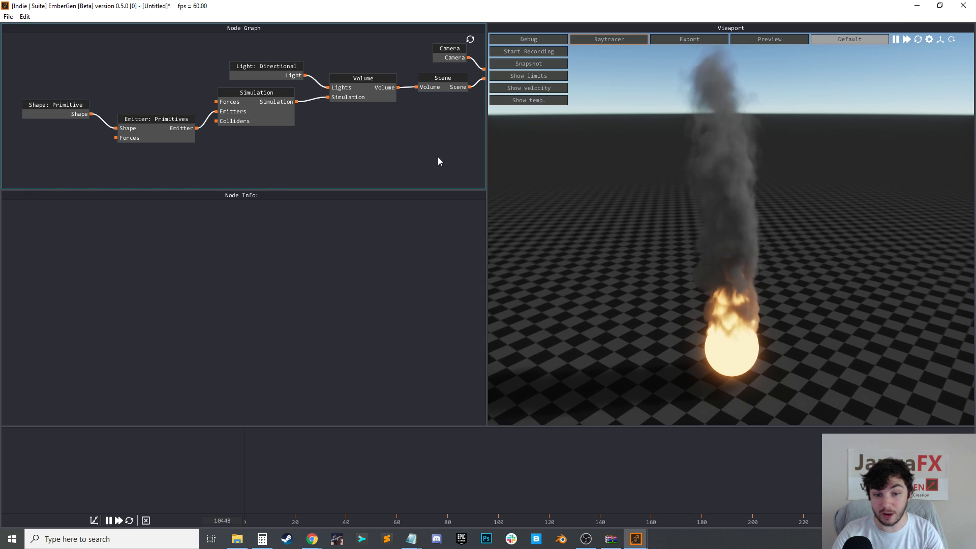
Examine the default node graph and inspect the fire and smoke simulation from several angles
scroll(406, 151, down, 4)
scroll(372, 140, up, 4)
middle_drag(262, 161, 344, 143)
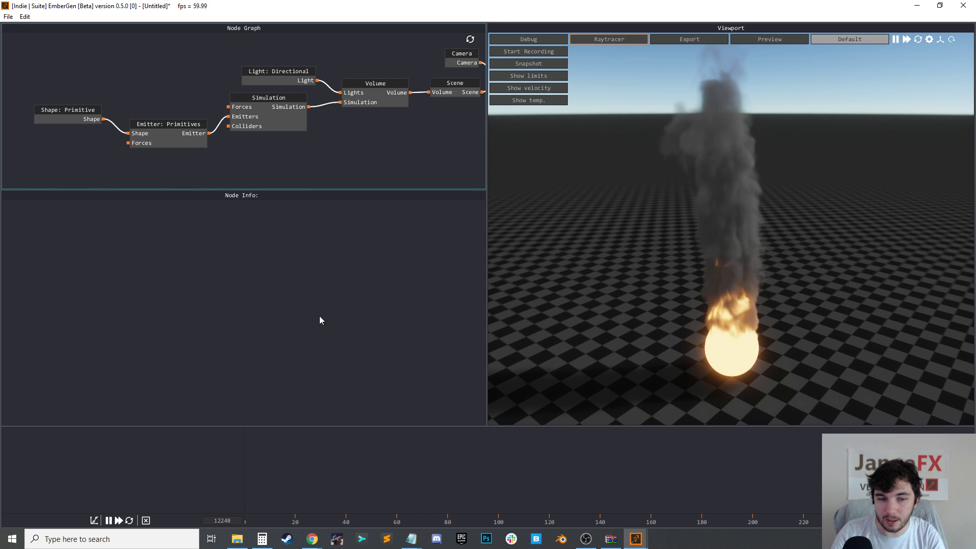
middle_drag(411, 136, 383, 137)
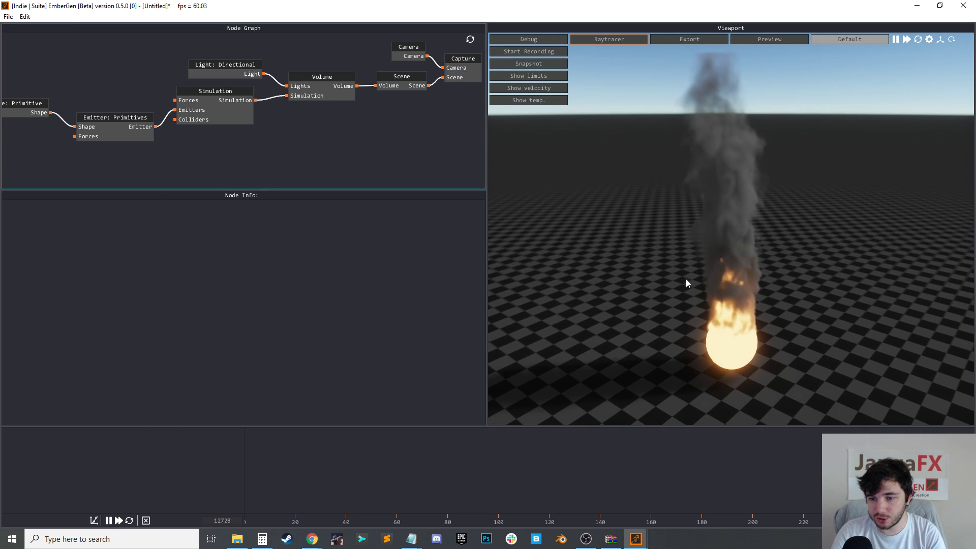
drag(745, 297, 672, 157)
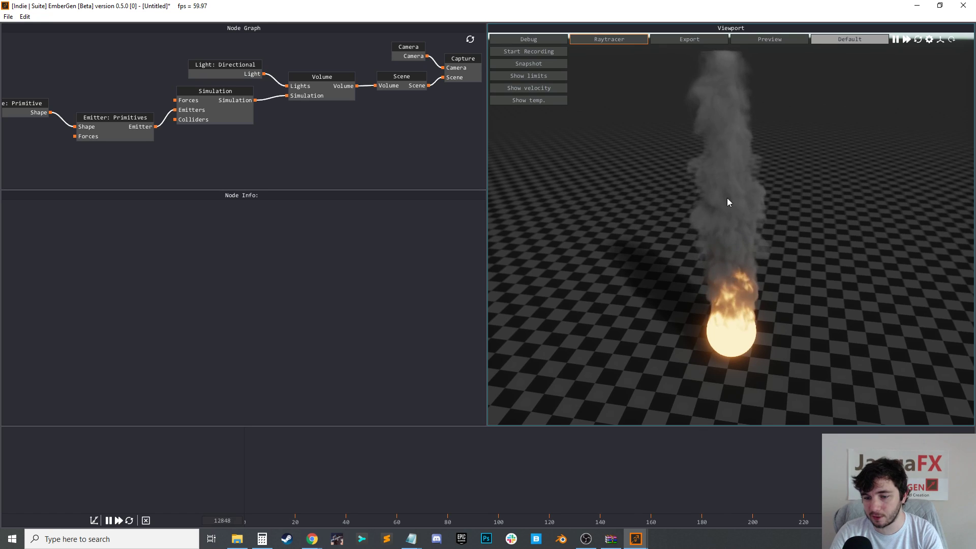
drag(718, 186, 769, 233)
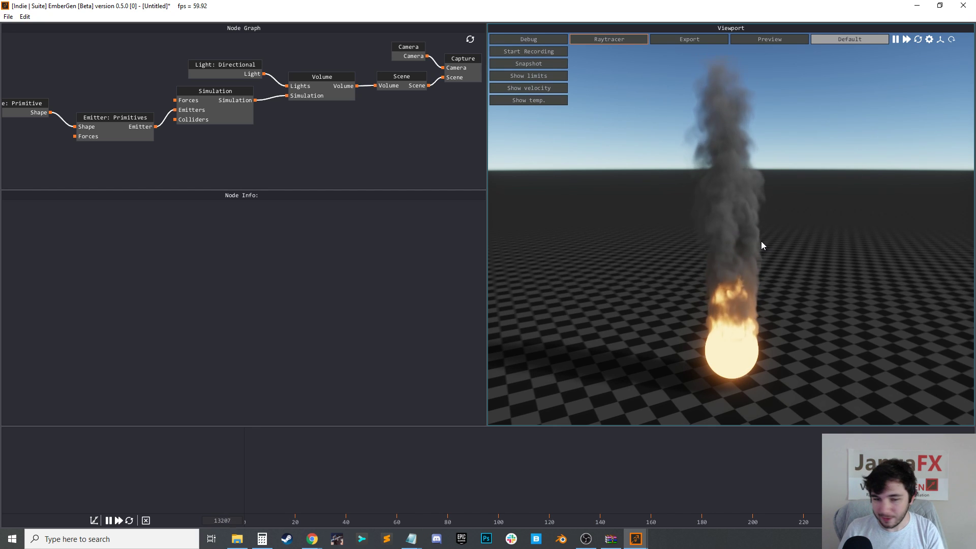
drag(764, 232, 767, 246)
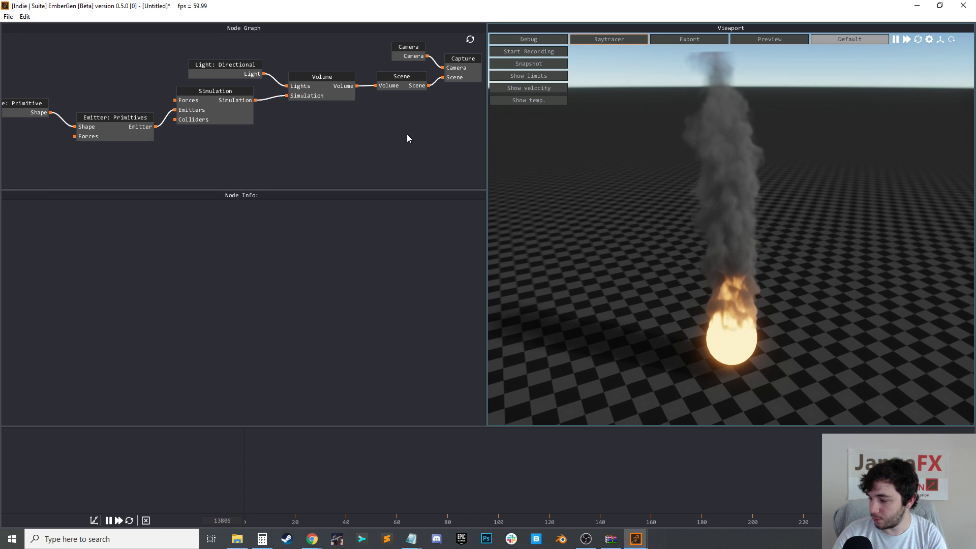
middle_drag(248, 149, 336, 132)
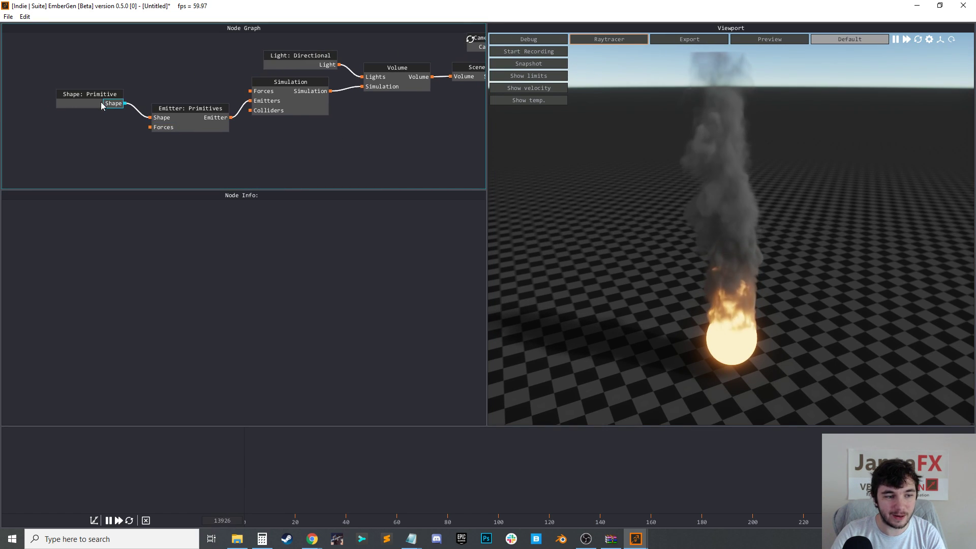
scroll(111, 89, up, 4)
scroll(202, 90, down, 5)
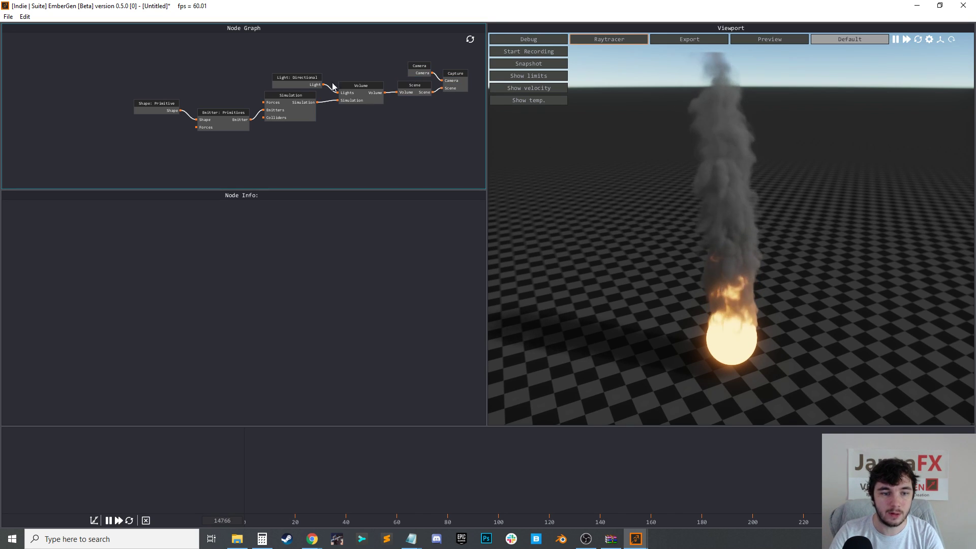
Delete the Light: Directional node and connect a new directional light to the Volume node's Lights input
click(297, 81)
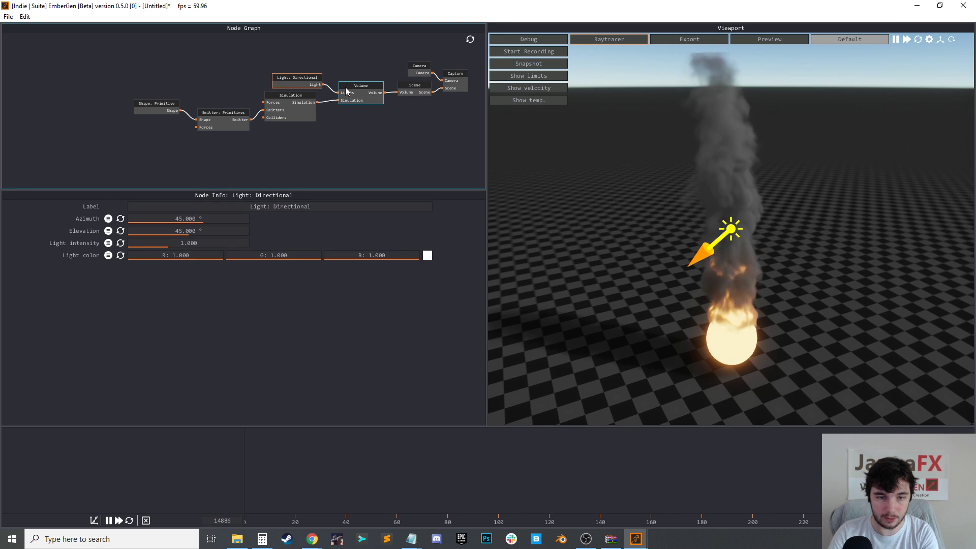
key(Delete)
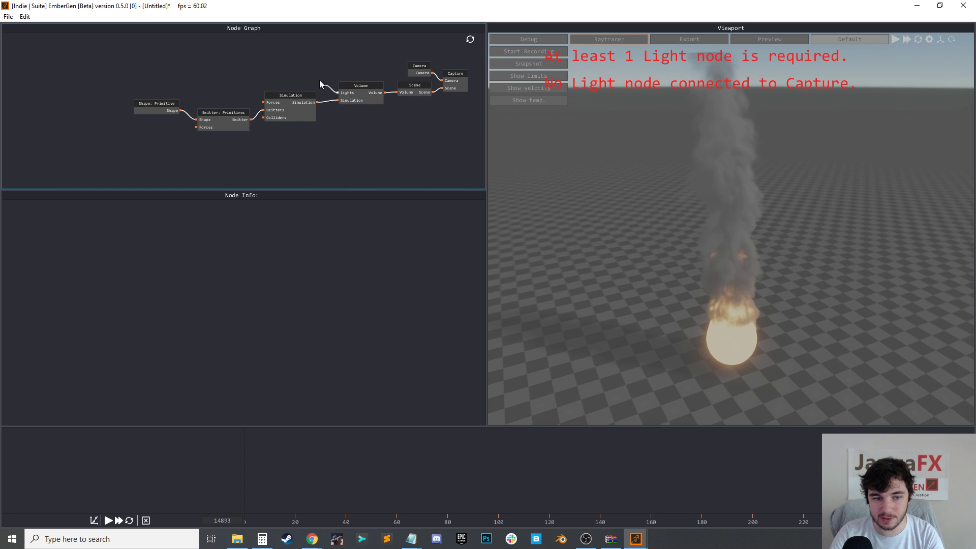
click(325, 68)
drag(279, 60, 288, 74)
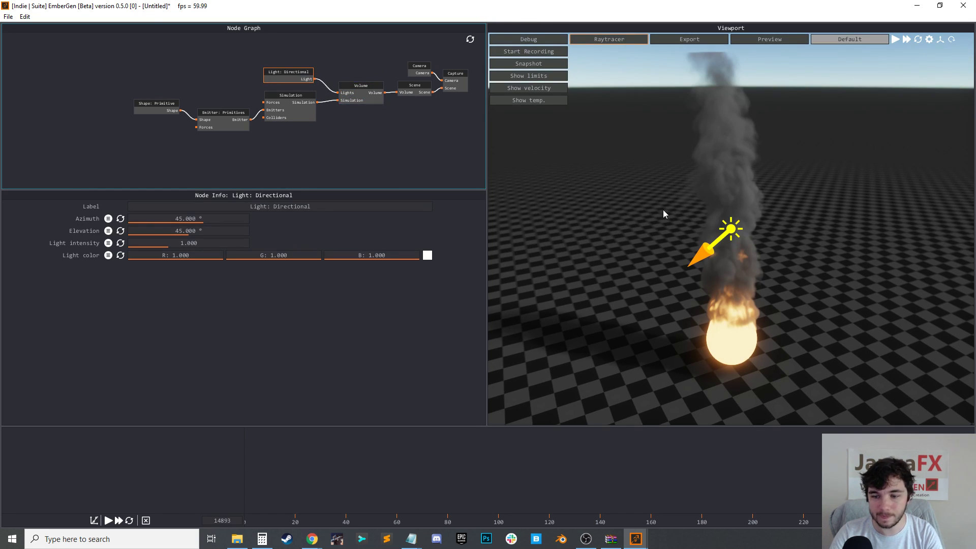
drag(736, 236, 790, 237)
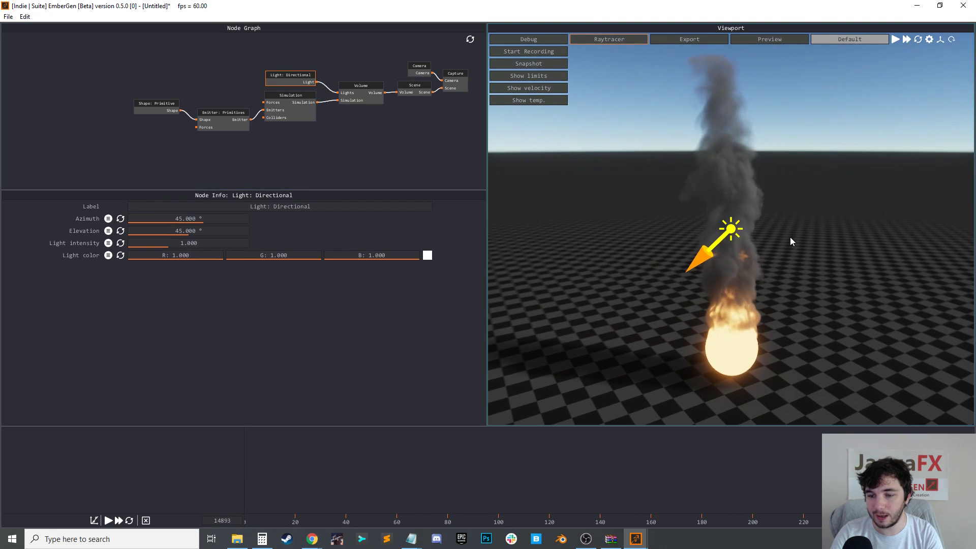
Resume the simulation and restart it from the beginning several times, pausing and resuming playback once in between
click(363, 128)
key(space)
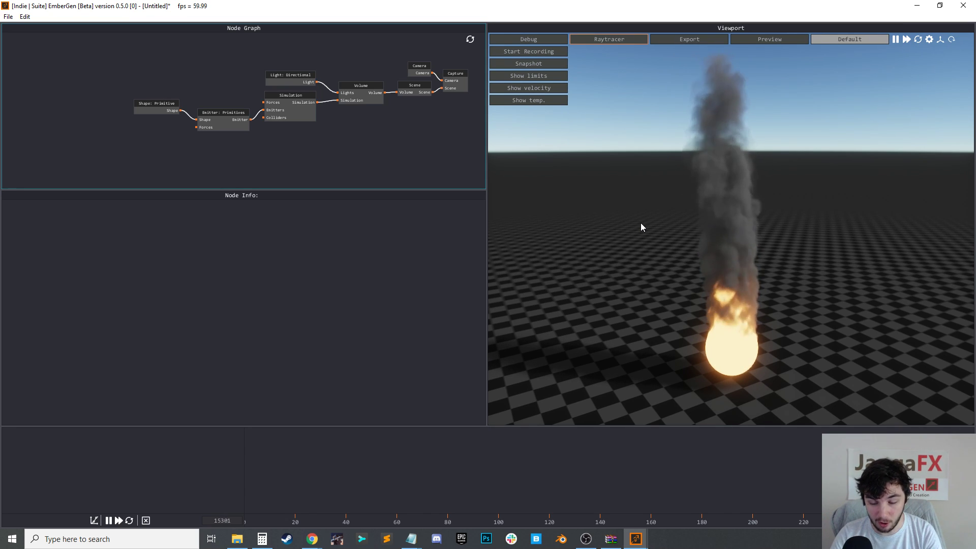
key(r)
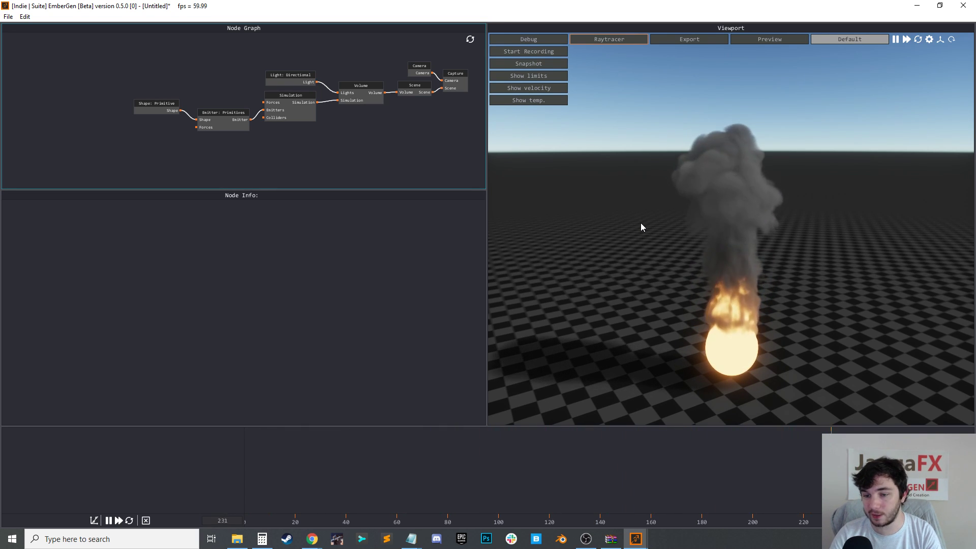
key(r)
key(r)
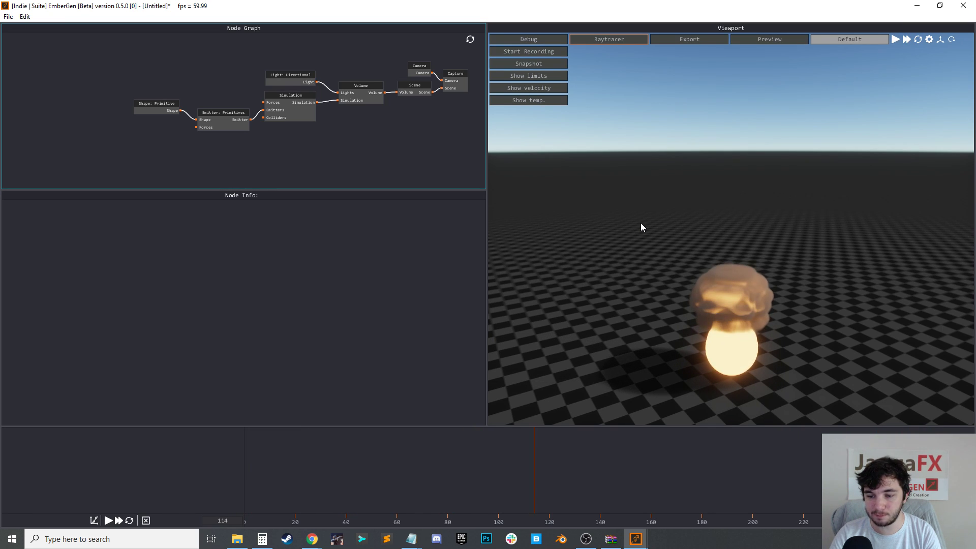
key(space)
click(896, 39)
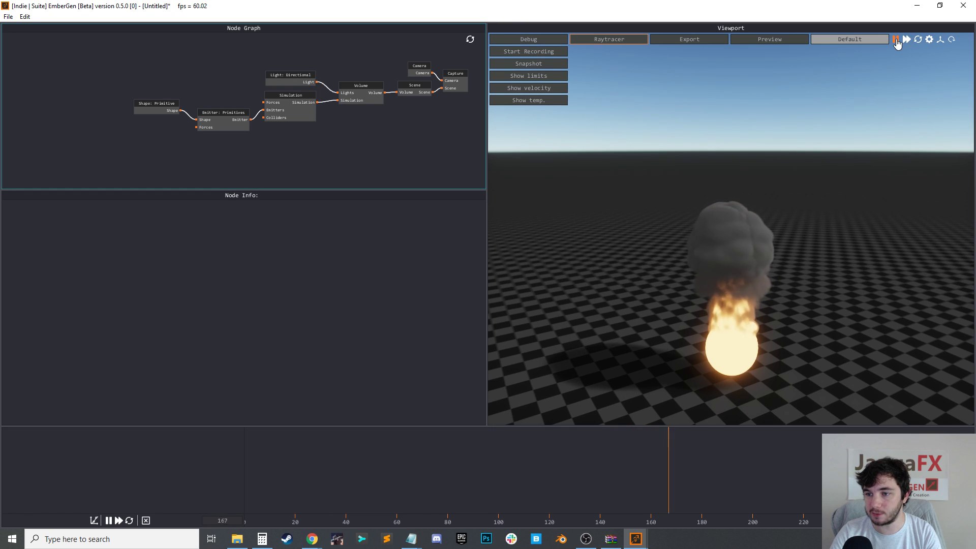
click(917, 39)
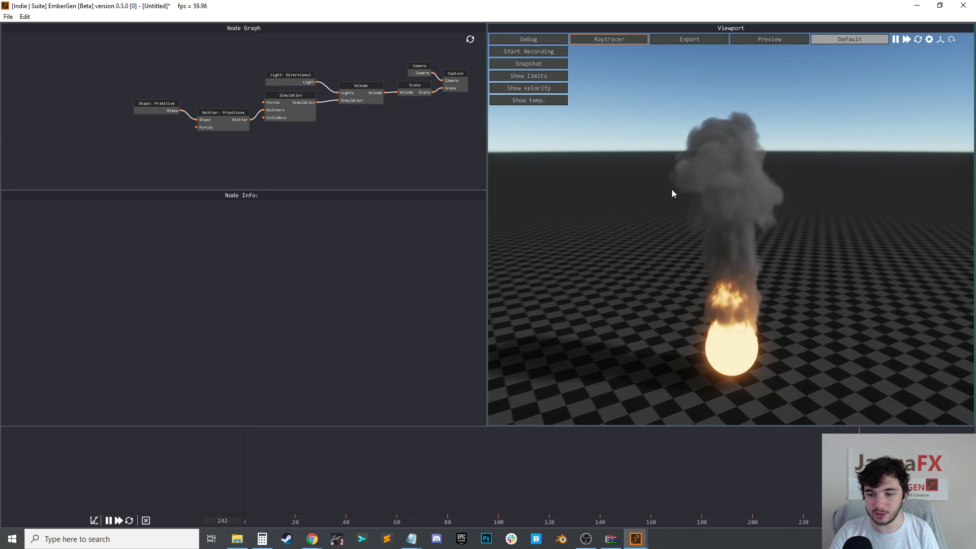
Open the viewport settings and review the rendering quality options for viewport and export
click(928, 44)
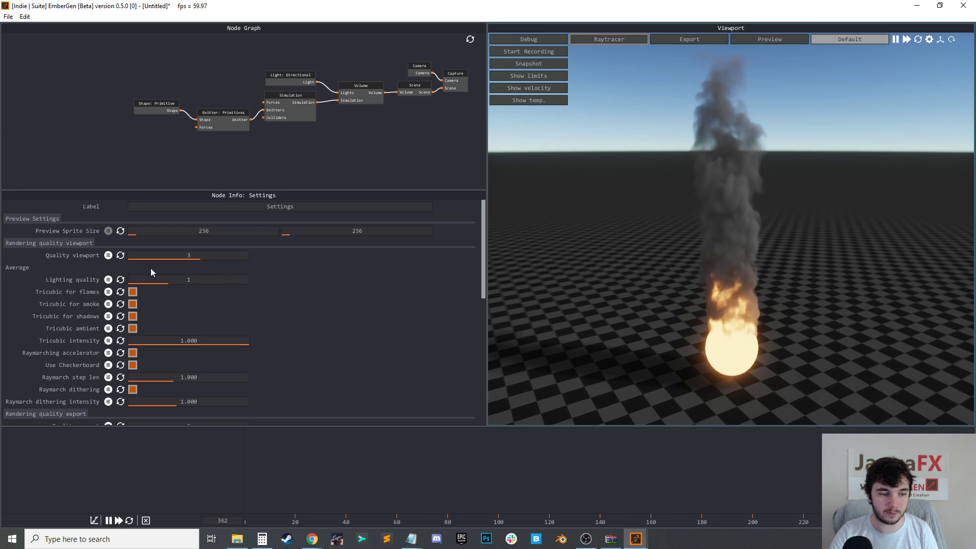
scroll(176, 364, down, 3)
scroll(175, 364, down, 1)
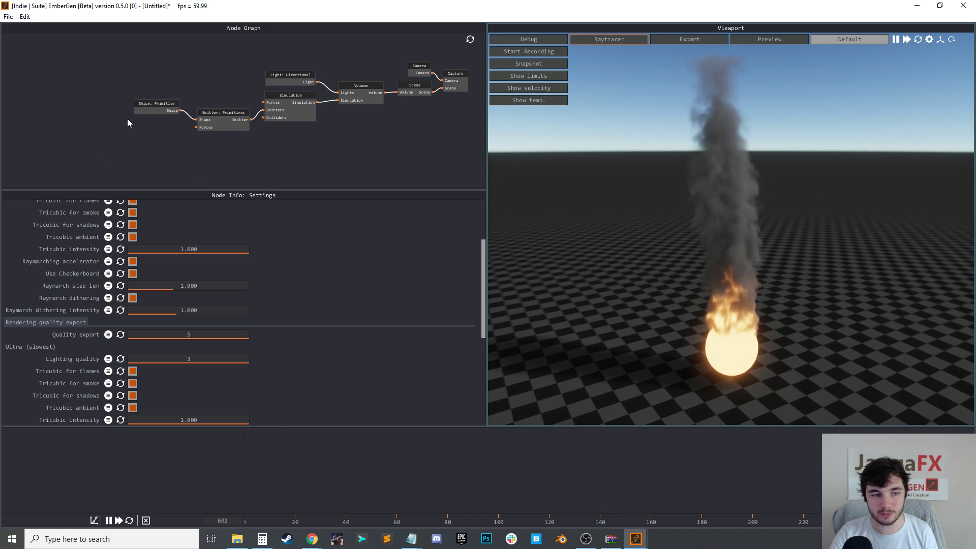
Move the sphere shape to about 0.301 m on the Y axis with the move gizmo, and switch to the rotation gizmo
click(149, 107)
click(940, 40)
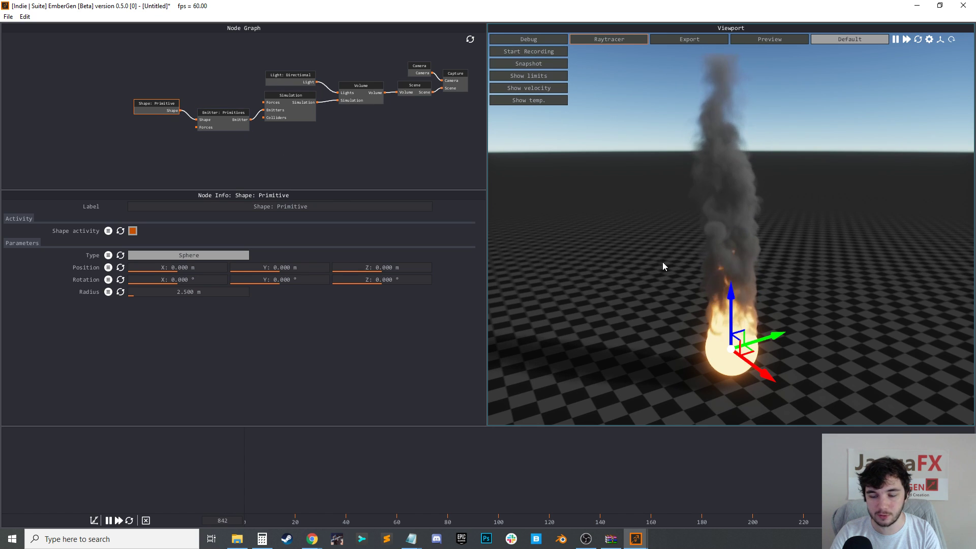
mouse_move(776, 335)
mouse_down()
mouse_move(832, 321)
mouse_move(779, 334)
mouse_up()
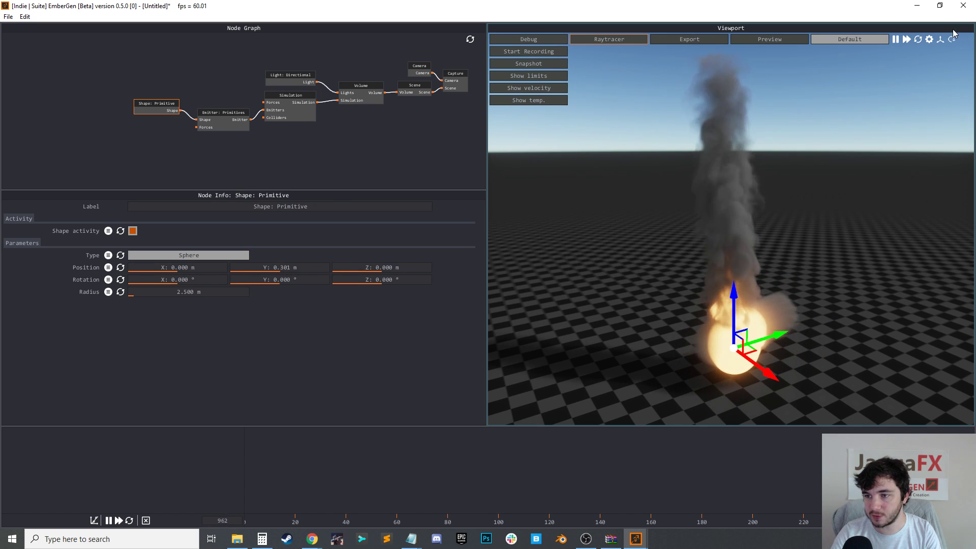
click(952, 40)
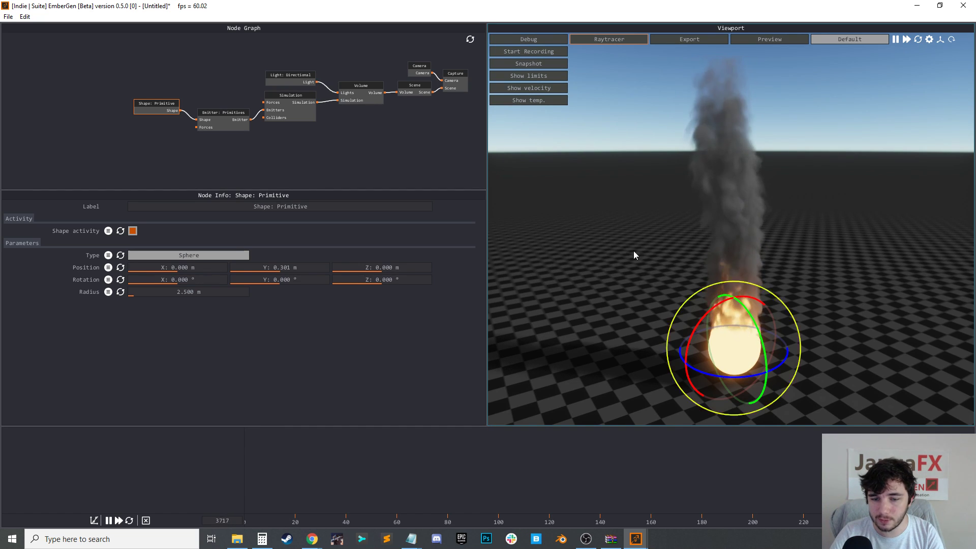
click(418, 144)
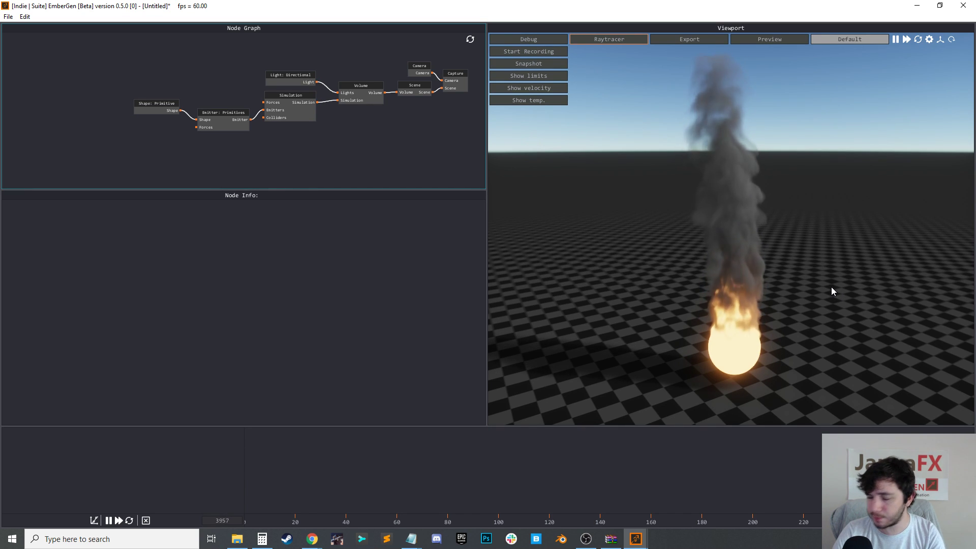
View the simulation through the Camera view and return the viewport to the Default view
drag(839, 319, 834, 317)
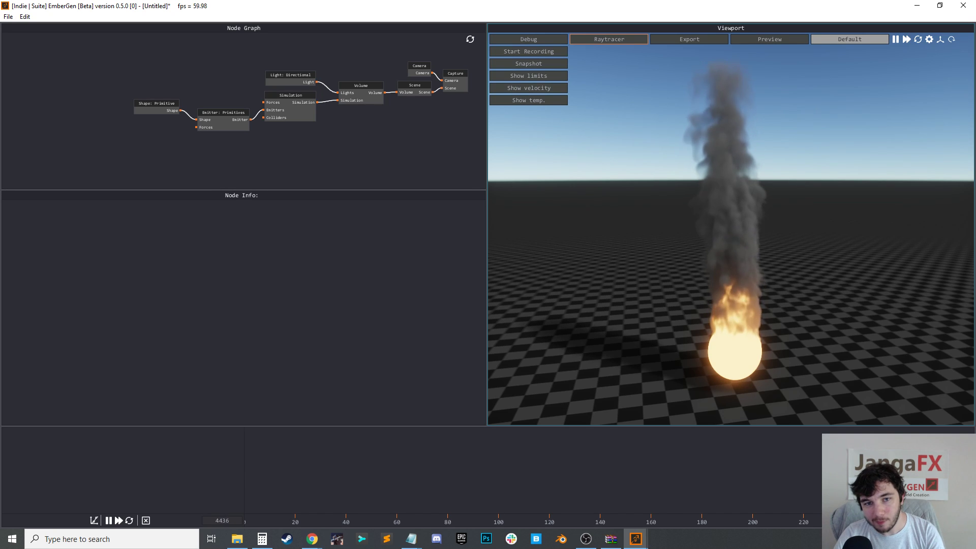
drag(813, 185, 838, 198)
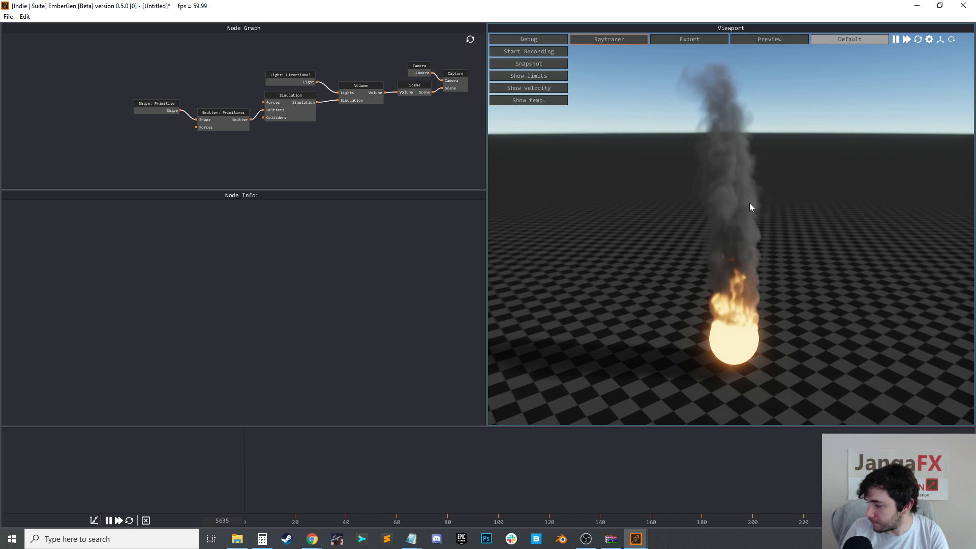
scroll(779, 252, down, 2)
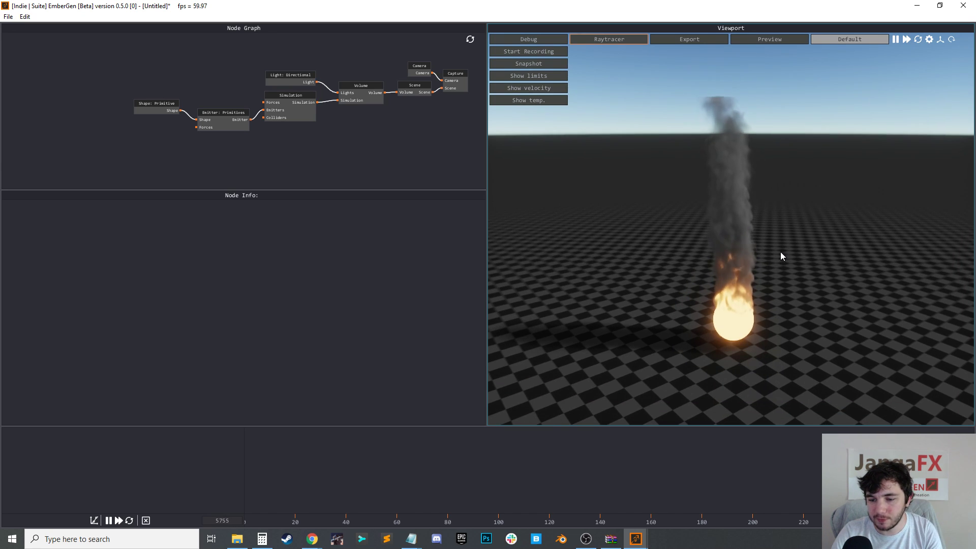
drag(781, 251, 775, 254)
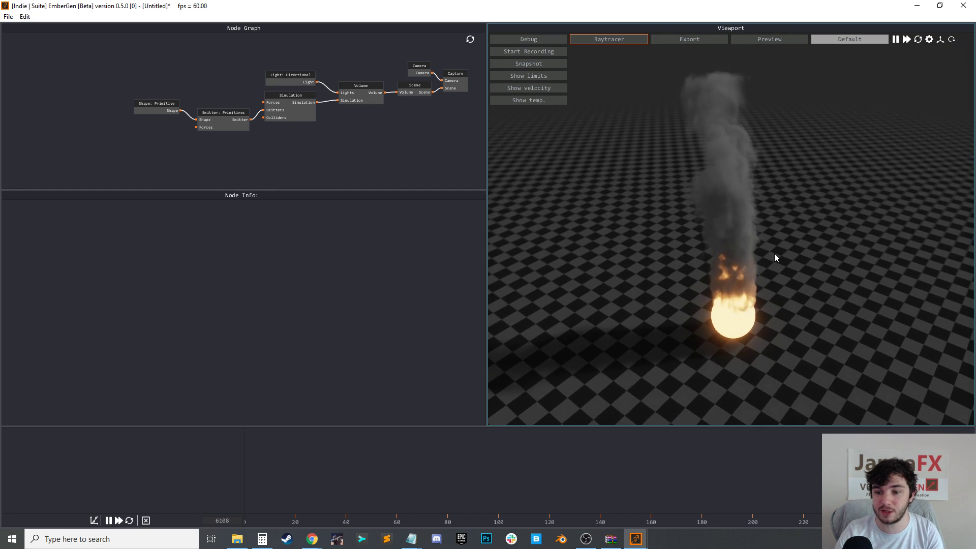
scroll(789, 250, up, 1)
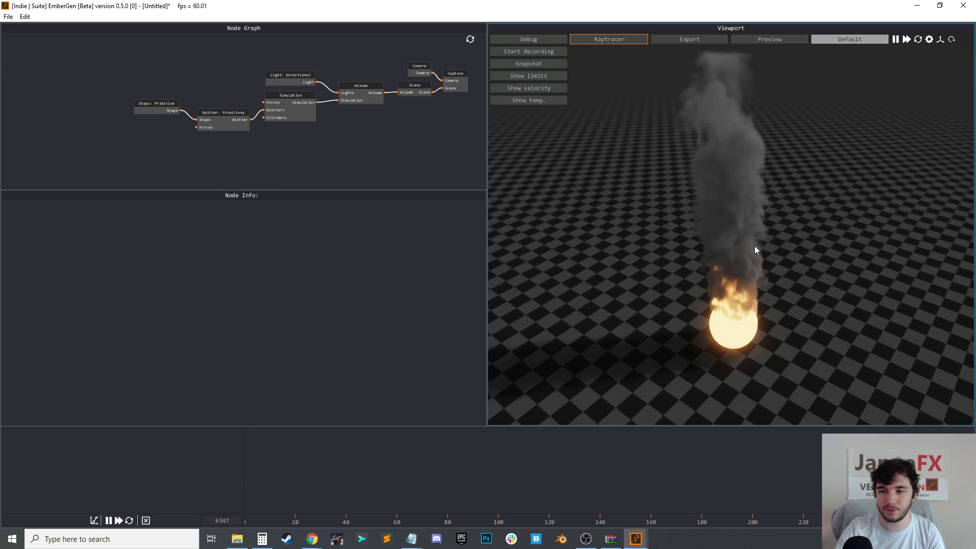
click(849, 39)
click(863, 61)
drag(856, 96, 762, 177)
drag(738, 215, 783, 231)
click(849, 39)
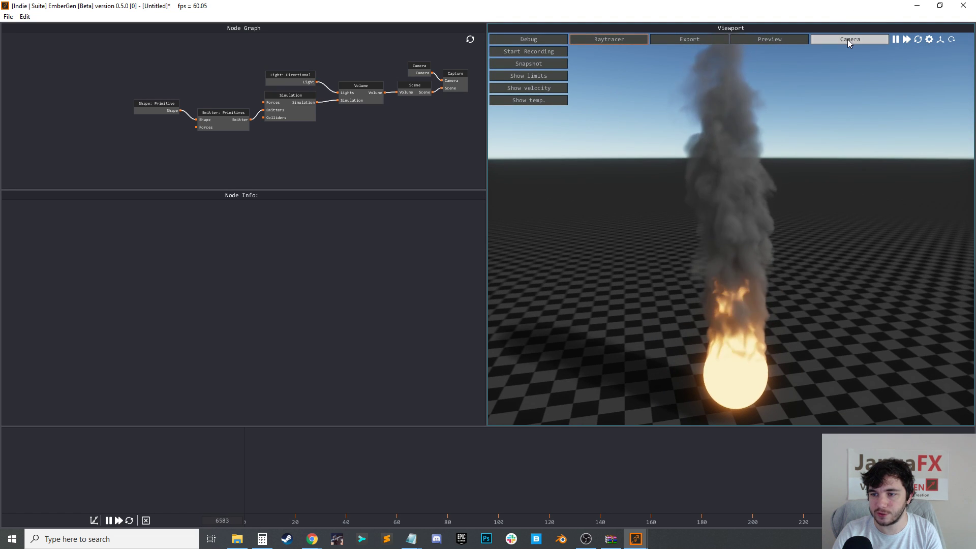
click(852, 46)
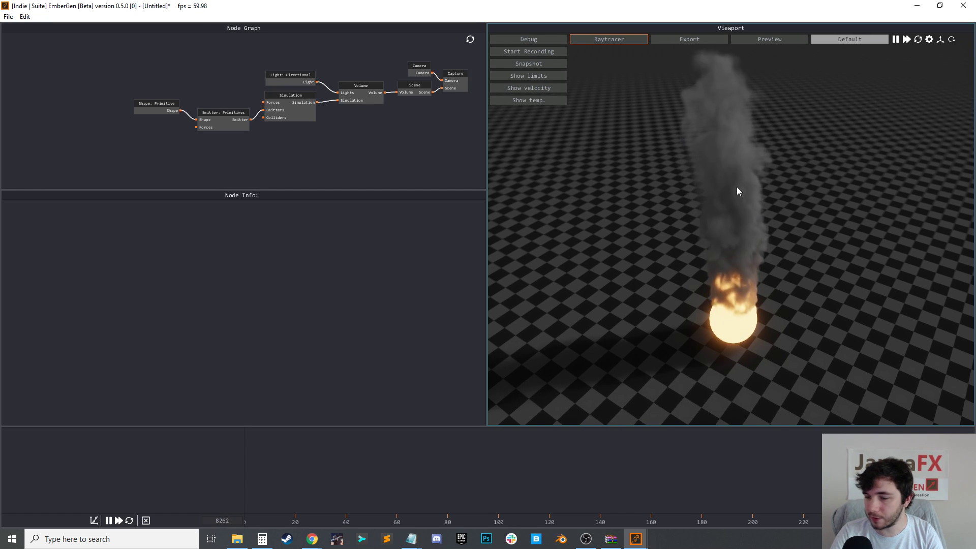
Select the Shape: Primitive node to show its activity, type, position, rotation and radius parameters
drag(734, 185, 722, 178)
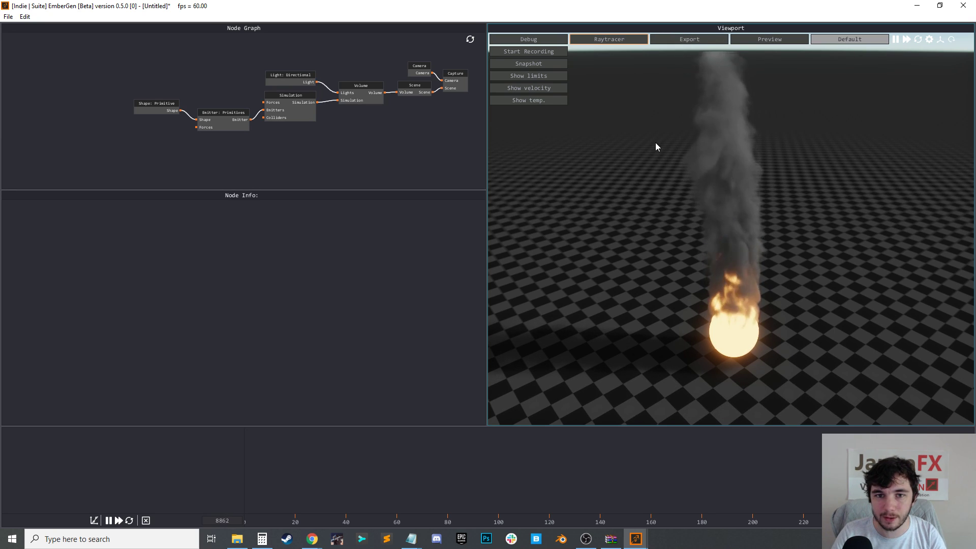
scroll(709, 218, down, 2)
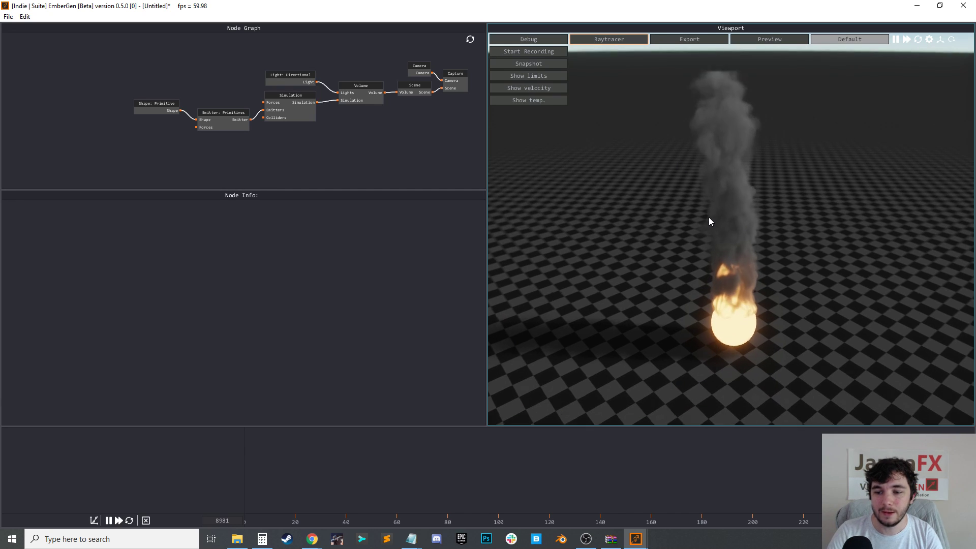
scroll(710, 219, up, 2)
scroll(712, 221, down, 1)
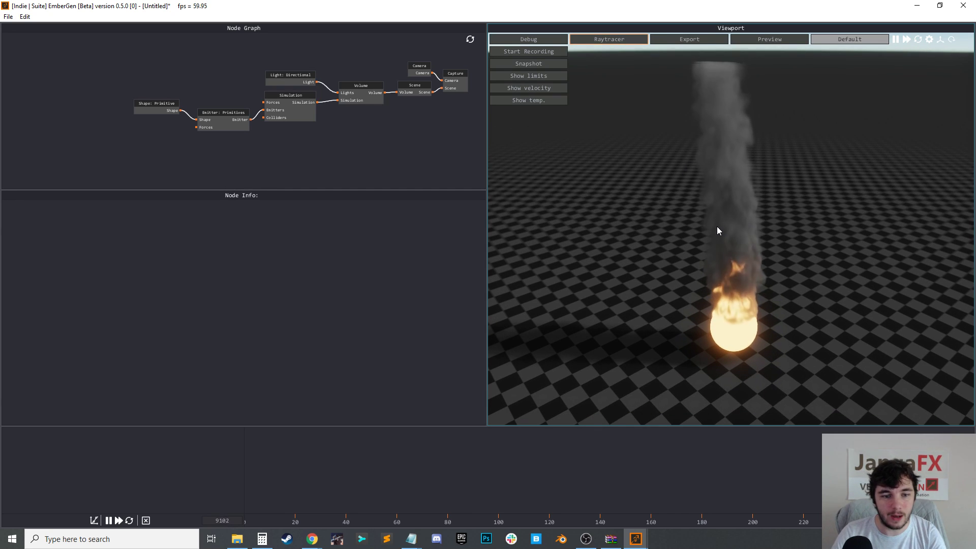
scroll(704, 215, up, 1)
middle_drag(355, 102, 301, 113)
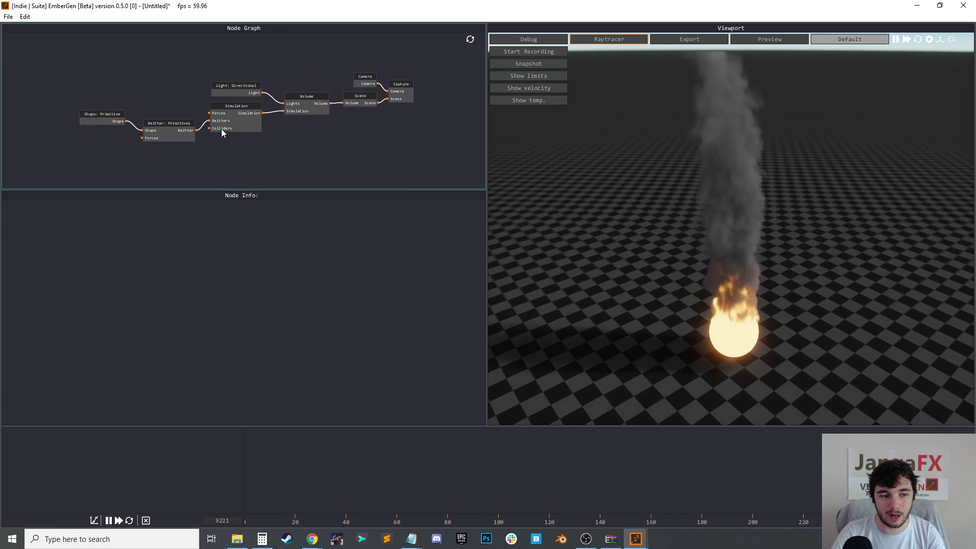
scroll(154, 80, up, 3)
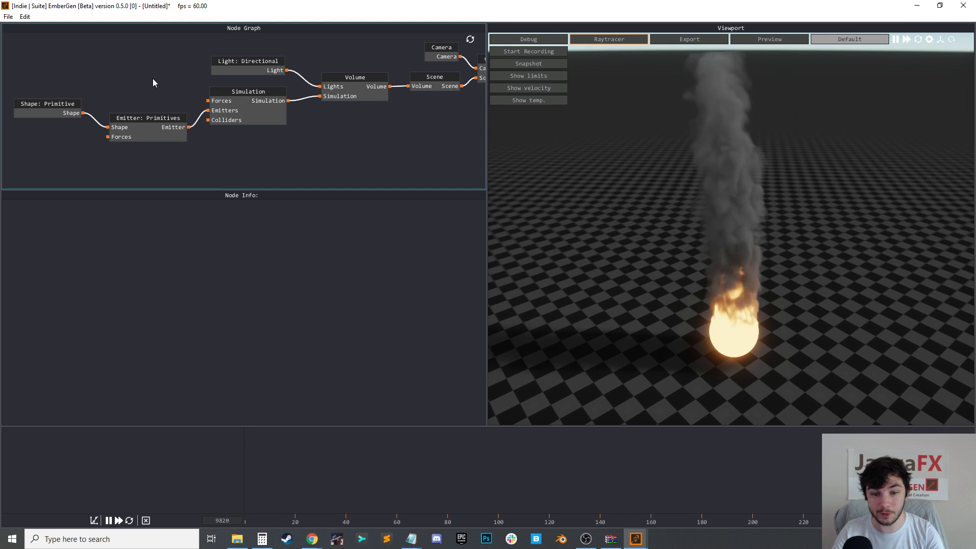
click(43, 109)
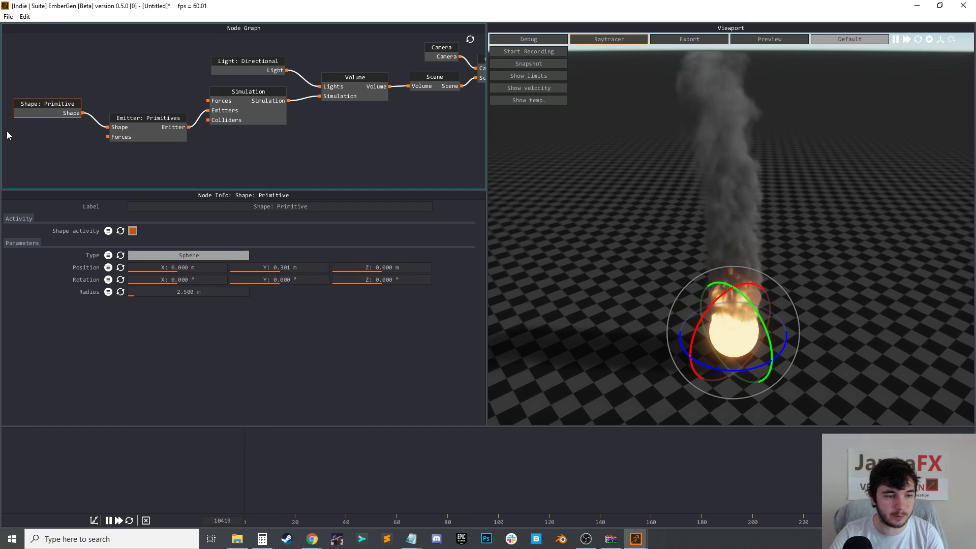
Add a second Shape: Primitive node connected to the Shape input of the Emitter: Primitives node
click(111, 142)
click(227, 152)
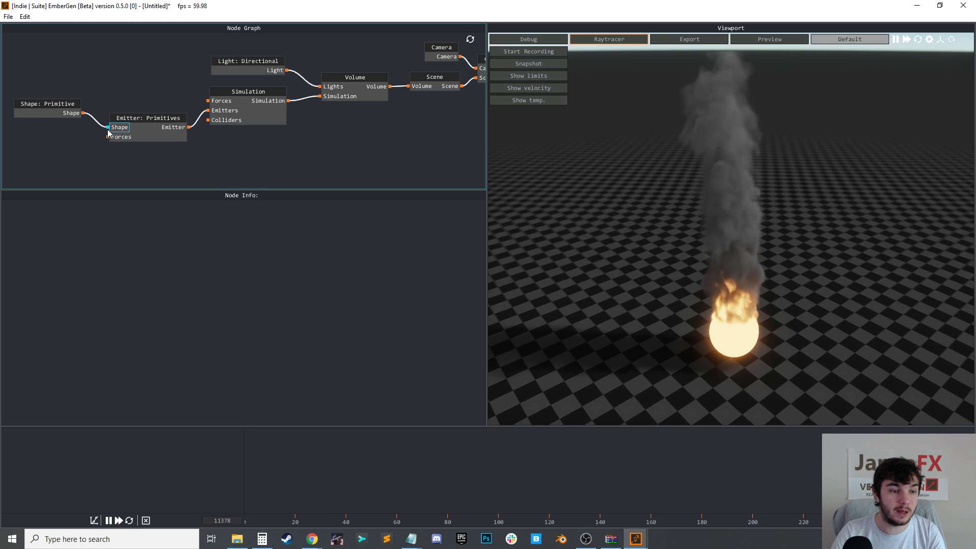
drag(100, 83, 97, 68)
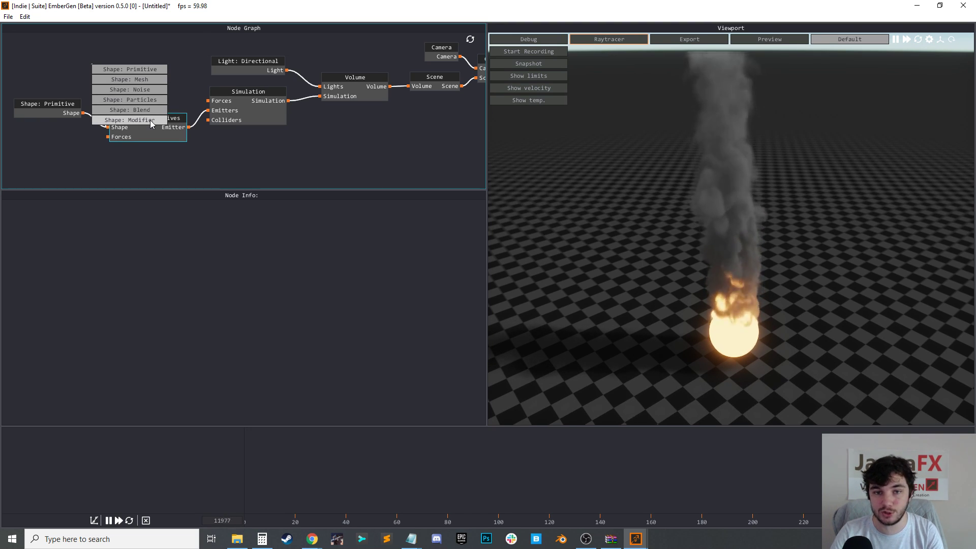
click(254, 147)
drag(112, 131, 69, 145)
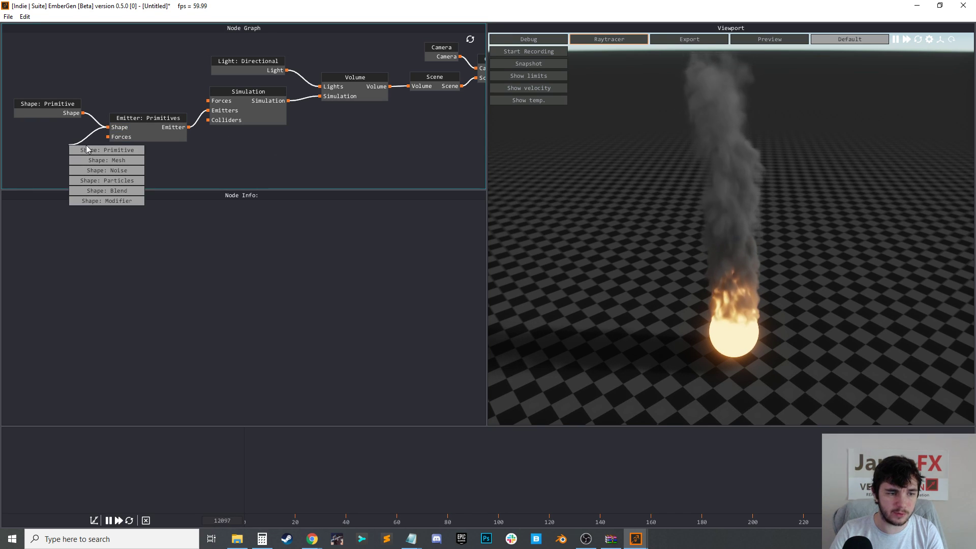
click(95, 150)
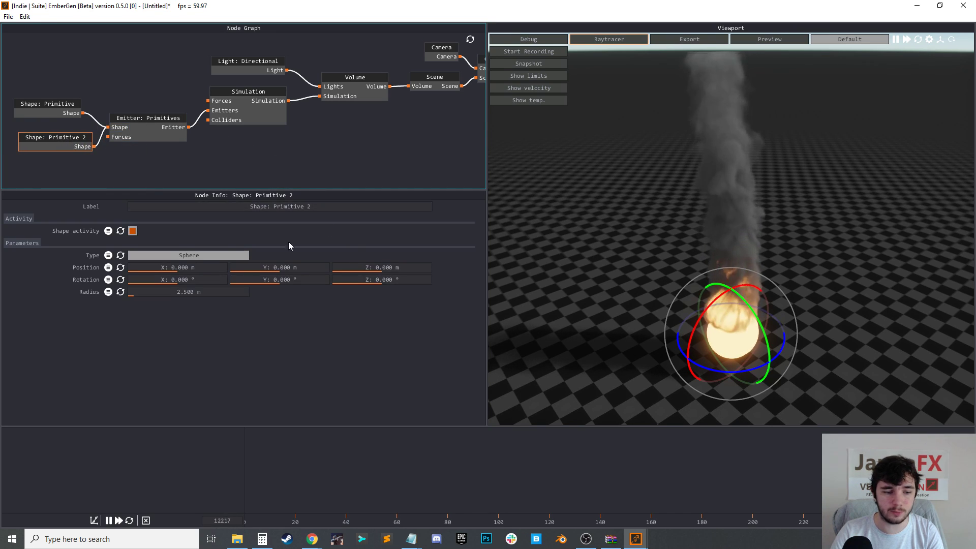
Raise the second sphere to about 9.515 m on the Z axis with the move gizmo
key(w)
drag(733, 272, 756, 220)
drag(900, 313, 827, 301)
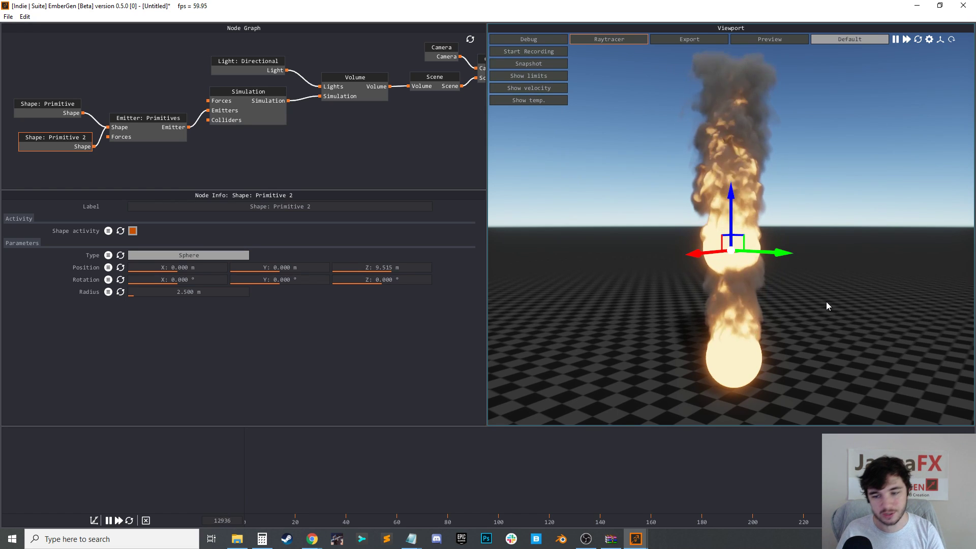
Show the velocity vectors in the viewport and inspect them around both burning spheres
click(529, 88)
drag(864, 205, 816, 209)
scroll(815, 207, up, 2)
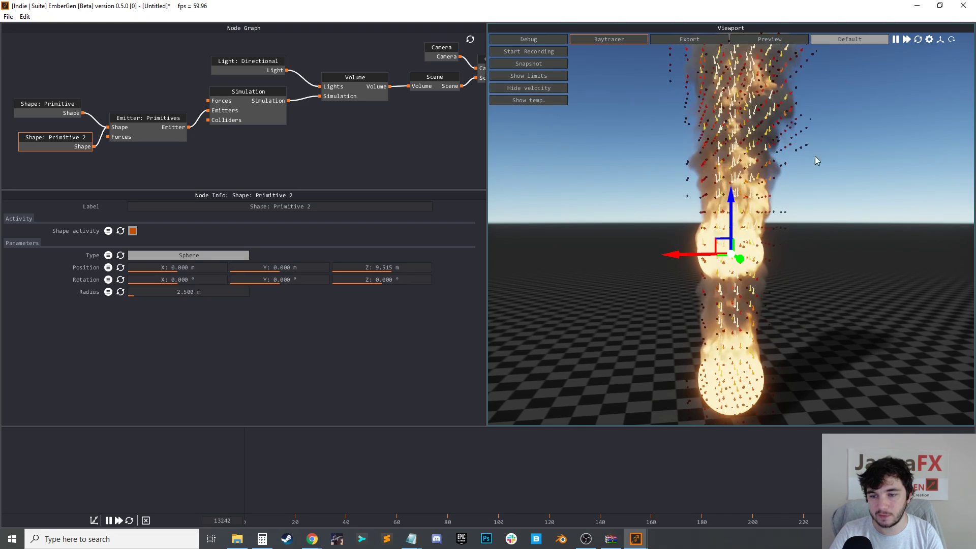
drag(815, 158, 856, 198)
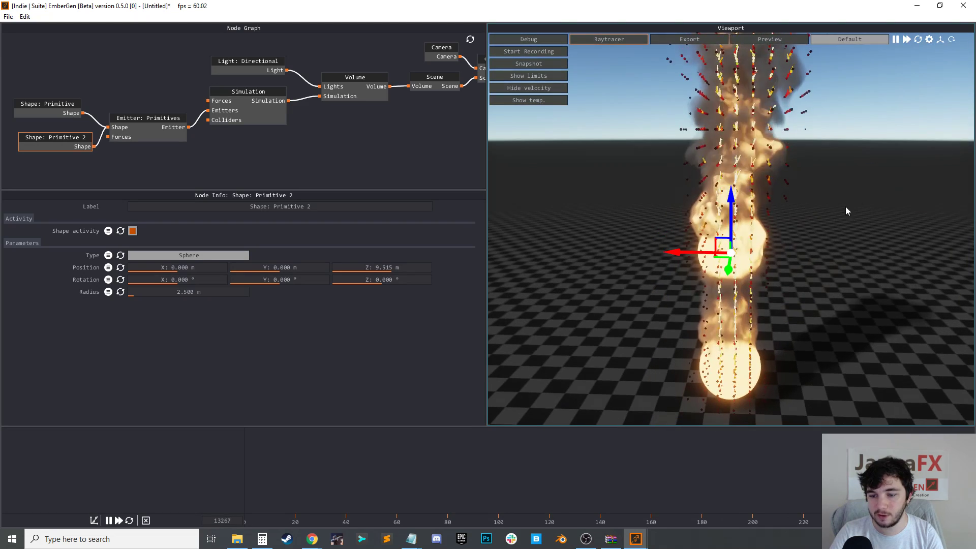
Move the second sphere to about X 2.480 m and the first sphere to about X -5.083 m, Z 9.912 m
drag(685, 252, 616, 248)
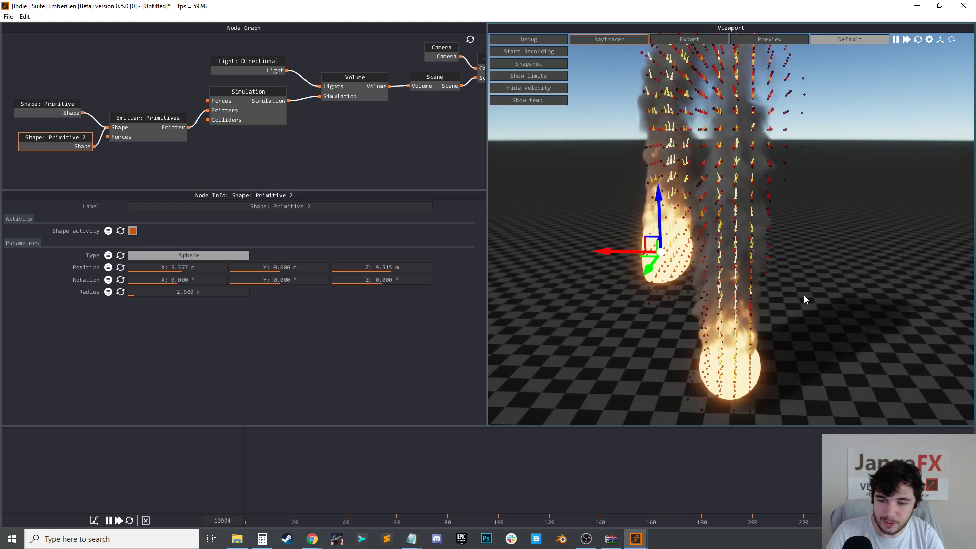
drag(617, 251, 651, 250)
click(148, 134)
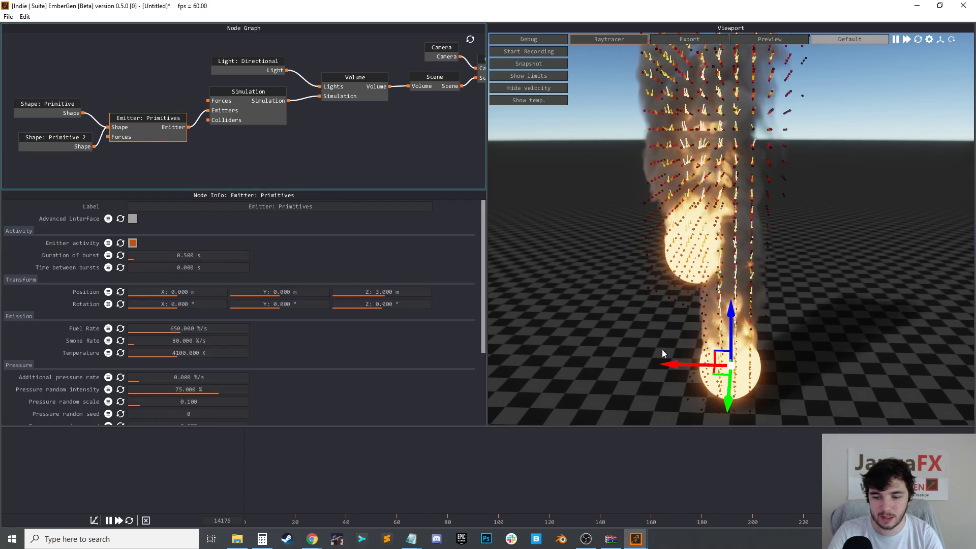
click(44, 108)
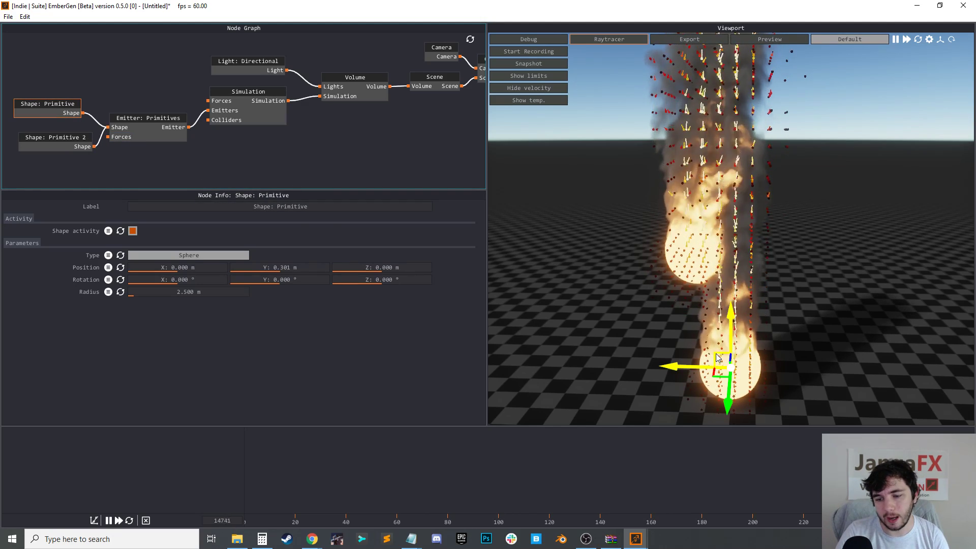
drag(712, 372, 738, 367)
drag(775, 332, 575, 267)
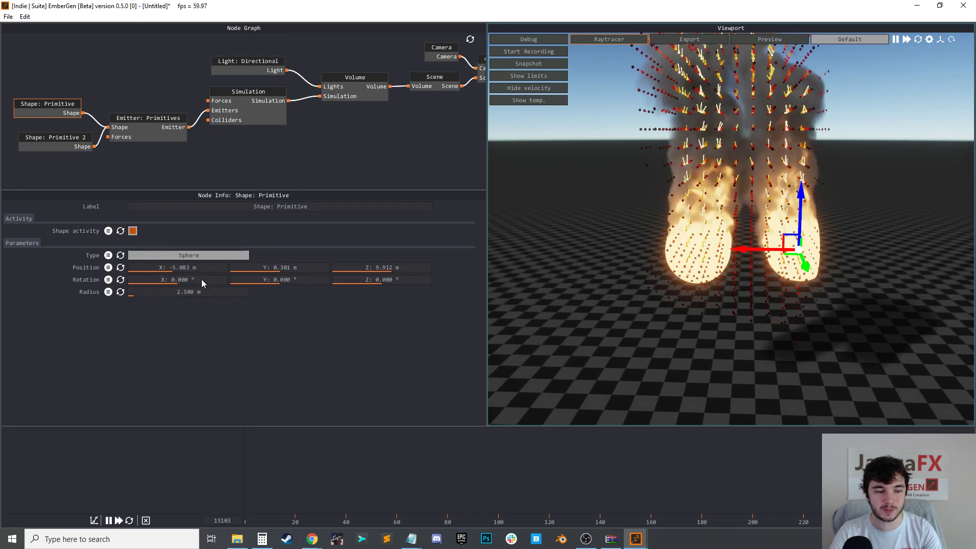
Try out the Y and Z rotation of the Emitter: Primitives node, leaving Y at 0° and Z at 360°
click(144, 131)
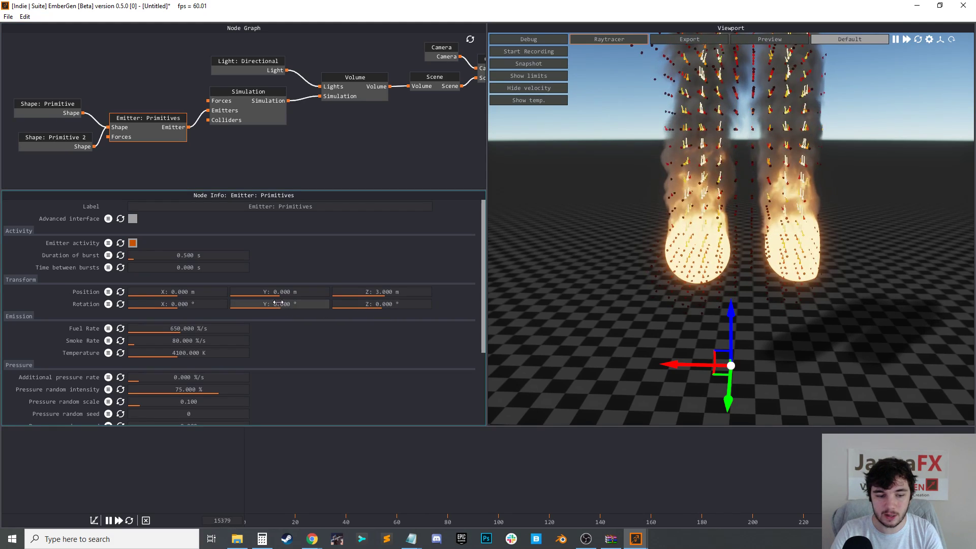
mouse_move(280, 304)
mouse_down()
mouse_move(276, 296)
mouse_move(279, 304)
mouse_up()
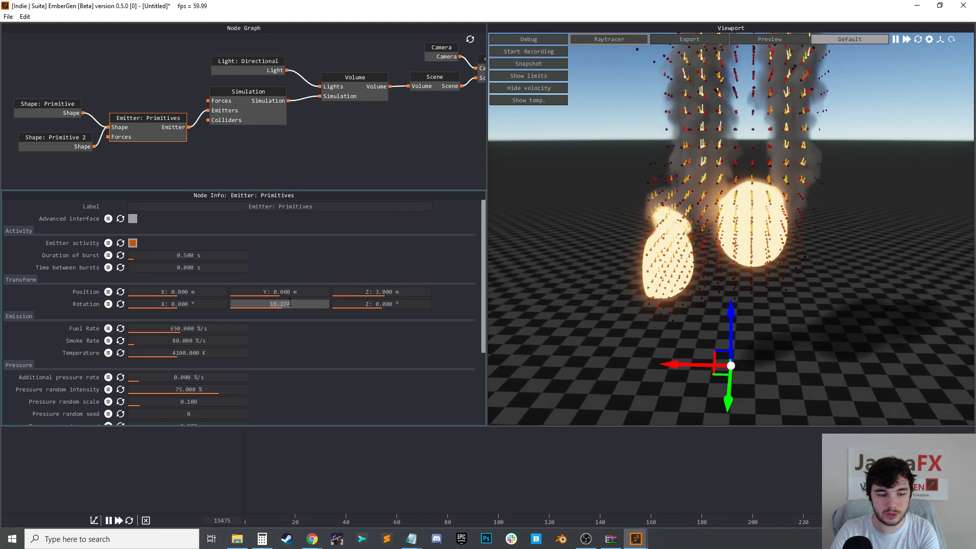
drag(351, 305, 441, 315)
drag(824, 310, 826, 252)
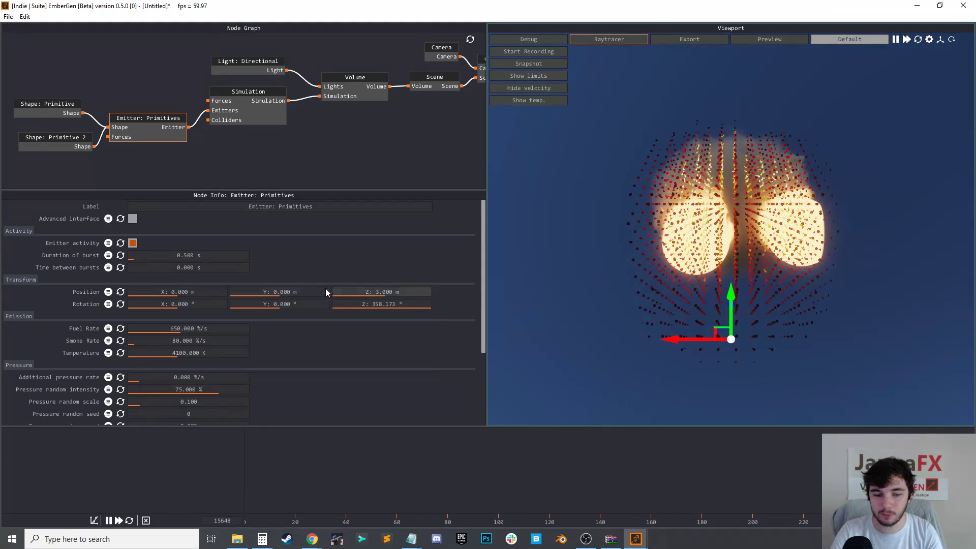
drag(407, 304, 445, 313)
drag(778, 283, 779, 314)
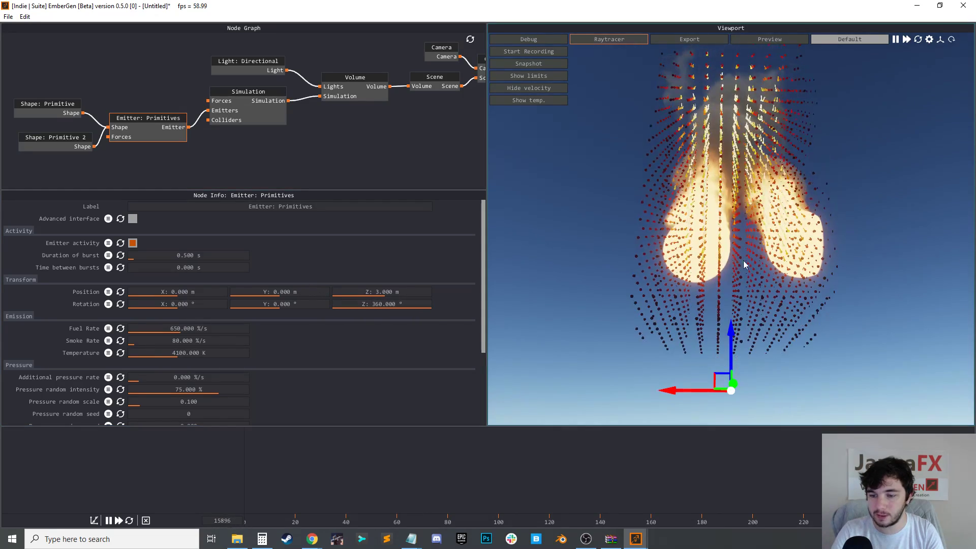
Hide the velocity vectors and inspect the two shapes relative to the emitter's position
click(533, 92)
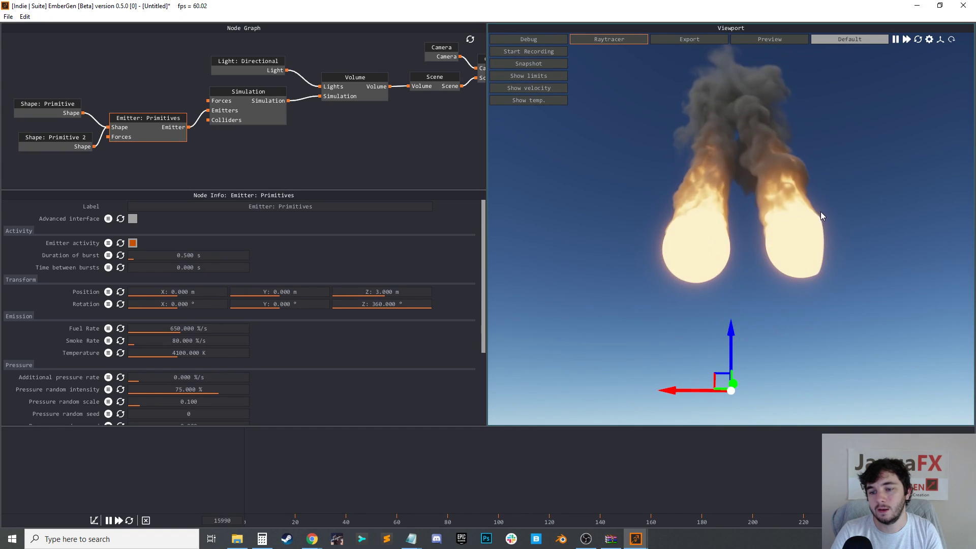
drag(819, 209, 828, 248)
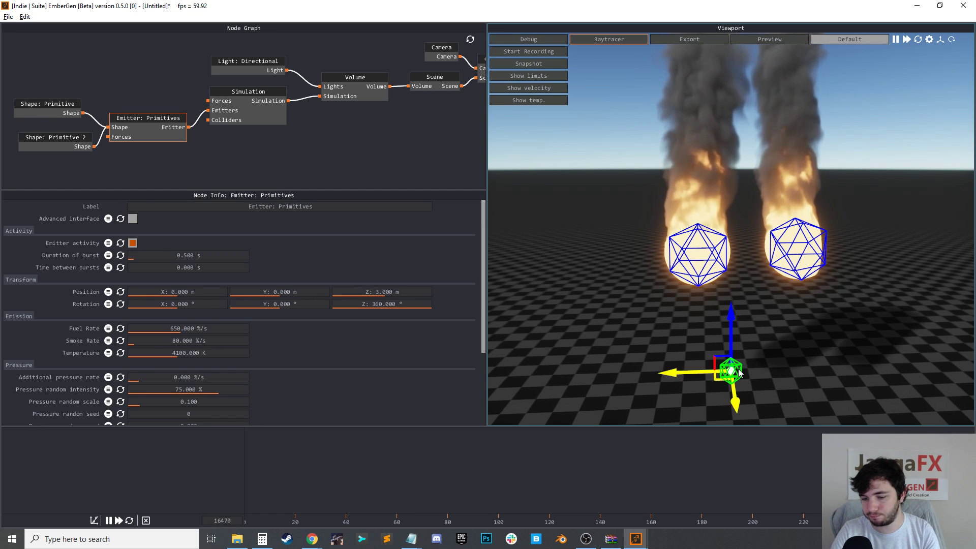
drag(757, 374, 774, 352)
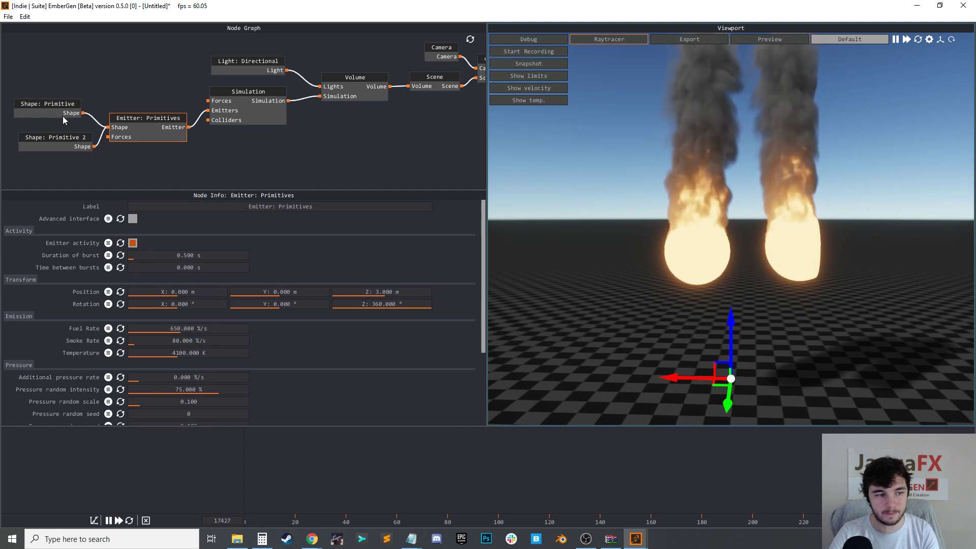
Try the Box type on the Shape: Primitive 2 node and change it to Torus
click(57, 140)
click(209, 255)
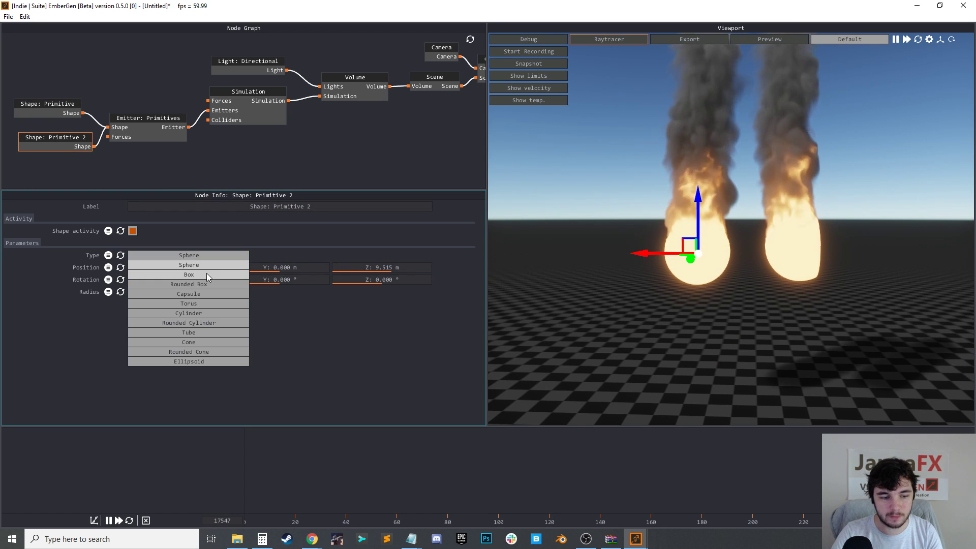
click(207, 274)
click(195, 256)
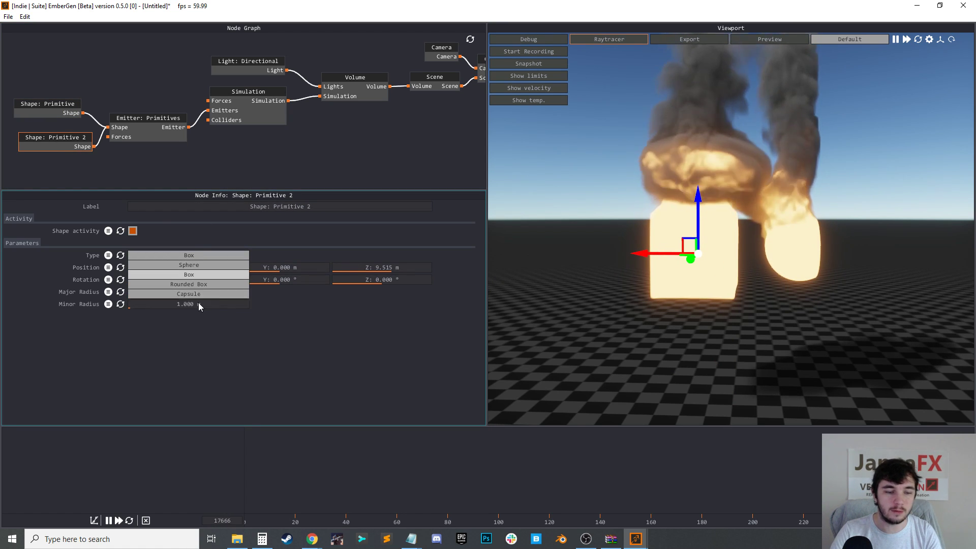
click(198, 303)
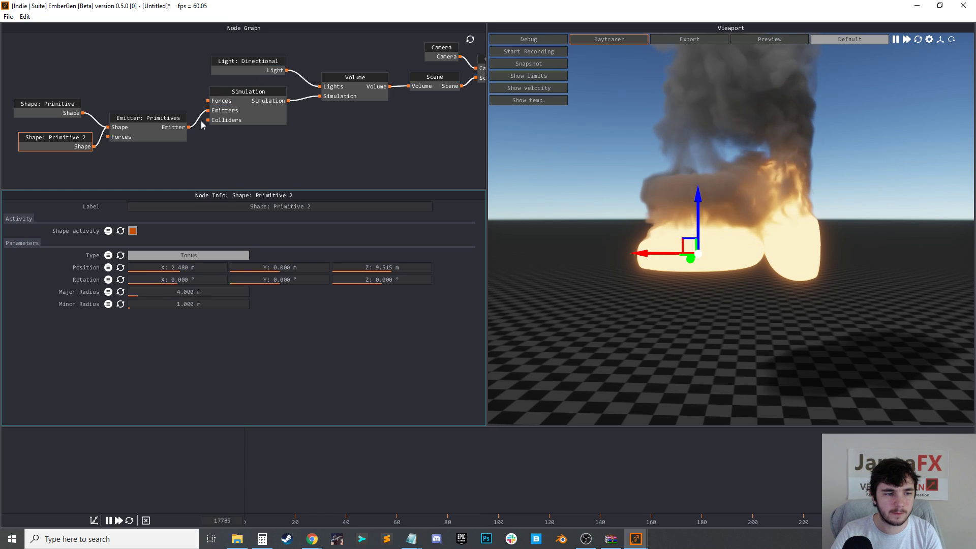
Turn off the emitter's activity and enable Show emitter to view the bare torus and sphere without fire
click(154, 129)
click(132, 243)
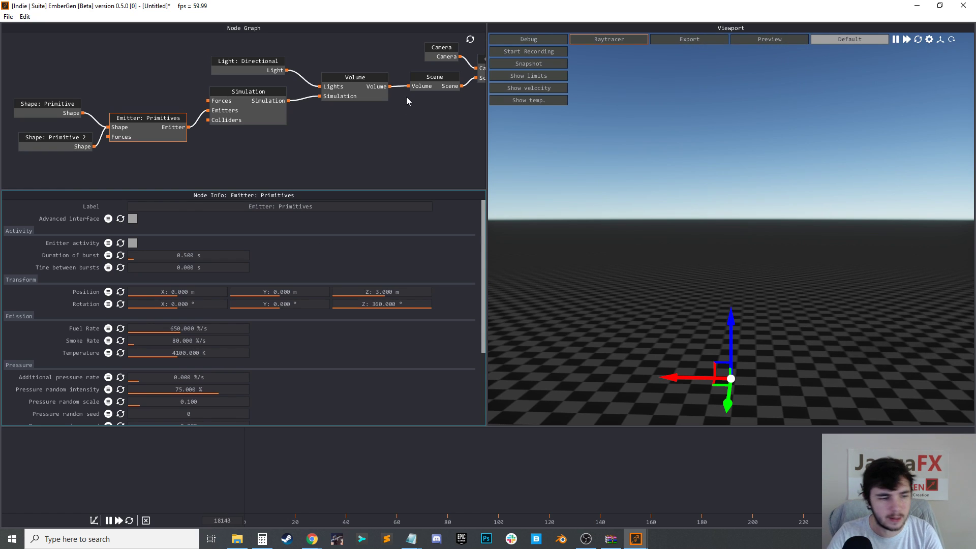
scroll(169, 242, down, 5)
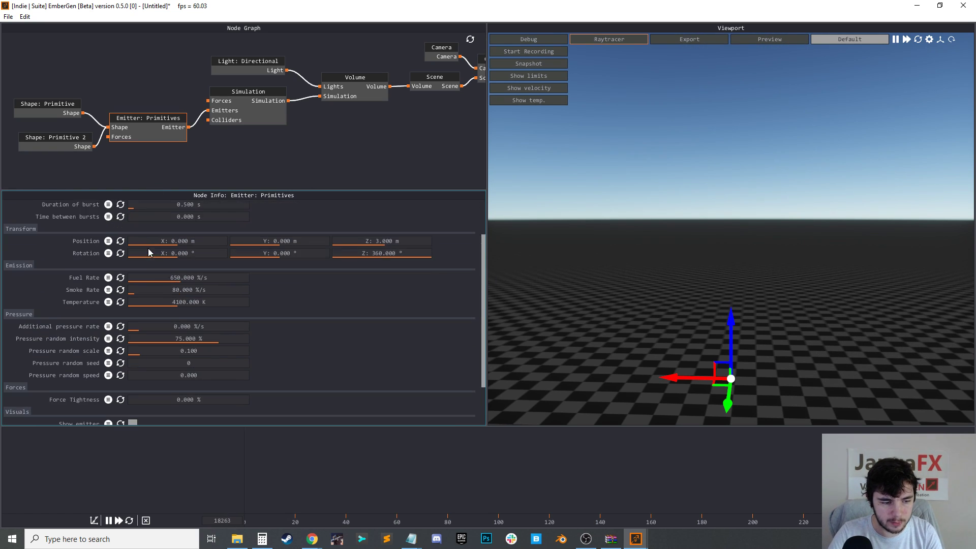
click(133, 369)
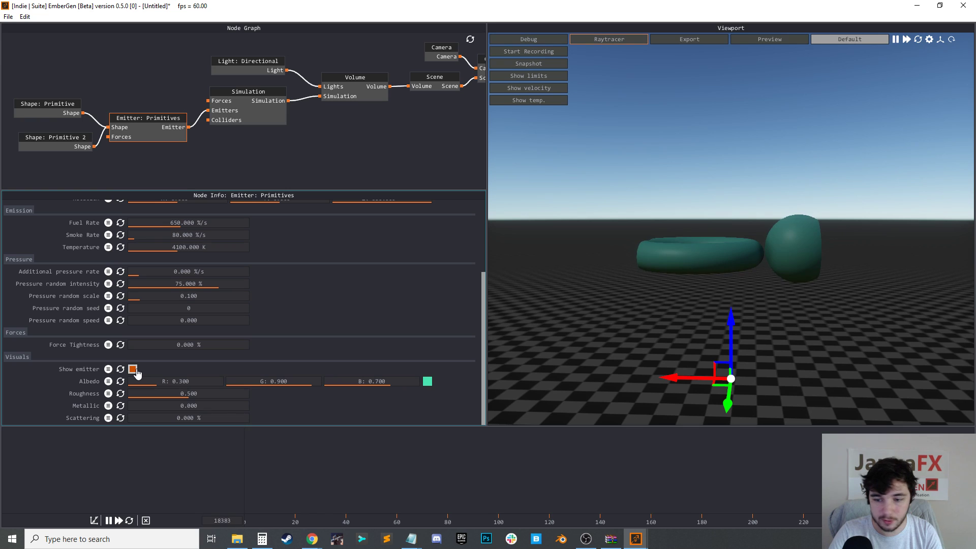
drag(673, 299, 725, 290)
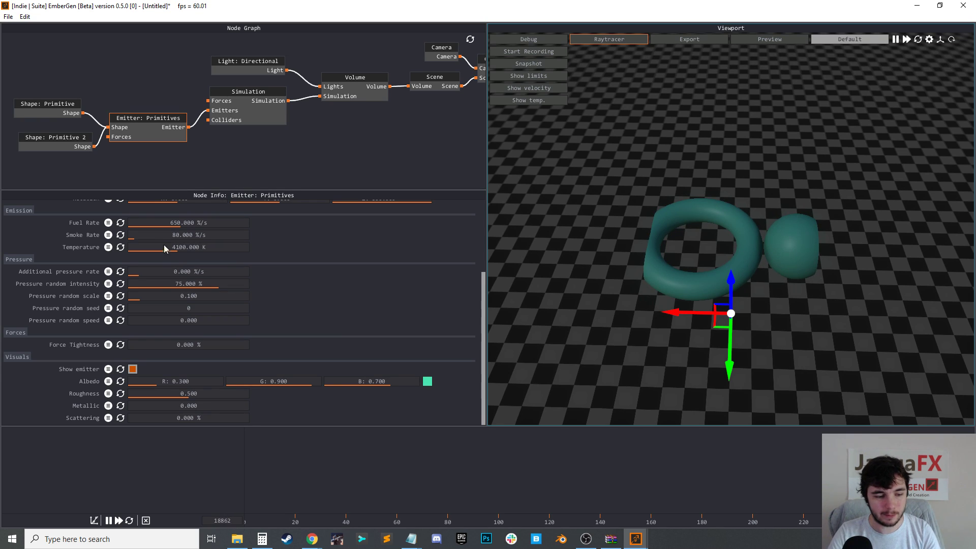
drag(662, 272, 731, 351)
drag(708, 392, 670, 388)
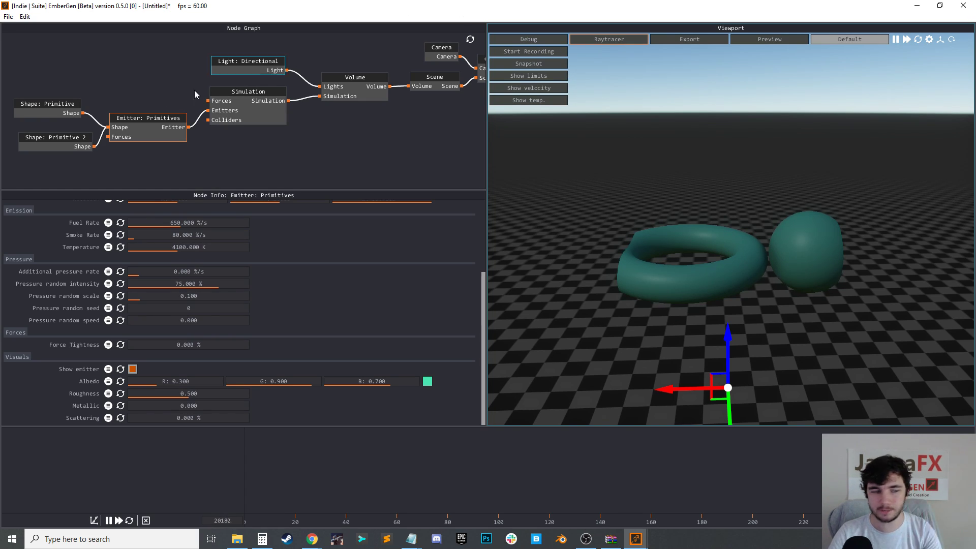
Add a Shape: Blend node fed by the output of the first Shape: Primitive node
click(101, 95)
drag(125, 89, 127, 88)
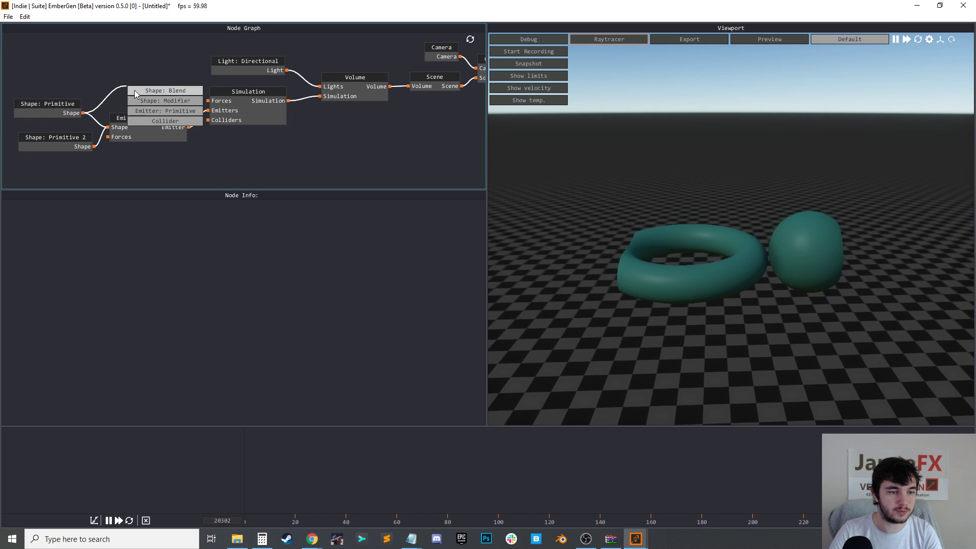
click(176, 90)
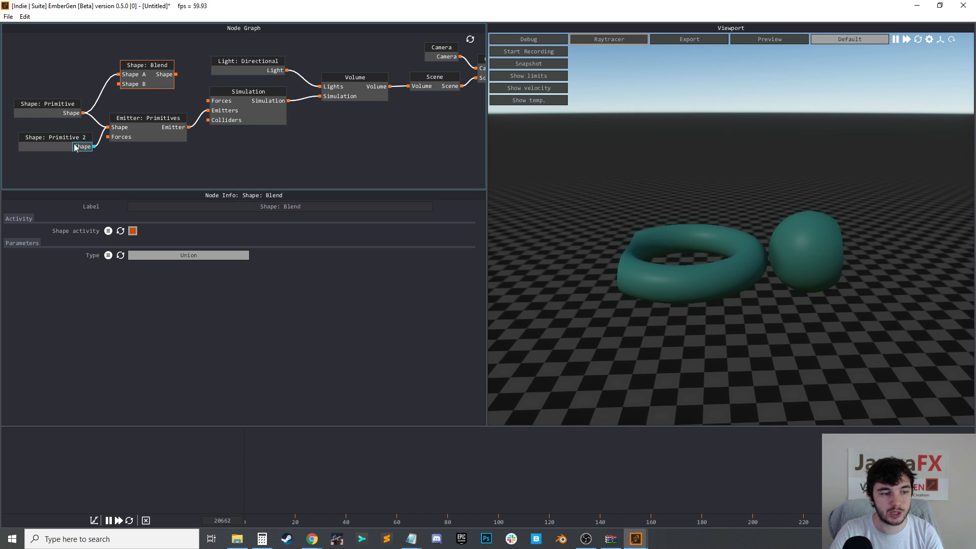
Move the Shape: Primitive 2 node aside and delete the links from both primitives to the emitter
drag(75, 147, 59, 142)
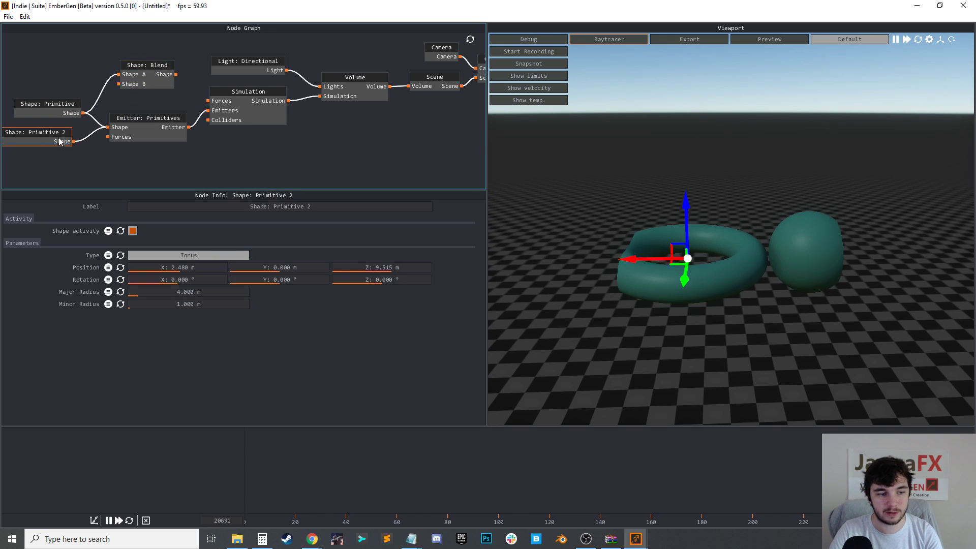
click(87, 135)
key(Delete)
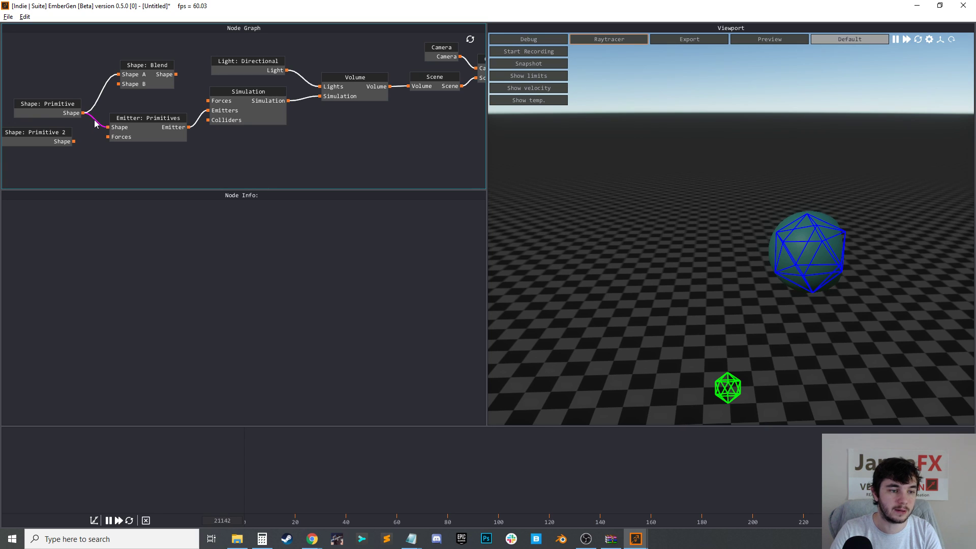
click(94, 123)
key(Delete)
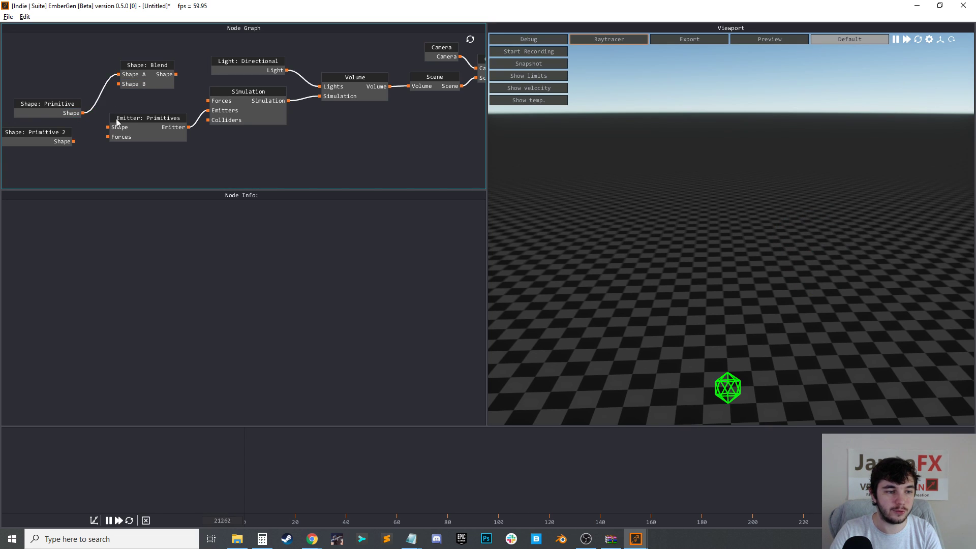
right_click(76, 116)
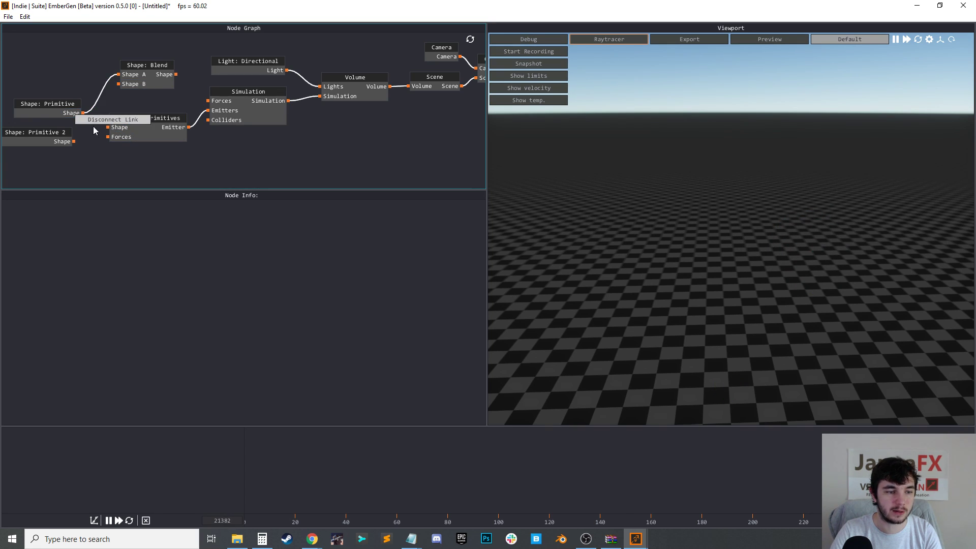
Rearrange the shape nodes, connecting Shape: Primitive 2 to the Blend node's Shape B and the Blend output to the emitter's Shape input
drag(54, 111, 64, 79)
drag(151, 66, 134, 71)
right_click(64, 135)
click(47, 127)
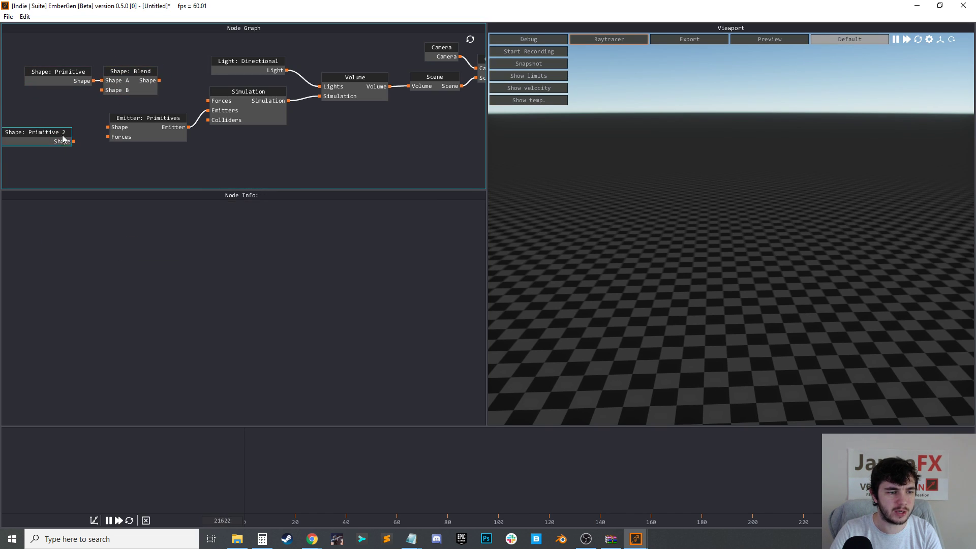
drag(106, 91, 105, 90)
drag(51, 134, 52, 131)
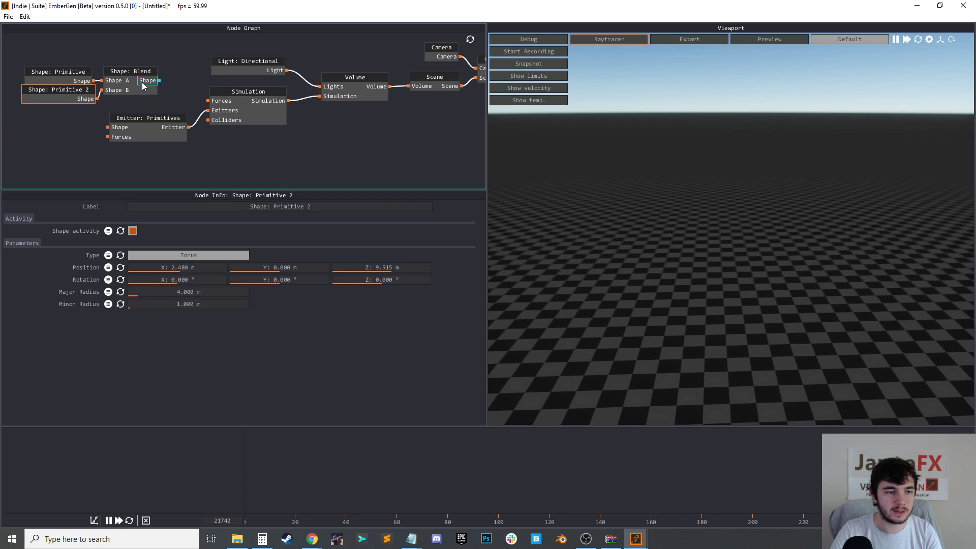
drag(114, 130, 114, 129)
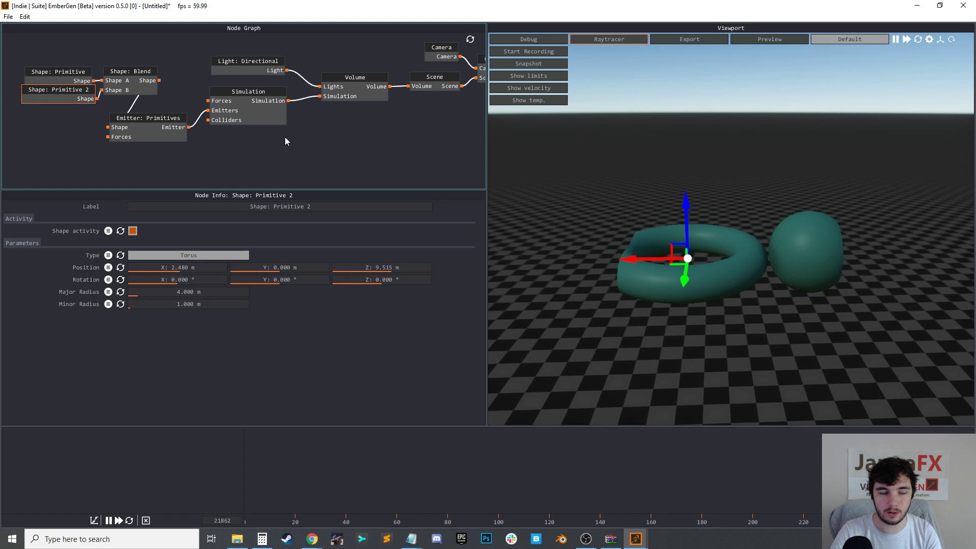
Space out the primitive and Blend nodes in the graph so the Blend node sits between the primitives and the emitter
middle_drag(76, 126, 213, 125)
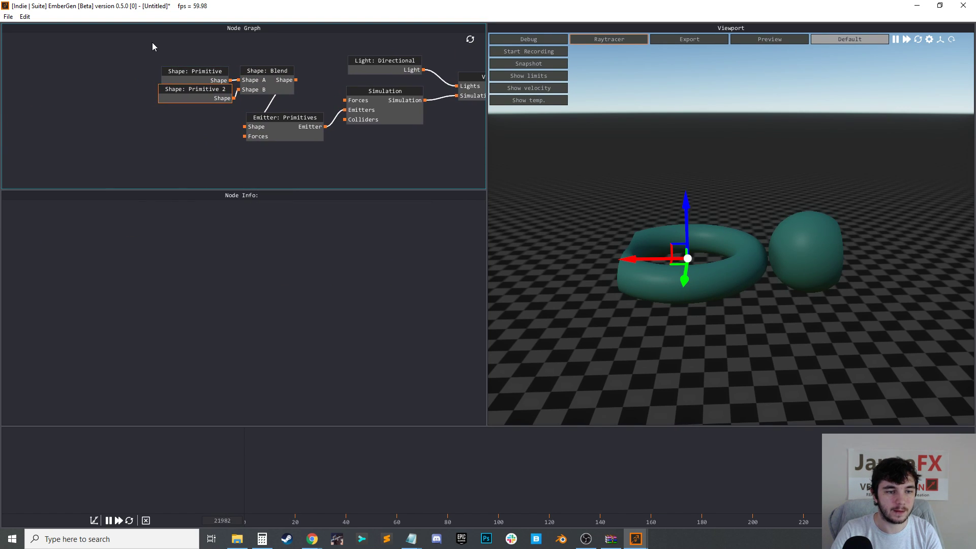
drag(167, 97, 163, 106)
drag(127, 53, 209, 119)
click(226, 96)
middle_drag(236, 100, 237, 81)
Set the Shape: Blend node's type to Smooth Union with a smoothness of 50
click(217, 114)
click(195, 256)
click(200, 274)
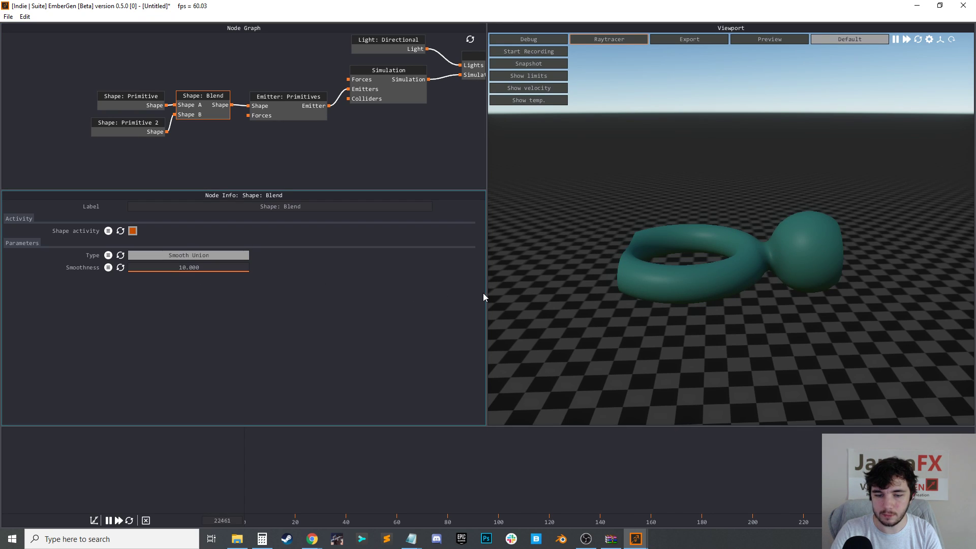
drag(223, 271, 330, 285)
drag(240, 277, 212, 273)
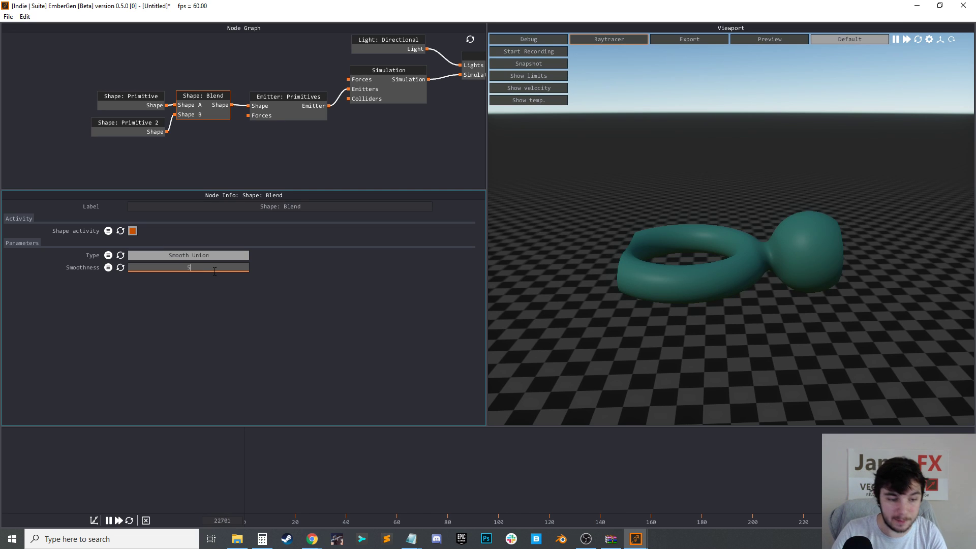
text(50)
key(Return)
Move the sphere primitive along X toward the torus, to about -3.75 m
mouse_move(507, 276)
mouse_down()
mouse_move(736, 287)
mouse_move(511, 260)
mouse_up()
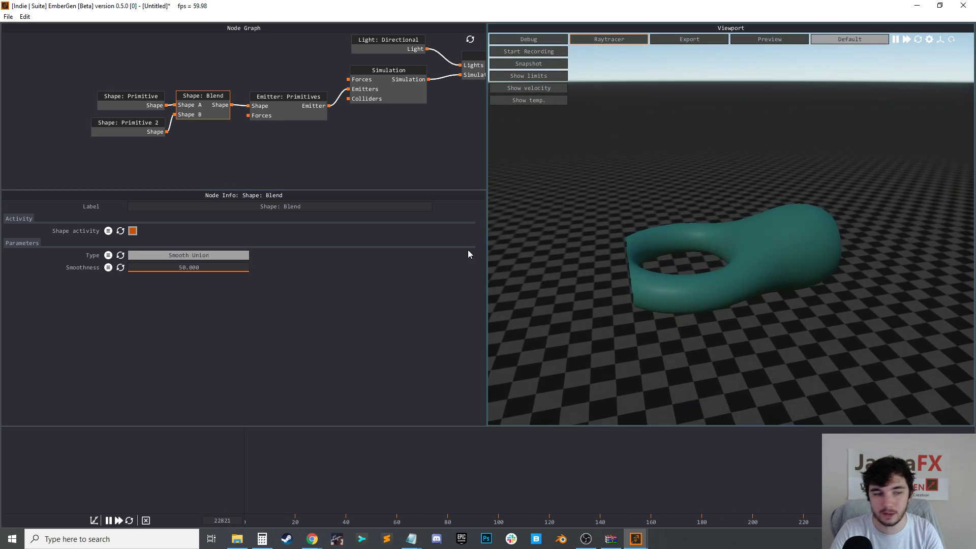
click(123, 101)
drag(762, 259, 747, 283)
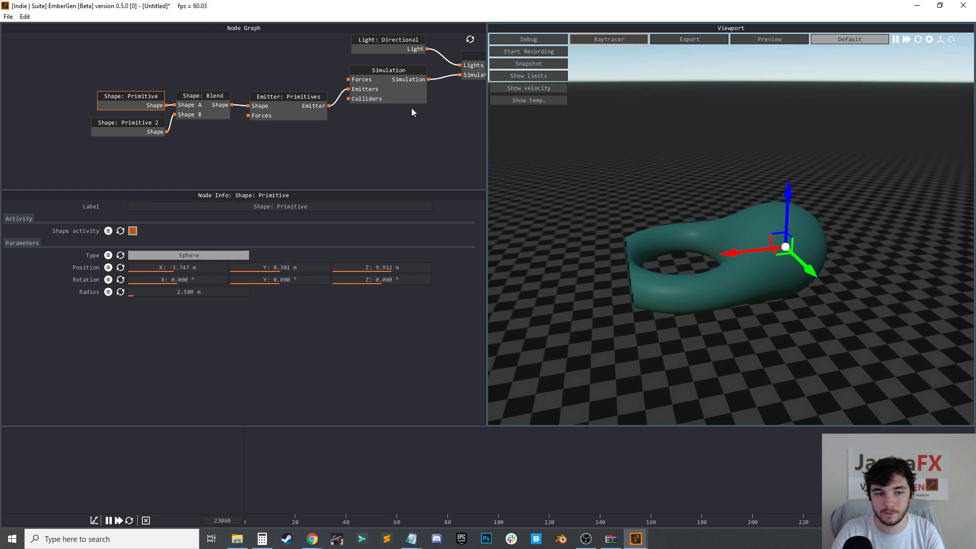
Turn the emitter's activity back on to burn the blended shape, and select the Shape: Blend node
click(300, 120)
scroll(157, 300, up, 3)
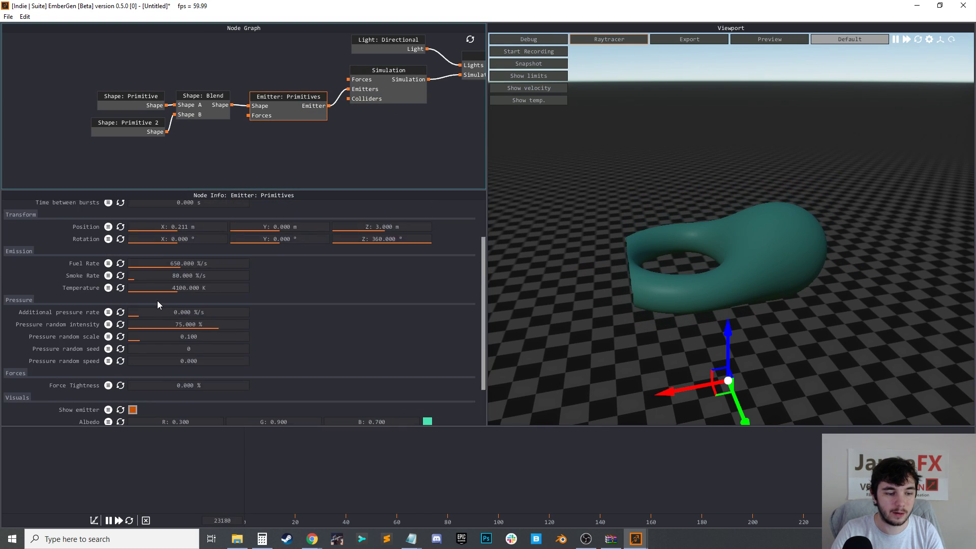
click(133, 229)
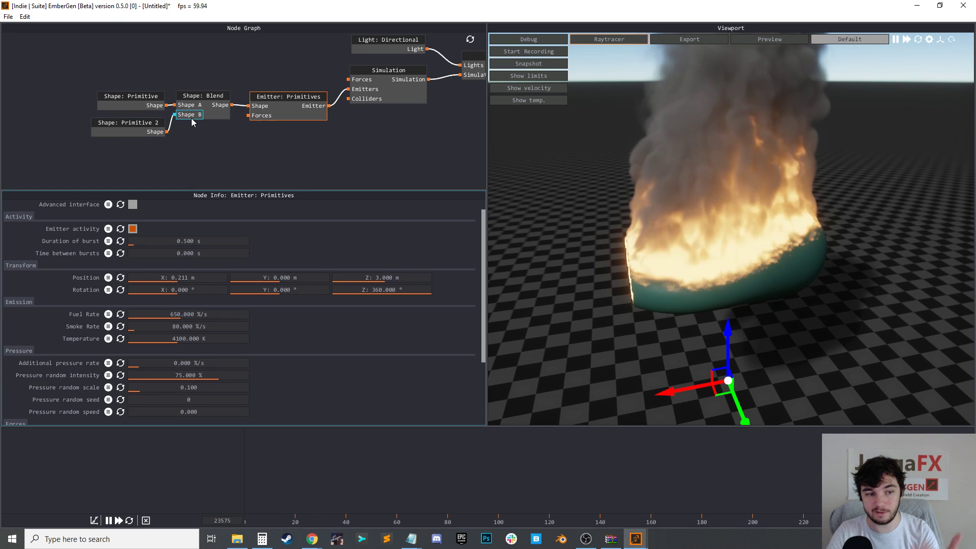
click(214, 115)
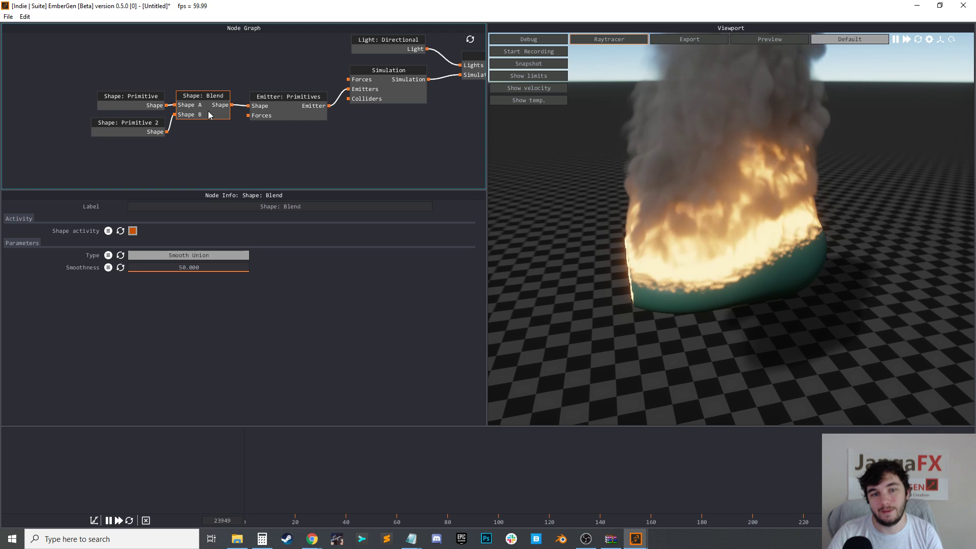
Delete the Shape: Primitive 2 torus node and move the sphere primitive to about X -1.37 m
click(133, 132)
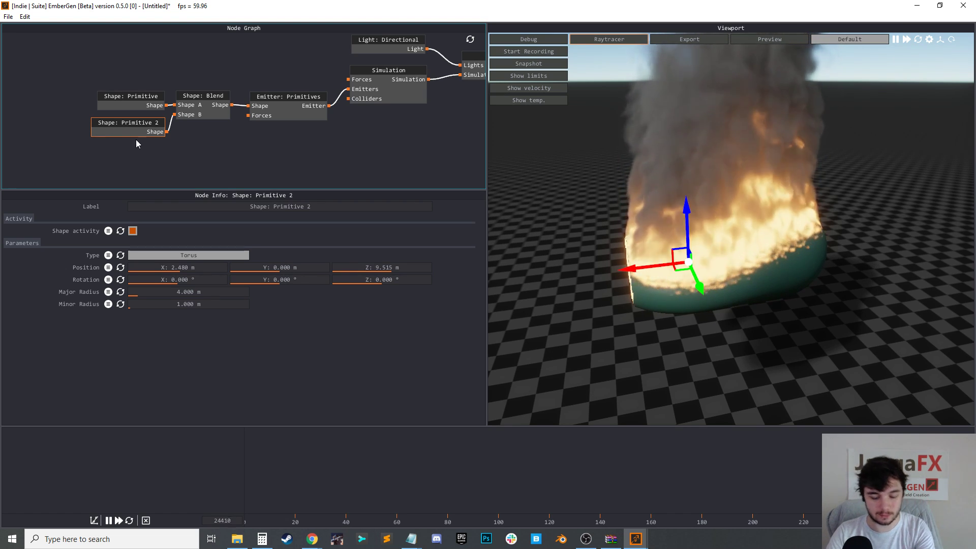
key(Delete)
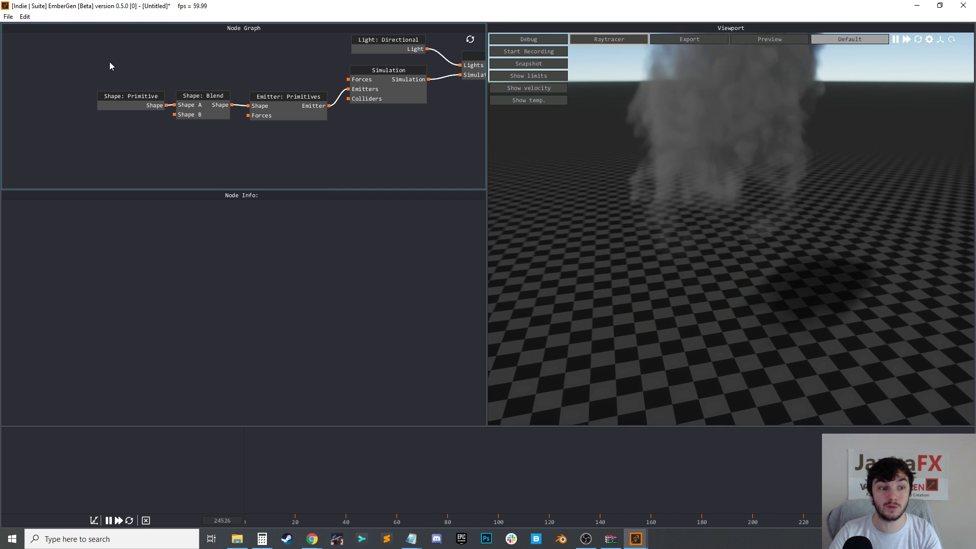
click(126, 103)
drag(731, 252, 697, 255)
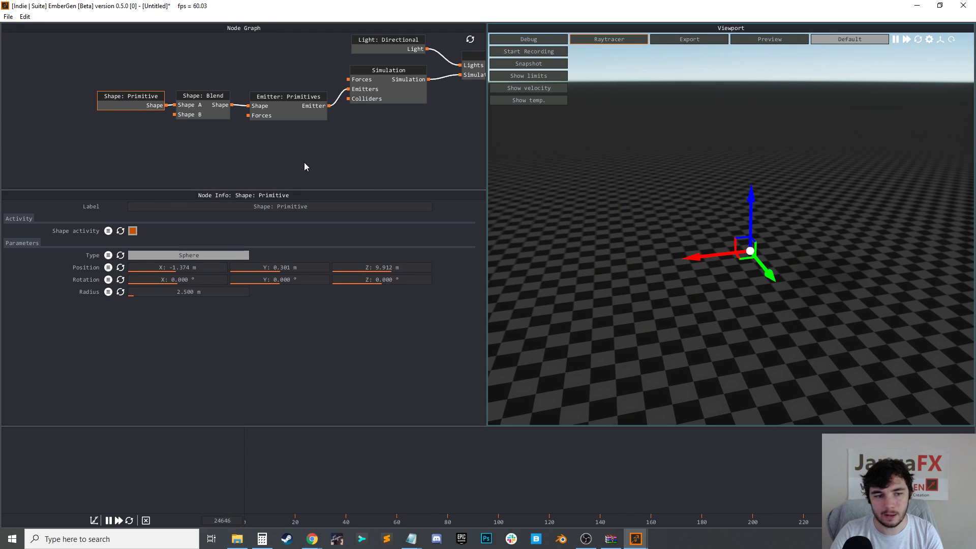
Add a Shape: Noise node feeding the Blend node's Shape B input and turn off the emitter's activity
drag(172, 114, 143, 135)
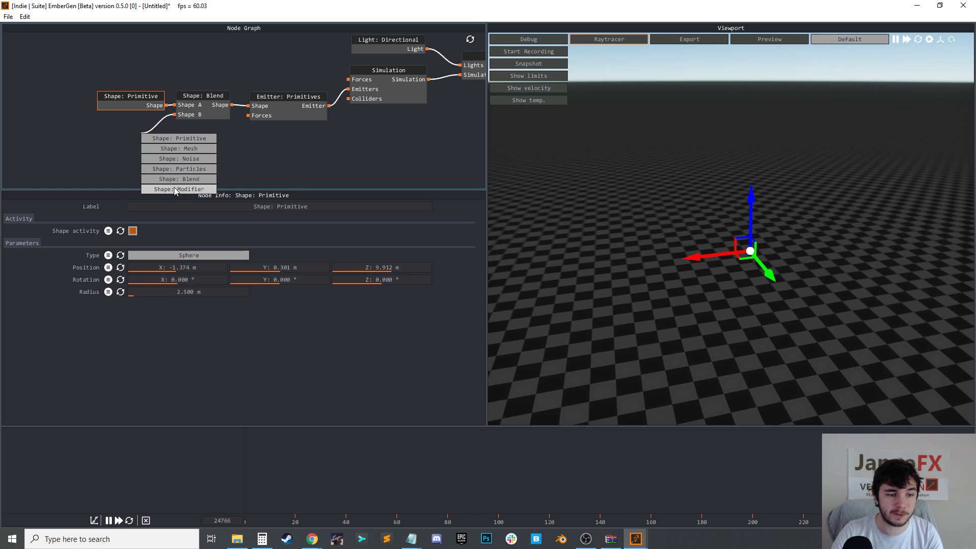
click(173, 160)
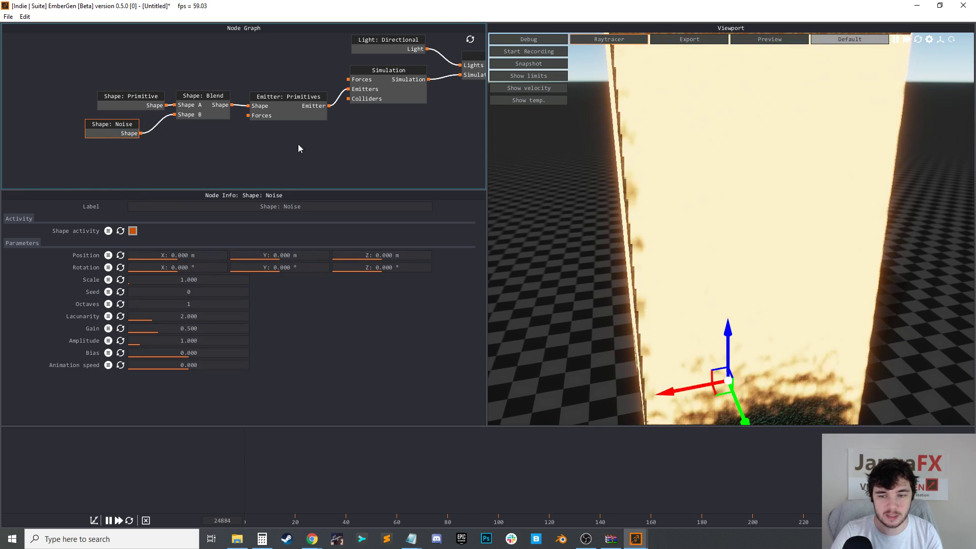
click(281, 106)
click(134, 228)
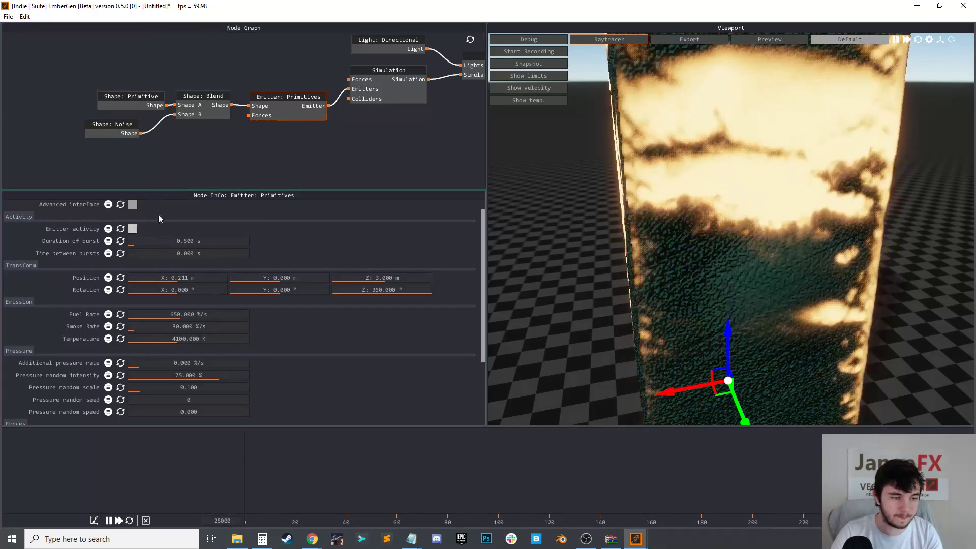
Restart the simulation and examine the noise-blended emitter shape from several distances and angles
click(202, 143)
key(r)
mouse_move(733, 275)
mouse_down()
mouse_move(812, 260)
mouse_move(731, 260)
mouse_move(746, 268)
mouse_up()
scroll(760, 249, down, 2)
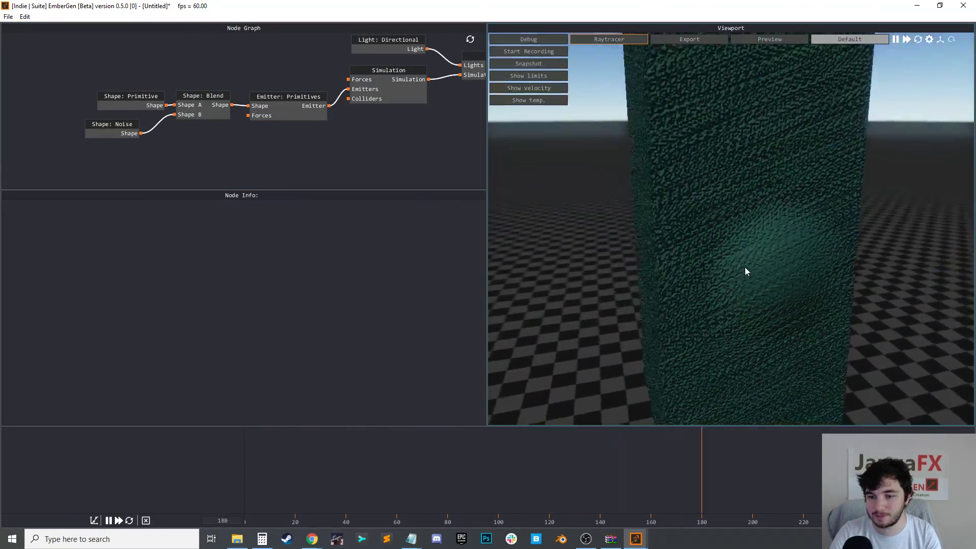
scroll(743, 268, down, 4)
mouse_move(704, 222)
mouse_down()
mouse_move(771, 216)
mouse_move(713, 211)
mouse_up()
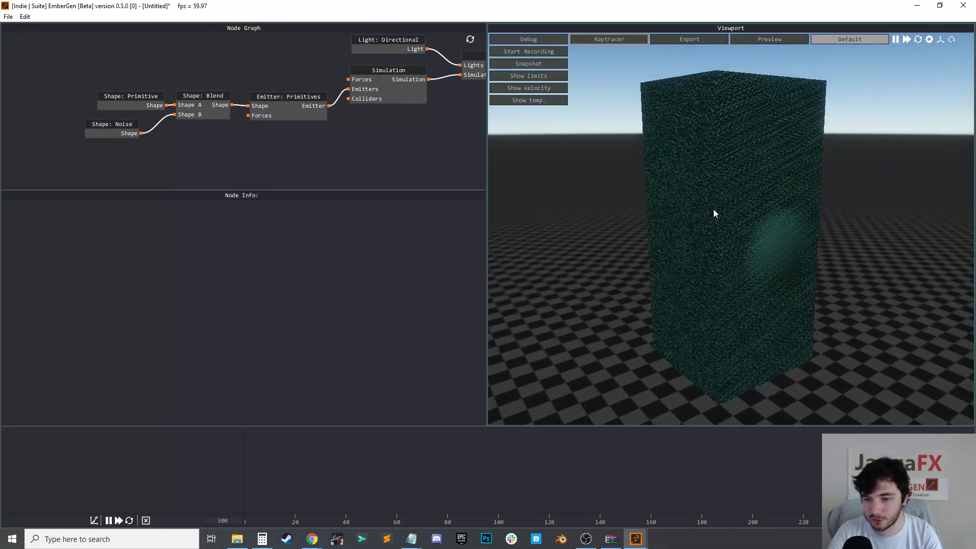
scroll(713, 214, up, 4)
Change the Shape: Blend node's type to Smooth Intersection and lower its smoothness to about 5.42
click(212, 111)
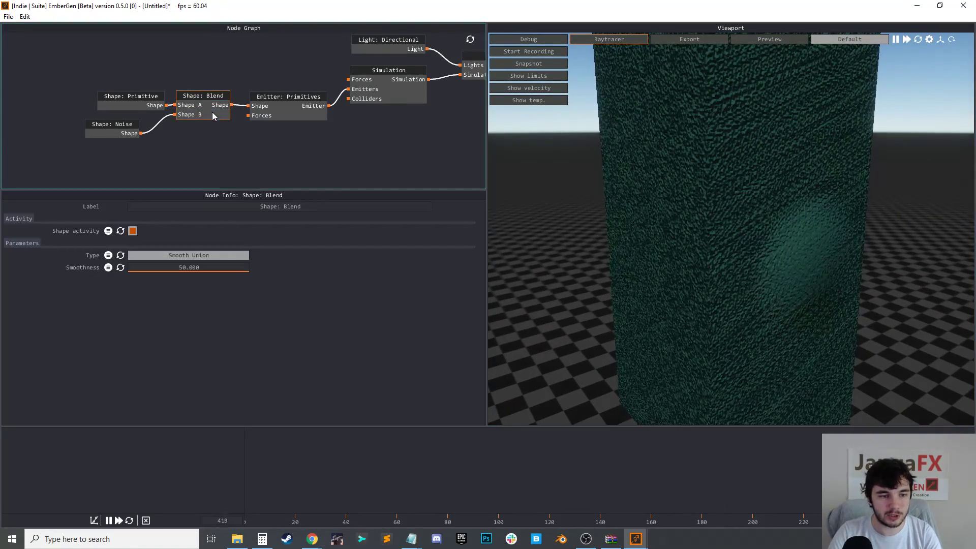
click(206, 255)
click(216, 312)
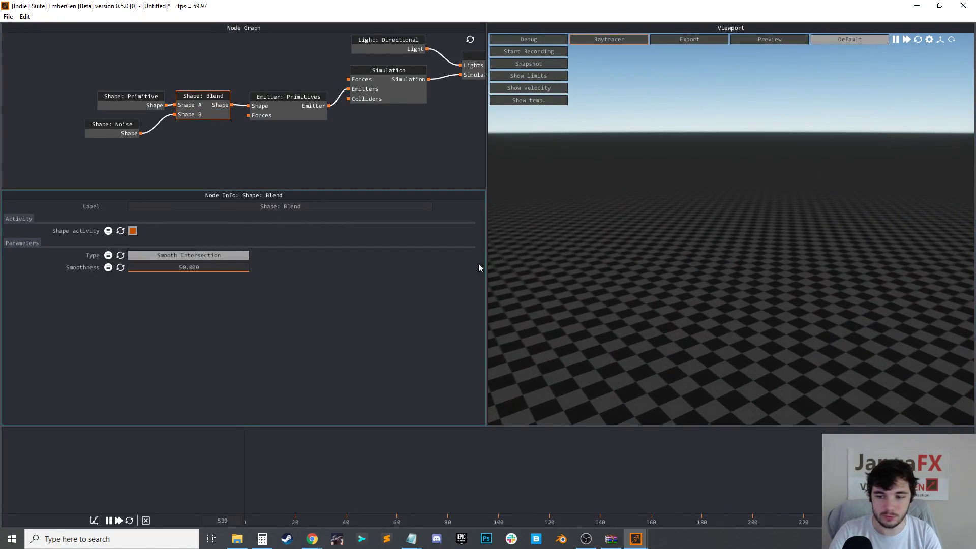
drag(189, 274, 175, 268)
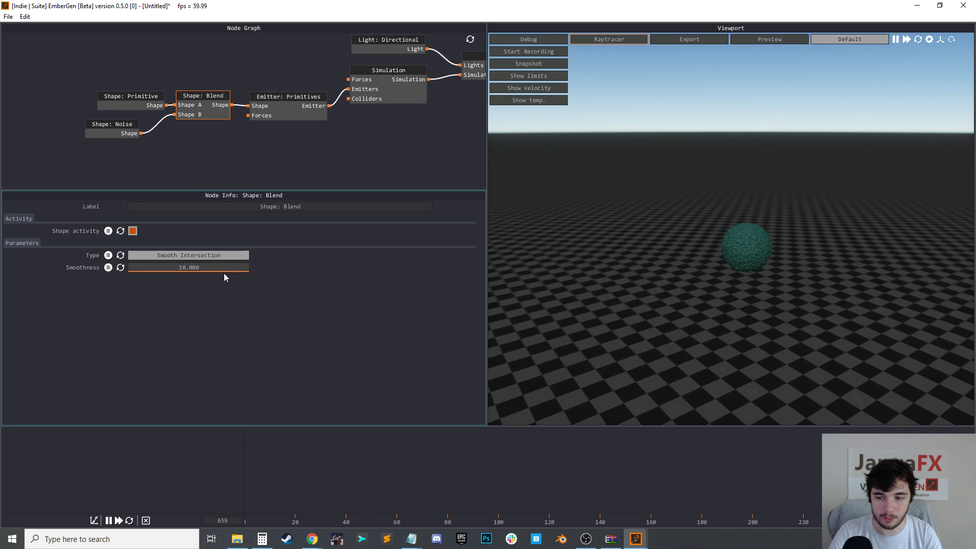
drag(235, 271, 194, 268)
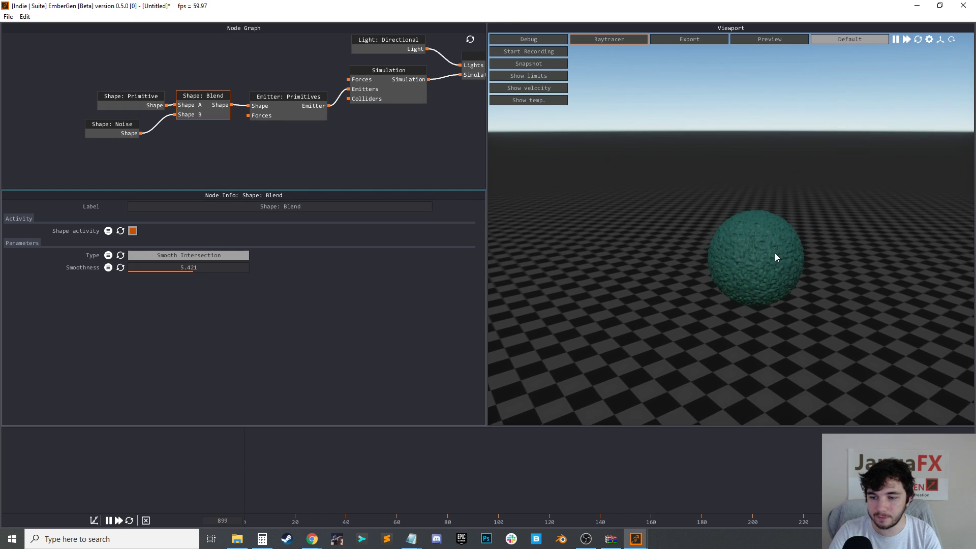
Set the Shape: Noise node's scale to 3.5, amplitude to about 4.46 and animation speed to 2
drag(805, 274, 785, 266)
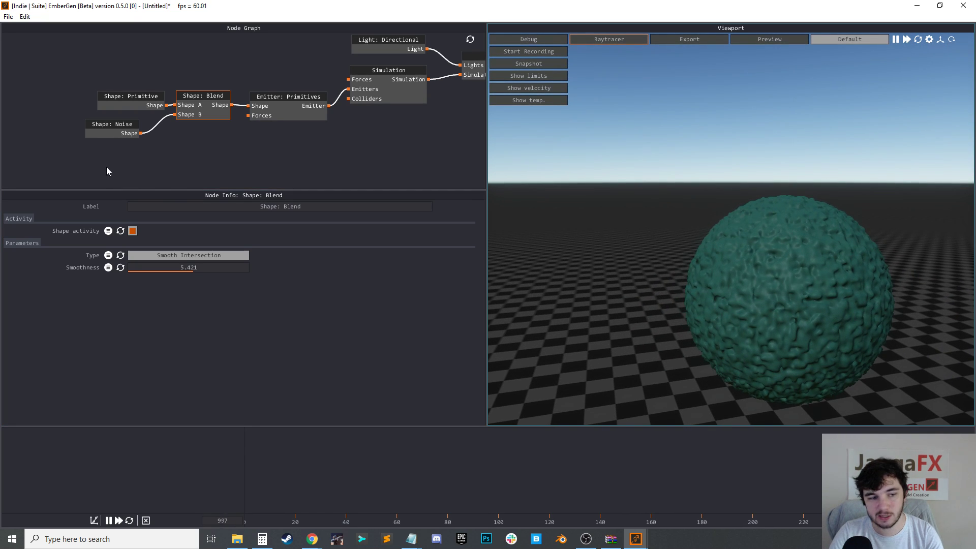
click(105, 131)
drag(139, 280, 141, 280)
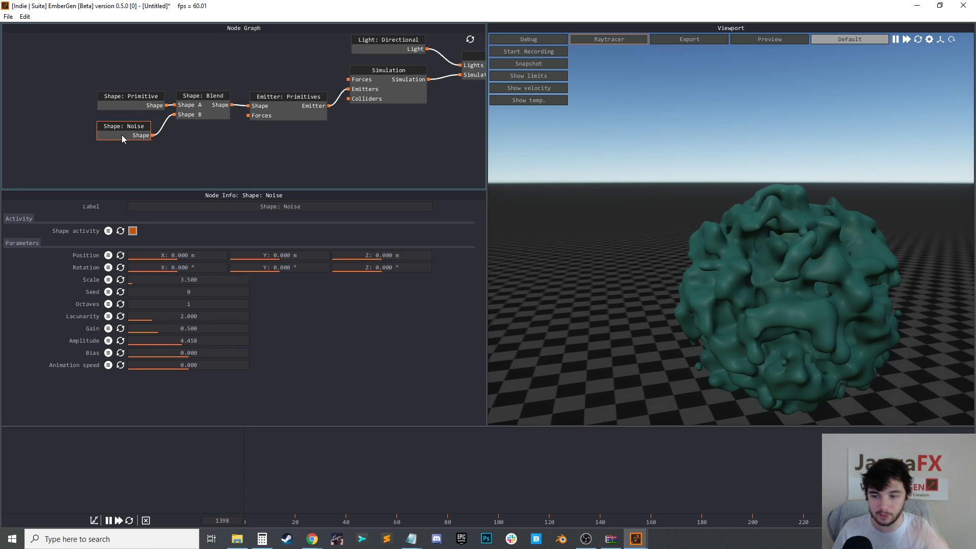
drag(201, 365, 204, 372)
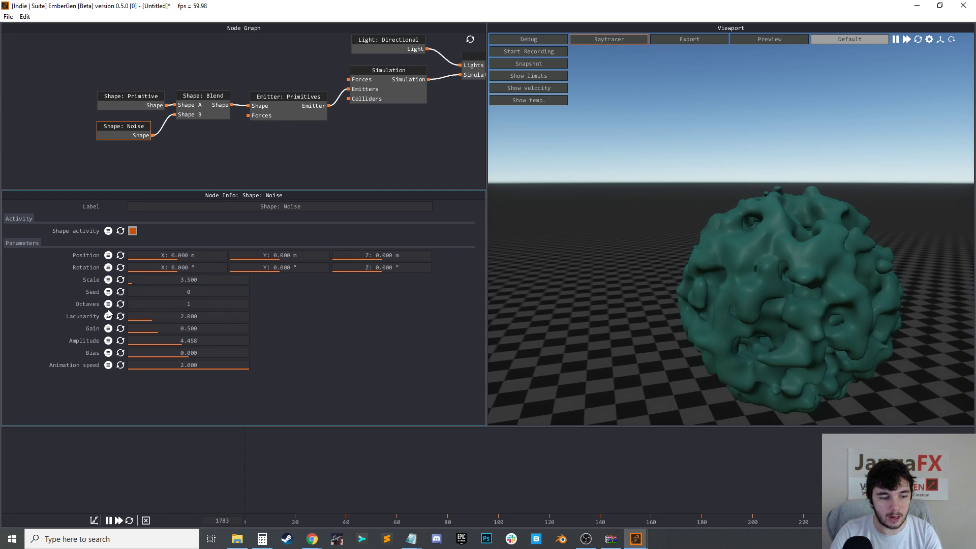
Animate the noise's Z position with keyframes of 0 near frame 6 and 50 near frame 197, then replay the simulation
click(108, 255)
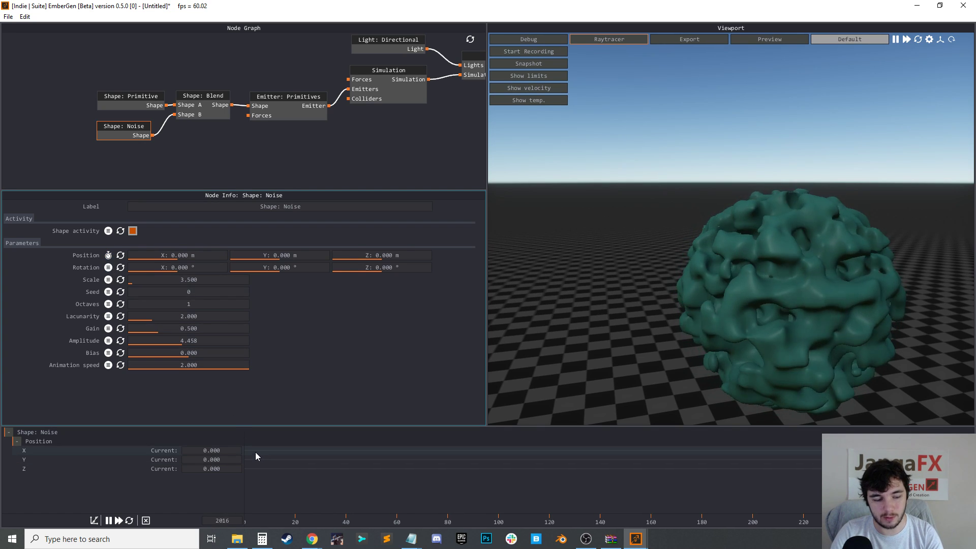
click(260, 468)
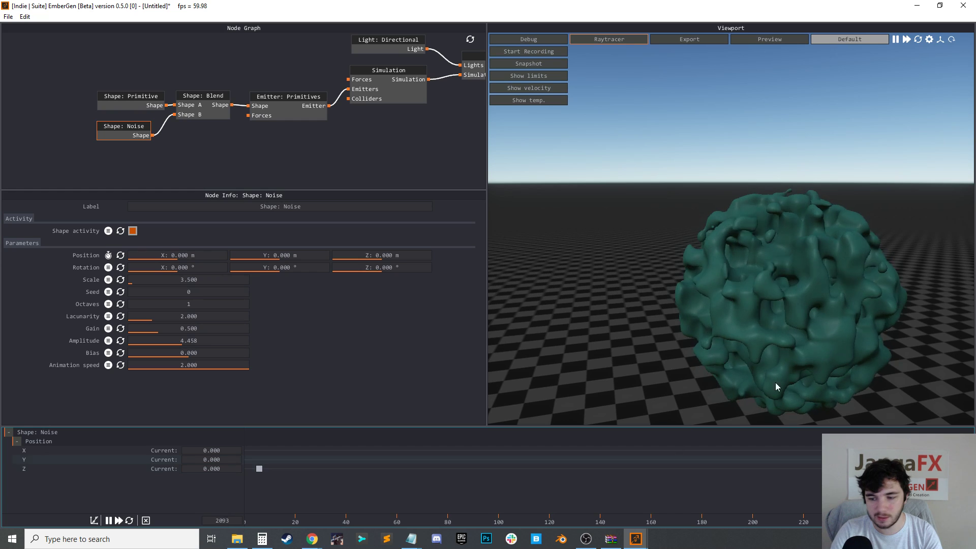
click(745, 468)
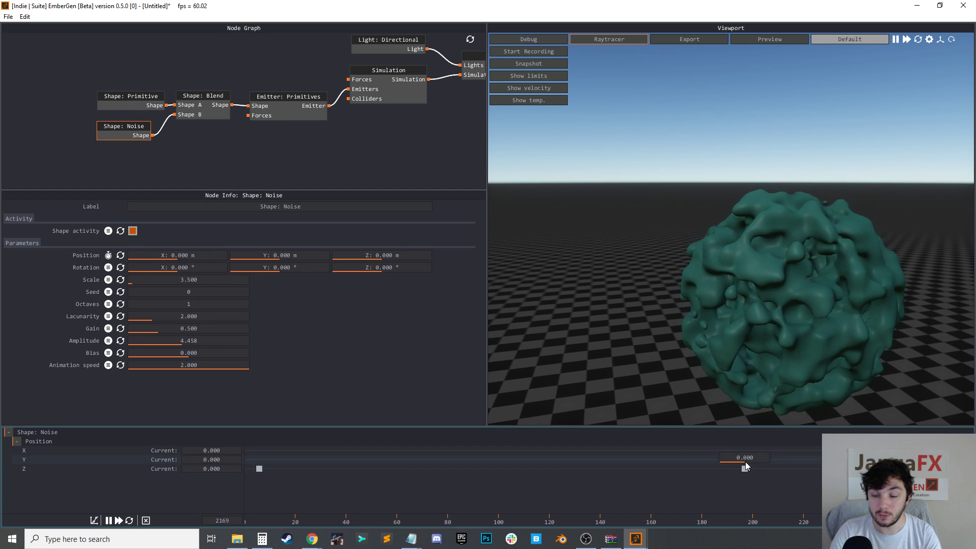
drag(737, 458, 785, 463)
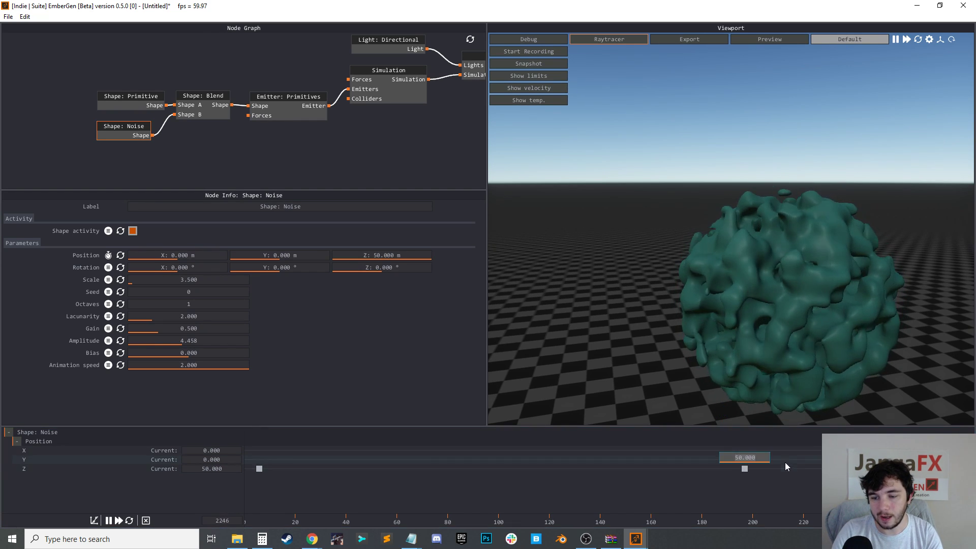
click(354, 328)
key(r)
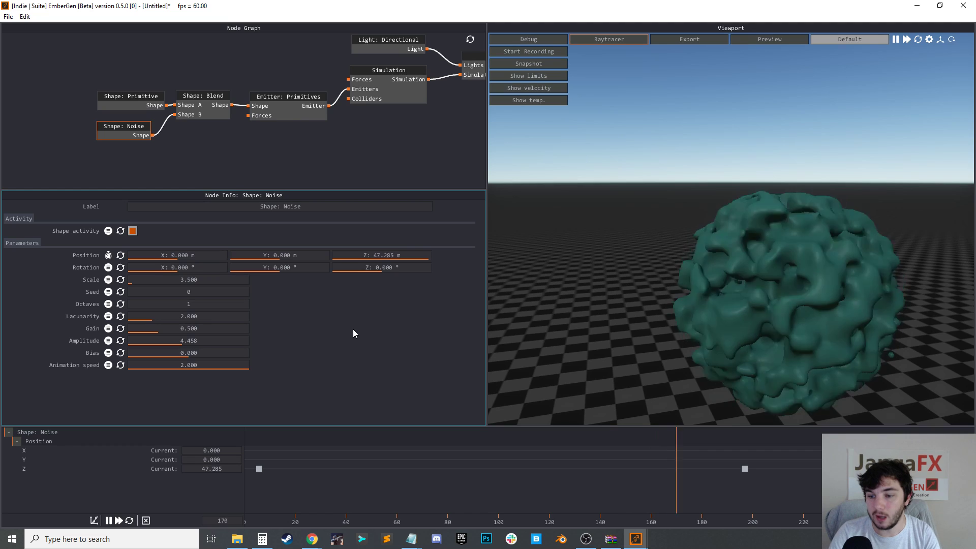
In the Timeline Curve editor, move the noise's last Z position key to about frame 635 and value 56, then close it
click(94, 520)
drag(319, 280, 408, 183)
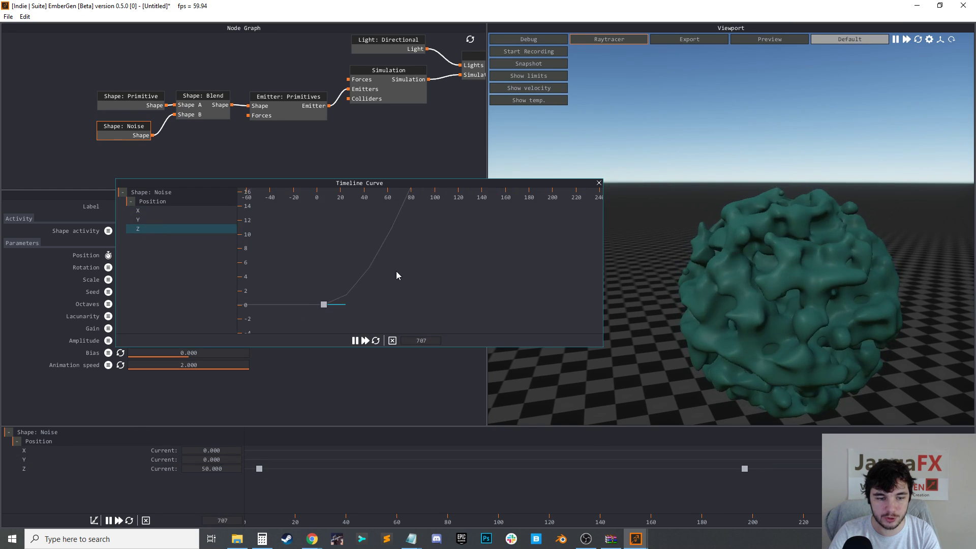
scroll(397, 249, down, 8)
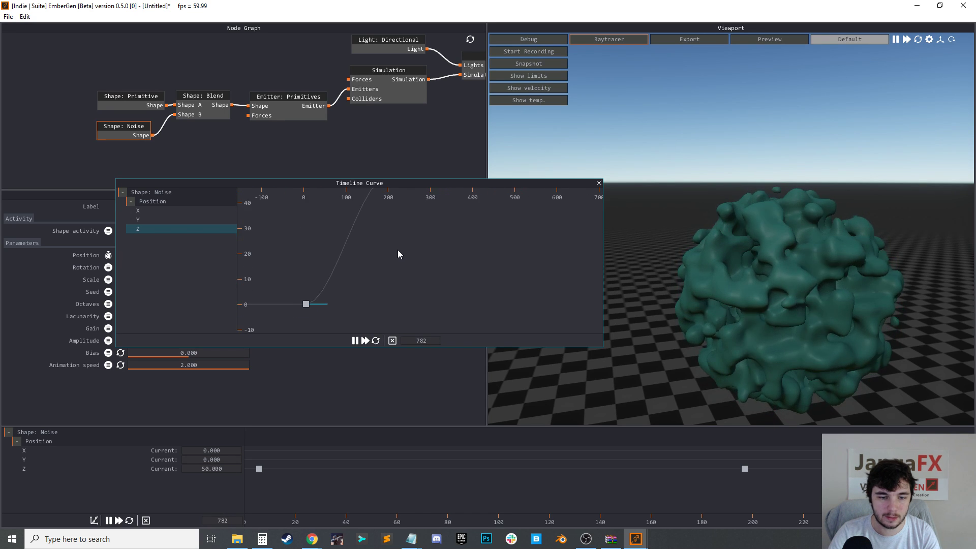
middle_drag(495, 232, 389, 259)
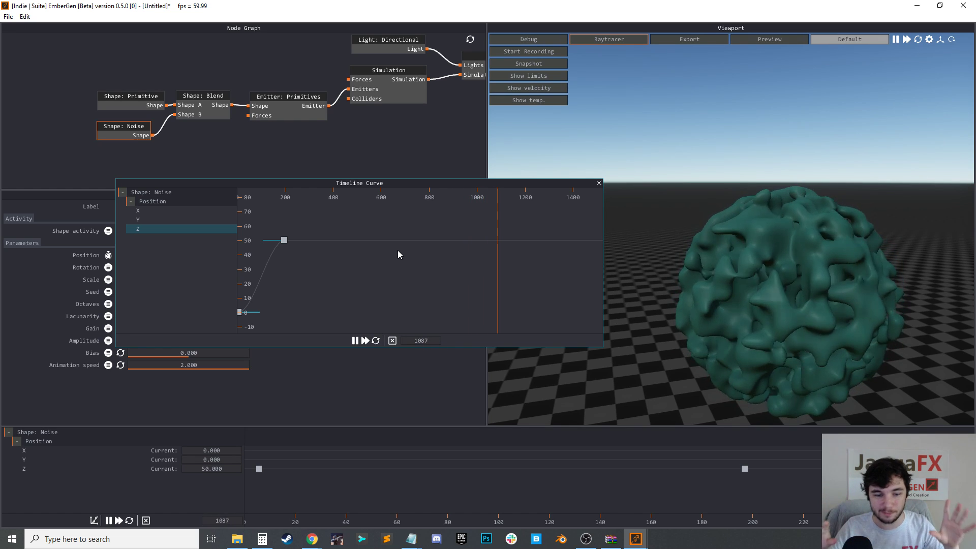
drag(285, 240, 310, 270)
drag(451, 232, 390, 232)
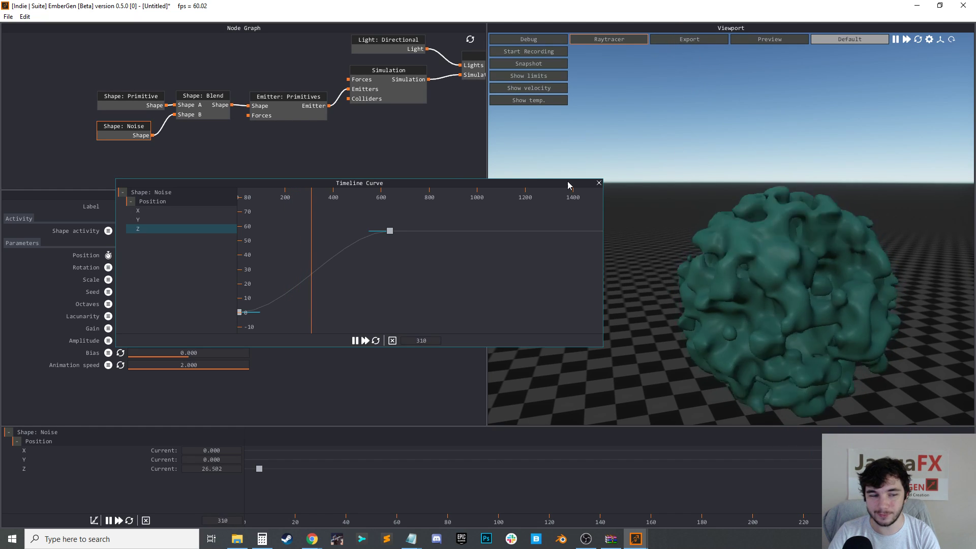
click(599, 183)
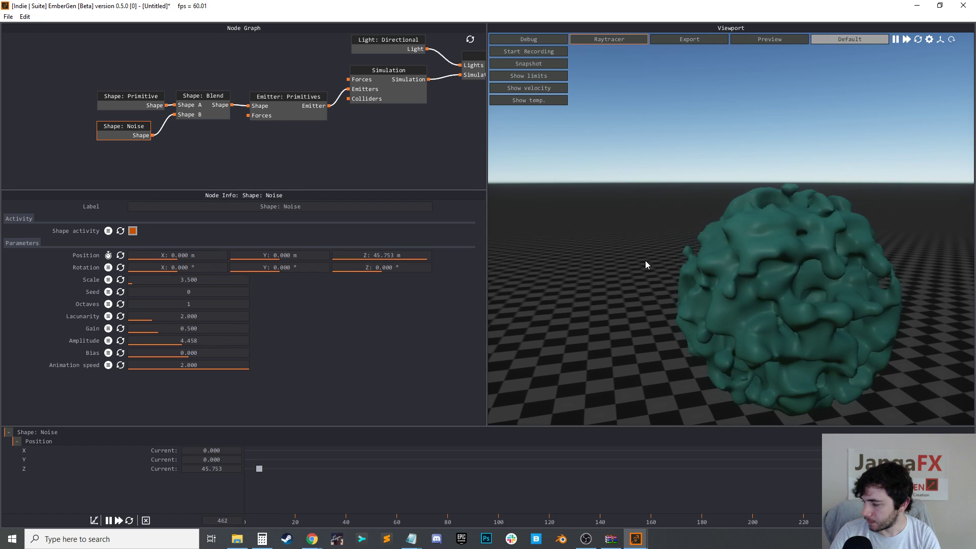
Review the settings of the Shape: Noise, Shape: Blend and Emitter: Primitives nodes in turn
click(118, 133)
click(207, 111)
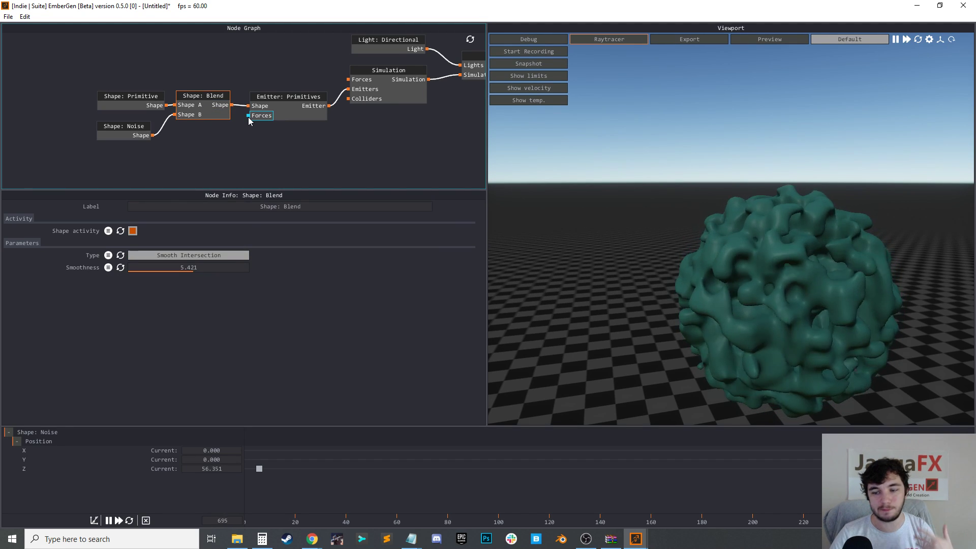
click(279, 116)
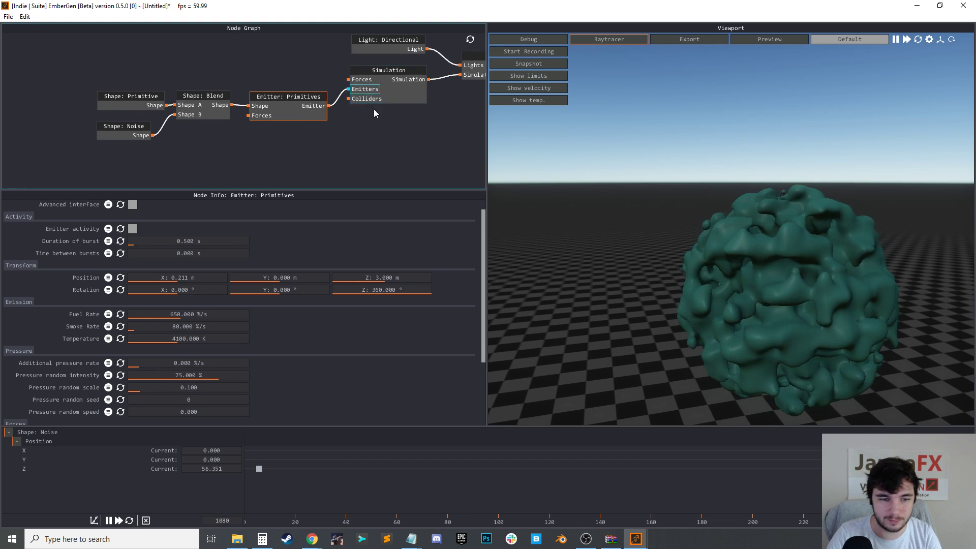
Move the Simulation node slightly lower in the node graph
click(365, 136)
click(288, 106)
drag(406, 94, 407, 106)
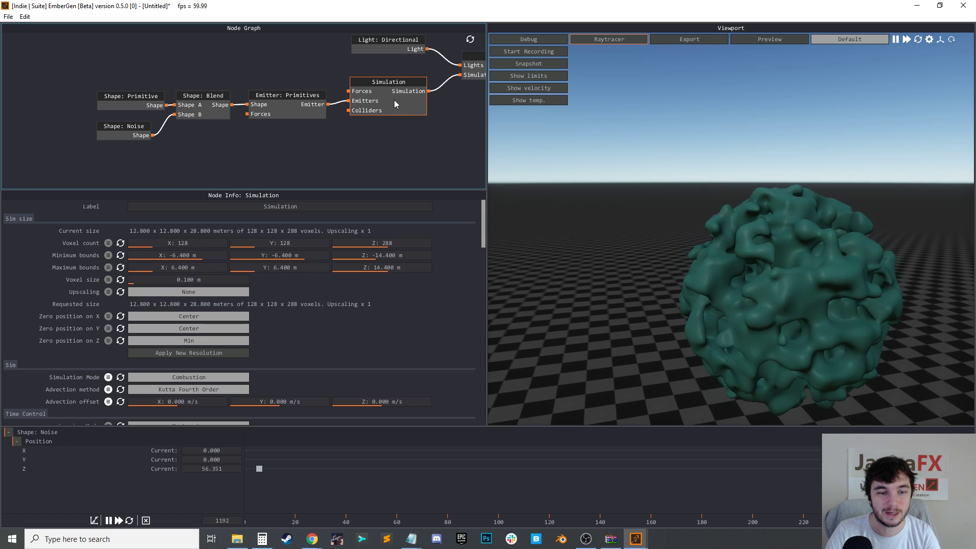
Hide the emitter mesh and turn on emitter activity for the Emitter: Primitives node
click(283, 116)
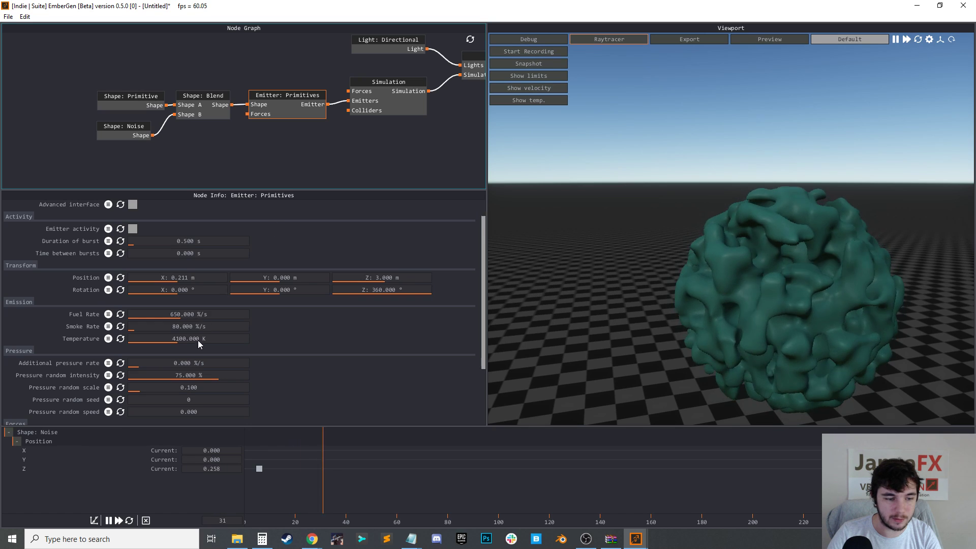
scroll(199, 332, down, 4)
click(133, 369)
scroll(147, 371, up, 5)
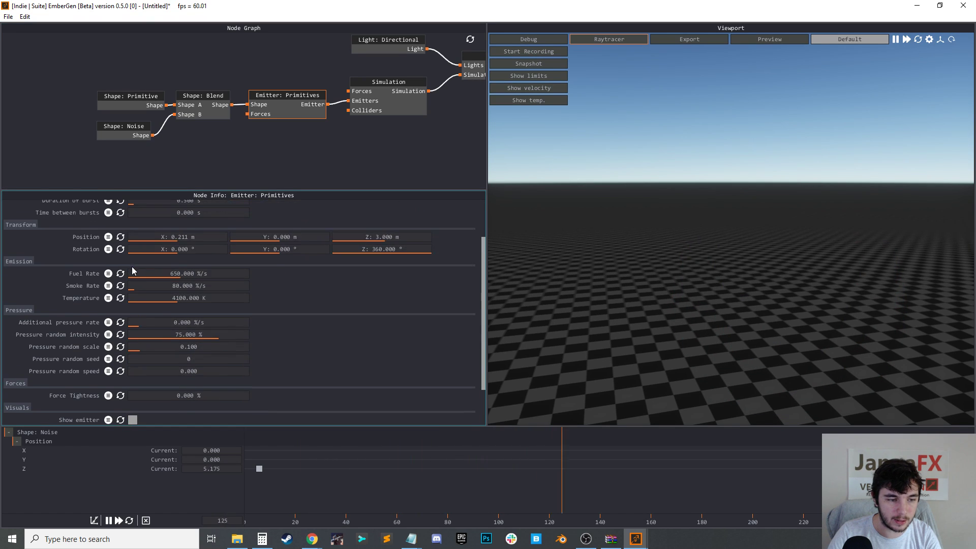
click(133, 243)
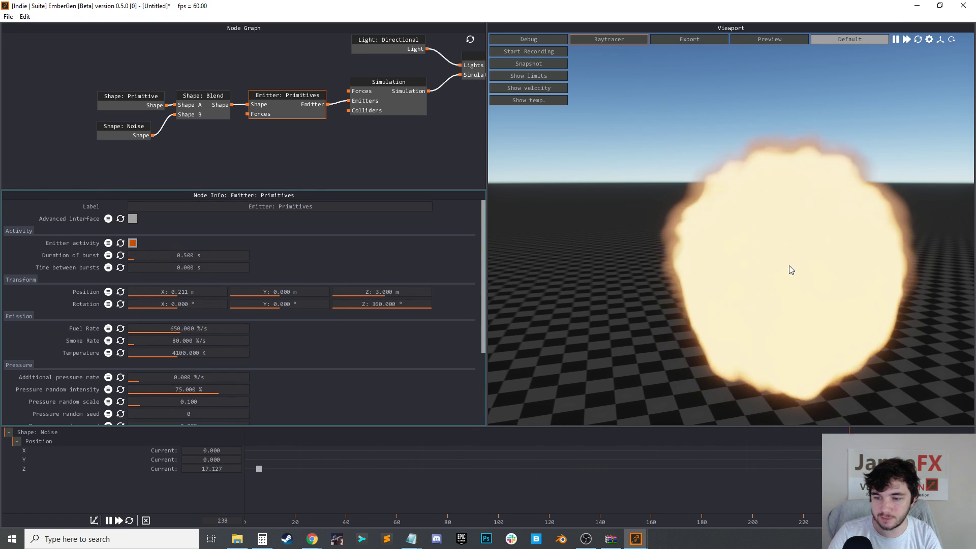
Lower the Shape: Primitive sphere to a Z position of about 3.5 m
click(134, 98)
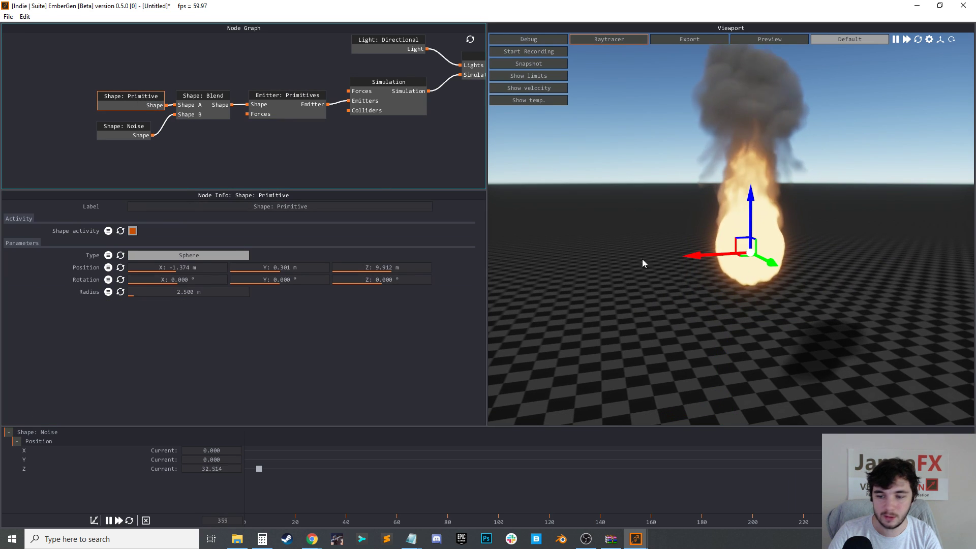
drag(740, 205, 757, 299)
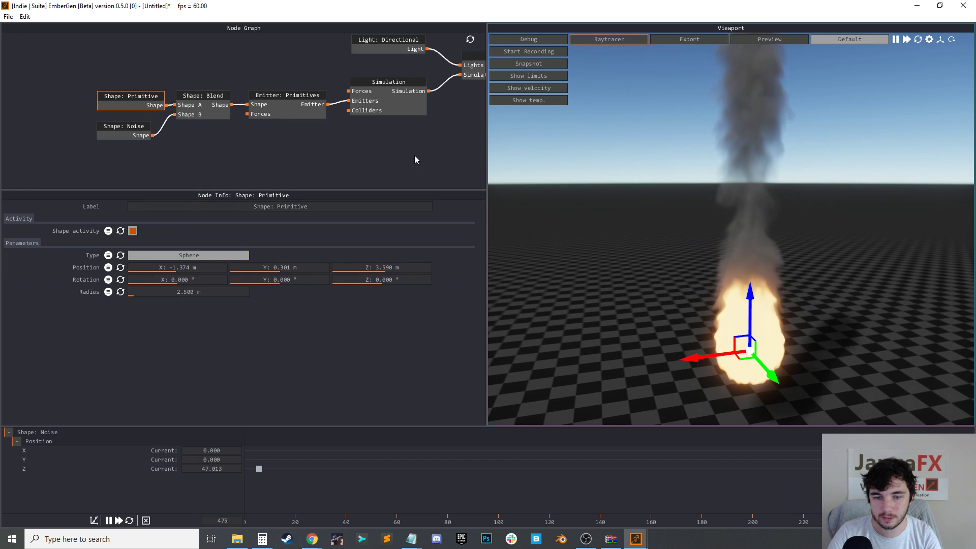
Test Emitter: Primitives with Fuel Rate 0 and Smoke Rate 1500 %/s, then set Fuel Rate to 1500 %/s and Smoke Rate to 0
click(285, 122)
click(281, 112)
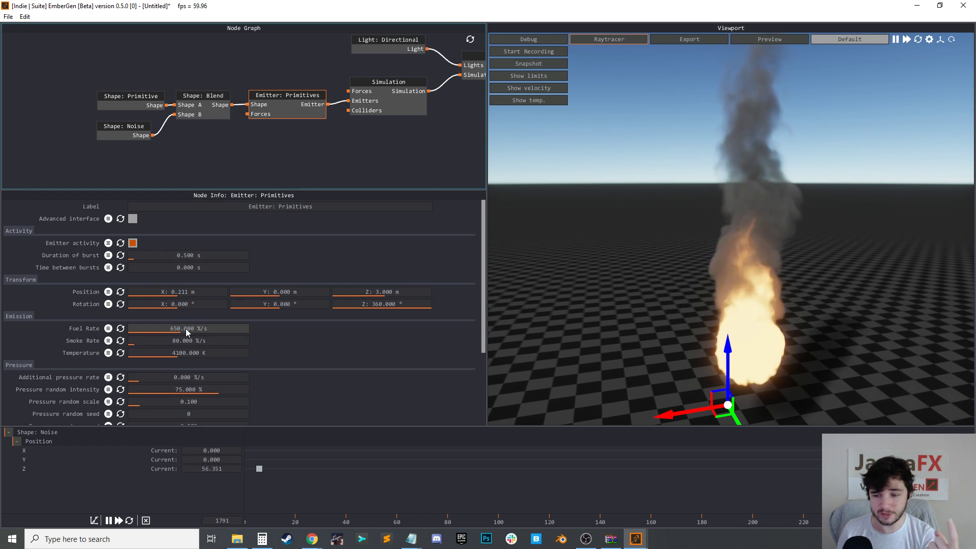
drag(203, 333, 366, 365)
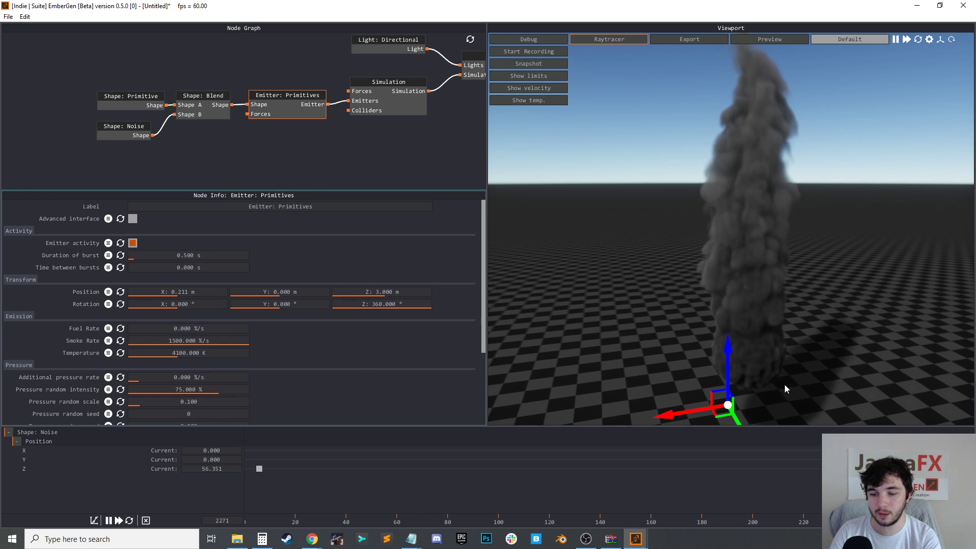
drag(172, 330, 407, 335)
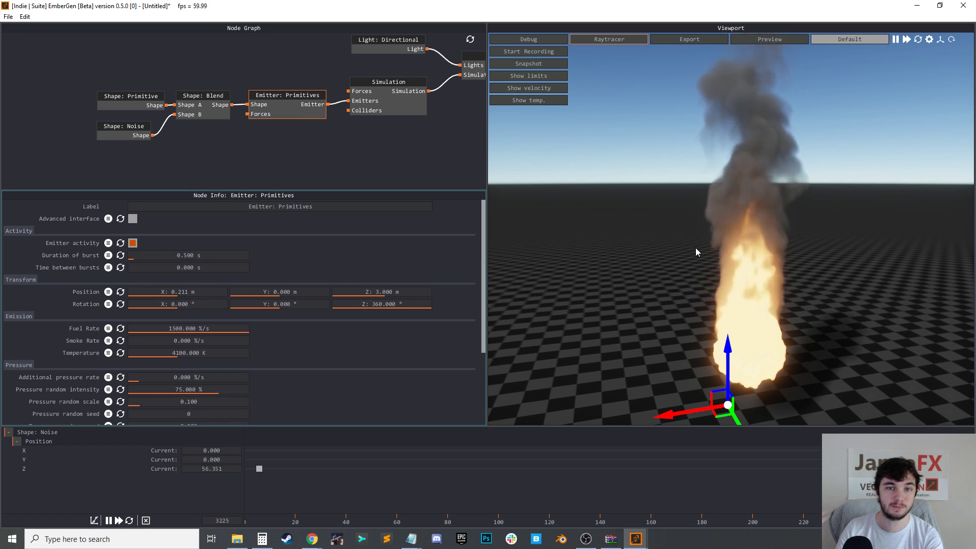
Try an Extinction smoke gain of 0% in the Simulation node, then set it to about 31.7%
click(408, 97)
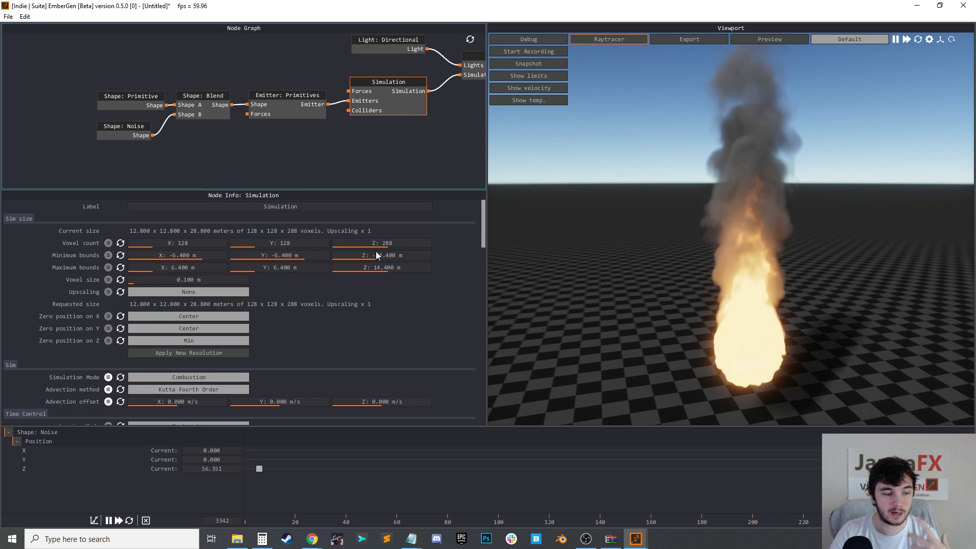
scroll(305, 333, down, 8)
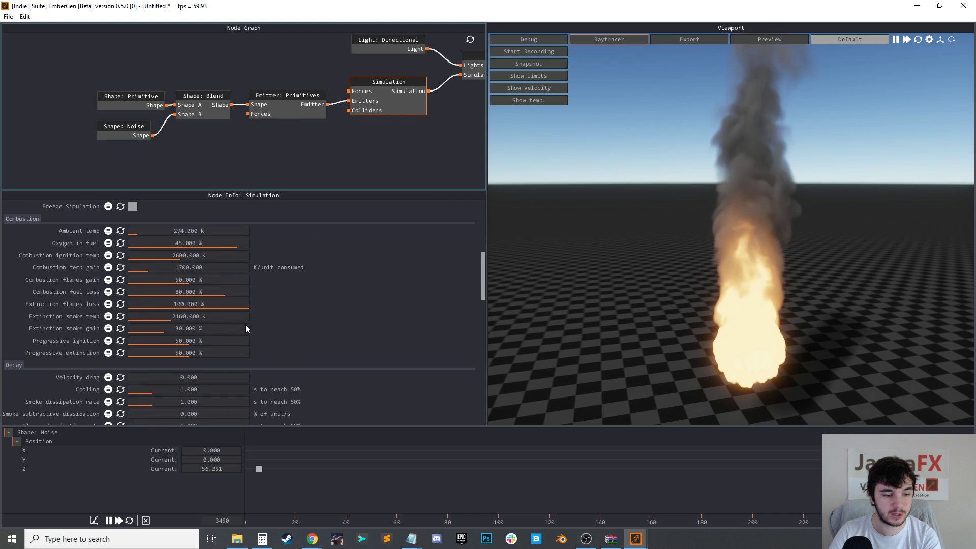
drag(201, 329, 145, 331)
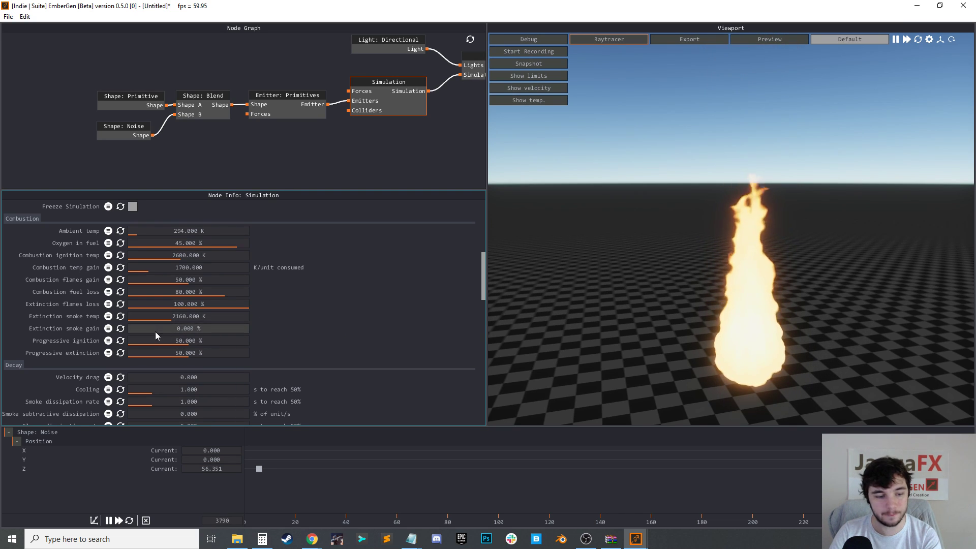
drag(200, 329, 205, 327)
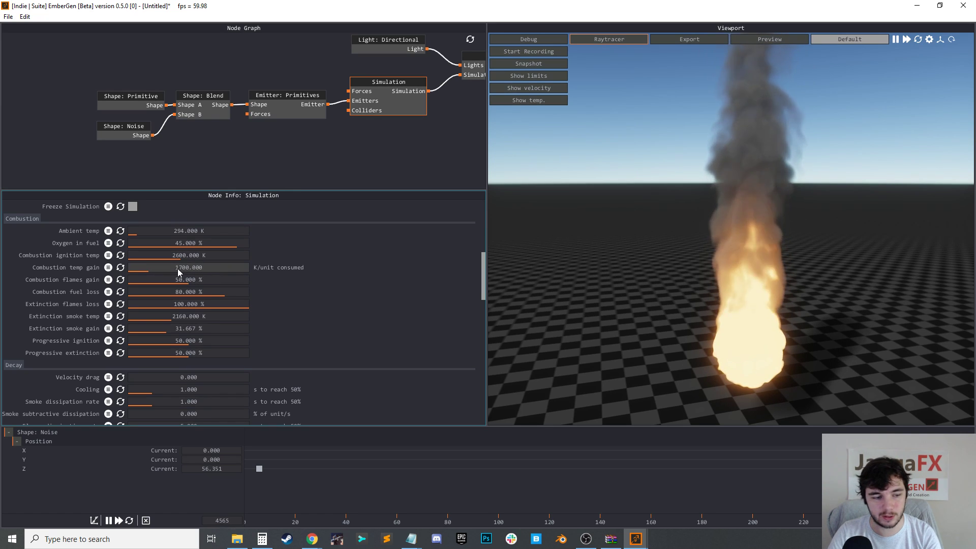
Set the Simulation's Combustion temp gain to 5700 and its Combustion fuel loss first to about 18.3%, then to 67.5%
drag(178, 268, 226, 264)
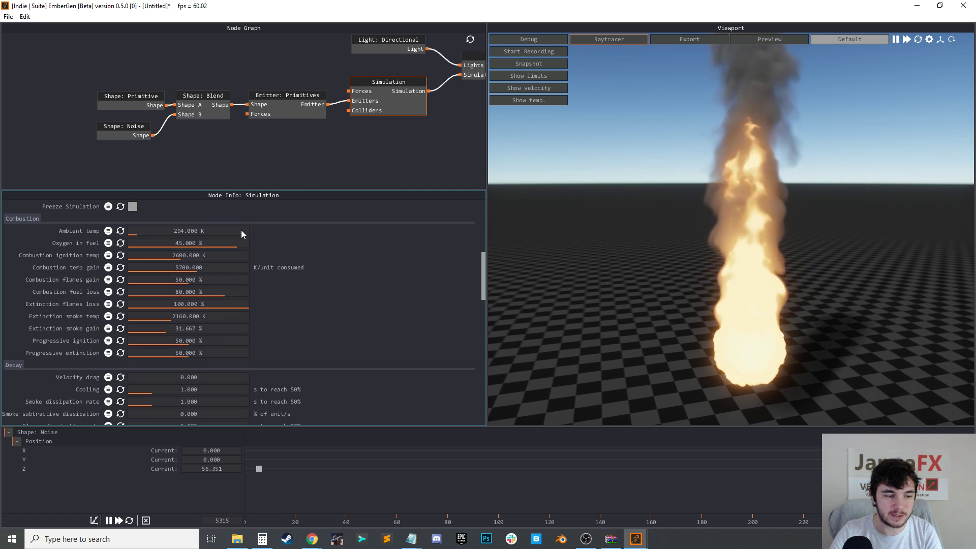
scroll(235, 343, down, 2)
drag(757, 281, 646, 285)
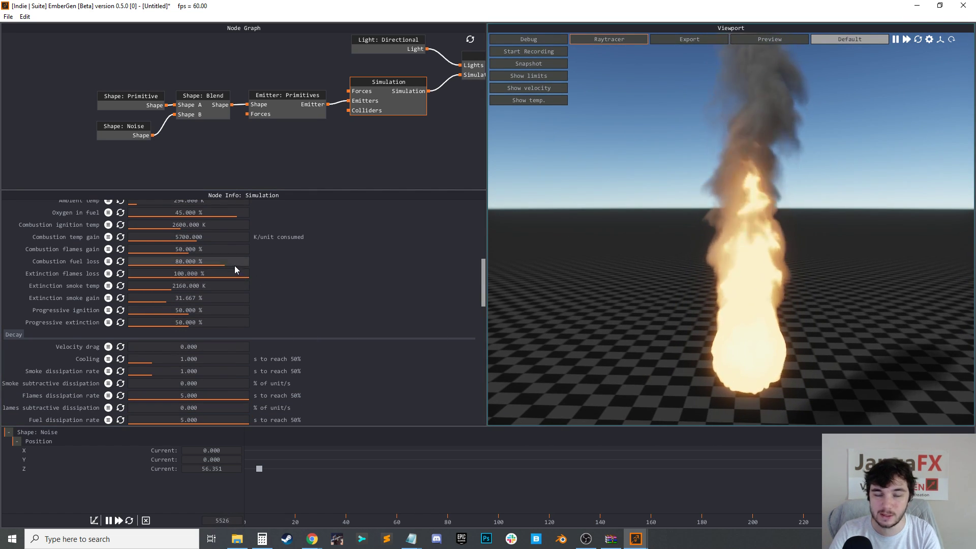
drag(238, 267, 151, 266)
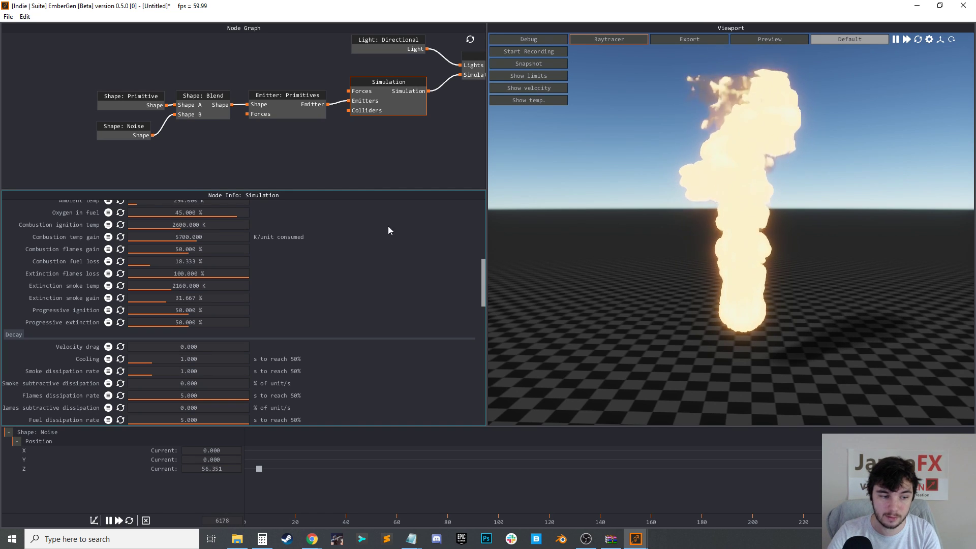
drag(162, 261, 224, 264)
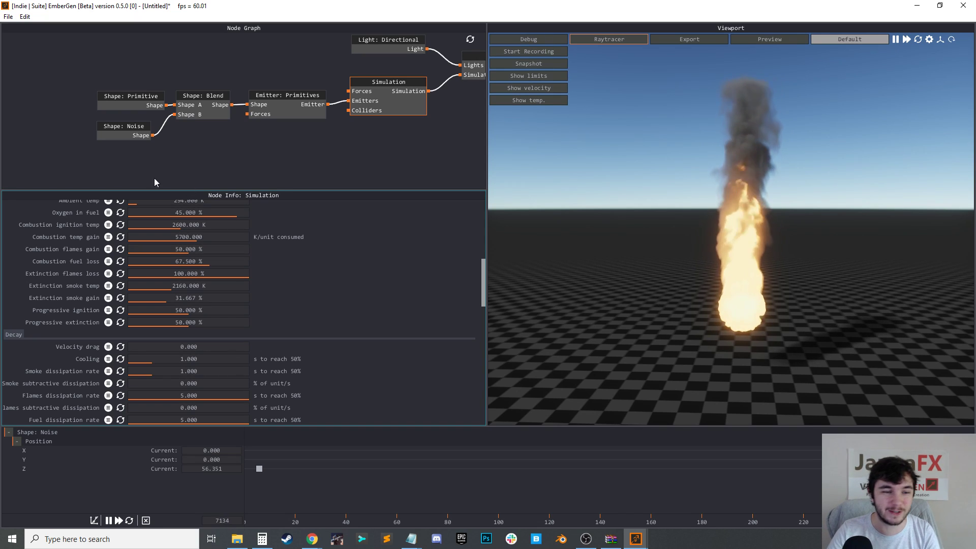
Set the Emitter: Primitives node's Fuel Rate to 0 and replay the simulation with the temperature display turned on
click(298, 116)
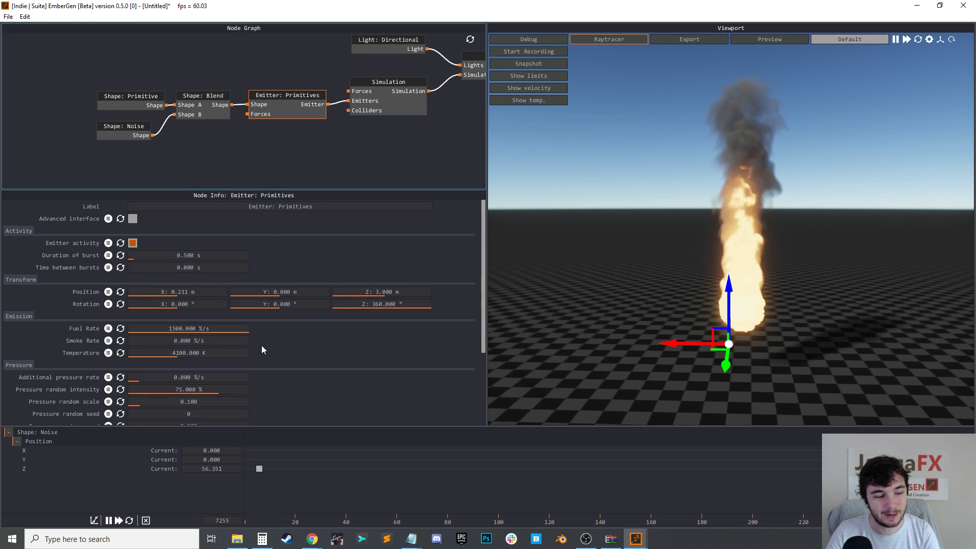
drag(227, 329, 98, 329)
click(529, 100)
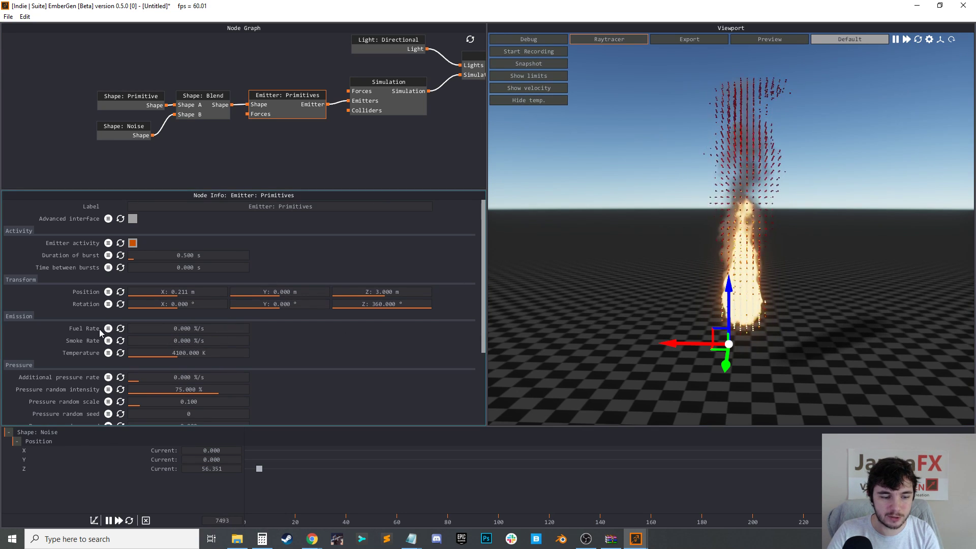
scroll(764, 236, up, 5)
key(r)
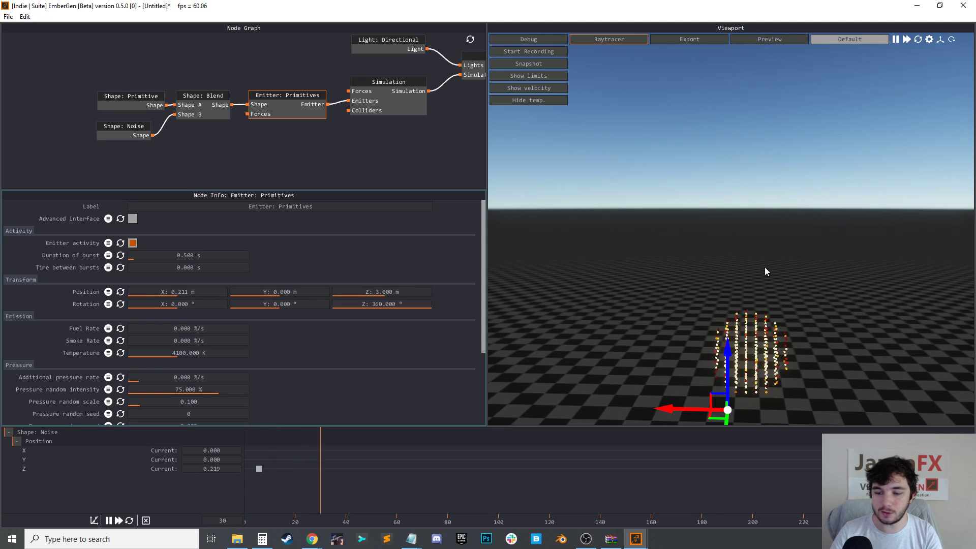
drag(840, 318, 742, 319)
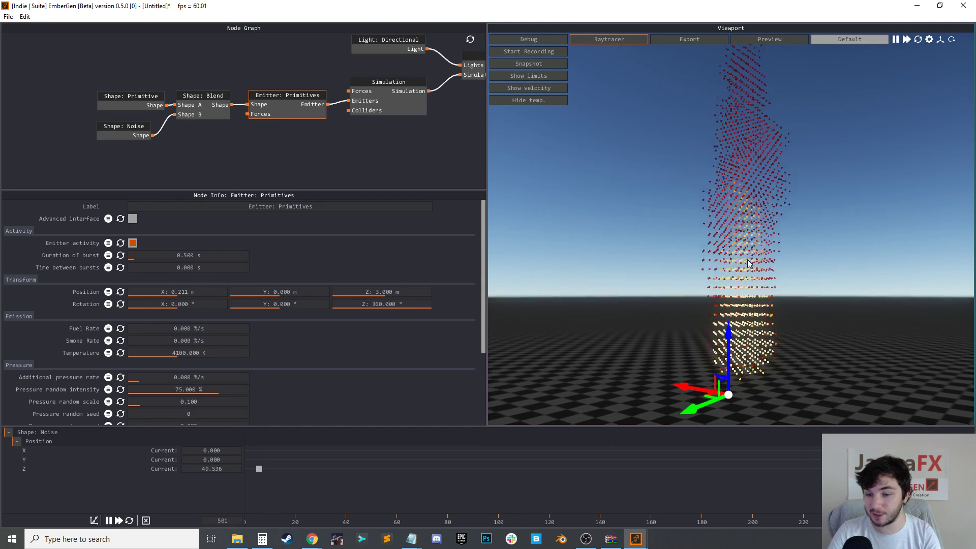
drag(743, 260, 756, 325)
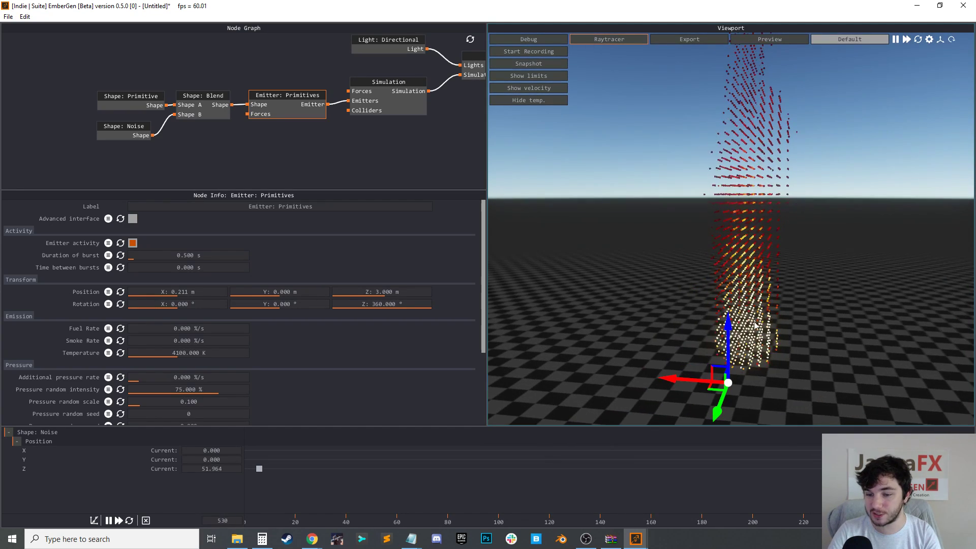
Raise the Simulation node's Buoyancy to about 161.5% of gravity per 1000K and inspect the rising column
click(395, 112)
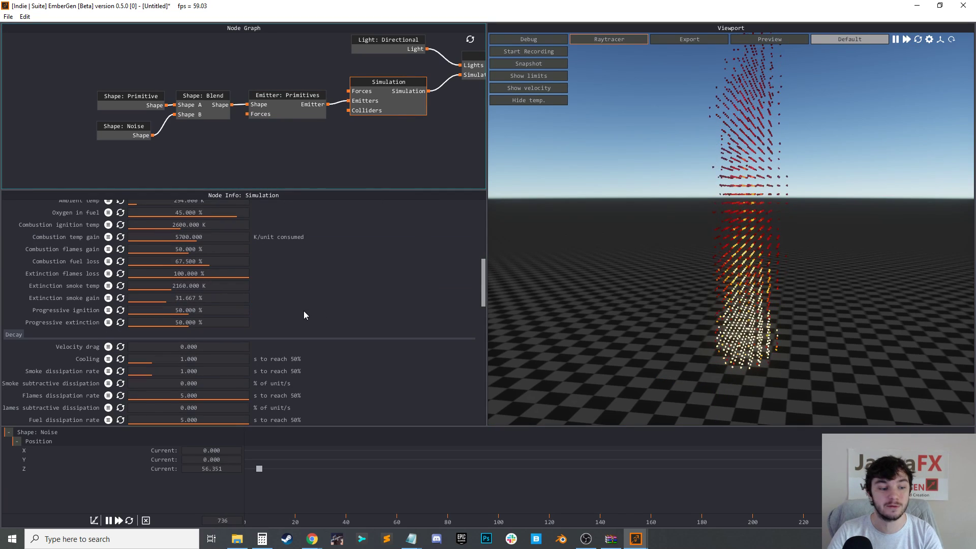
scroll(304, 316, down, 10)
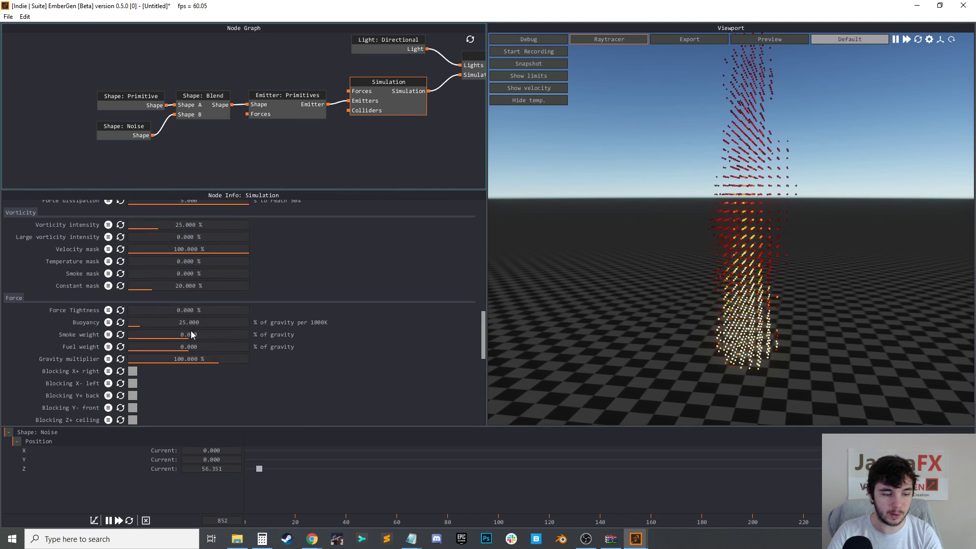
drag(193, 322, 257, 331)
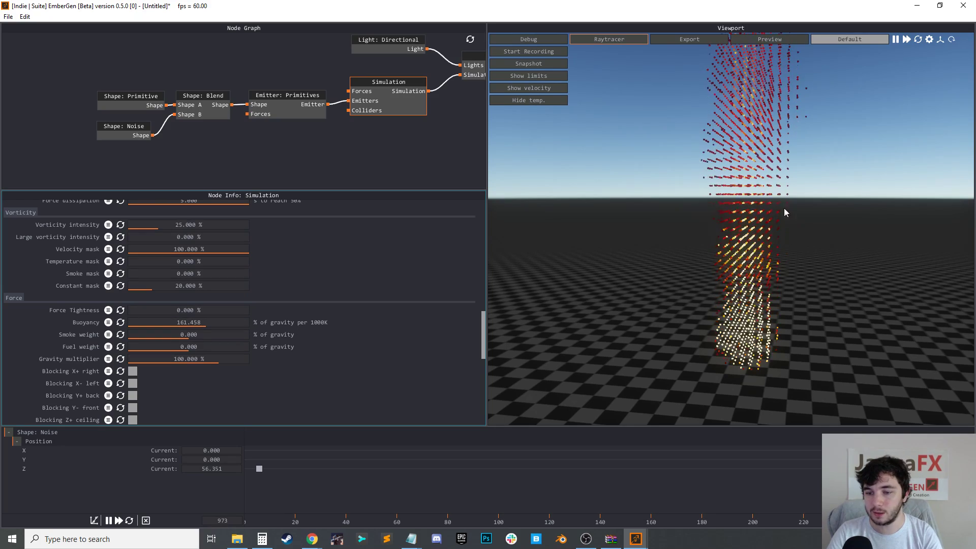
drag(808, 290, 765, 309)
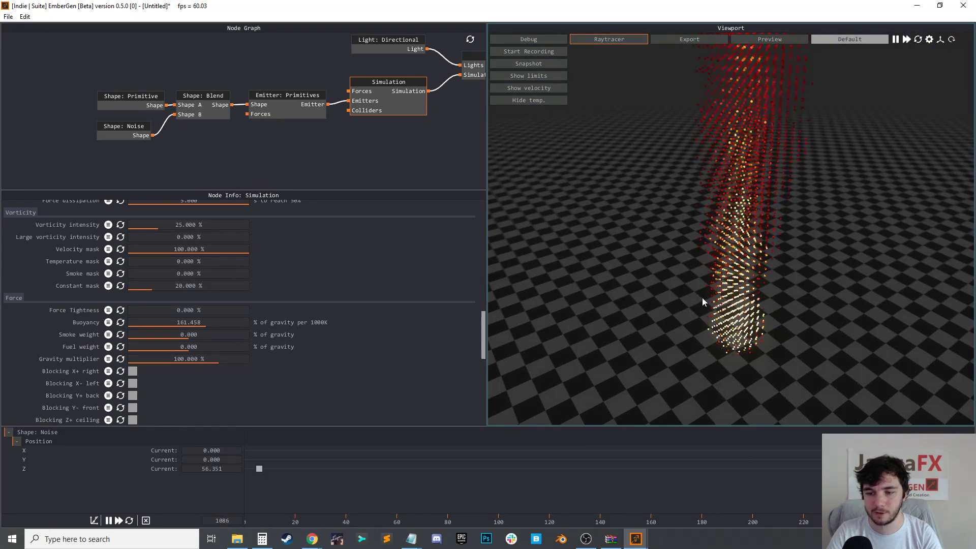
drag(699, 299, 655, 270)
Try a new Shape: Particles node on the Shape input of Emitter: Primitives, then remove its link
drag(192, 146, 256, 160)
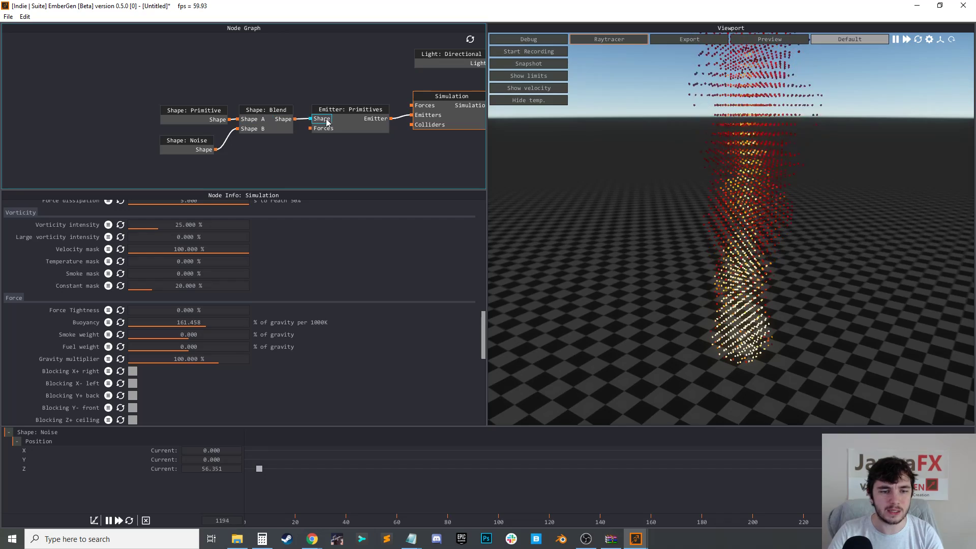
drag(328, 122, 264, 69)
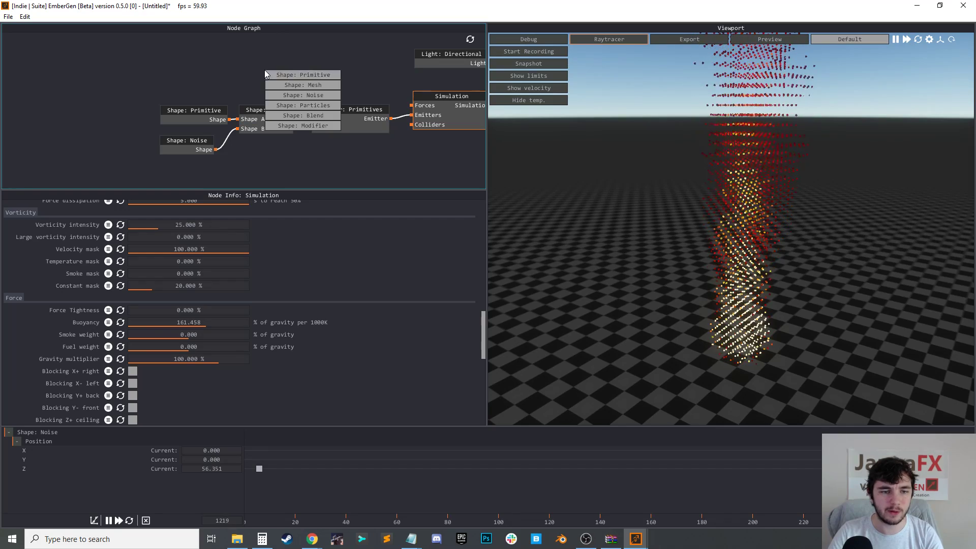
click(299, 105)
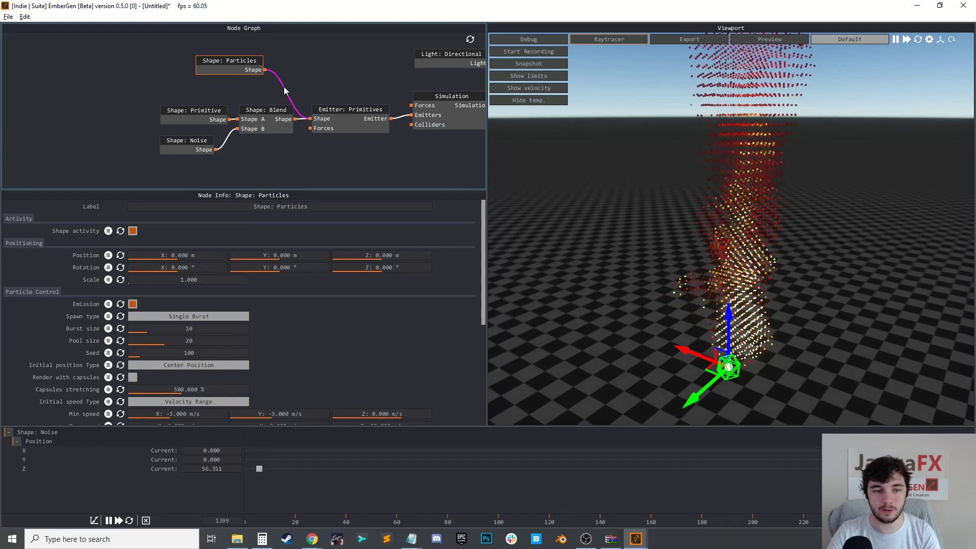
click(284, 88)
Add a second Emitter: Primitives node to the Simulation's emitters and feed it a new Shape: Primitive, deleting Shape: Particles
click(373, 86)
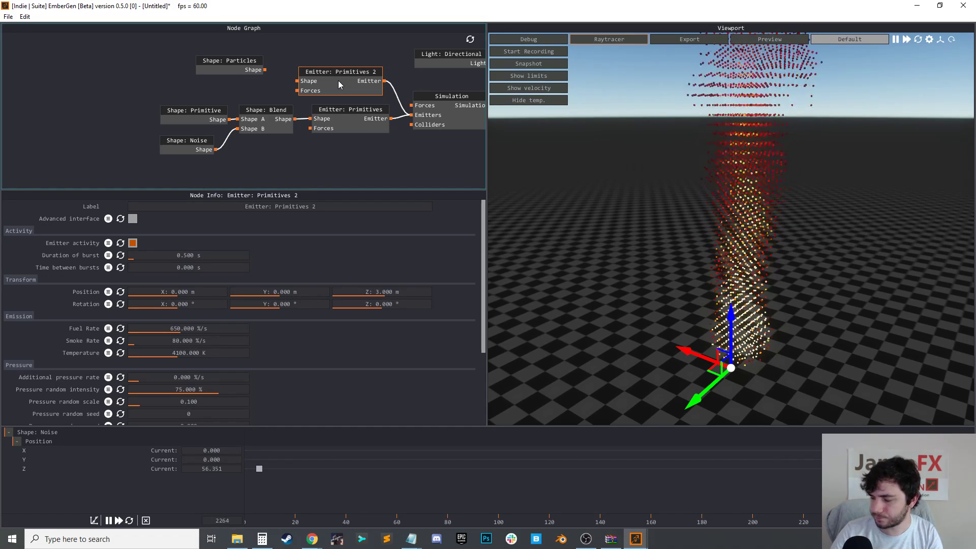
drag(344, 85, 352, 81)
mouse_move(265, 69)
mouse_down()
mouse_move(305, 77)
mouse_move(253, 62)
mouse_up()
click(217, 64)
key(Delete)
click(287, 68)
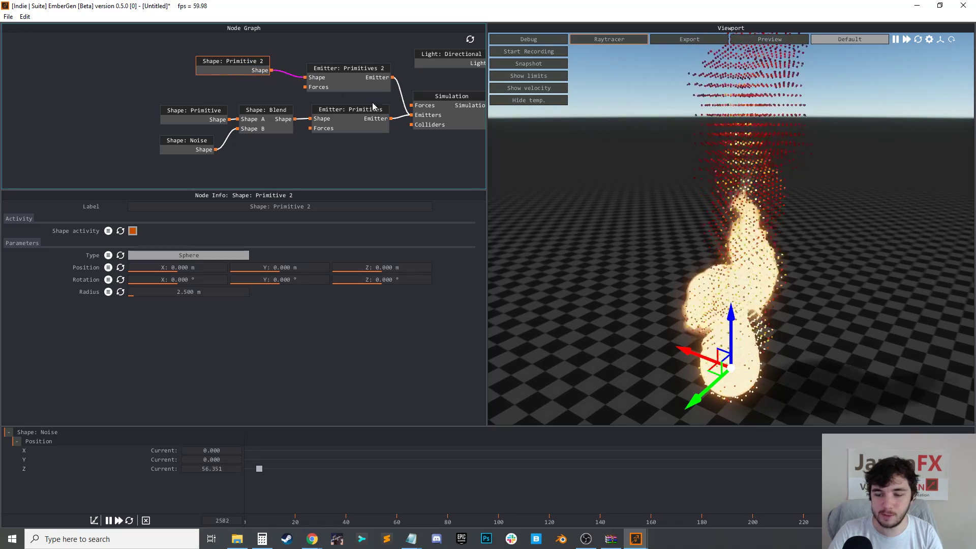
Set the Temperature of Emitter: Primitives 2 to 0 K and raise the emitter to a Z position of about 14 m
click(349, 125)
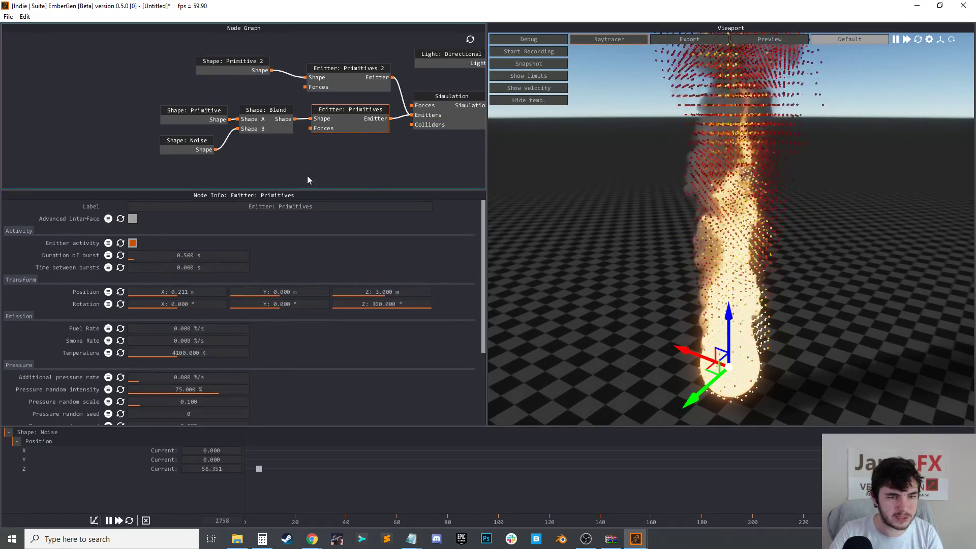
click(356, 73)
drag(194, 350, 27, 348)
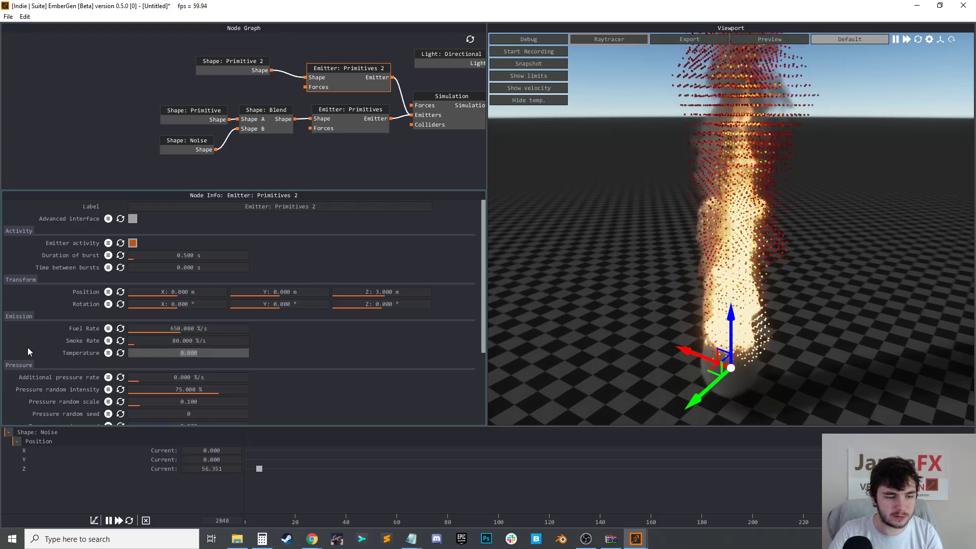
drag(730, 316, 765, 224)
Set the Smoke Rate of Emitter: Primitives 2 to 0, then replay the simulation and inspect how the fuel ignites
drag(189, 342, 101, 340)
key(r)
drag(831, 367, 800, 295)
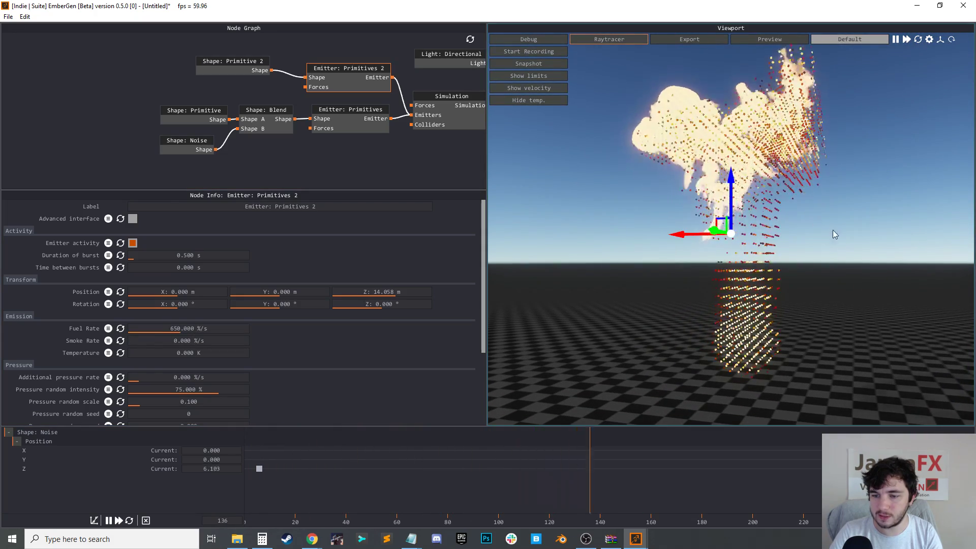
drag(829, 228, 735, 176)
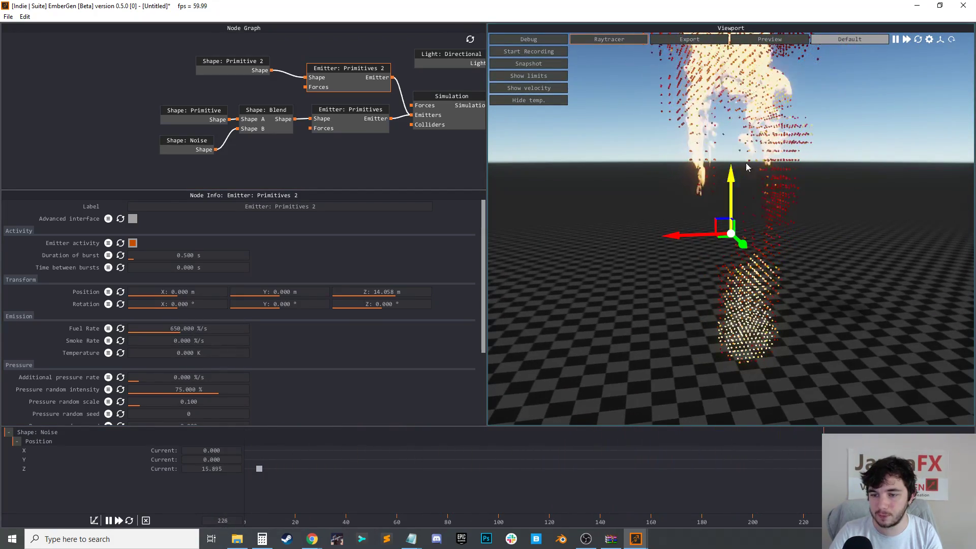
Replay the simulation and enable Render fuel on the Volume node
drag(863, 259, 847, 263)
key(r)
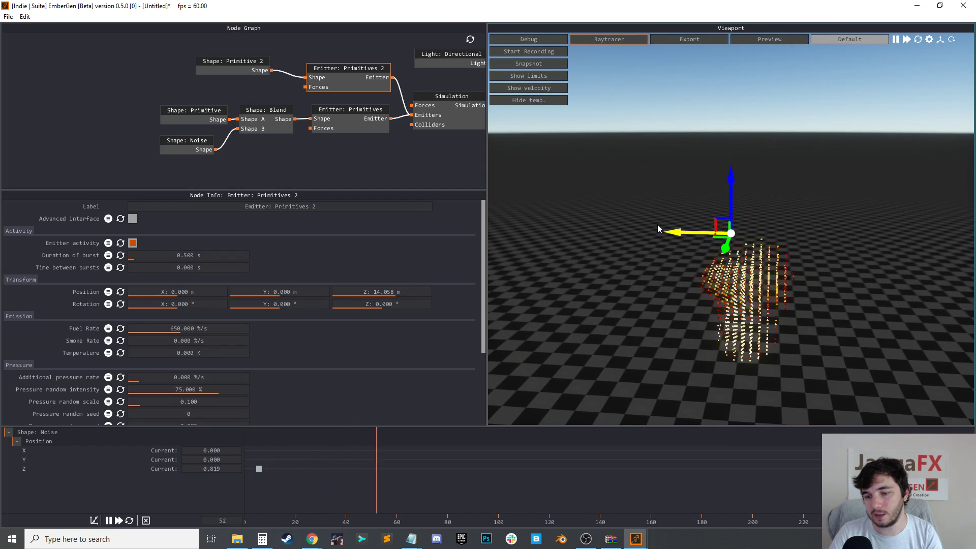
middle_drag(412, 142, 260, 130)
middle_drag(363, 122, 290, 130)
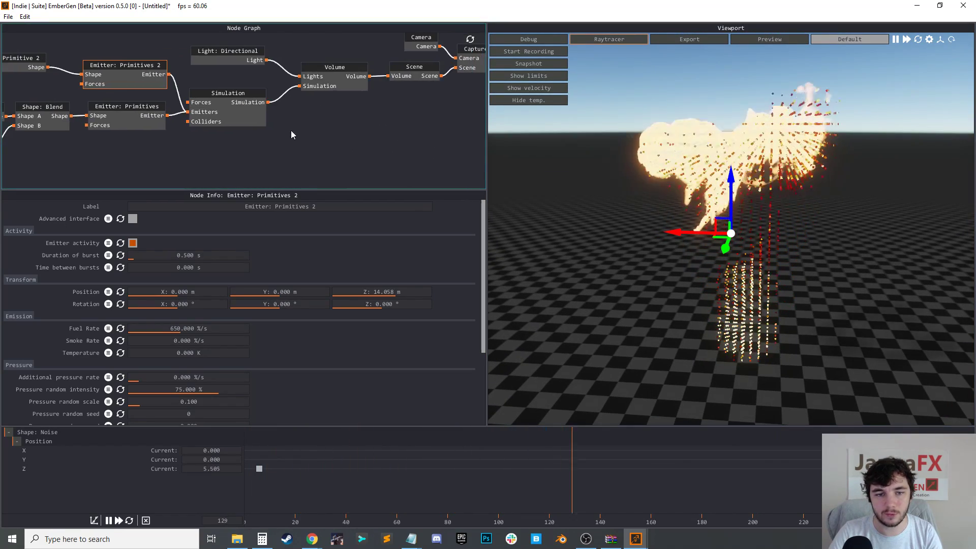
click(334, 73)
scroll(266, 340, down, 5)
scroll(201, 388, down, 10)
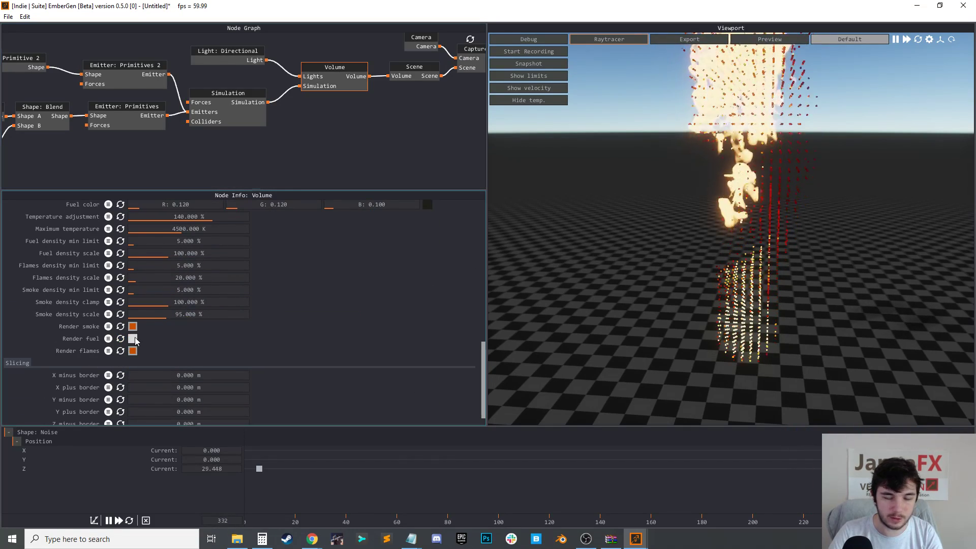
click(133, 339)
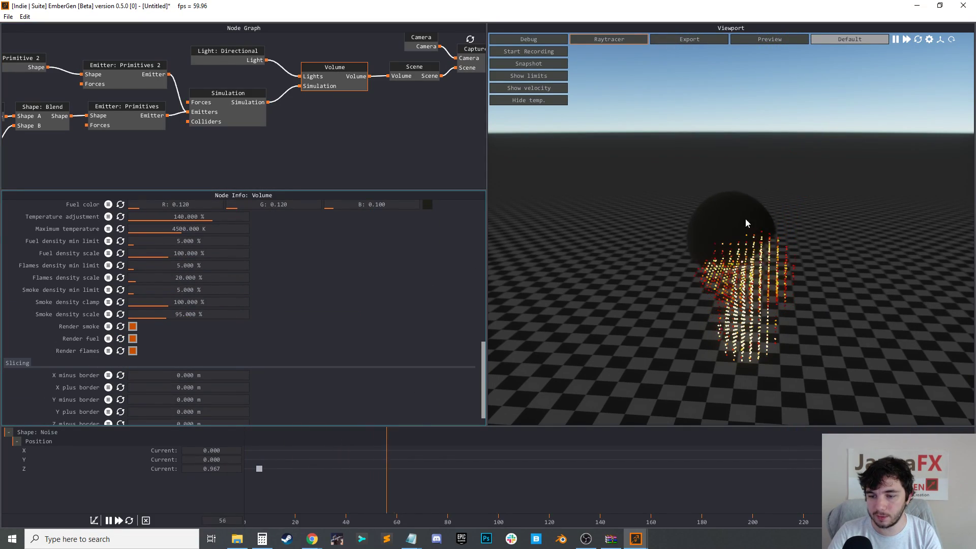
Change the Volume's Fuel color to a yellow of about R 0.790, G 0.790, B 0.088, and replay the simulation from another angle
scroll(372, 310, up, 3)
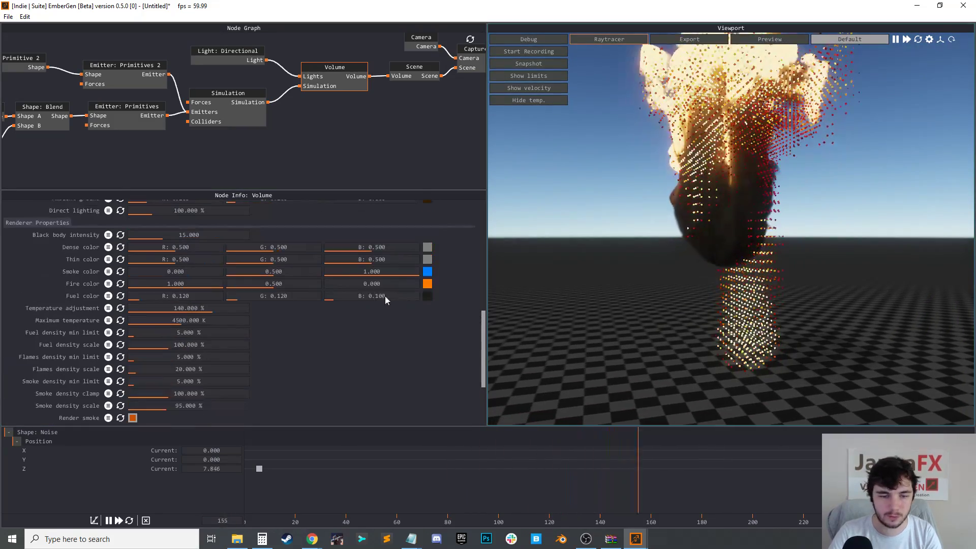
click(425, 295)
drag(97, 135, 96, 106)
click(222, 165)
key(r)
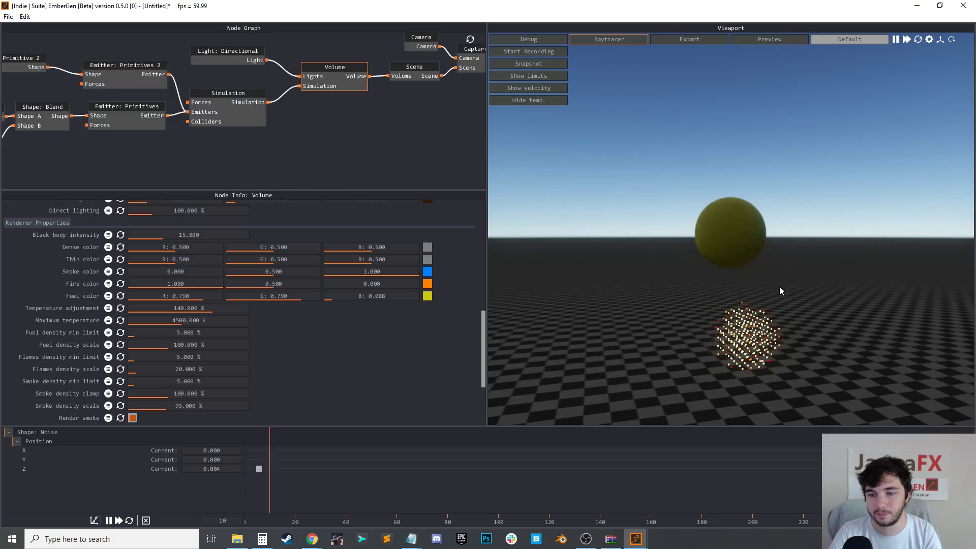
drag(777, 291, 733, 207)
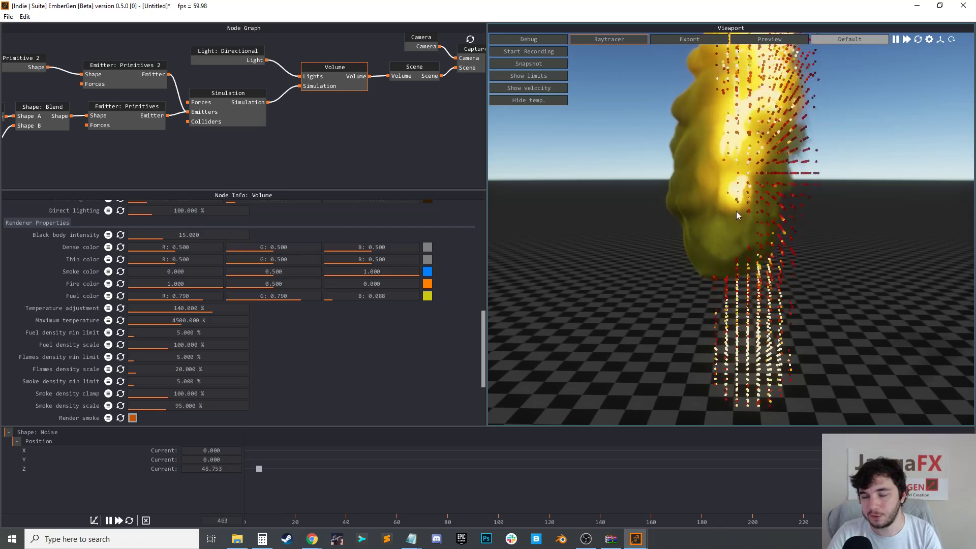
Raise the Simulation's Temperature Diffusion to about 33% from neighbors
scroll(291, 355, down, 5)
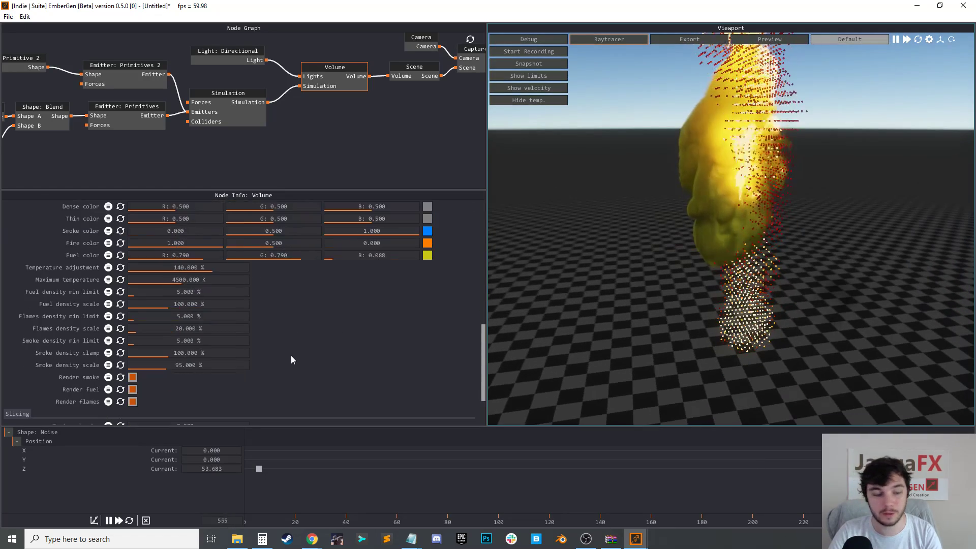
click(251, 116)
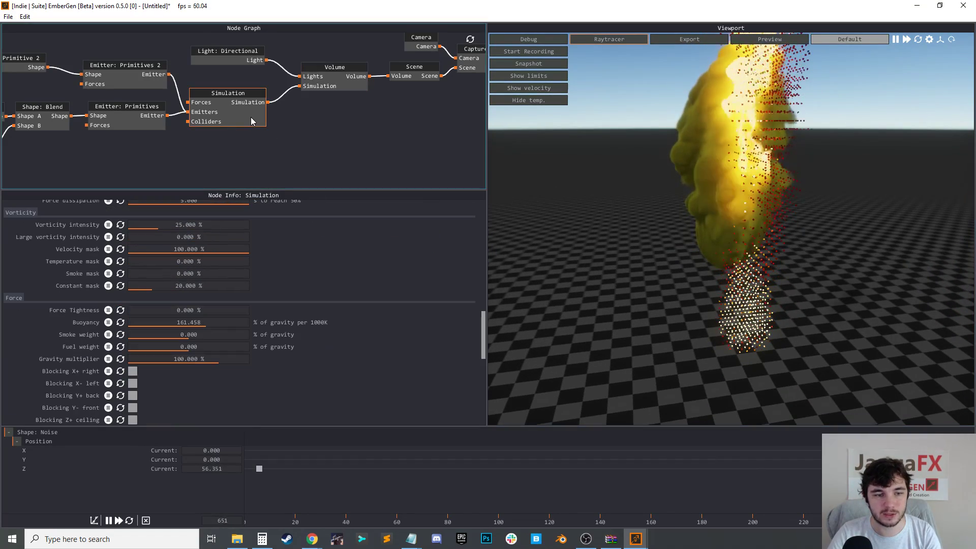
scroll(261, 325, down, 6)
scroll(237, 358, down, 8)
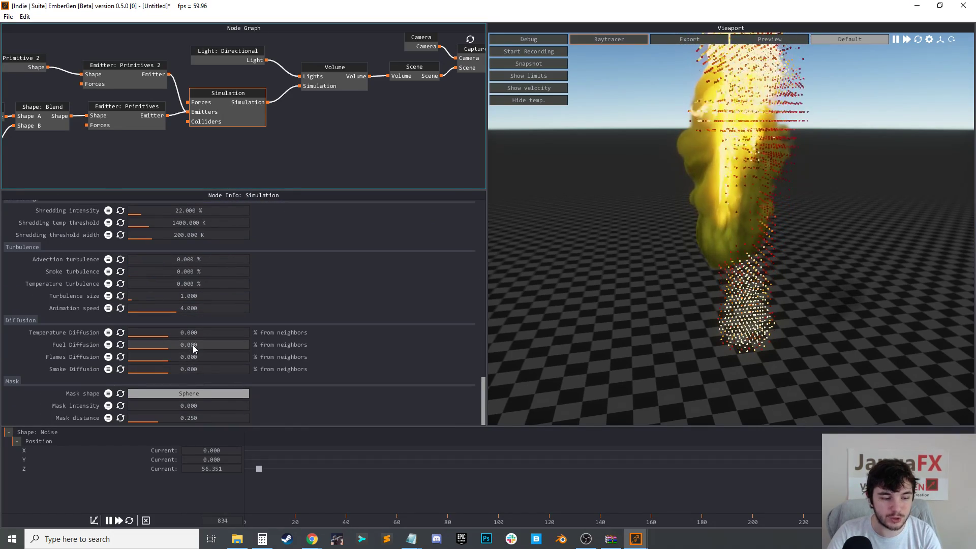
drag(198, 334, 221, 340)
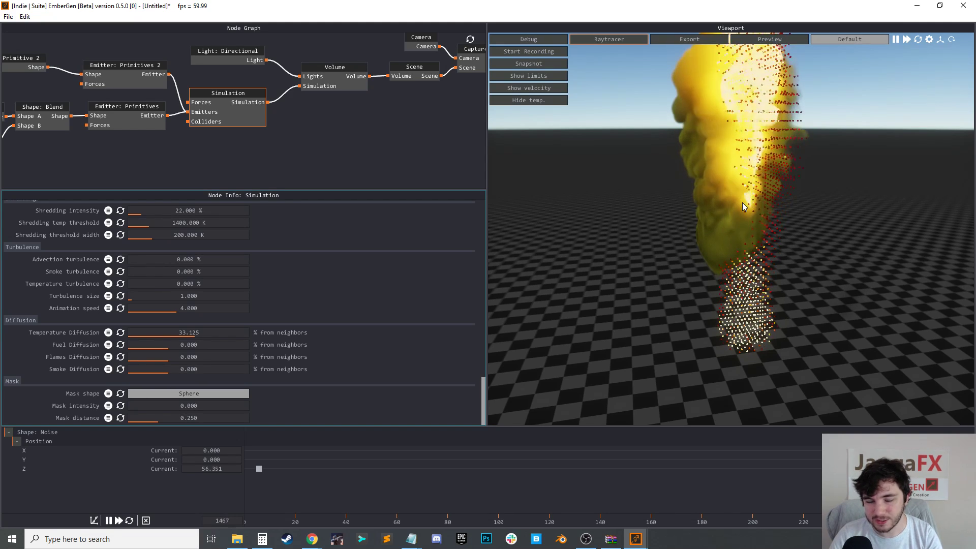
Raise the Simulation's Smoke dissipation rate to 5 s to reach 50%
click(342, 151)
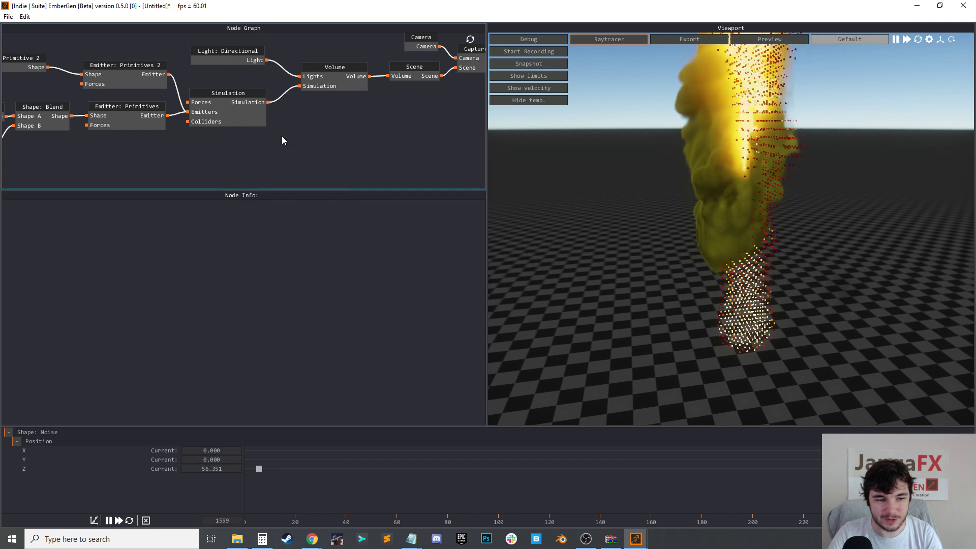
click(235, 125)
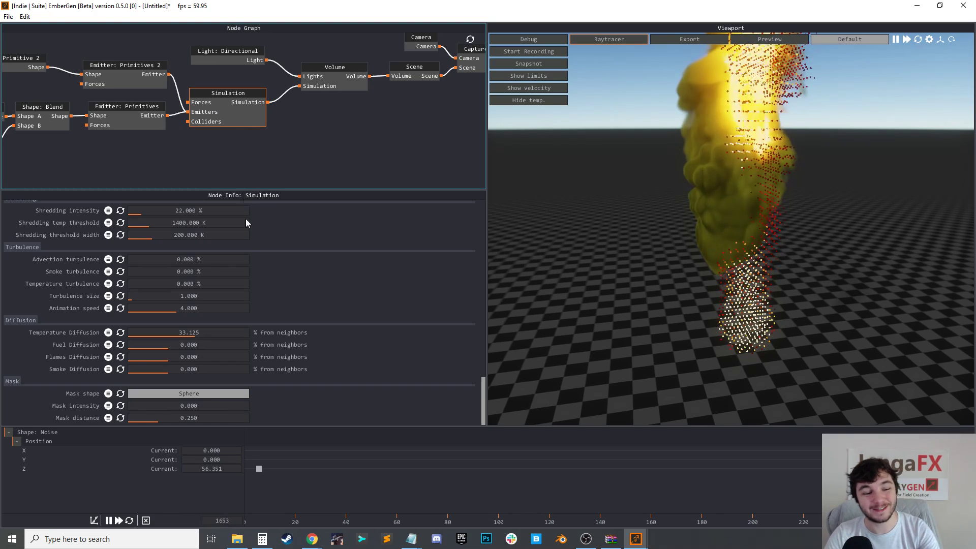
scroll(294, 357, up, 3)
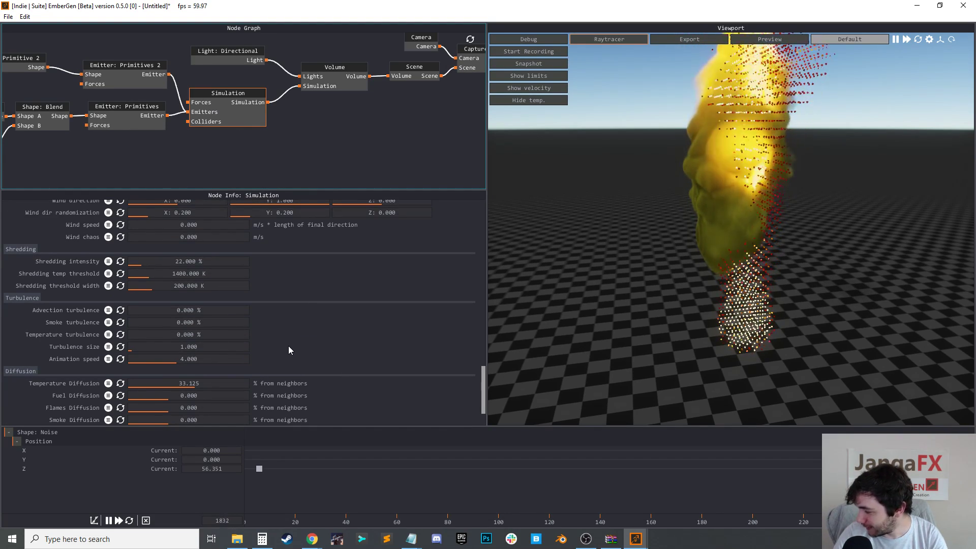
scroll(316, 379, down, 3)
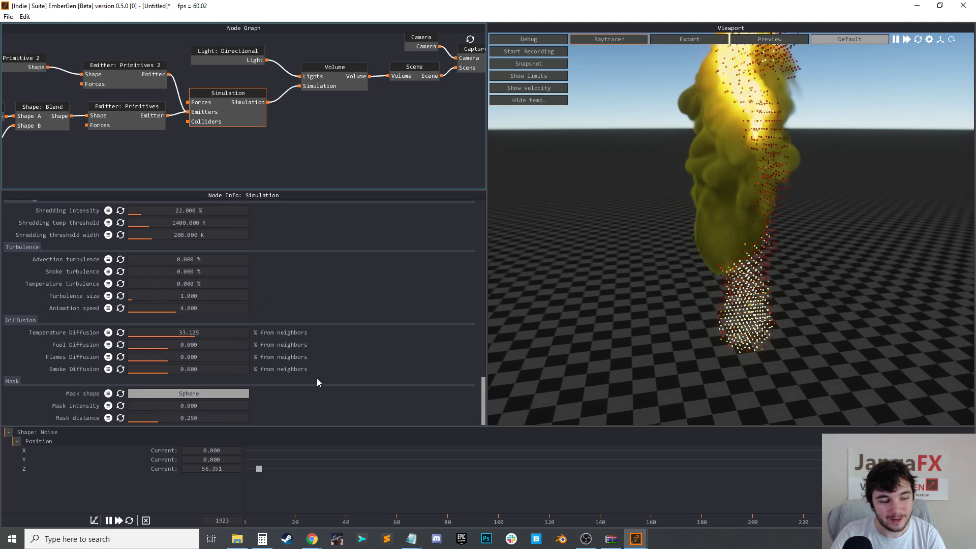
scroll(316, 378, up, 7)
scroll(317, 378, up, 10)
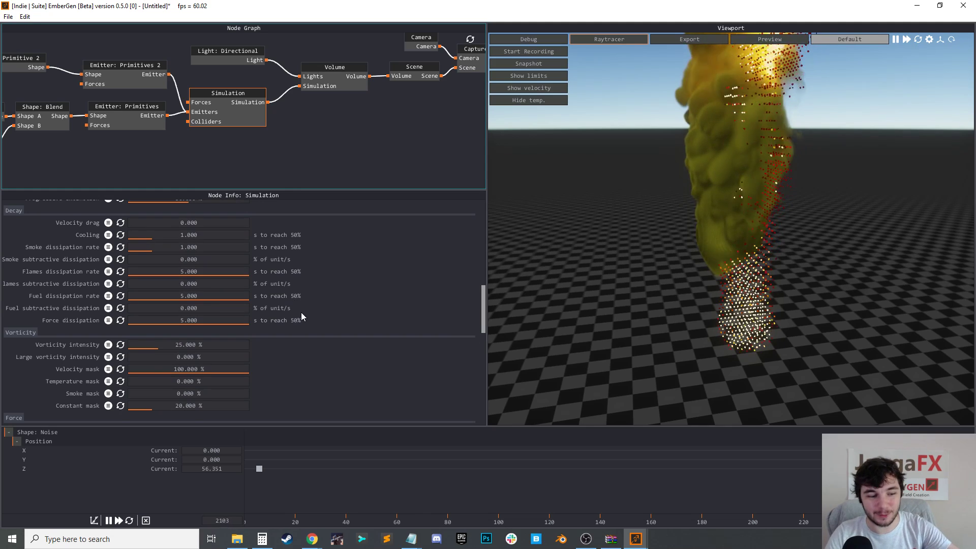
scroll(302, 315, up, 1)
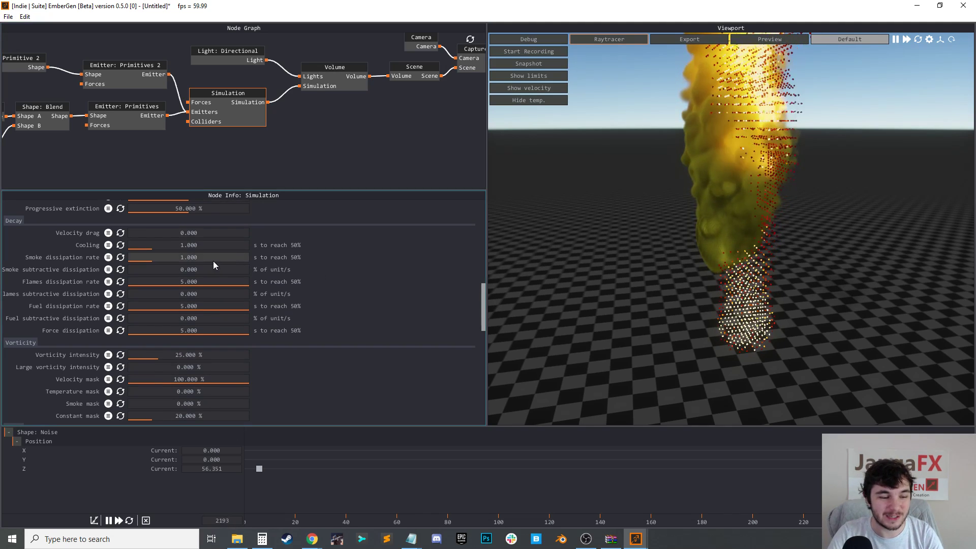
drag(199, 258, 328, 261)
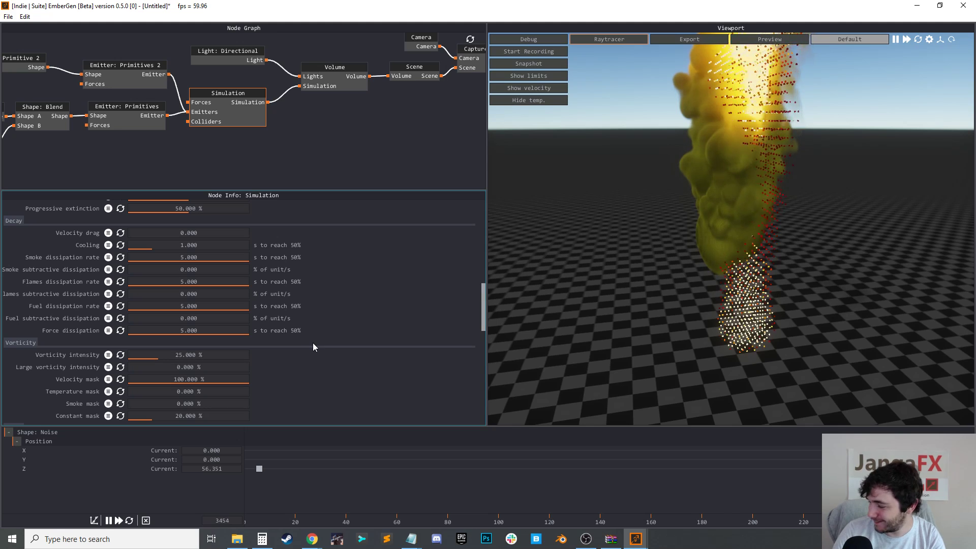
Delete the Emitter: Primitives 2 node from the node graph
click(308, 148)
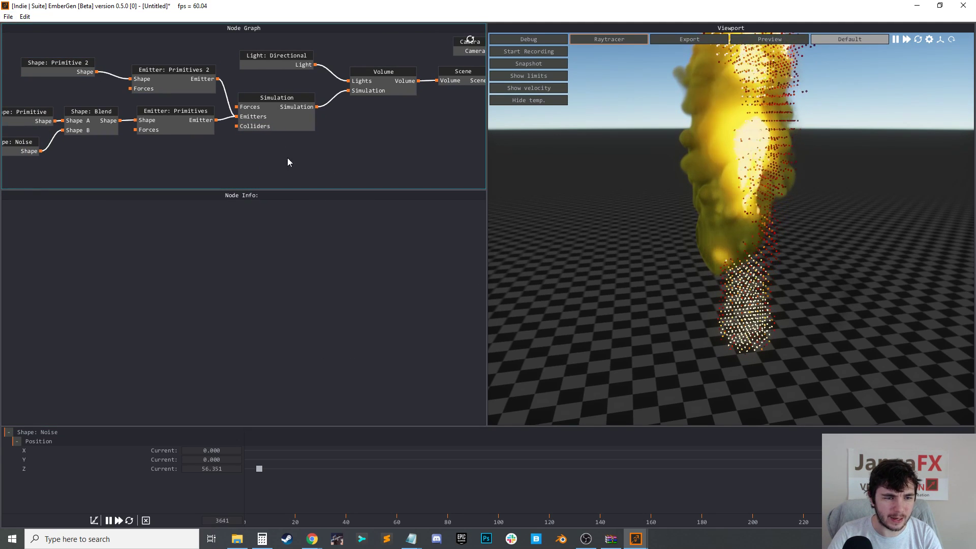
click(151, 73)
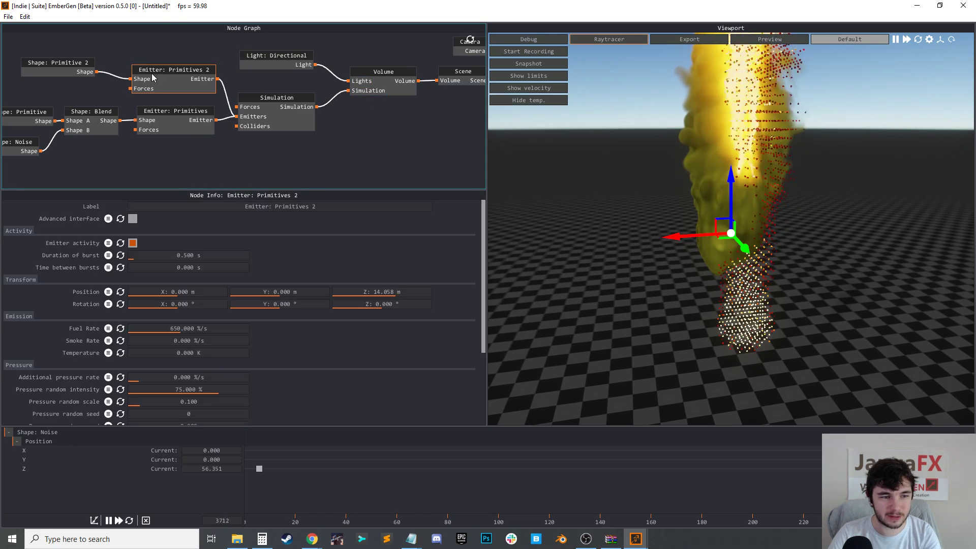
key(Delete)
Set the Fuel Rate of Emitter: Primitives to about 519 %/s and its Smoke Rate to 600 %/s
click(186, 121)
scroll(170, 305, down, 3)
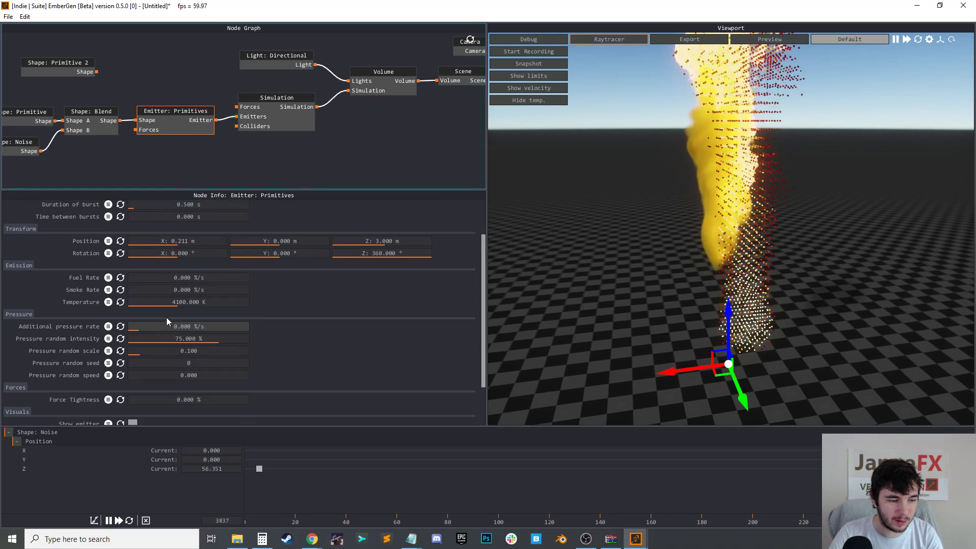
drag(172, 278, 204, 280)
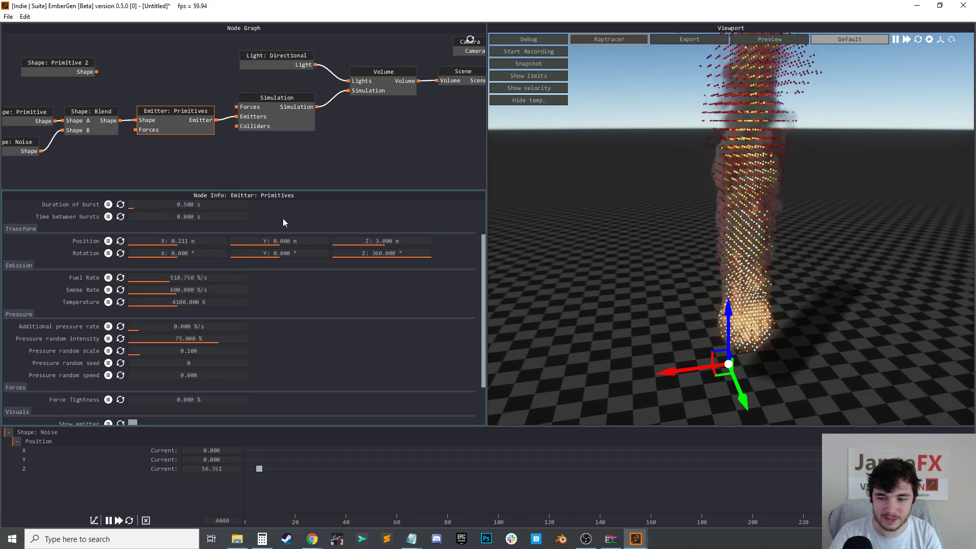
click(297, 119)
scroll(243, 296, down, 3)
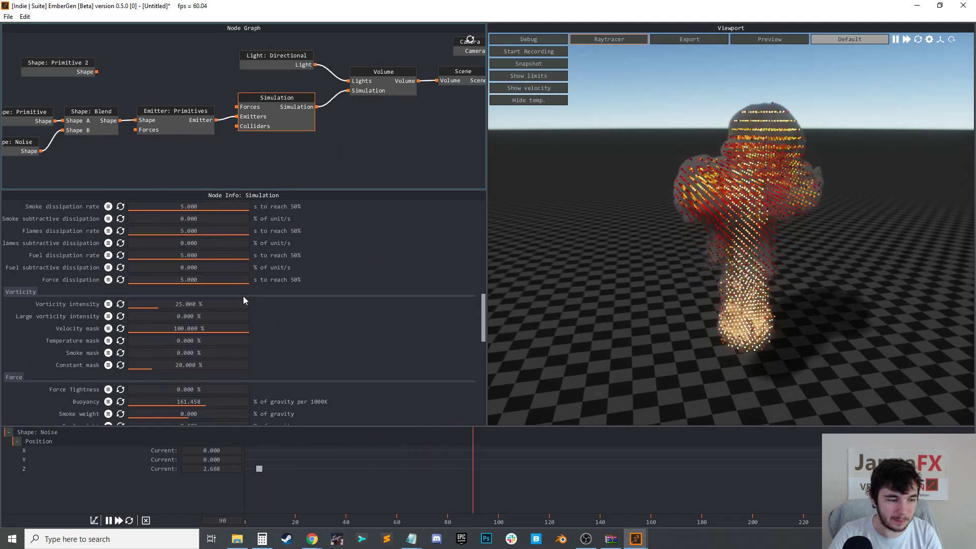
Start a new project without saving the current work, and hide the temperature display in the viewport
click(8, 16)
click(33, 28)
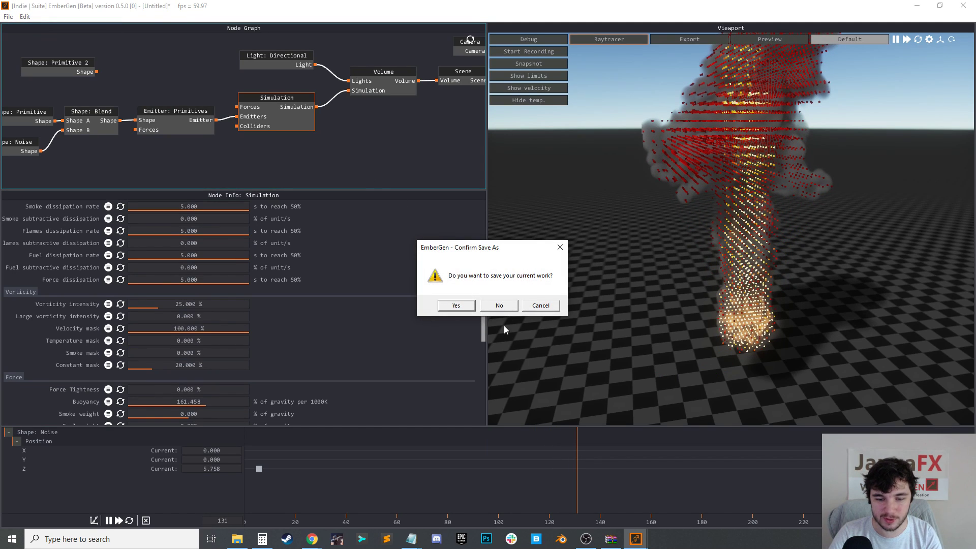
click(499, 306)
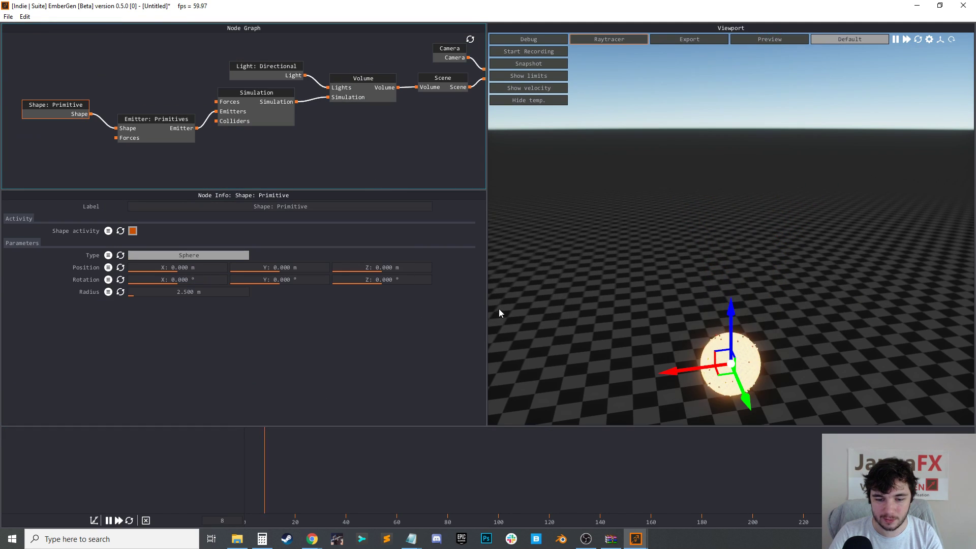
click(527, 98)
click(377, 169)
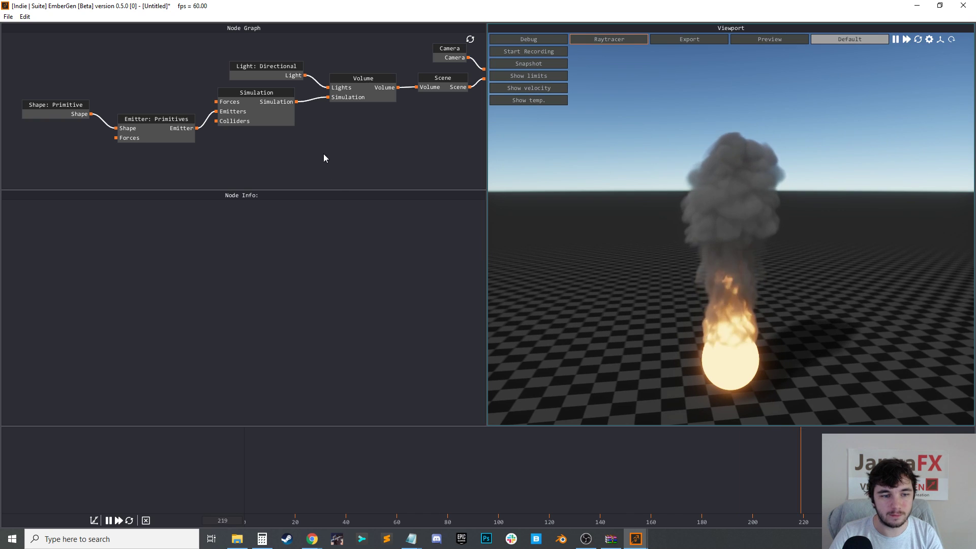
Open the Simulation node's settings and show the simulation limits around the whole plume in the viewport
click(275, 121)
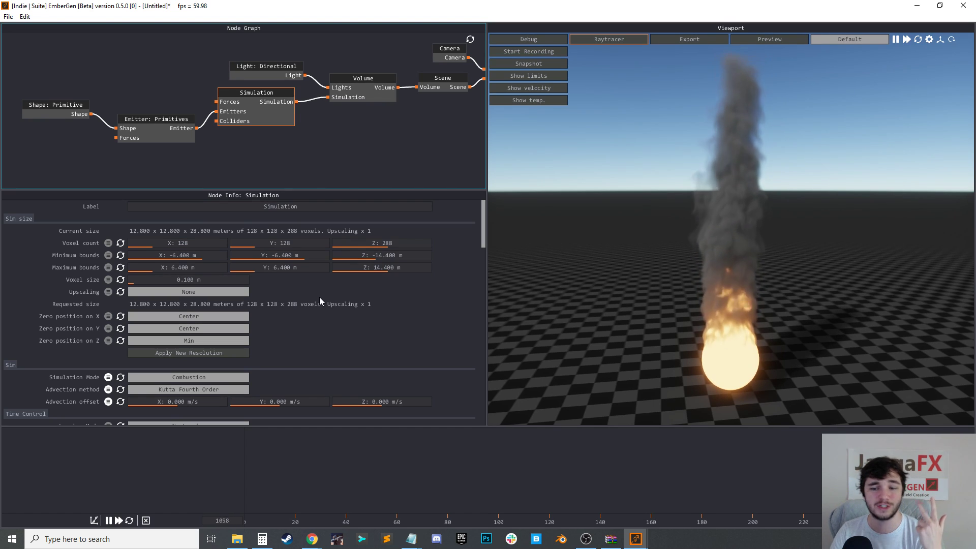
click(528, 75)
middle_drag(673, 199, 712, 229)
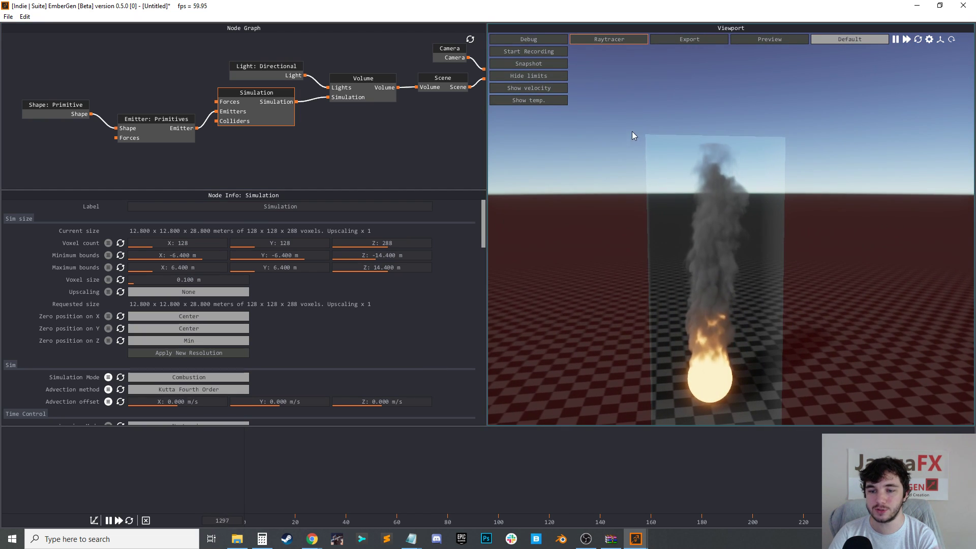
scroll(745, 408, down, 1)
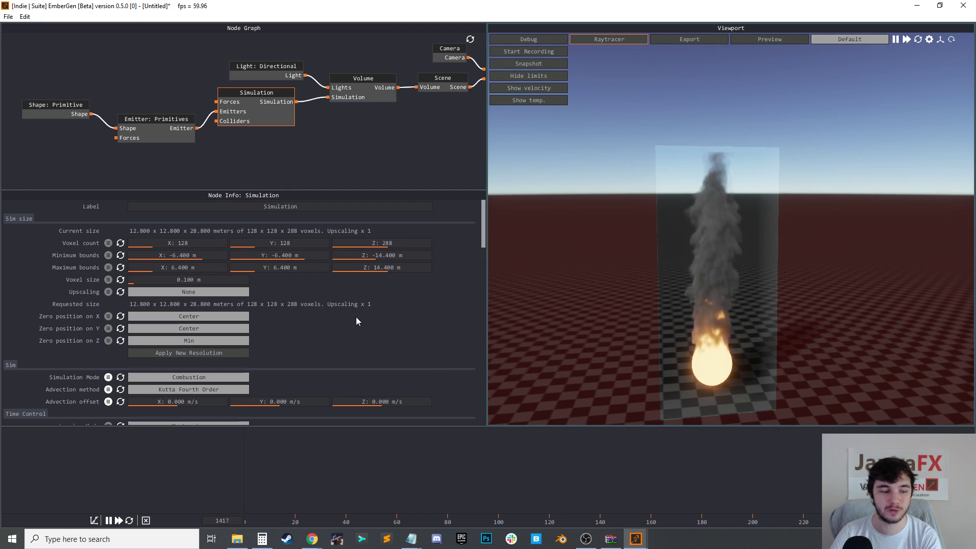
Set the Simulation's Advection method to BFECC and inspect the smoke plume up close
scroll(335, 333, down, 1)
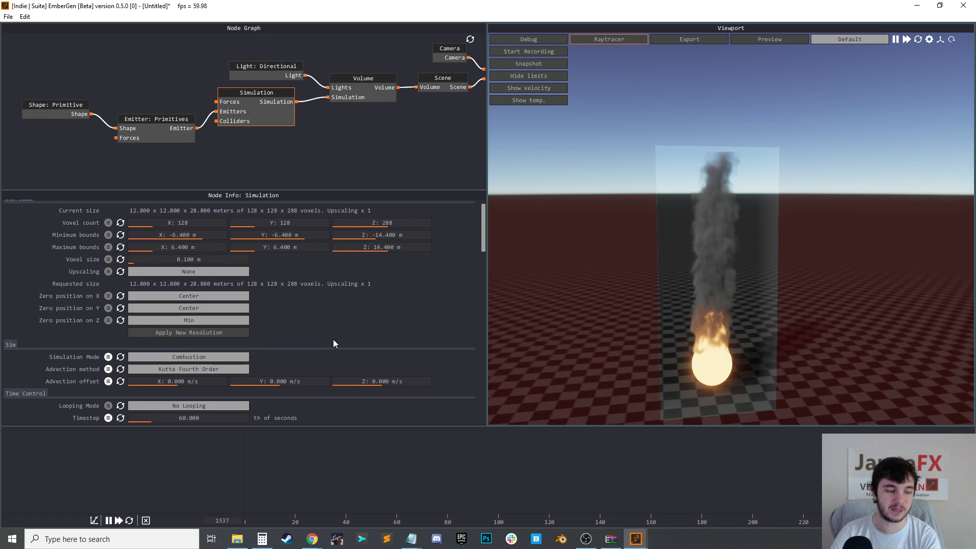
click(231, 370)
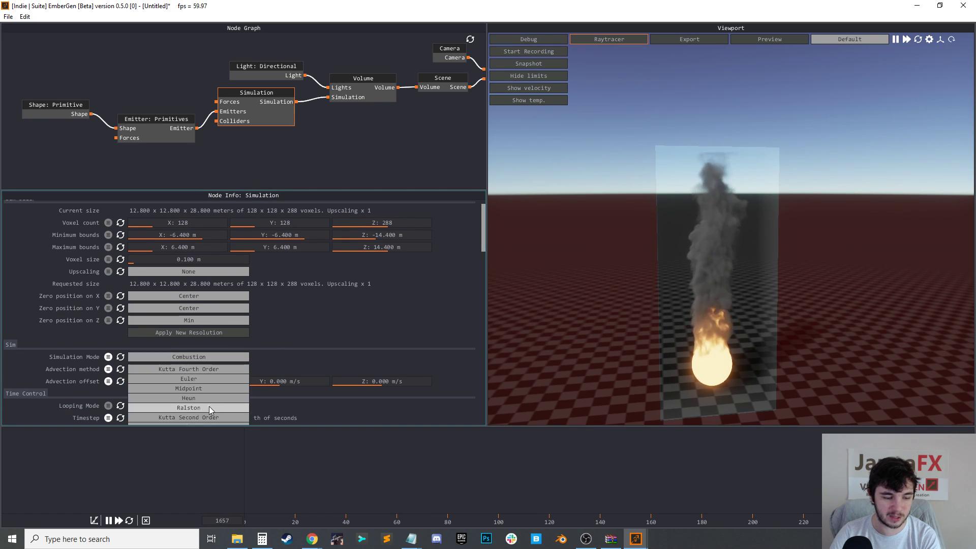
scroll(209, 405, down, 4)
click(204, 412)
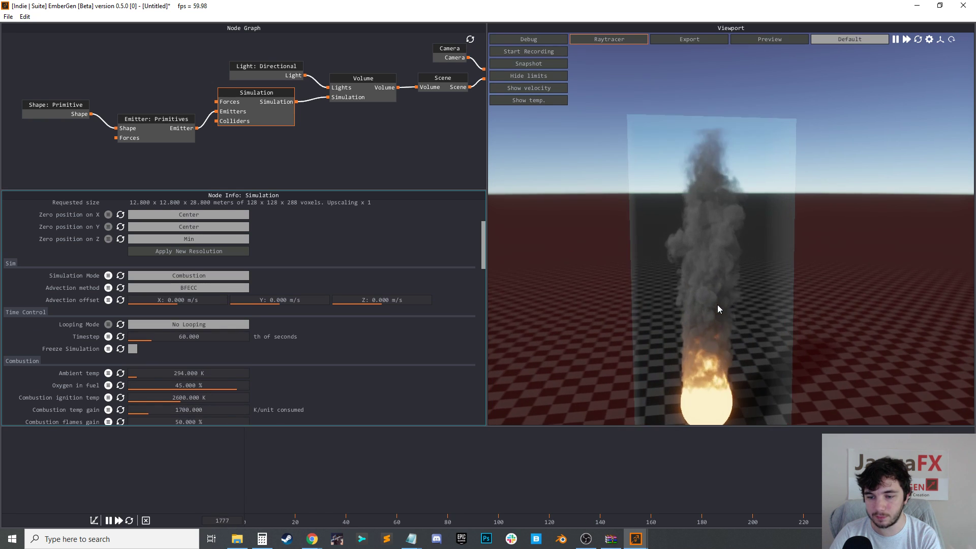
scroll(717, 306, up, 5)
scroll(712, 332, down, 1)
middle_drag(712, 332, 712, 306)
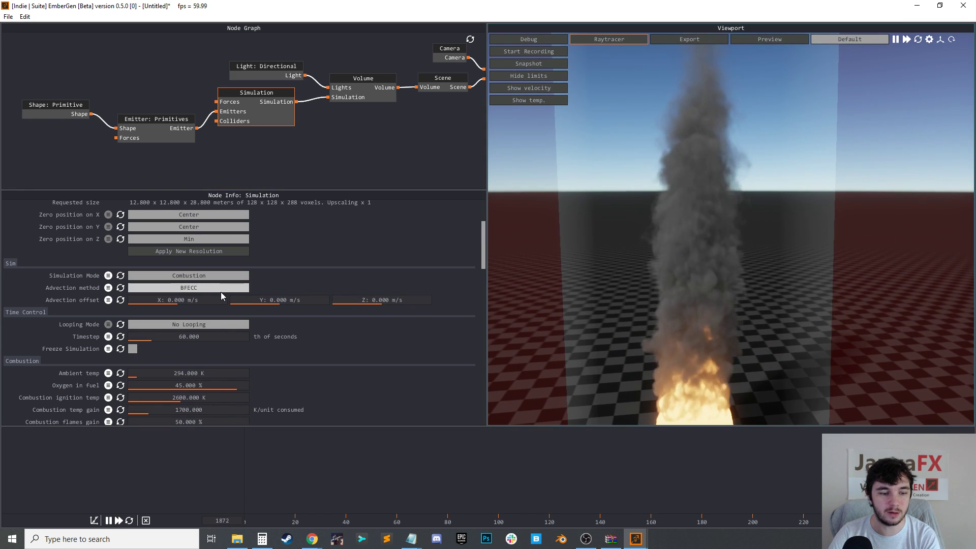
Look through the Simulation node's combustion, decay and vorticity settings and return to its sim size settings
scroll(785, 288, down, 2)
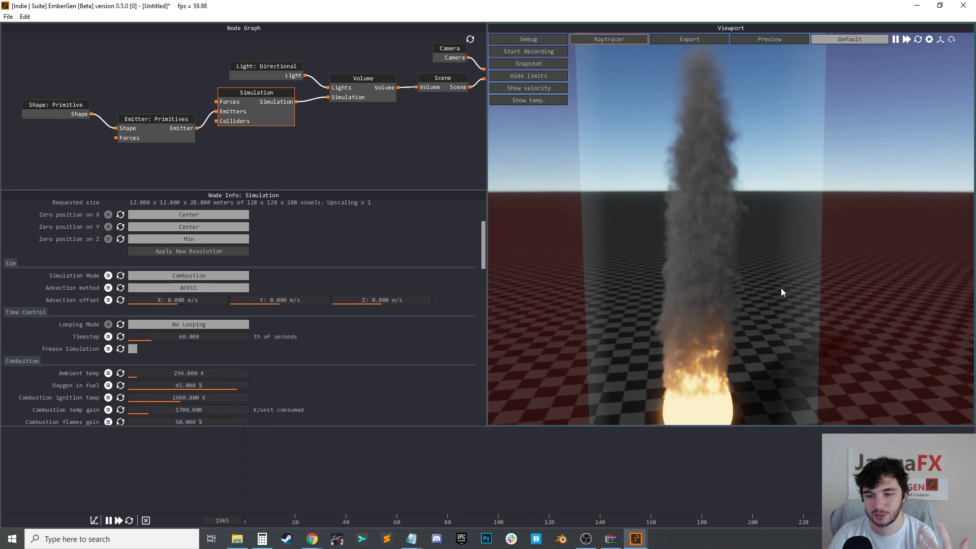
scroll(247, 343, down, 10)
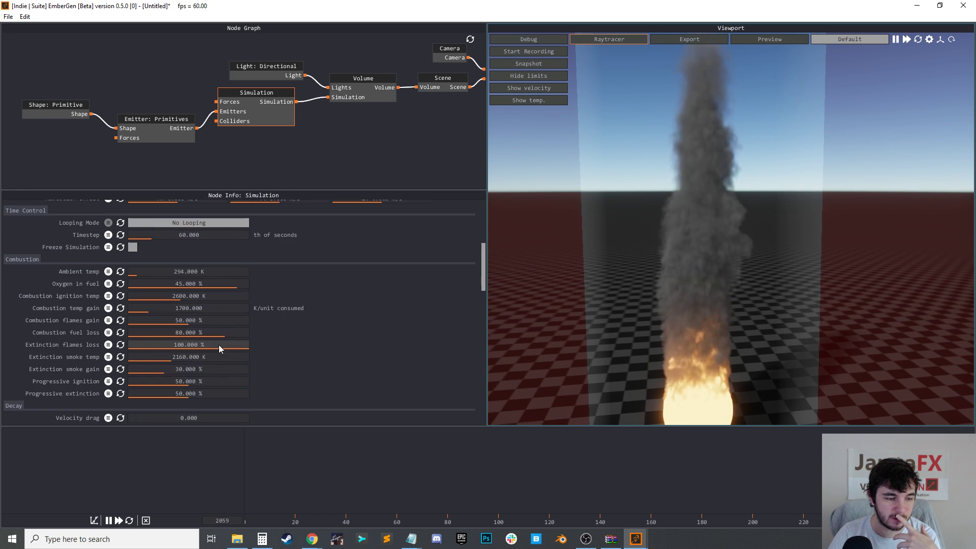
scroll(212, 358, down, 4)
drag(209, 328, 196, 329)
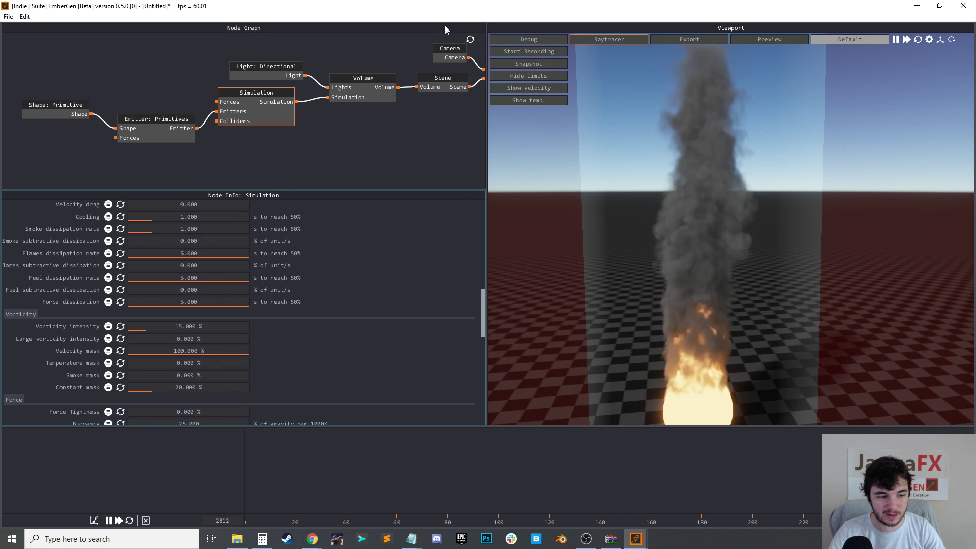
scroll(330, 379, up, 1)
scroll(330, 379, up, 2)
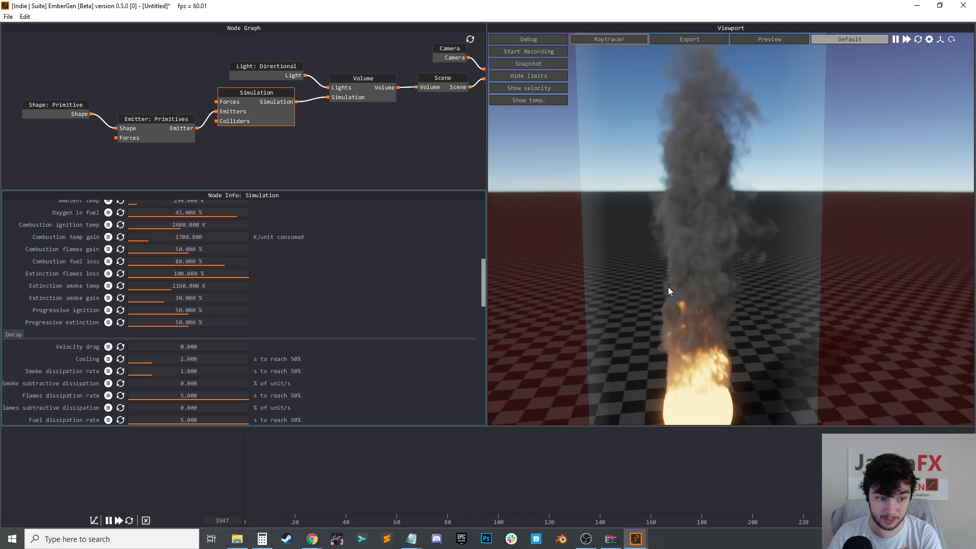
scroll(268, 304, up, 2)
scroll(267, 300, up, 8)
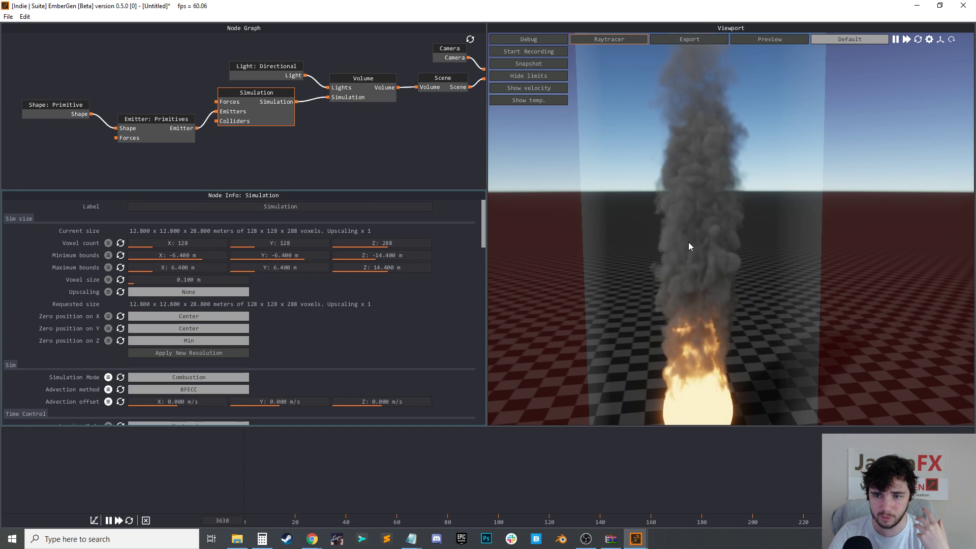
Raise the Simulation's Z voxel count to 352 and apply the new resolution to make the bounds taller
scroll(672, 249, down, 3)
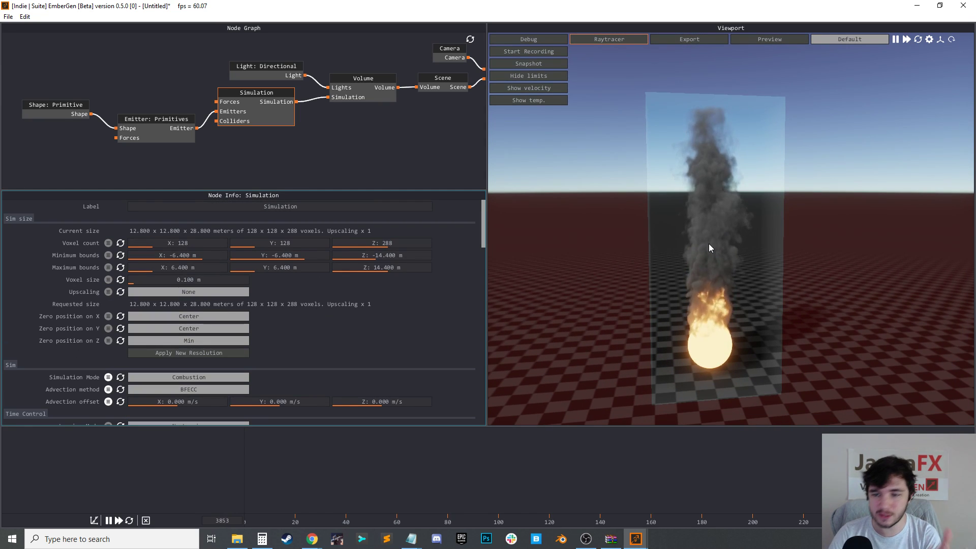
click(403, 243)
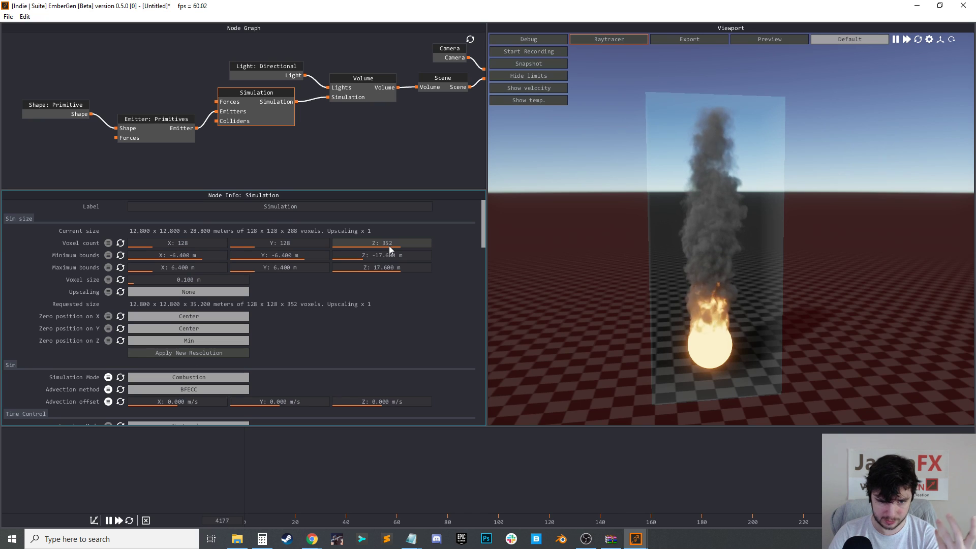
click(209, 350)
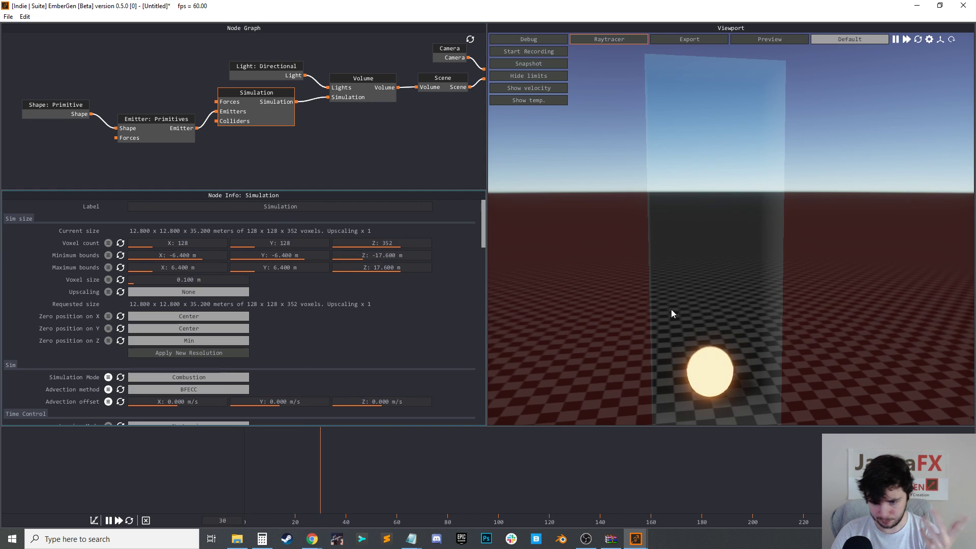
scroll(771, 353, down, 3)
drag(771, 353, 756, 336)
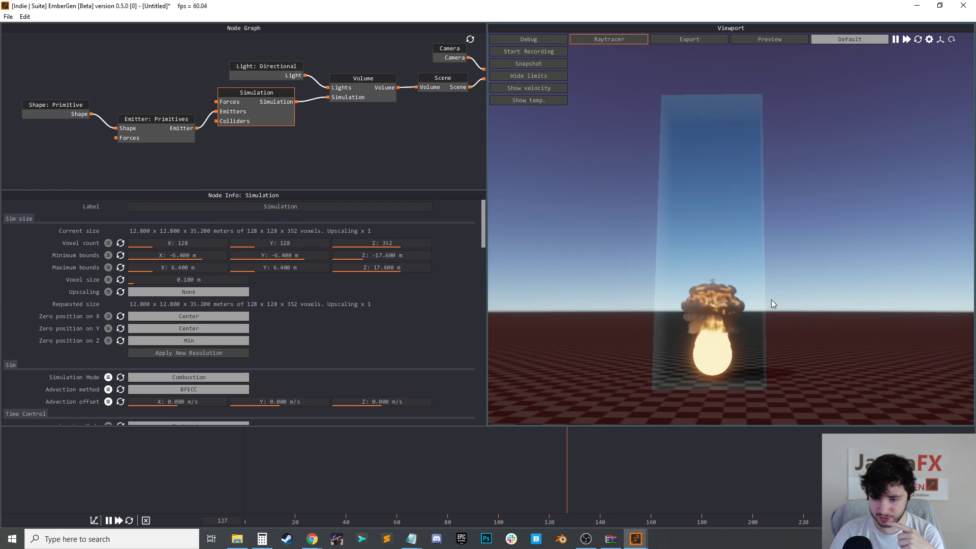
middle_drag(779, 300, 780, 309)
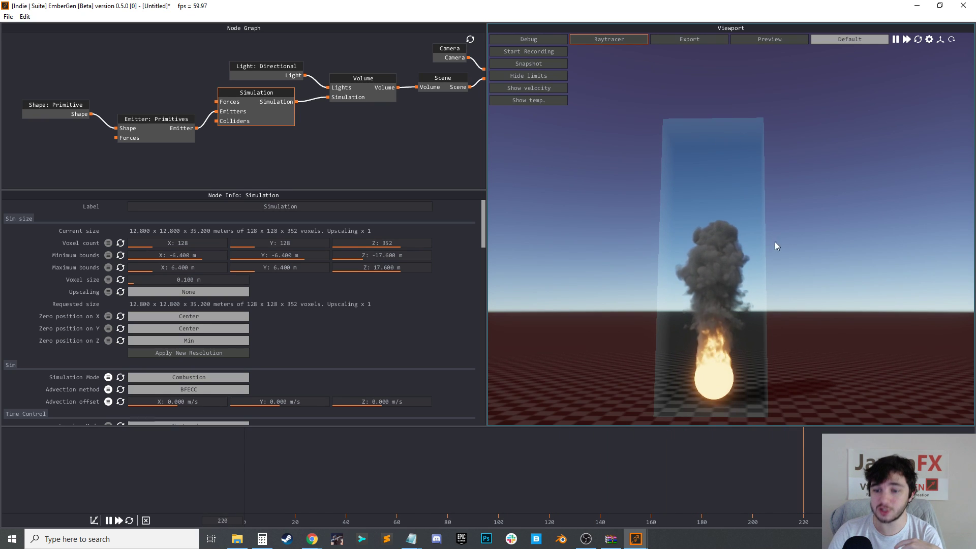
drag(773, 239, 779, 254)
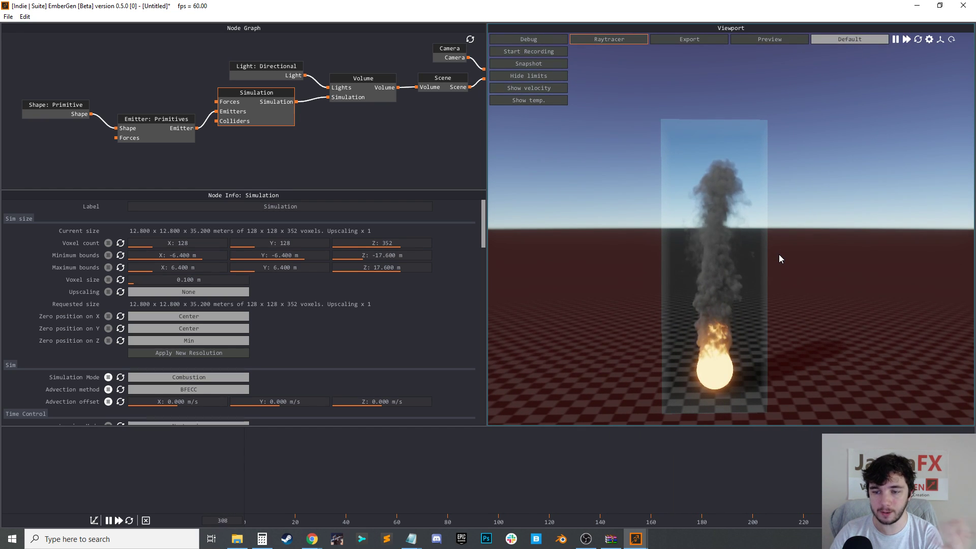
Widen the simulation bounds by setting the Y voxel count to 224 and applying the new resolution
drag(288, 243, 307, 245)
click(197, 355)
mouse_move(660, 273)
mouse_down()
mouse_move(728, 272)
mouse_move(650, 275)
mouse_up()
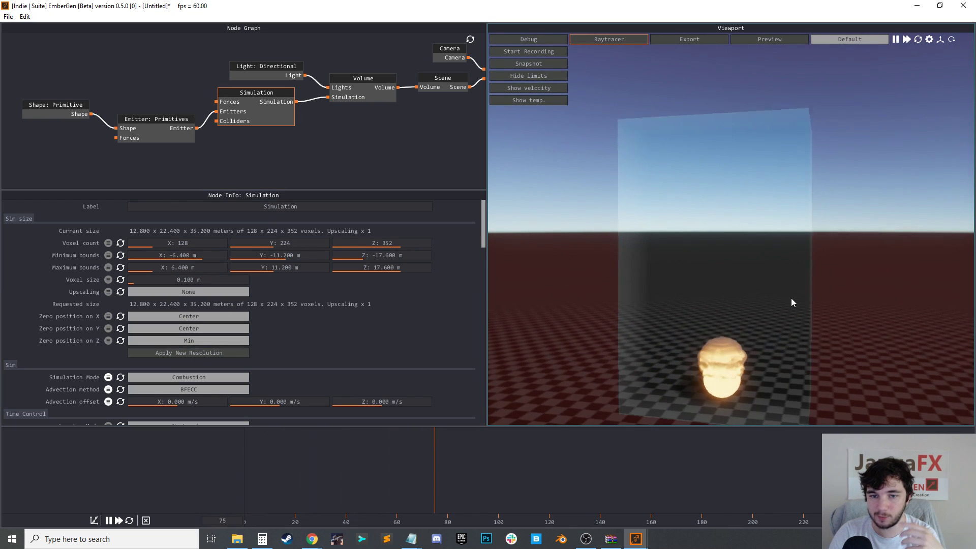
drag(792, 298, 686, 203)
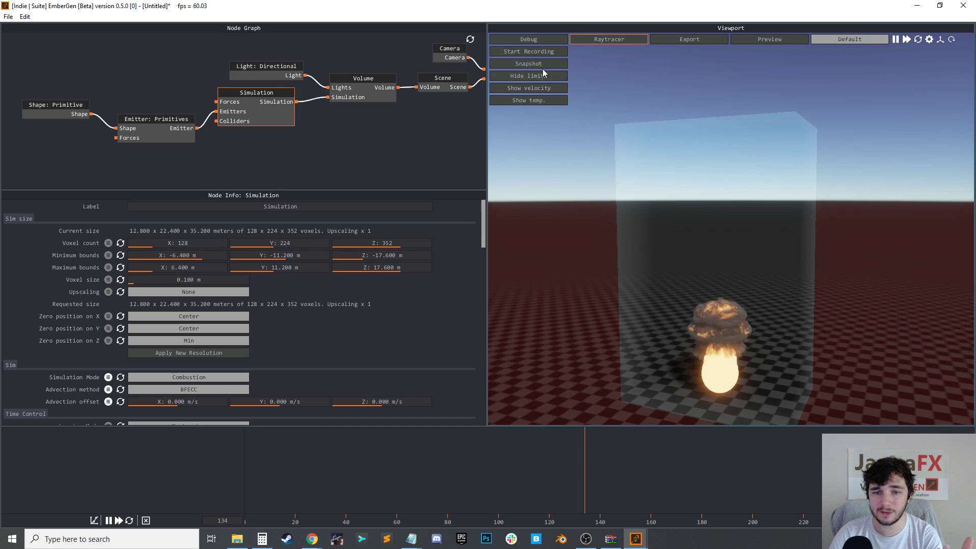
Toggle the simulation limits off and back on in the viewport
click(541, 77)
click(538, 77)
click(536, 78)
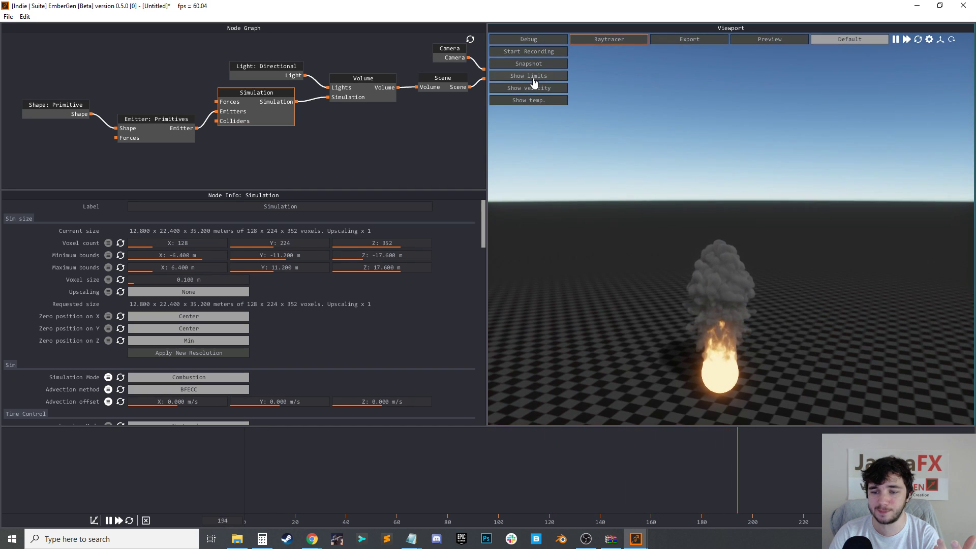
click(534, 77)
Examine the plume inside the widened simulation bounds from several angles and distances
drag(840, 229, 827, 259)
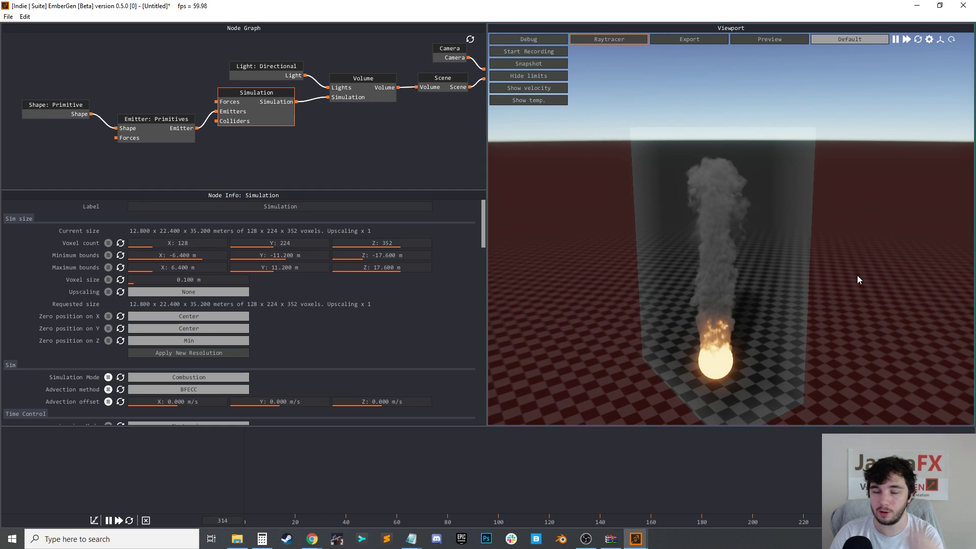
drag(789, 298, 787, 271)
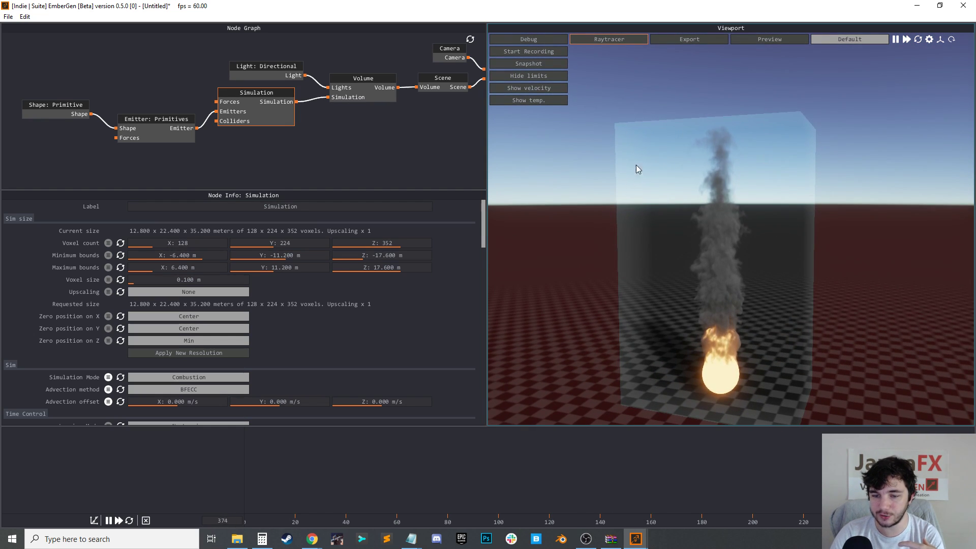
drag(819, 267, 715, 285)
right_drag(714, 286, 687, 393)
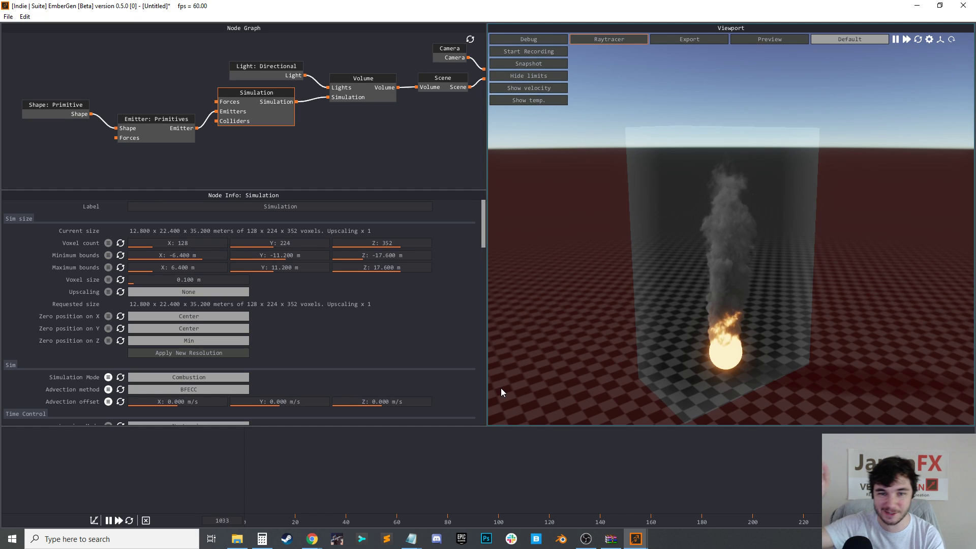
drag(757, 335, 718, 314)
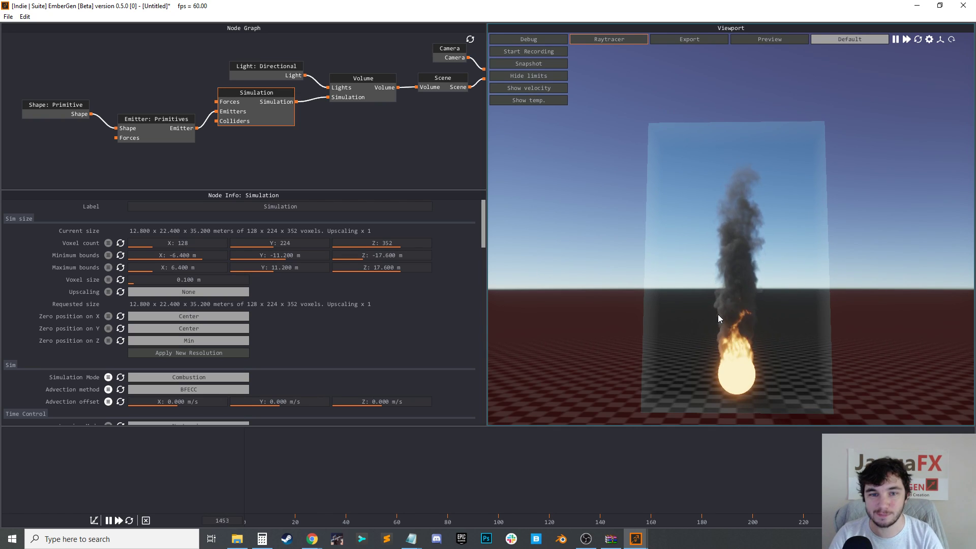
drag(804, 210, 798, 258)
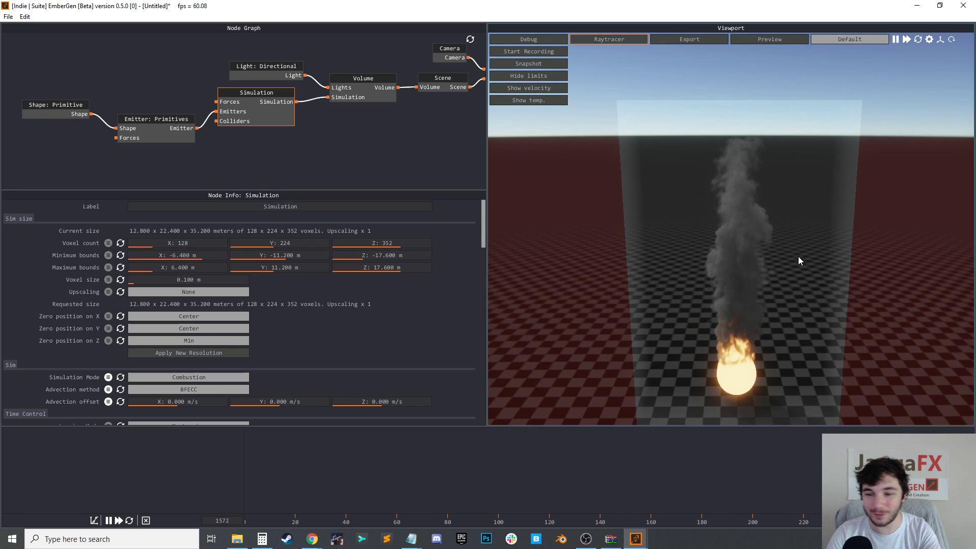
scroll(794, 260, down, 3)
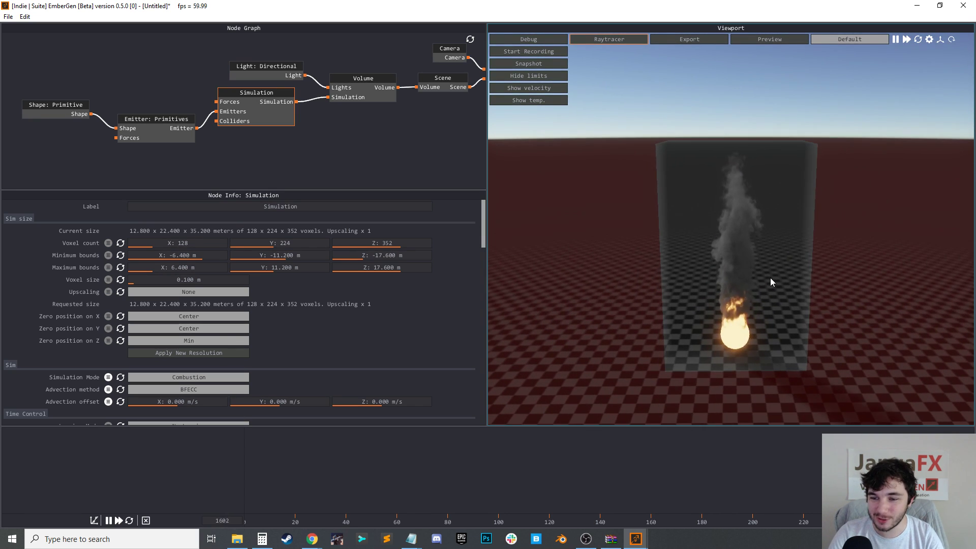
scroll(767, 277, up, 3)
drag(760, 304, 799, 246)
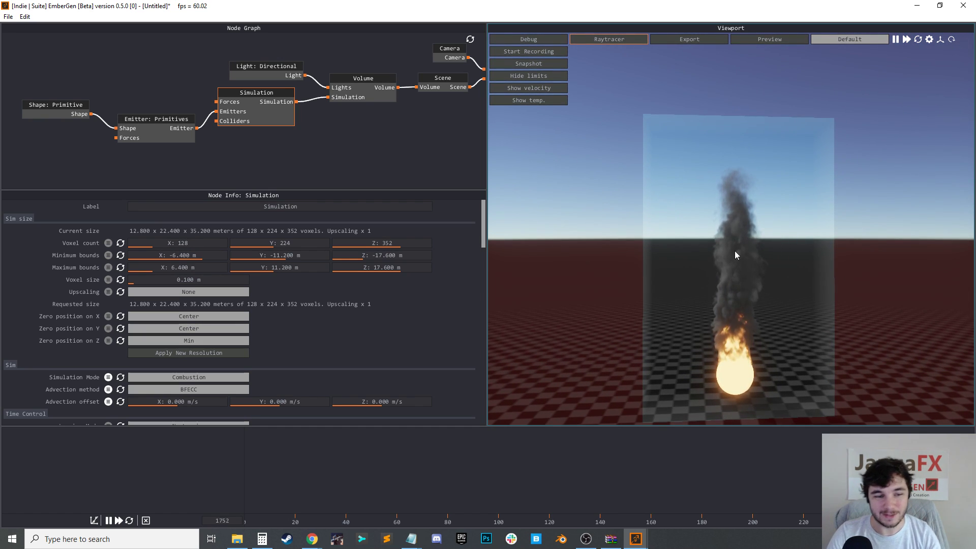
Deselect the Simulation node and restart the simulation from the beginning
click(416, 170)
key(r)
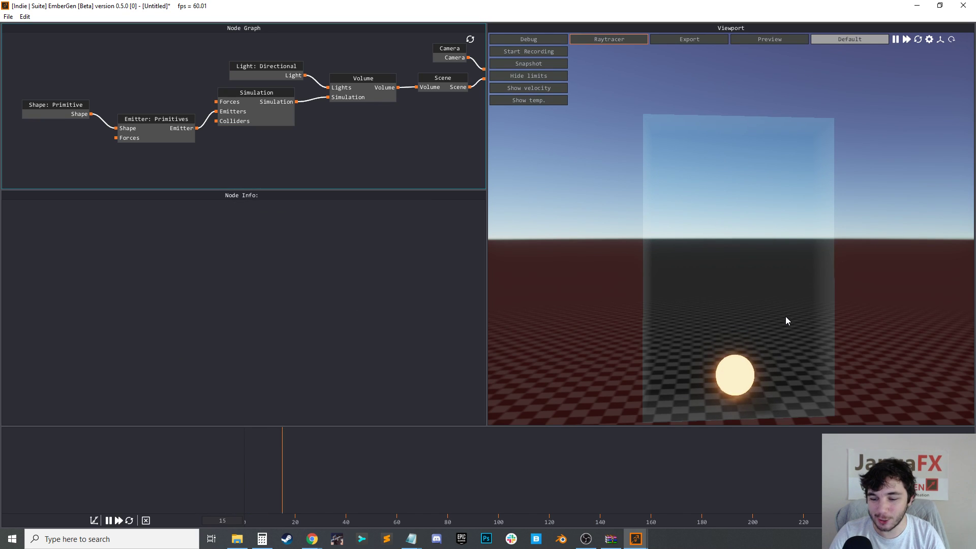
mouse_move(784, 314)
mouse_down()
mouse_move(761, 334)
mouse_move(766, 309)
mouse_up()
Set the Simulation node's Y voxel count to 128 and apply the new resolution
click(282, 121)
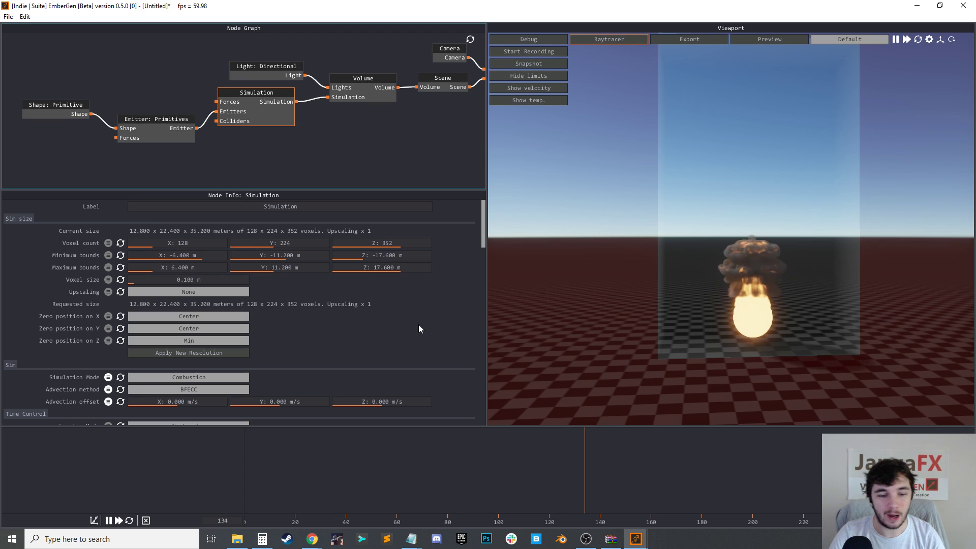
double_click(303, 244)
text(128)
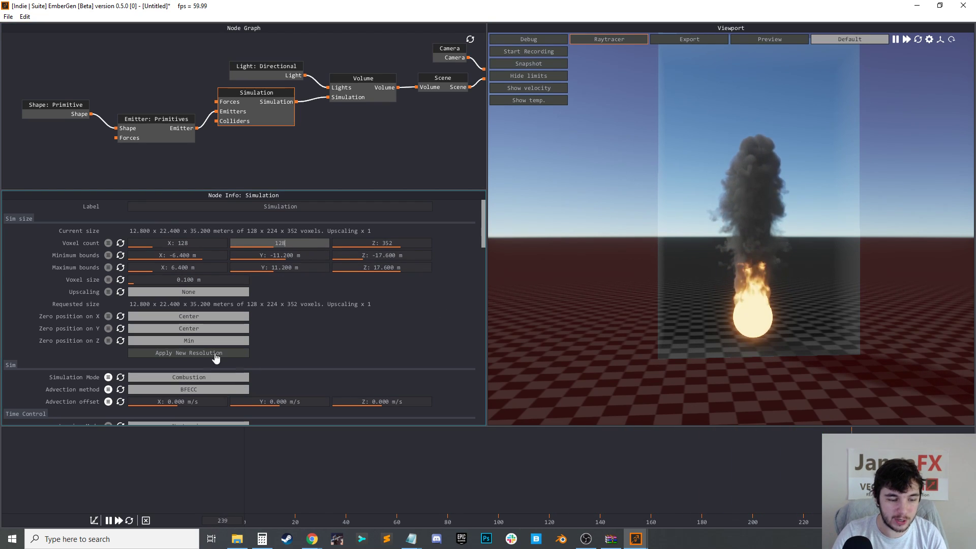
click(215, 354)
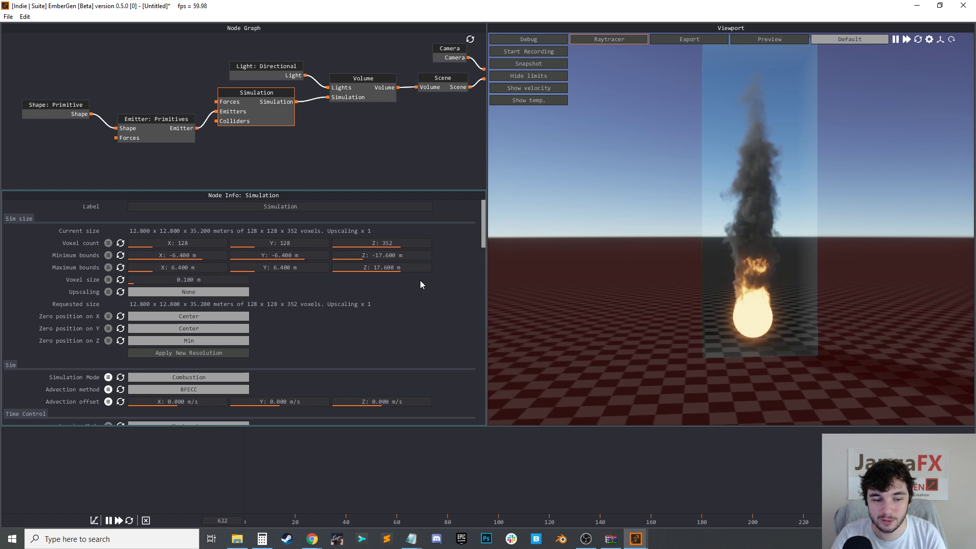
Set the Simulation's Y voxel count to 256 and apply the new resolution
middle_drag(791, 272, 790, 288)
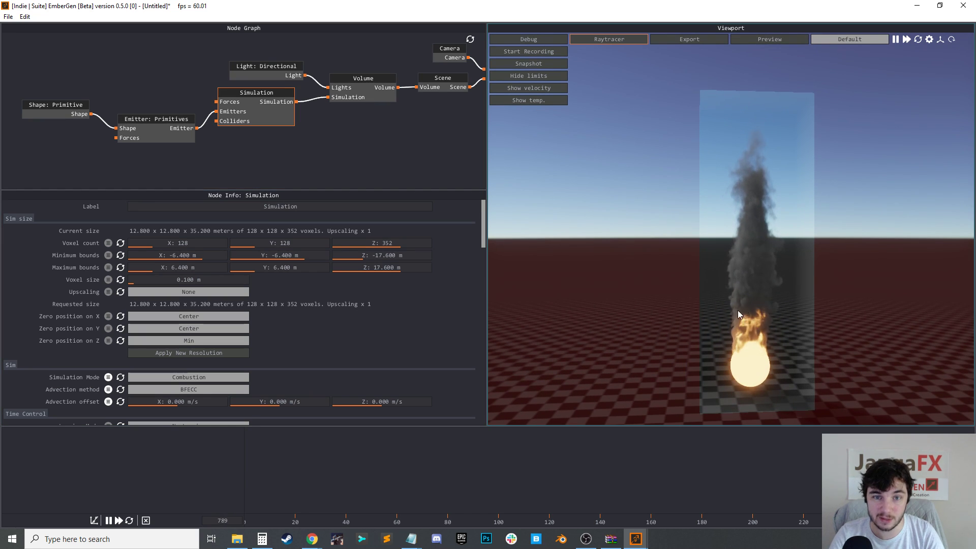
click(394, 299)
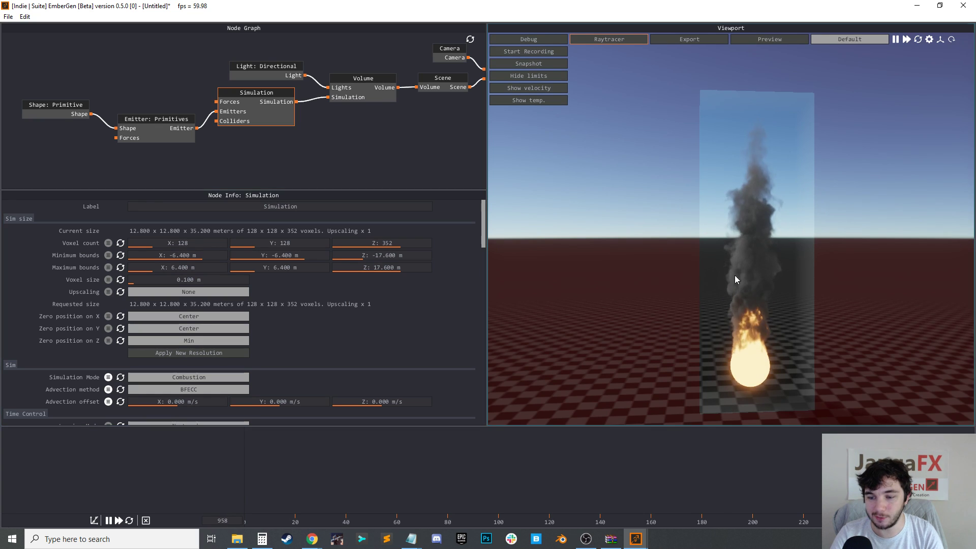
drag(740, 273, 712, 278)
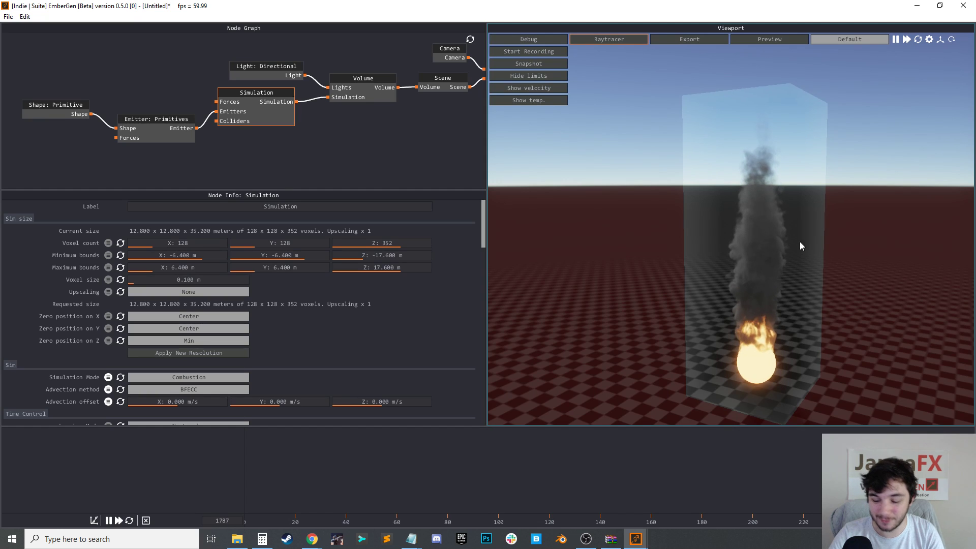
drag(754, 246, 767, 259)
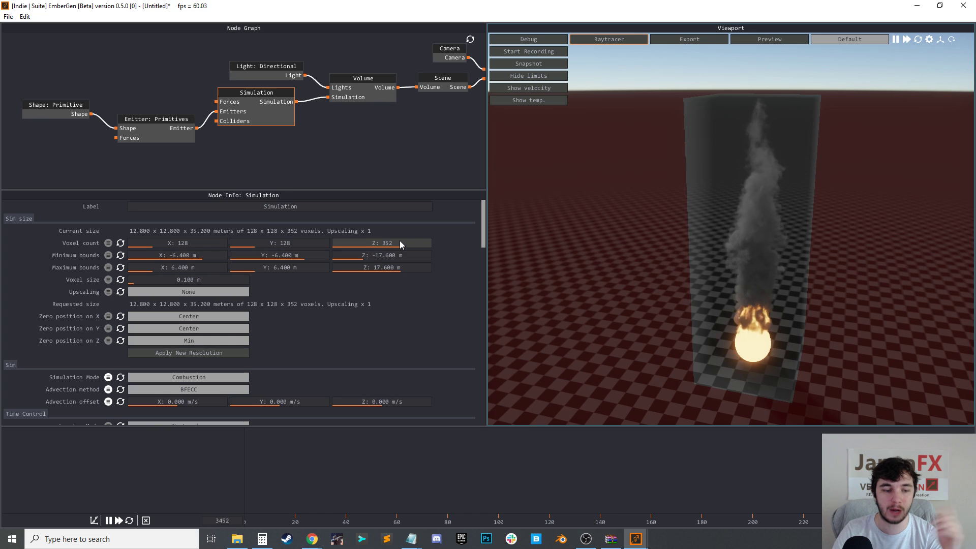
double_click(307, 245)
text(256)
key(Return)
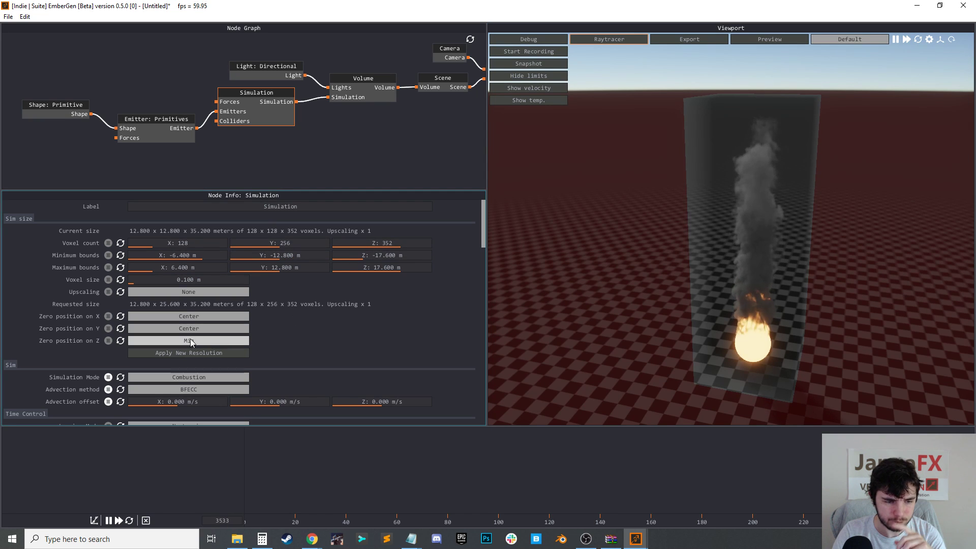
click(188, 352)
Move the Shape: Primitive sideways along its Y axis to about 8.24 m inside the bounds
drag(760, 292, 767, 331)
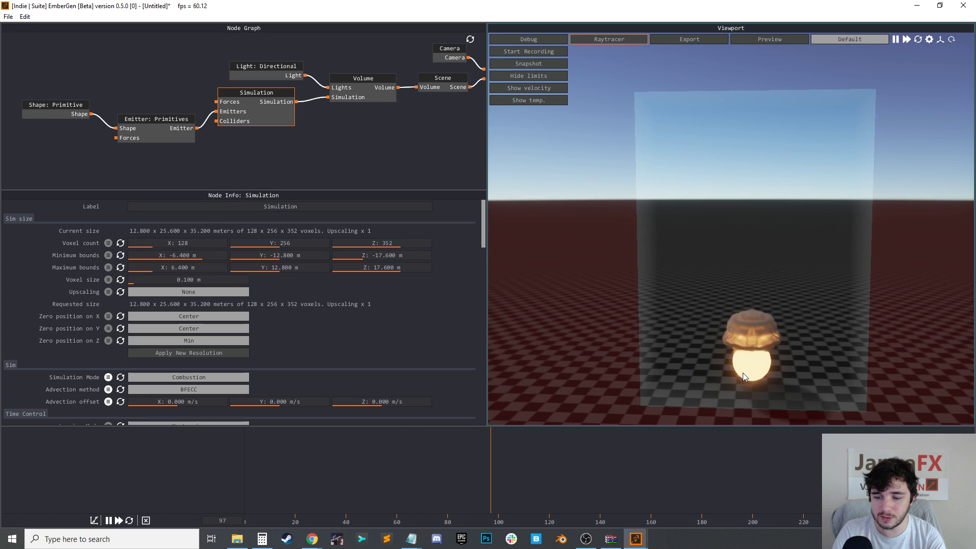
click(72, 115)
drag(686, 363, 609, 355)
Increase the Simulation's Y voxel count to 448 and apply the new resolution
click(260, 121)
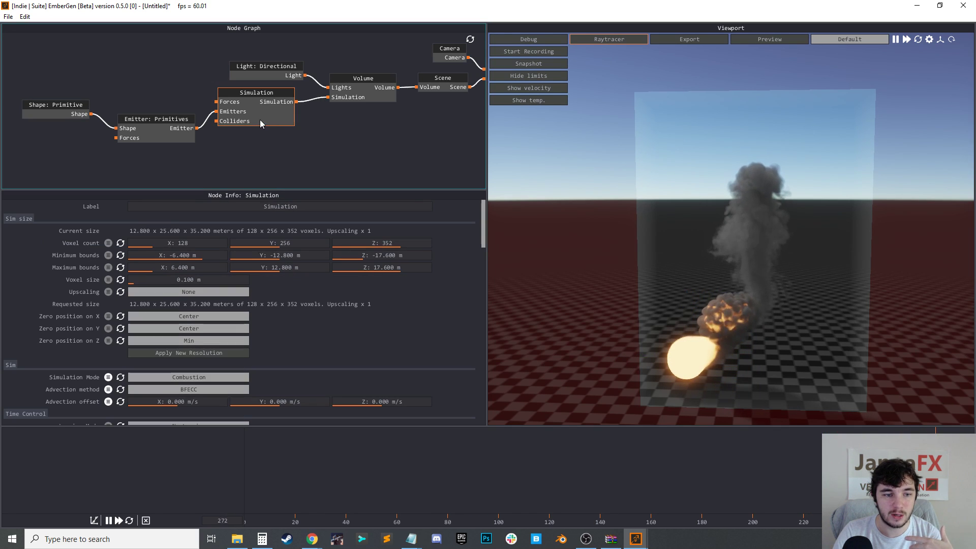
drag(280, 243, 305, 244)
click(223, 352)
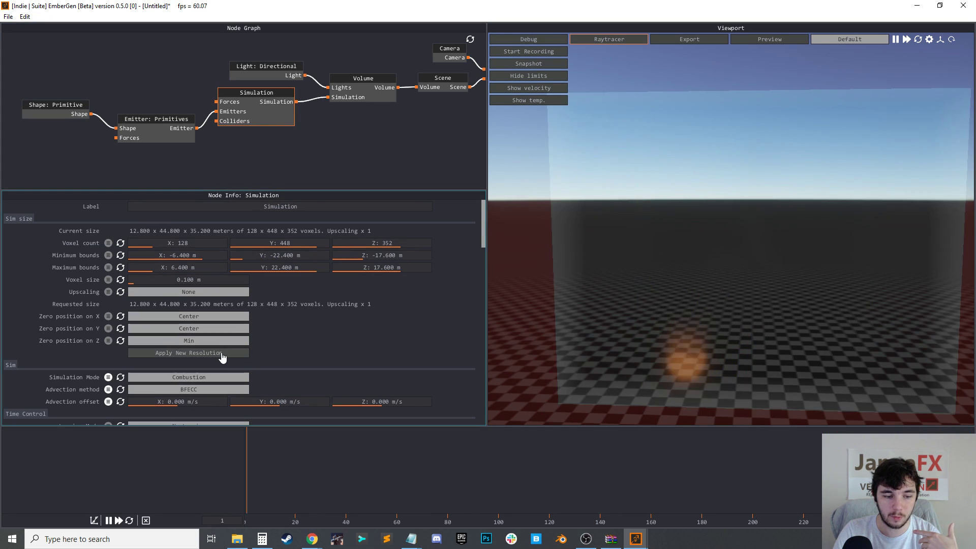
Move the Shape: Primitive sideways along its Y axis to about 17.66 m, near the edge of the enlarged bounds
drag(675, 369, 582, 379)
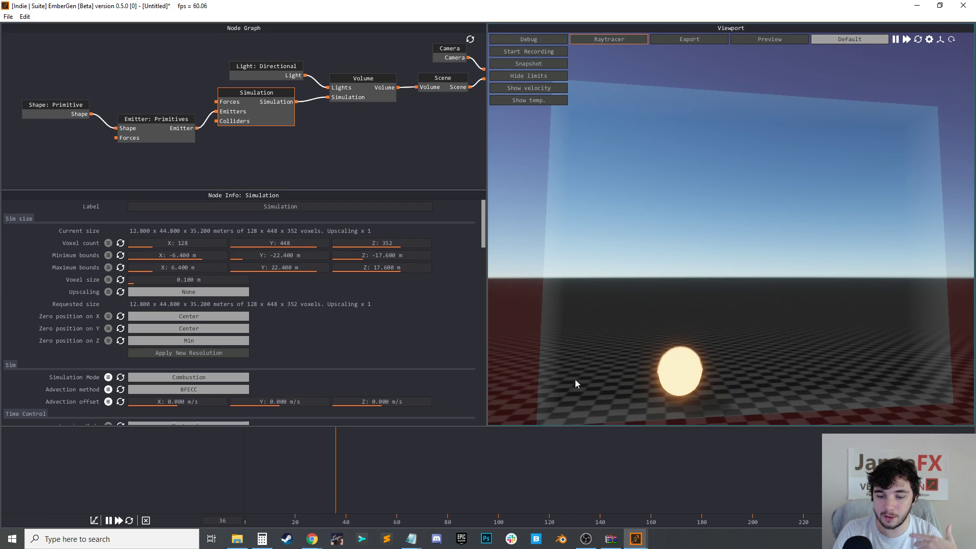
click(53, 106)
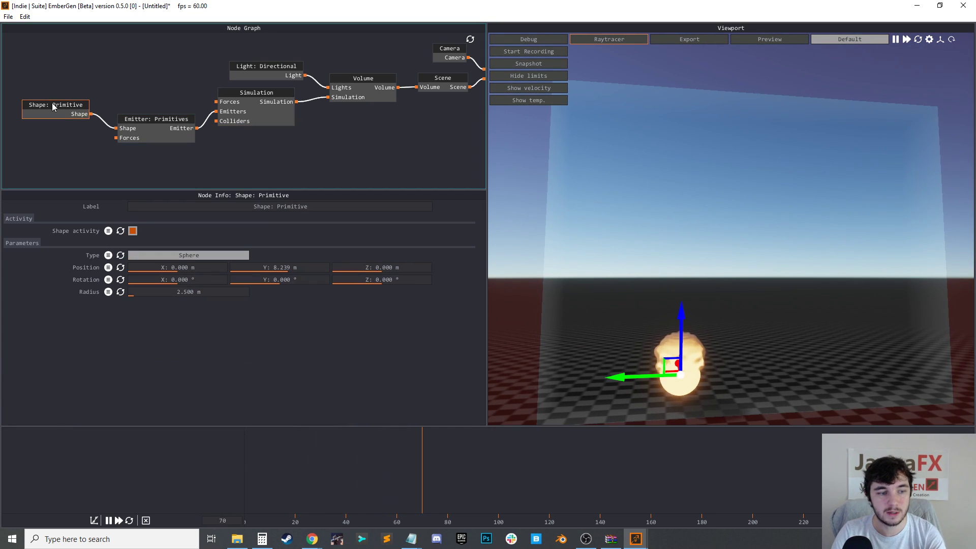
drag(608, 375, 558, 375)
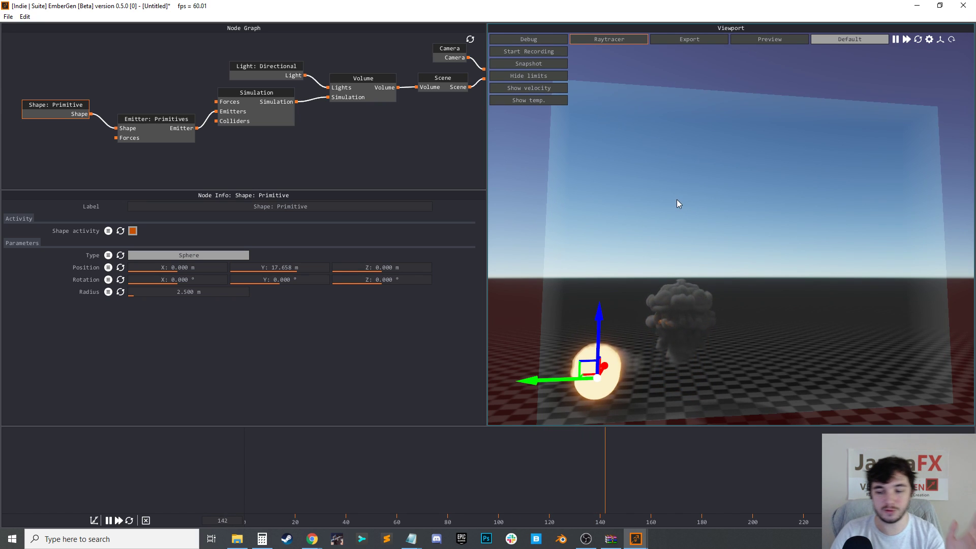
Open the project 016_aircraft_flares.ember from the EmberGenBeta presets folder on Local Disk (C:)
click(8, 17)
click(35, 39)
click(499, 306)
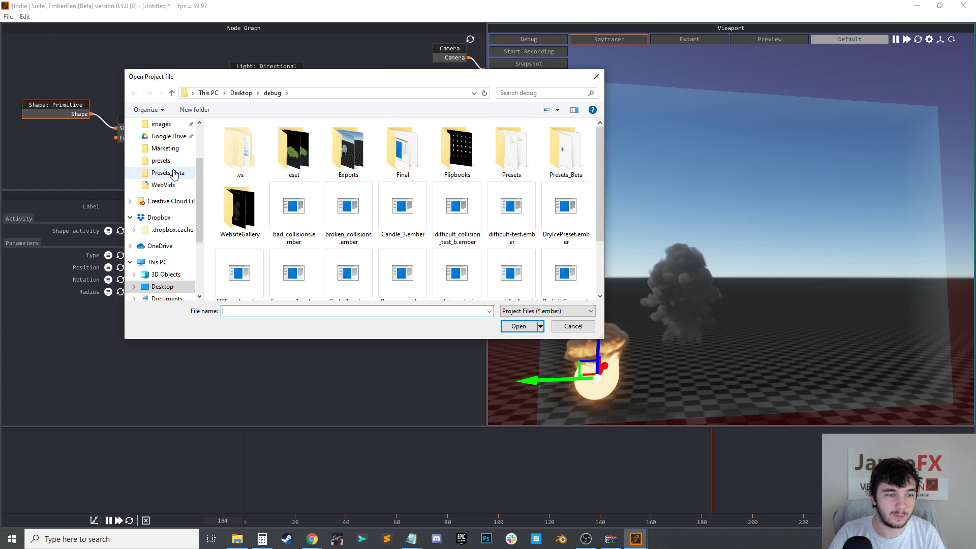
click(173, 173)
scroll(174, 274, down, 2)
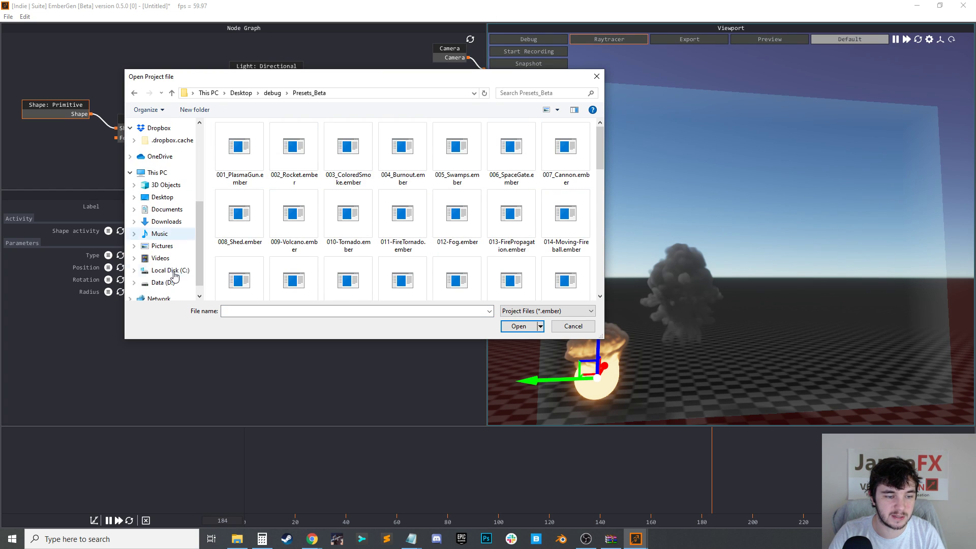
click(169, 270)
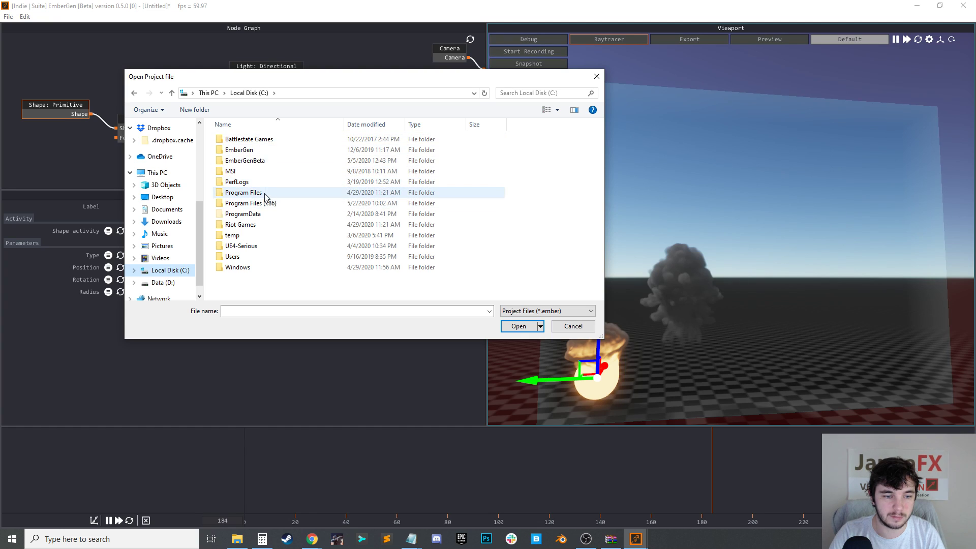
double_click(257, 161)
double_click(254, 139)
scroll(289, 163, down, 5)
click(264, 146)
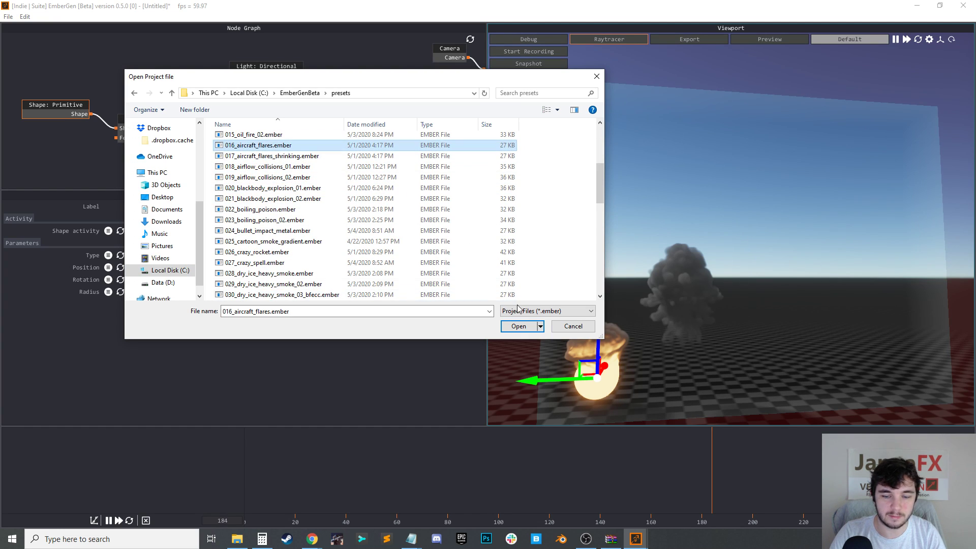
click(519, 327)
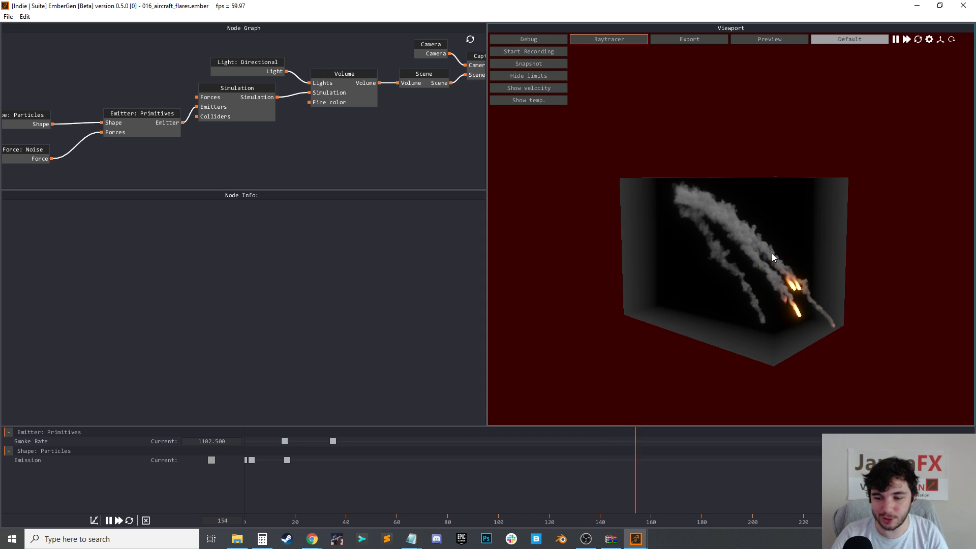
Open the preset 022_boiling_poison.ember from the presets folder and hide the simulation limits in the viewport
click(11, 18)
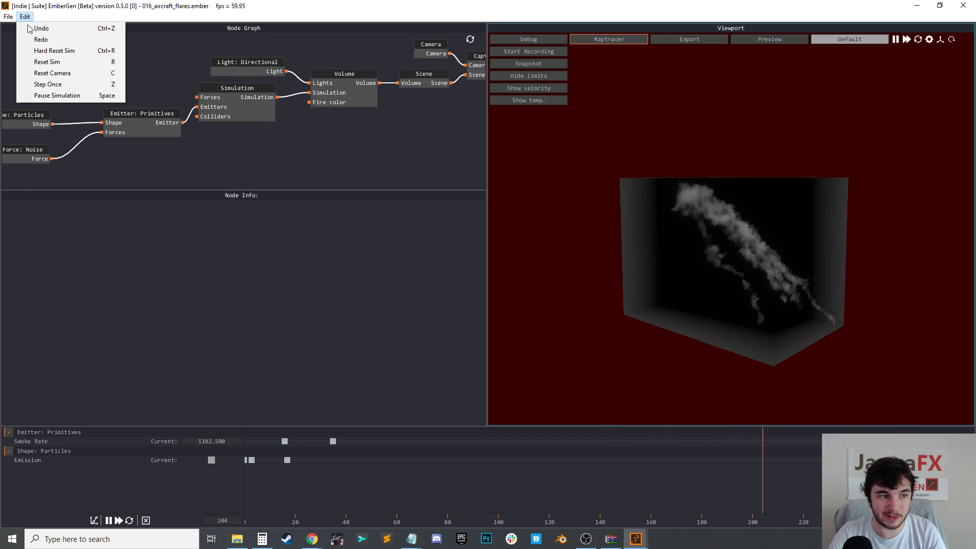
click(21, 41)
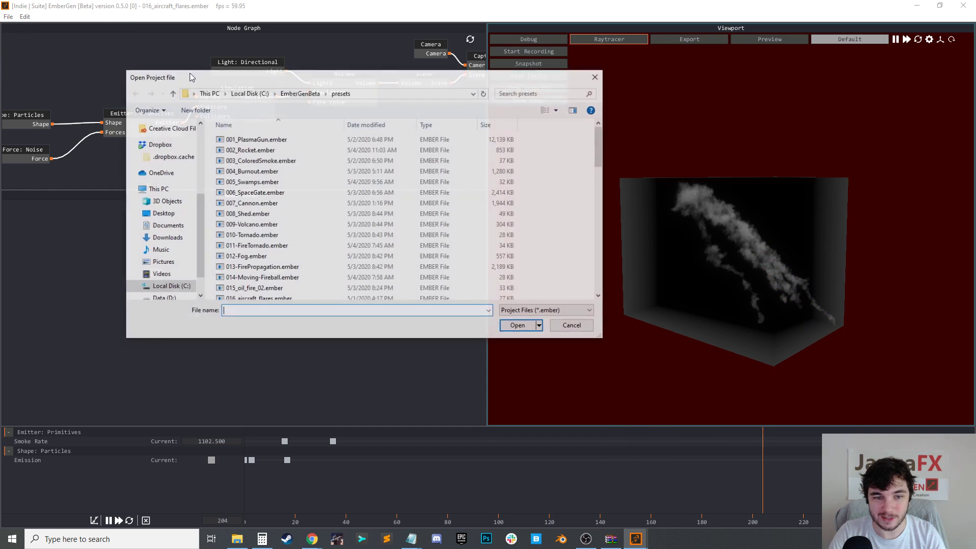
scroll(303, 204, down, 8)
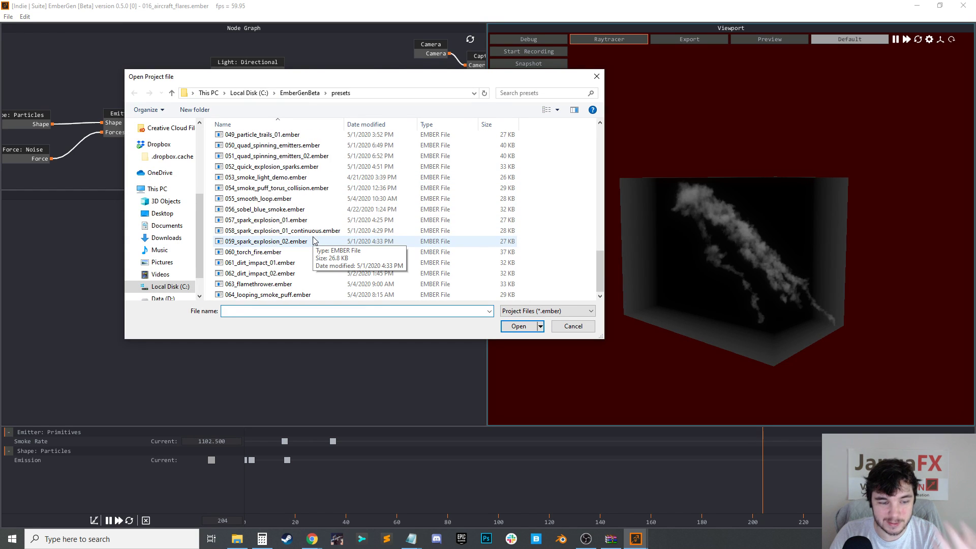
scroll(309, 234, up, 1)
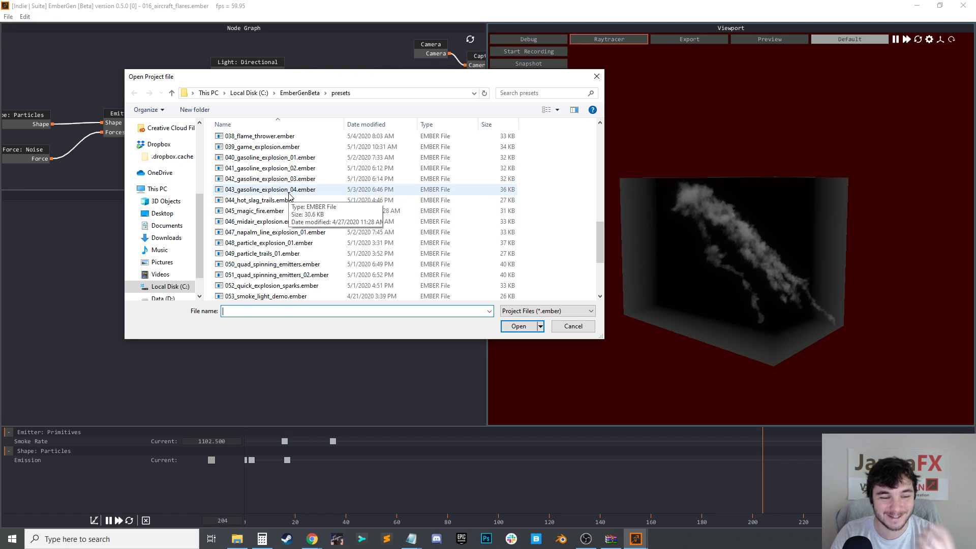
scroll(289, 195, up, 3)
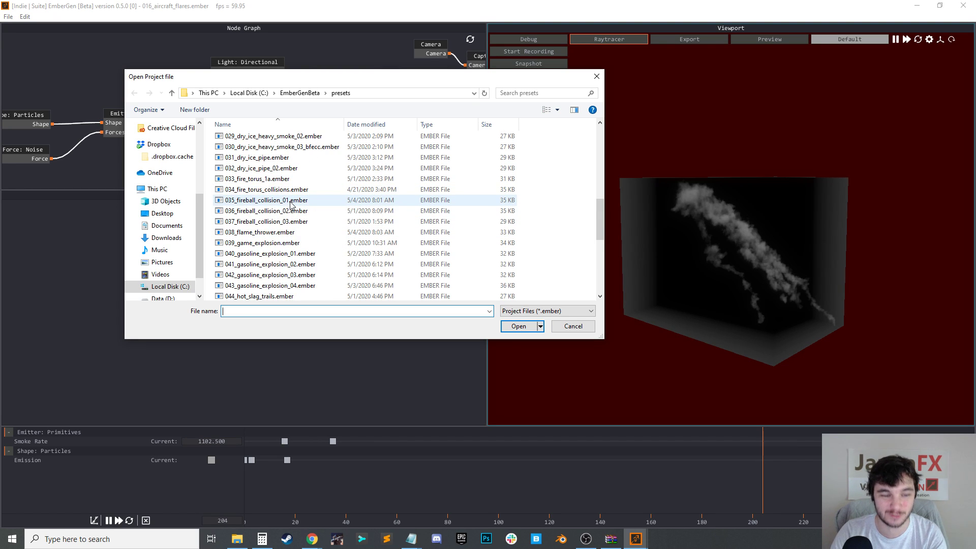
scroll(292, 213, up, 4)
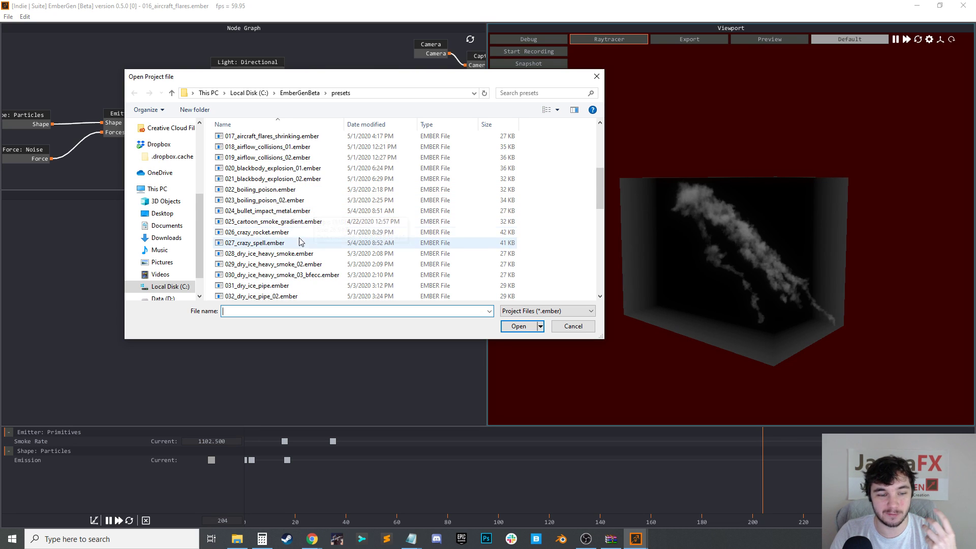
click(275, 189)
click(518, 326)
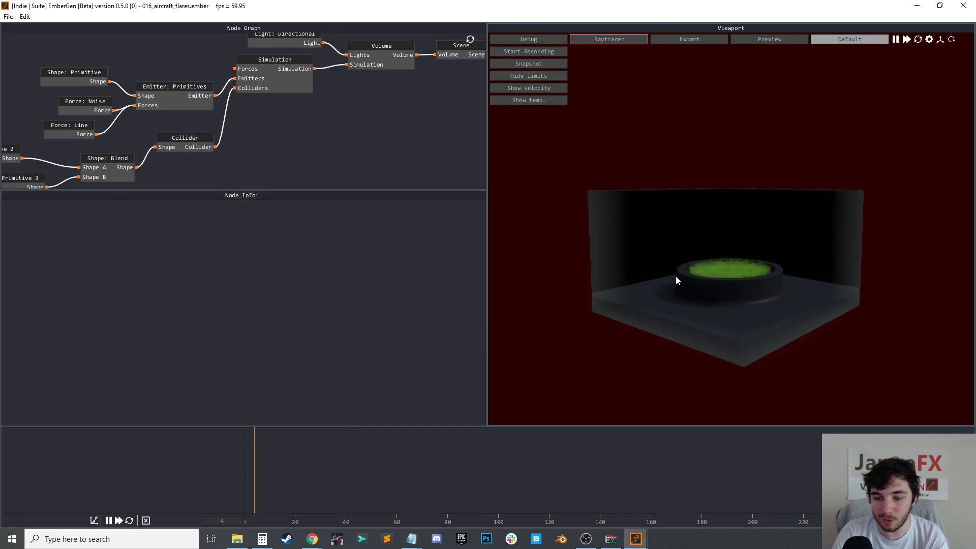
click(526, 76)
drag(724, 231, 754, 274)
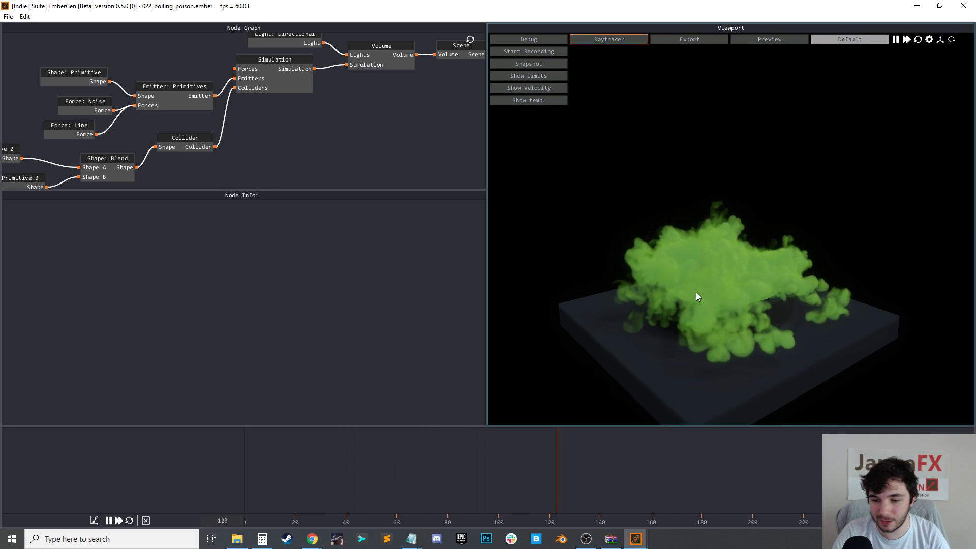
Set the Simulation node's Smoke weight to 3000 % of gravity and view the heavier green smoke
click(285, 90)
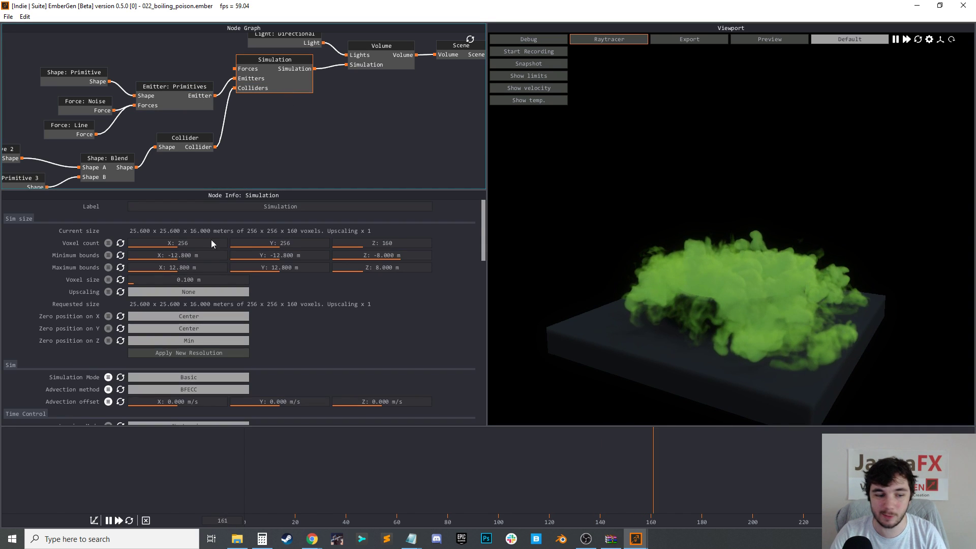
scroll(203, 355, down, 10)
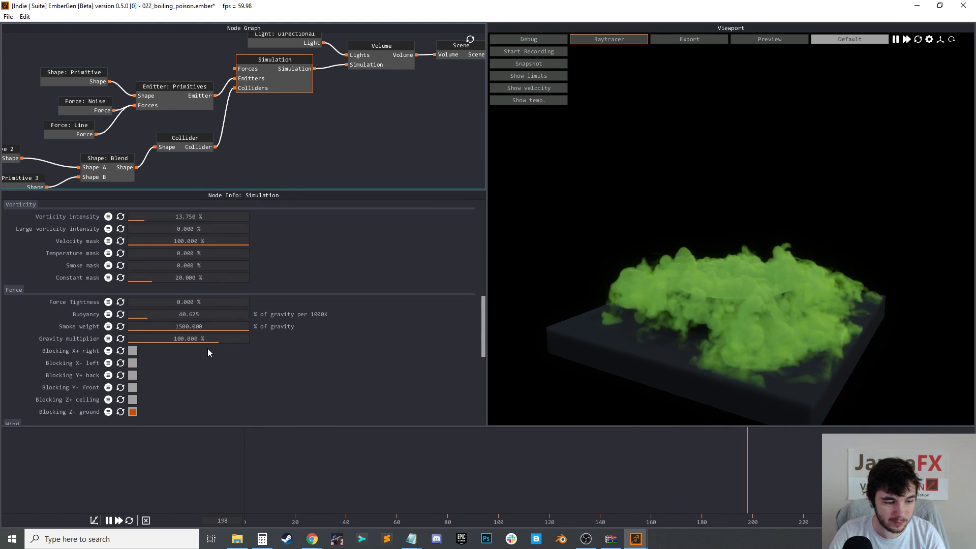
double_click(206, 327)
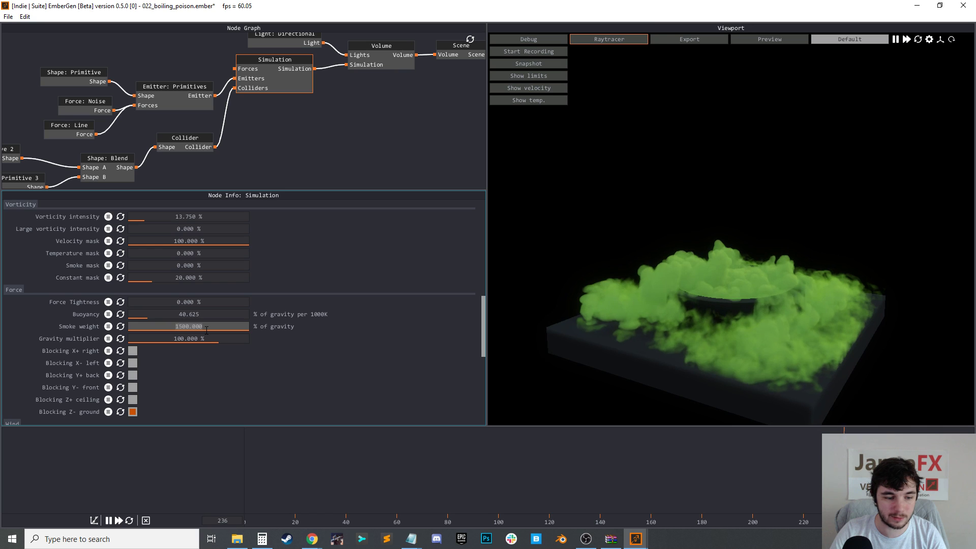
text(3000)
key(Return)
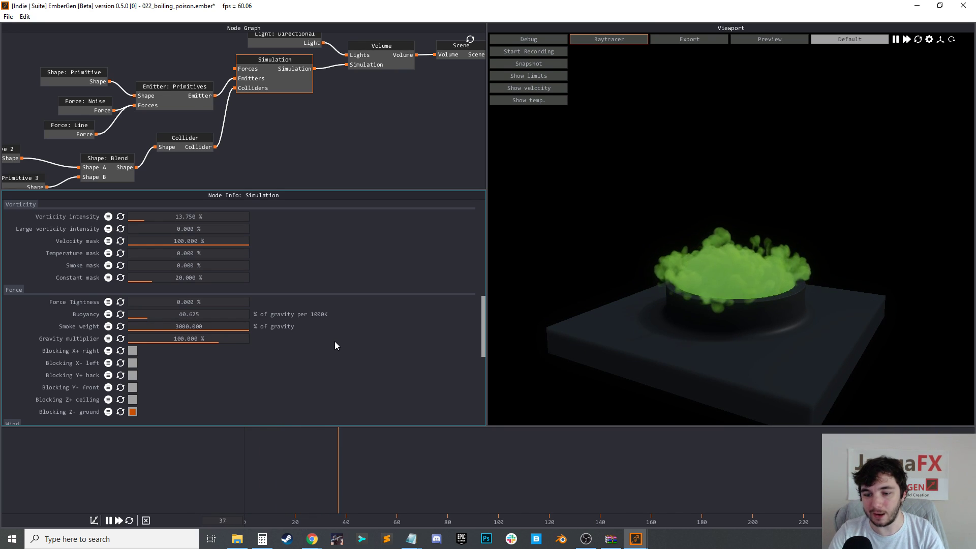
drag(650, 331, 696, 322)
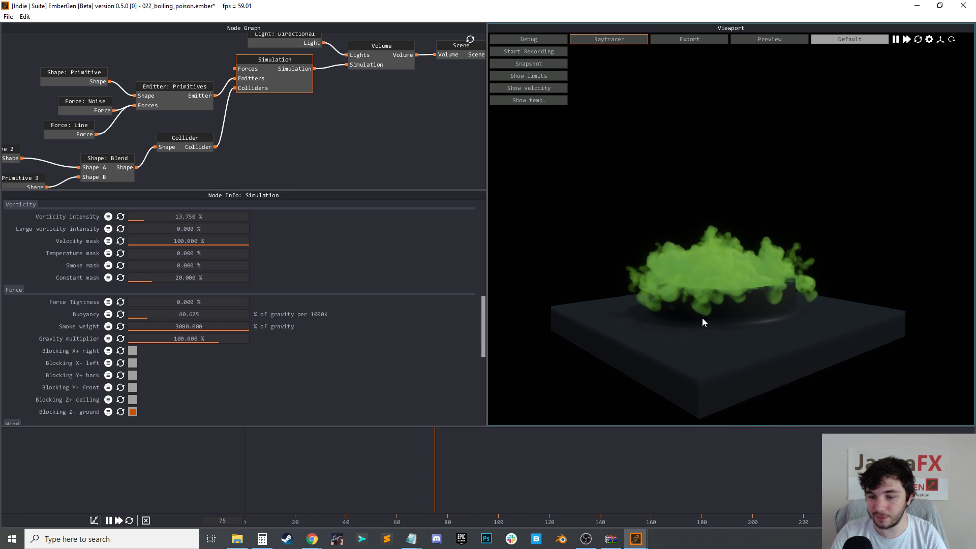
drag(716, 299, 773, 345)
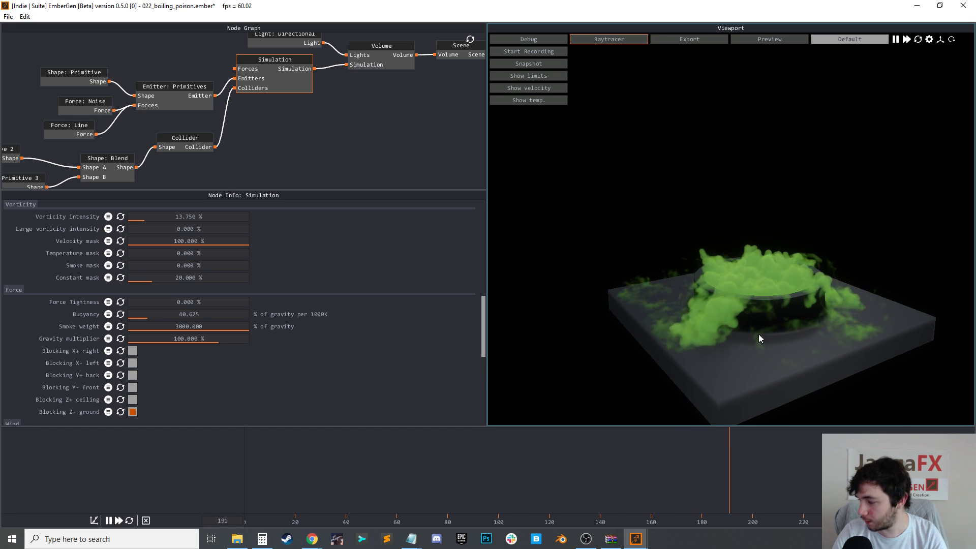
Open the preset 010-Tornado.ember from the presets folder
click(25, 17)
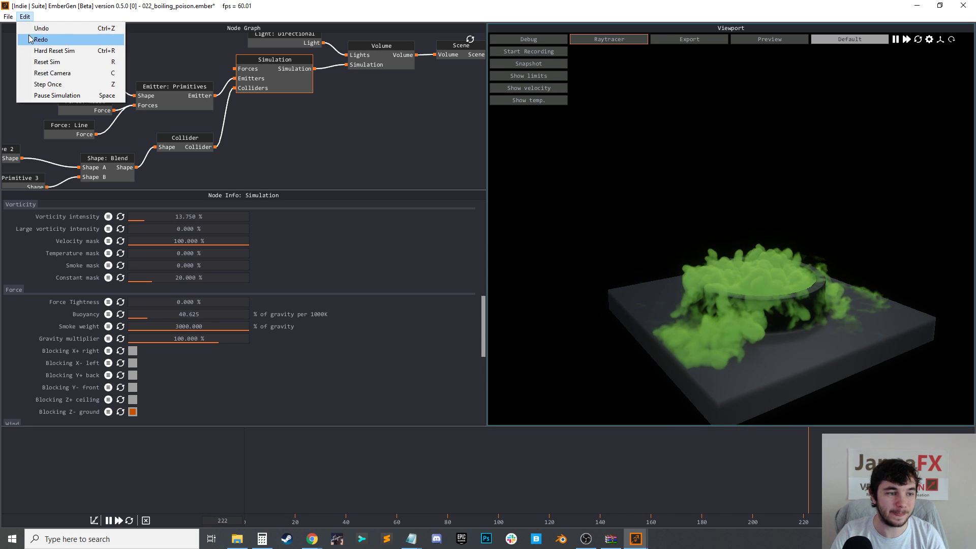
mouse_move(8, 17)
click(23, 39)
click(489, 304)
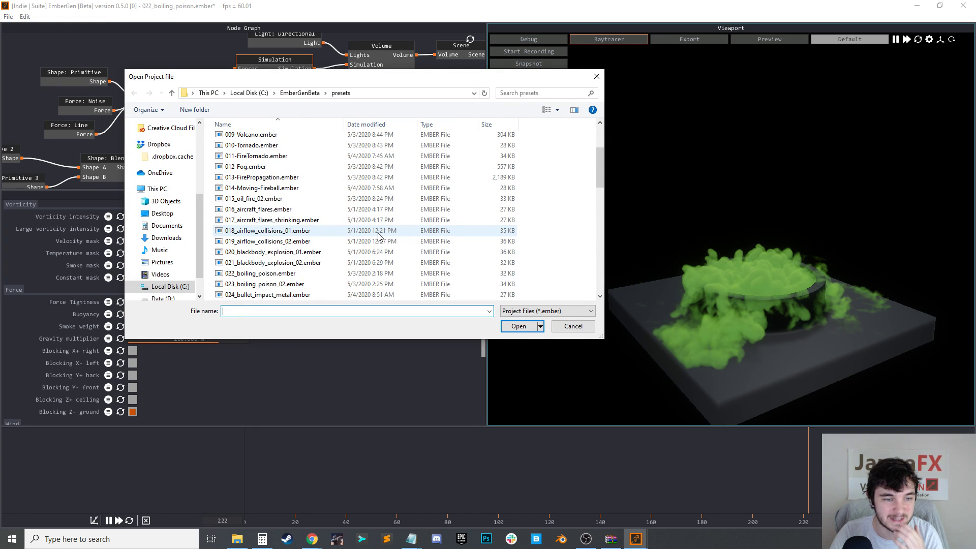
scroll(327, 219, down, 1)
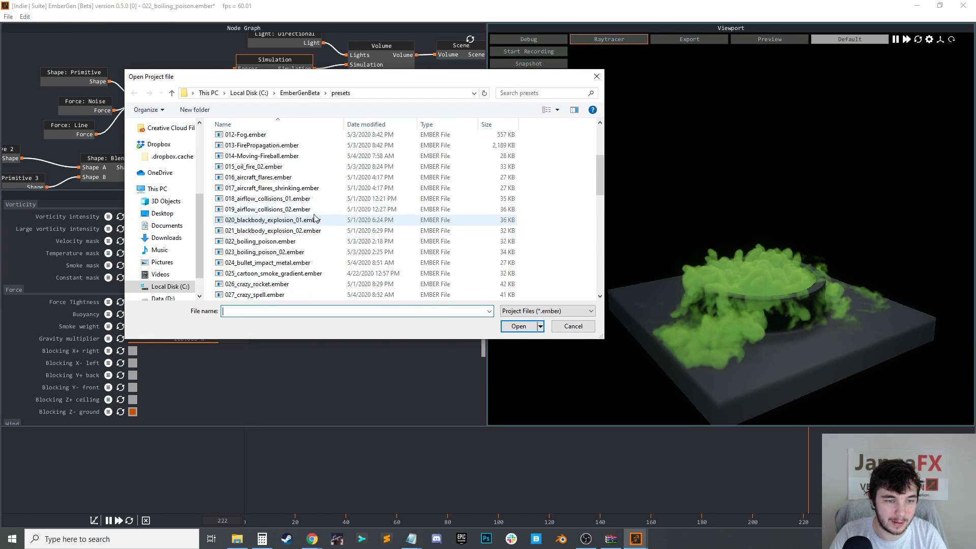
scroll(317, 219, up, 1)
click(269, 136)
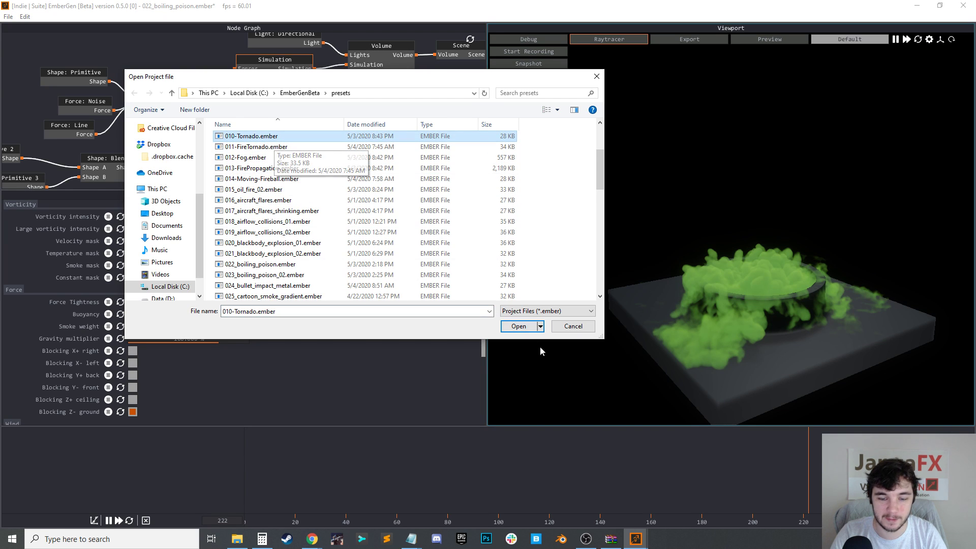
click(524, 327)
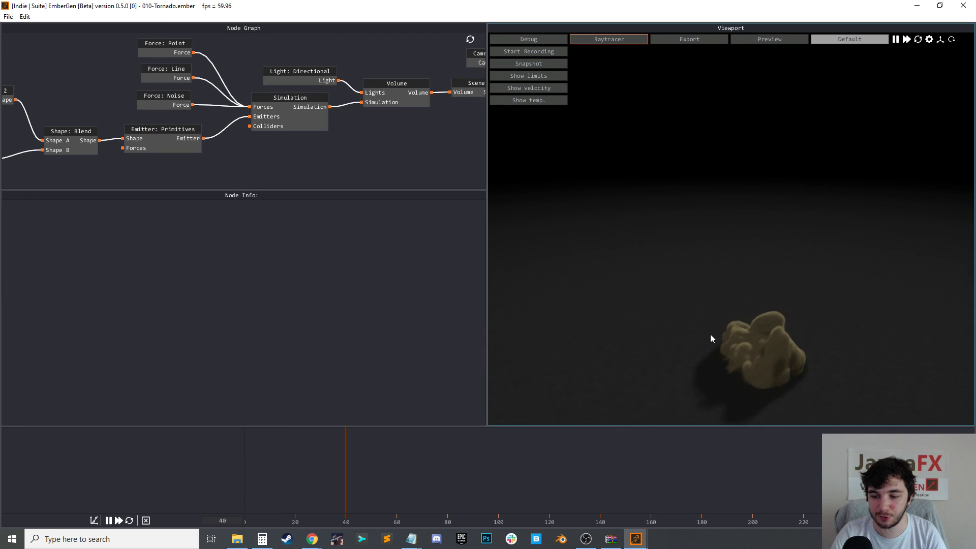
Change the tornado Simulation node's Simulation Mode to Basic
middle_drag(271, 144, 303, 142)
click(334, 125)
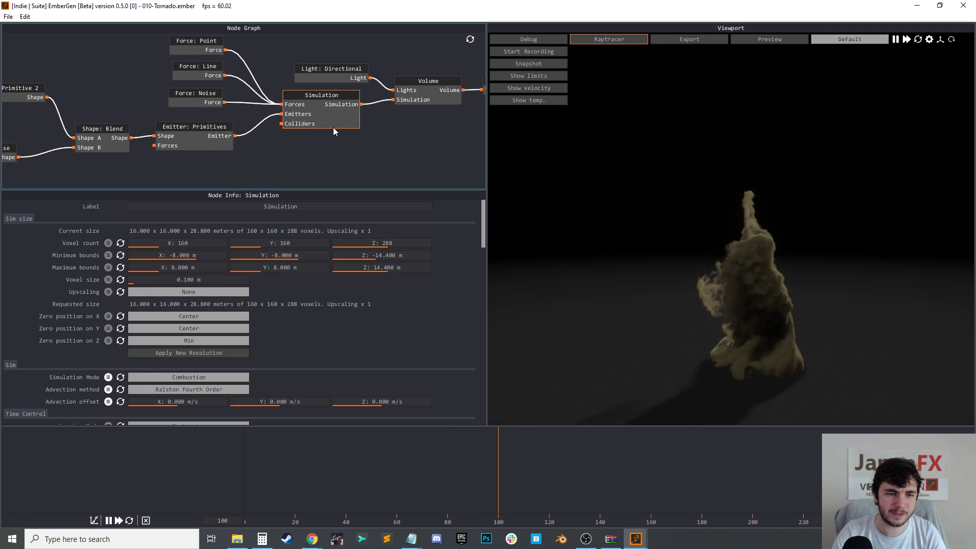
scroll(333, 330, down, 3)
scroll(325, 324, up, 2)
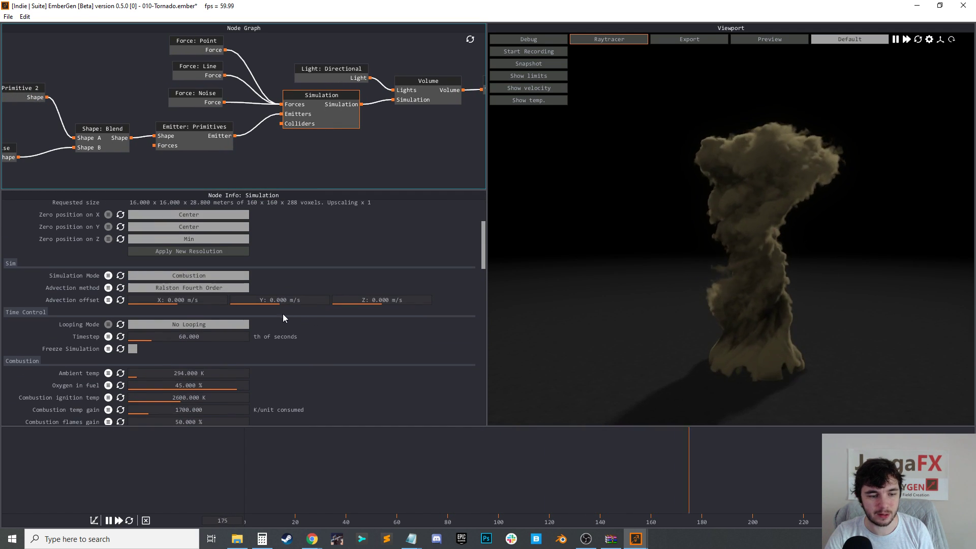
click(201, 276)
click(303, 281)
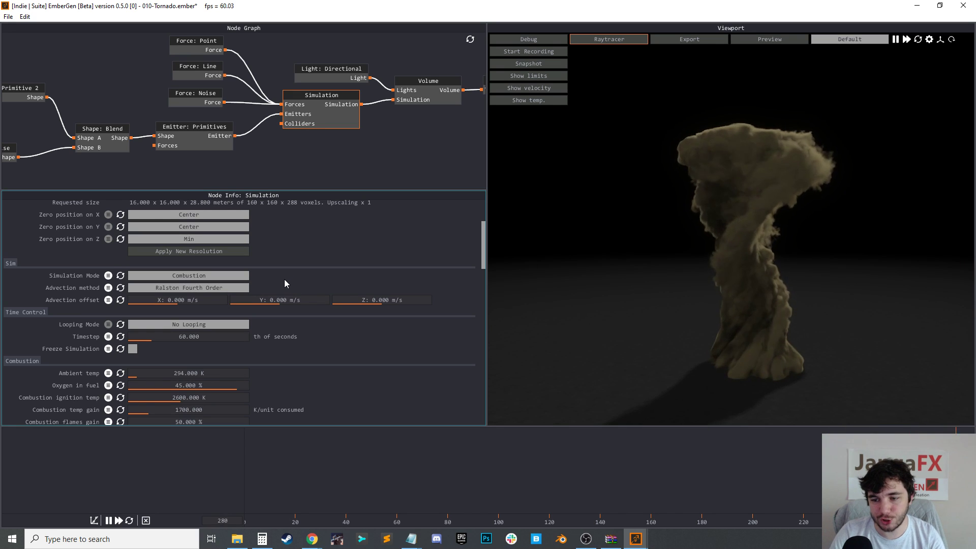
click(212, 277)
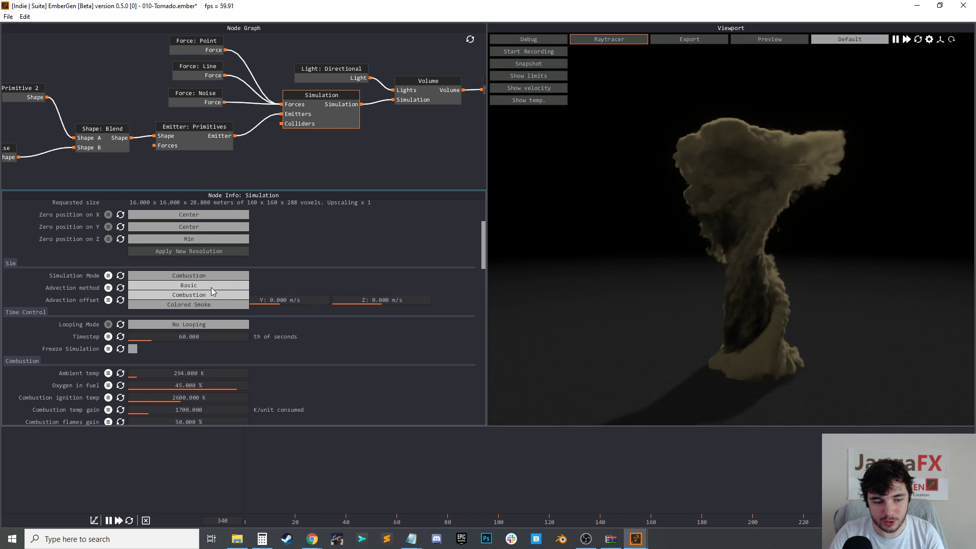
click(202, 285)
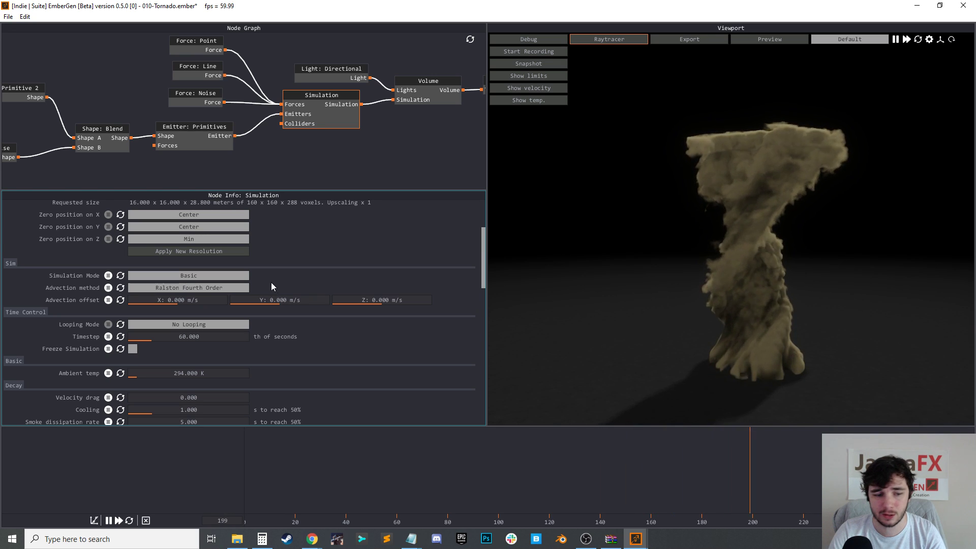
Examine the Emitter: Primitives node's emission settings and the Simulation node's size and mode settings
click(193, 143)
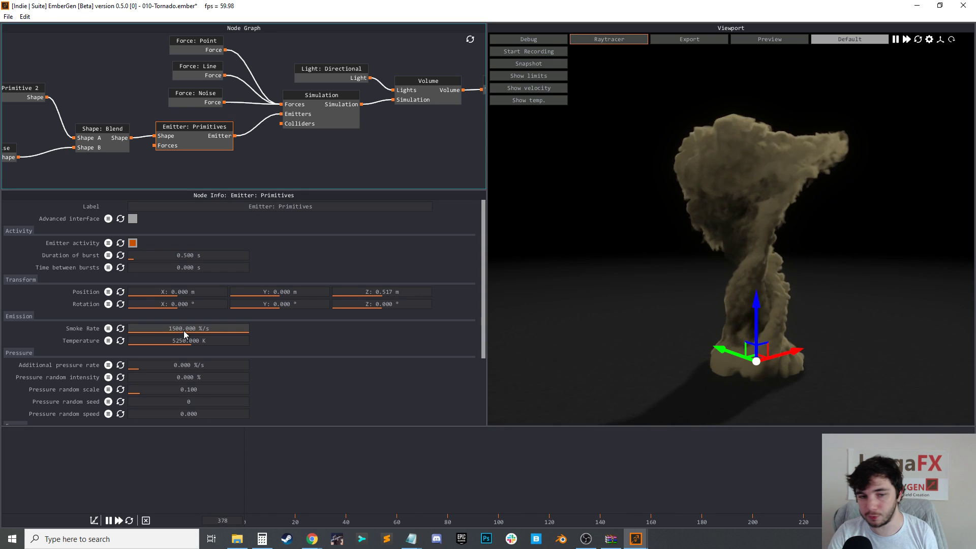
click(341, 123)
scroll(253, 303, up, 3)
scroll(253, 304, up, 1)
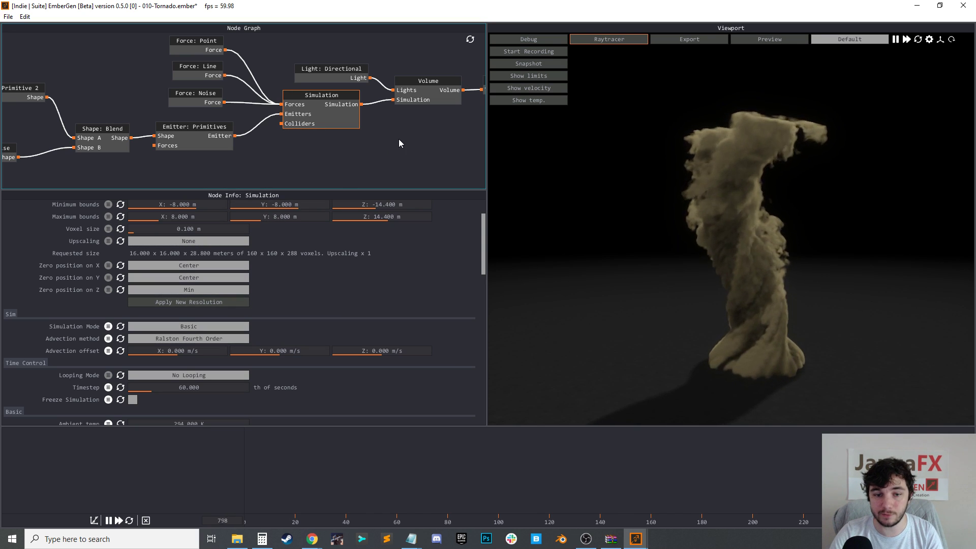
Show the Volume node's light and scattering settings and bring the Scene, Camera and Capture nodes into view
middle_drag(430, 102, 375, 104)
click(373, 90)
middle_drag(417, 138, 373, 136)
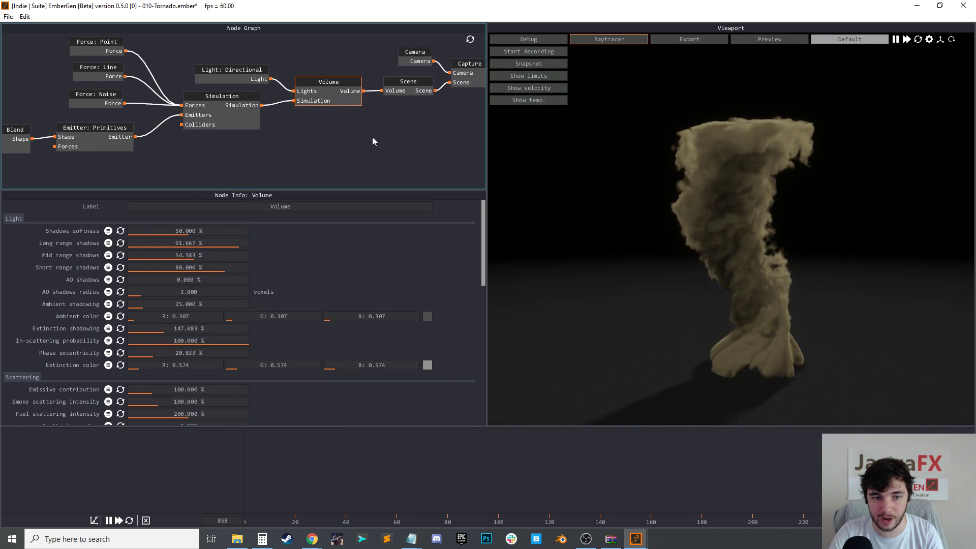
Set the Volume node's Smoke/Fire mix ratio to 0.233 in its Renderer Properties and inspect the flames
scroll(211, 341, down, 8)
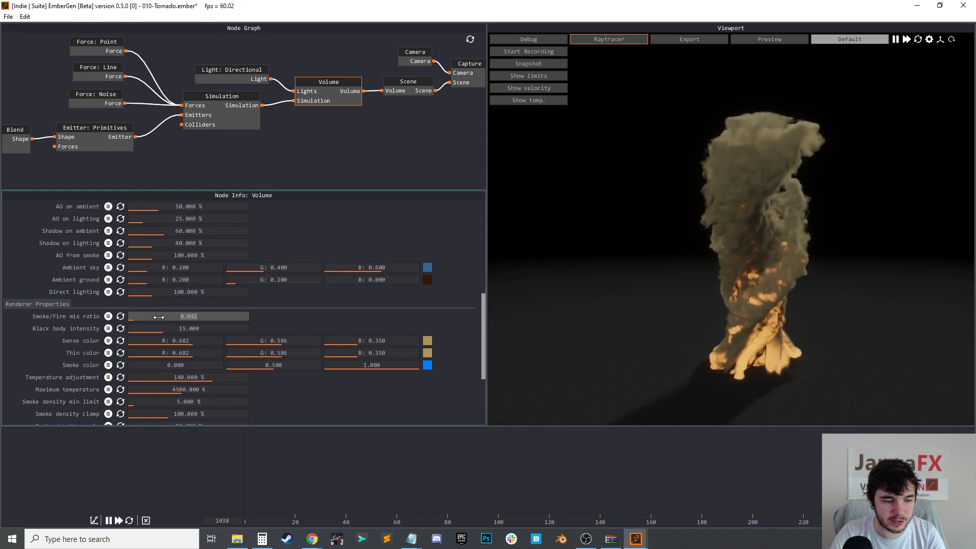
drag(173, 317, 180, 318)
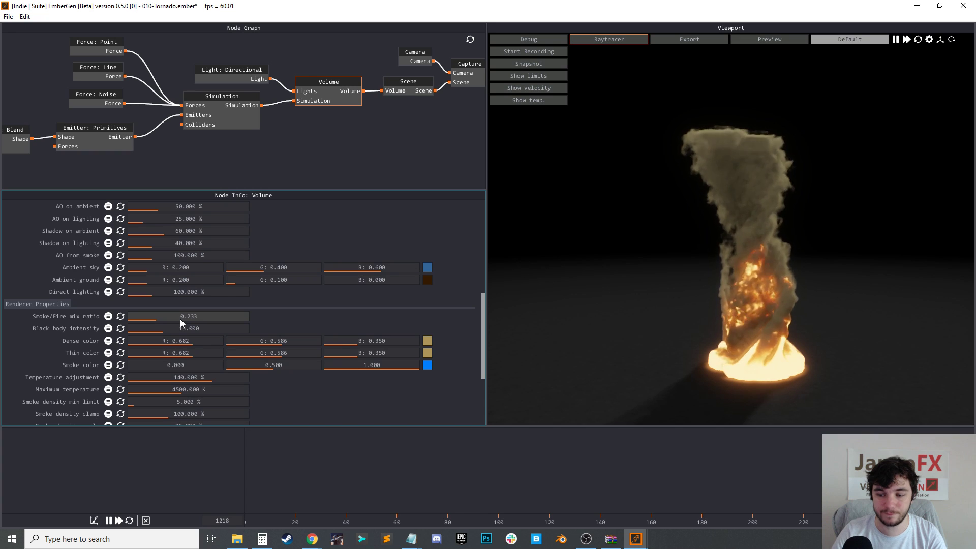
drag(641, 368, 685, 338)
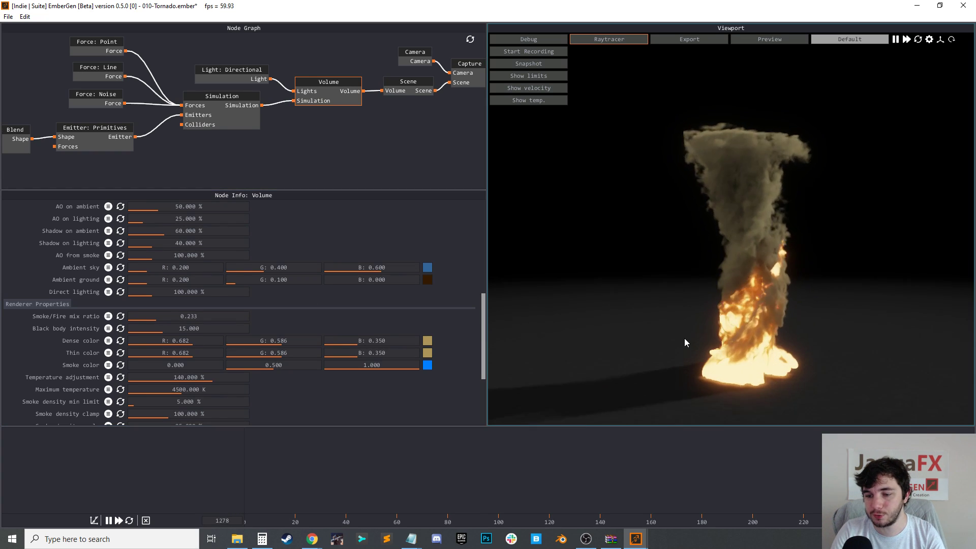
scroll(761, 339, up, 2)
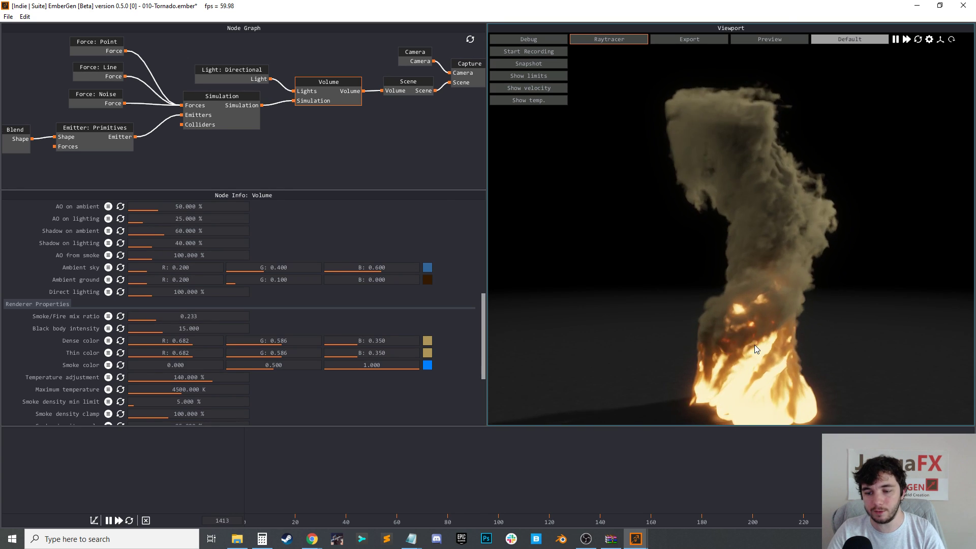
scroll(761, 336, down, 1)
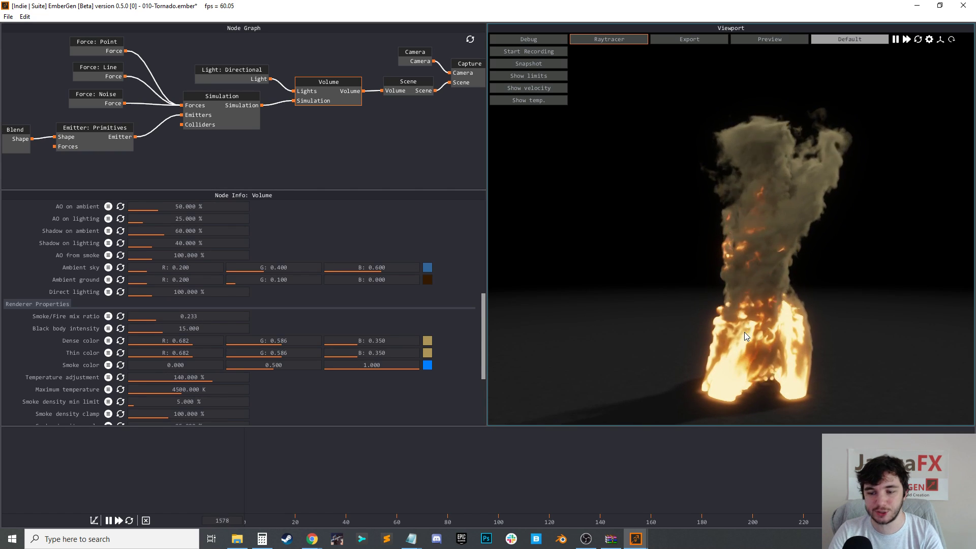
Raise the Volume node's Black body intensity to its maximum of 50
drag(220, 332, 225, 331)
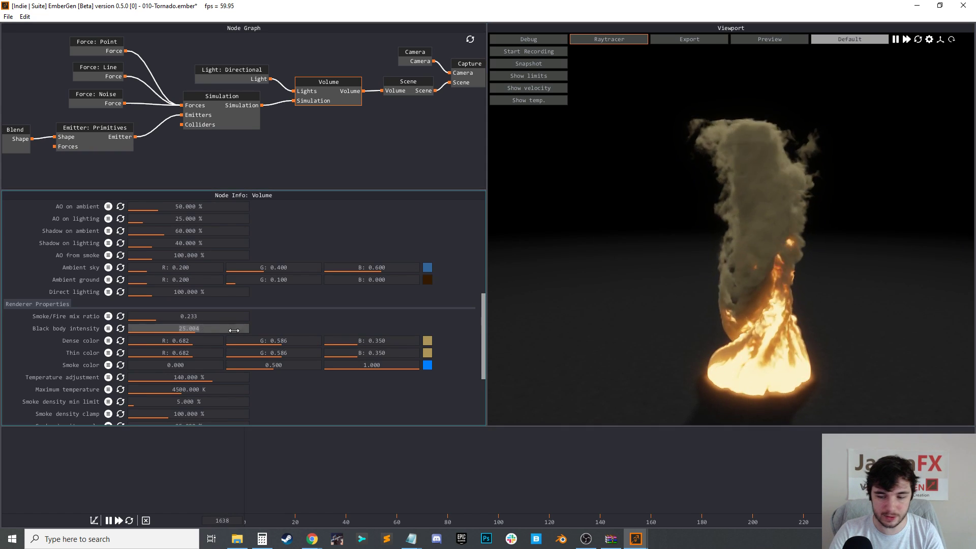
drag(143, 328, 353, 339)
scroll(355, 341, down, 3)
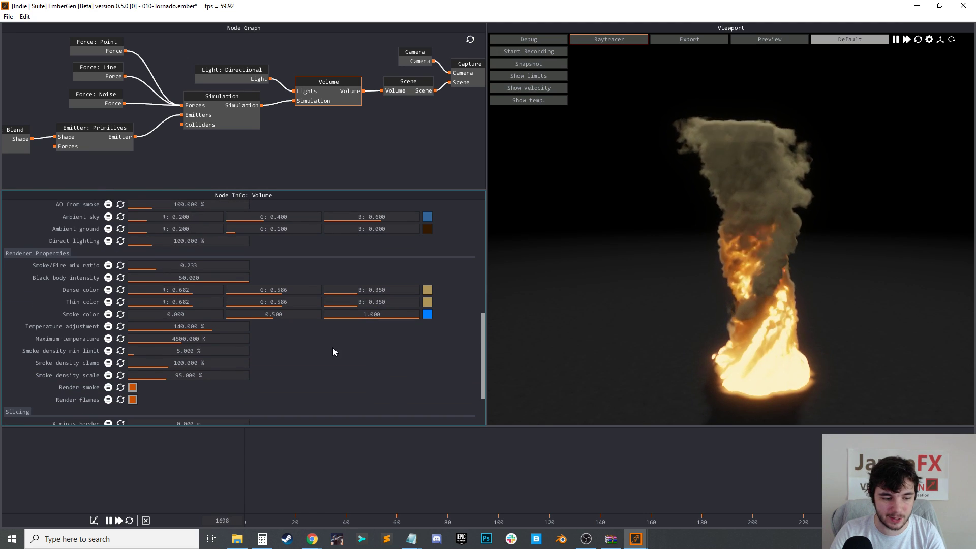
scroll(320, 360, up, 2)
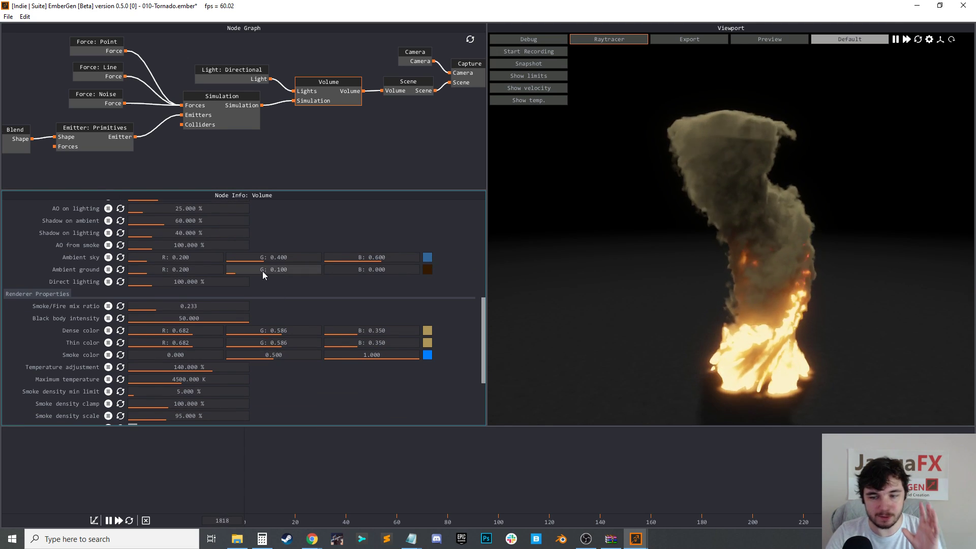
drag(329, 90, 330, 94)
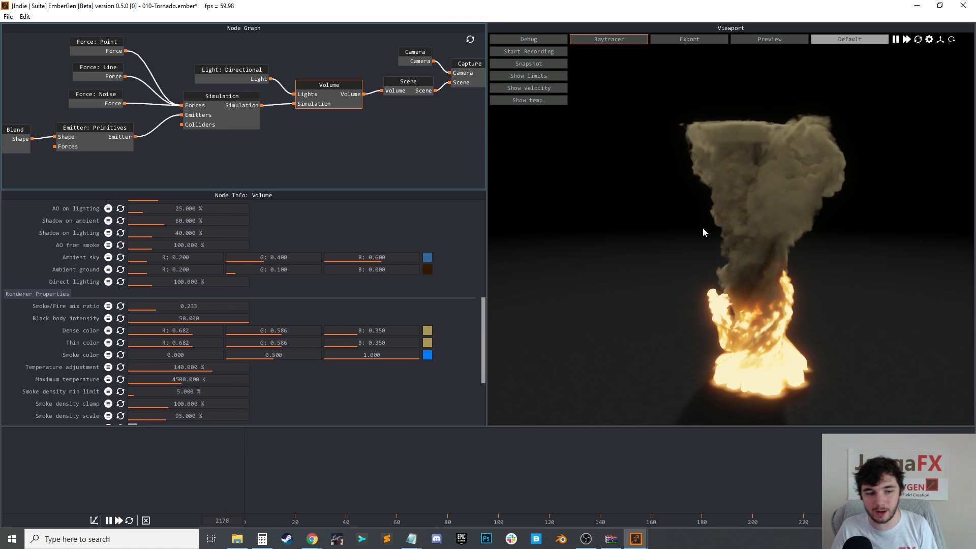
Pause the simulation and set the Volume node's Extinction shadowing to 86.667 %
scroll(305, 287, up, 5)
scroll(283, 293, up, 3)
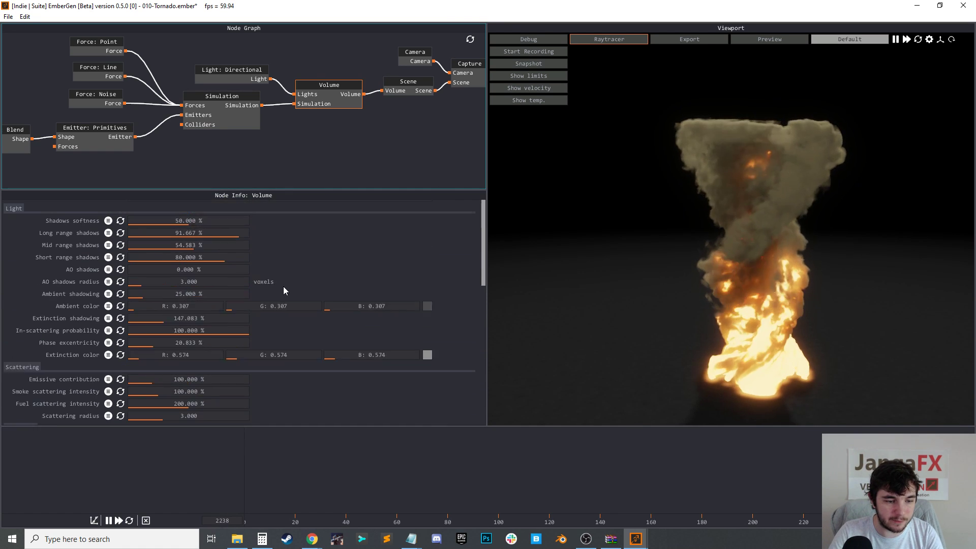
key(space)
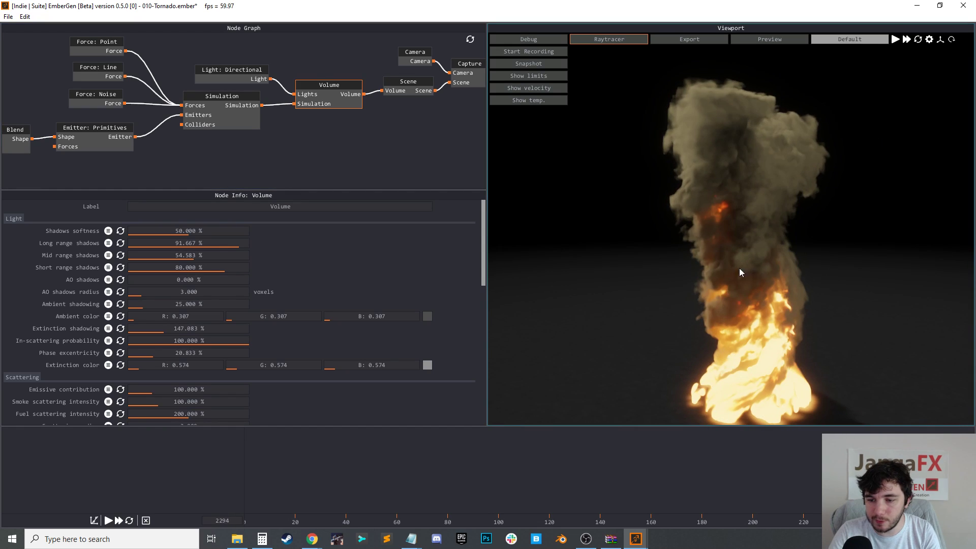
scroll(763, 267, up, 5)
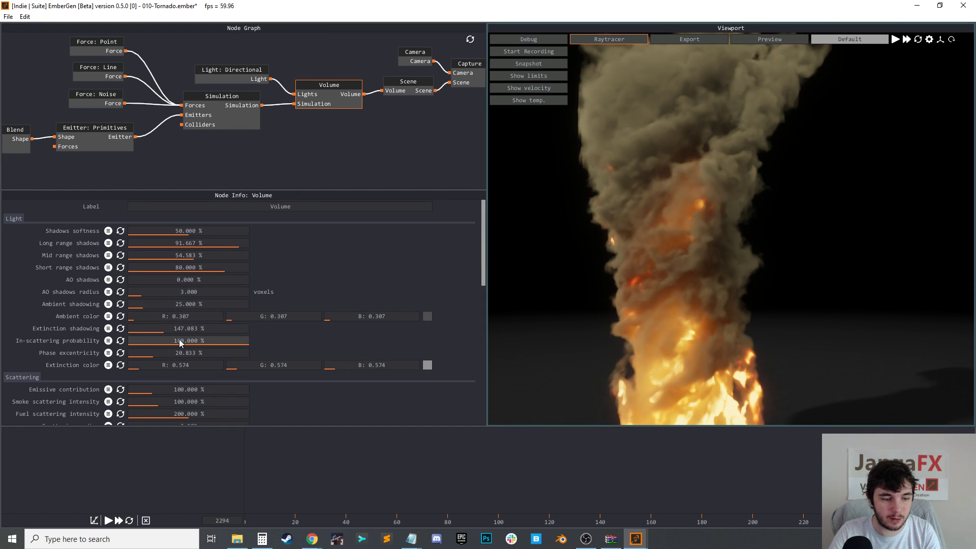
drag(211, 332, 235, 336)
mouse_move(164, 333)
mouse_down()
mouse_move(152, 333)
mouse_move(276, 336)
mouse_move(150, 336)
mouse_up()
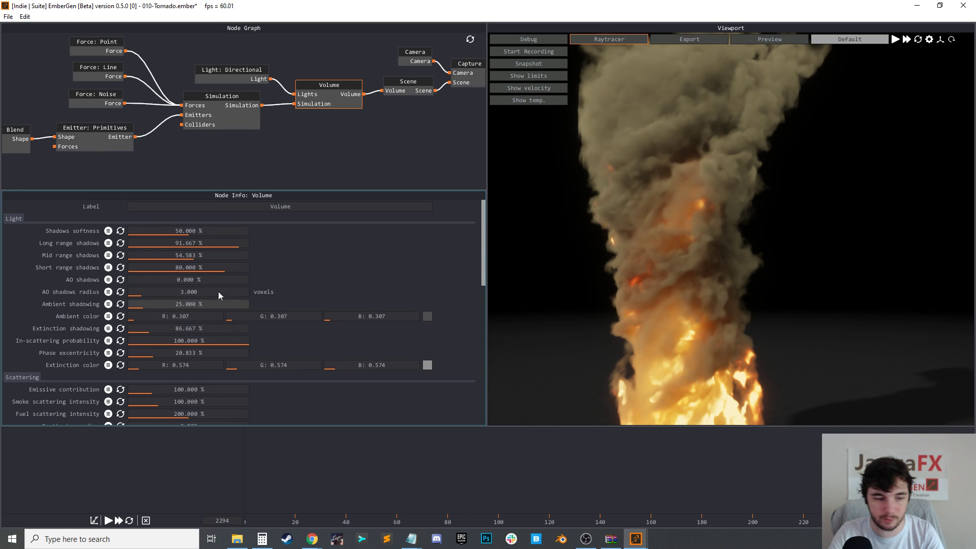
Set the Volume's Short range and Mid range shadows to 0 % and Long range shadows to 21.250 %
double_click(228, 267)
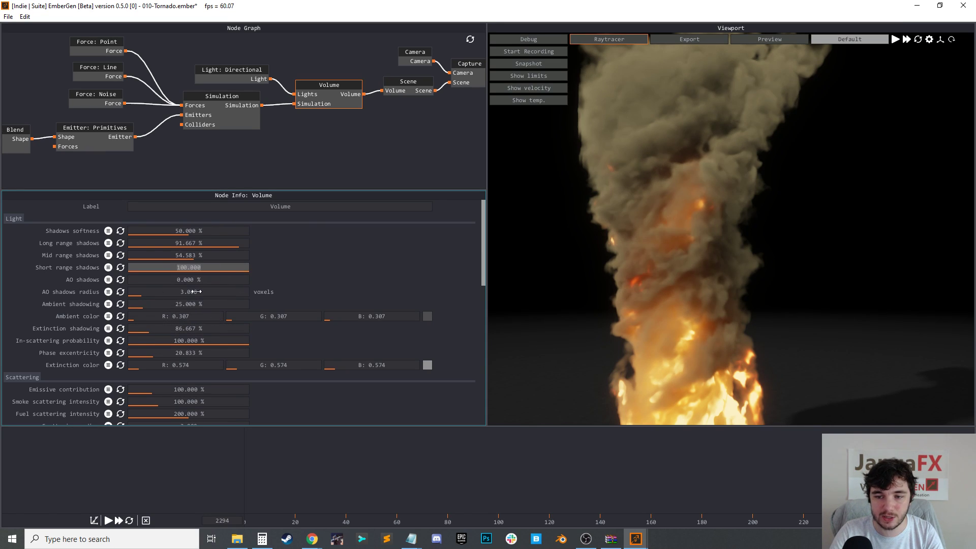
drag(189, 254, 128, 255)
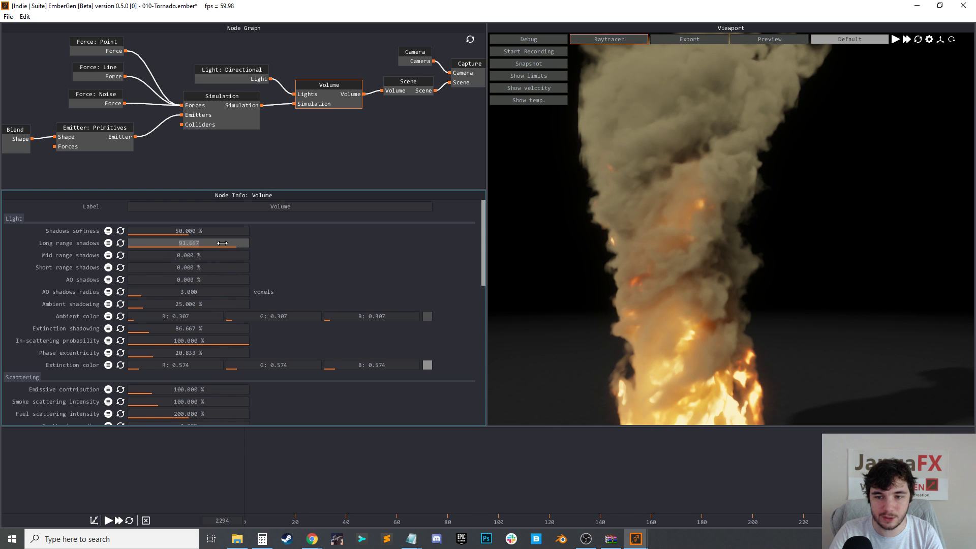
drag(225, 243, 89, 248)
Set the Volume's Extinction shadowing to 500 %, Long range shadows to 69.167 % and Ambient shadowing to 56.667 %
drag(172, 330, 334, 334)
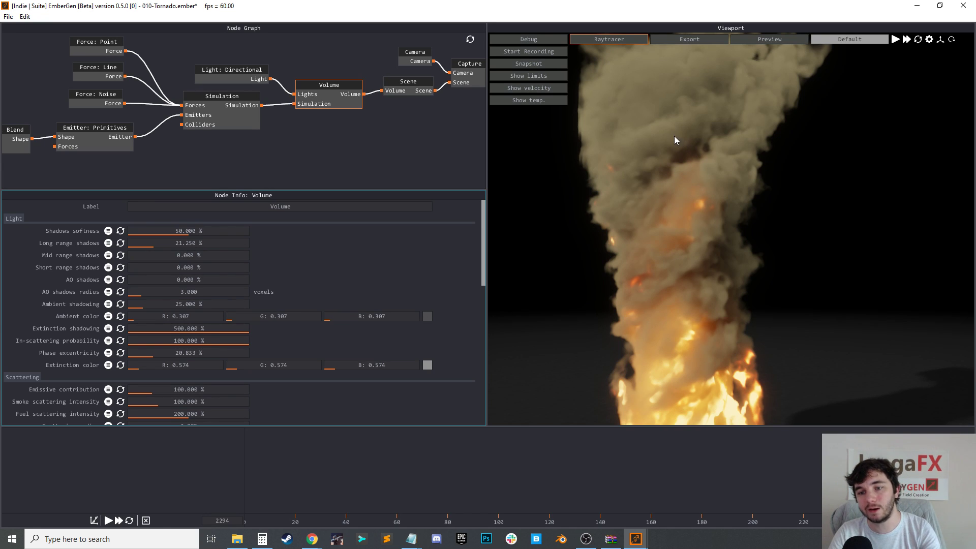
drag(144, 246, 219, 254)
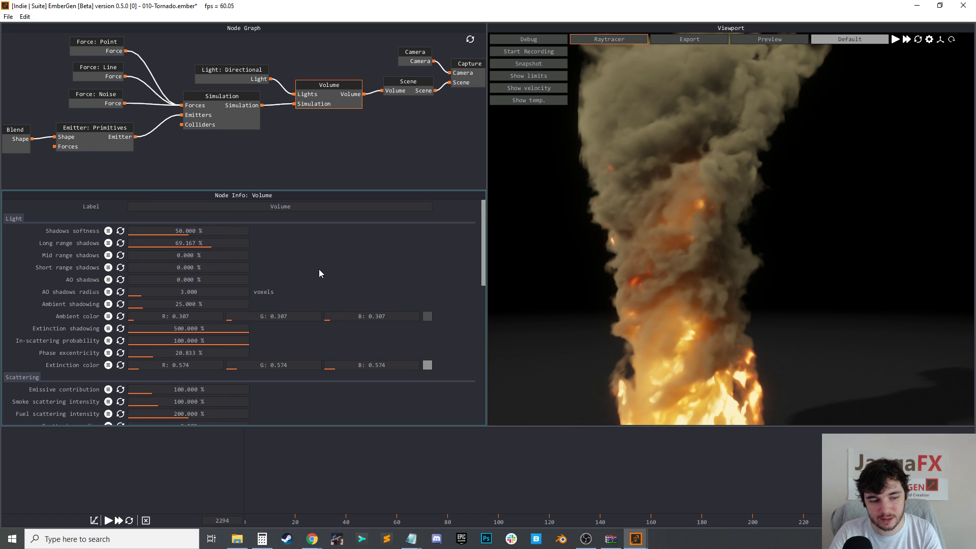
mouse_move(185, 305)
mouse_down()
mouse_move(220, 304)
mouse_move(160, 303)
mouse_move(303, 307)
mouse_move(150, 302)
mouse_move(193, 304)
mouse_up()
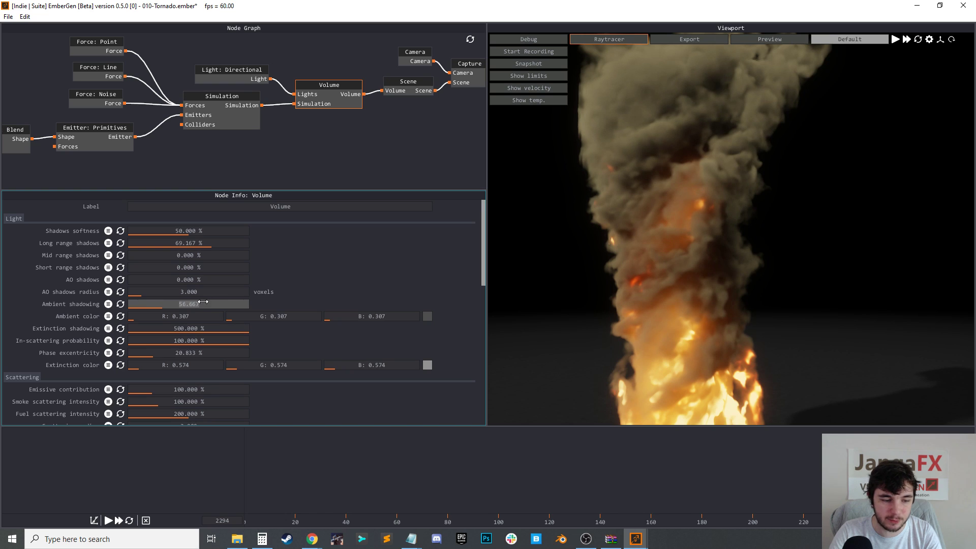
Inspect the shaded tornado while paused and resume the simulation
scroll(404, 253, down, 2)
scroll(752, 202, down, 3)
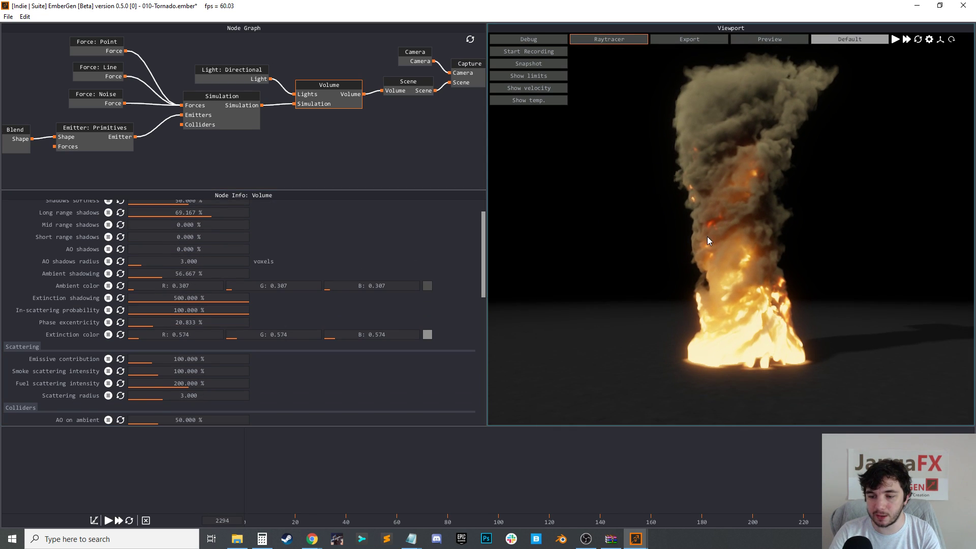
drag(707, 237, 706, 257)
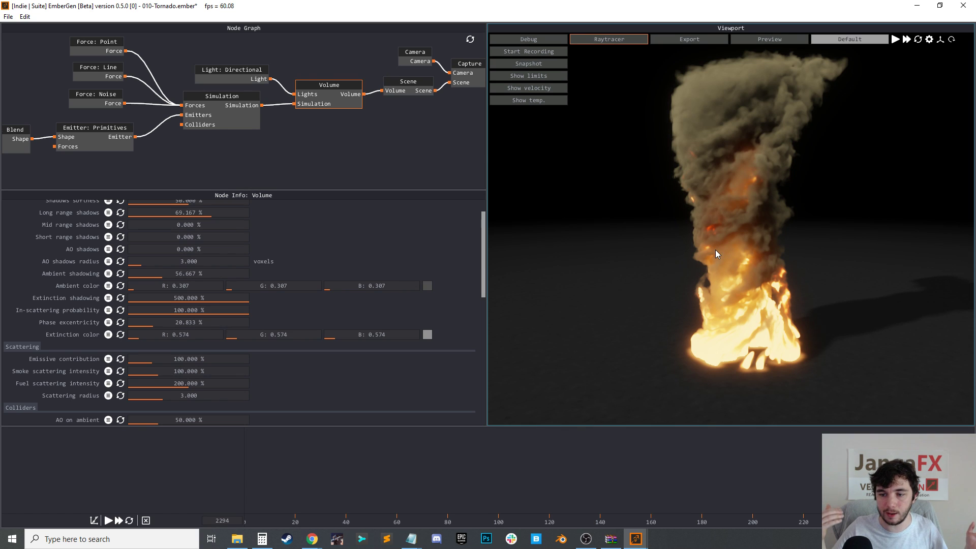
key(space)
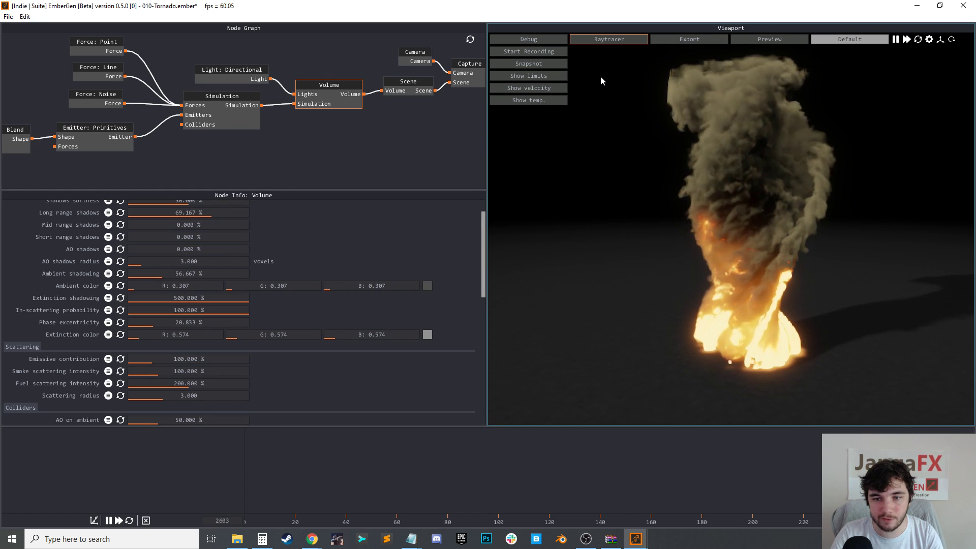
In the Simulation node's Decay settings, try a lower Smoke dissipation rate, and set Cooling first to 4.896 and finally to 0.354 seconds
middle_drag(431, 156, 391, 155)
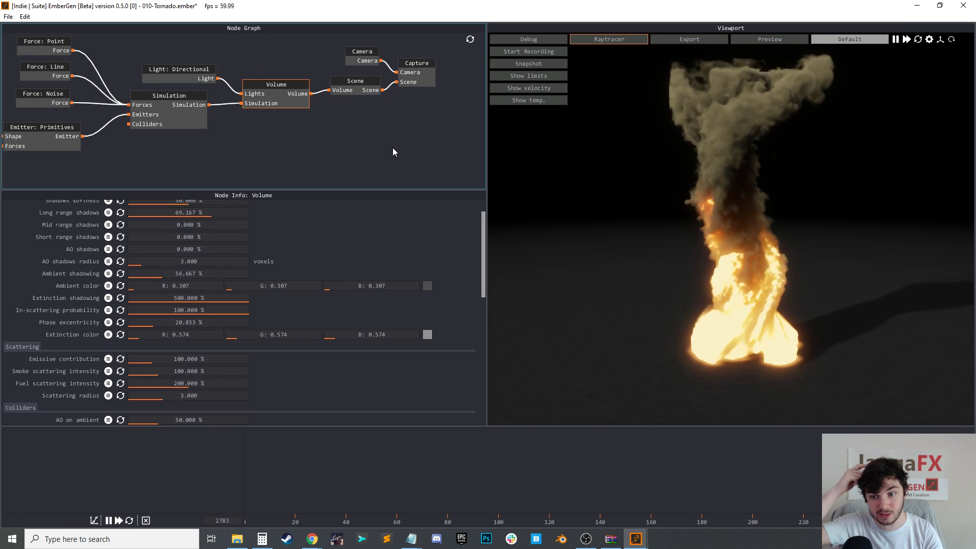
middle_drag(303, 131, 351, 117)
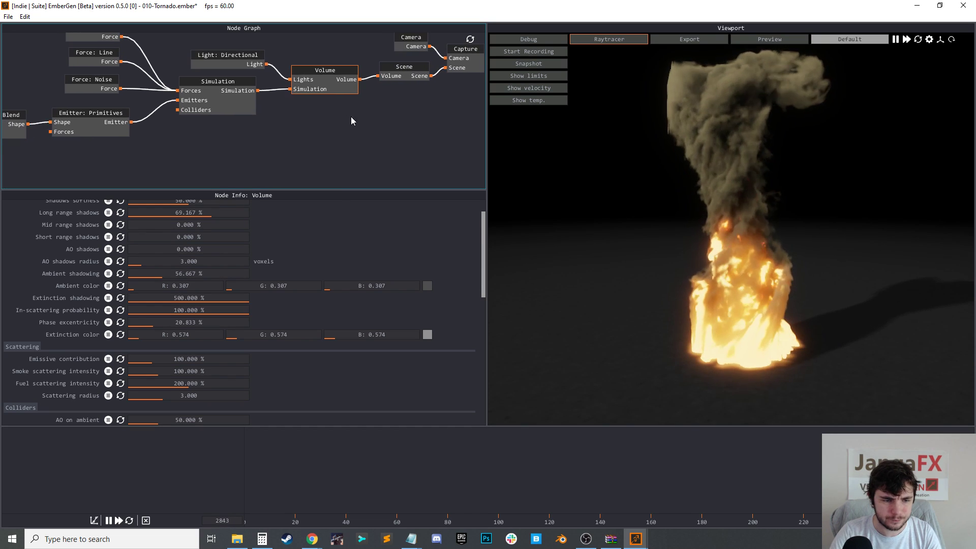
scroll(231, 338, down, 3)
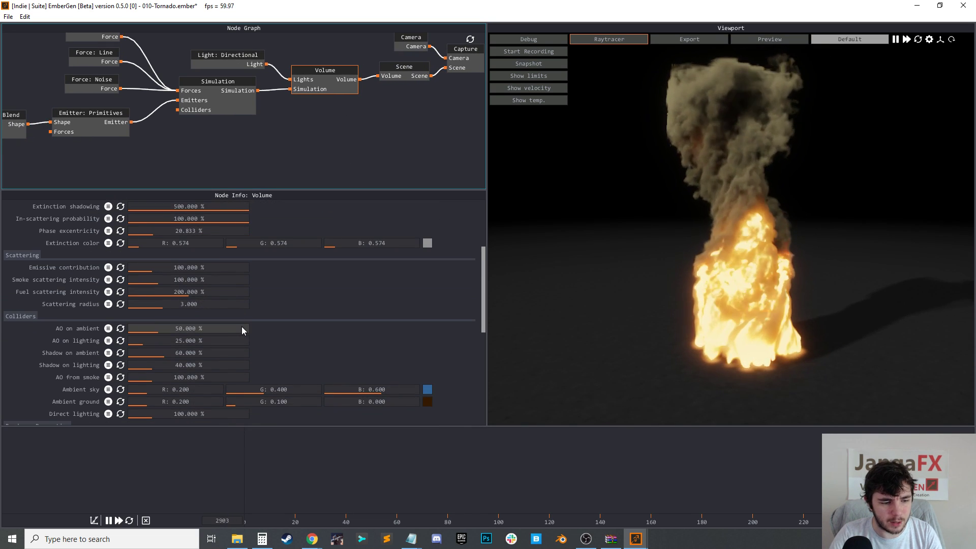
scroll(242, 322, down, 2)
click(234, 102)
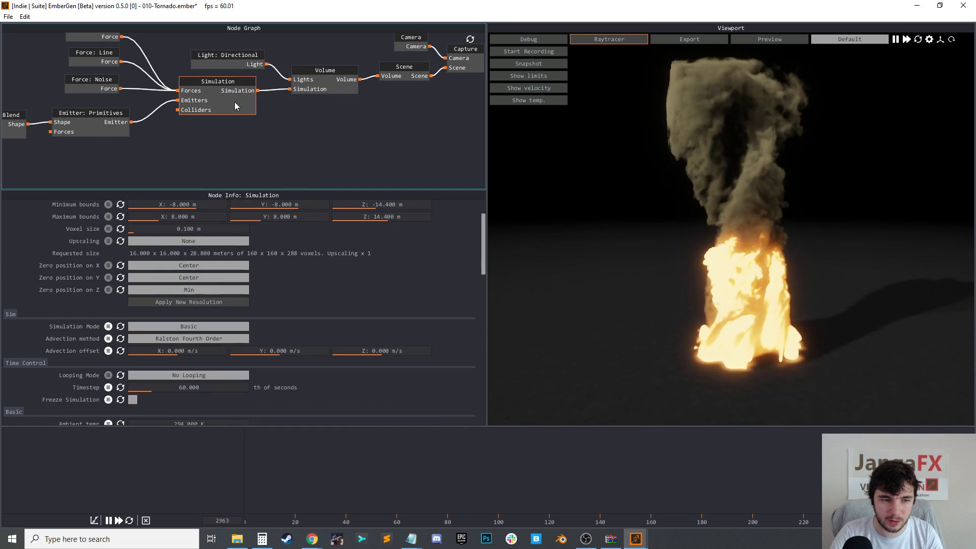
scroll(302, 281, down, 5)
scroll(305, 311, down, 1)
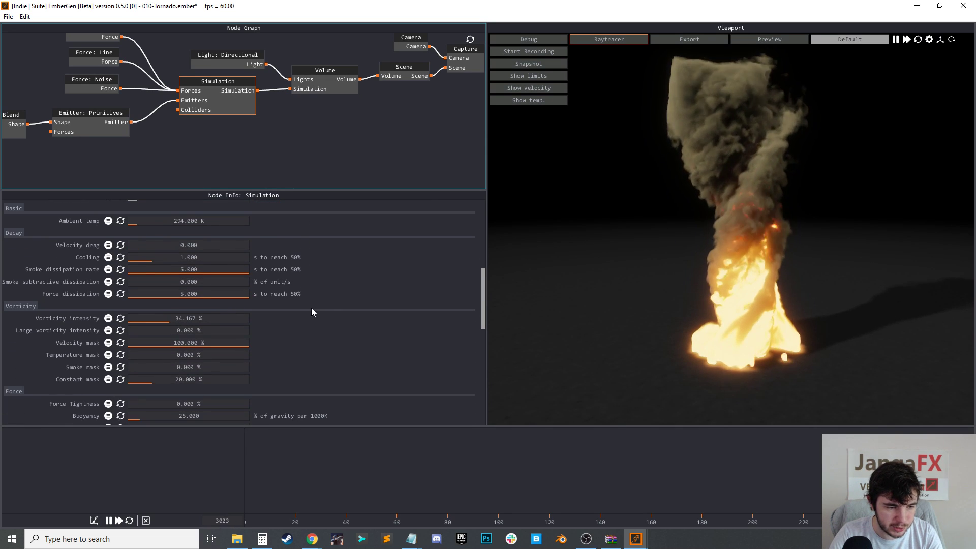
drag(244, 271, 176, 272)
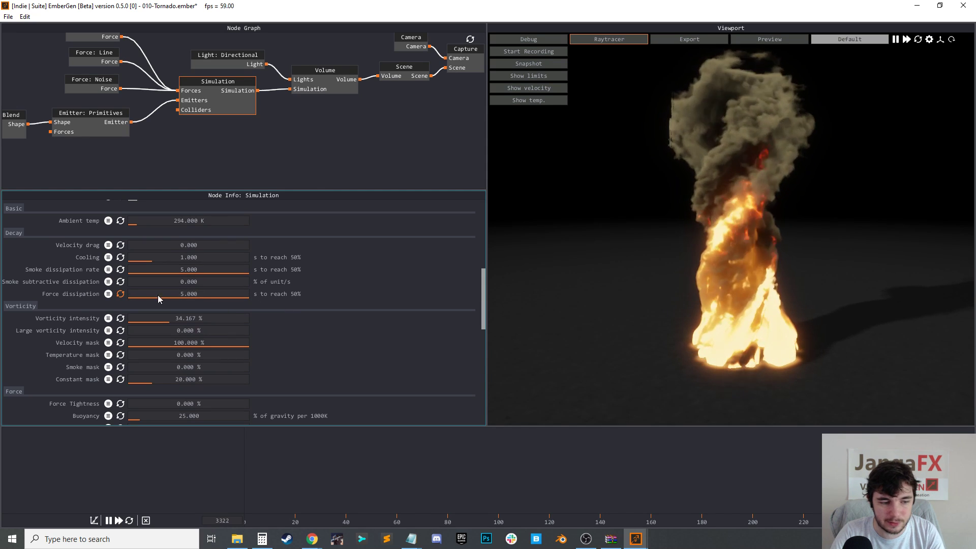
drag(185, 259, 212, 261)
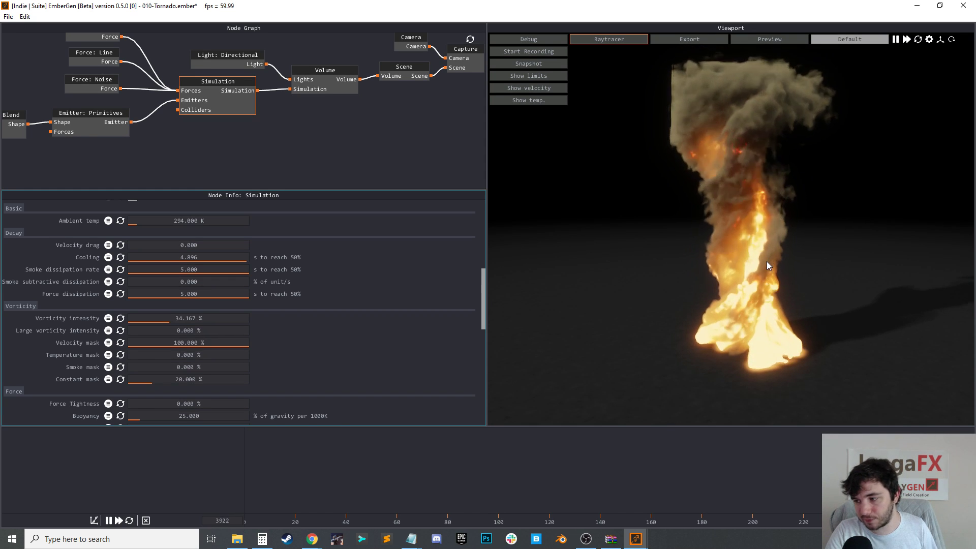
drag(202, 257, 131, 264)
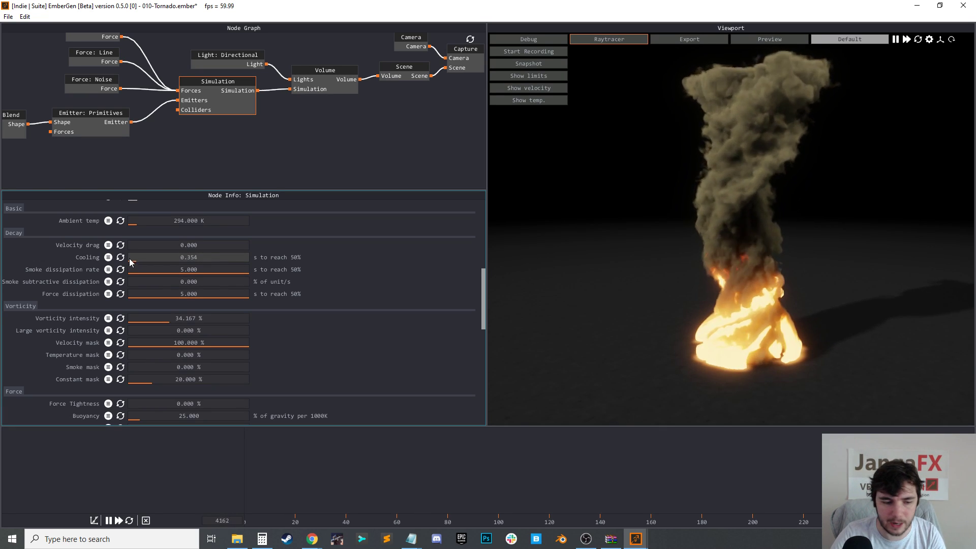
Set the Simulation node's Vorticity intensity to 0 % and inspect the smoke's shape
scroll(301, 323, down, 5)
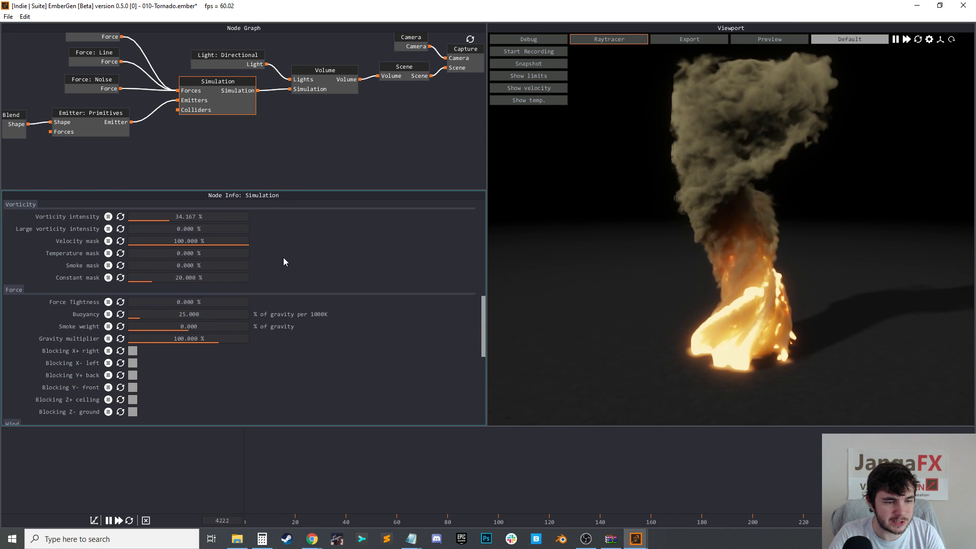
drag(197, 216, 148, 215)
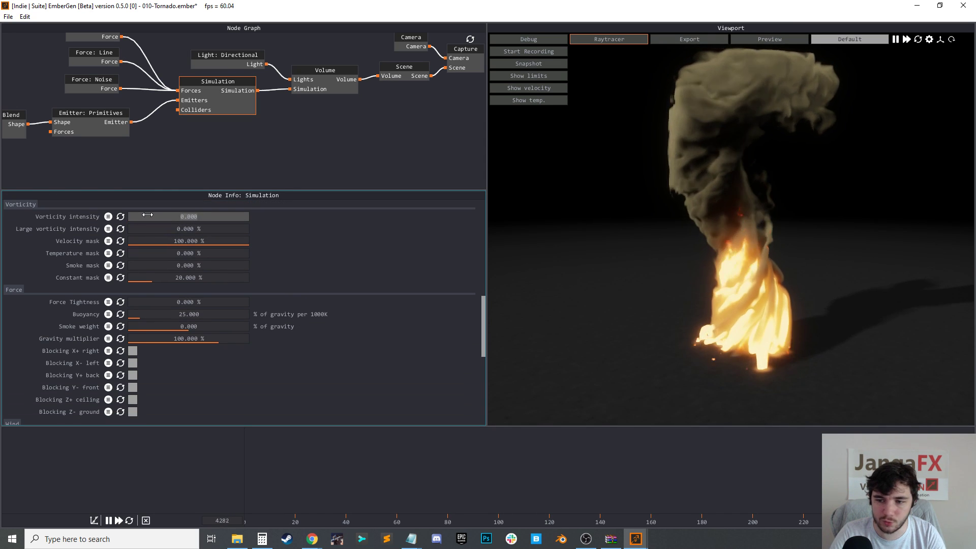
drag(850, 260, 733, 255)
drag(685, 200, 768, 273)
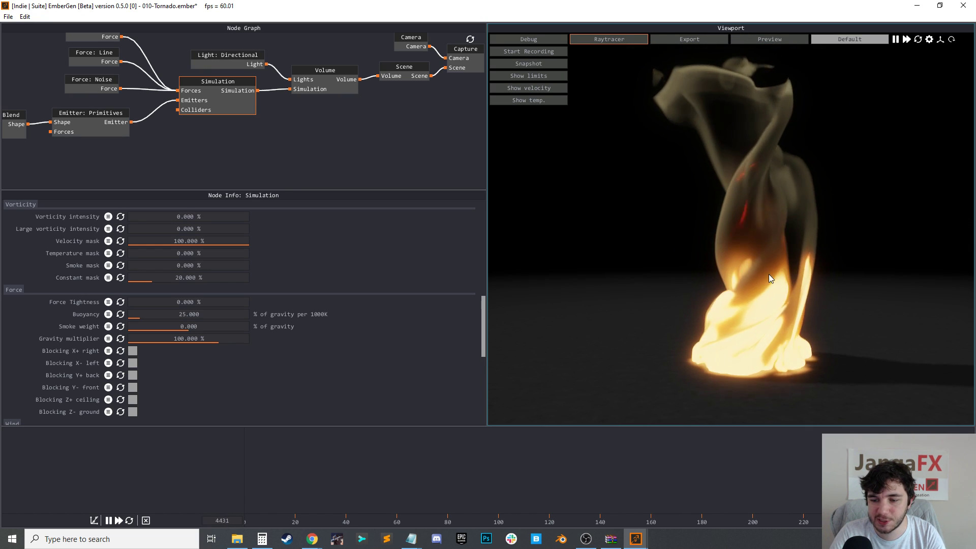
Set the Volume node's Smoke/Fire mix ratio to 0 so that only smoke is rendered
click(319, 69)
scroll(200, 313, down, 2)
drag(194, 307, 127, 293)
drag(786, 238, 724, 229)
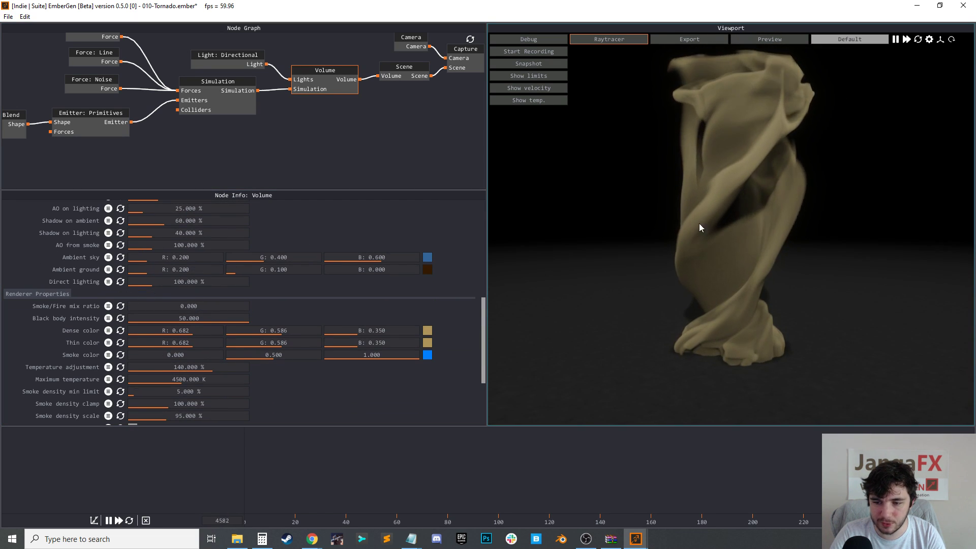
Set the Simulation node's Vorticity intensity to 10 % and inspect the tornado's smoke detail up close
click(226, 100)
scroll(168, 285, down, 6)
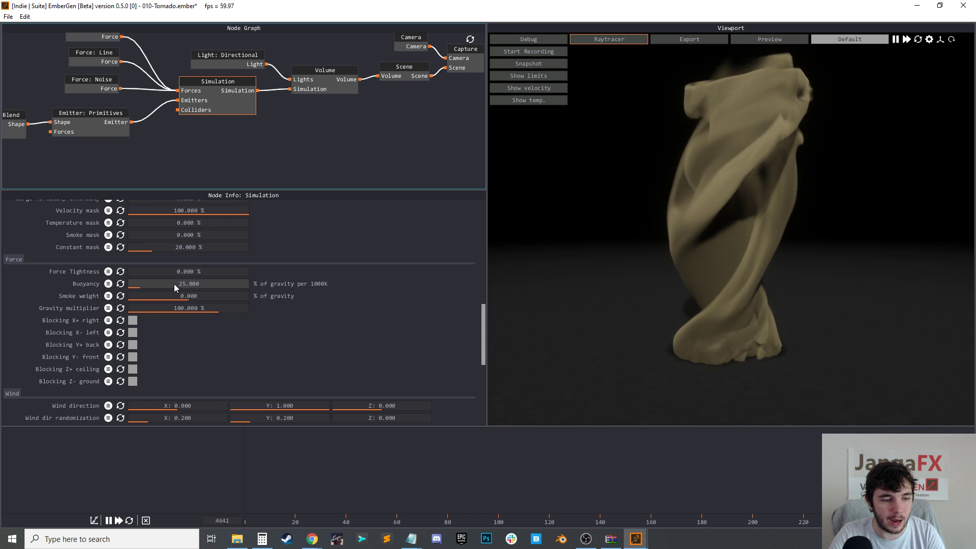
scroll(178, 349, down, 7)
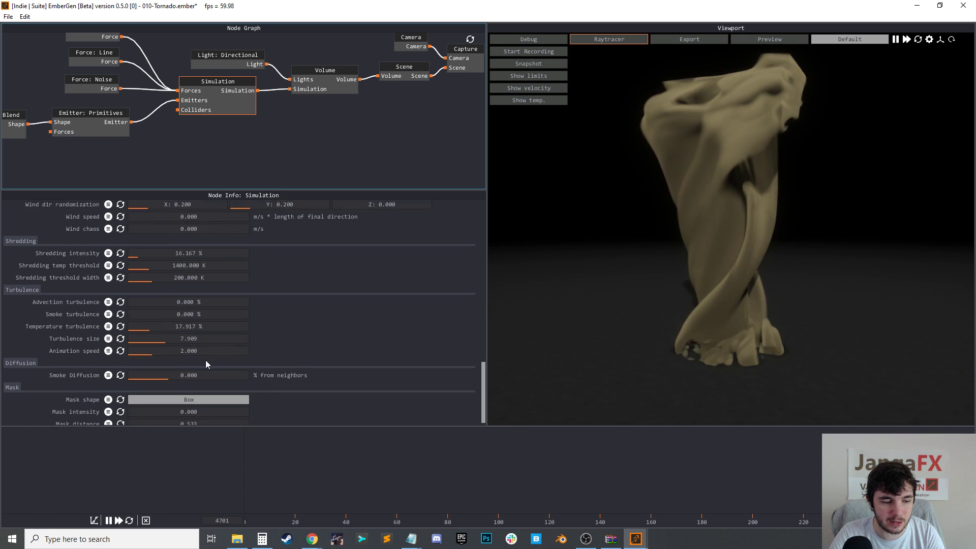
scroll(204, 359, up, 5)
scroll(201, 356, up, 8)
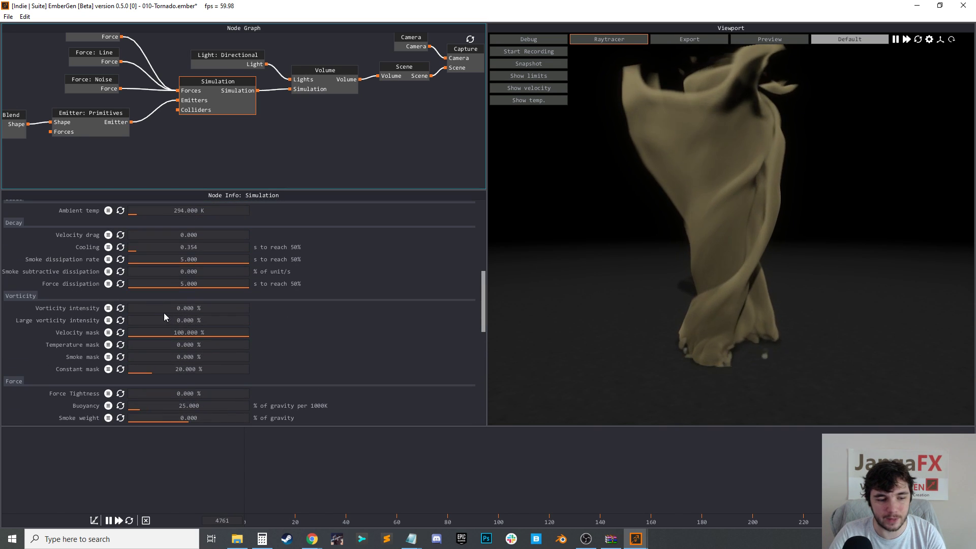
scroll(676, 304, up, 6)
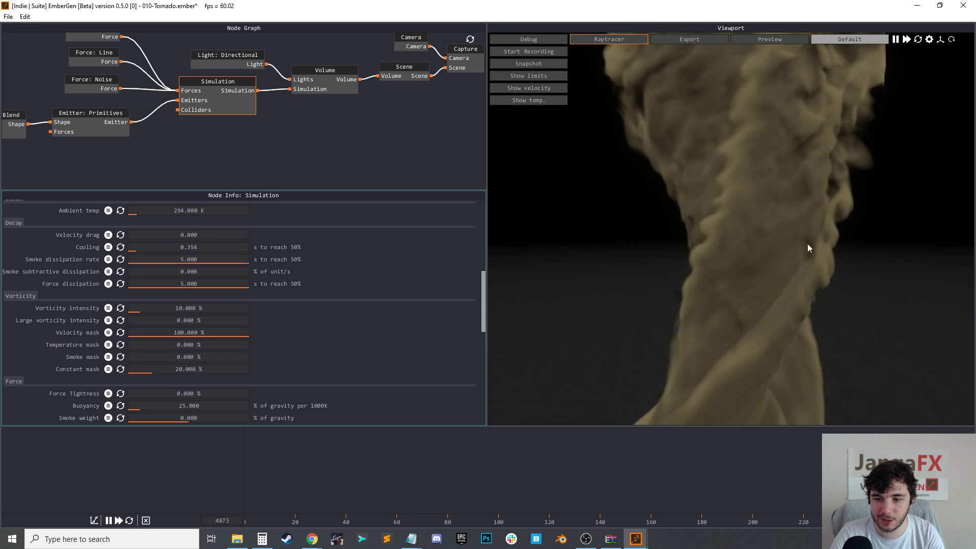
drag(724, 269, 703, 291)
scroll(703, 292, down, 2)
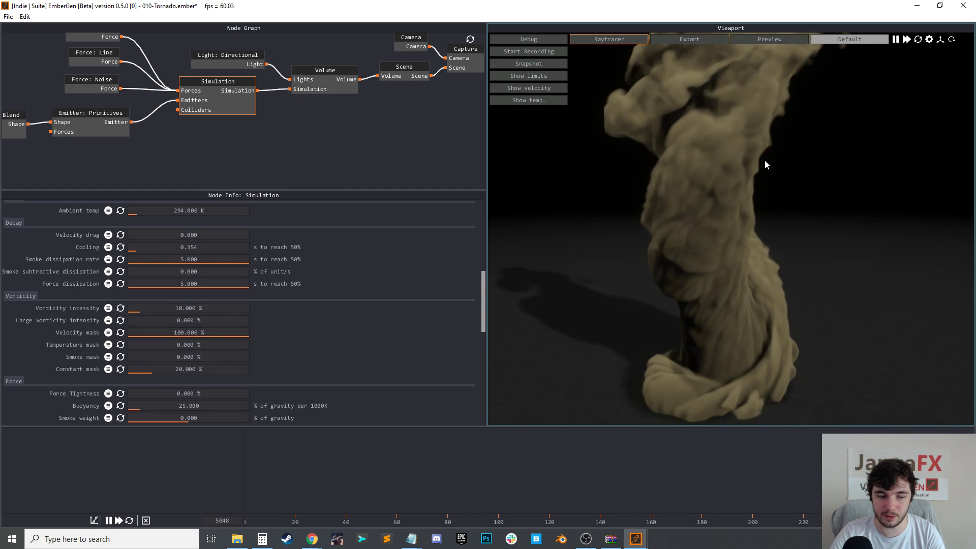
Set the Vorticity settings to Velocity mask 0 %, Temperature mask 100 % and Vorticity intensity 100 %, and inspect the smoke
drag(222, 329, 334, 349)
click(120, 334)
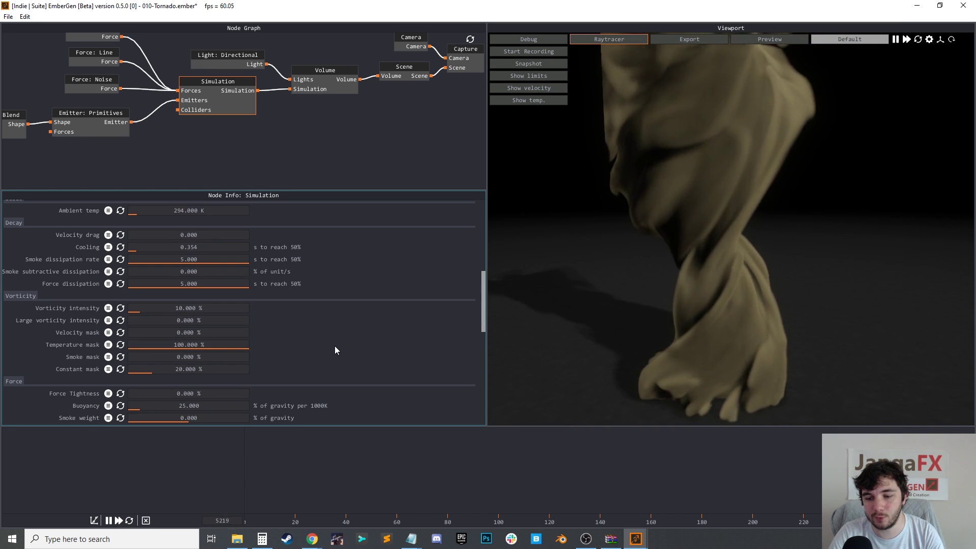
drag(163, 310, 278, 315)
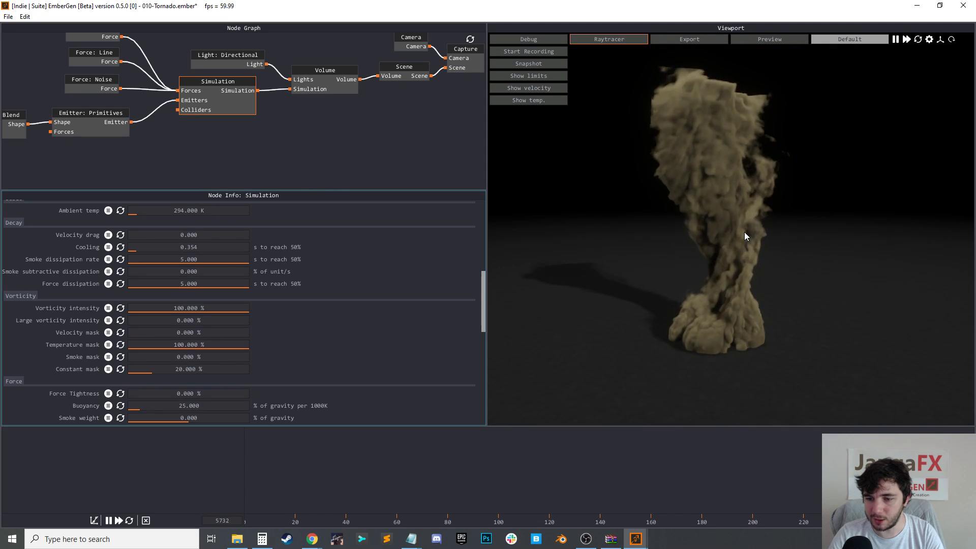
scroll(704, 191, up, 2)
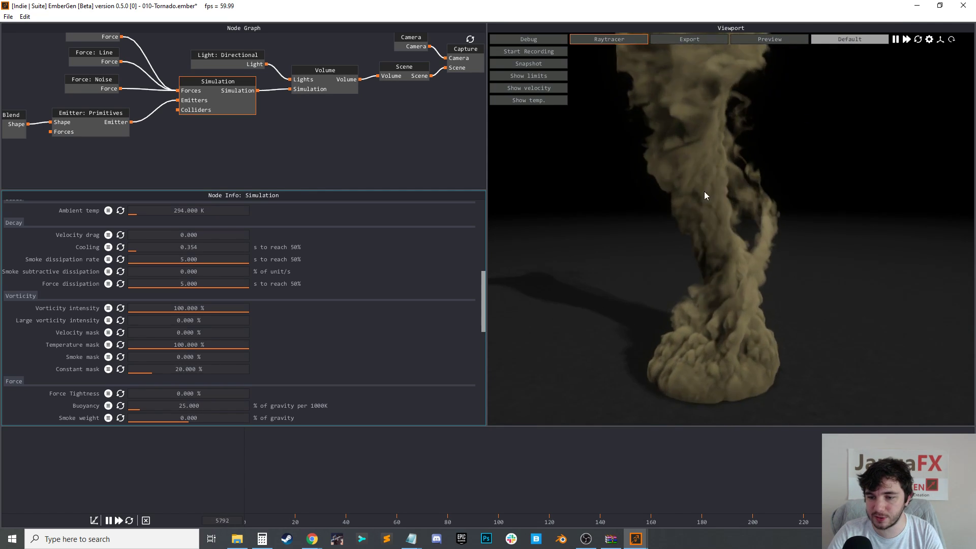
scroll(704, 191, up, 1)
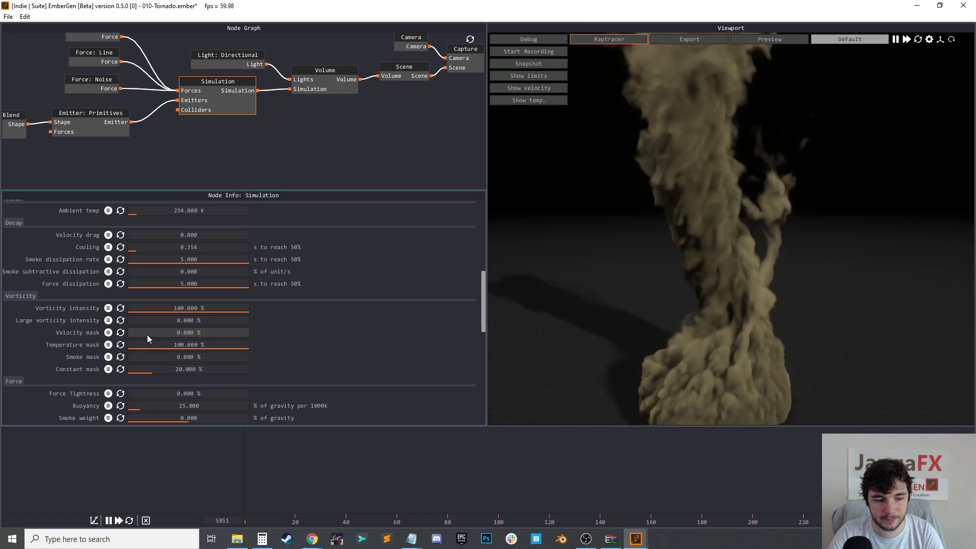
Try a Velocity mask of 25.417 %, set Velocity mask and Smoke mask to 100 %, and lower Vorticity intensity to 11.25 %
drag(148, 335, 198, 333)
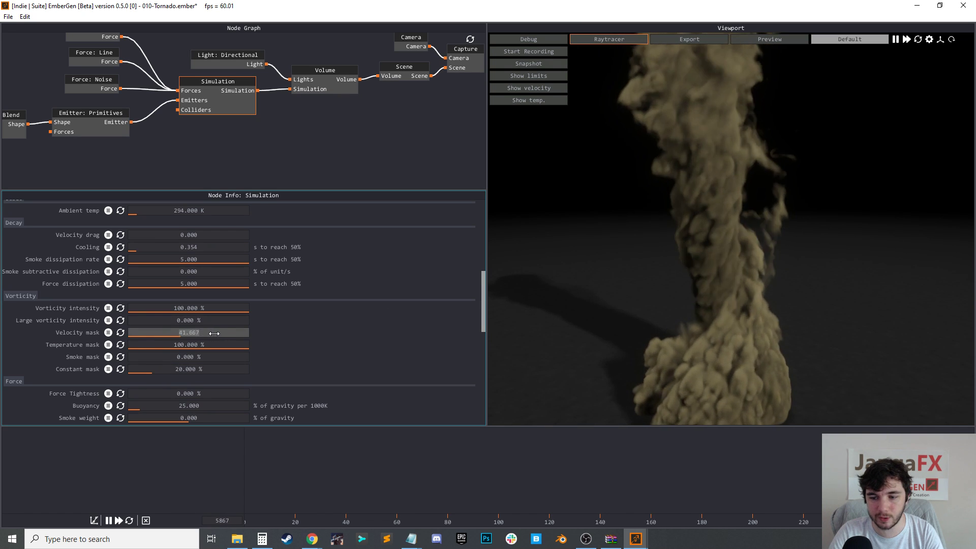
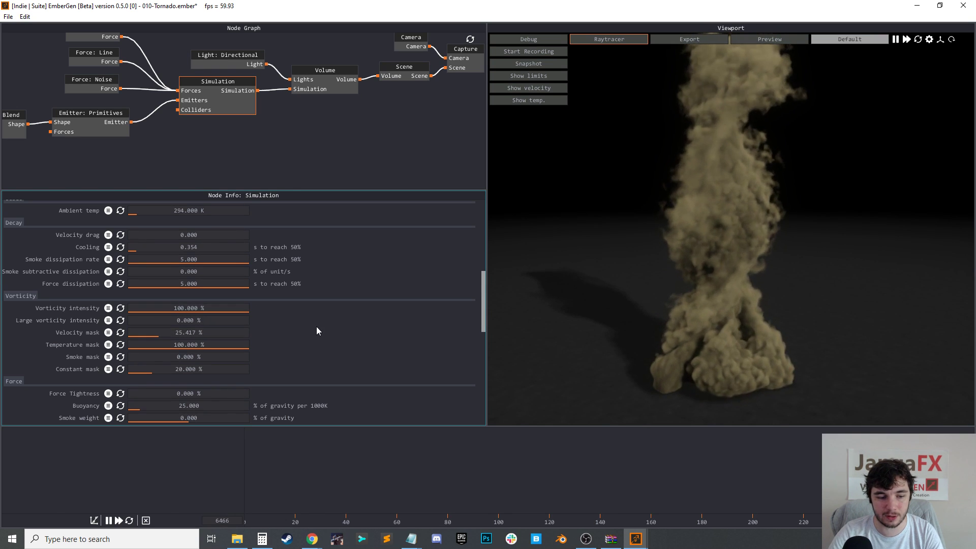
drag(172, 333, 418, 319)
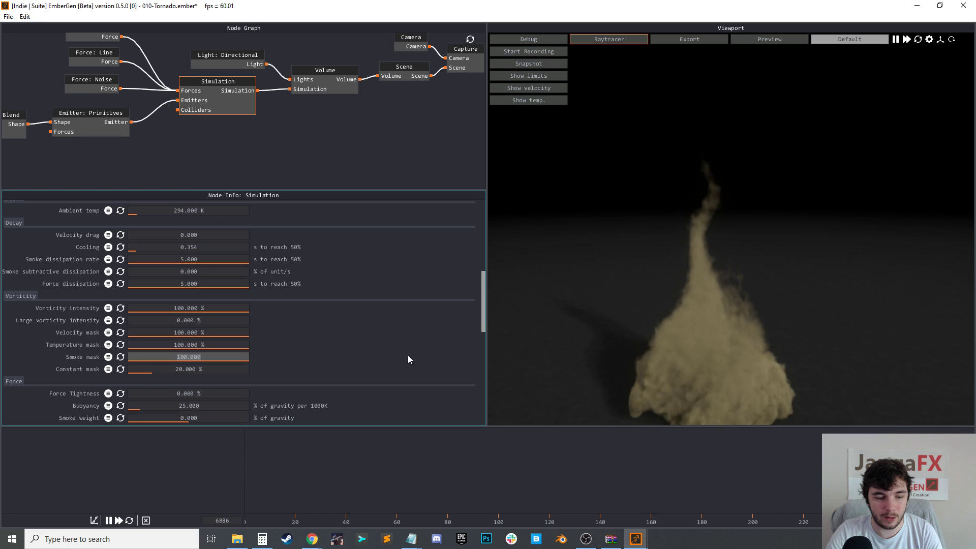
click(230, 307)
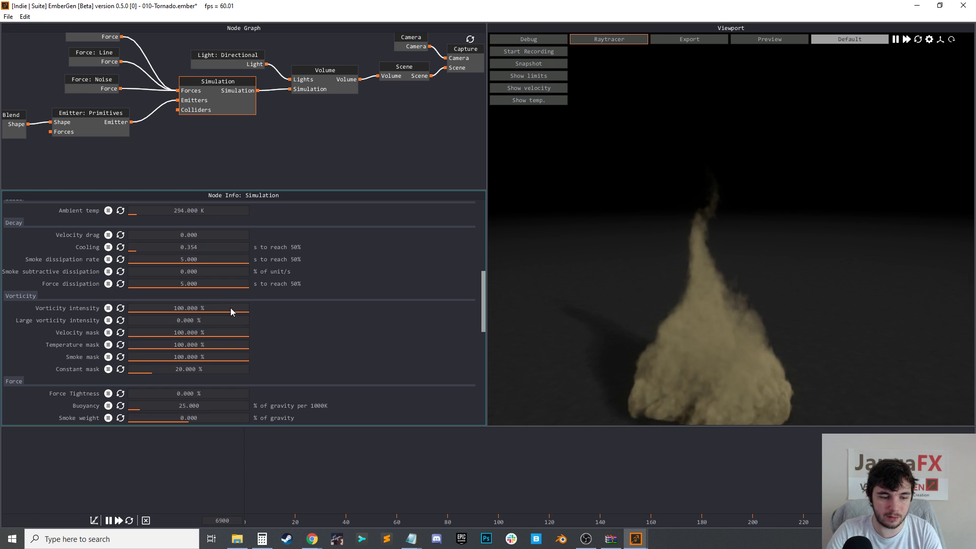
click(131, 310)
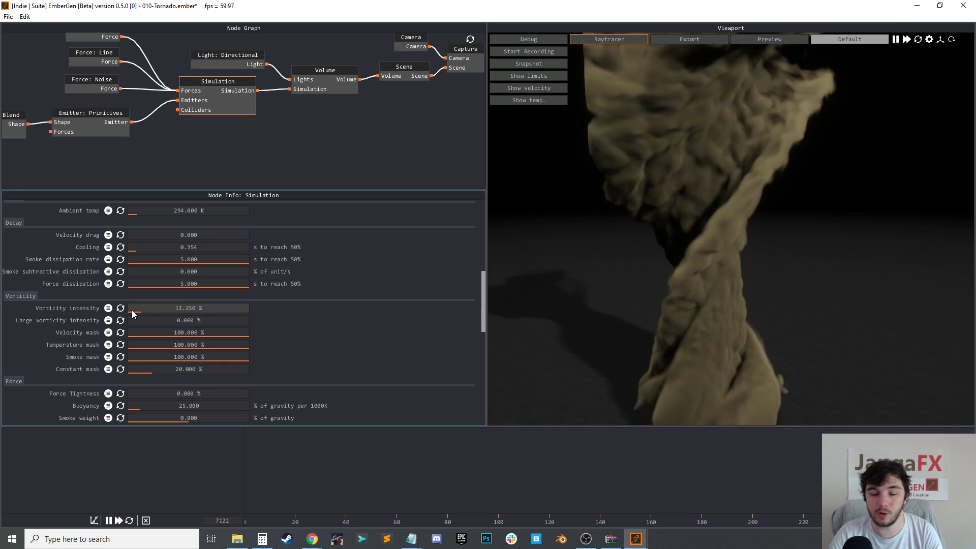
Change the Simulation node's Advection method to BFECC
scroll(183, 297, up, 4)
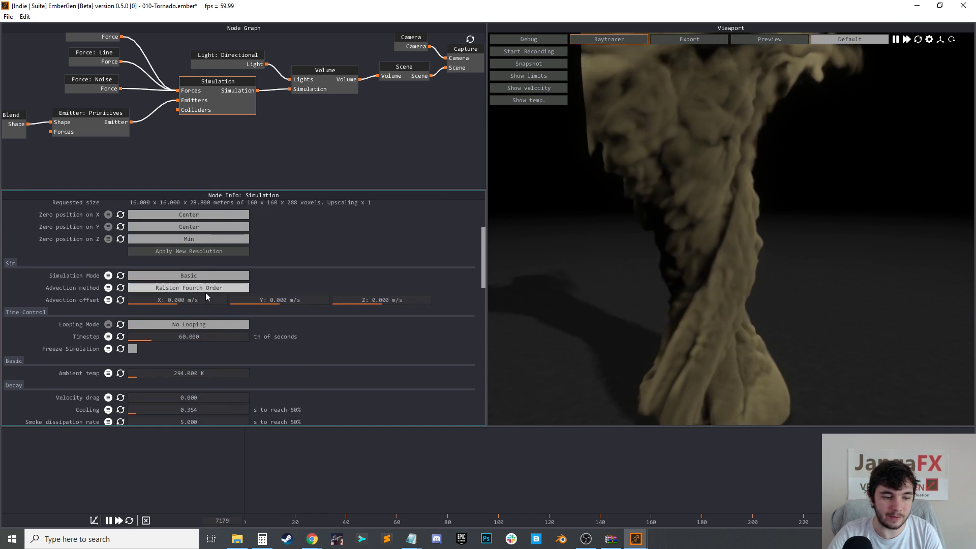
click(213, 288)
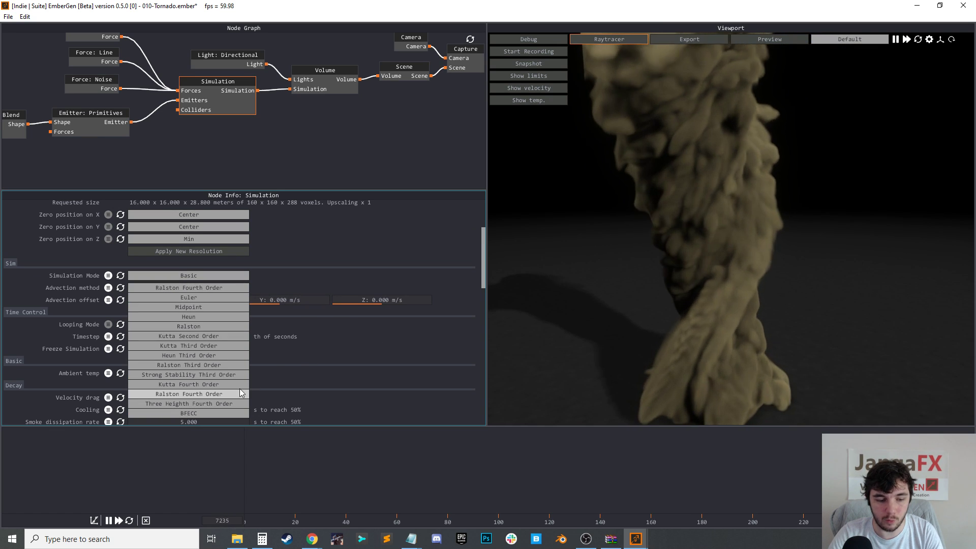
click(199, 413)
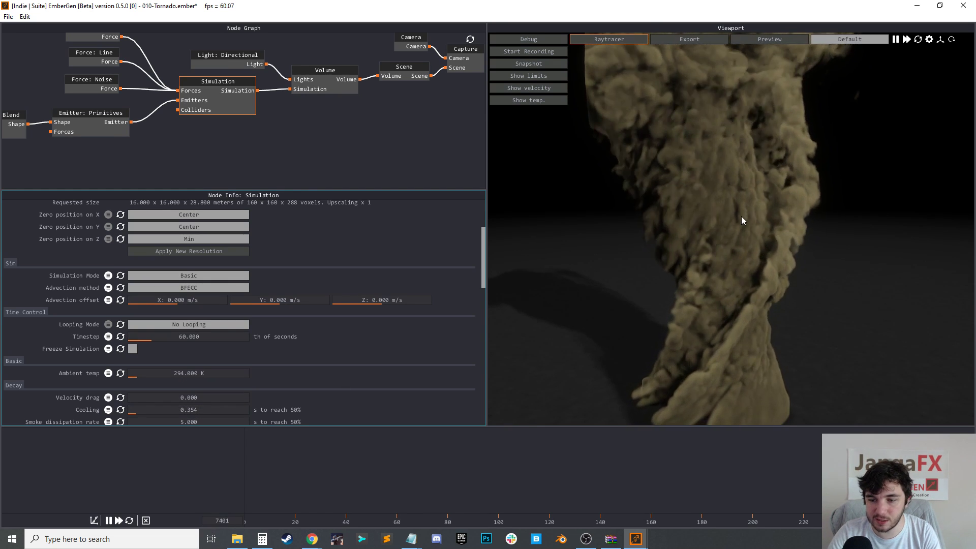
Pause and resume the simulation while inspecting the BFECC smoke detail from different angles
key(space)
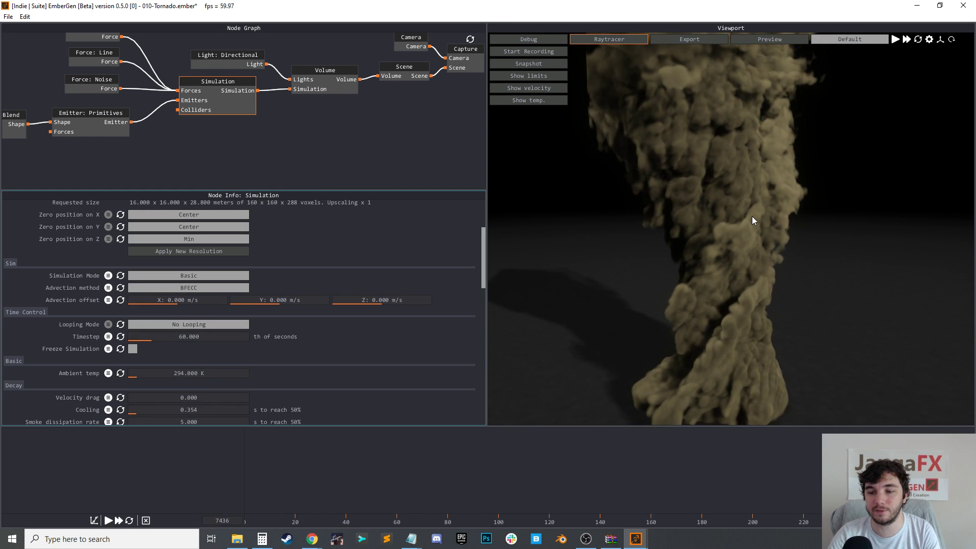
key(space)
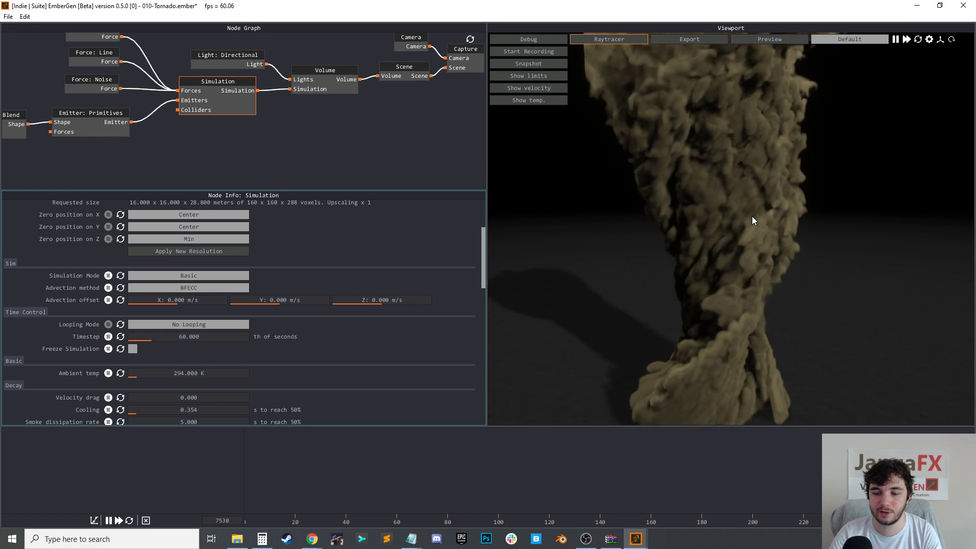
key(space)
drag(751, 215, 789, 259)
key(space)
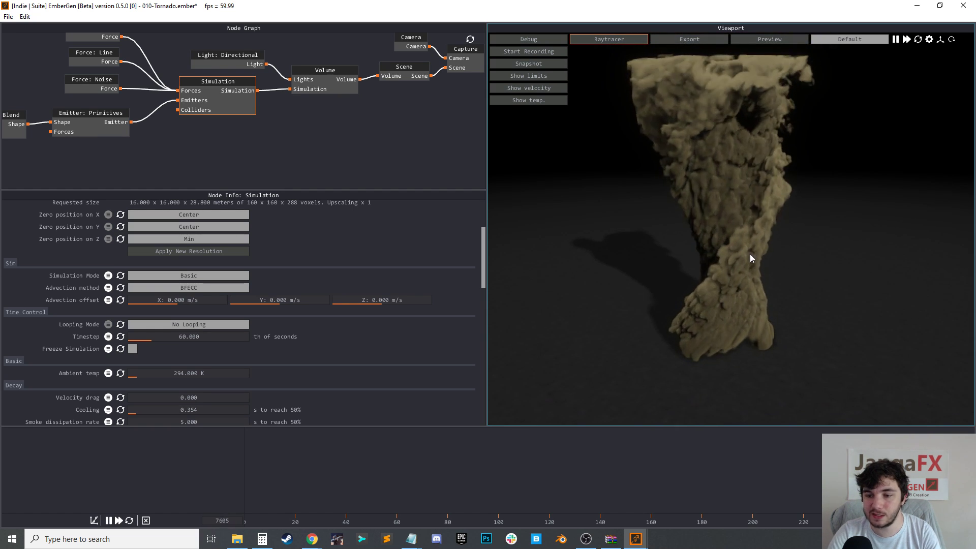
drag(779, 239, 752, 273)
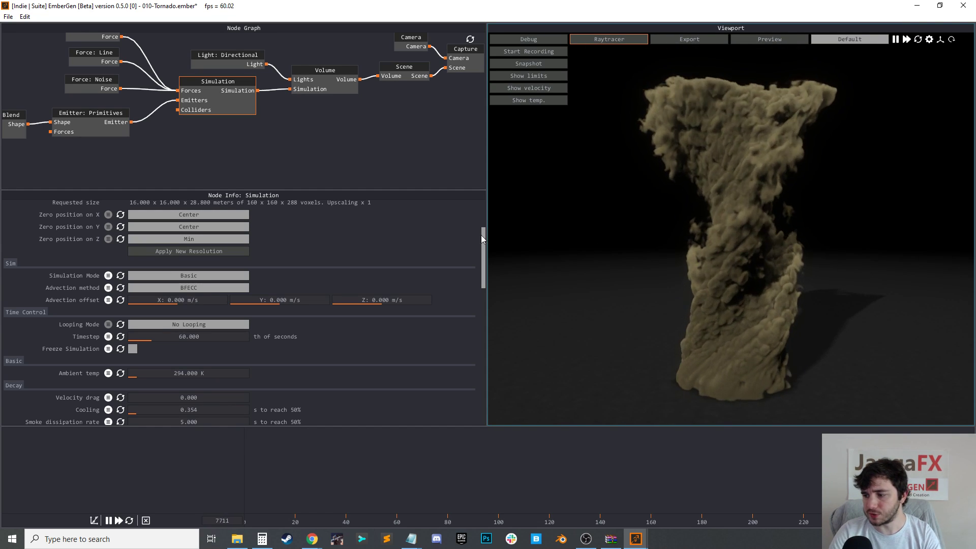
Open the preset 033_fire_torus_1a.ember from the presets folder without saving the tornado project
click(8, 16)
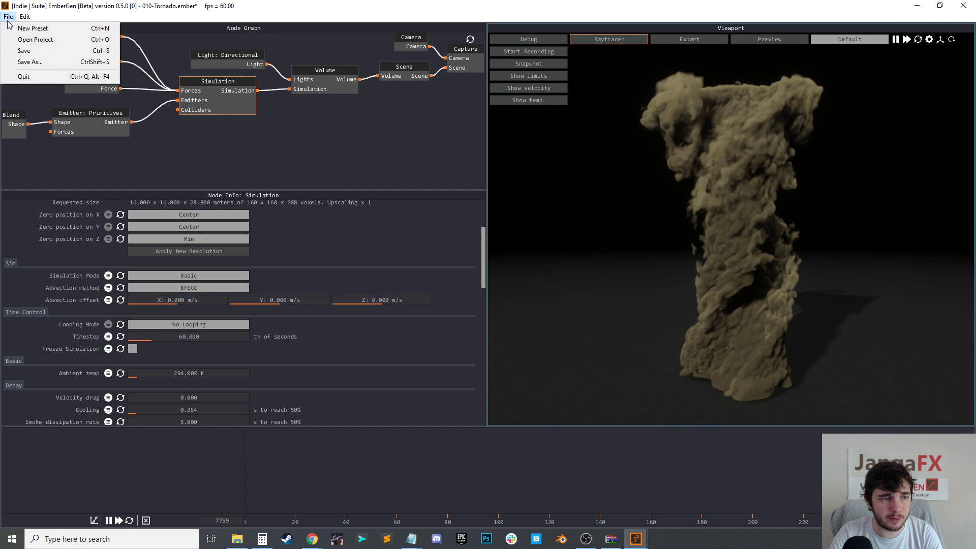
click(34, 41)
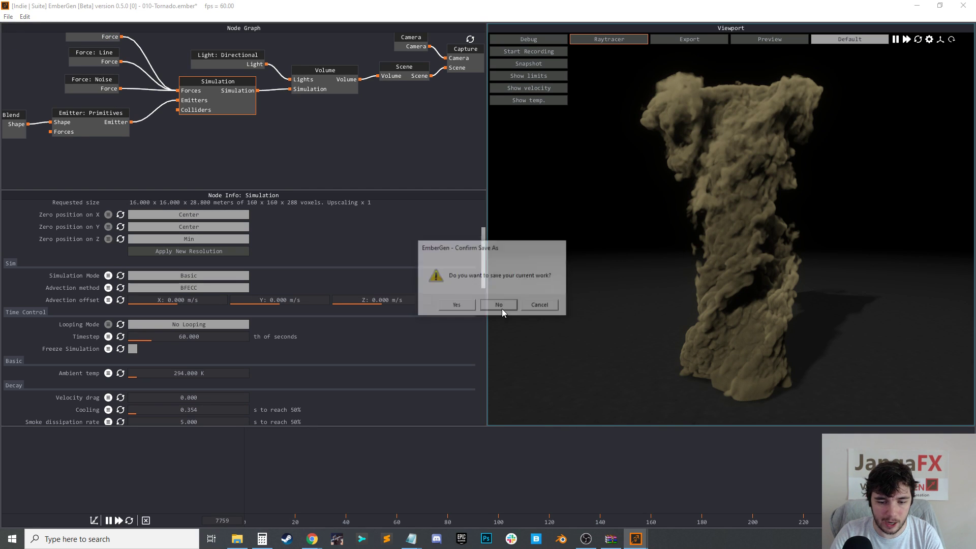
click(499, 305)
scroll(291, 245, up, 10)
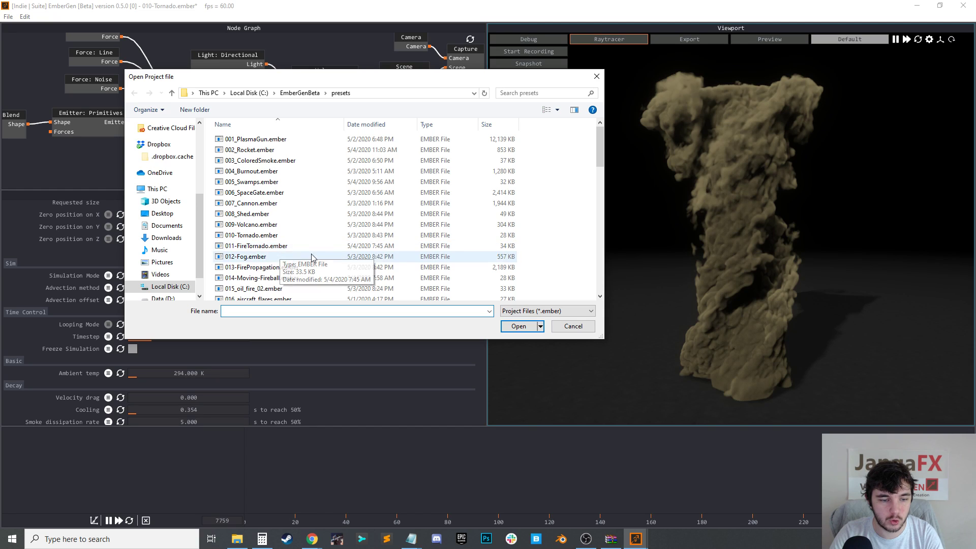
scroll(319, 252, down, 2)
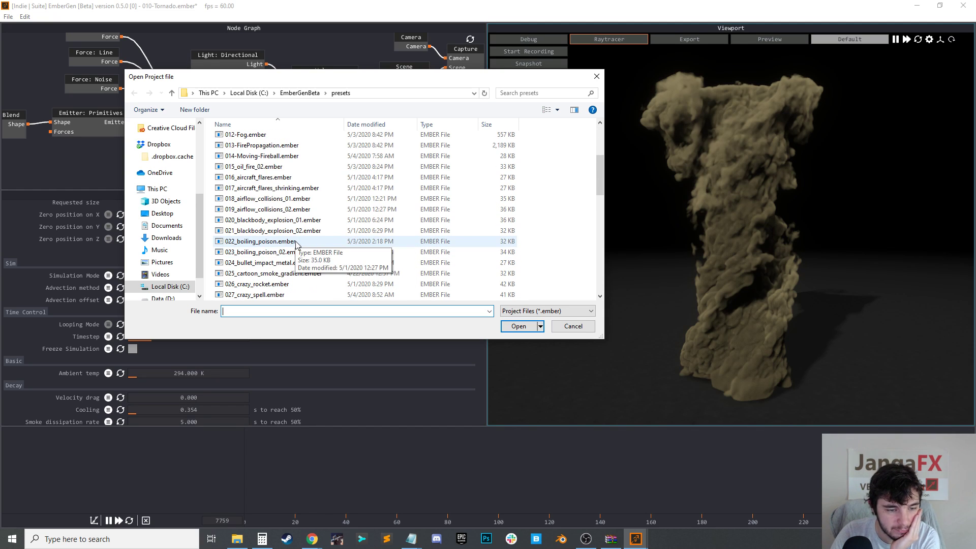
scroll(297, 254, down, 3)
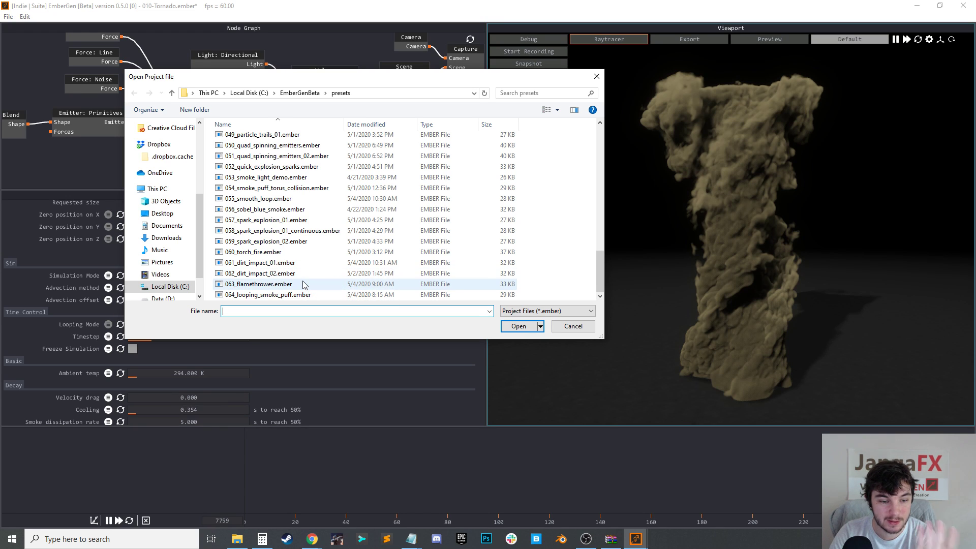
scroll(299, 269, up, 4)
scroll(297, 218, up, 3)
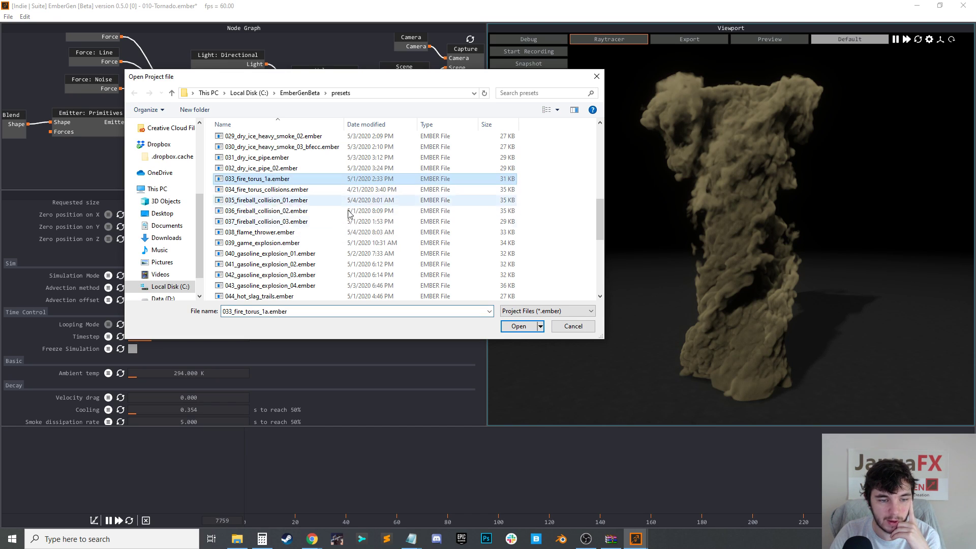
click(513, 327)
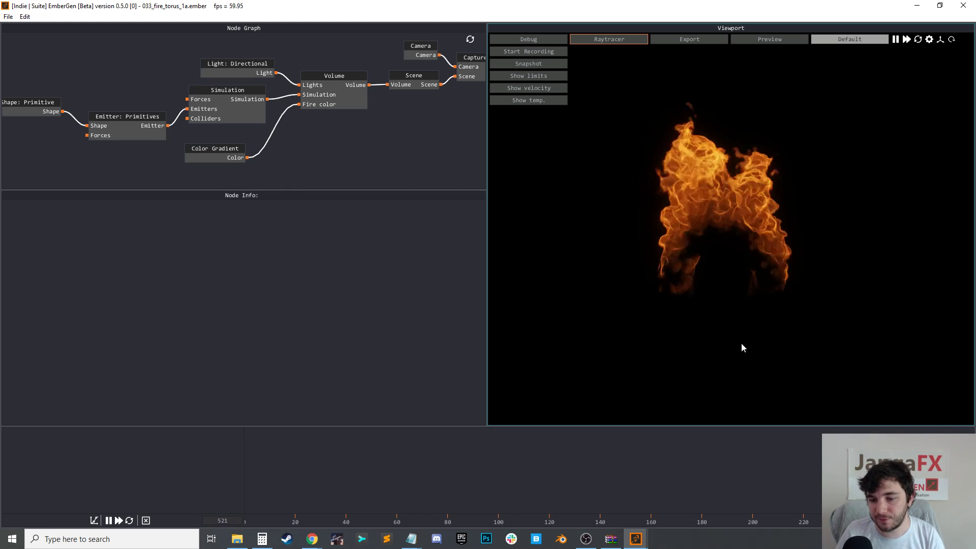
Review the primitive types available for the Shape: Primitive node and keep Torus as the type
click(20, 111)
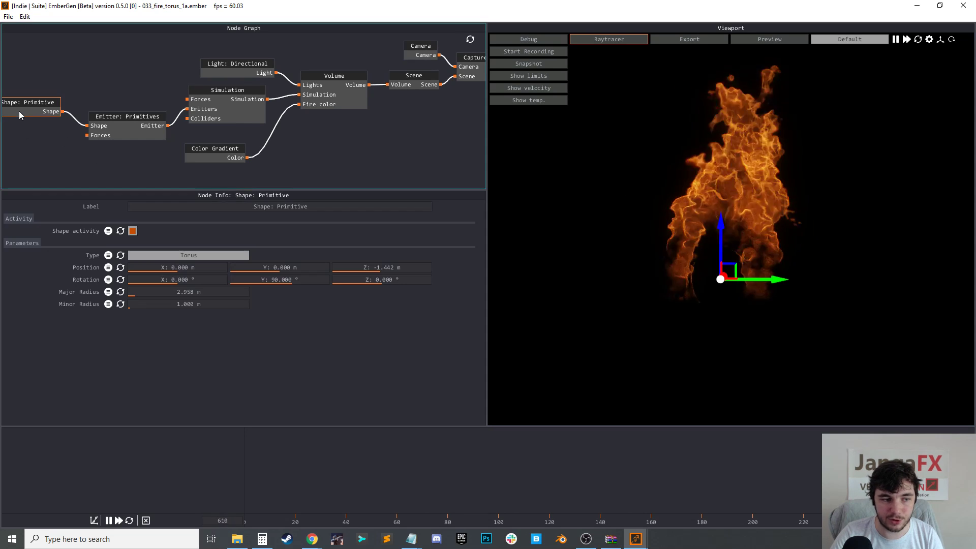
click(196, 257)
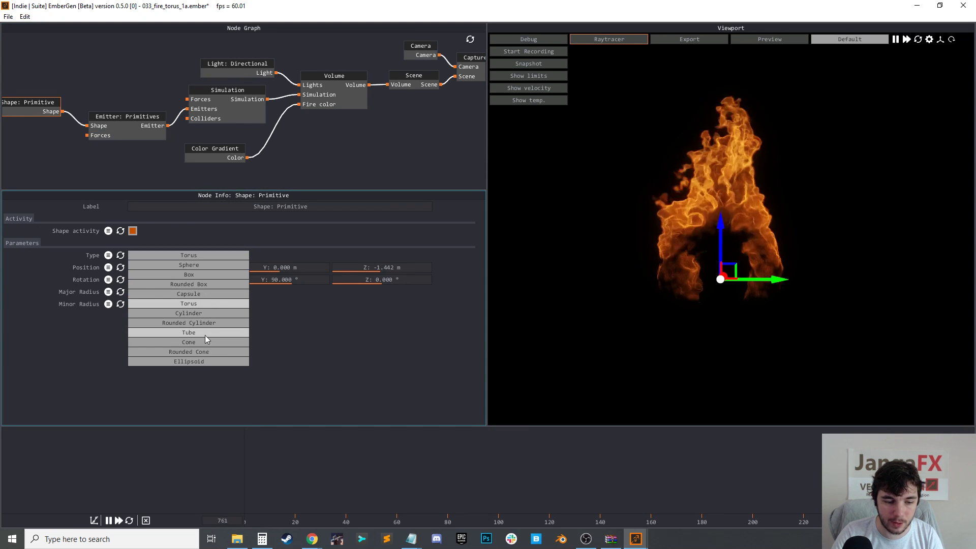
click(233, 305)
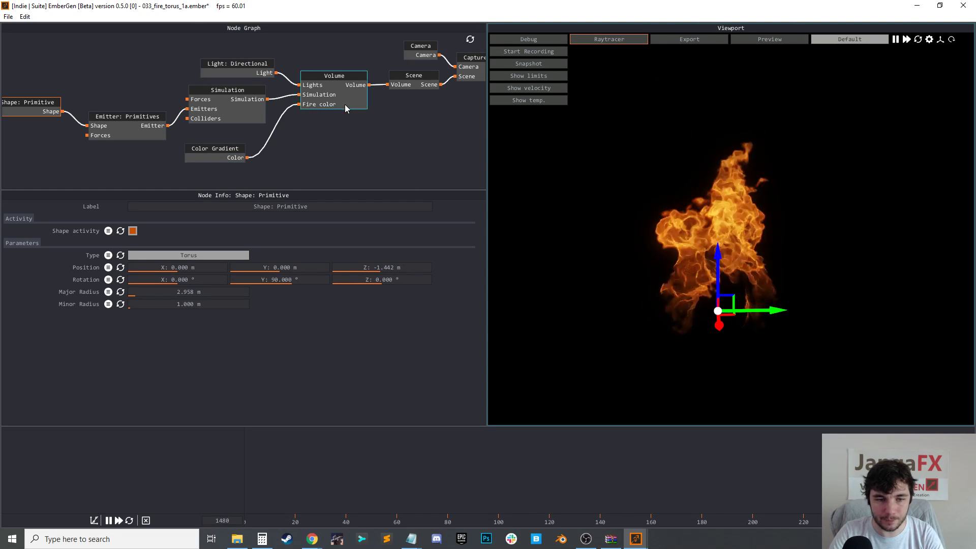
Look through the Simulation node's parameters down to Mask and experiment with the Flames Diffusion value
click(251, 115)
scroll(315, 302, down, 10)
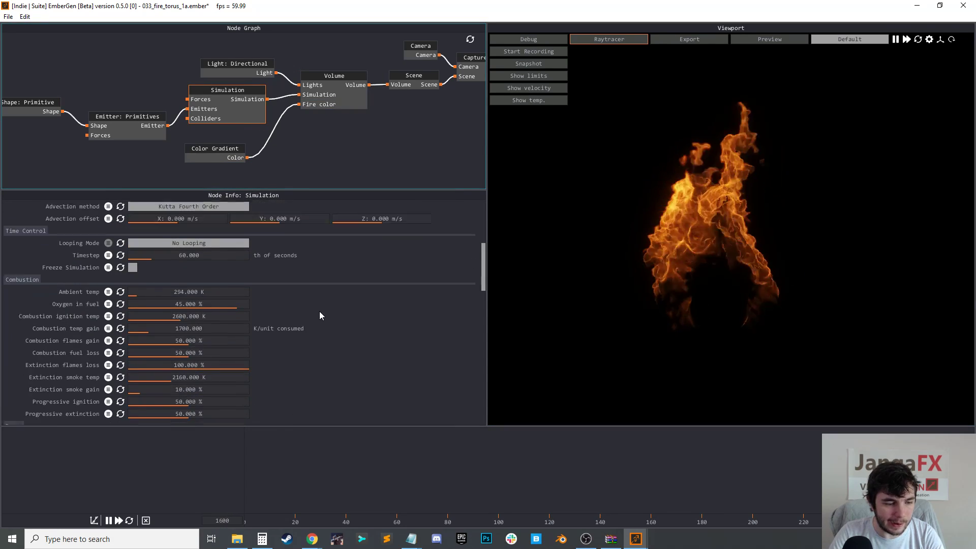
scroll(320, 315, down, 10)
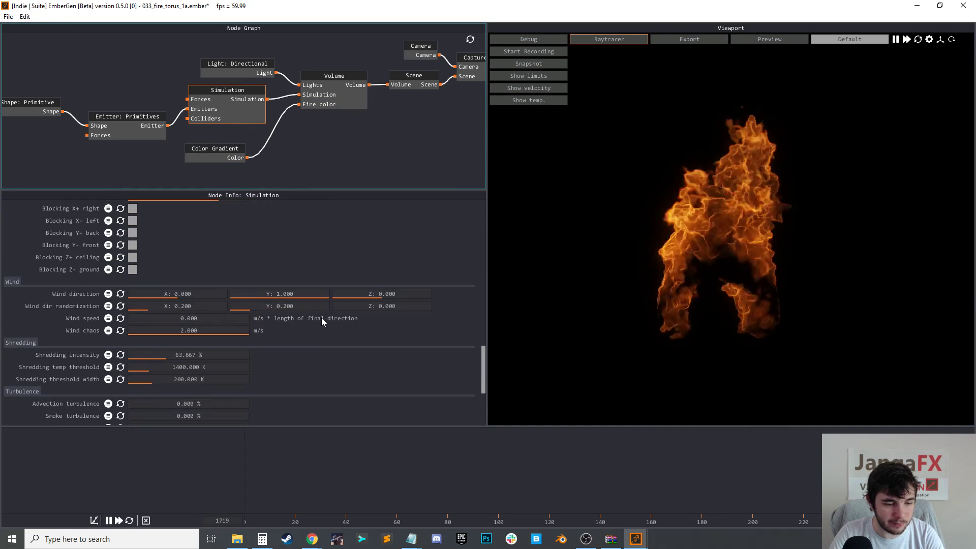
scroll(252, 337, down, 10)
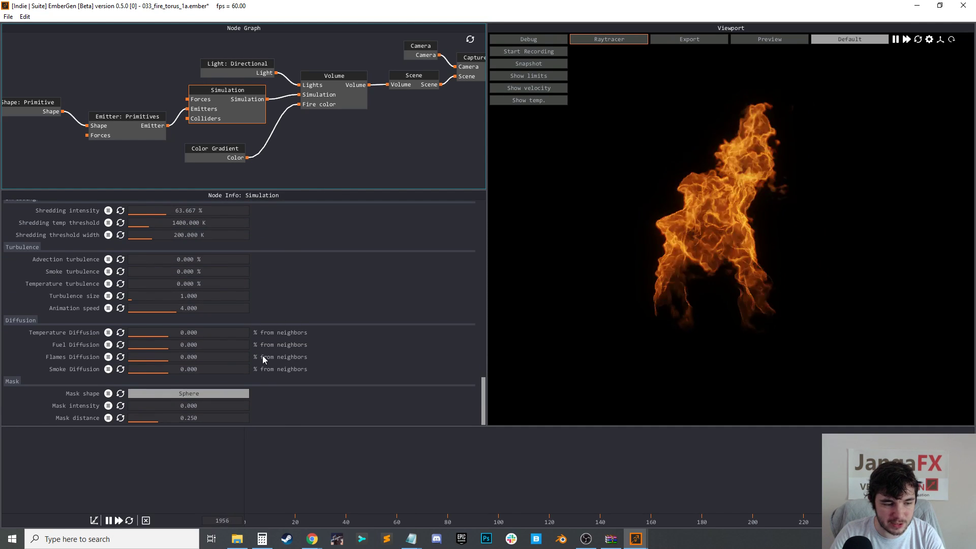
scroll(263, 358, up, 2)
scroll(263, 379, down, 1)
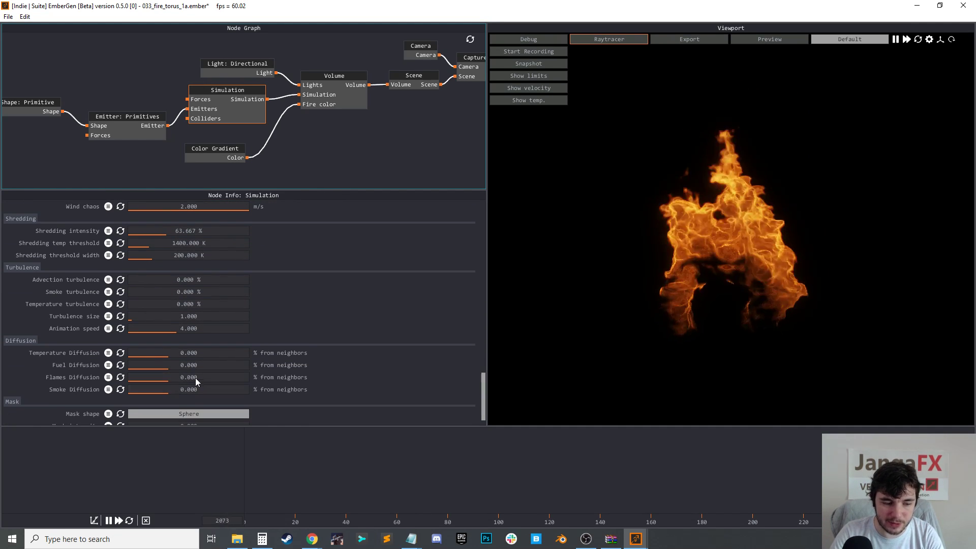
drag(195, 377, 307, 375)
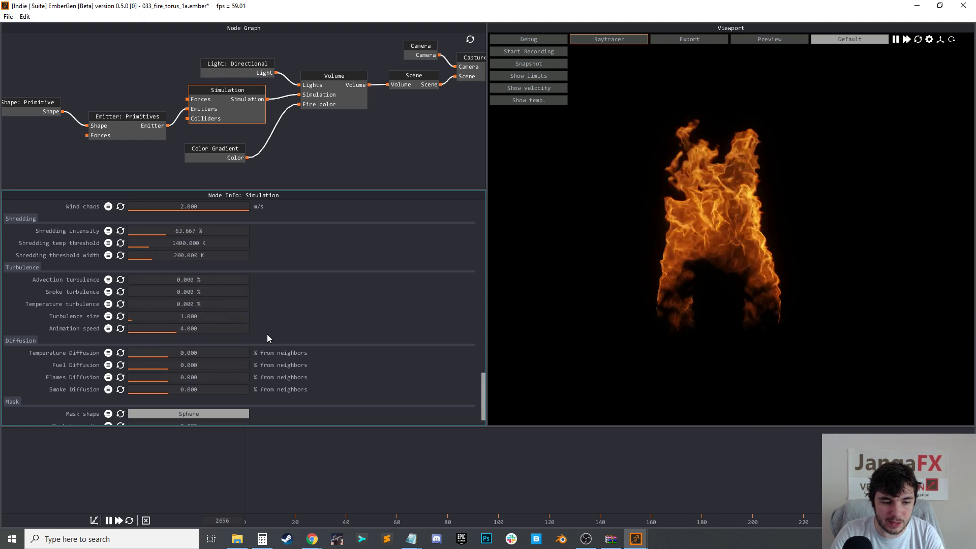
Try a Shredding intensity of 197.833 %, set Shredding threshold width to 187.5 K and settle the intensity at 50.333 %
scroll(267, 334, up, 2)
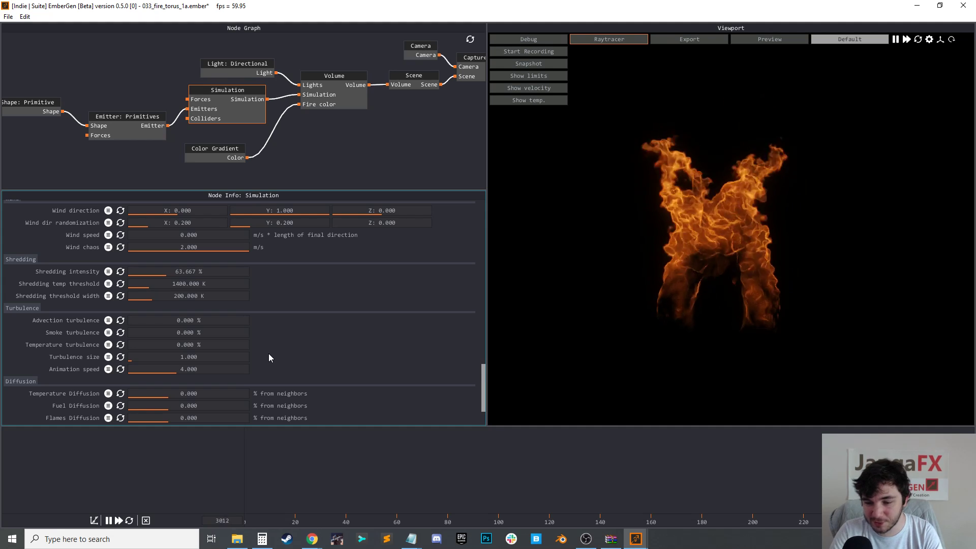
scroll(160, 380, up, 2)
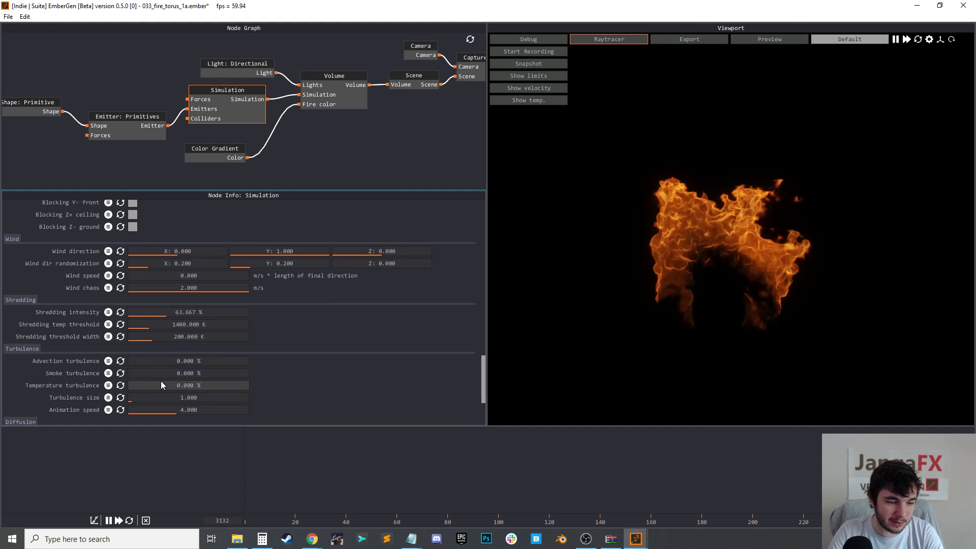
drag(182, 355, 264, 350)
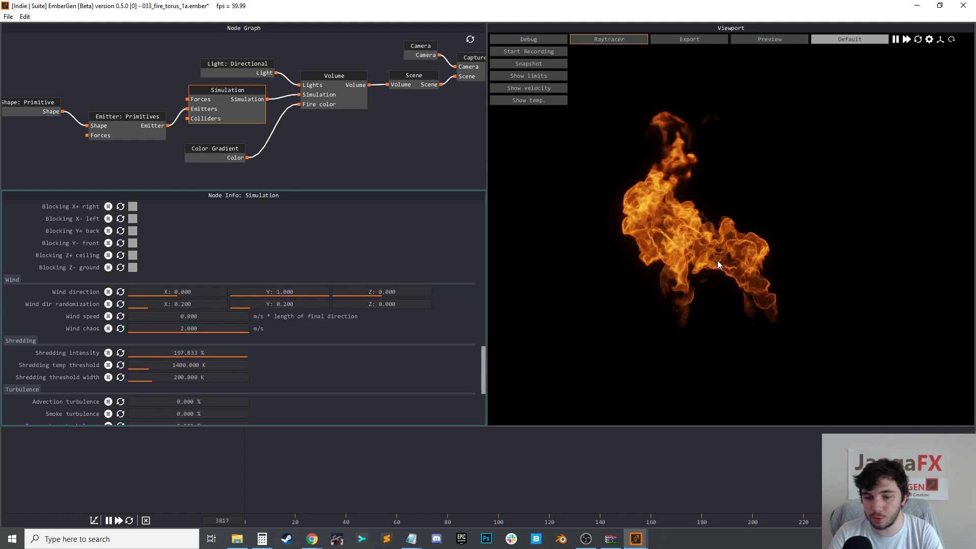
mouse_move(164, 379)
mouse_down()
mouse_move(292, 378)
mouse_move(171, 381)
mouse_up()
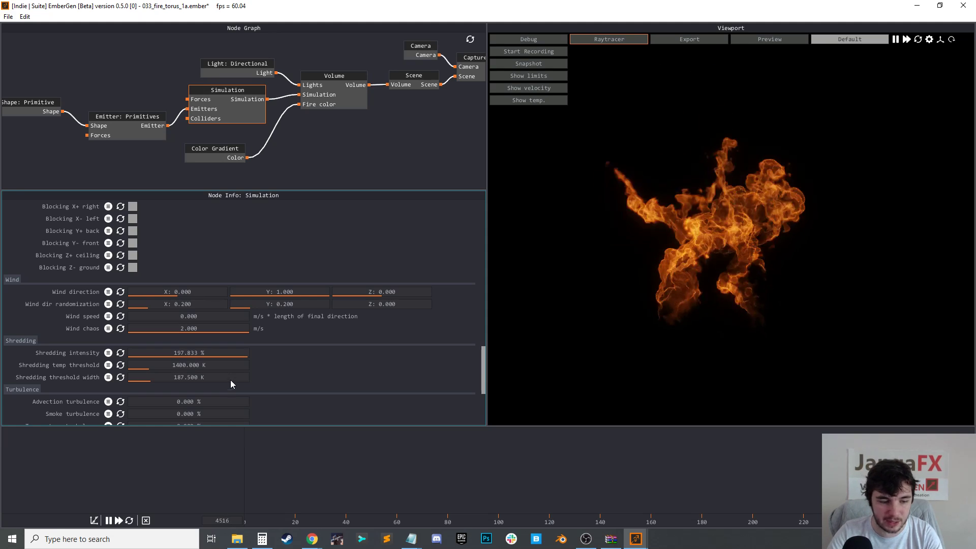
drag(227, 353, 179, 353)
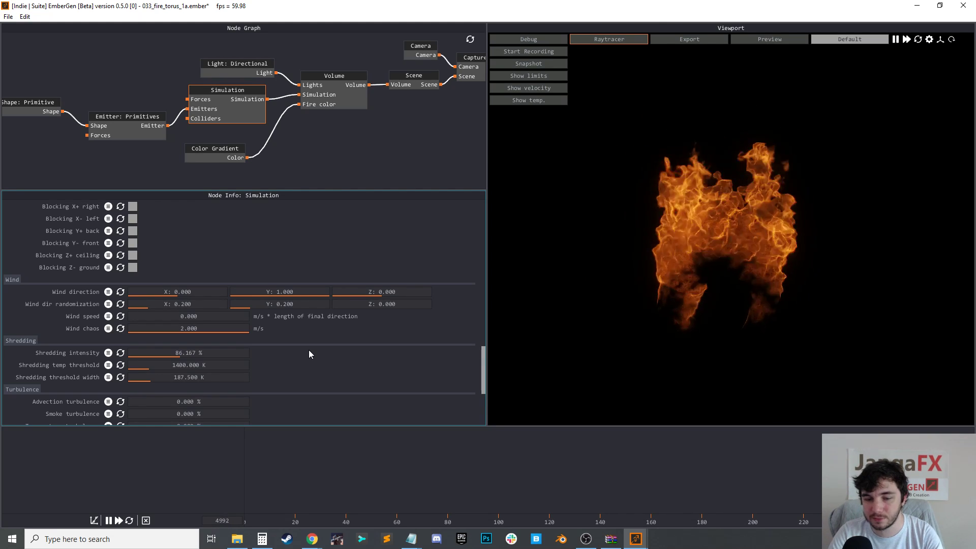
drag(248, 353, 185, 353)
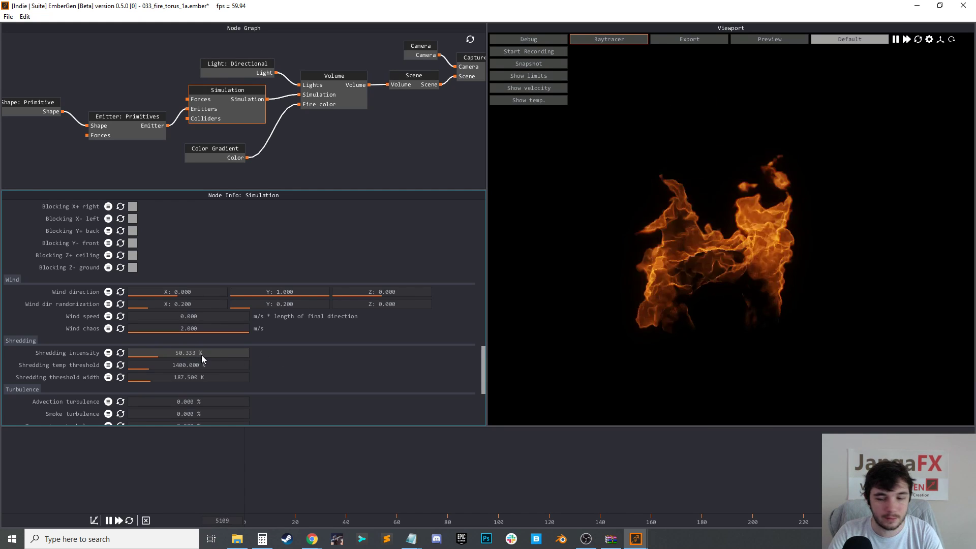
Set the Simulation node's Wind chaos to 10 m/s
scroll(380, 365, up, 1)
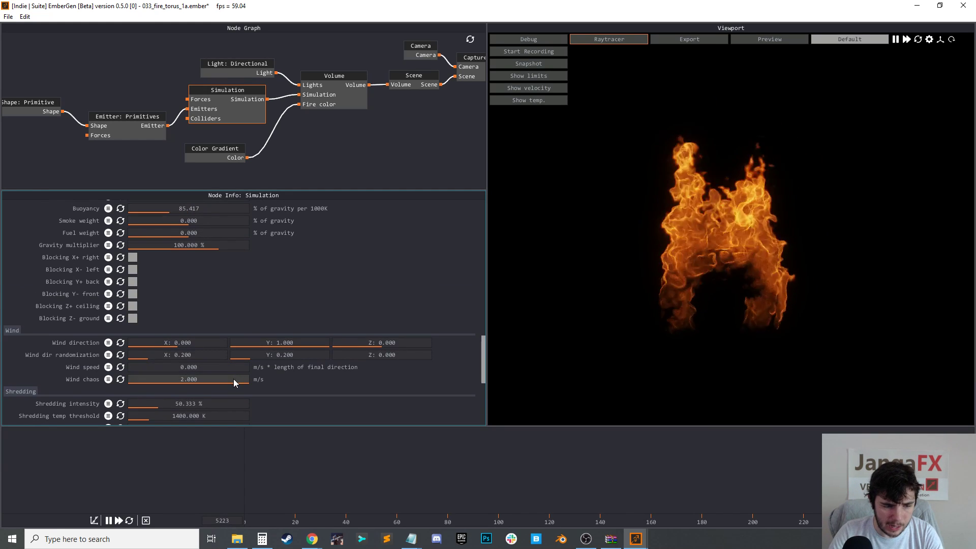
text(10)
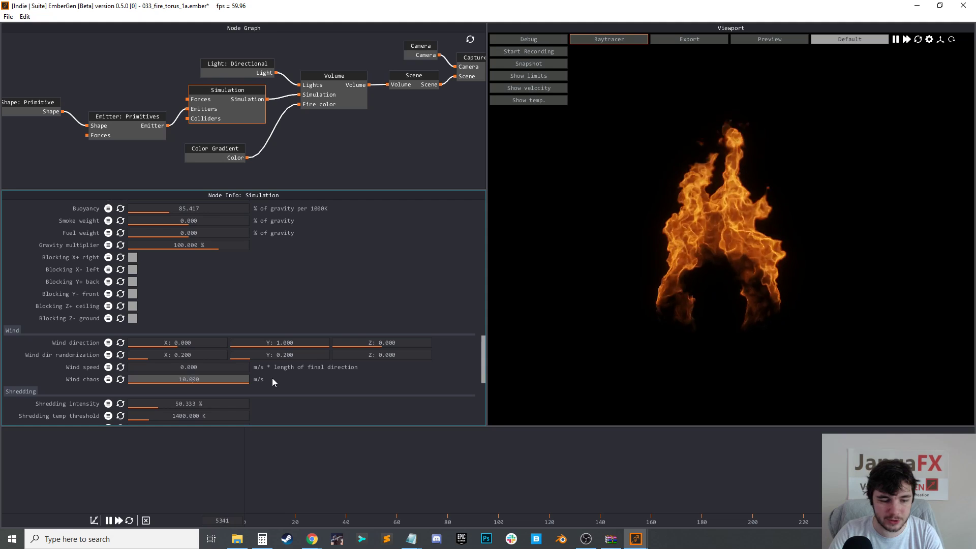
key(Return)
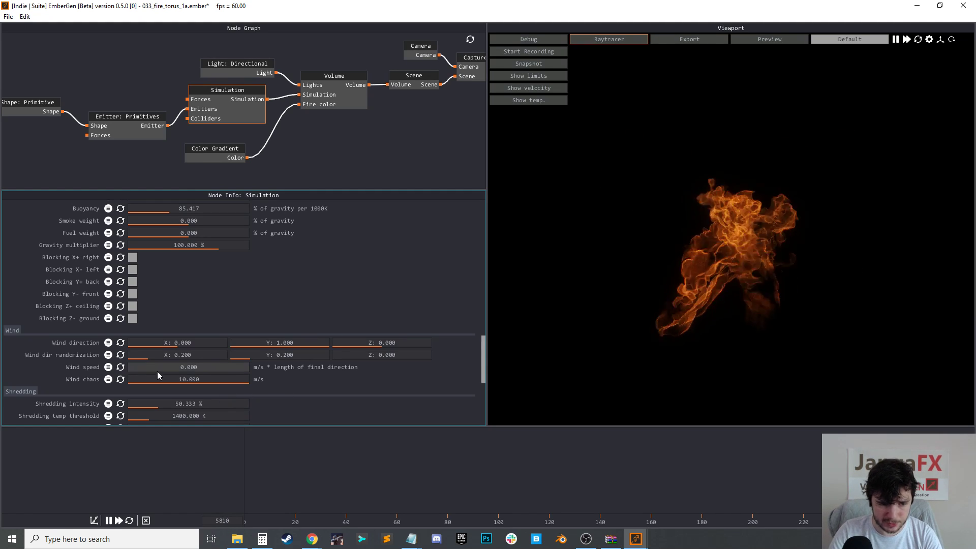
Enable Blocking Z+ ceiling for the simulation and raise the torus shape to about Z 15.6 m with the limits shown
scroll(233, 351, up, 2)
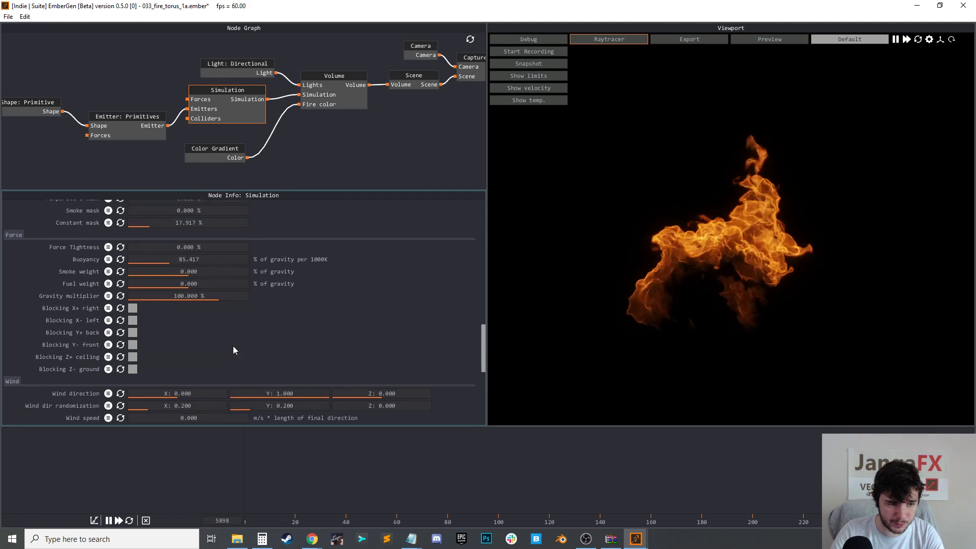
click(132, 357)
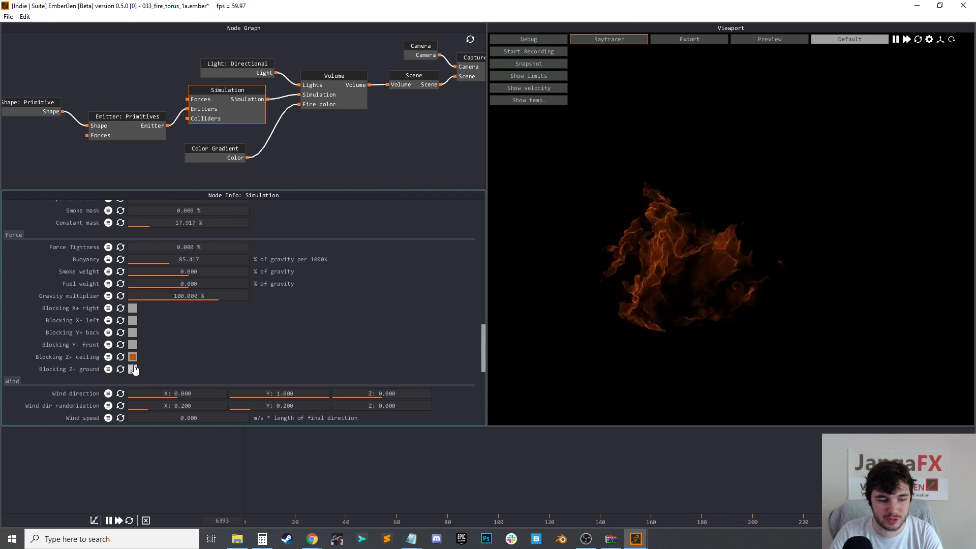
click(29, 108)
drag(722, 261, 705, 143)
drag(705, 114, 768, 89)
click(532, 77)
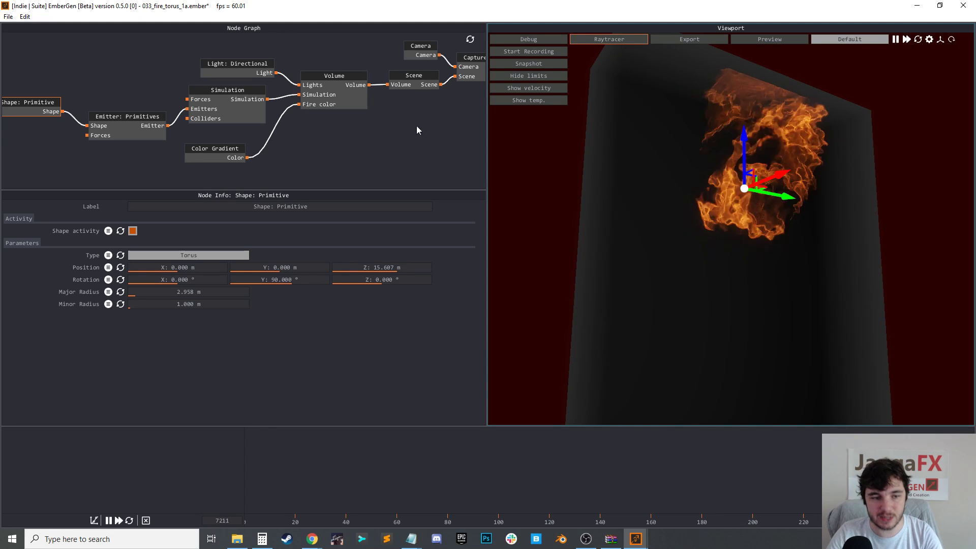
Turn off Blocking Z+ ceiling in the Simulation node's Force settings
click(244, 102)
scroll(155, 281, down, 5)
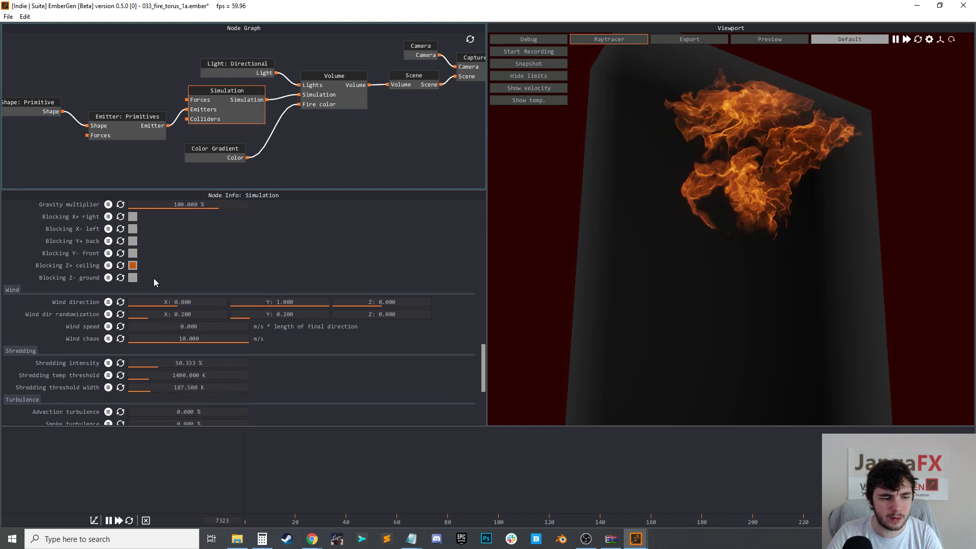
scroll(263, 350, up, 8)
scroll(273, 362, up, 2)
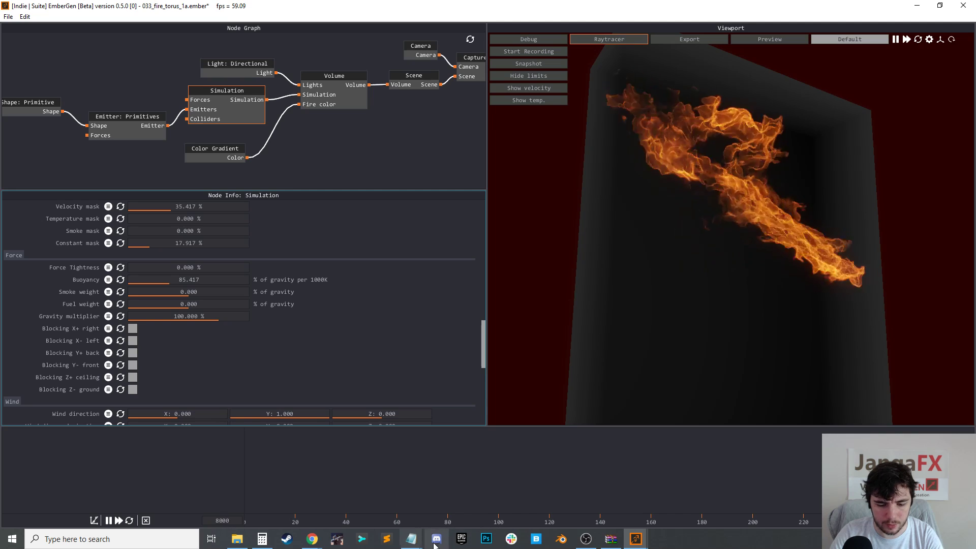
Open the preset 043_gasoline_explosion_04.ember from the presets folder
click(8, 16)
click(28, 38)
click(498, 304)
scroll(321, 239, down, 10)
scroll(318, 258, down, 1)
click(311, 273)
click(517, 327)
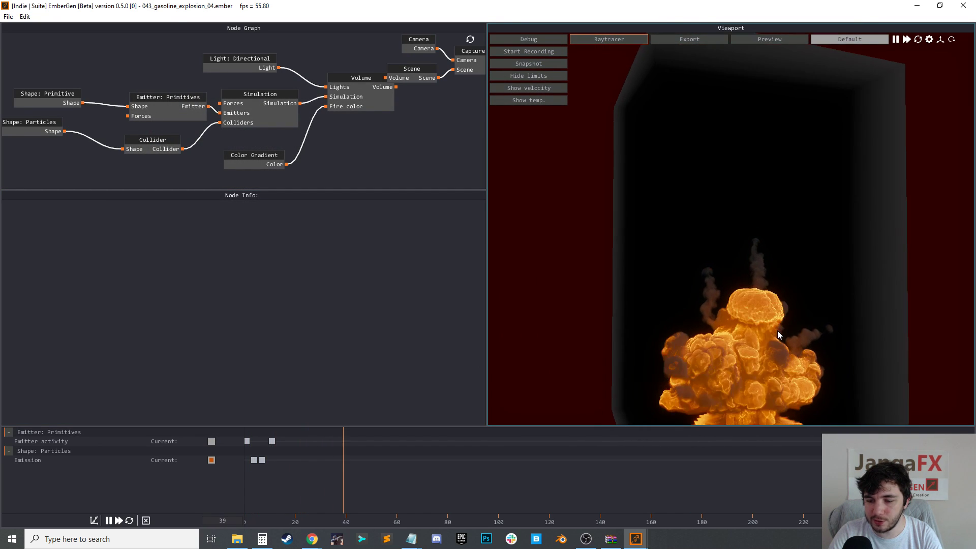
Hide the simulation limits and pause the gasoline explosion at frame 82
click(528, 76)
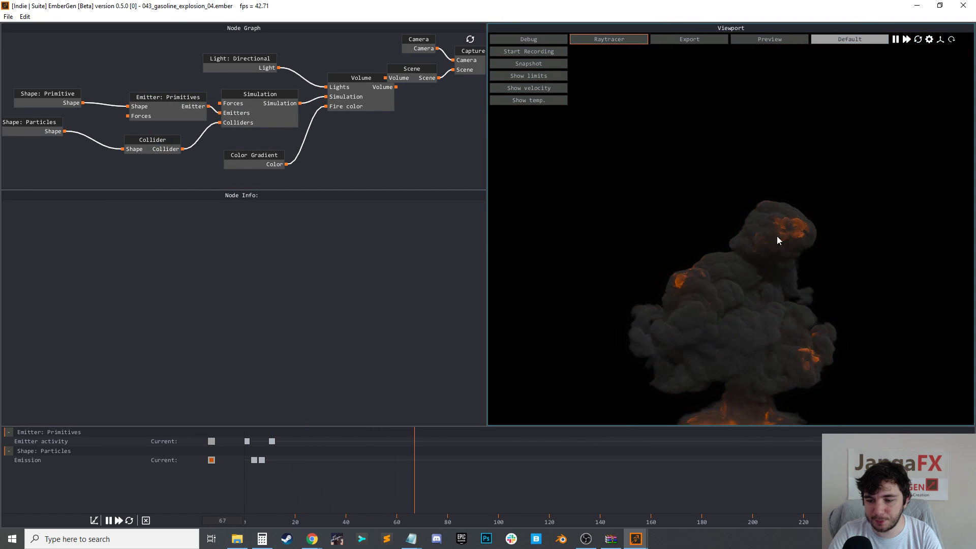
key(space)
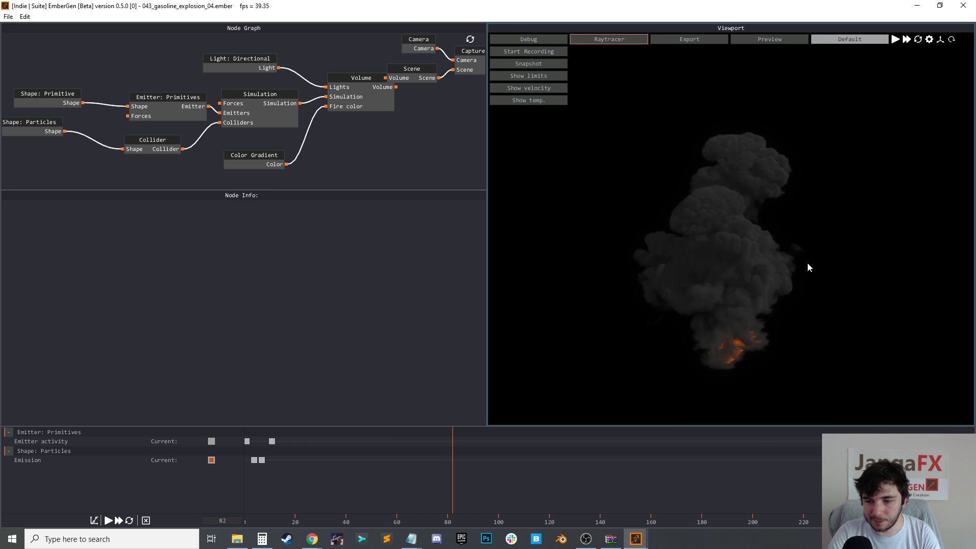
Review the Volume node's Light and Scattering settings for the paused explosion
click(384, 108)
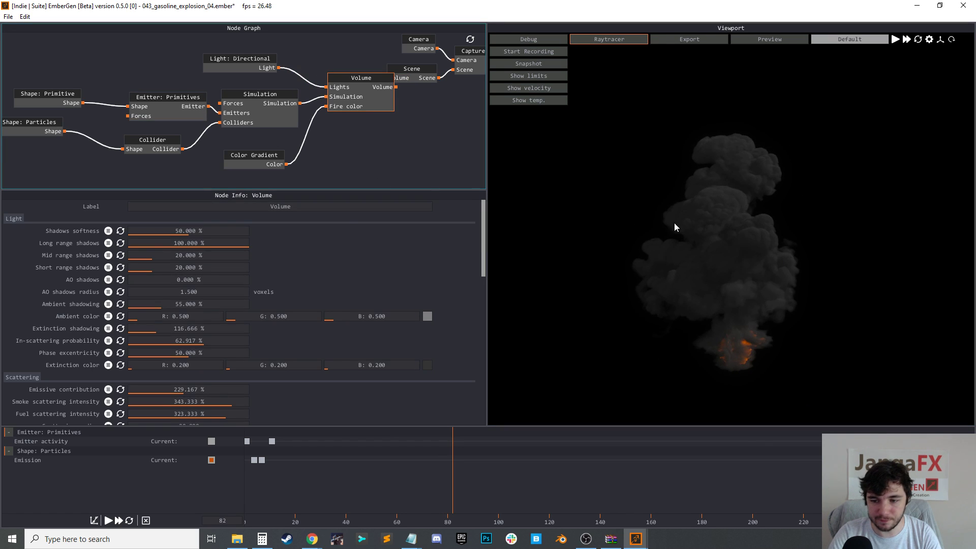
scroll(562, 194, up, 2)
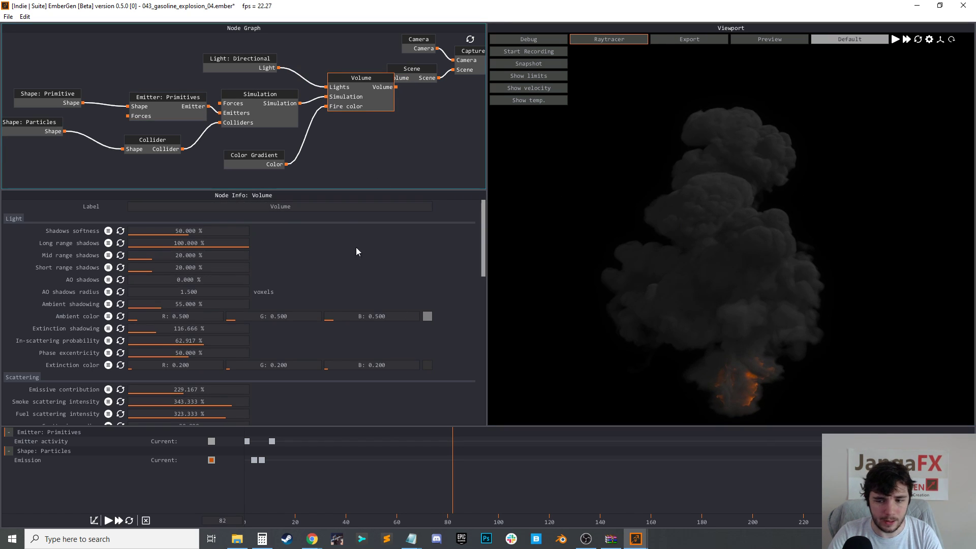
scroll(355, 252, down, 4)
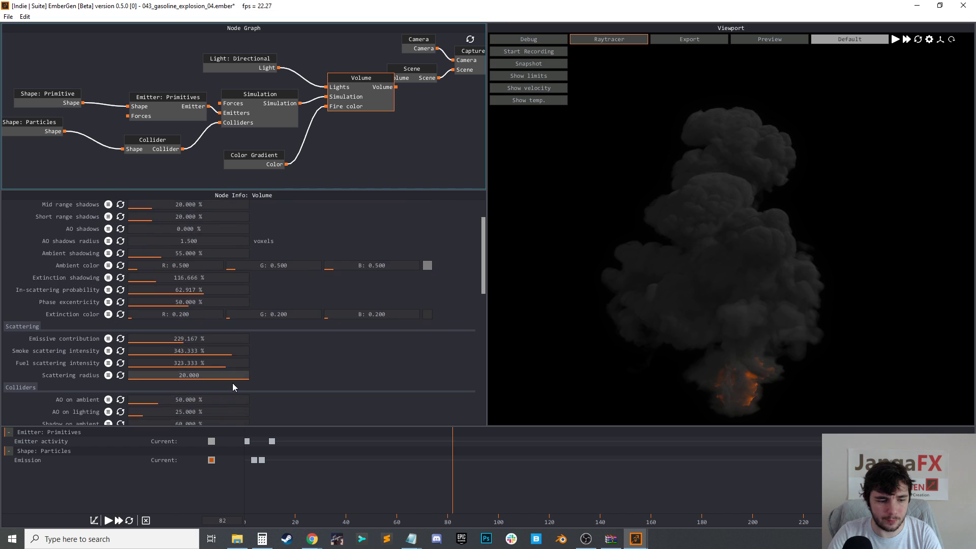
Shift the Scene and Capture nodes away from the Volume node so that they no longer overlap
middle_drag(415, 114, 373, 136)
drag(369, 91, 389, 91)
drag(445, 75, 463, 78)
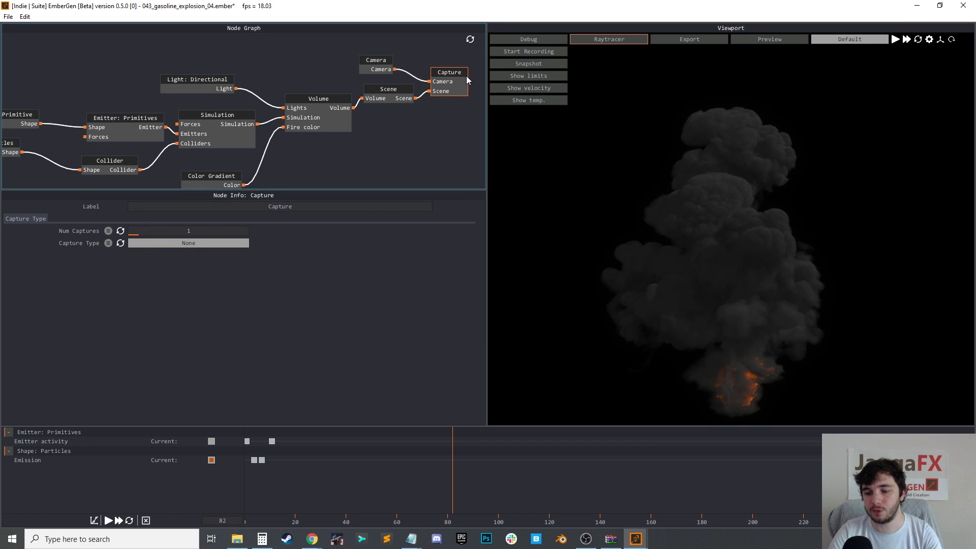
Set the Scene node's Ground to Checkerboard and view the explosion from above the ground plane
click(399, 94)
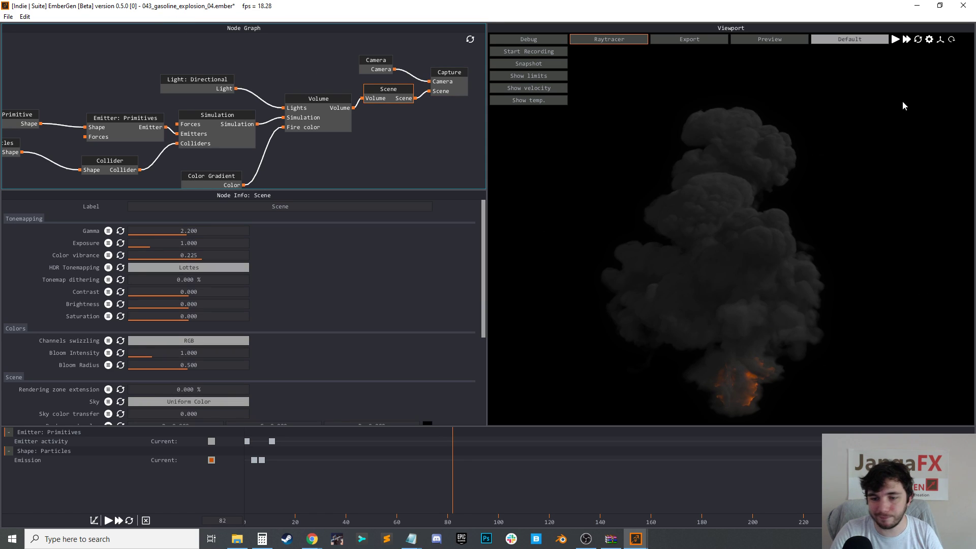
scroll(204, 403, down, 3)
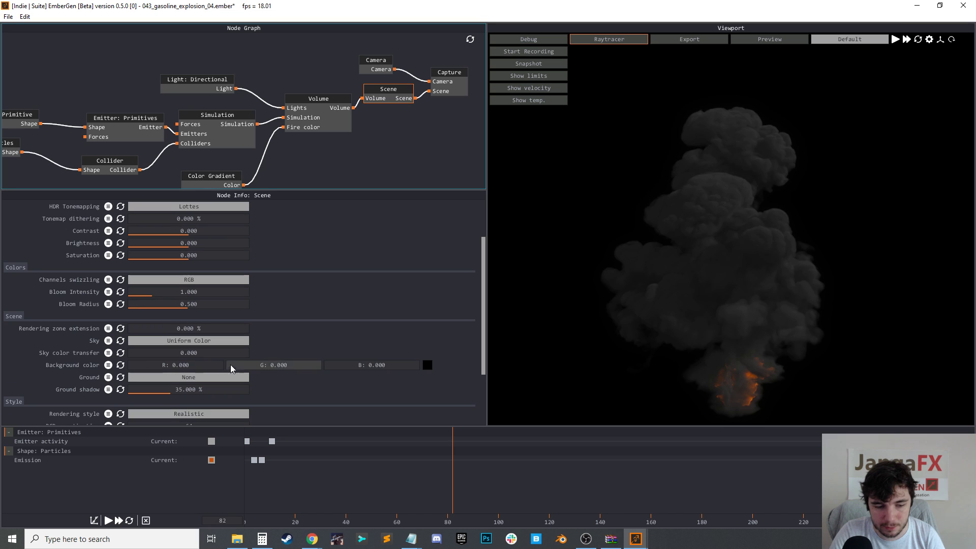
click(201, 371)
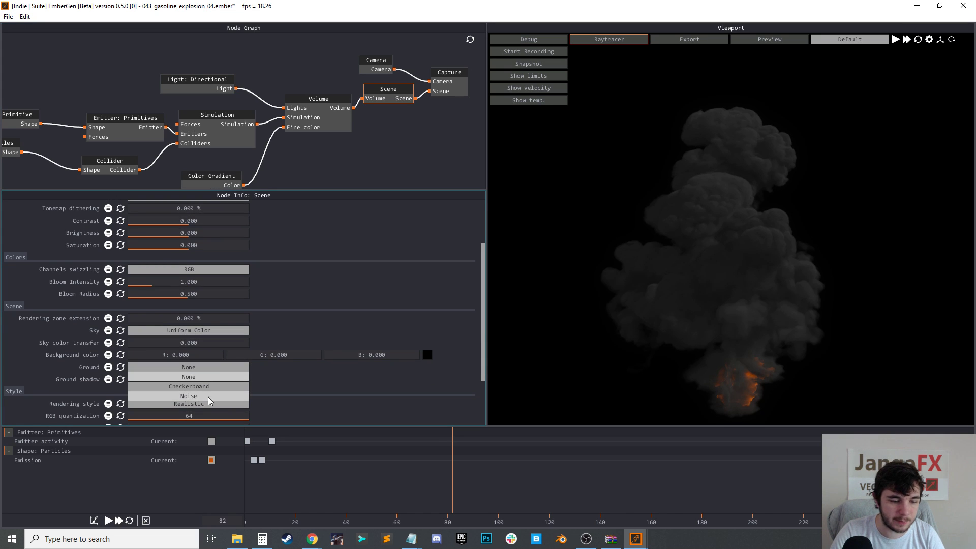
click(206, 390)
drag(851, 233, 786, 274)
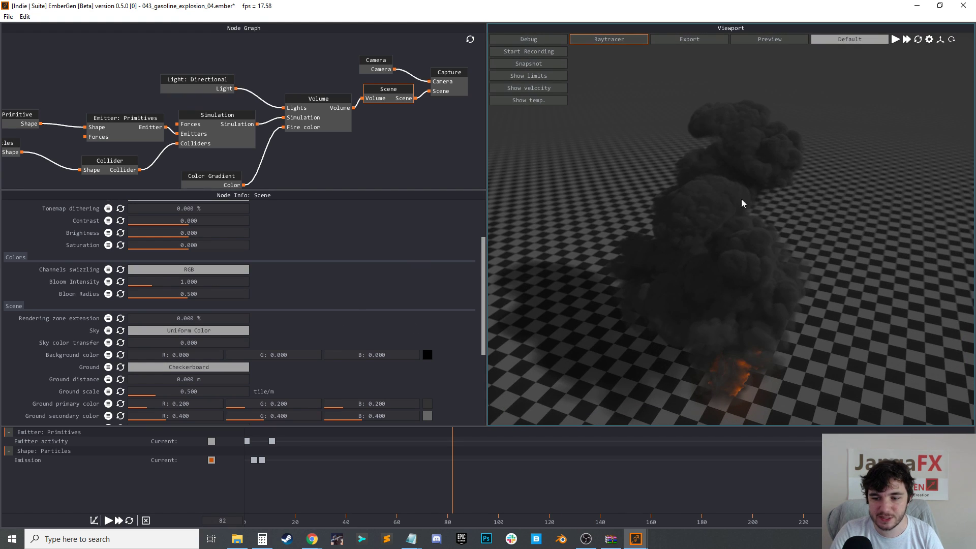
Check the Volume node's lighting parameters and view the smoke over the checkerboard from a lower angle
click(328, 122)
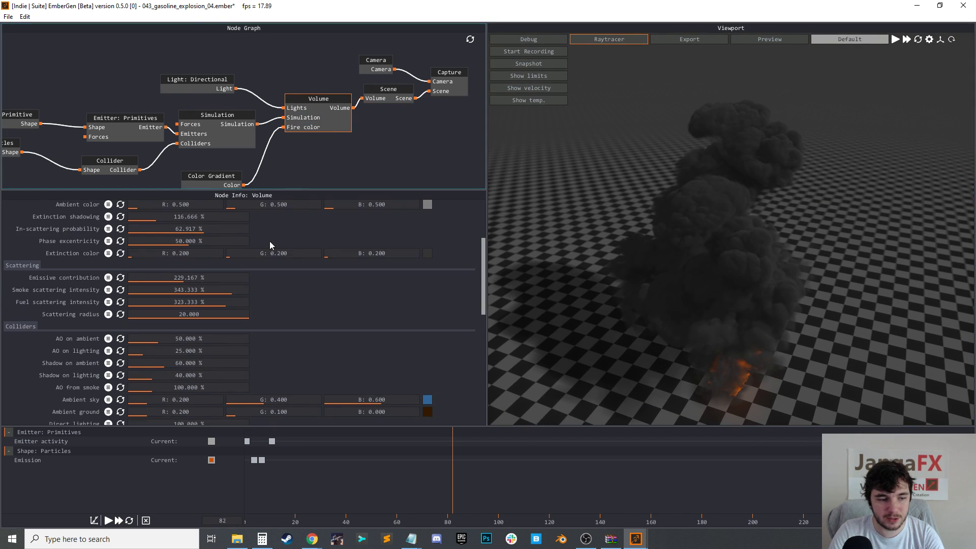
scroll(271, 249, up, 3)
scroll(269, 252, up, 1)
drag(630, 291, 676, 305)
Change the Scene node's Sky from a uniform color to Atmosphere
click(389, 98)
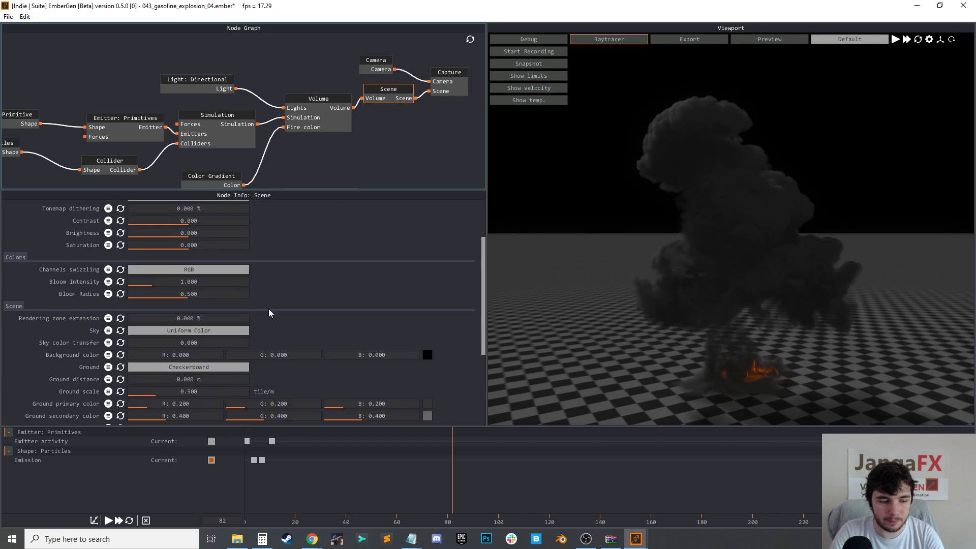
click(193, 331)
click(198, 360)
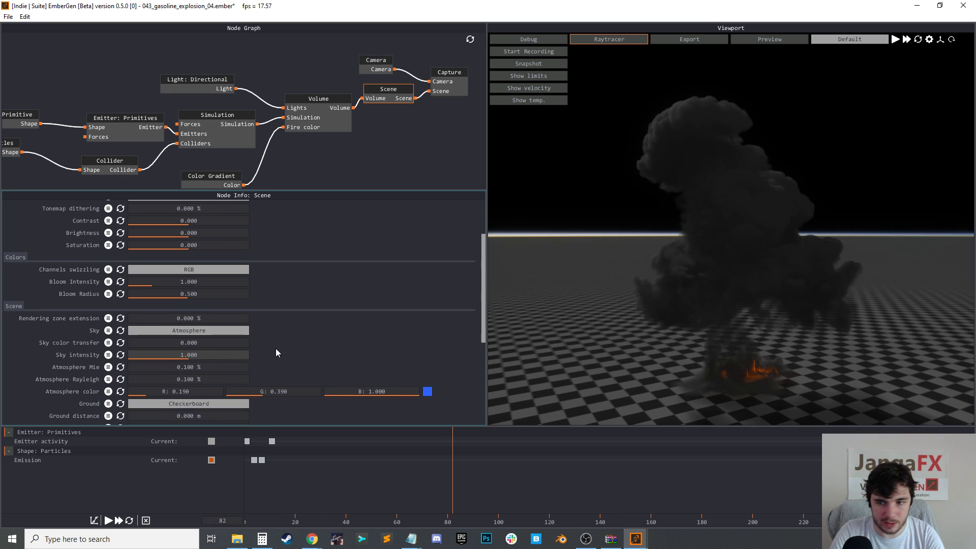
Set the scene's Atmosphere Rayleigh to about 14.7 % and the directional light's elevation to about 18.4°
mouse_move(166, 379)
mouse_down()
mouse_move(193, 379)
mouse_move(183, 380)
mouse_up()
drag(788, 244, 772, 204)
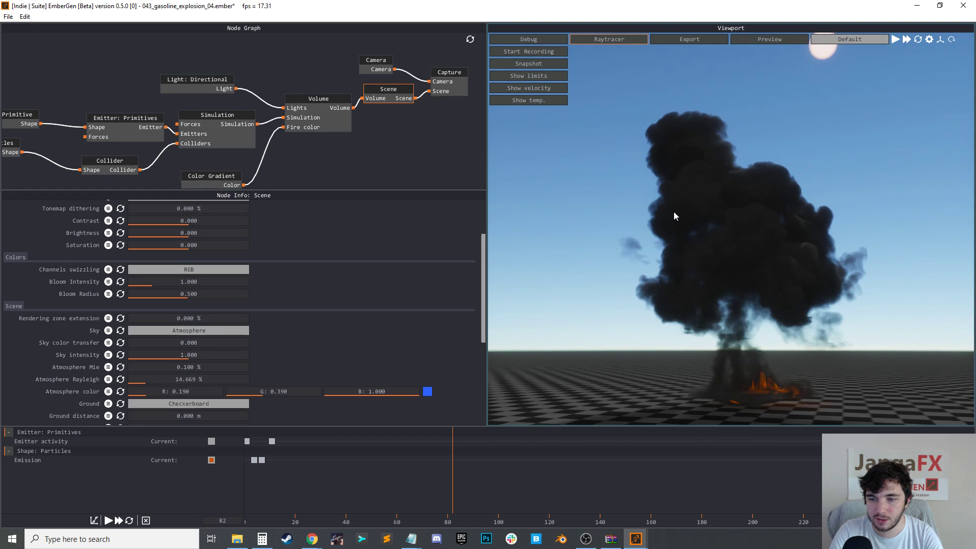
click(214, 81)
drag(203, 231, 184, 231)
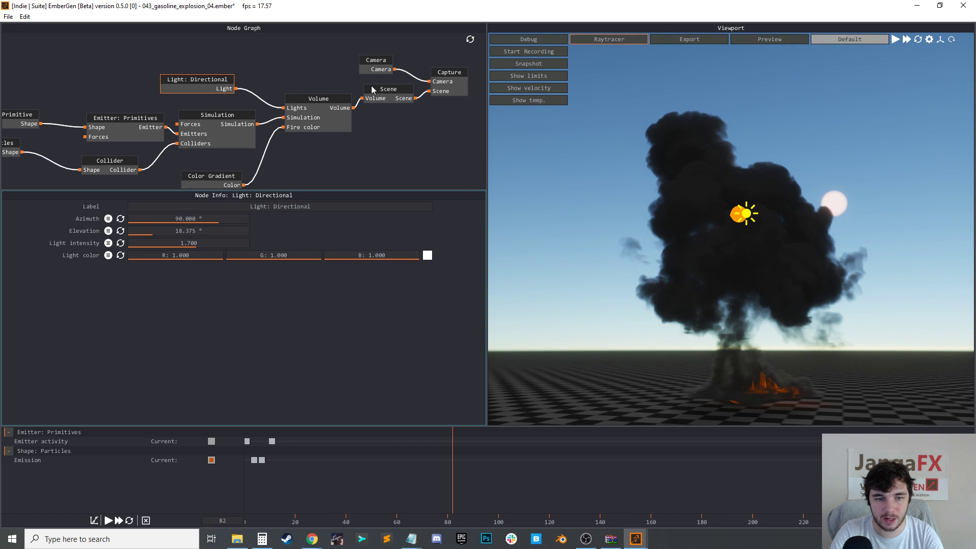
Remove the Fire color input from the Volume node so the Color Gradient is disconnected
click(321, 101)
scroll(321, 333, down, 4)
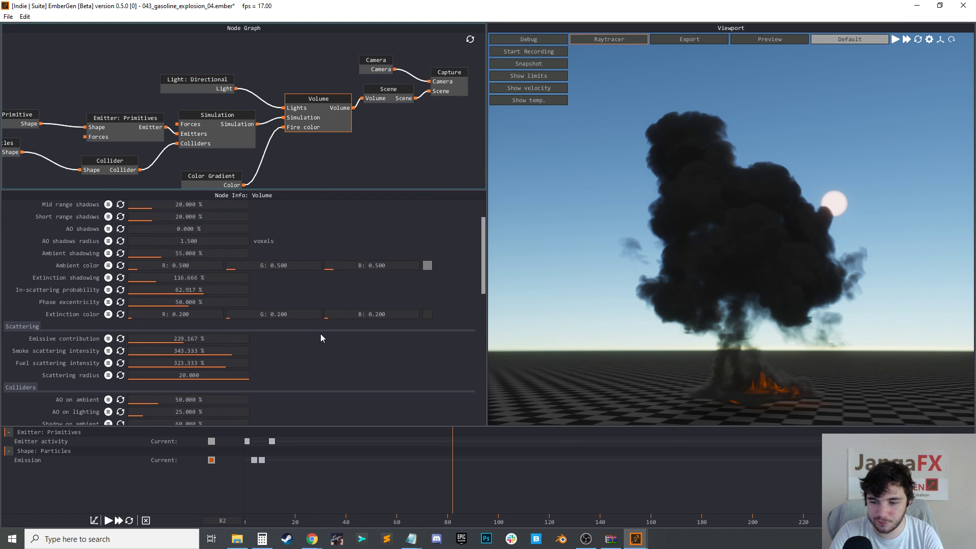
scroll(264, 332, down, 8)
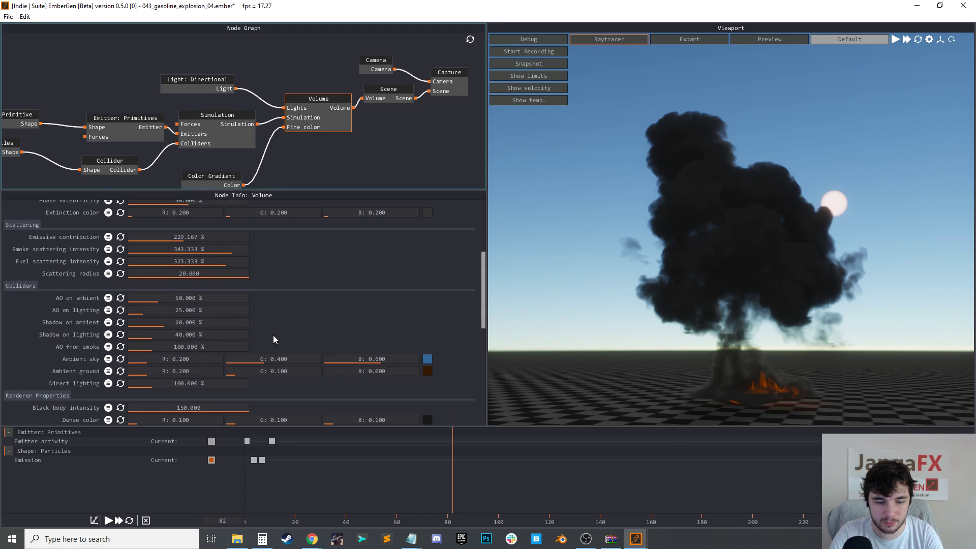
scroll(253, 354, down, 1)
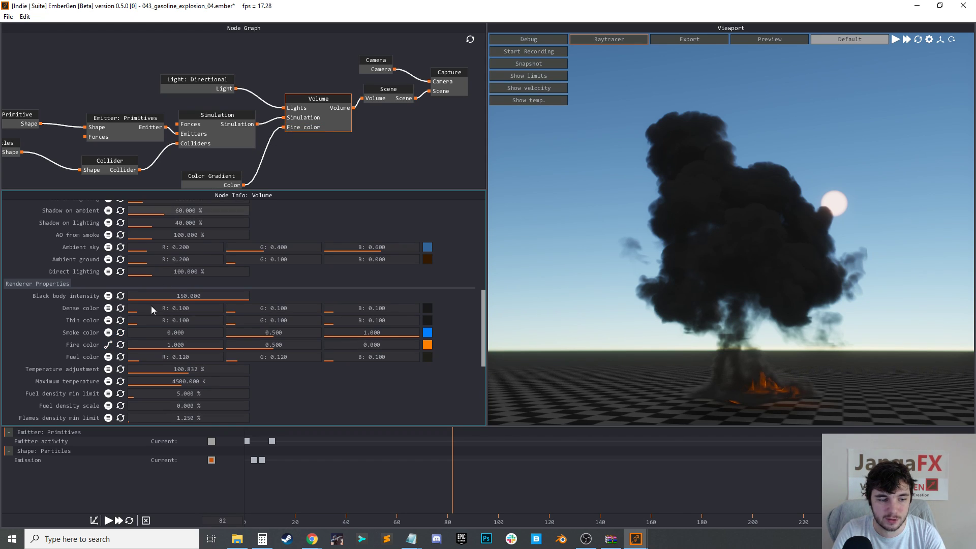
click(109, 345)
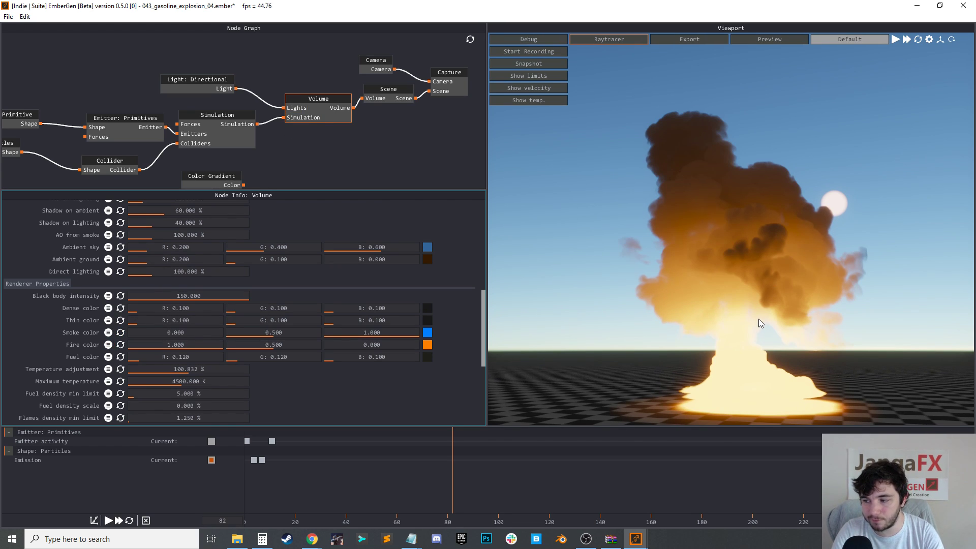
Expose the Volume node's Fire color input again and reconnect the Color Gradient node to it
drag(241, 185, 329, 133)
click(339, 120)
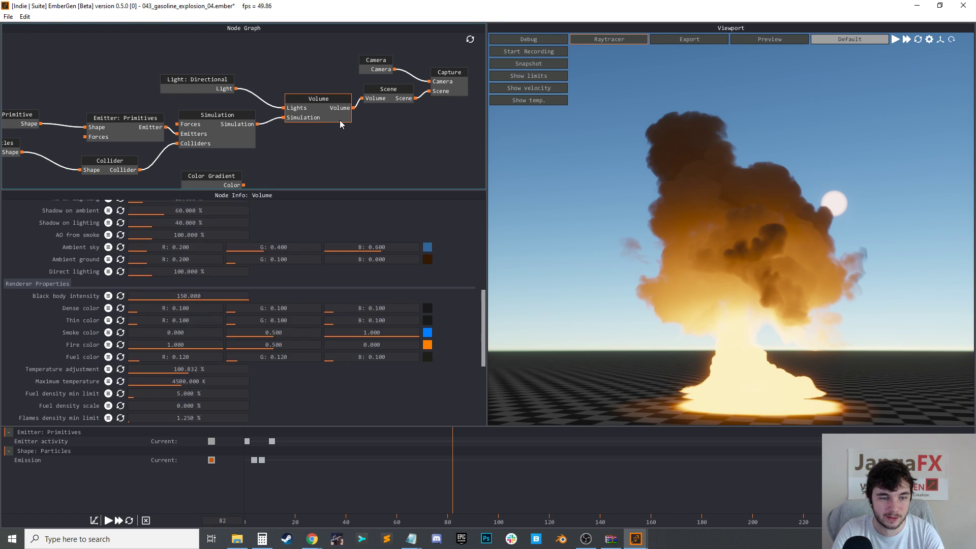
scroll(112, 340, down, 1)
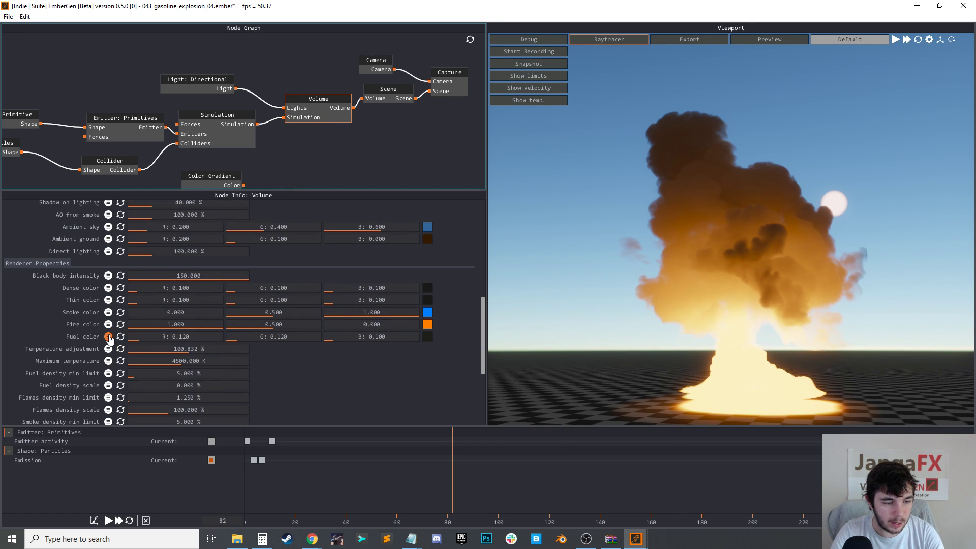
click(108, 324)
click(108, 325)
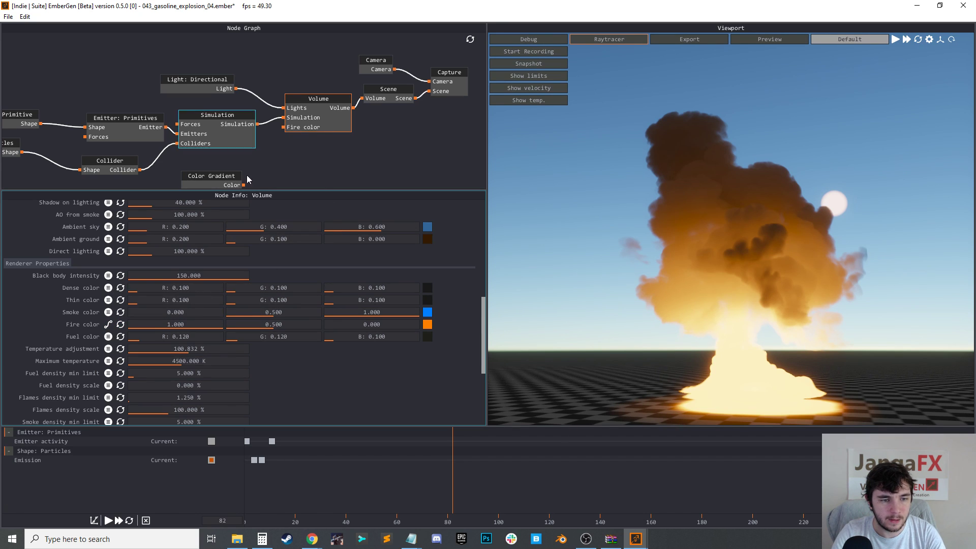
drag(244, 185, 285, 127)
drag(227, 175, 228, 170)
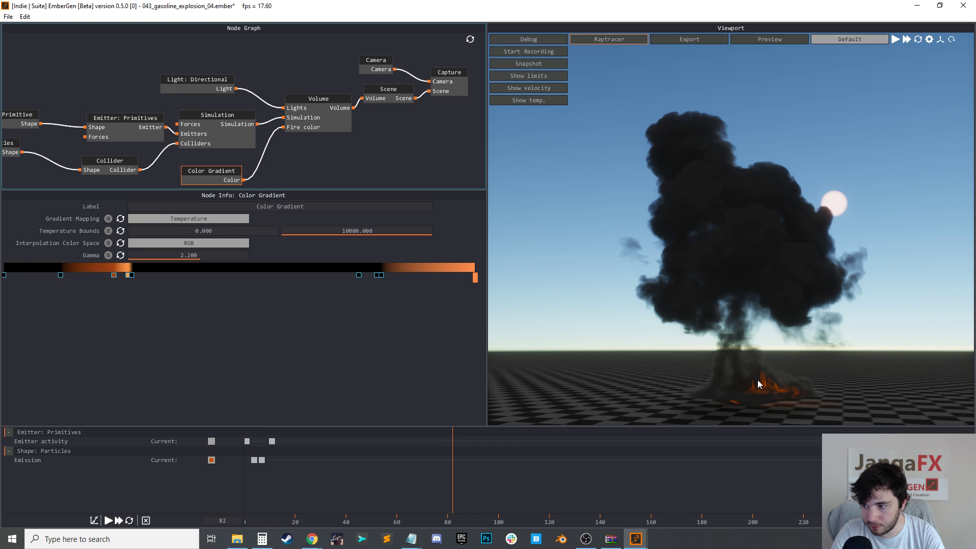
click(328, 160)
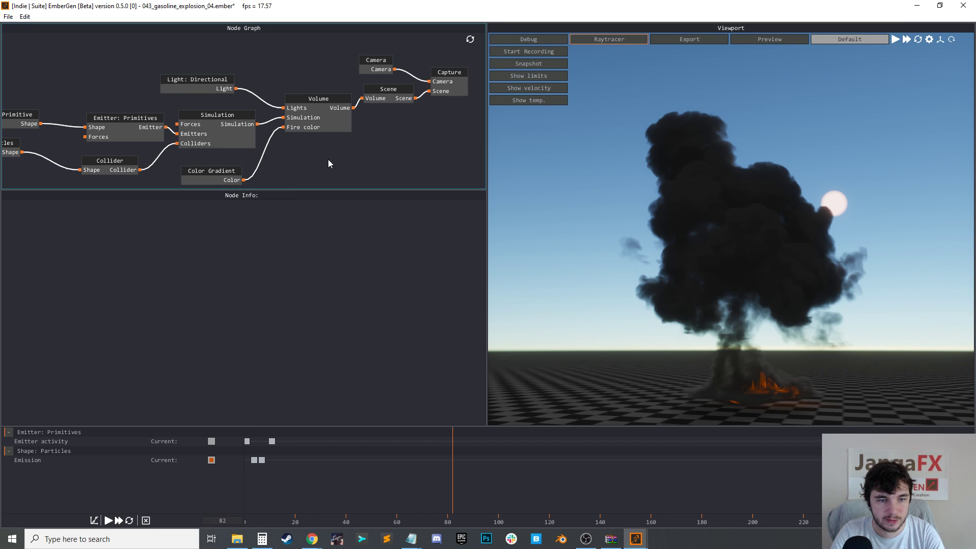
Set the Volume node's Dense color and Thin color to white, with R, G and B all at 1
click(336, 130)
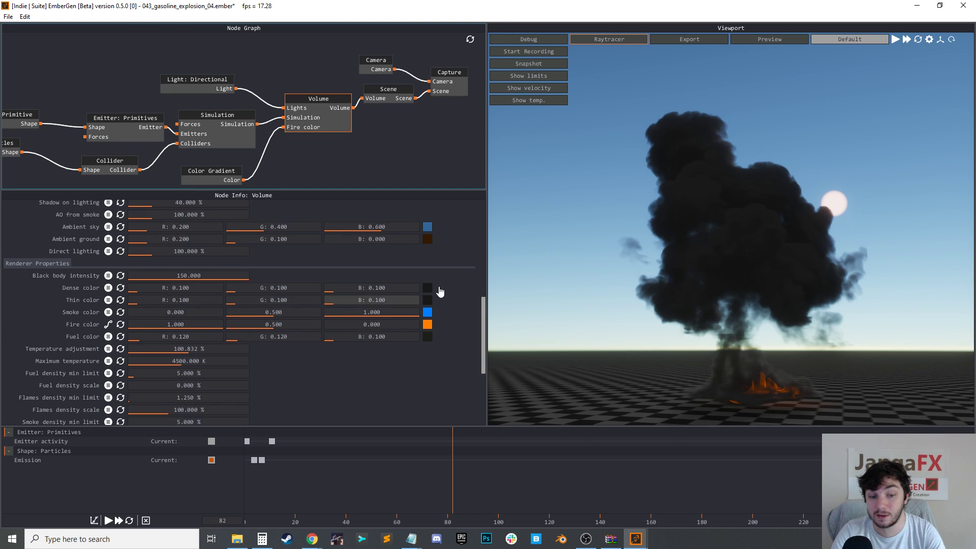
double_click(218, 291)
text(1)
drag(267, 286, 367, 287)
click(203, 300)
text(1)
click(277, 300)
text(1)
click(359, 300)
text(1)
click(417, 359)
click(391, 289)
text(1)
click(456, 312)
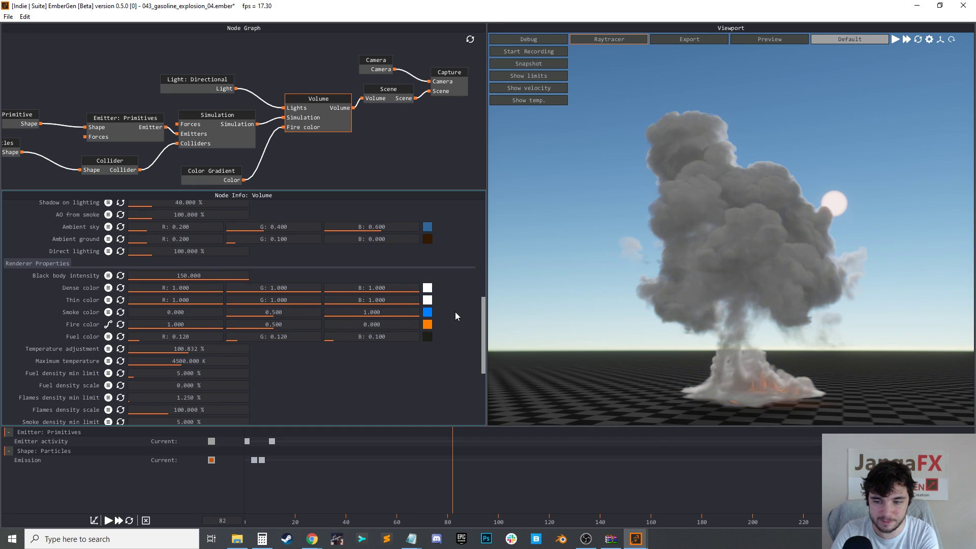
Open the colour picker for the Volume's Dense color and accept the current white
click(428, 289)
mouse_move(99, 118)
mouse_down()
mouse_move(90, 130)
mouse_move(116, 148)
mouse_move(80, 90)
mouse_move(98, 119)
mouse_move(55, 72)
mouse_up()
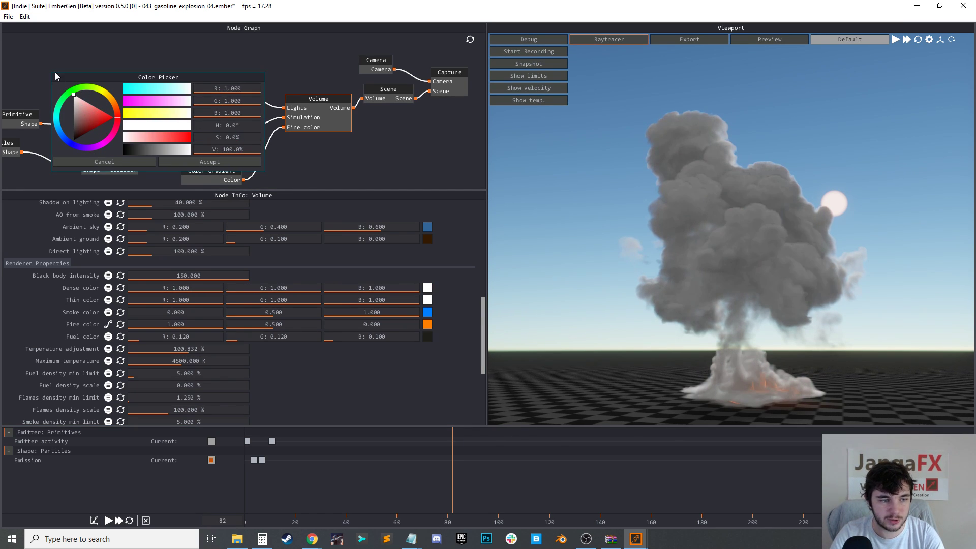
click(201, 162)
Set the Volume's Extinction shadowing to about 58.3 % and In-scattering probability to 100 %, and inspect the smoke from another angle
drag(784, 302, 762, 314)
scroll(251, 304, up, 3)
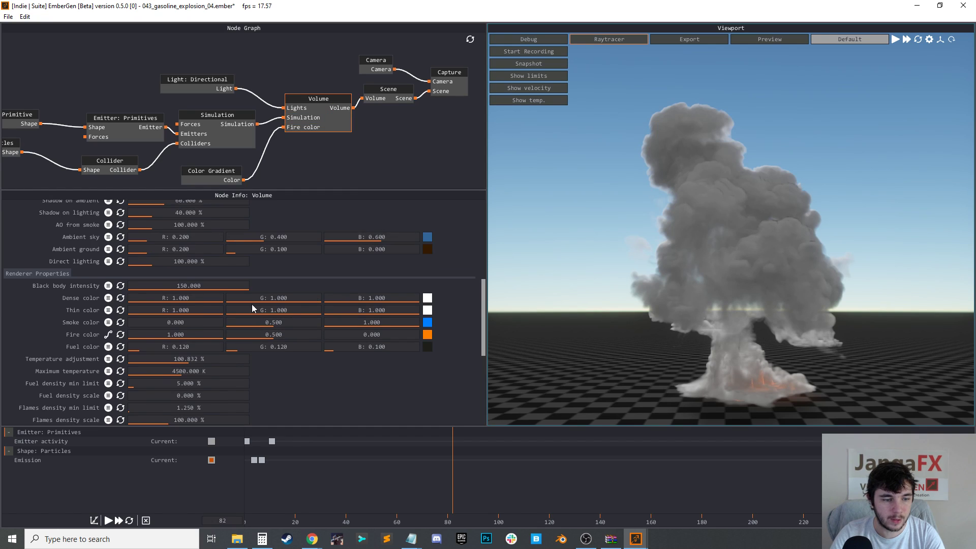
scroll(218, 313, up, 10)
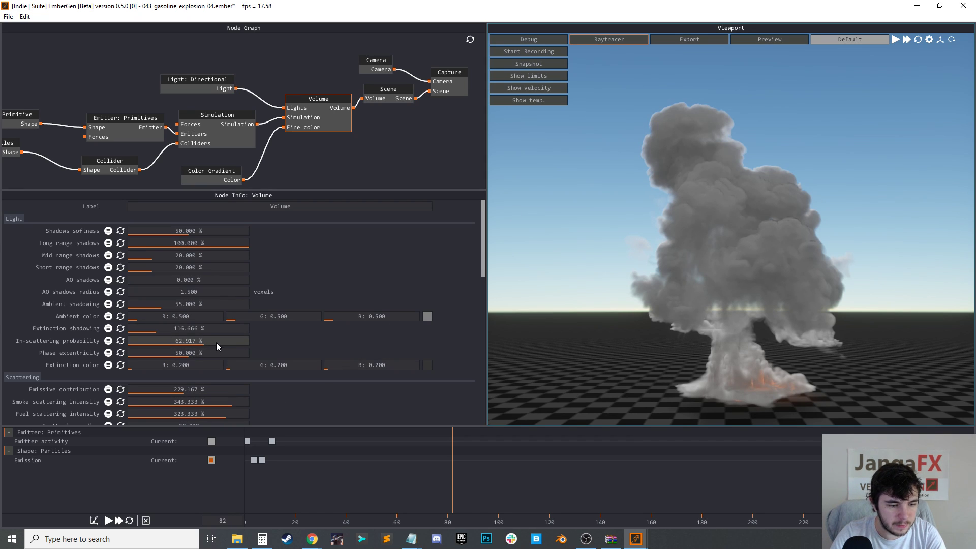
drag(189, 328, 215, 349)
drag(273, 349, 305, 352)
scroll(806, 203, up, 1)
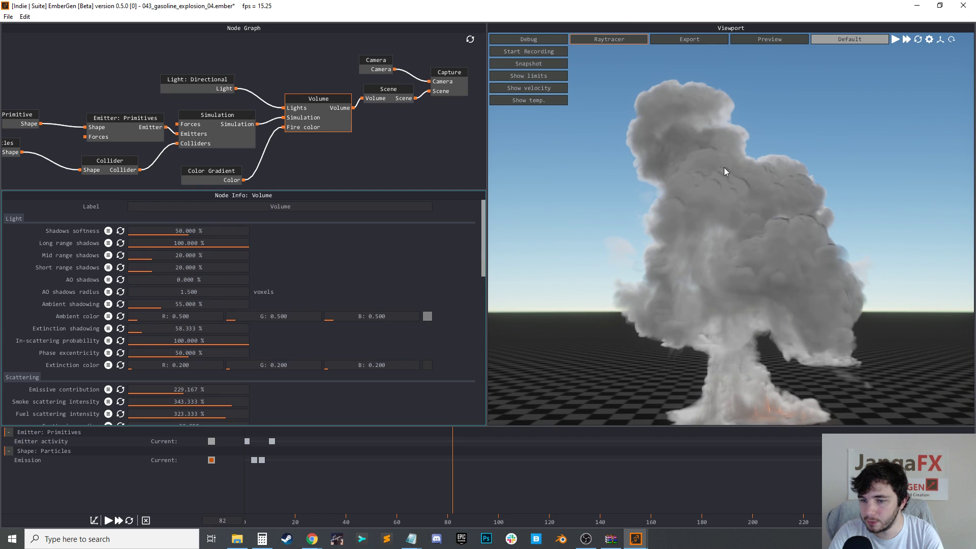
mouse_move(786, 248)
mouse_down()
mouse_move(769, 252)
mouse_move(806, 248)
mouse_move(791, 255)
mouse_up()
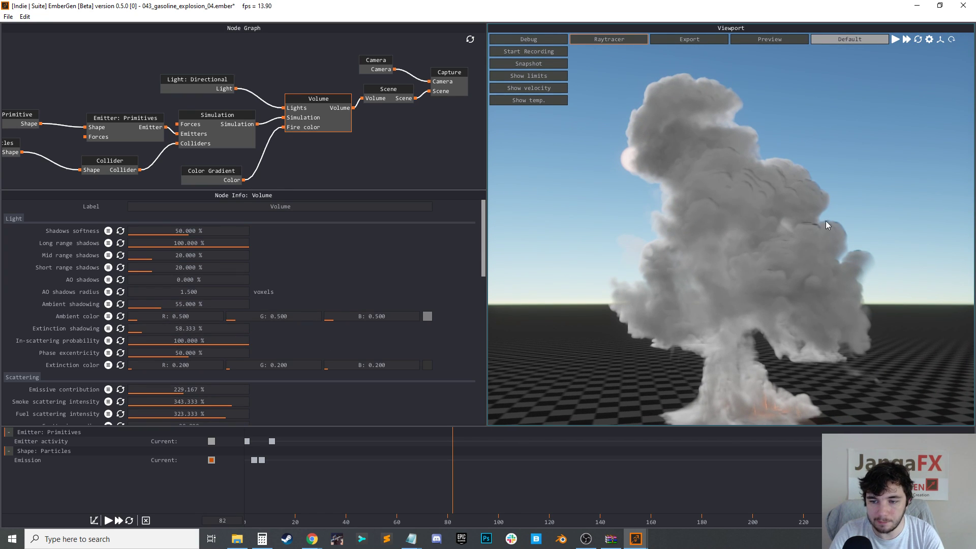
Set the Volume's Phase excentricity to 90 % and In-scattering probability to about 56.7 %
drag(205, 341, 553, 235)
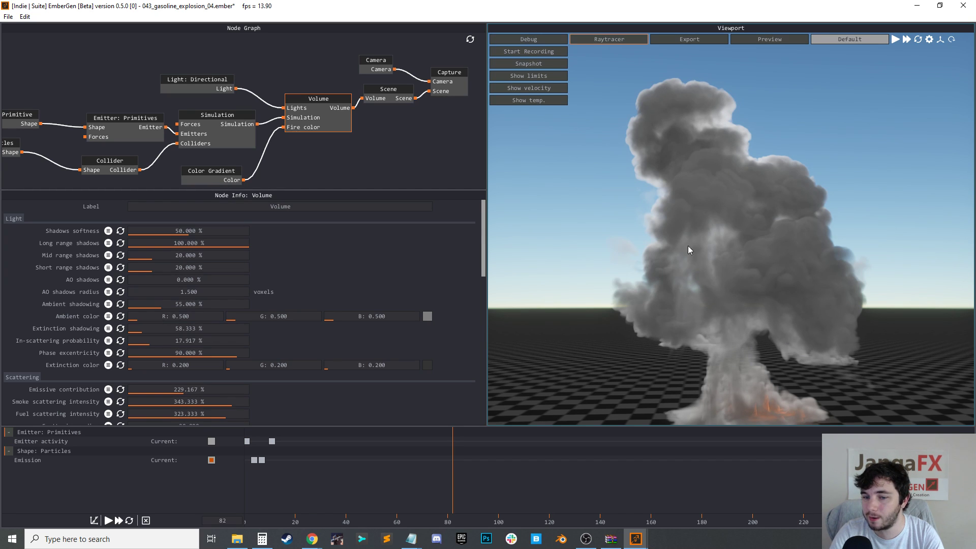
drag(160, 342, 197, 350)
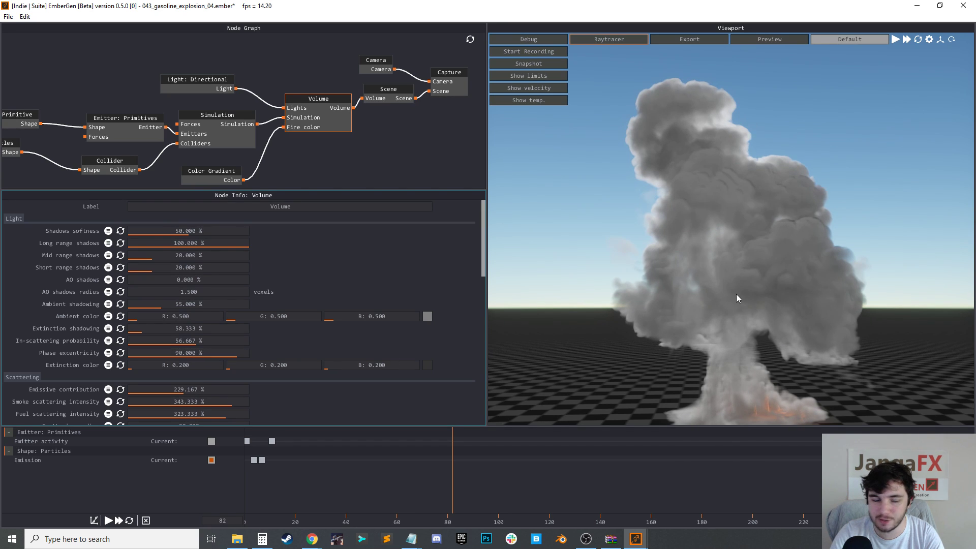
Set the Volume's Ambient shadowing to about 124.2 % and Extinction shadowing to 100 %
mouse_move(230, 304)
mouse_down()
mouse_move(239, 303)
mouse_move(151, 330)
mouse_up()
mouse_move(704, 307)
mouse_down()
mouse_move(612, 322)
mouse_move(685, 312)
mouse_up()
drag(167, 332, 236, 350)
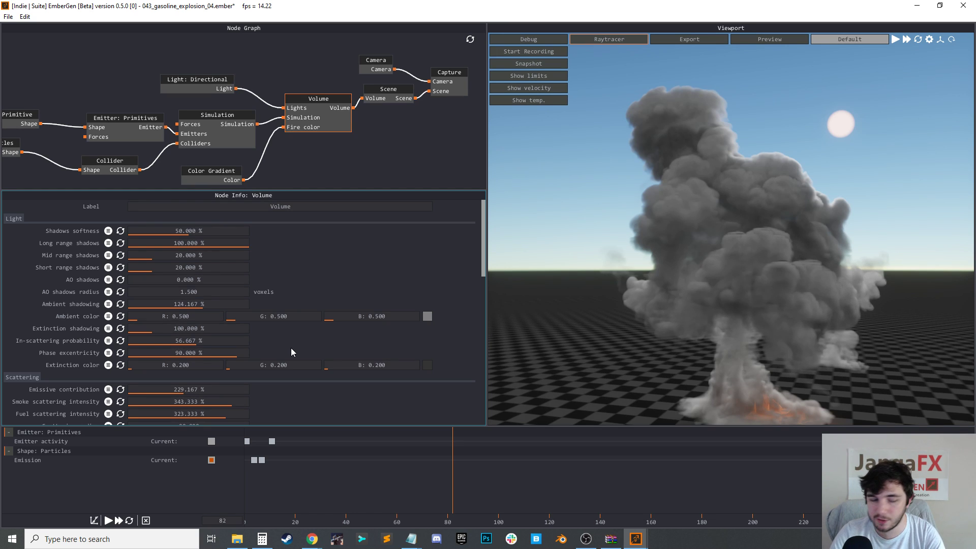
Restart the simulation, let the explosion play, and pause it at about frame 54
scroll(225, 370, down, 1)
scroll(225, 370, down, 1)
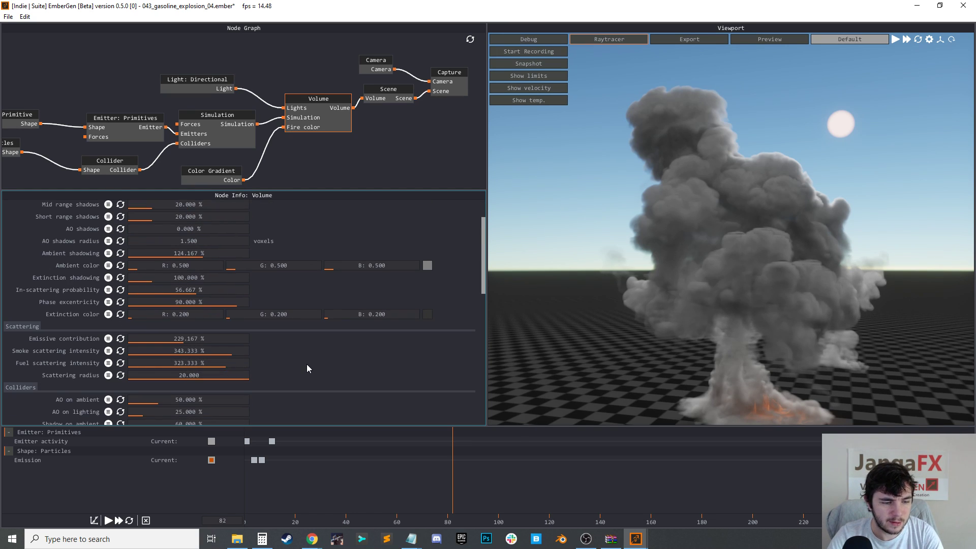
key(r)
key(space)
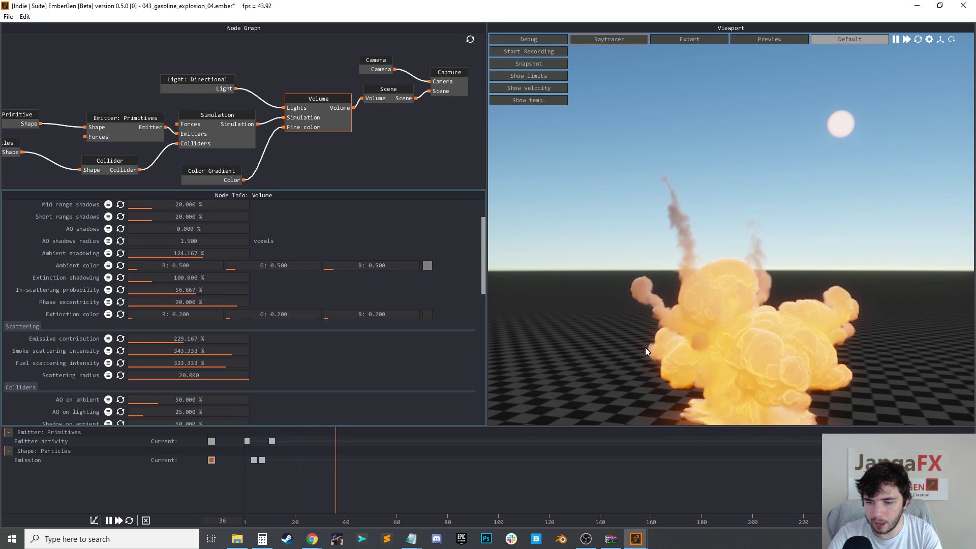
key(space)
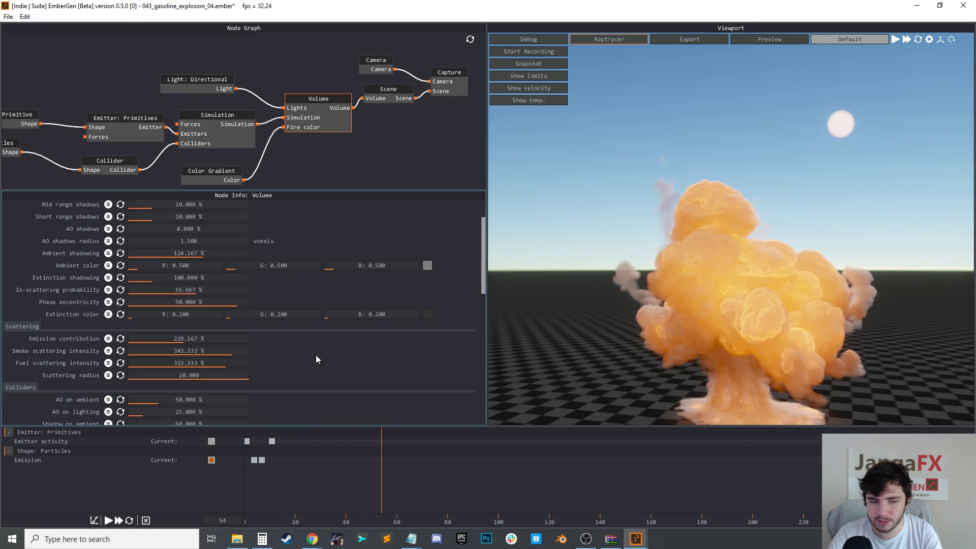
Set the Volume's Emissive contribution to about 31.3 % and its Scattering radius to 1
double_click(196, 338)
text(0)
drag(106, 344, 136, 362)
drag(243, 378, 266, 380)
drag(173, 375, 55, 386)
drag(760, 299, 767, 334)
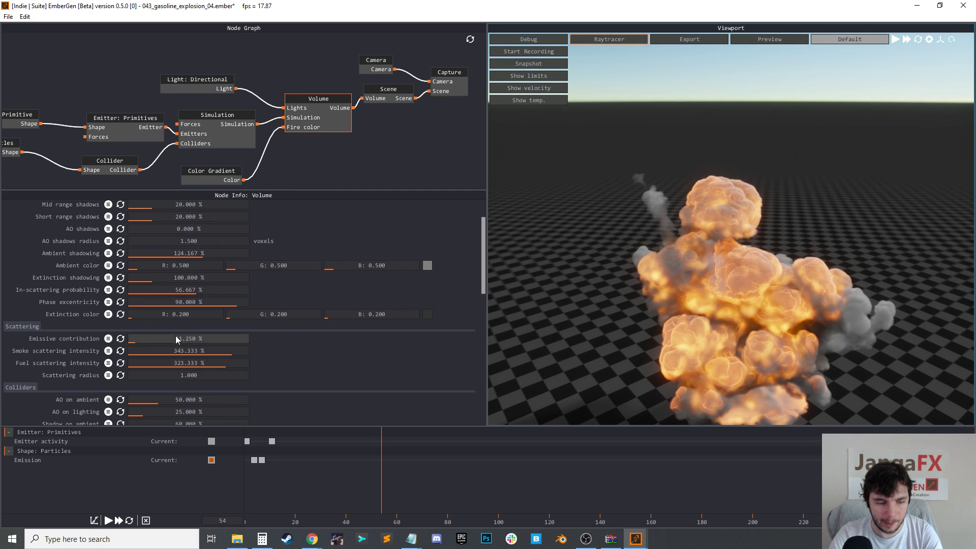
Set the Volume's Scattering radius to 20
double_click(193, 374)
text(20)
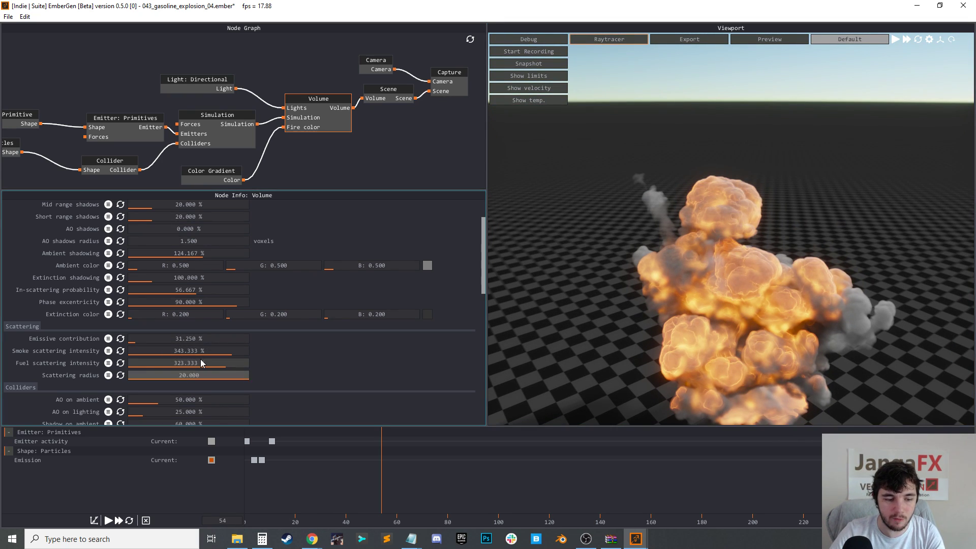
key(Return)
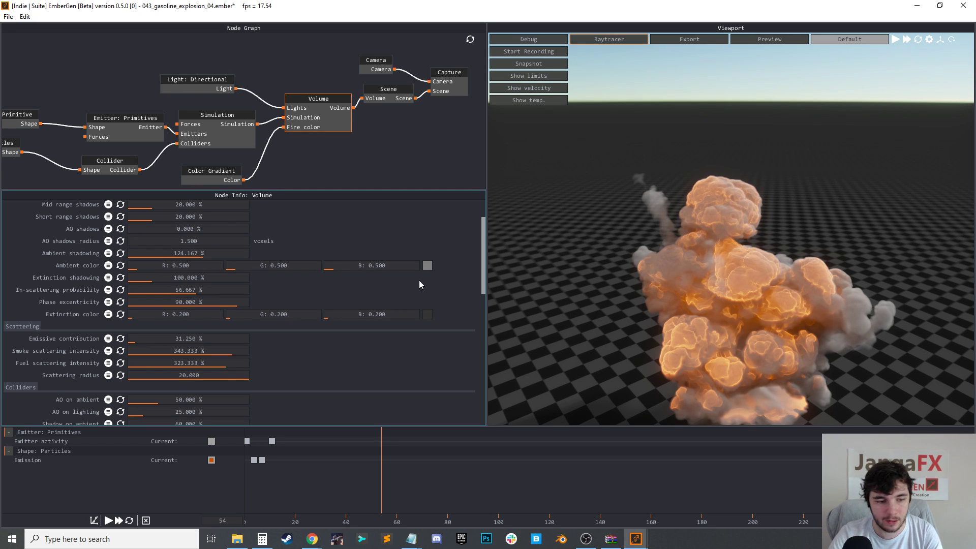
Shift the black stop behind the first orange band of the Color Gradient slightly toward higher temperatures
scroll(310, 336, down, 3)
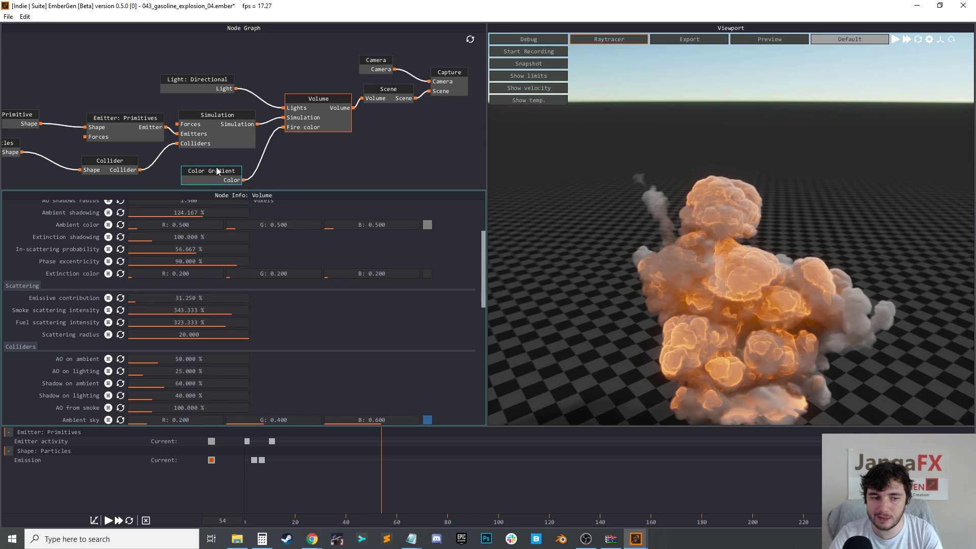
drag(210, 171, 220, 164)
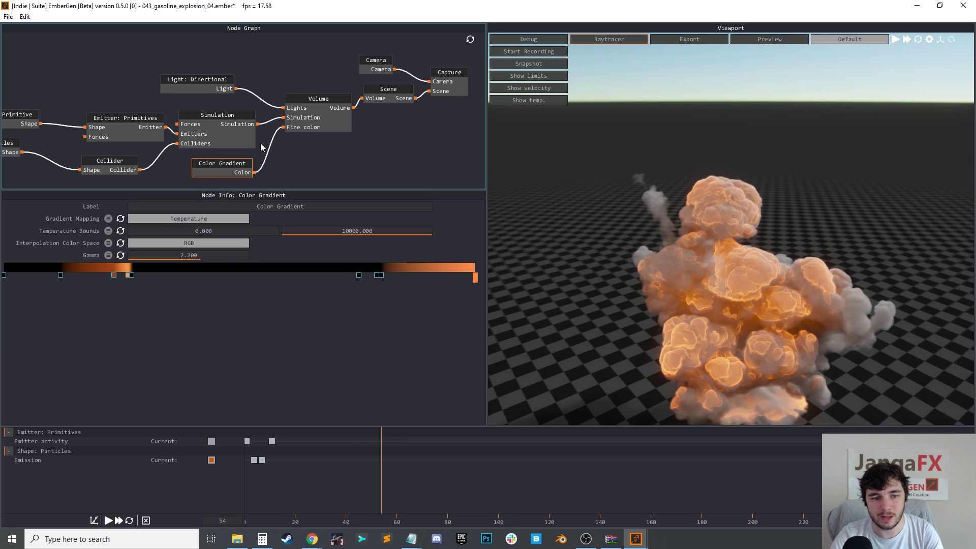
mouse_move(132, 275)
mouse_down()
mouse_move(193, 280)
mouse_move(137, 278)
mouse_up()
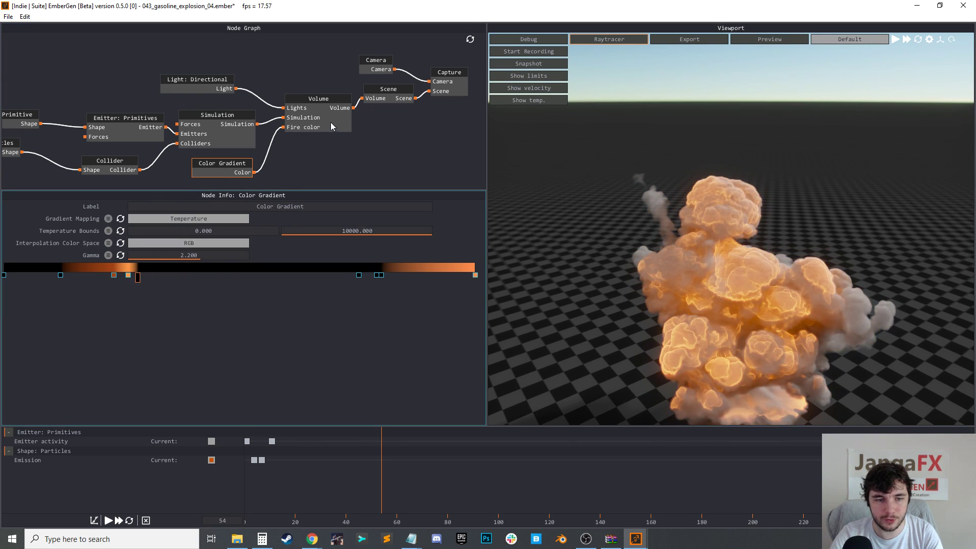
Set the scene's ground to None and its sky to Uniform Color
click(330, 126)
click(384, 95)
scroll(224, 388, down, 3)
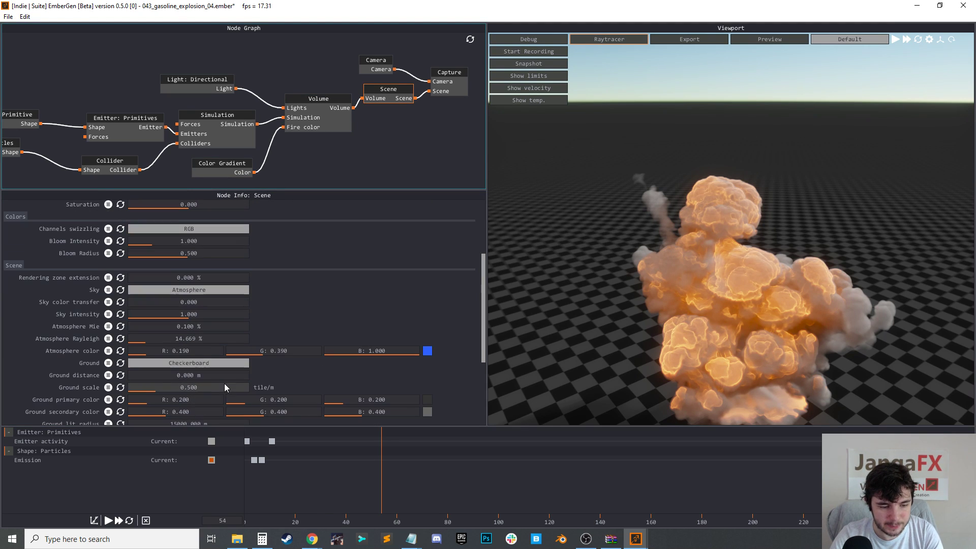
scroll(224, 387, down, 2)
click(189, 334)
click(191, 346)
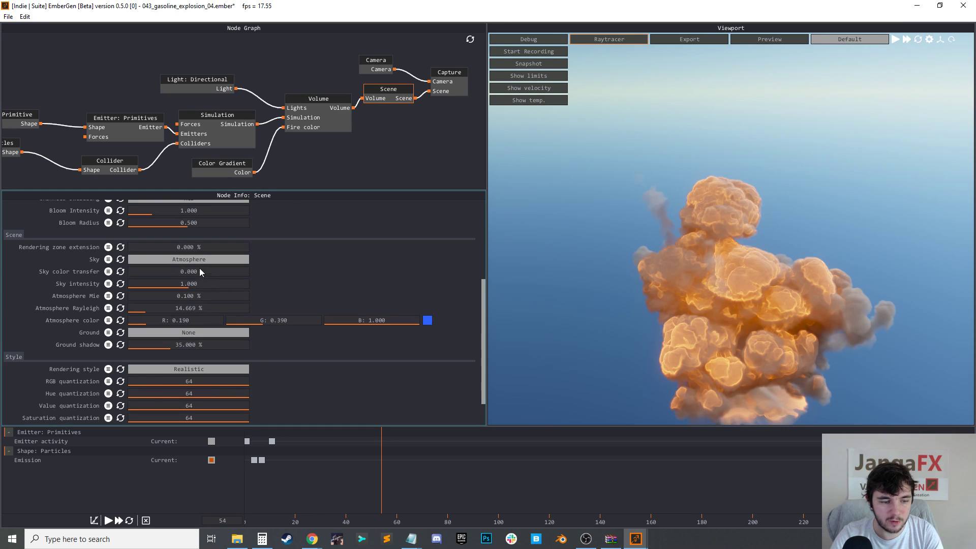
click(193, 259)
click(189, 278)
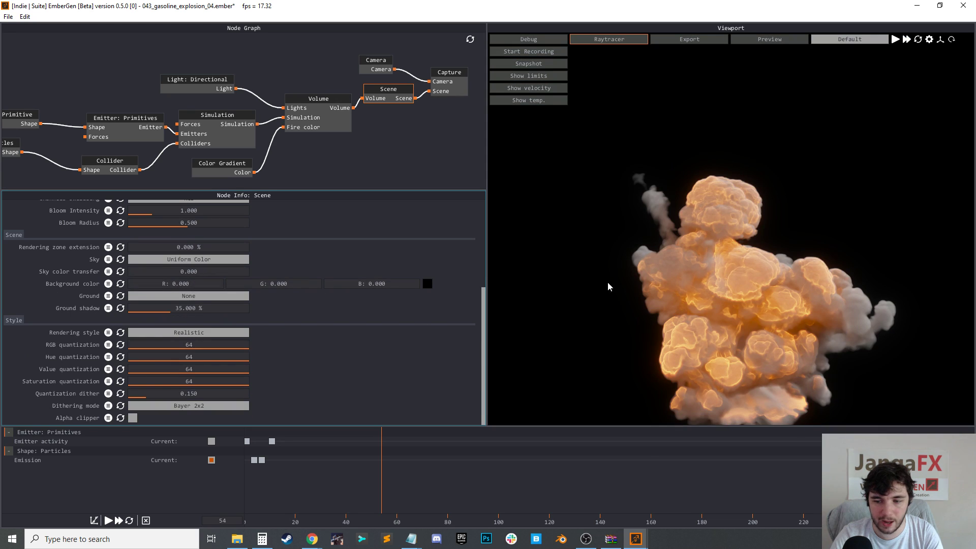
Turn off Render smoke on the Volume node so only the flames are rendered
click(323, 127)
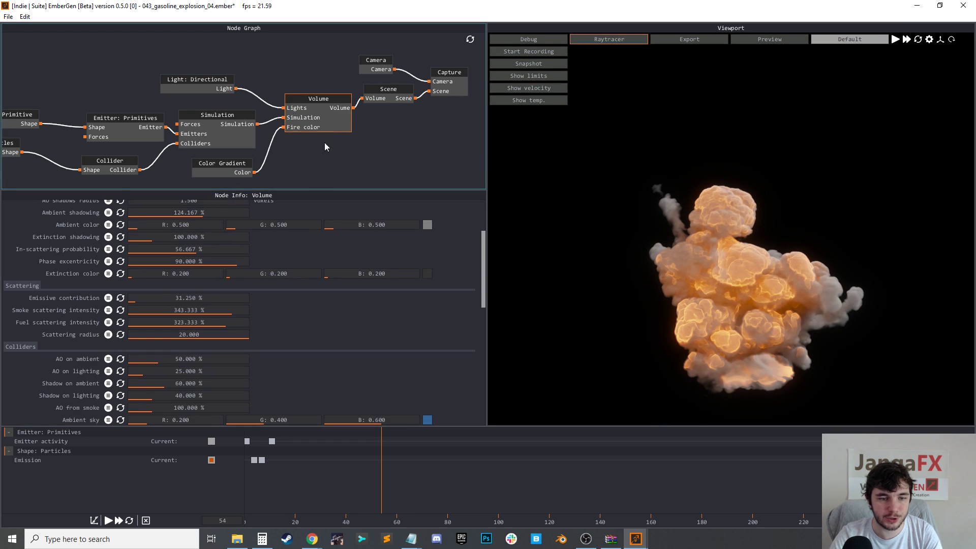
scroll(296, 259, down, 6)
click(133, 337)
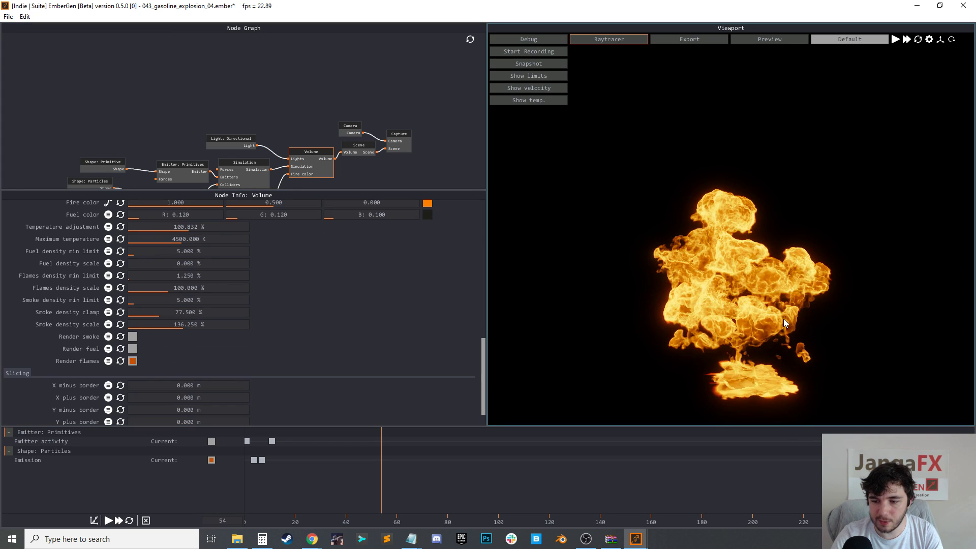
Toggle Render smoke on the Volume node to compare the explosion with and without its smoke
click(133, 337)
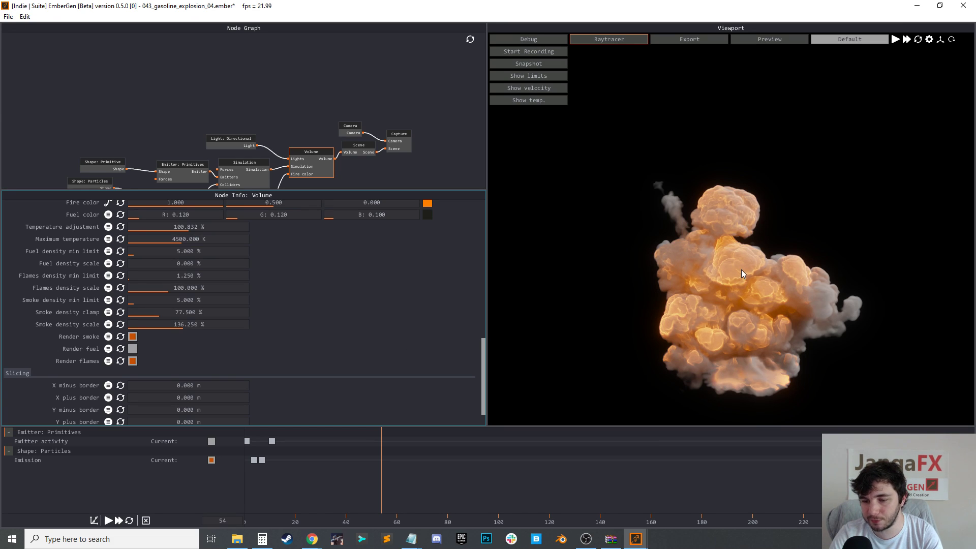
click(133, 336)
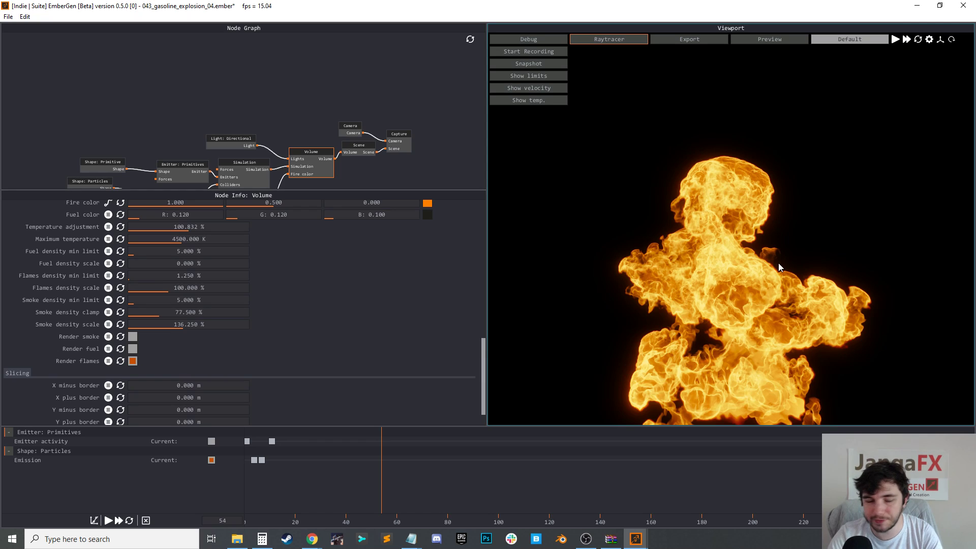
Open the settings of the Color Gradient node that feeds the Volume's fire color
scroll(298, 300, up, 3)
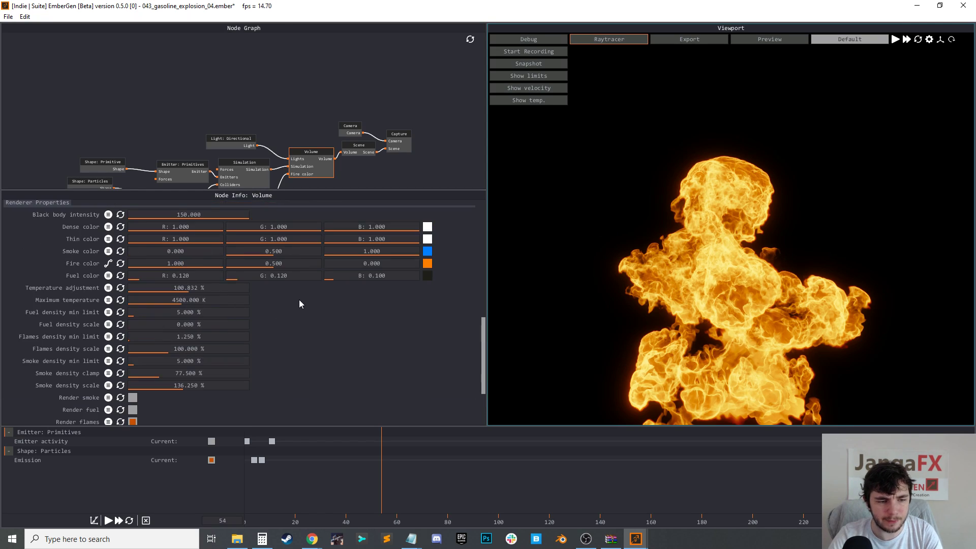
middle_drag(308, 148, 325, 103)
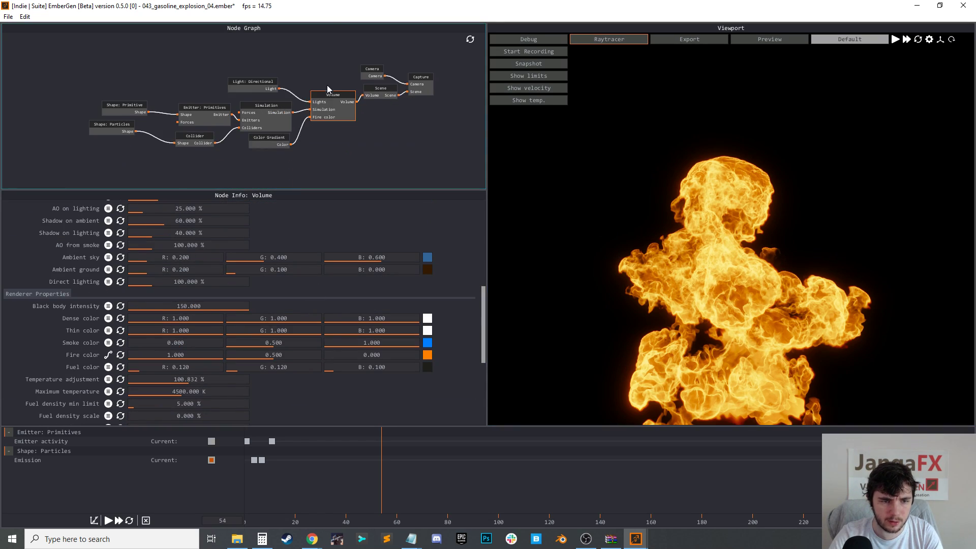
scroll(264, 137, up, 5)
click(265, 135)
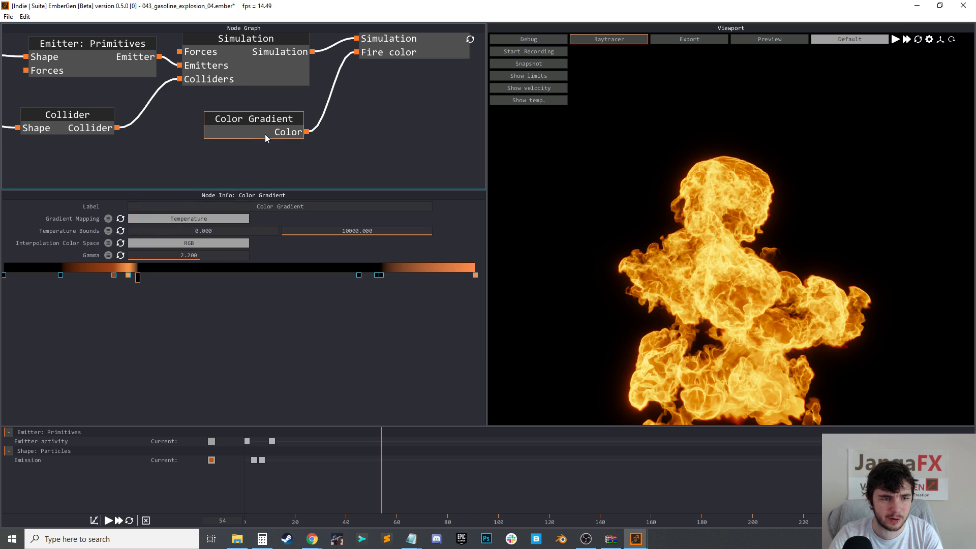
double_click(127, 275)
click(216, 277)
double_click(216, 275)
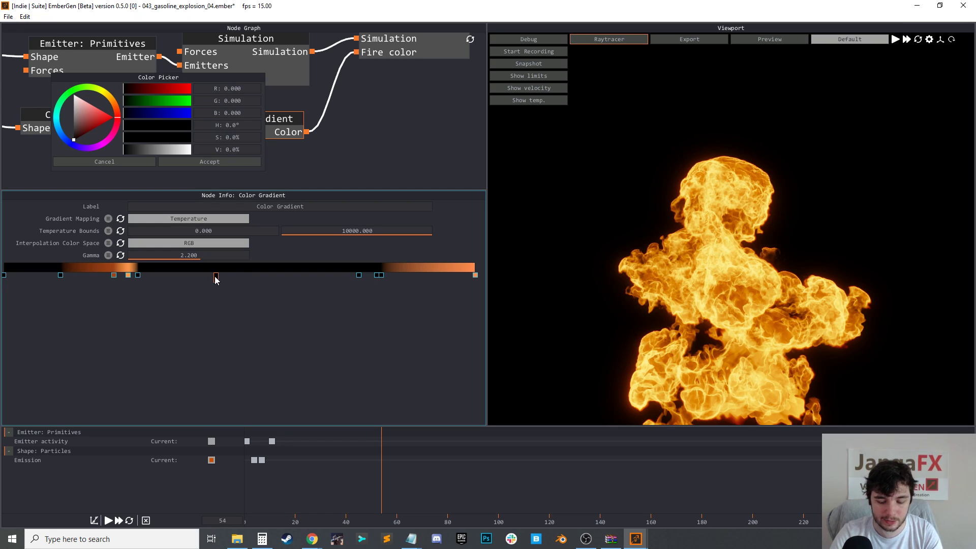
right_click(215, 276)
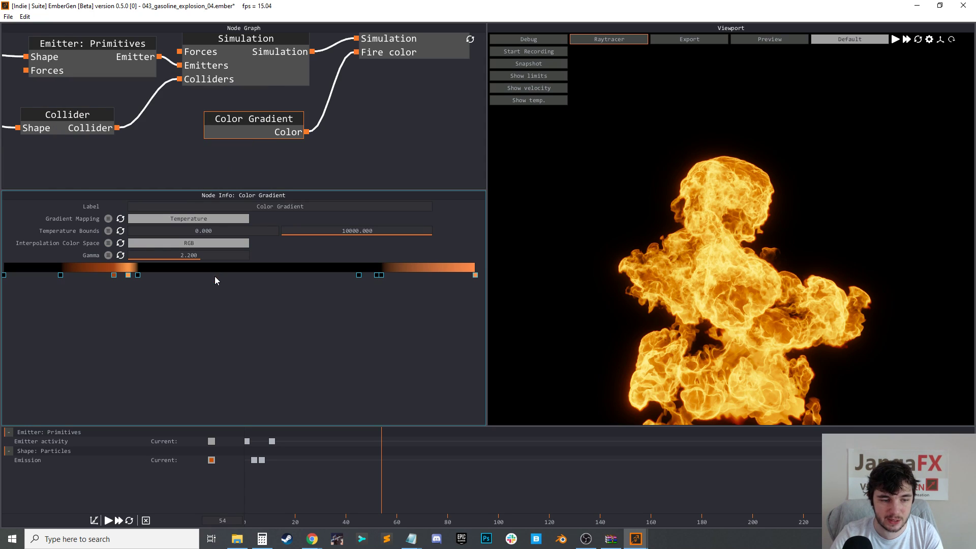
Recolour the bright orange stop of the Color Gradient's first band to purple (R 0.531, G 0.282, B 1.000)
click(138, 277)
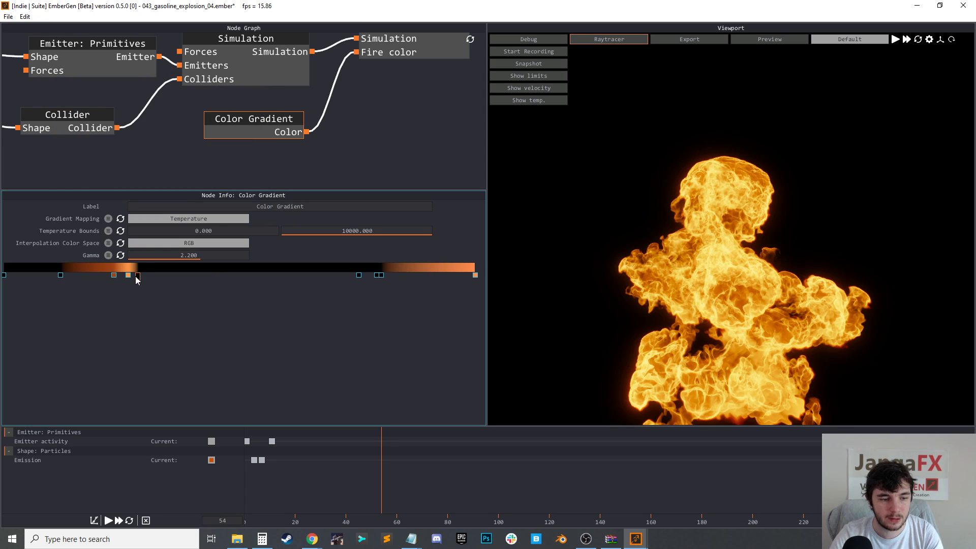
click(128, 277)
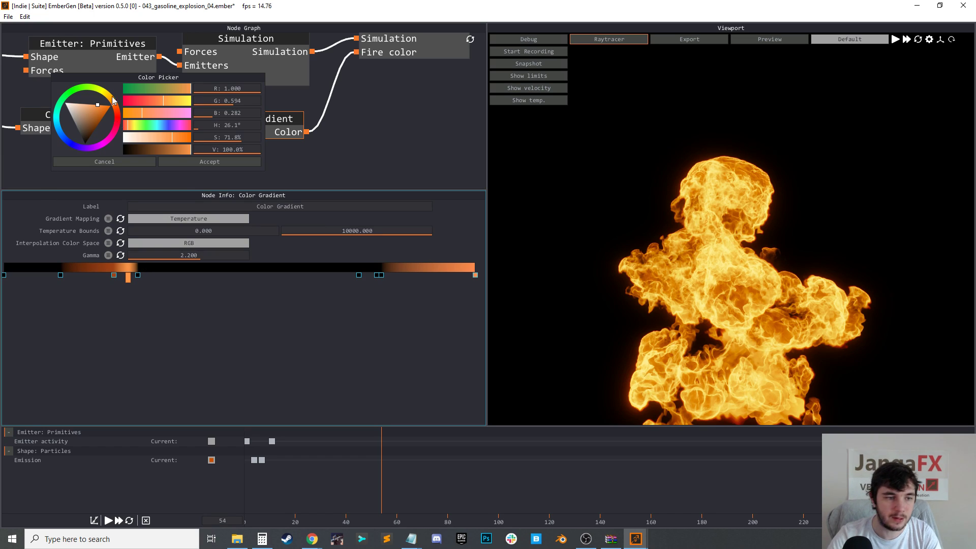
drag(111, 143, 82, 152)
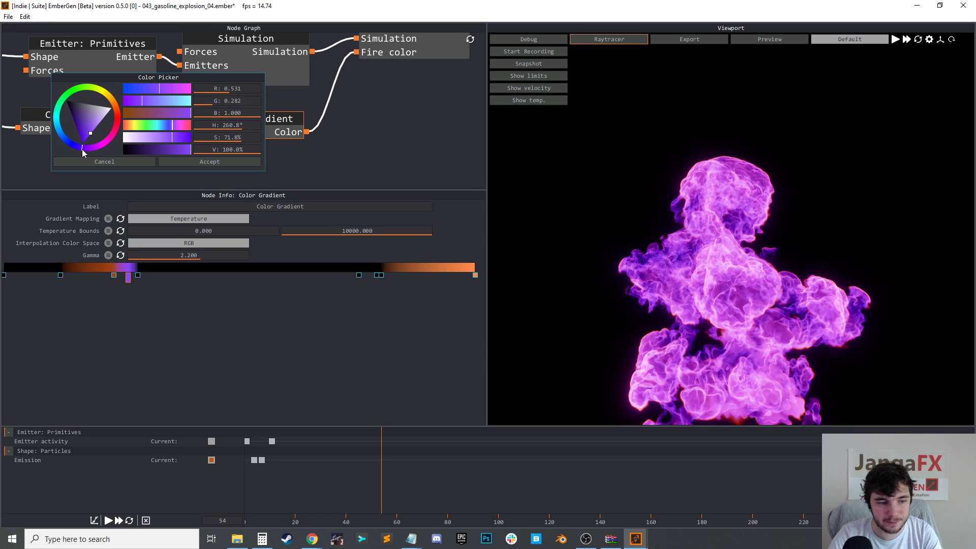
click(222, 162)
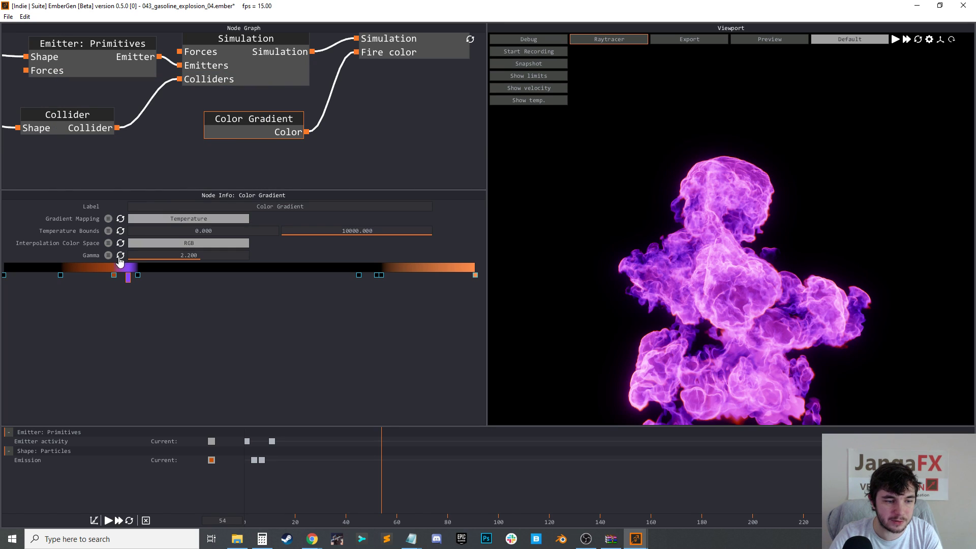
Recolour the dark orange stop just before the purple one in the Color Gradient to green
click(112, 276)
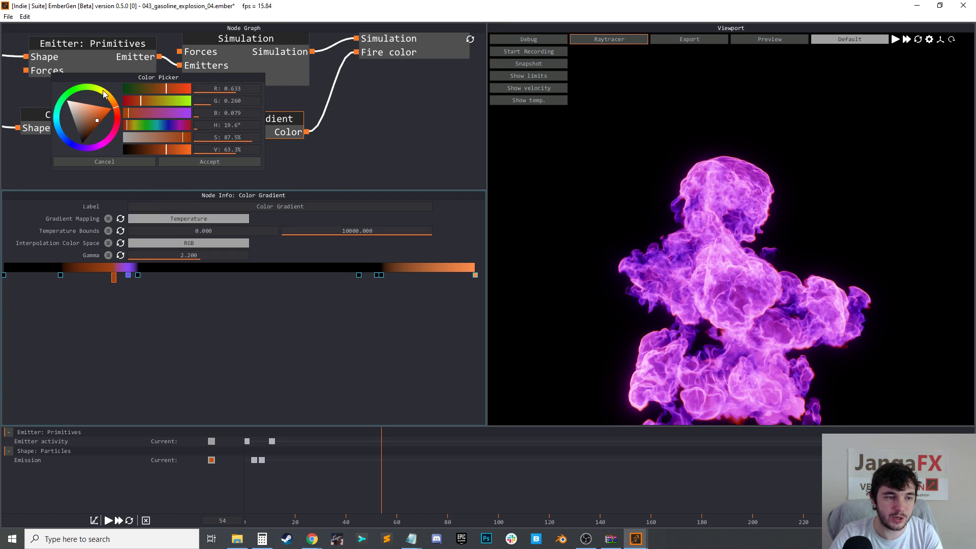
drag(105, 95, 81, 85)
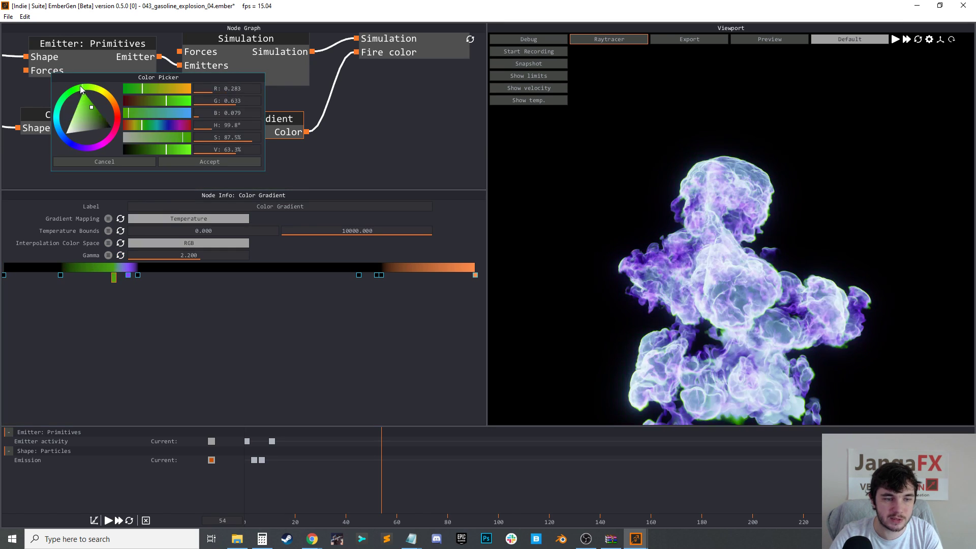
click(238, 163)
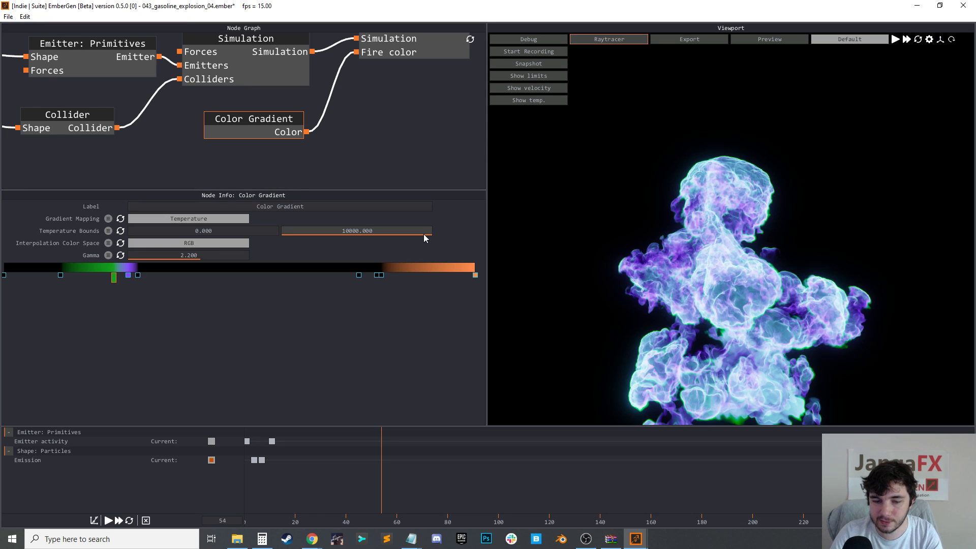
middle_drag(401, 77, 379, 116)
click(414, 85)
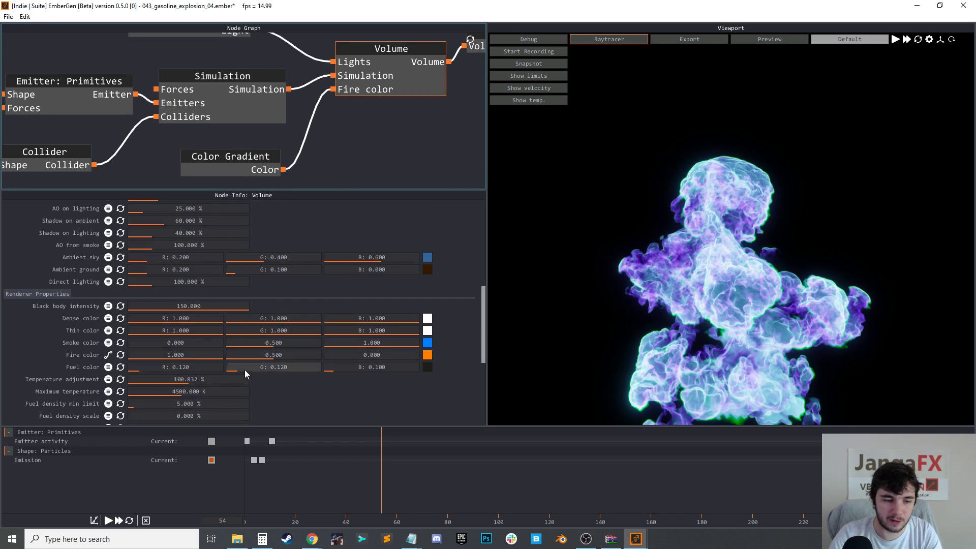
scroll(253, 368, down, 4)
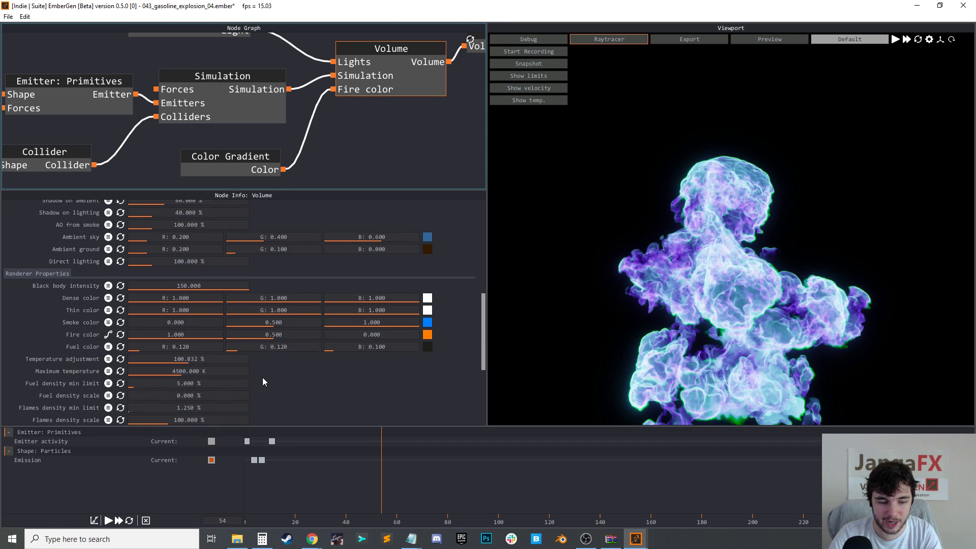
click(230, 162)
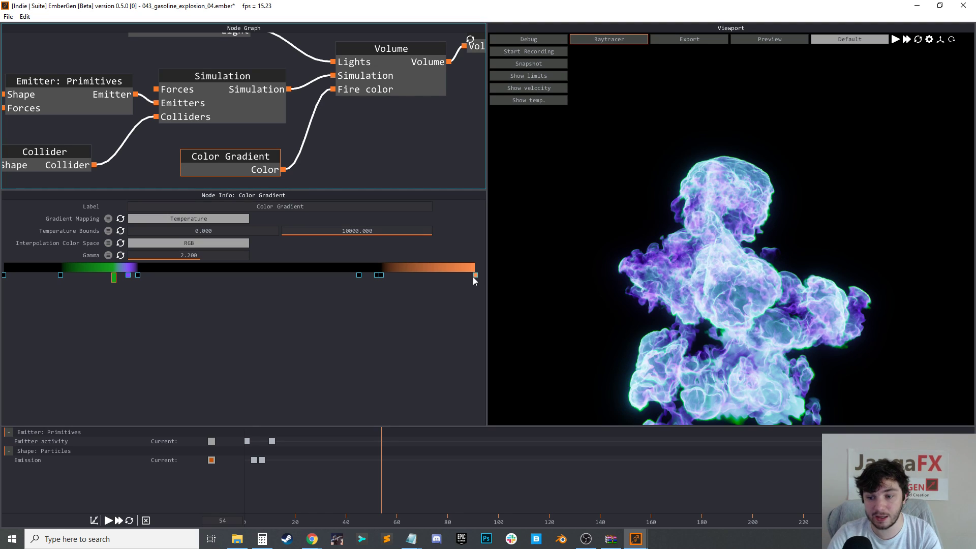
scroll(311, 109, down, 2)
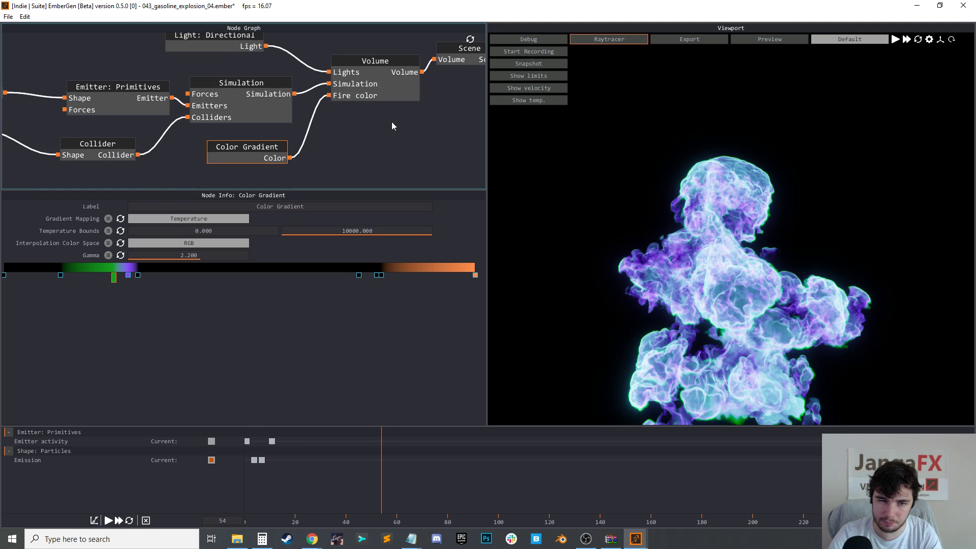
Turn on Render smoke on the Volume node to show the recoloured flames together with smoke
click(398, 94)
scroll(306, 343, down, 3)
scroll(305, 344, down, 3)
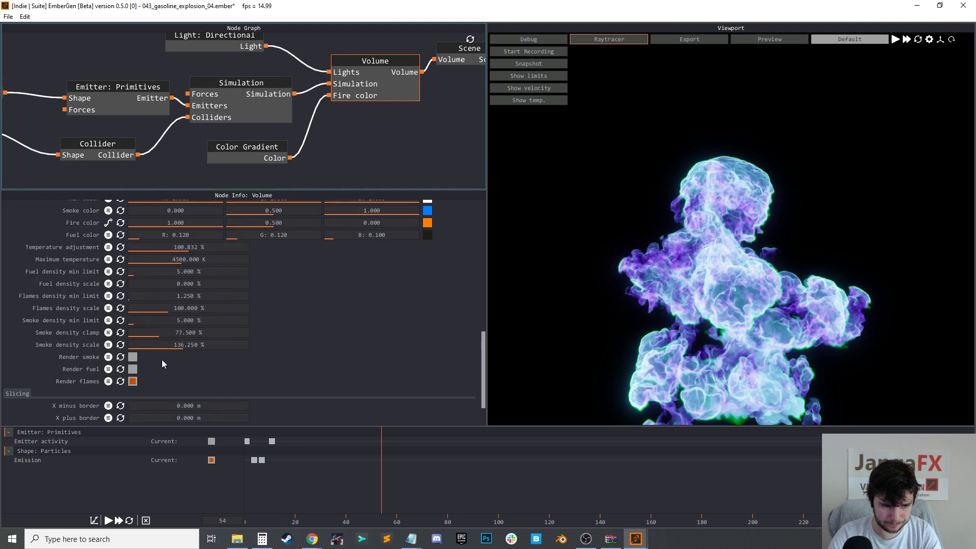
click(134, 357)
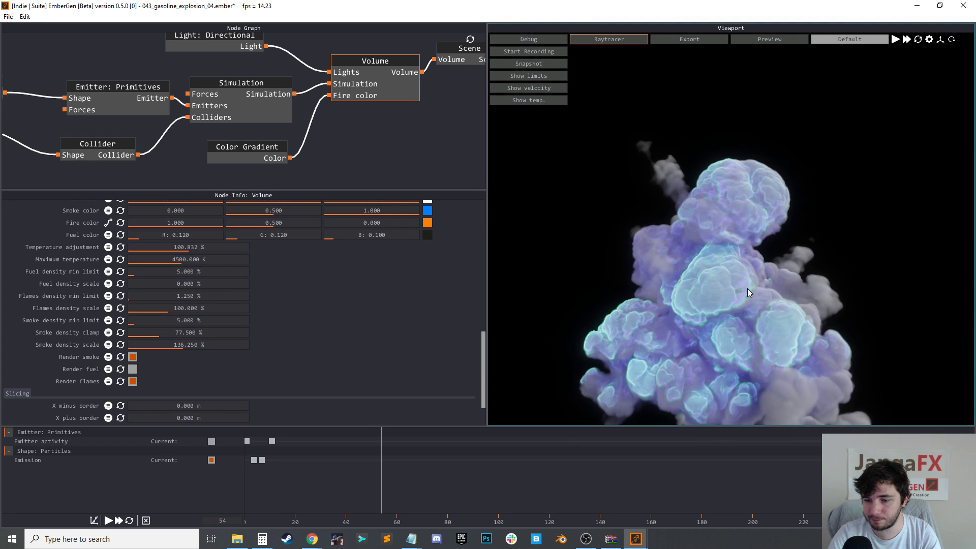
Replay the explosion simulation from the start to examine the recoloured flames inside the smoke
click(252, 159)
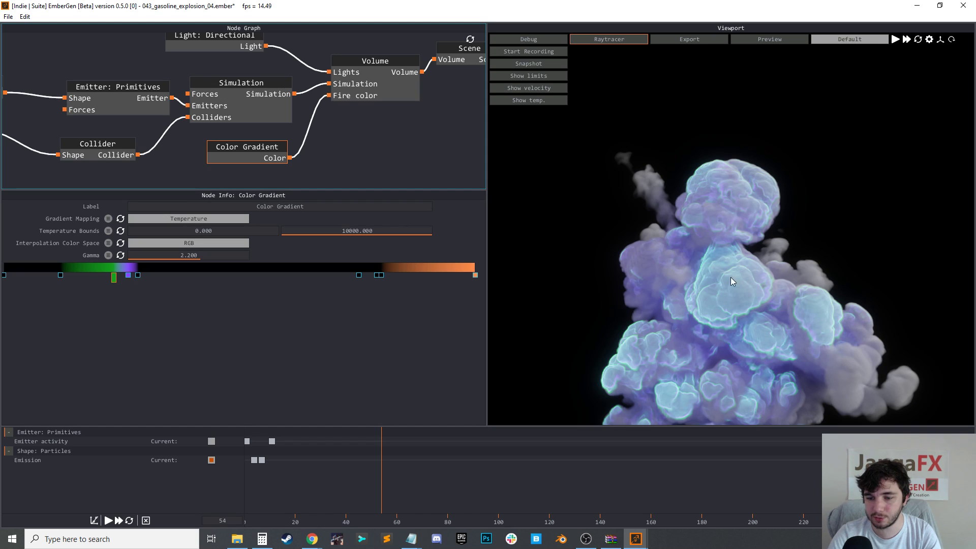
click(401, 92)
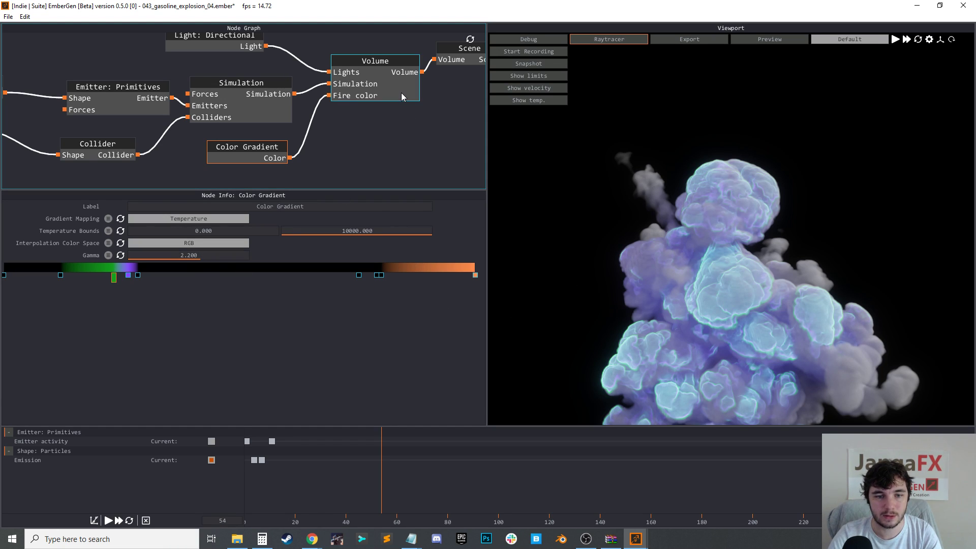
click(244, 155)
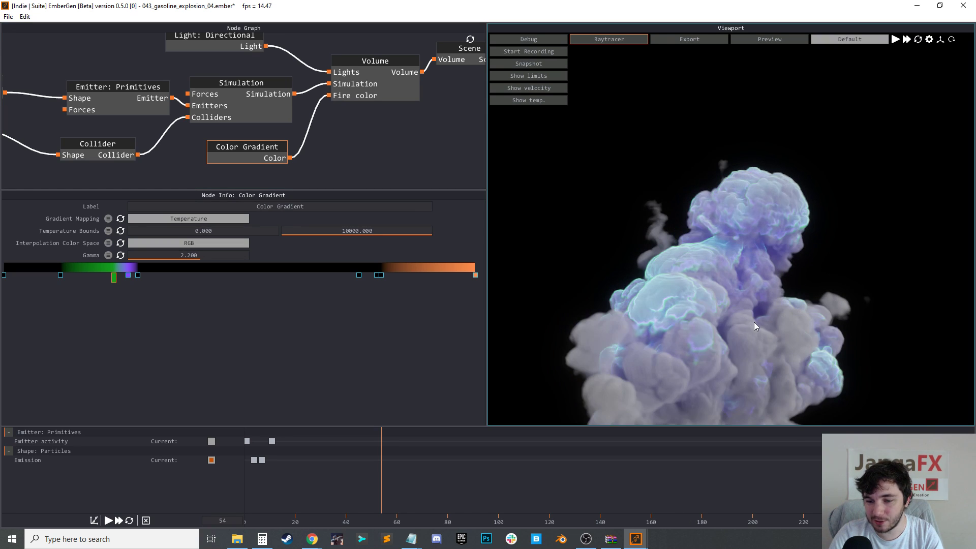
key(r)
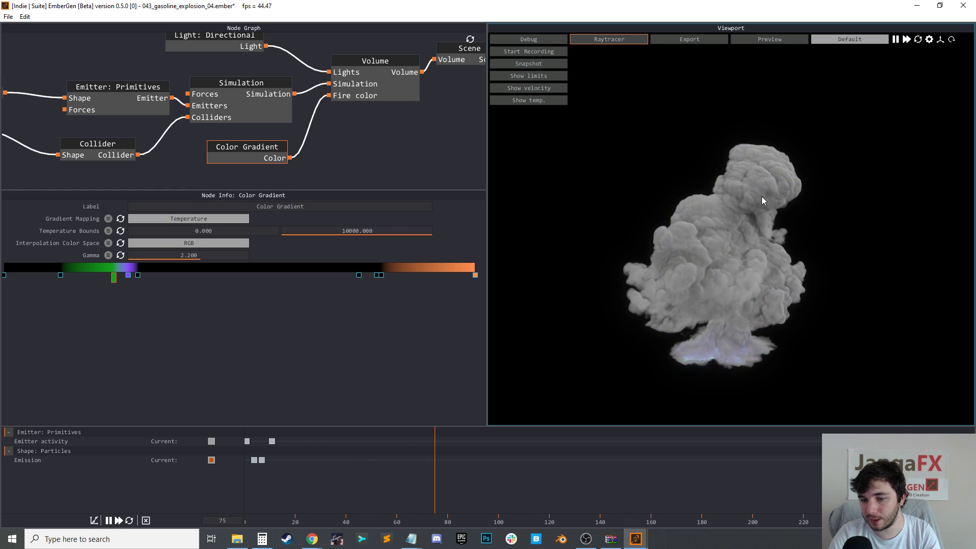
key(r)
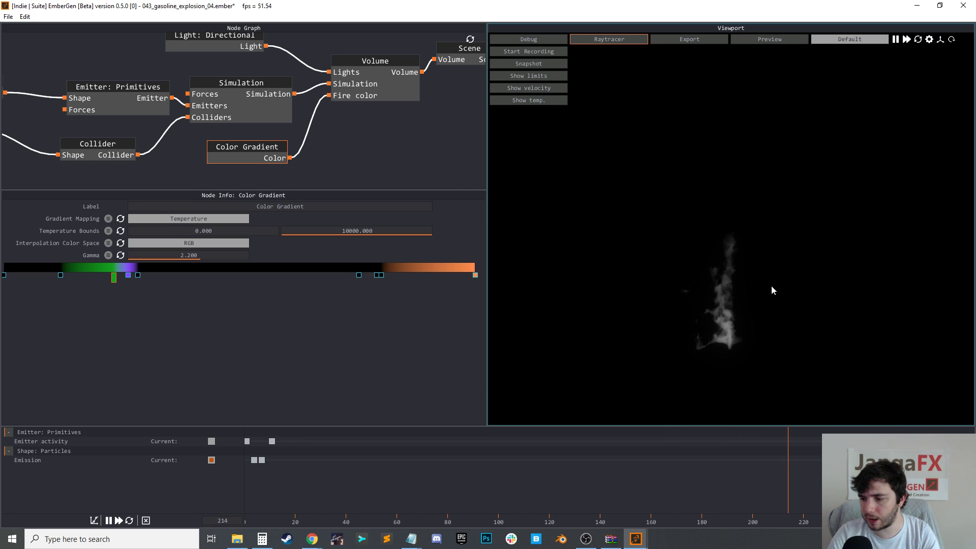
click(433, 148)
click(224, 147)
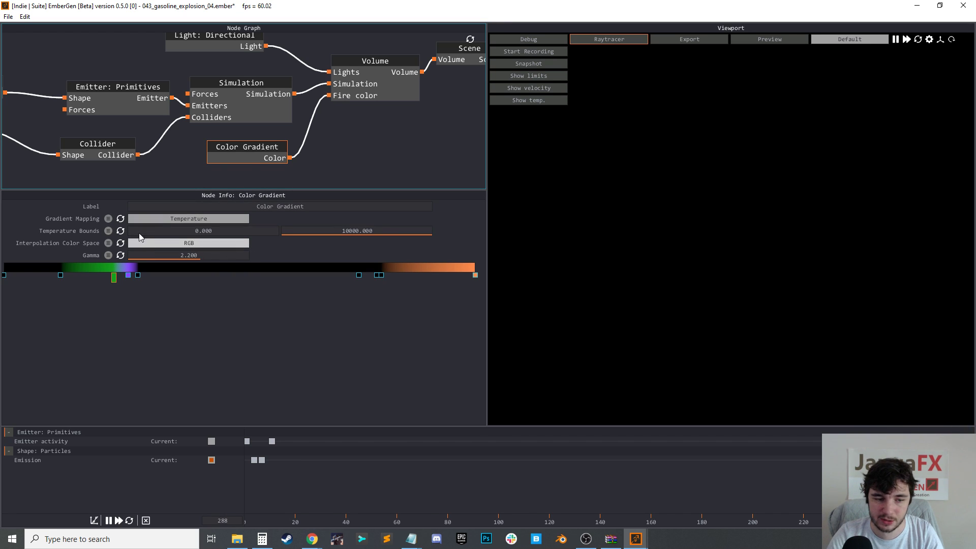
click(351, 142)
click(233, 160)
click(202, 218)
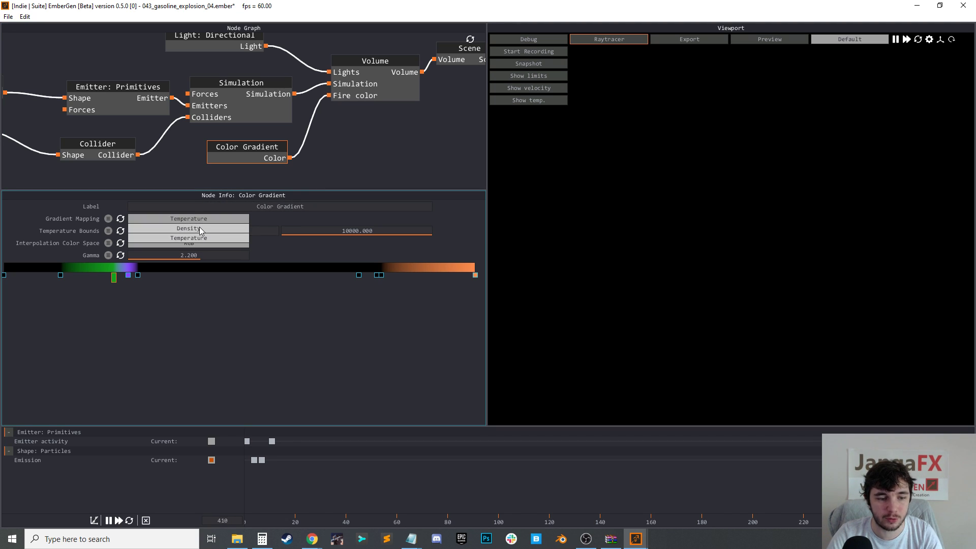
click(392, 157)
click(247, 159)
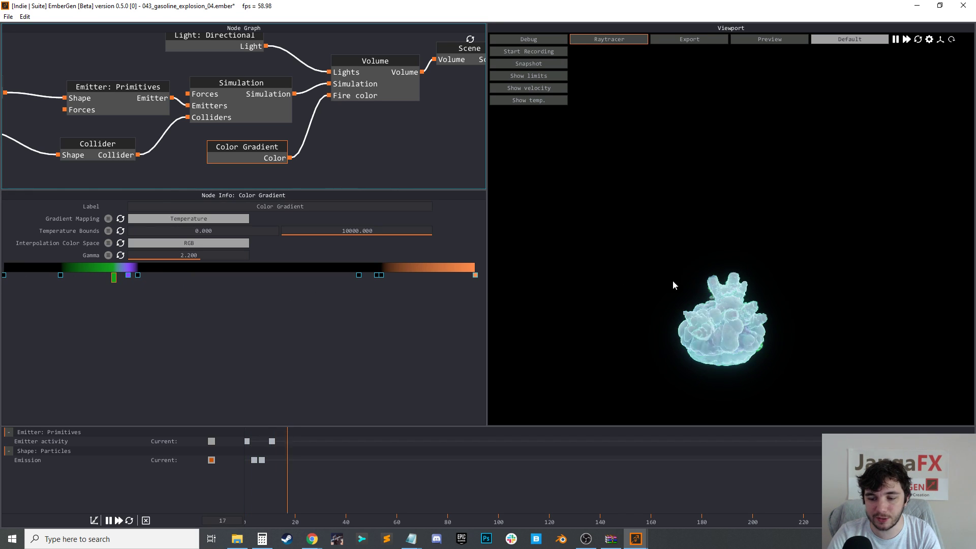
Pause the simulation at frame 38 and turn off Render smoke on the Volume node
key(space)
click(399, 89)
scroll(108, 342, down, 2)
click(133, 337)
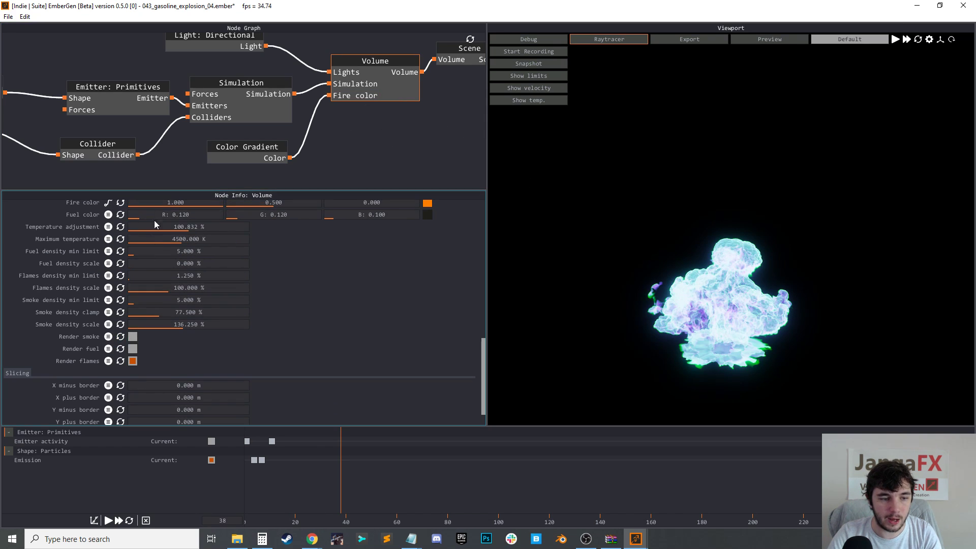
Widen the Color Gradient's purple band by shifting the black stop behind it past the middle of the gradient
click(230, 155)
drag(138, 276, 185, 278)
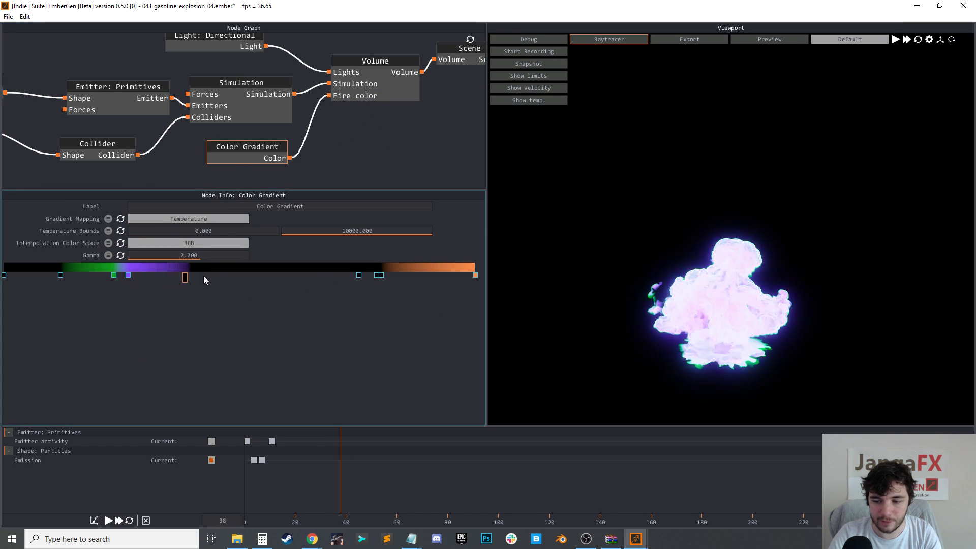
scroll(661, 322, up, 6)
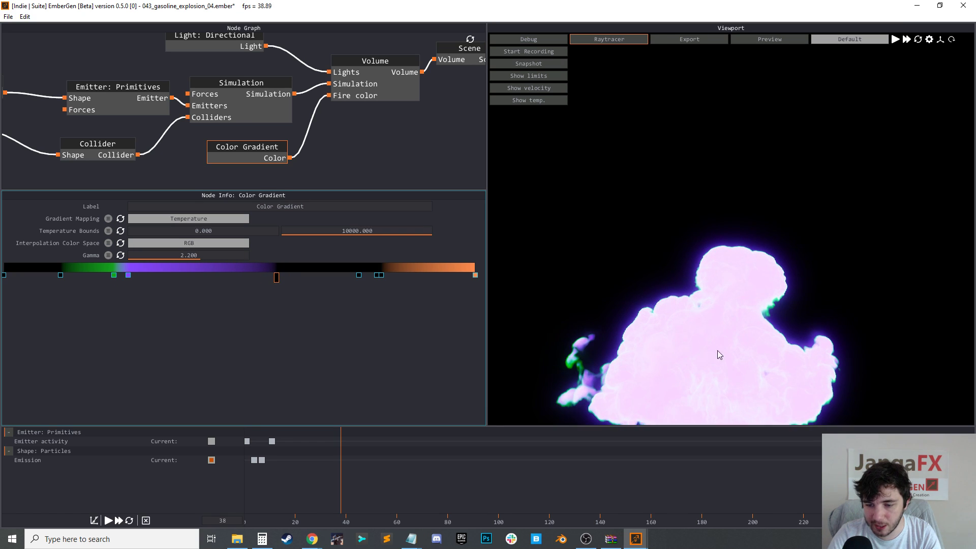
middle_drag(716, 351, 729, 306)
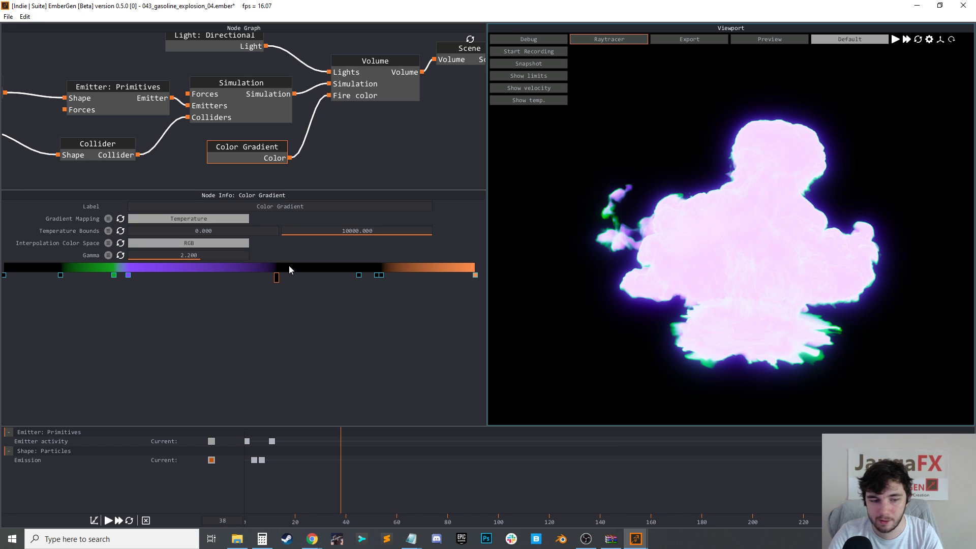
Narrow the Color Gradient's purple band by shifting its black end stop and the purple stop close to the green stop
double_click(277, 279)
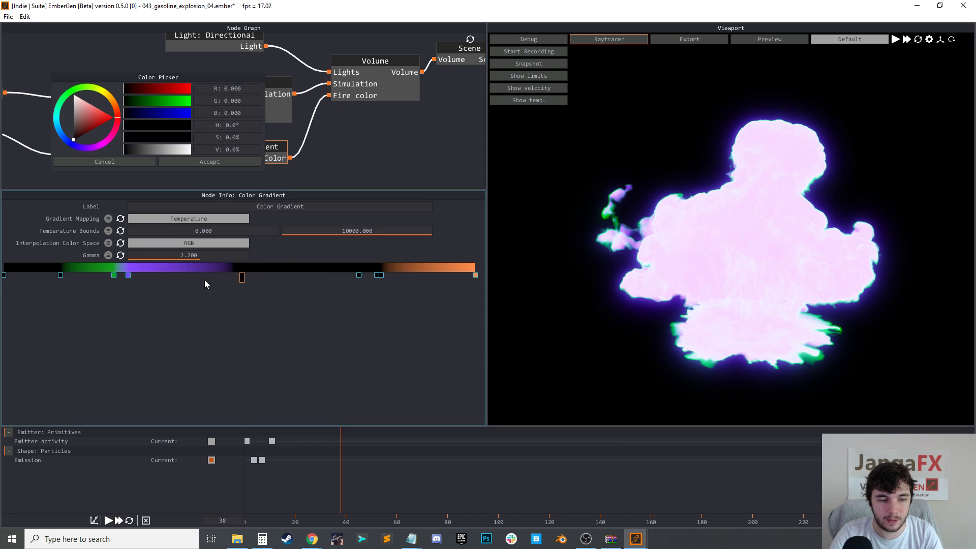
drag(147, 283, 129, 283)
click(126, 277)
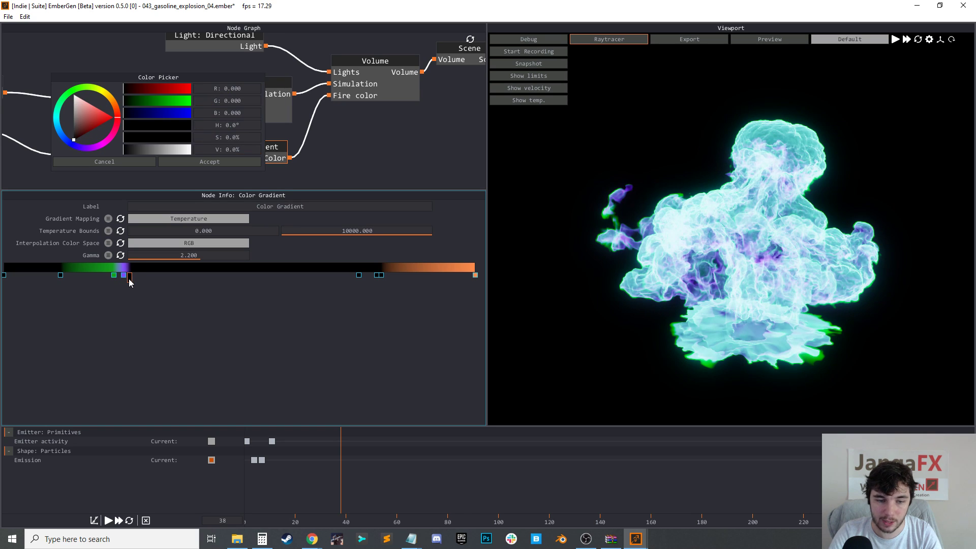
click(124, 278)
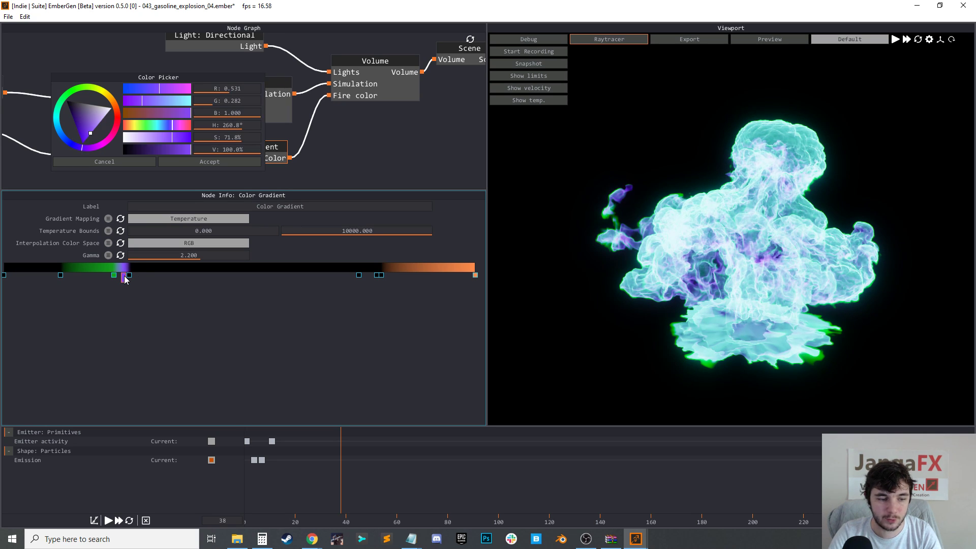
Recolour the Color Gradient's purple stop to orange with a 20° hue and its green stop to a darker orange with a 25.3° hue
drag(114, 104, 117, 111)
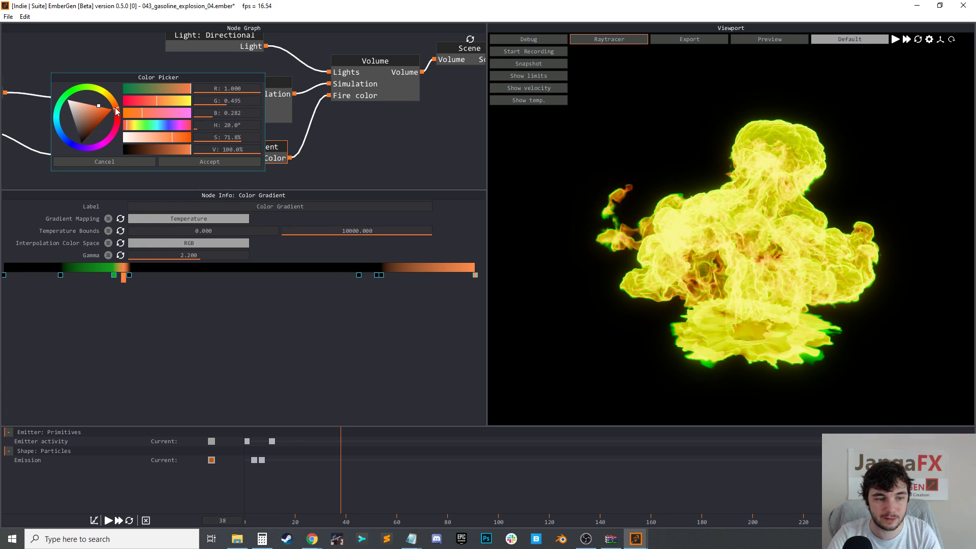
click(197, 161)
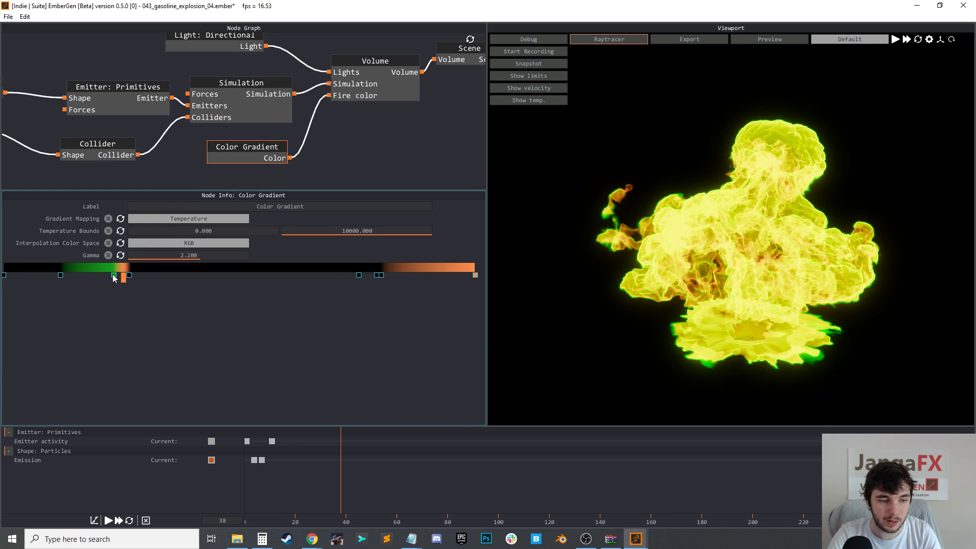
double_click(113, 275)
drag(115, 107, 116, 107)
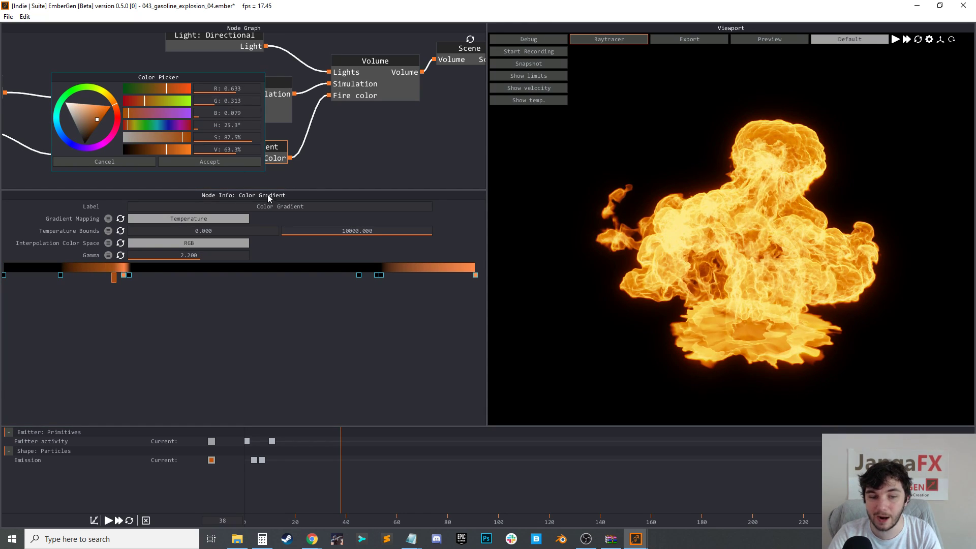
click(224, 164)
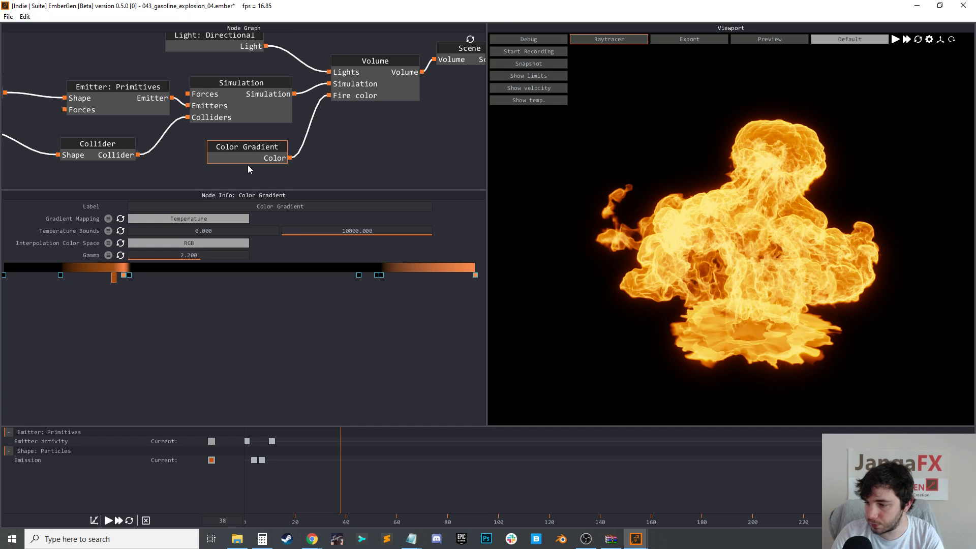
Open the preset 060_torch_fire.ember without saving the changes to the explosion project
click(7, 17)
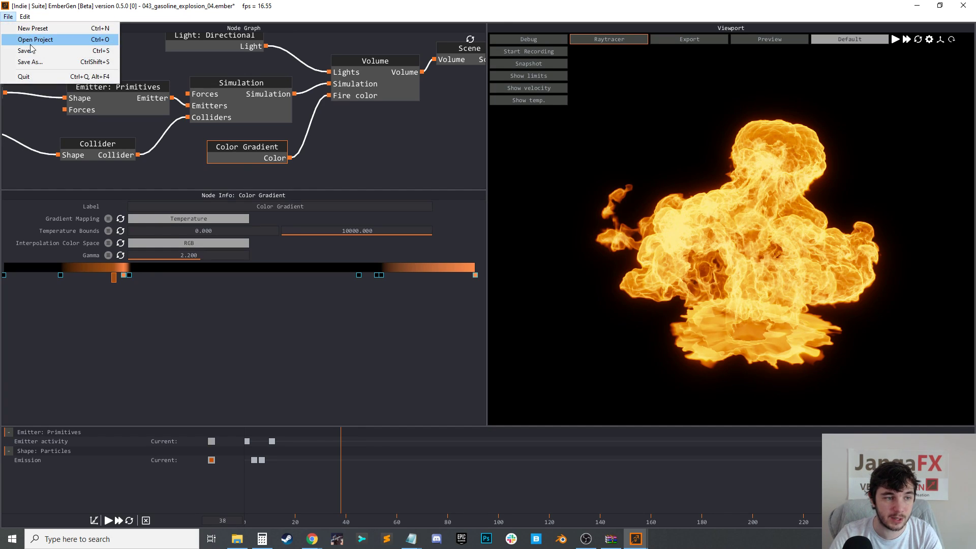
click(31, 40)
click(496, 306)
scroll(314, 281, down, 15)
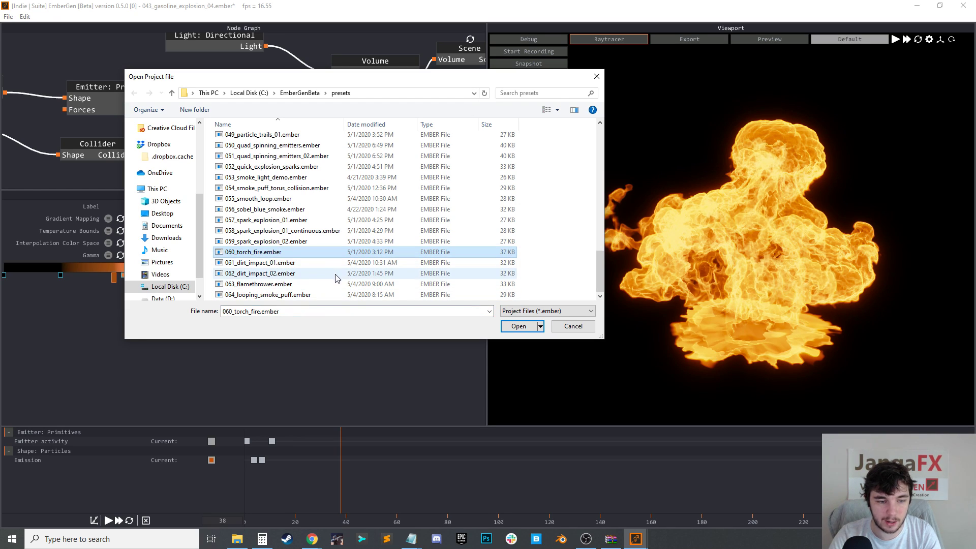
click(519, 327)
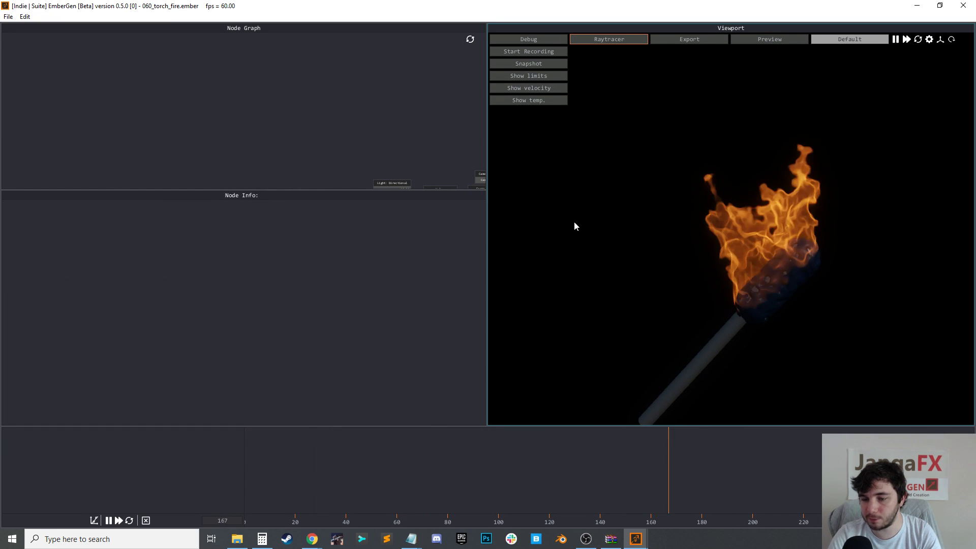
Examine the torch's Shape: Noise and Shape: Primitive nodes and look at the burning torch from another angle
scroll(358, 116, down, 4)
middle_drag(301, 182, 279, 143)
scroll(279, 143, up, 8)
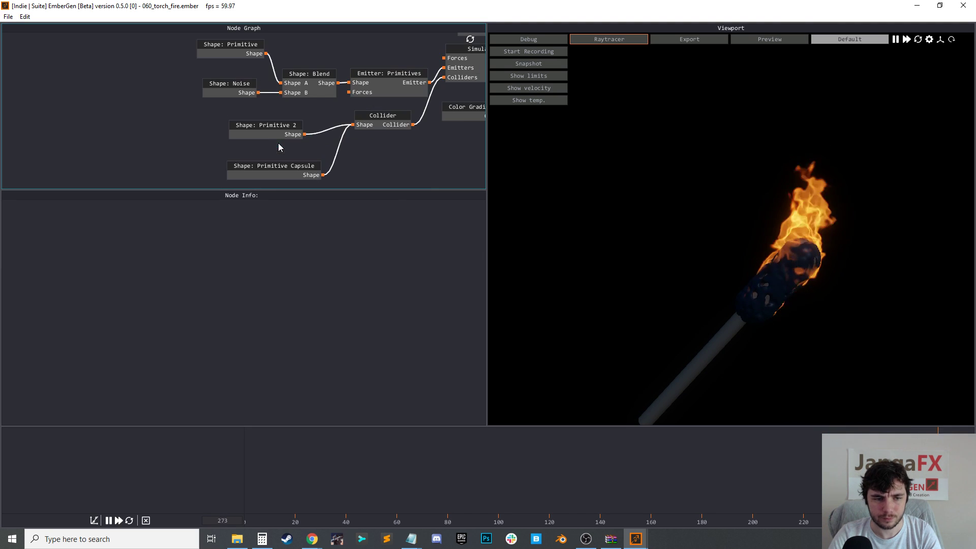
middle_drag(345, 48, 299, 69)
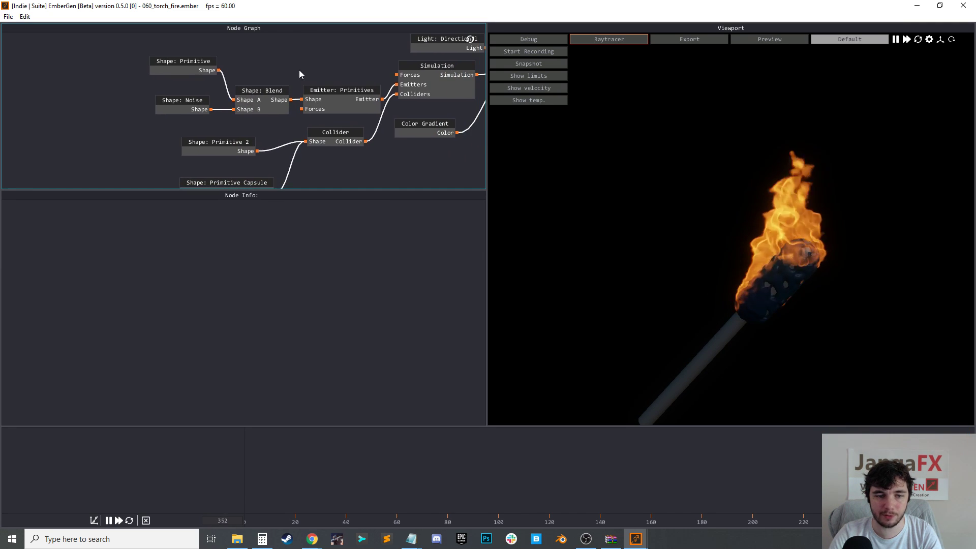
click(188, 108)
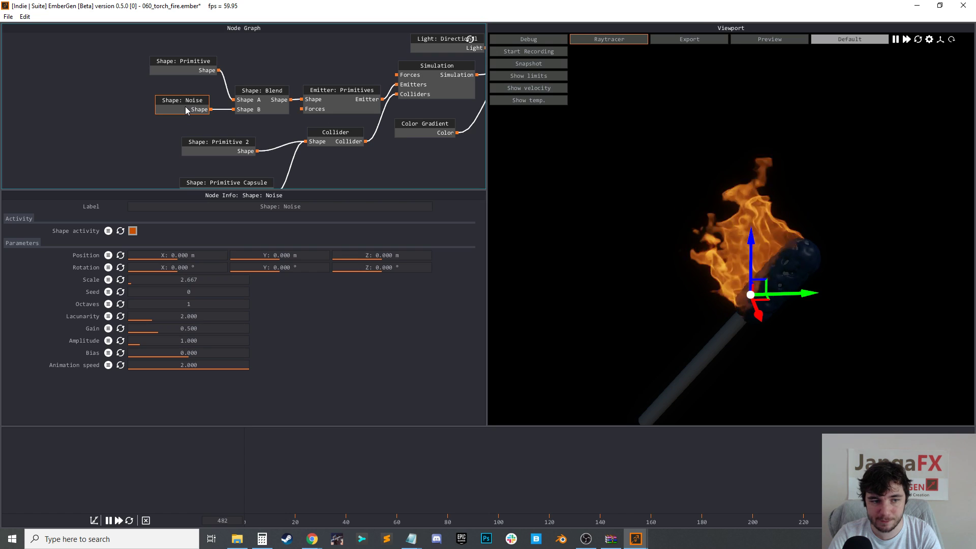
click(196, 68)
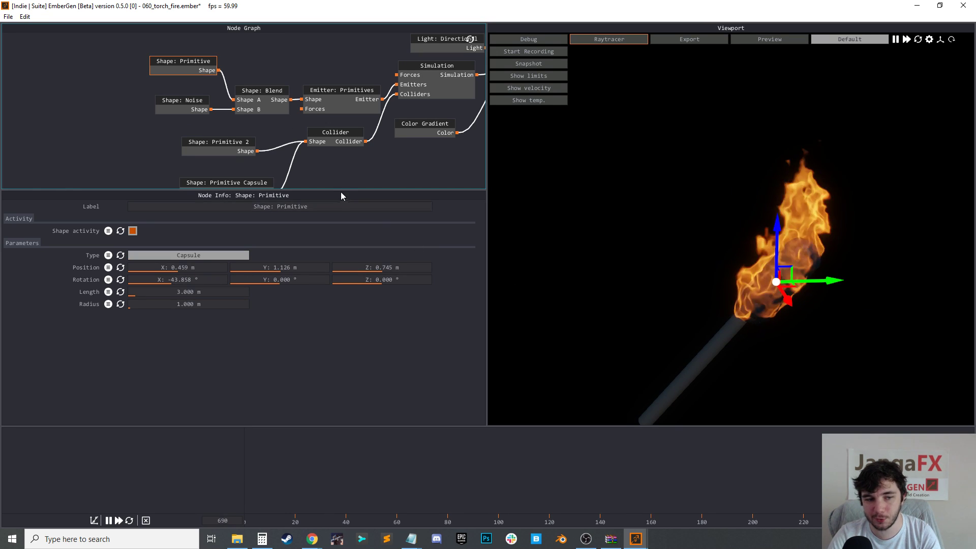
middle_drag(306, 162, 304, 141)
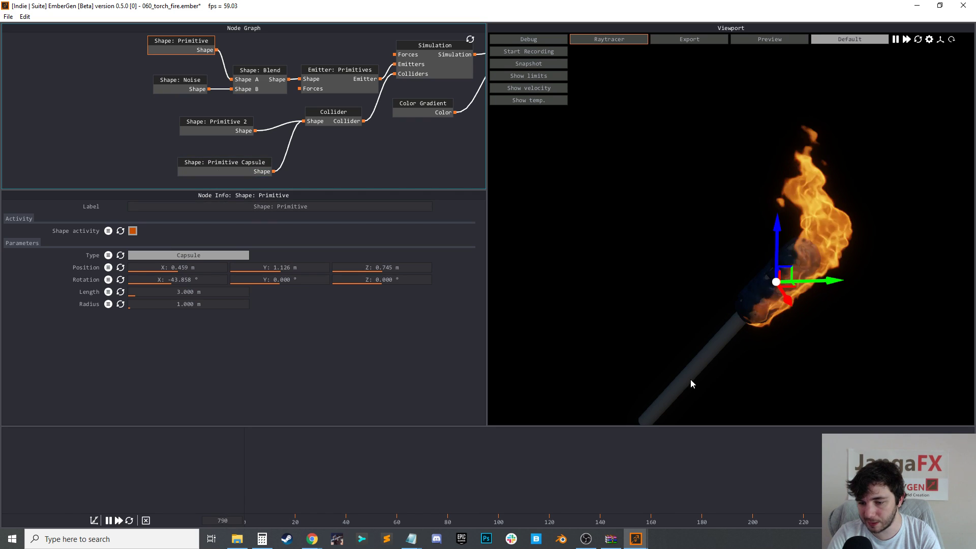
drag(811, 319, 786, 319)
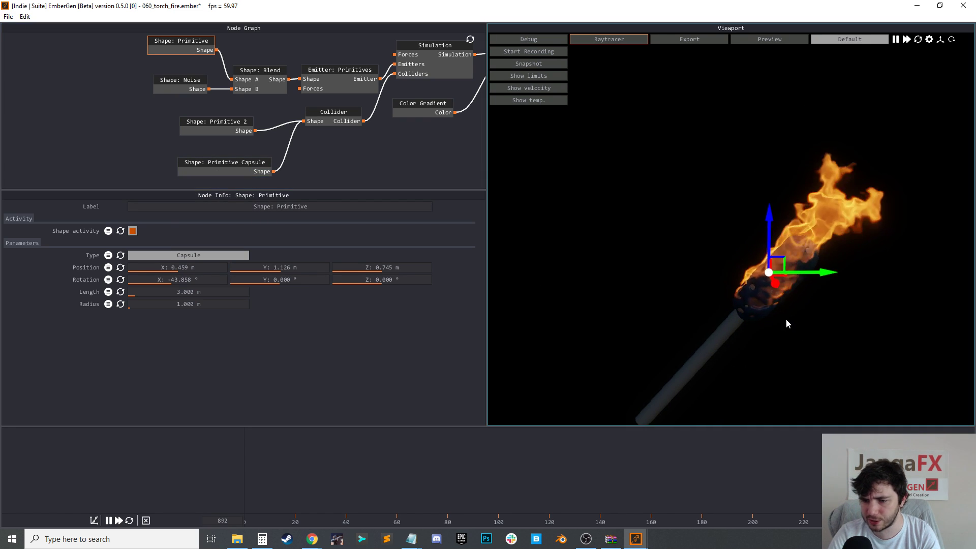
middle_drag(787, 319, 763, 290)
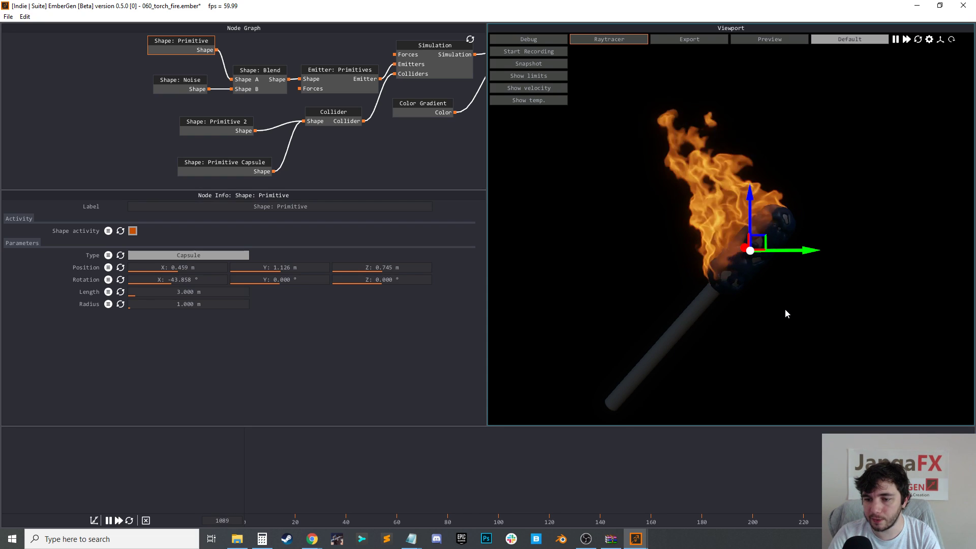
Examine the torch's Volume node settings and how its emitter, collider and gradient nodes connect
drag(444, 153, 334, 162)
drag(420, 117, 370, 150)
click(401, 101)
mouse_move(425, 118)
mouse_down()
mouse_move(359, 145)
mouse_move(411, 126)
mouse_up()
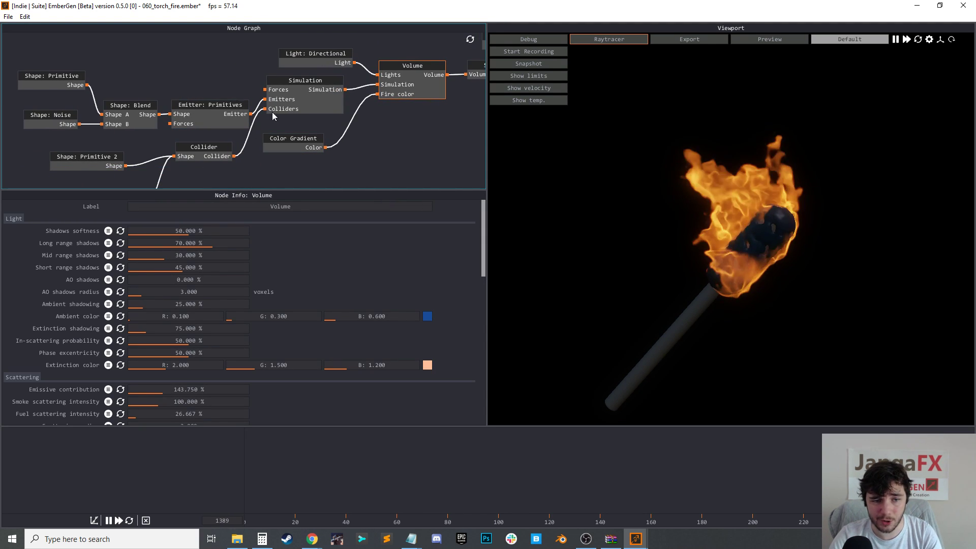
middle_drag(175, 78, 182, 62)
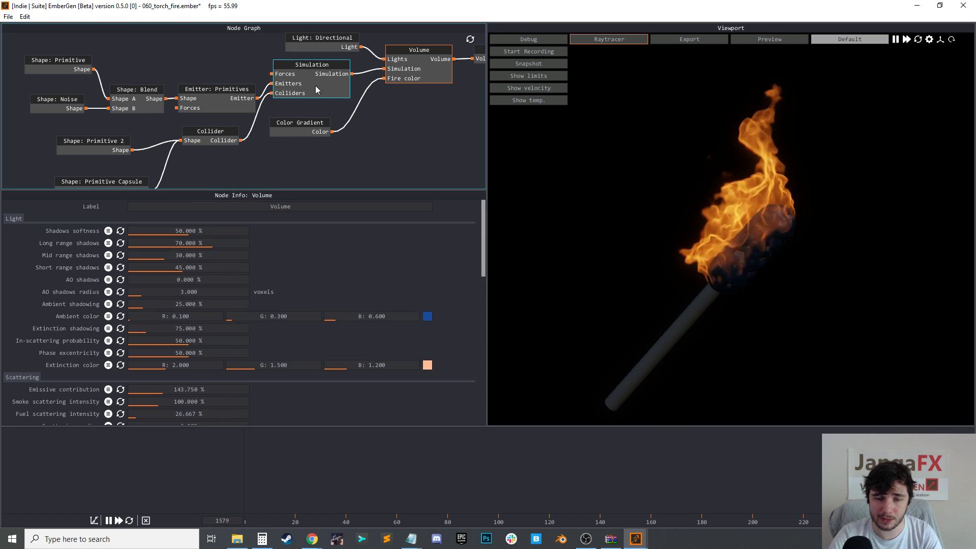
middle_drag(156, 128, 161, 119)
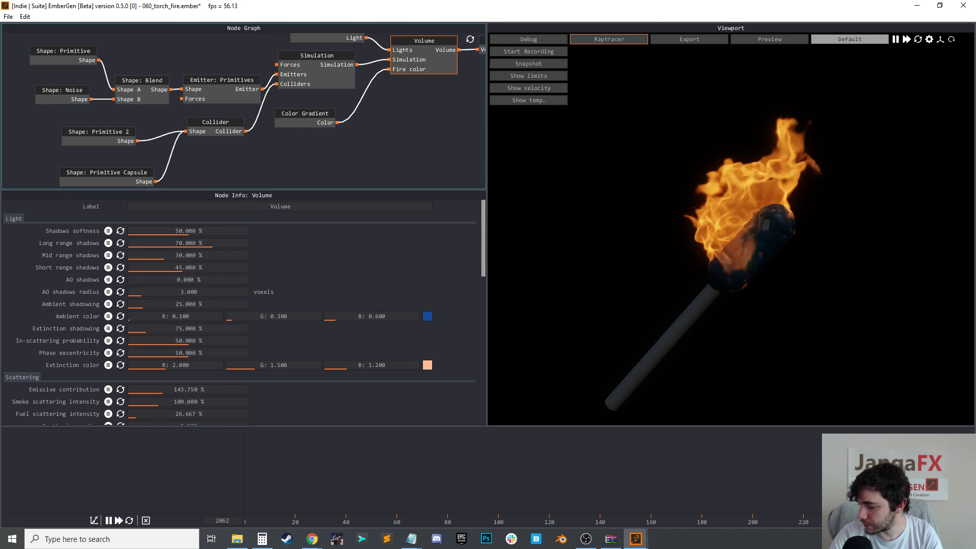
Exit the Steam client running in the background
drag(975, 4, 975, 45)
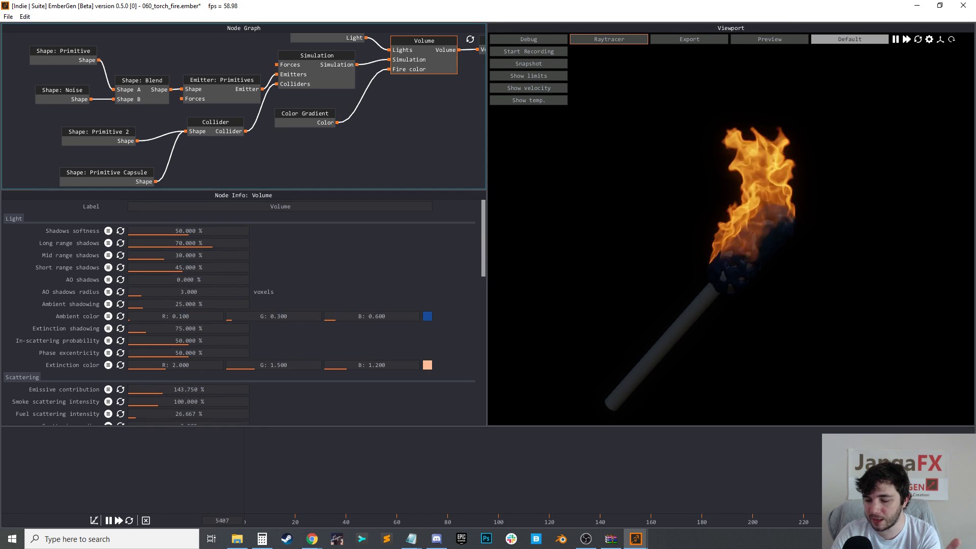
click(845, 539)
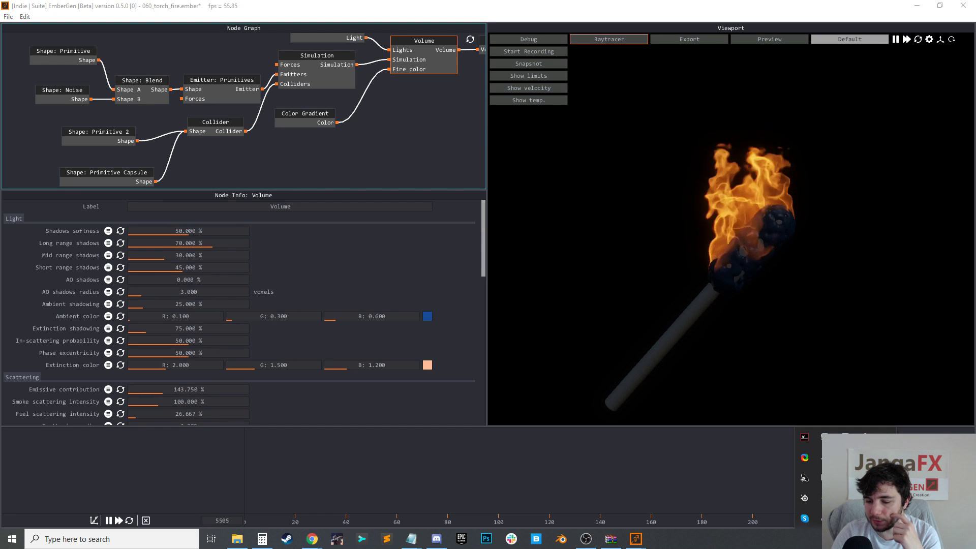
right_click(804, 478)
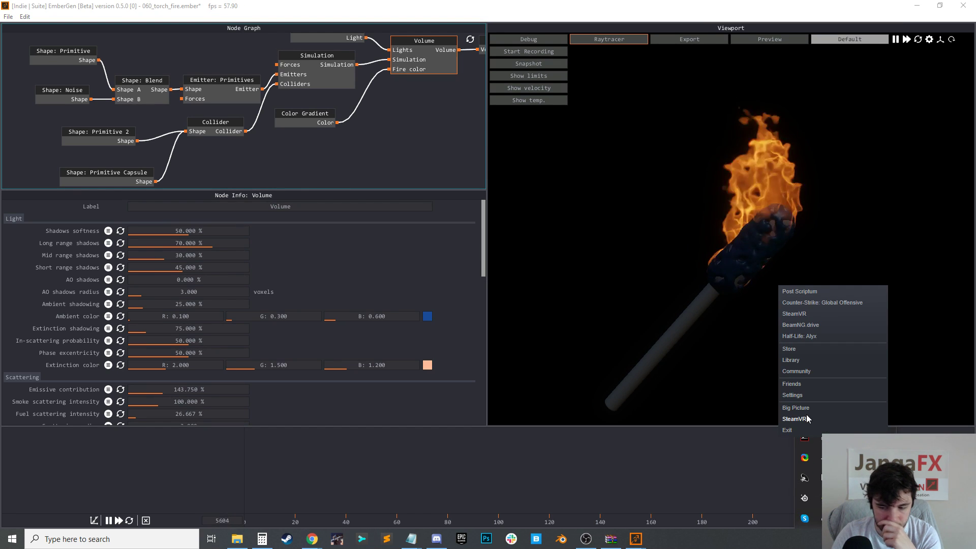
click(793, 429)
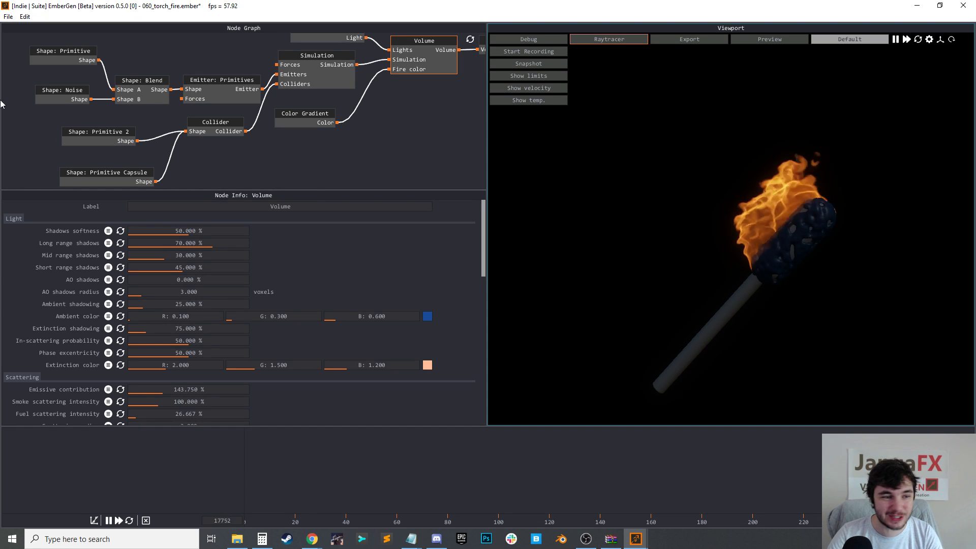
Open the preset 018_airflow_collisions_01.ember without saving the torch project
click(25, 16)
mouse_move(8, 17)
click(31, 39)
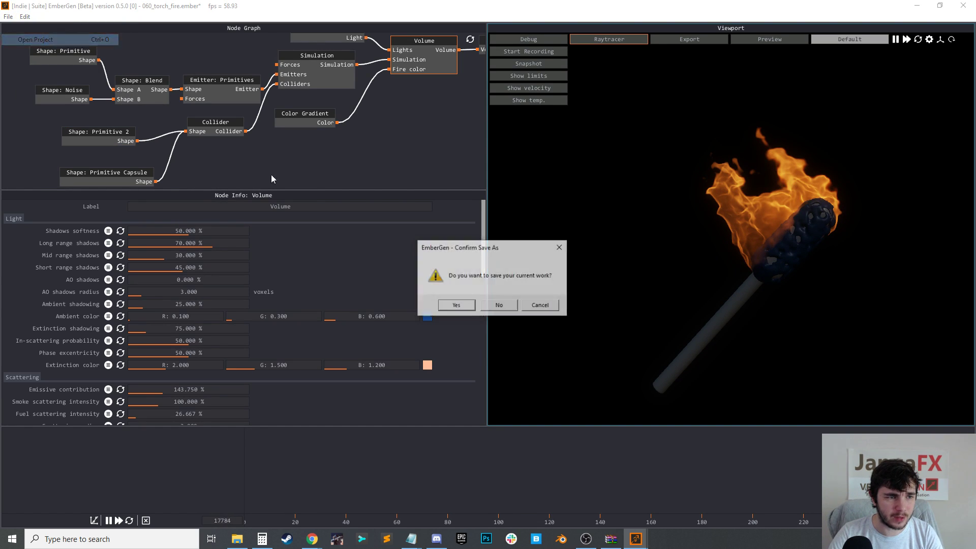
click(489, 305)
scroll(305, 174, down, 5)
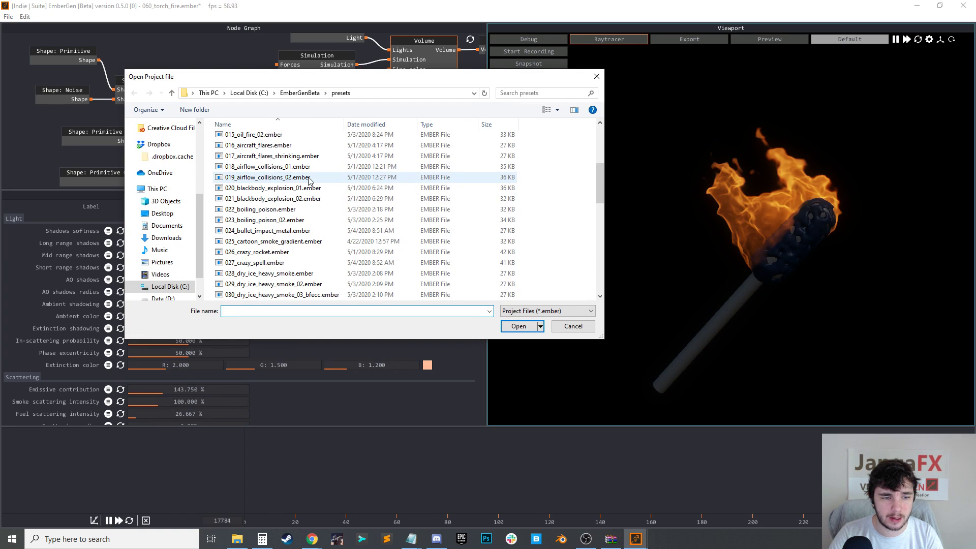
scroll(310, 188, down, 2)
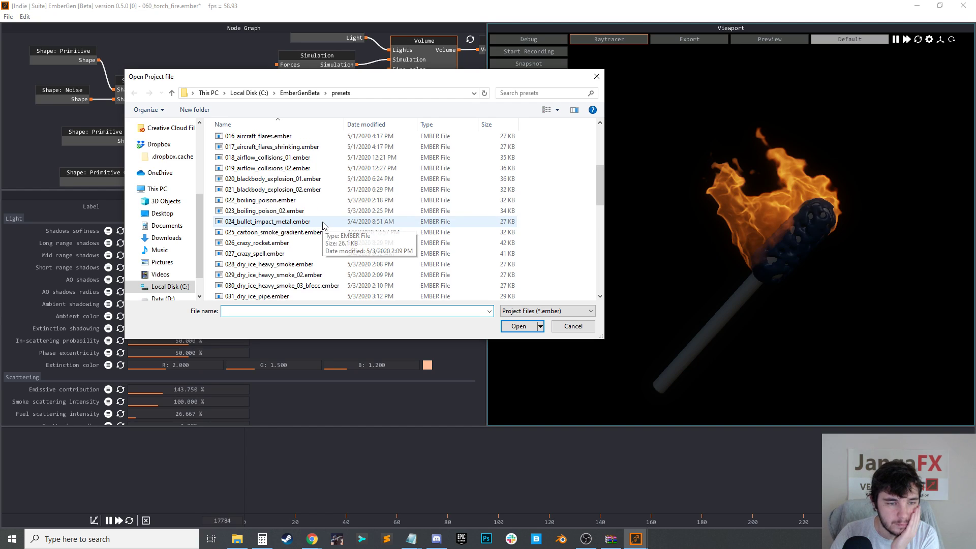
scroll(310, 214, up, 3)
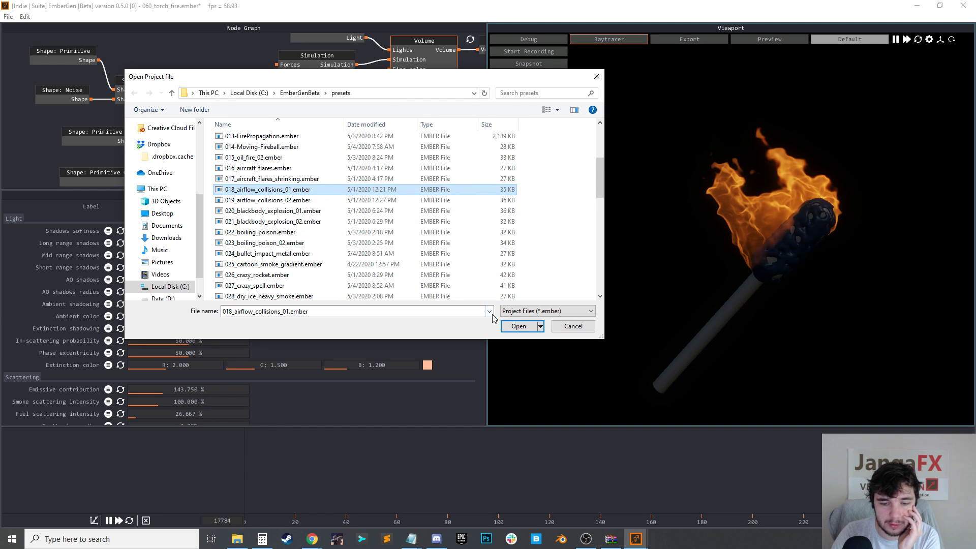
click(510, 327)
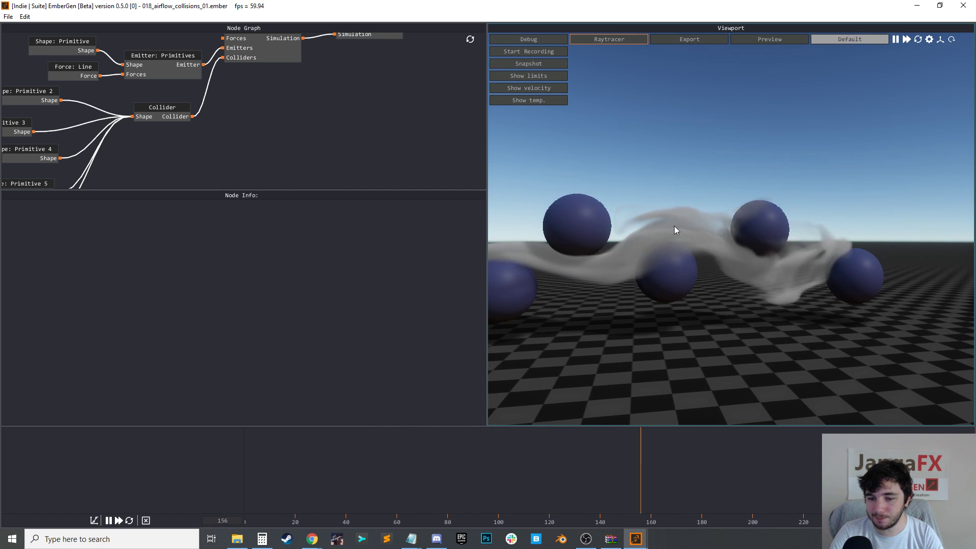
Line up the Shape: Primitive 3, 4, 5 and 6 nodes in a tidy column beneath Shape: Primitive 2 in the node graph
middle_drag(217, 136, 311, 127)
click(96, 115)
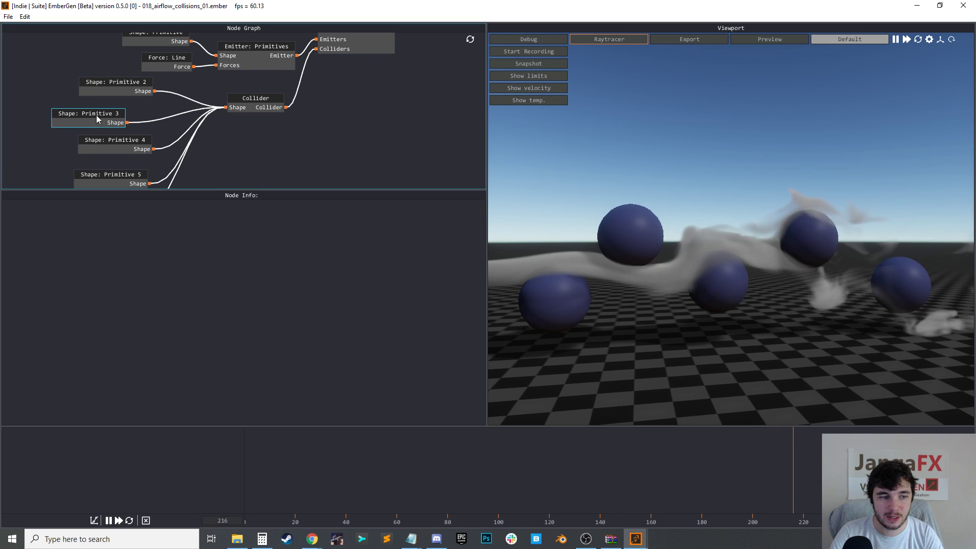
drag(116, 110, 113, 110)
drag(102, 148, 106, 139)
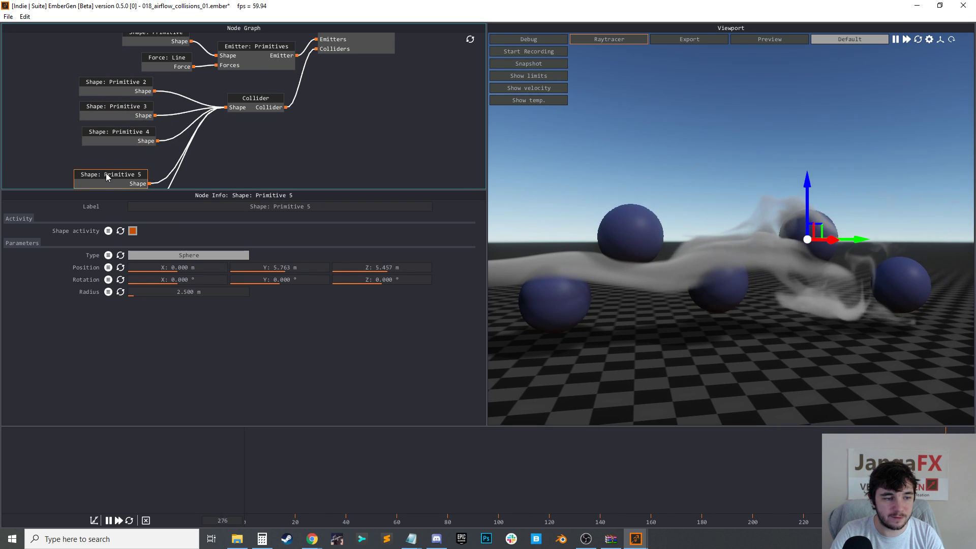
drag(106, 175, 107, 153)
click(246, 106)
middle_drag(221, 184, 237, 146)
drag(115, 166, 127, 144)
middle_drag(340, 125, 335, 149)
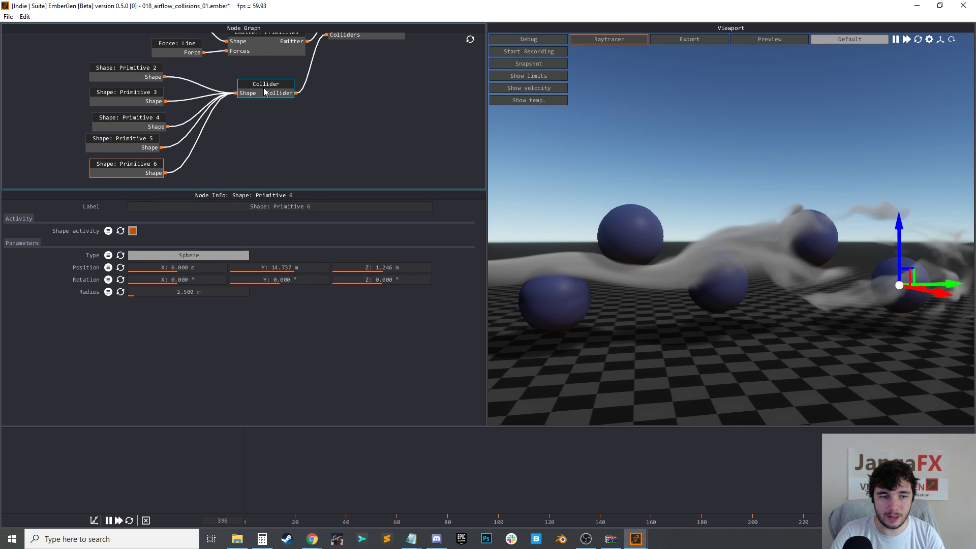
Examine the physics and visual settings of the Collider node that joins the spheres
click(264, 91)
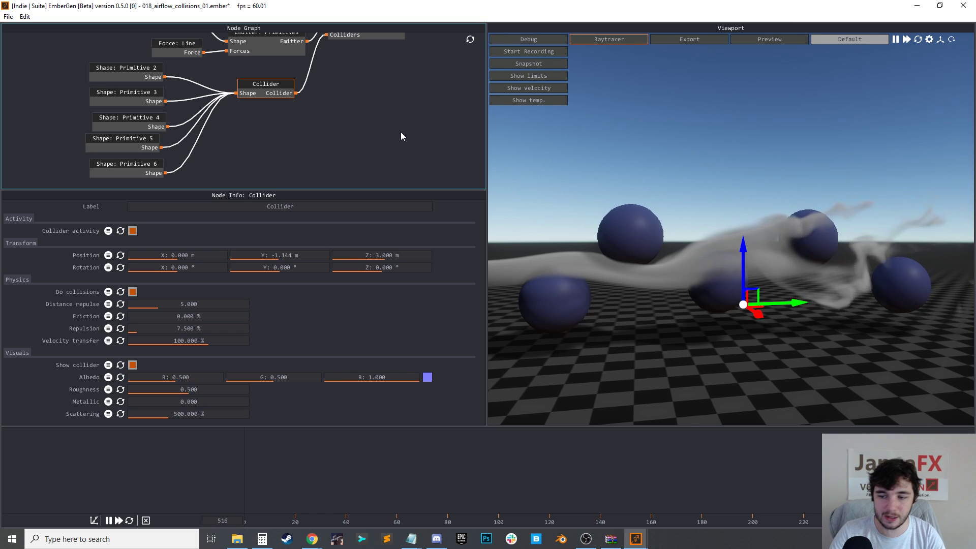
middle_drag(390, 90, 381, 103)
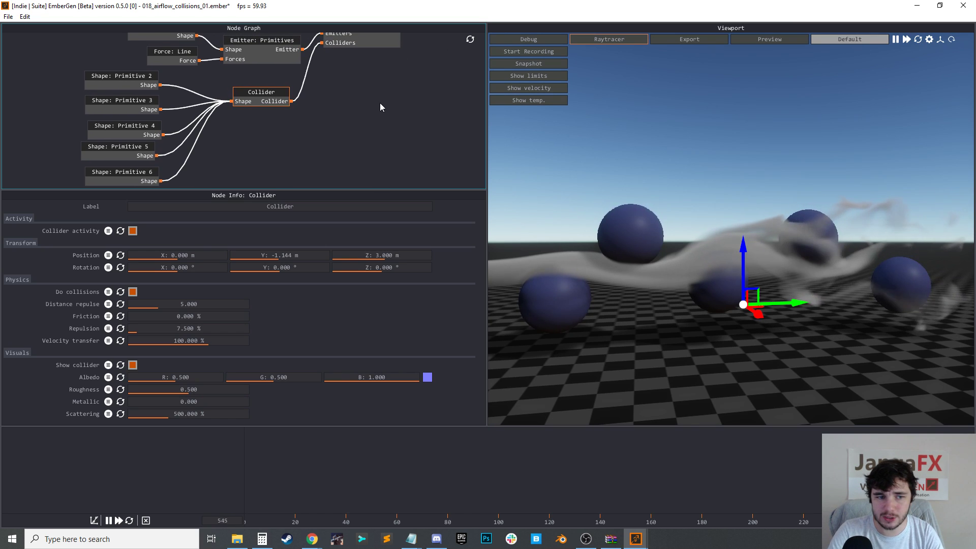
click(424, 108)
Raise the Shape: Primitive 2 sphere into the smoke stream to about 3.19 m in Z and show the simulation's velocity vectors
click(126, 77)
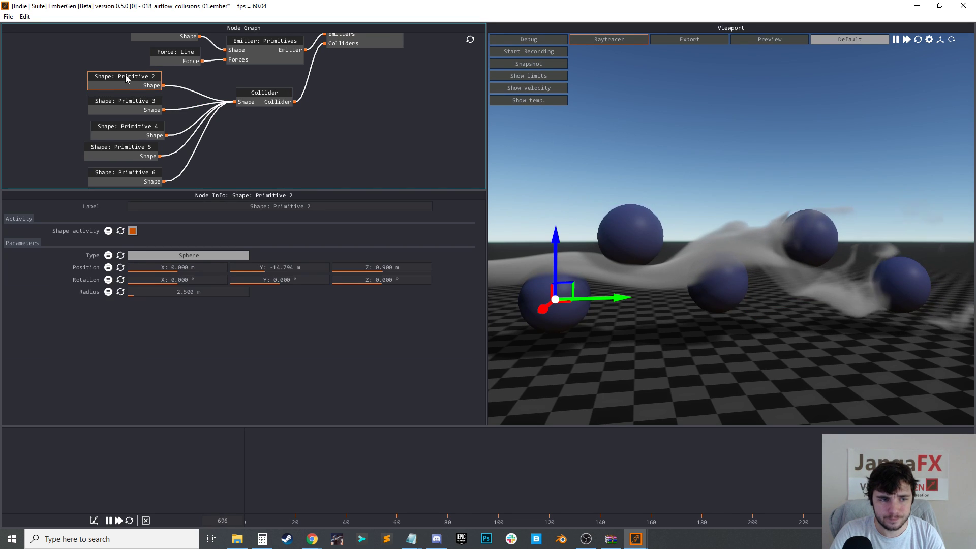
drag(555, 244, 564, 275)
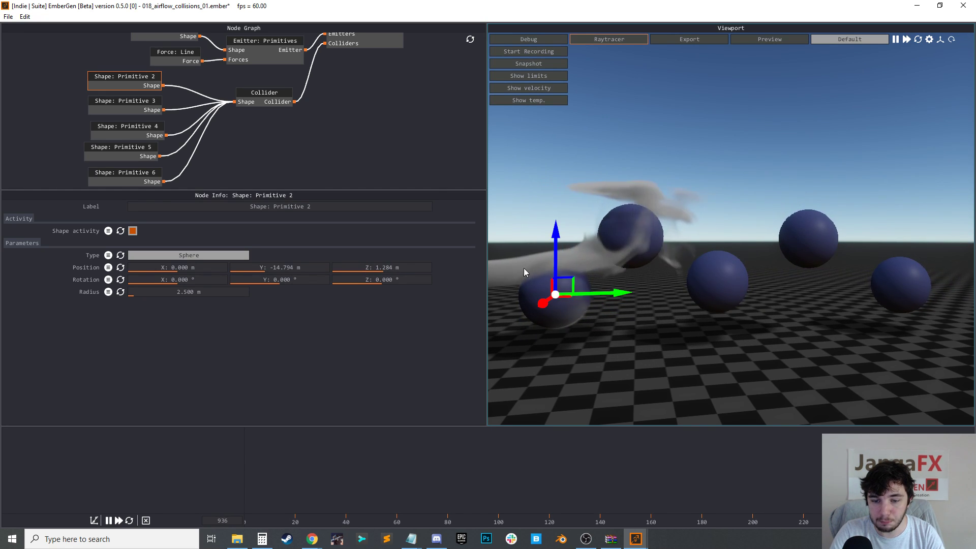
middle_drag(585, 329, 654, 324)
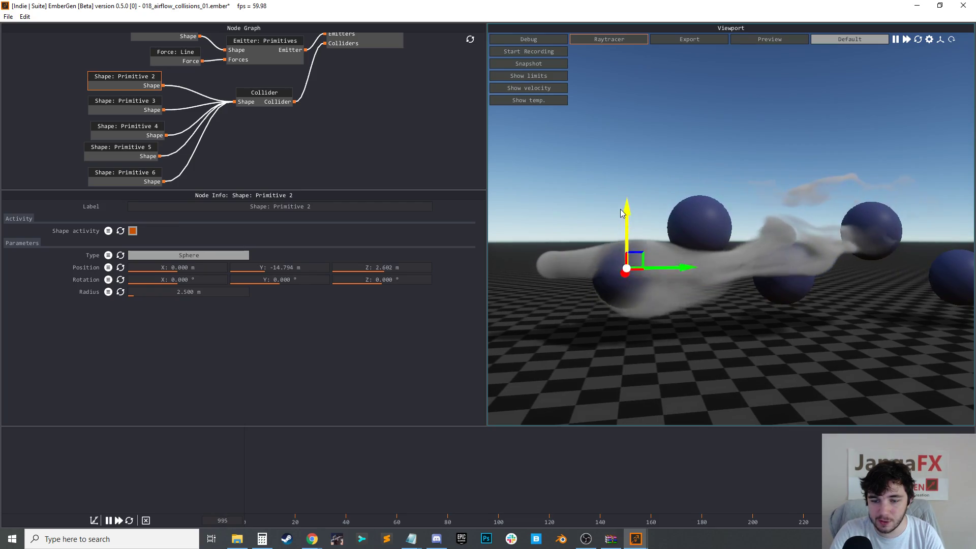
drag(621, 212, 605, 238)
click(527, 91)
scroll(584, 208, up, 3)
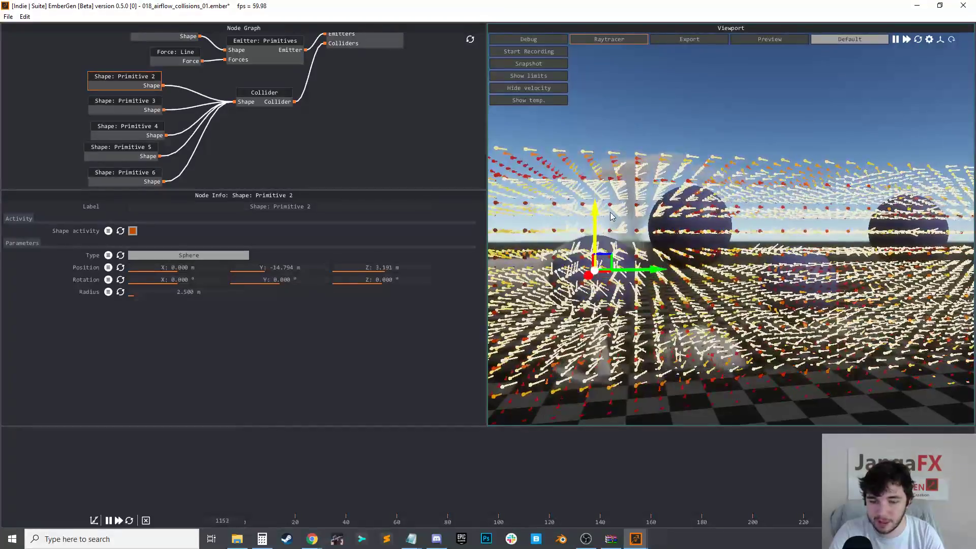
Hide the velocity vectors and lower the Shape: Primitive 2 sphere to about 0.79 m in Z
click(542, 90)
drag(595, 237, 590, 253)
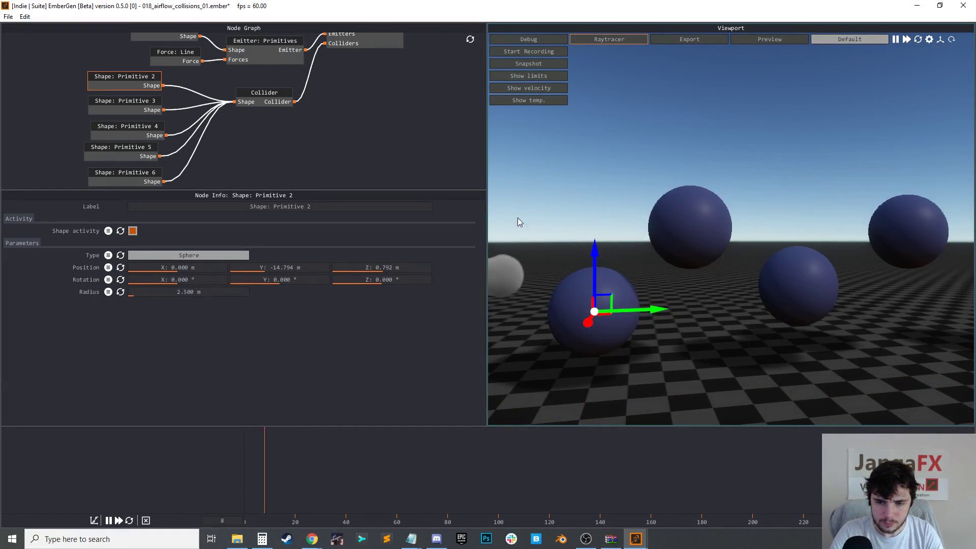
Set the Collider's repulsion to 100 % and examine the velocity vectors around the spheres up close
click(267, 105)
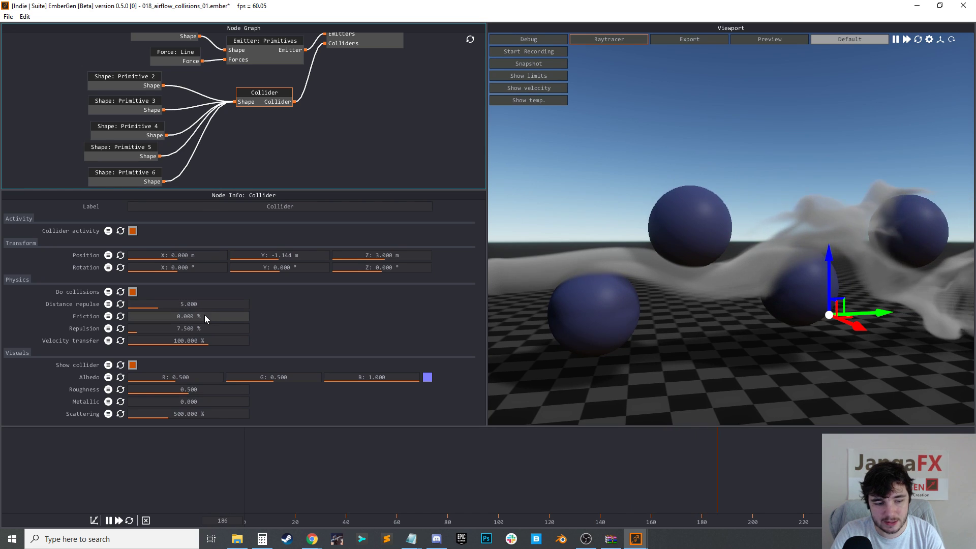
drag(164, 329, 568, 336)
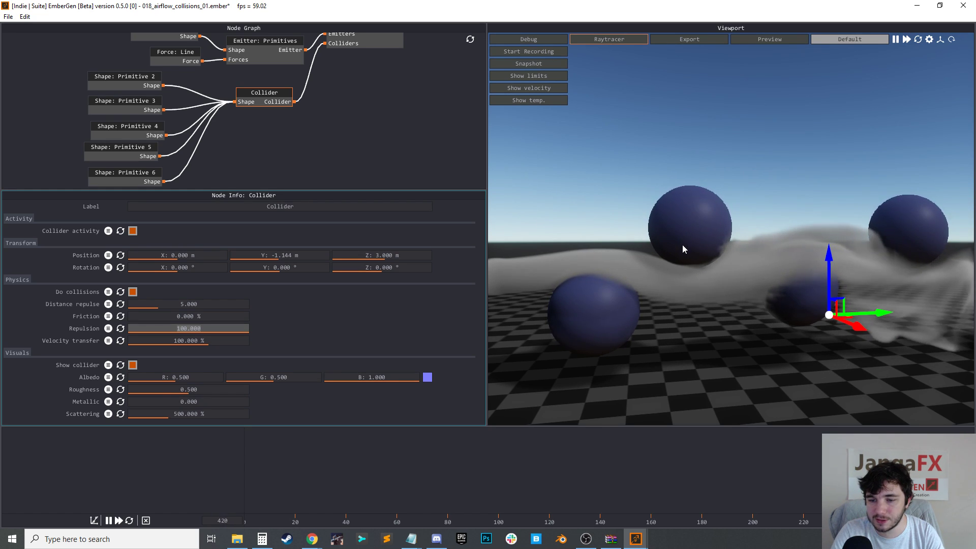
click(539, 87)
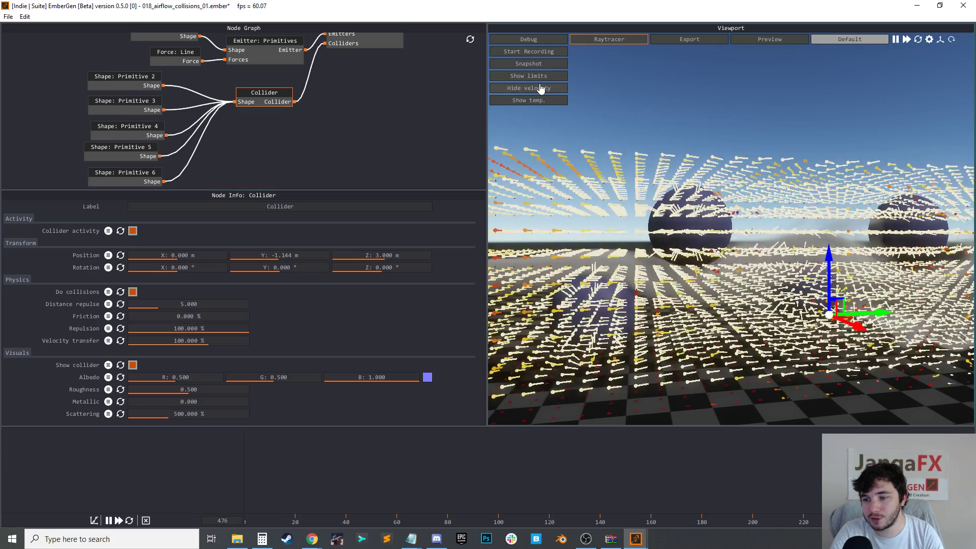
click(541, 88)
click(547, 93)
scroll(661, 219, up, 6)
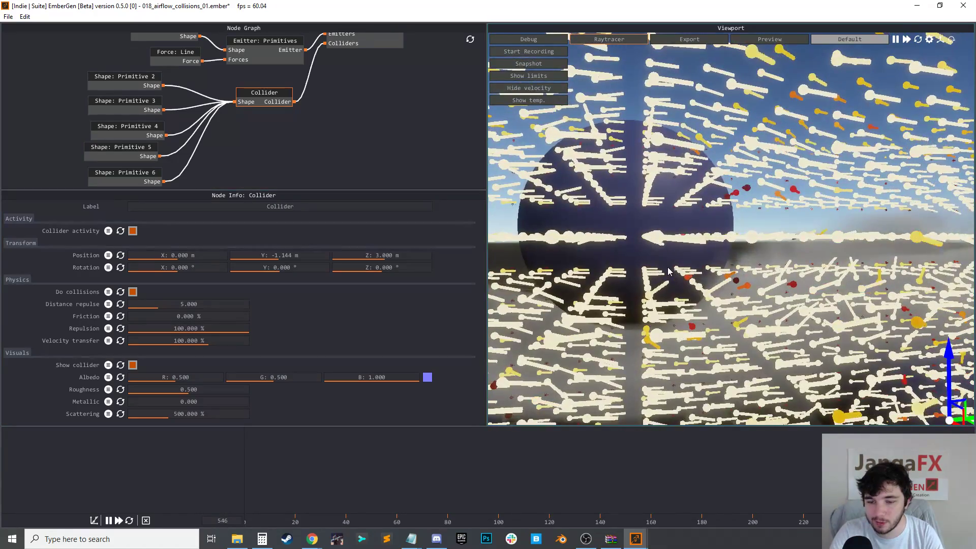
drag(669, 271, 584, 226)
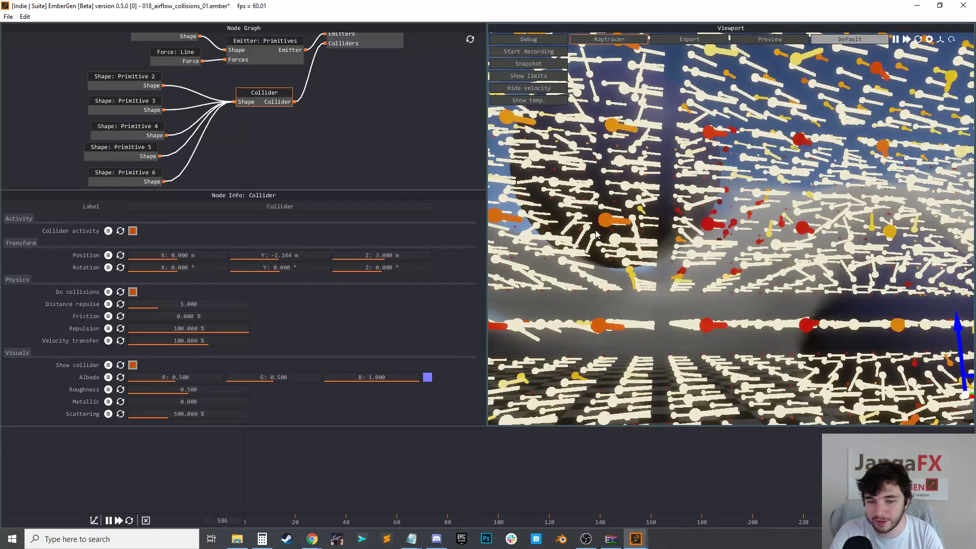
scroll(692, 196, down, 5)
scroll(613, 305, up, 3)
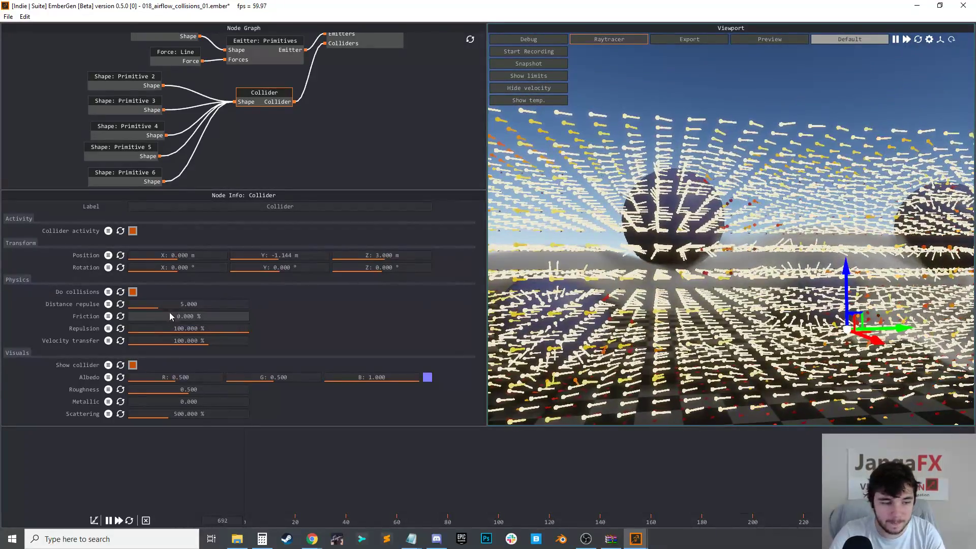
Set the Collider's distance repulse to about 8.33 and its repulsion to about 41.67 %, with the velocity vectors hidden
drag(168, 304, 254, 304)
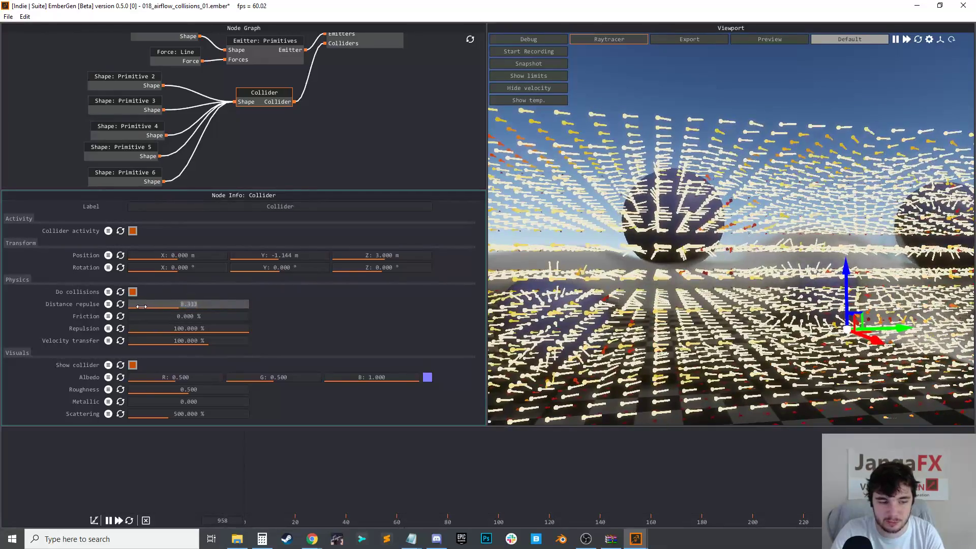
click(515, 93)
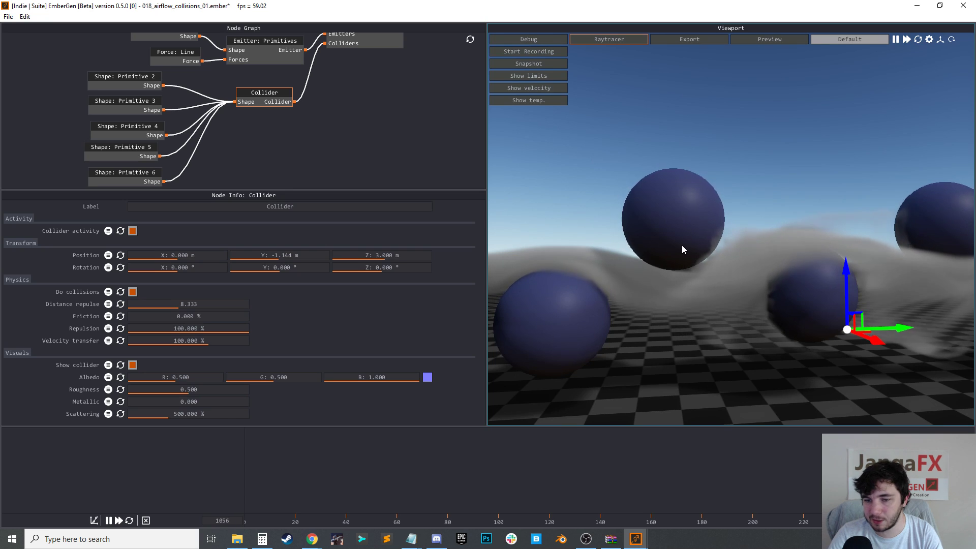
drag(237, 328, 185, 328)
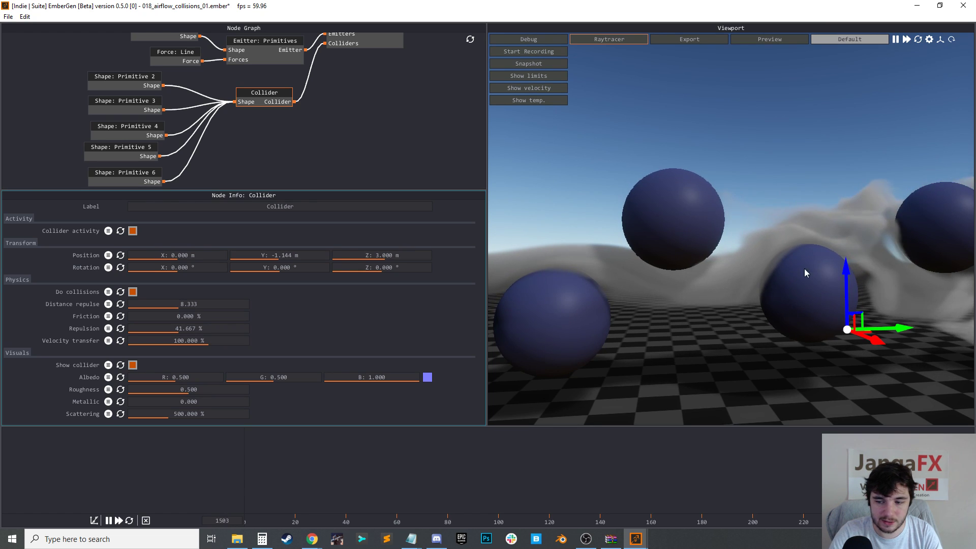
Raise all the spheres together by moving the Collider to about 3.35 m in Z
mouse_move(850, 276)
mouse_down()
mouse_move(851, 295)
mouse_move(859, 239)
mouse_move(862, 290)
mouse_move(863, 276)
mouse_up()
scroll(370, 160, down, 5)
scroll(330, 138, up, 3)
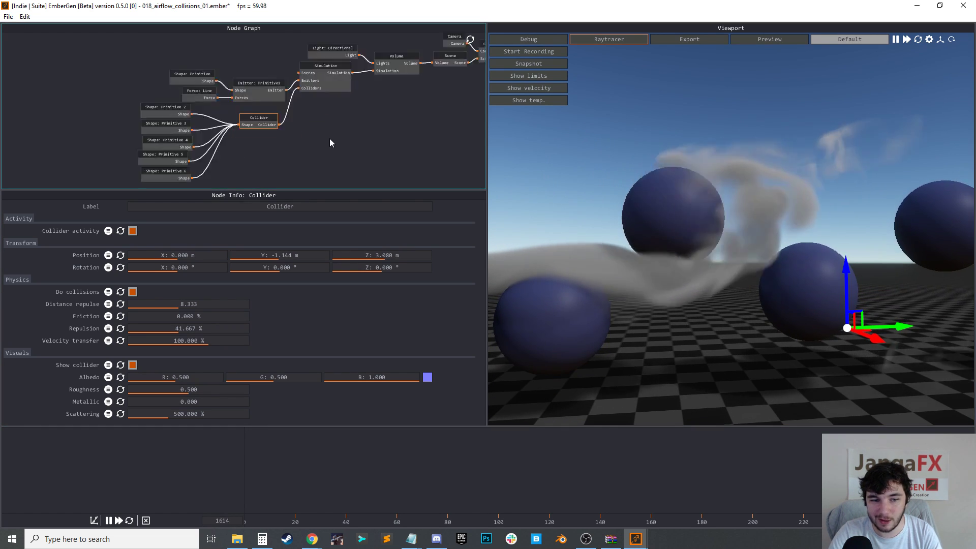
click(158, 112)
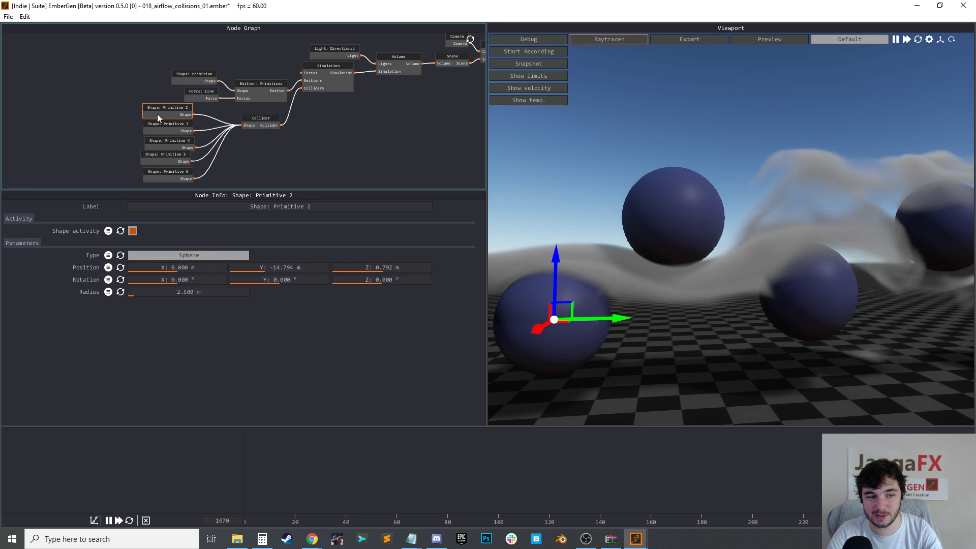
click(264, 125)
mouse_move(845, 271)
mouse_down()
mouse_move(845, 284)
mouse_move(843, 210)
mouse_move(830, 284)
mouse_move(830, 228)
mouse_move(831, 279)
mouse_move(831, 234)
mouse_move(824, 257)
mouse_move(837, 261)
mouse_move(837, 239)
mouse_move(837, 256)
mouse_up()
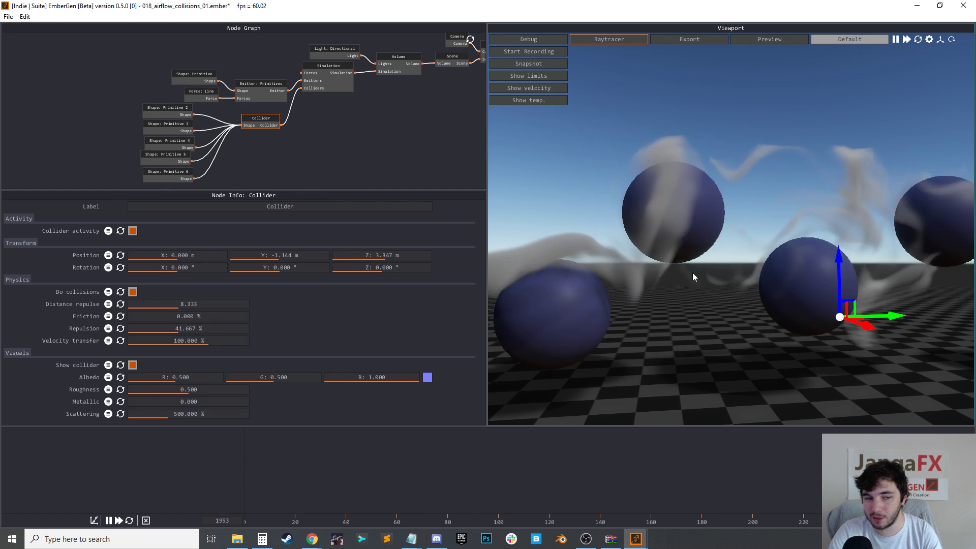
Move the Shape: Primitive 2 sphere on its own through the smoke stream, leaving it at about 1.36 m in Z
scroll(702, 273, down, 1)
click(168, 110)
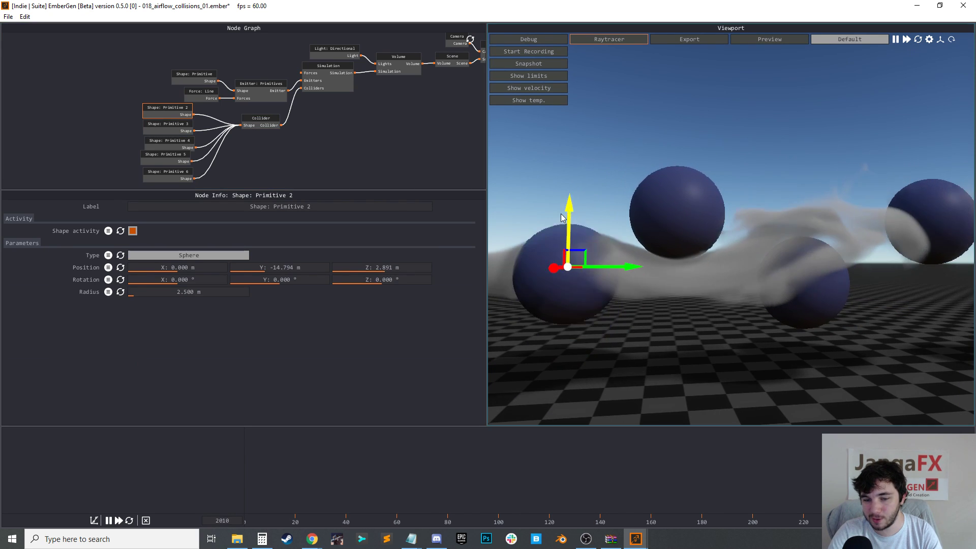
drag(567, 244, 566, 243)
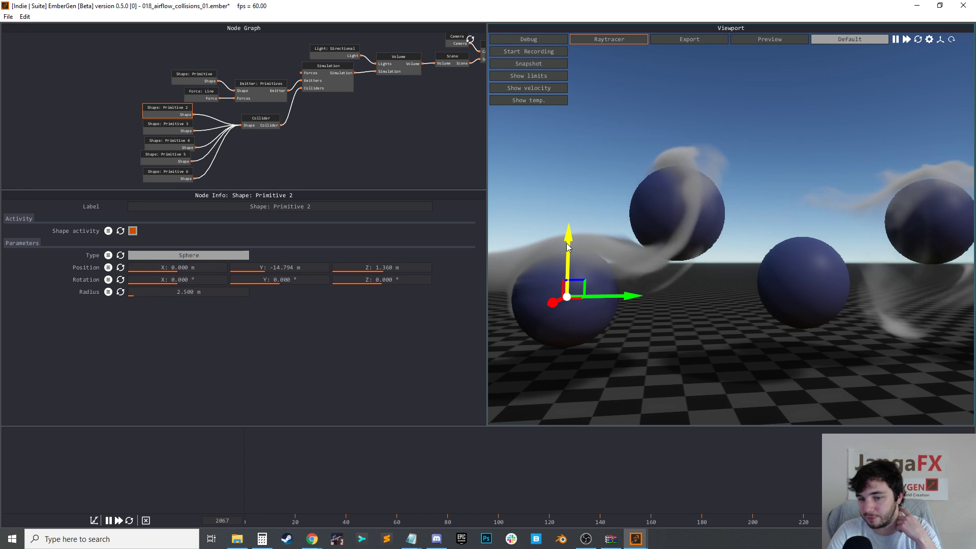
scroll(565, 241, down, 1)
scroll(432, 135, down, 3)
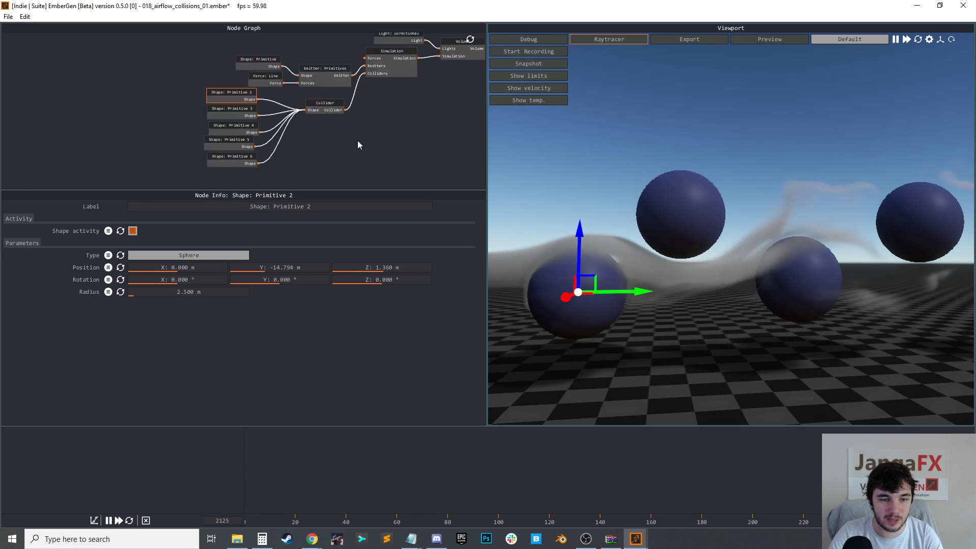
scroll(359, 142, up, 5)
middle_drag(318, 130, 315, 154)
click(297, 112)
click(451, 126)
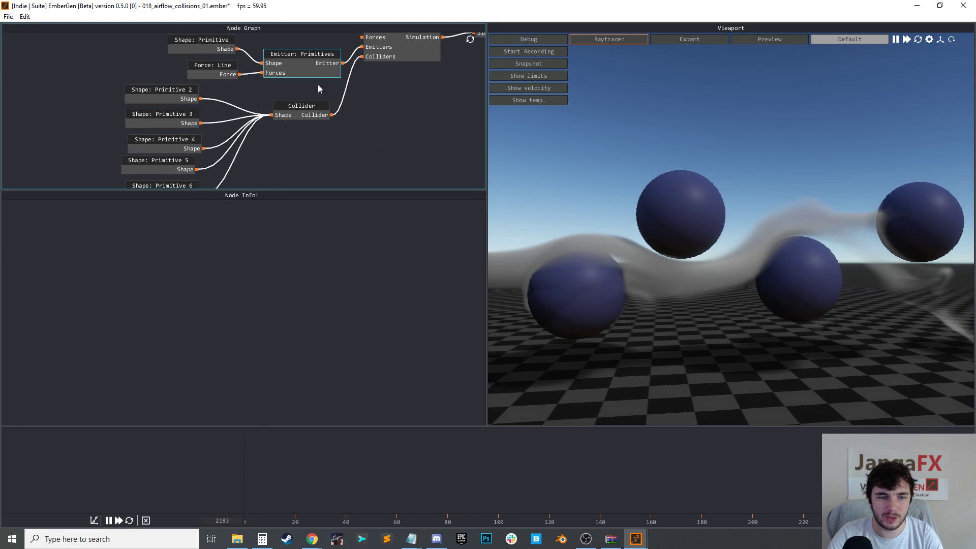
Open the preset 063_flamethrower.ember without saving the airflow collisions project
click(7, 17)
click(36, 39)
click(498, 305)
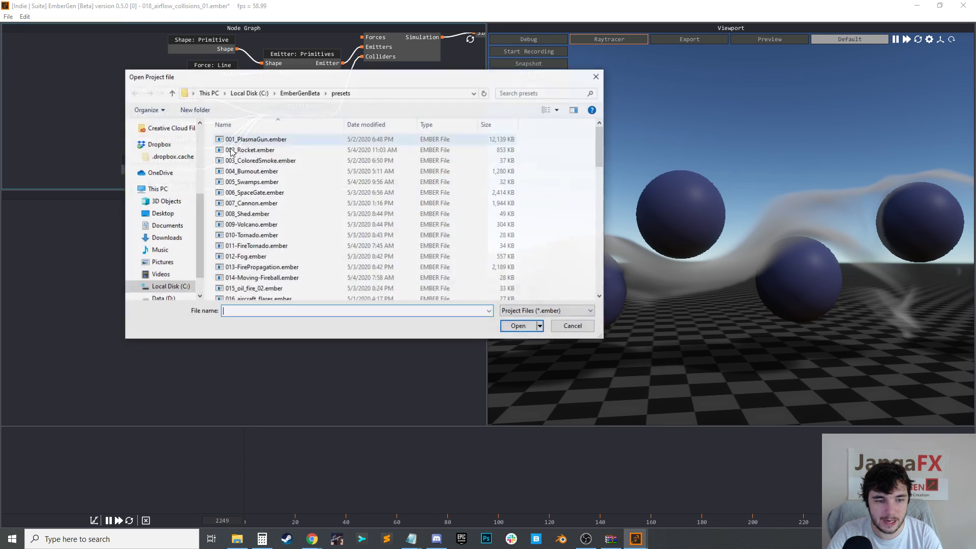
scroll(286, 265, down, 16)
click(282, 283)
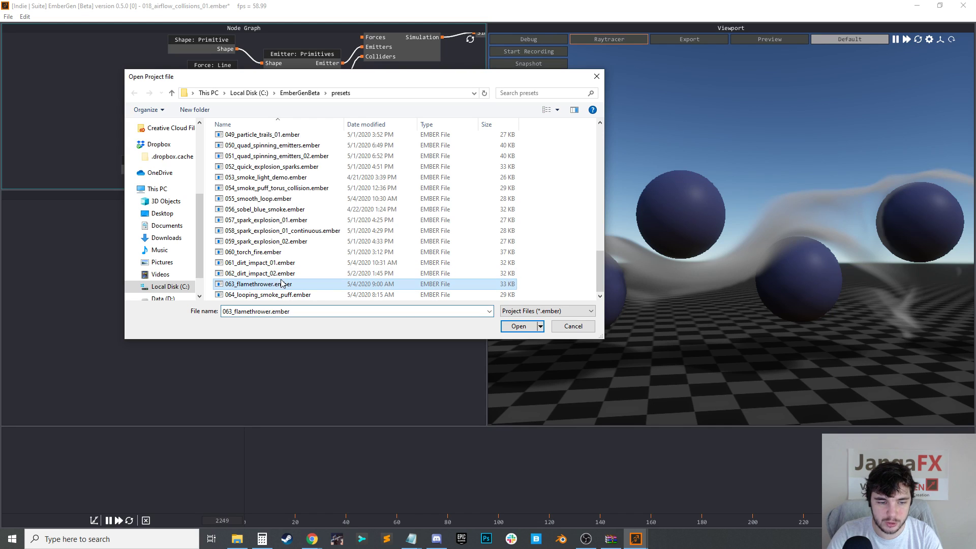
click(518, 326)
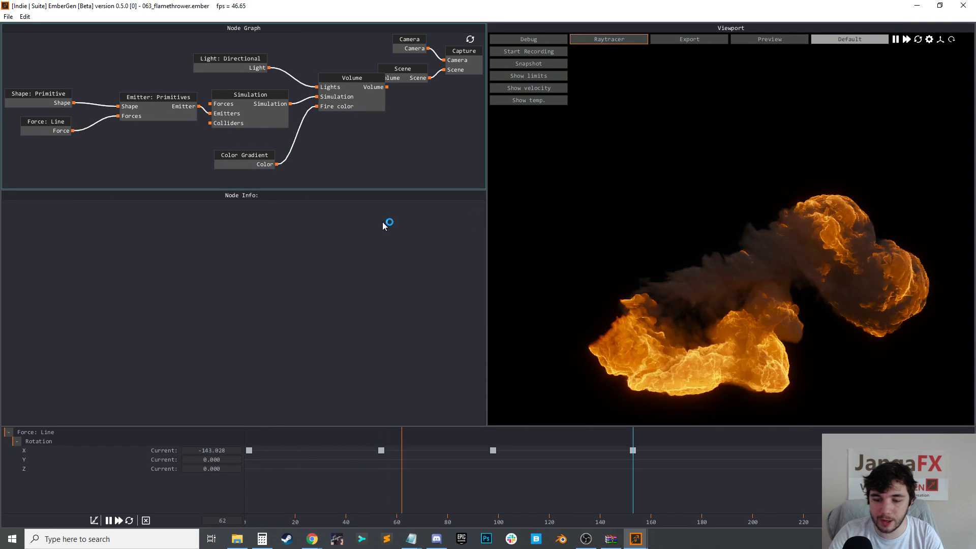
Add a Collider node to the Simulation's Colliders input and feed it a new Shape: Primitive sphere
drag(210, 123, 178, 142)
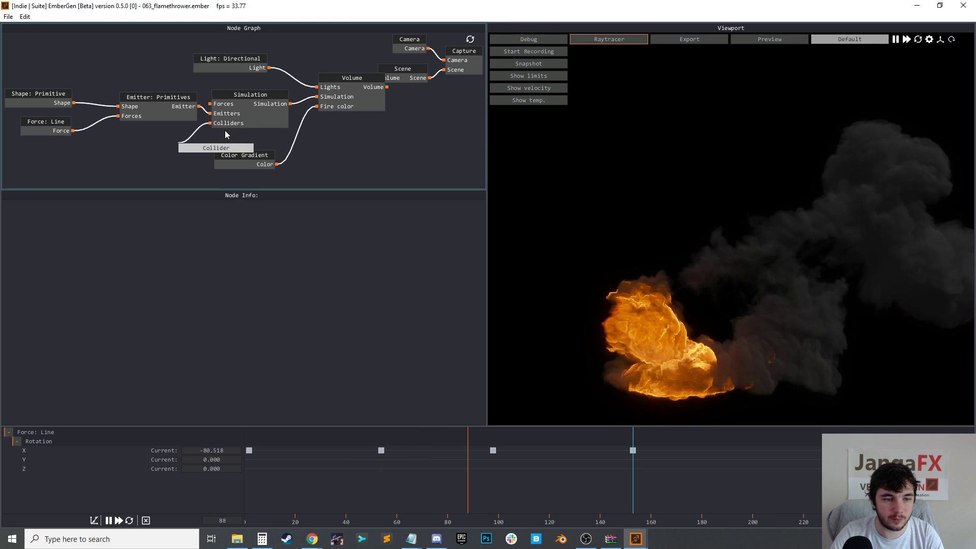
click(213, 148)
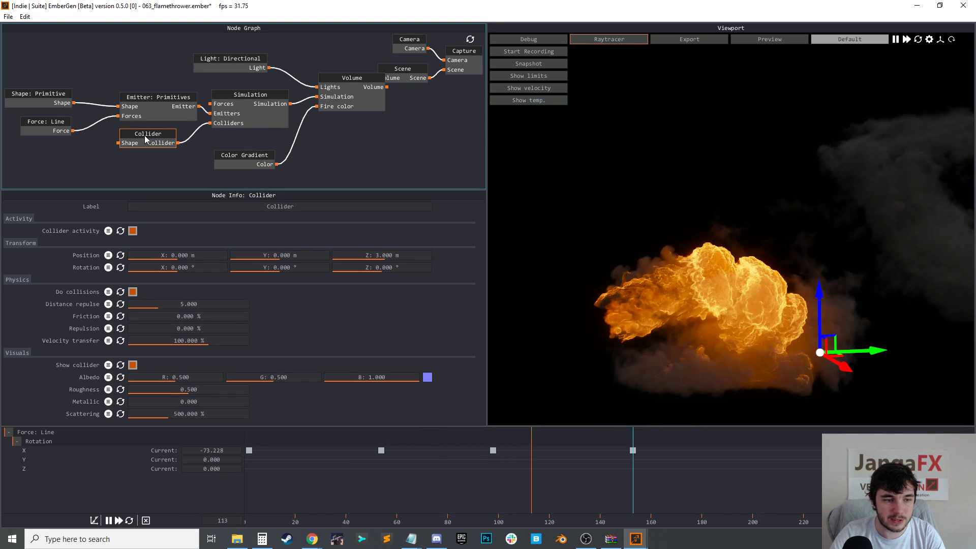
drag(128, 159, 87, 158)
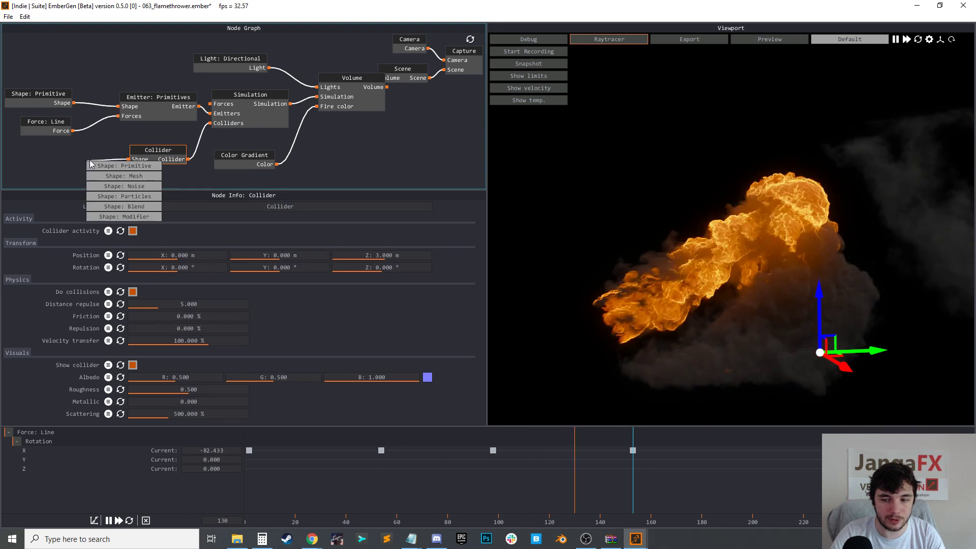
click(118, 166)
middle_drag(151, 143, 229, 134)
drag(132, 152, 169, 162)
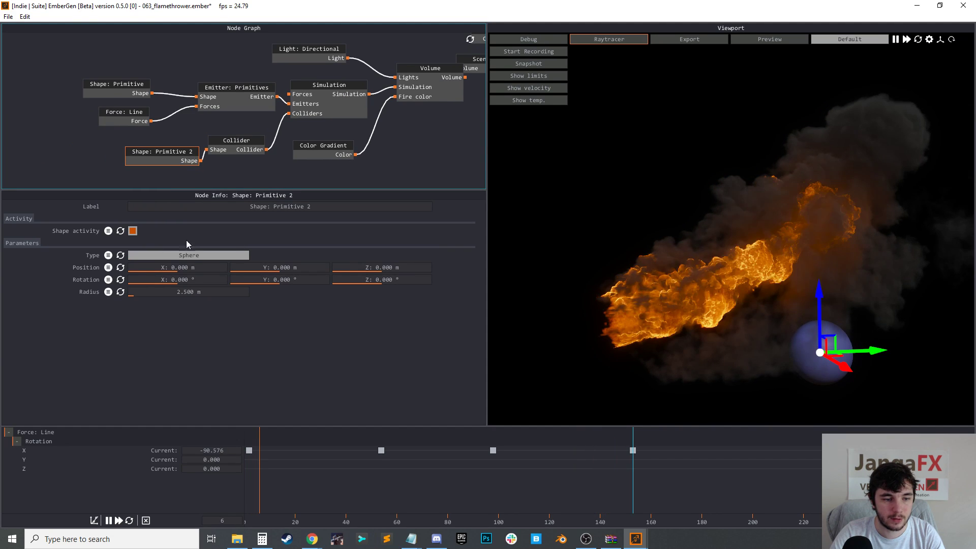
Move the collider sphere into the flame's path at about -2.89 m in Y and 6.61 m in Z
drag(818, 313, 803, 226)
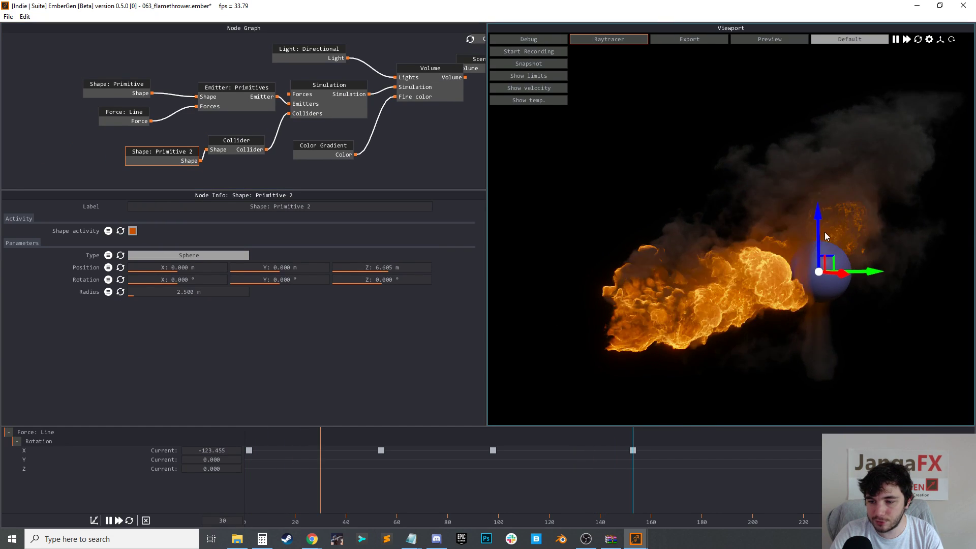
drag(870, 270, 838, 271)
Reduce the Simulation's Y voxel count to 320 and apply the new resolution
click(343, 108)
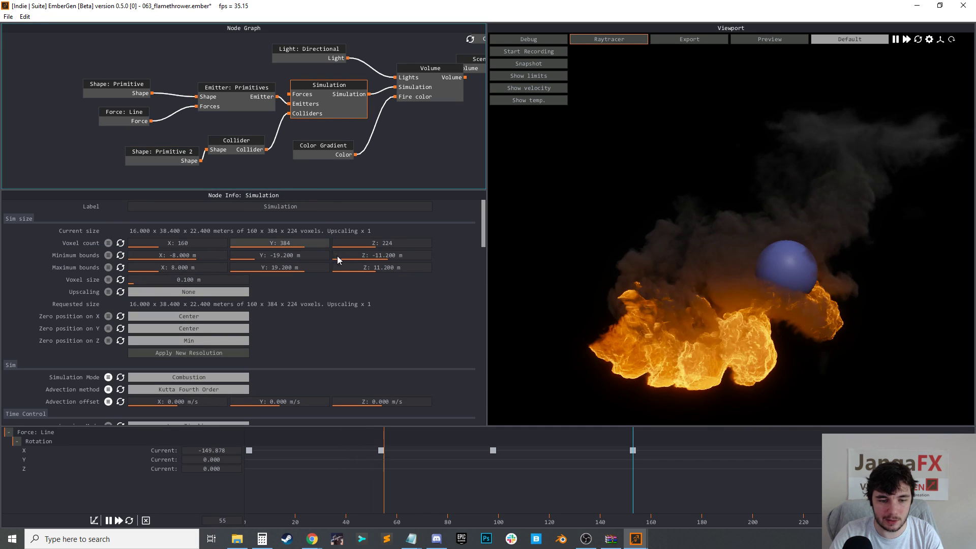
drag(310, 245, 295, 244)
click(188, 354)
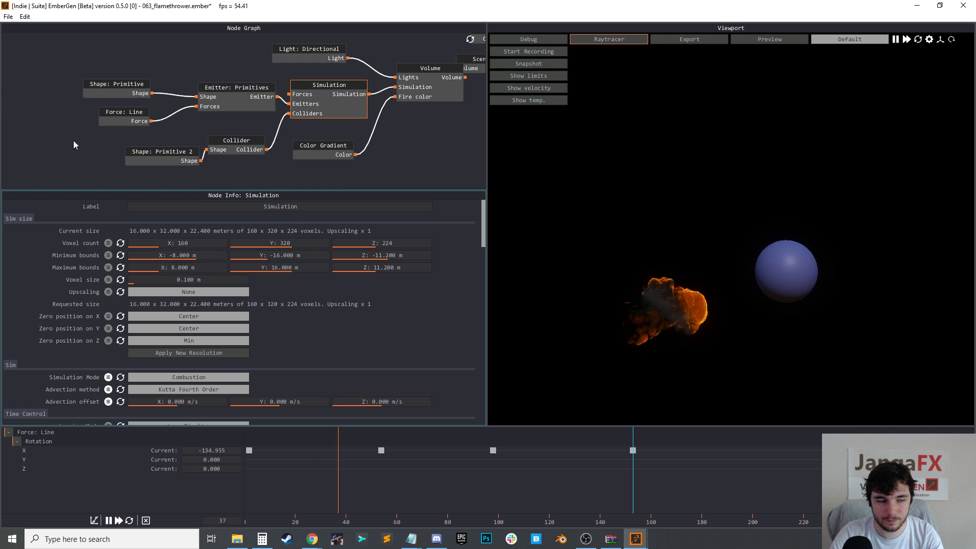
Shift the emitter's Shape: Primitive sphere inside the simulation bounds, to about -15.13 m in Y
click(100, 94)
drag(666, 322, 692, 321)
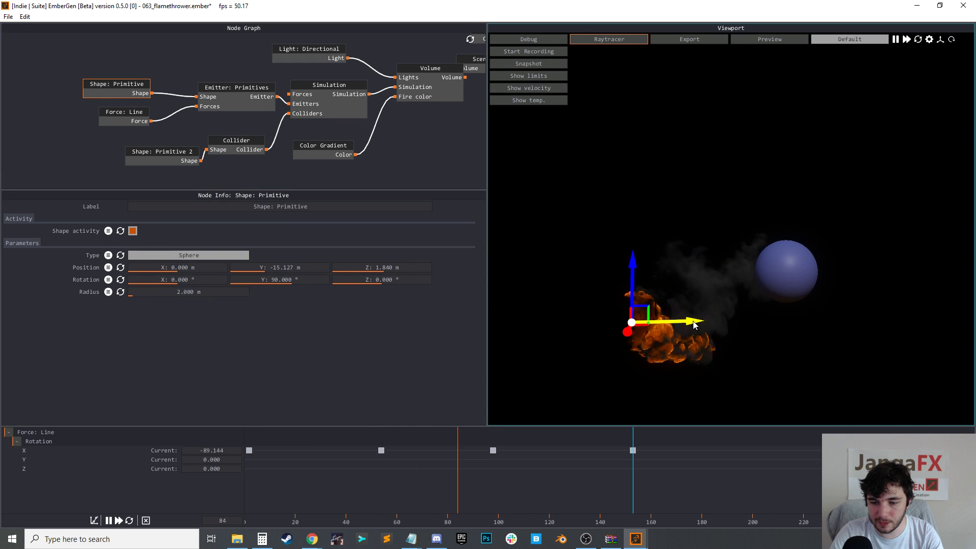
click(272, 176)
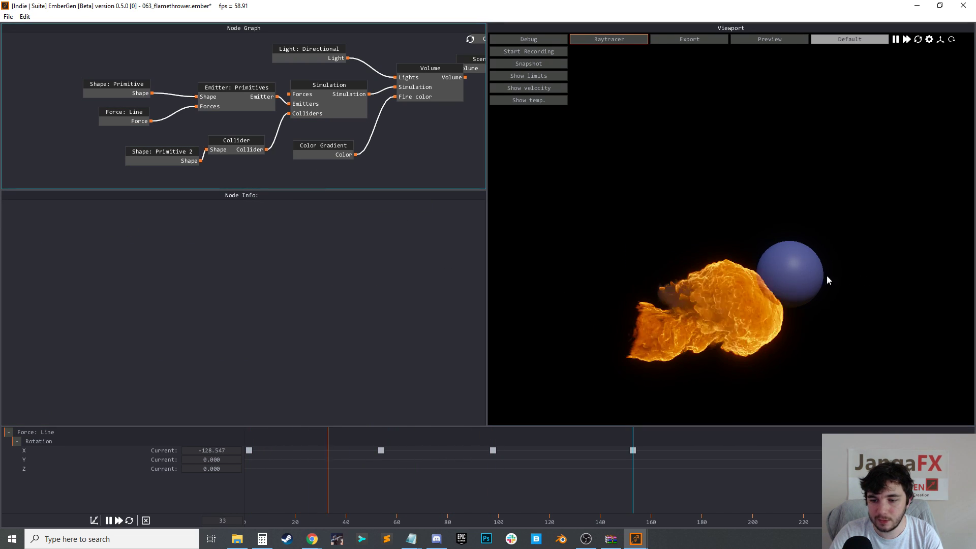
Examine the flamethrower's collision with the sphere from several angles
click(154, 158)
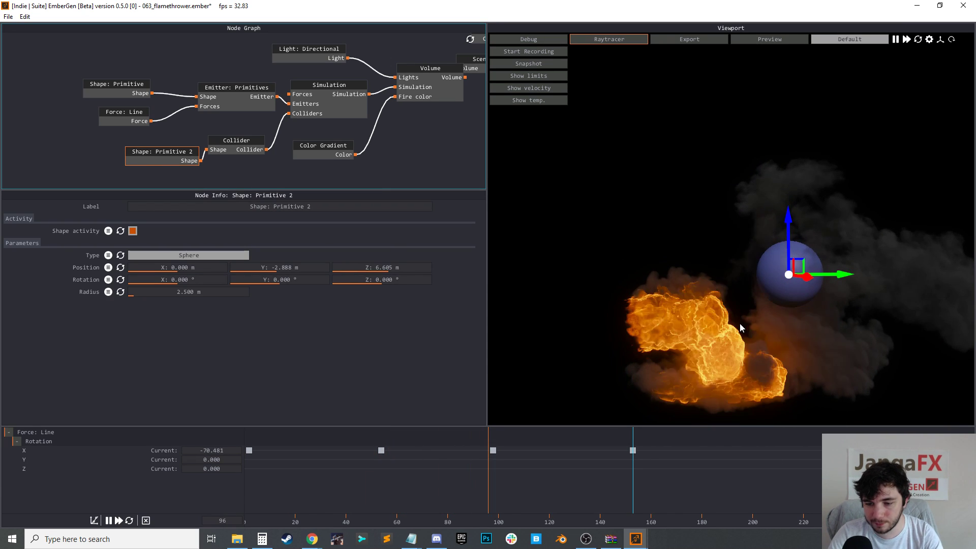
mouse_move(768, 364)
mouse_down()
mouse_move(811, 377)
mouse_move(761, 362)
mouse_up()
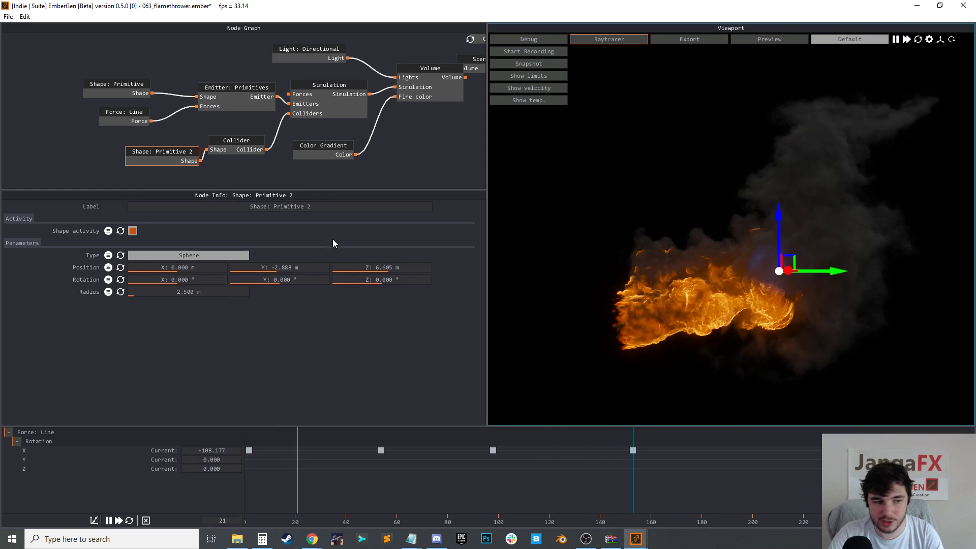
click(302, 166)
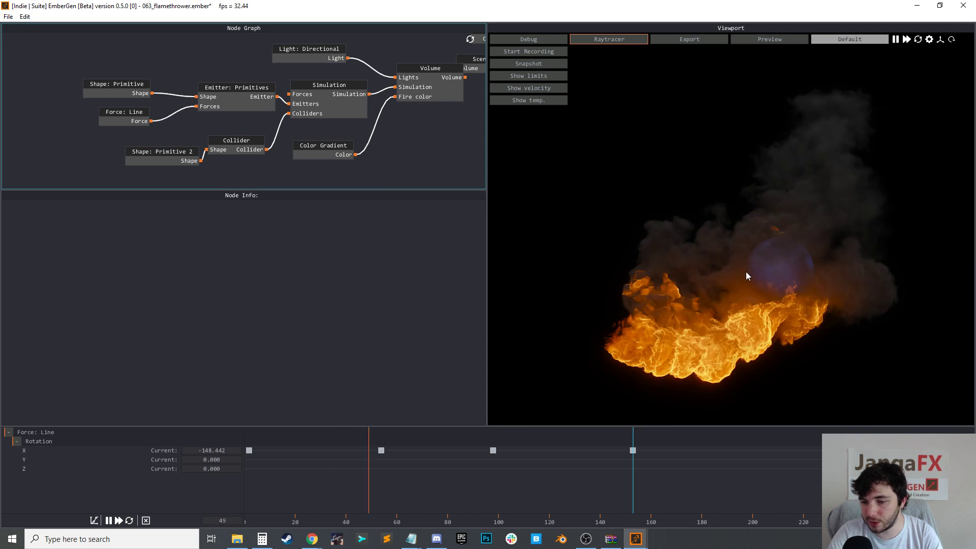
mouse_move(836, 287)
mouse_down()
mouse_move(811, 290)
mouse_move(842, 286)
mouse_up()
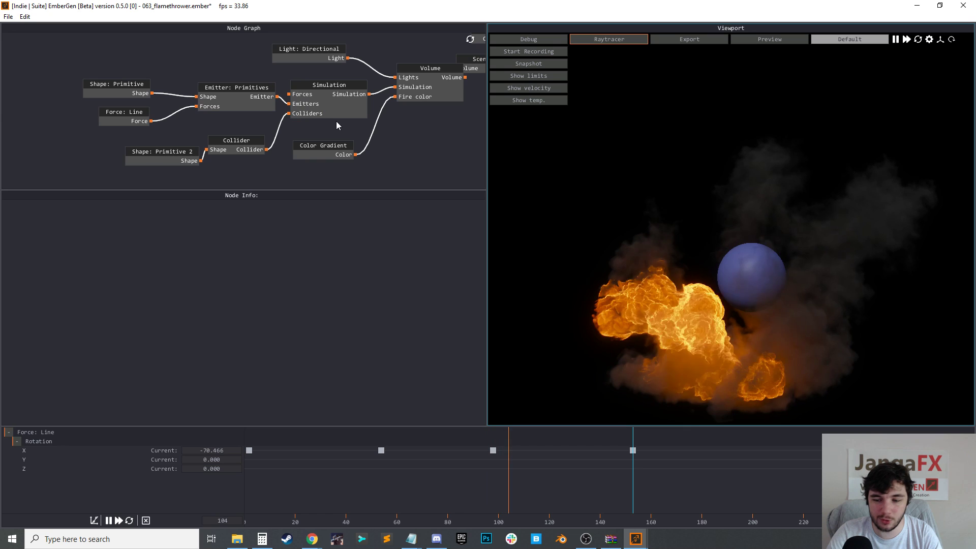
Move the Shape: Primitive 2 node farther from the Collider node and show the Emitter: Primitives settings
drag(156, 160, 118, 162)
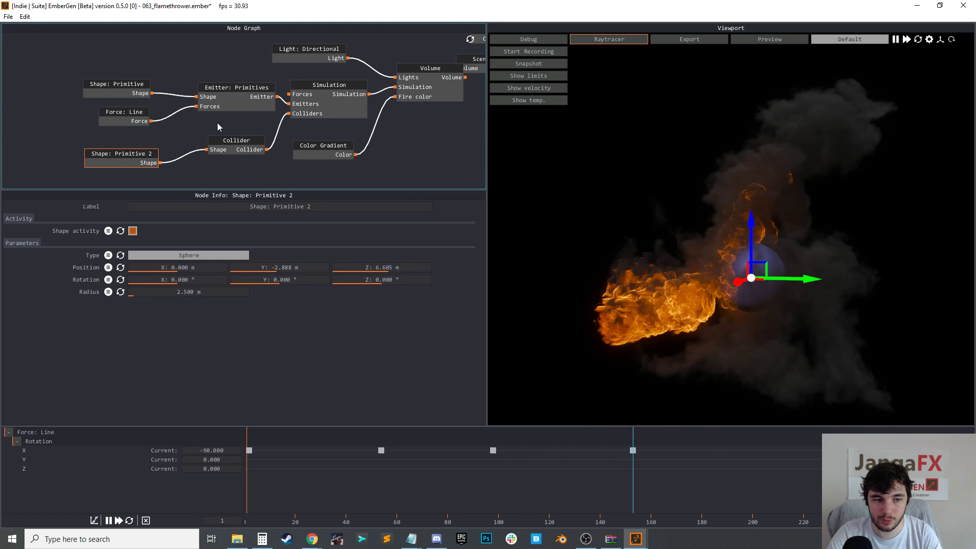
click(233, 96)
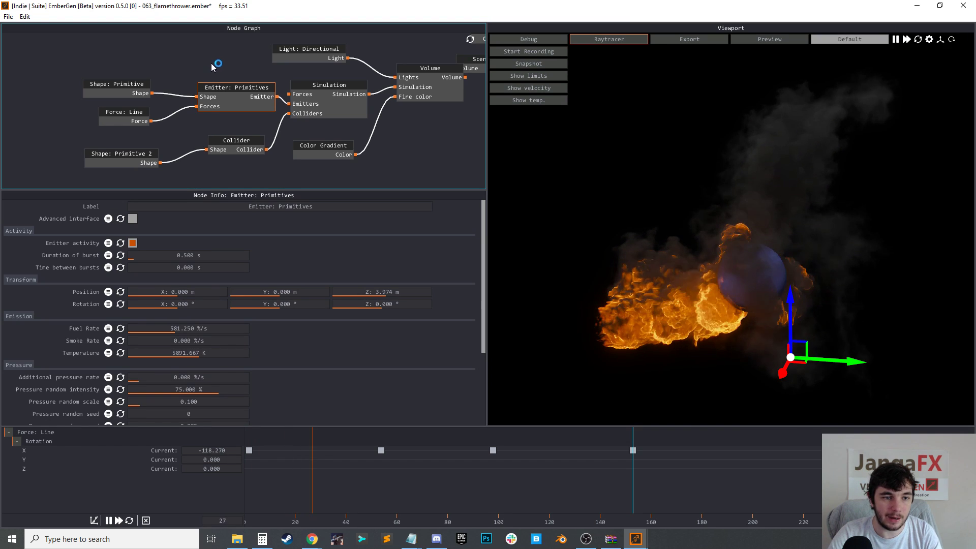
Duplicate the Emitter: Primitives node, connect the copy to the Simulation's Emitters, and feed it from Shape: Primitive 2
key(ctrl+c)
click(182, 57)
key(ctrl+v)
drag(186, 64, 289, 104)
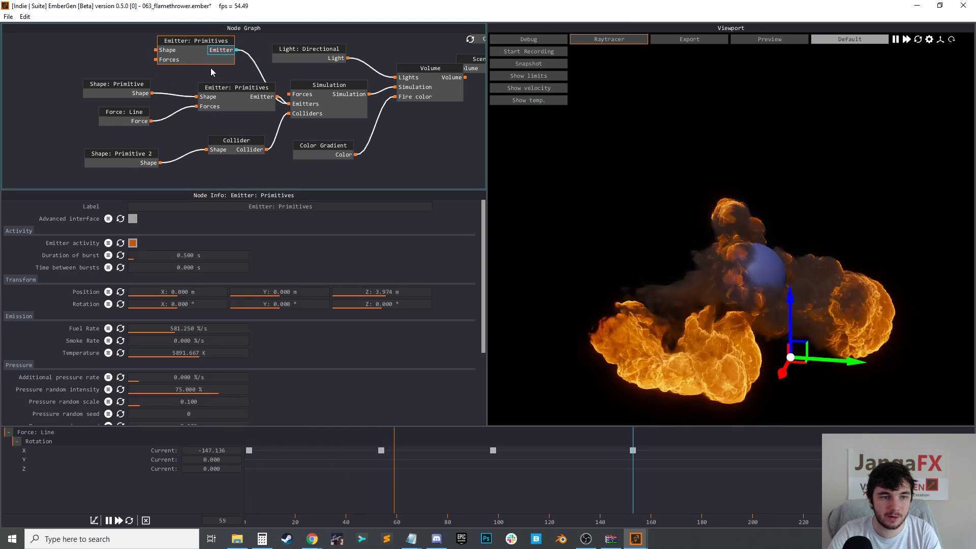
middle_drag(180, 152, 210, 151)
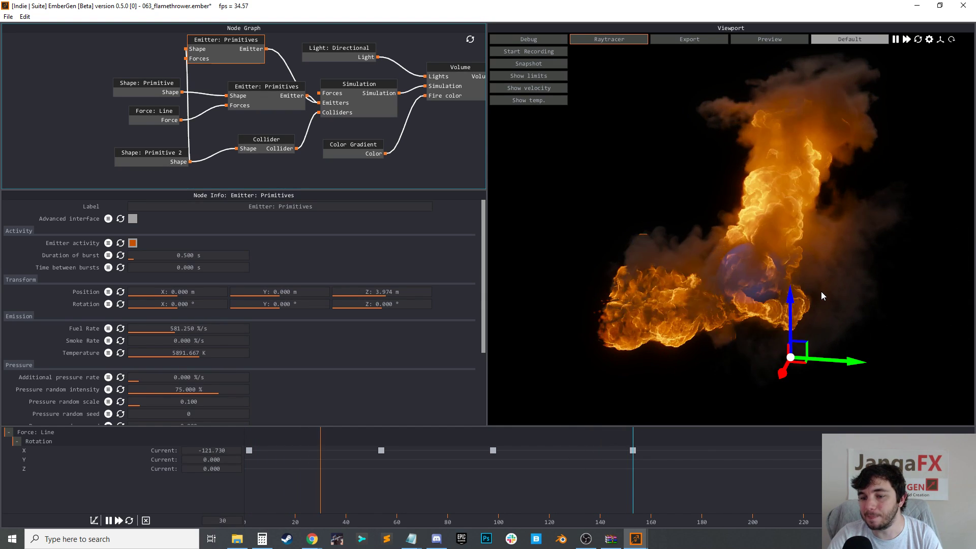
Examine the sphere acting as both emitter and collider from other angles, pausing and resuming the simulation
key(space)
drag(696, 234, 745, 219)
right_drag(745, 219, 753, 246)
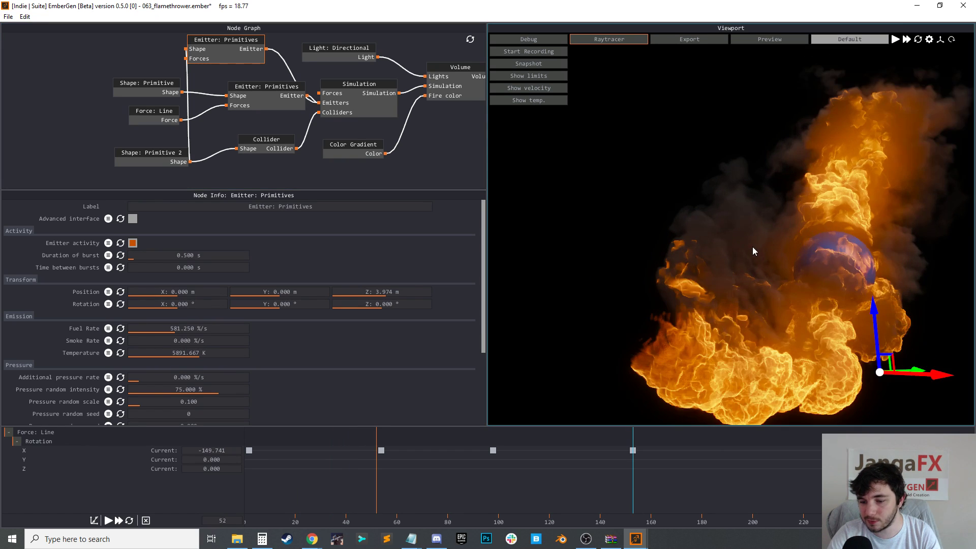
scroll(717, 215, down, 3)
click(349, 151)
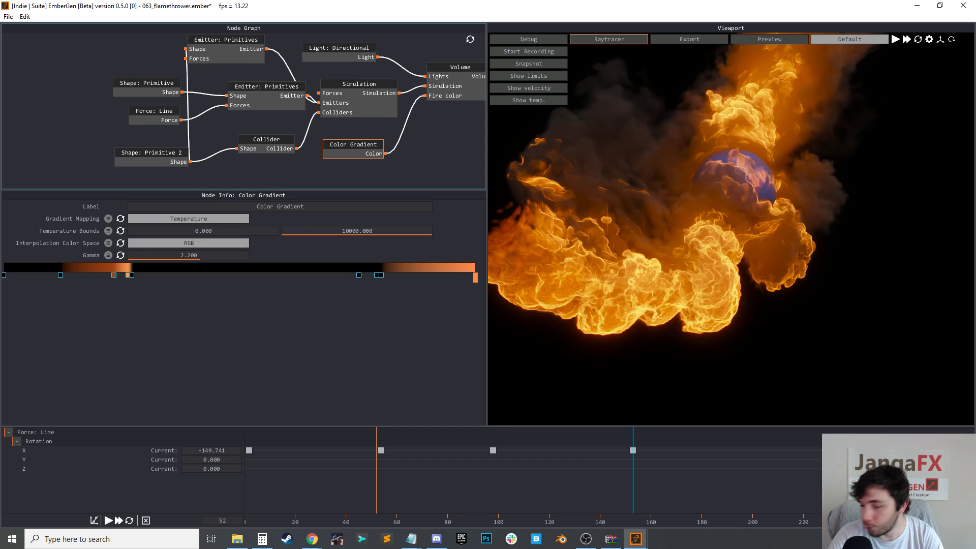
key(space)
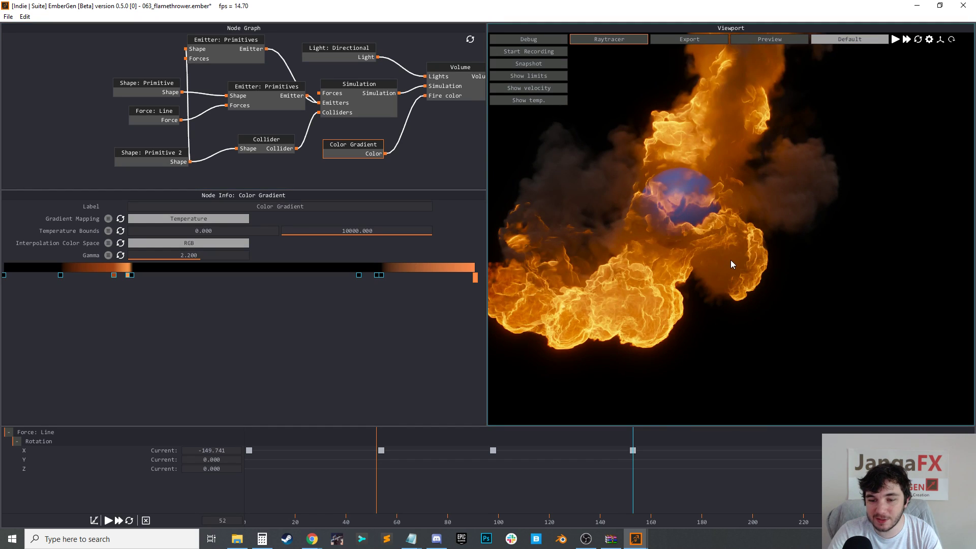
key(space)
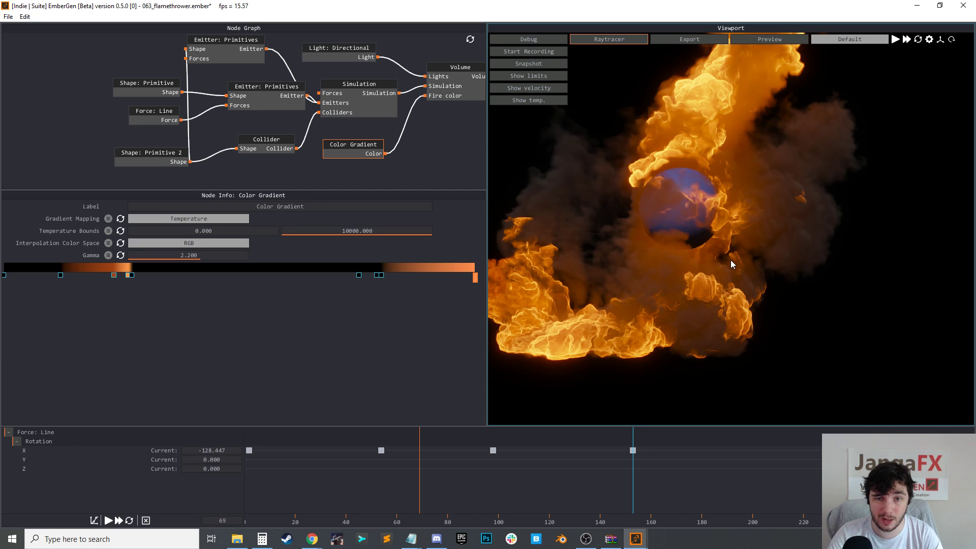
key(space)
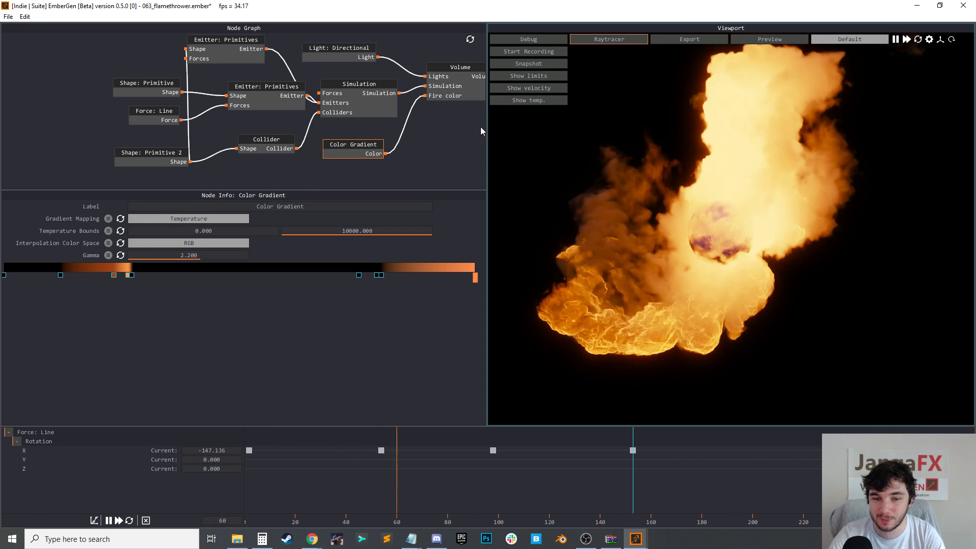
Move the Shape: Primitive 2 node above the Shape: Primitive node, level with the duplicated emitter, and restart the simulation
middle_drag(453, 144, 425, 153)
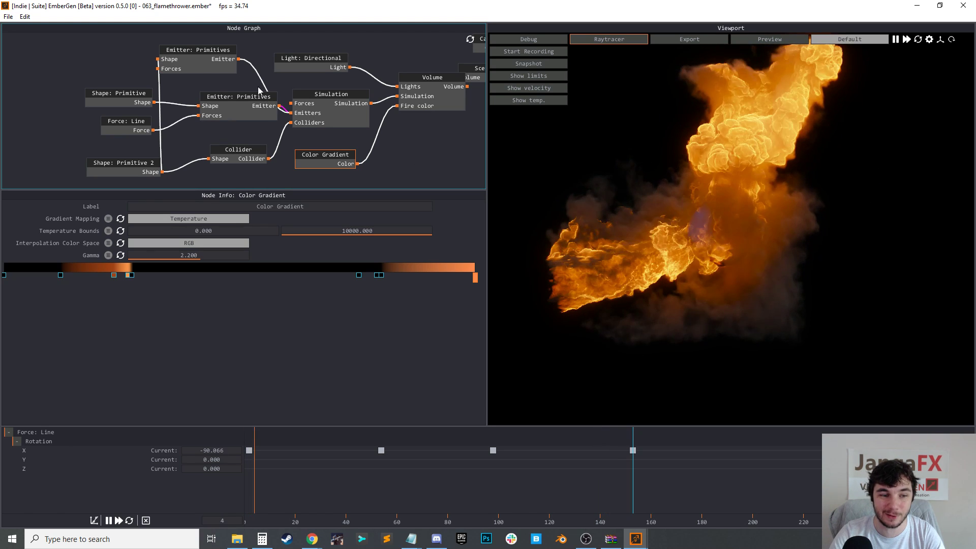
middle_drag(94, 74, 123, 78)
click(123, 164)
drag(123, 167, 86, 67)
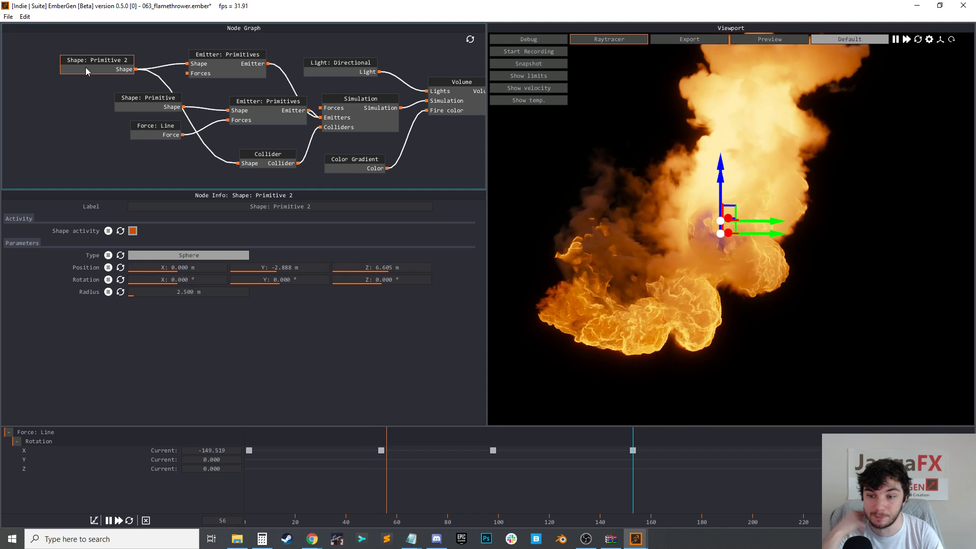
click(429, 170)
key(r)
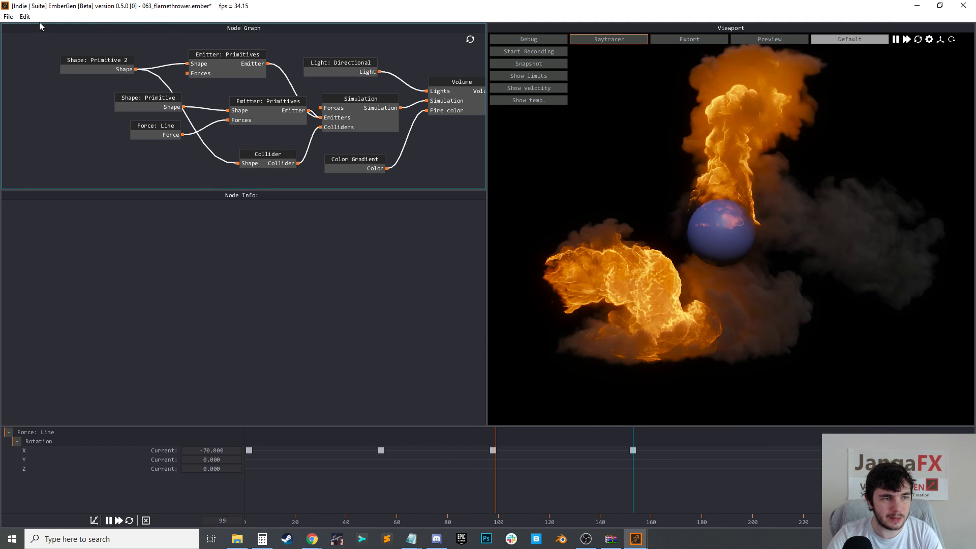
Open the preset 061_dirt_impact_01.ember without saving the flamethrower project
click(8, 17)
click(20, 41)
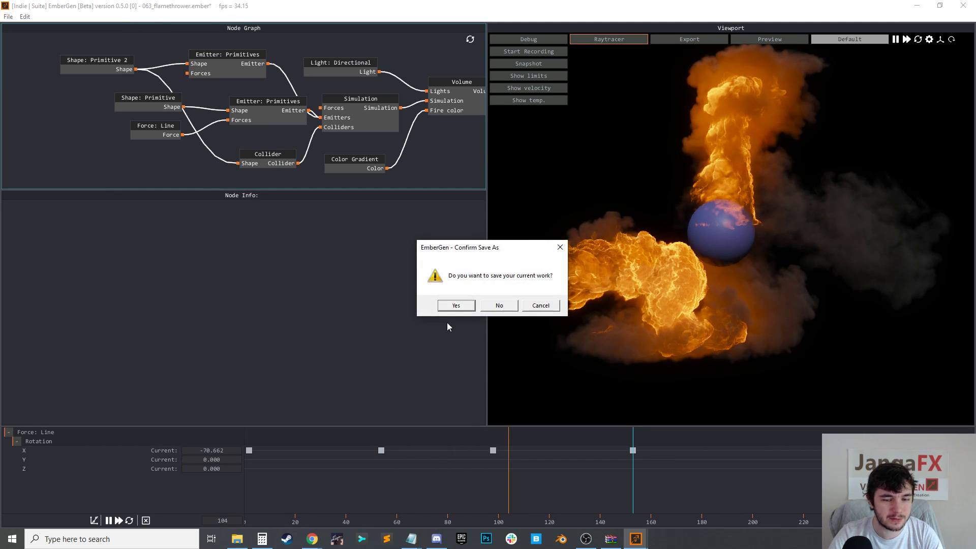
click(492, 307)
scroll(277, 189, down, 3)
scroll(277, 190, down, 11)
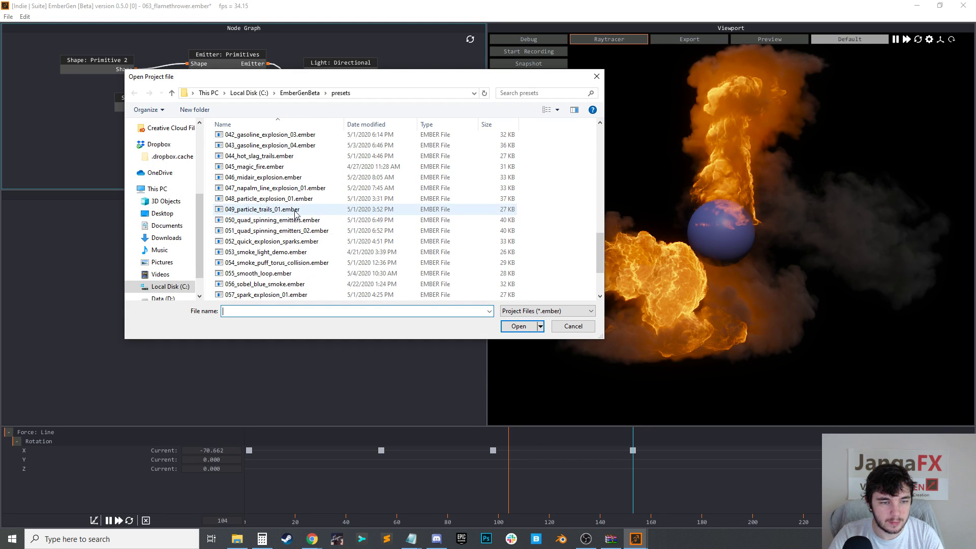
scroll(296, 214, up, 4)
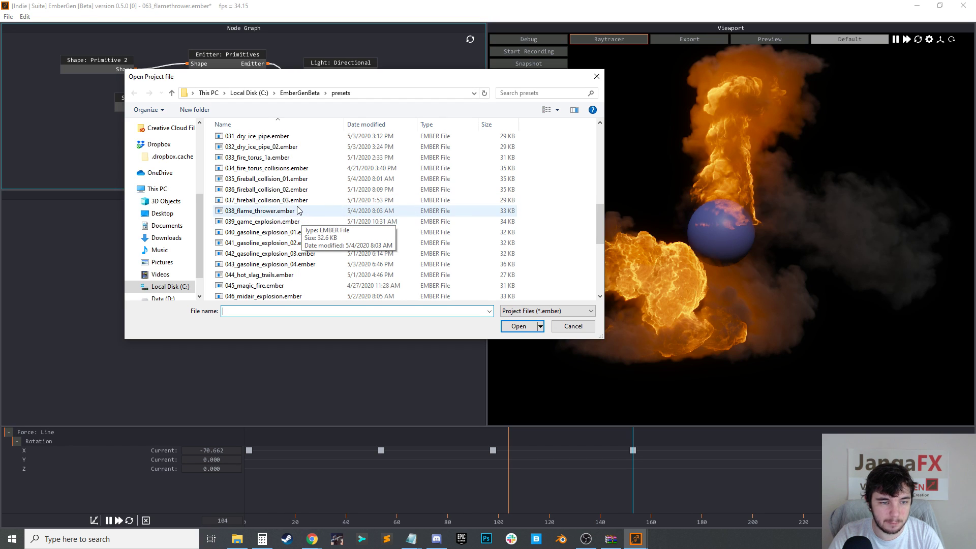
scroll(323, 268, down, 6)
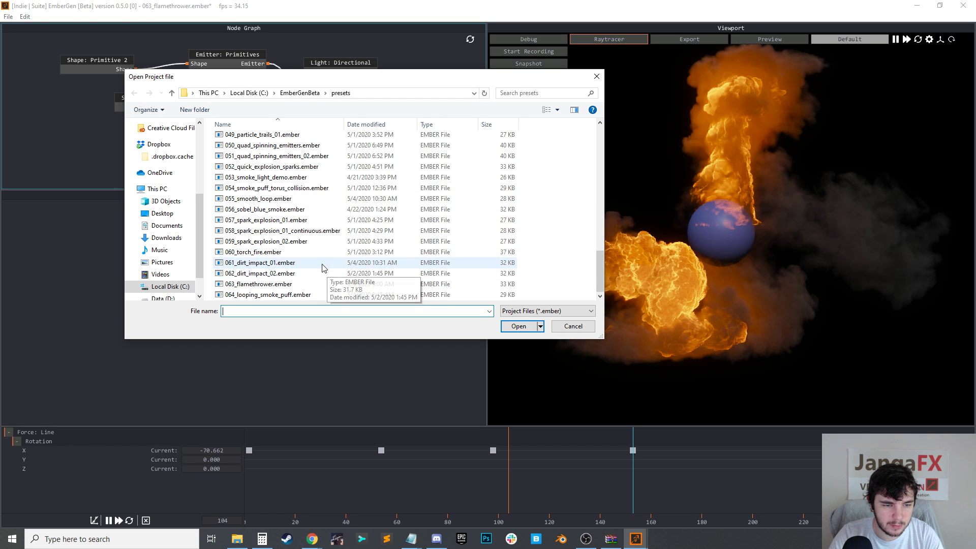
click(517, 326)
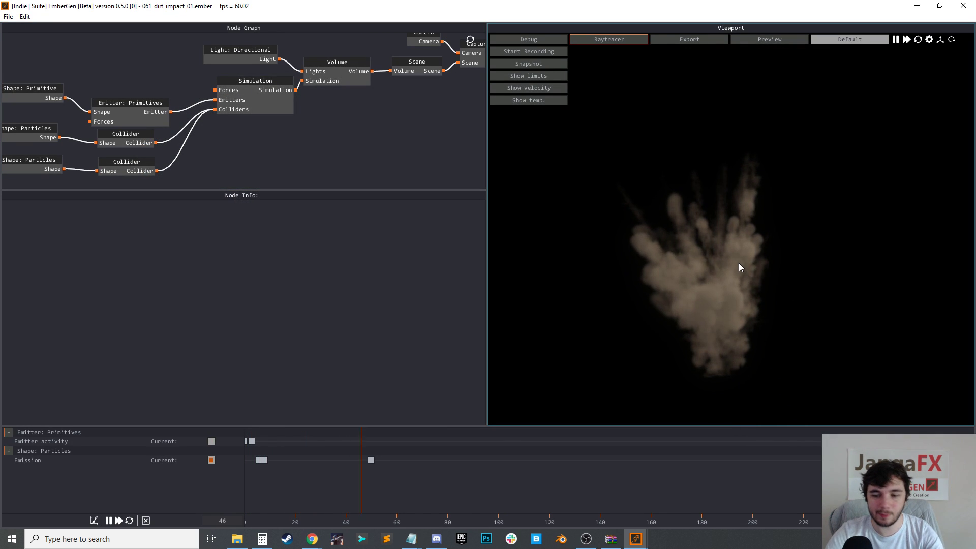
Add an Export VDB node connected to the Simulation node's output
middle_drag(361, 128, 337, 133)
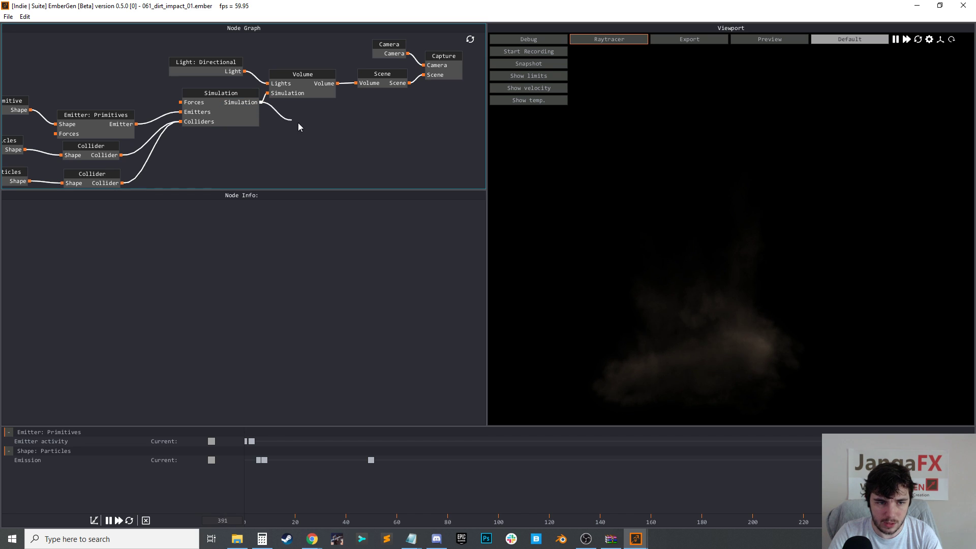
drag(301, 124, 300, 127)
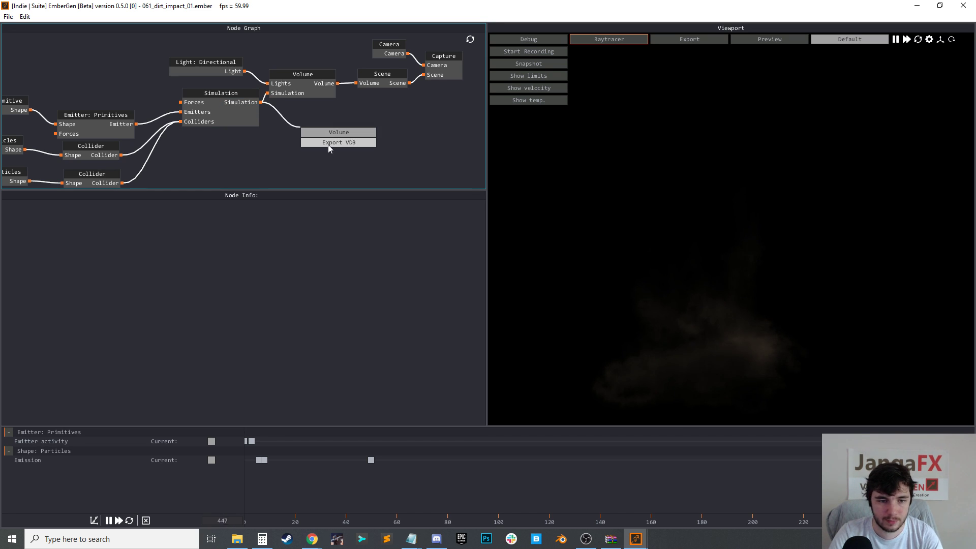
click(256, 105)
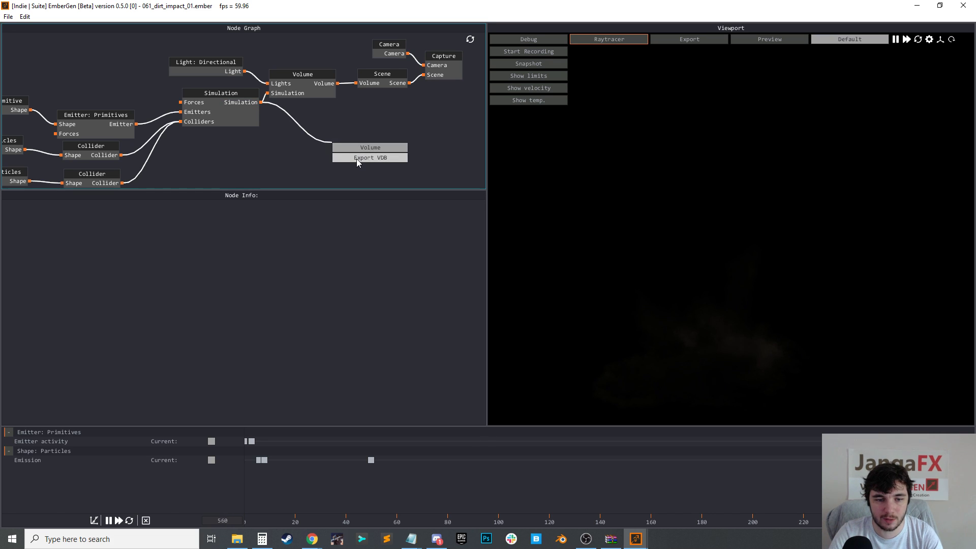
click(357, 158)
click(273, 135)
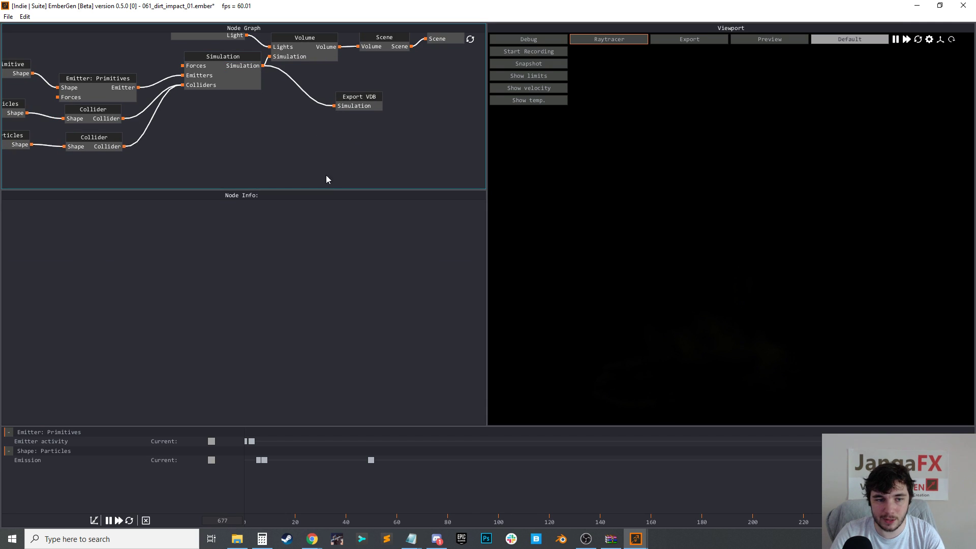
Show the Export node types that can be added to the graph, without adding one
right_click(273, 107)
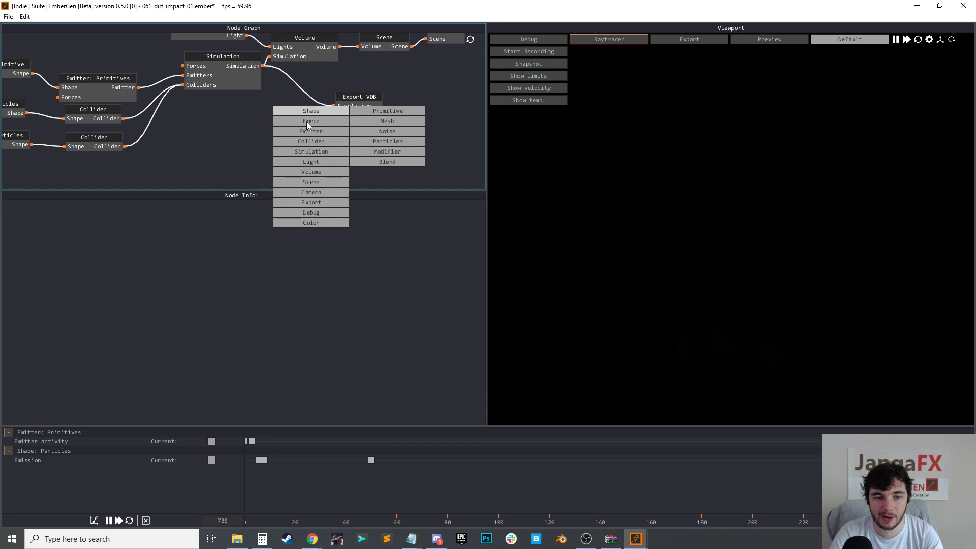
mouse_move(320, 202)
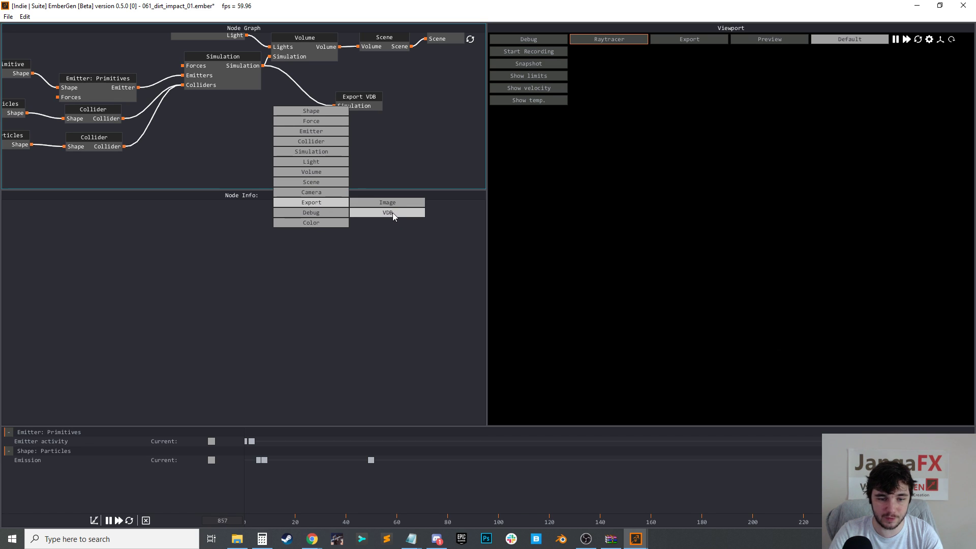
click(423, 136)
Move the Export VDB node beside the Simulation node's output, and restart the simulation, pausing it at about frame 16
drag(354, 97, 338, 95)
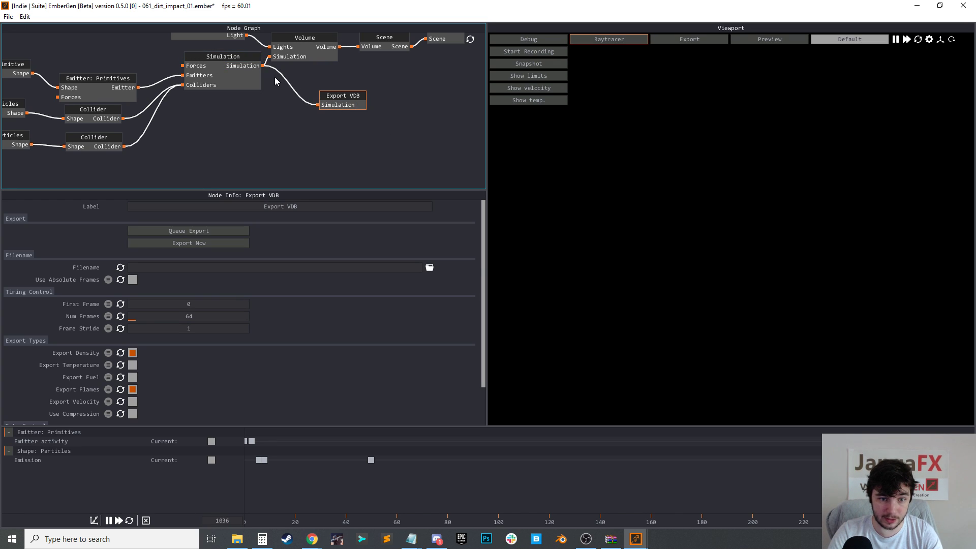
drag(340, 107, 299, 84)
click(340, 115)
click(303, 82)
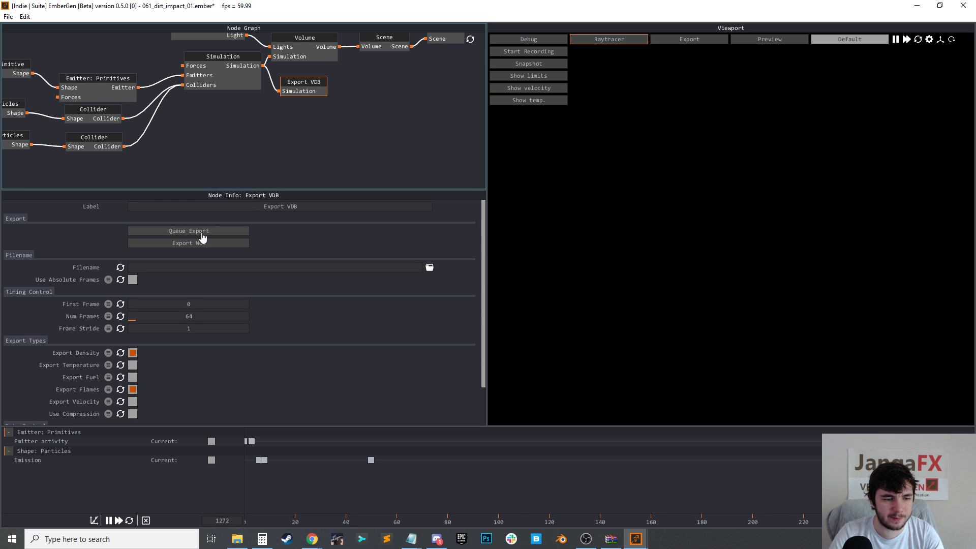
key(r)
key(space)
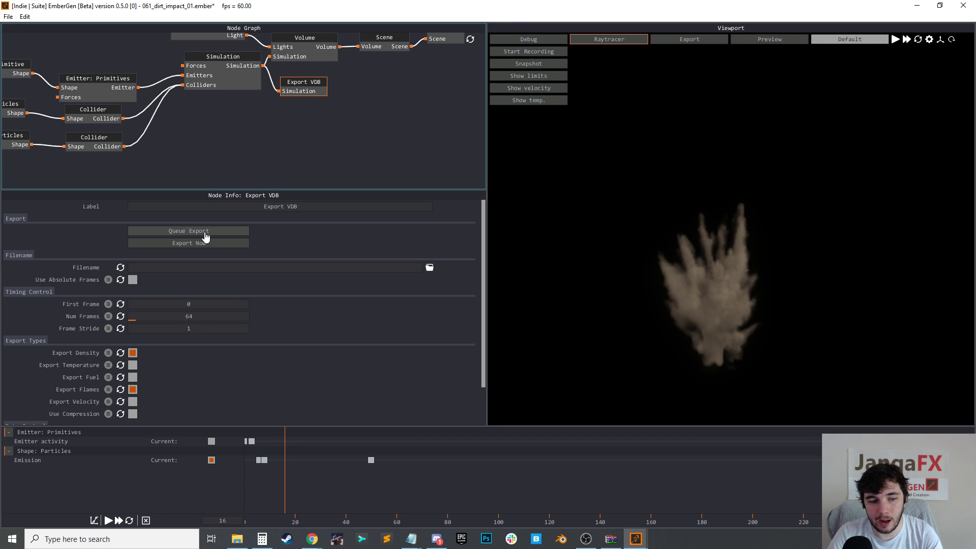
Add a second capture type to the Capture node and set the two types to Render Combined and Render Key
drag(458, 84, 309, 116)
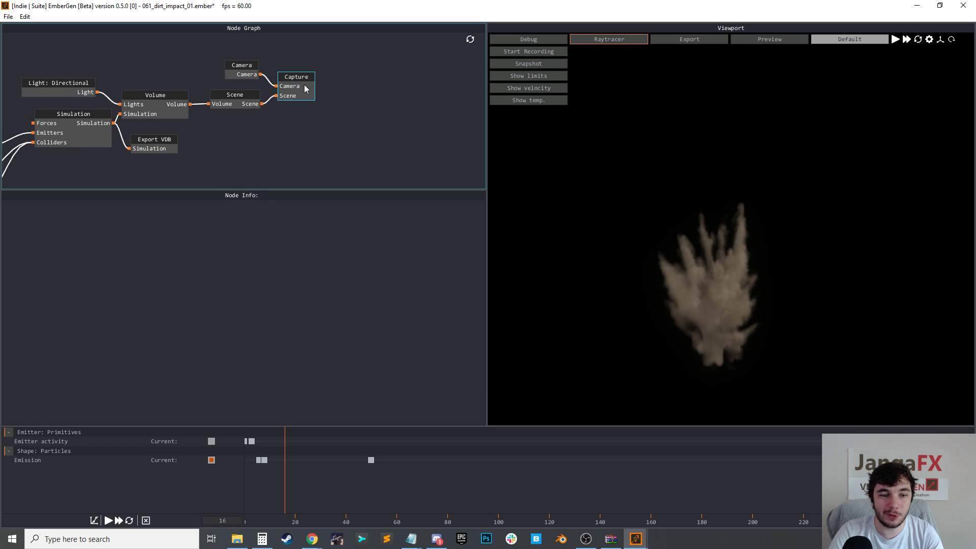
click(304, 85)
click(121, 231)
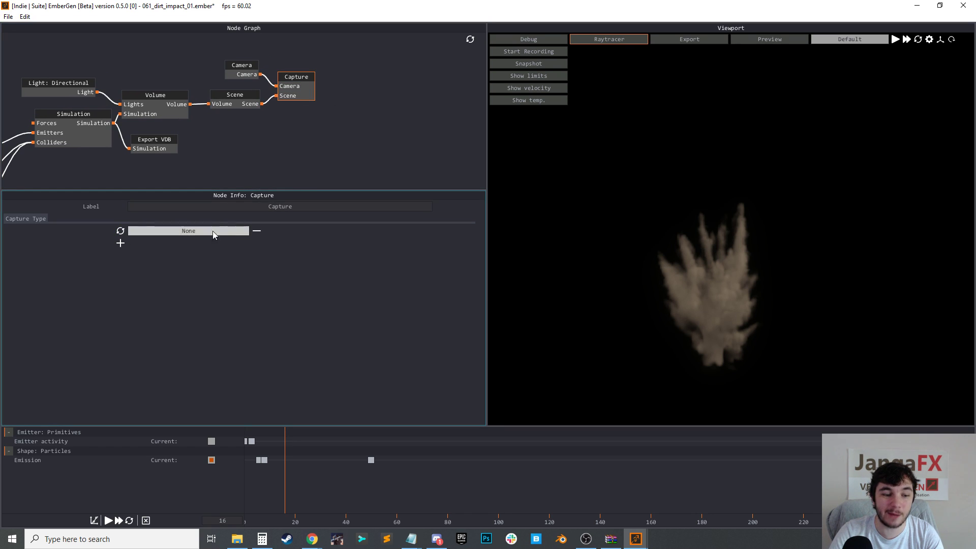
click(120, 243)
drag(204, 162, 257, 132)
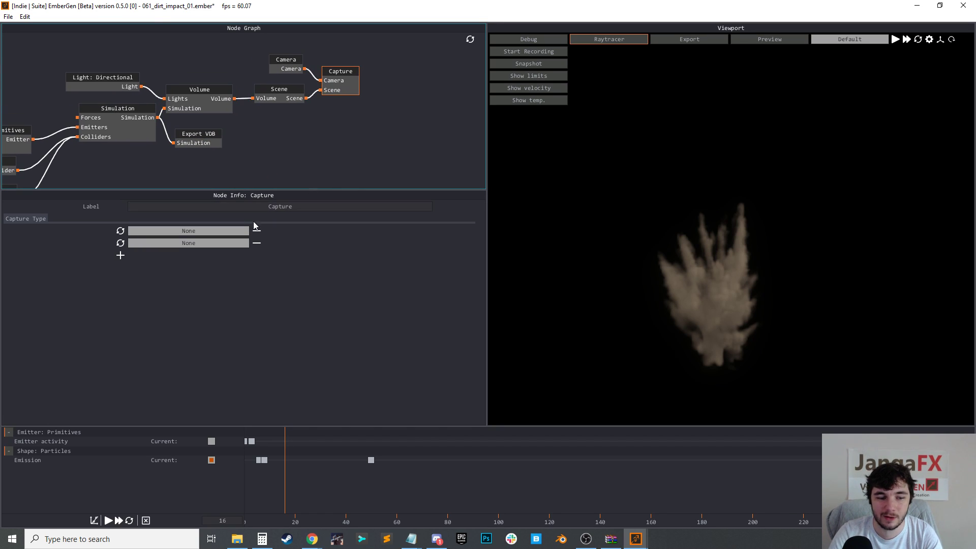
click(224, 231)
click(218, 250)
click(206, 243)
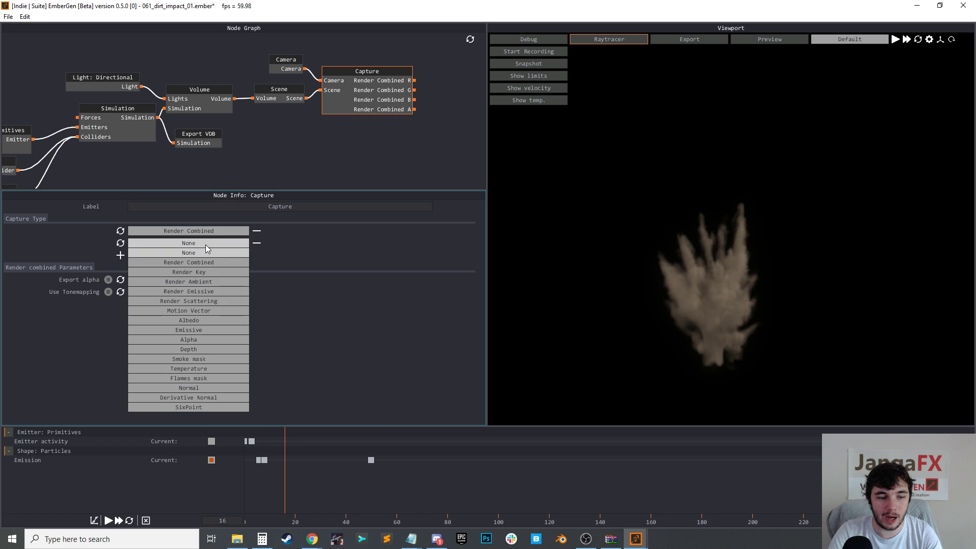
click(203, 271)
Add an Export Image node for Render Combined R and another for Render Key R, stacking the second below the first
middle_drag(353, 135, 250, 137)
drag(312, 82, 395, 91)
click(406, 91)
drag(311, 121, 382, 138)
click(407, 143)
middle_drag(453, 115, 453, 93)
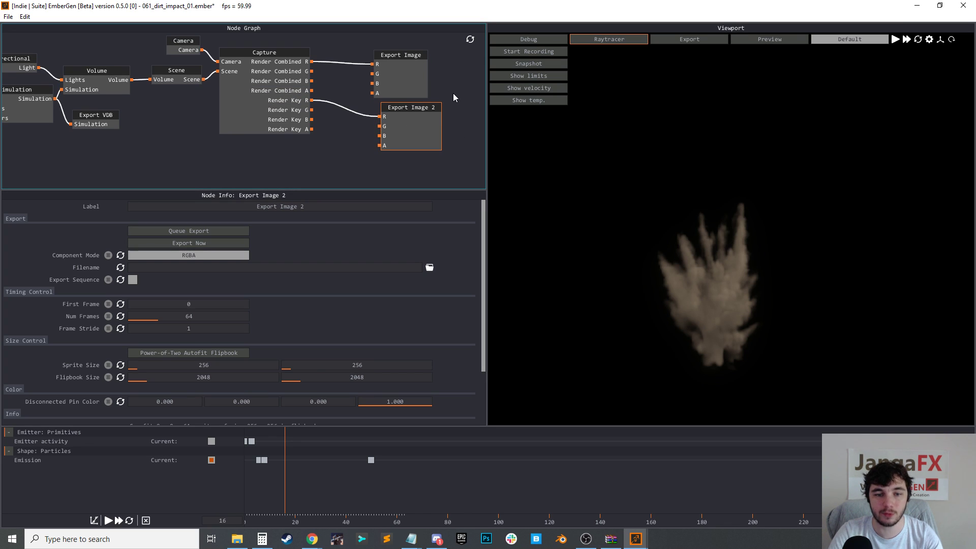
drag(419, 119, 409, 116)
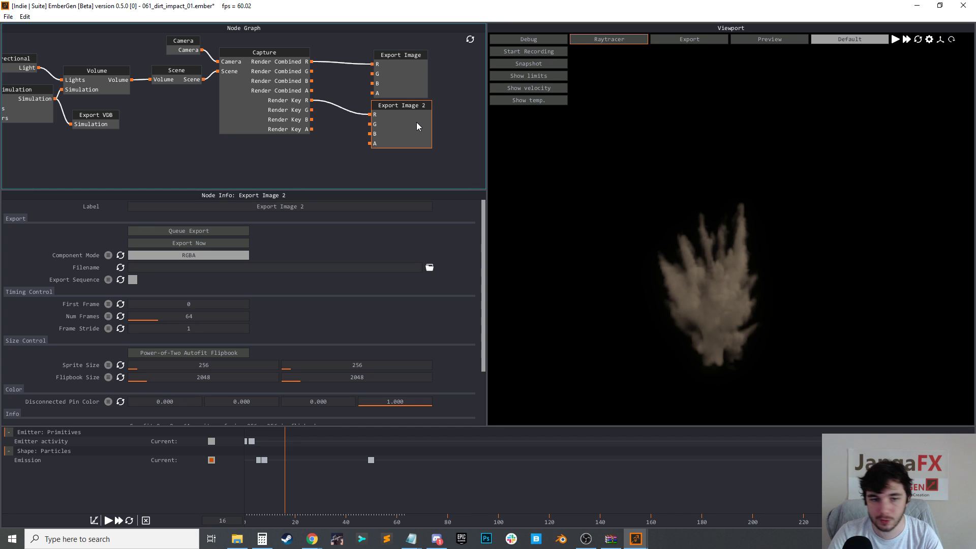
drag(411, 142, 414, 142)
Queue both Export Image nodes for export and run the queued exports together
click(217, 232)
click(382, 84)
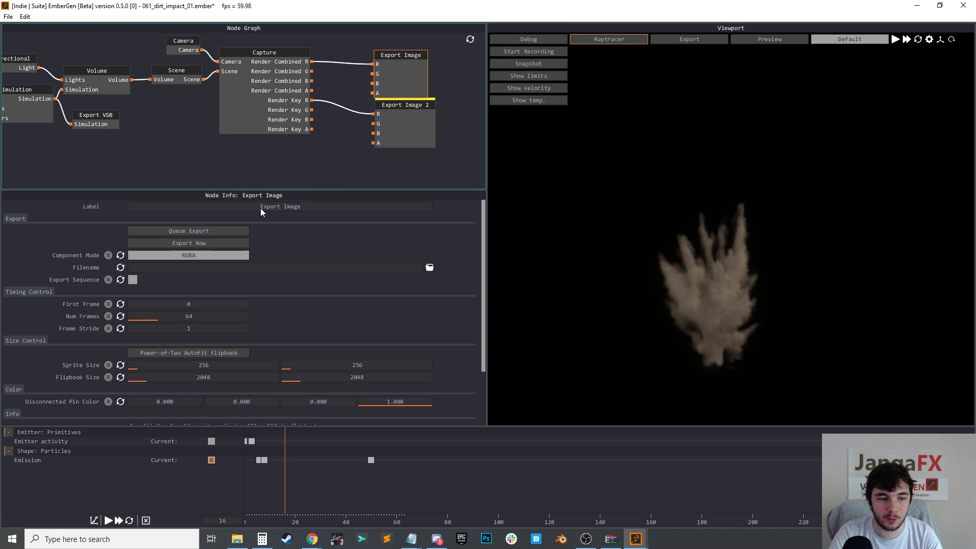
click(219, 231)
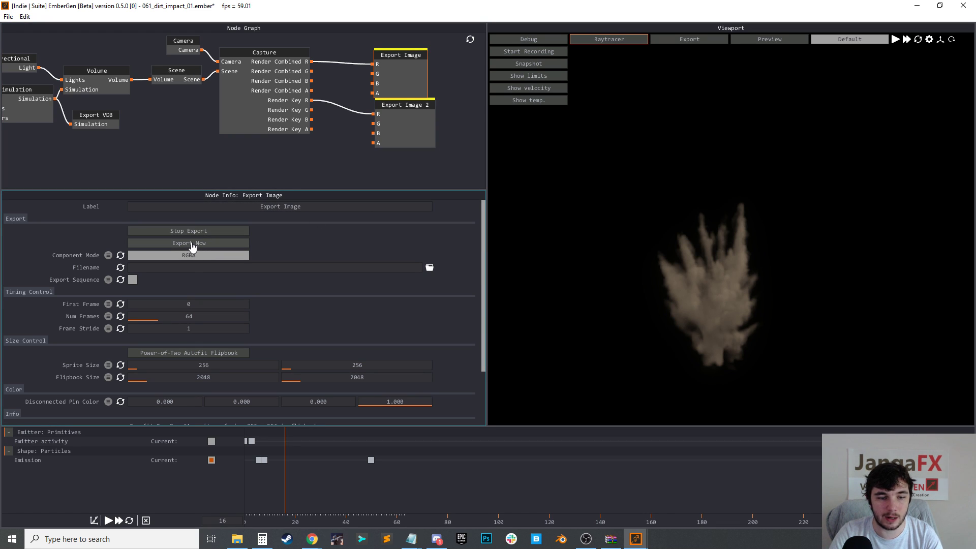
click(193, 244)
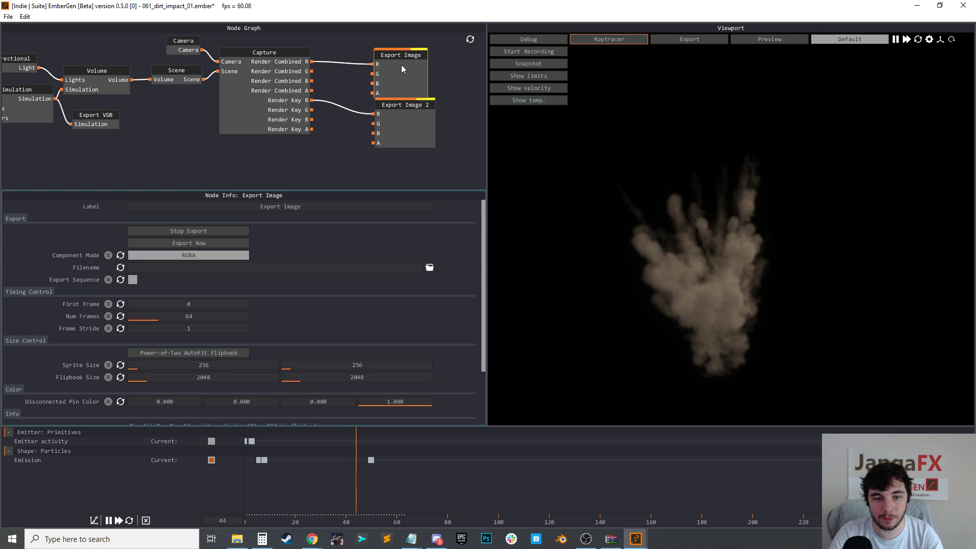
Queue the Export Image 2 export again and show its flipbook in the Export view
click(405, 126)
click(188, 231)
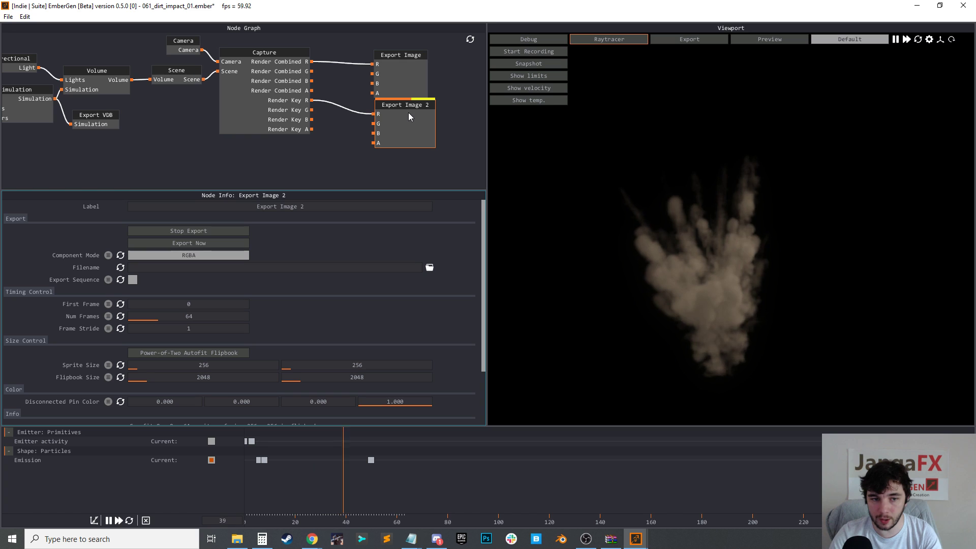
click(692, 39)
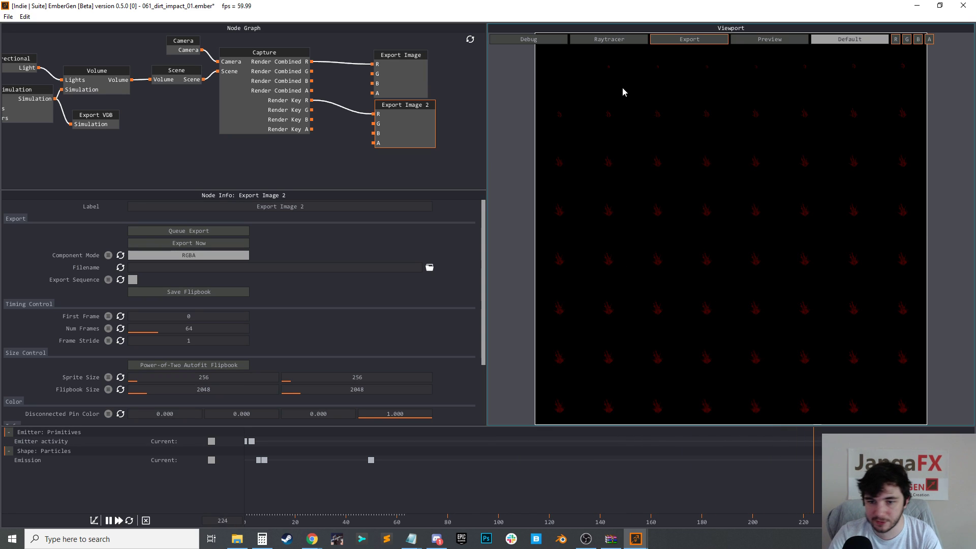
Connect the remaining Render Key outputs to the matching G, B and A inputs of Export Image 2 and queue its export
drag(312, 110, 376, 133)
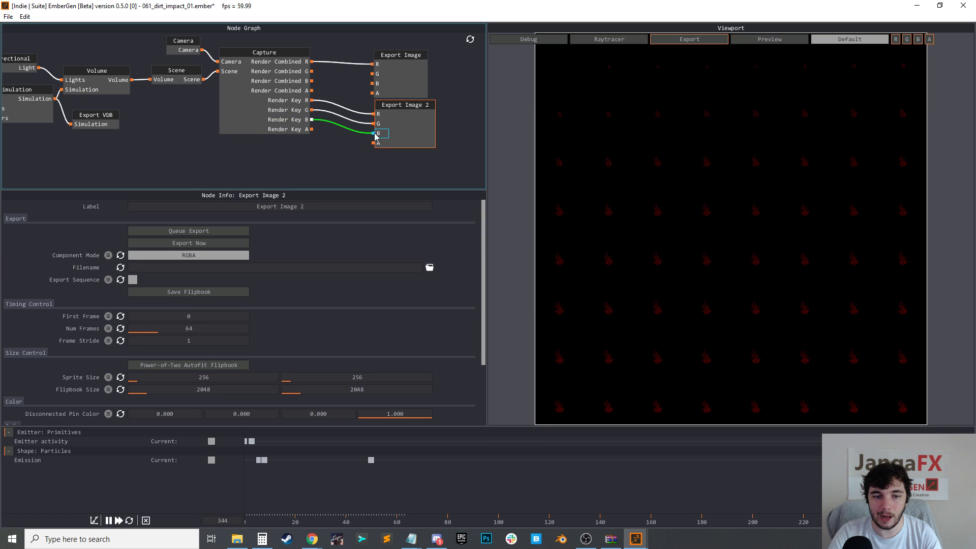
drag(312, 129, 380, 148)
click(180, 232)
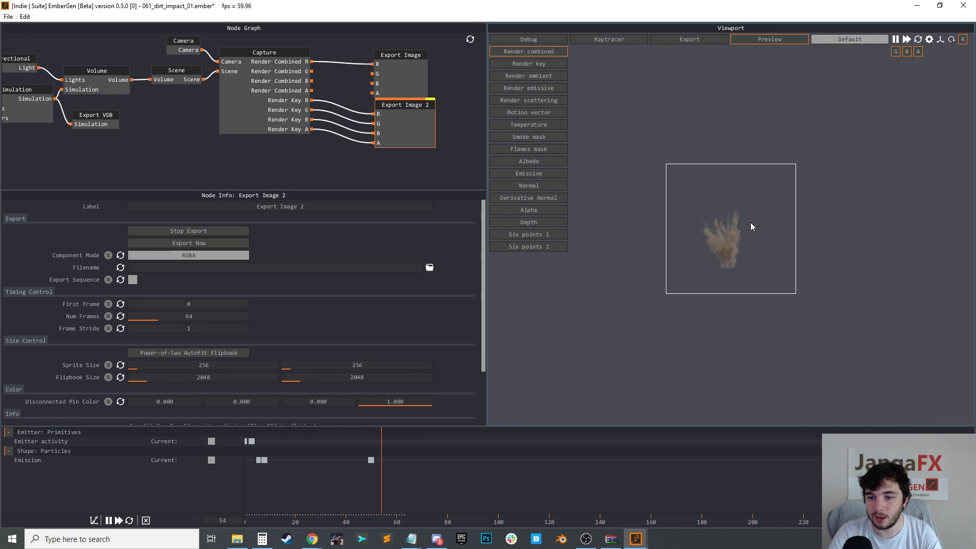
Switch the viewport to the Camera view, queue the Export Image 2 export once more and show the resulting flipbook
click(845, 40)
click(843, 59)
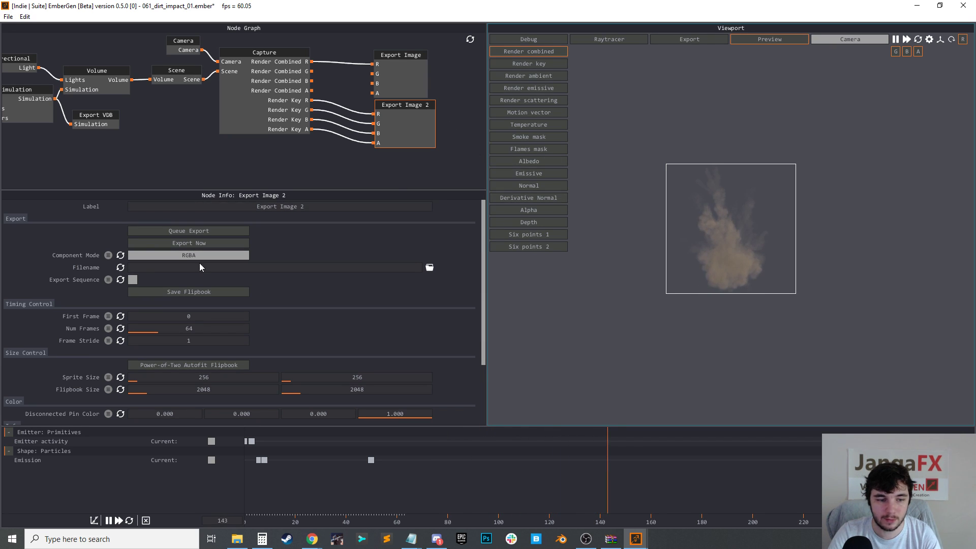
click(178, 231)
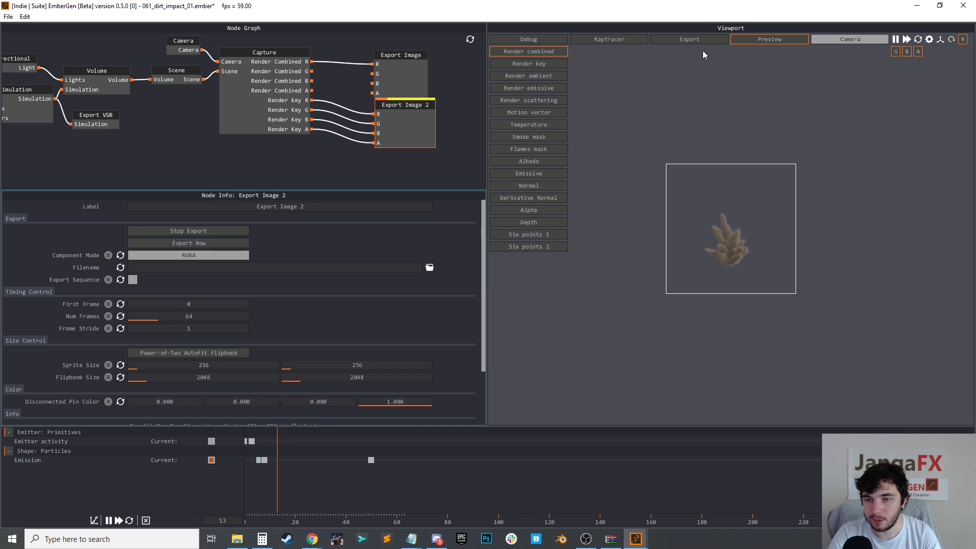
click(685, 39)
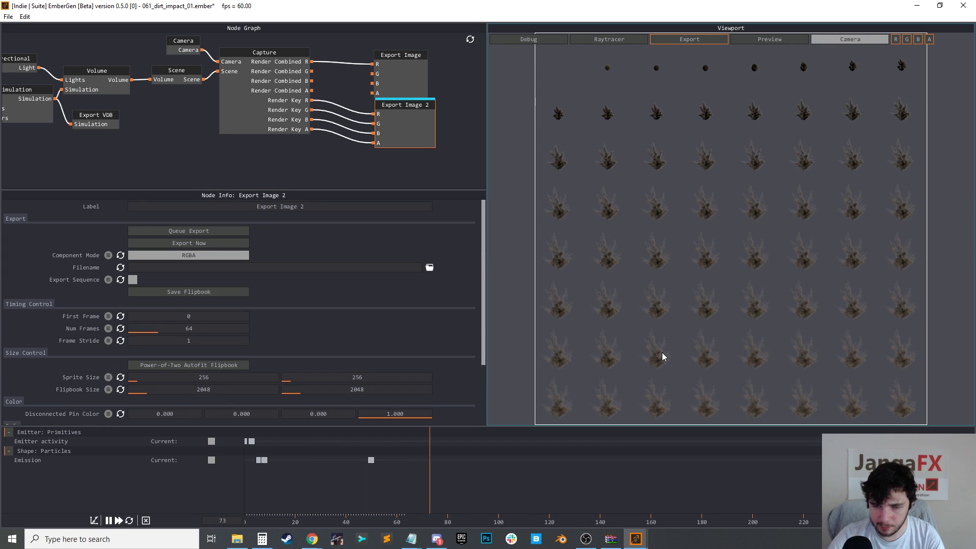
Examine the Export VDB and Export Image 2 node settings with the viewport in Preview mode
drag(176, 137, 287, 123)
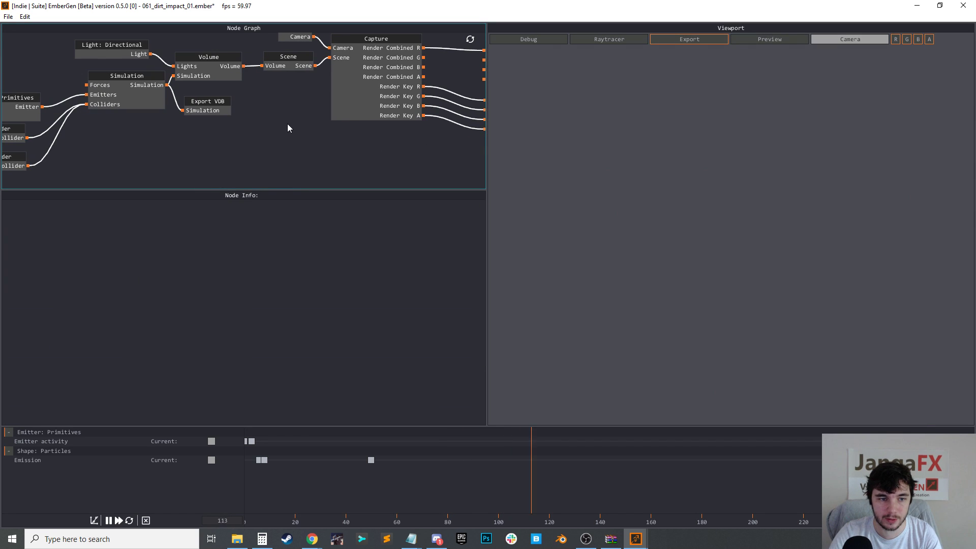
click(223, 105)
click(767, 41)
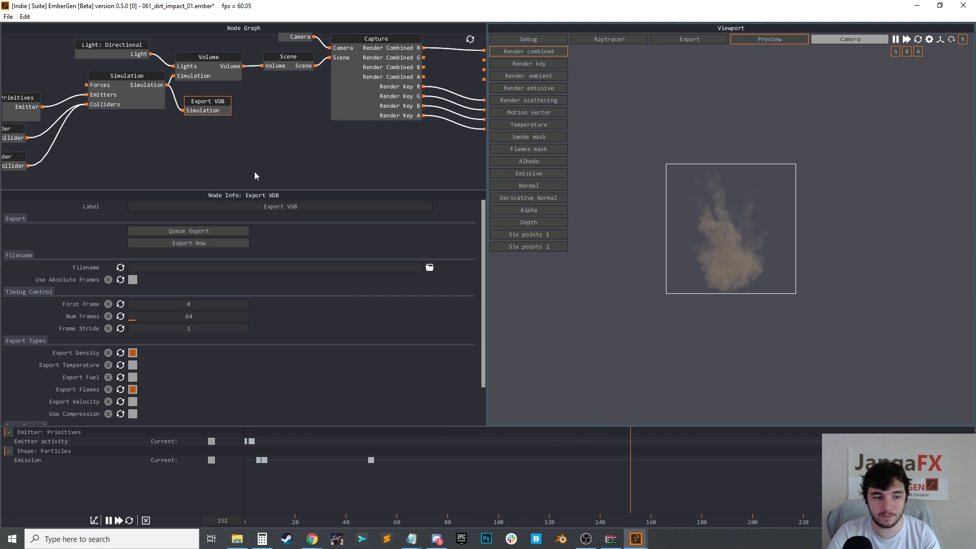
drag(291, 159, 337, 141)
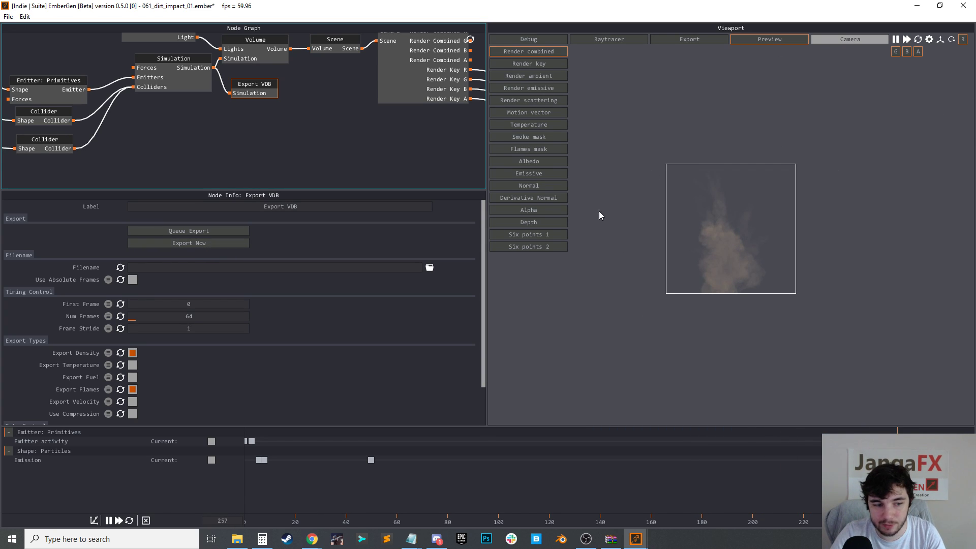
middle_drag(437, 137, 271, 169)
click(384, 137)
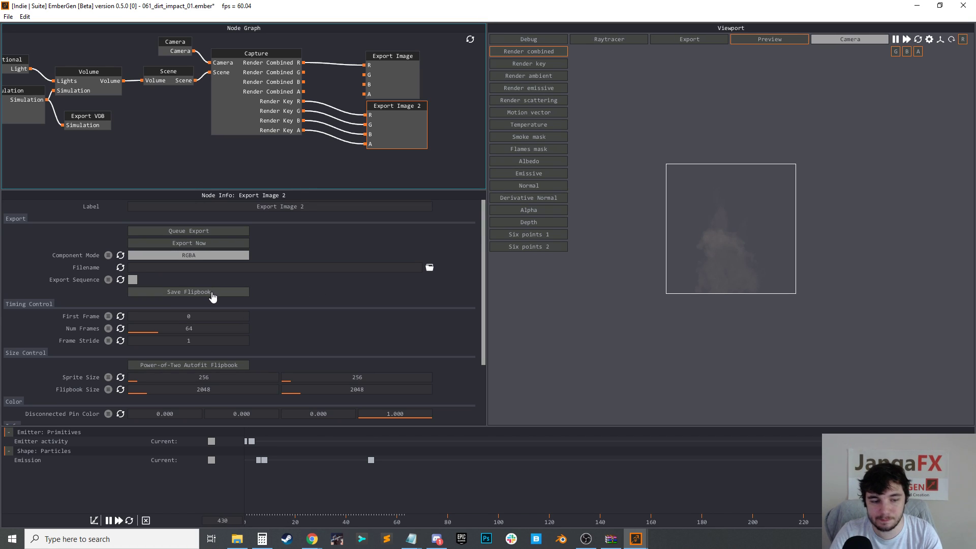
middle_drag(162, 145, 206, 141)
click(217, 143)
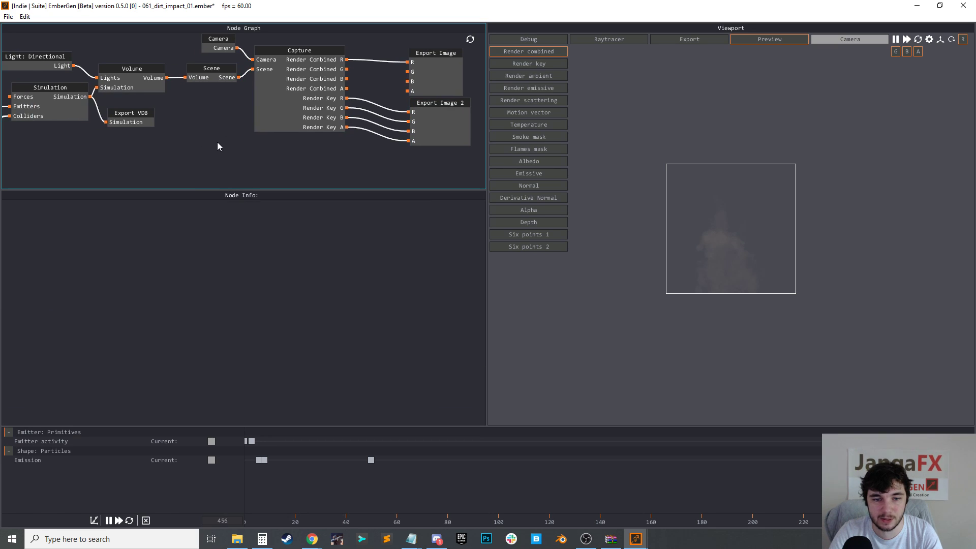
Set the Export VDB filename to dirt_a inside a new Tutorial folder in C:\EmberGenBeta
click(147, 120)
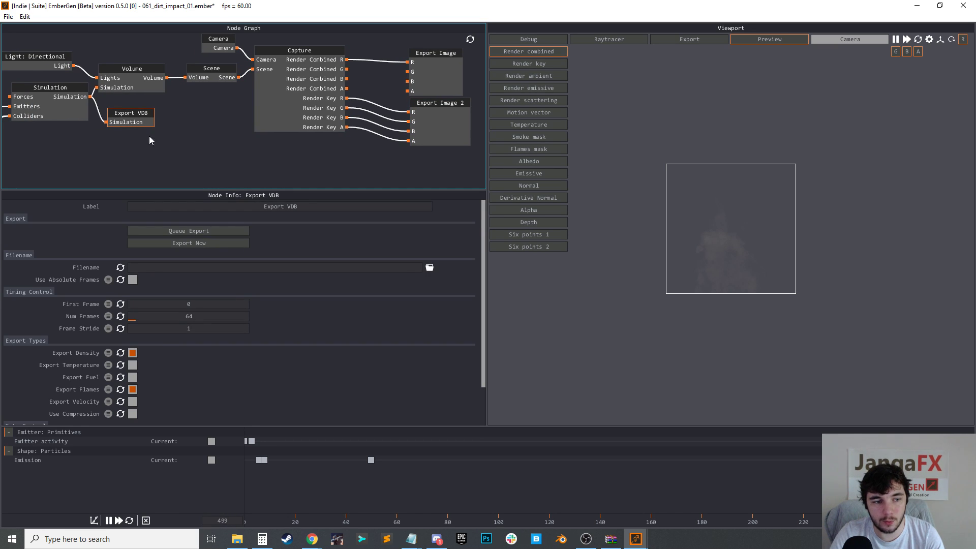
click(429, 269)
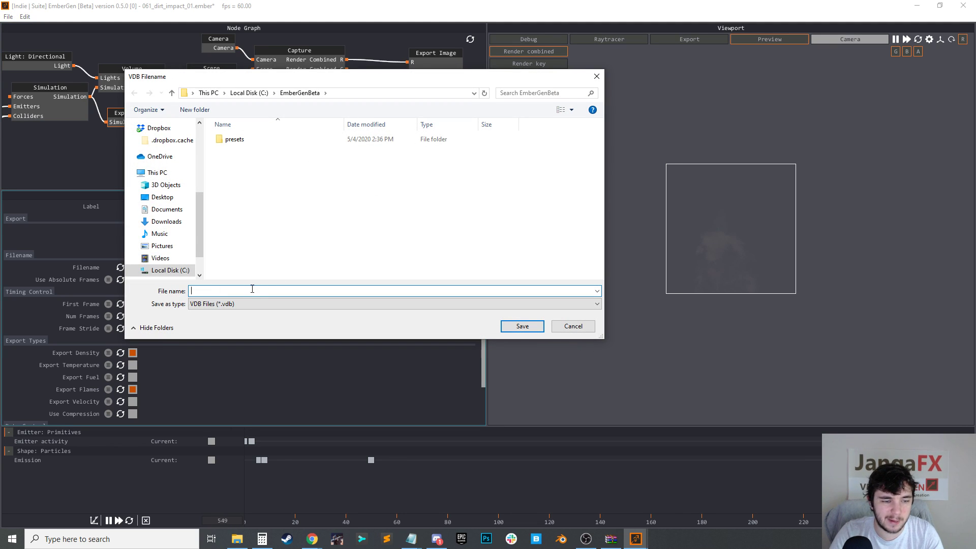
click(201, 110)
text(Tutorial)
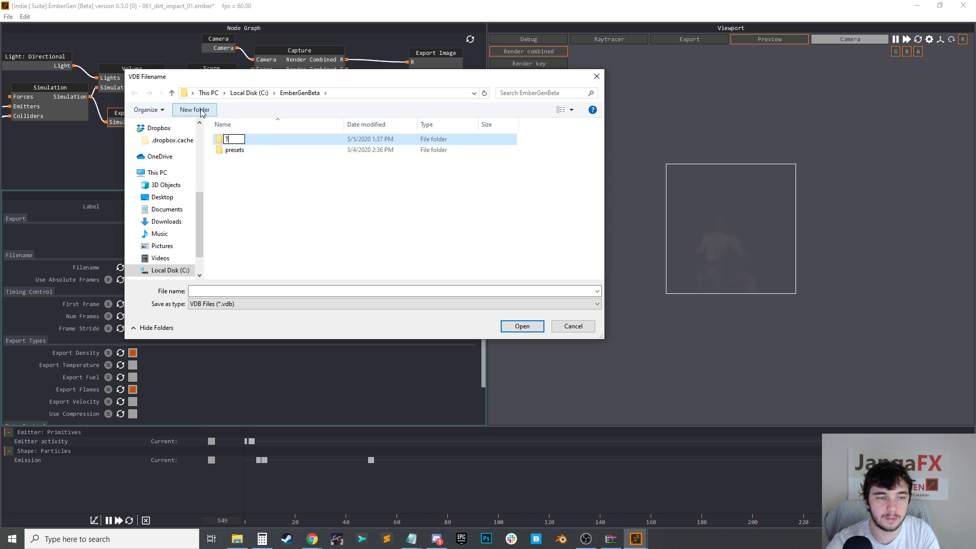
key(Return)
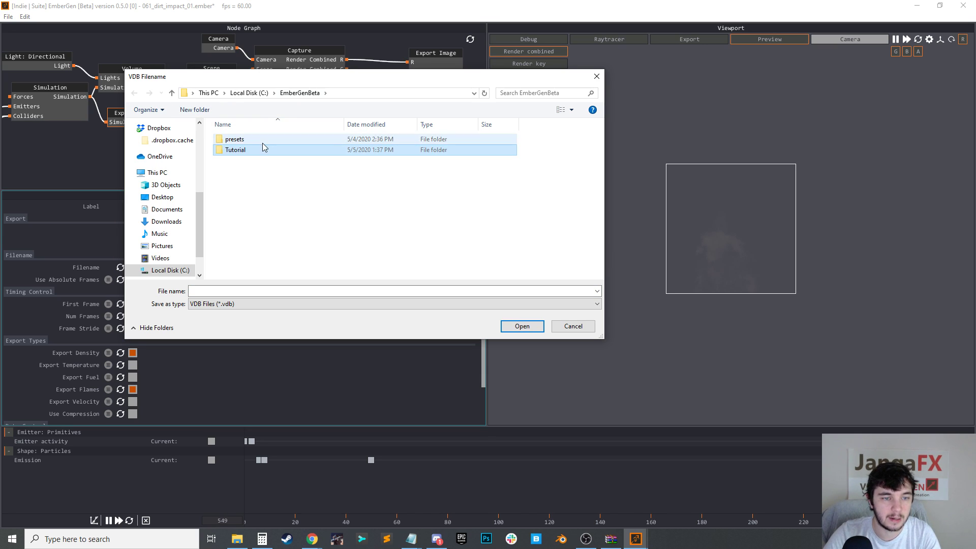
double_click(264, 142)
click(235, 290)
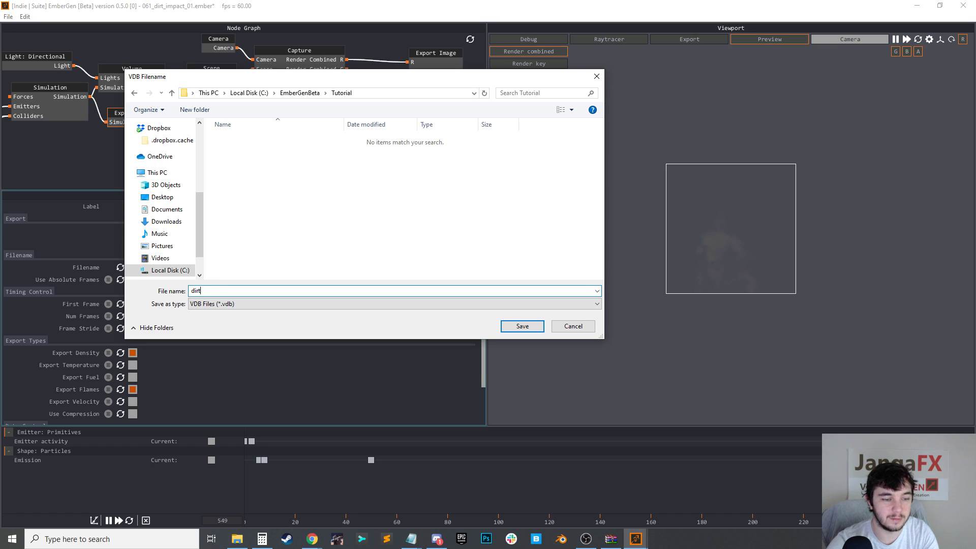
text(dirt_a)
click(532, 326)
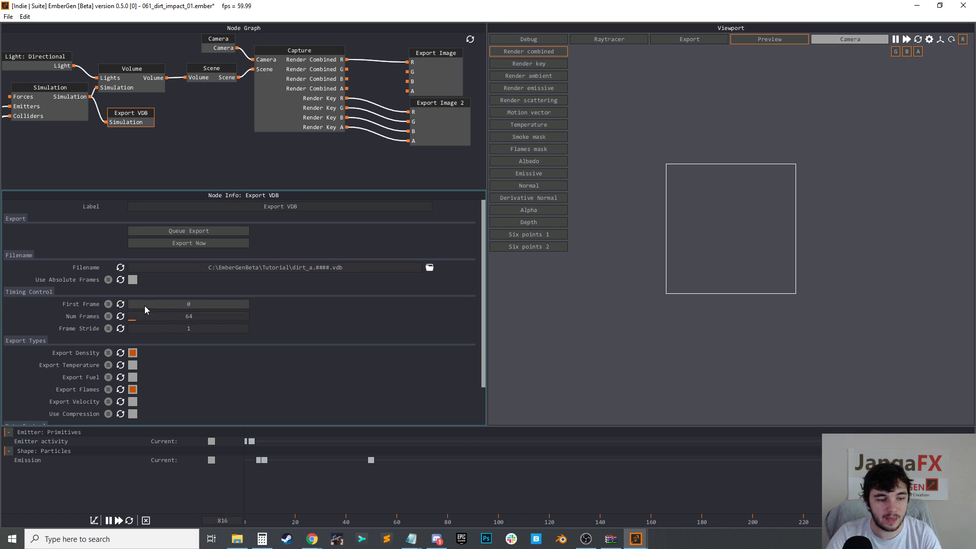
Restart the simulation in the Raytracer view, pause it at frame 5 and set the VDB export's First Frame to 5
double_click(202, 305)
click(312, 324)
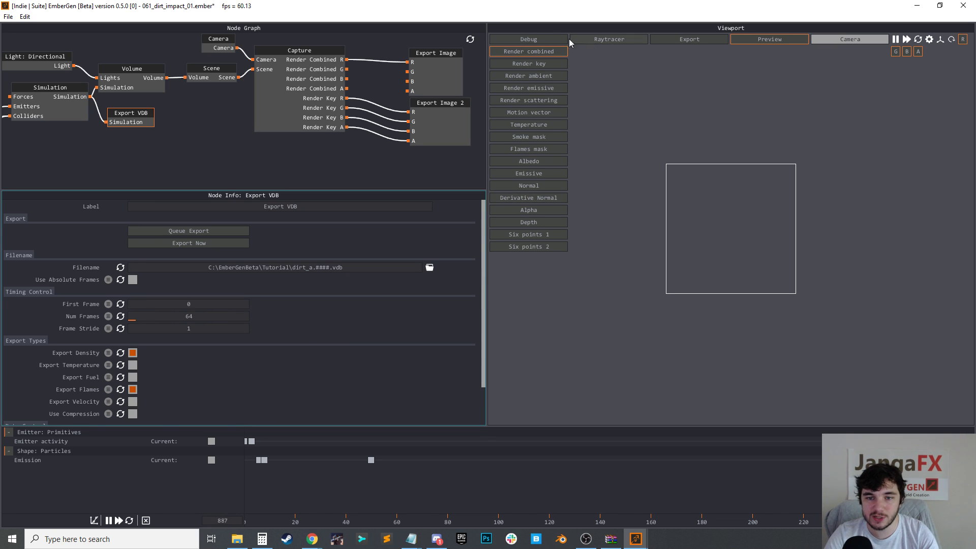
click(610, 39)
key(space)
key(r)
key(space)
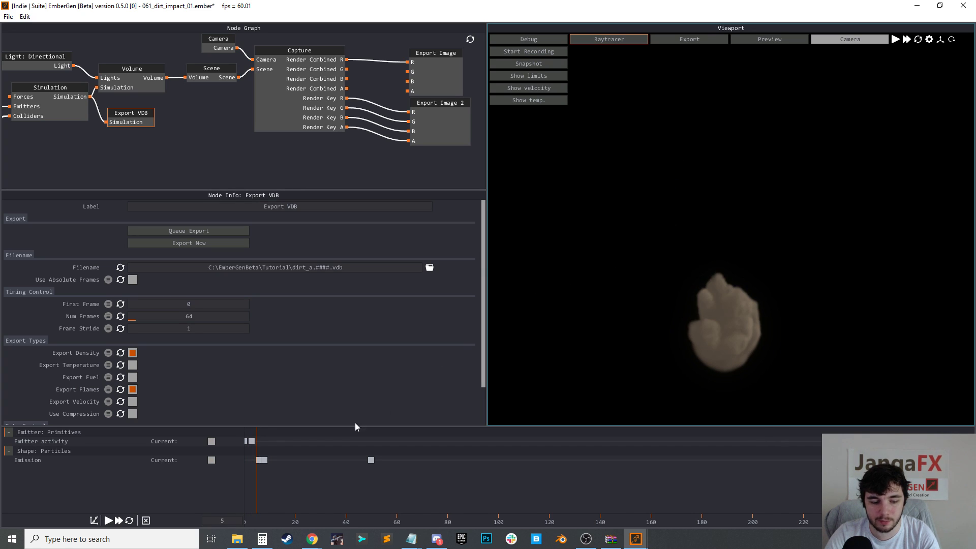
double_click(188, 304)
text(5)
key(Return)
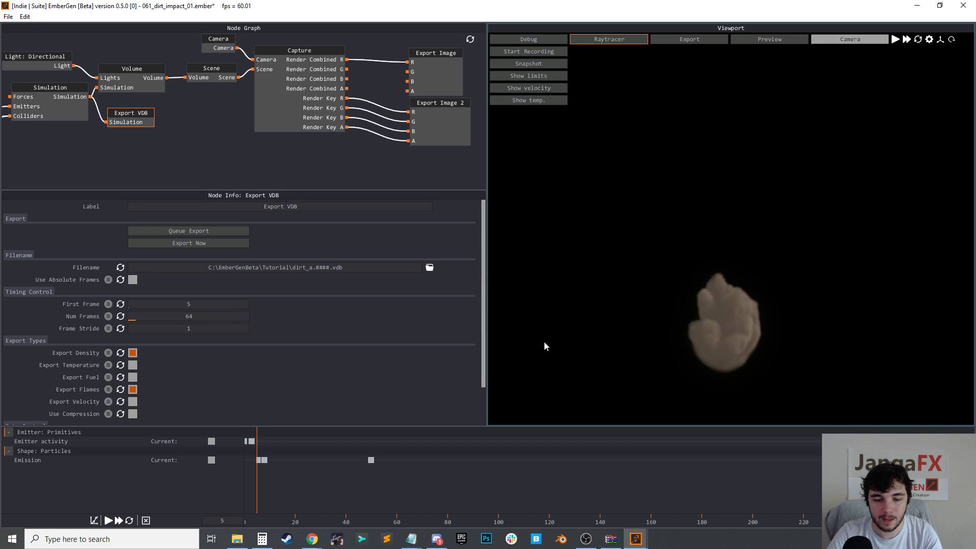
Play the simulation up to frame 54 and set the VDB export's Num Frames to 49
key(space)
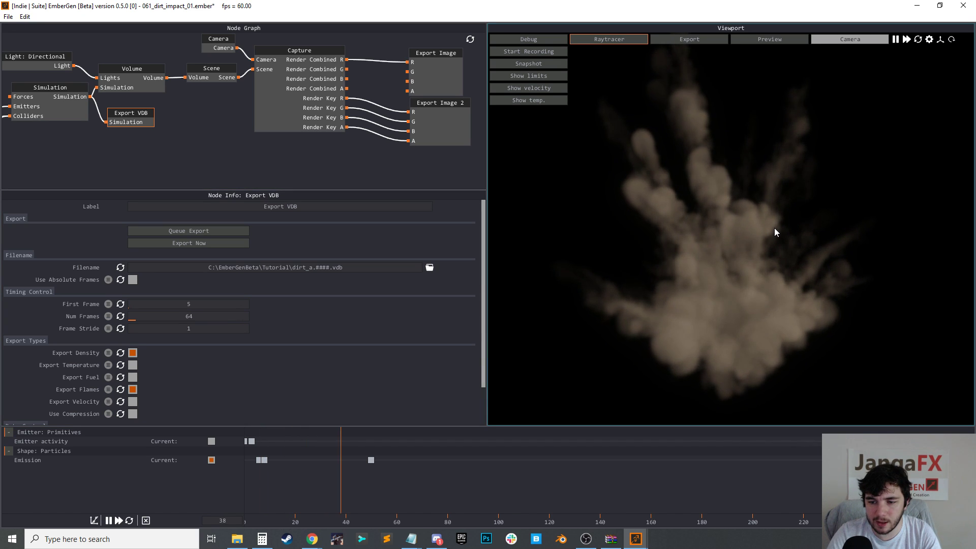
key(space)
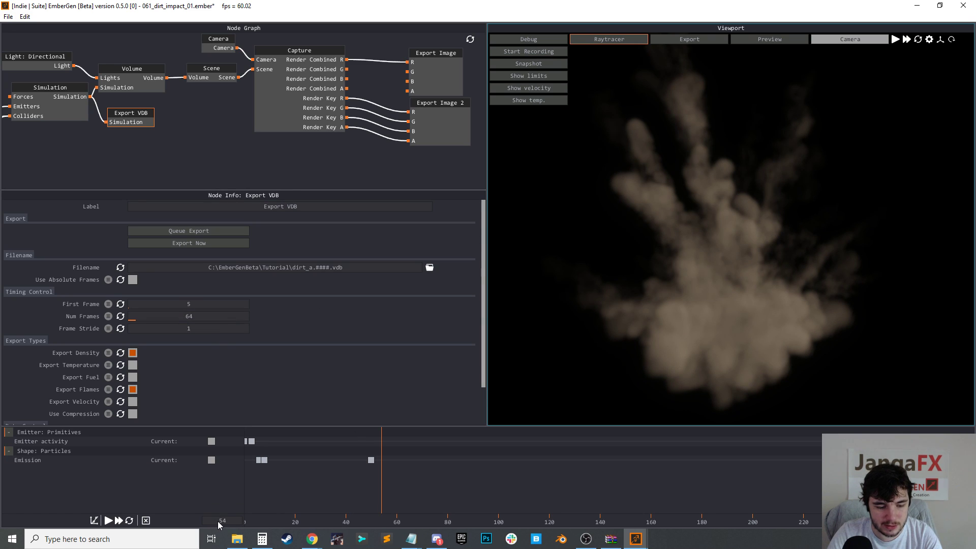
double_click(210, 315)
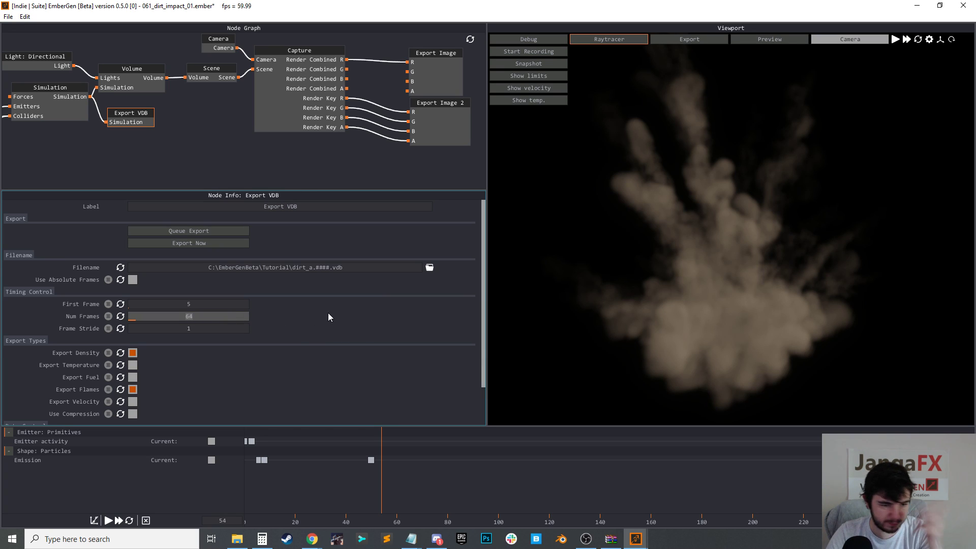
text(49)
key(Return)
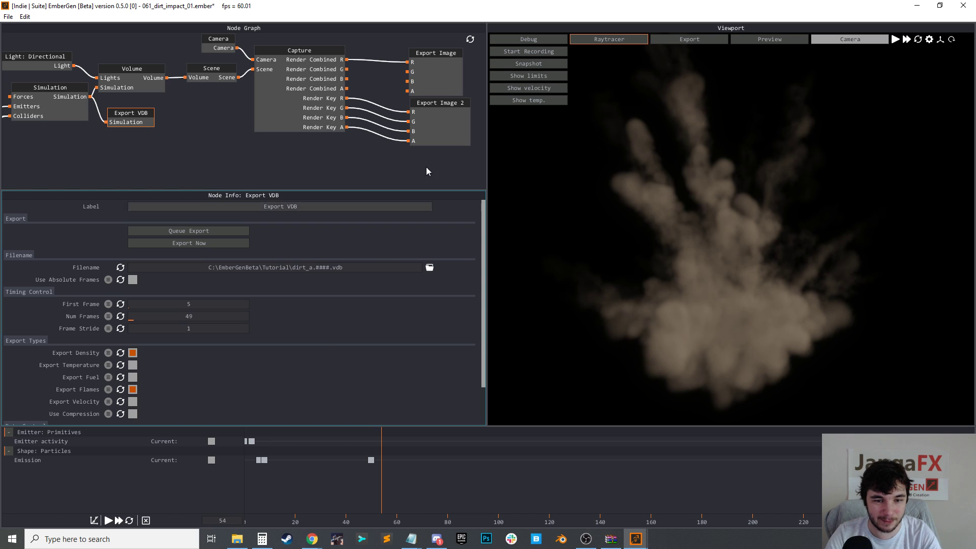
Review the timing settings of Export Image 2 and the timing, type and data options of Export VDB
middle_drag(397, 141, 367, 152)
click(404, 138)
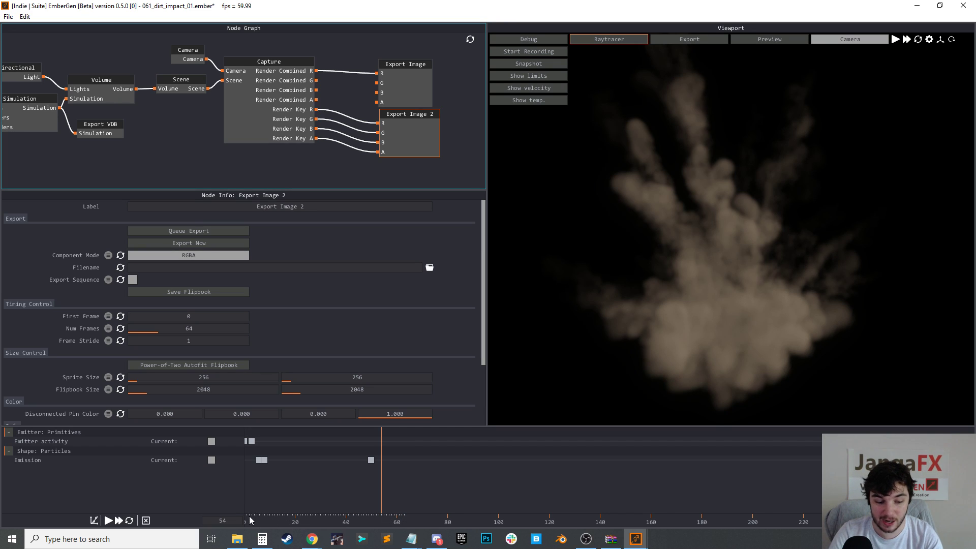
click(98, 127)
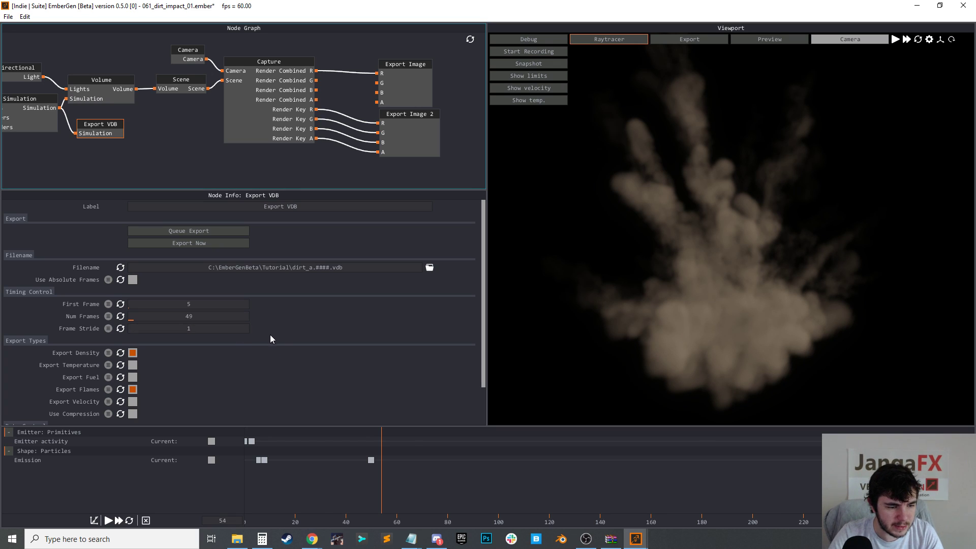
scroll(270, 338, down, 1)
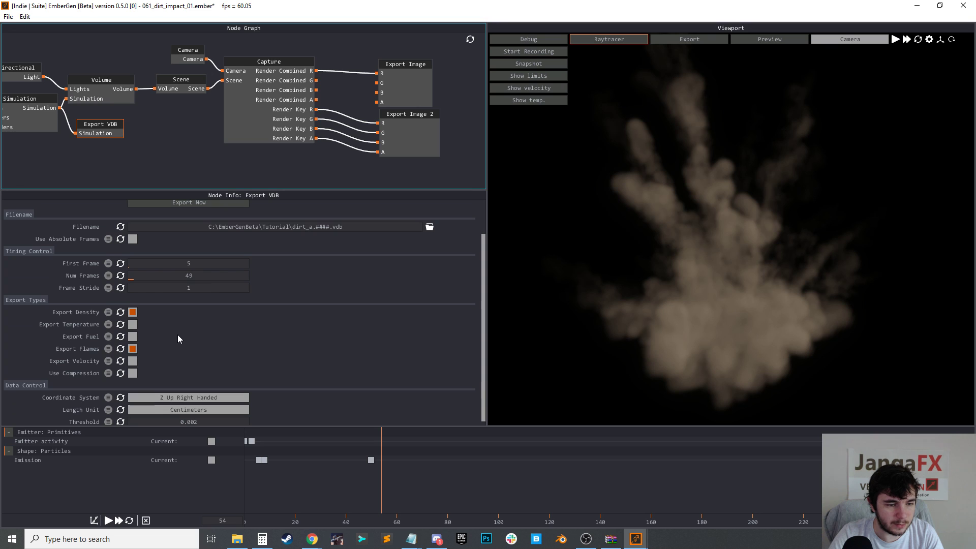
scroll(212, 358, up, 1)
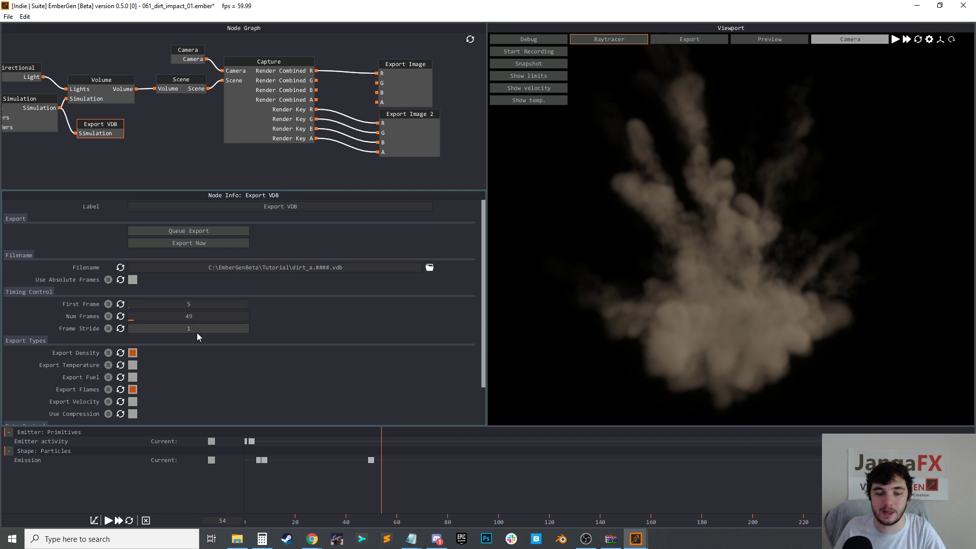
Resume the simulation and set Frame Stride to 2 on Export VDB and to 3 on Export Image 2
key(space)
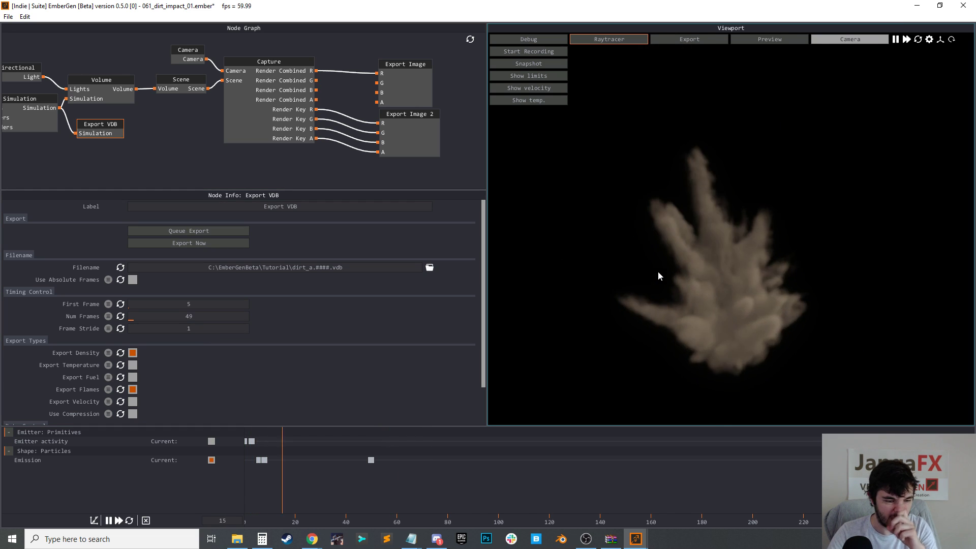
click(166, 329)
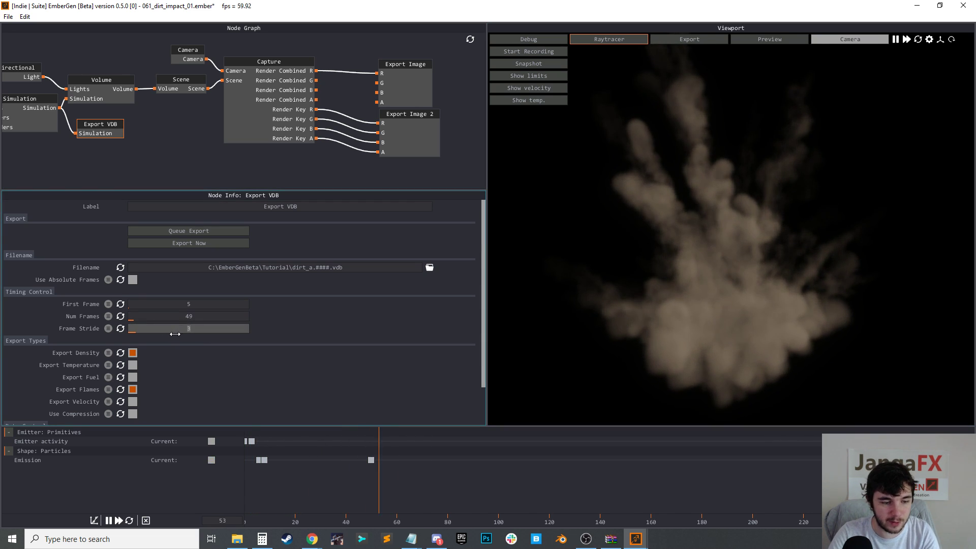
click(433, 134)
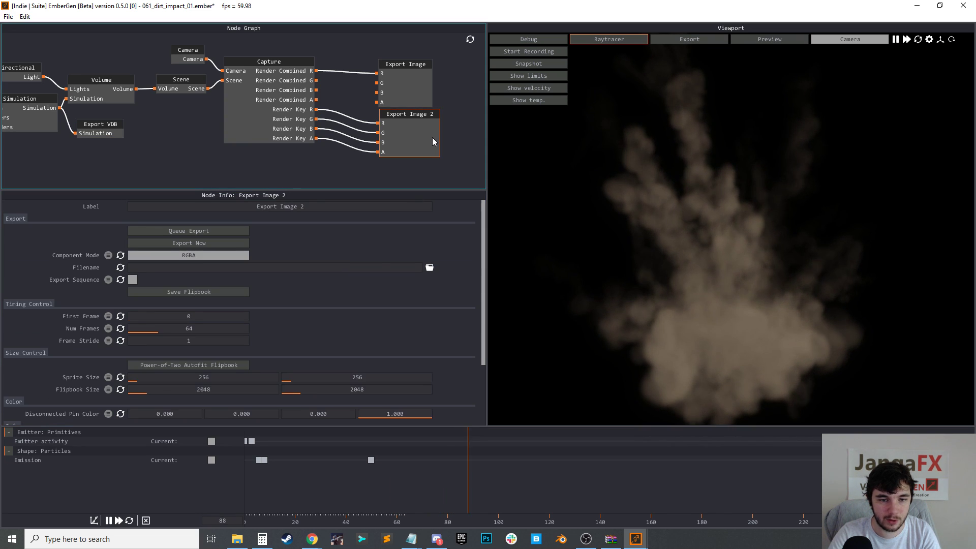
drag(171, 342, 179, 342)
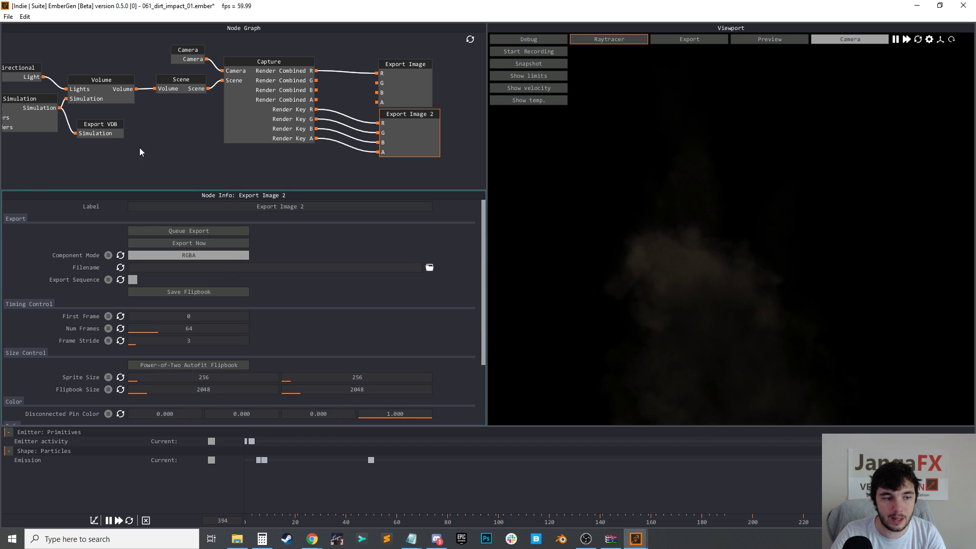
click(102, 124)
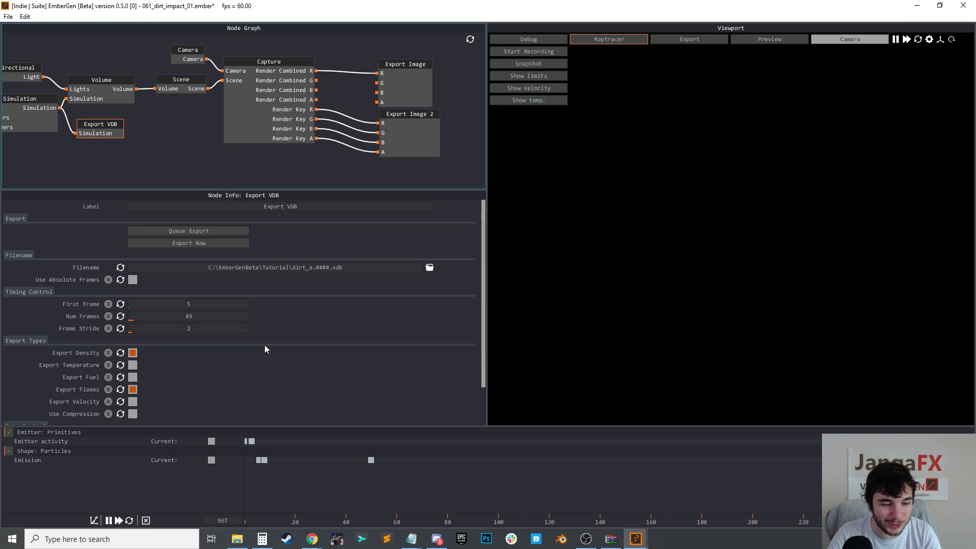
Pause the simulation at frame 16 and examine the Export Types options of the Export VDB node
click(281, 336)
scroll(145, 371, down, 2)
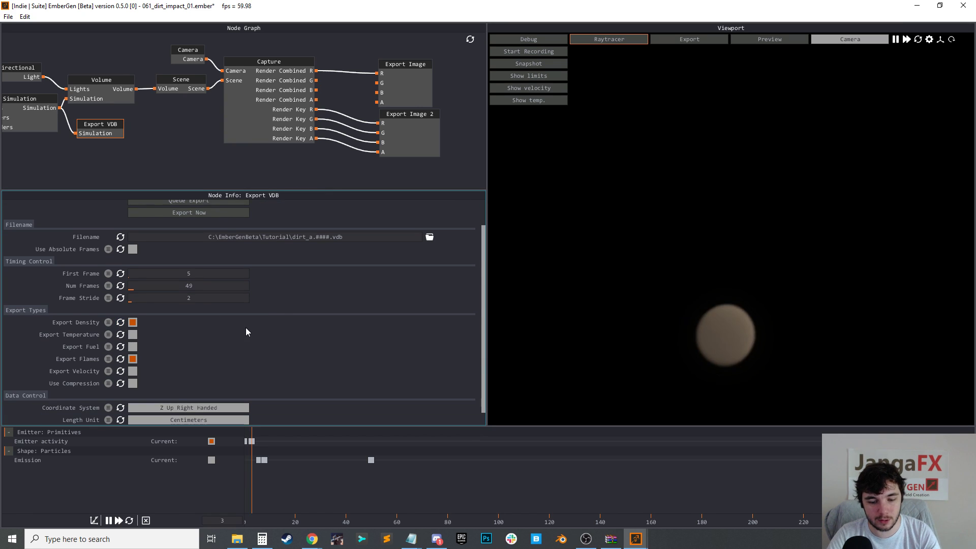
key(space)
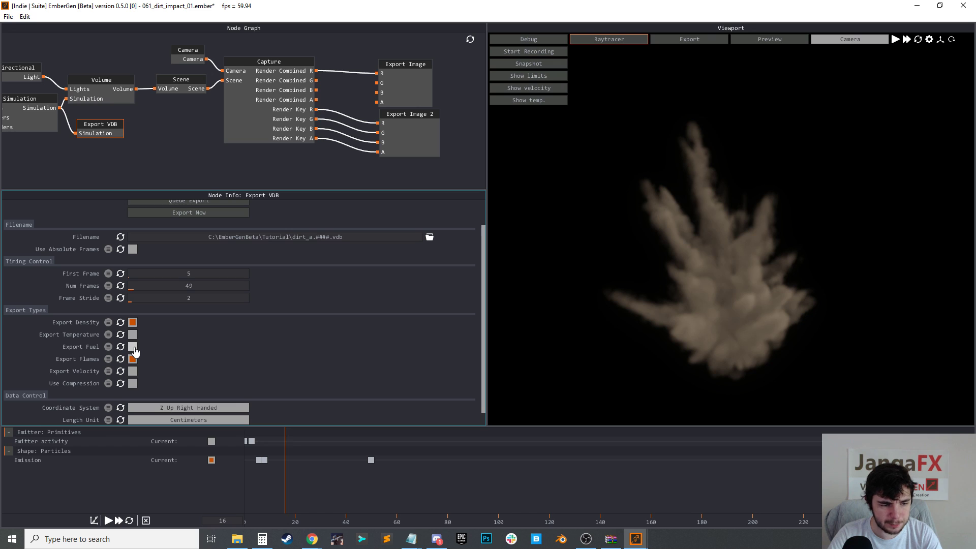
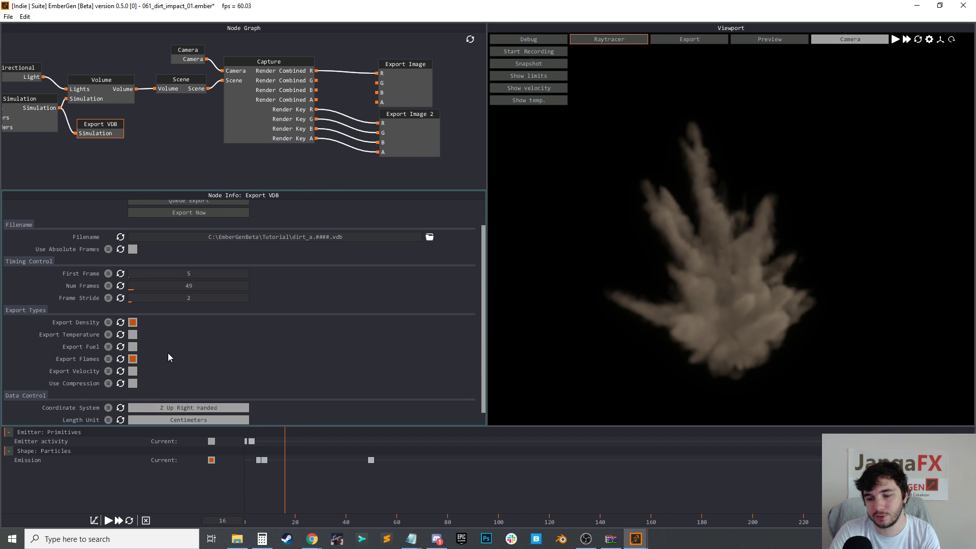
Review the available Coordinate System options in the Export VDB node's Data Control settings
scroll(227, 375, down, 1)
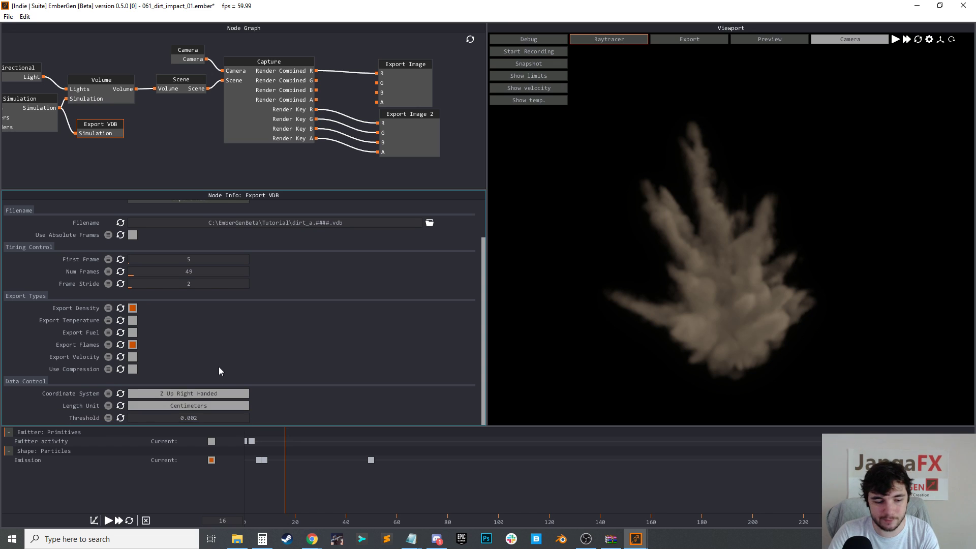
click(216, 393)
scroll(231, 394, down, 1)
scroll(231, 394, down, 1)
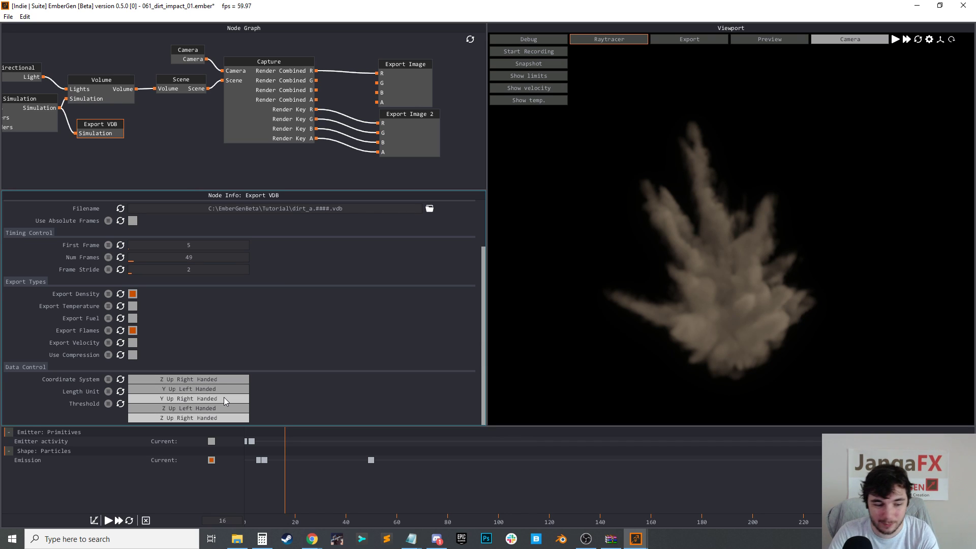
click(273, 379)
click(209, 394)
scroll(247, 397, down, 1)
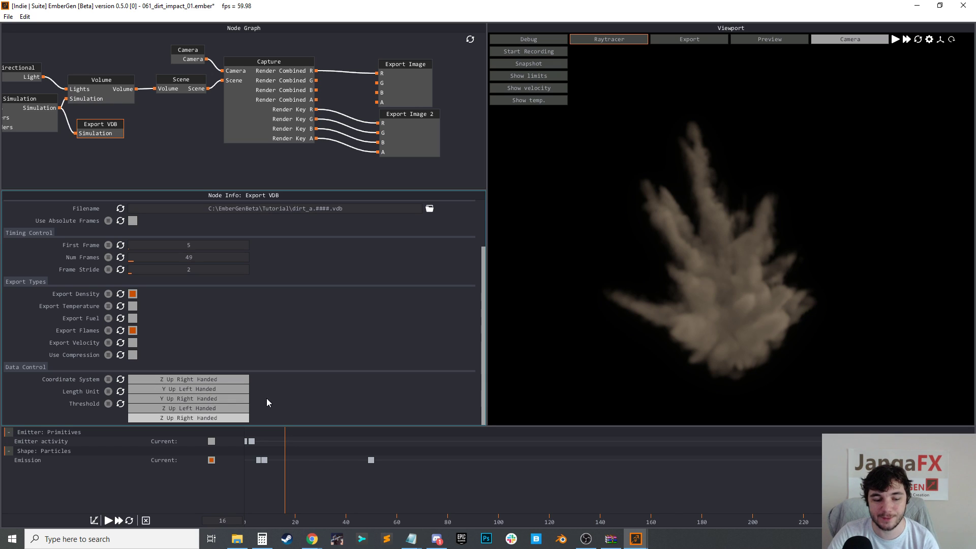
click(279, 400)
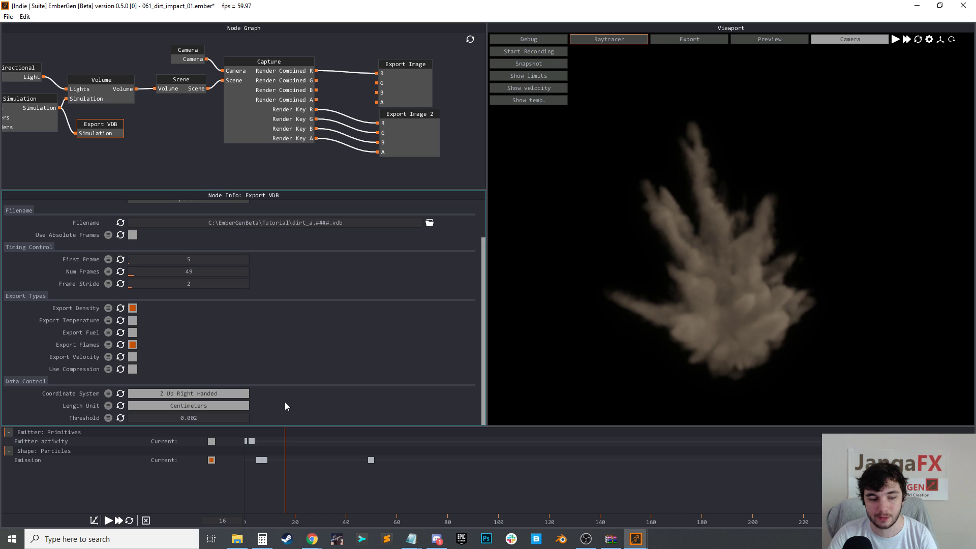
Look over the Length Unit options of the Export VDB node without choosing a different unit
click(239, 406)
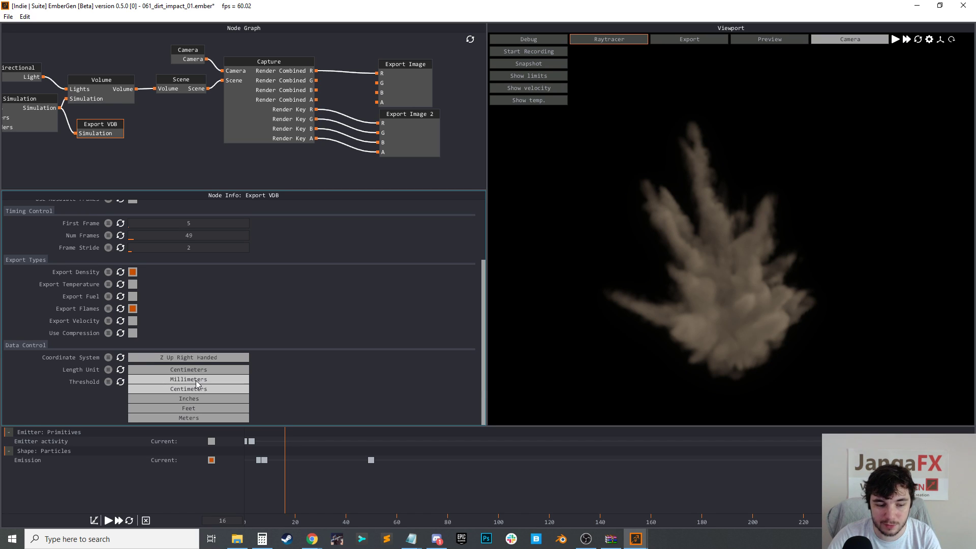
click(313, 377)
scroll(314, 377, up, 1)
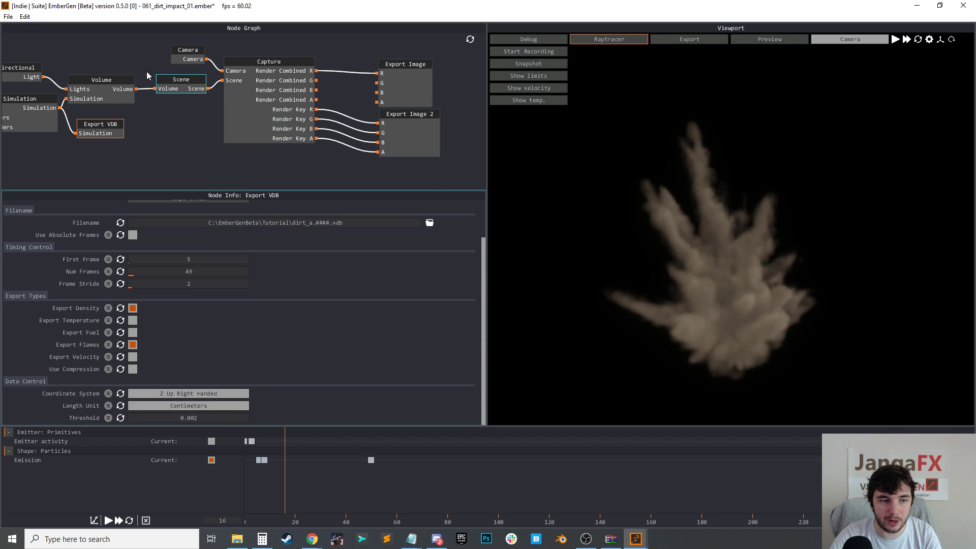
In the Volume node, set the smoke density min limit to 0%, density clamp to 81.25% and density scale to 147.5%
click(126, 96)
scroll(233, 322, down, 10)
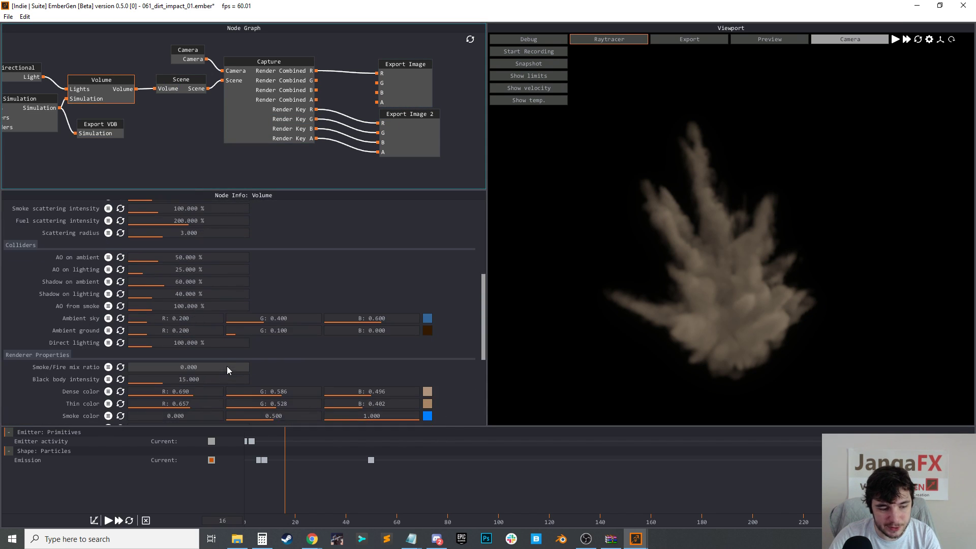
scroll(204, 349, down, 1)
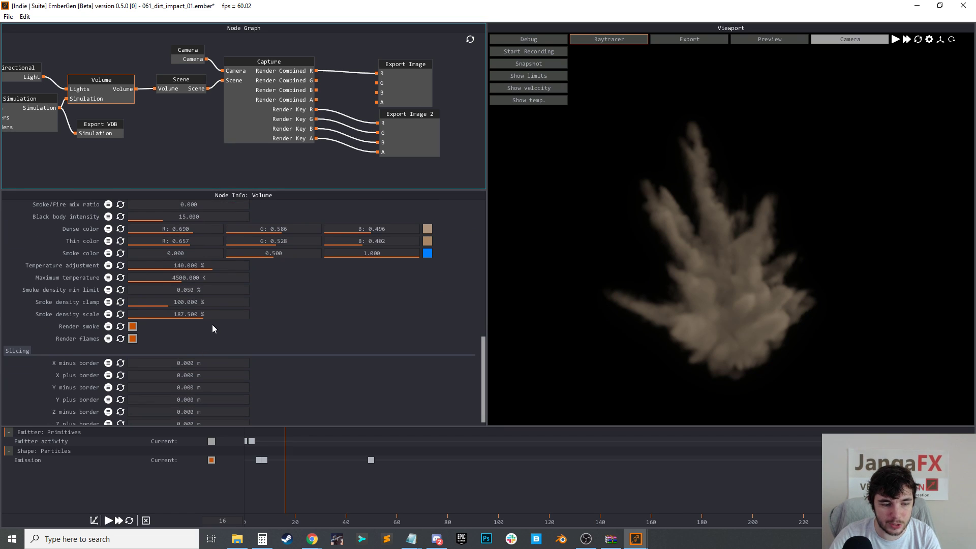
mouse_move(199, 302)
mouse_down()
mouse_move(168, 320)
mouse_move(206, 321)
mouse_move(197, 318)
mouse_up()
drag(155, 288, 140, 303)
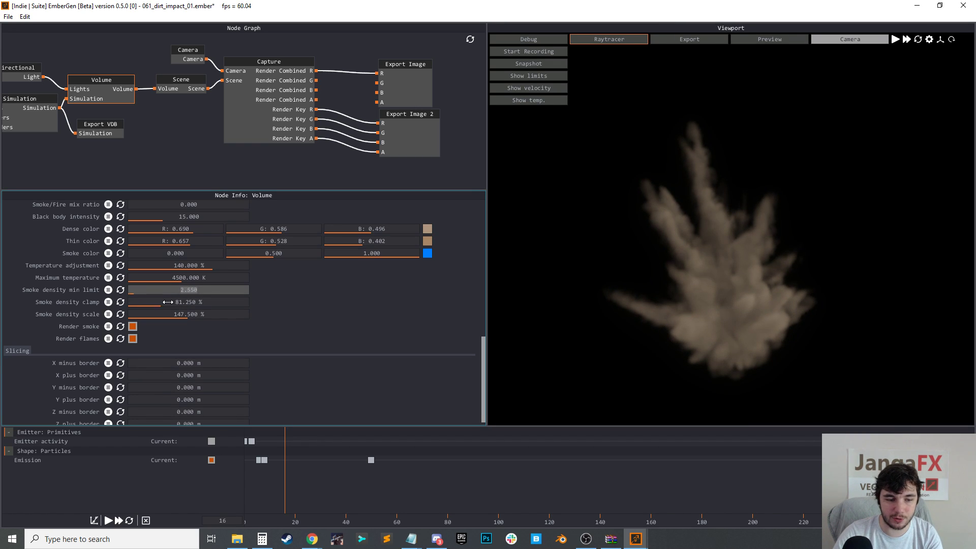
drag(157, 303, 101, 304)
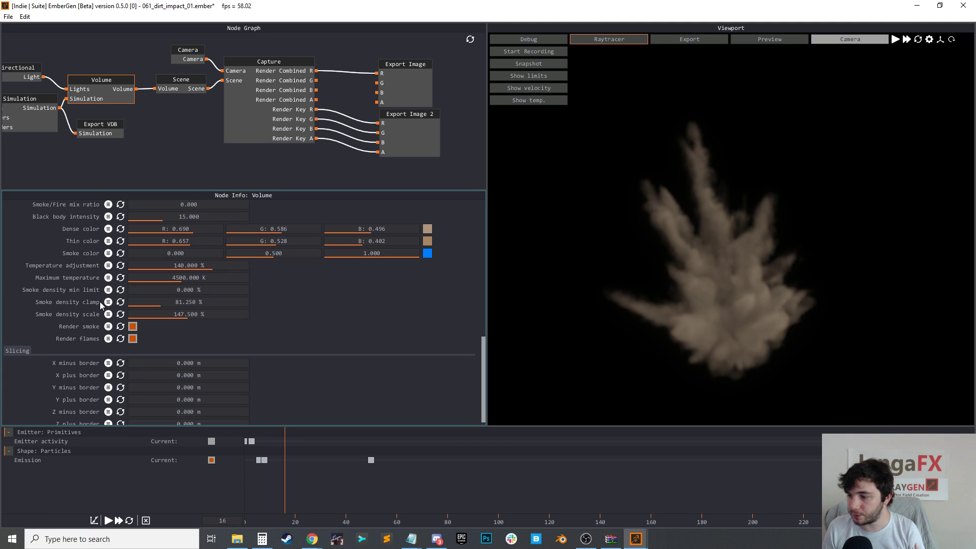
Return to the Export VDB node and export the dirt_a VDB sequence immediately
click(107, 126)
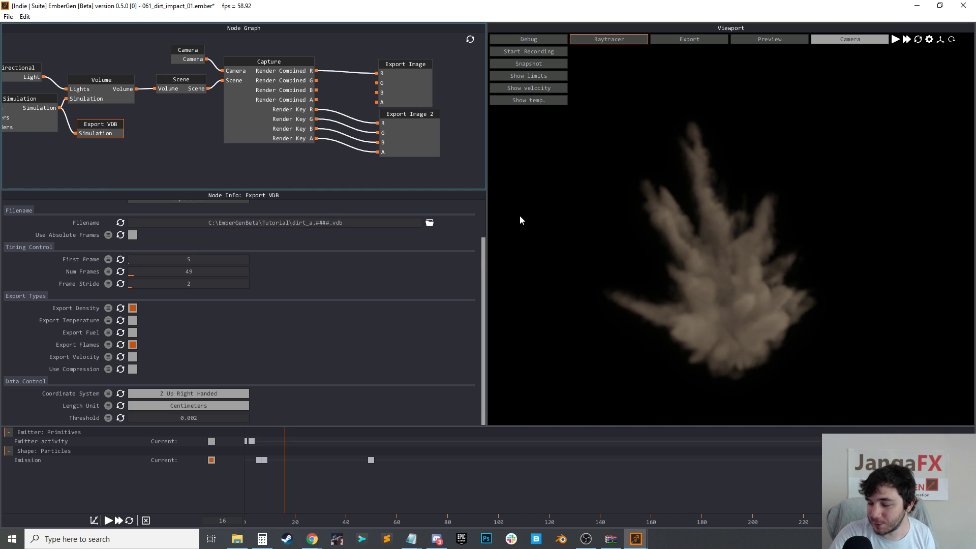
click(364, 305)
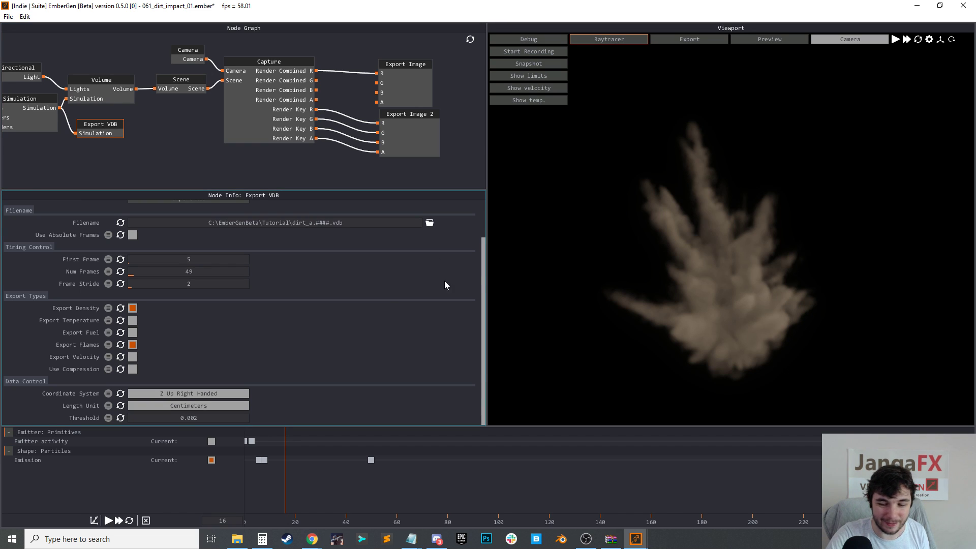
scroll(202, 315, up, 3)
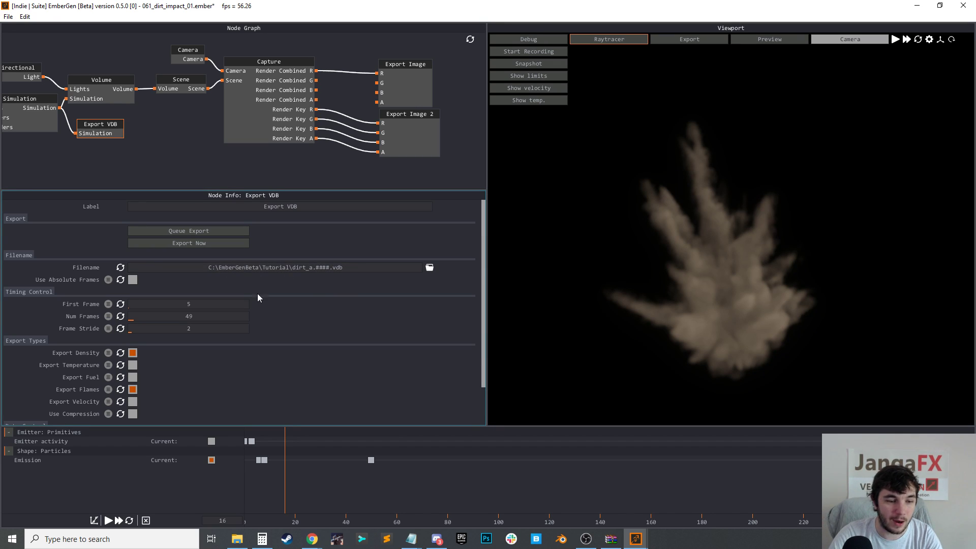
click(196, 244)
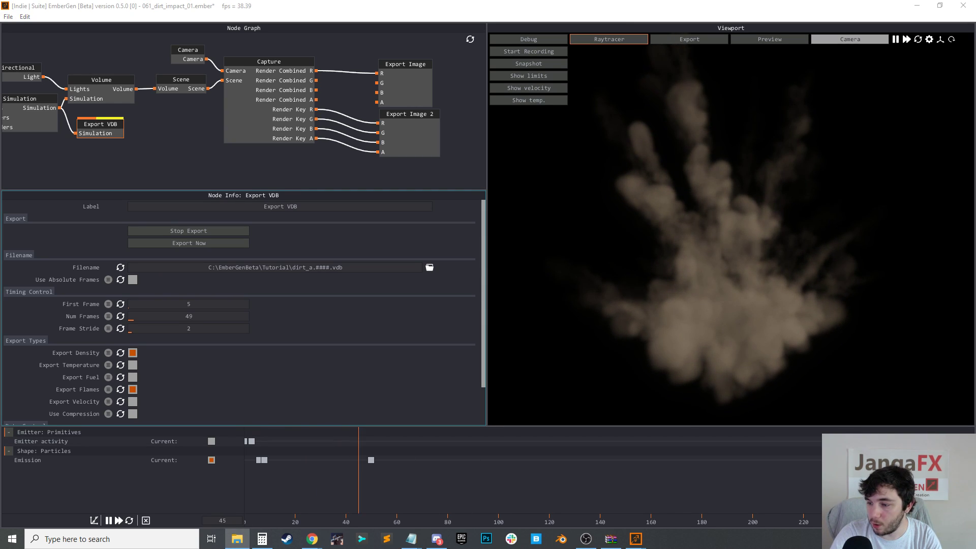
Switch to File Explorer and look through the exported dirt_a VDB files in the EmberGenBeta Tutorial folder
drag(975, 75, 580, 20)
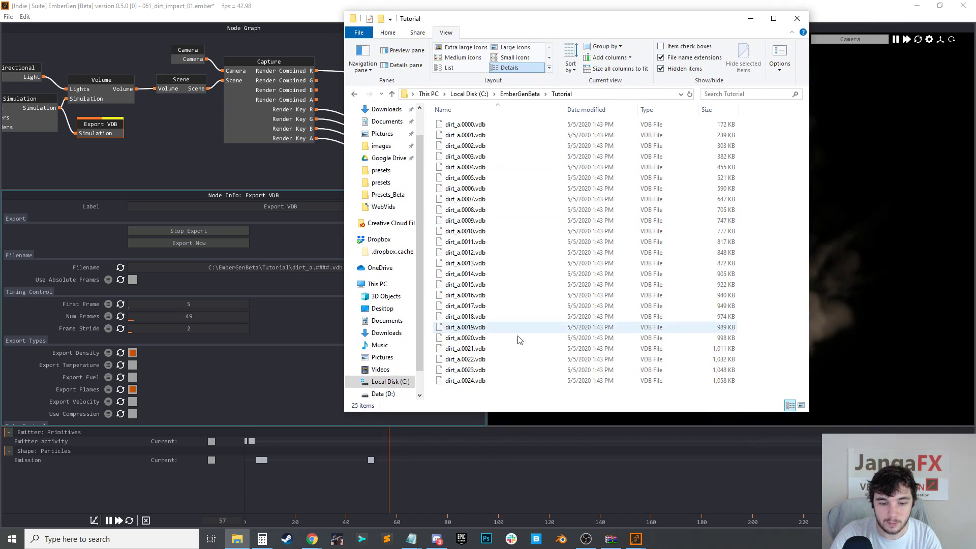
scroll(520, 351, down, 2)
scroll(539, 341, down, 2)
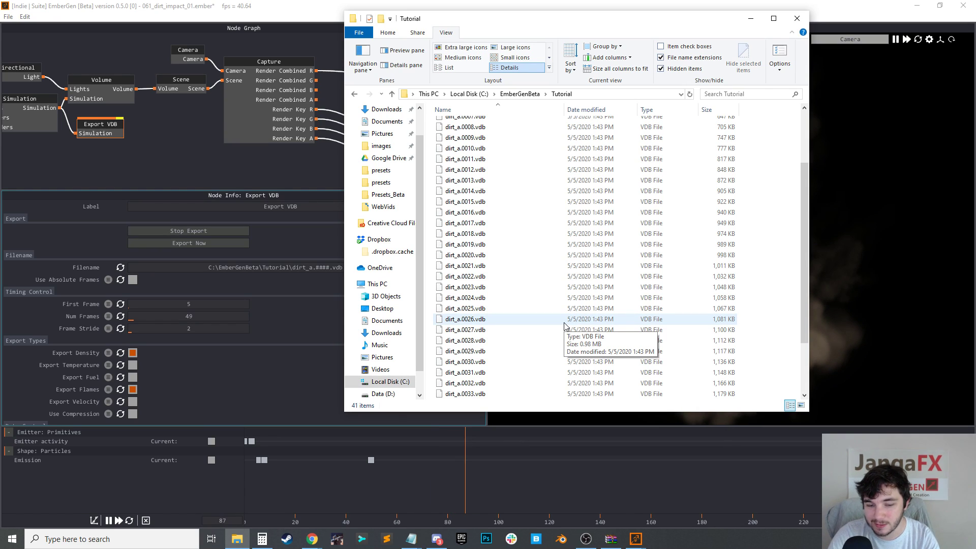
scroll(565, 325, down, 3)
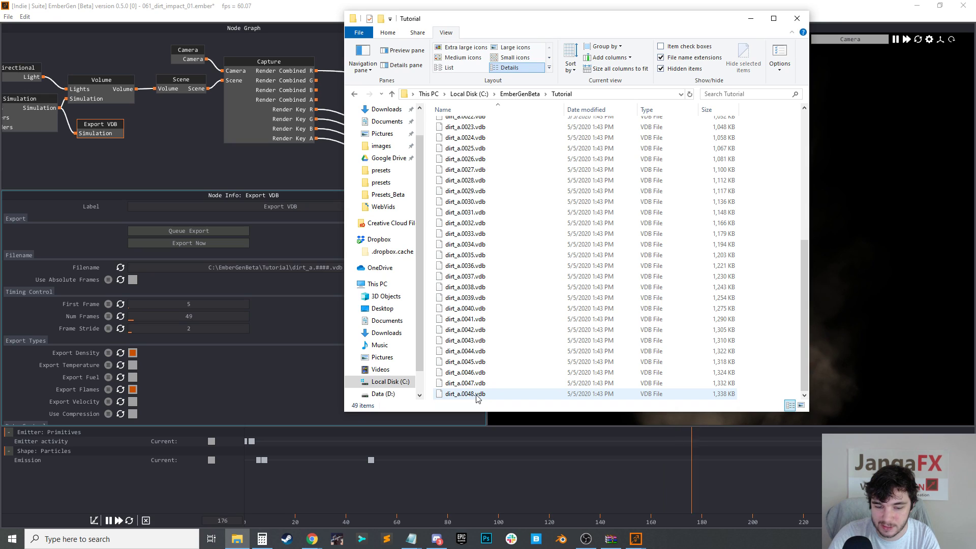
scroll(652, 344, up, 4)
scroll(652, 343, down, 4)
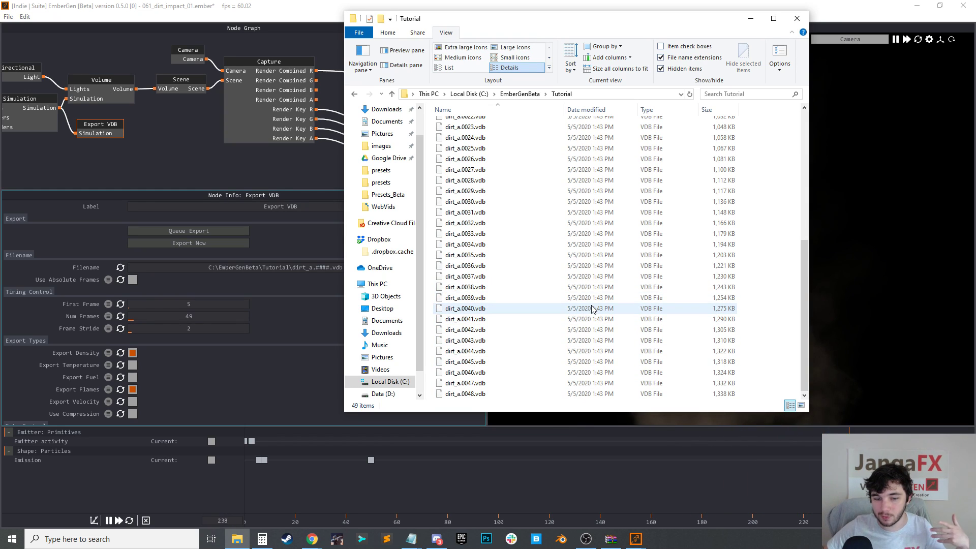
scroll(592, 308, up, 7)
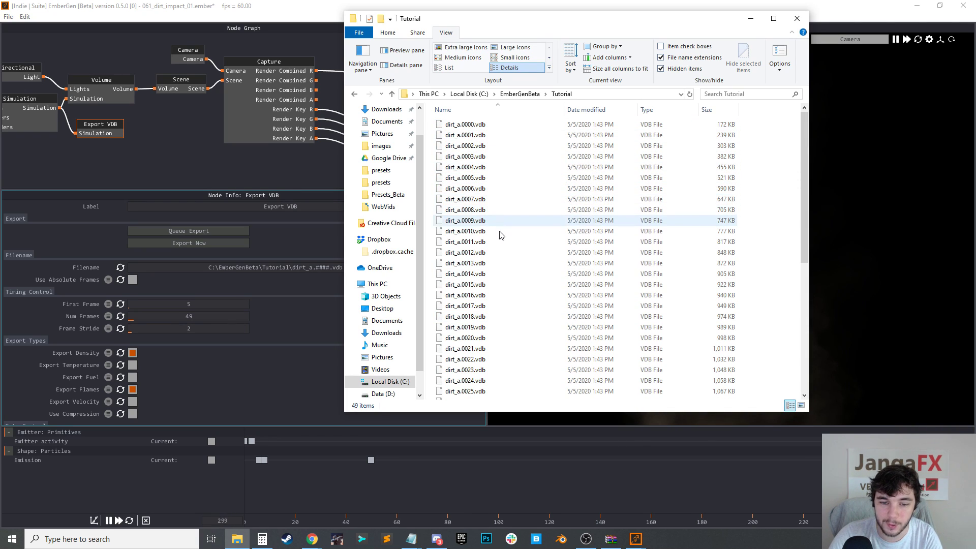
scroll(501, 239, down, 7)
scroll(498, 367, up, 7)
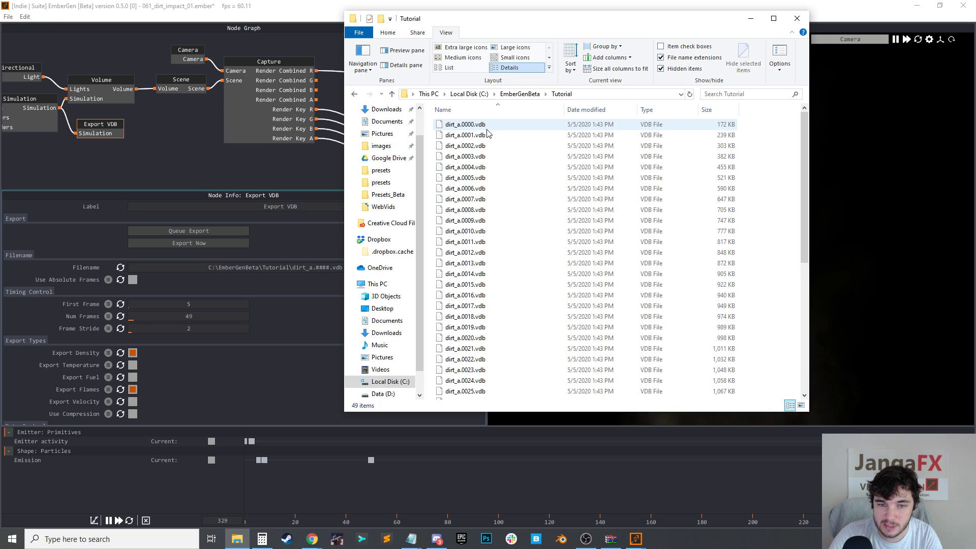
scroll(495, 223, down, 7)
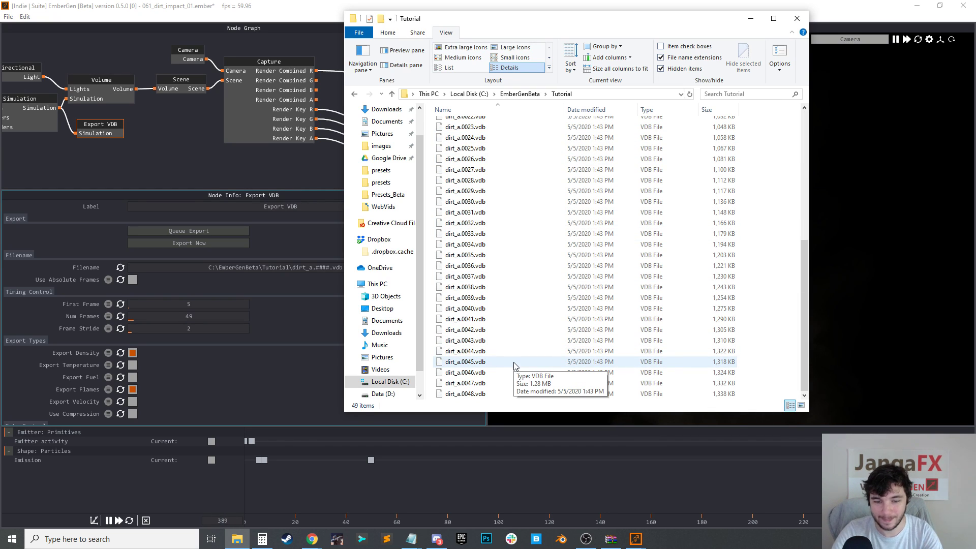
Switch back to EmberGen and open the project 006_SpaceGate.ember from the EmberGenBeta presets folder
click(253, 166)
scroll(302, 163, down, 2)
middle_drag(171, 162, 282, 168)
scroll(234, 148, up, 5)
scroll(282, 168, down, 3)
click(5, 18)
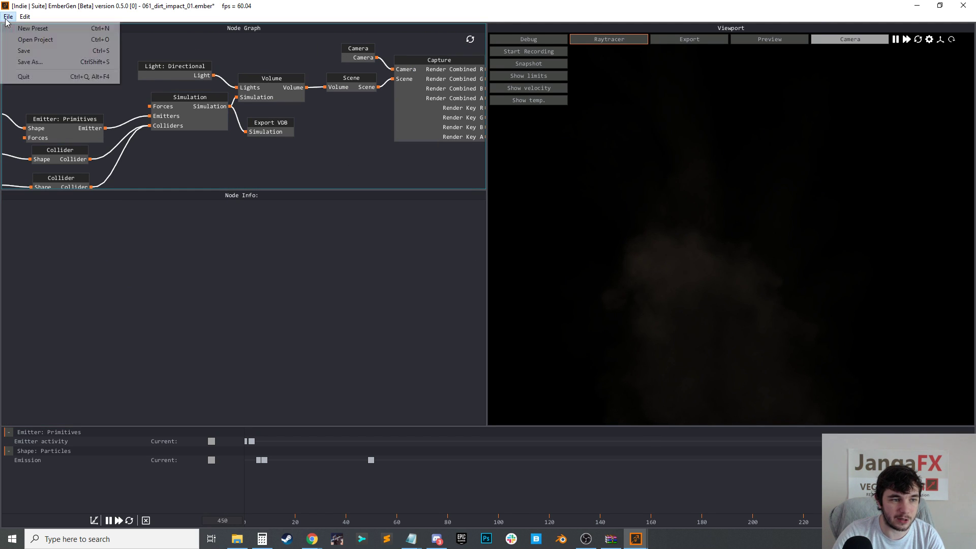
click(36, 40)
click(500, 305)
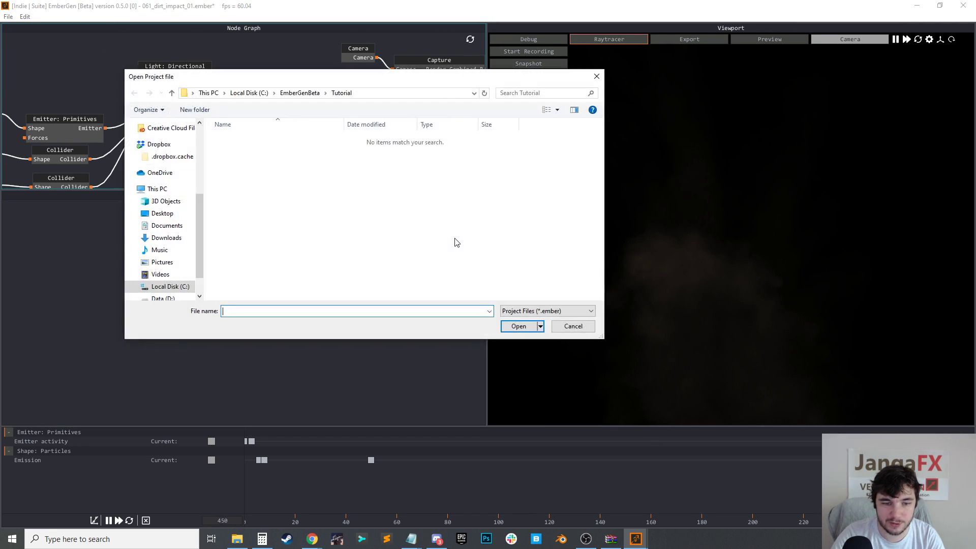
click(320, 95)
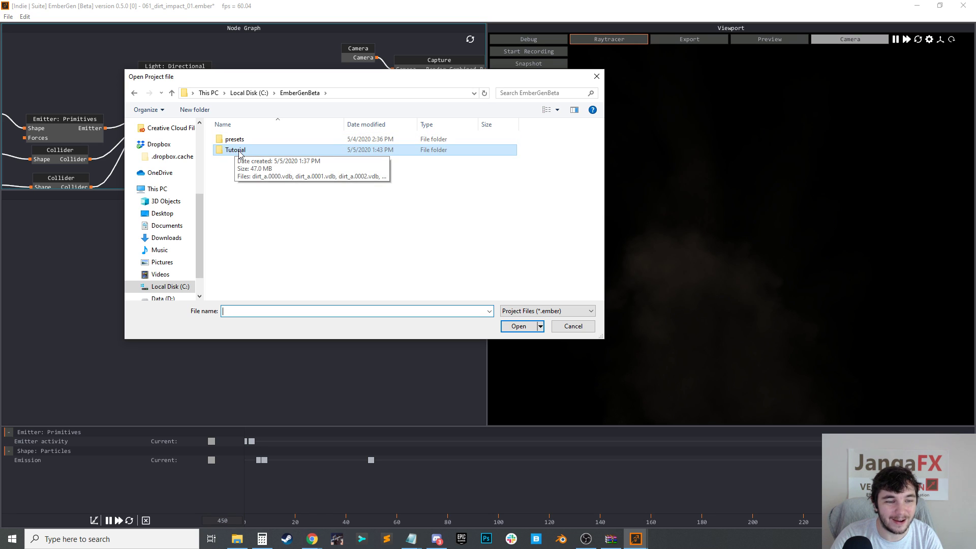
click(240, 152)
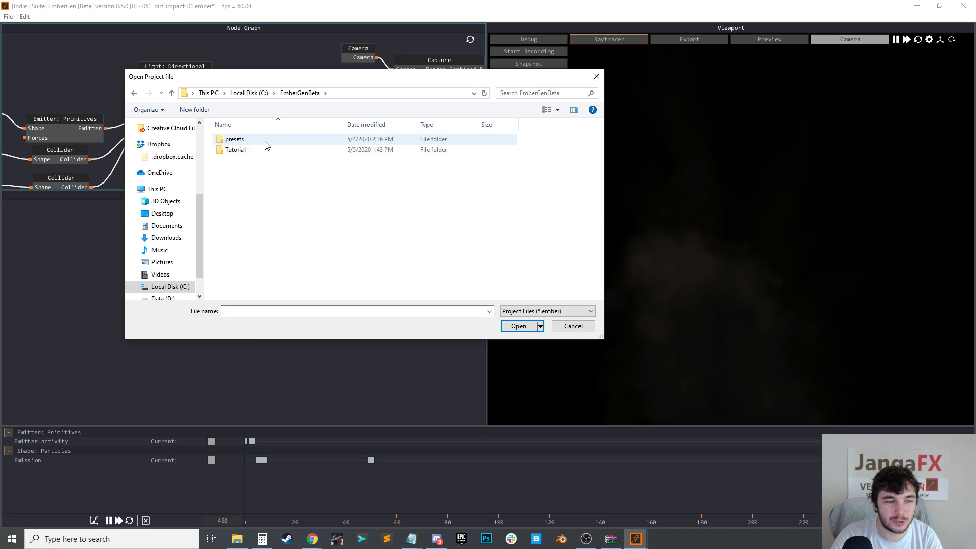
double_click(238, 140)
scroll(339, 230, down, 10)
scroll(339, 230, up, 8)
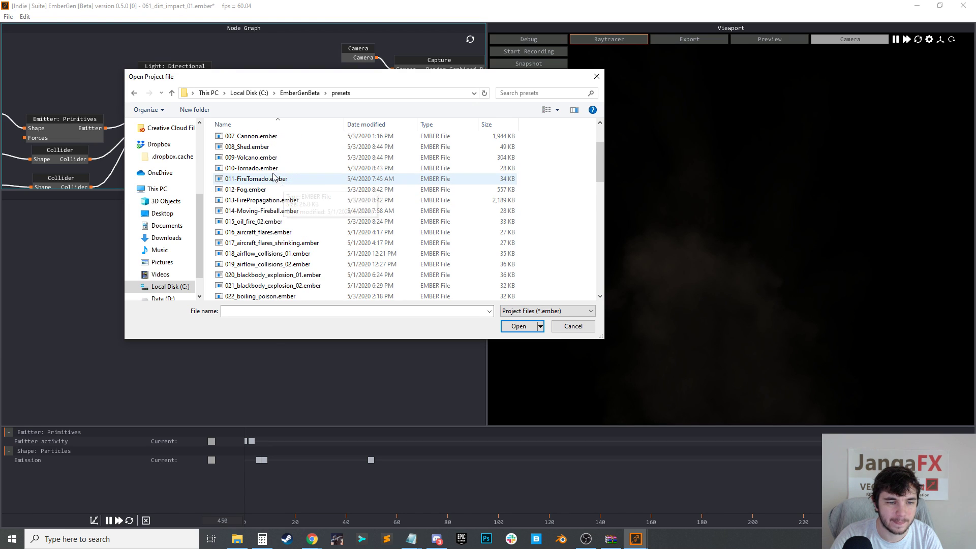
scroll(261, 166, up, 1)
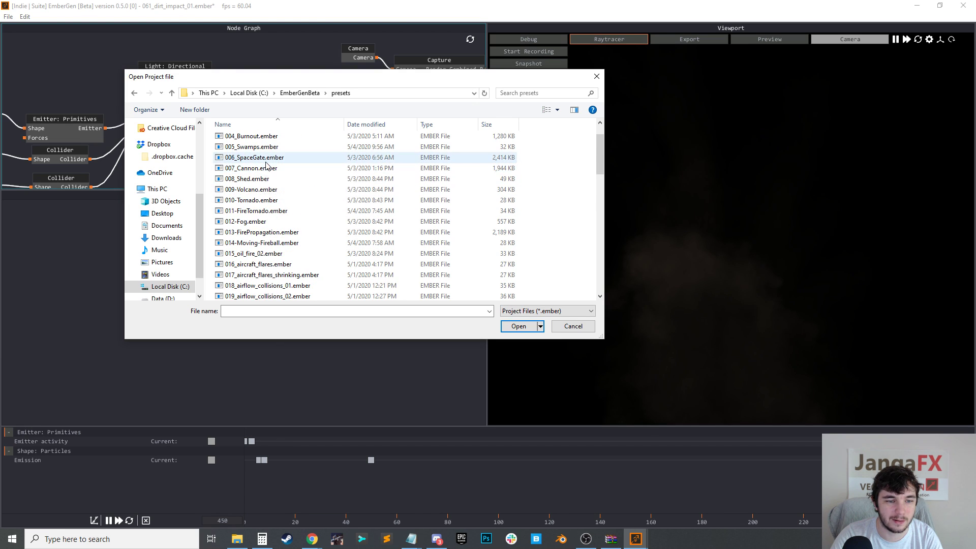
click(259, 158)
click(534, 328)
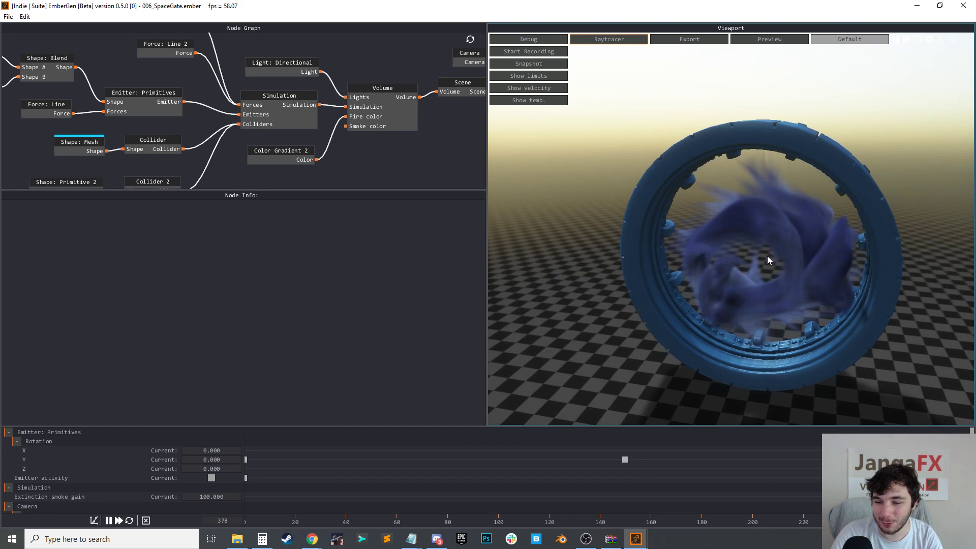
Add an Export VDB node connected to the Simulation node's output in the SpaceGate graph
mouse_move(231, 168)
middle_down()
mouse_move(232, 150)
mouse_move(132, 136)
middle_up()
middle_drag(330, 100, 273, 127)
drag(174, 89, 235, 135)
click(278, 164)
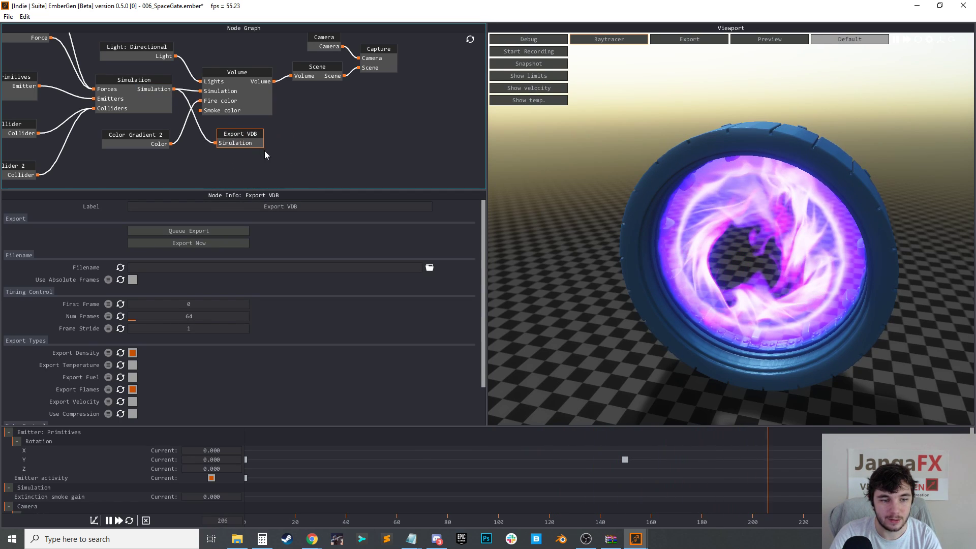
Set the VDB export filename to portal in the EmberGenBeta Tutorial folder
click(429, 268)
click(300, 92)
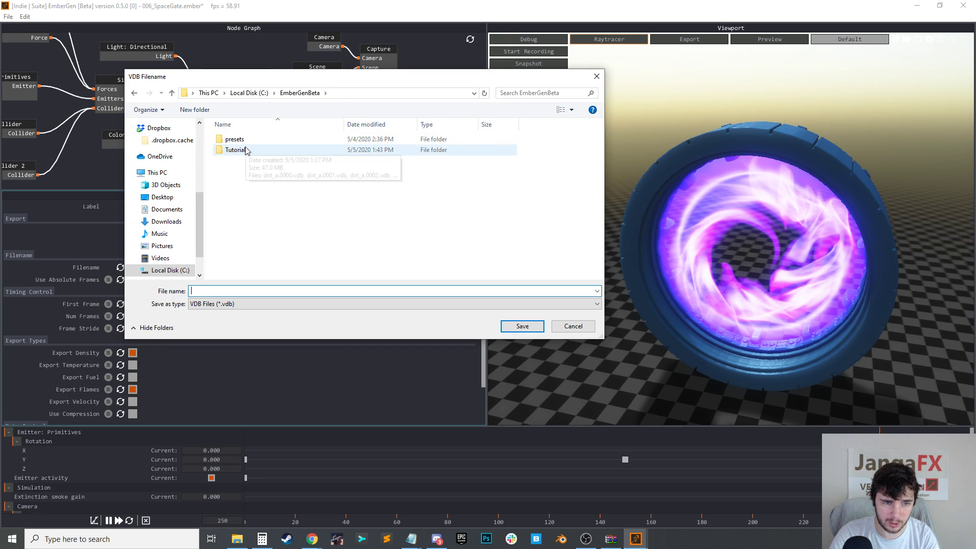
double_click(245, 150)
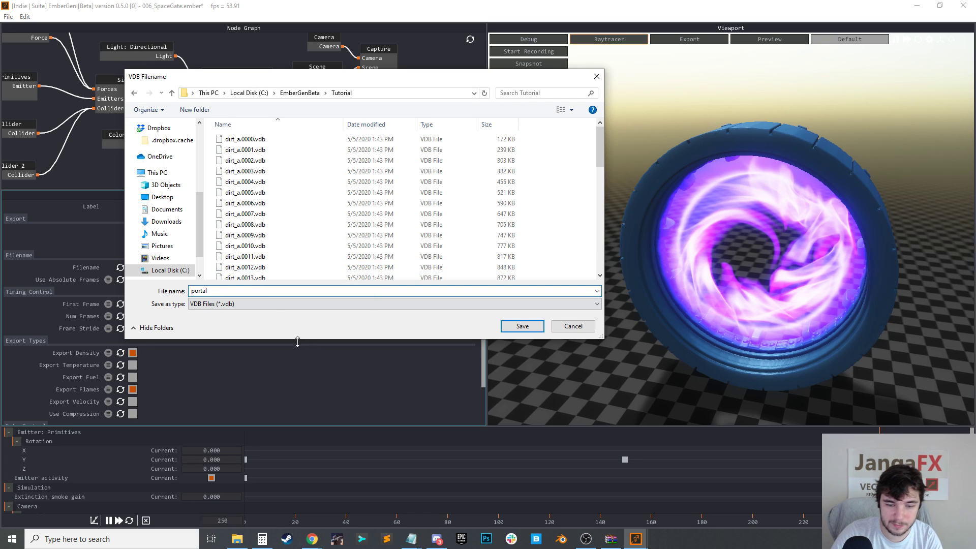
click(521, 327)
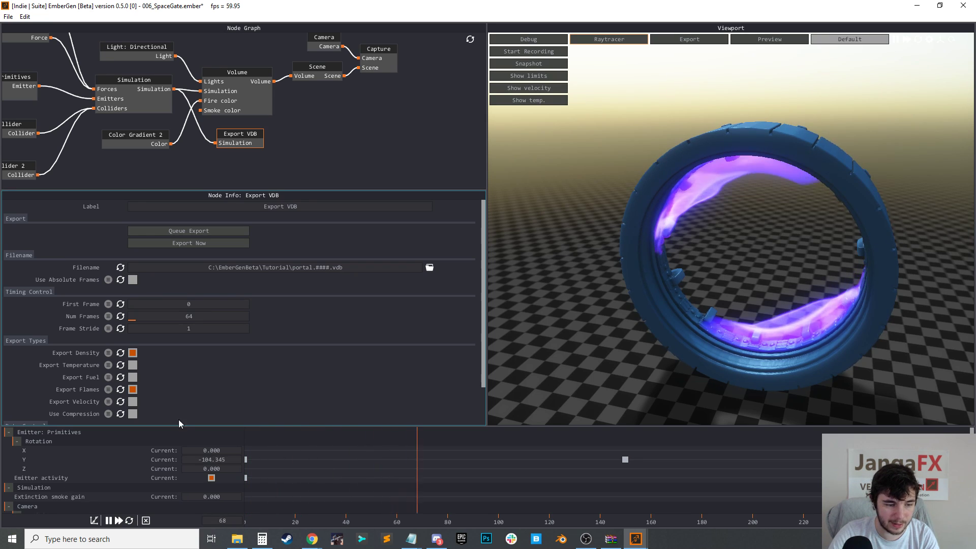
Enable Export Temperature, disable Export Flames and queue the portal VDB export
click(133, 365)
scroll(205, 367, down, 2)
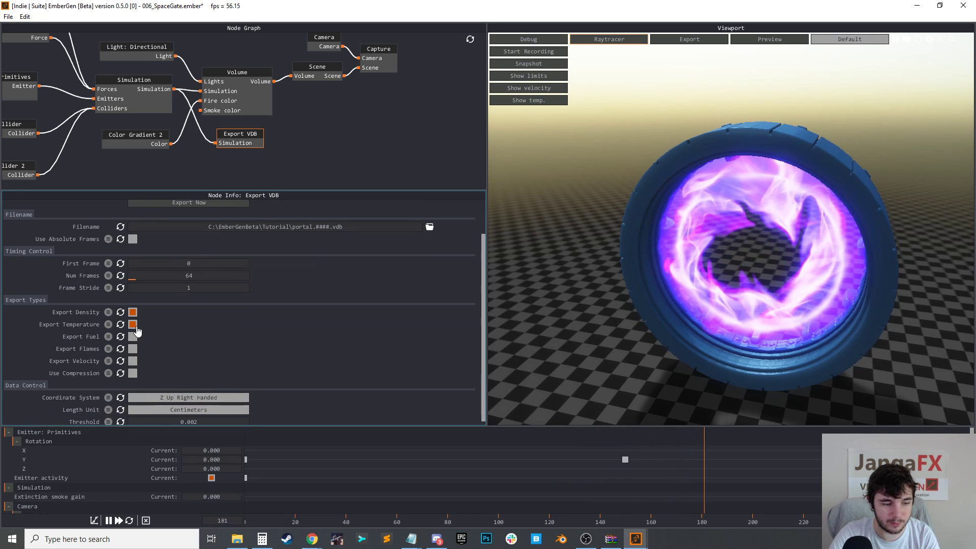
scroll(228, 283, up, 2)
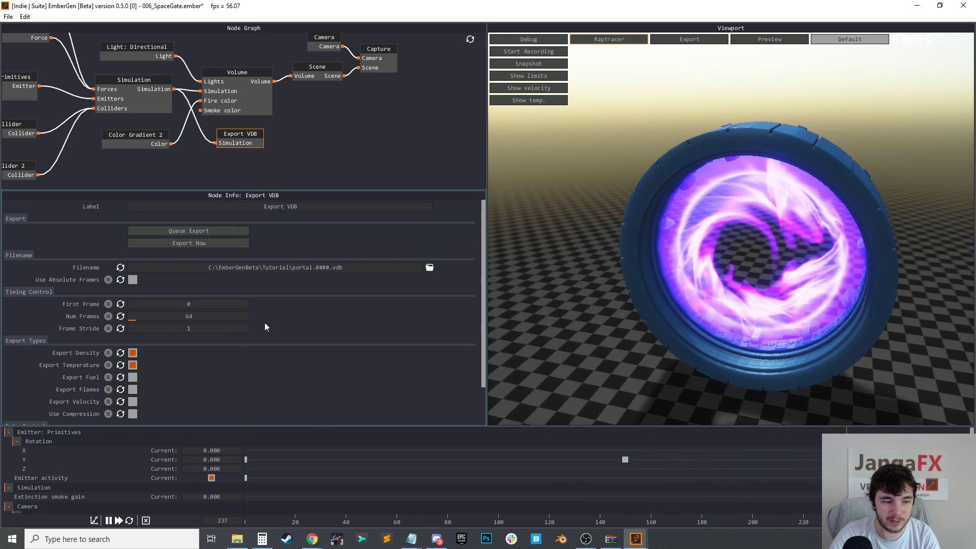
click(204, 231)
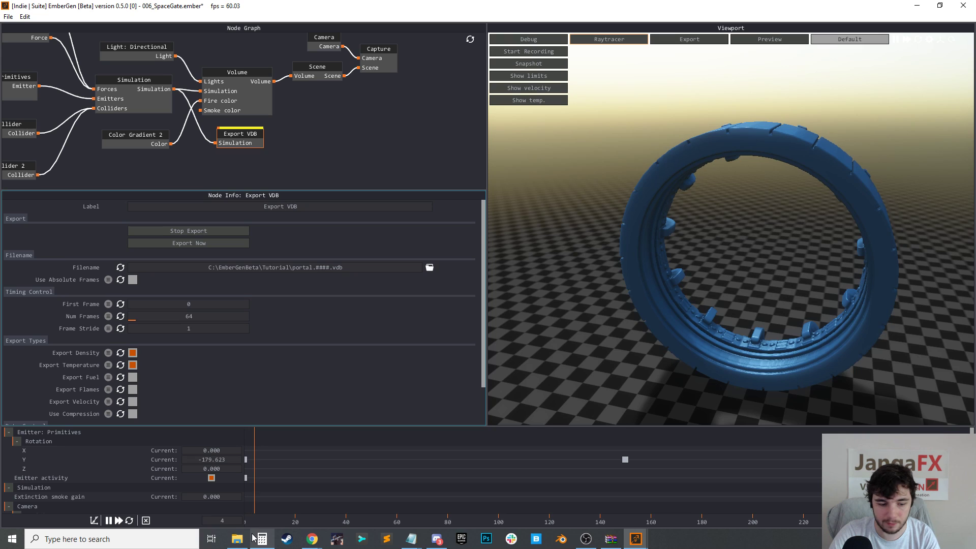
Switch to File Explorer, check the exported portal VDB files in the EmberGenBeta Tutorial folder, and return to EmberGen
mouse_move(236, 542)
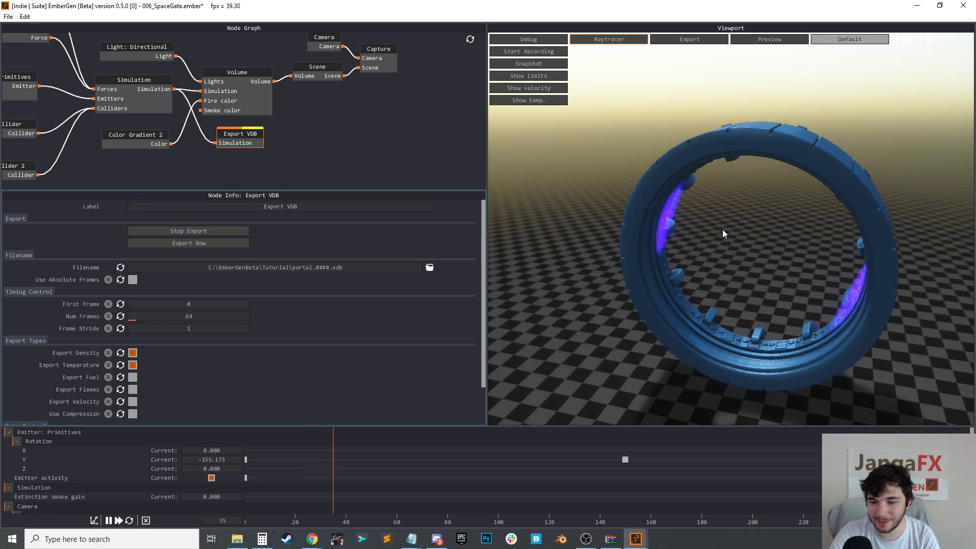
click(237, 539)
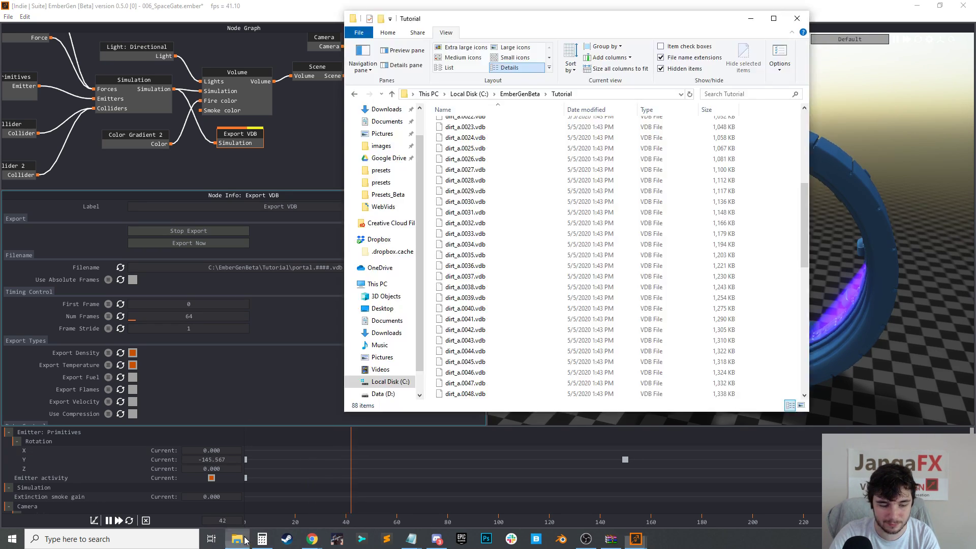
scroll(508, 356, down, 13)
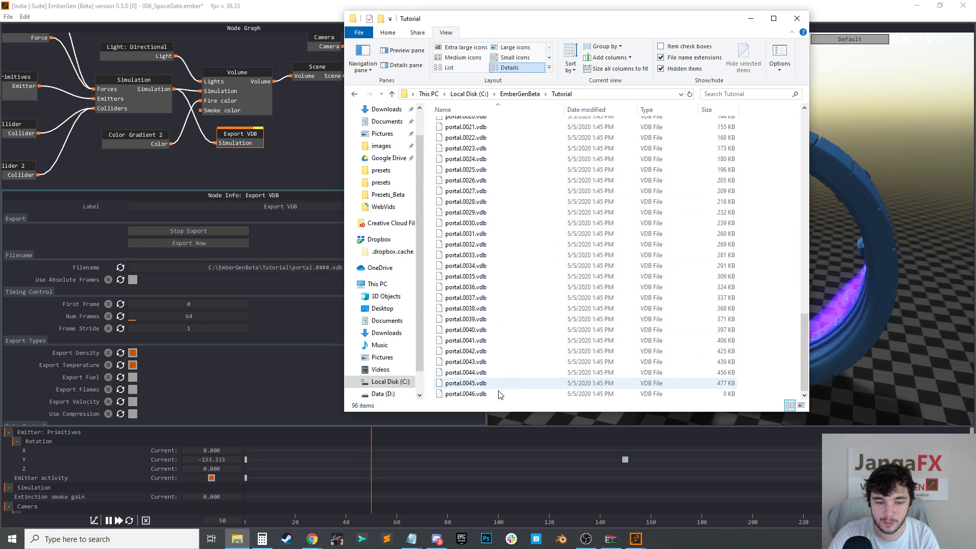
scroll(512, 380, down, 3)
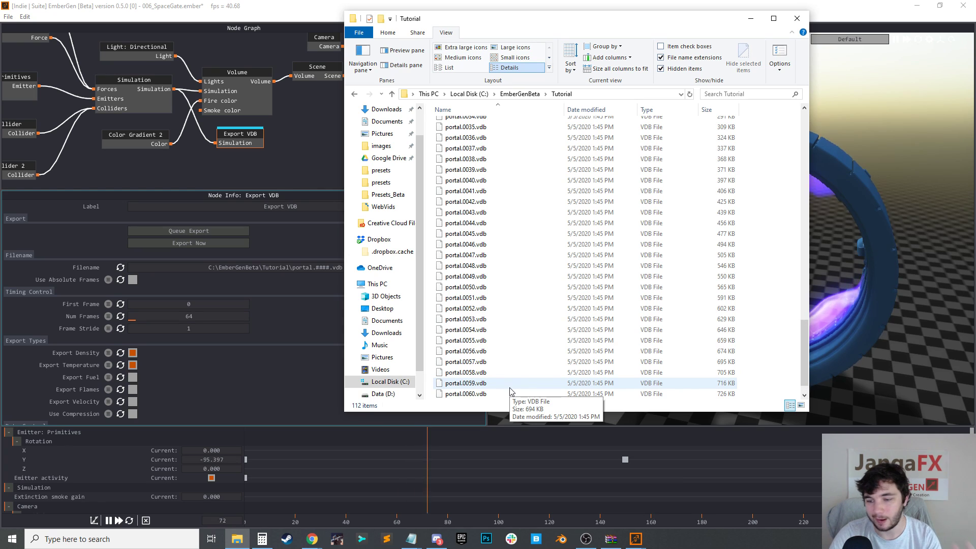
click(309, 373)
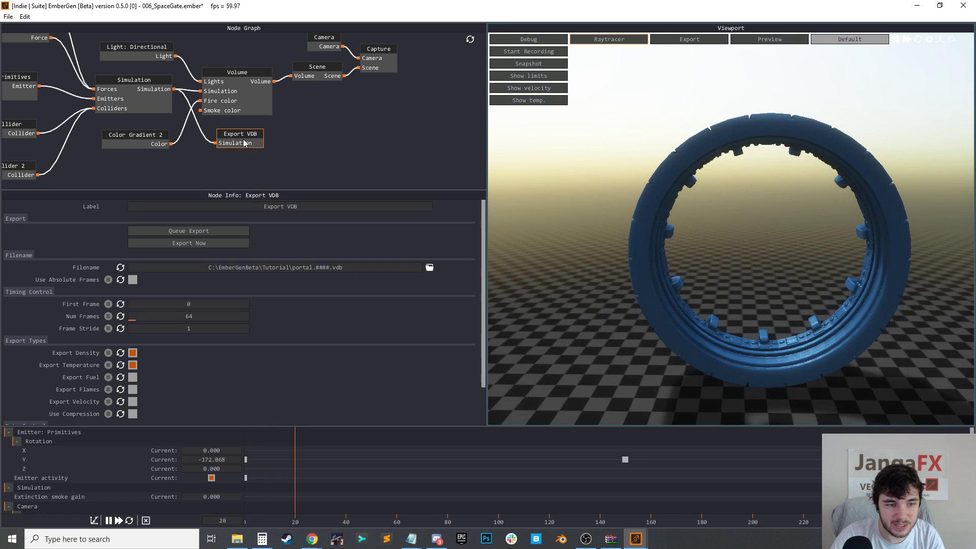
Open the project 039_game_explosion.ember from the EmberGenBeta presets folder
click(308, 129)
middle_drag(320, 130, 285, 165)
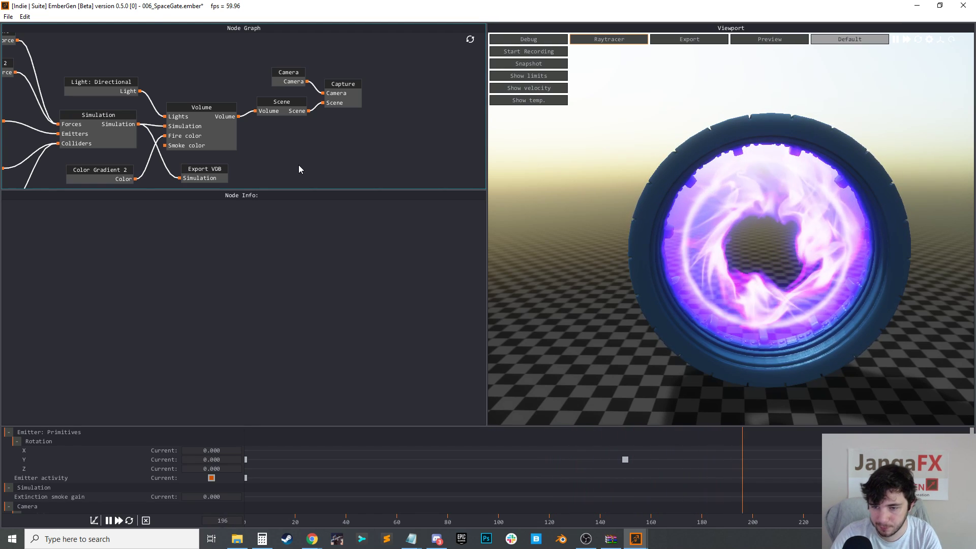
click(7, 16)
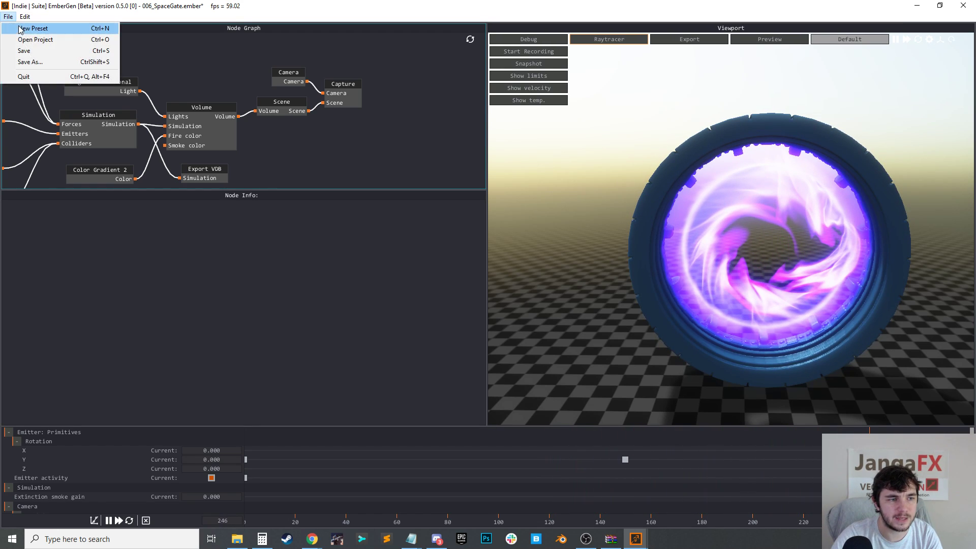
click(46, 37)
click(490, 307)
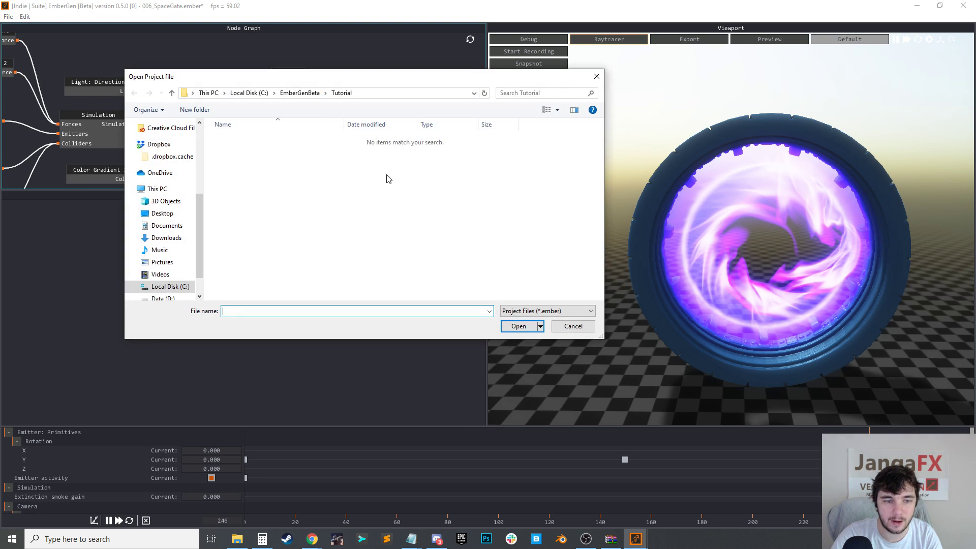
click(300, 92)
double_click(268, 139)
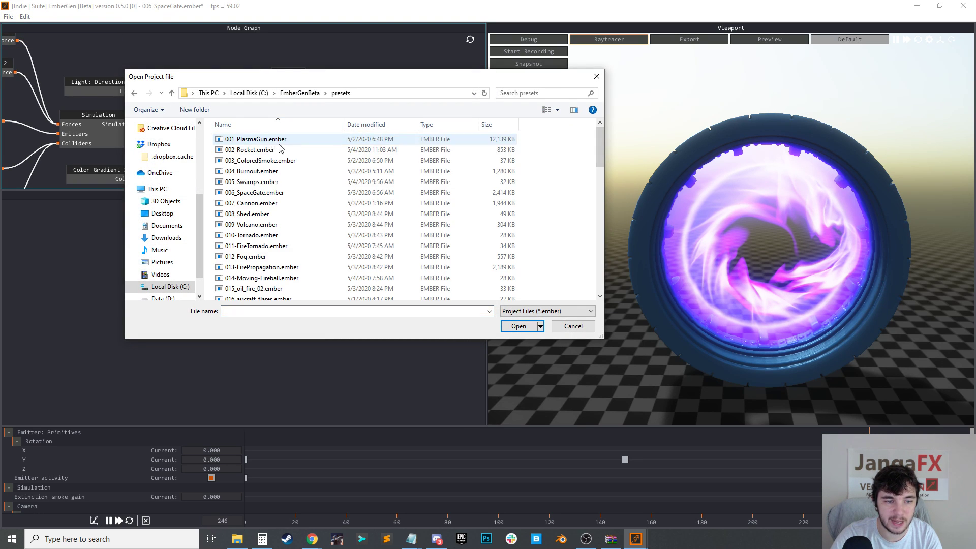
scroll(314, 215, down, 6)
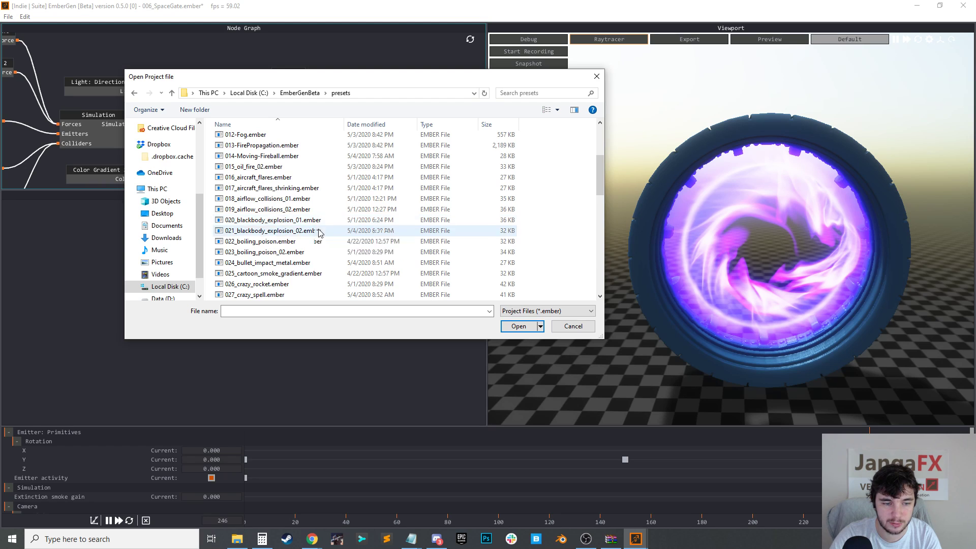
scroll(320, 244, down, 5)
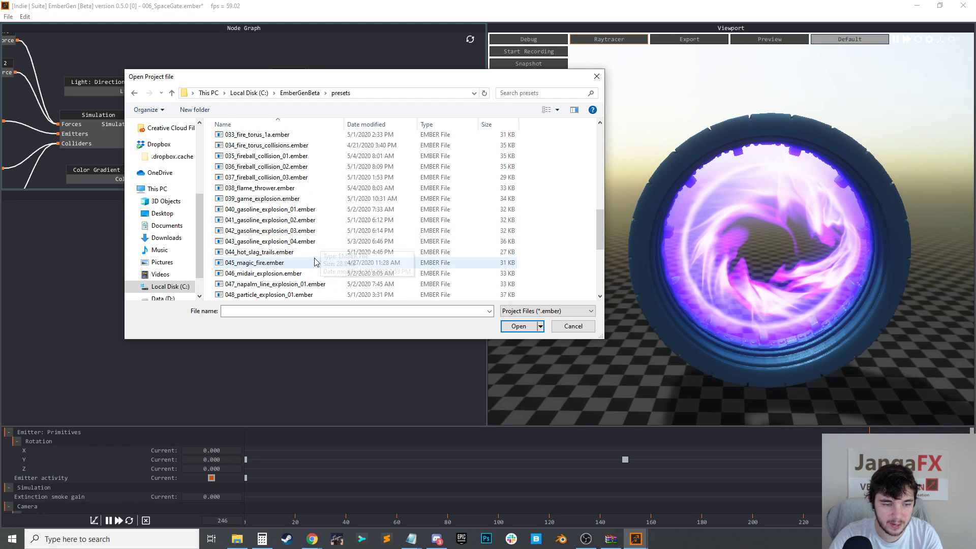
click(285, 199)
click(515, 326)
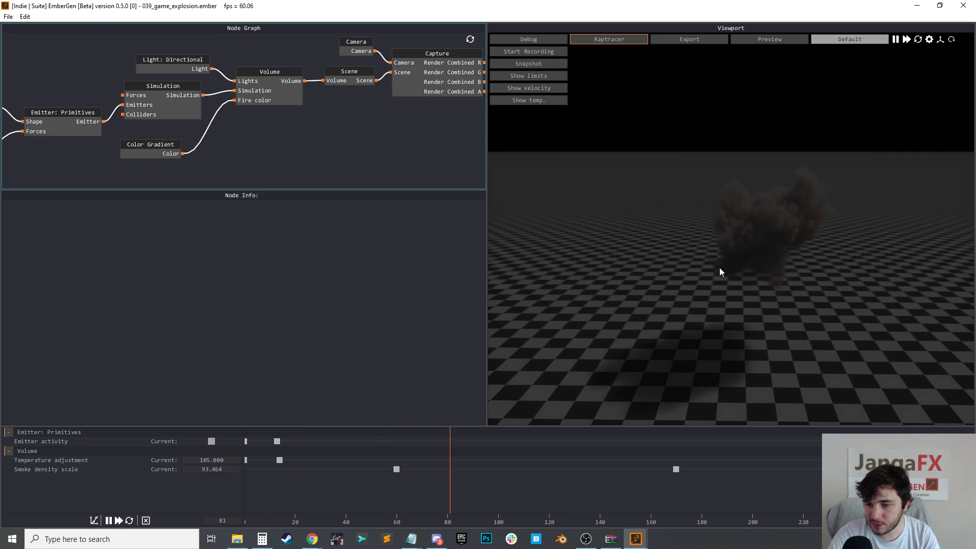
View the explosion from above and relabel the Export Image node as Final Render
drag(765, 272, 760, 271)
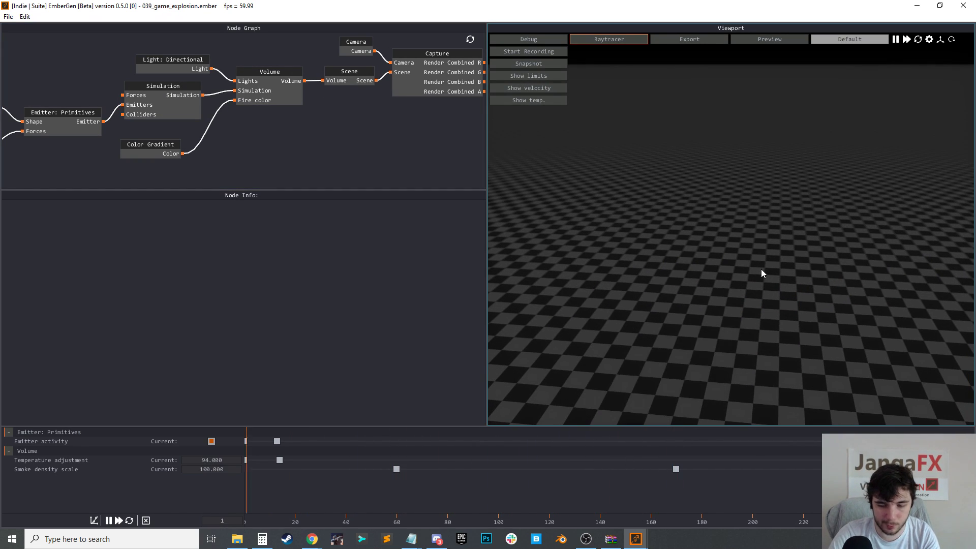
drag(797, 233, 797, 310)
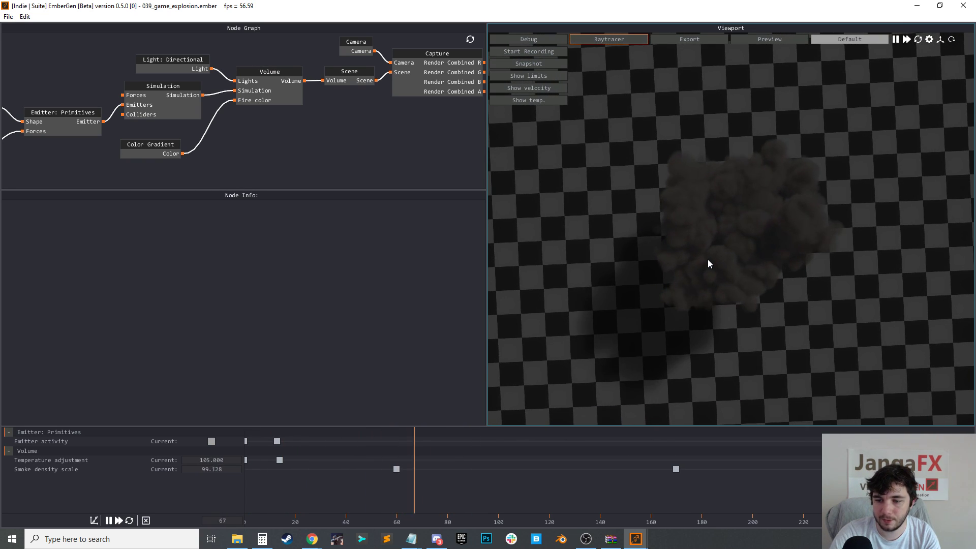
click(374, 109)
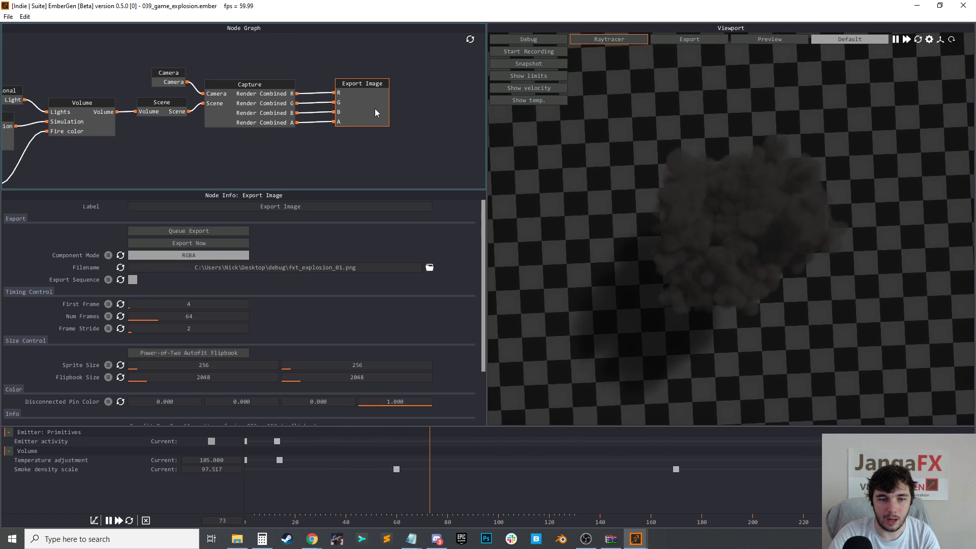
click(244, 206)
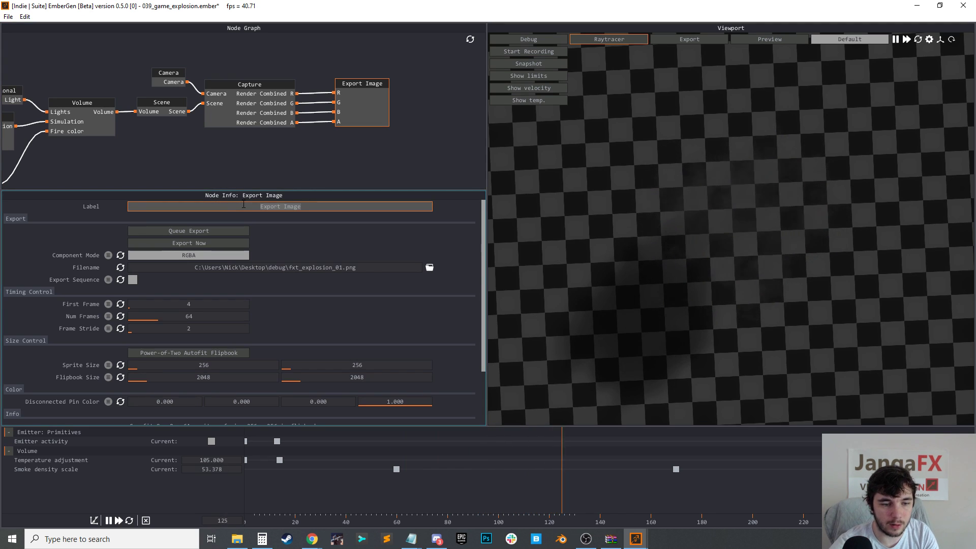
text(Final Render)
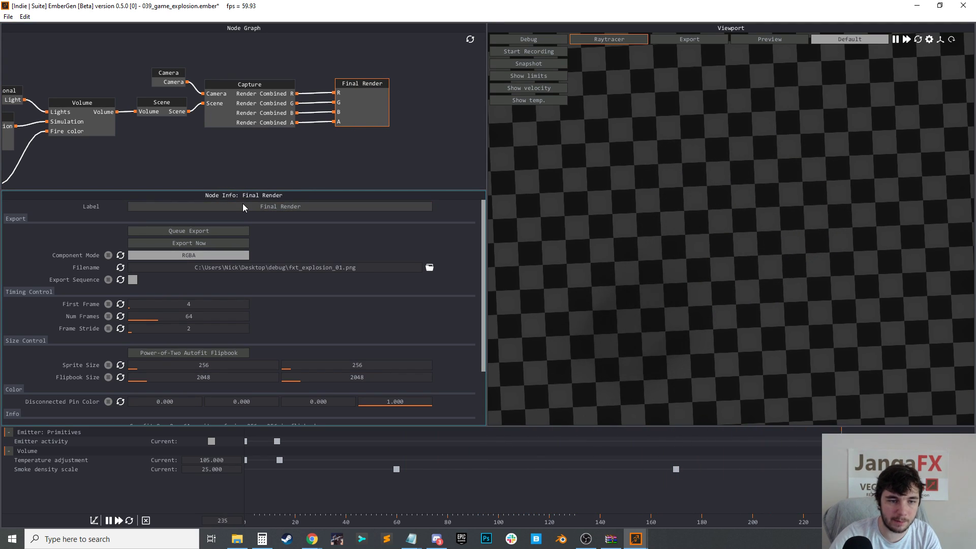
click(416, 131)
Add a second capture type entry to the Capture node and review its available passes, leaving it at None
click(222, 110)
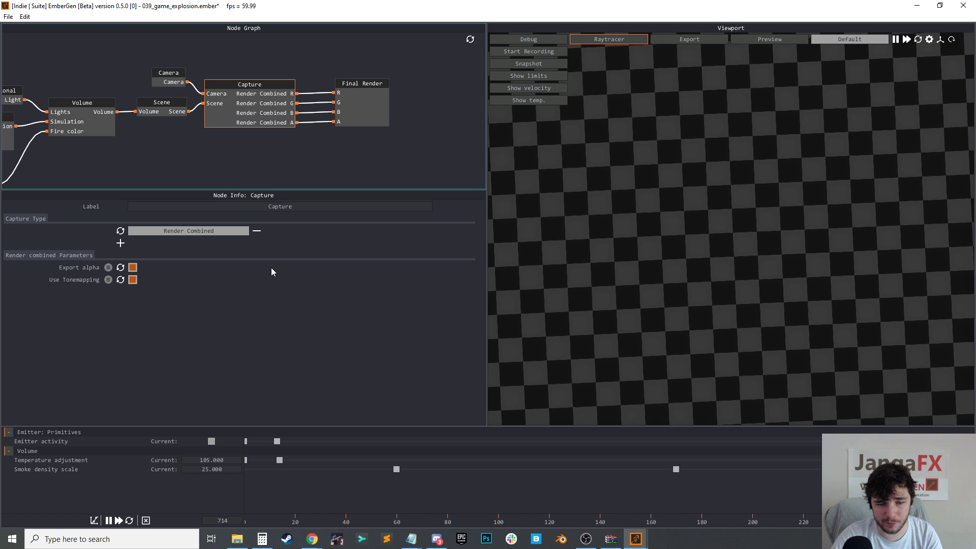
click(120, 243)
click(176, 244)
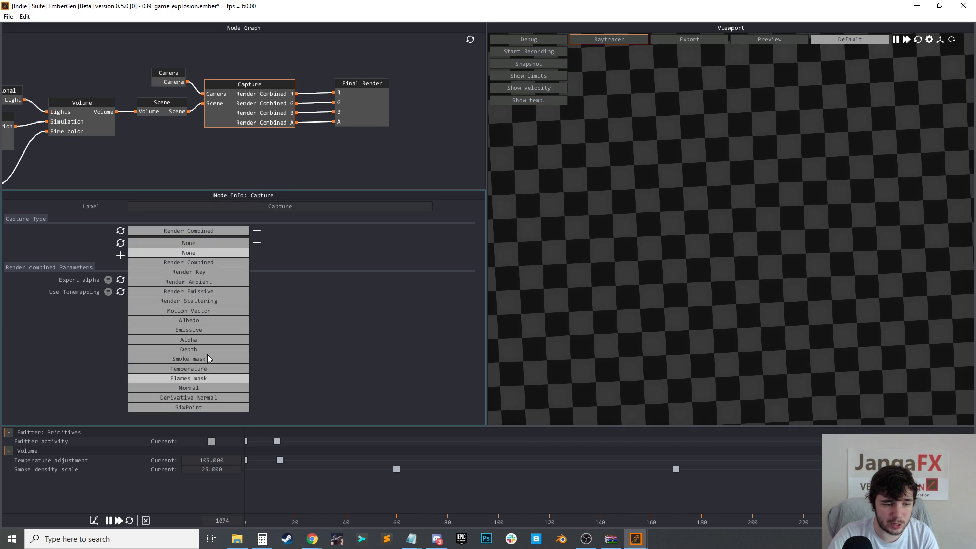
click(298, 135)
click(225, 112)
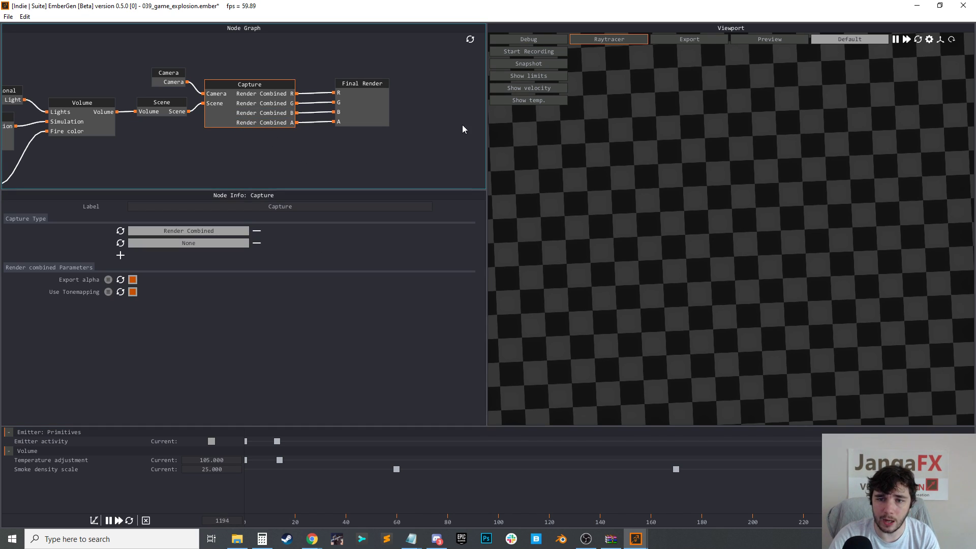
Switch the viewport to the Preview mode's combined render and pause the explosion at frame 44
click(757, 41)
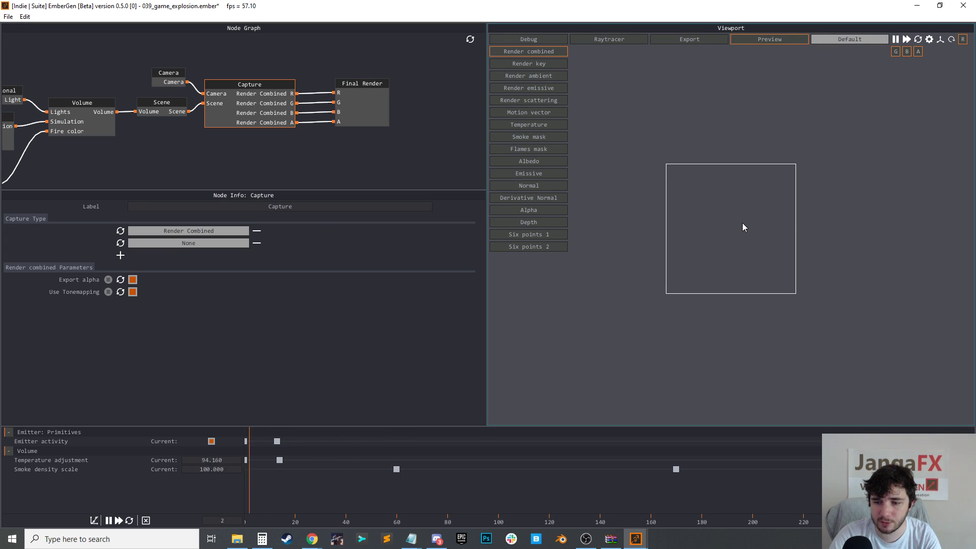
key(space)
drag(724, 233, 722, 232)
scroll(721, 233, up, 3)
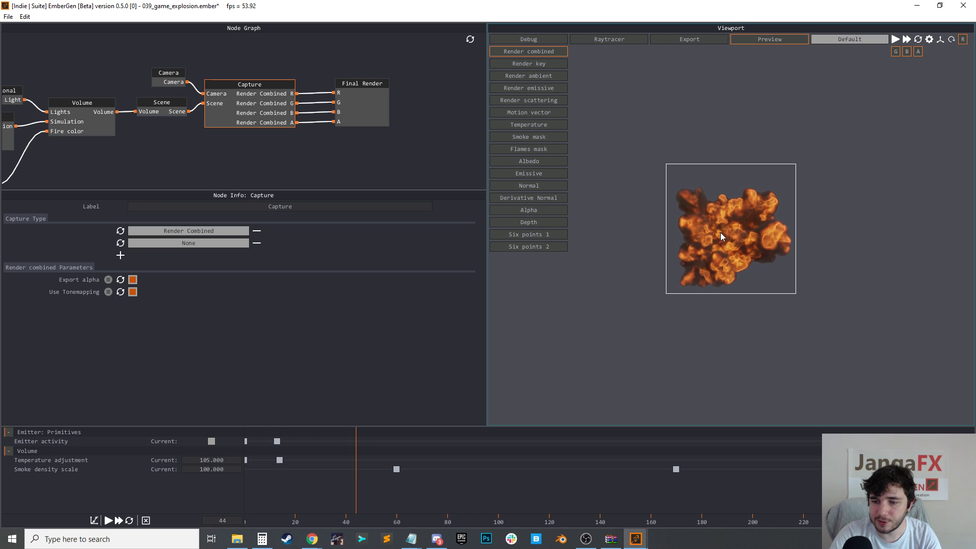
Set the Preview Sprite Size in the settings to 512 by 512
click(929, 42)
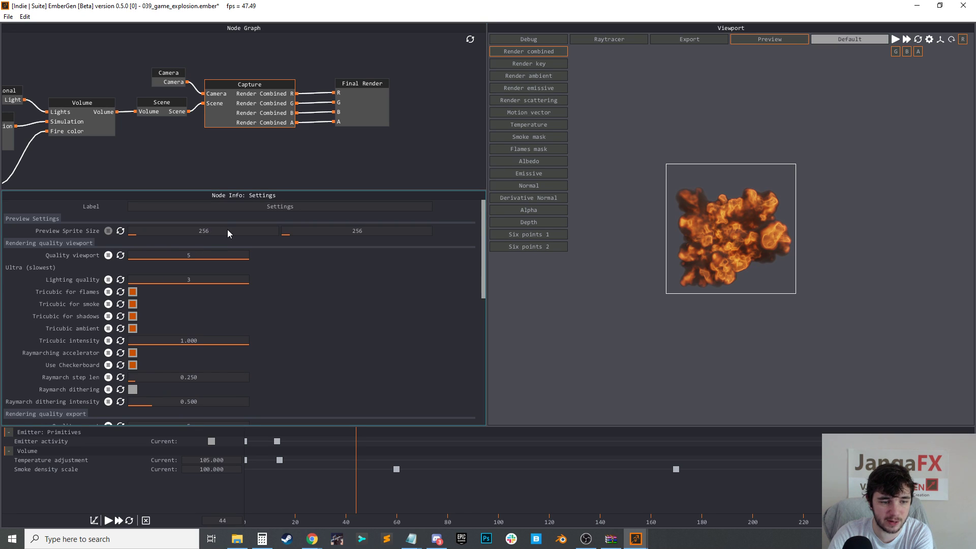
click(330, 152)
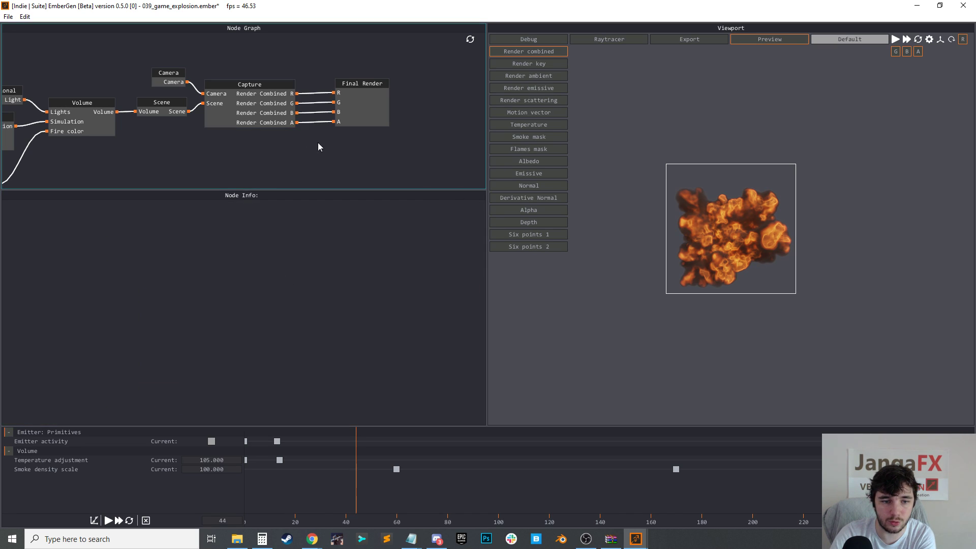
click(239, 121)
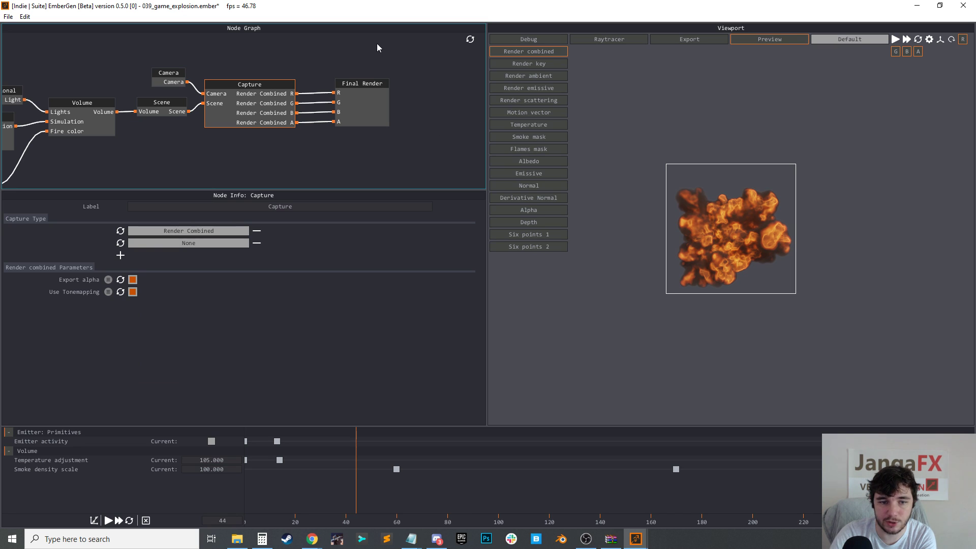
click(929, 40)
drag(201, 231, 211, 231)
double_click(214, 232)
text(512)
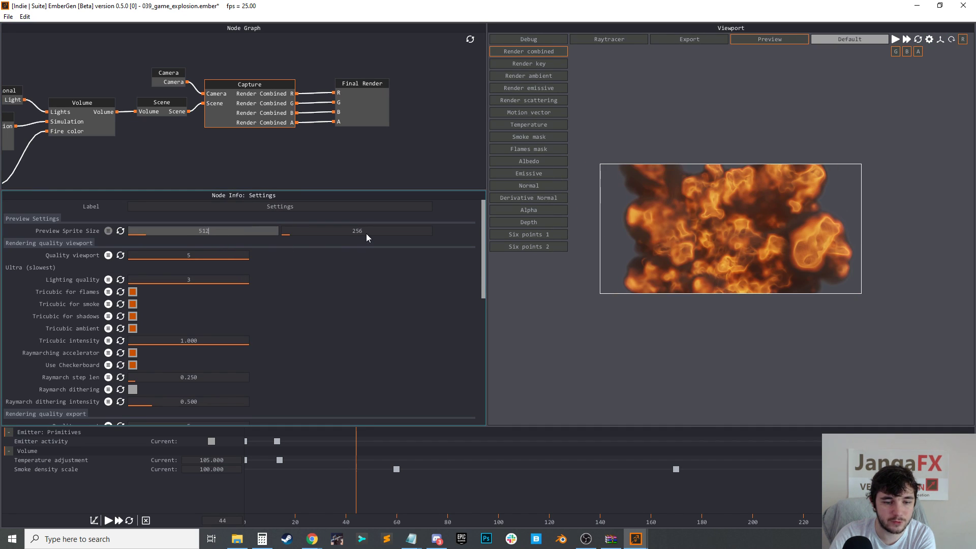
double_click(366, 230)
text(512)
key(Return)
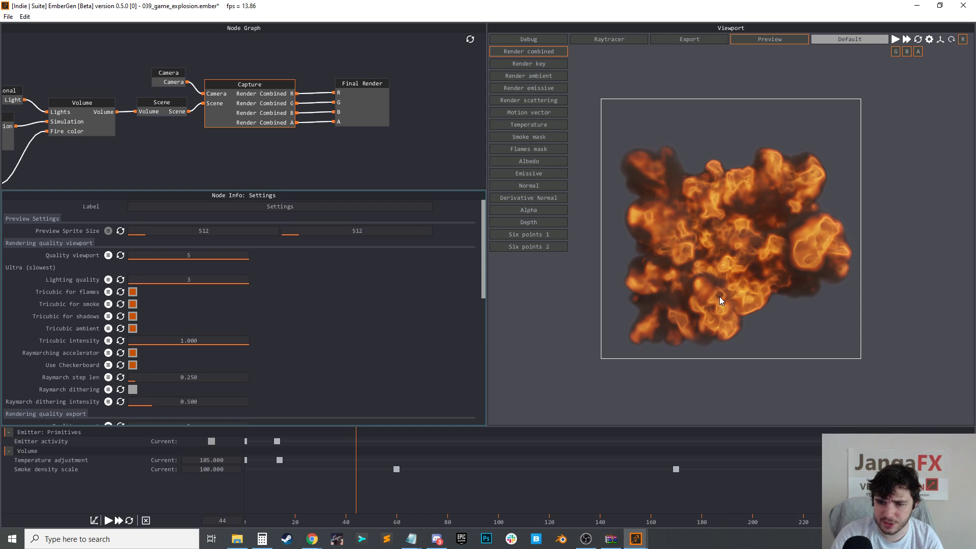
Preview the explosion's Render key, Render ambient, Render emissive and Render scattering passes in turn
click(544, 65)
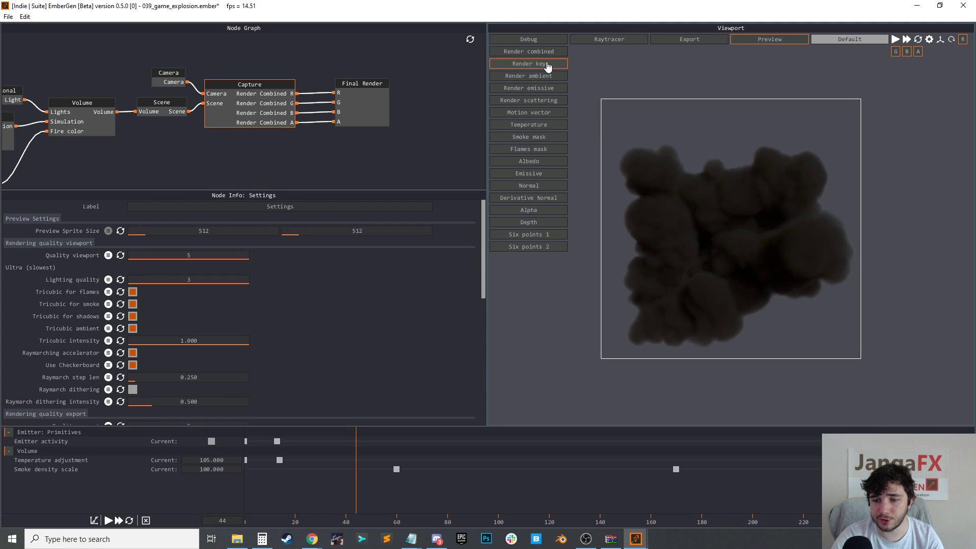
click(531, 77)
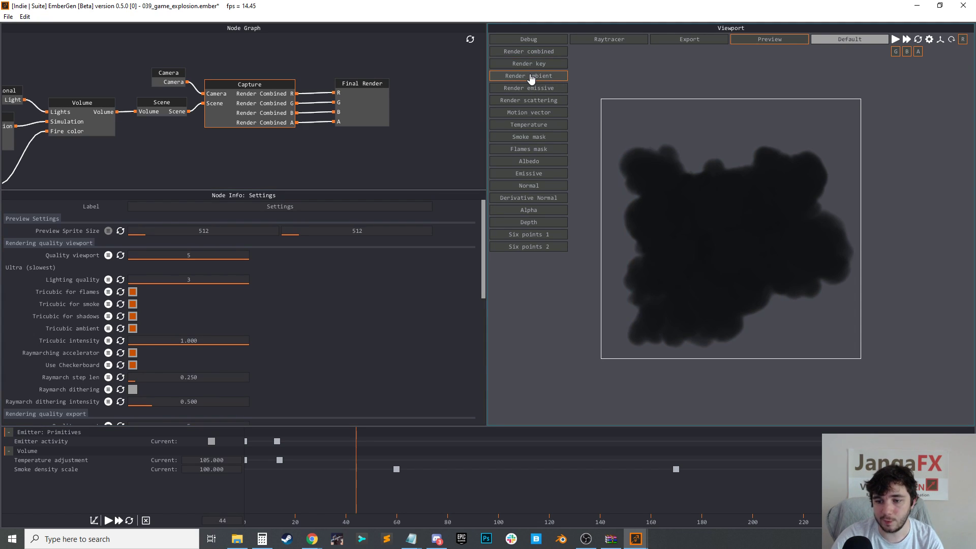
click(528, 89)
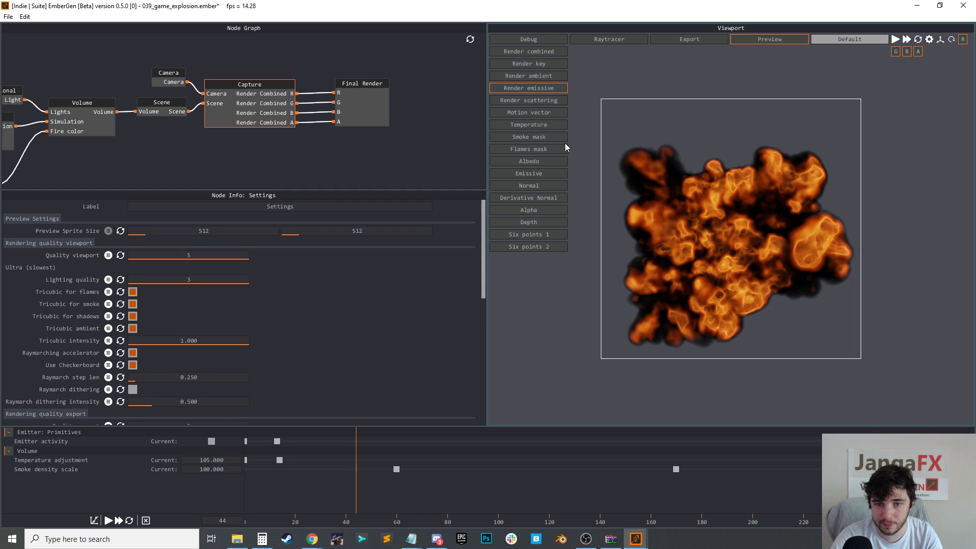
click(543, 101)
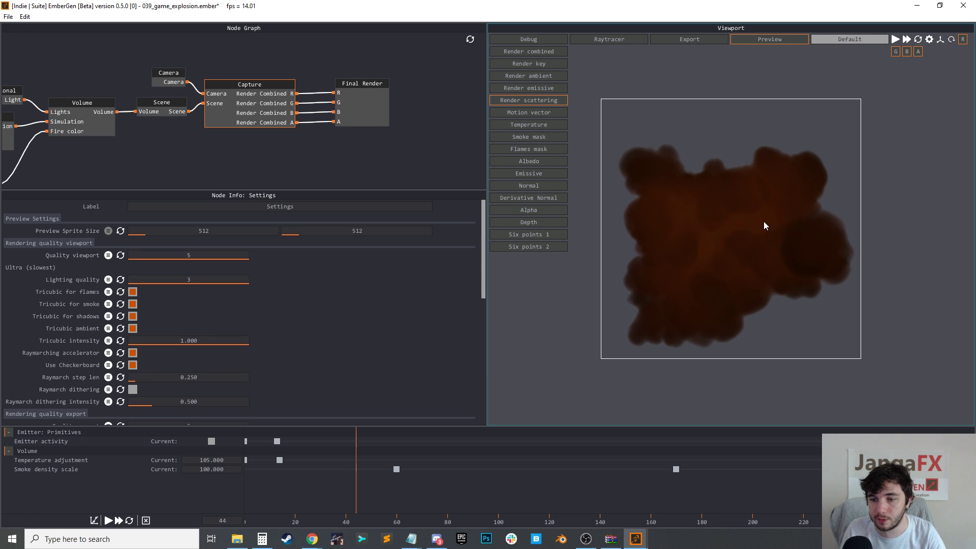
Preview the explosion's Motion vector pass and replay the simulation from the start
click(542, 113)
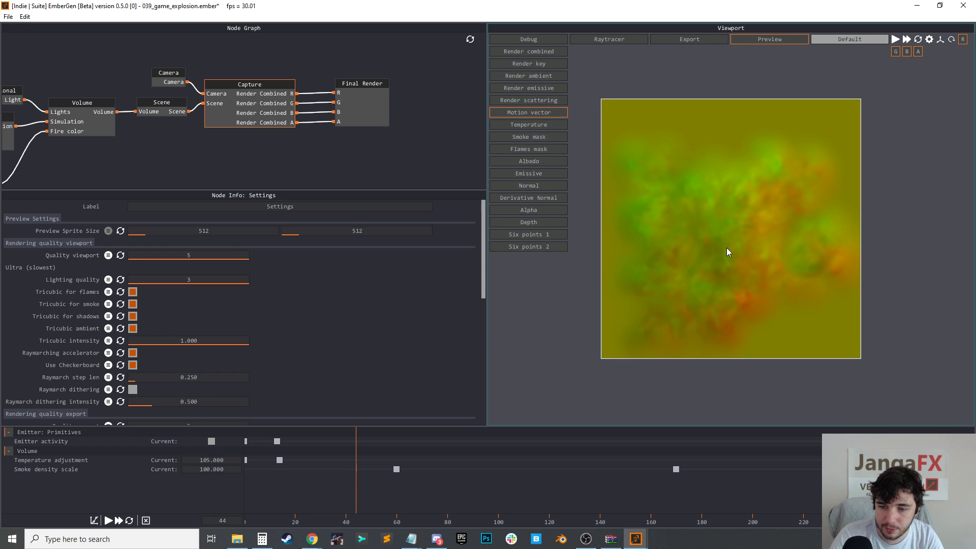
key(r)
key(space)
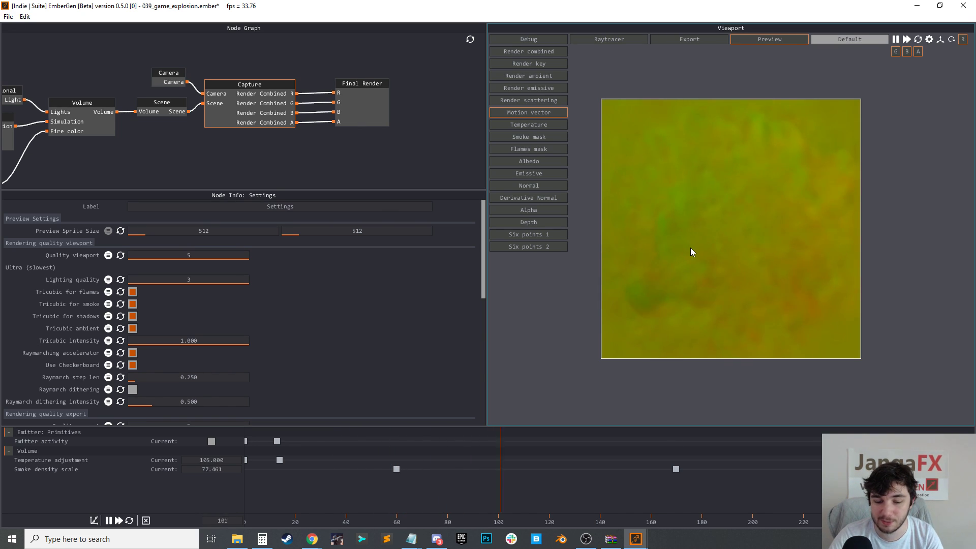
Preview the Temperature, Smoke mask, Flames mask and Albedo passes in turn while the explosion plays, pausing it at frame 43
click(539, 124)
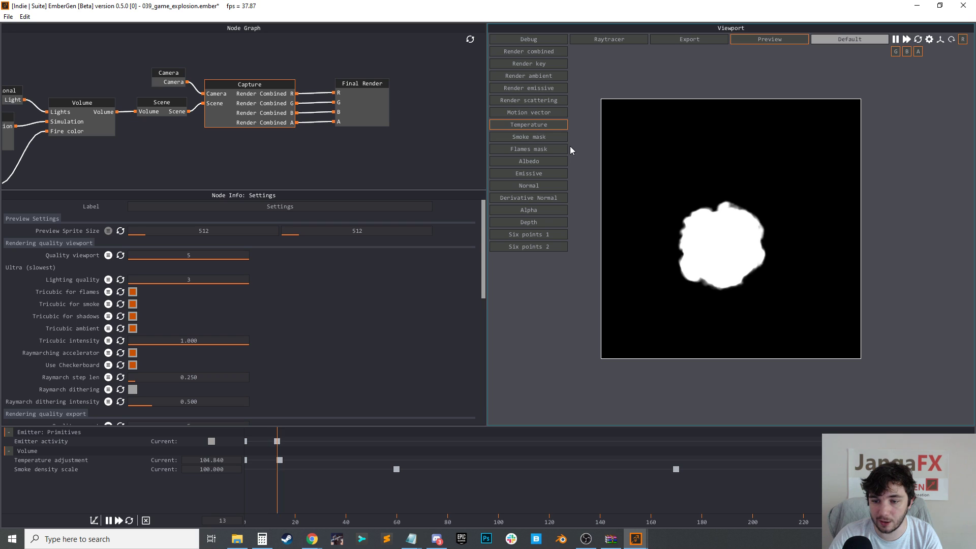
click(546, 138)
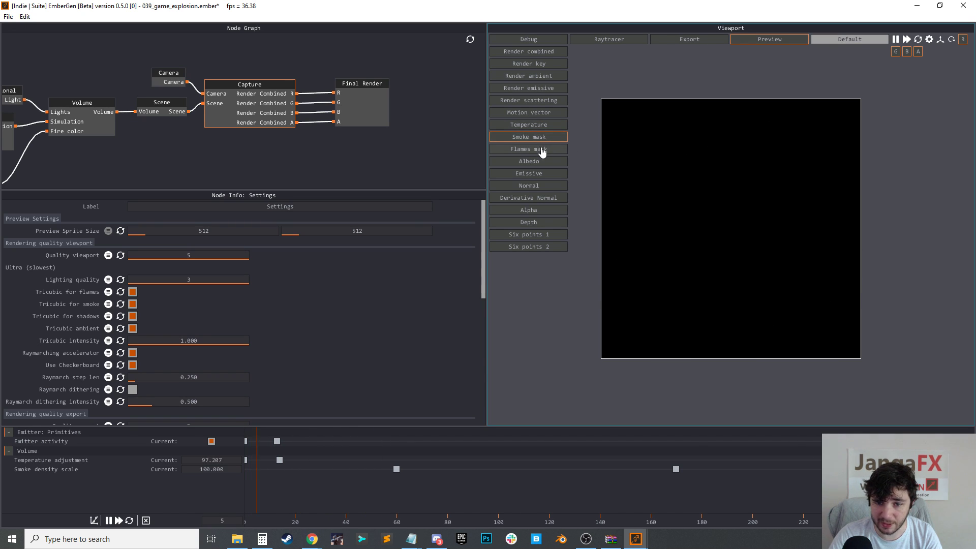
click(541, 149)
click(540, 162)
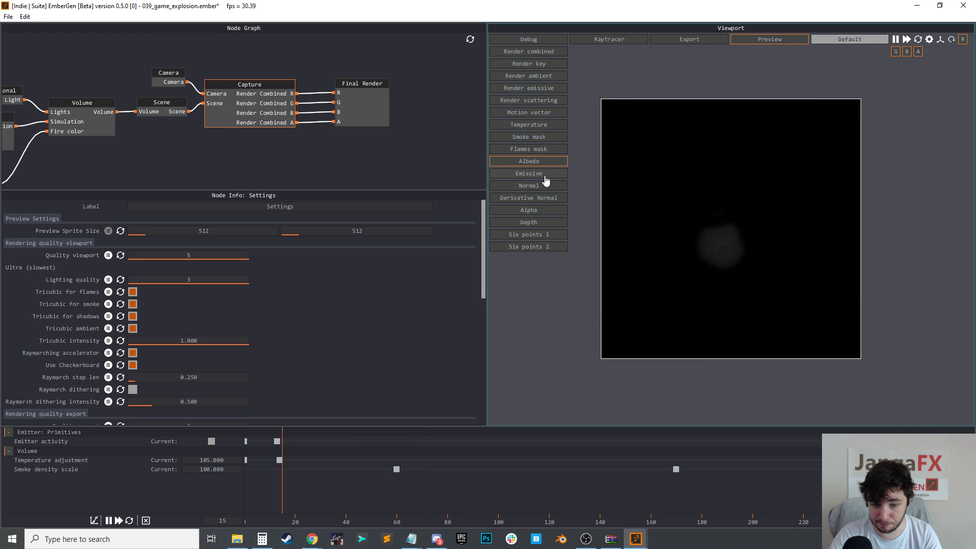
key(space)
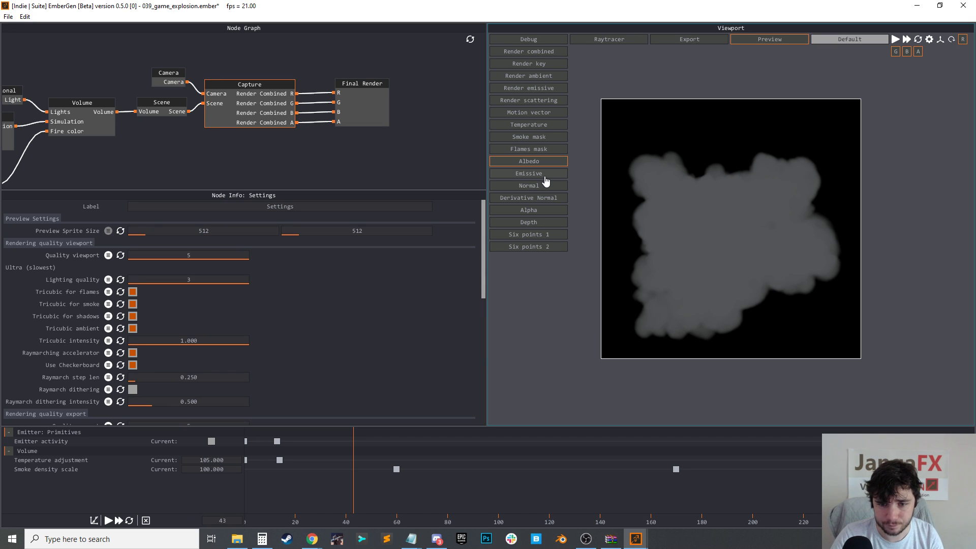
Compare the explosion's Emissive pass with its Render emissive pass, and Render emissive with Render scattering
click(544, 175)
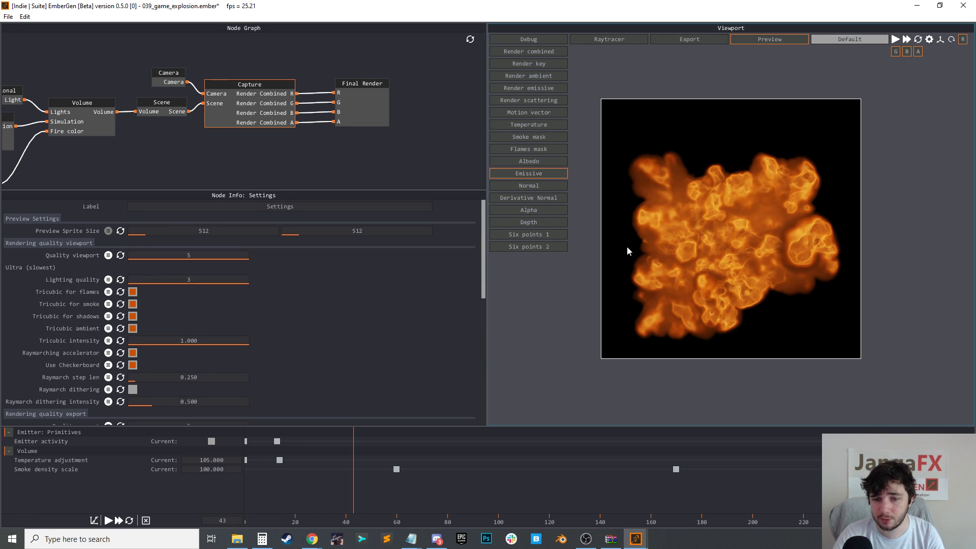
click(527, 90)
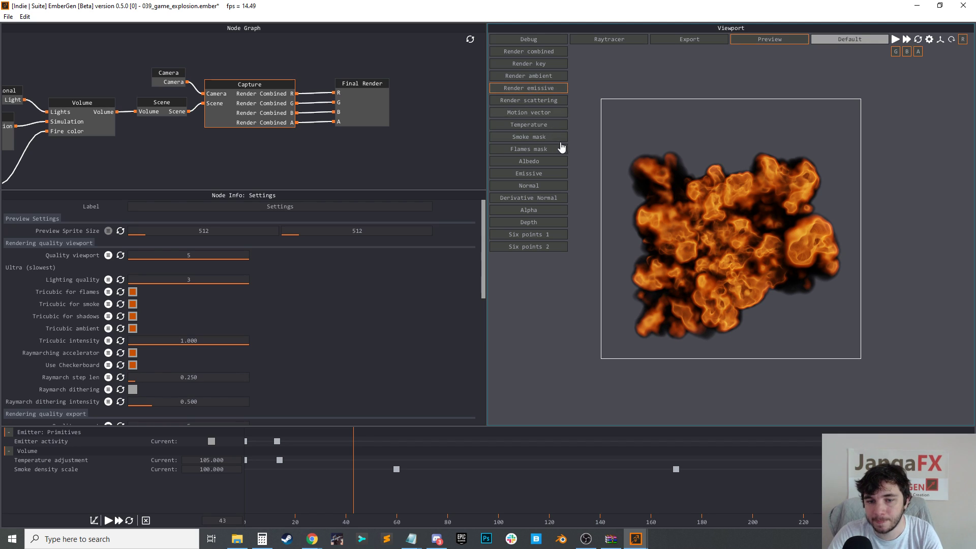
click(540, 175)
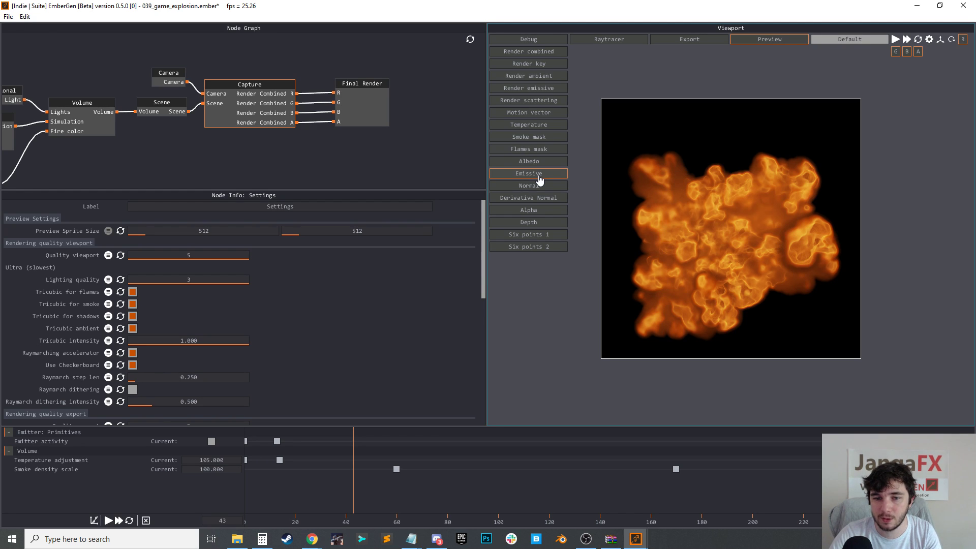
click(506, 89)
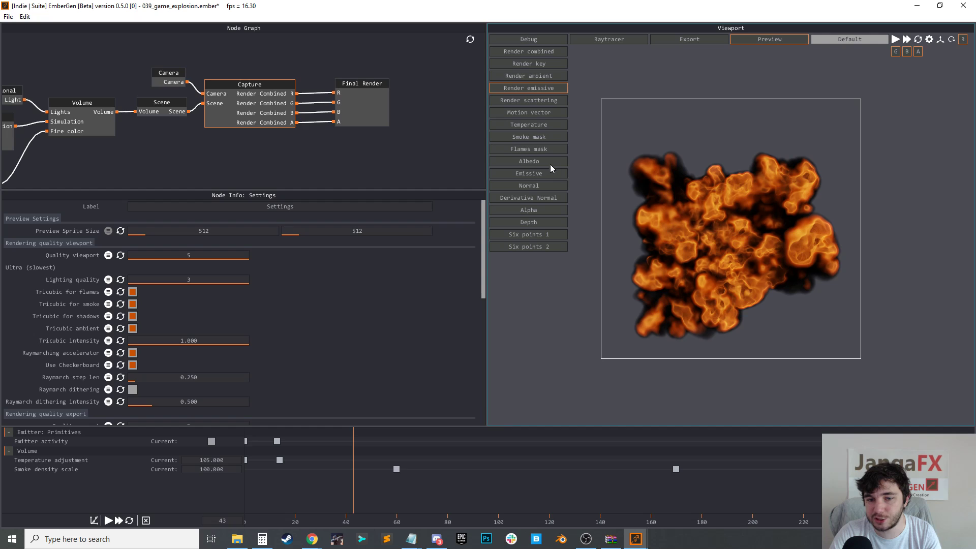
click(536, 101)
click(533, 89)
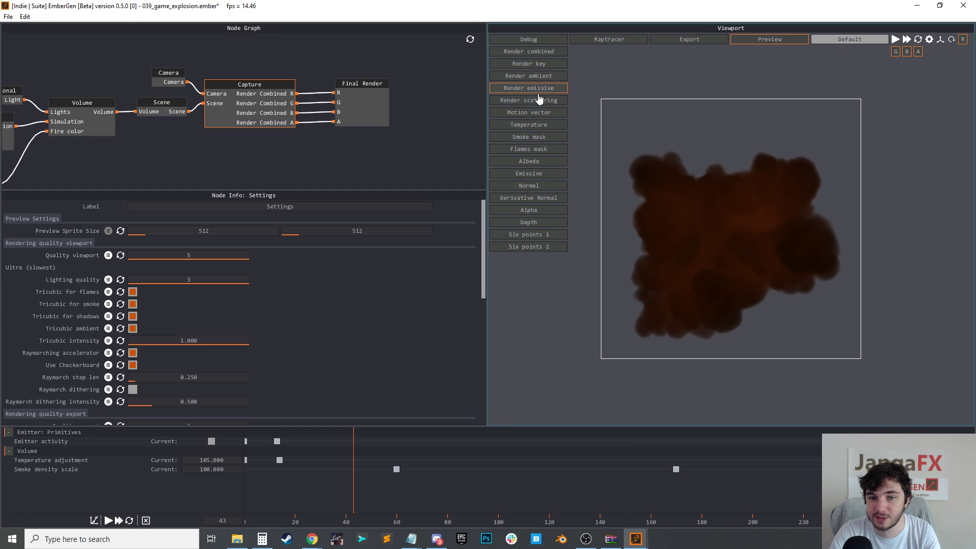
click(538, 100)
click(536, 90)
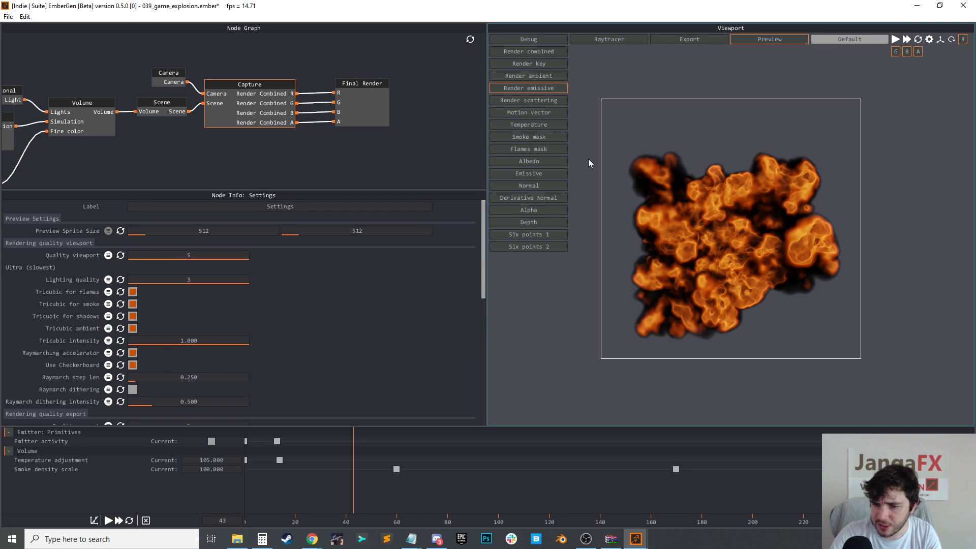
Preview the Normal and Flames mask passes and inspect the rendering quality settings and the Capture node's parameters
click(547, 187)
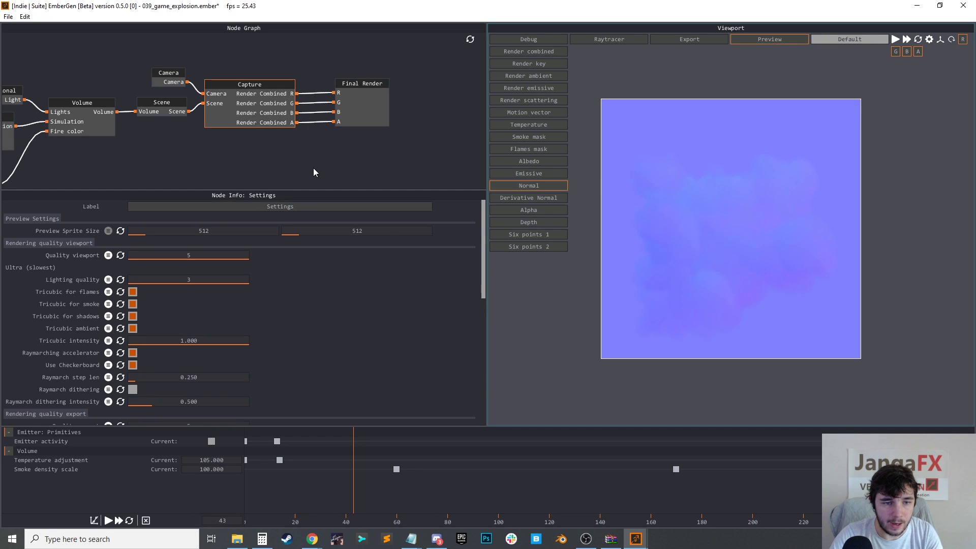
scroll(282, 340, down, 2)
scroll(292, 365, down, 5)
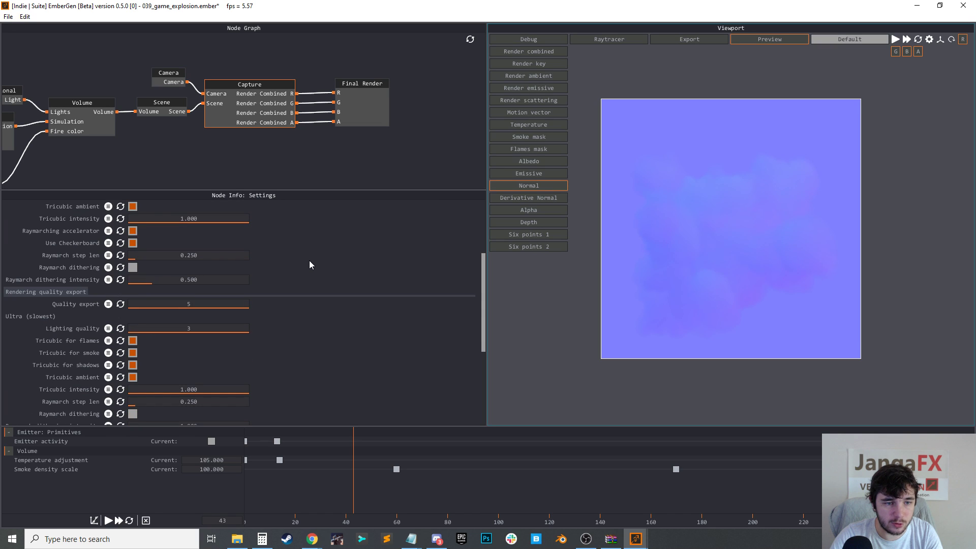
click(233, 115)
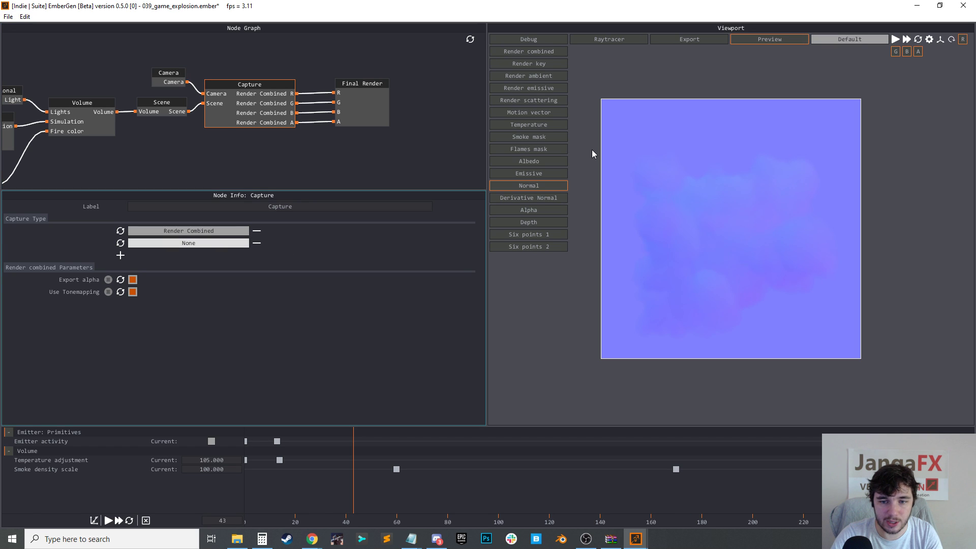
click(528, 149)
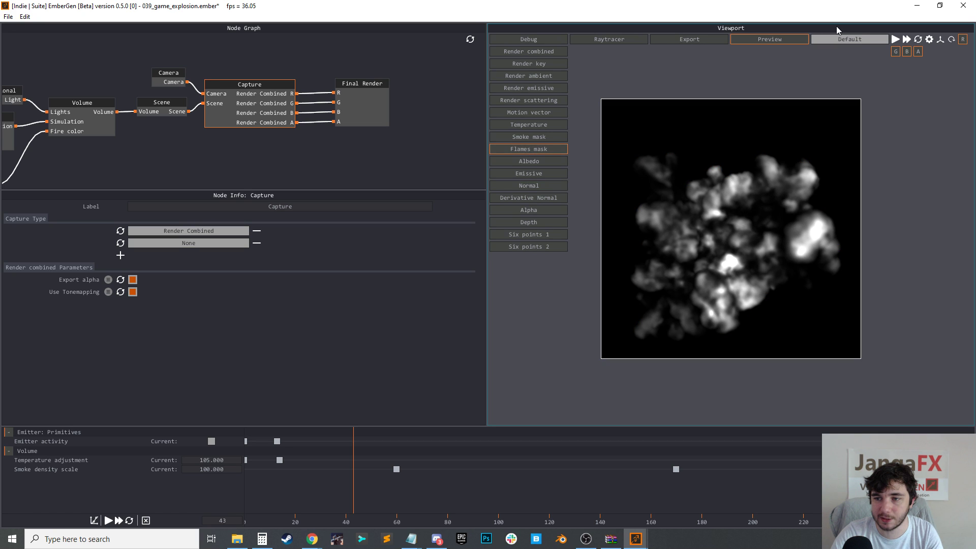
Set the Preview Sprite Size in the settings to 256 by 256
click(929, 39)
scroll(215, 242, up, 5)
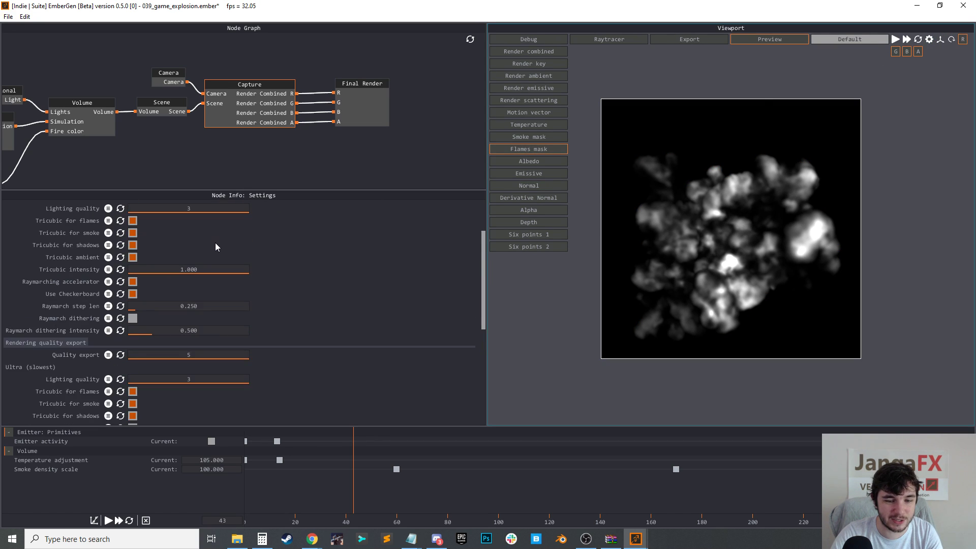
double_click(199, 231)
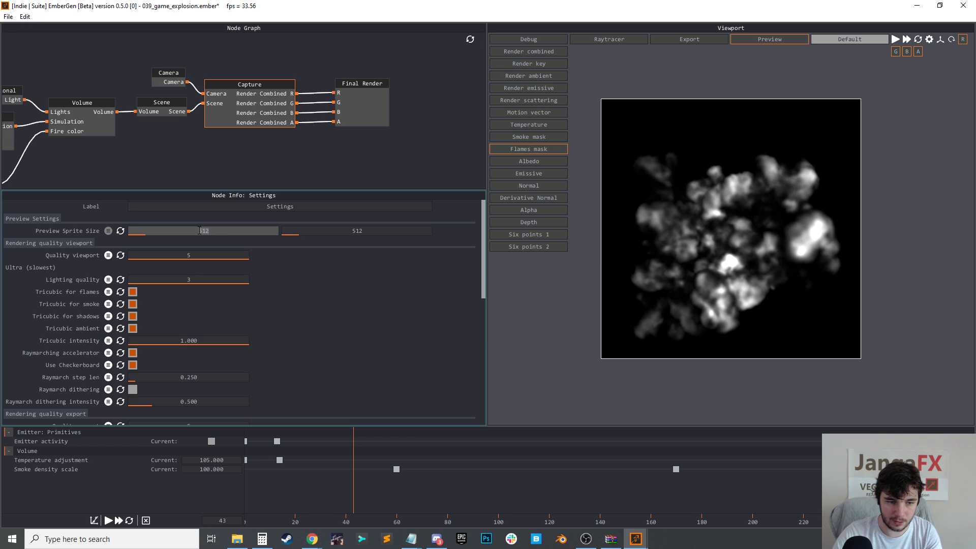
text(256)
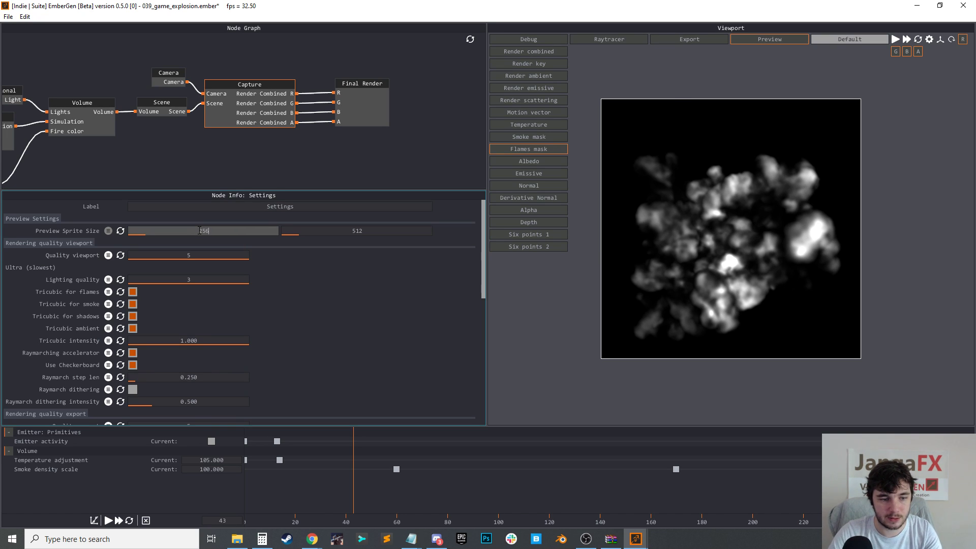
key(Return)
click(328, 163)
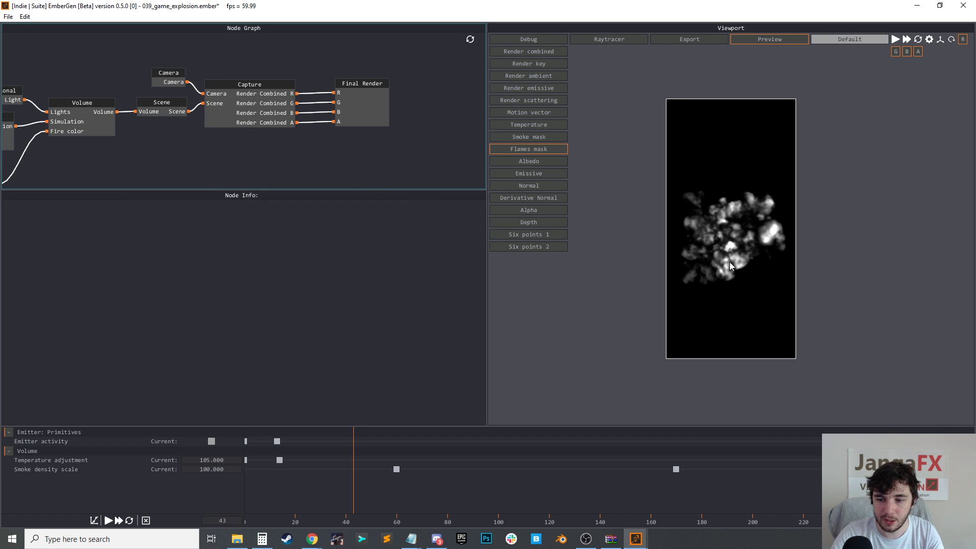
click(929, 39)
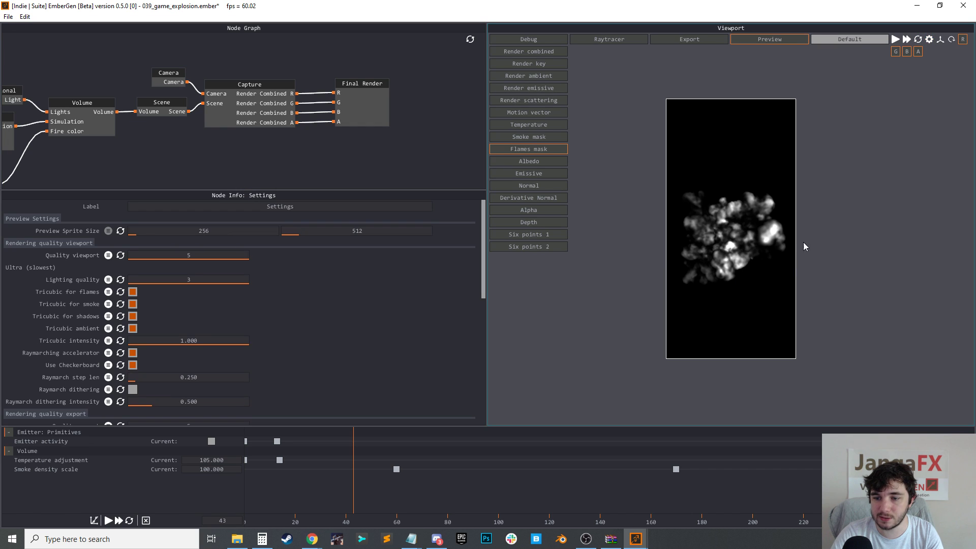
drag(366, 224, 342, 243)
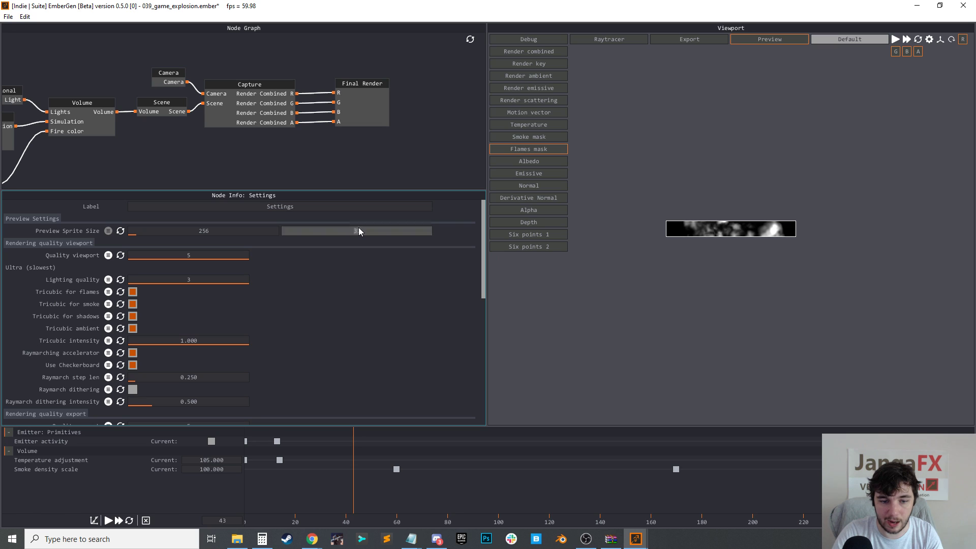
double_click(356, 229)
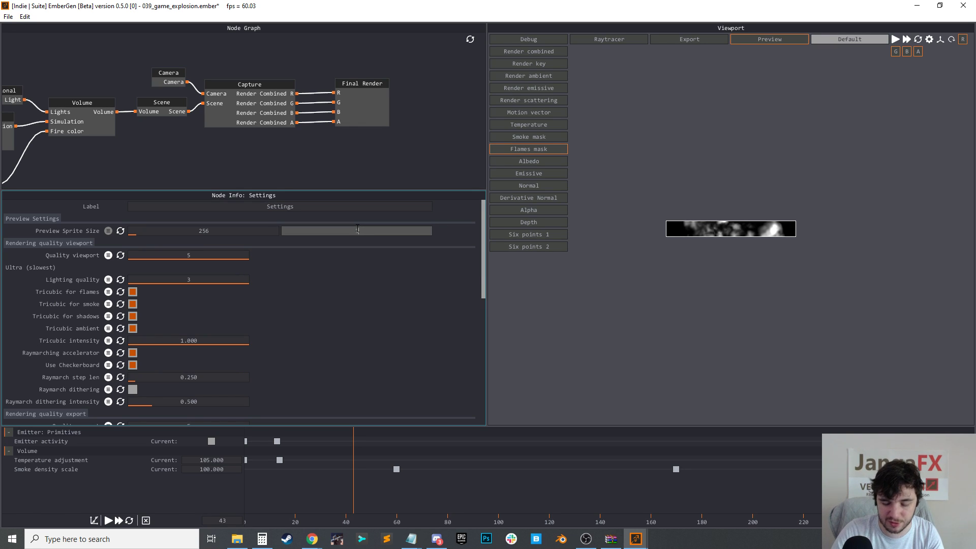
text(256)
key(Return)
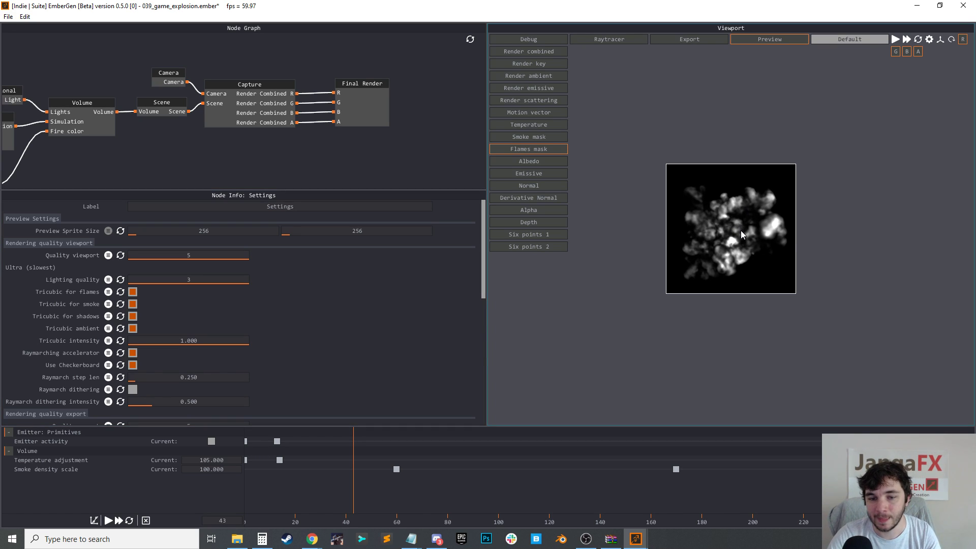
Preview the Normal pass and set the Capture node's second capture type to Normal
click(536, 186)
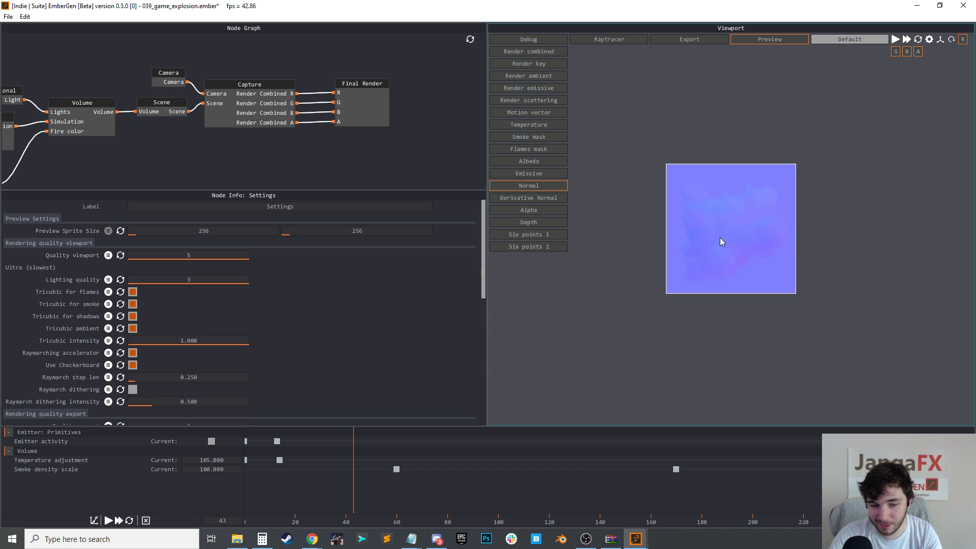
click(217, 115)
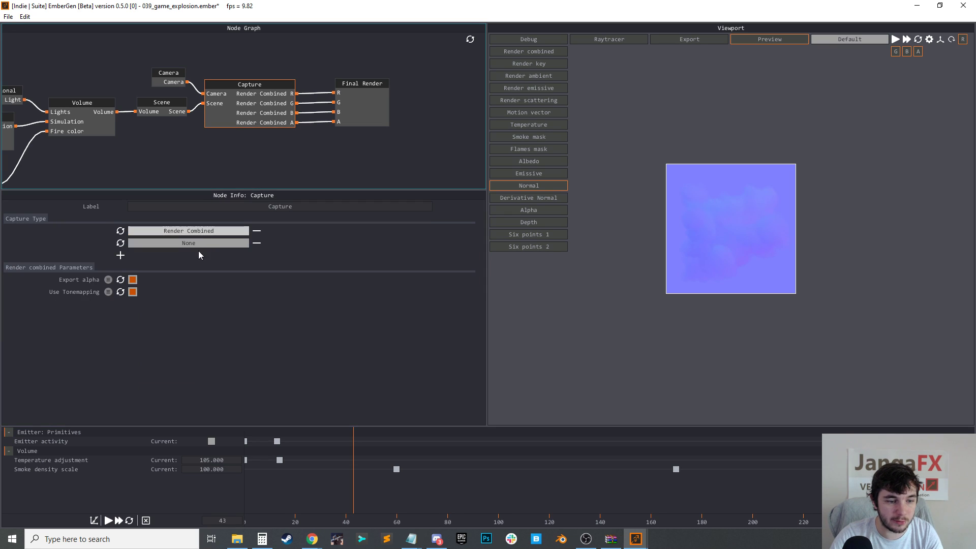
click(178, 243)
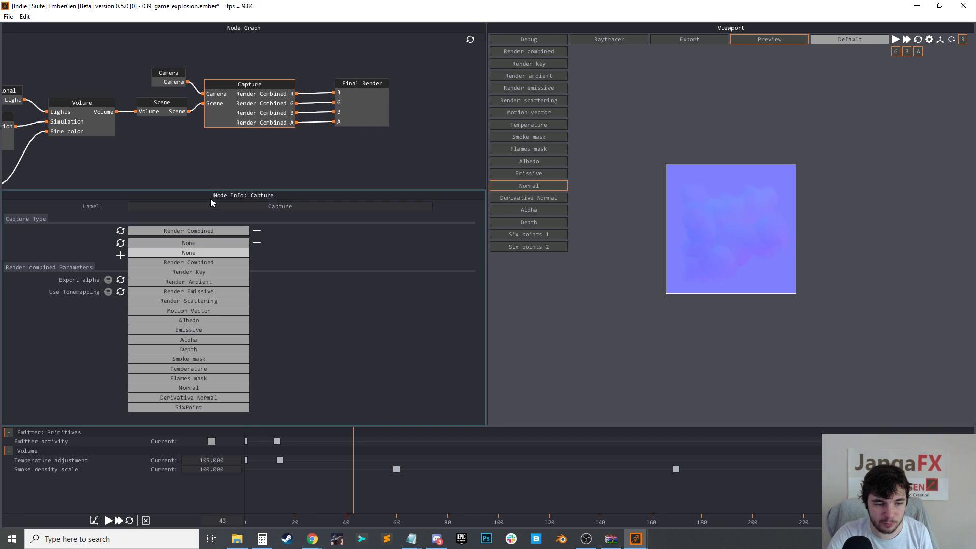
click(195, 388)
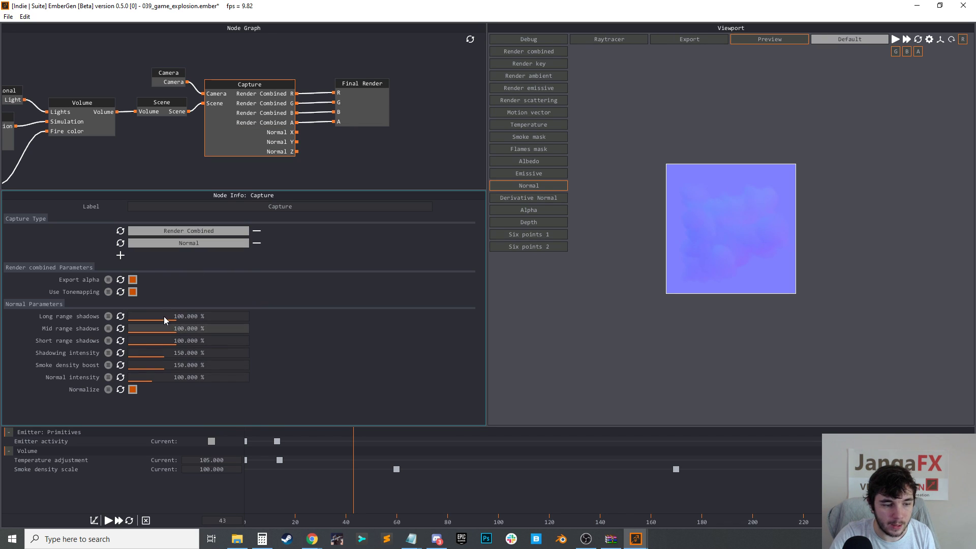
Set the Normal pass's long, mid and short range shadows to 250%, shadowing intensity and smoke density boost to 500%, and normal intensity to about 227%
drag(253, 315, 254, 323)
drag(168, 329, 377, 339)
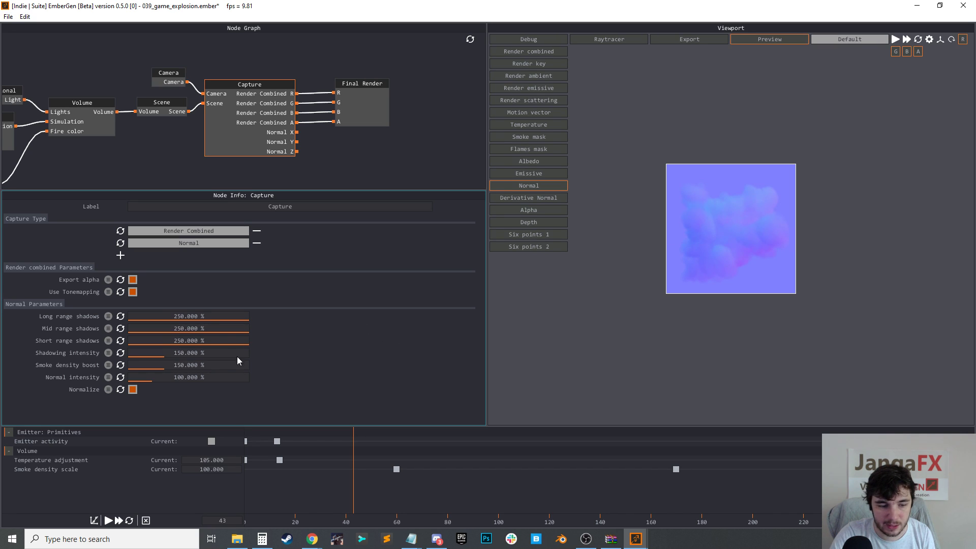
drag(193, 366, 333, 353)
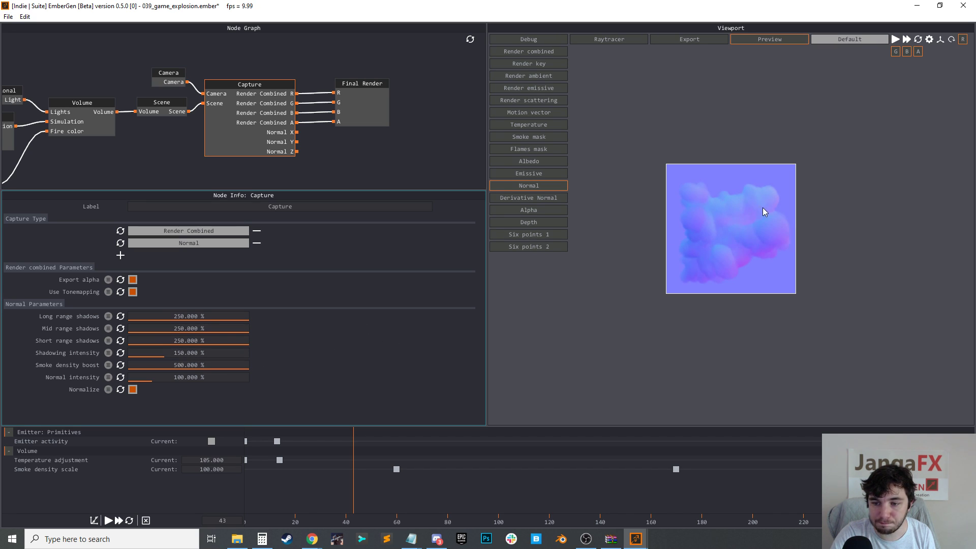
drag(160, 352, 304, 353)
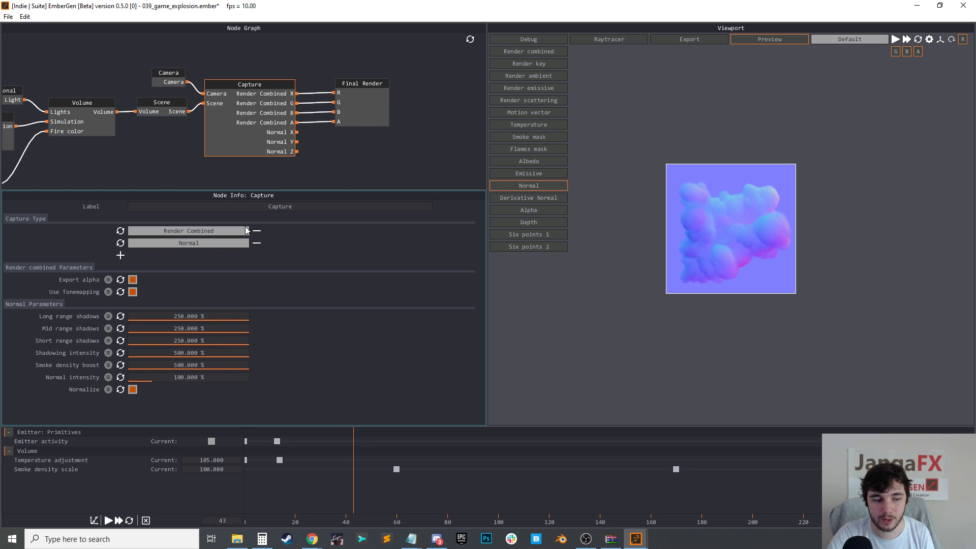
drag(237, 374, 210, 372)
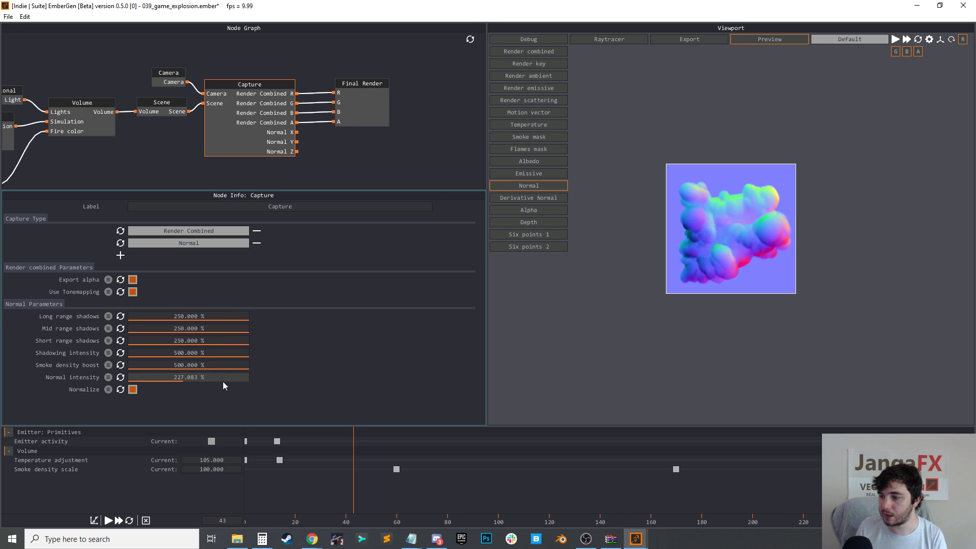
key(r)
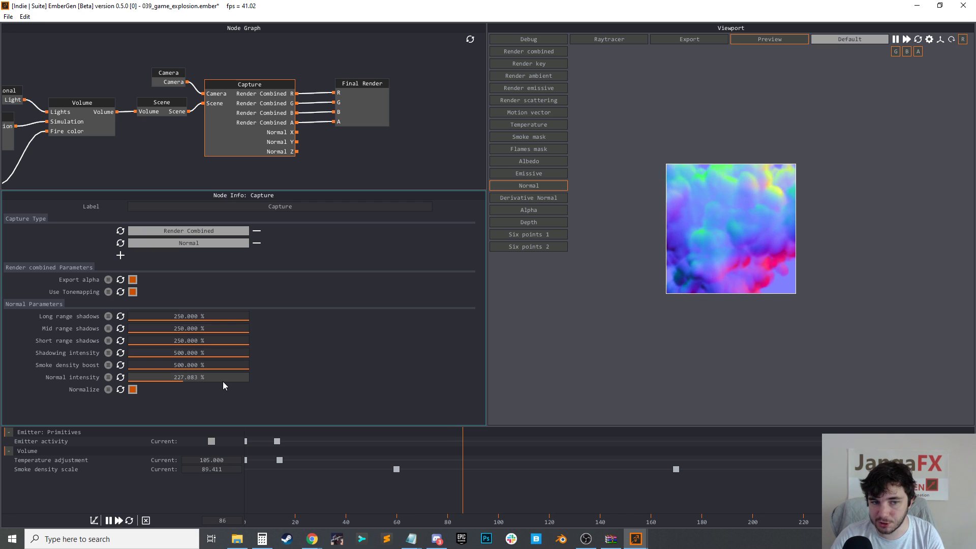
Add an Export Image node fed by the Capture node, connecting Normal X, Y and Z to its R, G and B inputs
drag(297, 132, 361, 137)
click(371, 141)
drag(283, 144, 360, 146)
drag(287, 155, 360, 155)
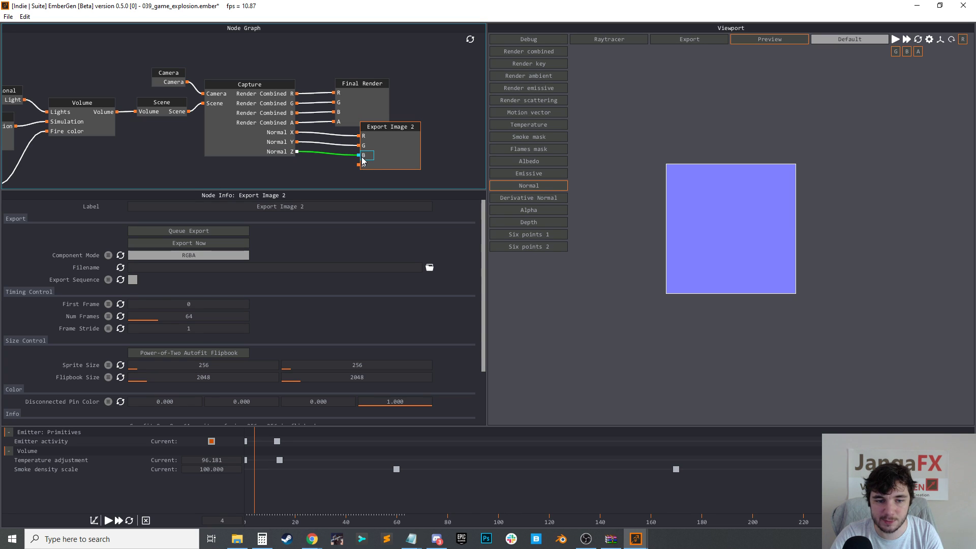
Label the new export image node Normal and place it directly below the Final Render node
click(269, 206)
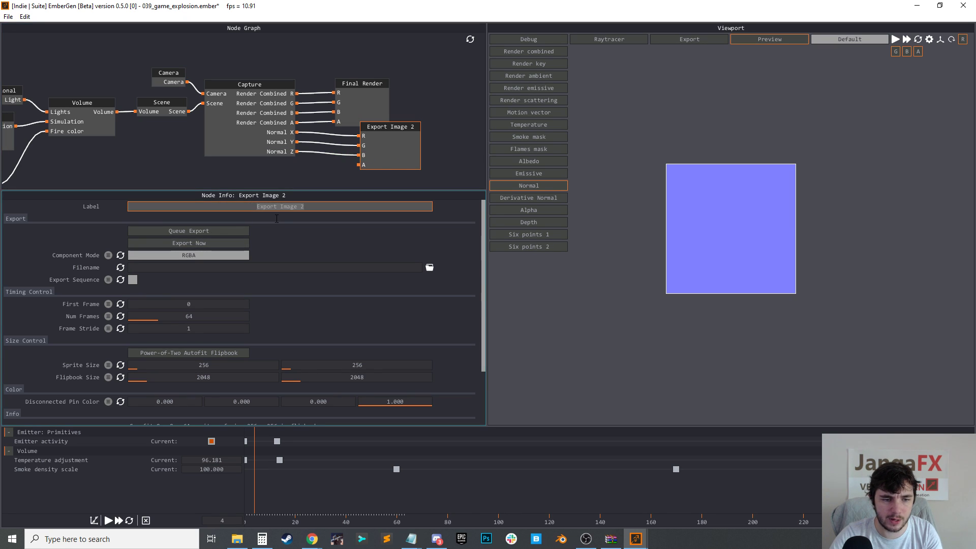
text(NOrma)
key(BackSpace)
key(BackSpace)
key(BackSpace)
key(BackSpace)
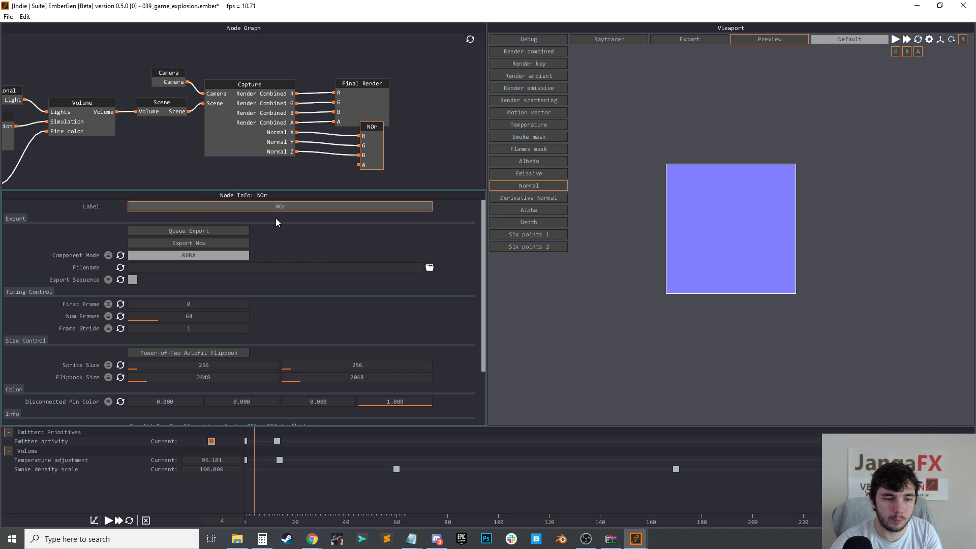
text(ormal)
key(Return)
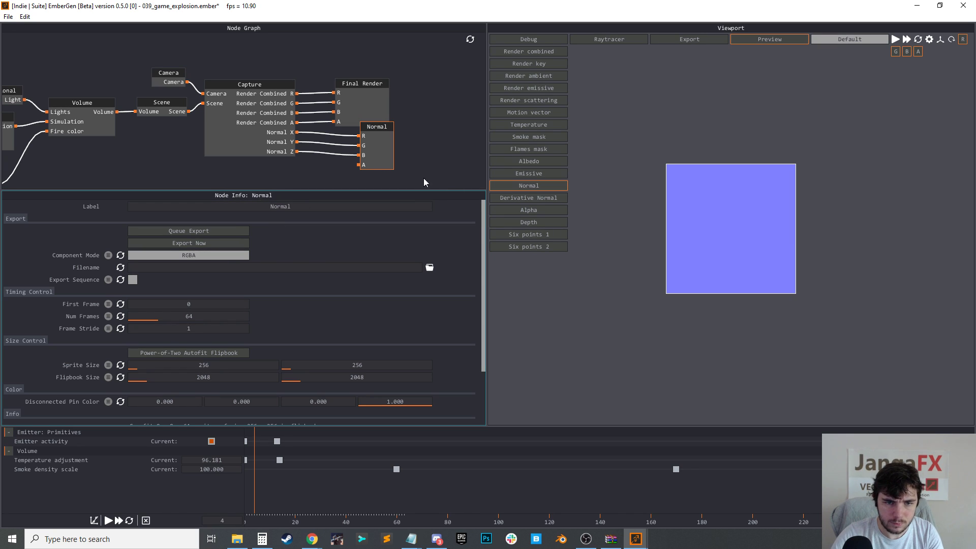
drag(374, 159, 354, 169)
Preview the Derivative Normal pass, replaying the explosion from the start and pausing at frame 57
click(263, 140)
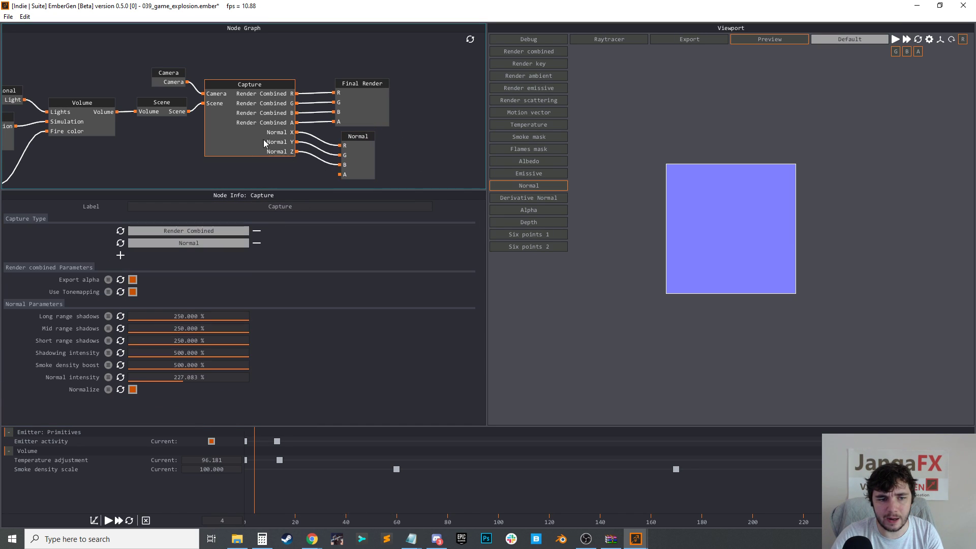
click(533, 200)
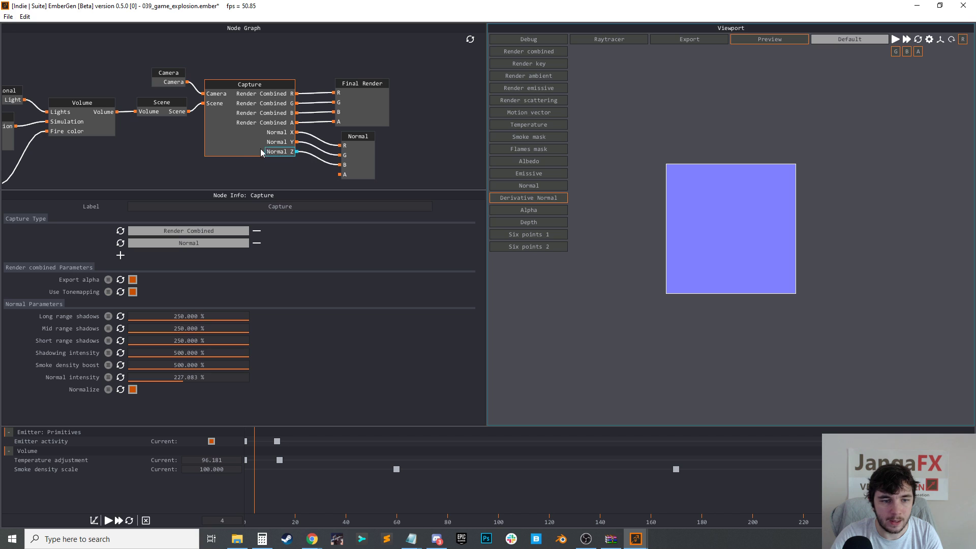
key(r)
key(space)
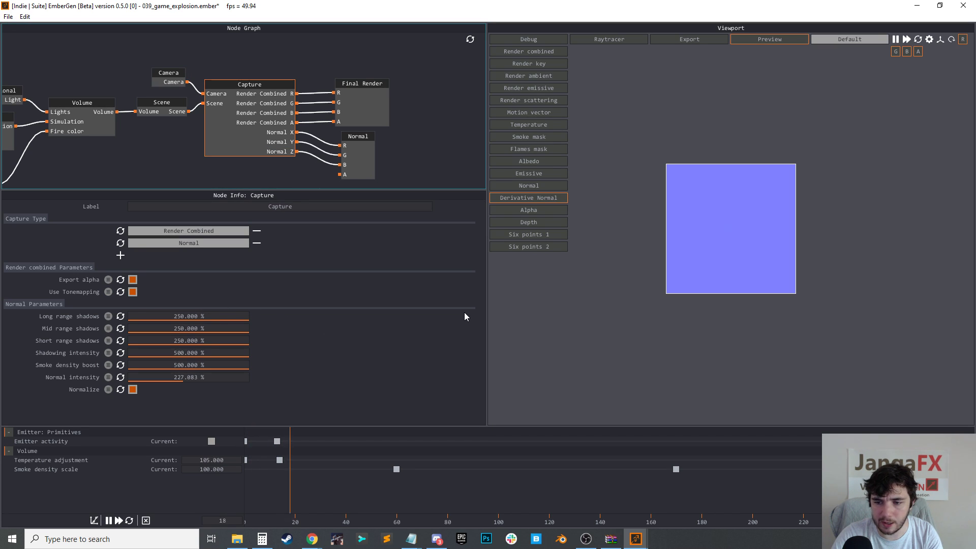
key(space)
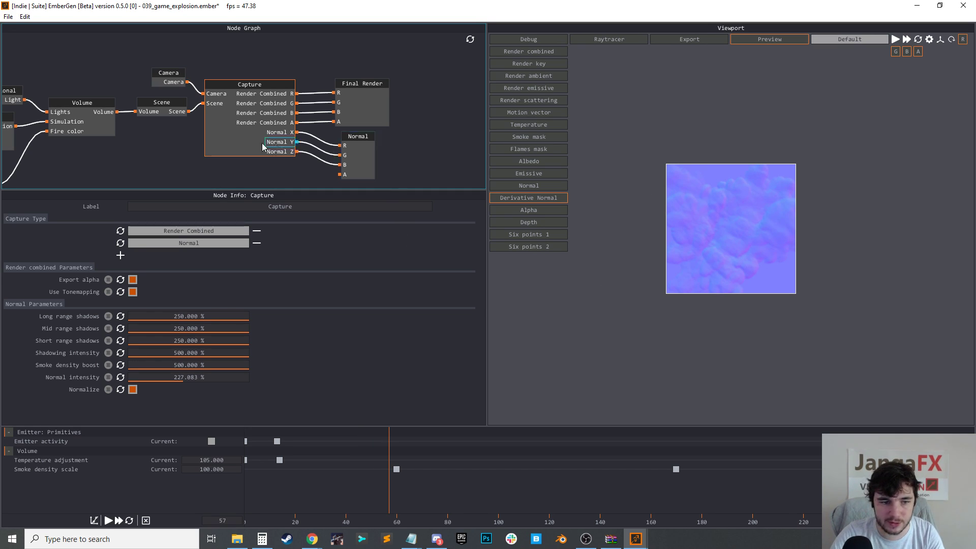
Add Derivative Normal as the Capture node's third capture type and set its low, medium and high frequencies to 500%
click(120, 255)
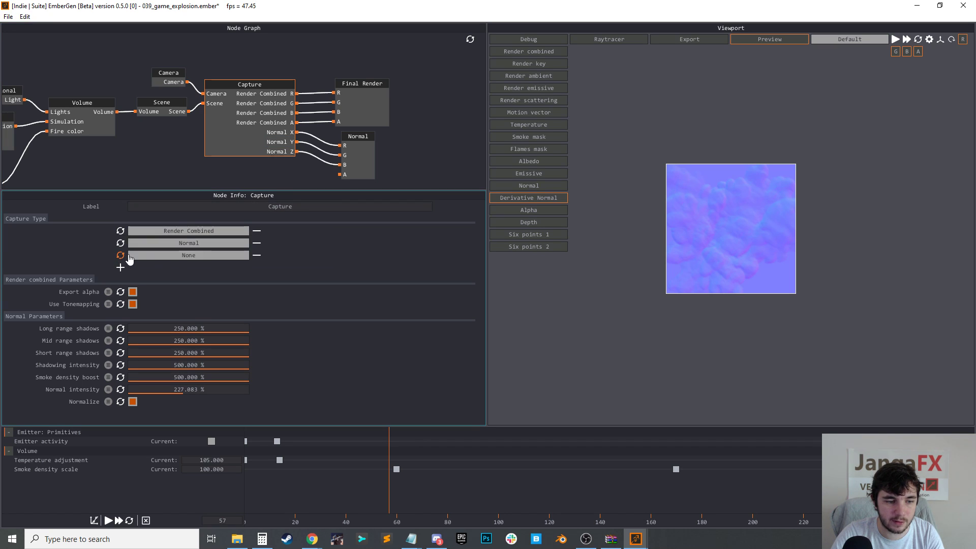
click(191, 257)
click(190, 410)
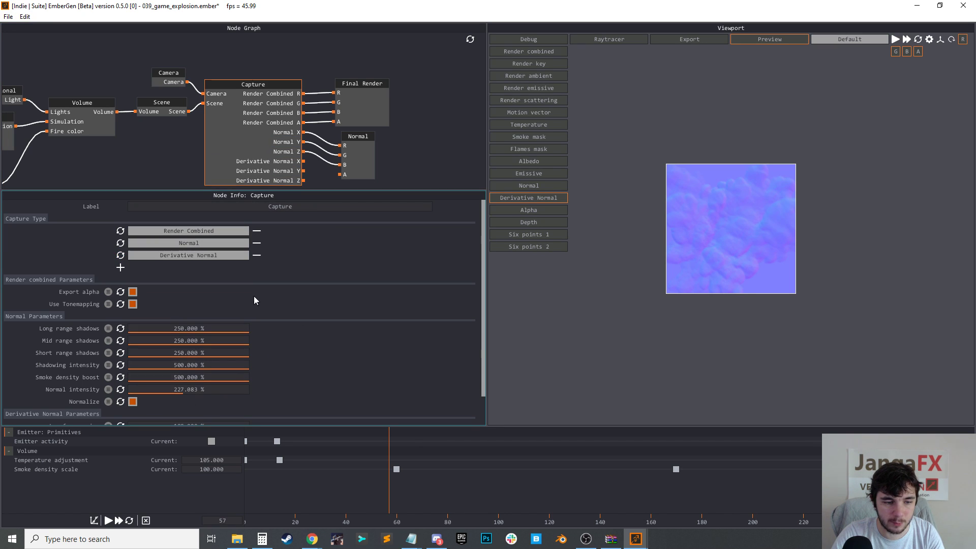
scroll(255, 302, down, 1)
drag(187, 395, 312, 389)
drag(189, 406, 272, 417)
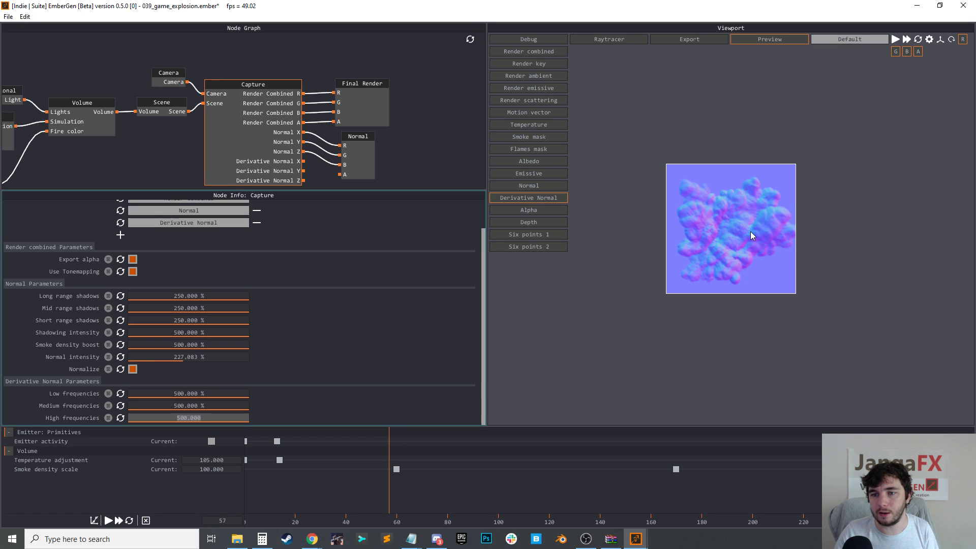
Export the Normal node's image immediately and view the exported flipbook in the viewport
click(368, 147)
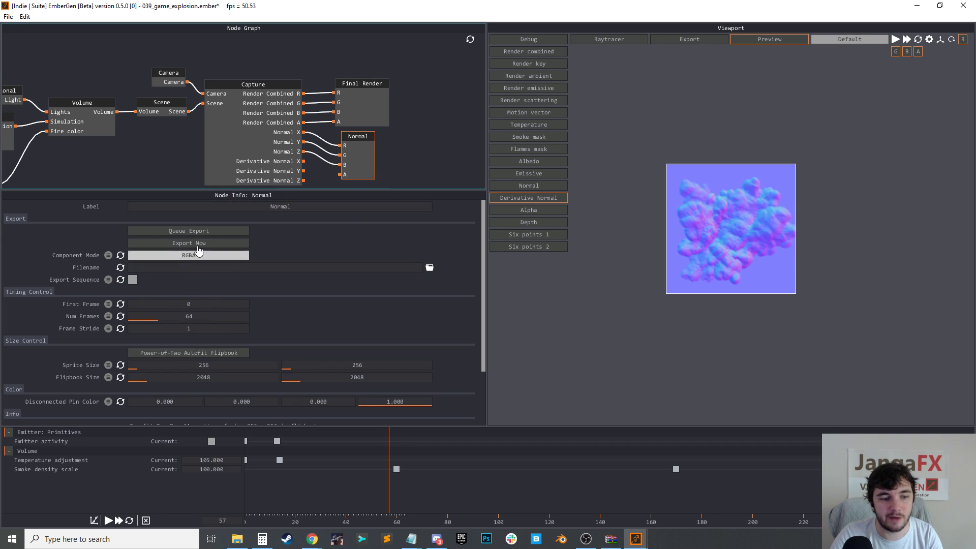
click(198, 245)
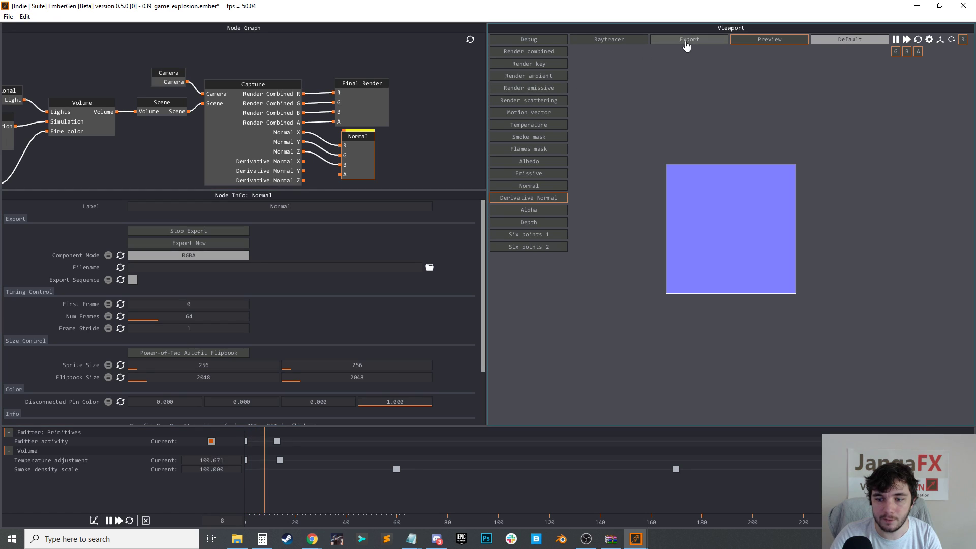
click(687, 39)
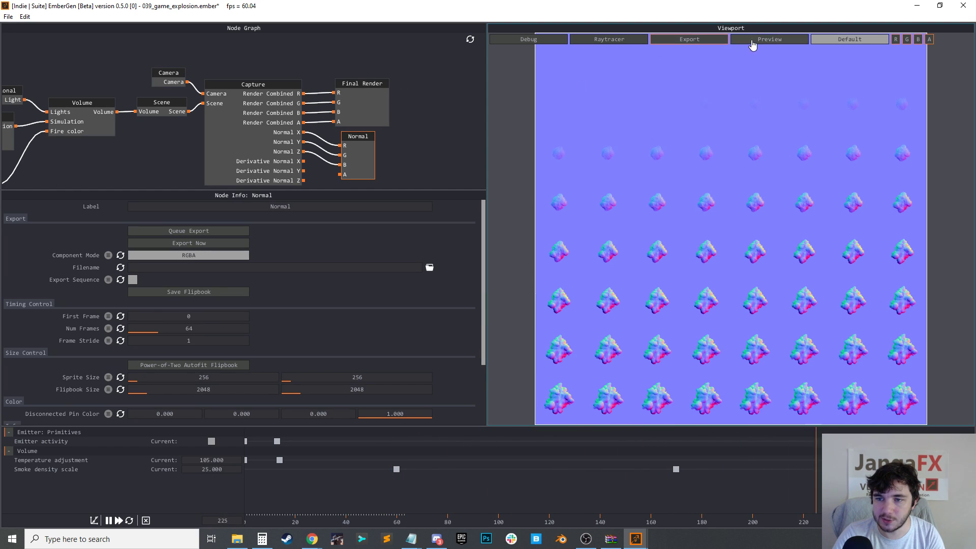
Preview the Alpha and Depth passes, replaying the explosion from the start and pausing at frame 17
click(769, 39)
click(536, 210)
click(542, 223)
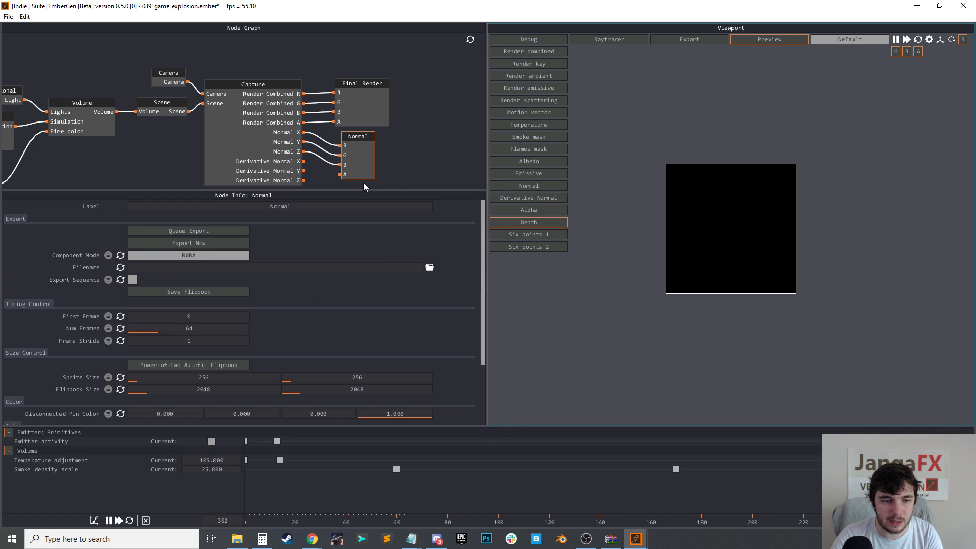
key(r)
key(space)
key(r)
key(space)
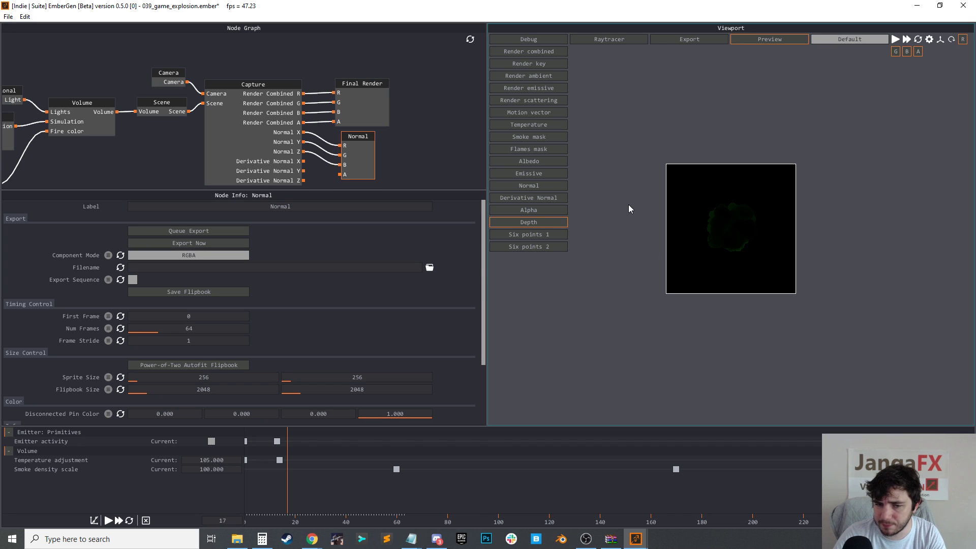
Preview the Six points 1 pass, play the explosion to frame 52, and compare it with Six points 2
click(554, 237)
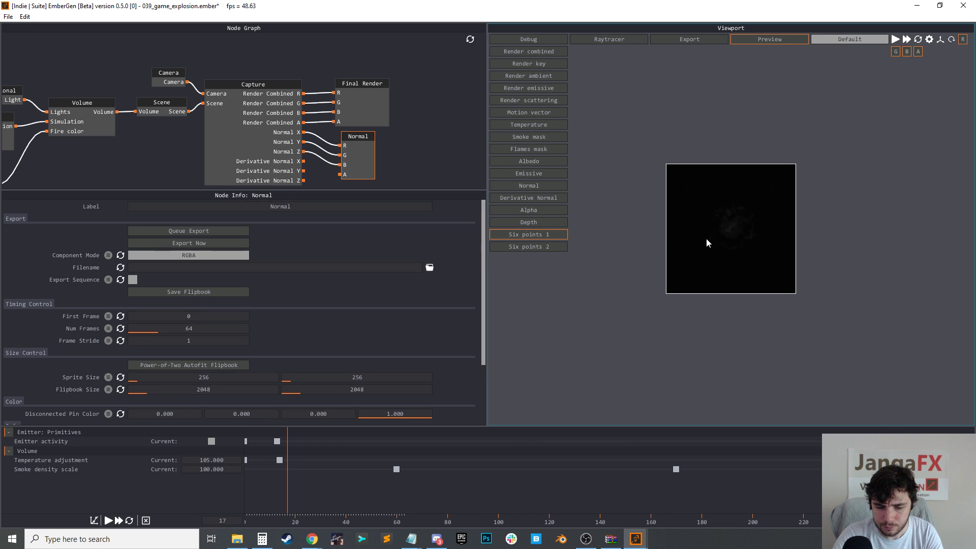
key(space)
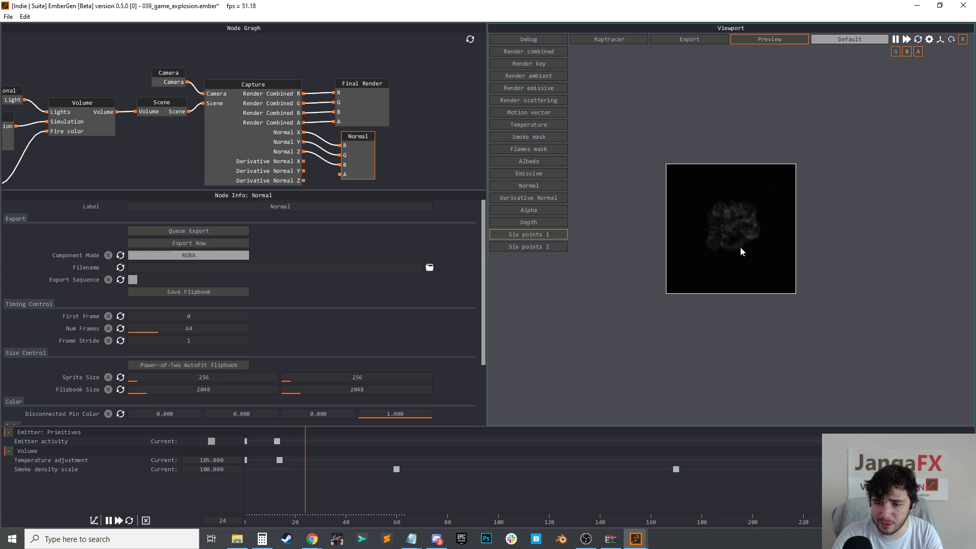
key(space)
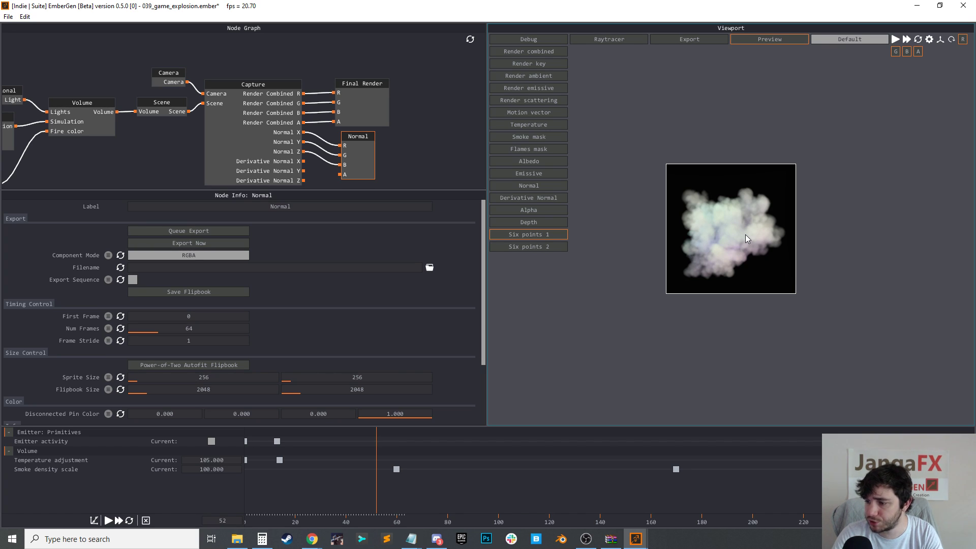
click(543, 247)
click(541, 235)
click(547, 248)
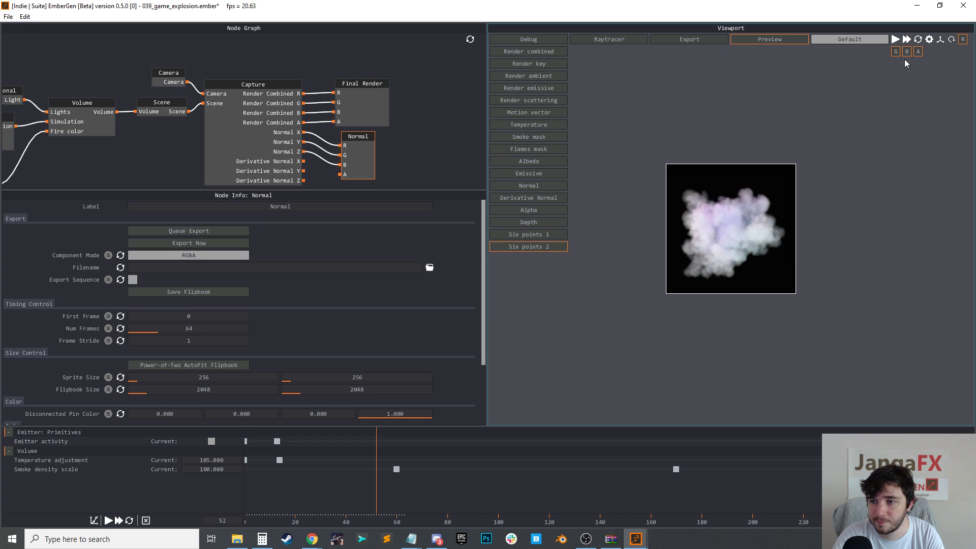
Inspect the individual color channels of the Six points 2 pass, then show all channels again
click(917, 52)
click(906, 51)
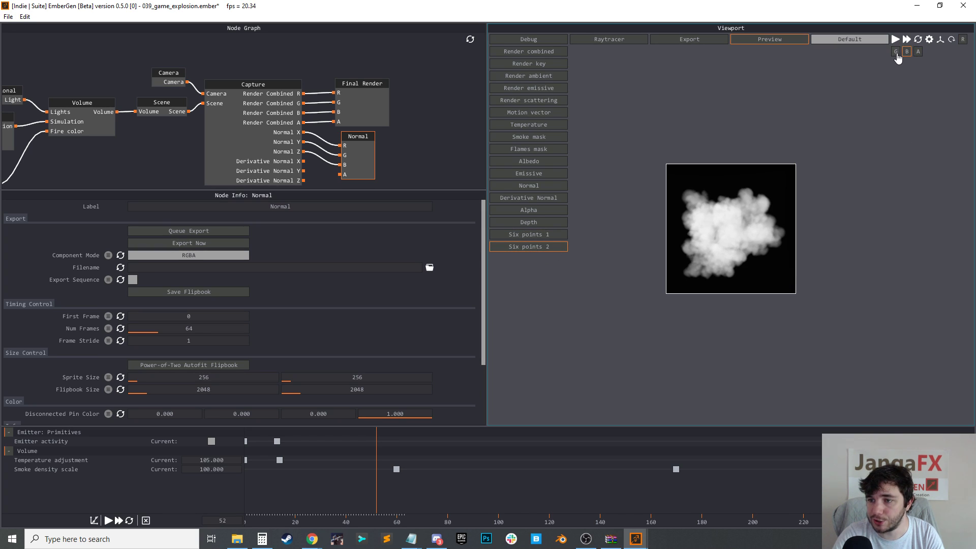
click(896, 52)
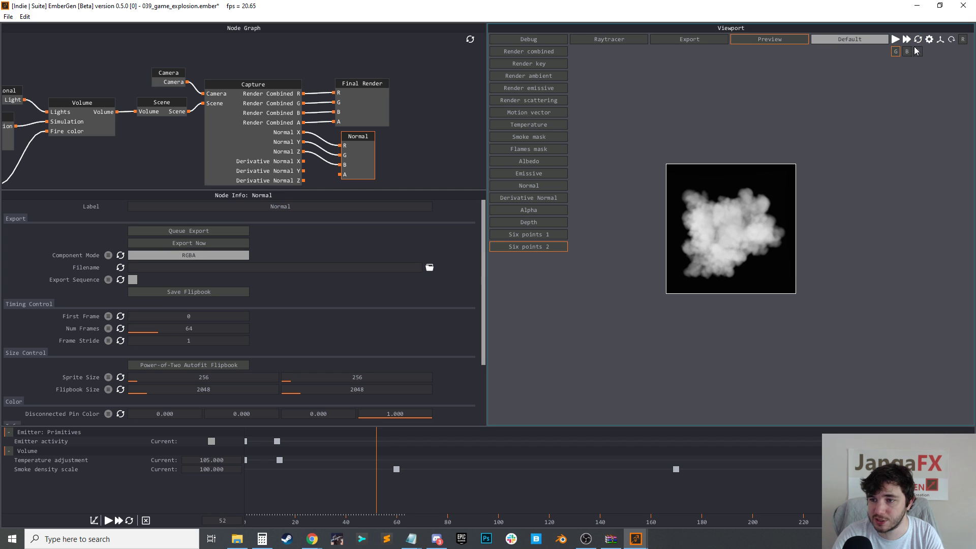
click(906, 52)
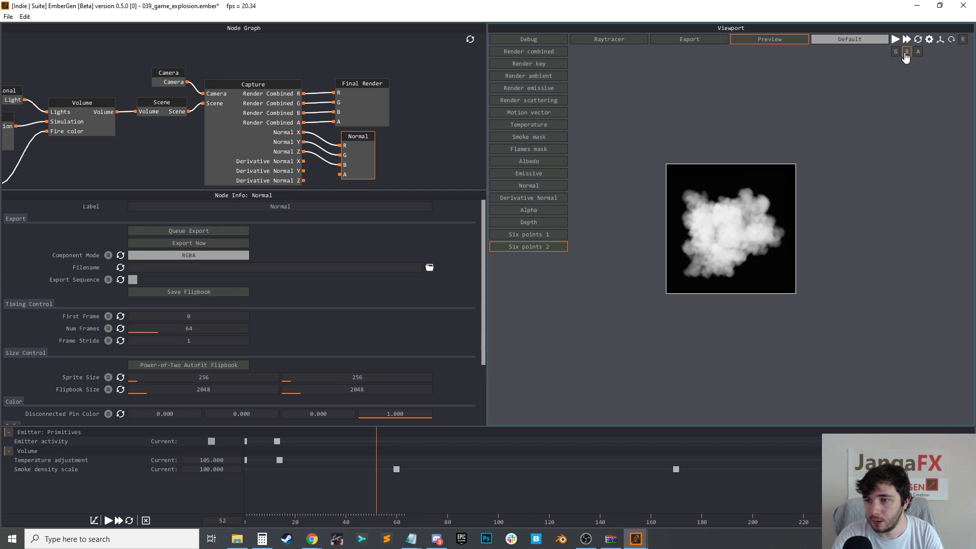
click(906, 52)
click(897, 53)
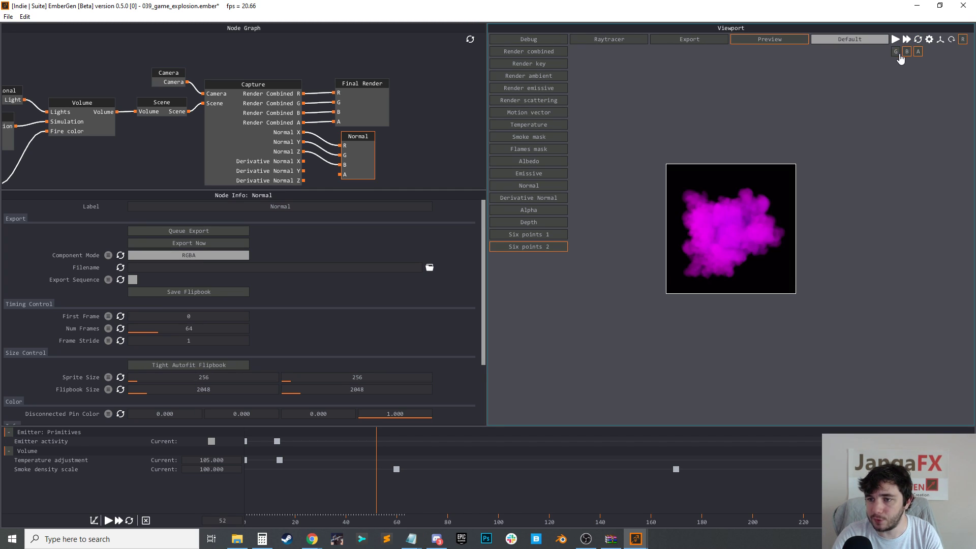
click(907, 53)
click(896, 53)
click(906, 53)
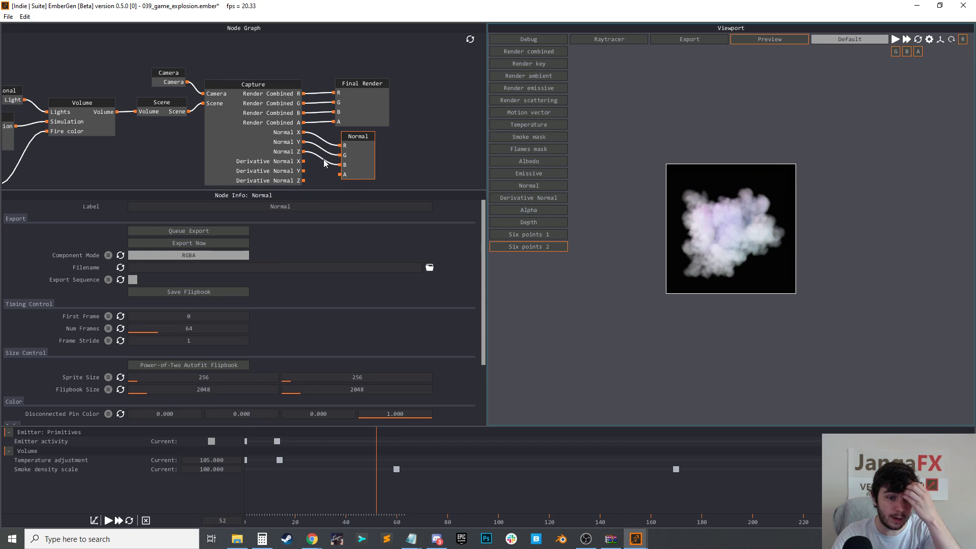
Add SixPoint as the Capture node's fourth capture type and inspect its new output pins
click(224, 157)
click(120, 235)
click(208, 225)
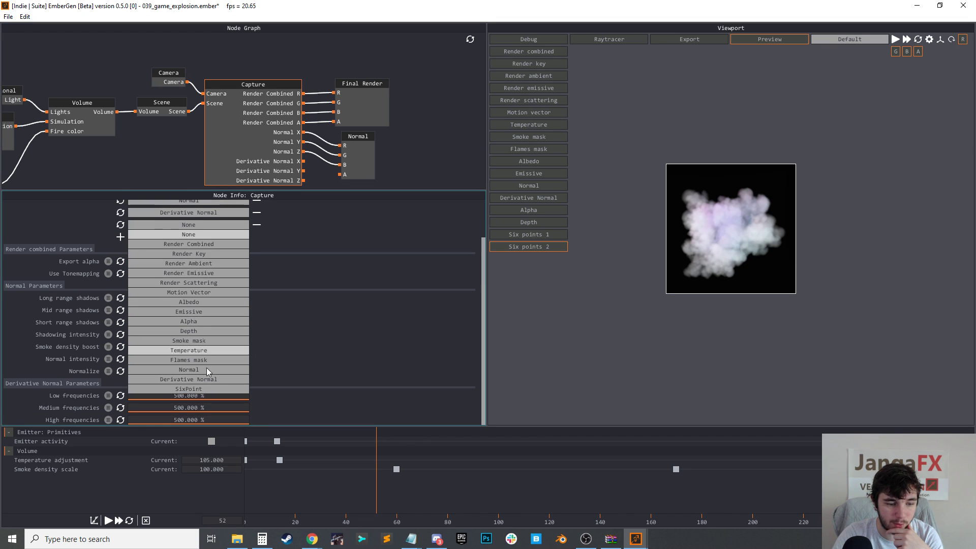
click(202, 386)
middle_drag(379, 150, 375, 82)
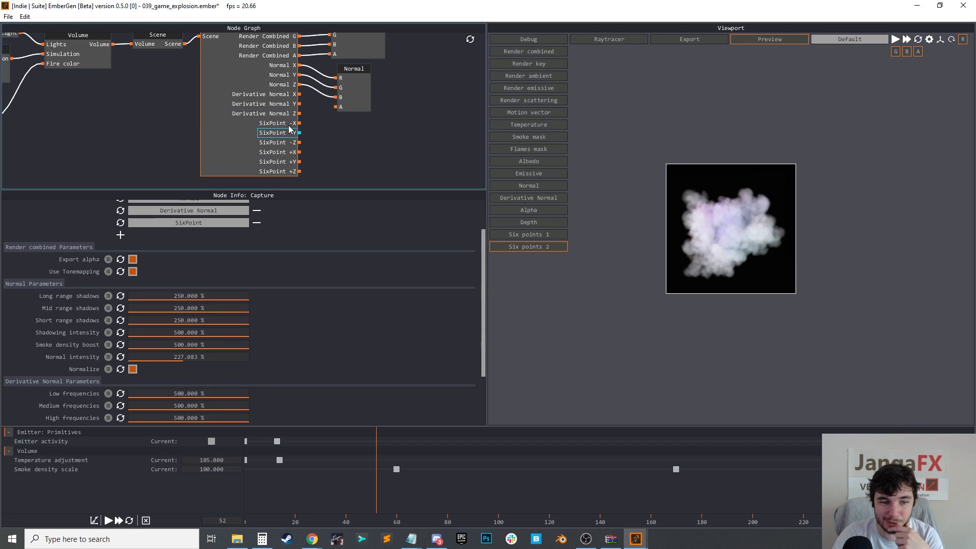
middle_drag(340, 121, 334, 143)
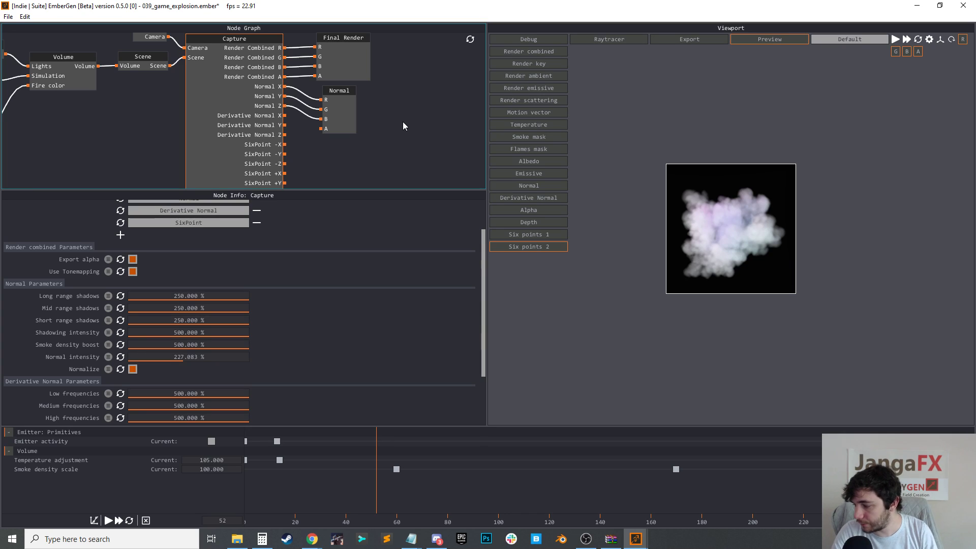
Preview the combined render and swap its R and G outputs into the Final Render node's G and R inputs
middle_drag(370, 102, 367, 129)
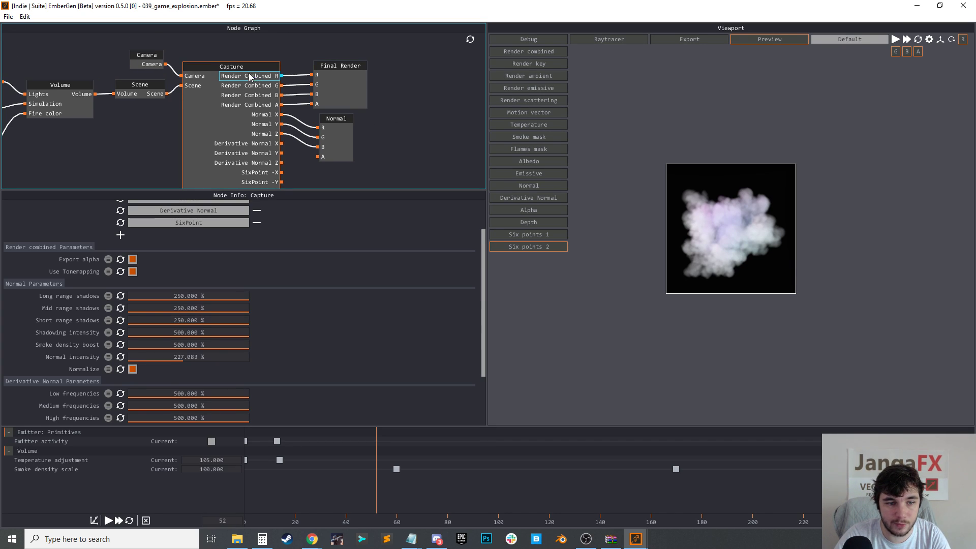
click(540, 52)
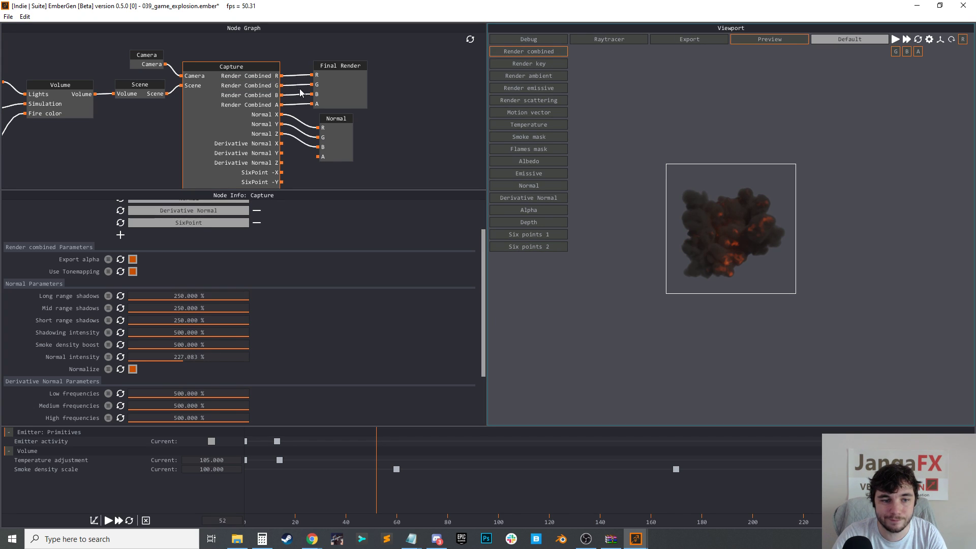
click(279, 78)
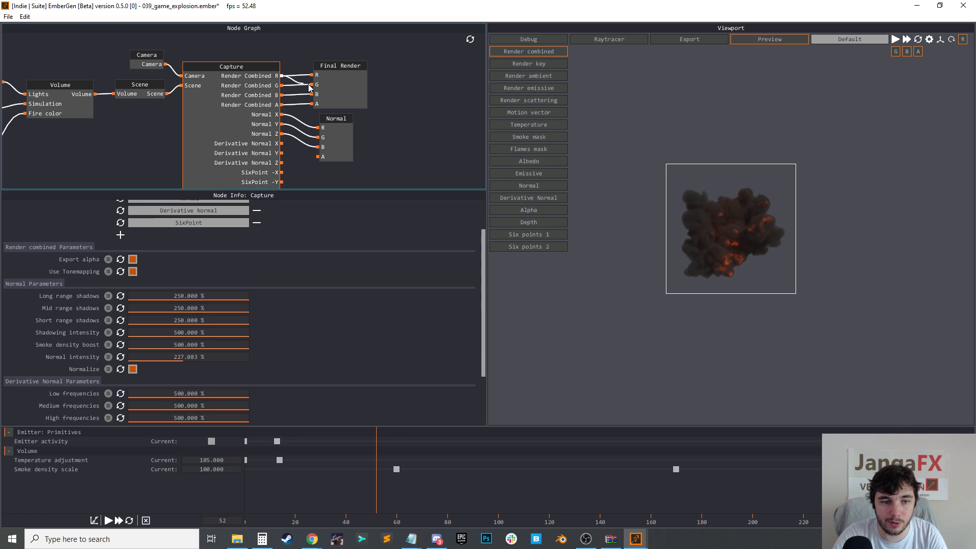
click(299, 85)
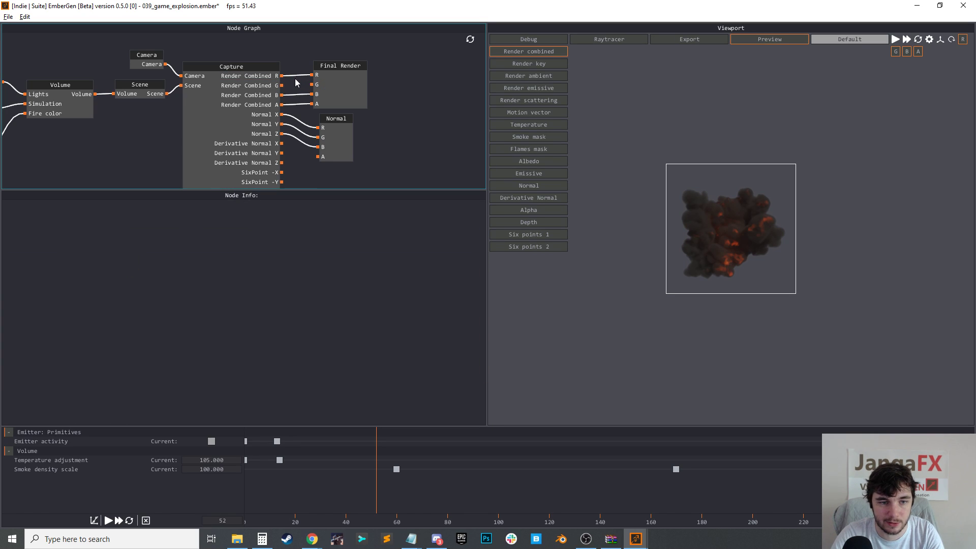
drag(281, 85, 316, 94)
Queue the Final Render node's export and view the exported flipbook
click(343, 81)
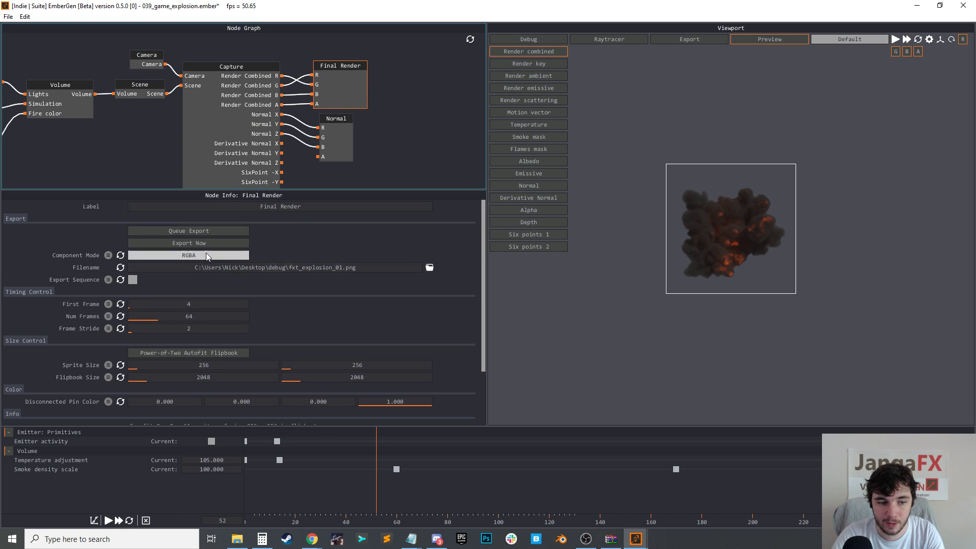
click(241, 232)
click(689, 40)
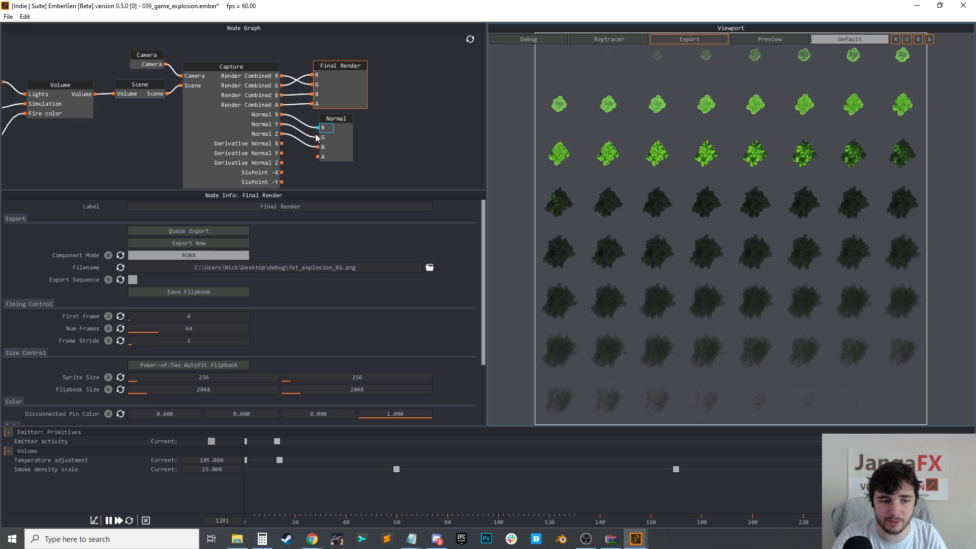
Change the Capture node's Derivative Normal capture type to Render Scattering
middle_drag(358, 161, 364, 133)
click(201, 113)
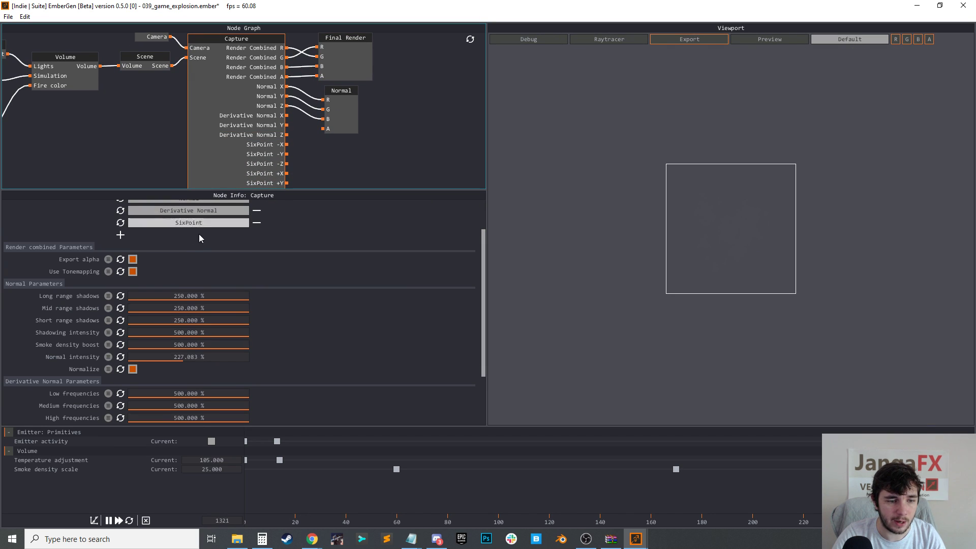
scroll(196, 232, up, 2)
click(196, 252)
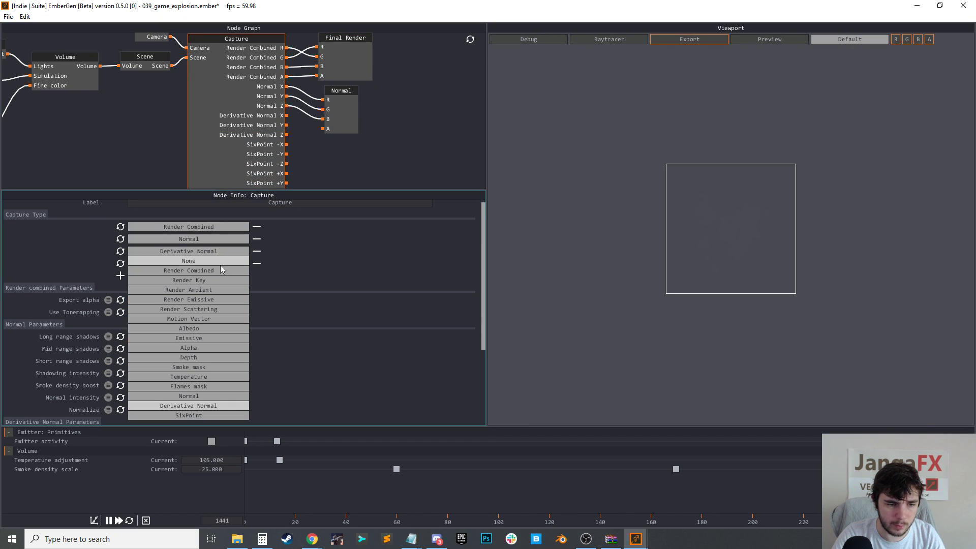
click(199, 310)
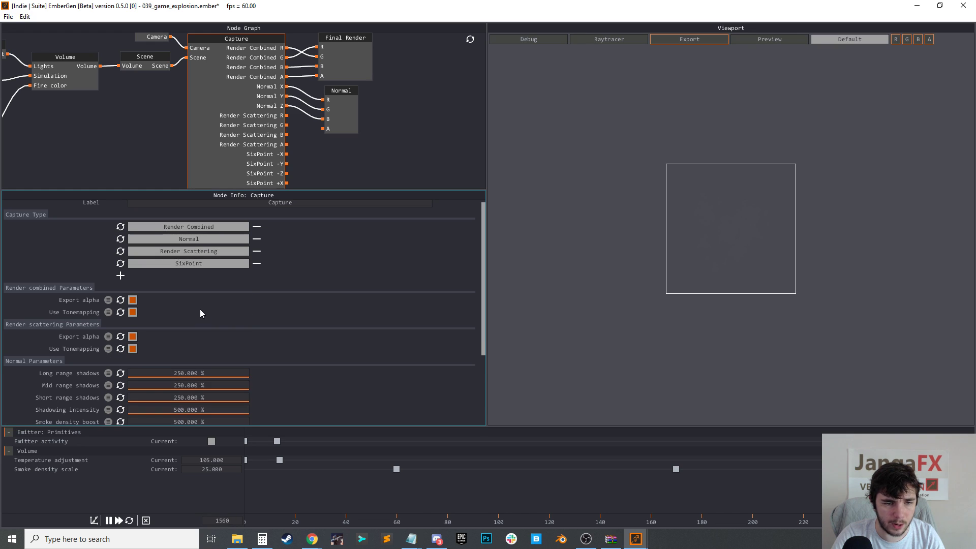
Connect Render Scattering R from the Capture node to the Normal node's A input
click(311, 152)
scroll(305, 158, up, 2)
drag(283, 129, 352, 146)
scroll(386, 148, up, 3)
click(350, 146)
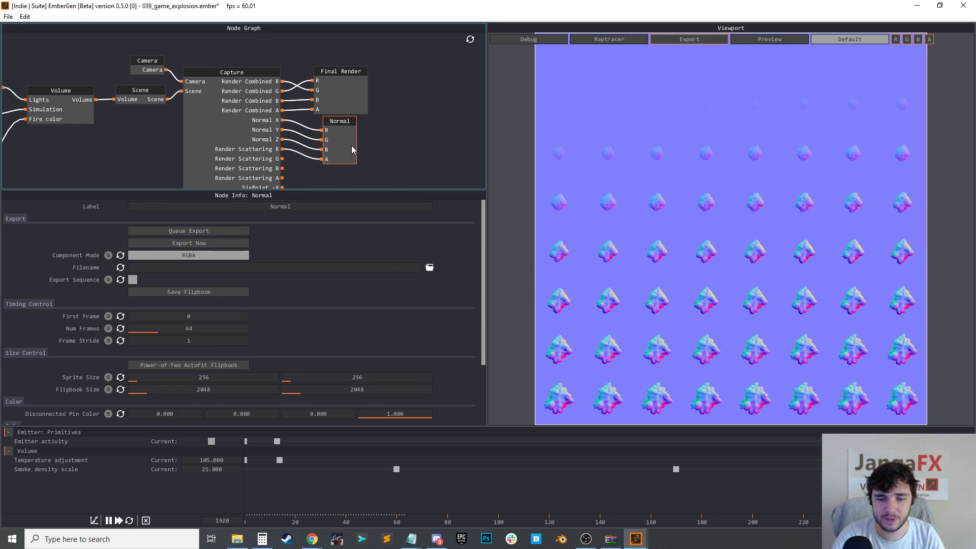
Disconnect the Normal node's B and A links and feed Render Scattering R into its B input
right_click(324, 151)
click(337, 155)
right_click(295, 152)
click(305, 158)
drag(282, 149, 341, 143)
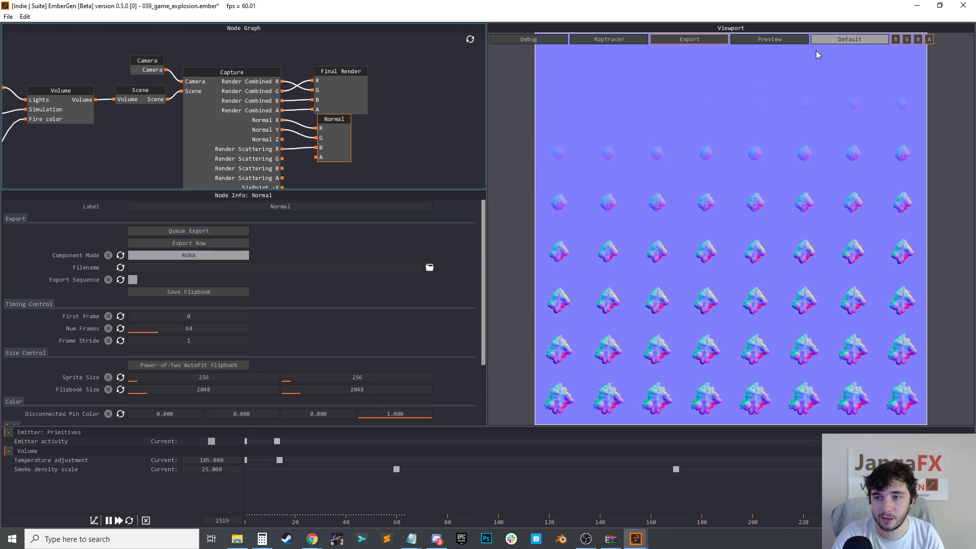
Examine the normal flipbook without its blue channel and with blue alone, and restore all colour channels
click(917, 42)
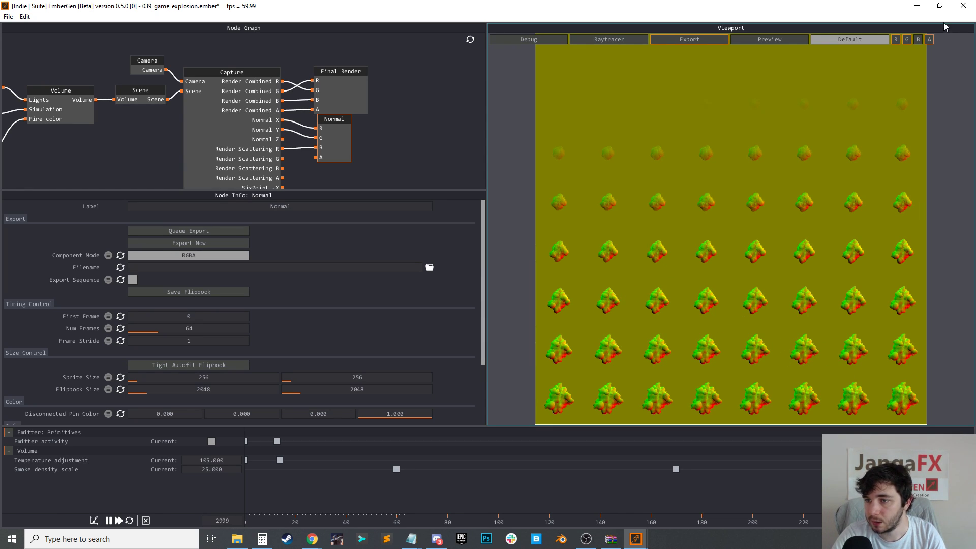
click(907, 39)
click(896, 40)
click(918, 40)
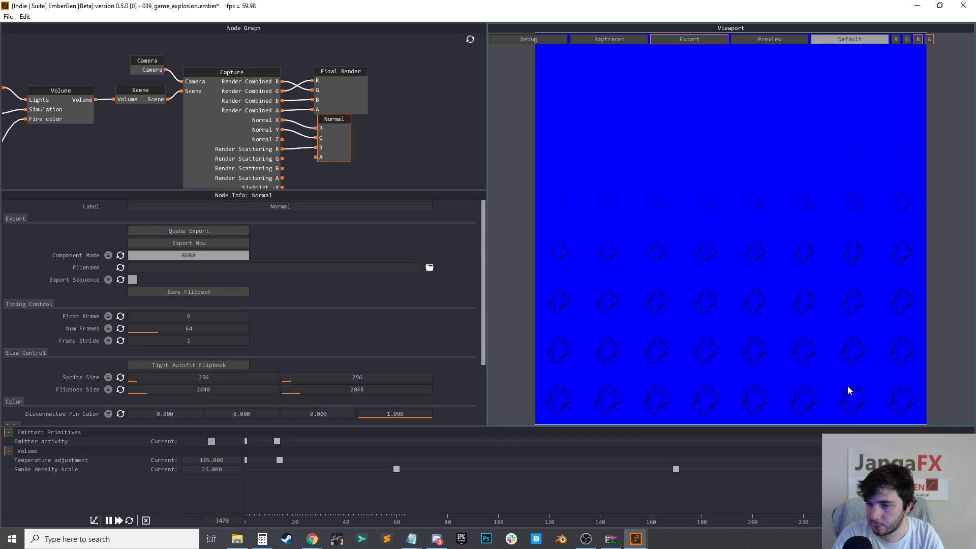
click(897, 39)
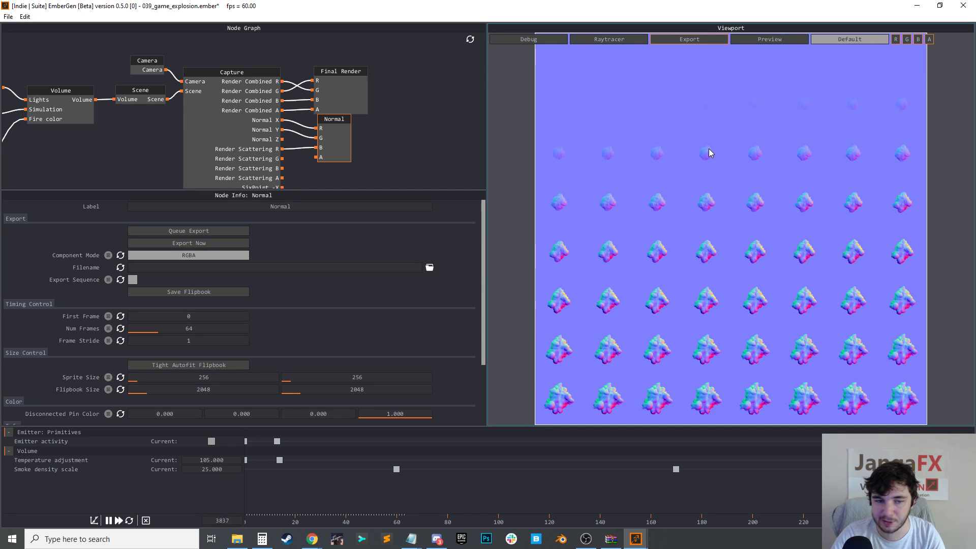
Queue the Normal node's export and isolate the blue channel of the exported flipbook
drag(342, 146, 342, 150)
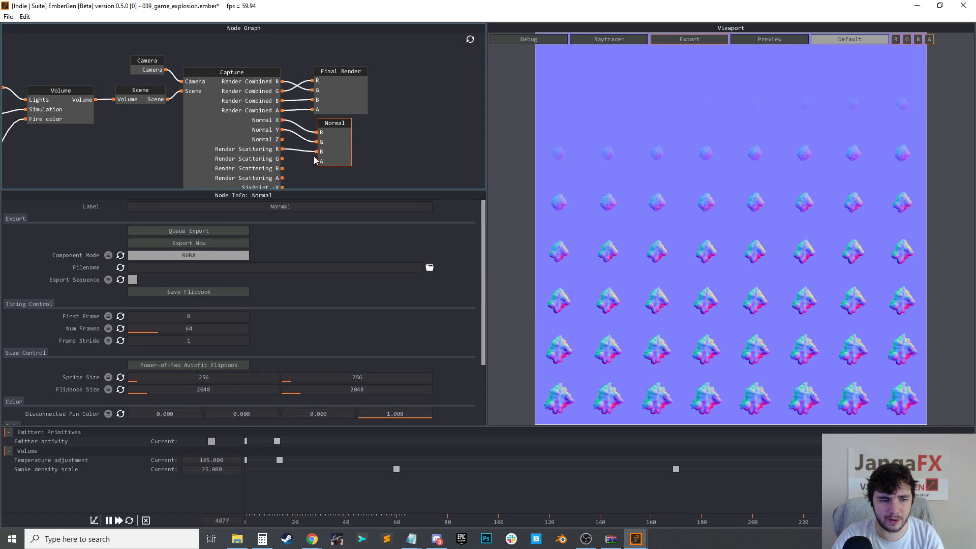
click(224, 231)
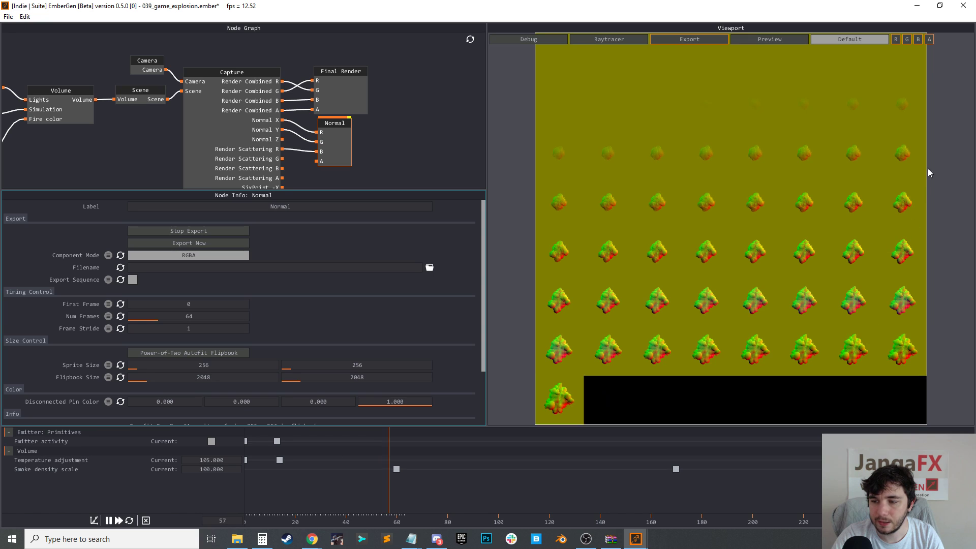
click(906, 40)
click(895, 39)
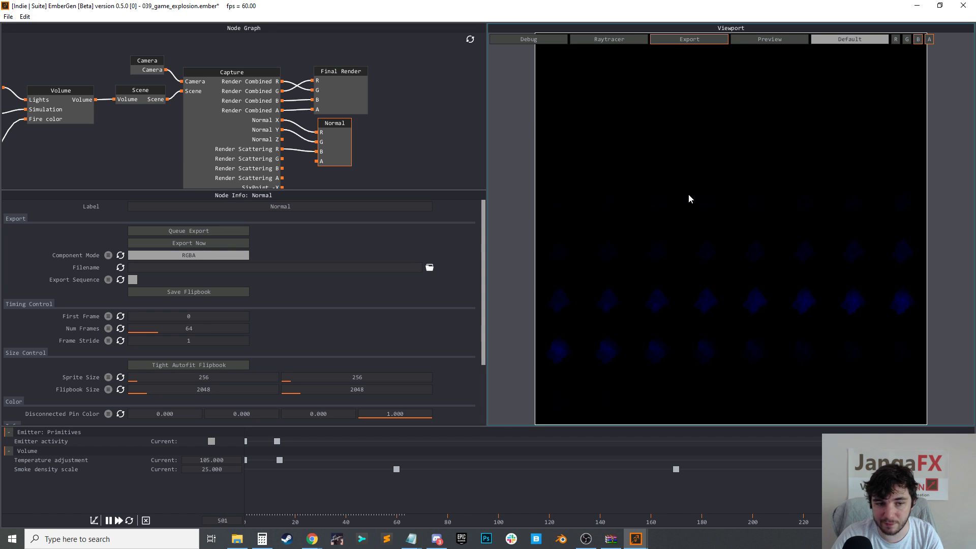
Preview the Render scattering pass, pause the simulation and show the green and red channels again
click(765, 39)
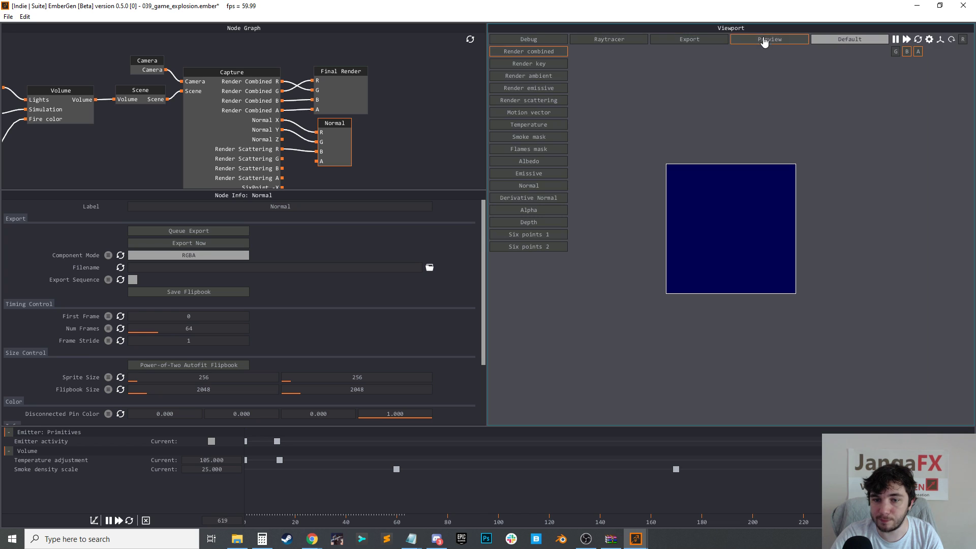
click(531, 100)
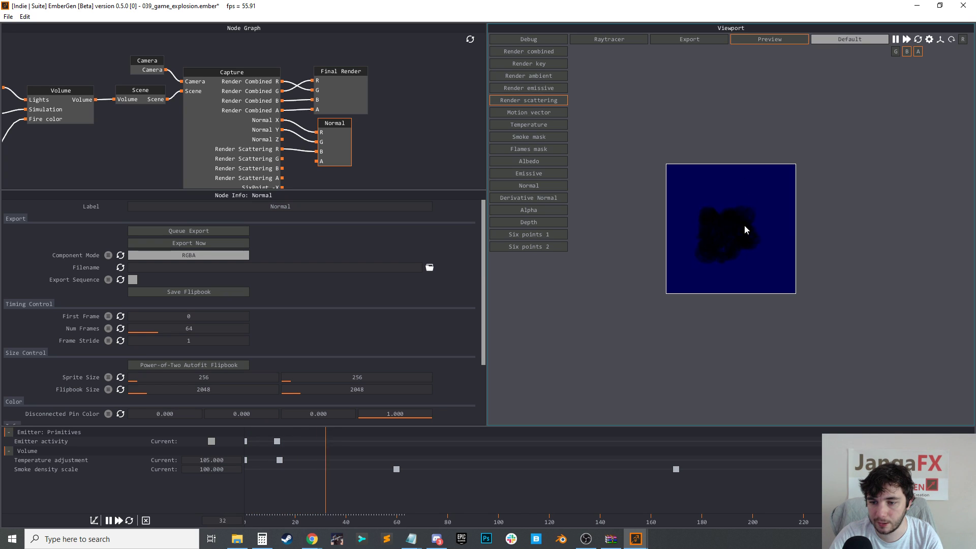
key(space)
click(896, 52)
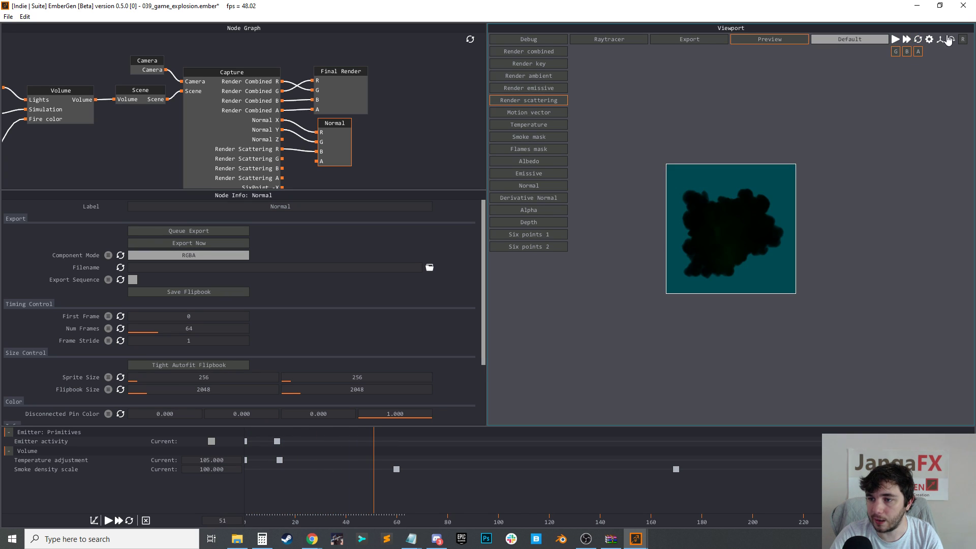
click(963, 39)
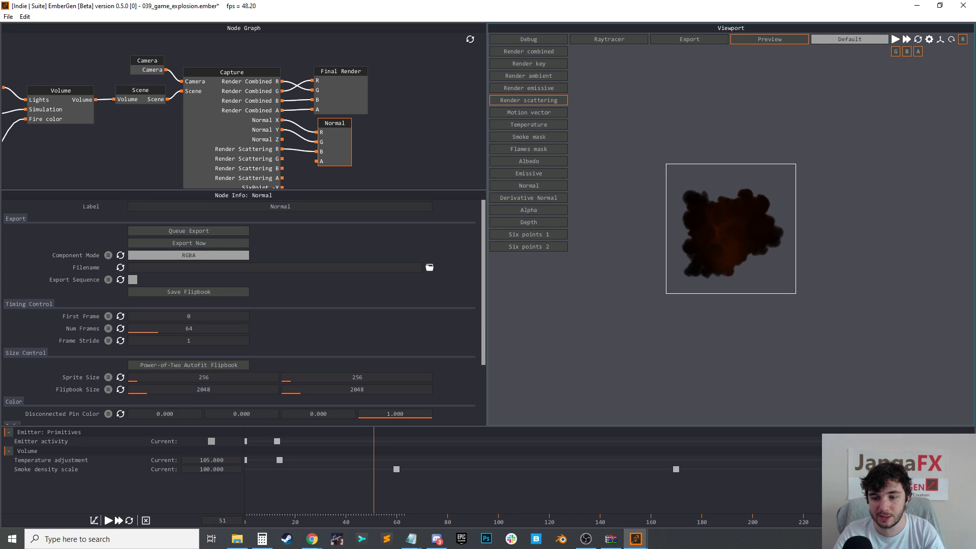
Preview the Six points 1 and Six points 2 passes while playing and pausing the simulation
key(space)
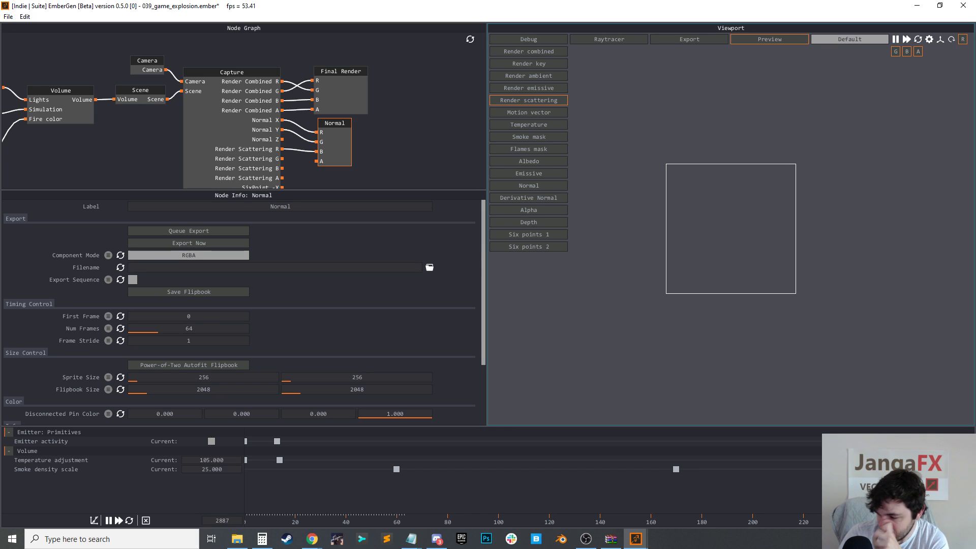
click(547, 235)
click(548, 247)
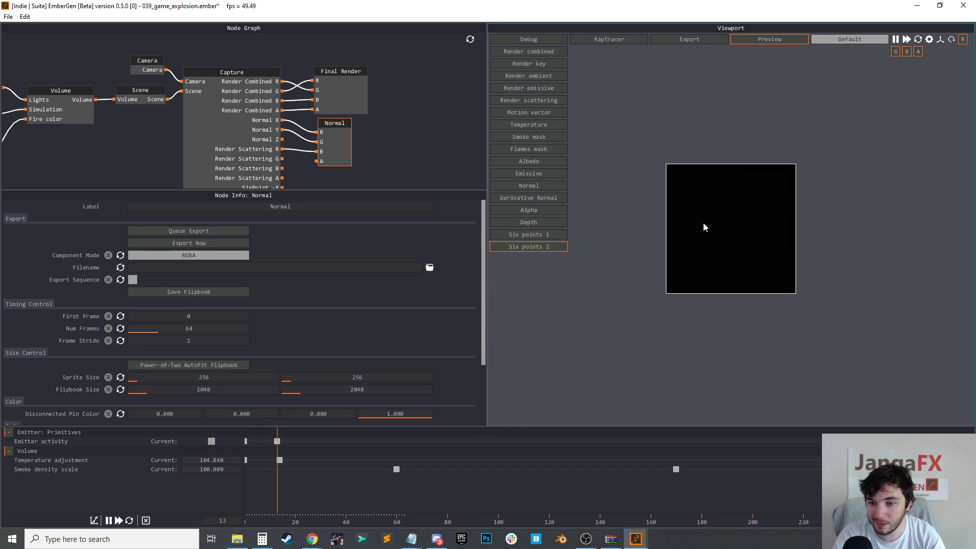
key(space)
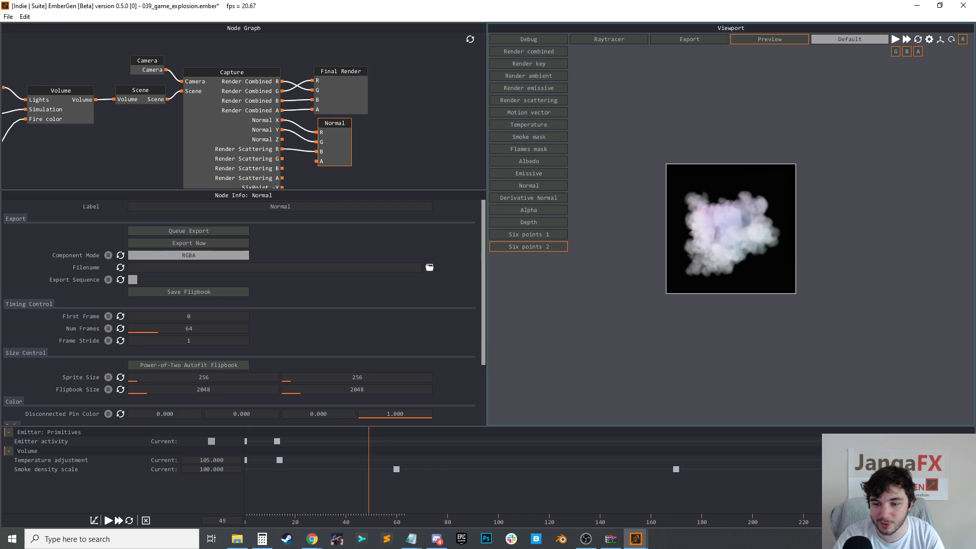
key(space)
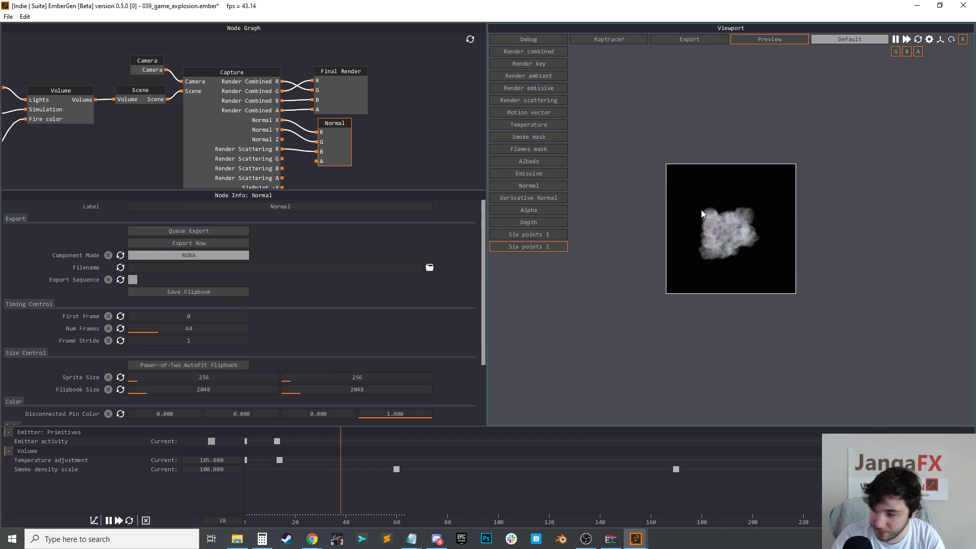
key(space)
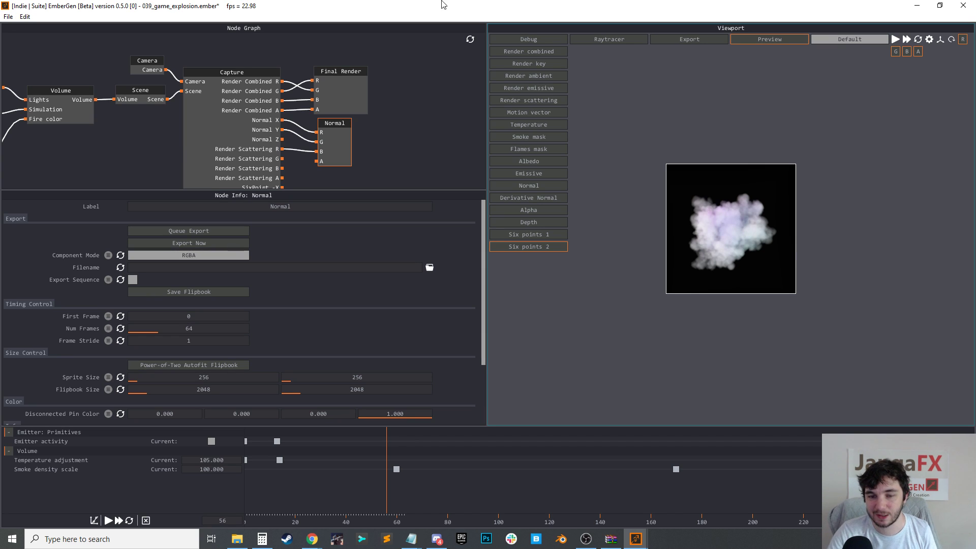
Switch the viewport to the raytracer and examine the paused explosion's smoke
click(591, 41)
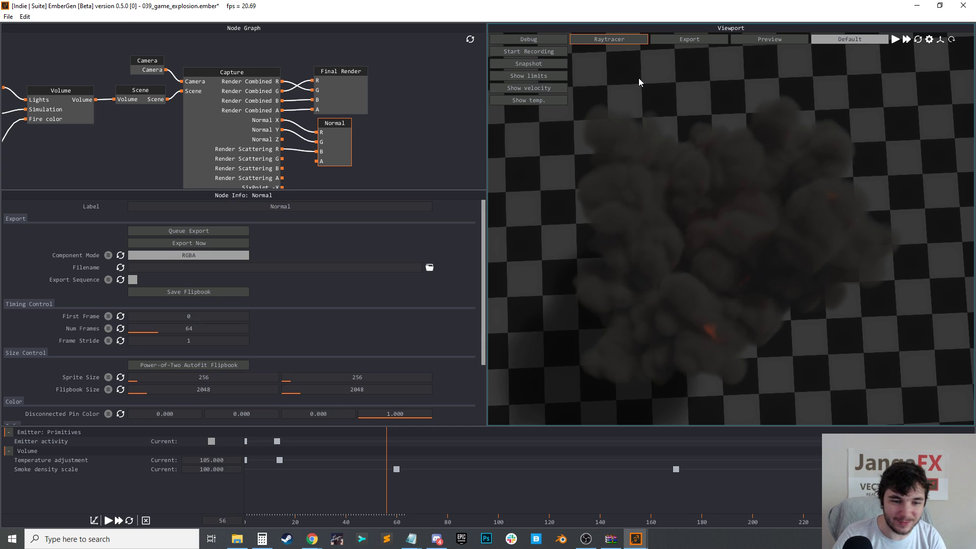
drag(343, 138, 341, 136)
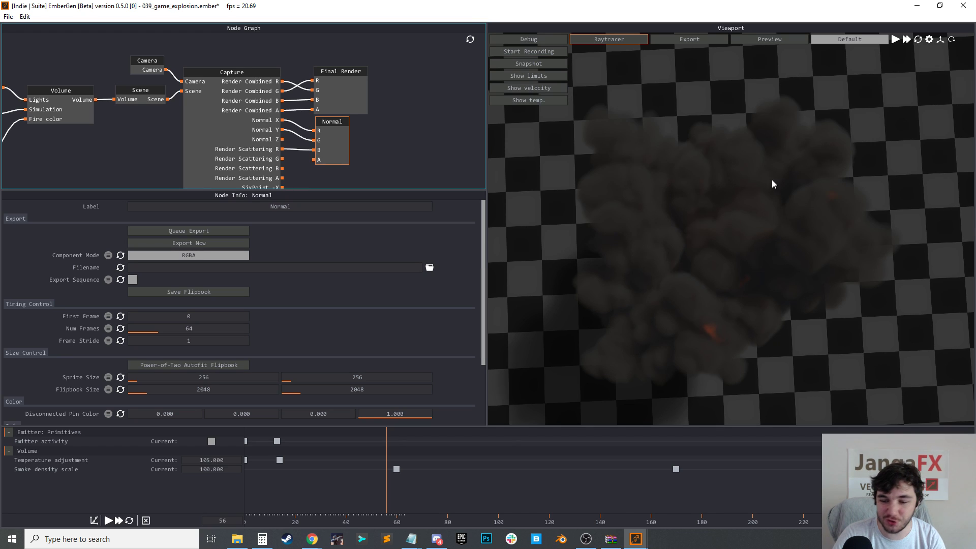
drag(771, 179, 773, 184)
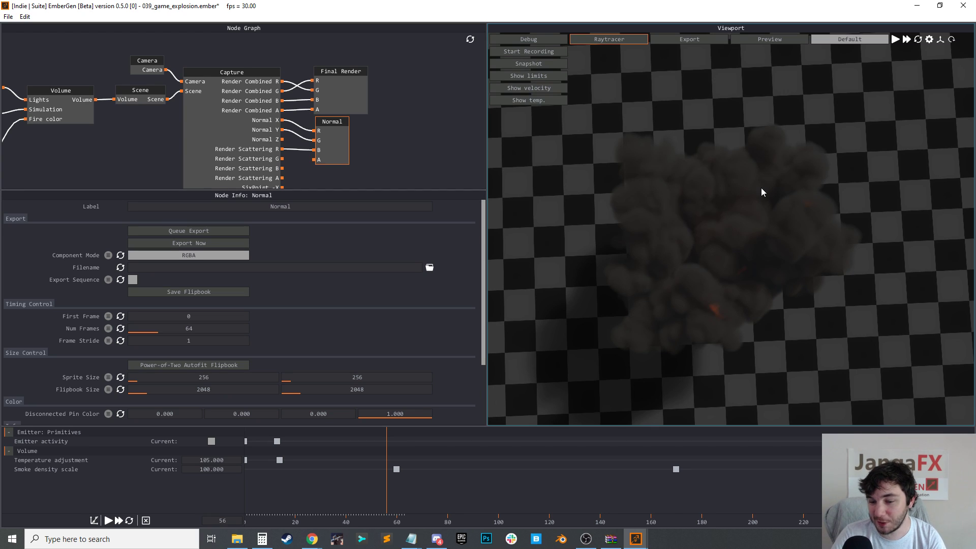
scroll(763, 208, up, 1)
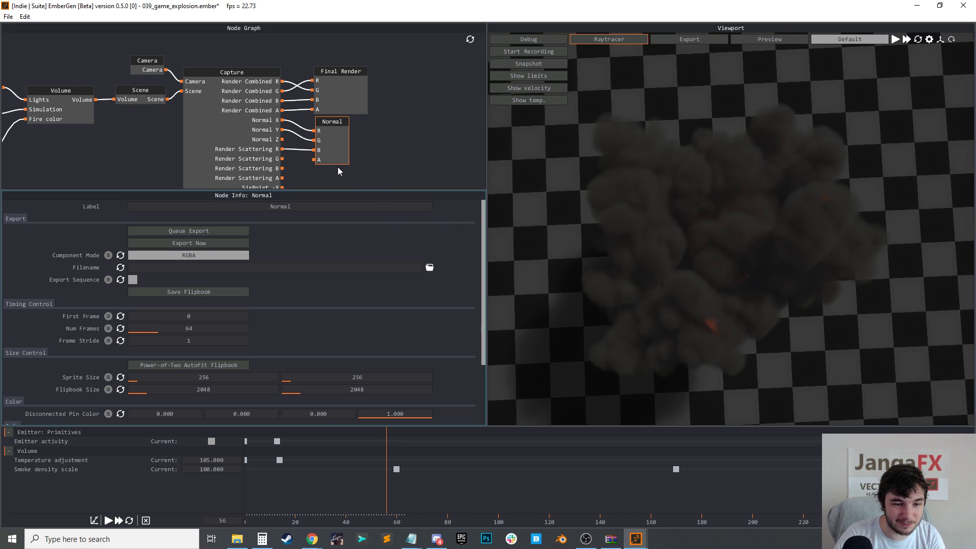
Choose a new export location for the Final Render node, creating a folder named flipbooks inside EmberGenBeta
click(350, 100)
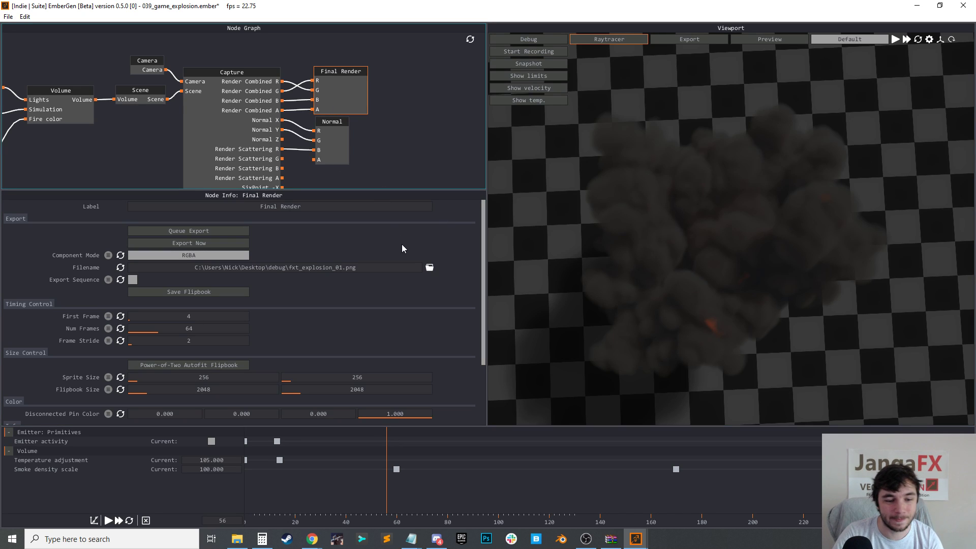
click(429, 266)
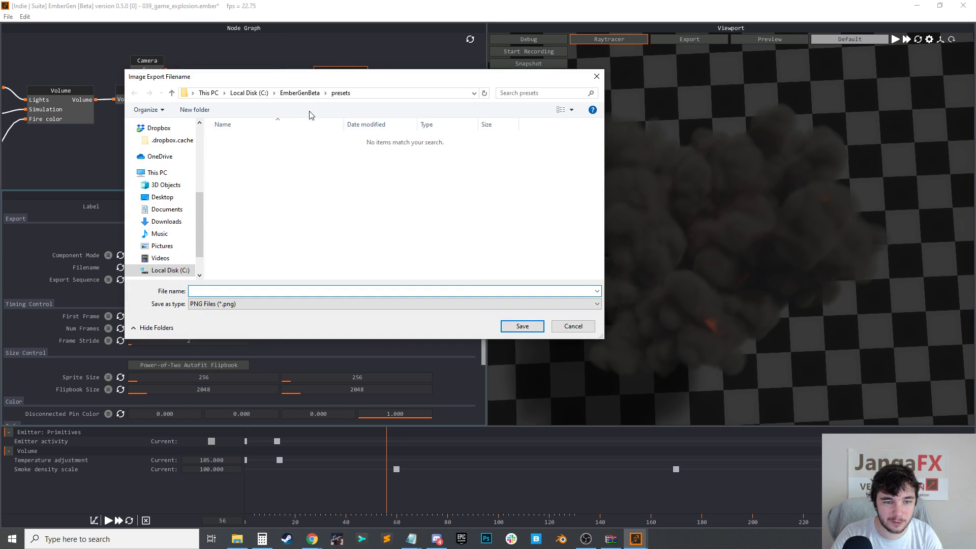
click(300, 93)
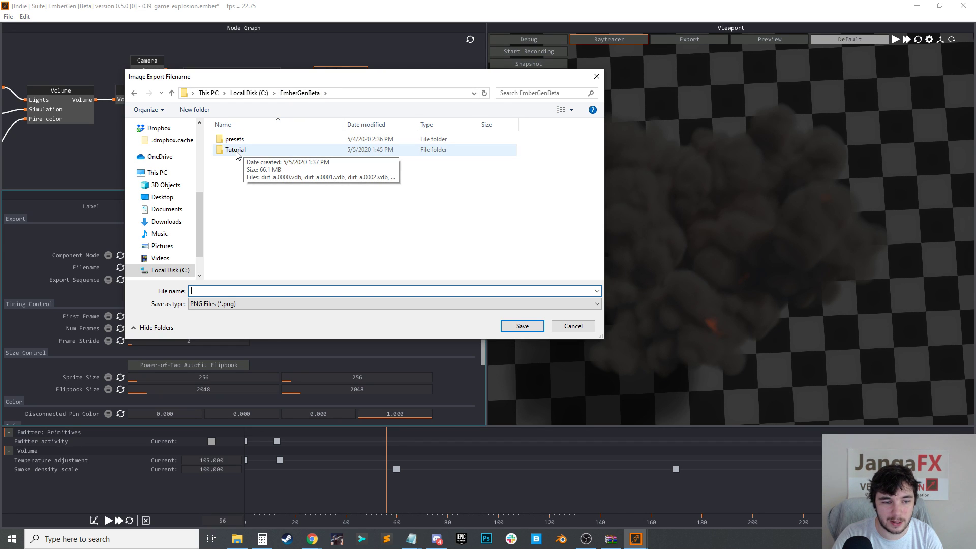
click(215, 112)
text(flipbooks)
key(Return)
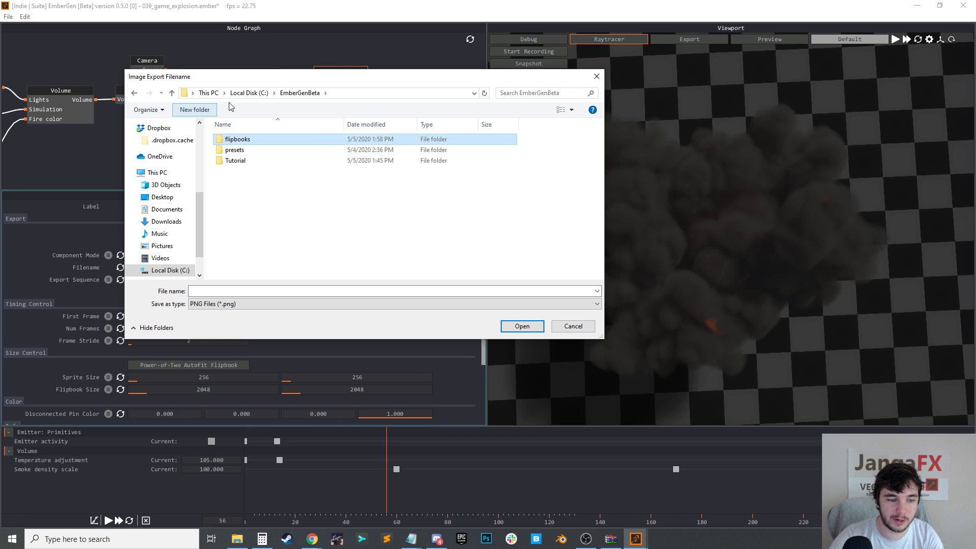
Save the Final Render export file as fxt_explosion_render in the EmberGenBeta folder
click(258, 304)
click(246, 295)
click(246, 293)
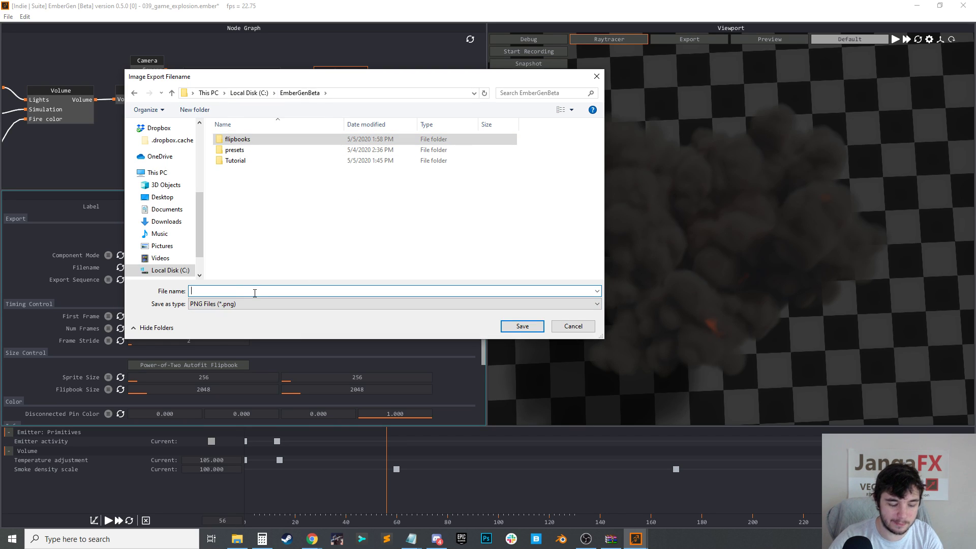
text(render)
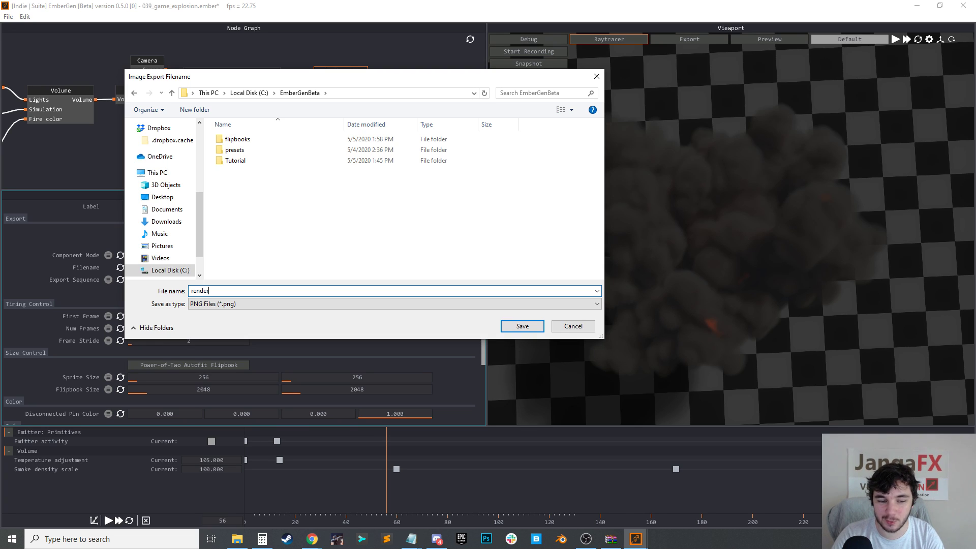
key(BackSpace)
key(BackSpace)
key(BackSpace)
key(BackSpace)
key(BackSpace)
key(BackSpace)
text(fxt_explosion_)
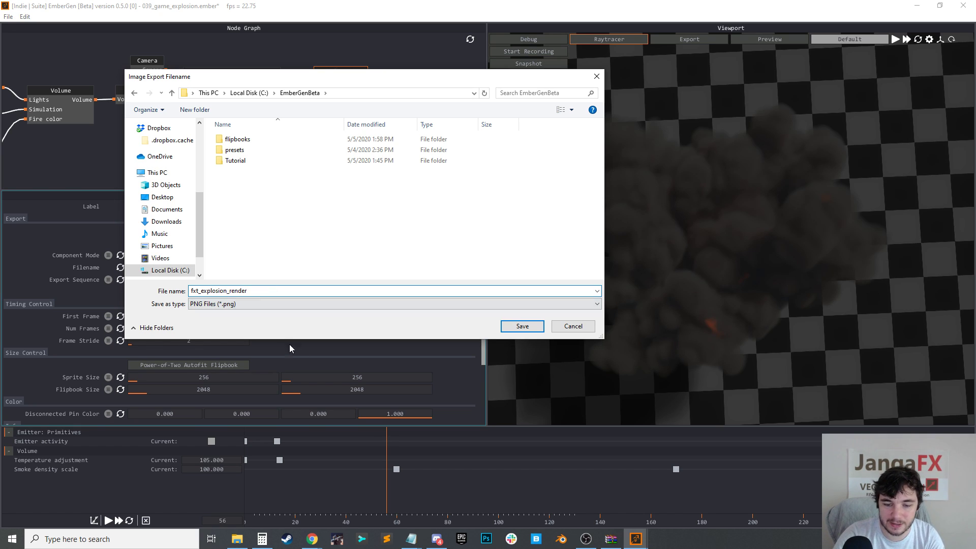
click(522, 326)
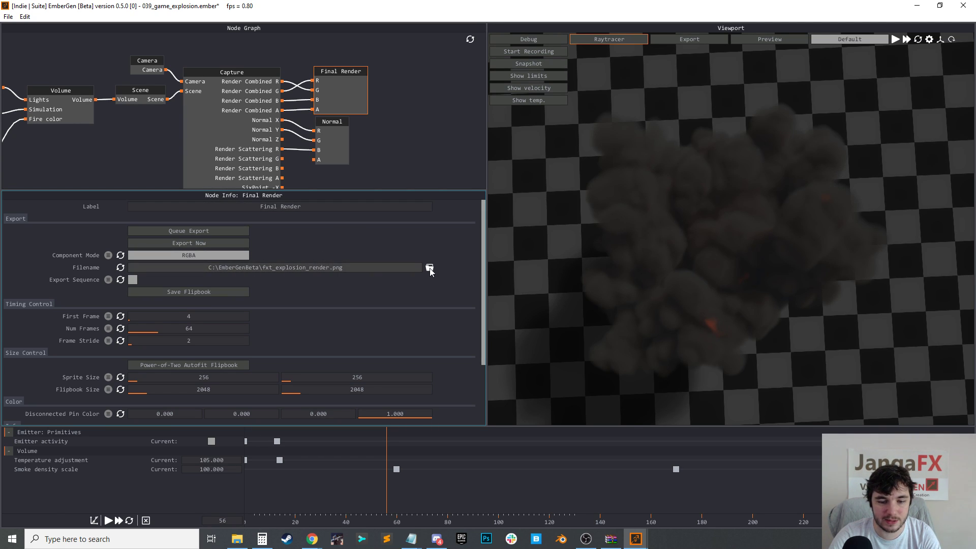
Set the Final Render export file to fxt_explosion_render.png inside the flipbooks folder
double_click(258, 143)
click(250, 289)
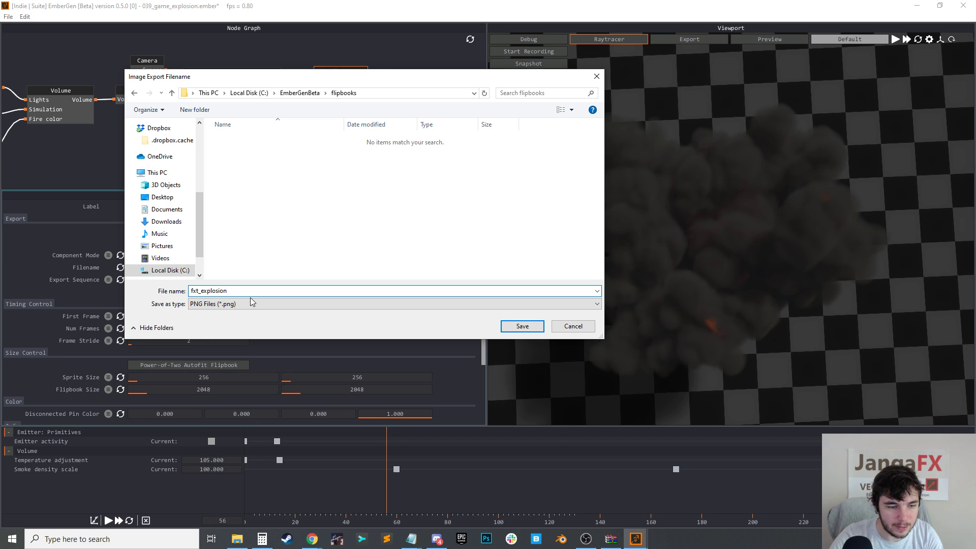
text(_render)
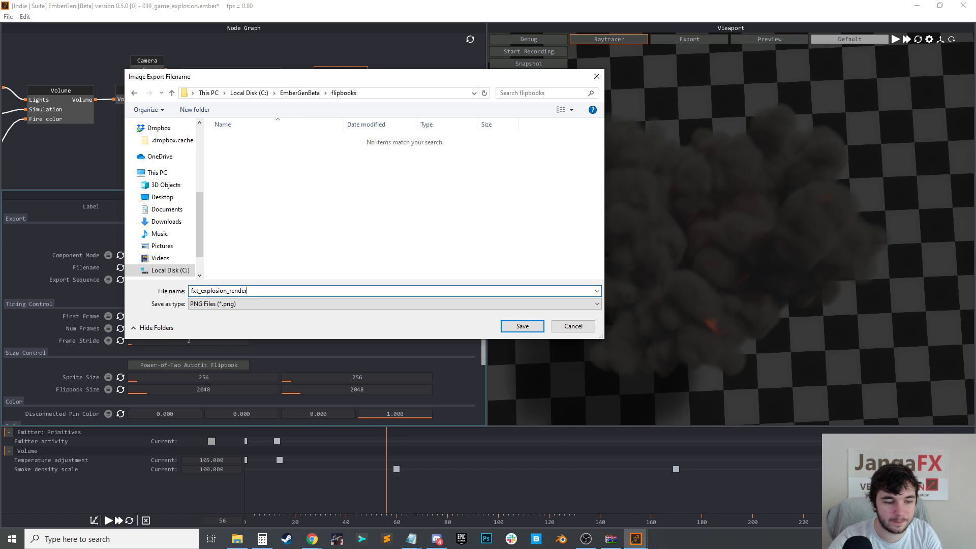
click(525, 326)
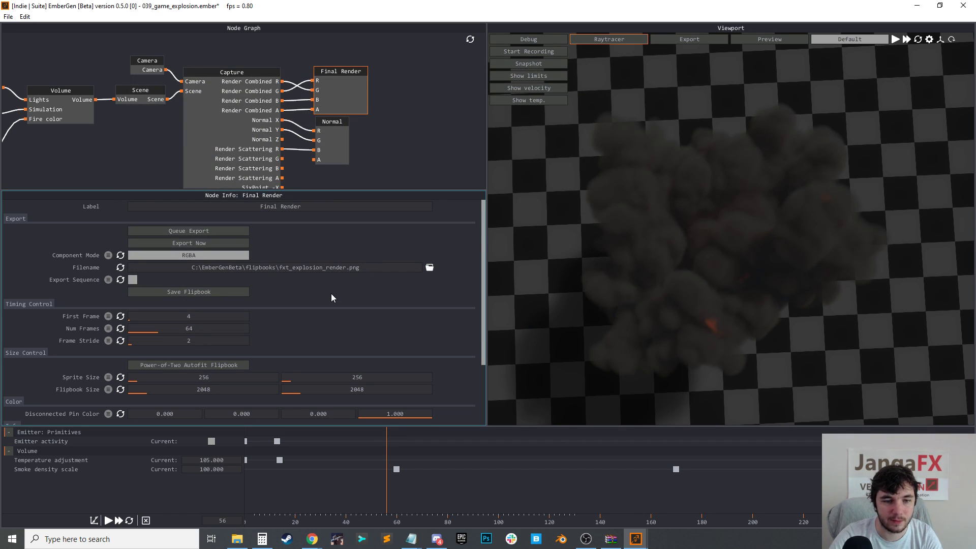
Set the Normal node's export file to fxt_explosion_normal_scattering.png in the flipbooks folder
click(334, 152)
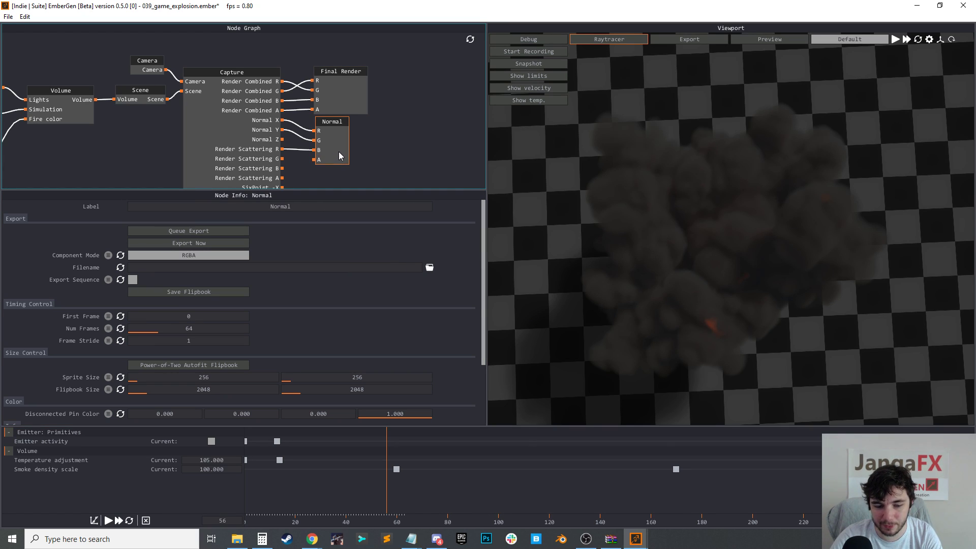
click(429, 267)
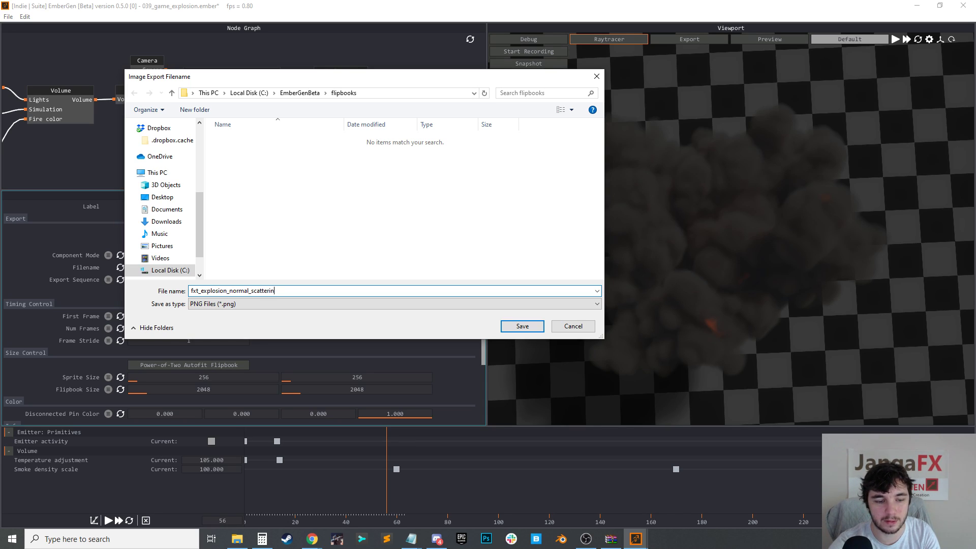
click(523, 326)
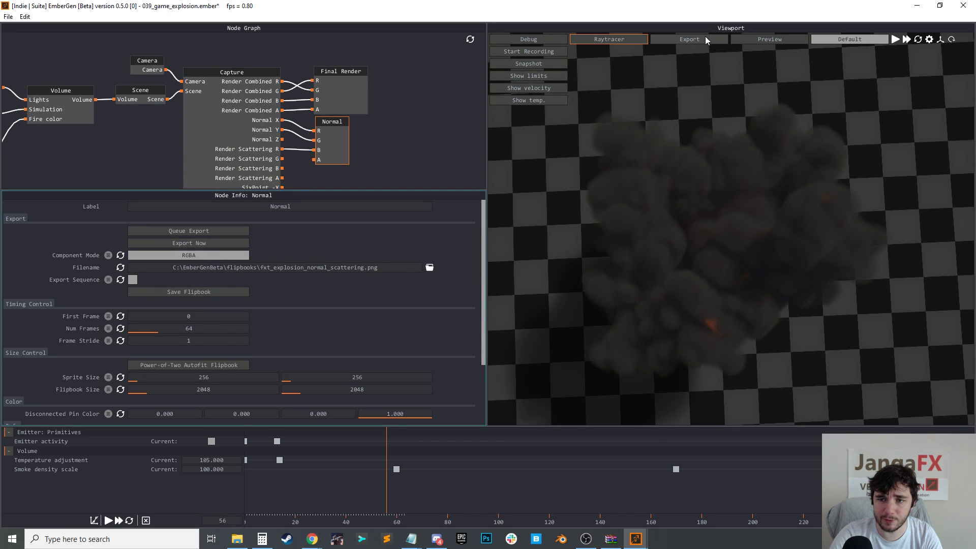
Show the export preview, queue the Final Render and Normal nodes together and start exporting both flipbooks
click(689, 40)
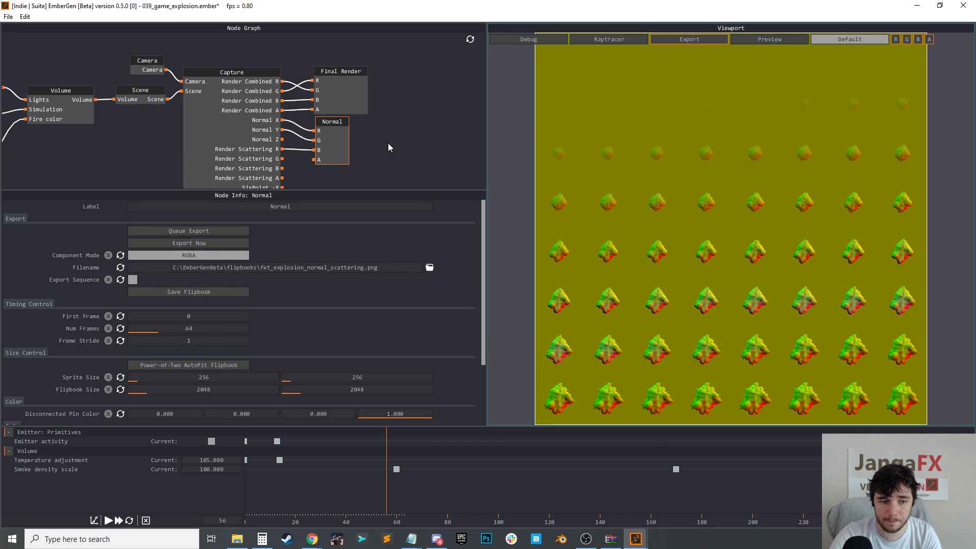
click(182, 243)
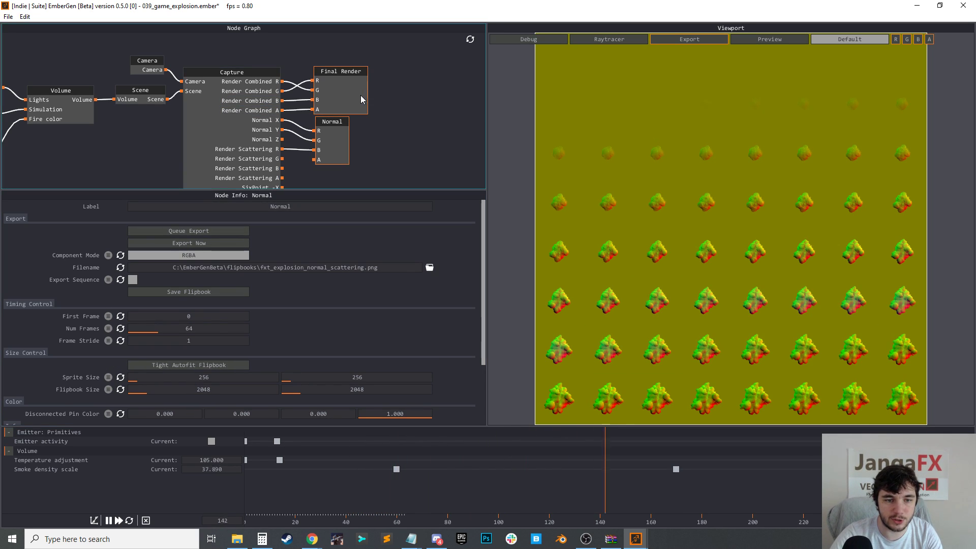
click(205, 230)
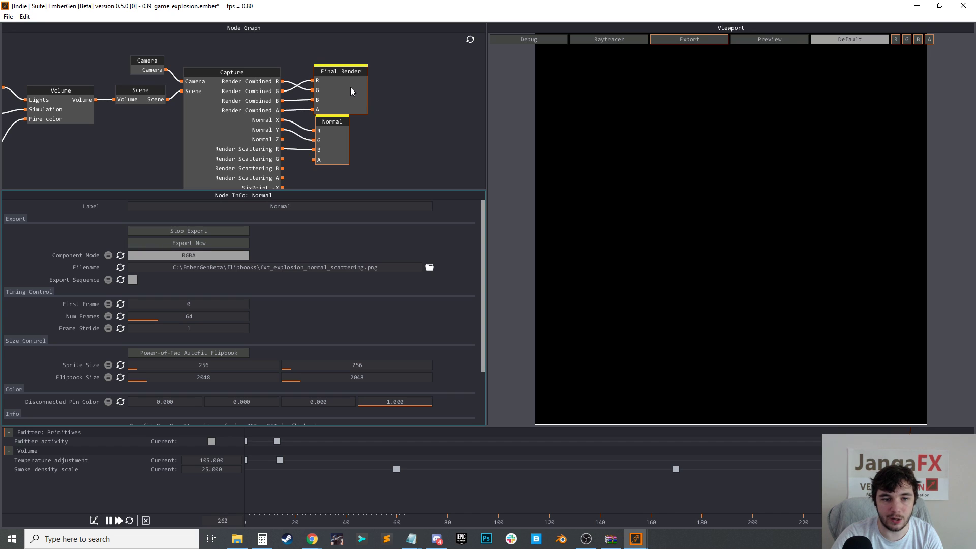
click(400, 163)
click(331, 147)
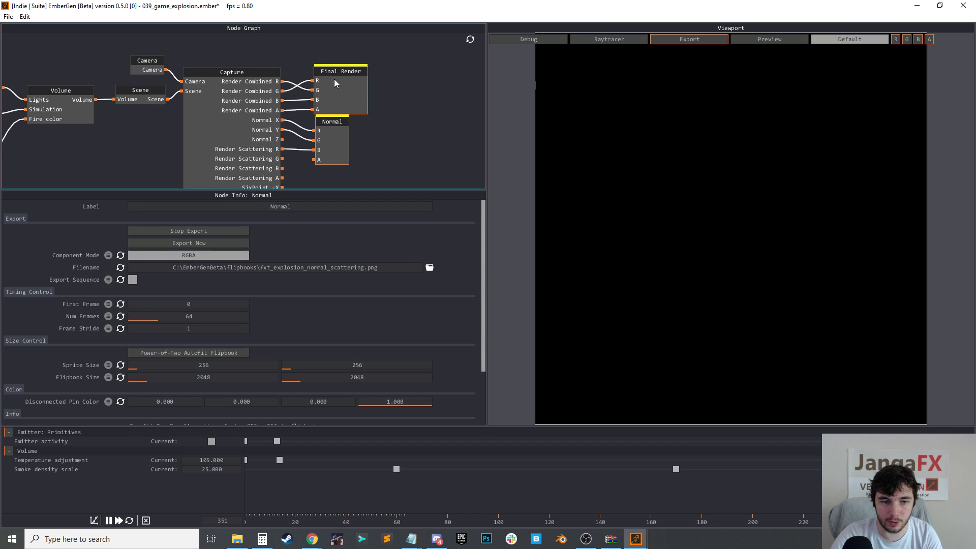
click(211, 232)
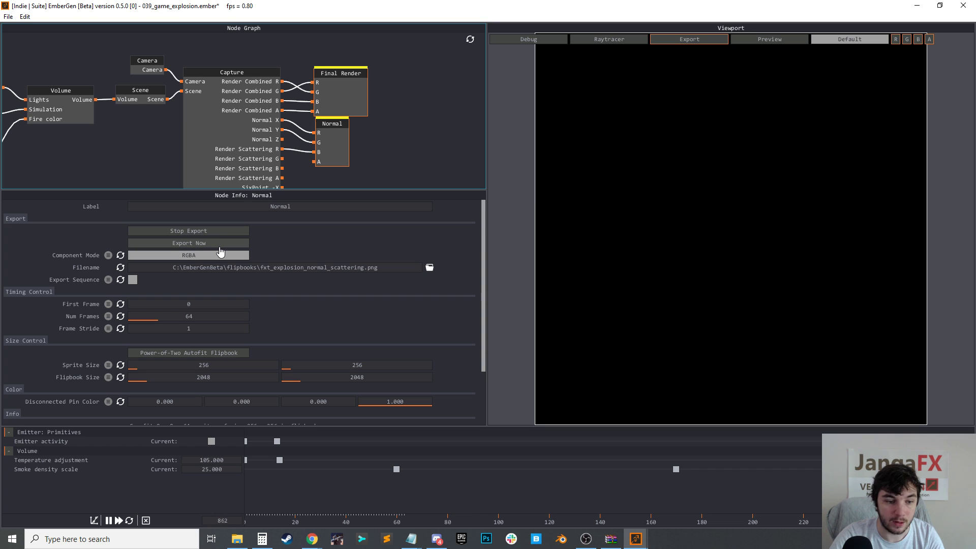
click(220, 246)
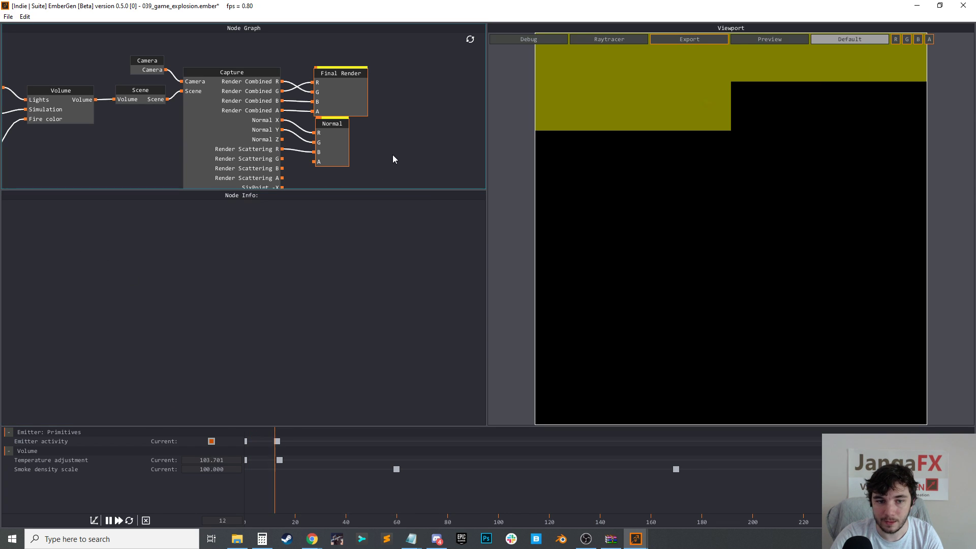
Check the export progress of the Final Render and Normal flipbooks in turn
click(354, 102)
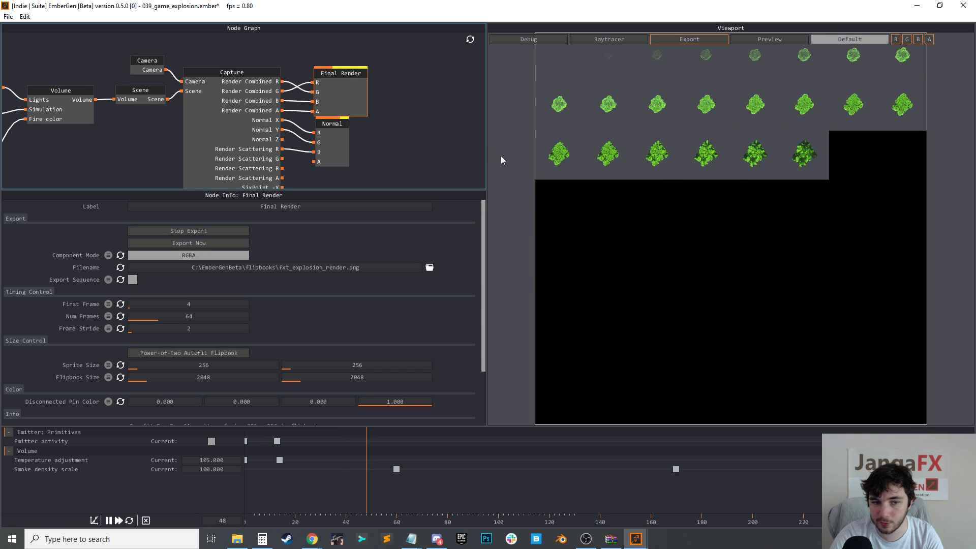
click(340, 152)
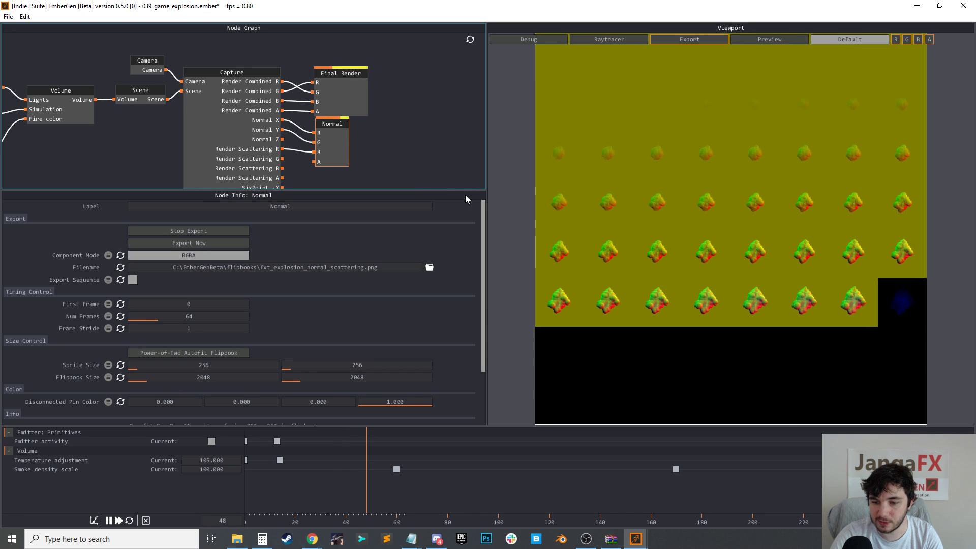
click(352, 102)
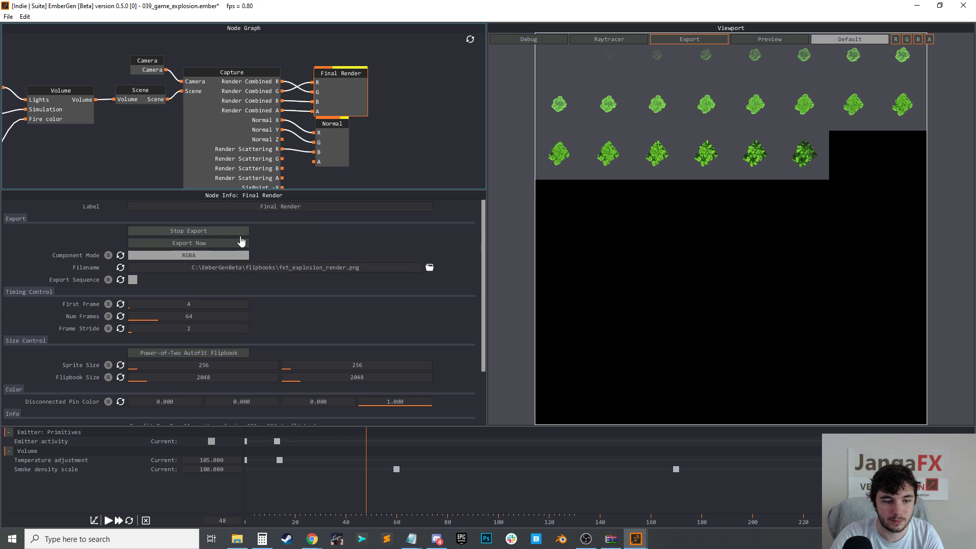
Try to restart the export on the Final Render node and on the Normal node separately
click(213, 244)
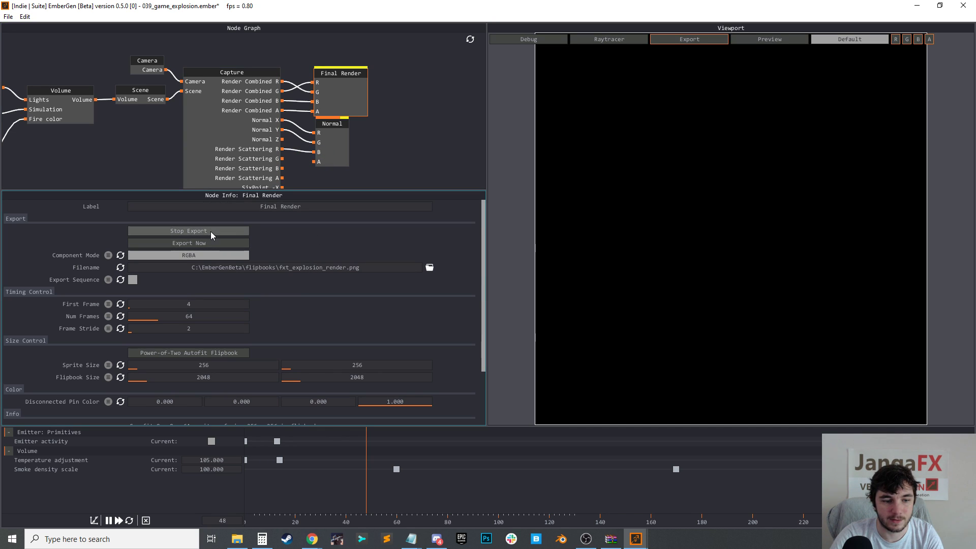
click(347, 155)
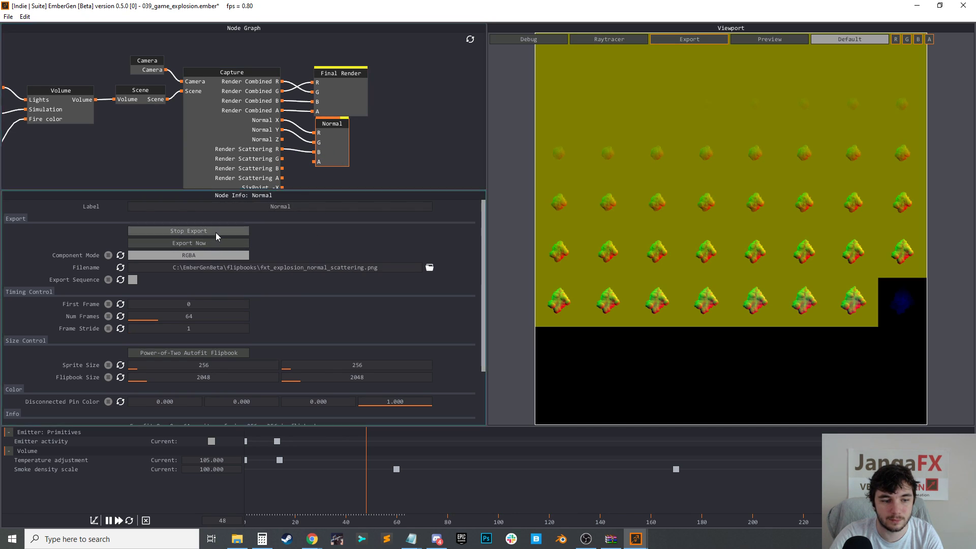
click(219, 244)
click(366, 141)
click(342, 148)
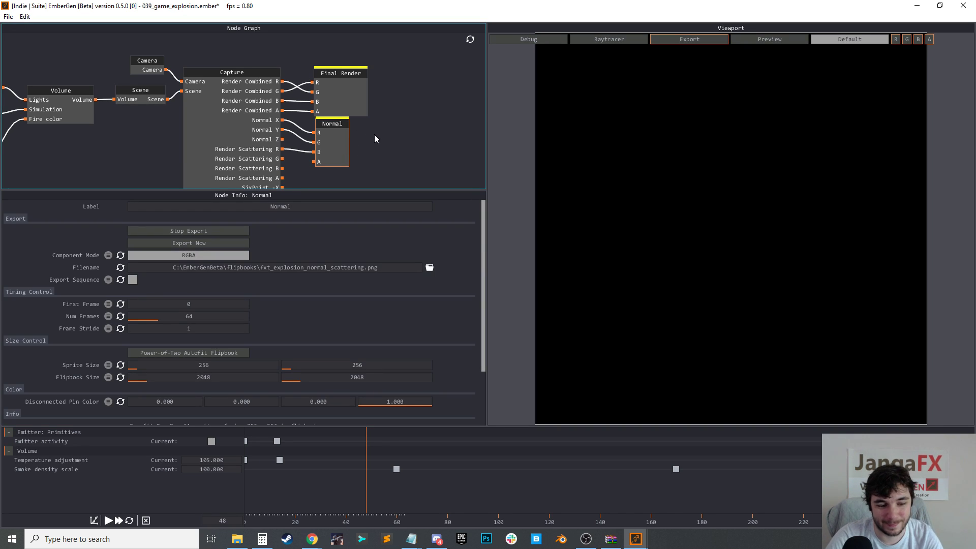
Try to stop and requeue the exports of the Final Render and Normal nodes
click(361, 94)
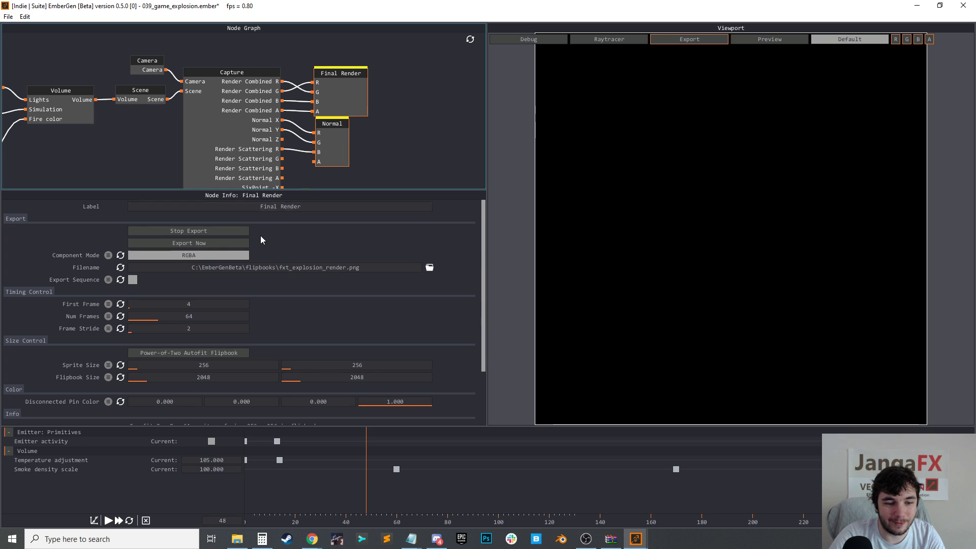
click(235, 231)
click(333, 153)
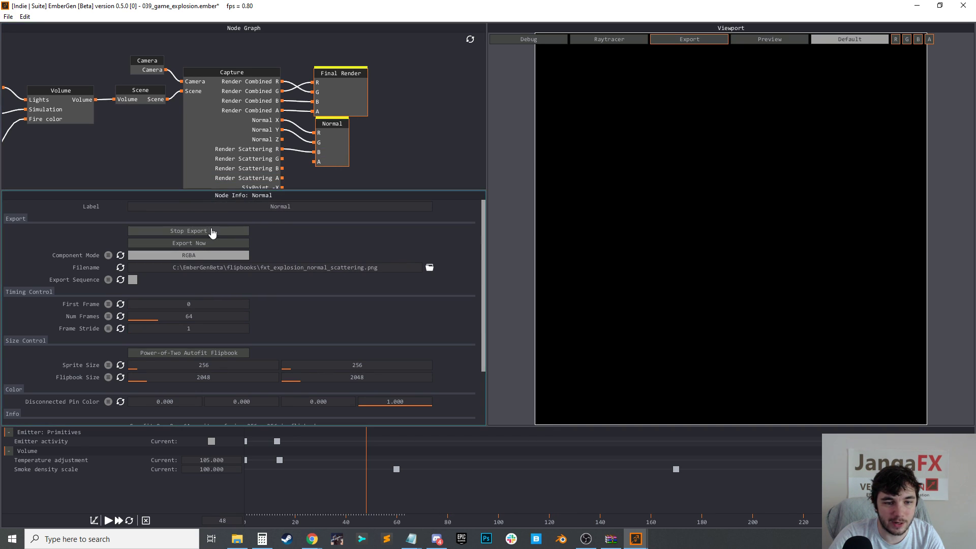
click(212, 231)
click(335, 128)
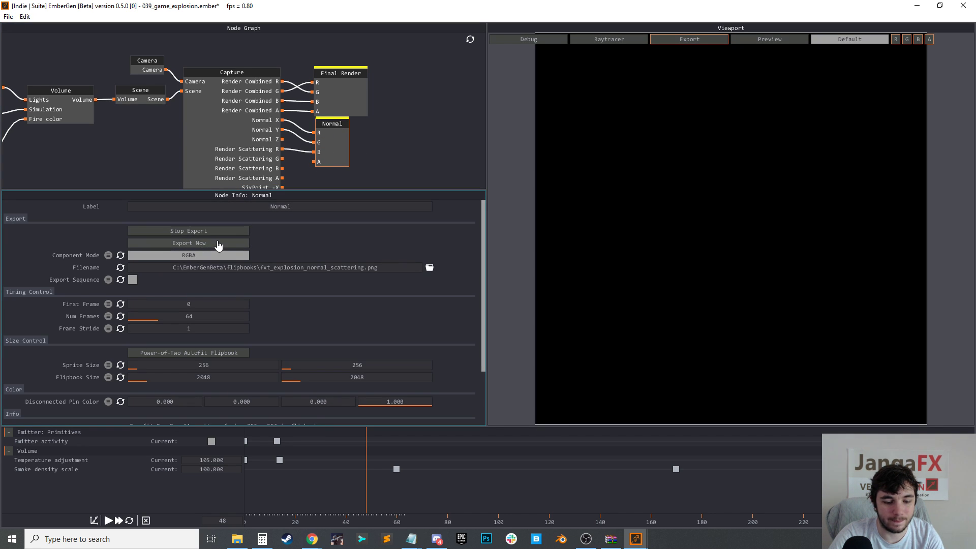
click(403, 142)
click(337, 160)
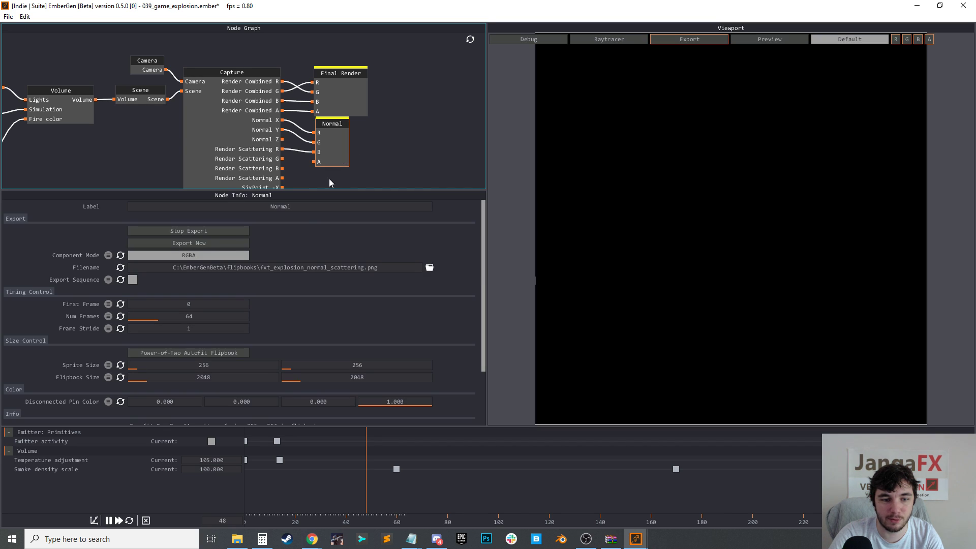
click(364, 151)
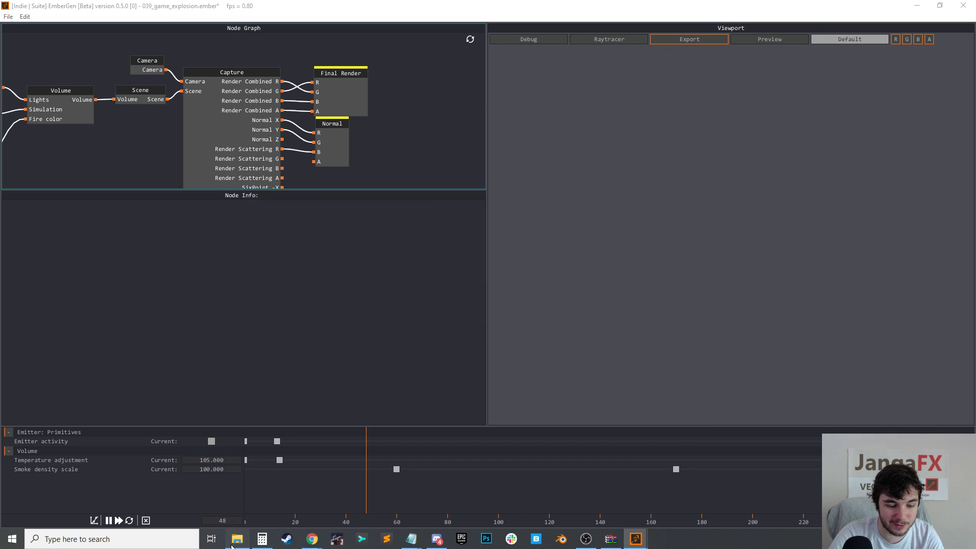
Switch to File Explorer and select EmberGenBeta.exe in the EmberGenBeta folder
click(237, 538)
click(513, 95)
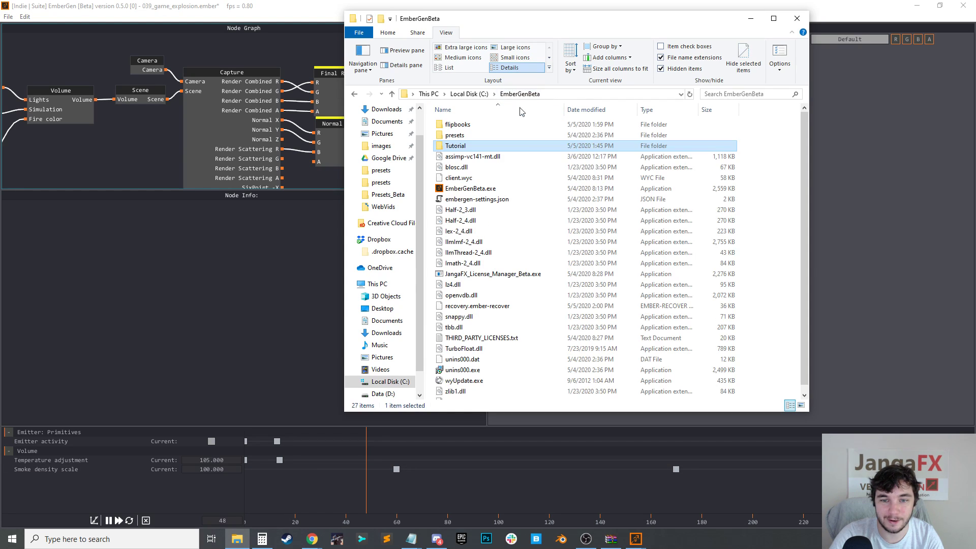
click(478, 190)
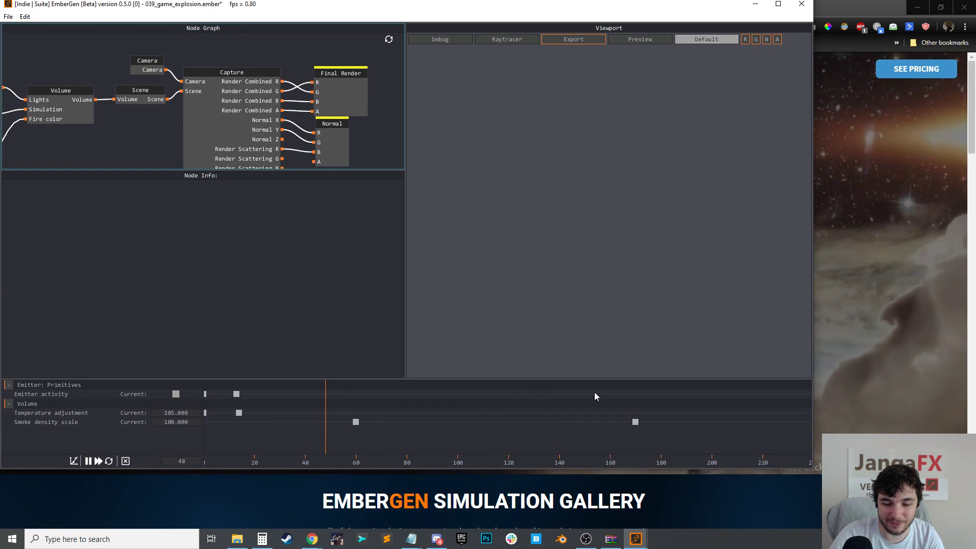
Close the stalled EmberGen window without saving the work
mouse_move(636, 538)
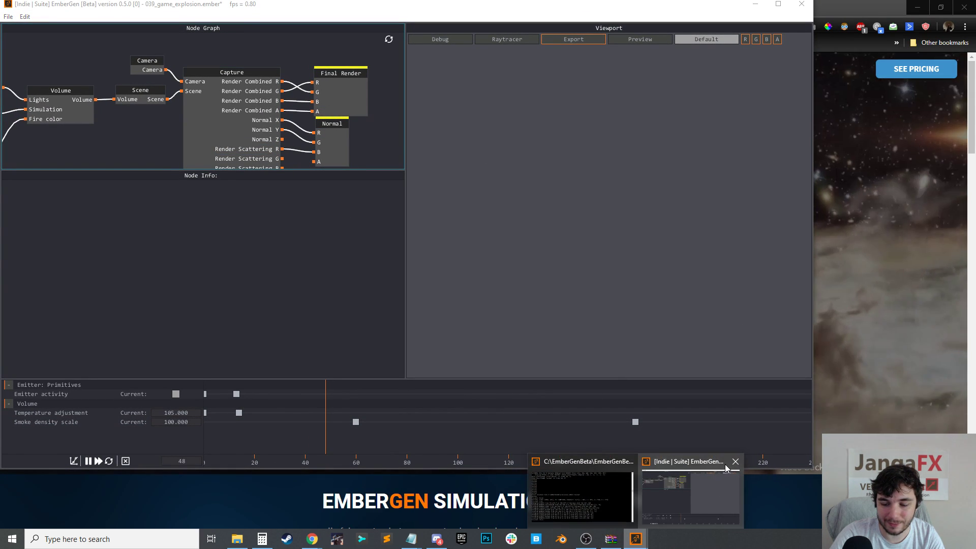
click(747, 495)
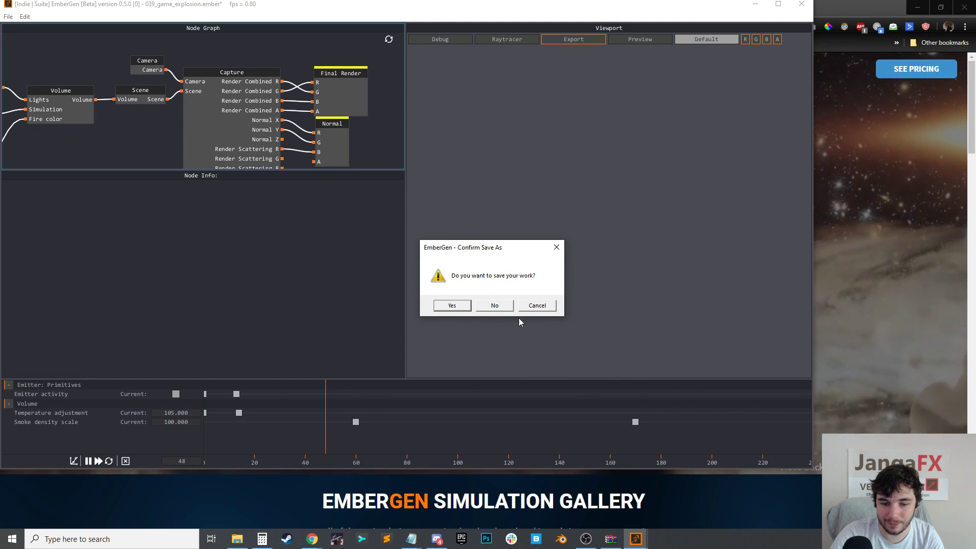
click(496, 306)
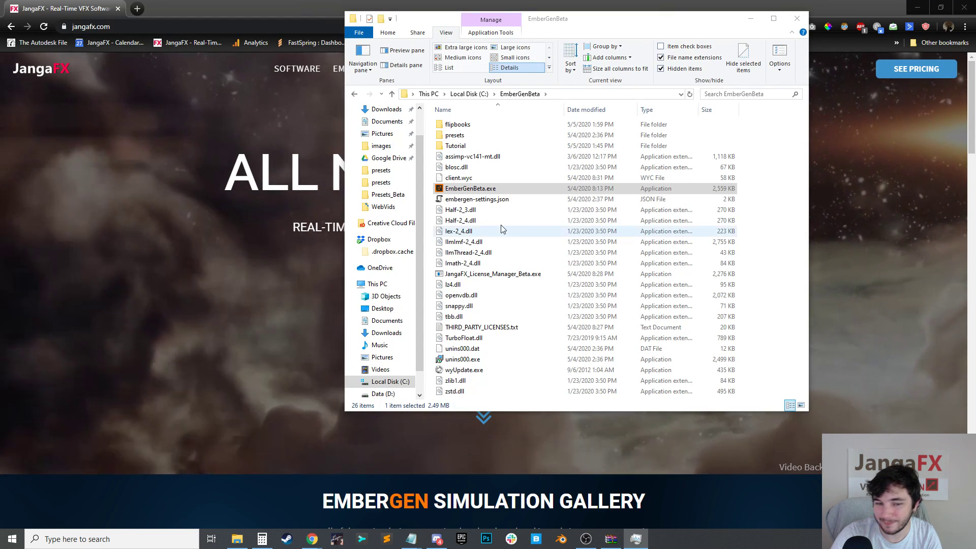
Switch to the browser and look through the EmberGen simulation gallery on the JangaFX home page
click(213, 232)
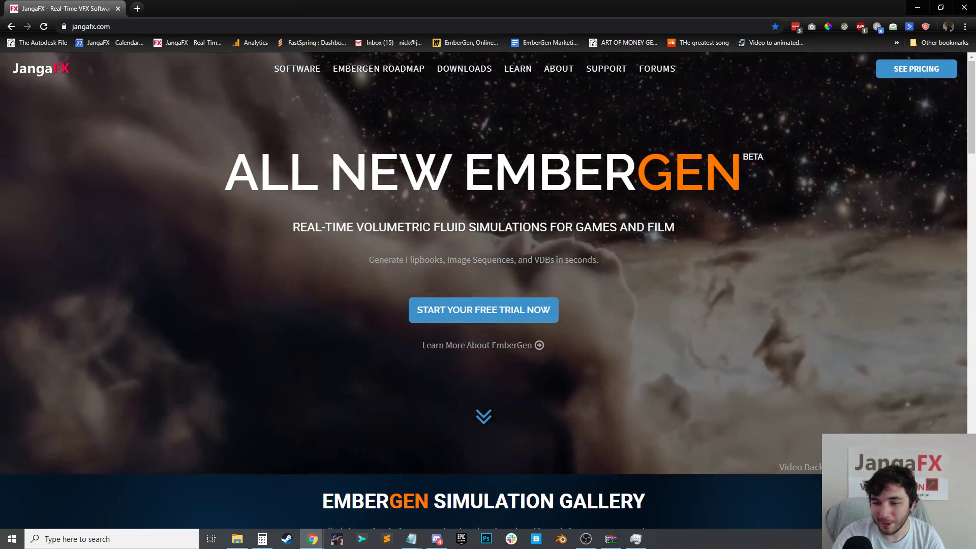
scroll(642, 271, down, 8)
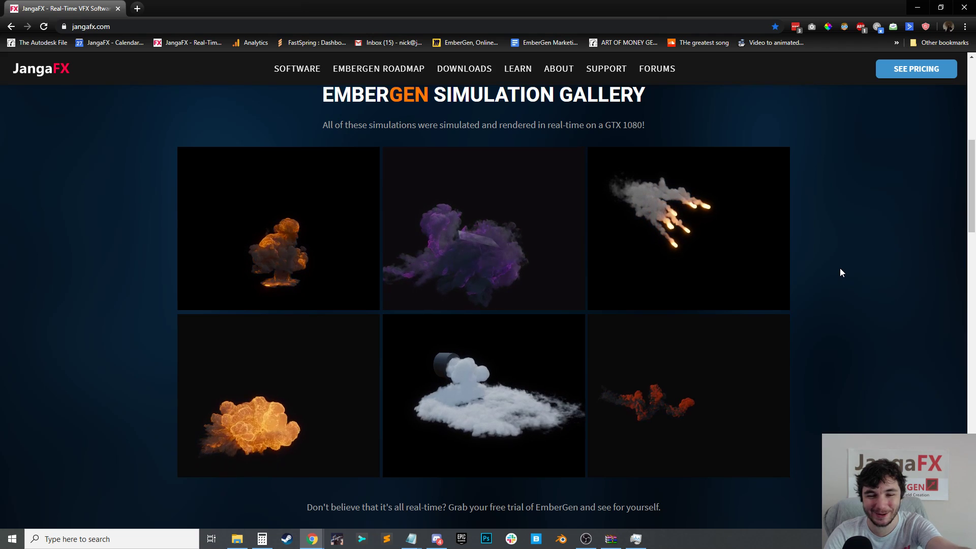
scroll(840, 273, up, 1)
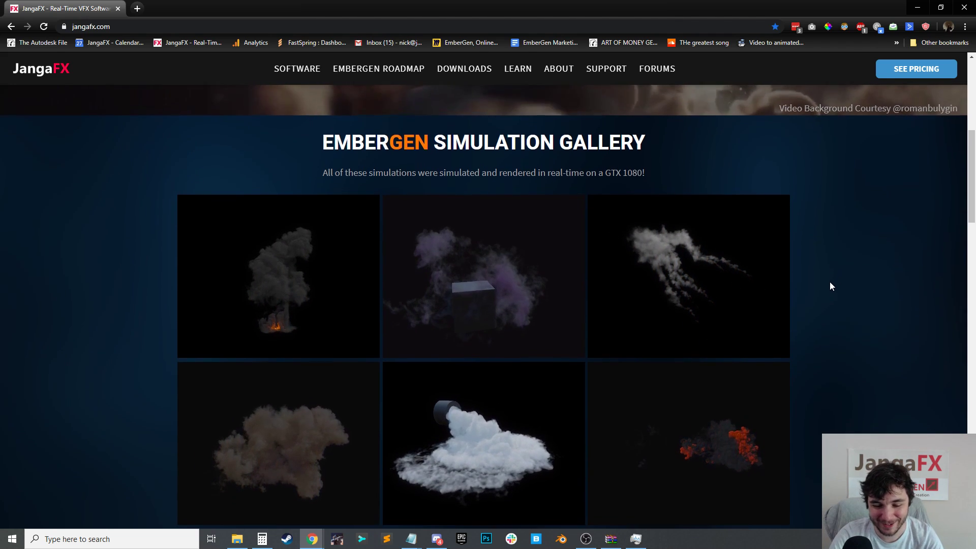
Look through the artist testimonials and news sections on the JangaFX home page
scroll(829, 282, down, 8)
scroll(825, 281, down, 3)
scroll(472, 252, up, 1)
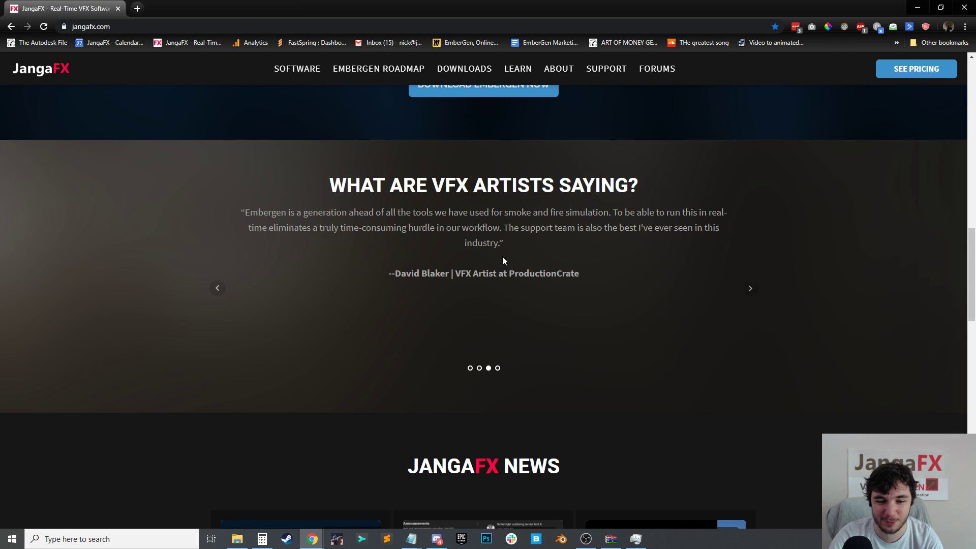
click(217, 288)
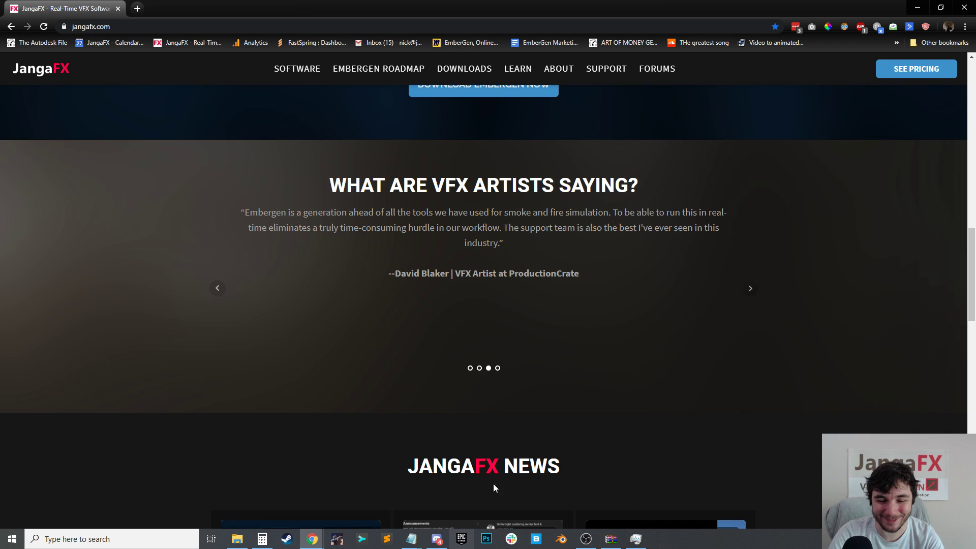
Switch to File Explorer and relaunch EmberGen from EmberGenBeta.exe in the EmberGenBeta folder
click(246, 540)
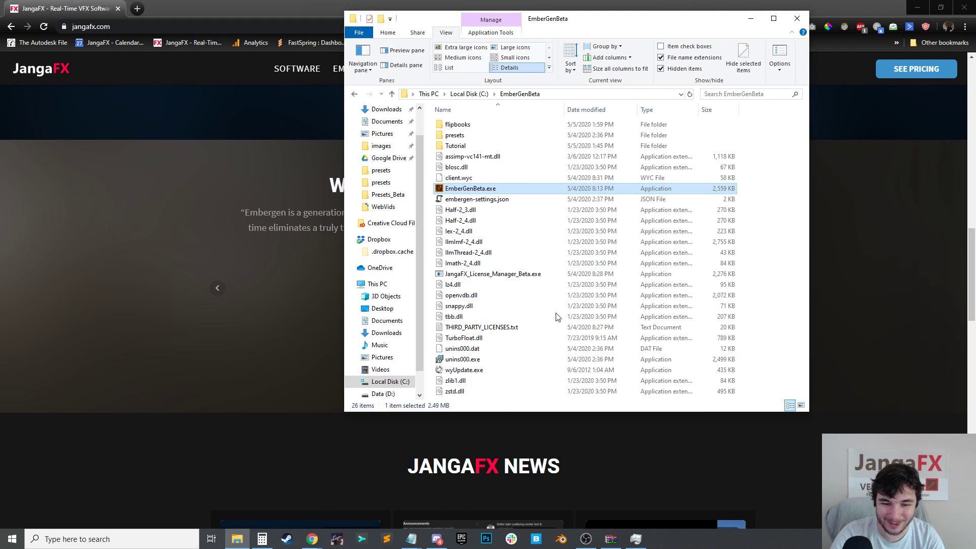
double_click(472, 188)
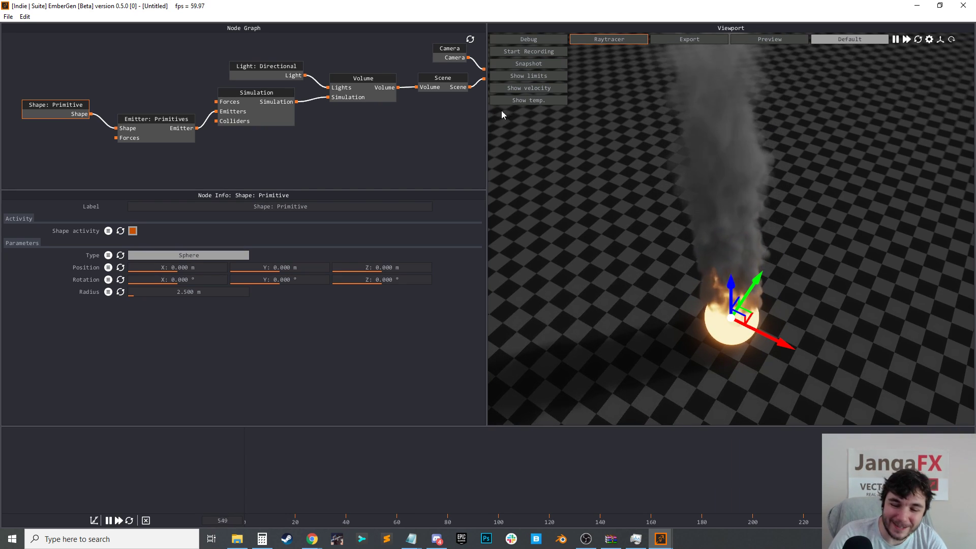
drag(722, 220, 760, 213)
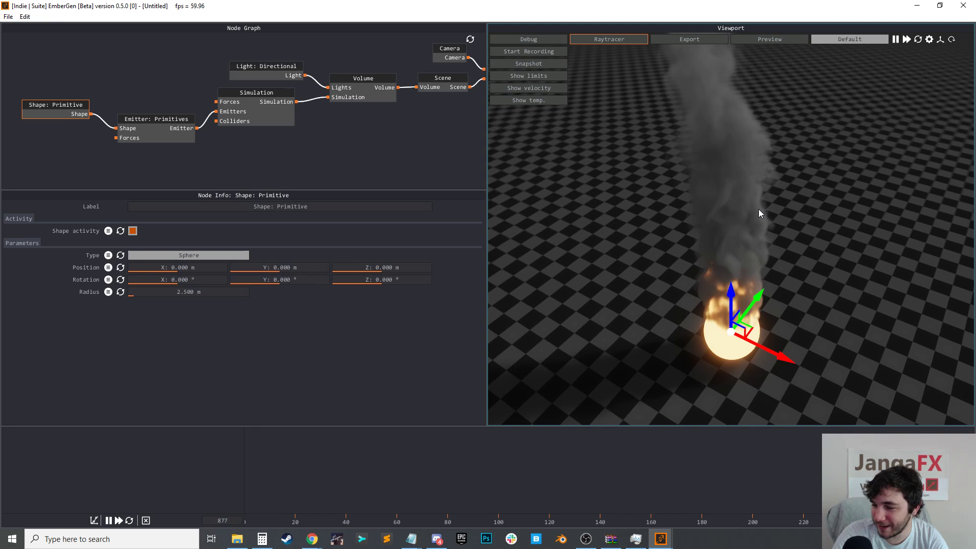
scroll(801, 213, down, 1)
middle_drag(445, 128, 354, 144)
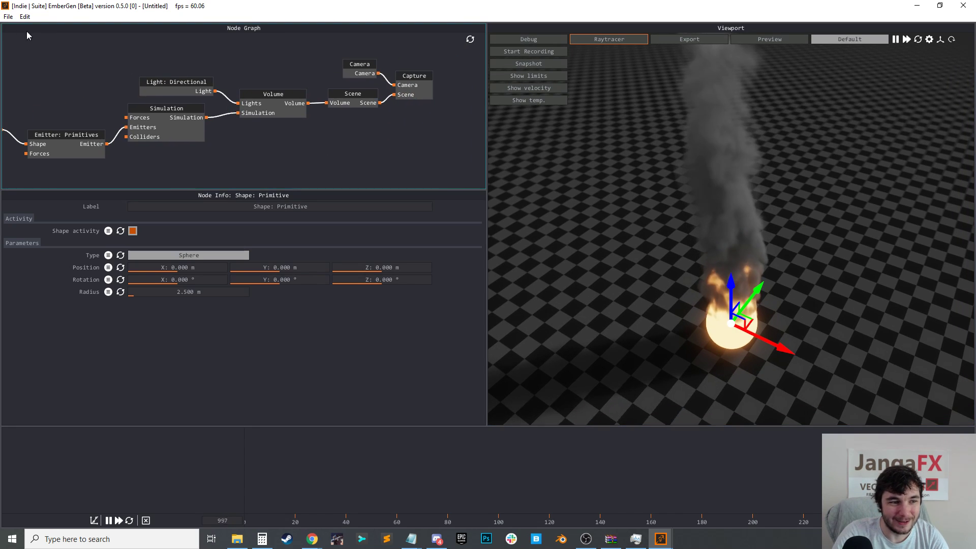
Open the project 039_game_explosion.ember from the presets folder of EmberGenBeta
click(8, 16)
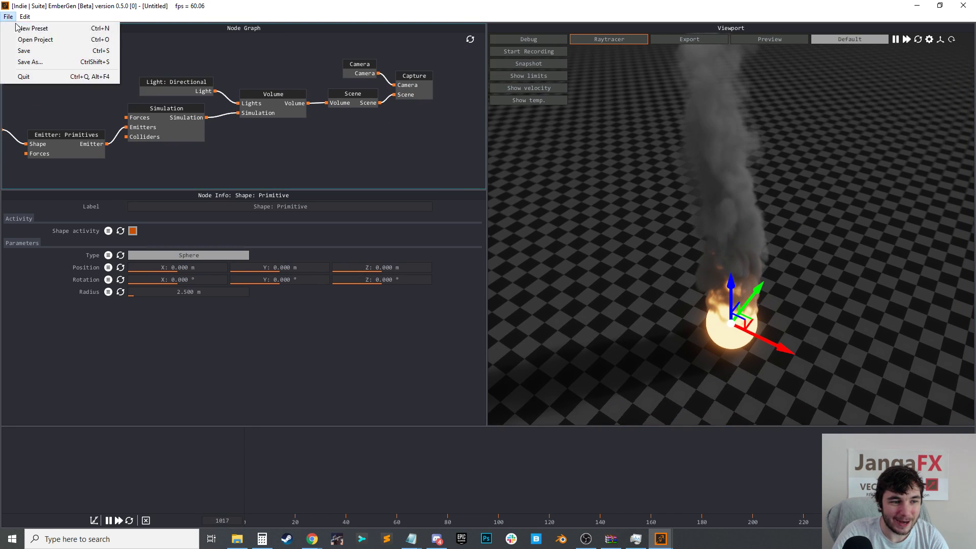
click(23, 40)
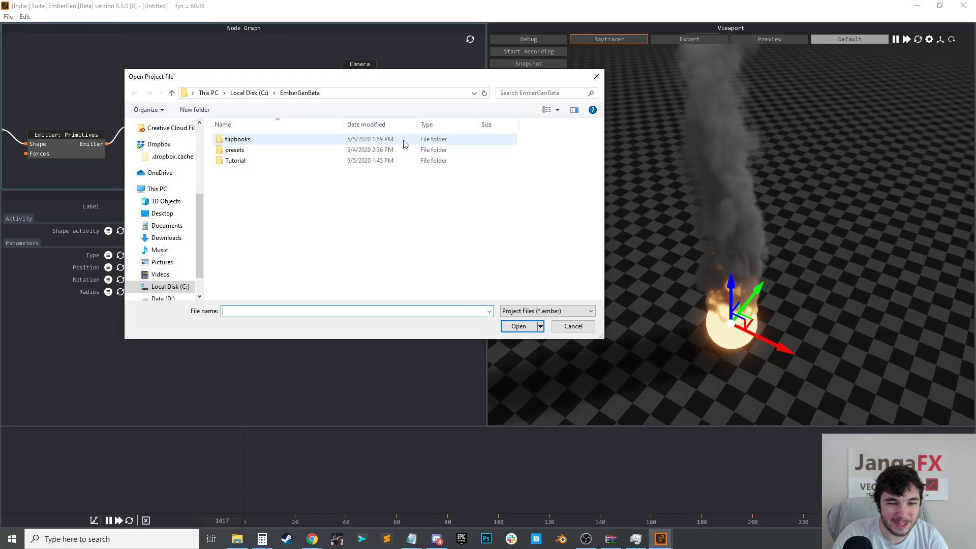
double_click(255, 142)
click(308, 97)
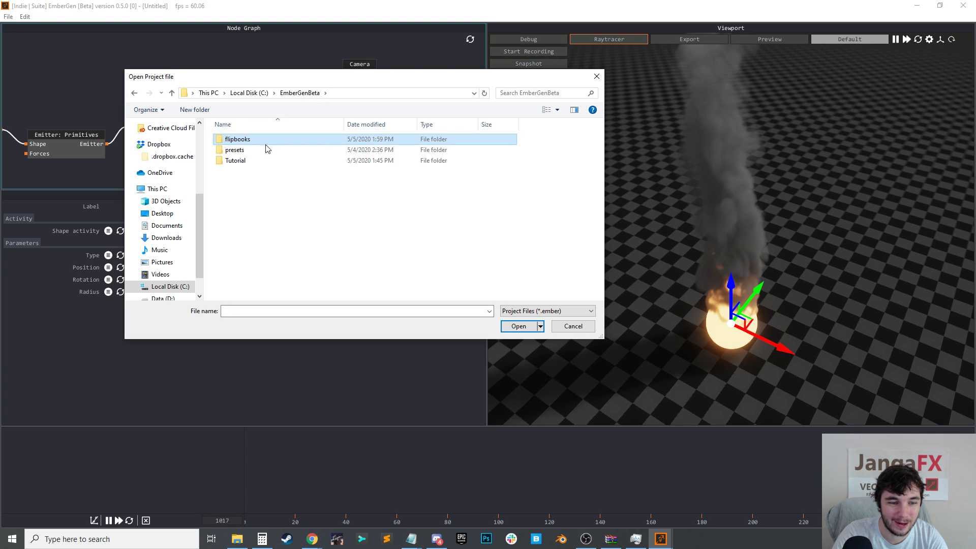
double_click(255, 148)
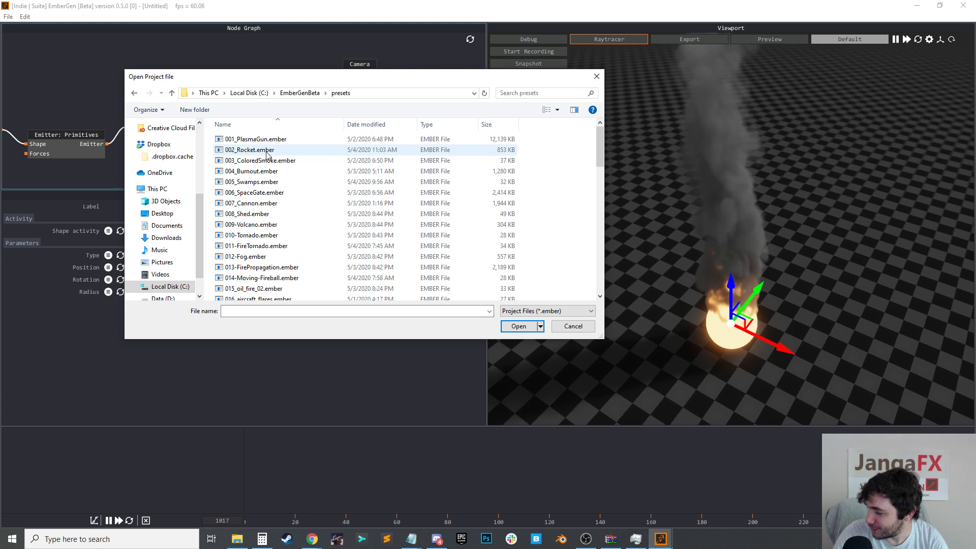
scroll(279, 228, down, 10)
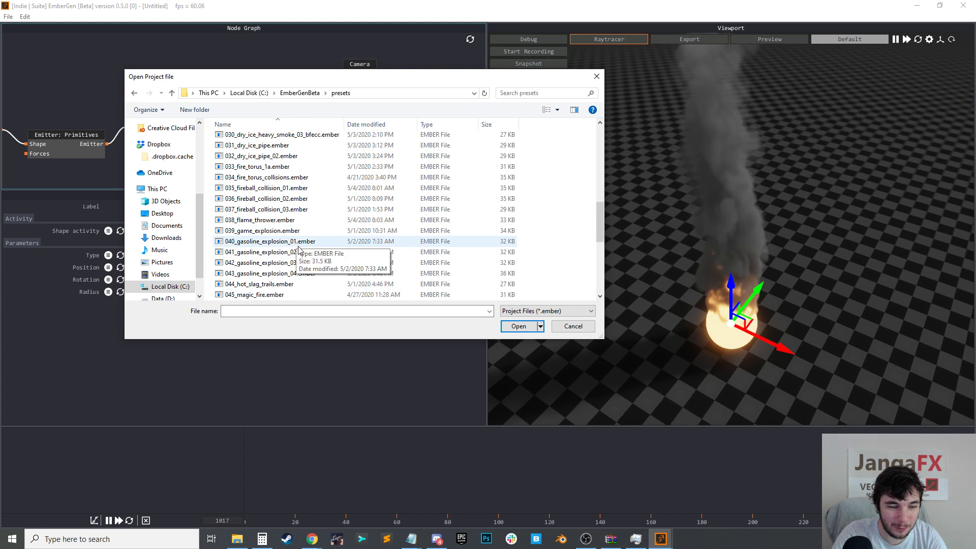
click(261, 230)
click(518, 325)
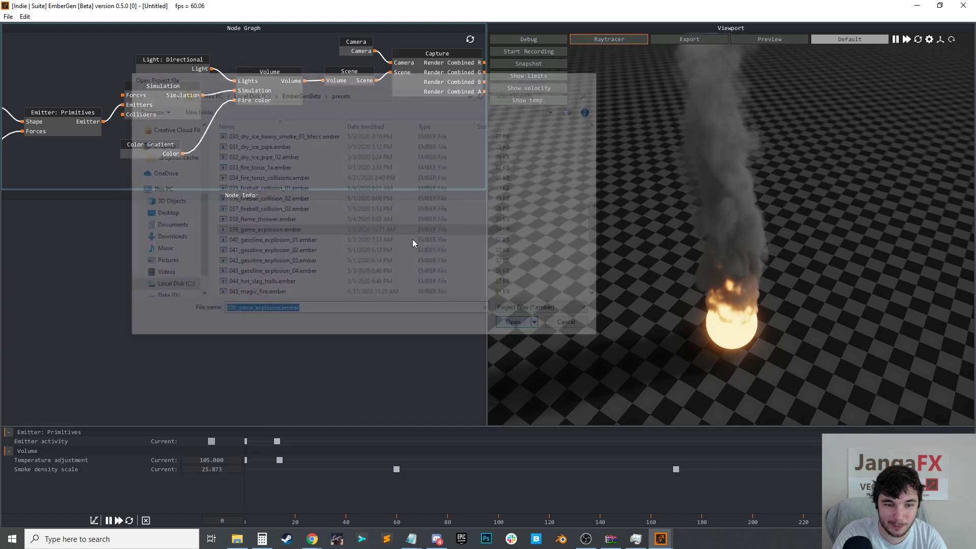
Add a Motion Vector pass to the Capture node alongside Render Combined
click(387, 102)
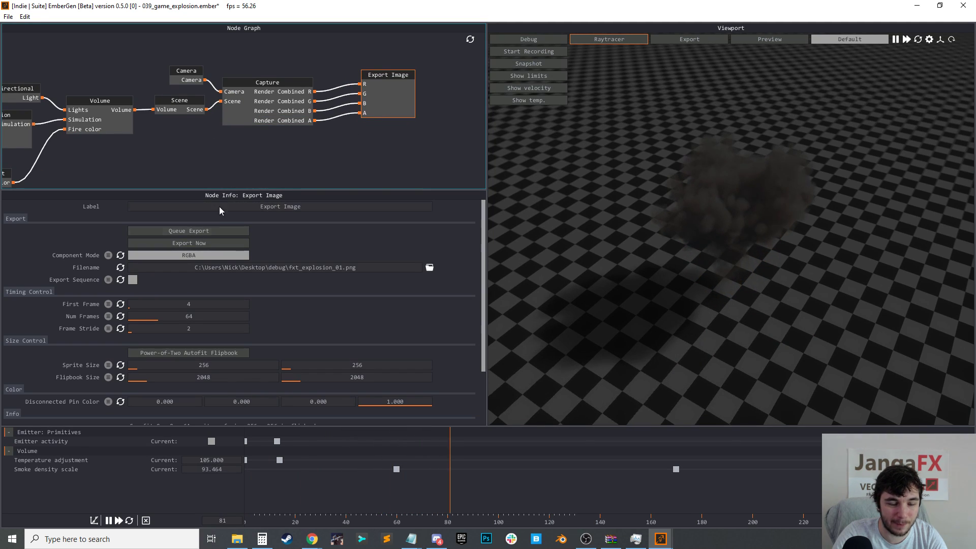
click(236, 116)
click(120, 244)
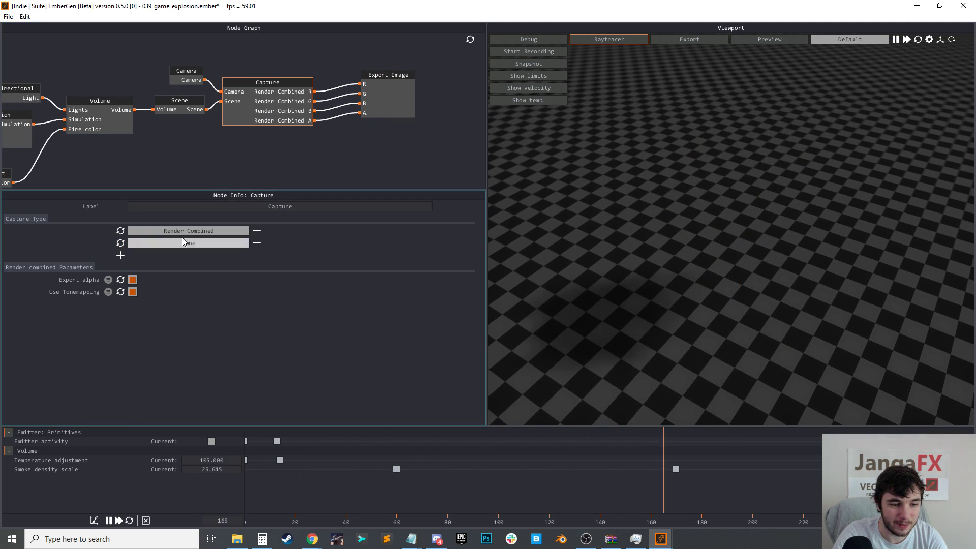
click(187, 244)
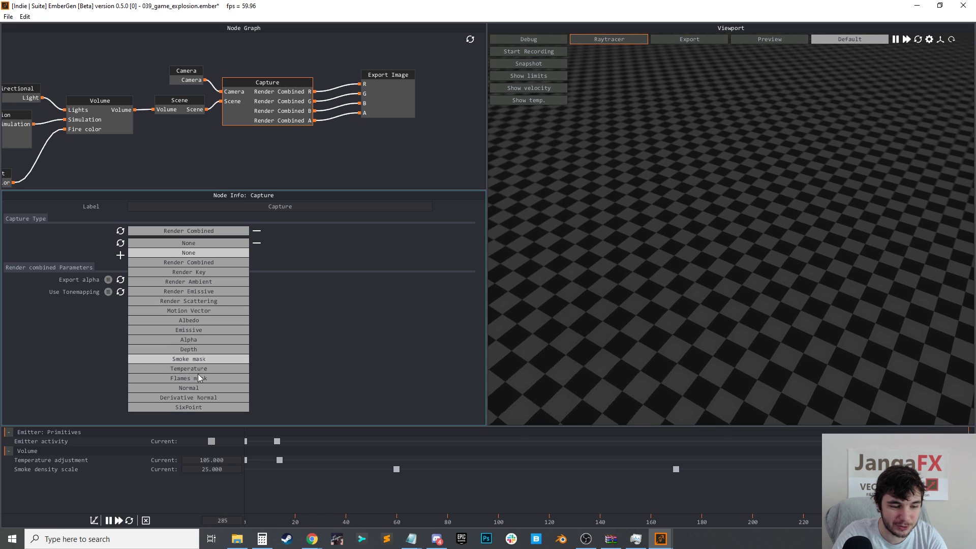
click(212, 310)
Wire Motion Vector X, Y and Z into R, G and B of a new Export Image node placed below the existing one
drag(315, 130, 405, 136)
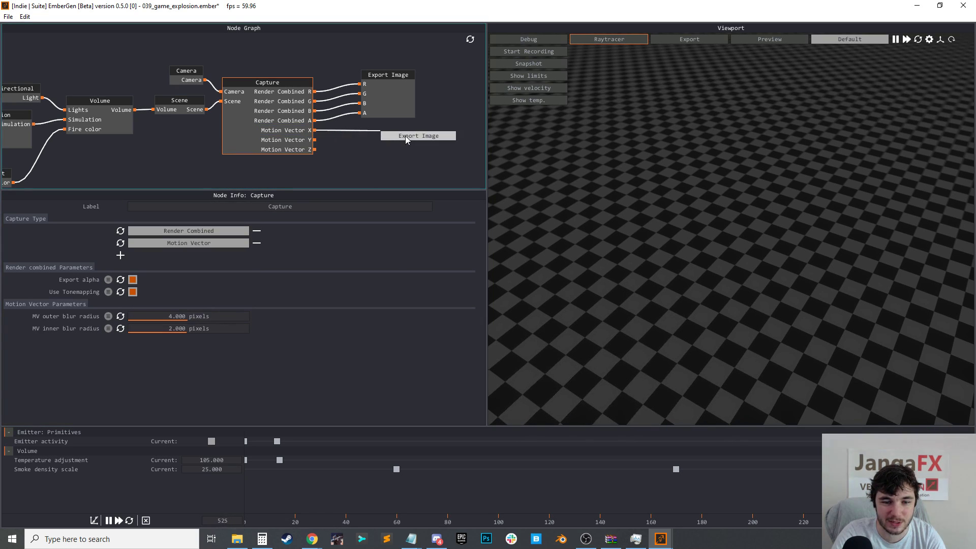
click(407, 136)
drag(314, 140, 381, 140)
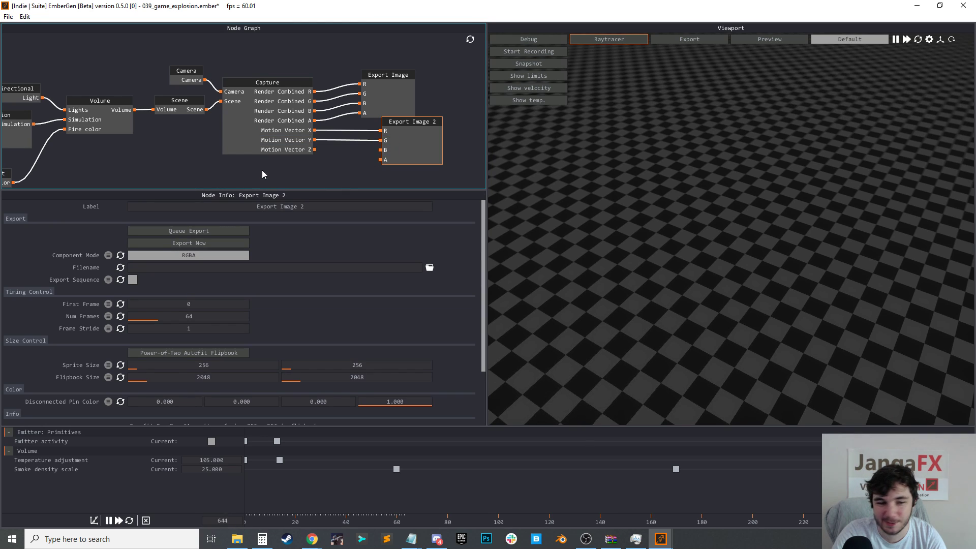
drag(307, 151, 380, 150)
drag(417, 122, 397, 126)
Set the motion vector export's file to fxt_explosion_motion as PNG in the EmberGenBeta flipbooks folder
click(429, 267)
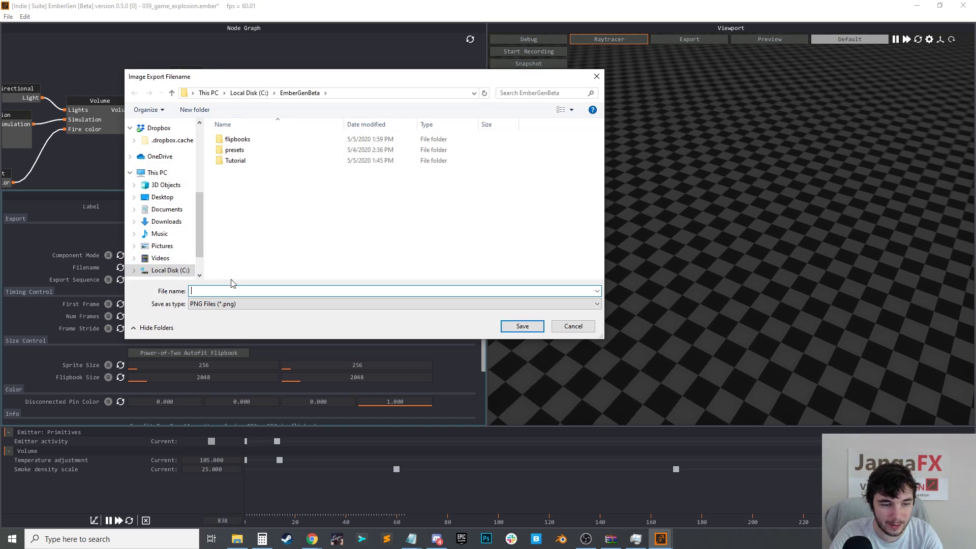
double_click(237, 140)
click(221, 289)
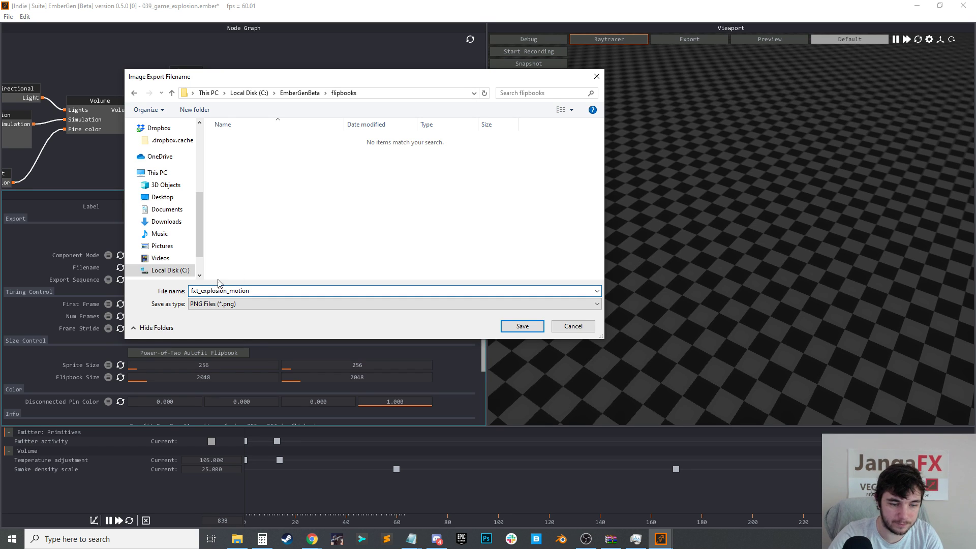
click(521, 326)
Set the render export's file to fxt_explosion_render.exr in the flipbooks folder, using the EXR file type
click(403, 103)
click(430, 267)
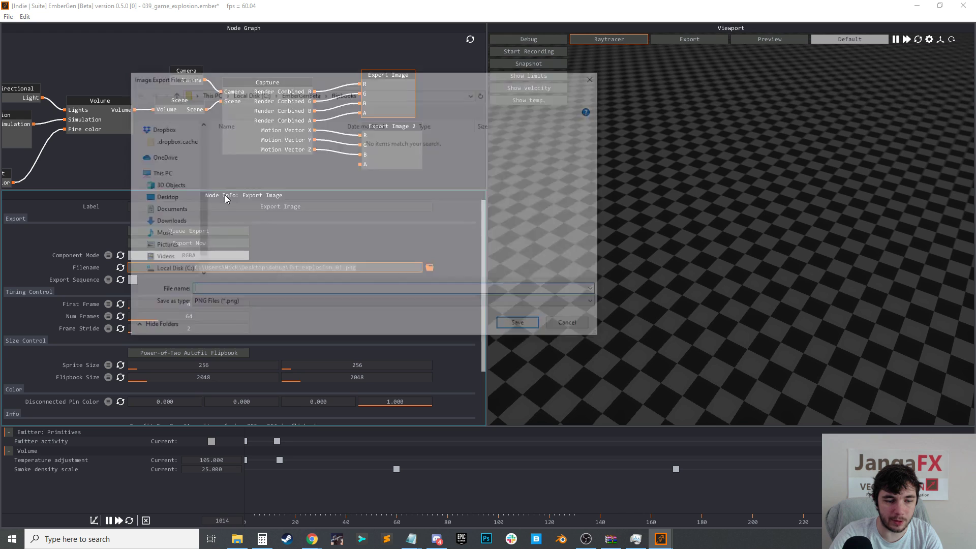
click(353, 305)
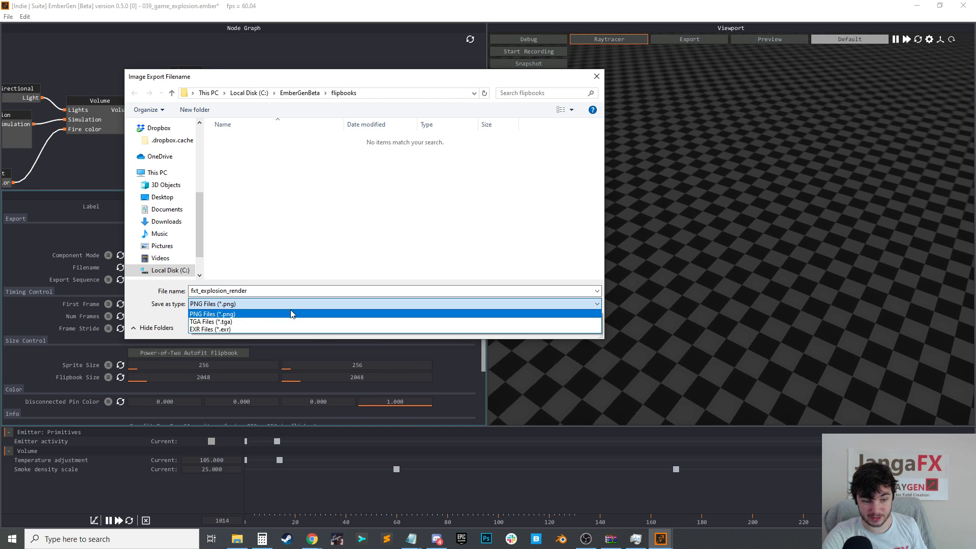
click(253, 329)
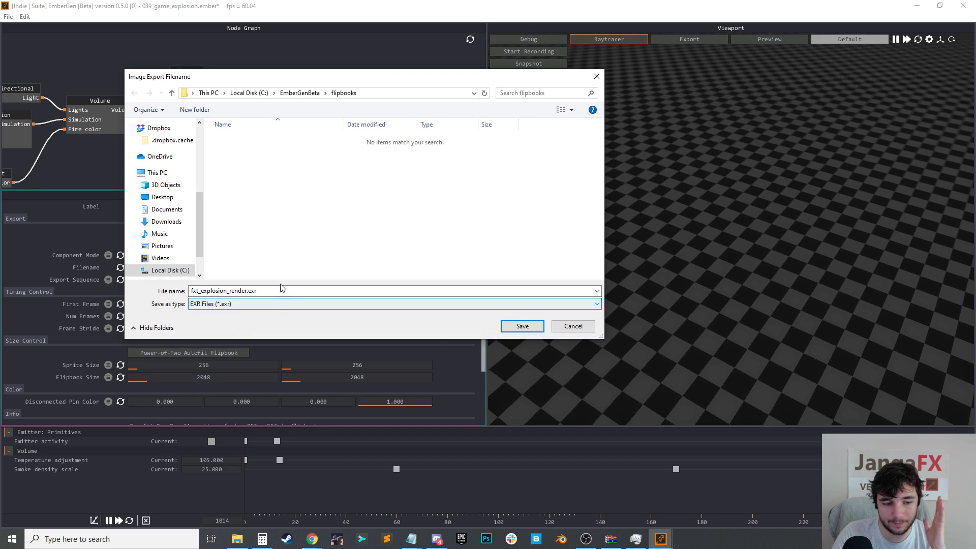
click(522, 326)
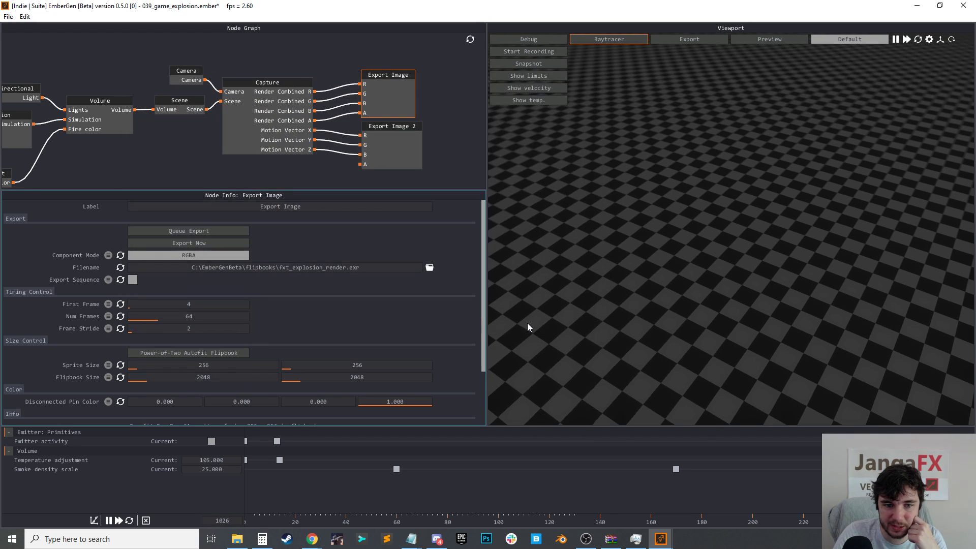
Replay the explosion and examine it from the Camera and Default views and in the Render combined preview
click(398, 151)
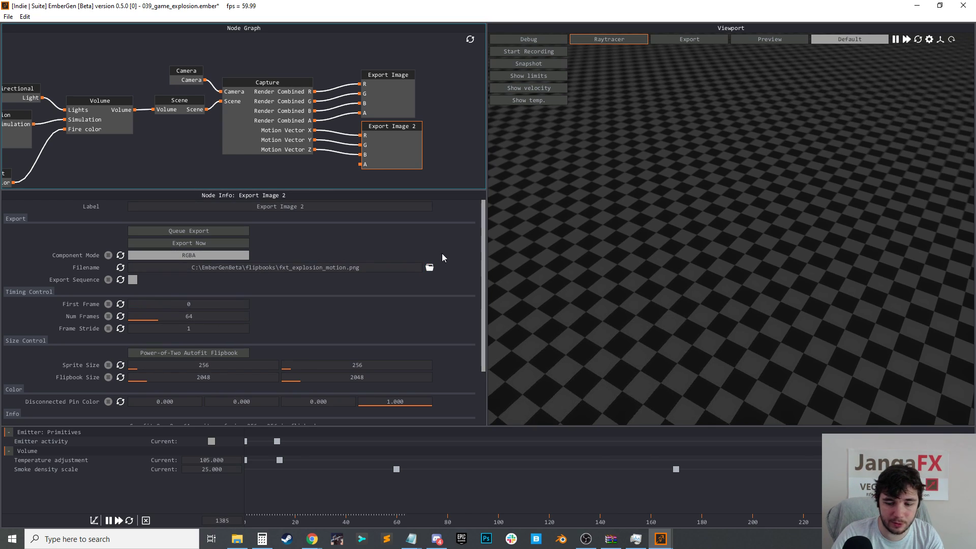
key(r)
key(space)
key(space)
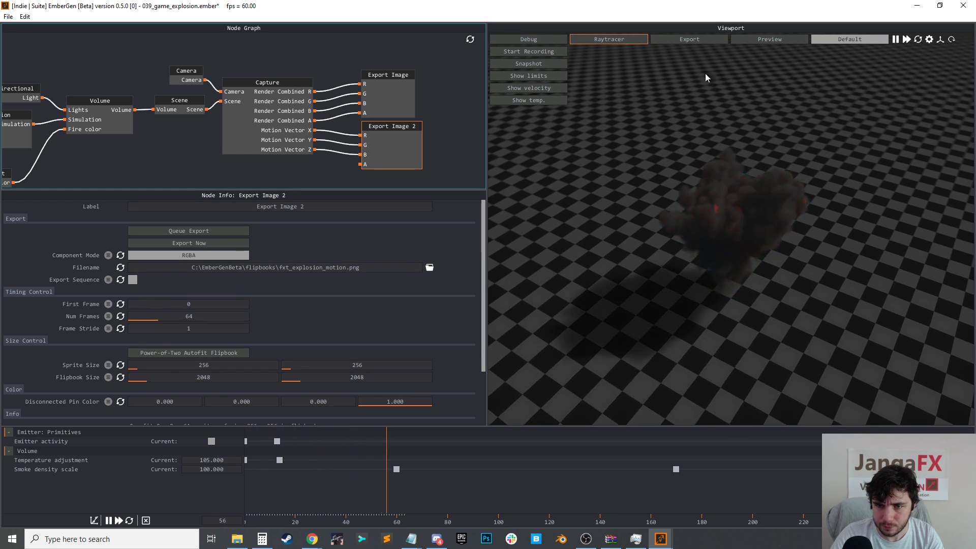
click(853, 40)
click(848, 61)
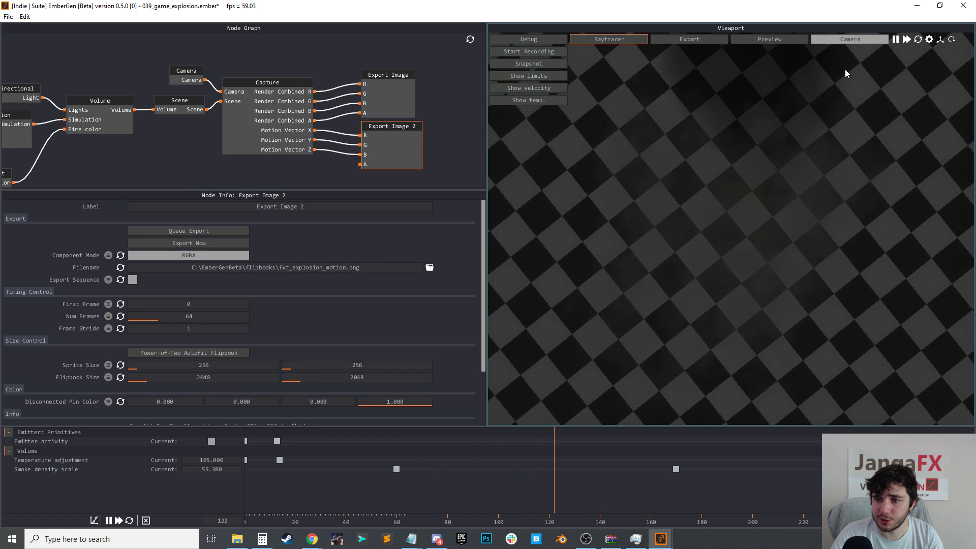
key(r)
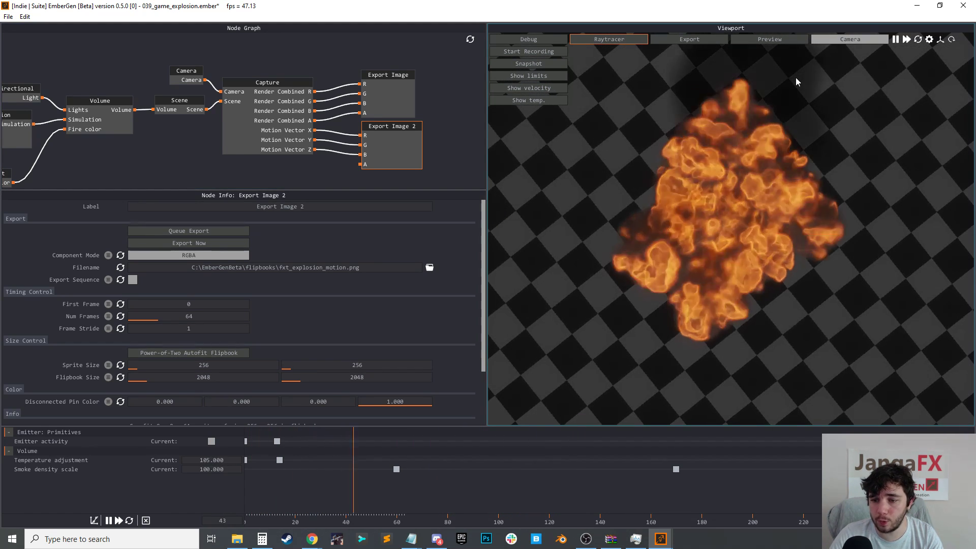
key(space)
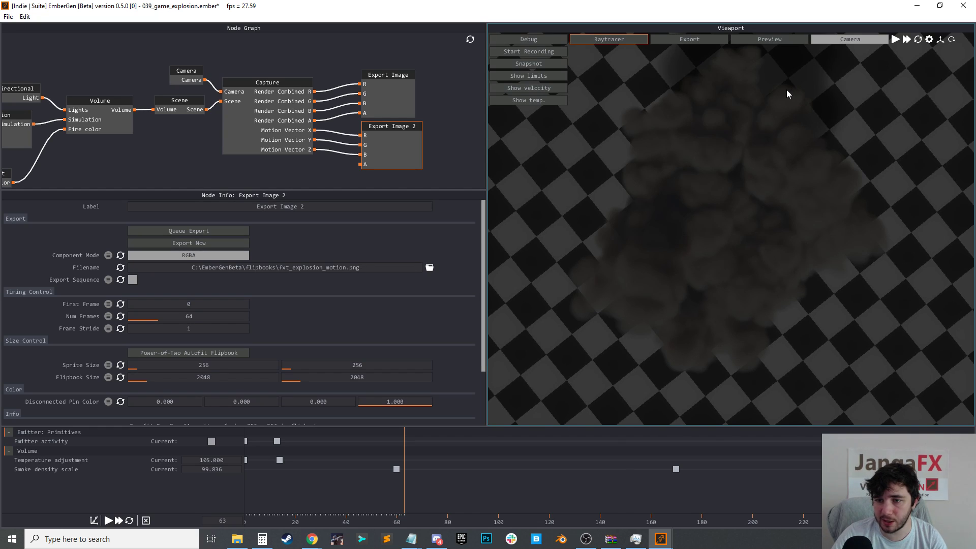
click(843, 39)
click(843, 47)
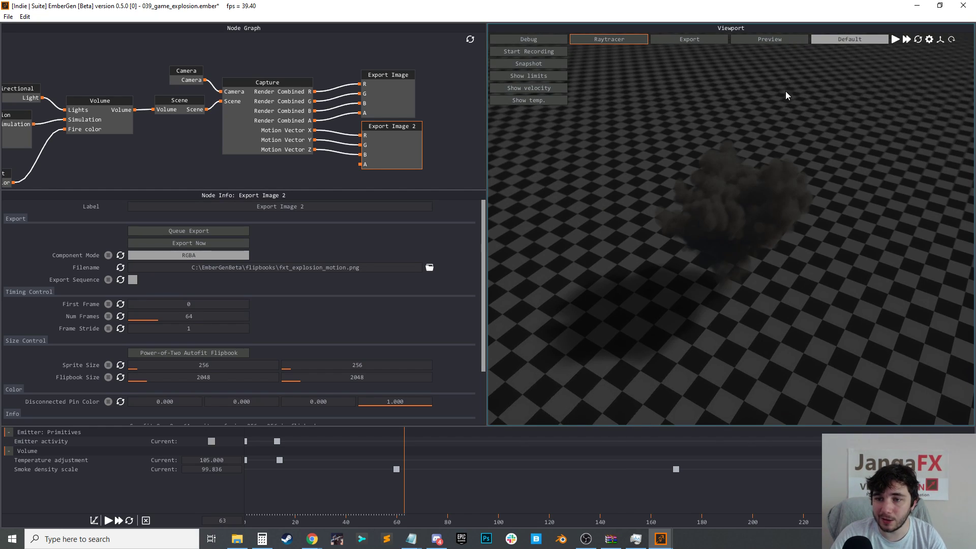
click(767, 39)
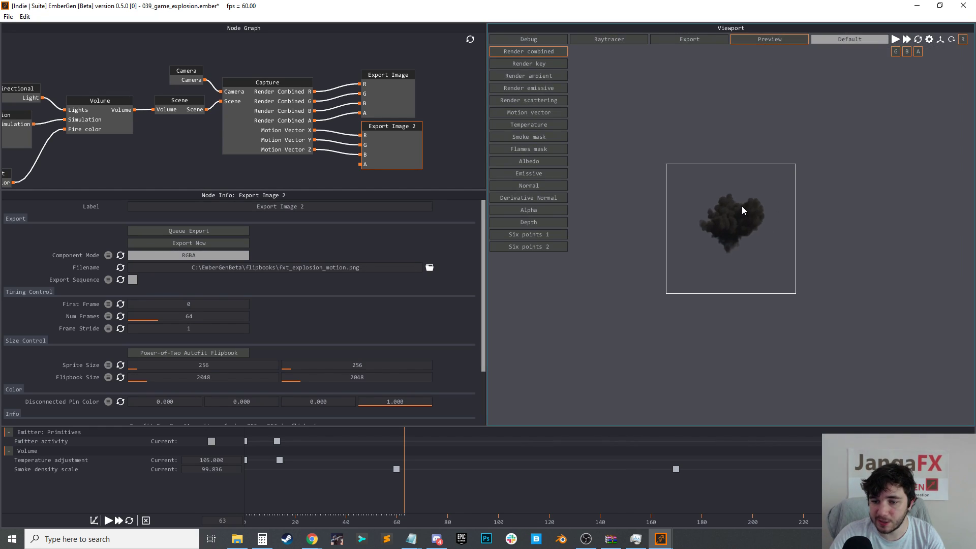
key(space)
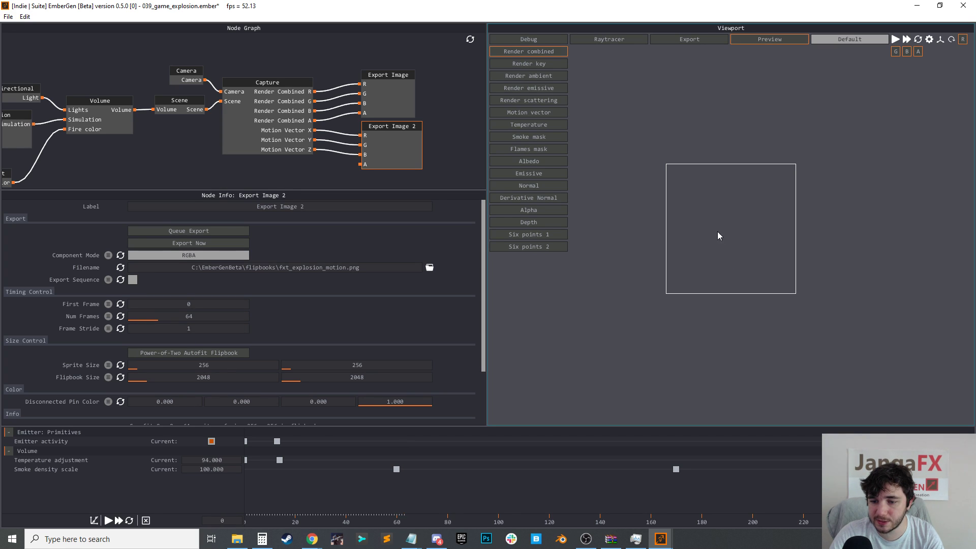
Export the flipbook of the first Export Image node immediately and view it with the viewport camera set to Camera
click(388, 76)
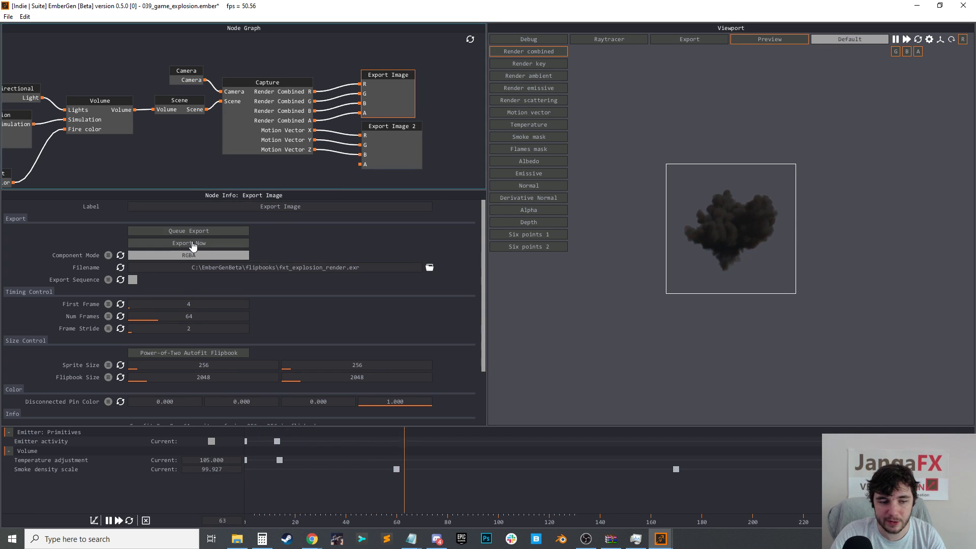
click(189, 243)
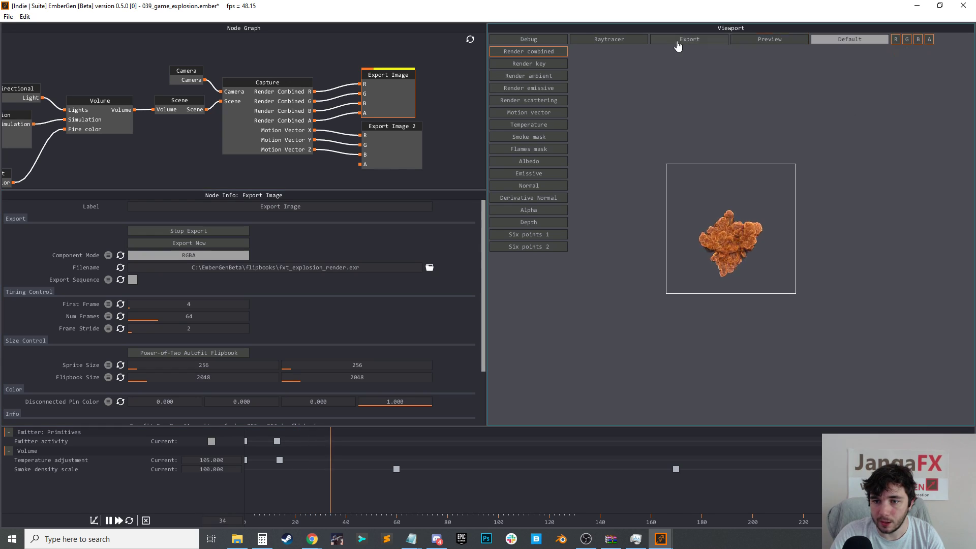
click(689, 40)
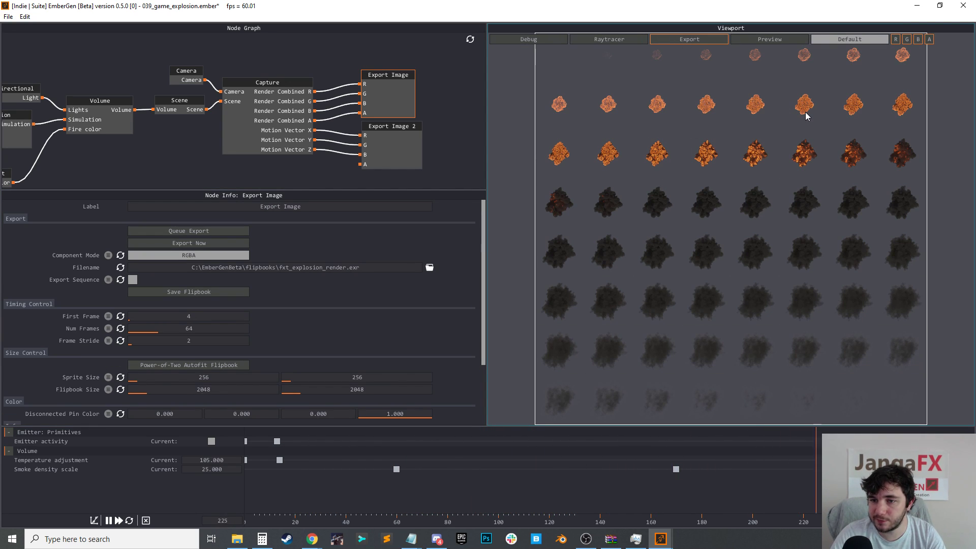
click(838, 40)
click(843, 60)
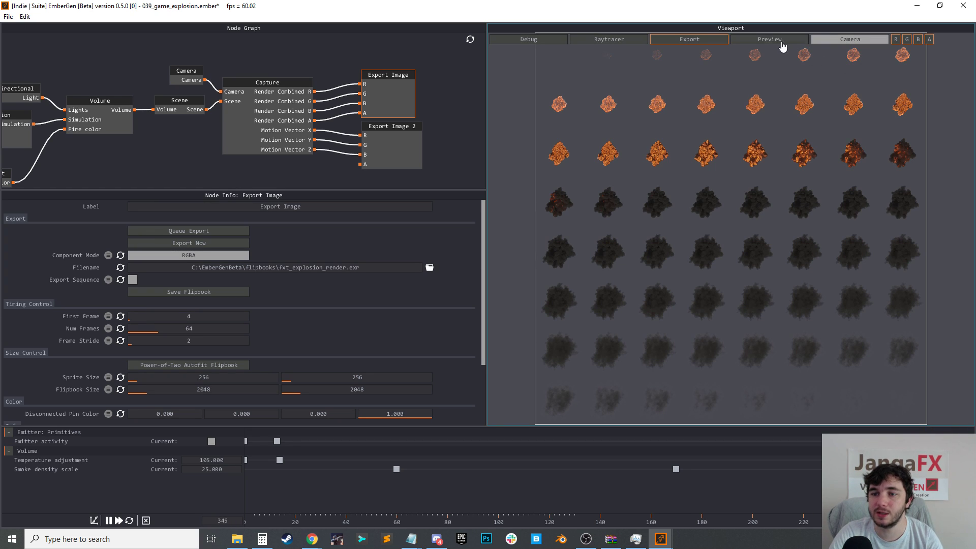
Reframe the Camera node around the paused explosion in the Render combined preview, with azimuth angle about 249.5° and pivot distance about 217 m
click(185, 71)
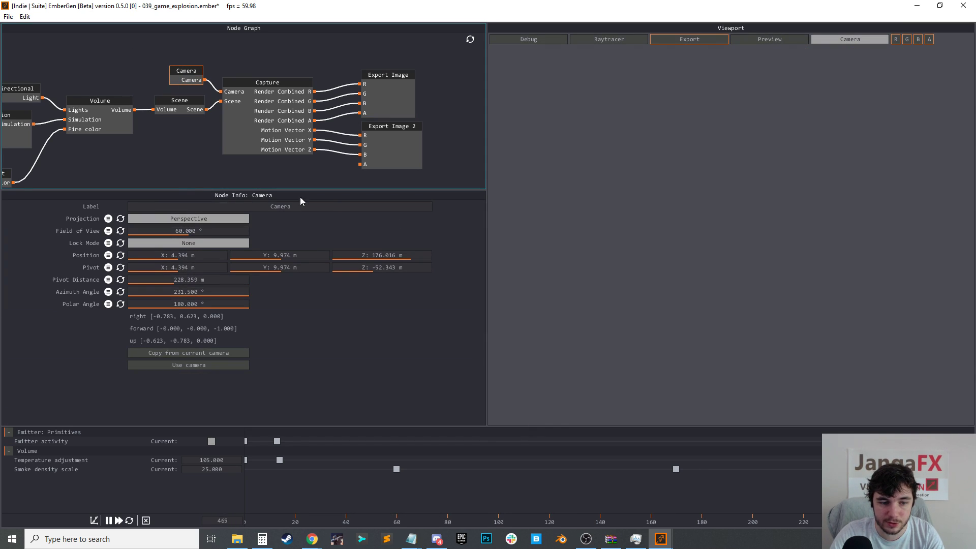
click(785, 41)
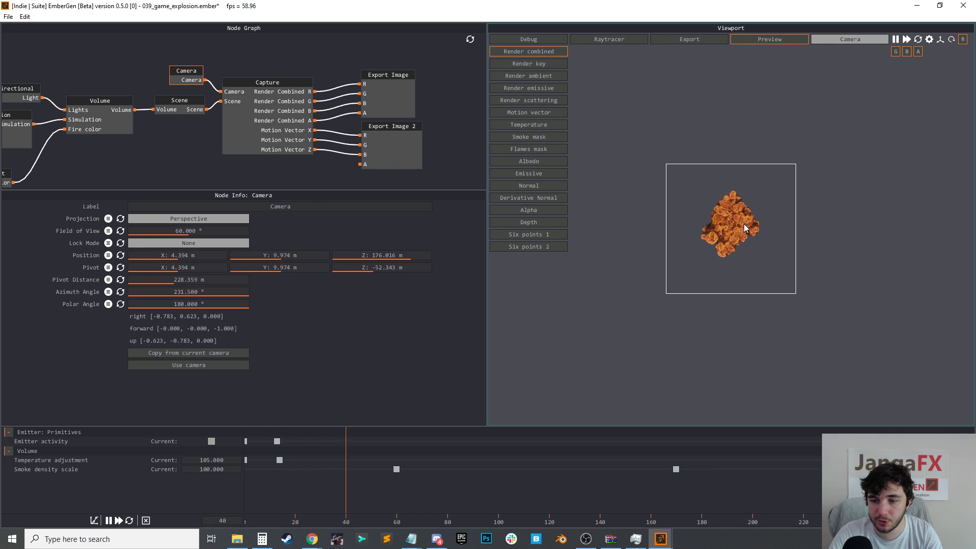
key(space)
scroll(736, 209, up, 2)
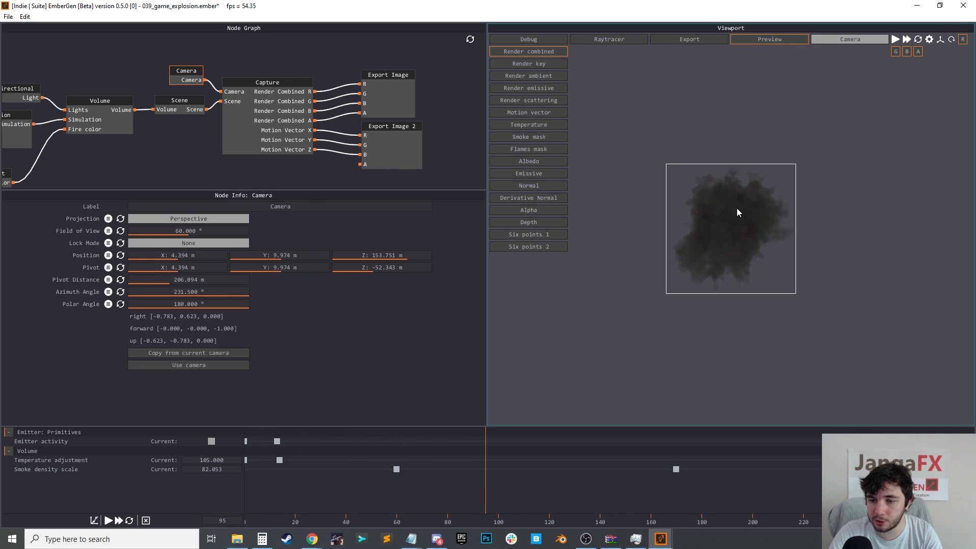
scroll(736, 200, down, 1)
middle_drag(734, 200, 735, 207)
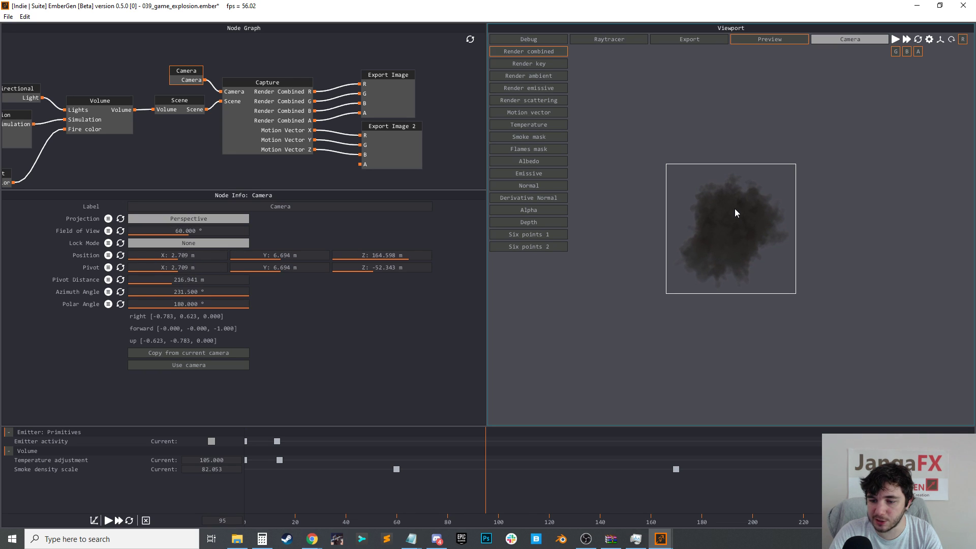
drag(725, 268, 705, 274)
middle_drag(724, 235, 727, 239)
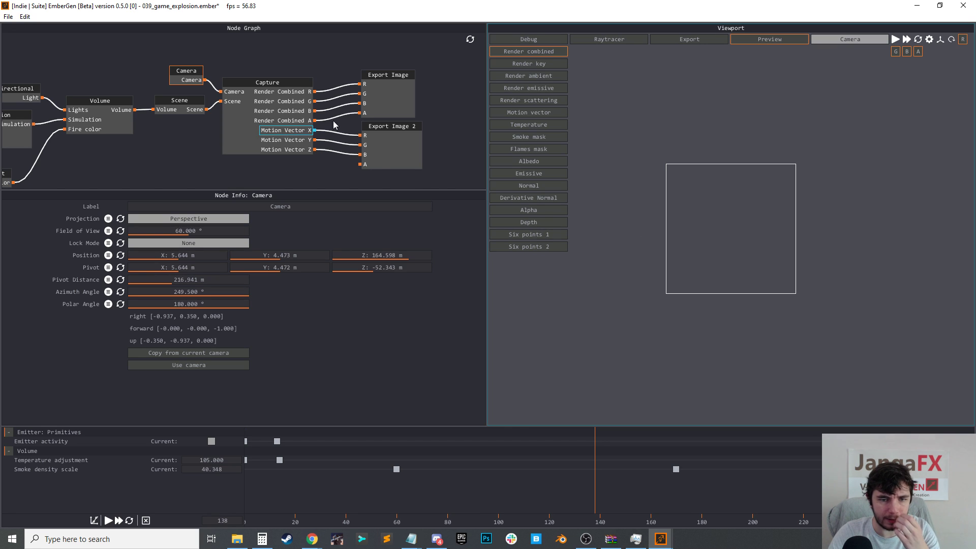
Replay the explosion to find where it first becomes visible, and set the First Frame of the first Export Image node to 8
click(386, 90)
key(r)
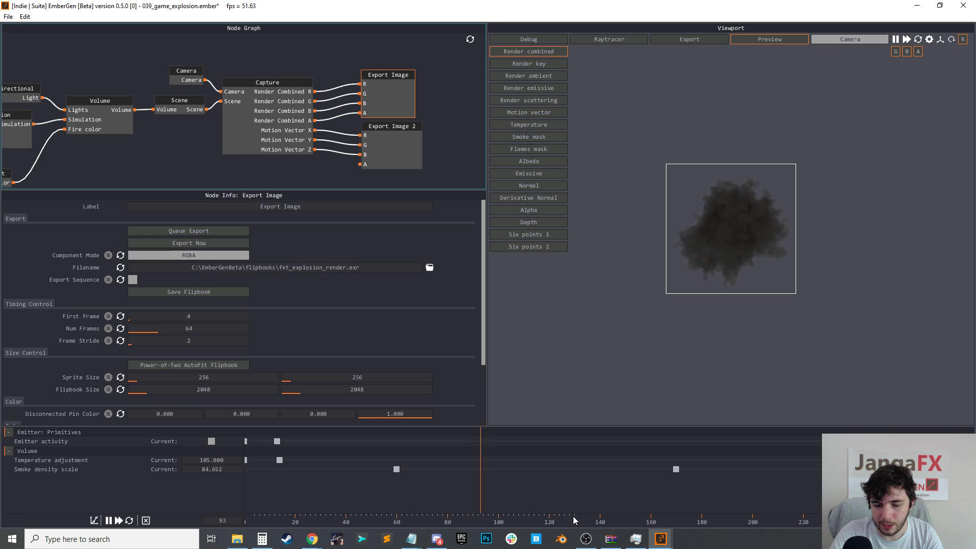
key(space)
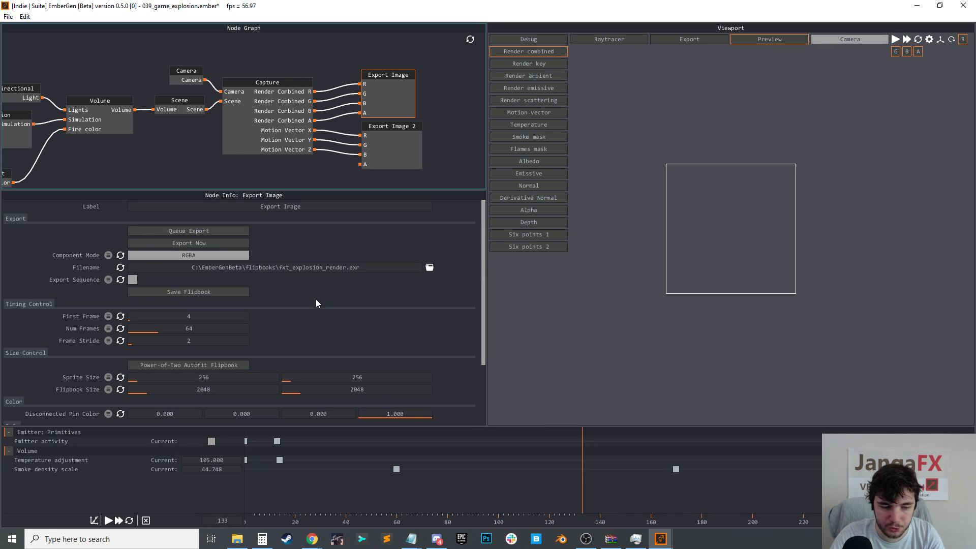
scroll(379, 343, down, 1)
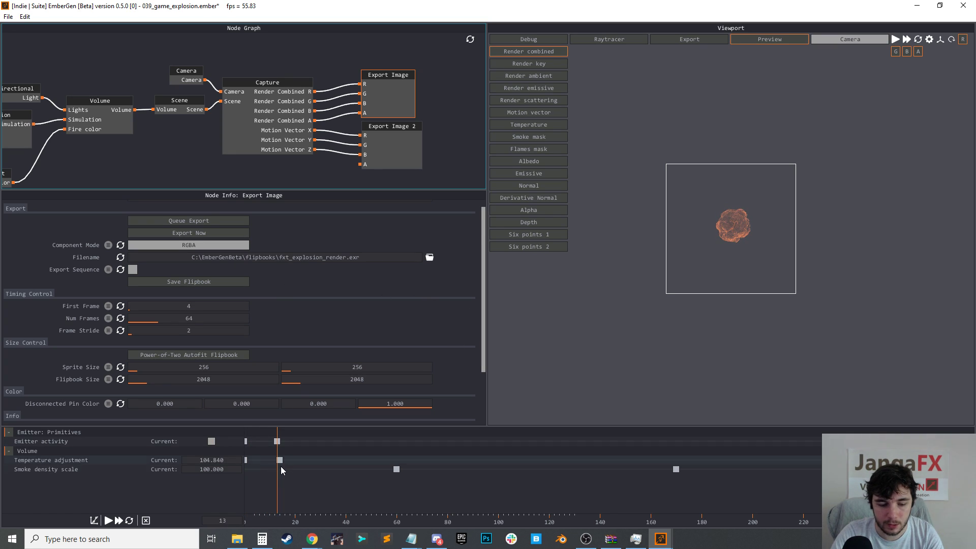
key(r)
key(space)
key(space)
key(r)
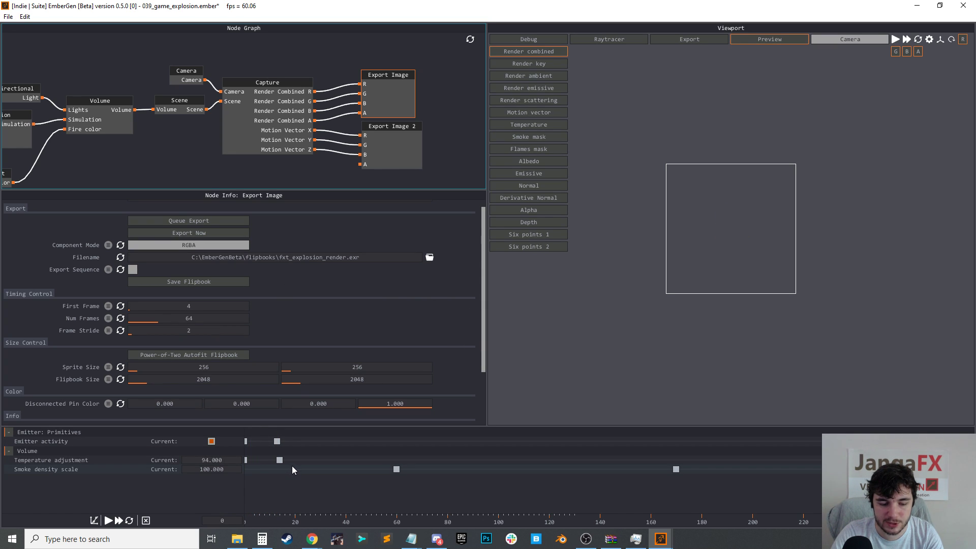
key(space)
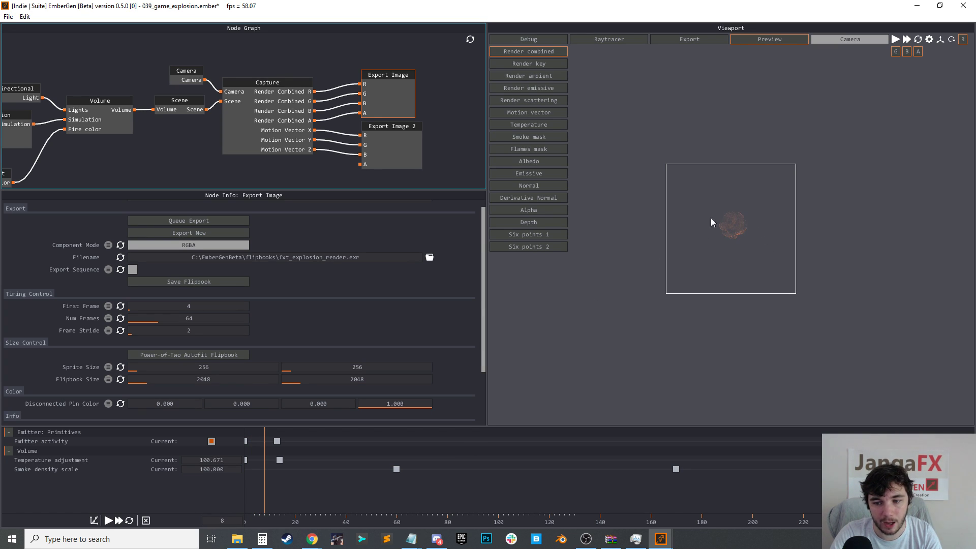
double_click(226, 306)
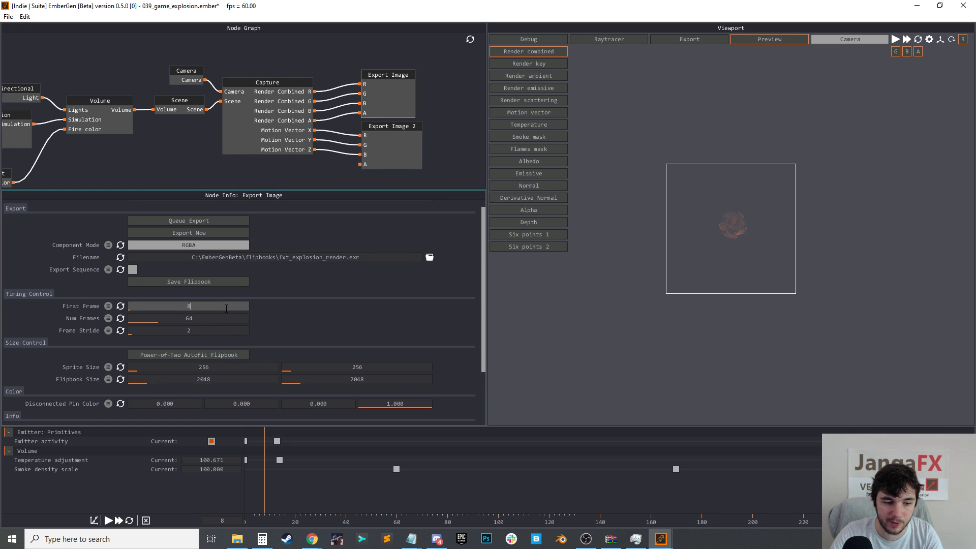
text(8)
key(Return)
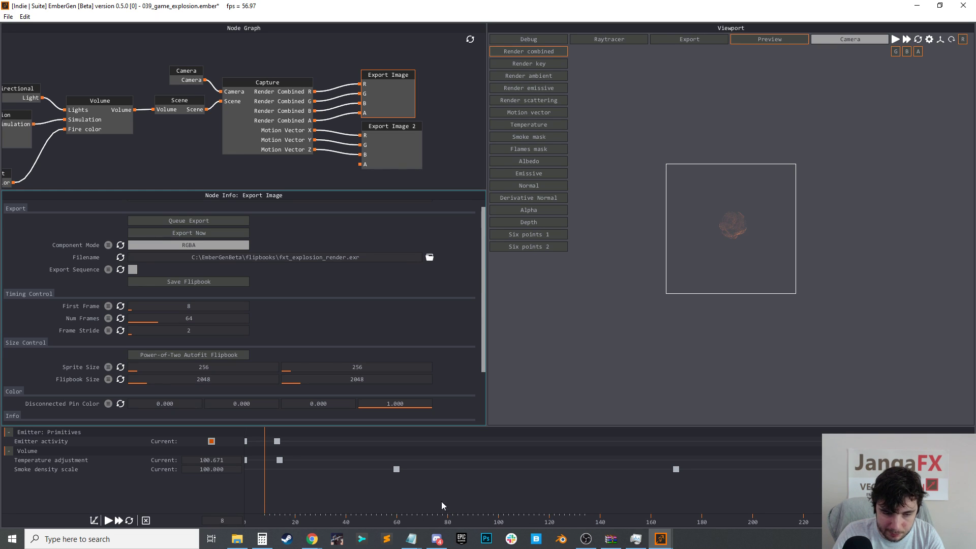
Try Num Frames values of 39 and 73 with the power-of-two autofit flipbook, and return Num Frames to 64
drag(215, 318, 197, 319)
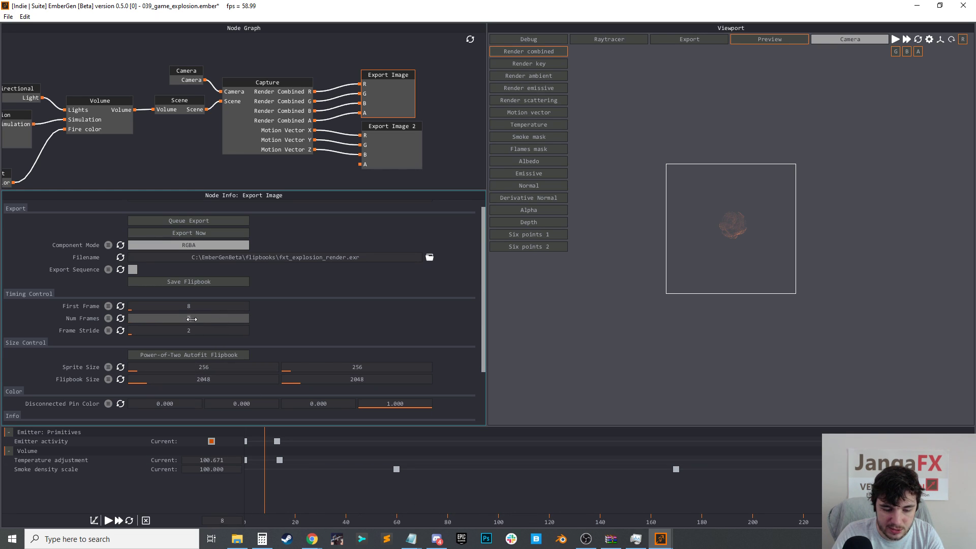
drag(263, 328, 209, 323)
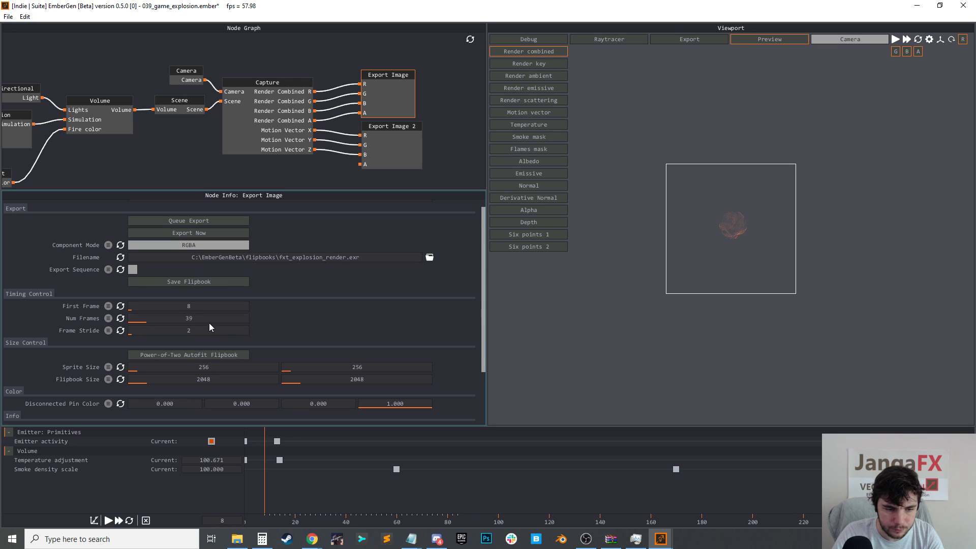
text(4)
key(Return)
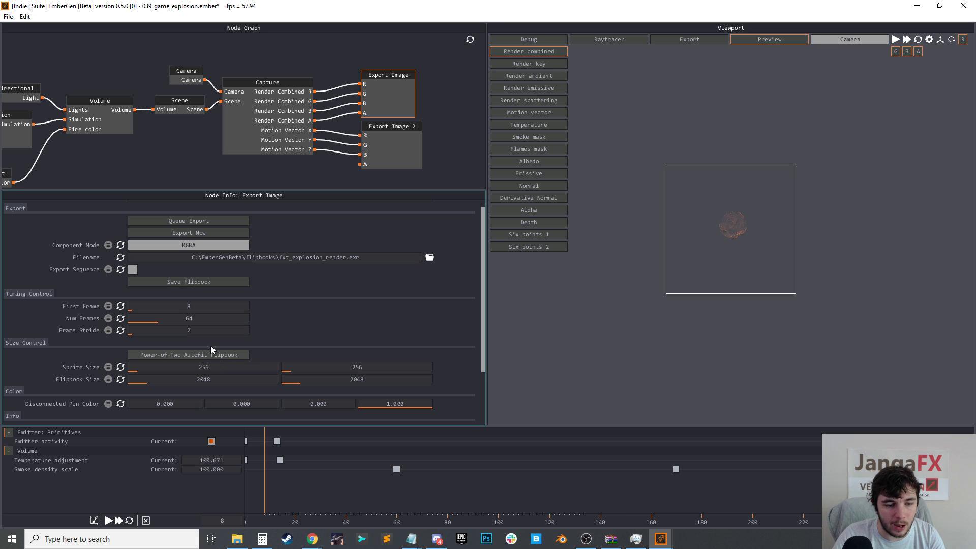
drag(202, 323, 218, 320)
click(226, 356)
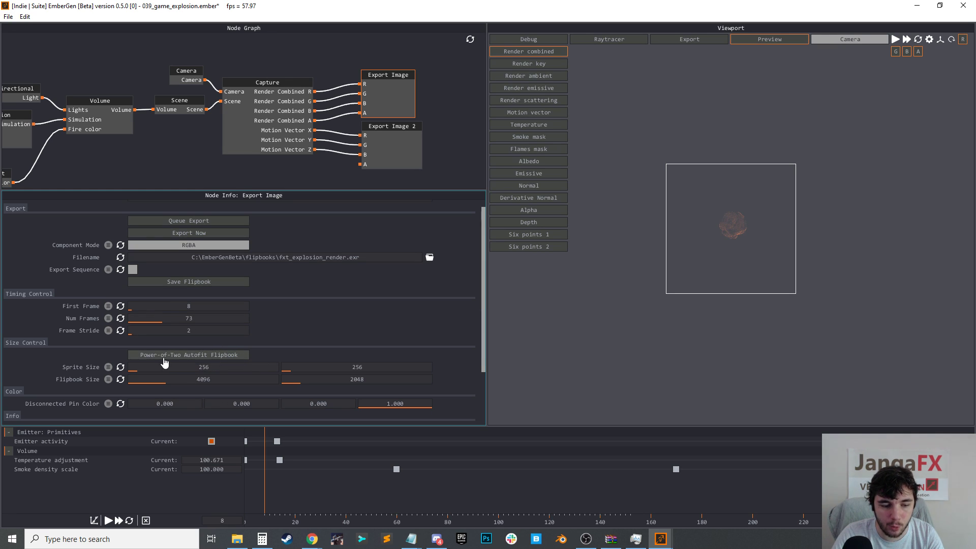
double_click(209, 318)
text(64)
key(Return)
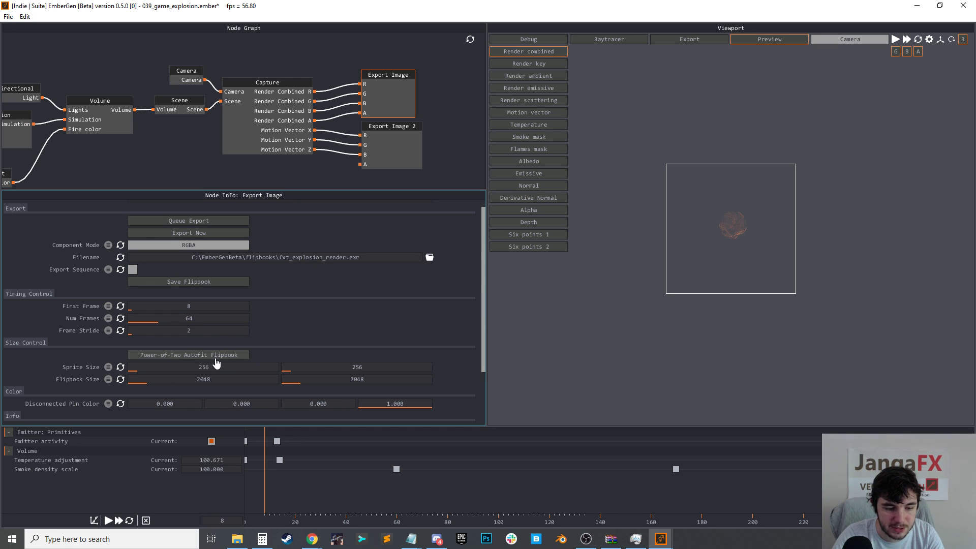
Set the render export's sprite size to 512 × 512 and autofit the flipbook to power-of-two dimensions
double_click(217, 365)
text(512)
double_click(289, 366)
text(5152)
key(BackSpace)
key(BackSpace)
text(2)
key(Return)
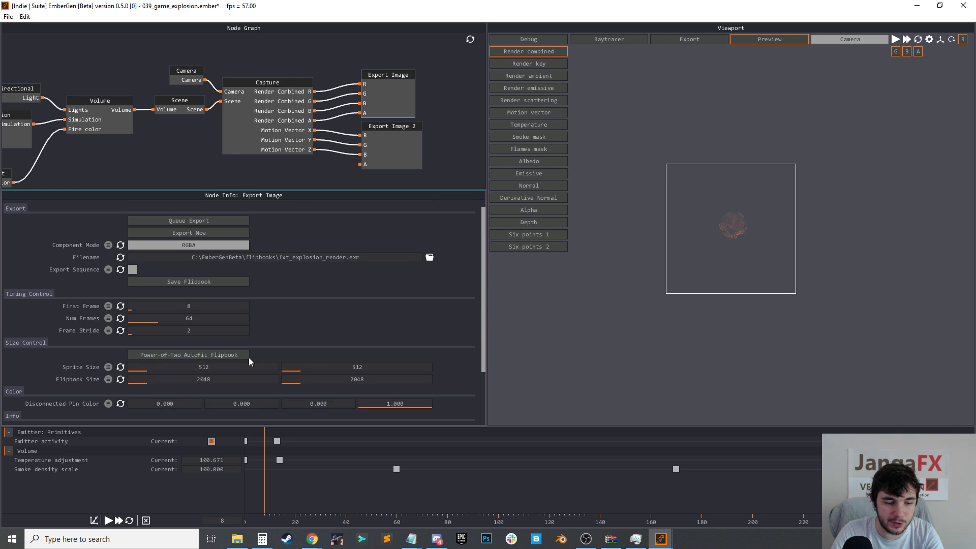
click(200, 355)
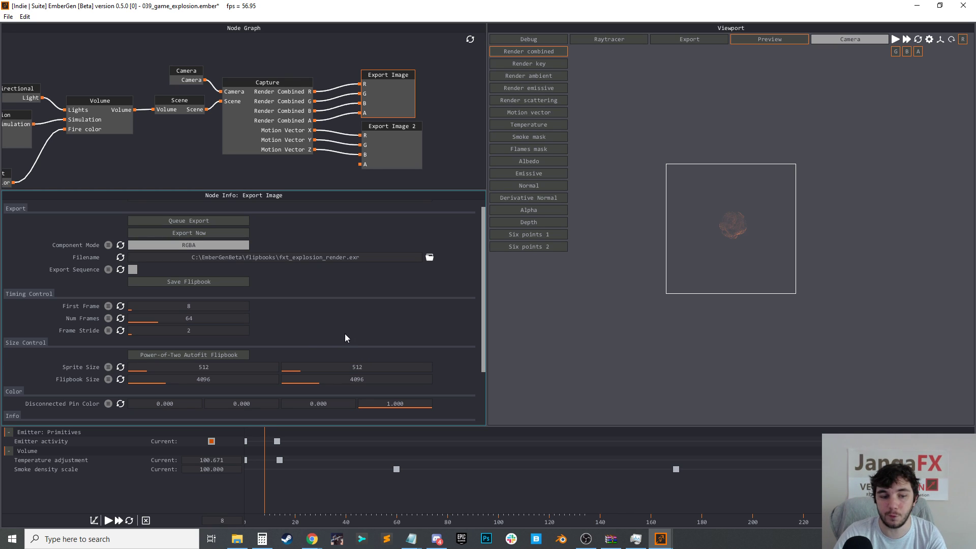
Export the render flipbook immediately, view it in the Export view, and save the flipbook to fxt_explosion_render.exr
click(212, 234)
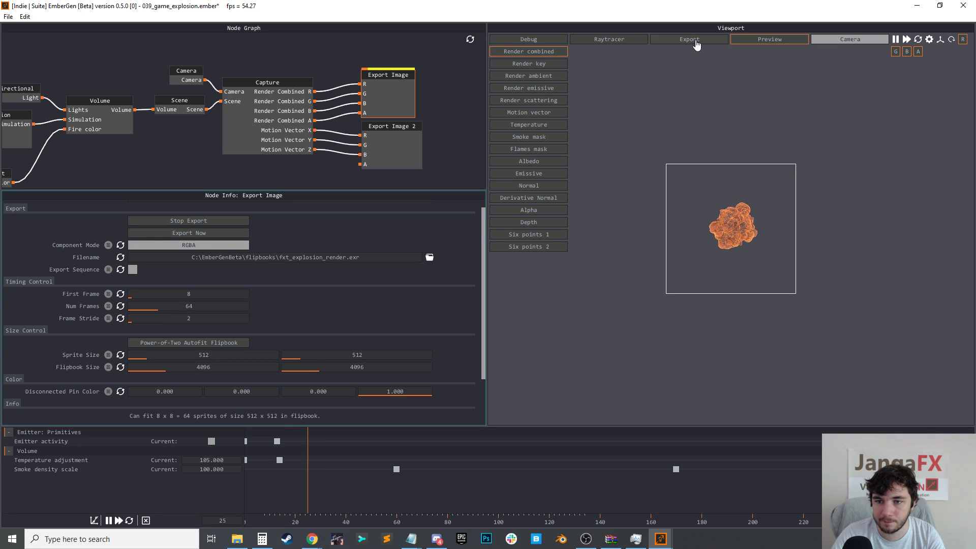
click(692, 40)
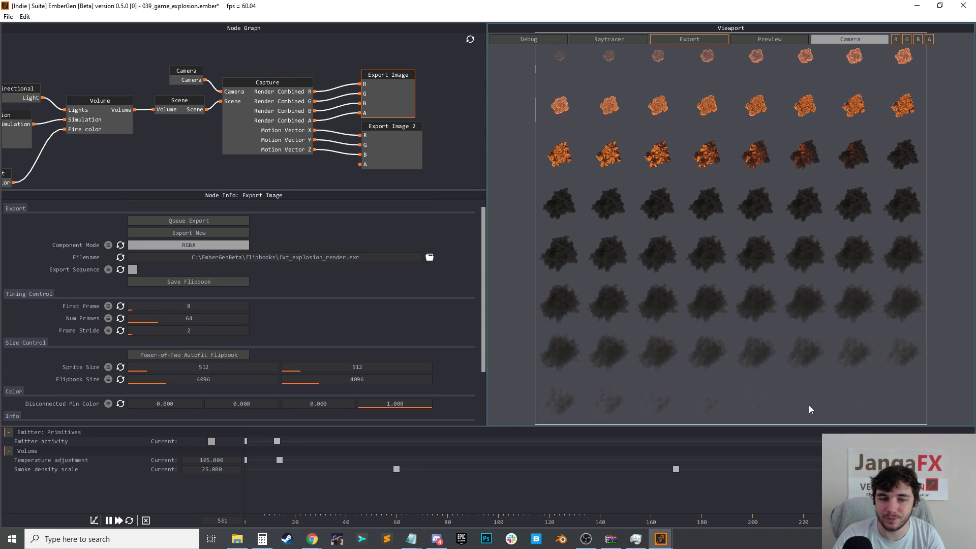
click(193, 283)
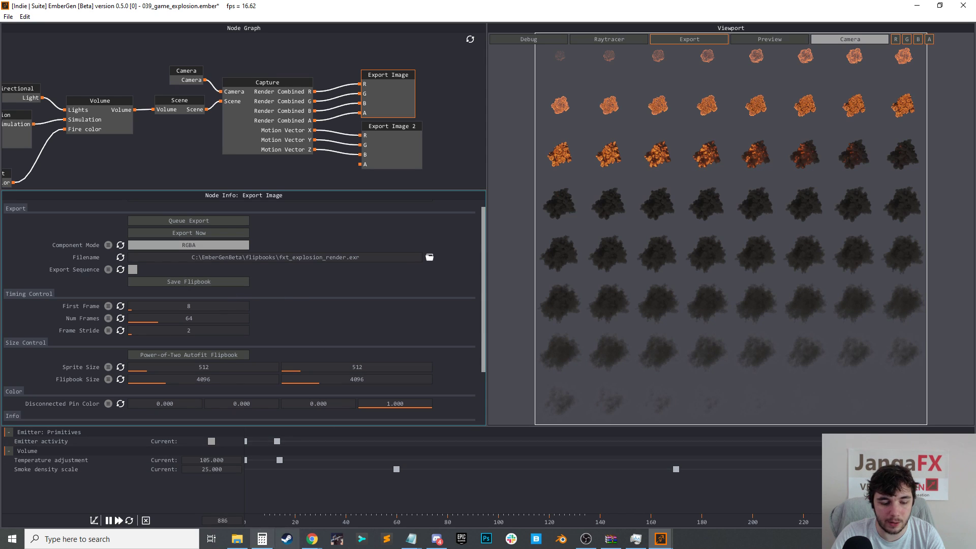
Open fxt_explosion_render.exr from the flipbooks folder in Photoshop with alpha read as transparency, and examine the explosion sprites
click(243, 543)
double_click(458, 125)
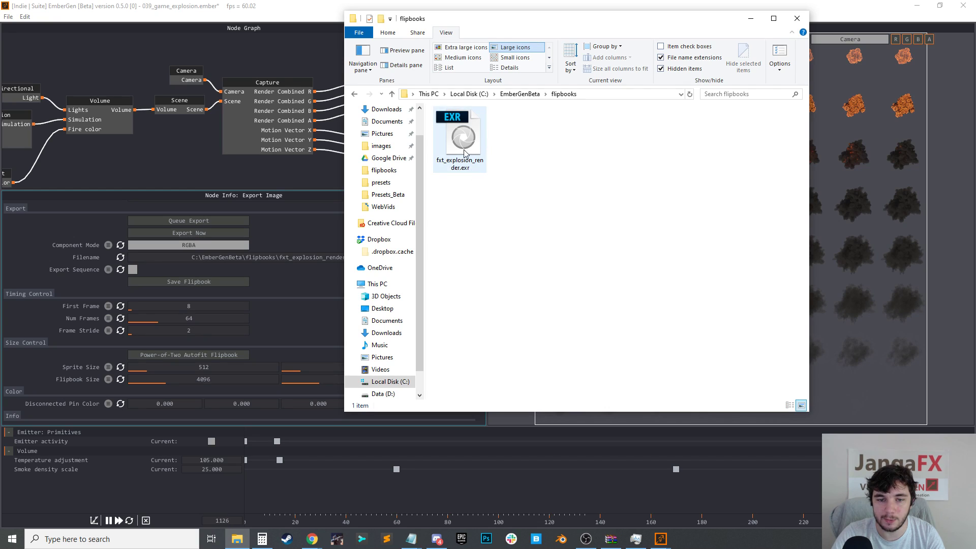
double_click(457, 142)
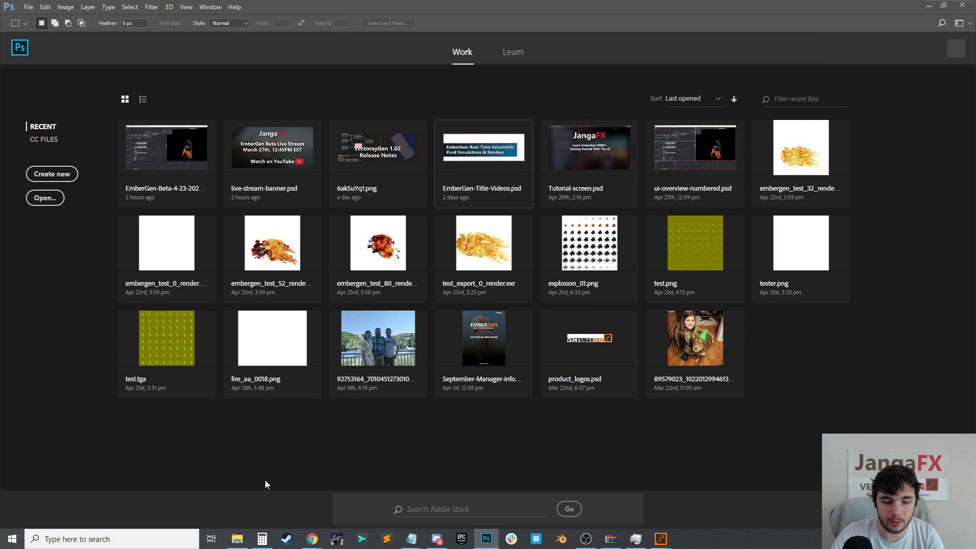
click(248, 544)
drag(459, 139, 235, 53)
click(750, 19)
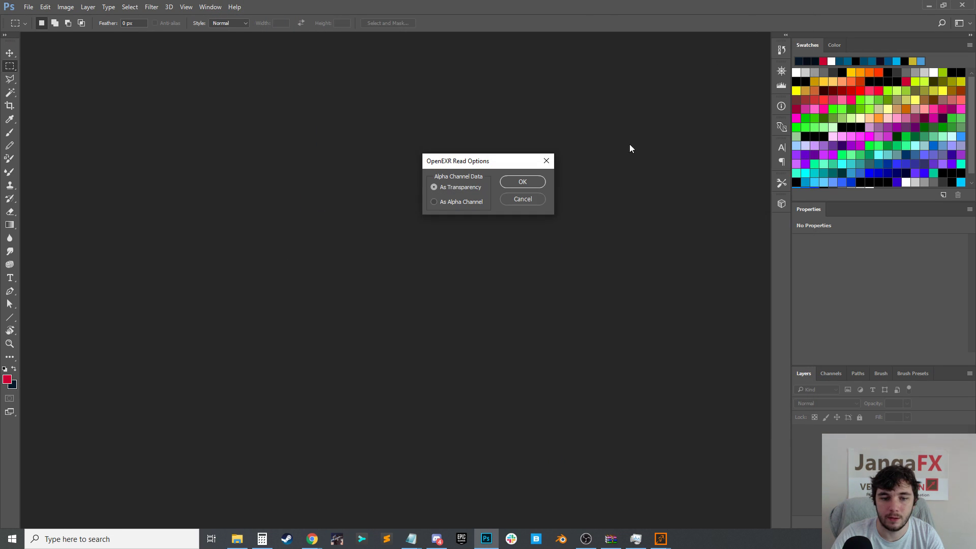
click(527, 181)
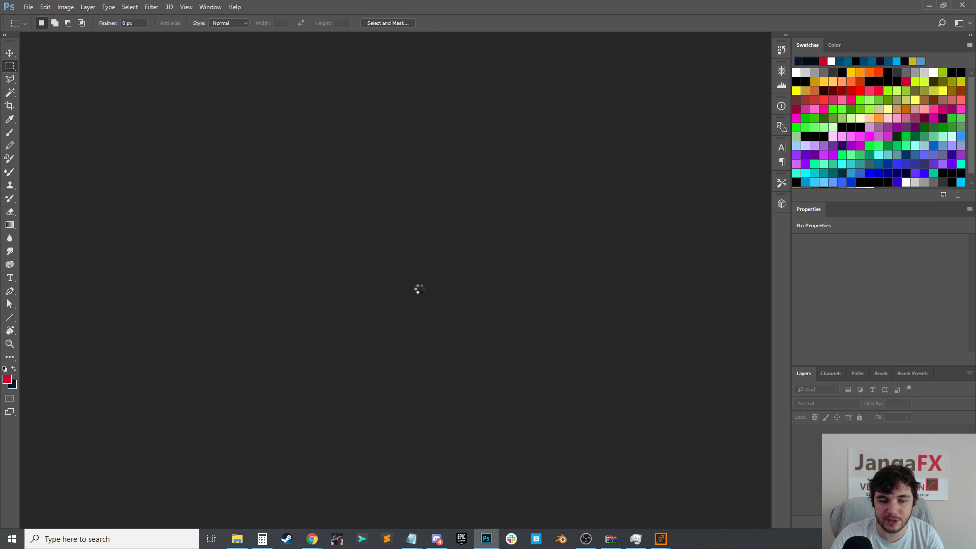
alt+scroll(375, 221, up, 10)
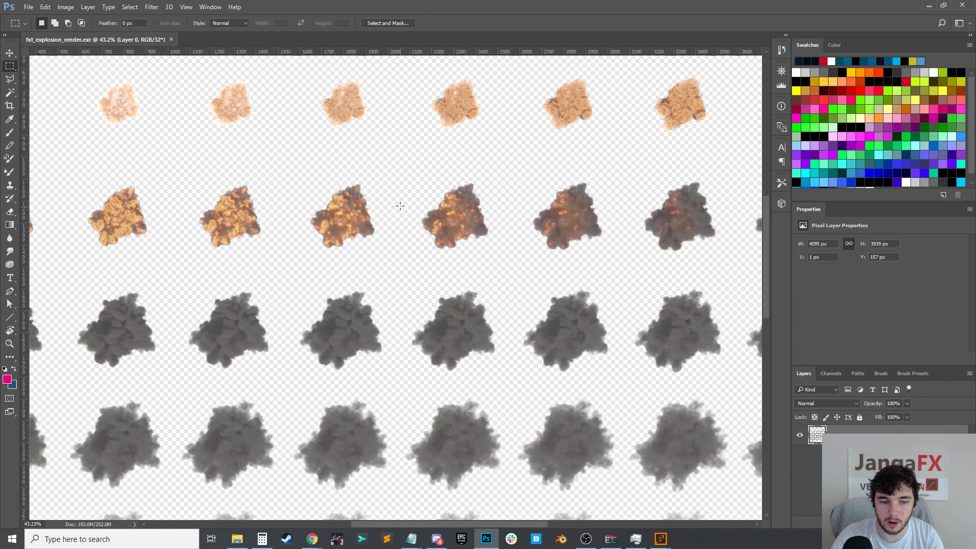
alt+scroll(465, 209, up, 3)
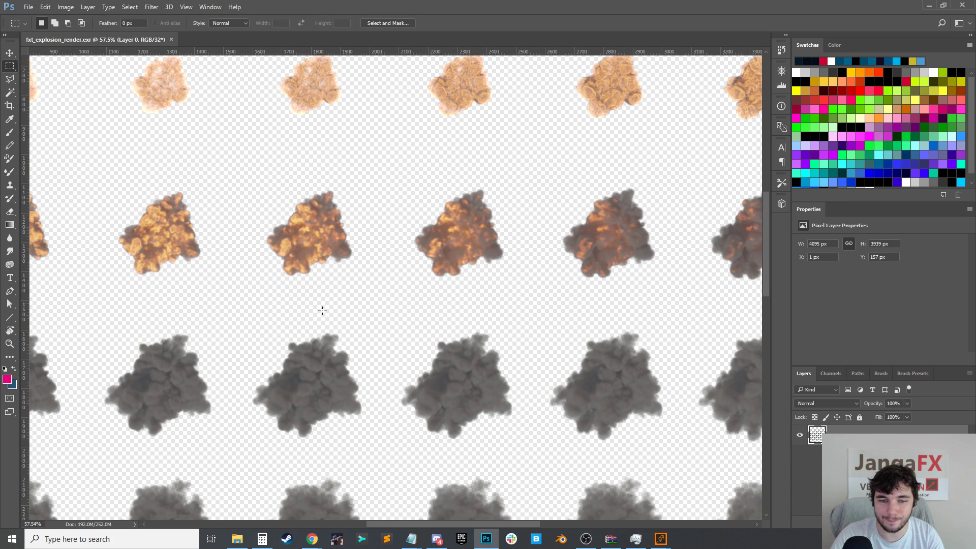
alt+scroll(465, 181, down, 10)
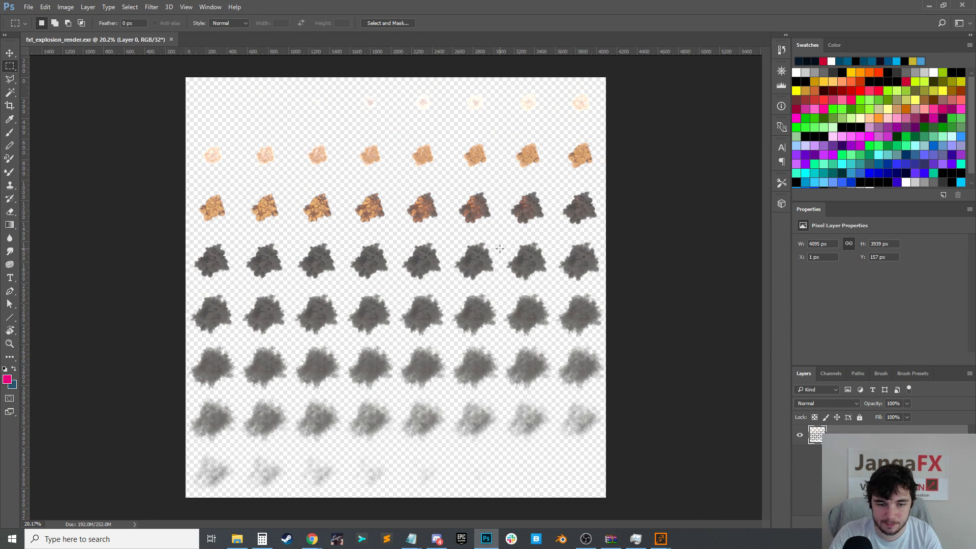
Switch back to EmberGen and export the motion vector flipbook of the Export Image 2 node immediately
mouse_move(661, 539)
click(713, 510)
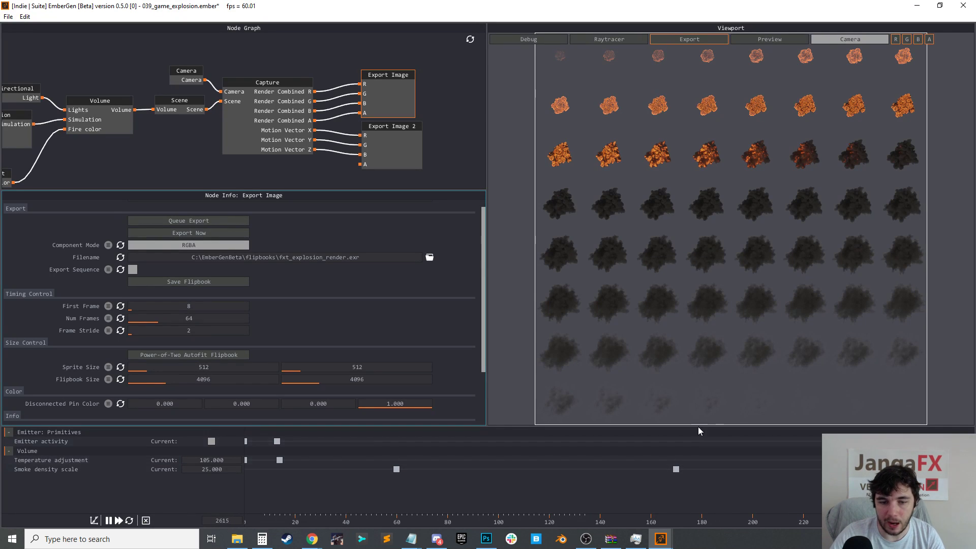
click(397, 150)
click(203, 243)
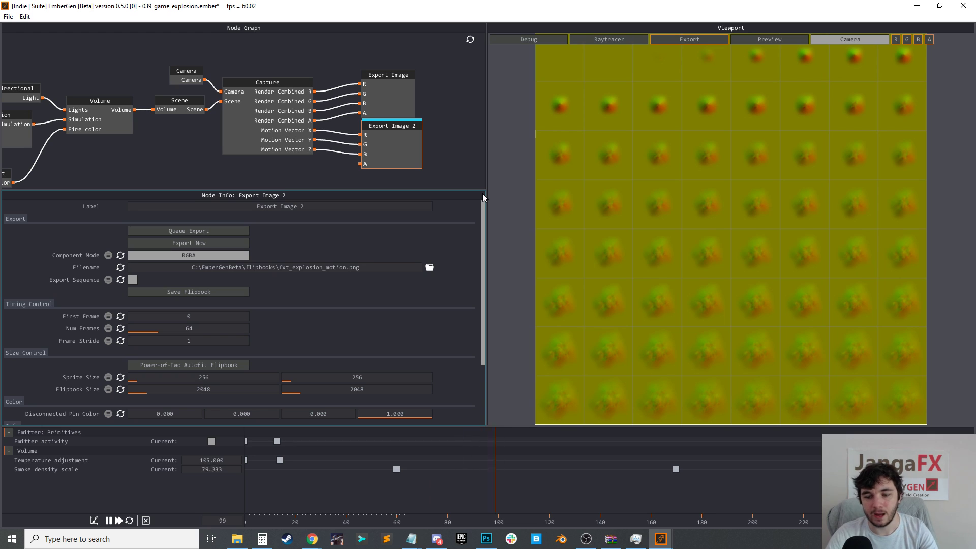
Set the Capture node's motion vector outer blur radius to 8 pixels and inner to 4 pixels, and re-export the flipbook of Export Image 2
click(231, 137)
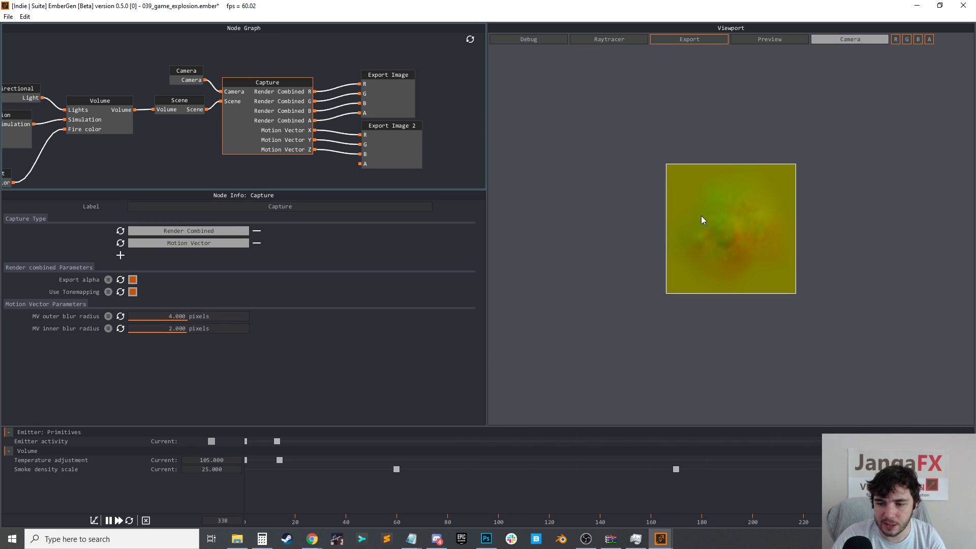
drag(185, 316, 366, 326)
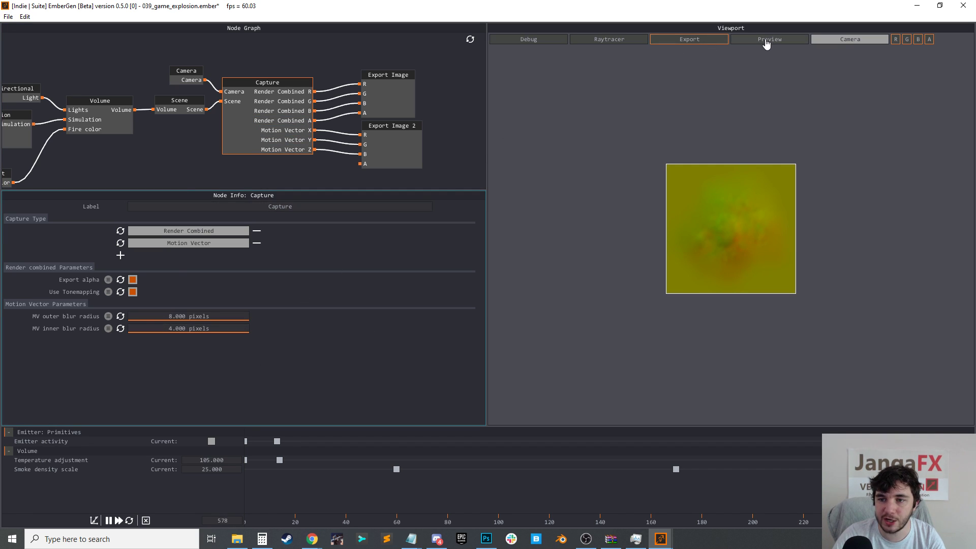
click(381, 155)
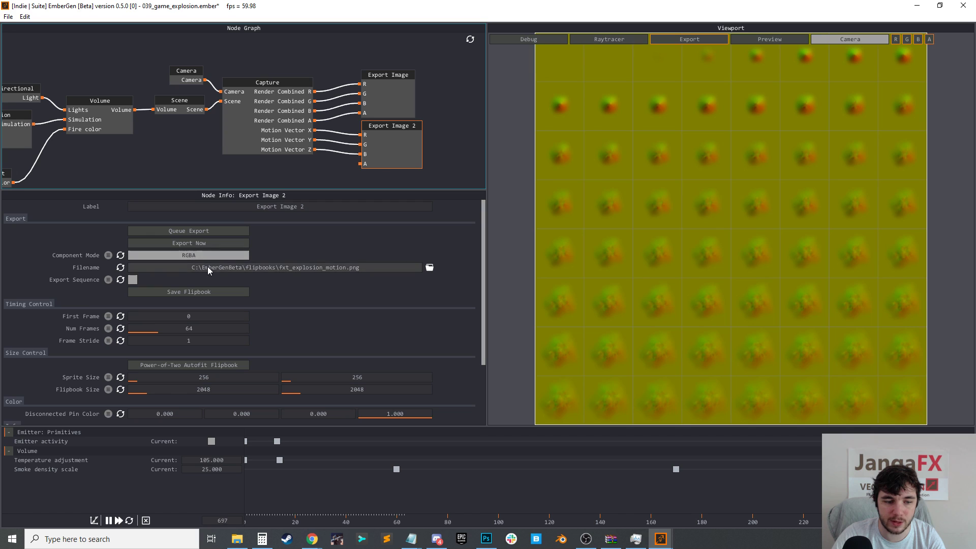
click(179, 245)
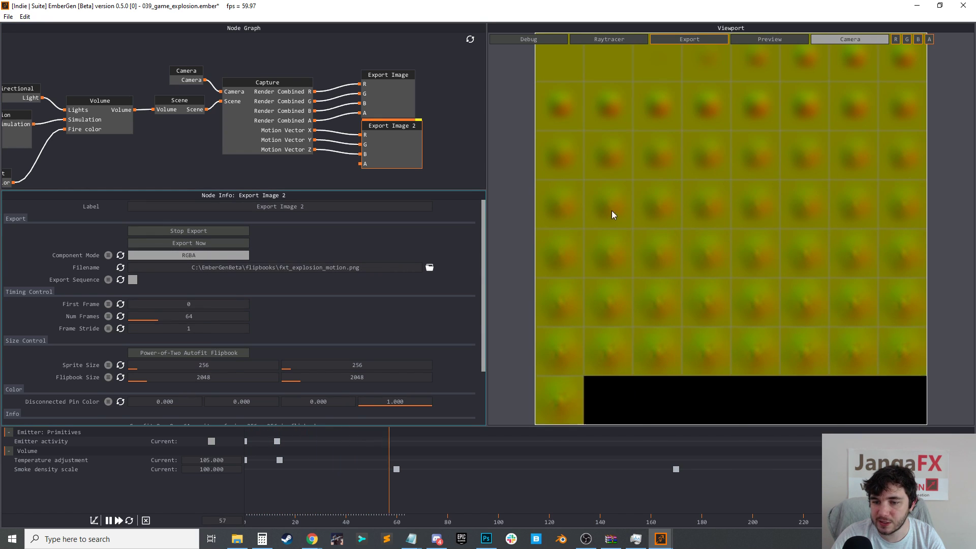
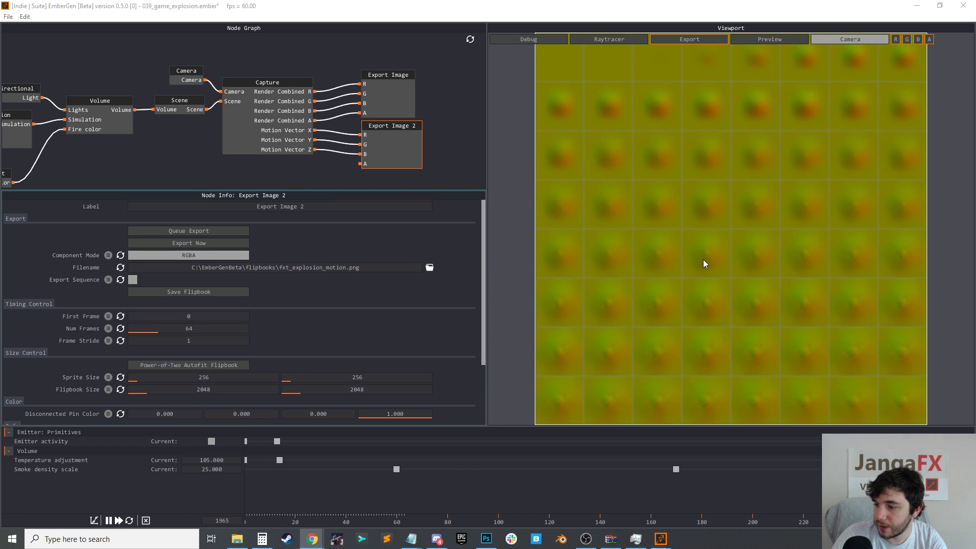
Compare the re-exported motion vector flipbook of Export Image 2 with the render flipbook of Export Image
click(423, 124)
click(388, 143)
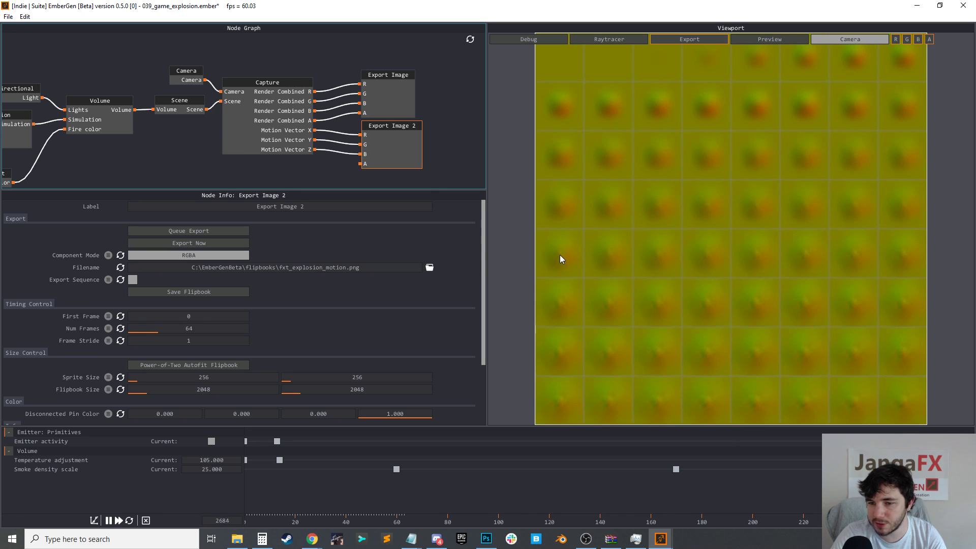
click(436, 120)
click(399, 96)
click(395, 134)
click(398, 100)
click(410, 154)
click(403, 104)
Show the combined render in the Preview view and play and pause the explosion to examine its smoke
click(770, 40)
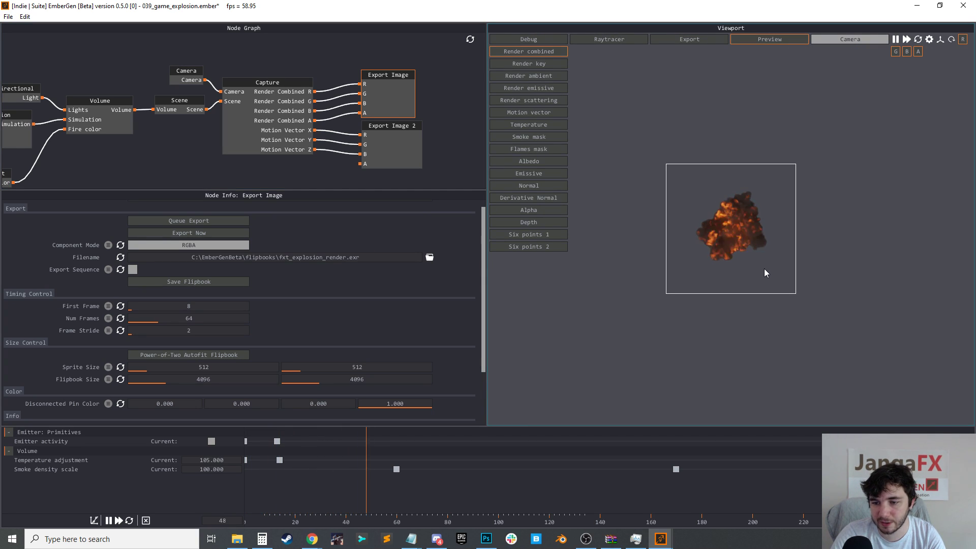
key(space)
drag(756, 278, 654, 275)
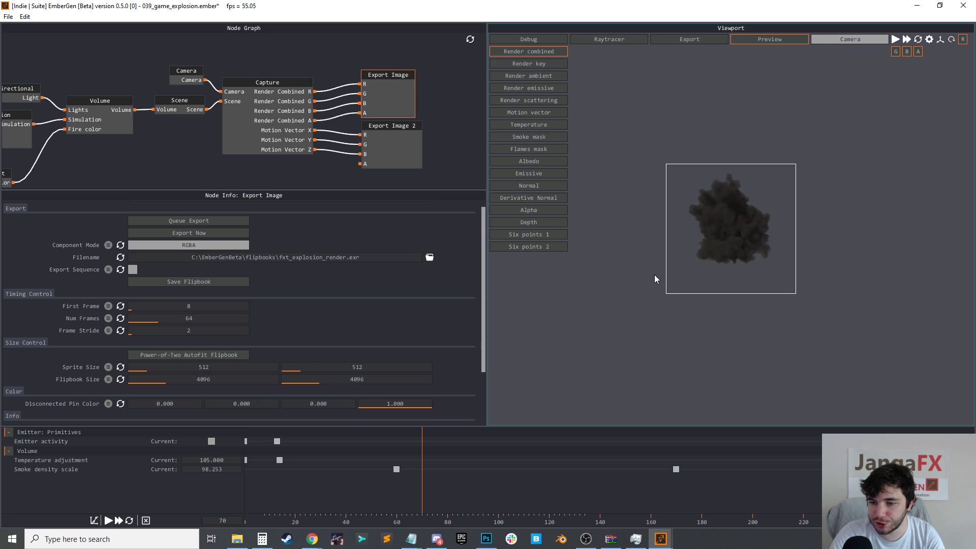
key(space)
key(space)
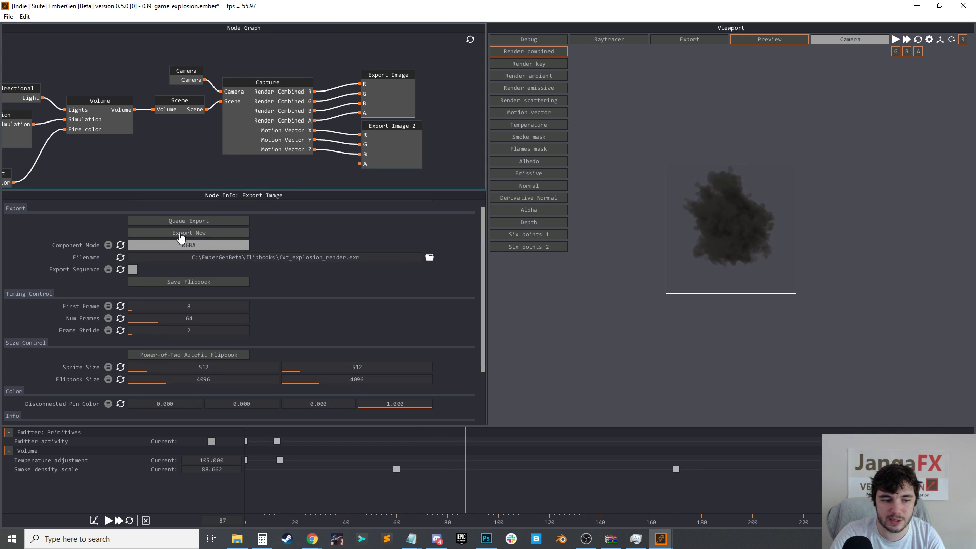
Queue both Export Image and Export Image 2, export them together immediately, and show the result in the Export view
click(378, 150)
click(204, 231)
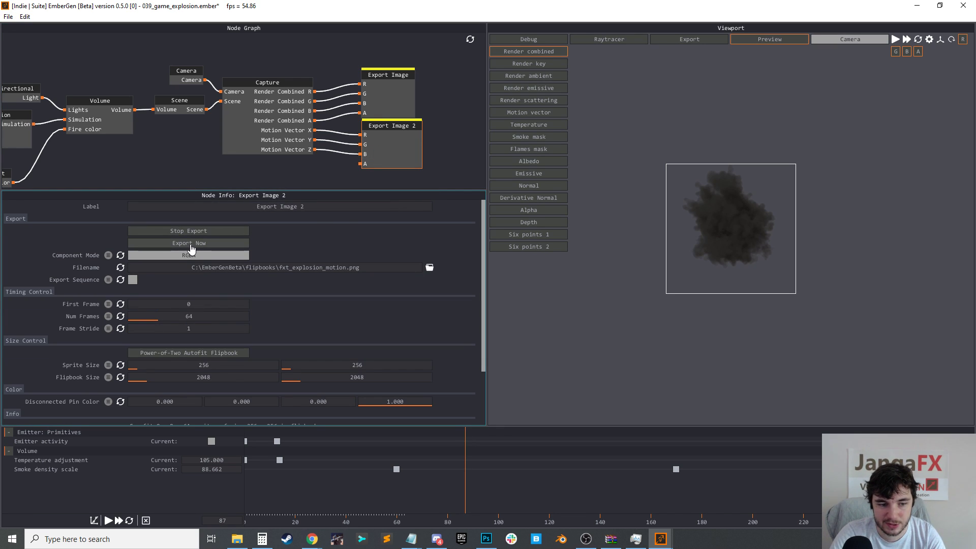
click(188, 244)
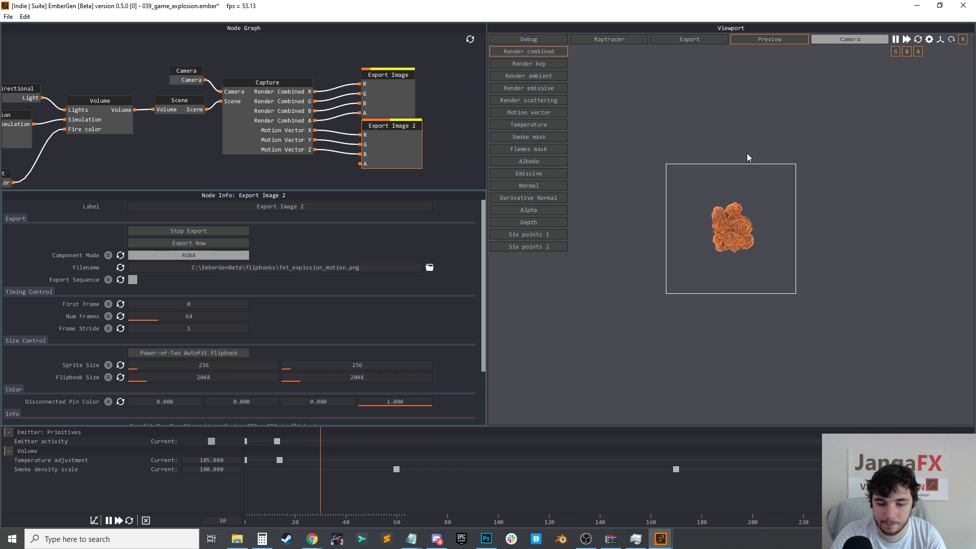
click(682, 44)
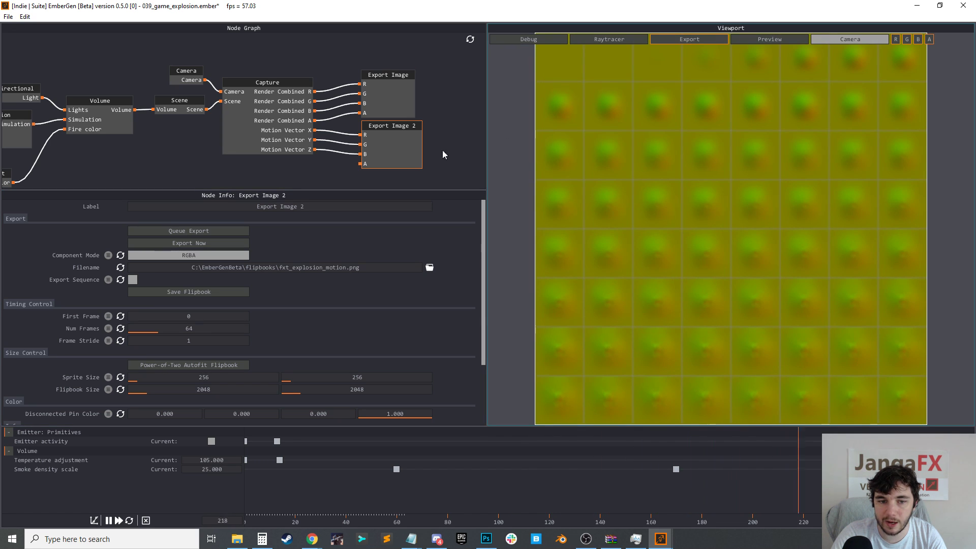
Alternate between the render and motion vector export nodes to compare their flipbooks, first frame, frame stride and sprite size settings
click(403, 103)
click(413, 145)
click(395, 97)
click(413, 154)
click(398, 107)
click(407, 154)
click(396, 99)
click(410, 154)
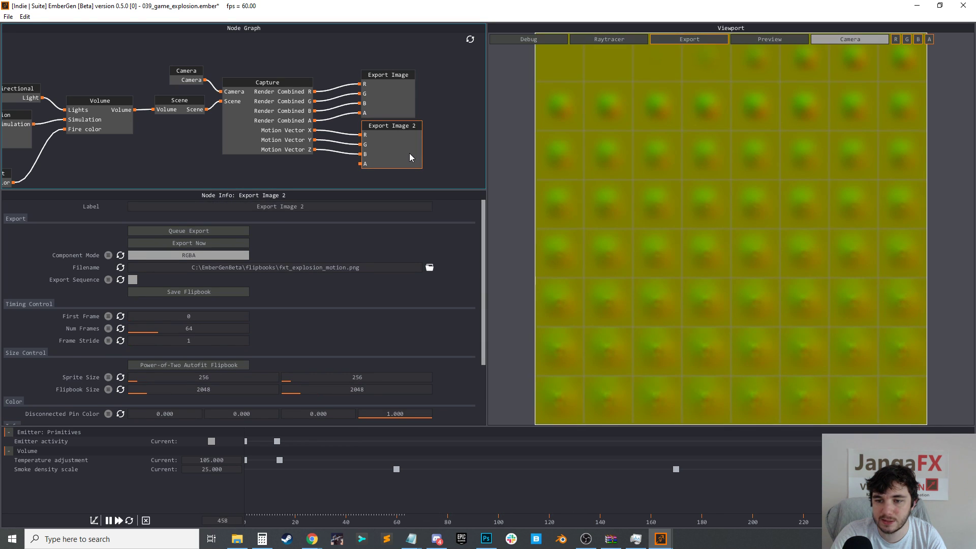
click(394, 85)
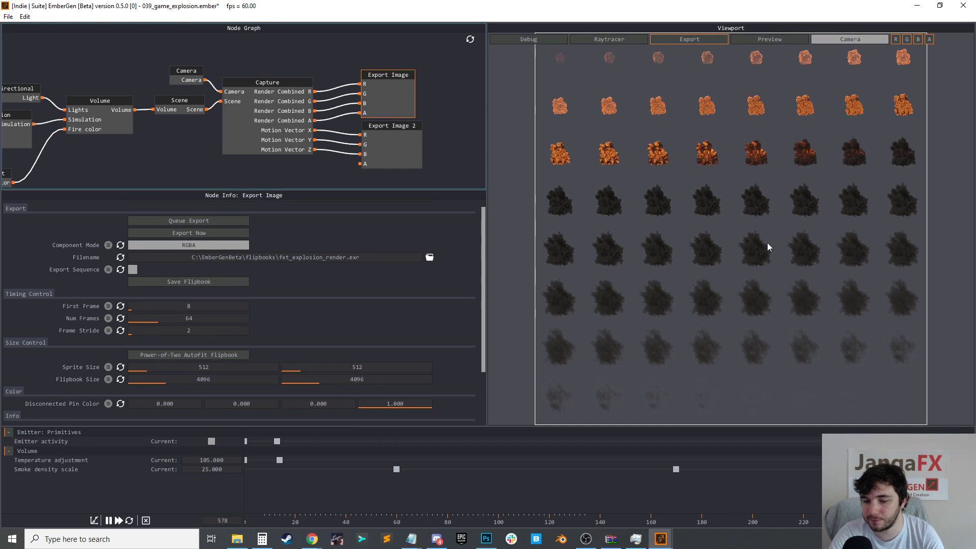
click(390, 159)
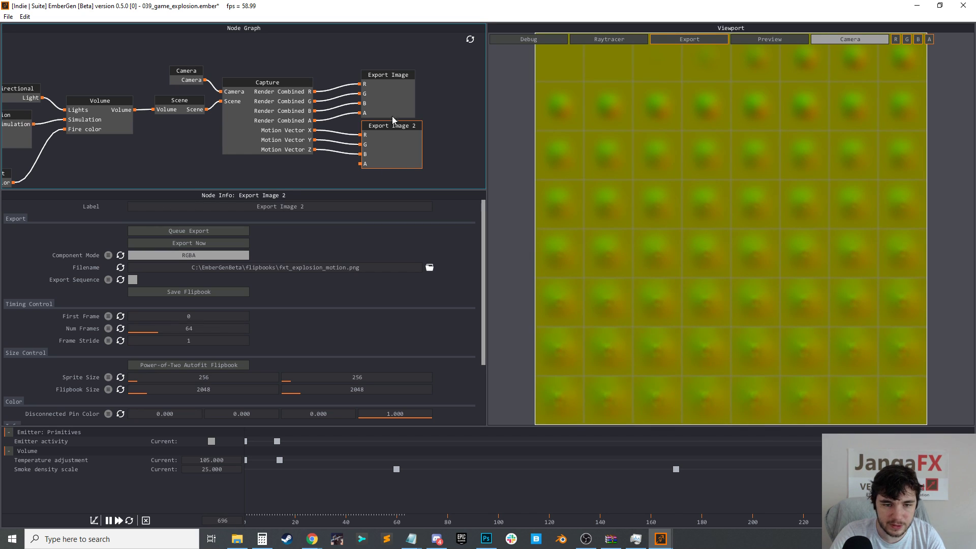
click(392, 112)
click(398, 152)
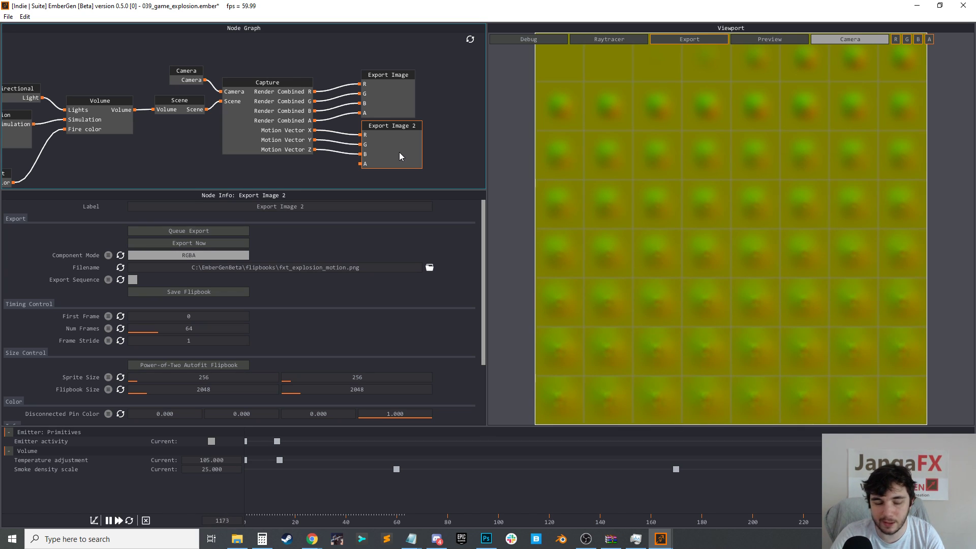
click(389, 99)
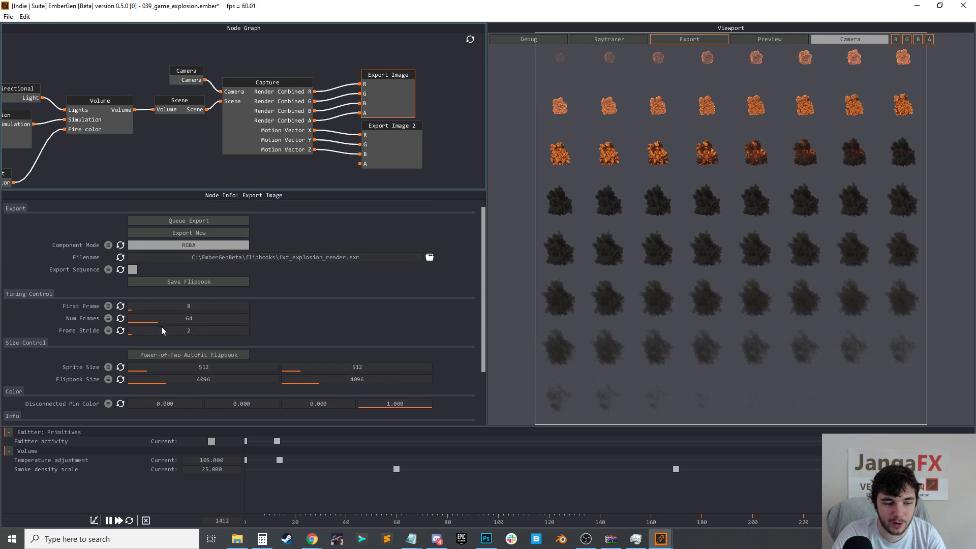
click(400, 164)
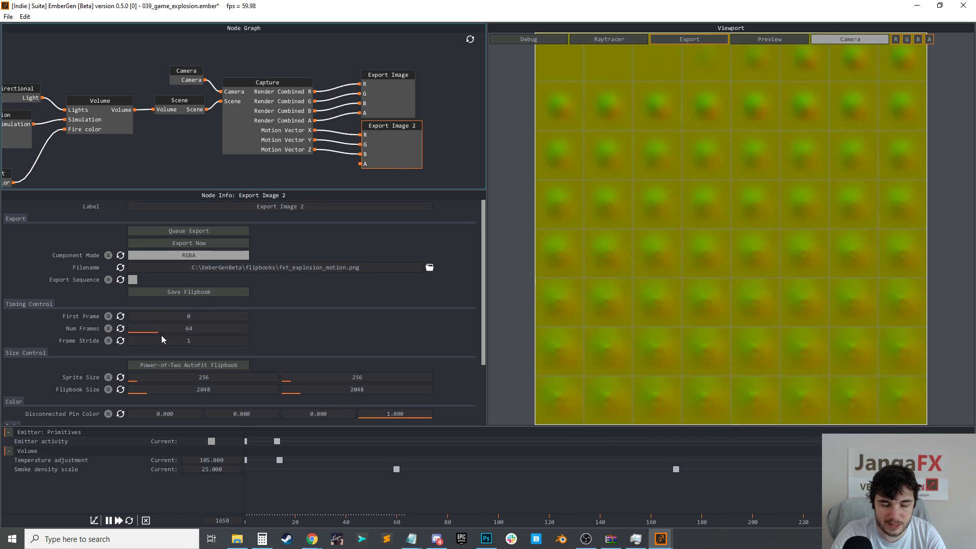
Delete the Export Image 2 node and place a copy of the Export Image node below the original
drag(397, 133, 394, 148)
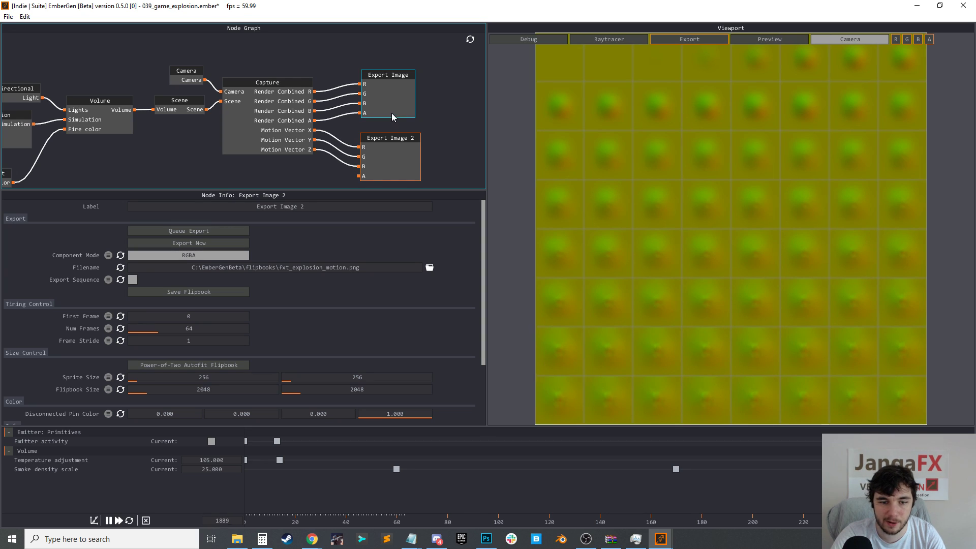
middle_drag(419, 152, 417, 112)
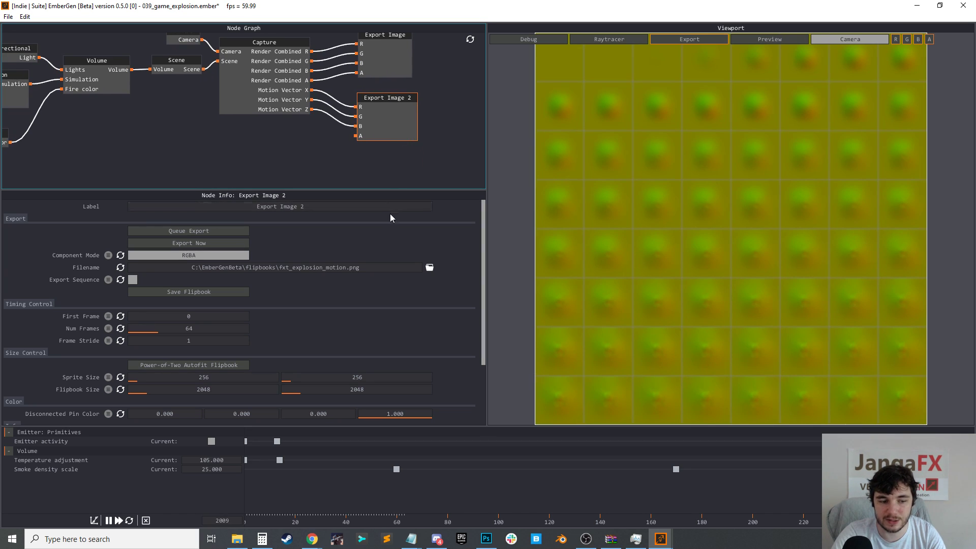
middle_drag(438, 113, 434, 141)
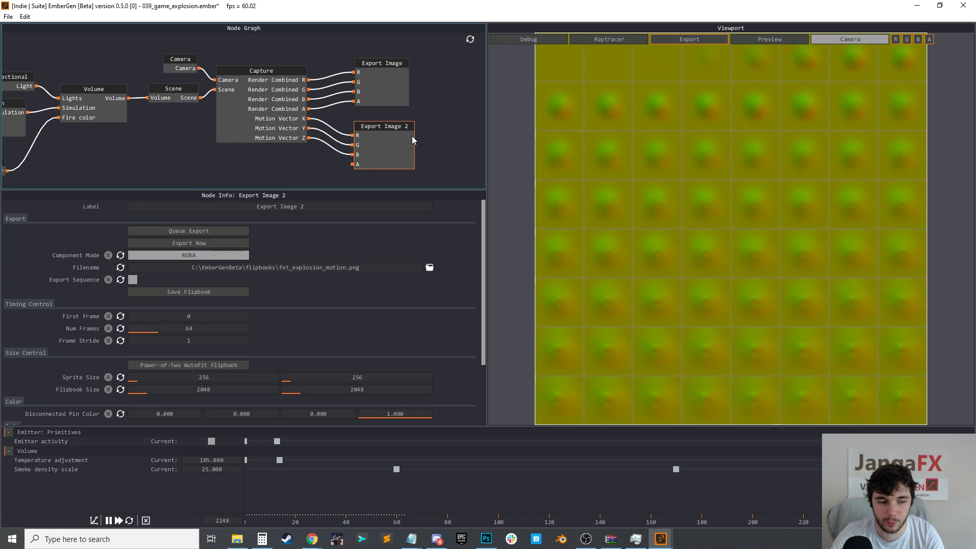
key(Delete)
click(389, 94)
key(ctrl+c)
key(ctrl+v)
mouse_move(381, 140)
mouse_down()
mouse_move(387, 127)
mouse_move(379, 137)
mouse_up()
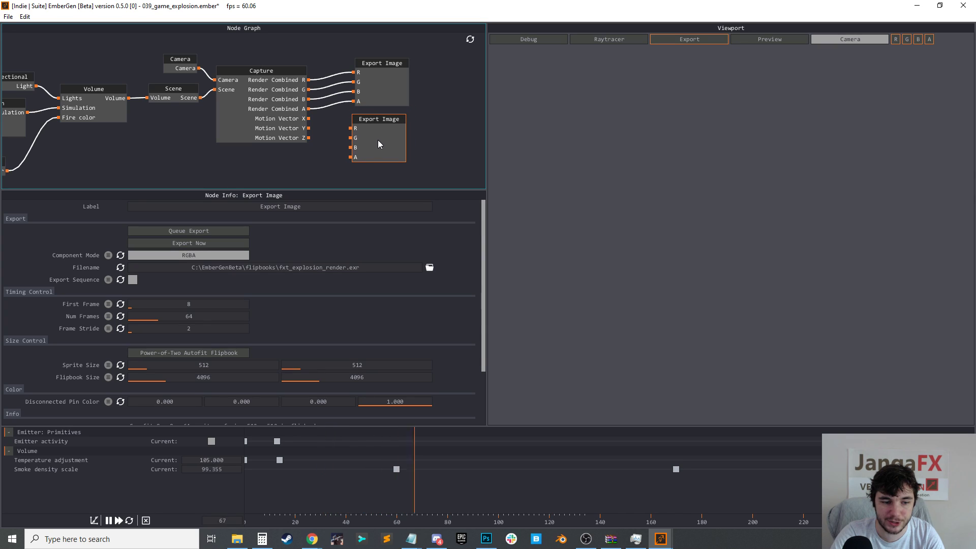
Connect Capture's Motion Vector X, Y and Z outputs to the copied node's R, G and B inputs, and export its flipbook immediately
drag(308, 118, 400, 139)
click(379, 150)
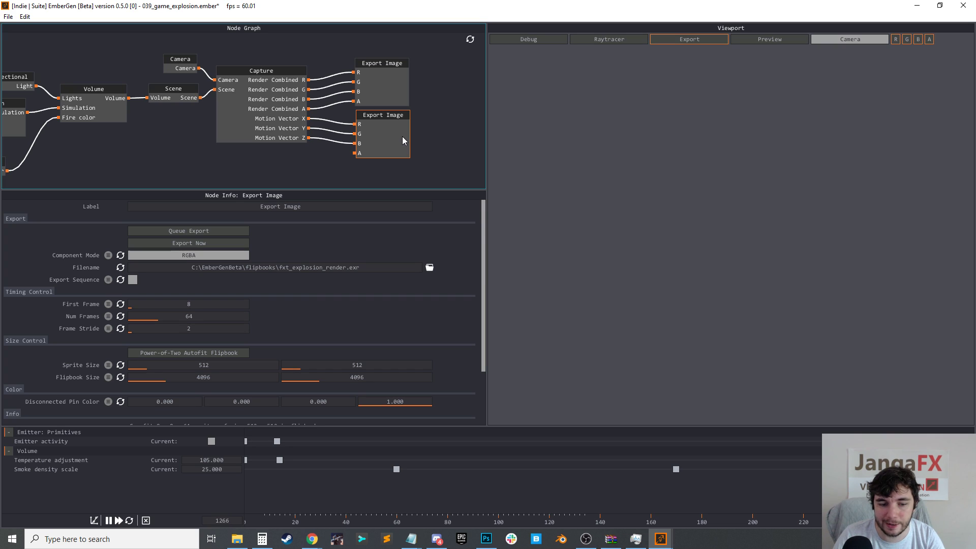
click(216, 242)
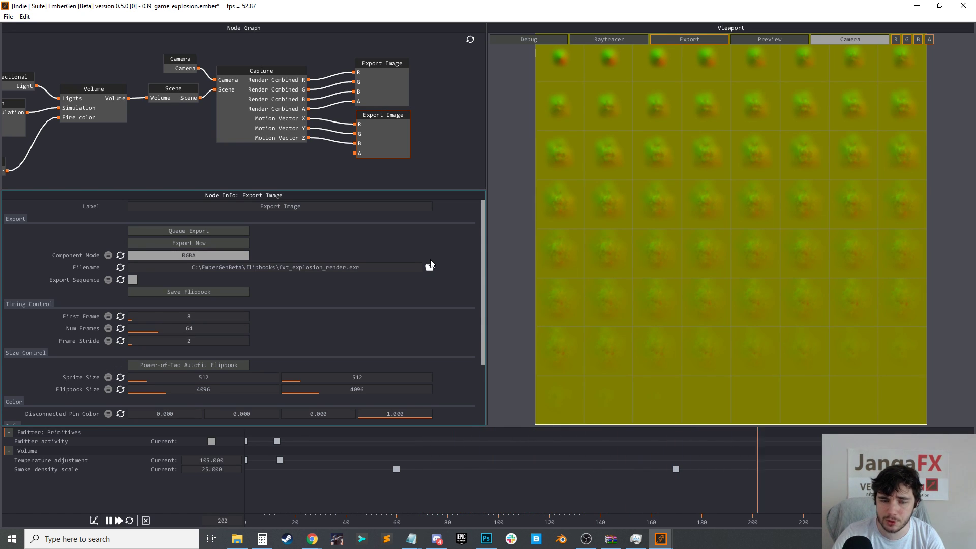
Enable Export Sequence on the render's Export Image node and set its output file to render_a as PNG in the flipbooks folder
click(390, 89)
click(189, 221)
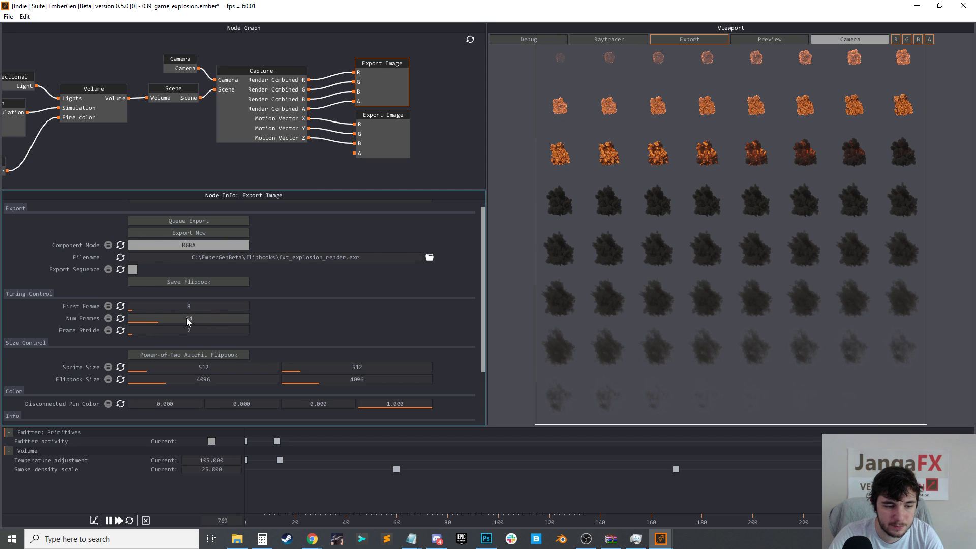
click(133, 269)
click(430, 268)
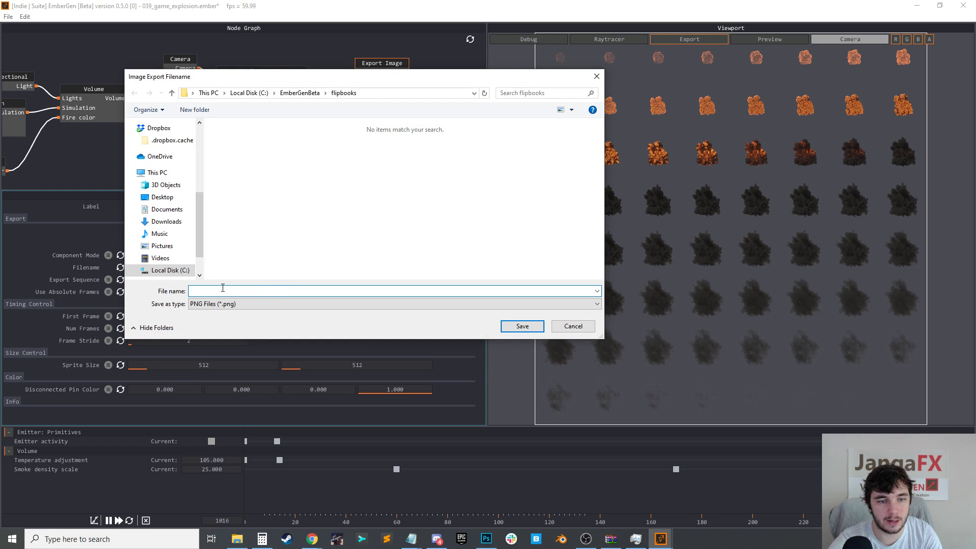
text(render_a)
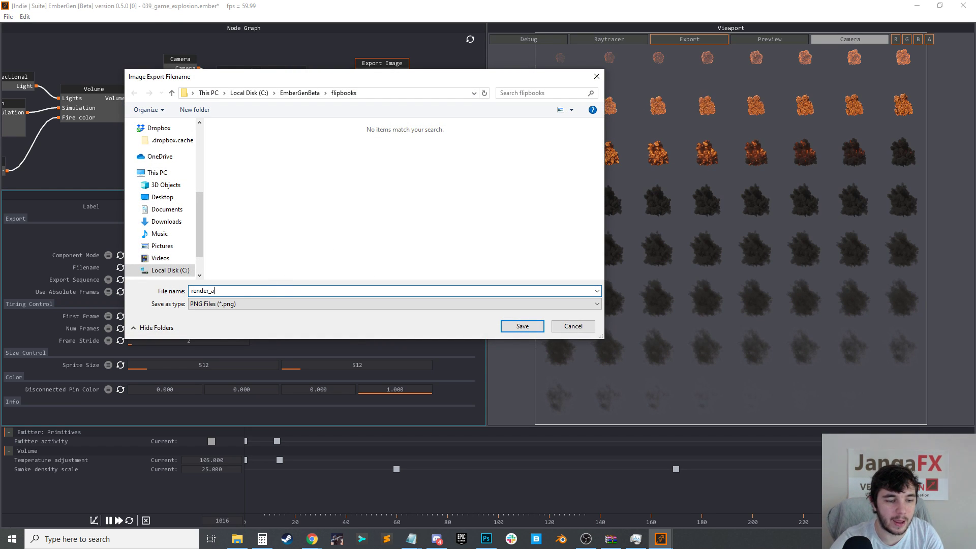
click(514, 329)
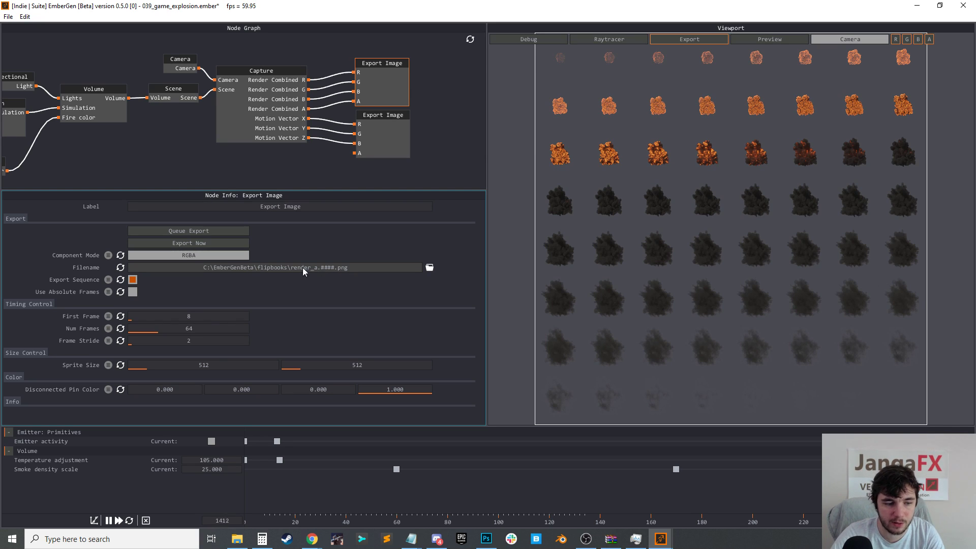
Export the render sequence immediately, examine the numbered PNG frames in the flipbooks folder in File Explorer, and return to EmberGen
click(190, 244)
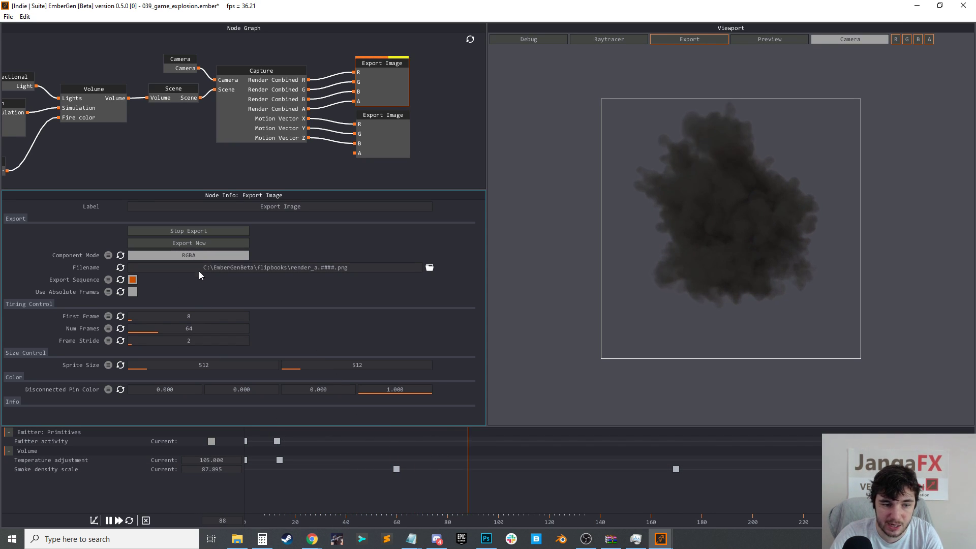
mouse_move(312, 538)
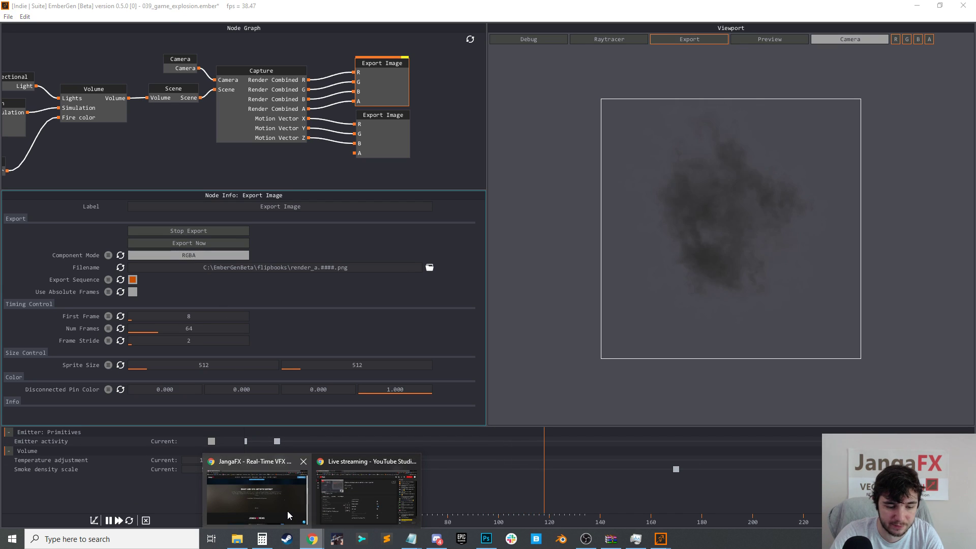
click(237, 539)
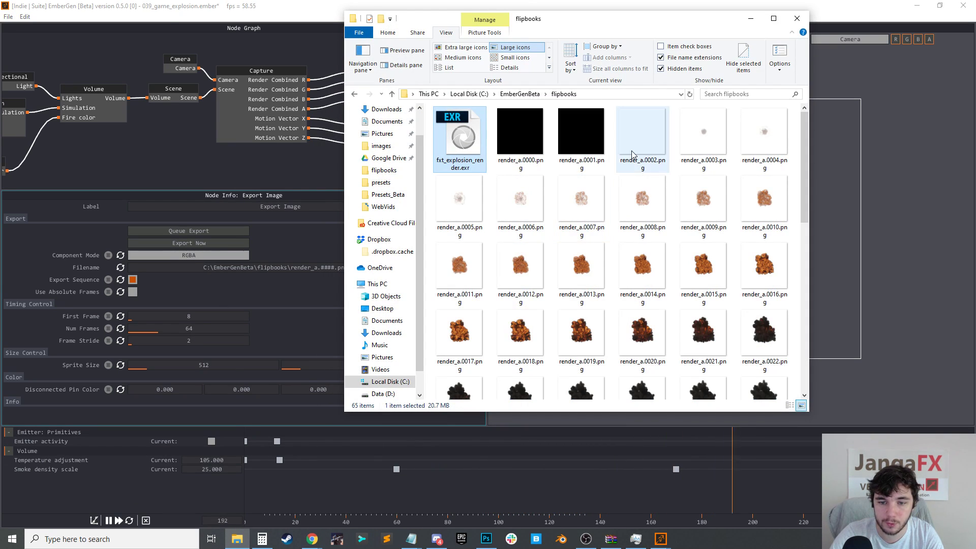
scroll(663, 212, down, 5)
scroll(663, 211, up, 6)
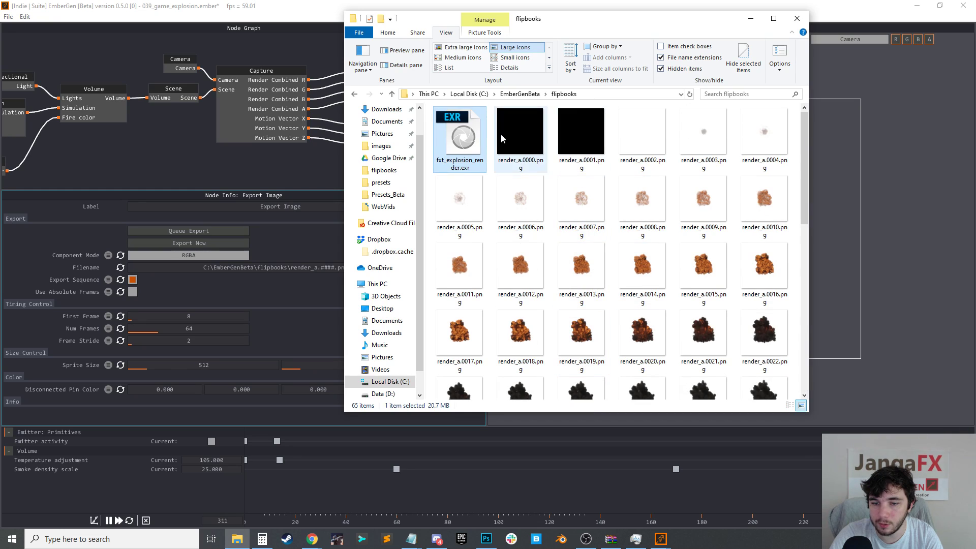
scroll(687, 136, down, 6)
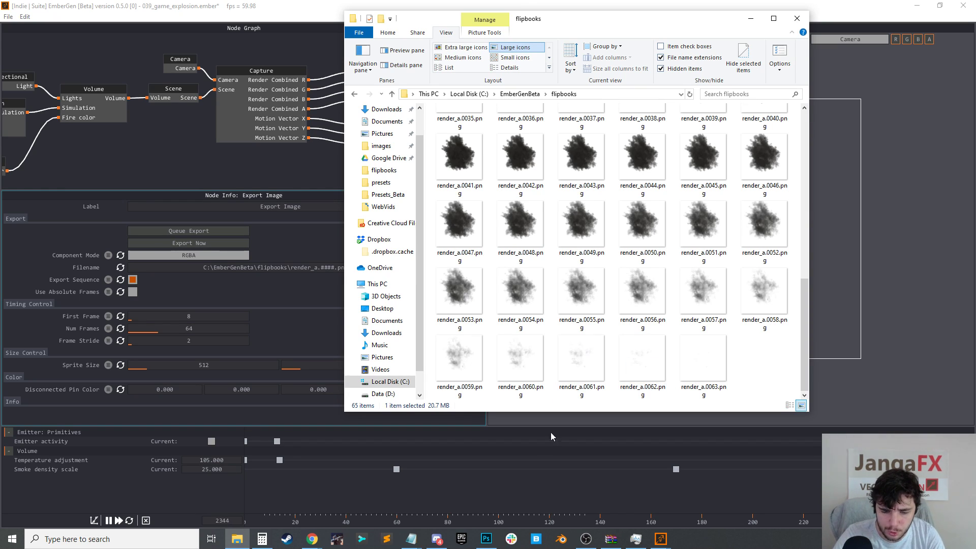
click(325, 482)
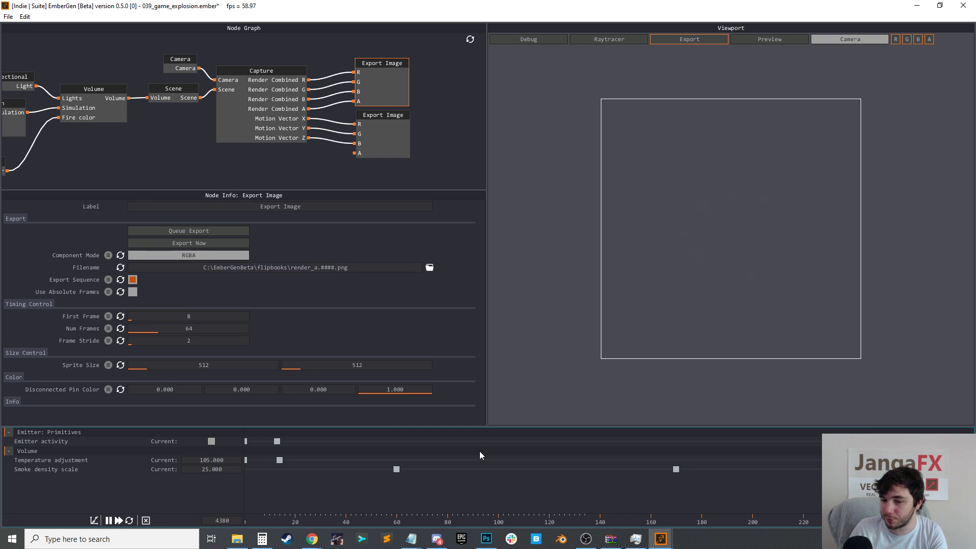
Restart and play the explosion in the Preview view, and check the settings of the copied motion vector export node
key(r)
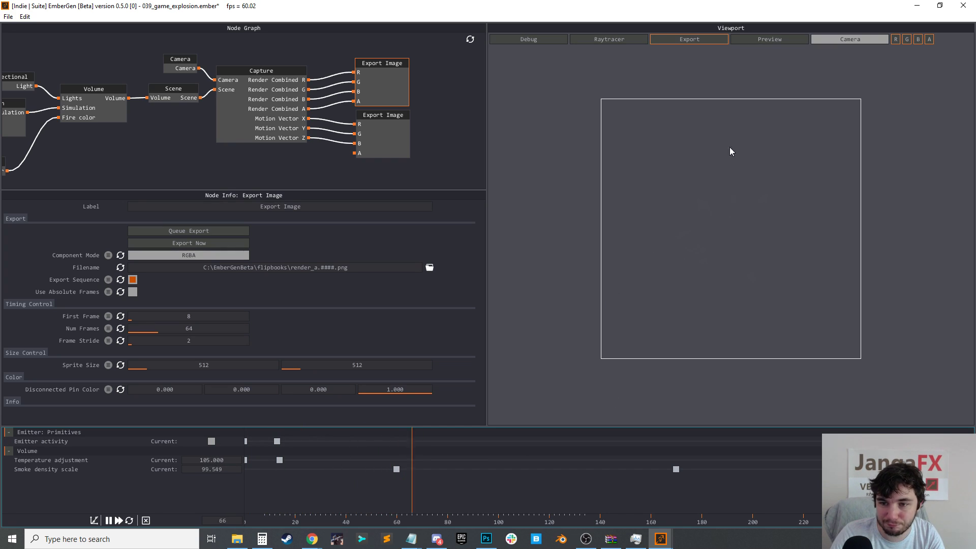
click(763, 41)
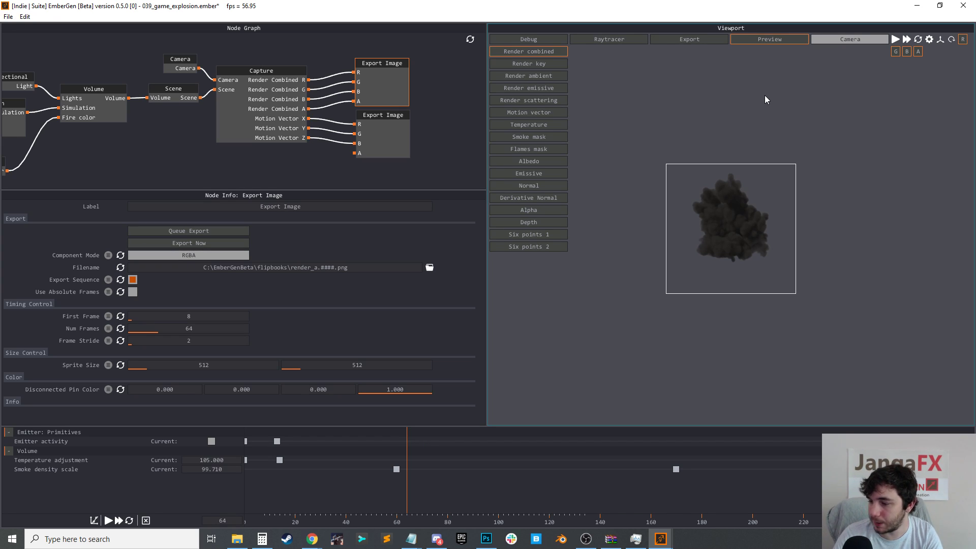
key(space)
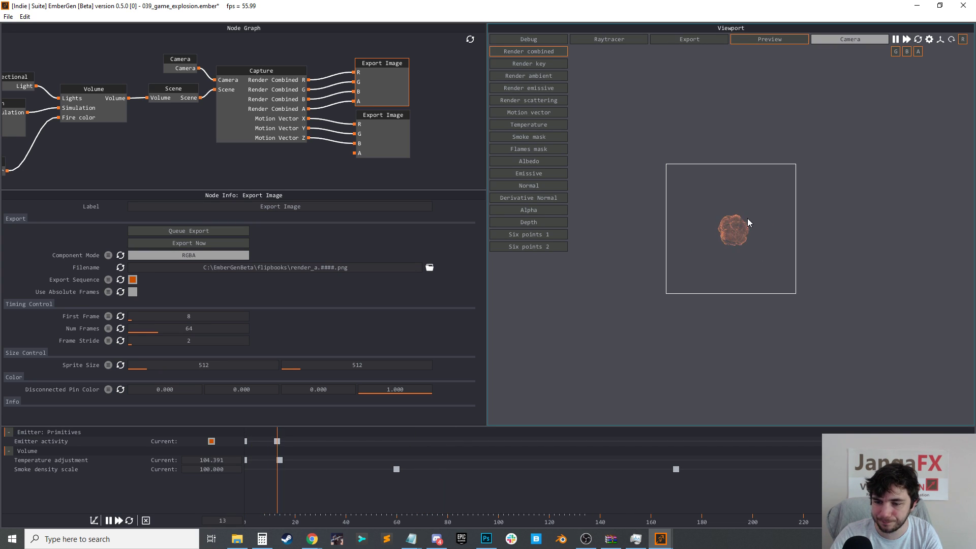
click(391, 130)
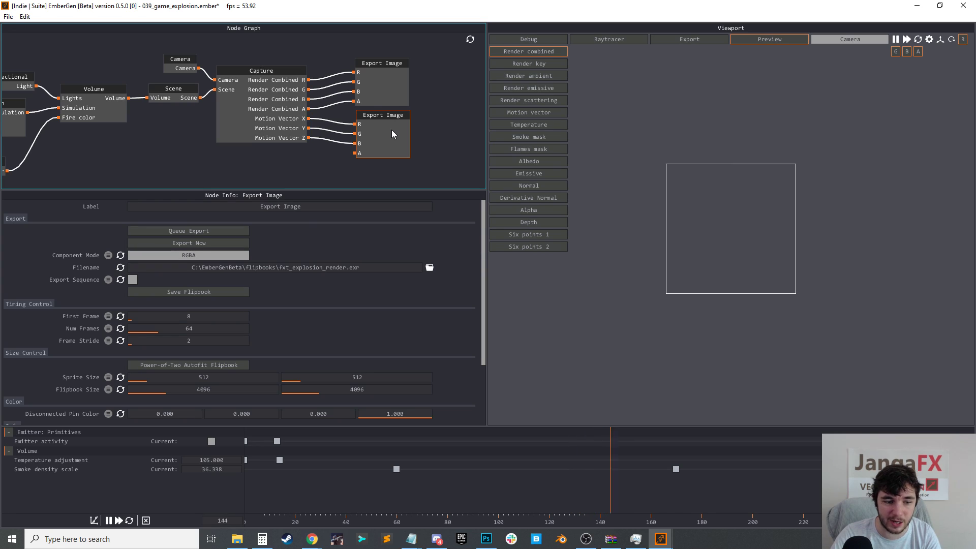
click(399, 75)
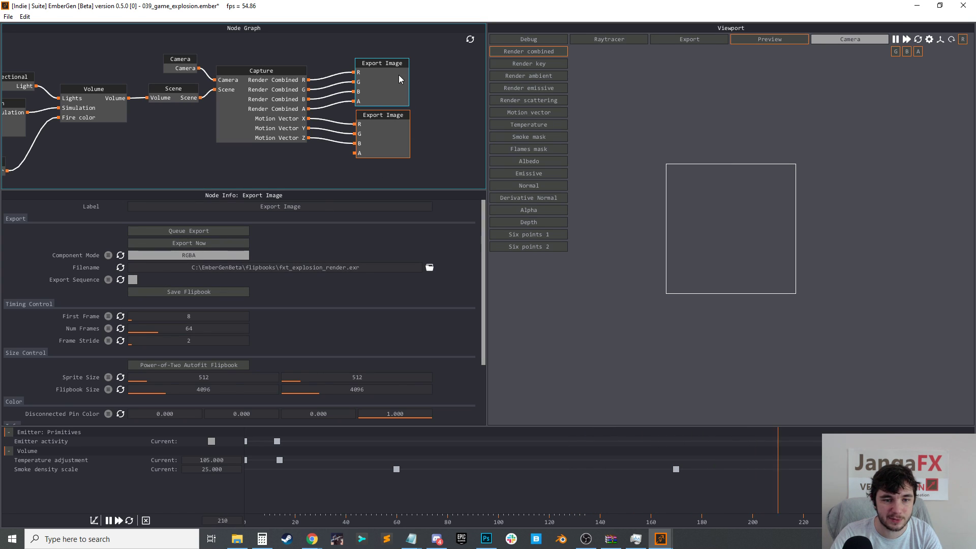
Queue the exports of both the render and the motion vector Export Image nodes
click(197, 232)
click(375, 143)
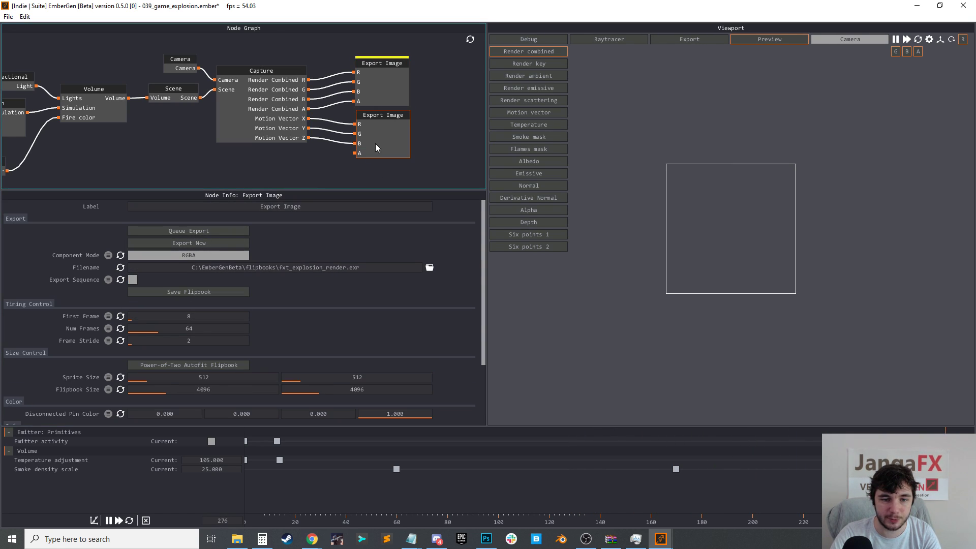
click(189, 231)
click(437, 155)
drag(438, 155, 433, 124)
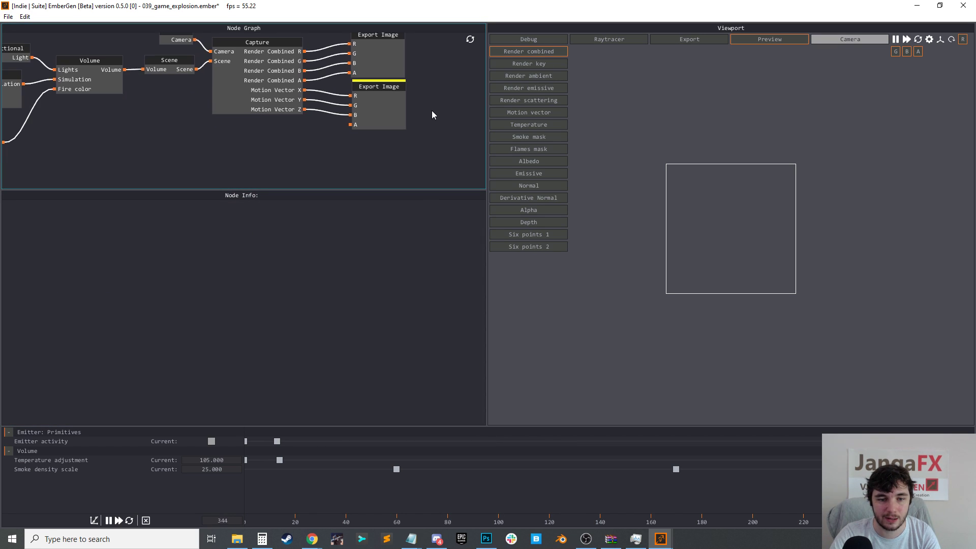
click(403, 94)
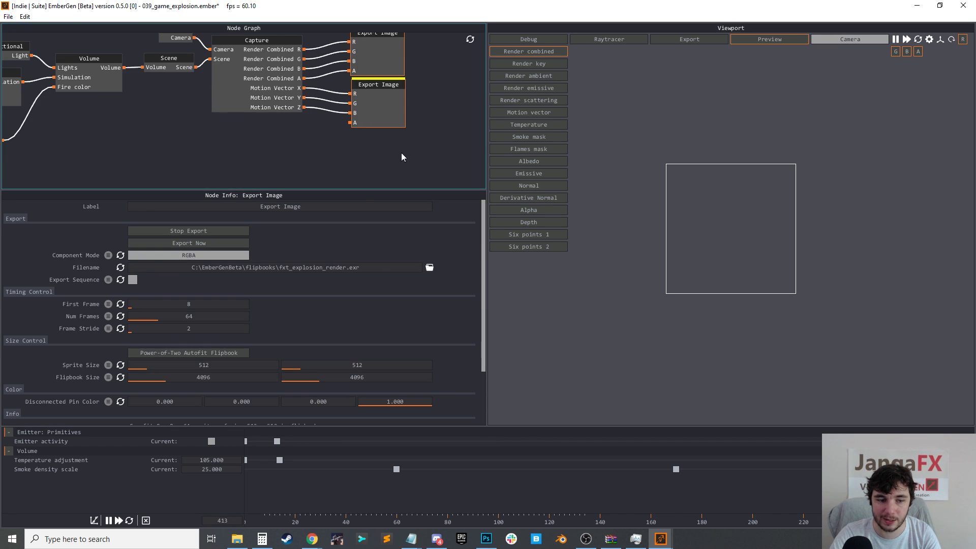
drag(423, 127, 416, 155)
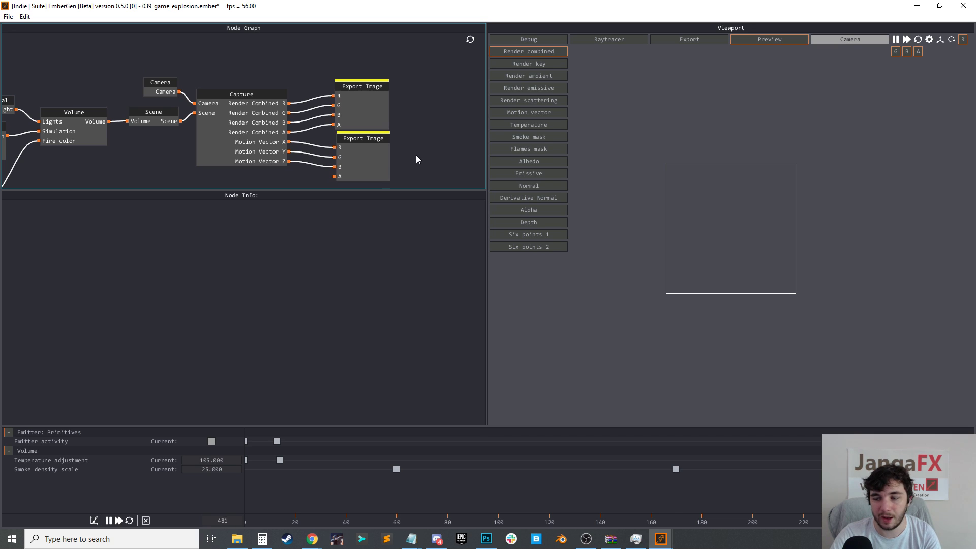
Switch the viewport to the Default camera and restart the explosion simulation to run both queued exports
click(840, 41)
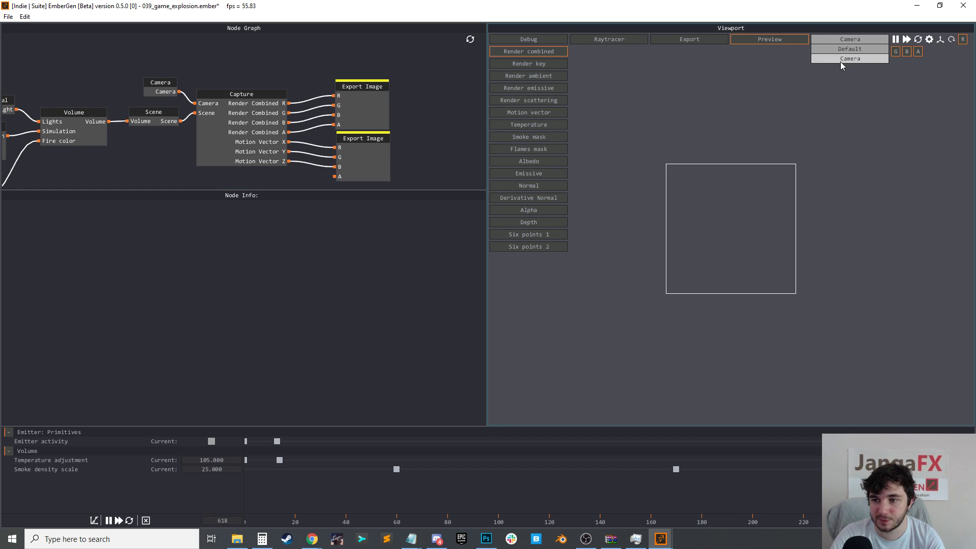
click(840, 62)
click(844, 40)
click(846, 49)
key(r)
key(space)
key(Right)
key(Right)
key(Right)
key(Right)
key(Right)
key(Right)
key(Right)
key(Right)
key(Right)
key(Right)
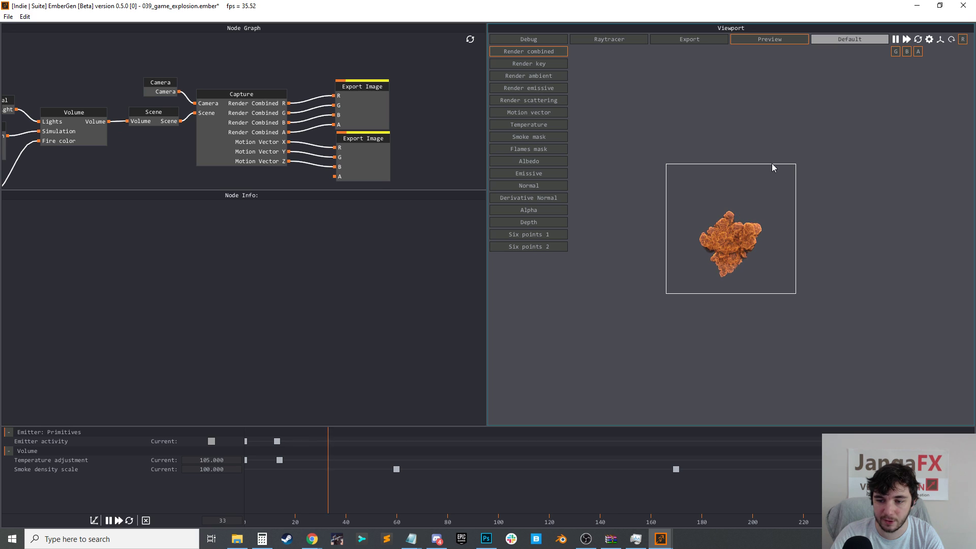
Return the viewport to the Camera view and stop the exports on both Export Image nodes
click(855, 39)
click(840, 58)
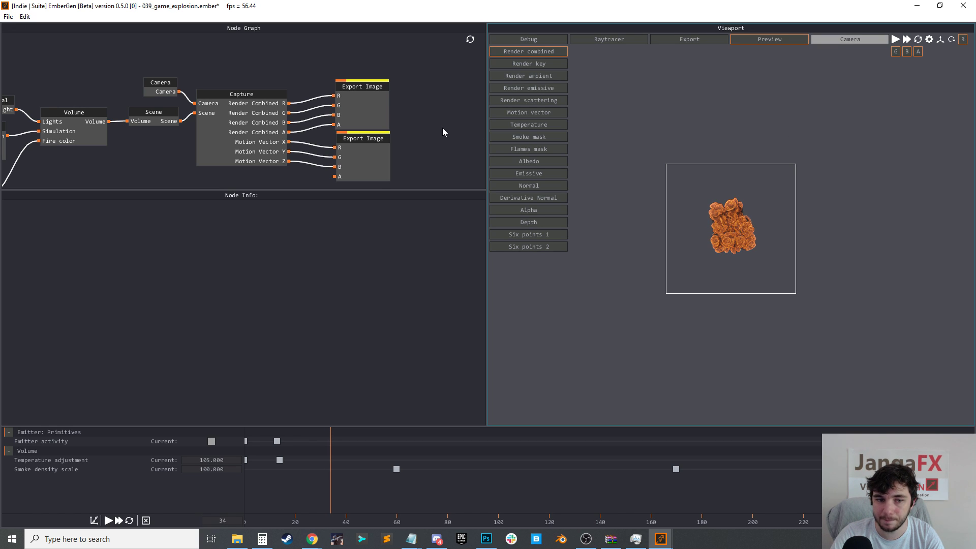
click(355, 125)
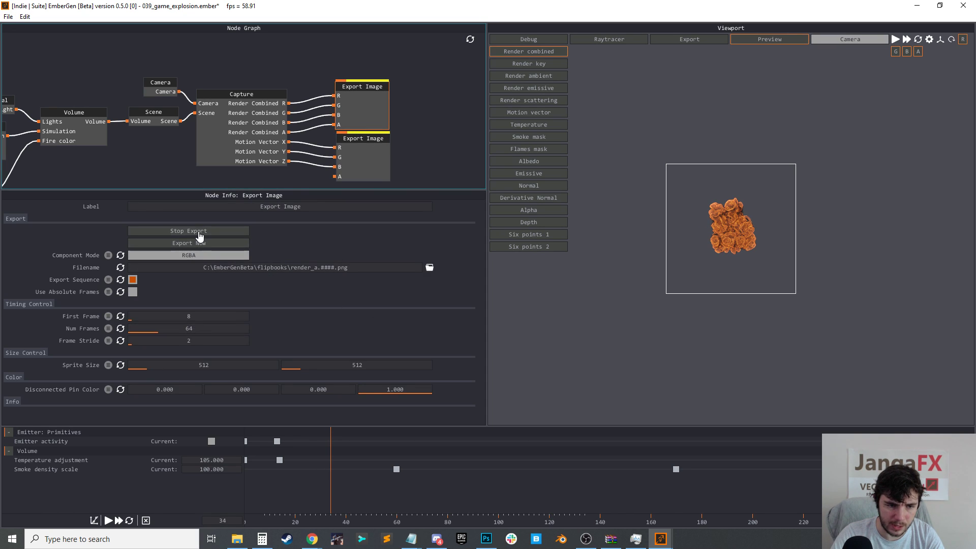
click(349, 175)
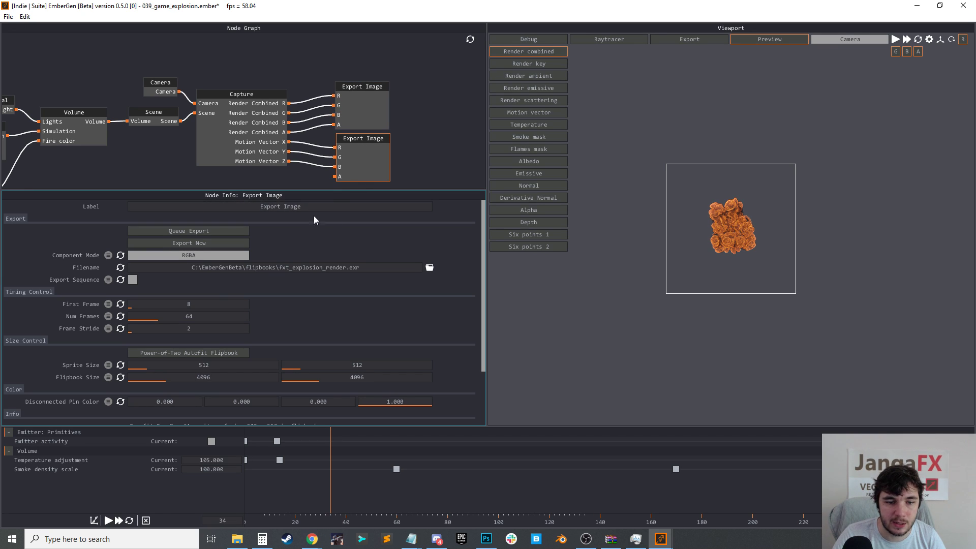
Export the render sequence immediately from its Export Image node, then start that export over
click(366, 108)
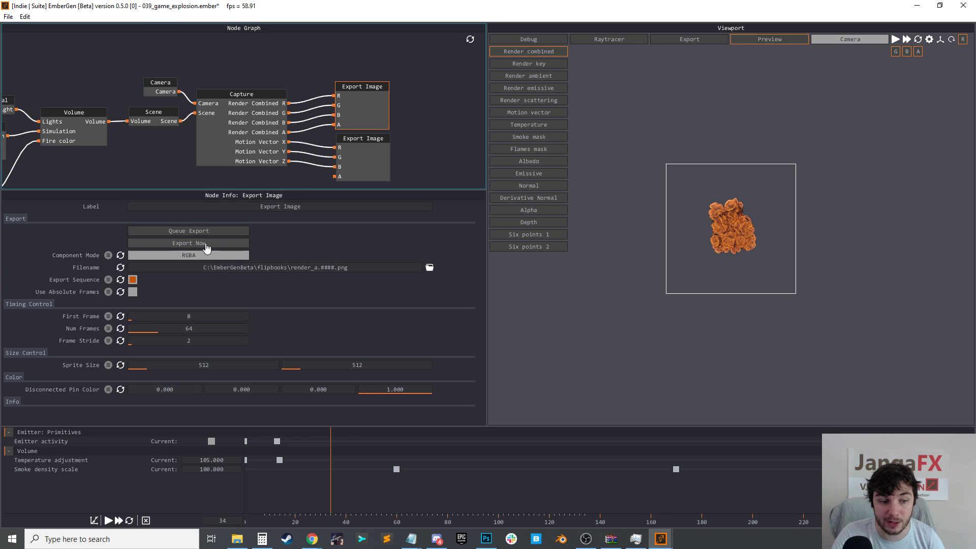
click(206, 243)
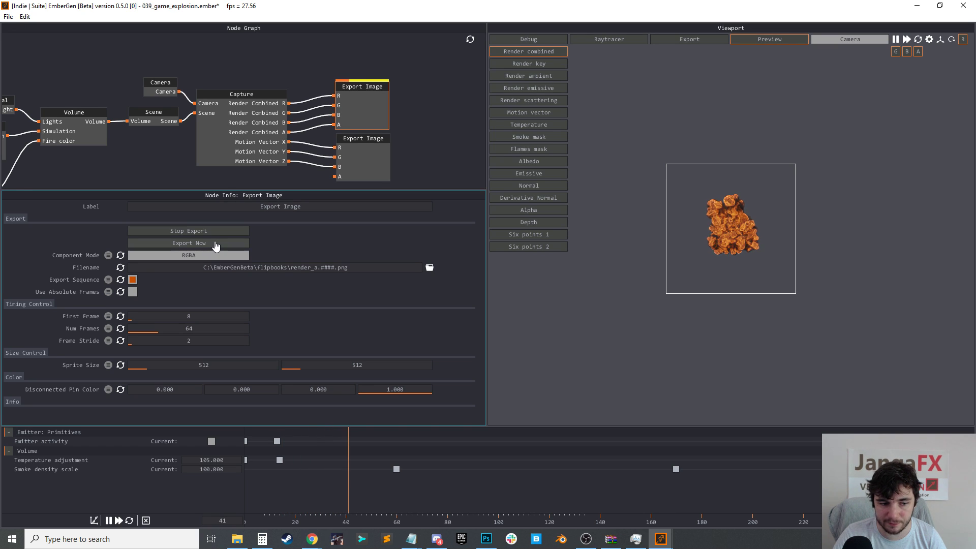
click(216, 244)
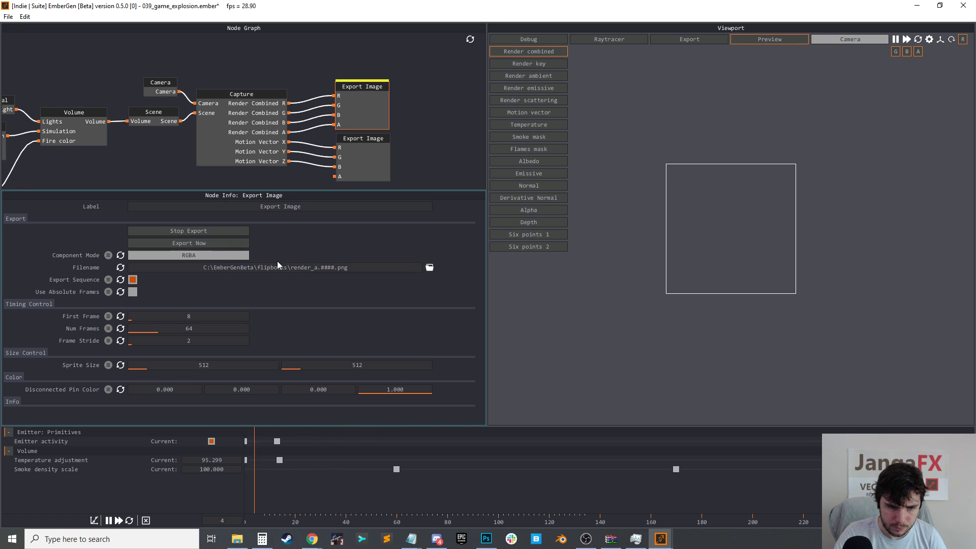
Disable Export Sequence on the render's Export Image node and set its output file to fxt_explosion_render.exr as EXR in the flipbooks folder
click(132, 280)
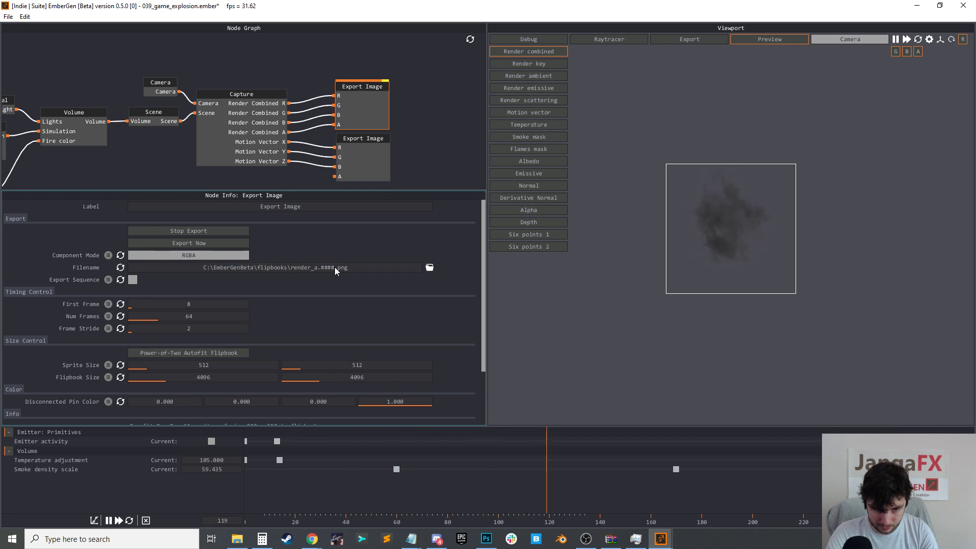
click(430, 267)
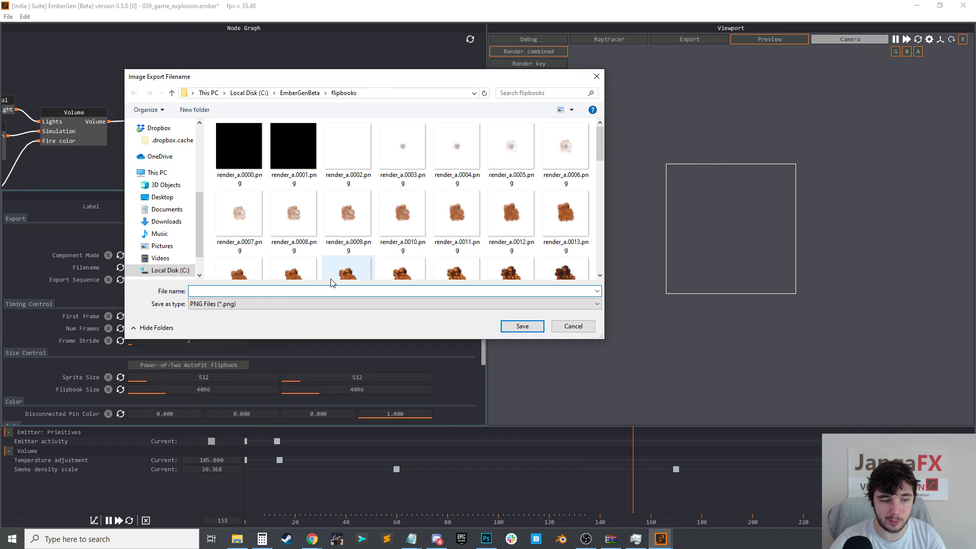
text(fx)
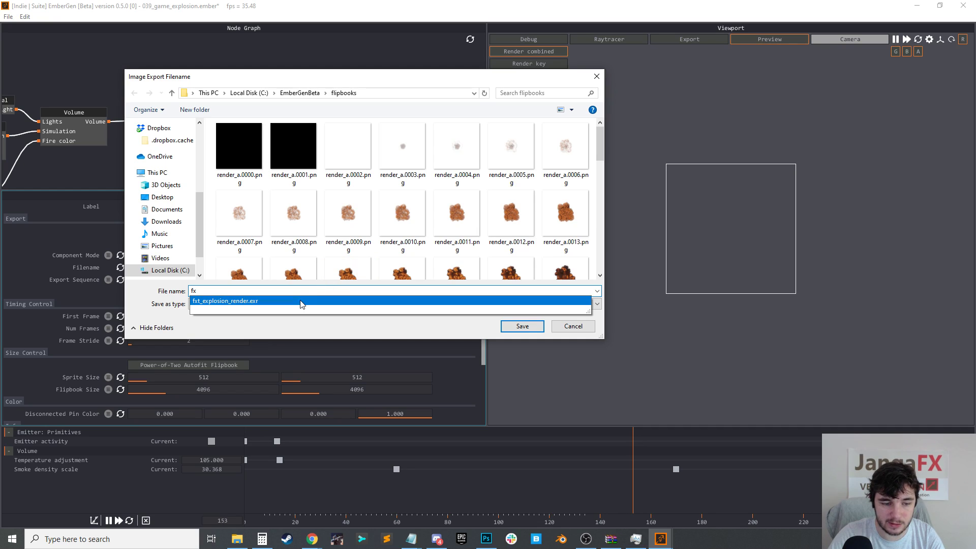
click(334, 300)
click(251, 303)
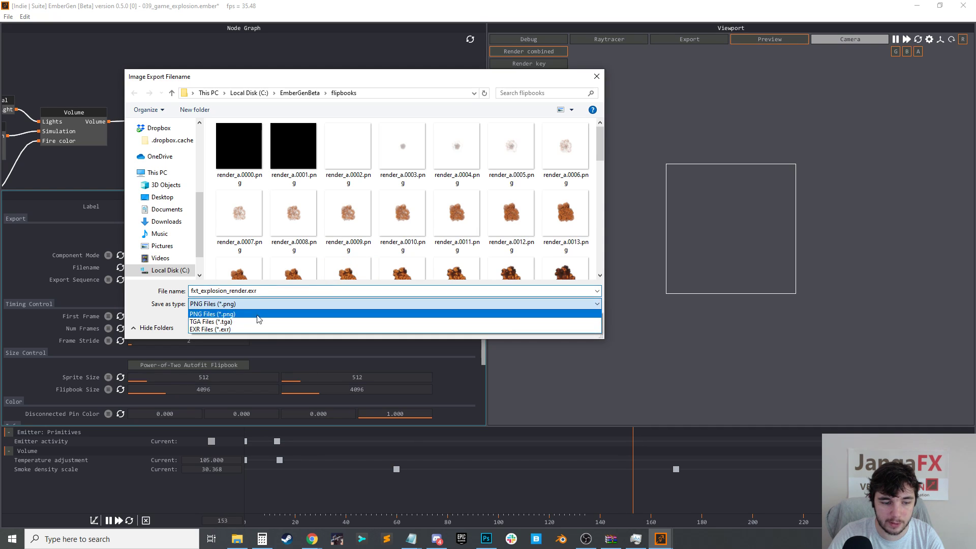
click(235, 329)
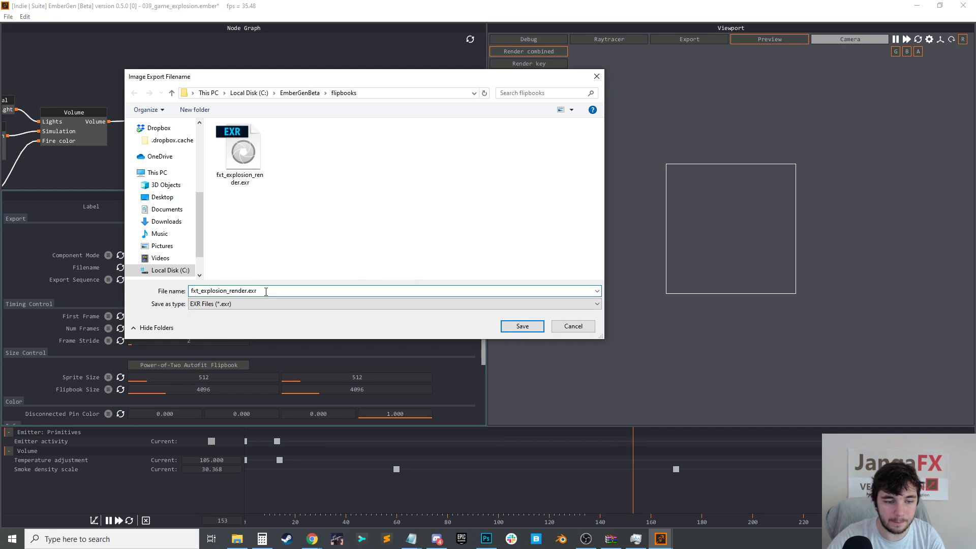
key(BackSpace)
key(BackSpace)
click(522, 326)
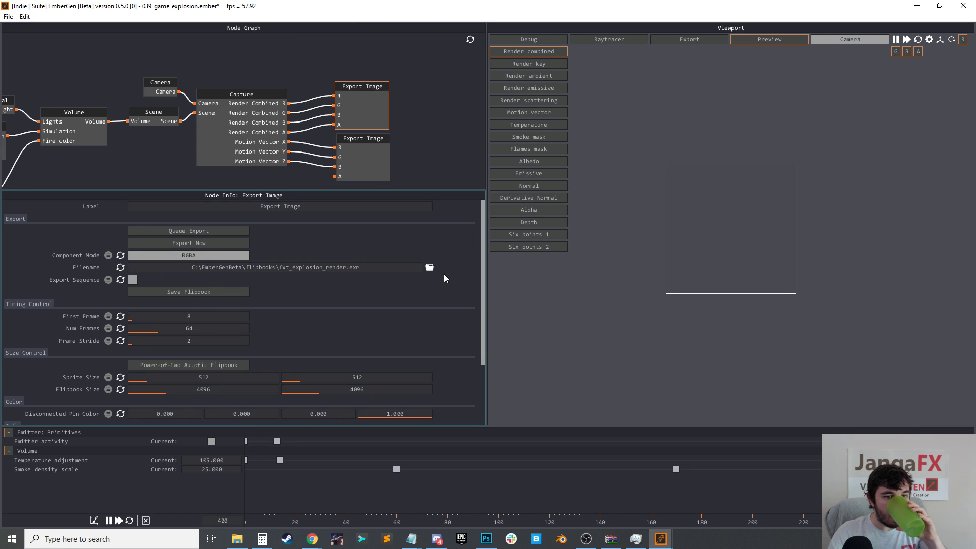
Examine the Capture node's parameters and the Scene node's tonemapping, color and ground settings, checking the Debug and Preview views
click(526, 41)
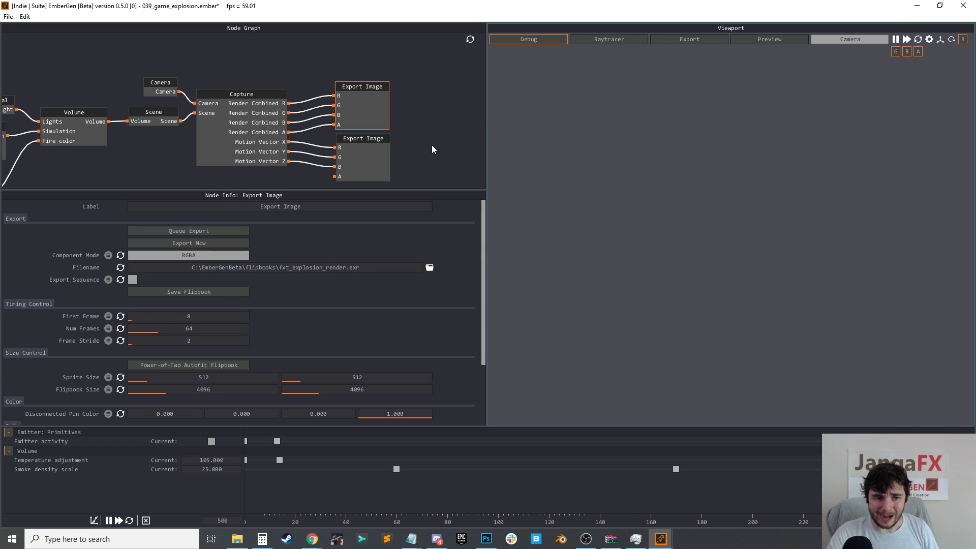
middle_drag(203, 128, 278, 139)
click(278, 140)
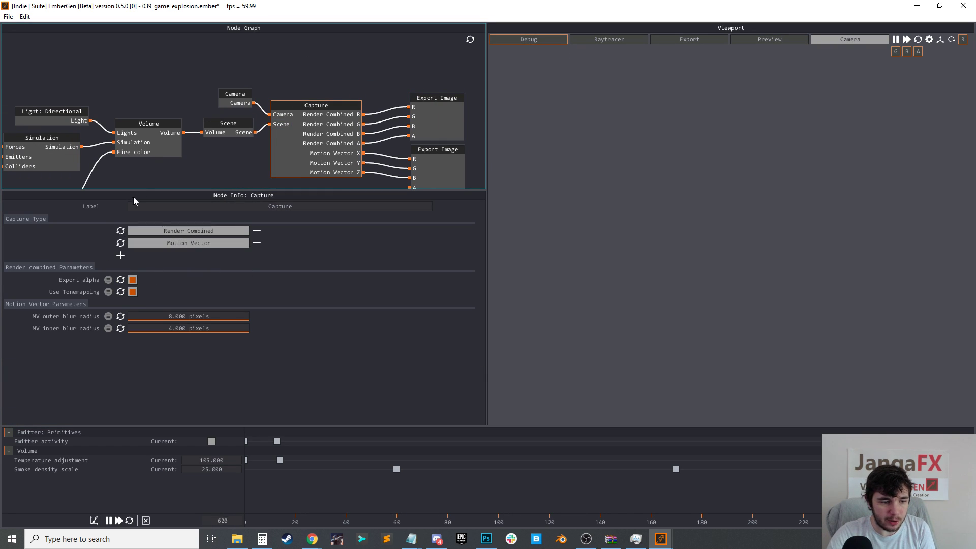
middle_drag(213, 149, 266, 137)
click(275, 118)
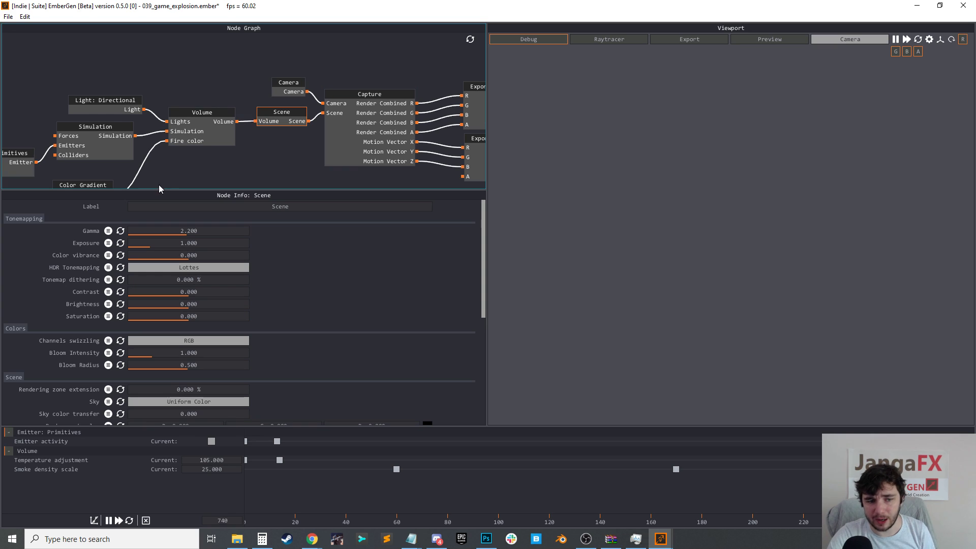
middle_drag(204, 171, 306, 151)
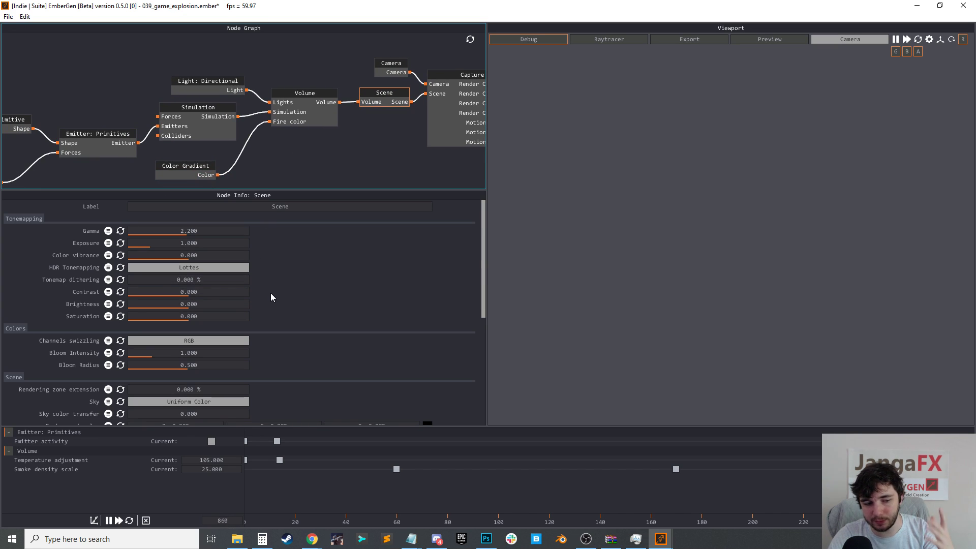
scroll(273, 305, down, 2)
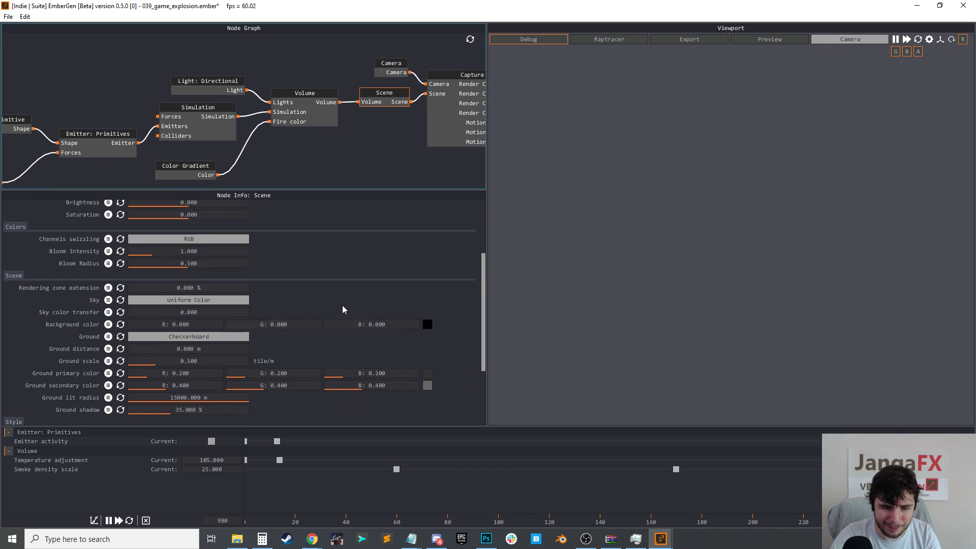
click(761, 43)
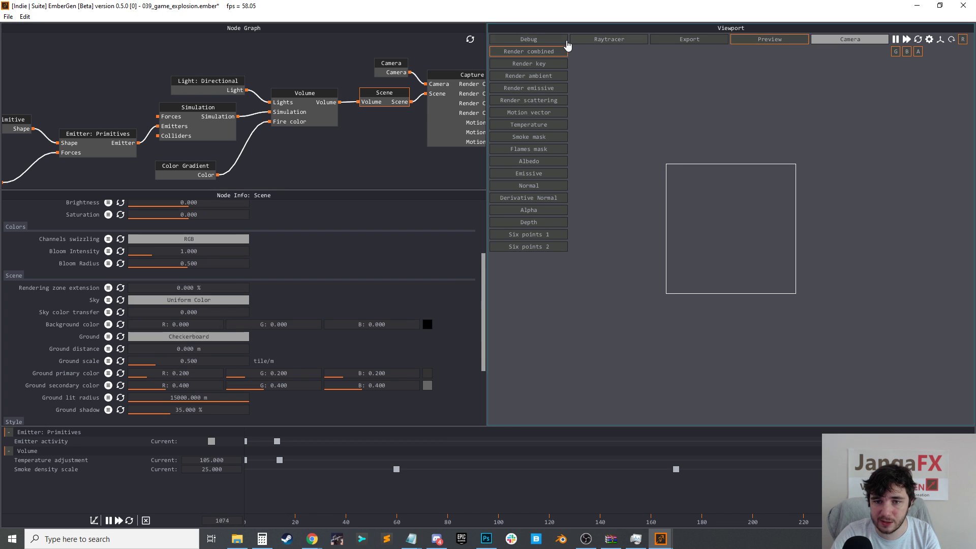
Switch the viewport to Raytracer and open the project 014-Moving-Fireball.ember from the presets folder
click(617, 40)
click(8, 17)
click(8, 17)
click(8, 16)
click(36, 40)
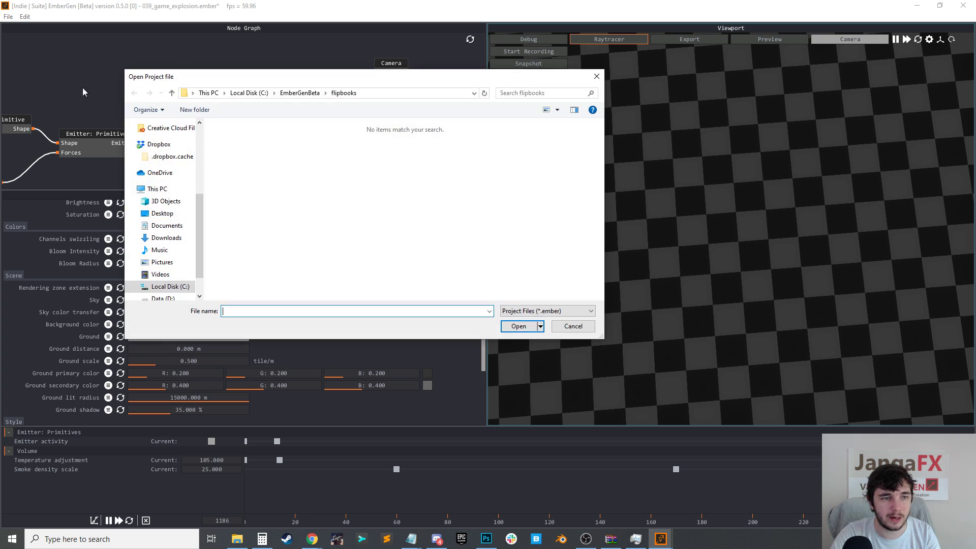
click(300, 94)
double_click(252, 149)
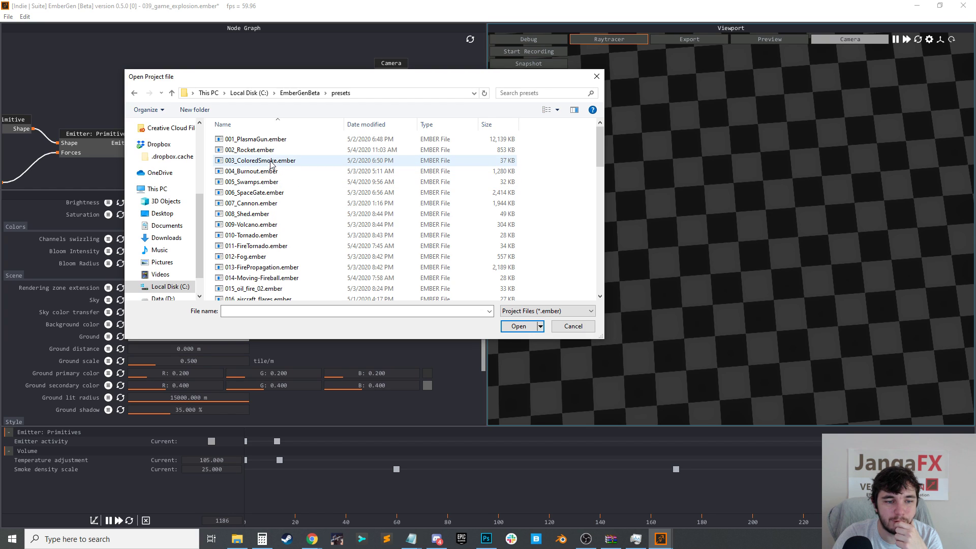
scroll(287, 208, down, 3)
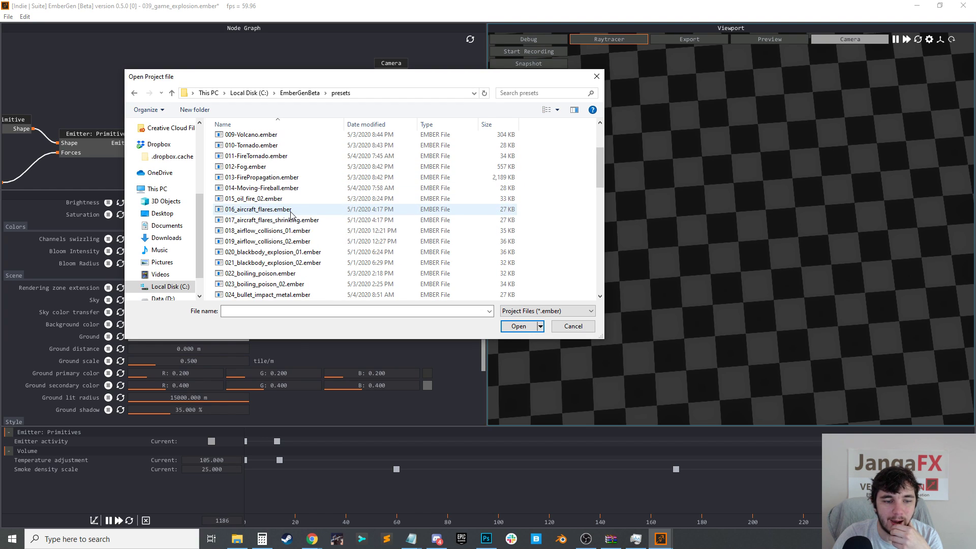
click(287, 188)
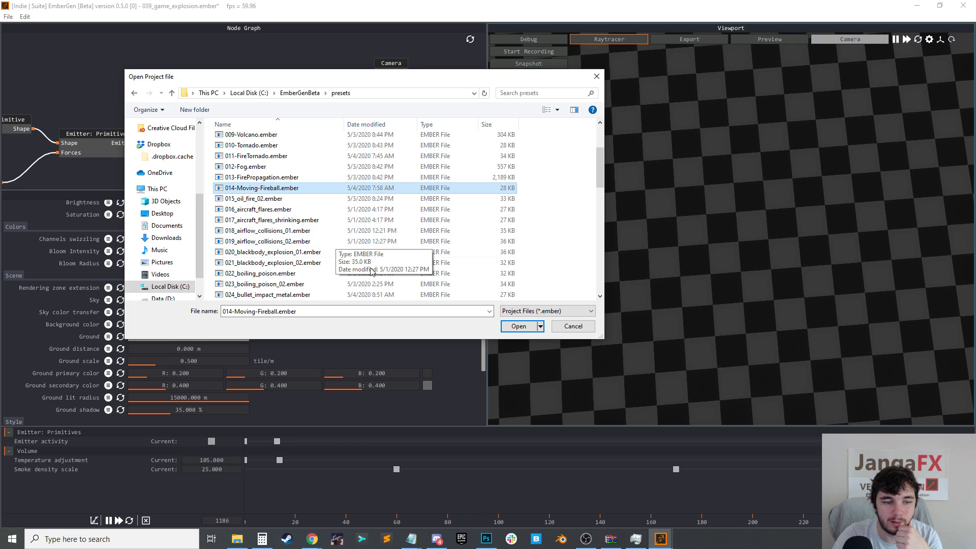
click(519, 329)
Set the Scene node's rendering style to Kuwahara for the moving fireball
drag(809, 206, 763, 284)
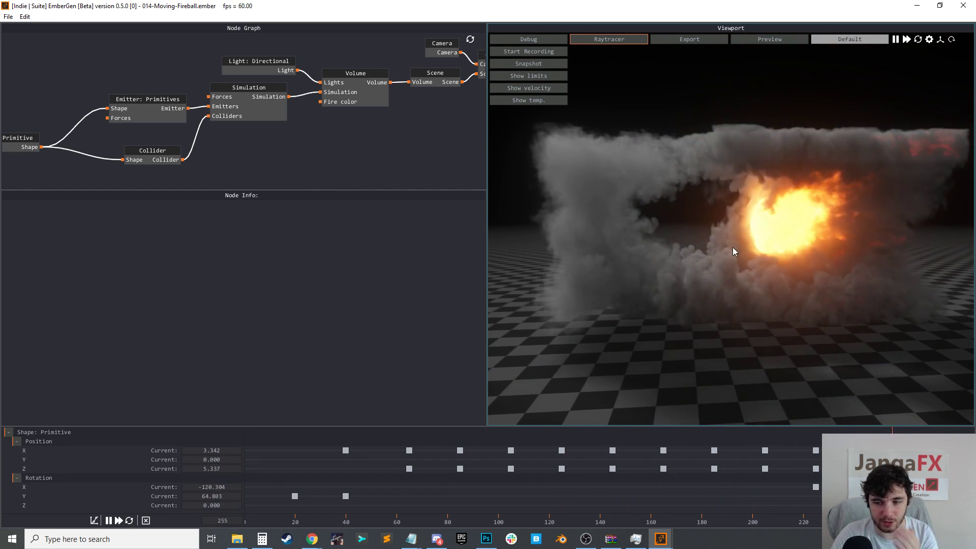
click(425, 73)
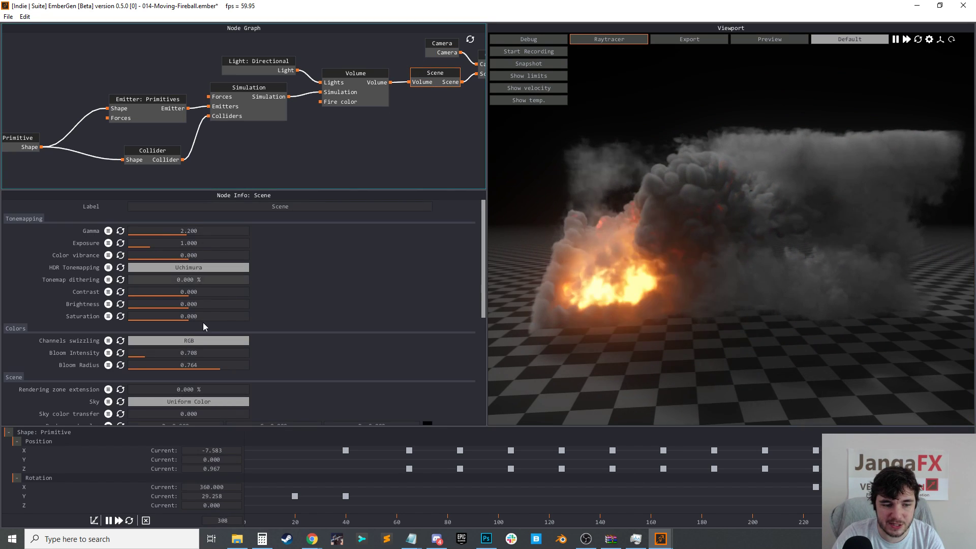
scroll(243, 305, down, 5)
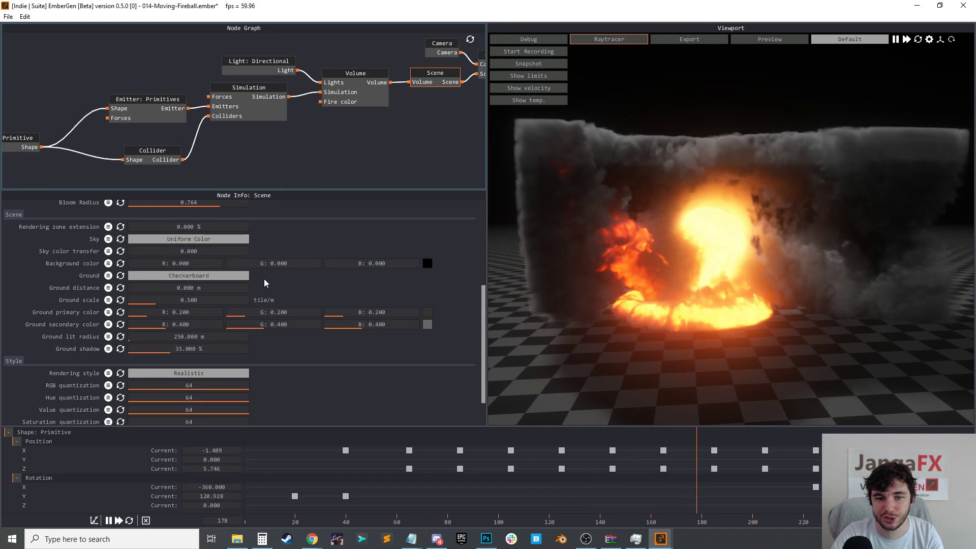
scroll(264, 283, down, 2)
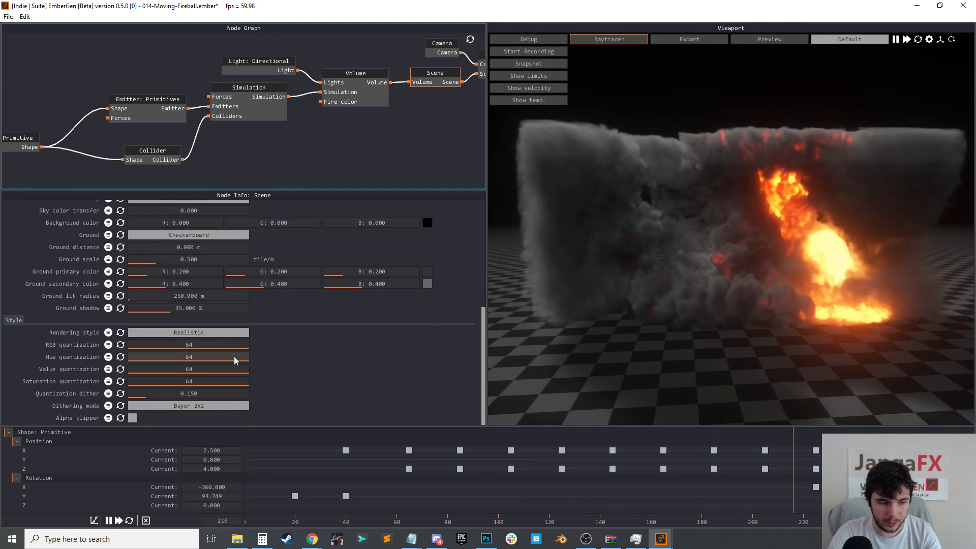
click(207, 332)
click(189, 357)
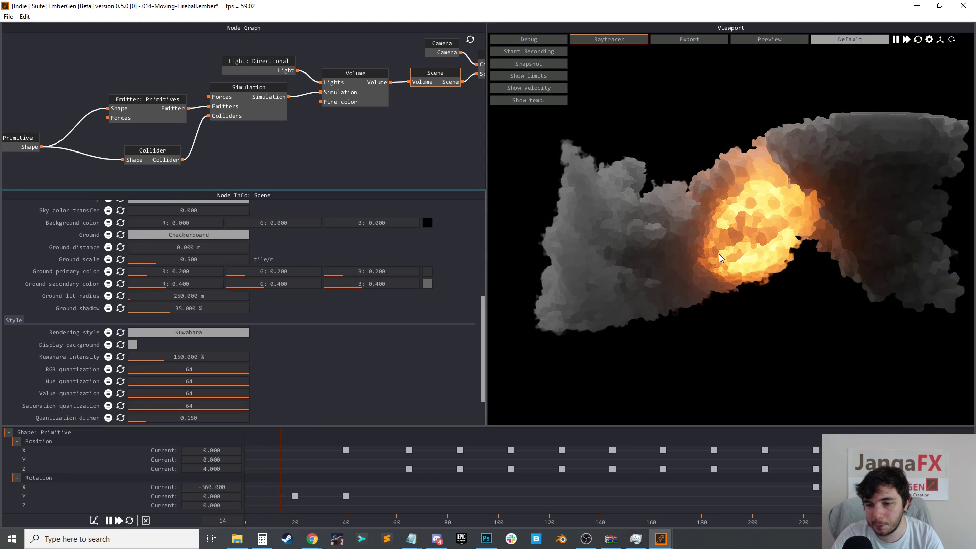
Set the Scene node's Kuwahara intensity to 500% and its RGB quantization to 56, trying much lower quantization levels on the way
drag(196, 356, 185, 355)
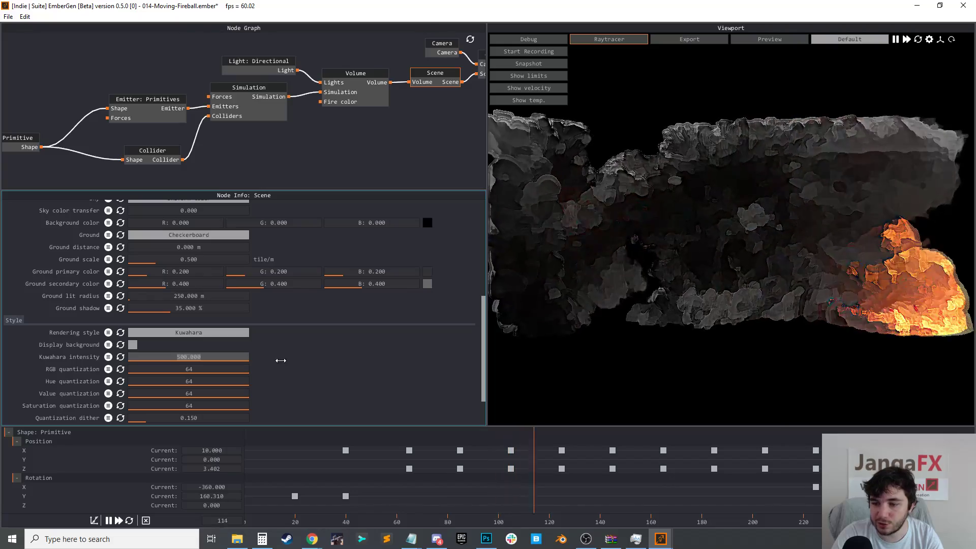
drag(314, 364, 315, 368)
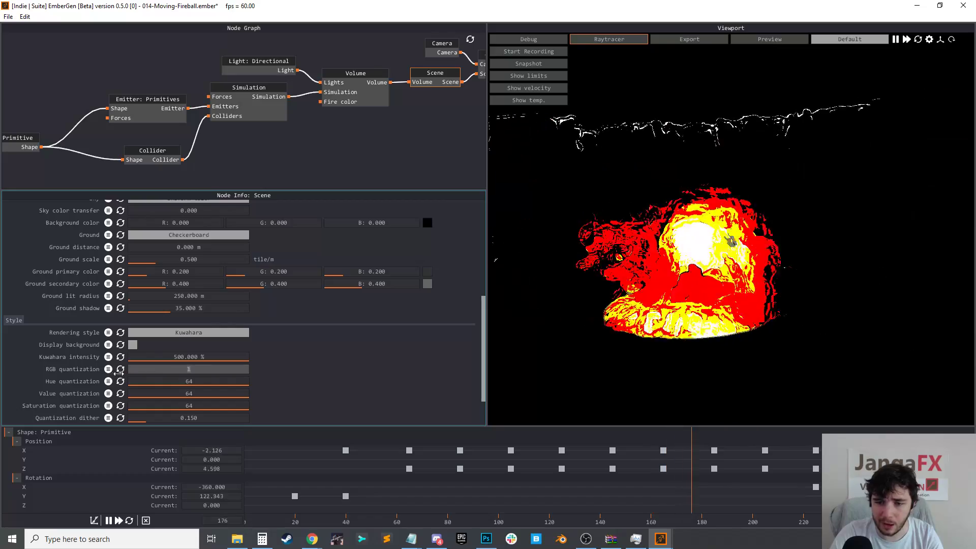
drag(168, 378, 121, 381)
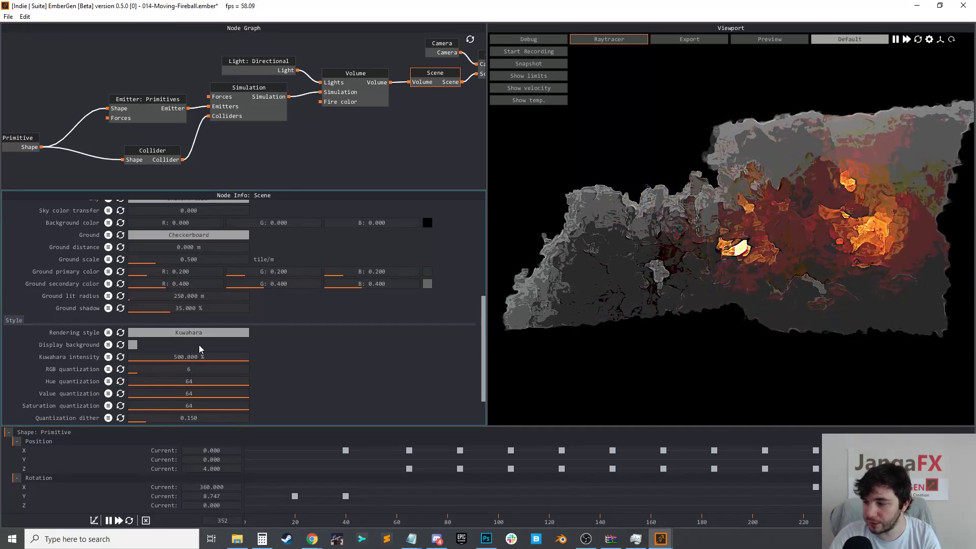
drag(194, 371, 285, 407)
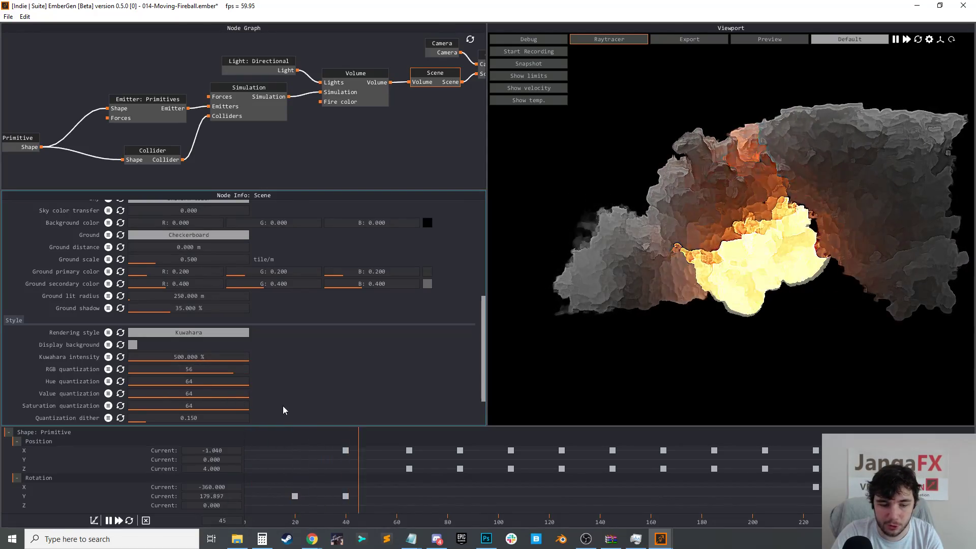
drag(230, 394, 305, 402)
Set the moving fireball's rendering style to Pixelized
scroll(285, 412, down, 1)
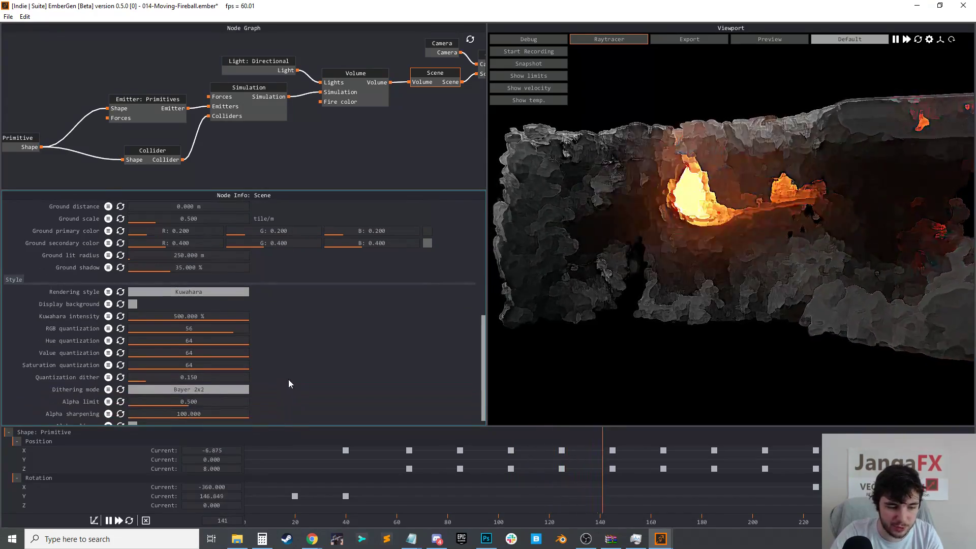
scroll(239, 389, down, 1)
click(217, 282)
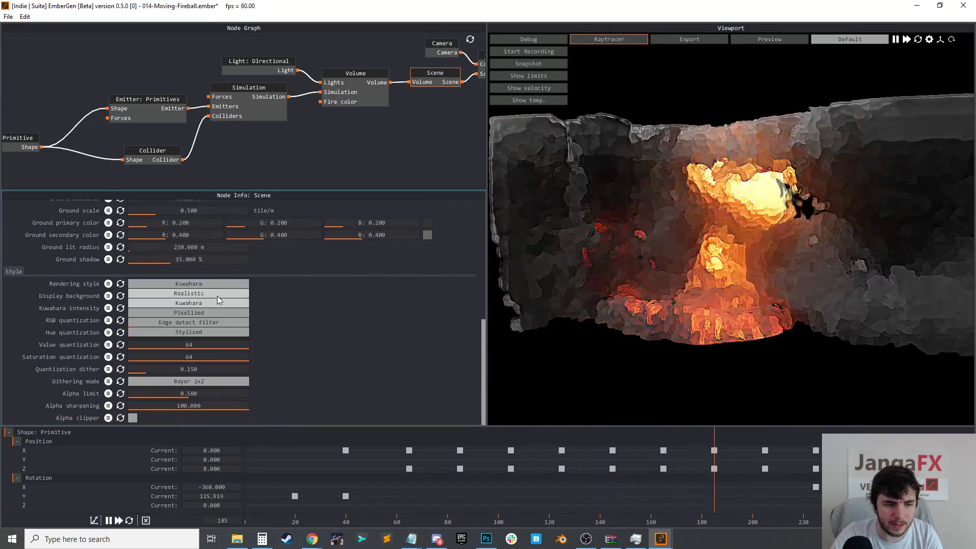
click(206, 312)
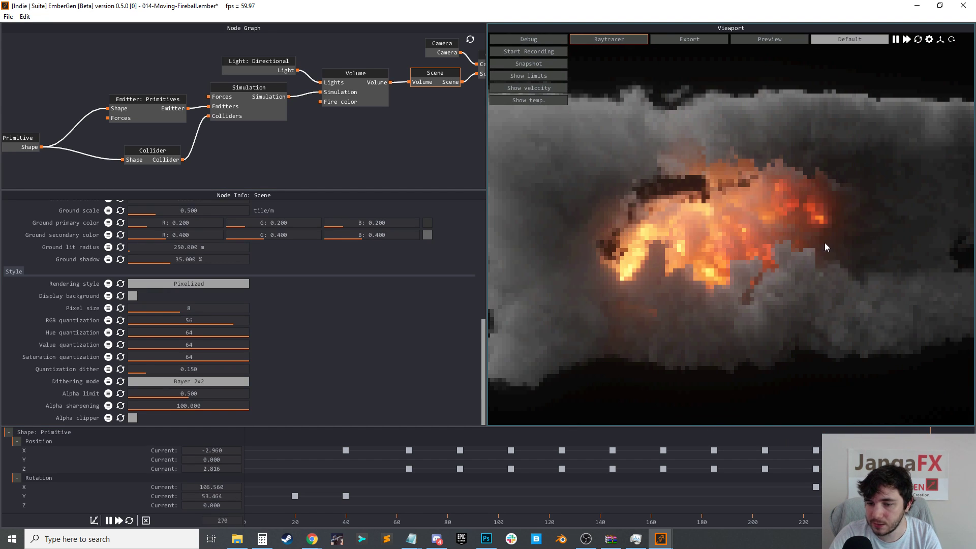
Open the project 020_blackbody_explosion_01.ember from the presets folder without saving the current work
click(8, 17)
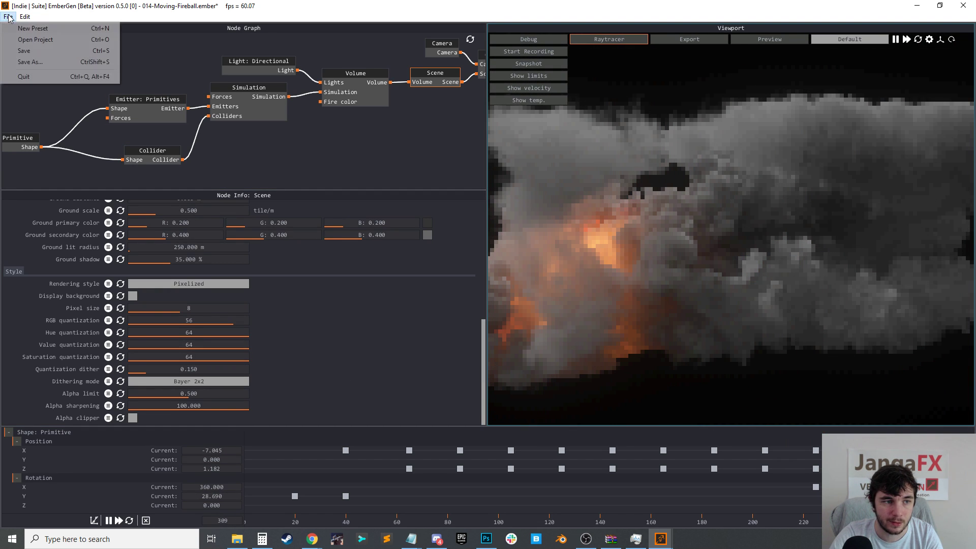
click(30, 39)
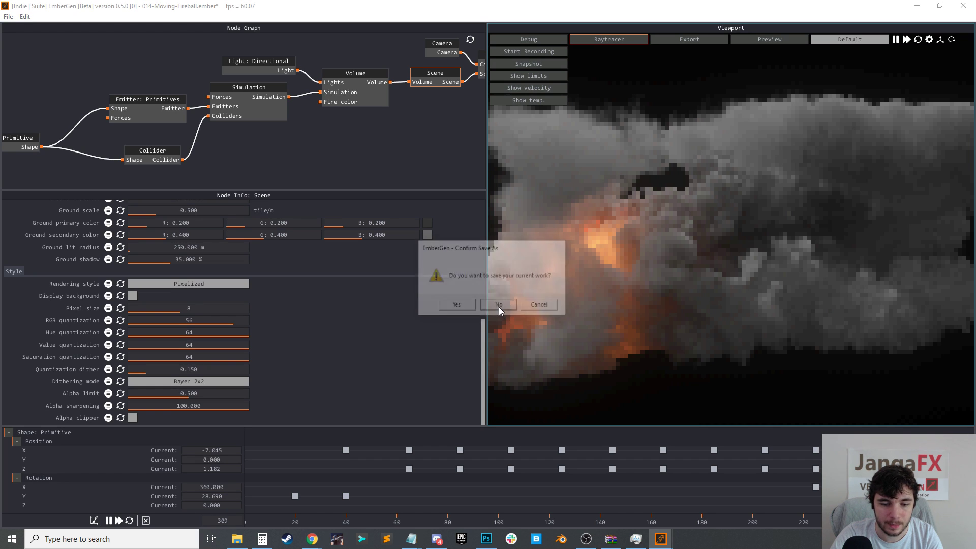
click(499, 306)
scroll(268, 243, down, 4)
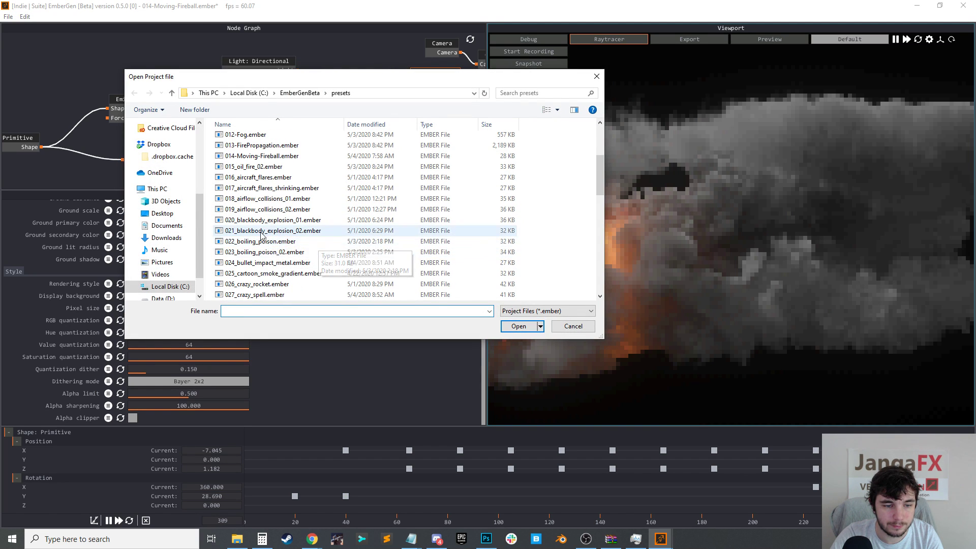
scroll(260, 219, down, 2)
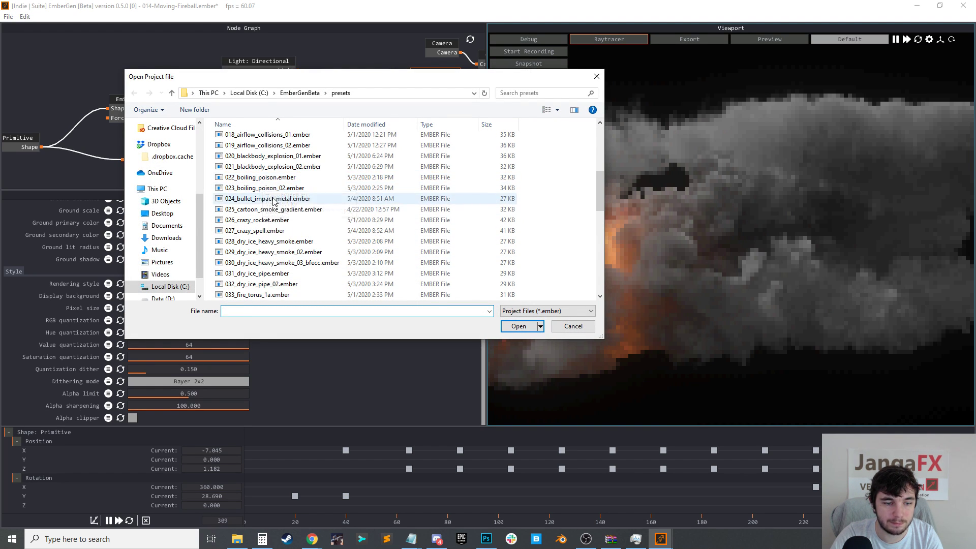
click(274, 156)
click(516, 326)
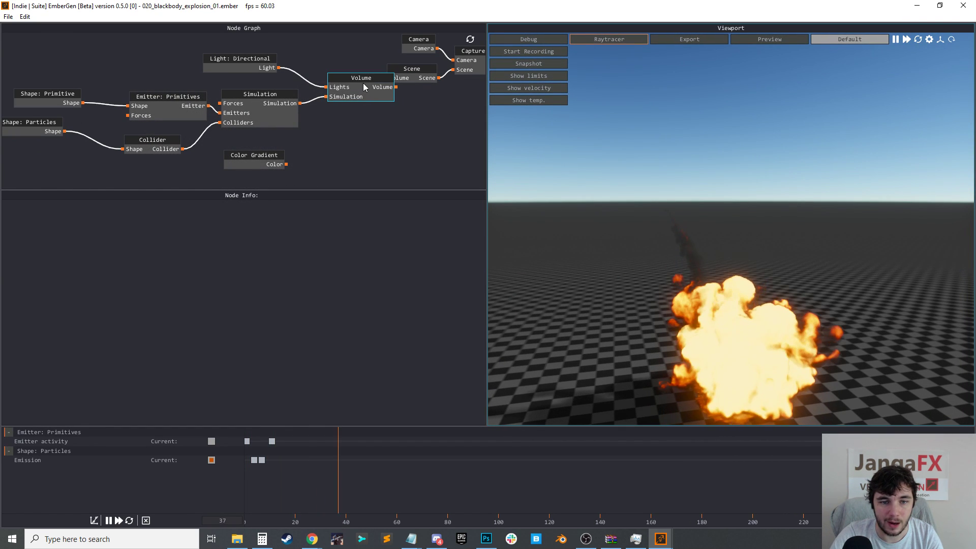
Set both the sky and the ground of the Scene node to None
click(411, 70)
click(210, 400)
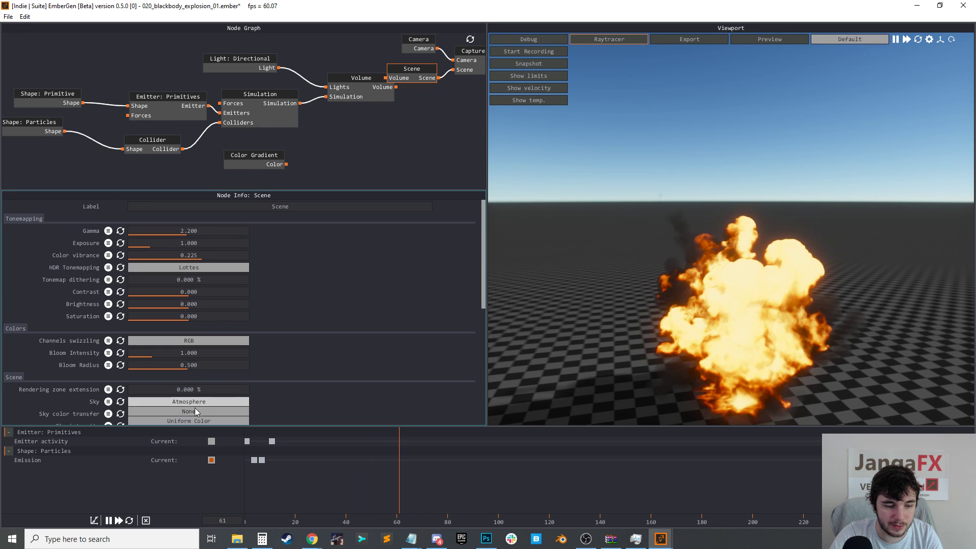
click(200, 407)
click(212, 414)
click(184, 421)
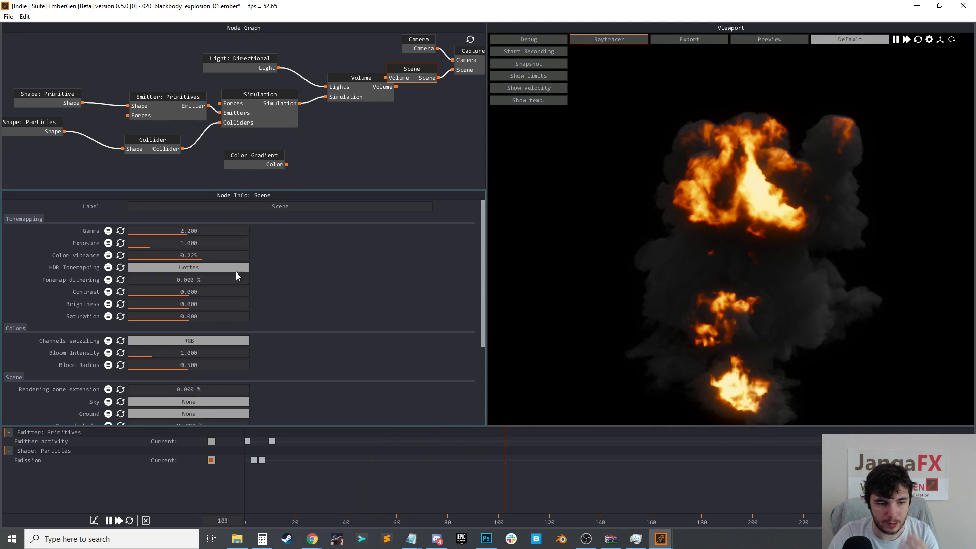
Set the Scene node's rendering style to Pixelized with a pixel size of 9, playing and pausing the explosion to check the look
scroll(260, 347, down, 3)
click(229, 357)
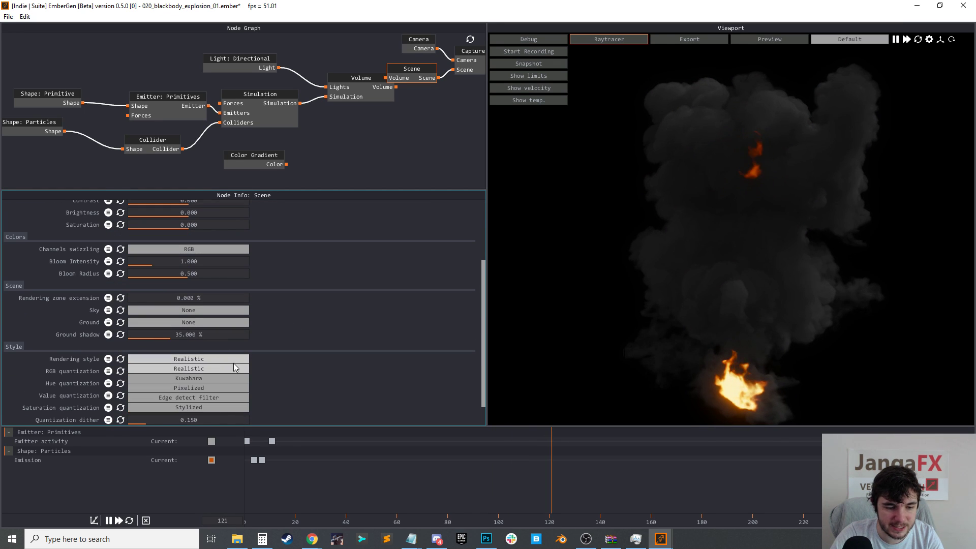
click(206, 392)
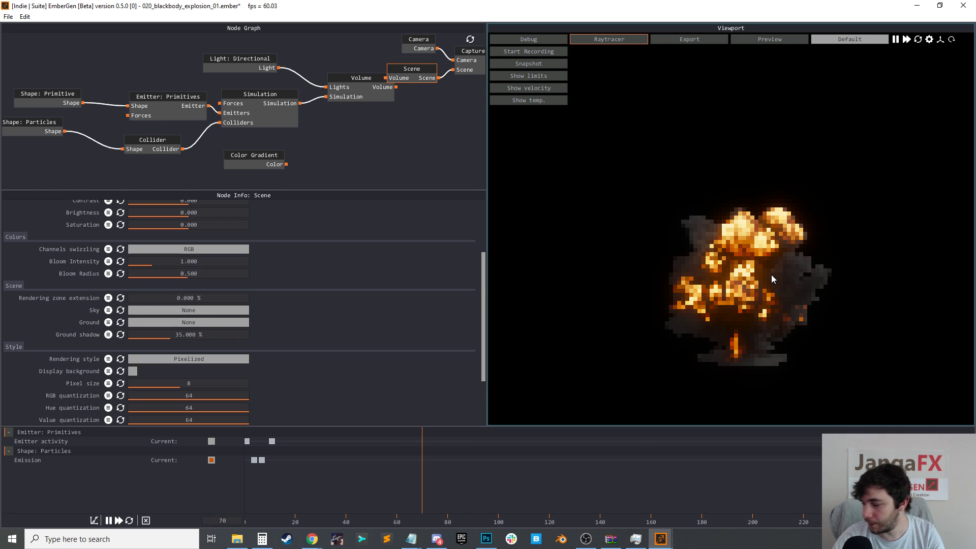
key(space)
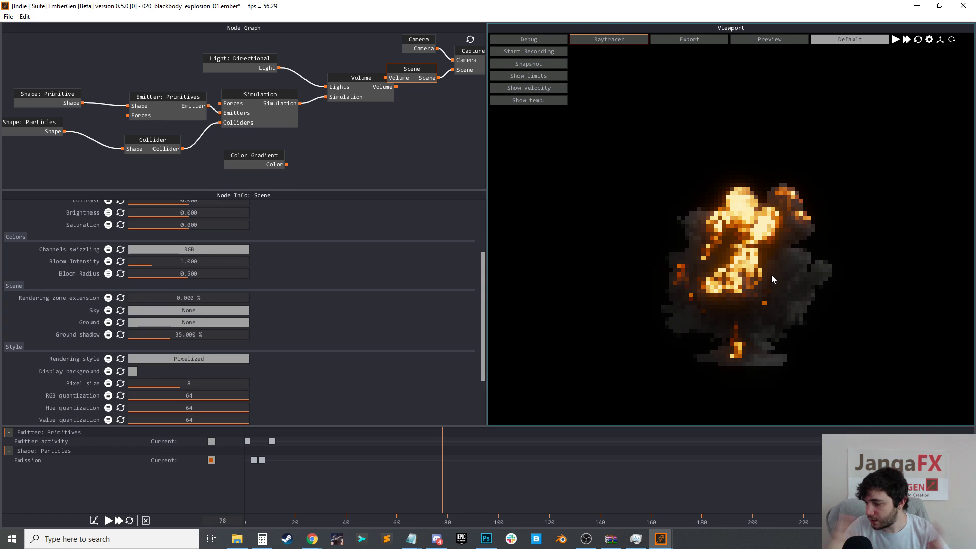
mouse_move(770, 274)
mouse_down()
mouse_move(770, 341)
mouse_move(779, 270)
mouse_up()
key(space)
key(space)
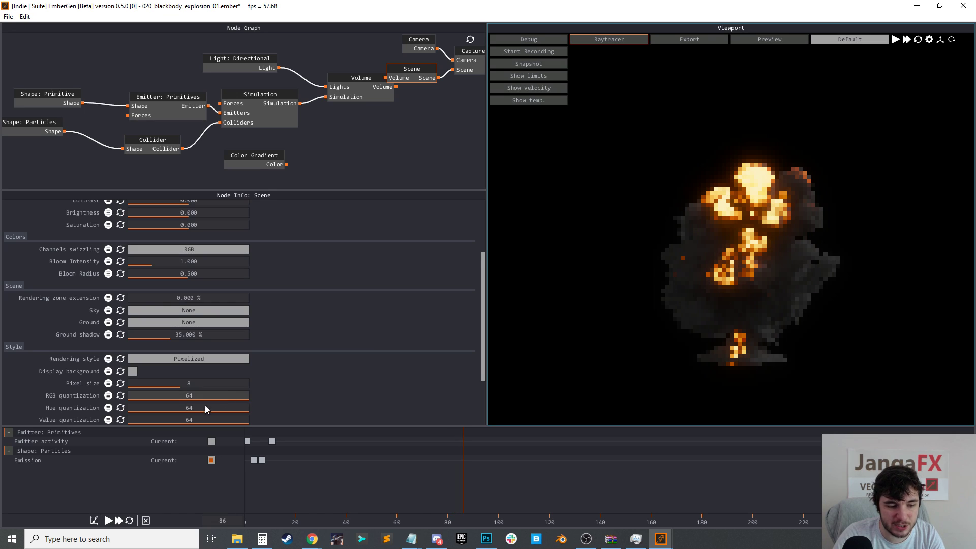
drag(188, 385, 304, 385)
key(space)
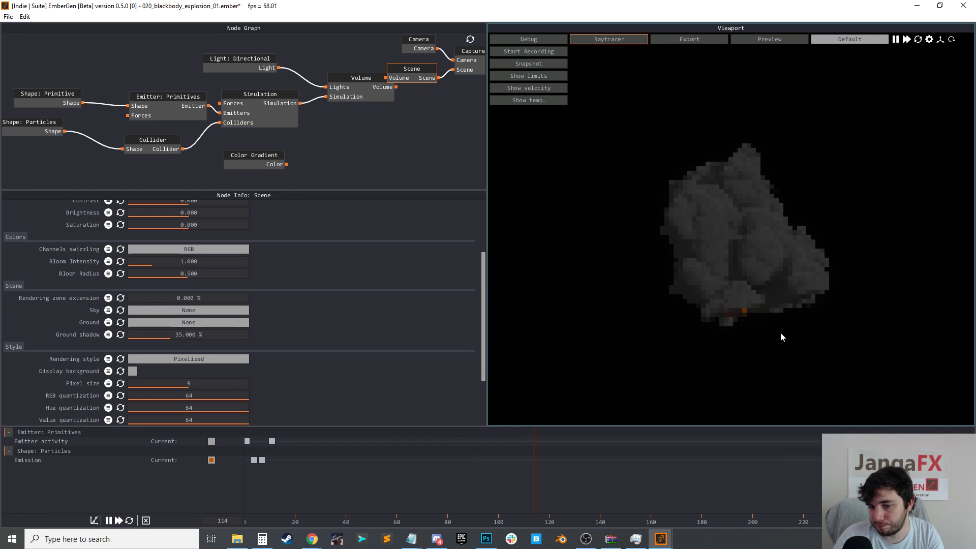
key(space)
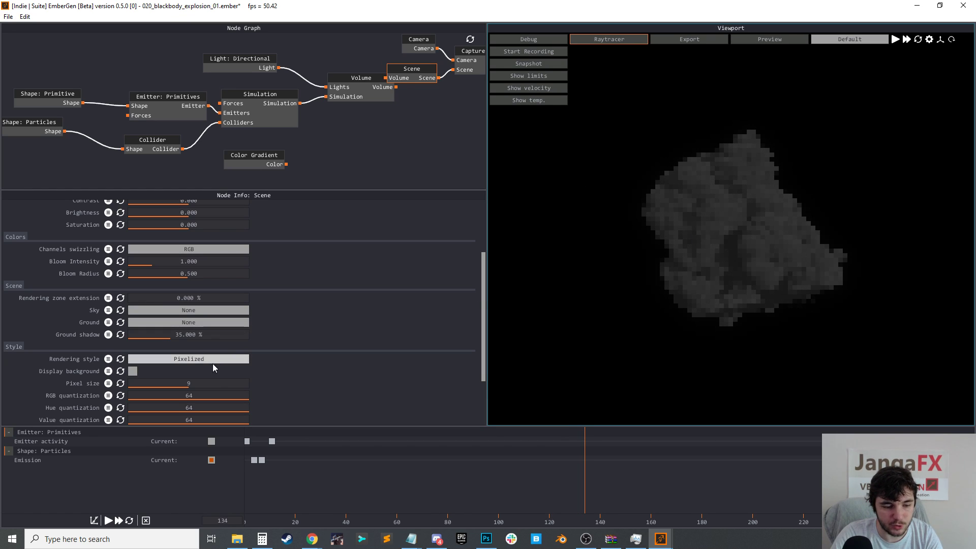
Change the Scene node's rendering style to Edge detect filter and view the smoke from another angle
scroll(212, 363, down, 3)
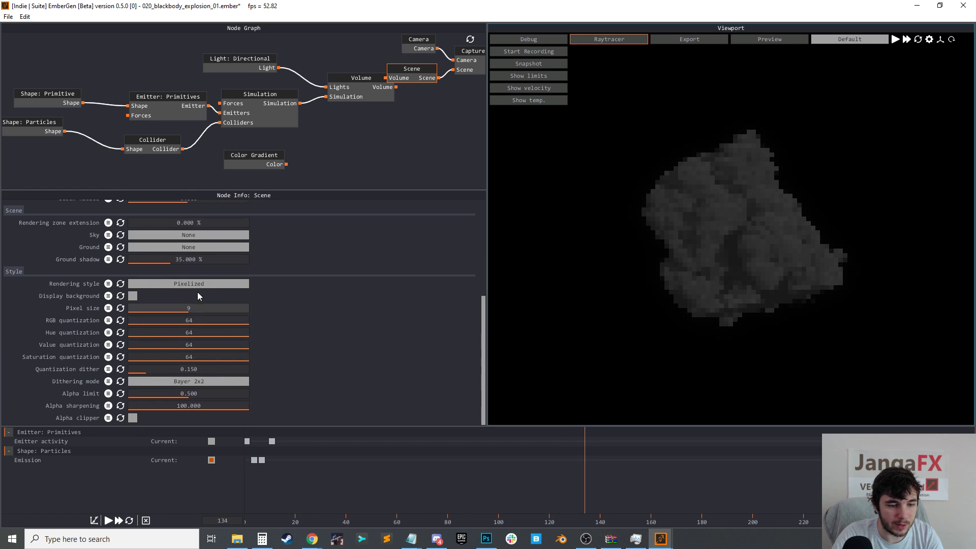
click(195, 284)
click(208, 325)
drag(718, 266, 851, 236)
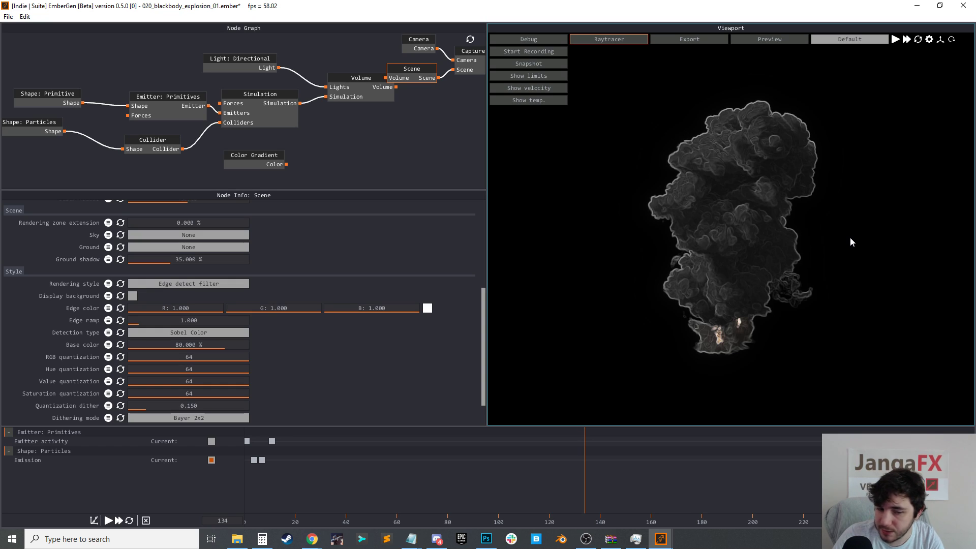
Set the edge color to pure red (R 1.000, G 0.000, B 0.000) and restart the simulation
drag(403, 306, 230, 301)
drag(303, 304, 158, 298)
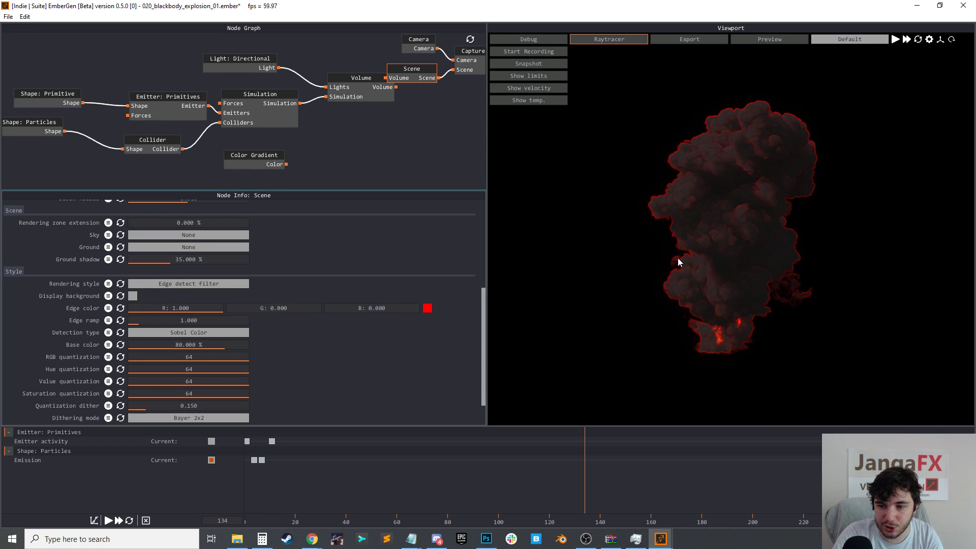
drag(858, 202, 814, 197)
key(r)
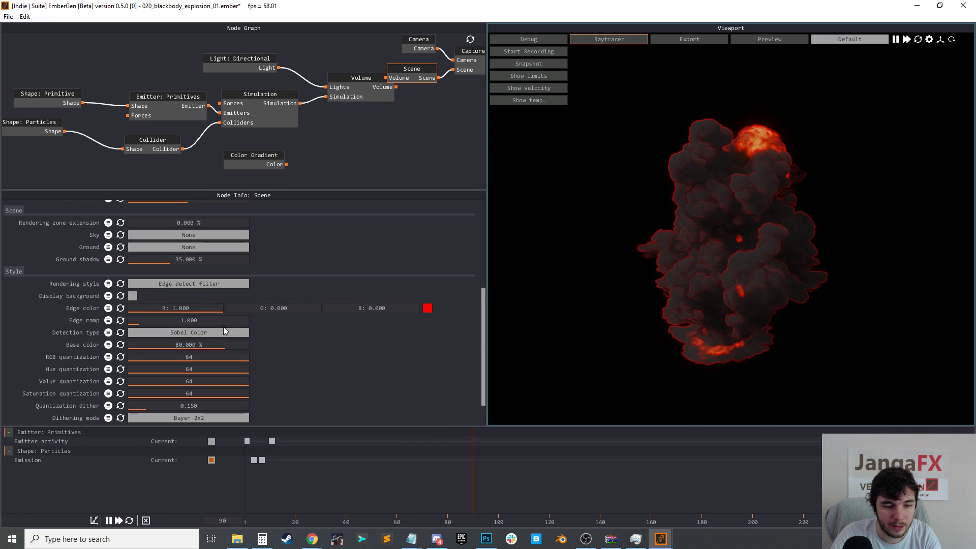
Set the edge ramp to 1.784 and the base color to 0% so that only the edges are drawn
drag(197, 321, 480, 365)
key(space)
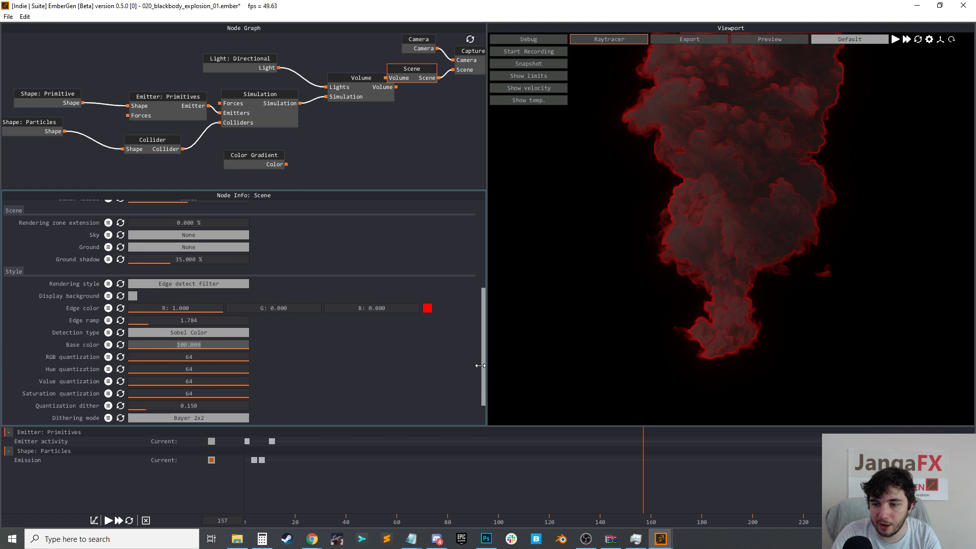
drag(18, 360, 10, 360)
key(space)
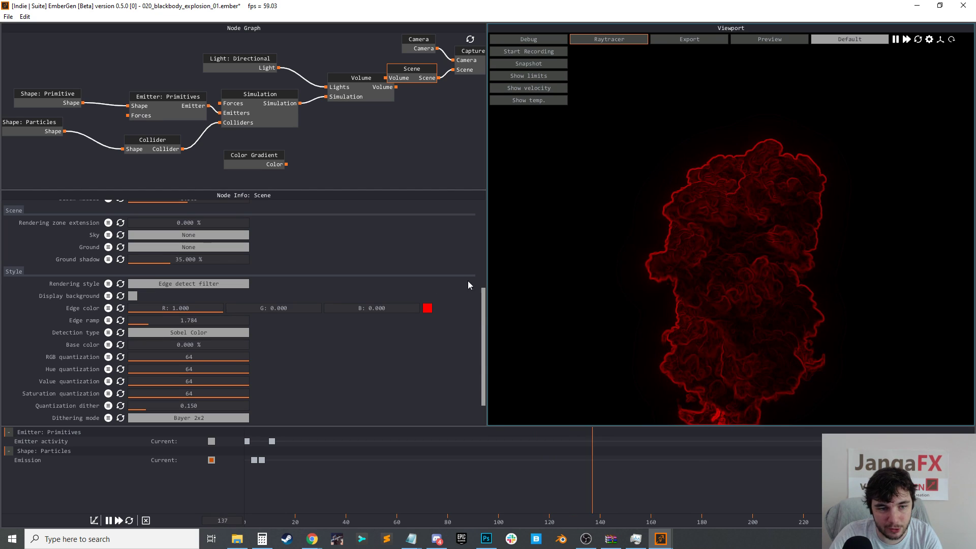
Switch the viewport to Export and set the Capture node's capture type to Render Combined
drag(413, 70, 422, 72)
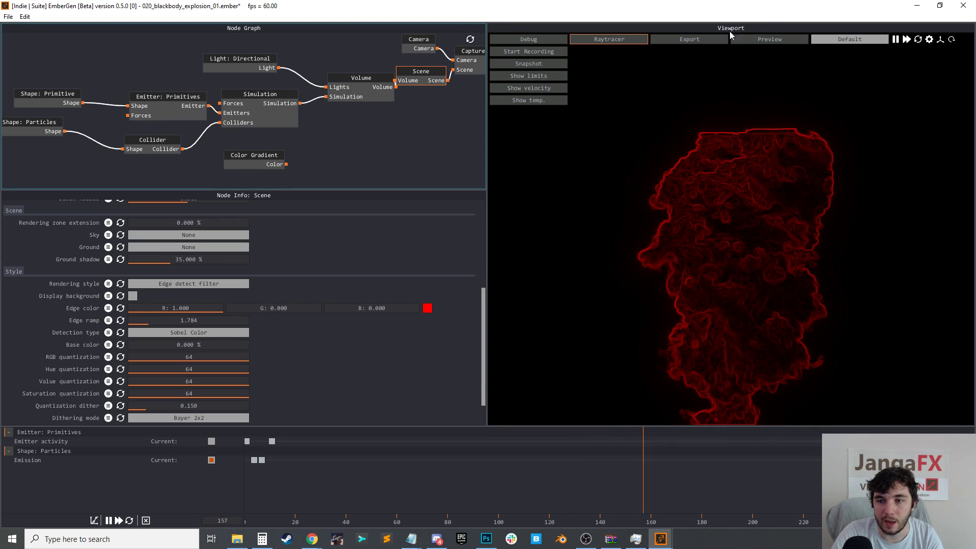
click(694, 41)
scroll(442, 123, down, 2)
middle_drag(442, 123, 322, 145)
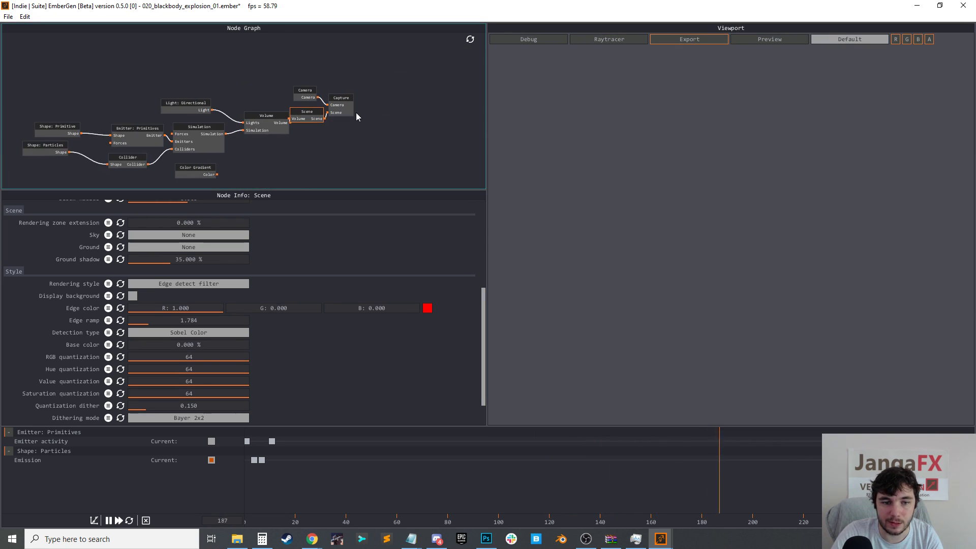
click(346, 102)
scroll(356, 120, up, 4)
click(203, 244)
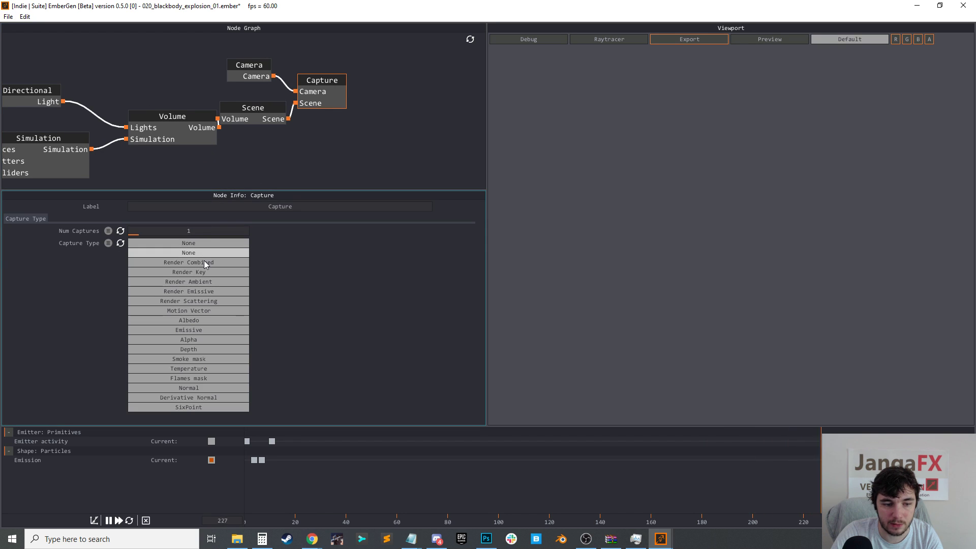
click(204, 260)
Add an Export Image node, wire the Capture node's Render Combined R, G and B outputs to it, and run the export
drag(413, 94, 465, 92)
click(481, 96)
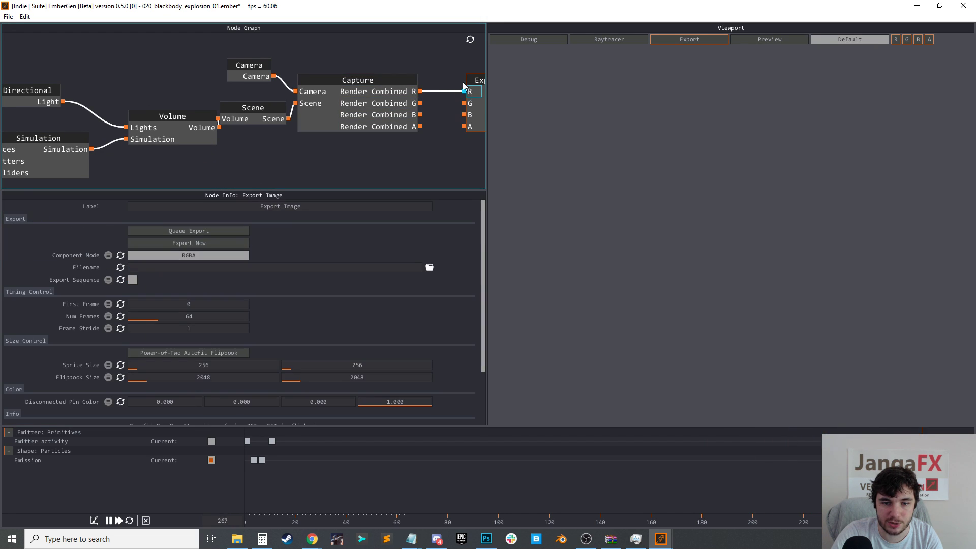
middle_drag(470, 100, 393, 105)
drag(337, 110, 391, 109)
drag(343, 120, 392, 121)
click(235, 244)
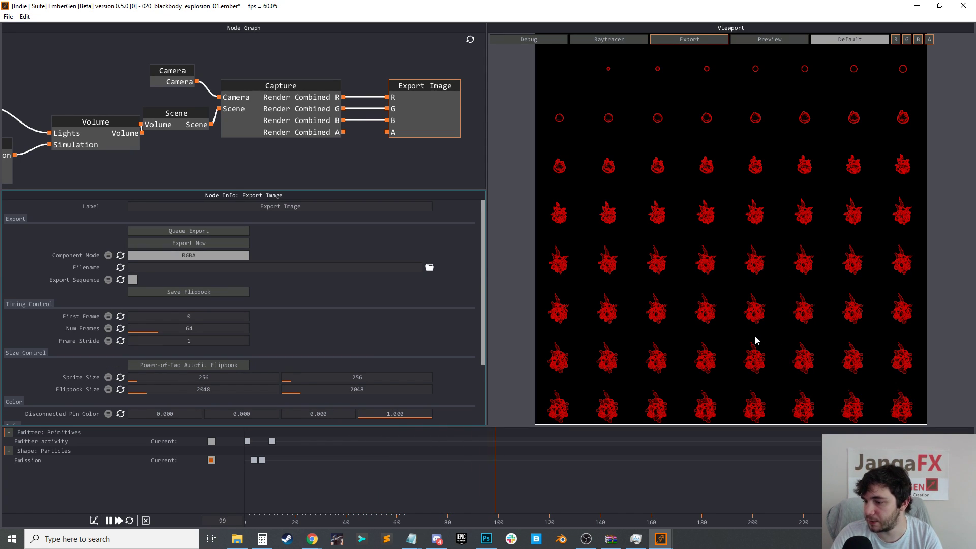
Return the viewport to Raytracer and set the Scene node's edge detection type to Sobel Alpha
click(174, 113)
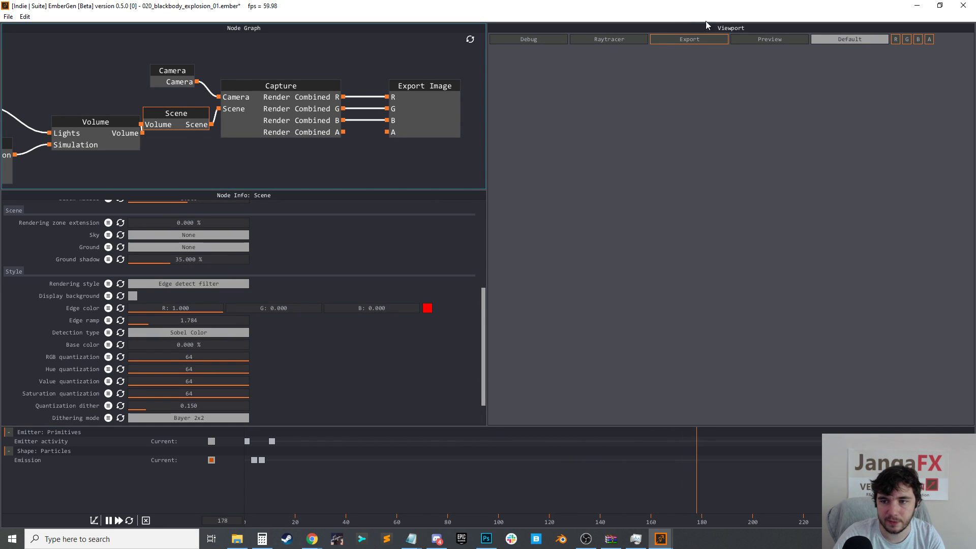
click(631, 39)
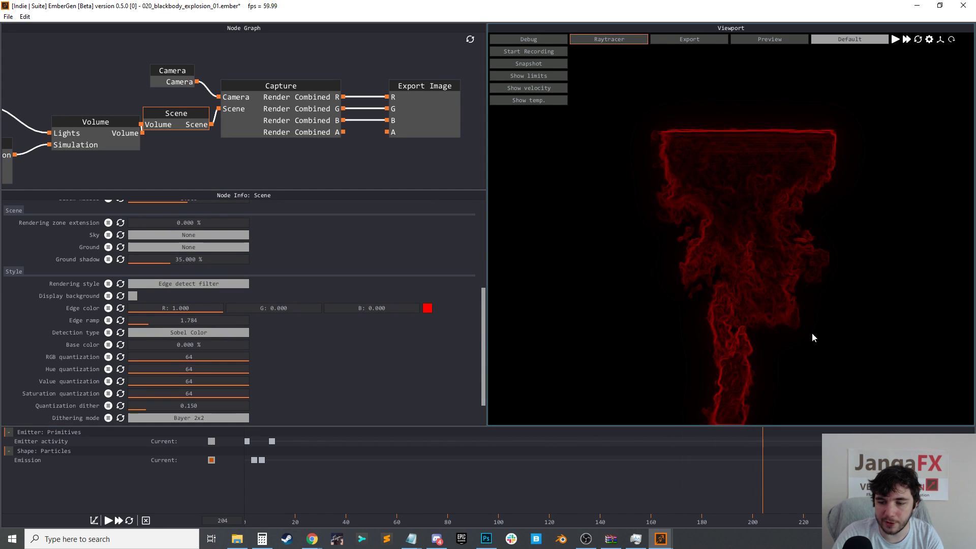
drag(800, 328, 704, 319)
scroll(255, 314, down, 2)
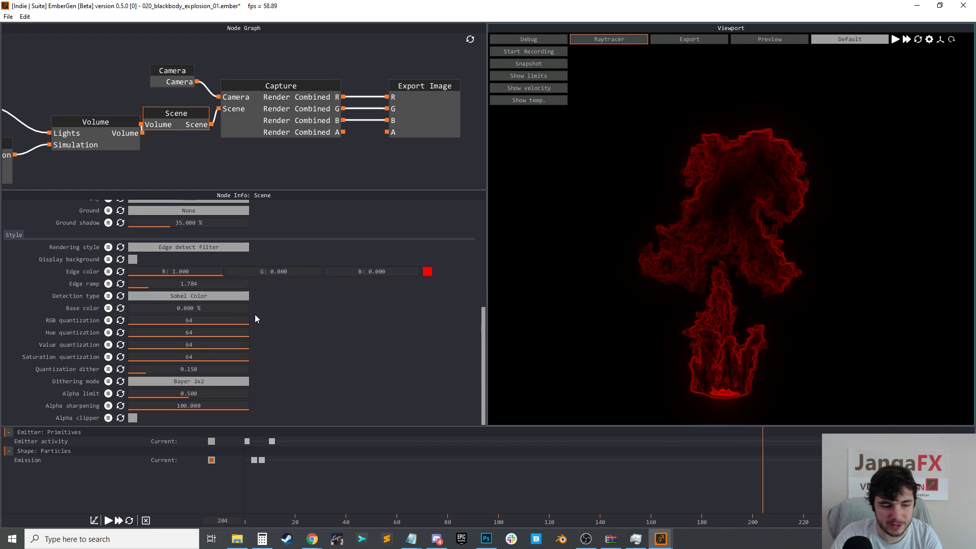
click(218, 297)
click(218, 315)
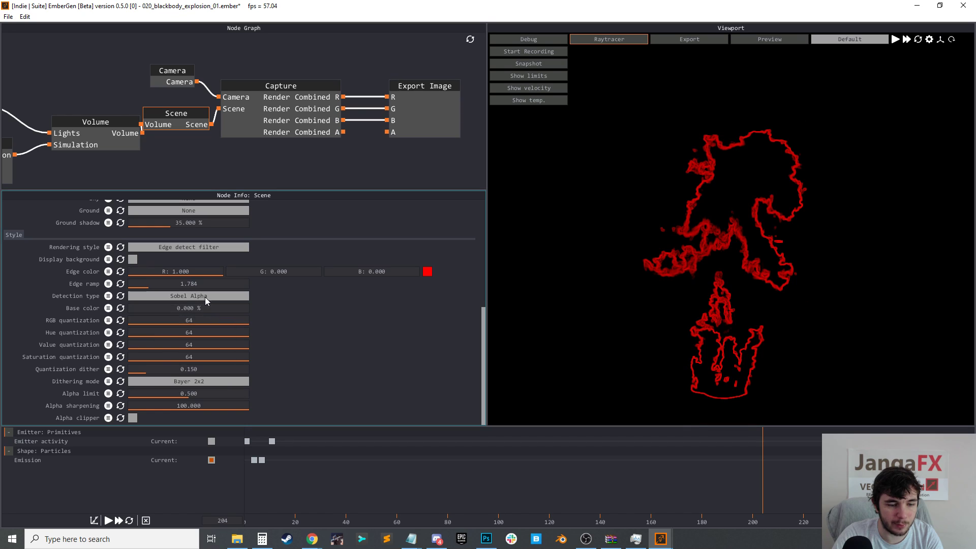
Try Frei Chen Color as the Scene node's edge detection type and settle on Frei Chen Alpha
click(209, 297)
click(200, 325)
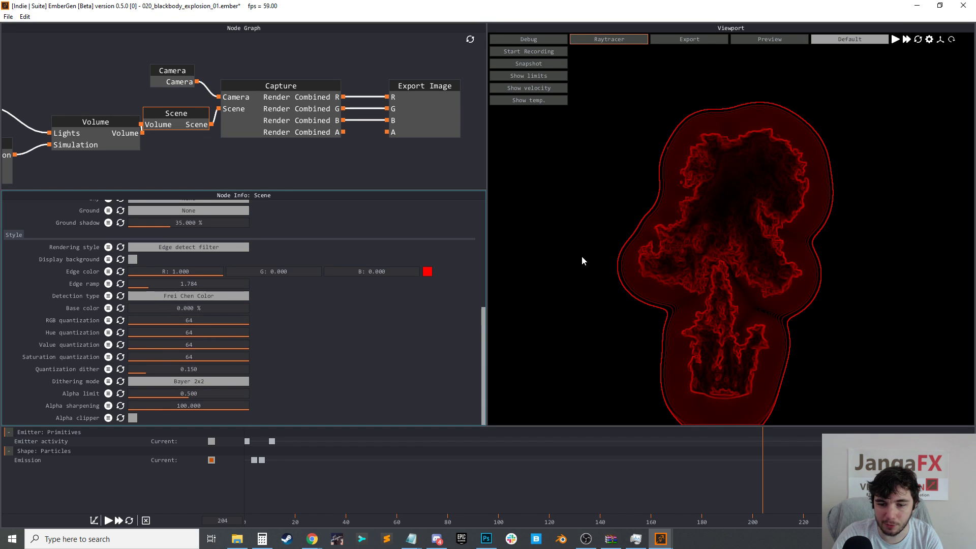
click(237, 295)
click(215, 332)
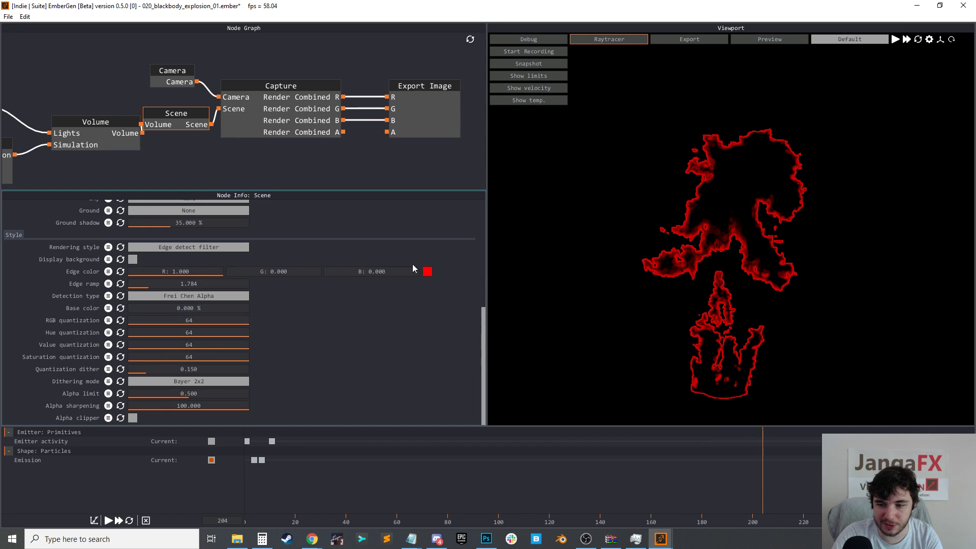
Switch the Scene node's rendering style to Stylized and replay the explosion from the start, pausing around frame 60
click(214, 248)
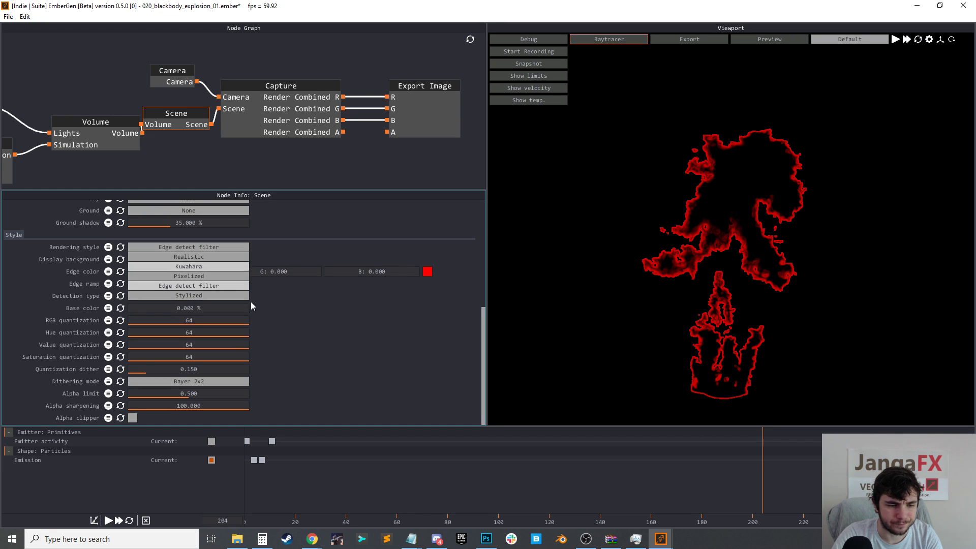
click(196, 297)
key(space)
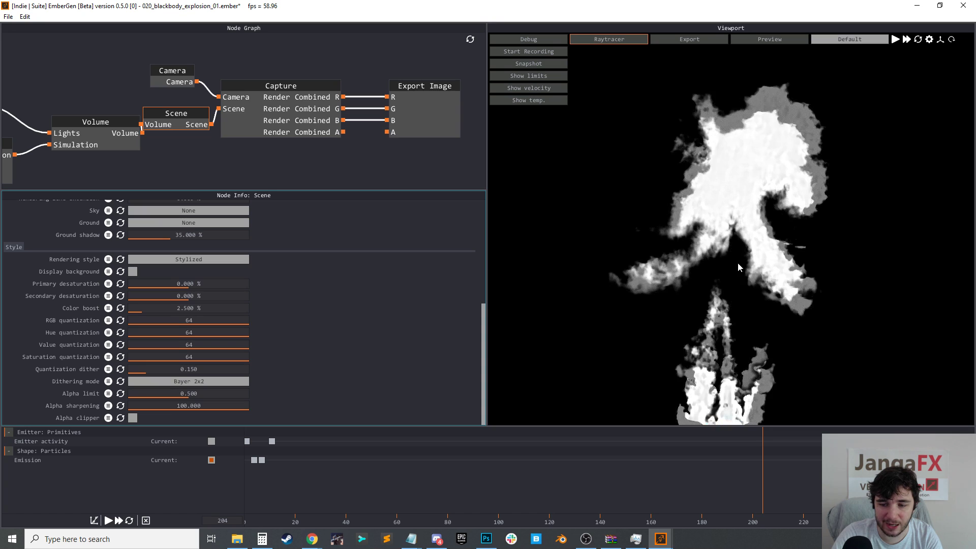
key(r)
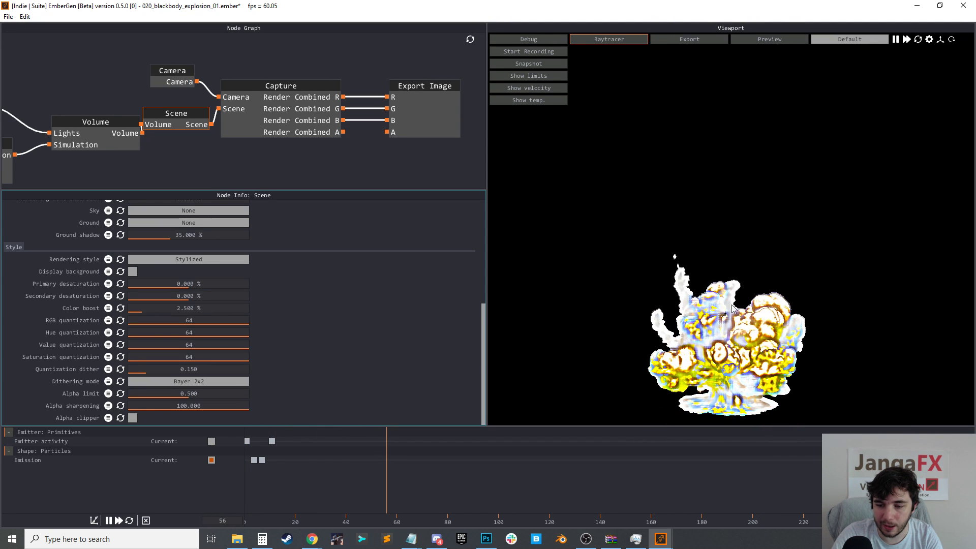
key(space)
Adjust the Stylized look with primary desaturation at -76.667%, secondary desaturation at 200% and color boost at 2.006%
drag(181, 286, 254, 313)
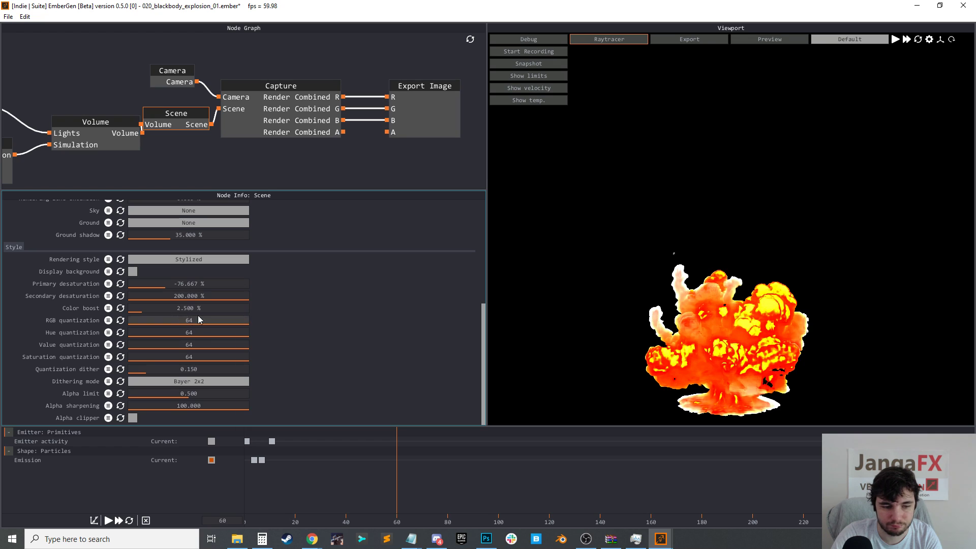
drag(173, 310, 254, 310)
drag(155, 304, 148, 306)
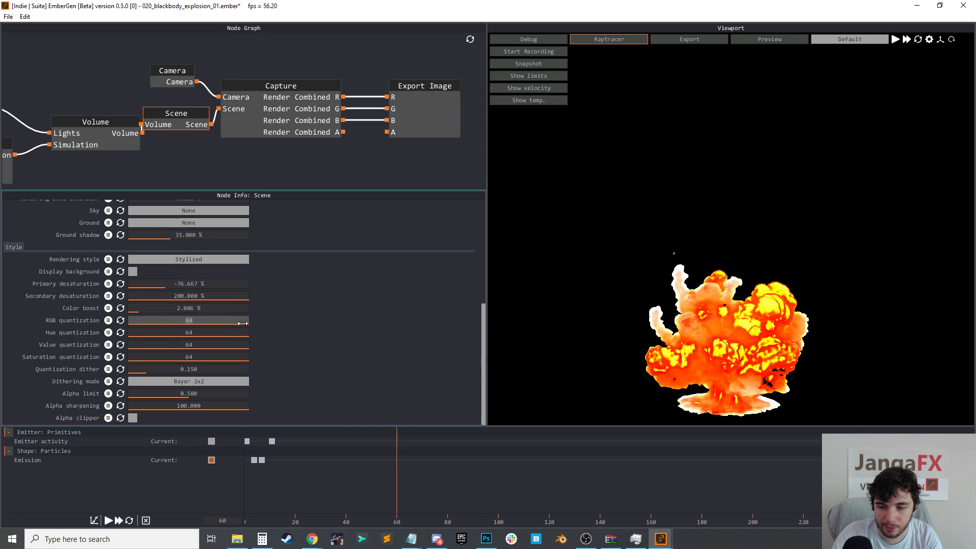
drag(226, 283, 257, 303)
Change the Scene node's rendering style to Kuwahara and resume playing the explosion
click(204, 264)
click(200, 280)
key(space)
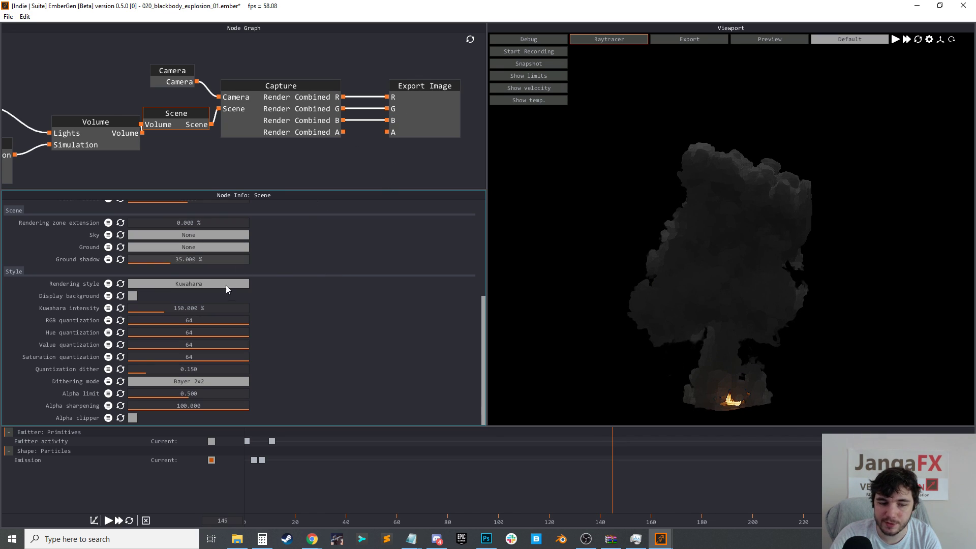
Set the Scene node's rendering style back to Edge detect filter and pause the explosion
click(203, 285)
click(203, 322)
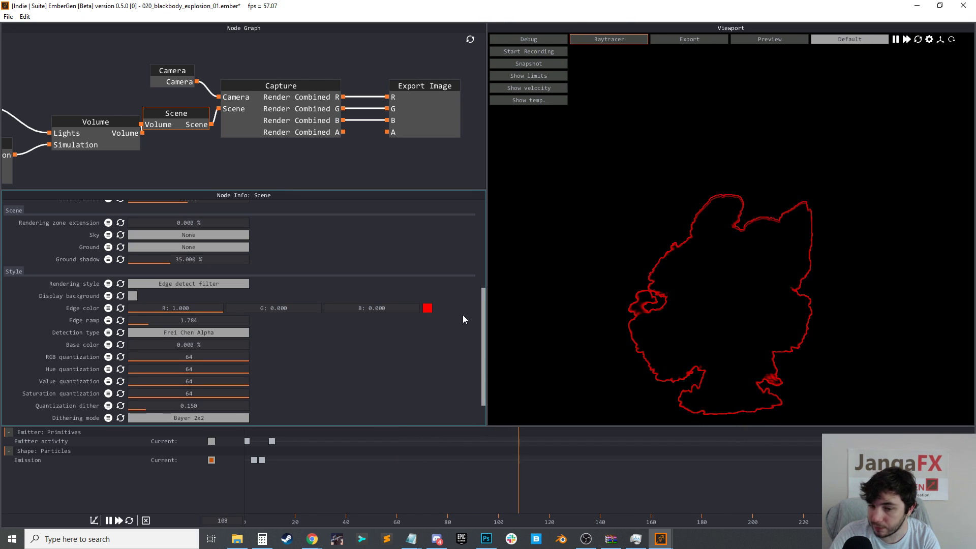
key(space)
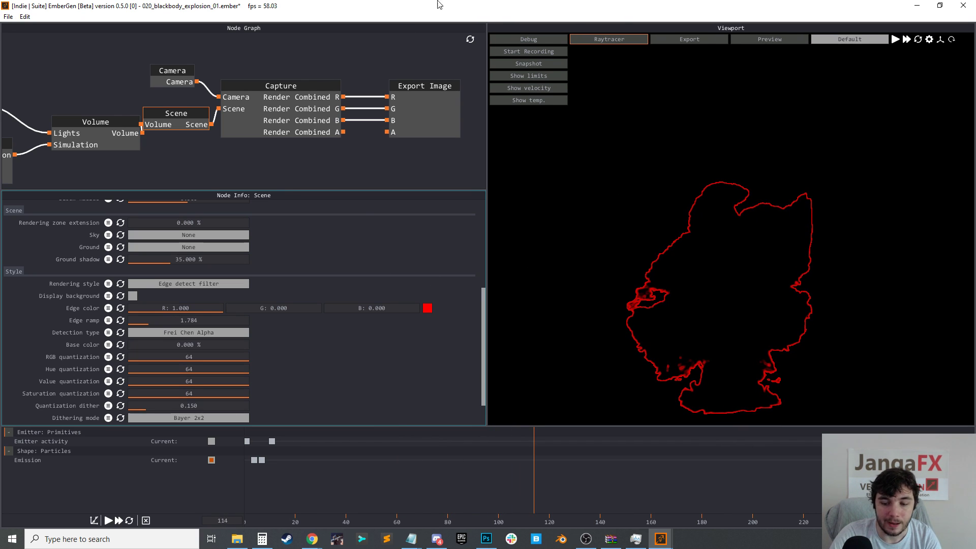
Open the 001_PlasmaGun.ember project from the presets folder and play its simulation
click(11, 18)
click(29, 42)
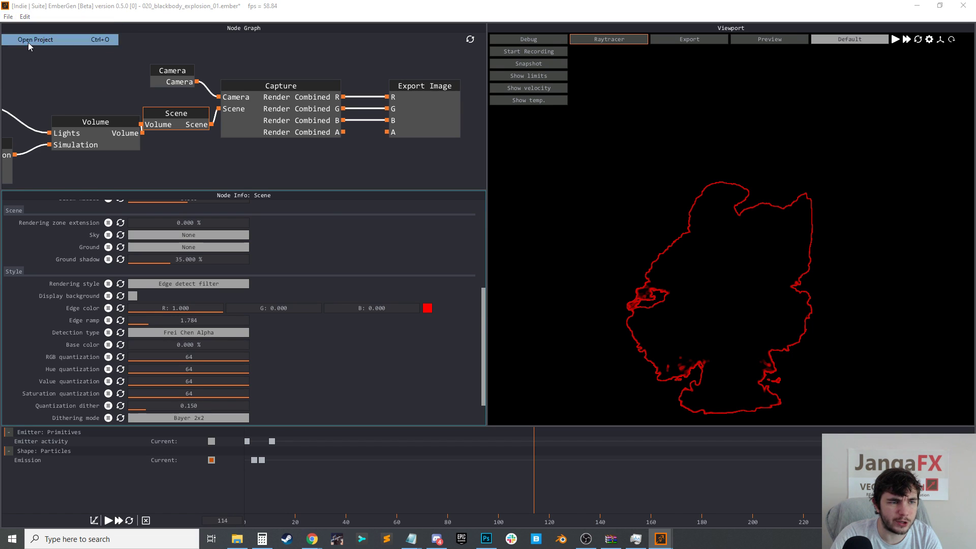
click(506, 309)
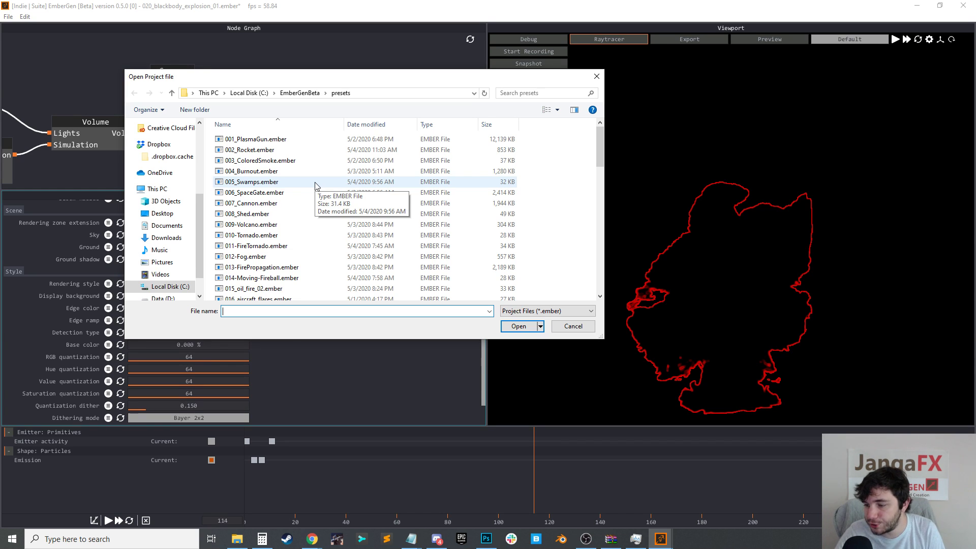
click(300, 140)
click(519, 326)
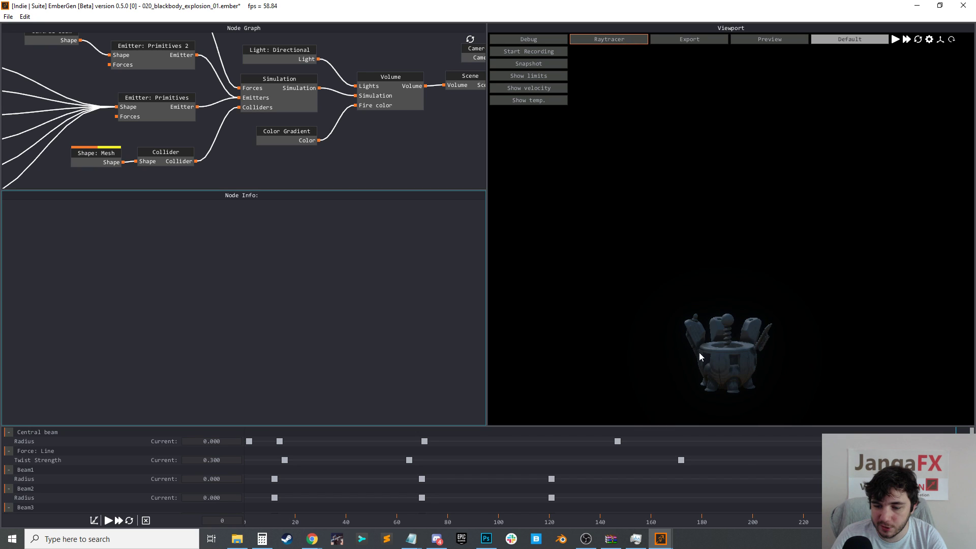
key(space)
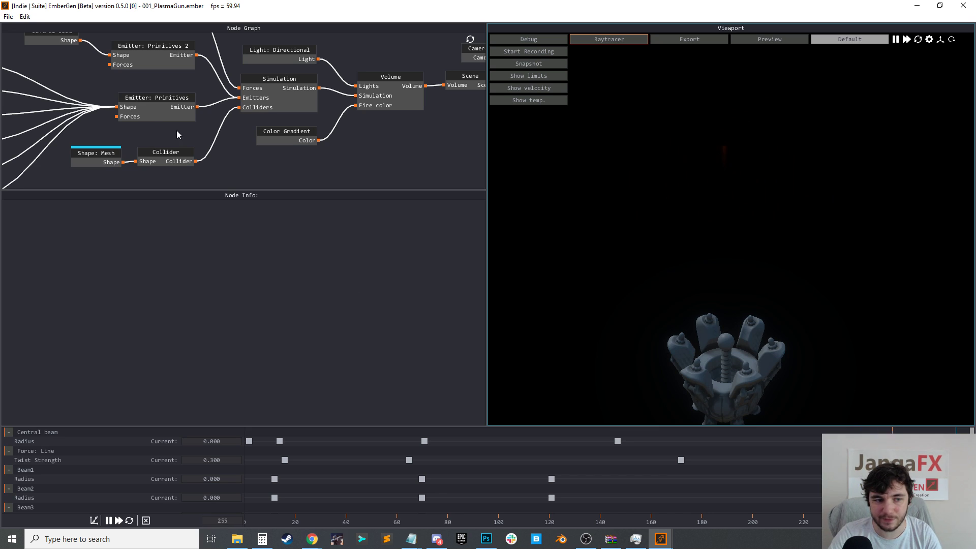
Examine the beam shape nodes that feed the plasma gun's primitive emitters, including the parameters of Beam1
scroll(245, 158, down, 3)
middle_drag(245, 158, 347, 124)
middle_drag(164, 93, 172, 105)
scroll(124, 58, up, 3)
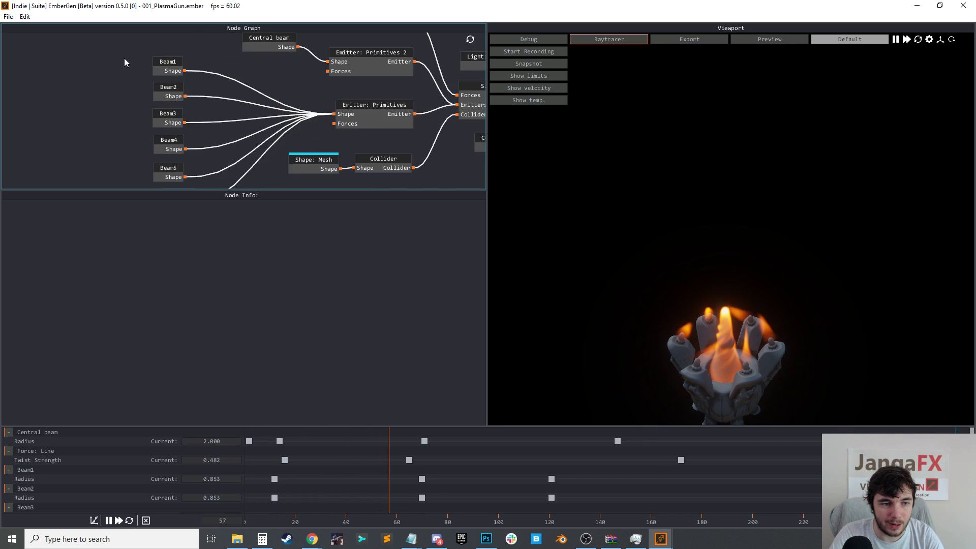
scroll(124, 58, up, 3)
click(164, 76)
middle_drag(378, 76, 213, 128)
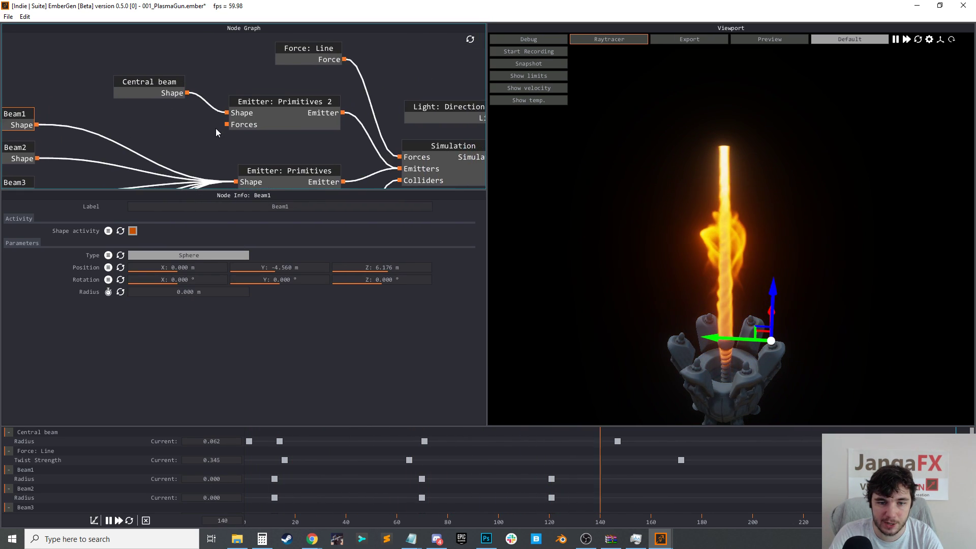
Set the second Twist Strength keyframe of the Force: Line node to 5
scroll(213, 128, down, 2)
middle_drag(286, 148, 252, 124)
click(256, 71)
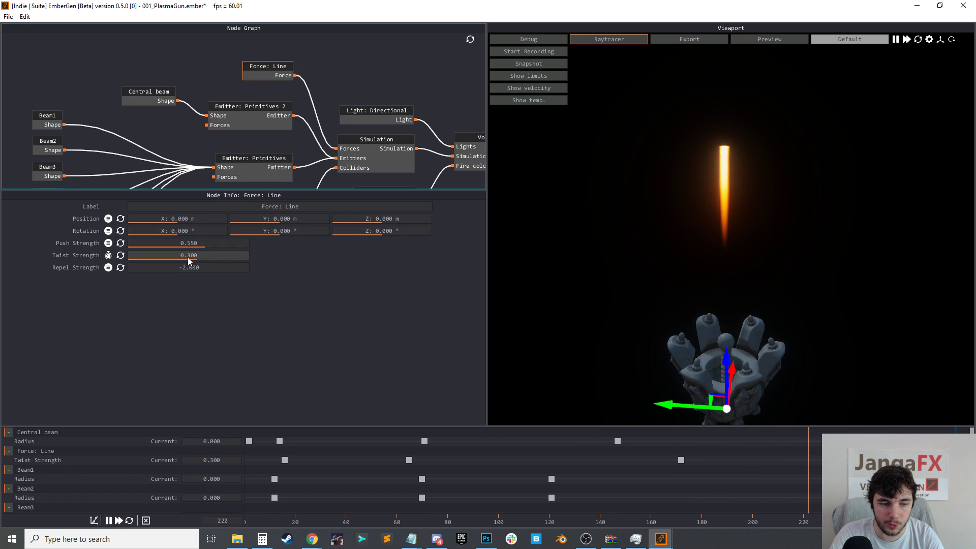
double_click(212, 257)
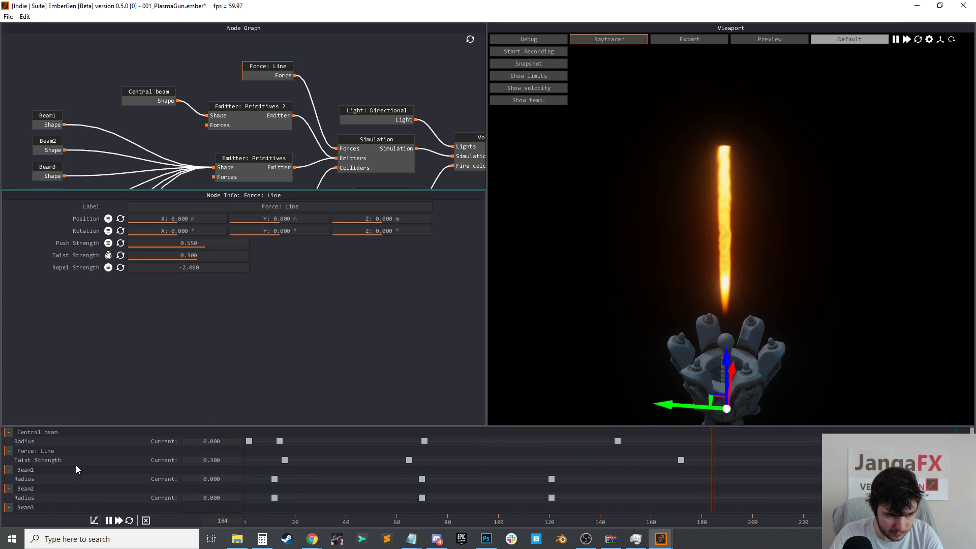
click(285, 460)
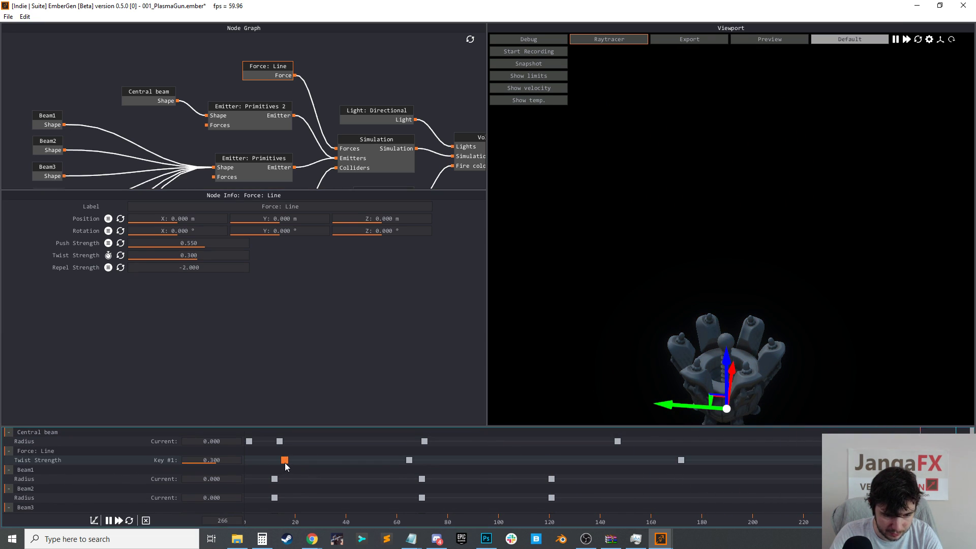
click(409, 460)
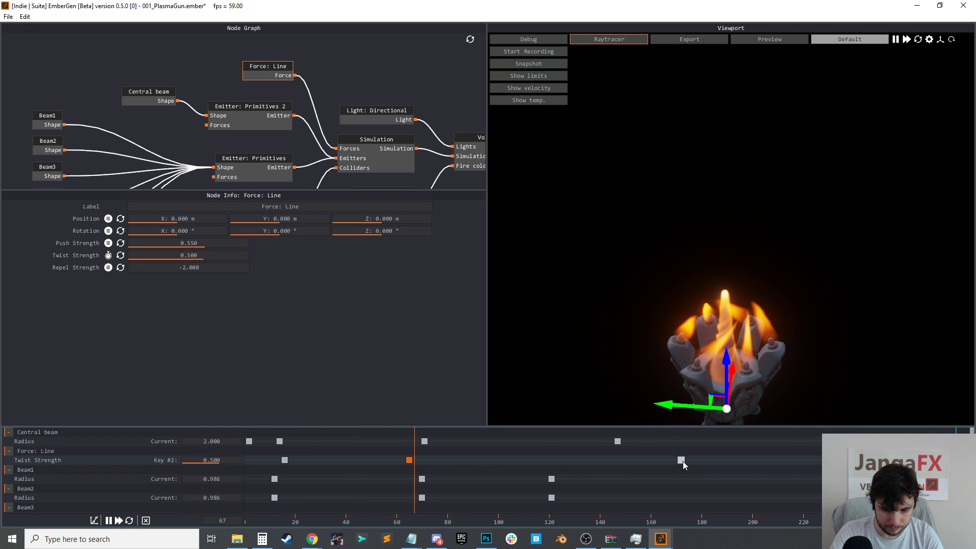
click(409, 462)
double_click(205, 461)
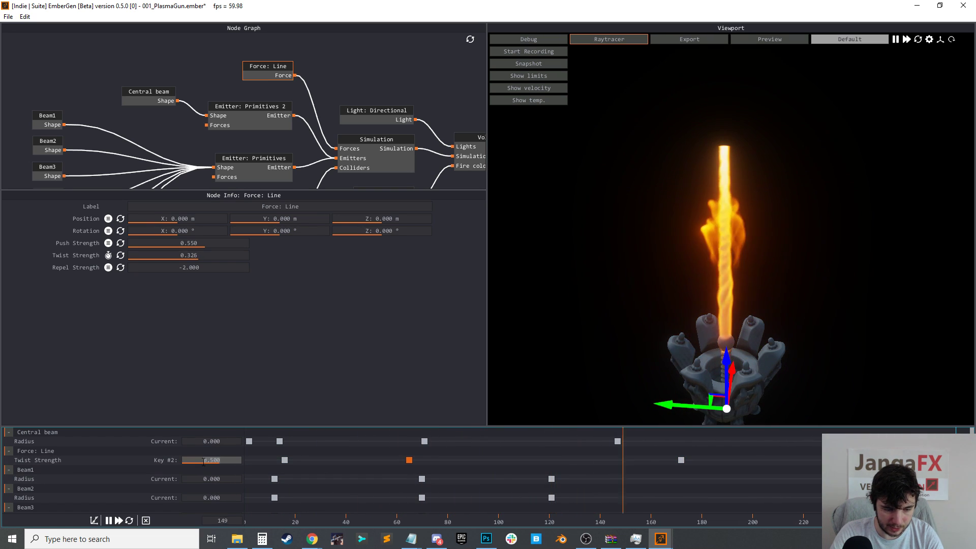
text(5)
key(Return)
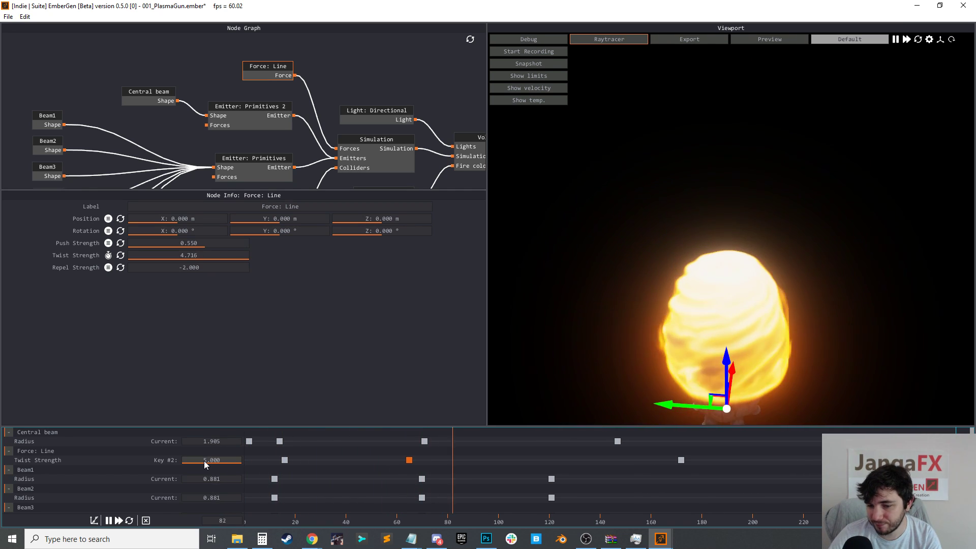
Open the 002_Rocket.ember project from the presets and view the rocket launch from a lower angle
click(8, 16)
click(20, 26)
click(494, 305)
double_click(274, 151)
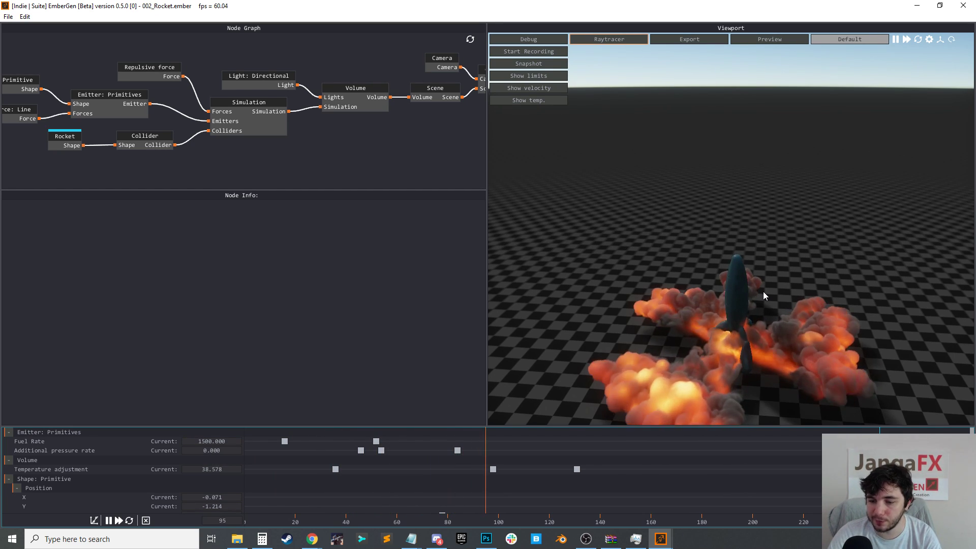
drag(785, 294, 773, 316)
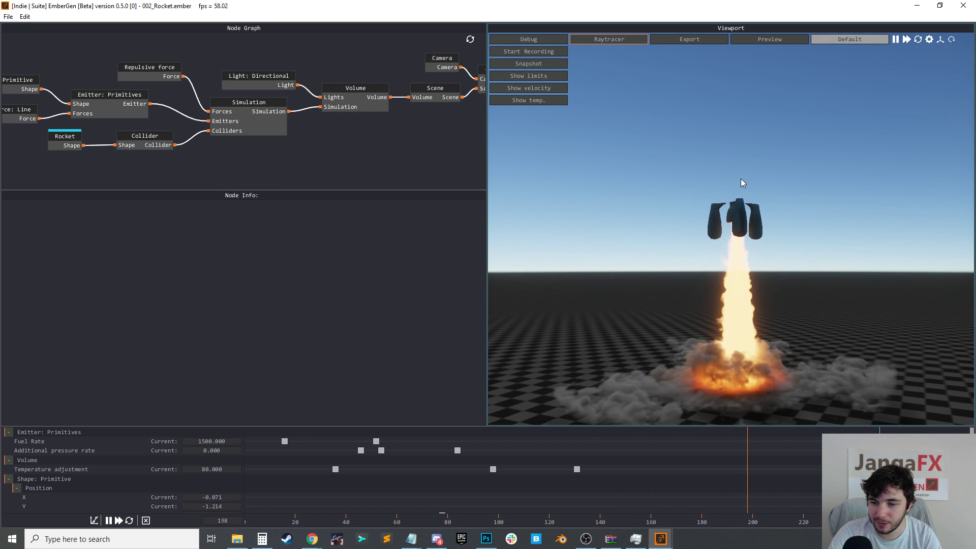
Set the rocket Simulation node's Z voxel count to 320 and look over the running launch
click(268, 121)
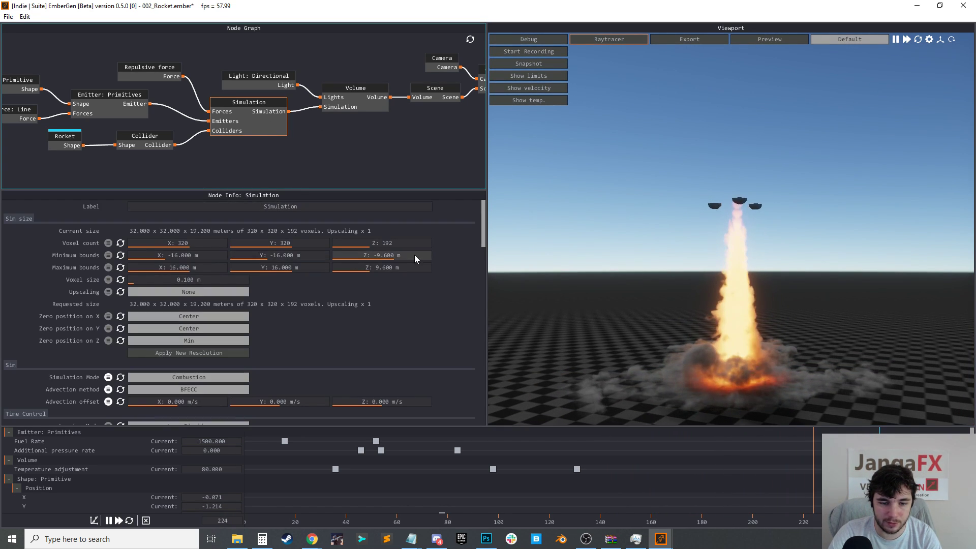
double_click(383, 242)
text(320)
key(Return)
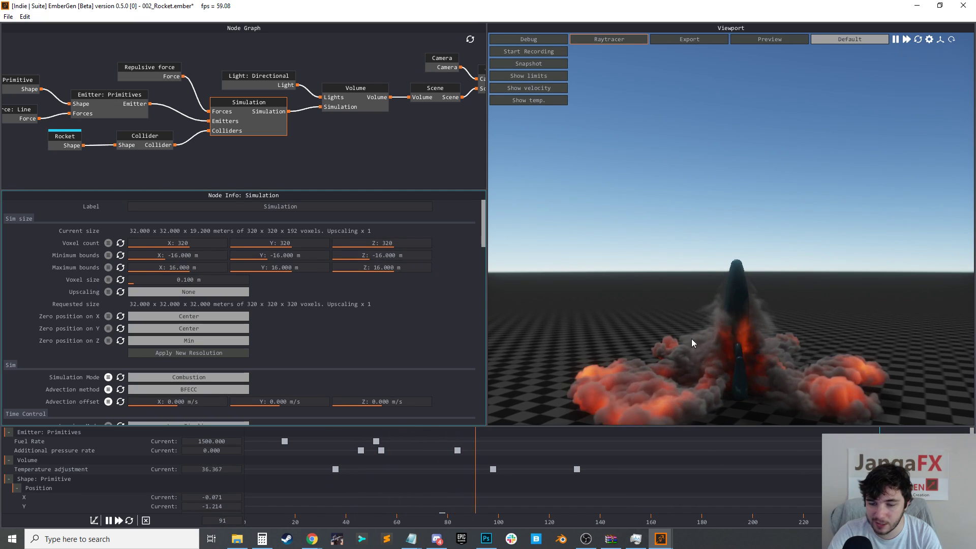
drag(791, 354, 800, 364)
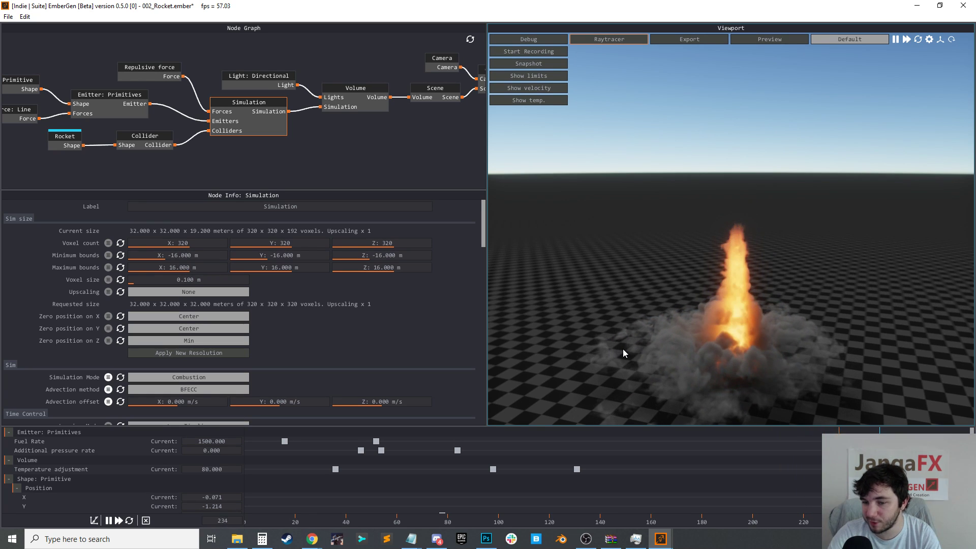
Open the 003_ColoredSmoke.ember project from the presets and view its smoke bursts from another angle
click(8, 16)
click(18, 39)
click(500, 306)
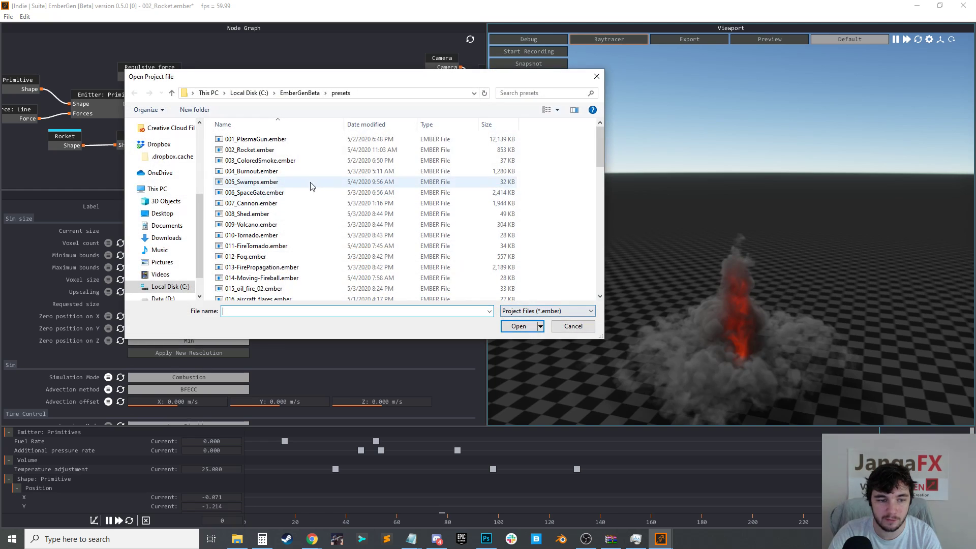
scroll(305, 224, up, 2)
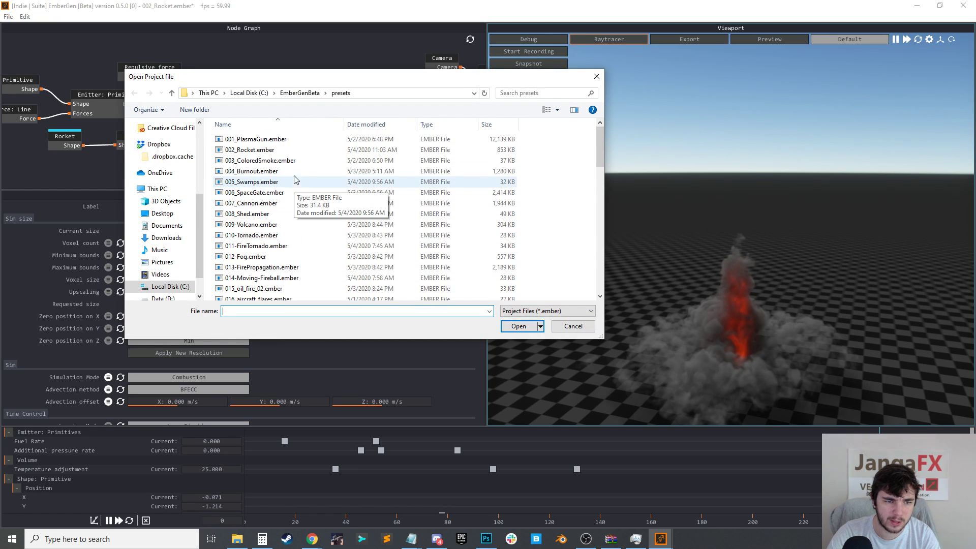
double_click(278, 161)
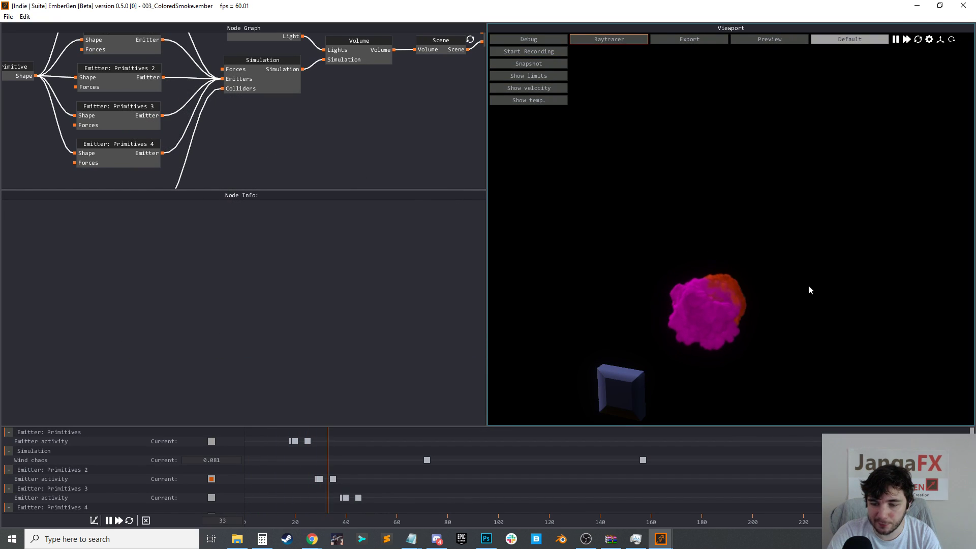
drag(808, 284, 733, 285)
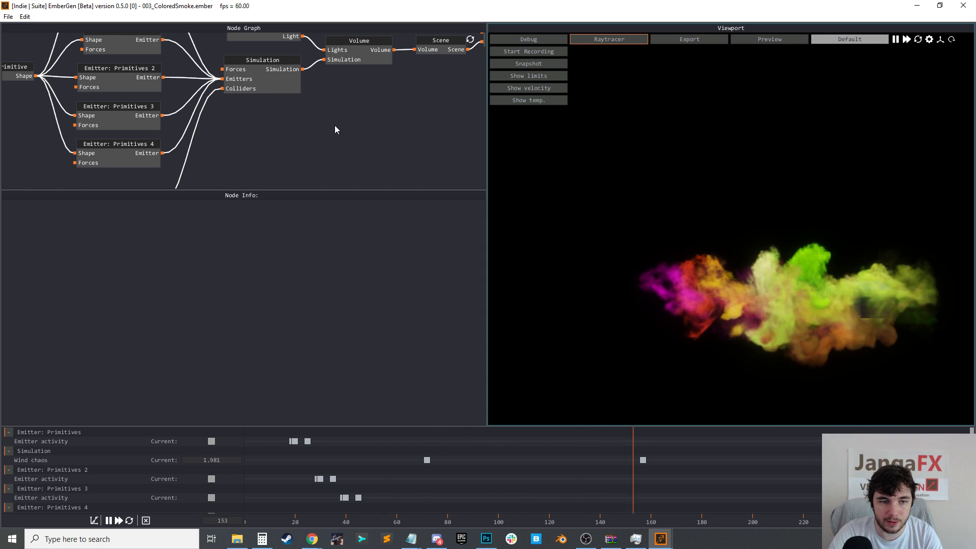
Check the simulation mode options of the colored smoke's Simulation node and keep Colored Smoke selected
middle_drag(307, 103, 298, 149)
click(276, 128)
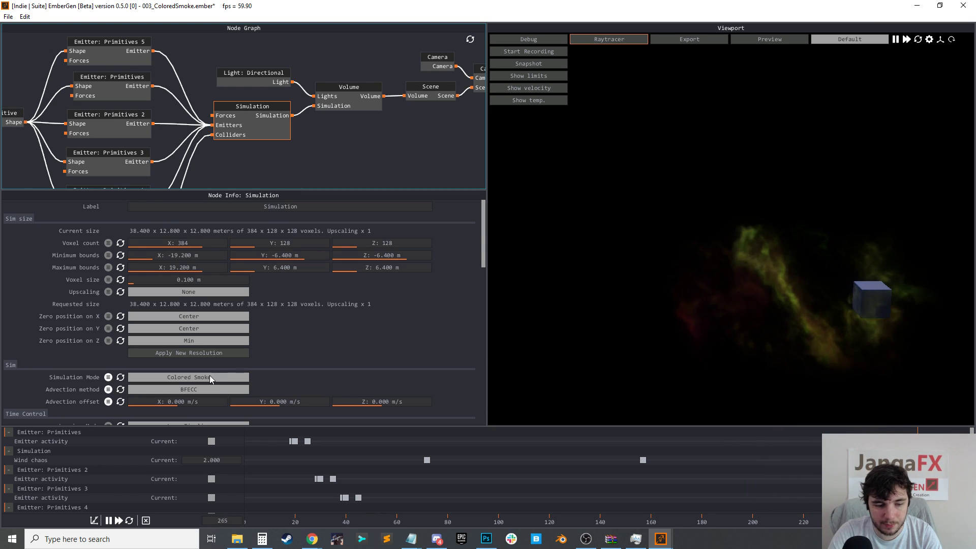
click(192, 378)
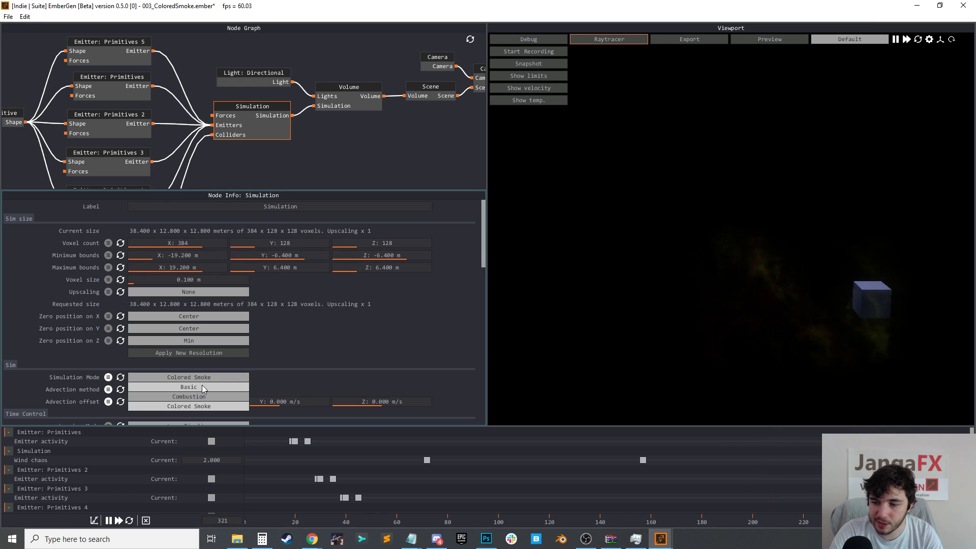
click(218, 407)
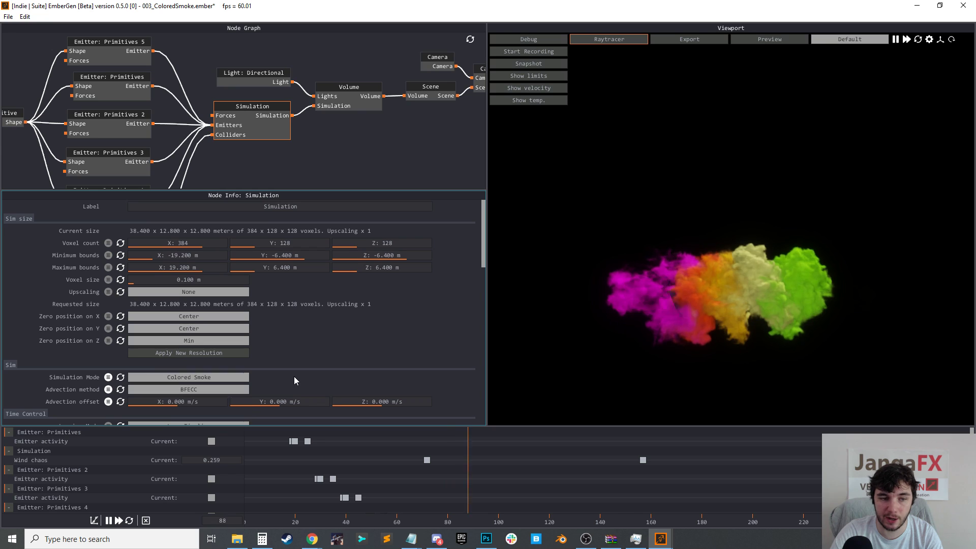
Check the primary smoke colors of the individual Emitter: Primitives nodes in the colored smoke graph
middle_drag(168, 99, 173, 111)
click(126, 63)
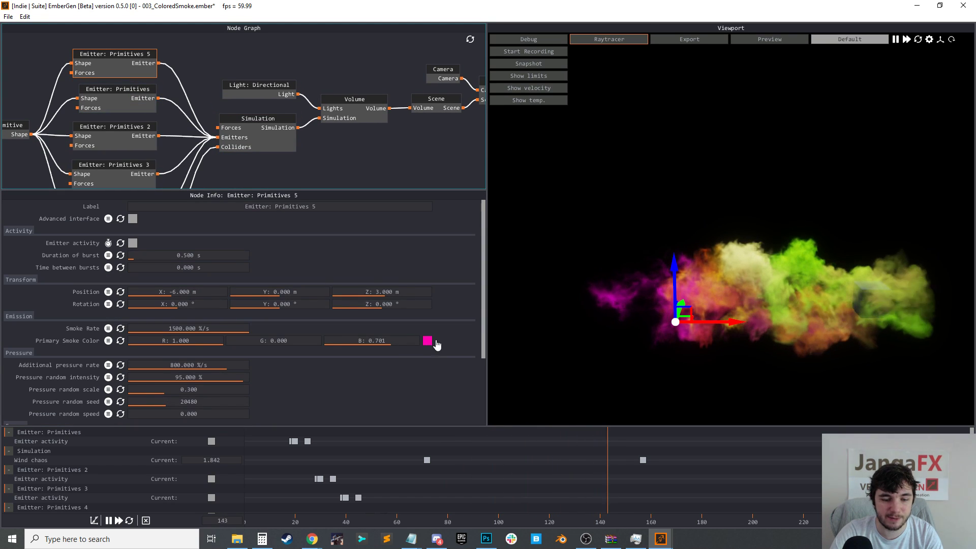
click(117, 94)
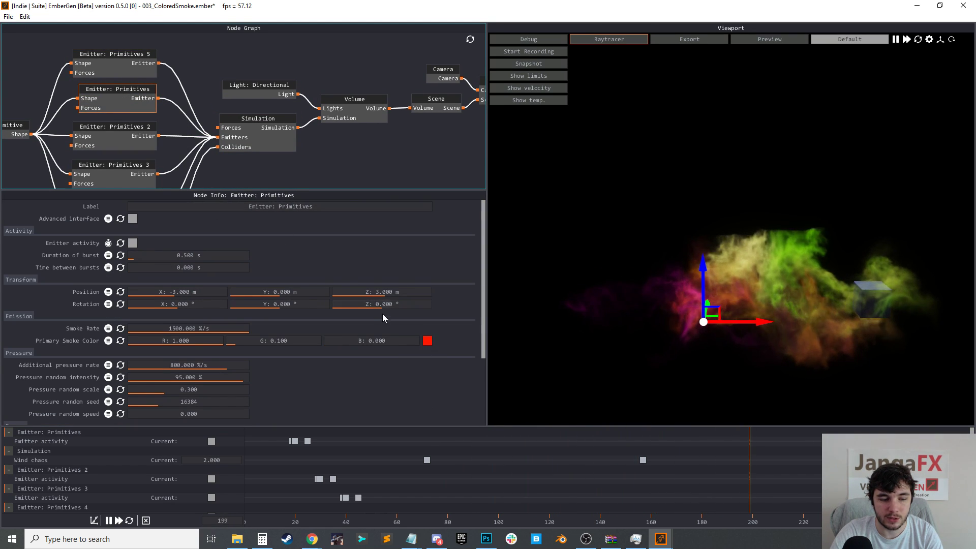
click(122, 128)
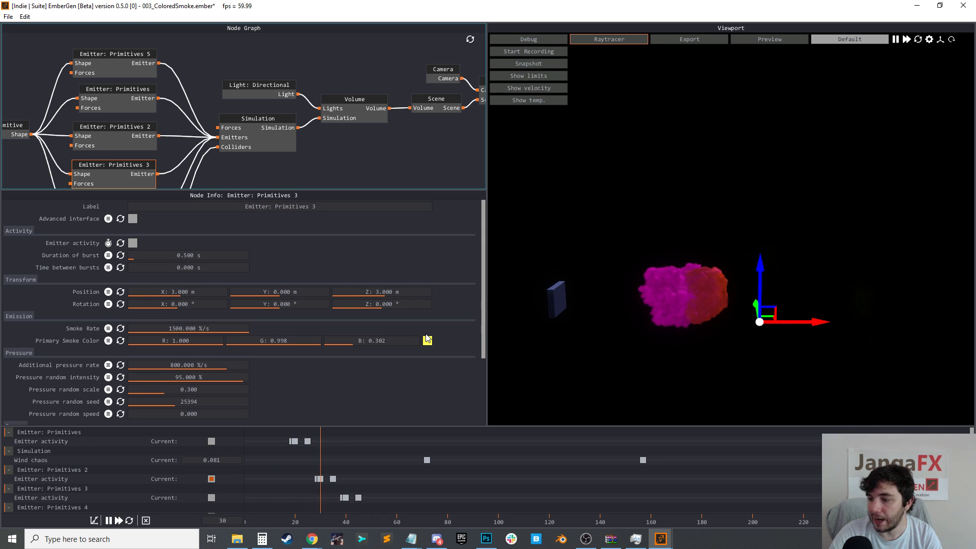
Restart the colored smoke simulation and view the bursts mixing around the collider, with no node selected
middle_drag(764, 227, 746, 221)
key(r)
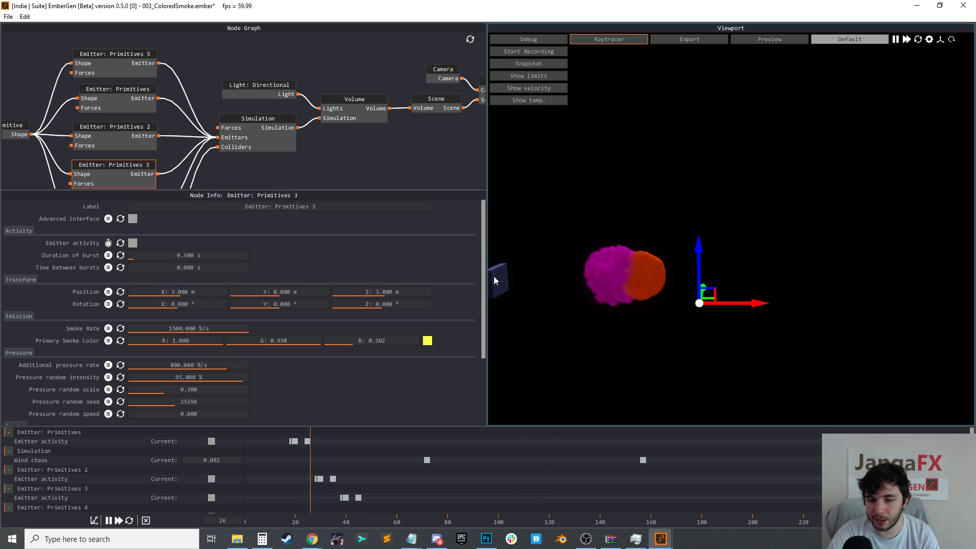
scroll(626, 220, up, 1)
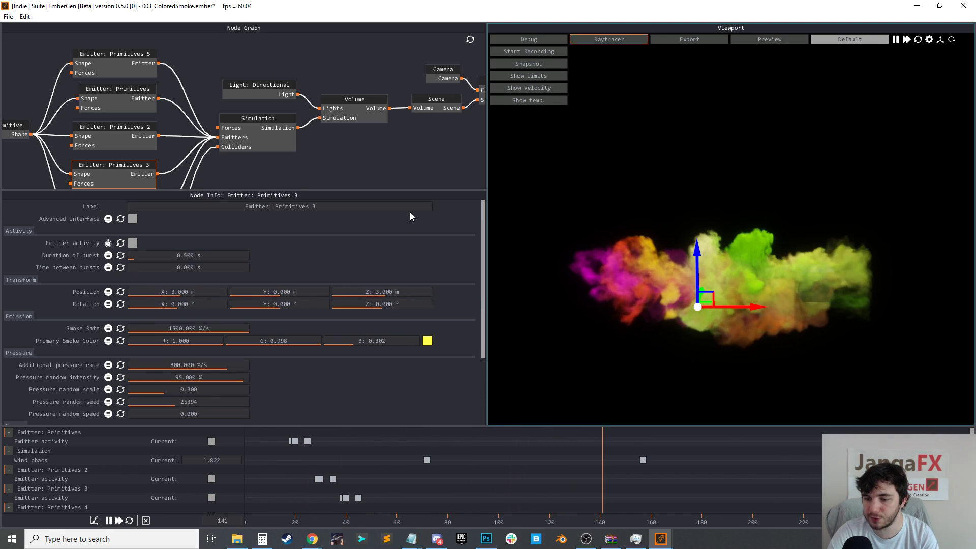
click(216, 60)
scroll(217, 60, down, 2)
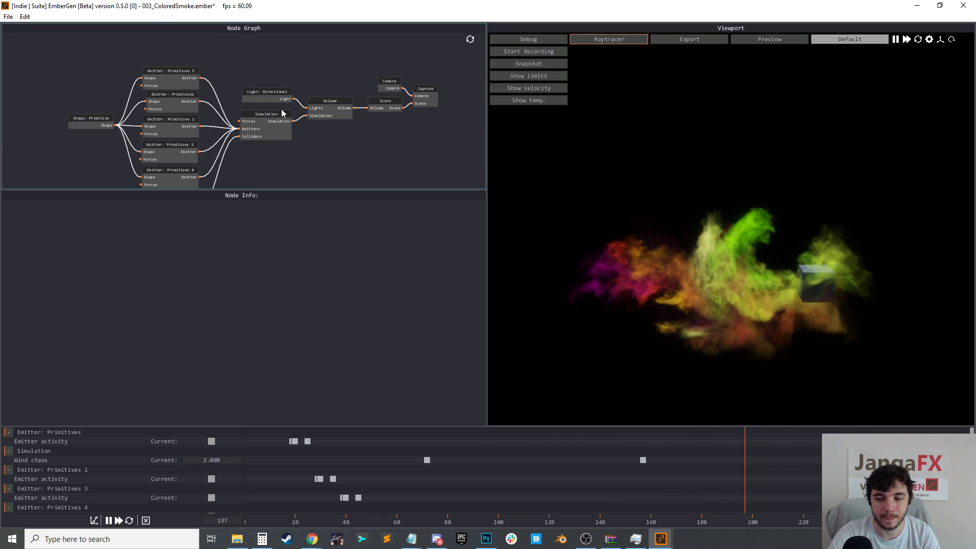
Open the 004_Burnout.ember project from the presets without saving the current work, and view the spinning wheel from its side up close
click(8, 17)
click(32, 39)
click(507, 309)
click(272, 173)
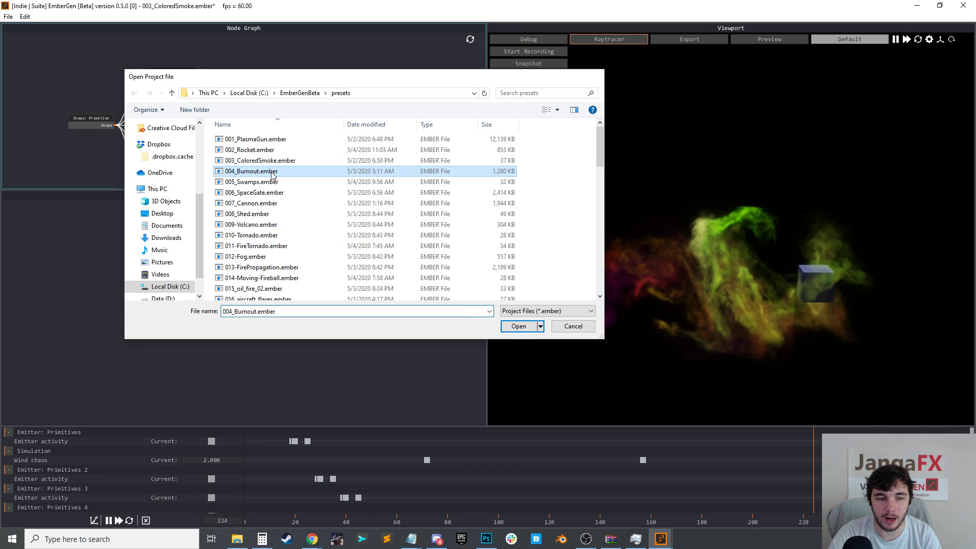
double_click(272, 173)
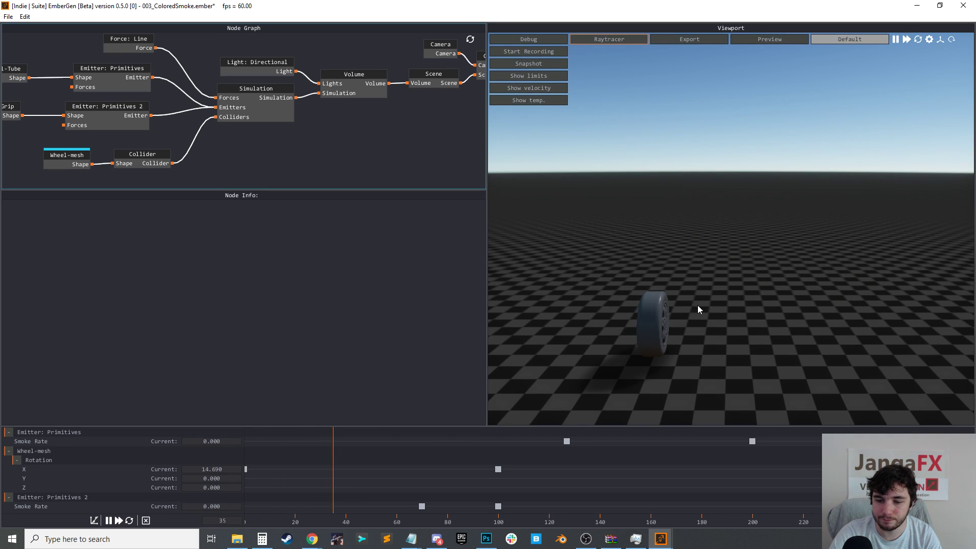
scroll(630, 297, up, 3)
middle_drag(621, 295, 672, 287)
scroll(639, 266, up, 5)
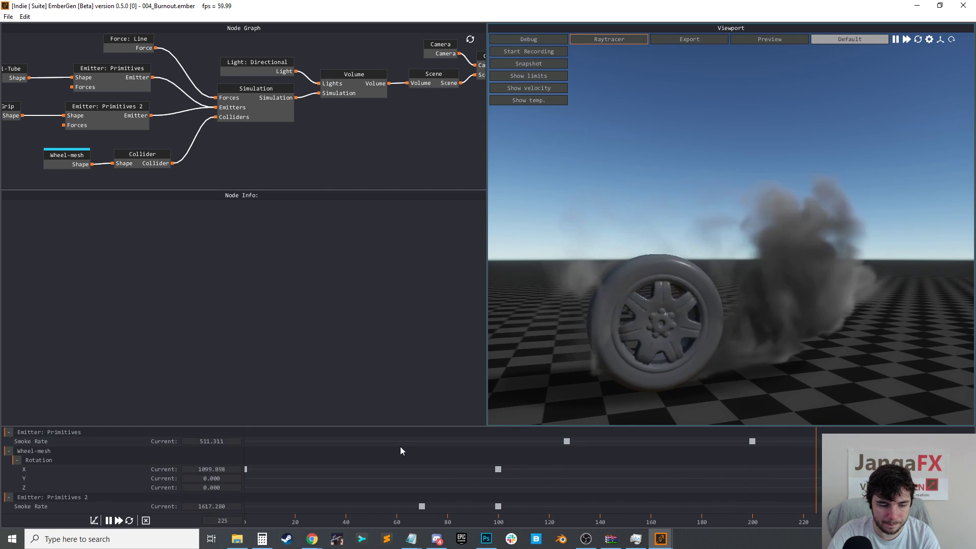
Move Emitter: Primitives' first Smoke Rate key to about frame 10, and Emitter: Primitives 2's two Smoke Rate keys to about frames 13 and 160
click(567, 441)
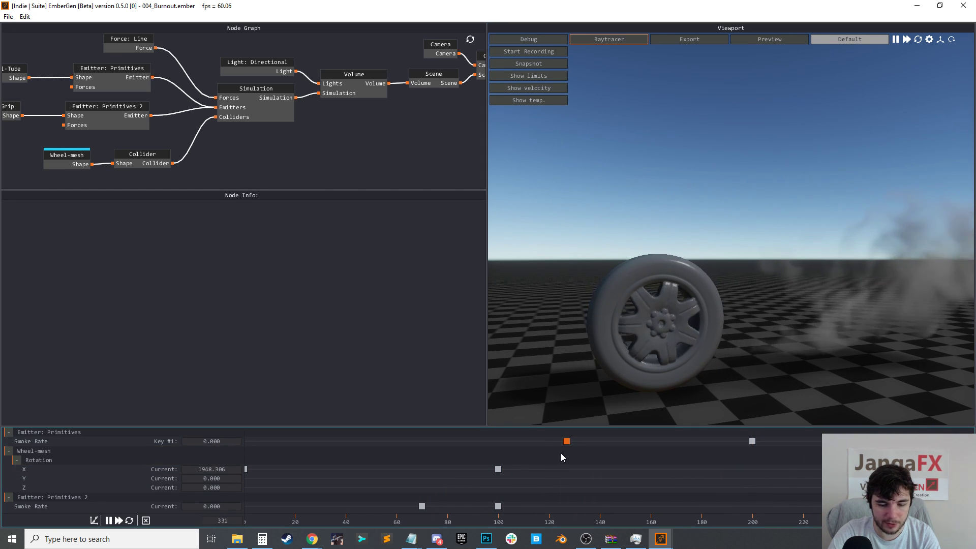
drag(567, 441, 272, 442)
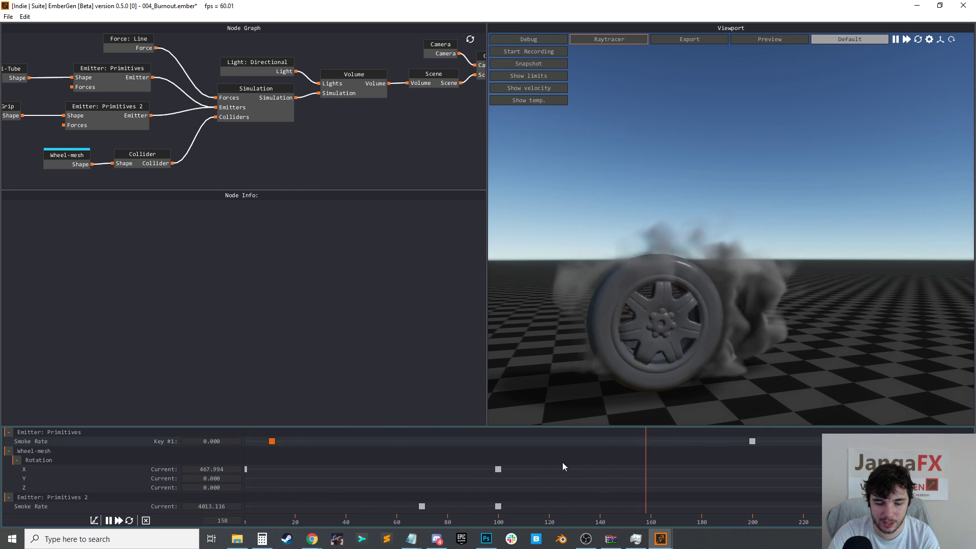
click(422, 506)
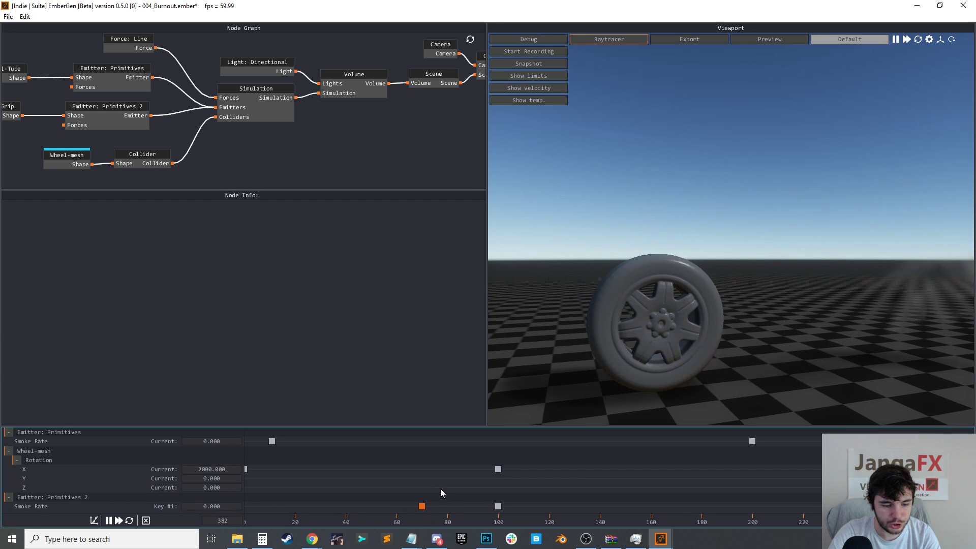
drag(421, 506, 279, 506)
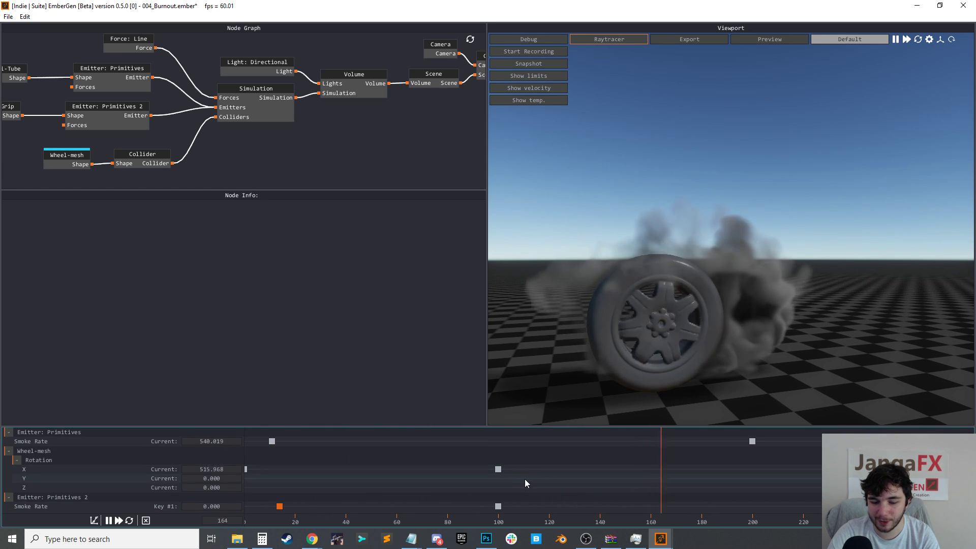
click(496, 505)
drag(499, 507, 650, 505)
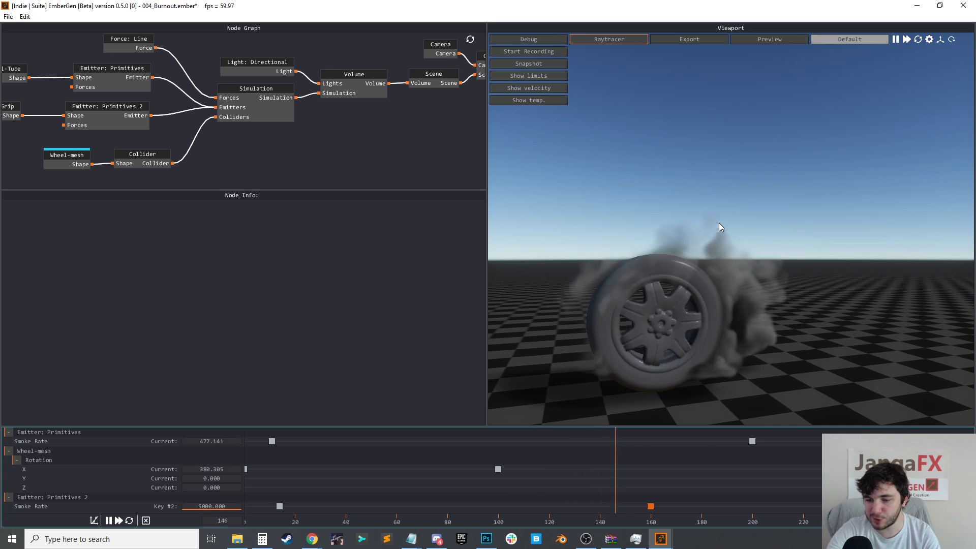
Pause the burnout simulation to inspect the tire smoke from a higher angle, and resume playback
key(space)
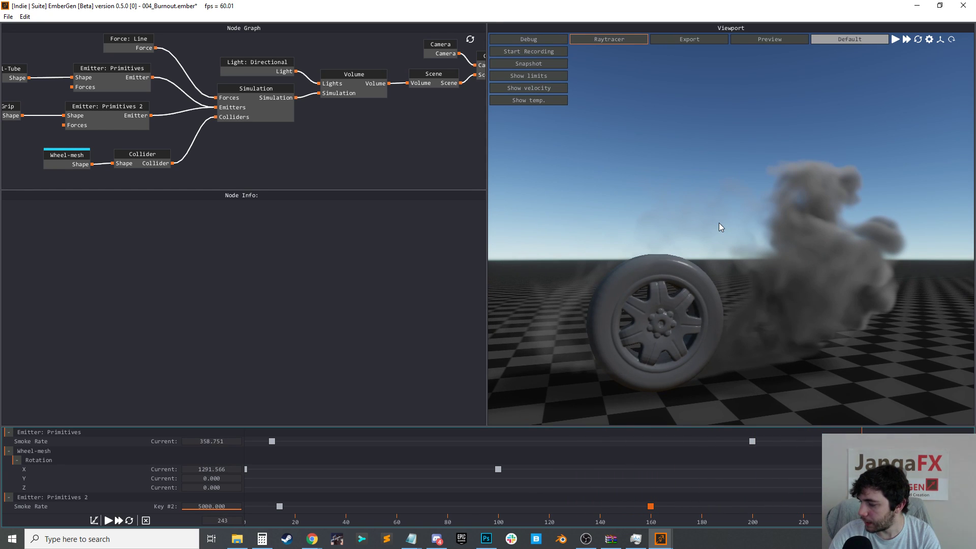
drag(732, 216, 703, 249)
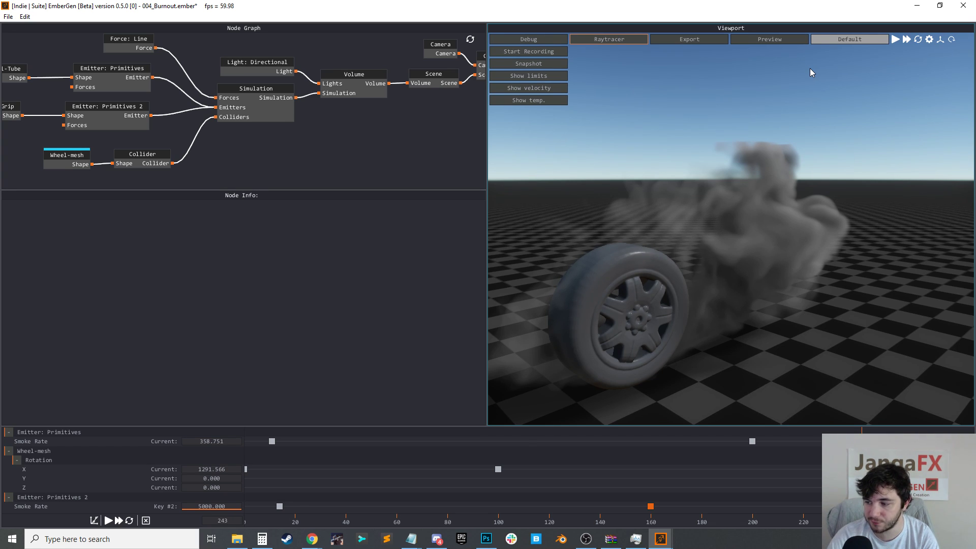
key(space)
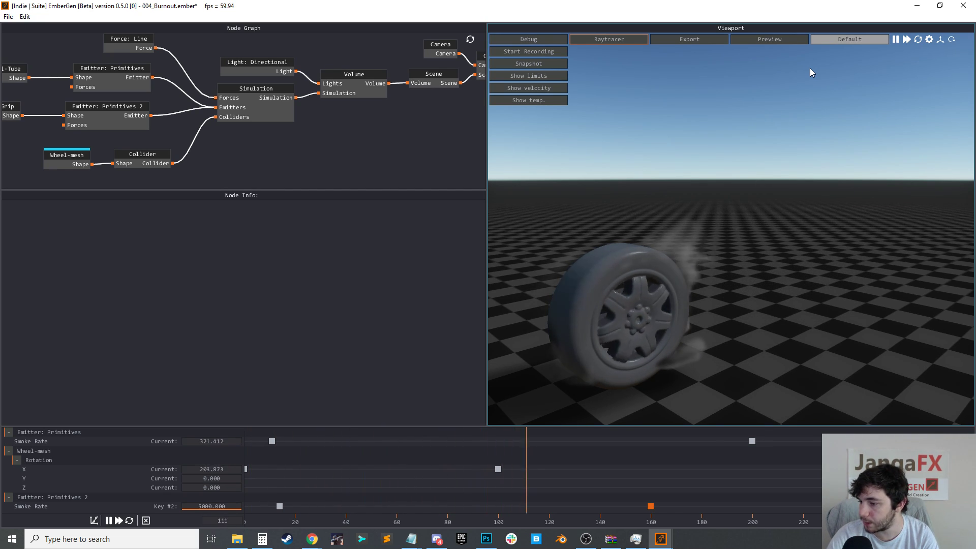
drag(788, 247, 748, 252)
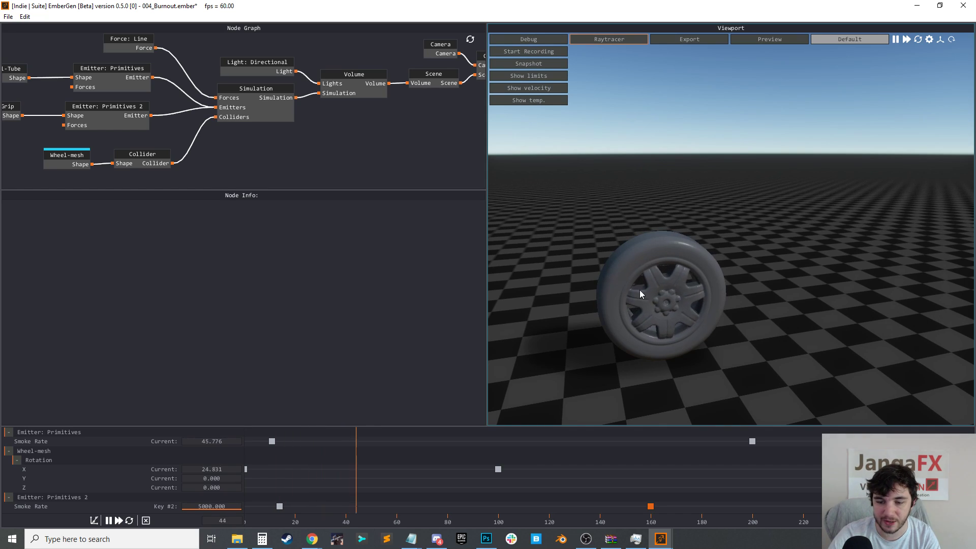
Open the 055_smooth_loop.ember project from the presets without saving the burnout changes
click(8, 16)
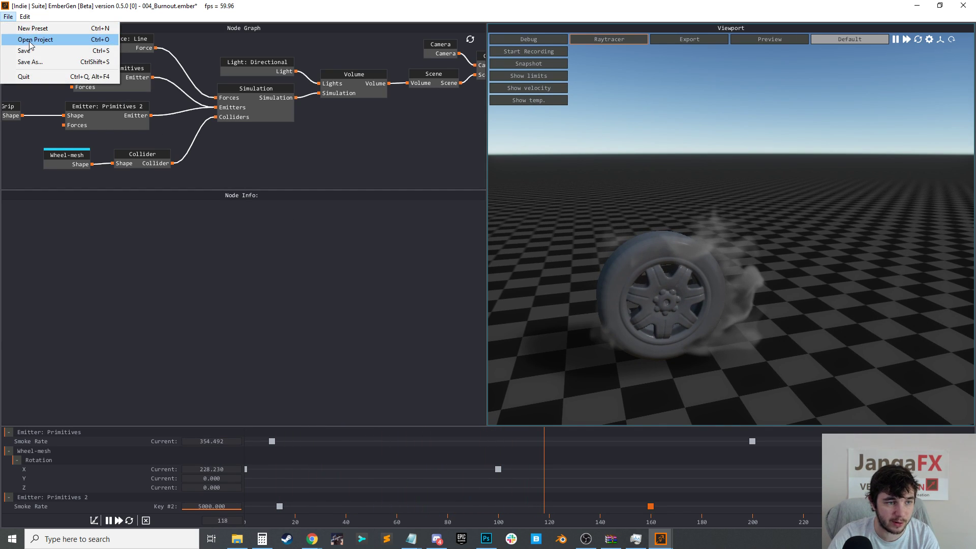
click(31, 41)
click(498, 306)
scroll(353, 190, down, 12)
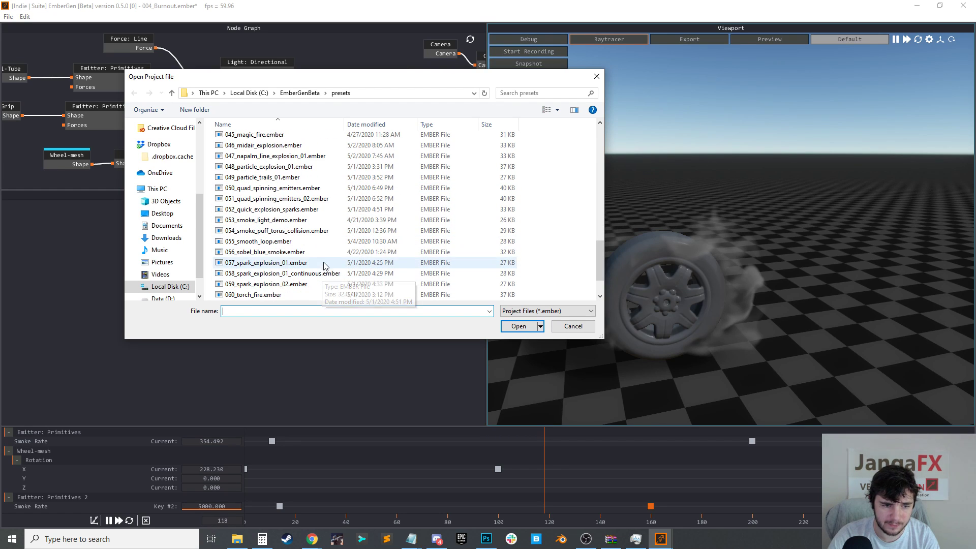
scroll(285, 282, down, 4)
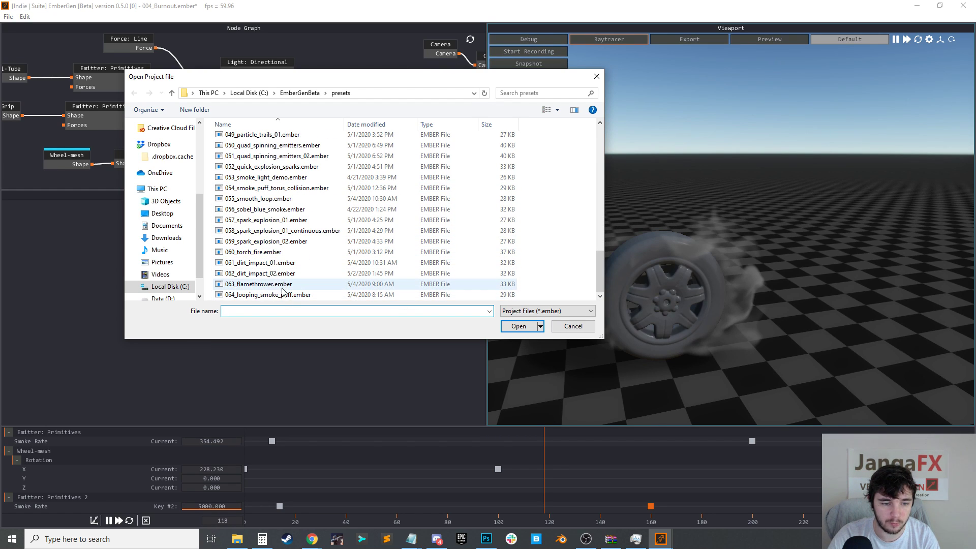
click(274, 199)
click(518, 326)
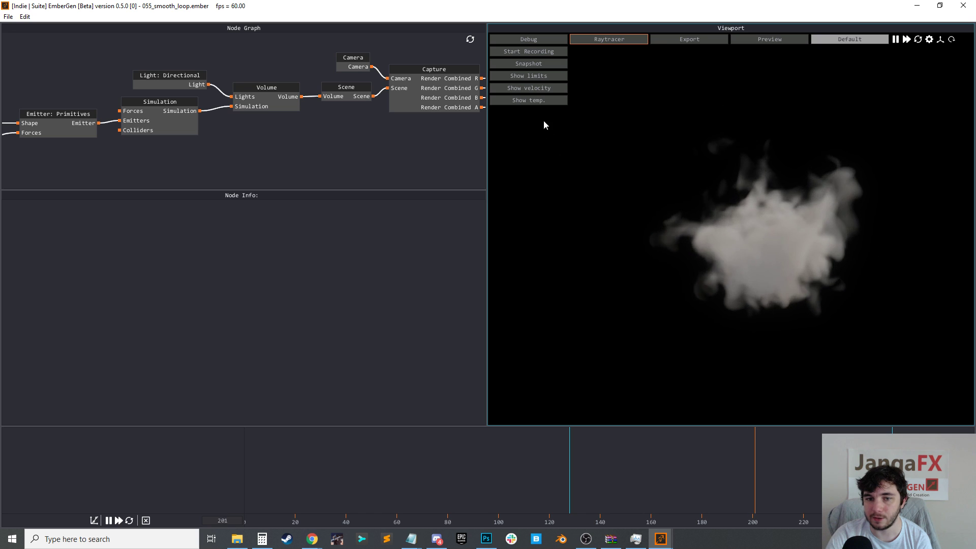
Examine the smooth loop's Export Image flipbook and its Simulation node settings
middle_drag(393, 50, 242, 57)
click(396, 98)
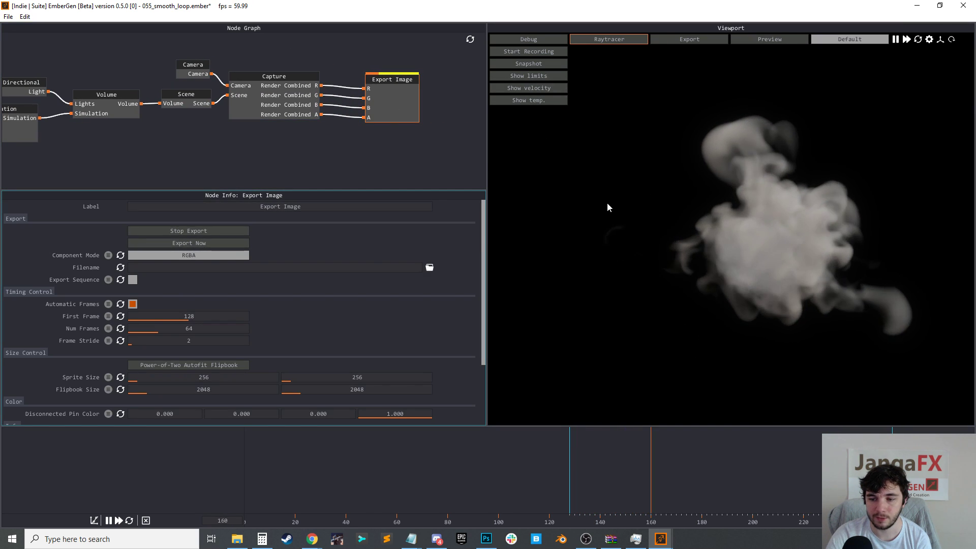
click(697, 40)
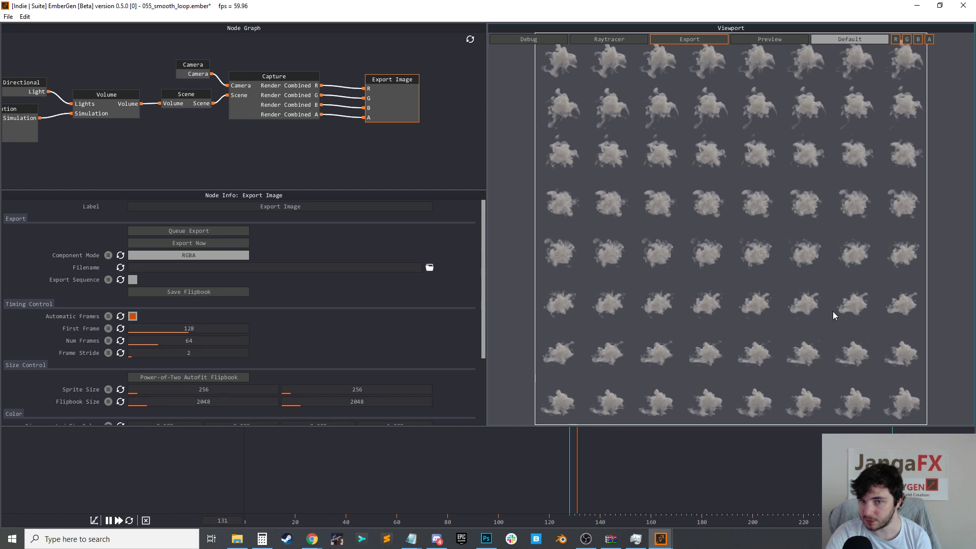
click(604, 39)
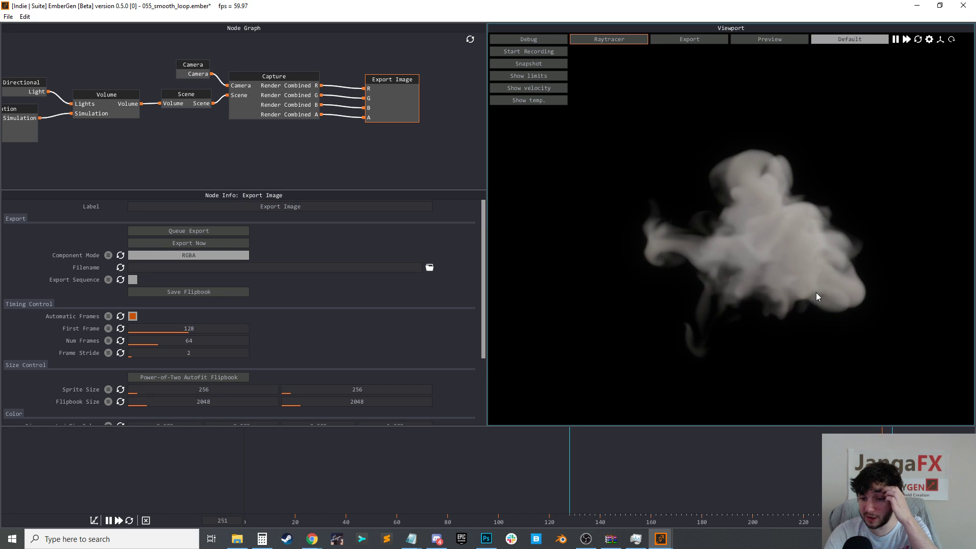
middle_drag(146, 113, 334, 141)
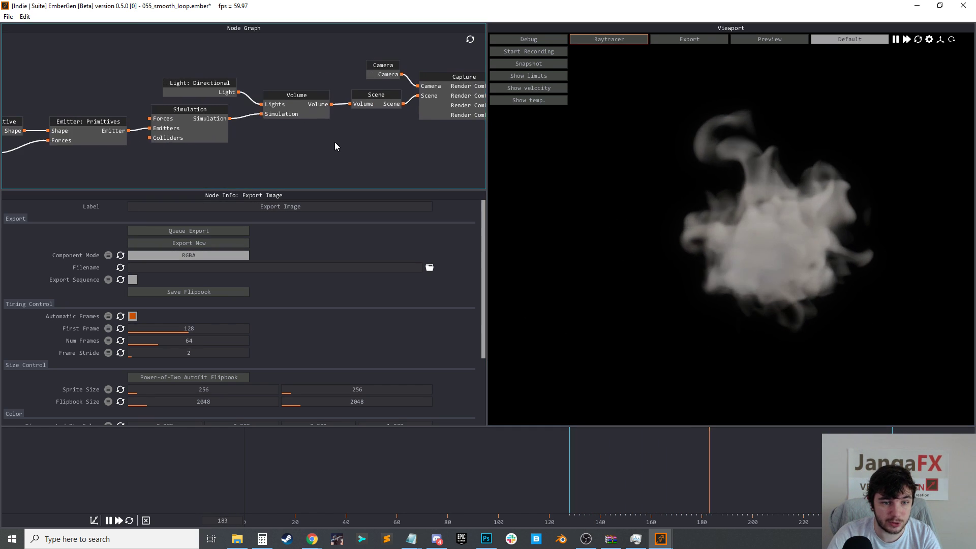
click(206, 135)
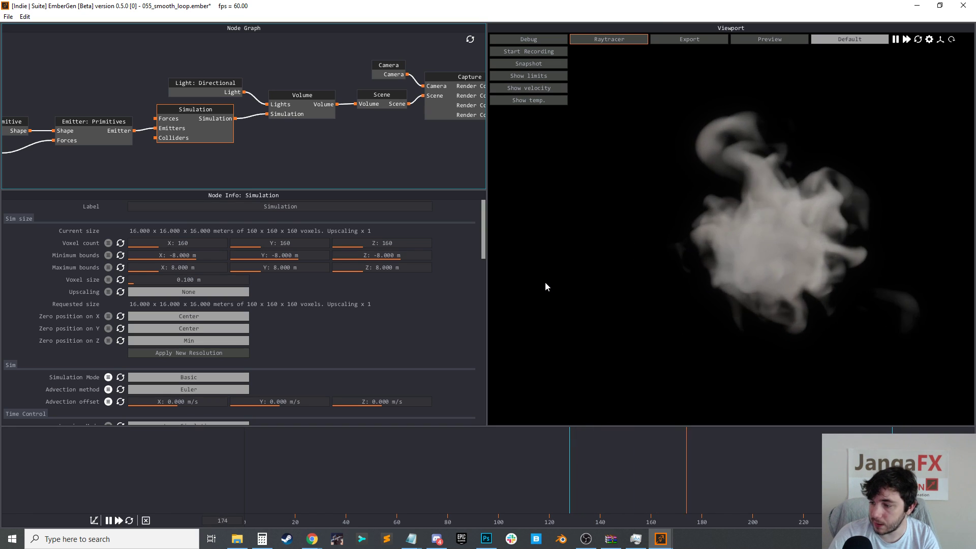
Open the 028_dry_ice_heavy_smoke.ember project from the presets without saving, and view the spreading smoke from a higher angle
click(8, 16)
click(30, 39)
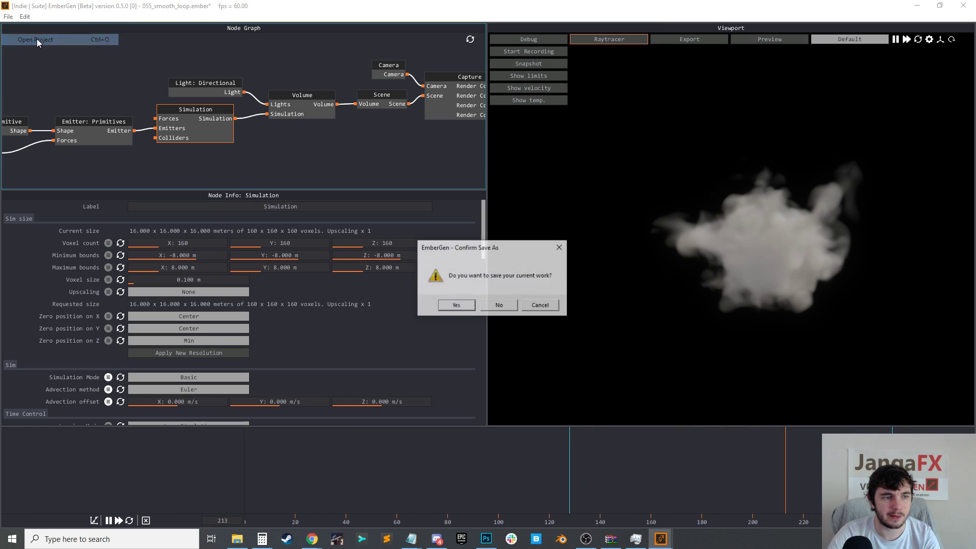
click(499, 305)
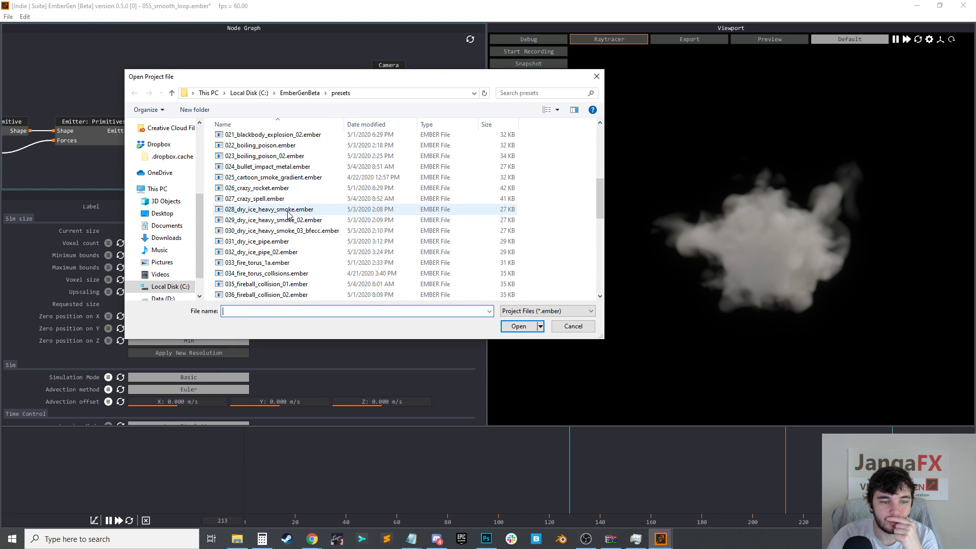
click(518, 326)
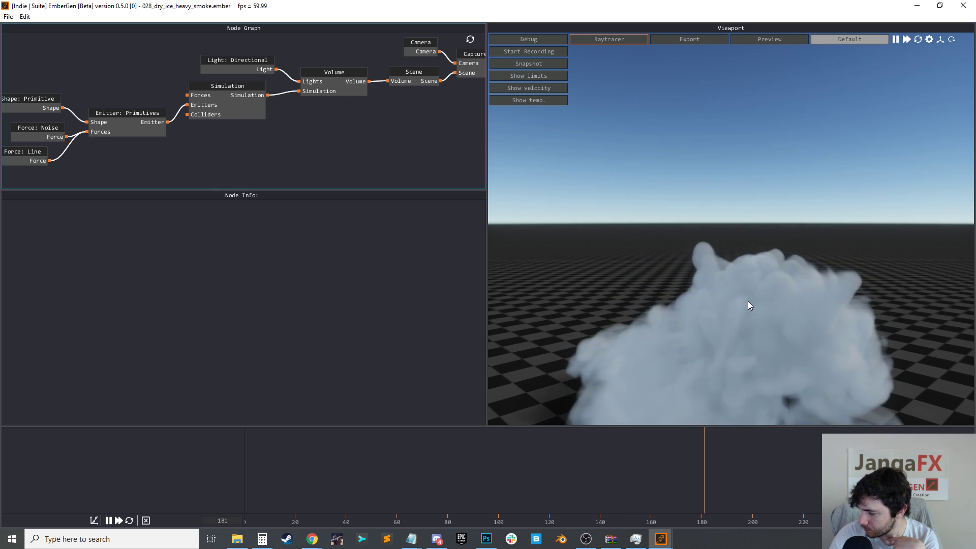
drag(703, 318, 765, 329)
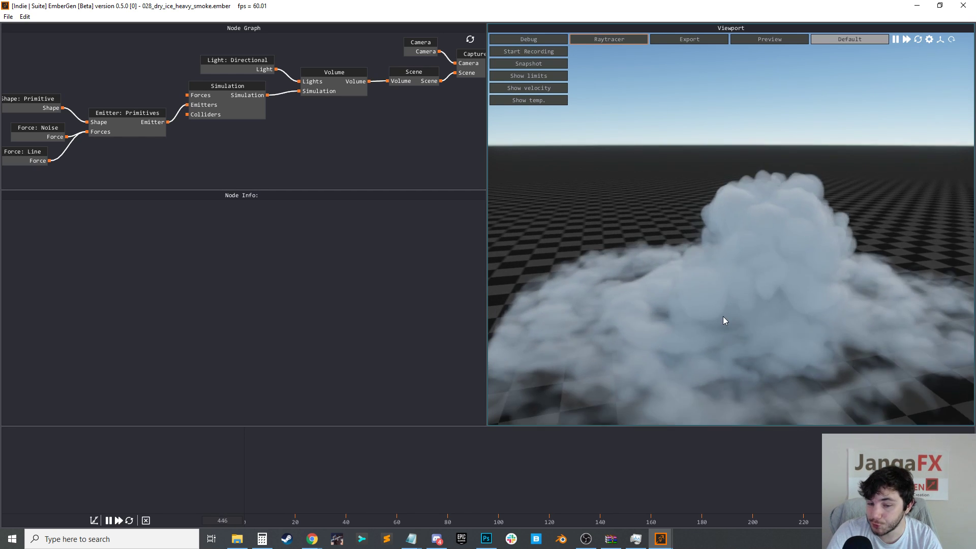
drag(752, 316, 880, 288)
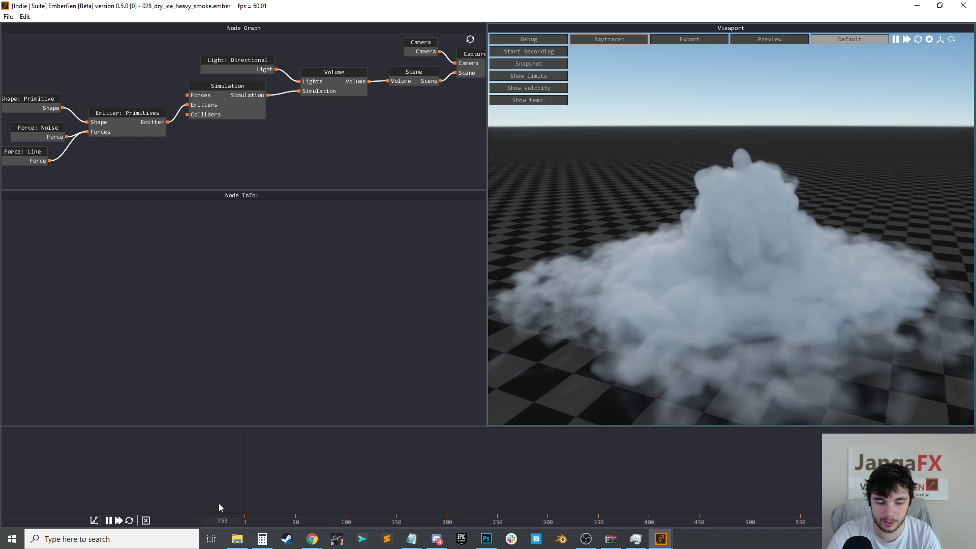
Open the Simulation node's settings and set its looping mode to Loop Timeline
middle_drag(184, 153, 211, 147)
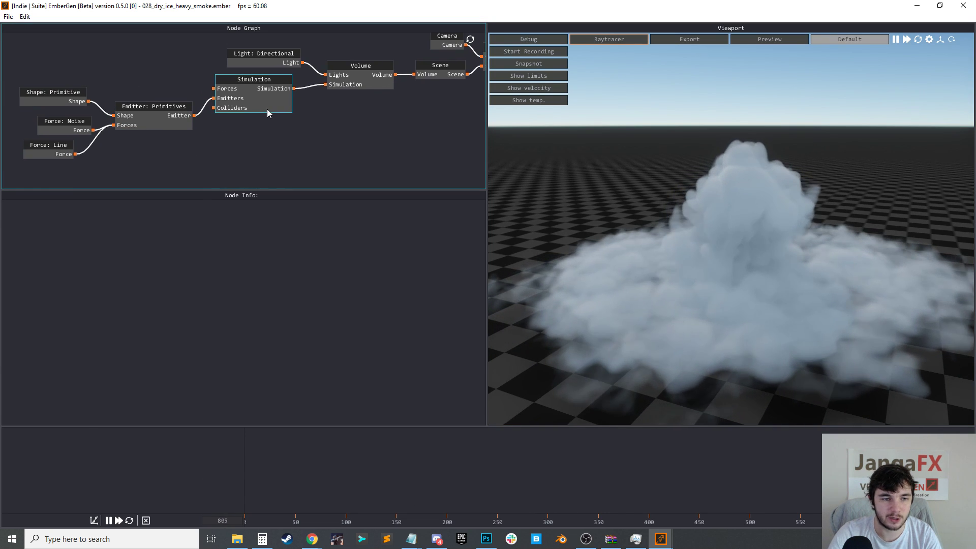
click(266, 108)
scroll(316, 341, down, 5)
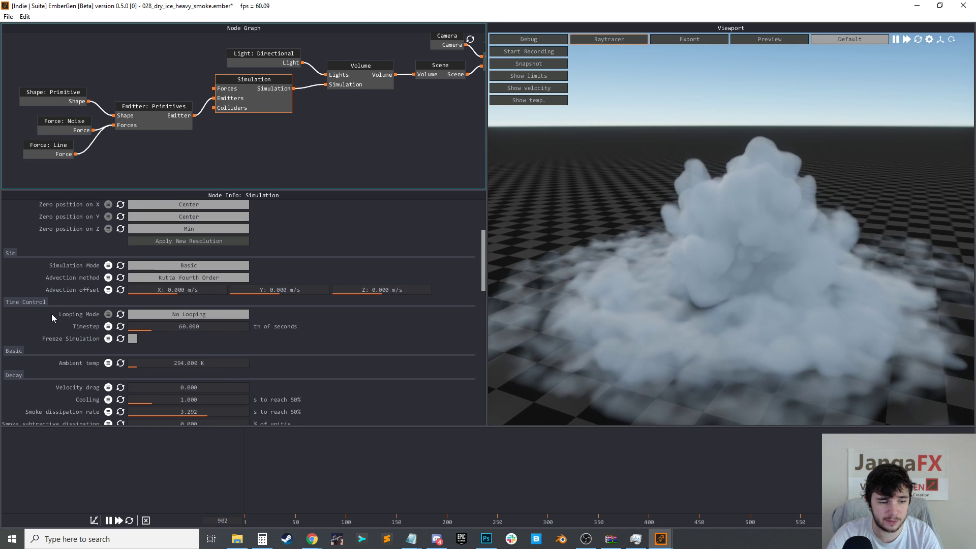
click(217, 316)
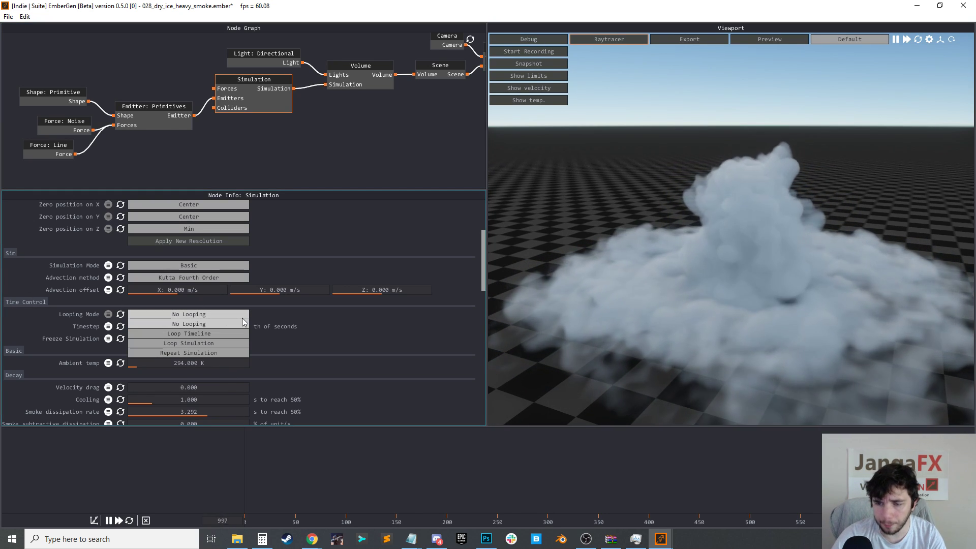
click(221, 323)
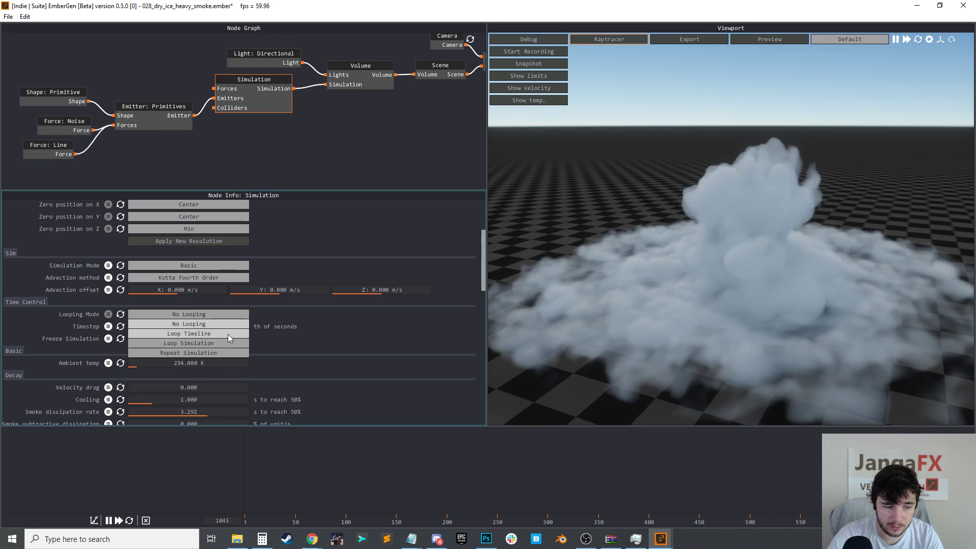
click(228, 334)
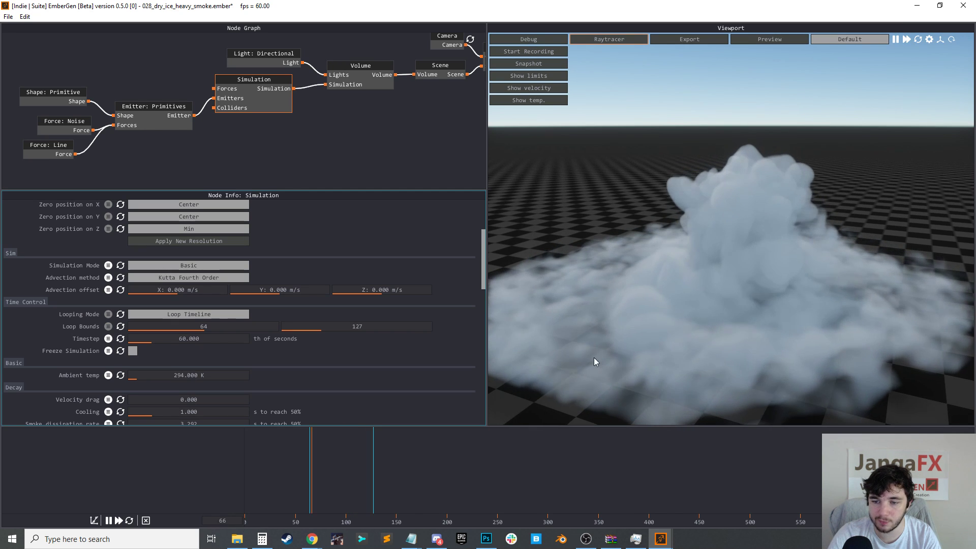
Switch the Simulation node's looping mode to Repeat Simulation and watch the smoke restart
click(209, 313)
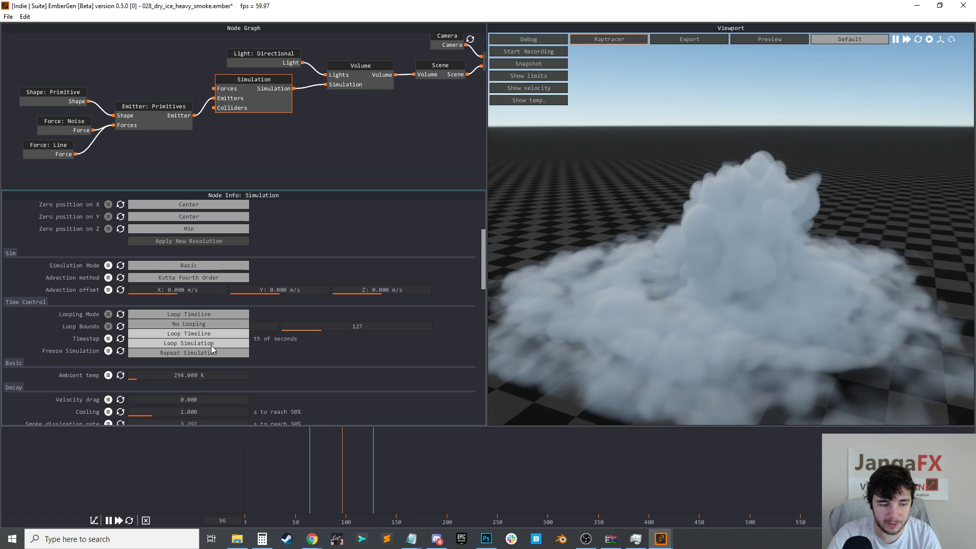
click(211, 354)
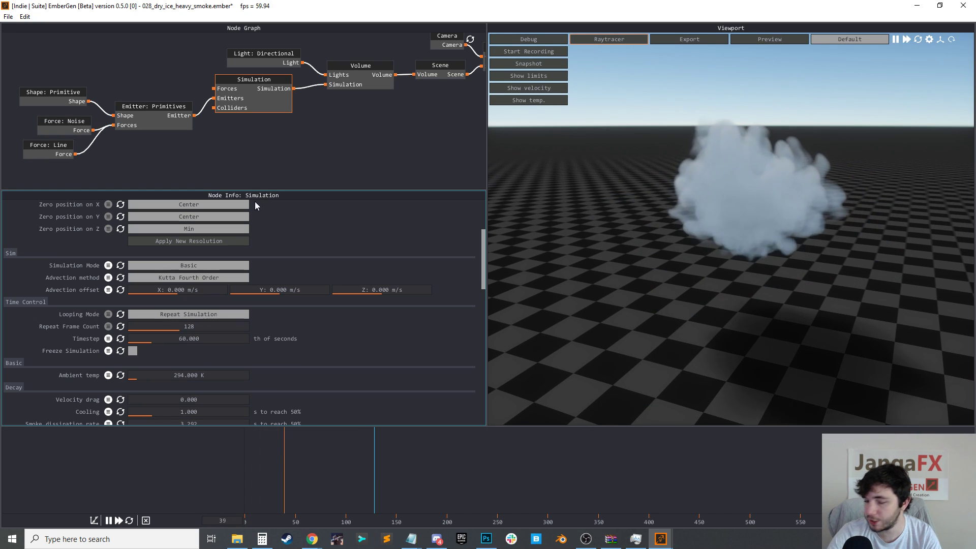
click(918, 44)
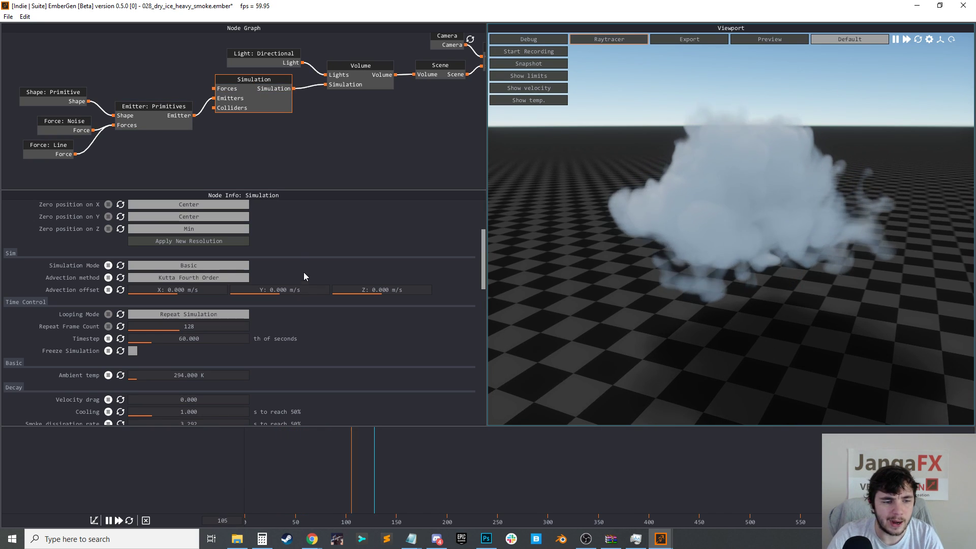
Set the looping mode to Loop Simulation and the loop's start bound to frame 300
click(195, 314)
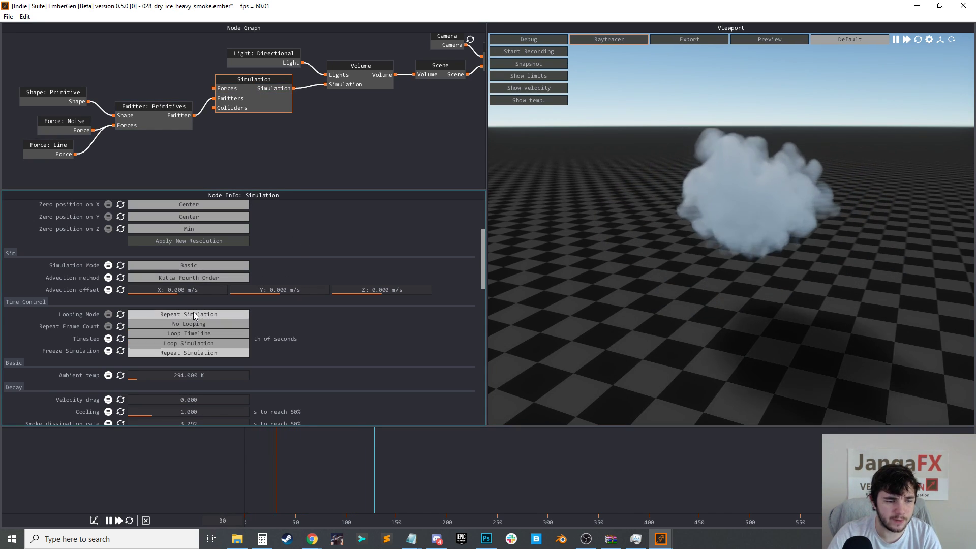
click(197, 343)
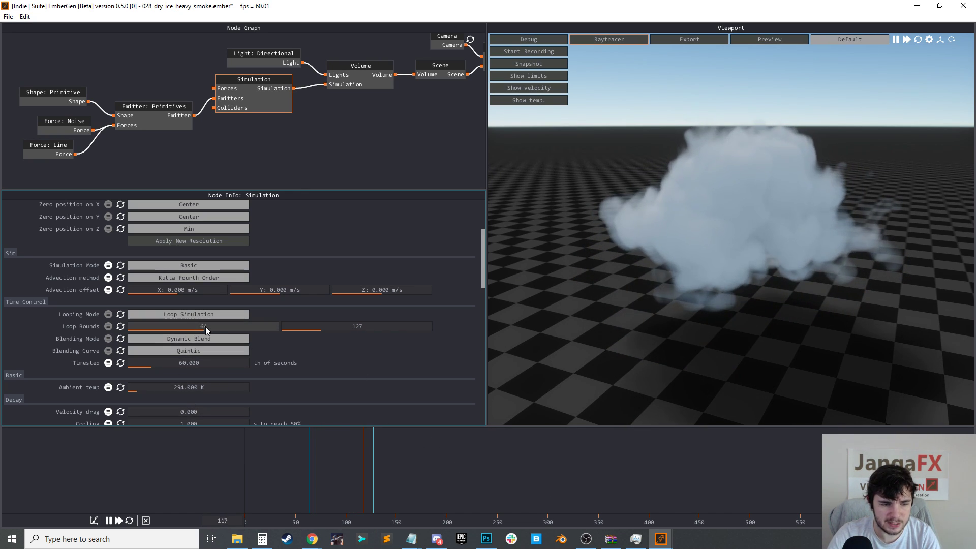
drag(207, 329, 239, 333)
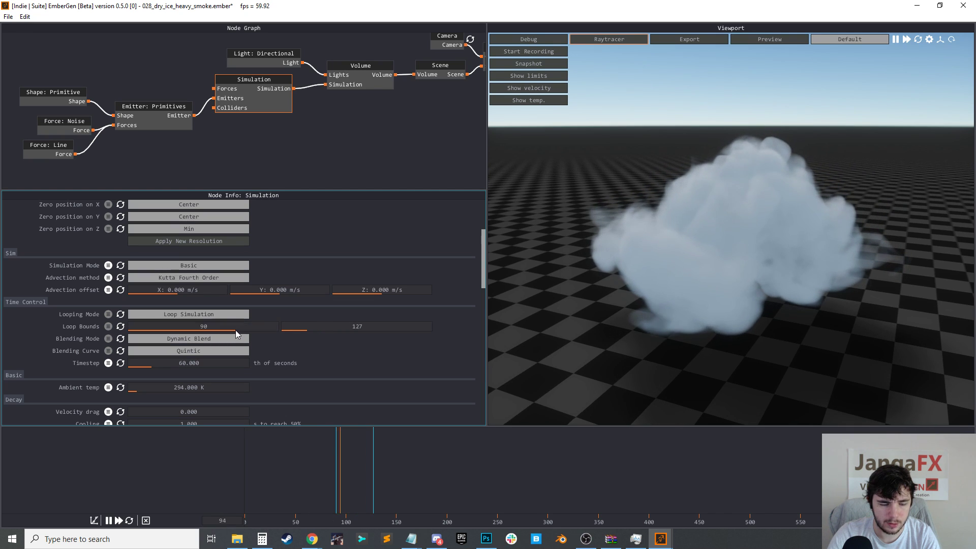
double_click(219, 327)
text(300)
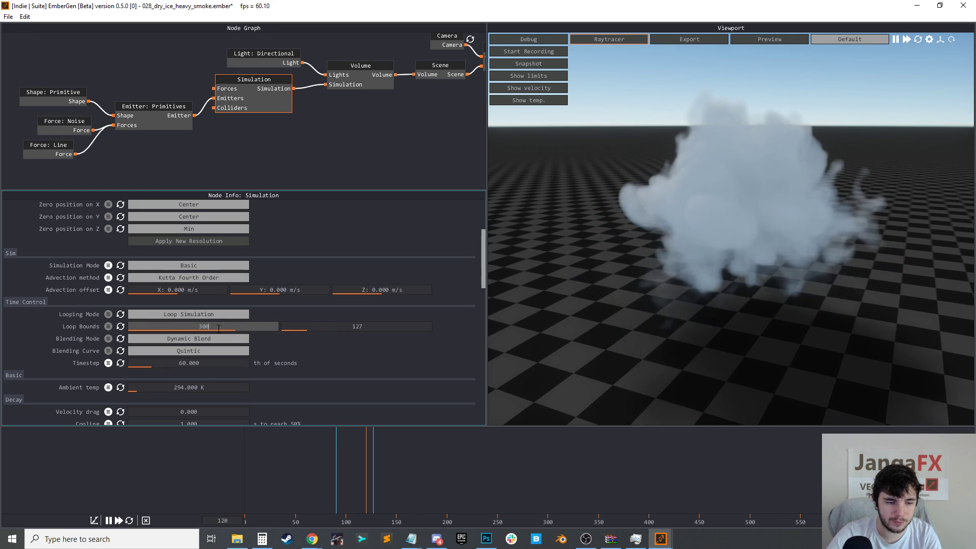
key(Return)
Change the simulation's loop bounds to start at frame 450 and end at frame 550
double_click(347, 326)
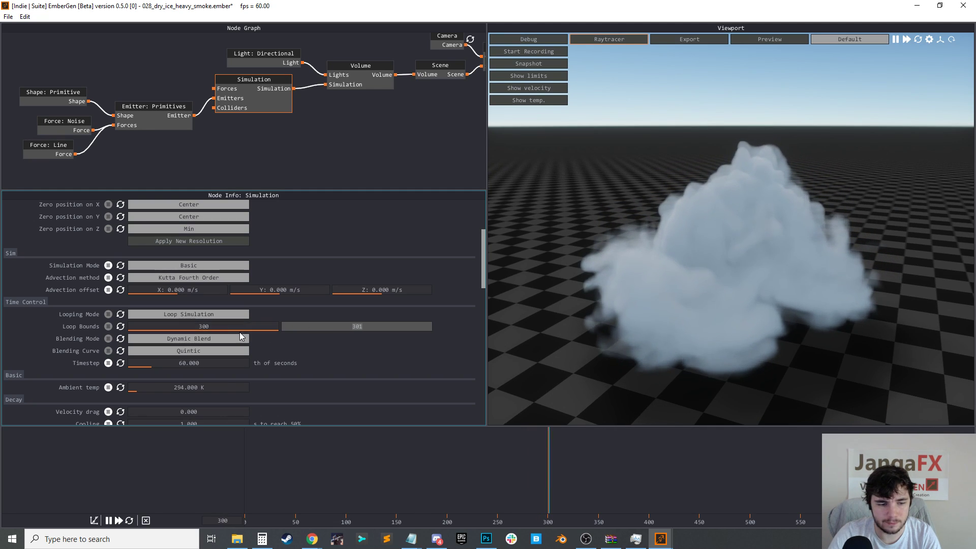
key(Return)
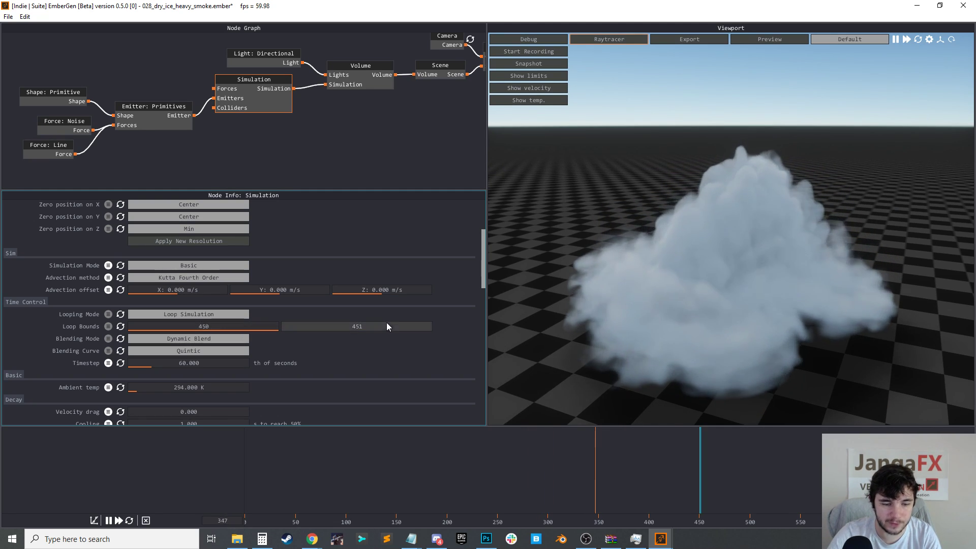
double_click(361, 327)
text(550)
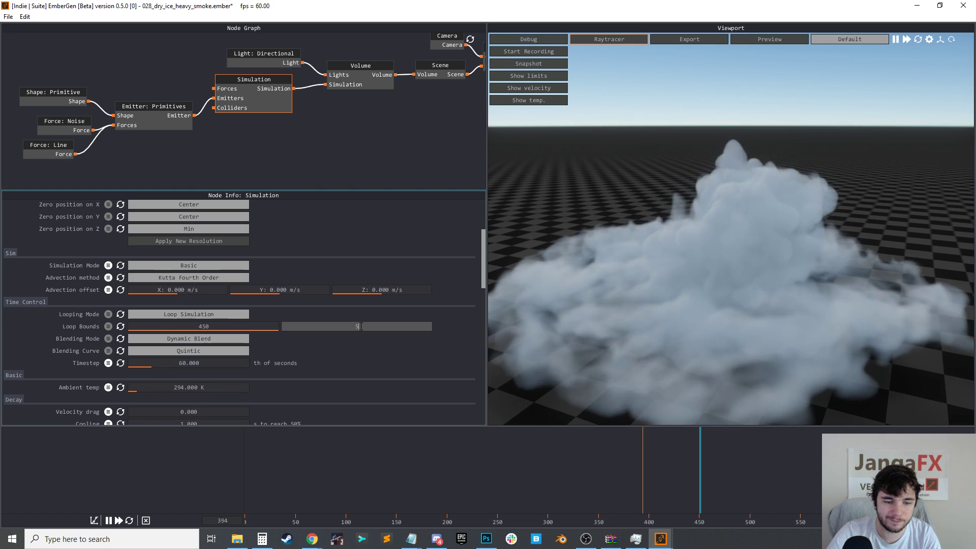
key(Return)
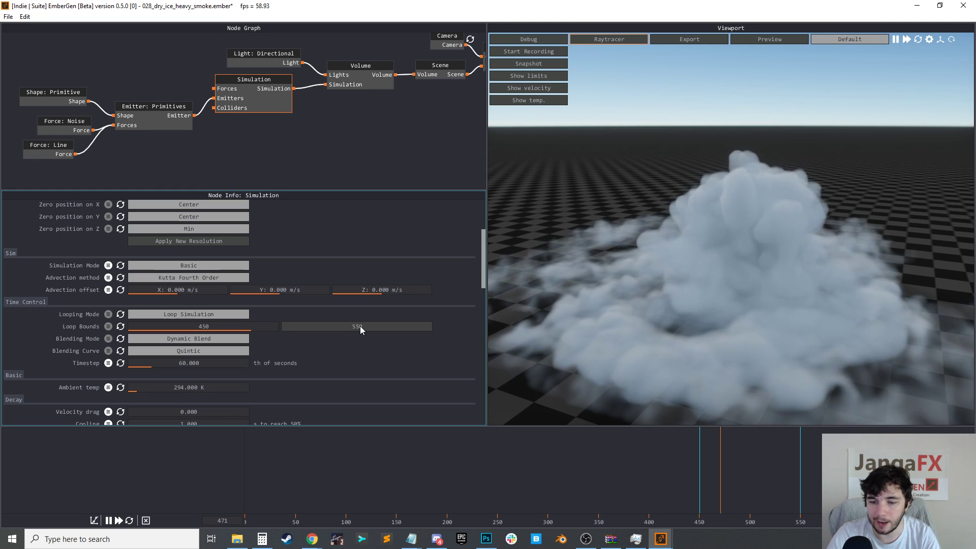
Restart the looping simulation, watch it from a higher angle, and look through the Simulation node's decay, vorticity, wind and shredding settings
key(r)
key(r)
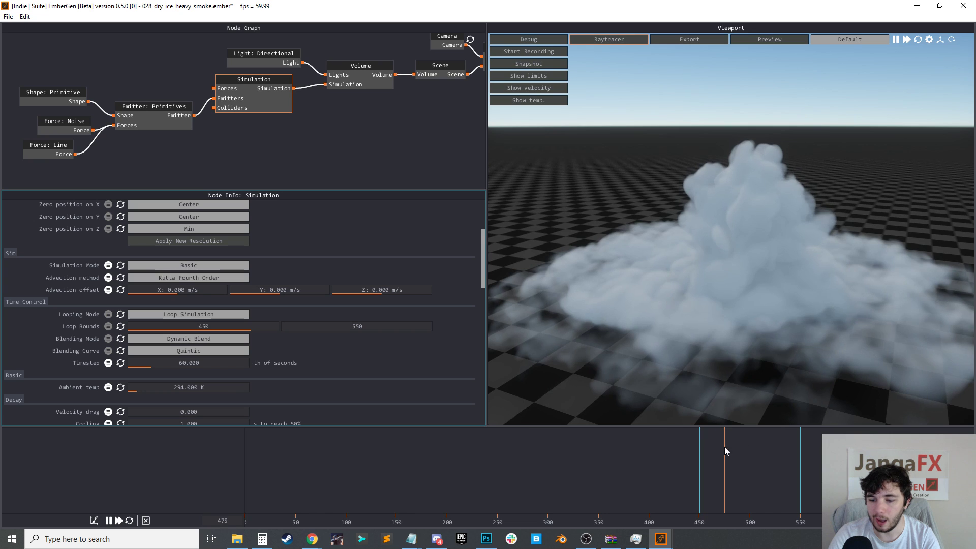
drag(680, 304, 722, 313)
drag(666, 324, 712, 292)
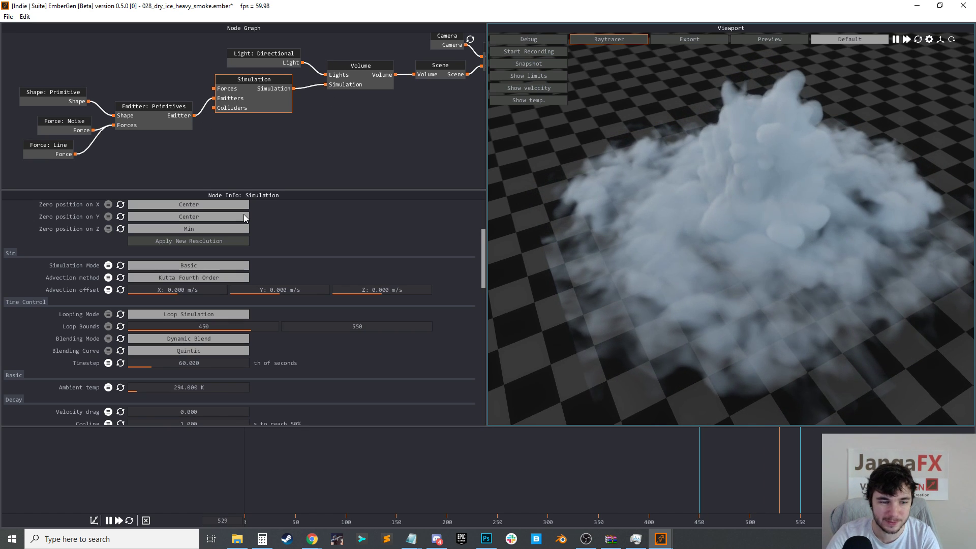
scroll(282, 312, down, 5)
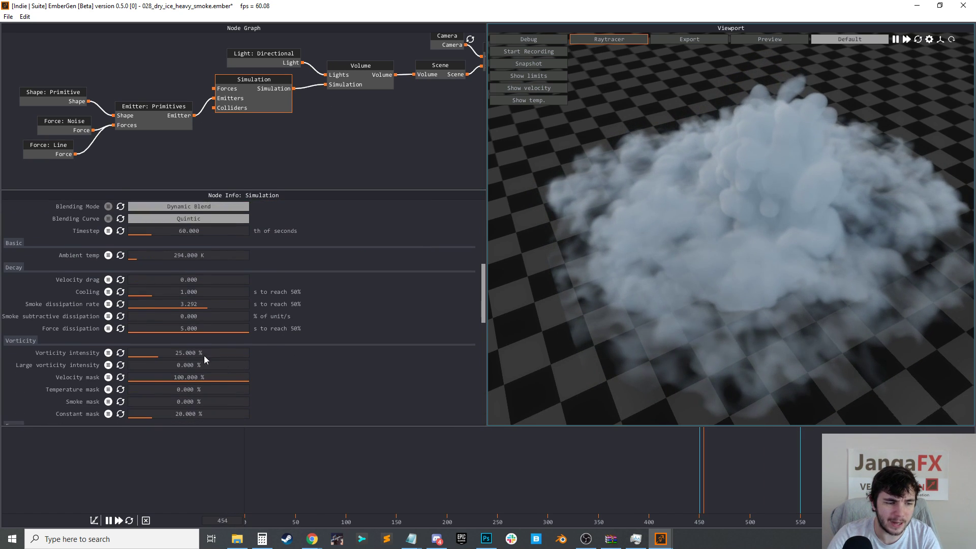
scroll(185, 348, down, 1)
scroll(196, 355, down, 10)
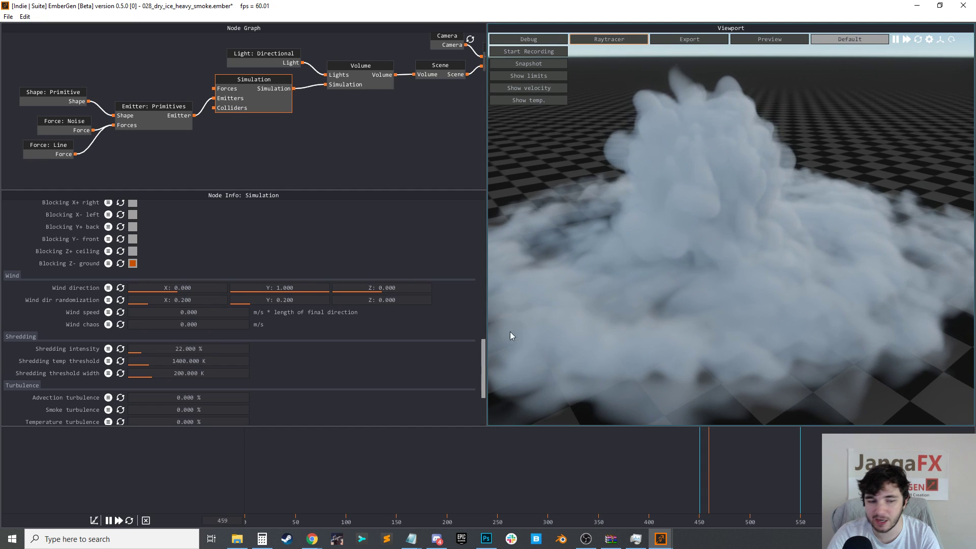
scroll(280, 366, up, 10)
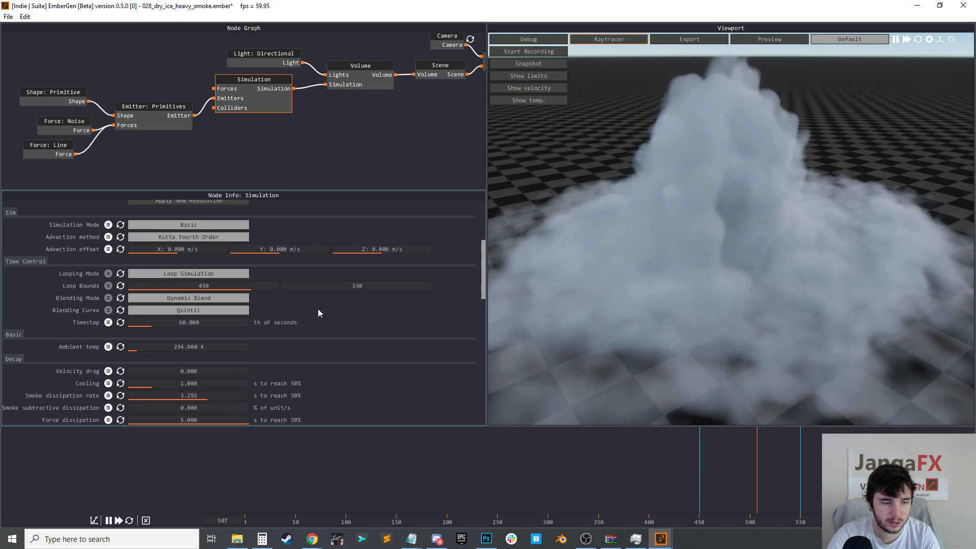
Set the blending mode to Static Blend, trying the Smoothstep blending curve before choosing Quadratic Smoothstep
click(202, 299)
click(193, 326)
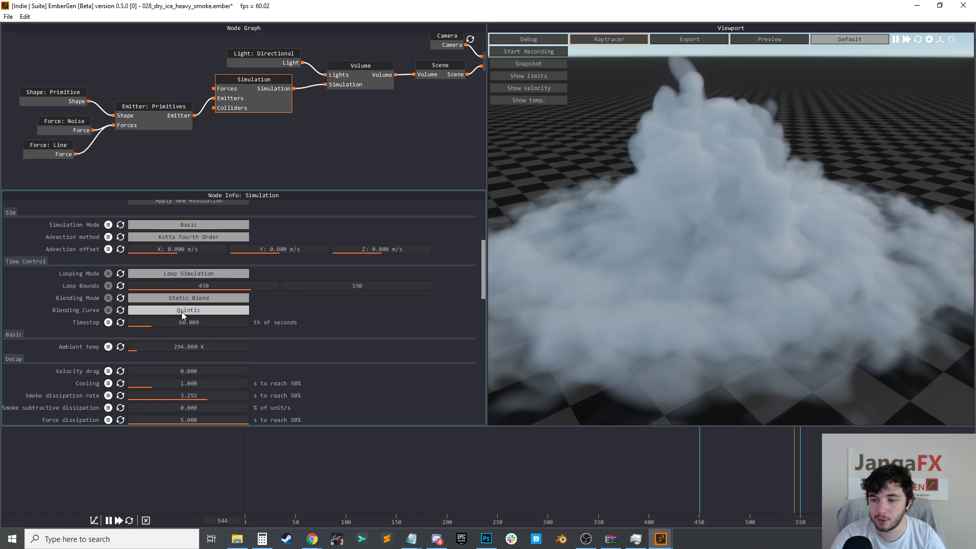
click(184, 311)
click(208, 335)
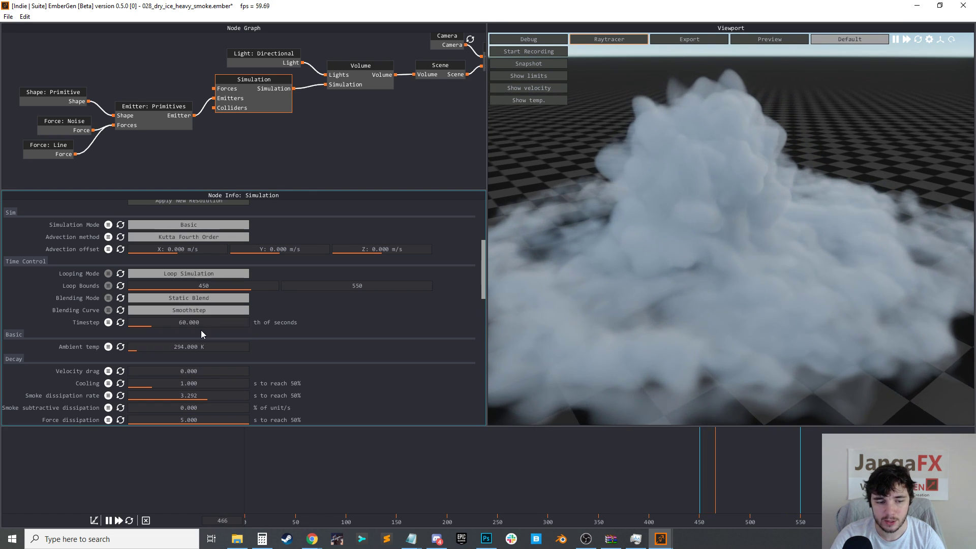
click(198, 314)
click(197, 337)
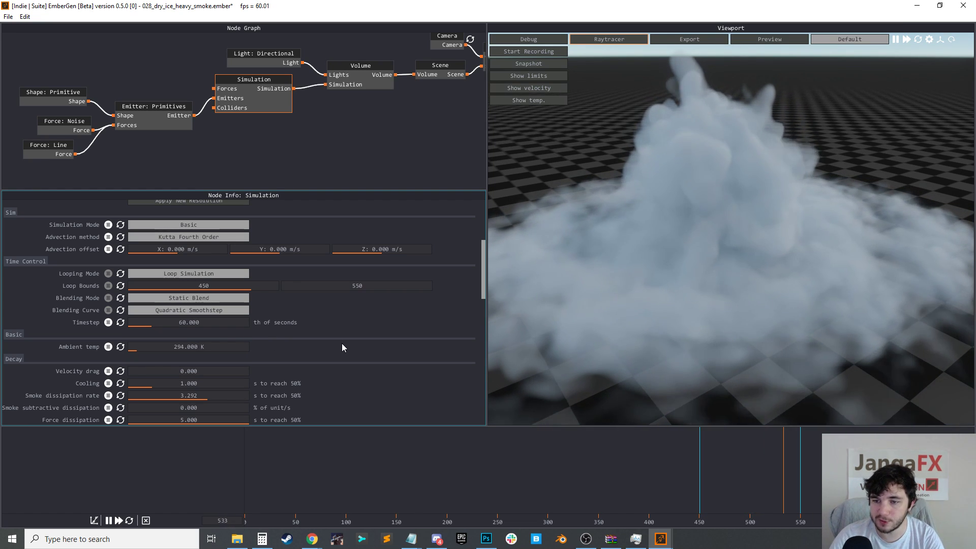
drag(664, 224, 706, 285)
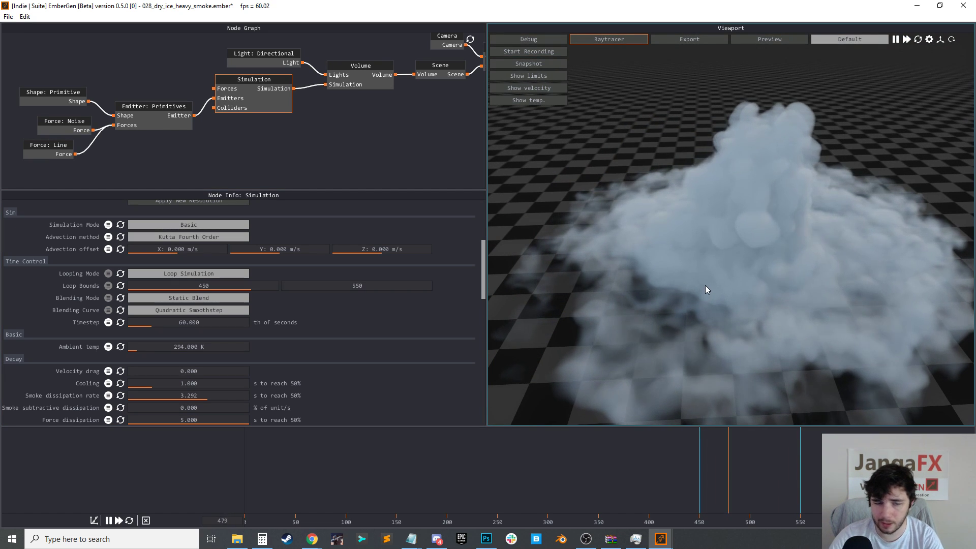
Try the Dynamic Blend, First Interval and Second Interval blending modes in turn on the looping smoke, and reopen the mode choices
click(220, 299)
click(207, 340)
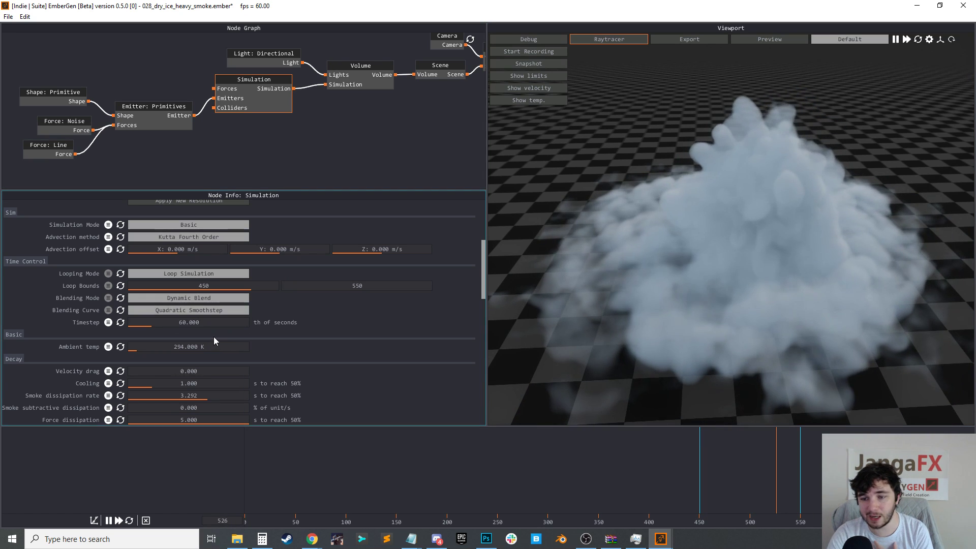
click(212, 300)
click(208, 306)
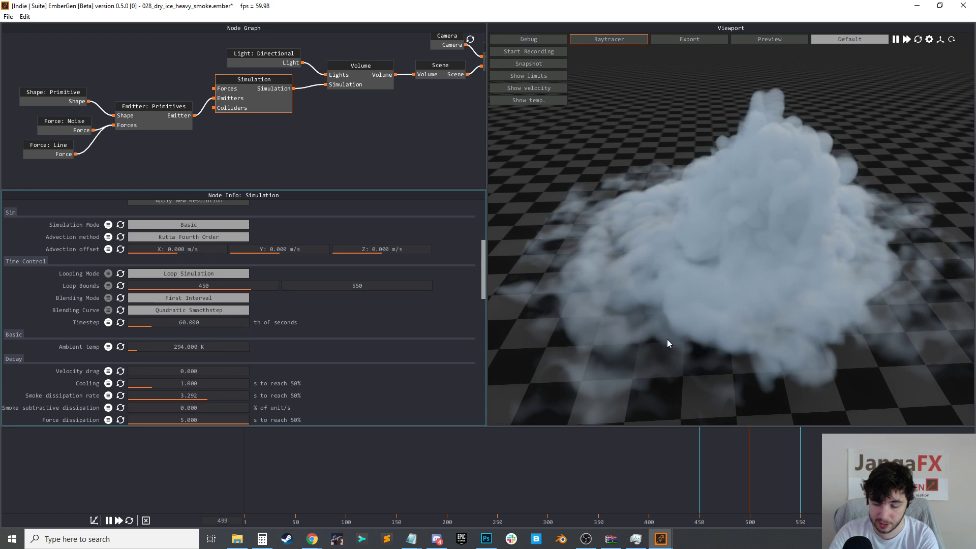
click(172, 298)
click(179, 317)
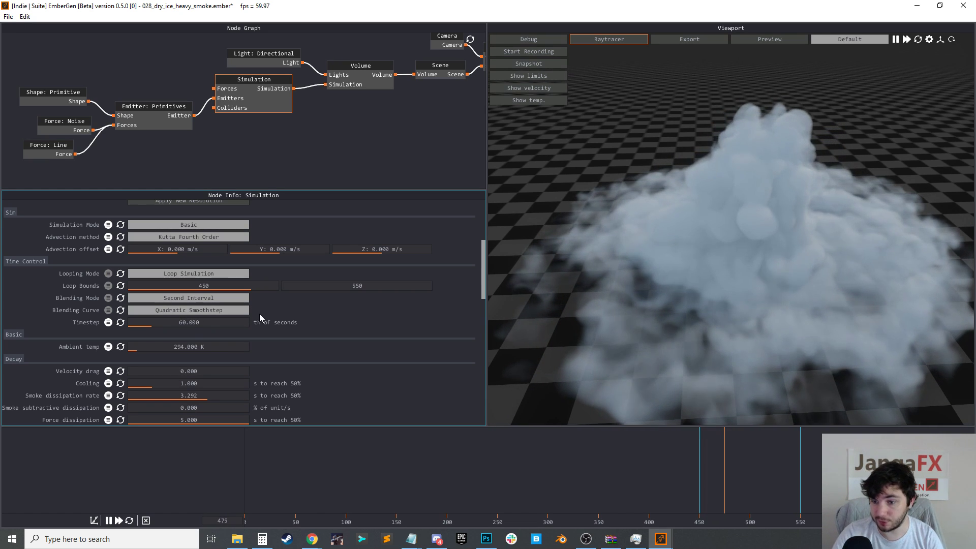
click(206, 297)
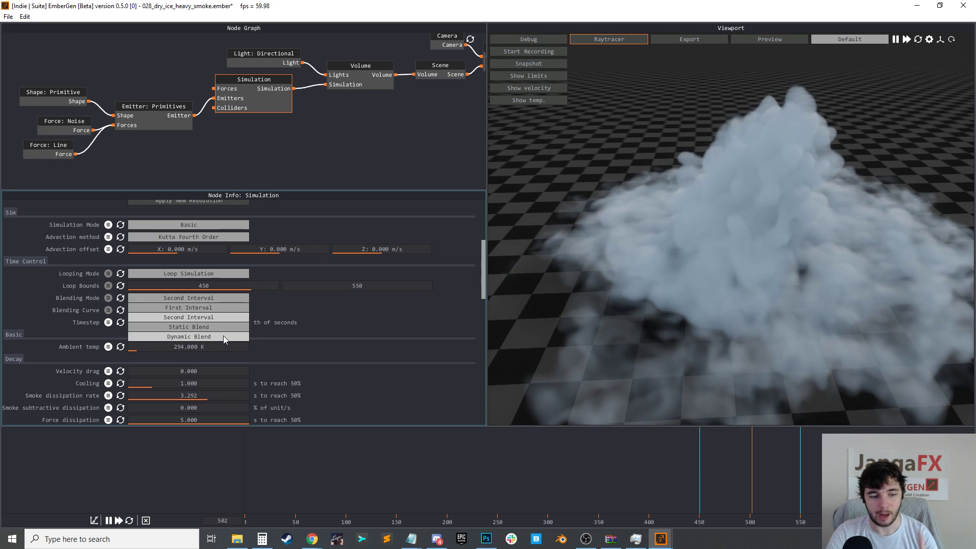
Set the heavy smoke simulation's loop blending mode to Dynamic Blend and inspect the loop around the plume
click(224, 336)
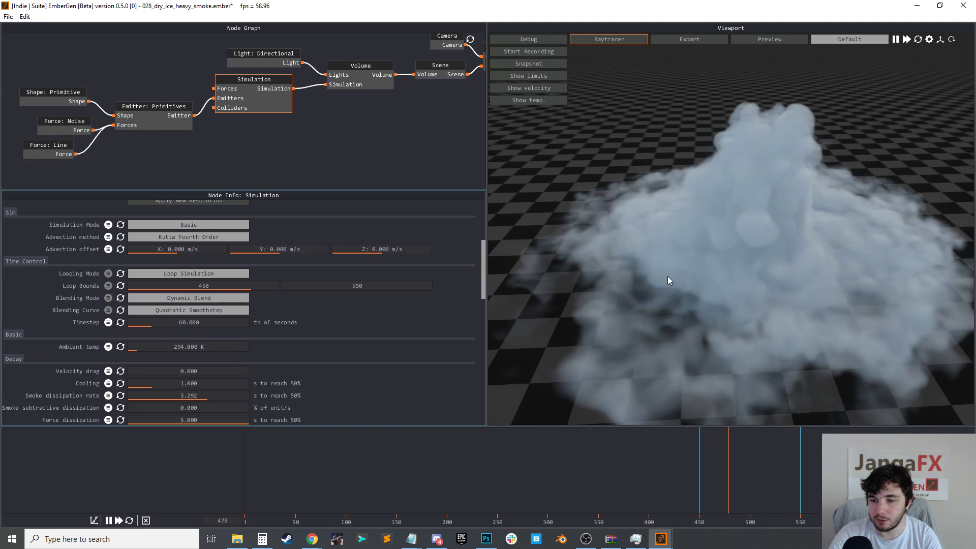
drag(687, 262, 703, 228)
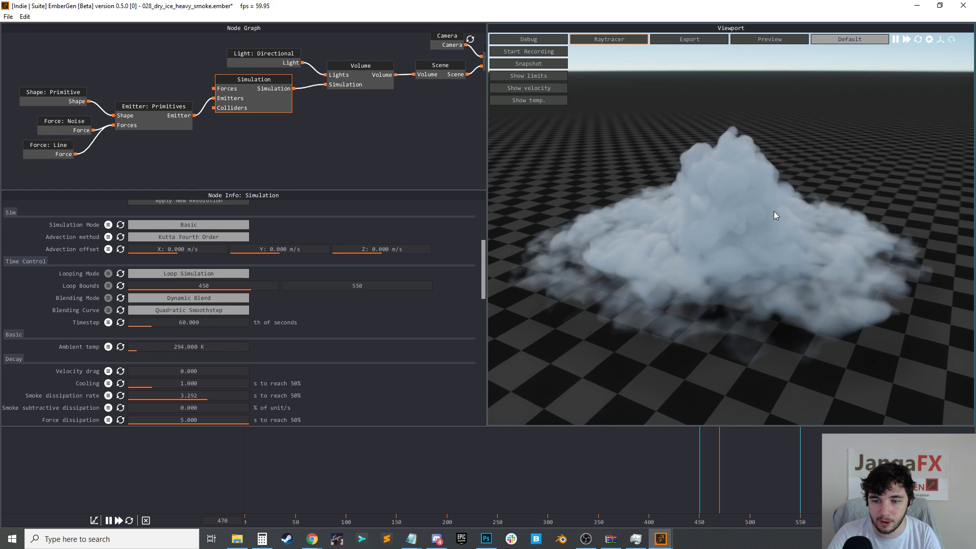
drag(773, 211, 782, 273)
click(8, 16)
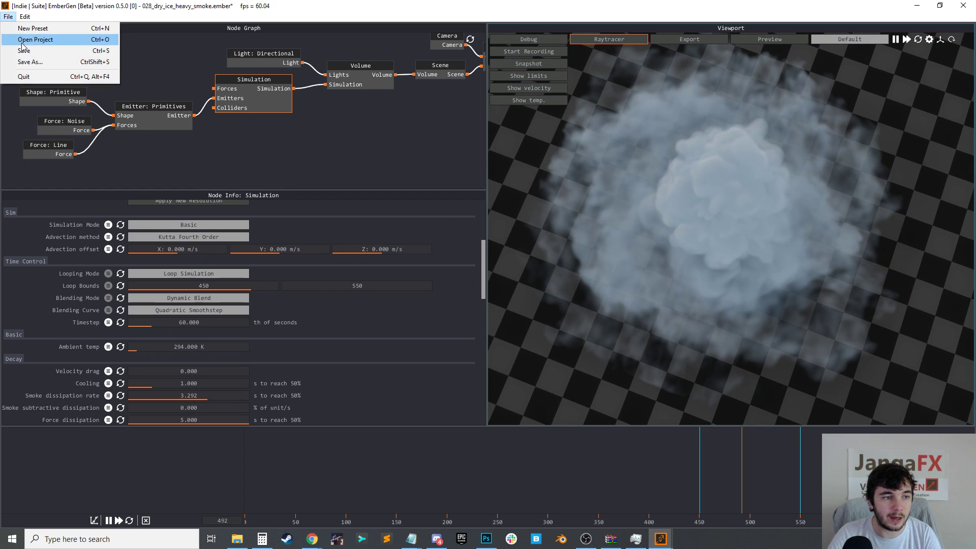
click(300, 134)
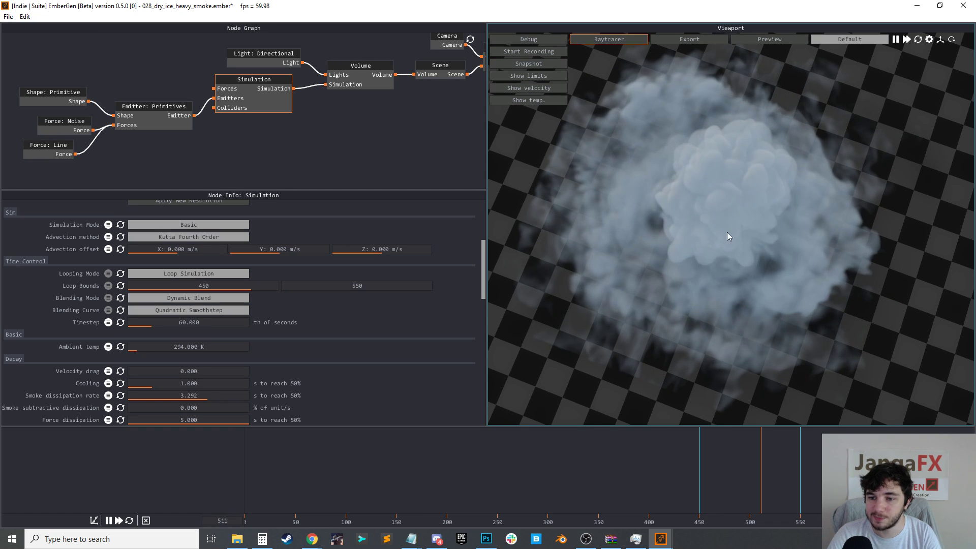
drag(716, 188, 751, 159)
drag(787, 233, 764, 213)
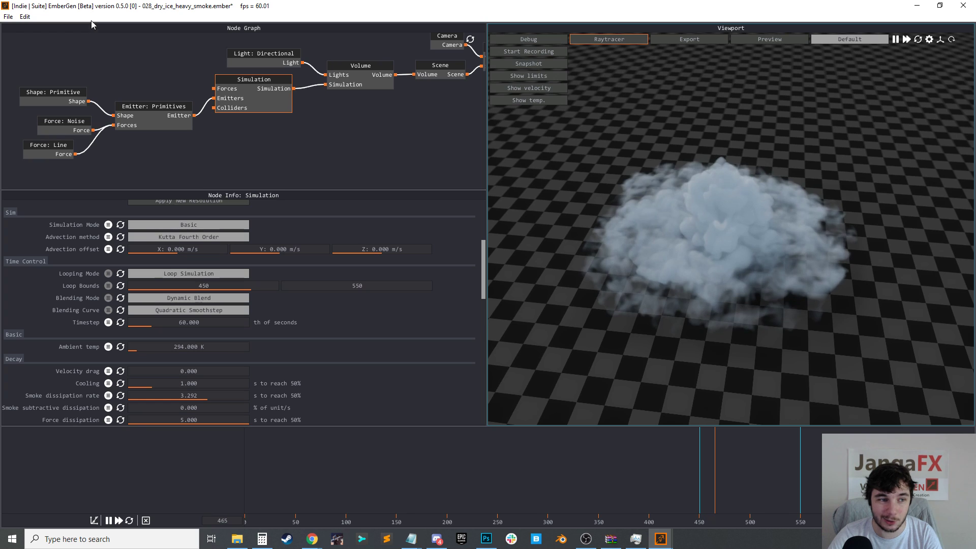
Open the preset project 041_gasoline_explosion_02.ember without saving the current work
click(8, 17)
click(31, 39)
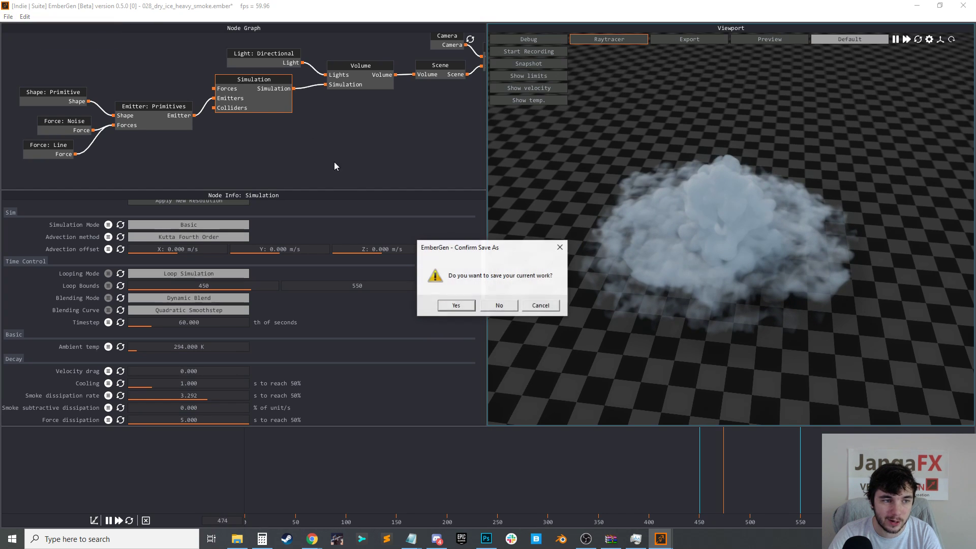
click(498, 305)
scroll(310, 233, down, 7)
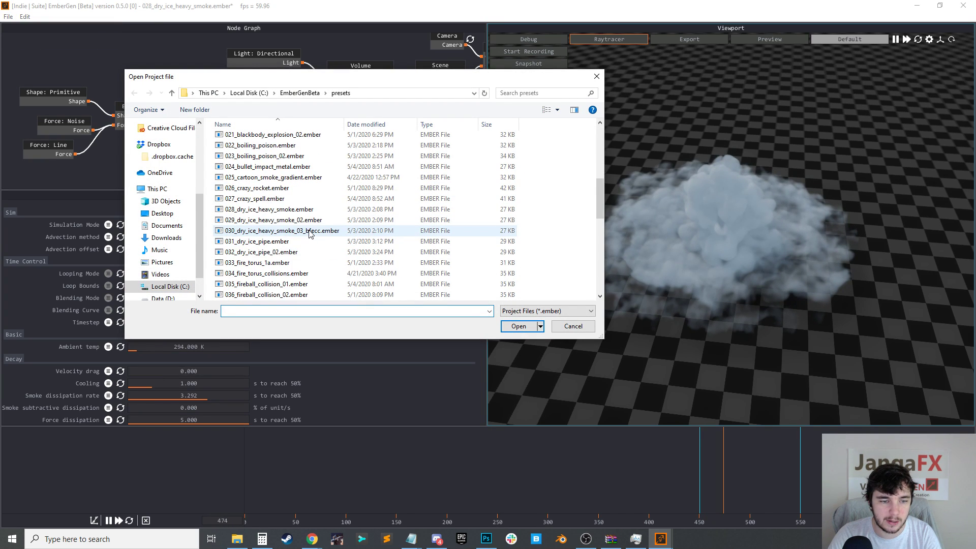
scroll(309, 234, down, 7)
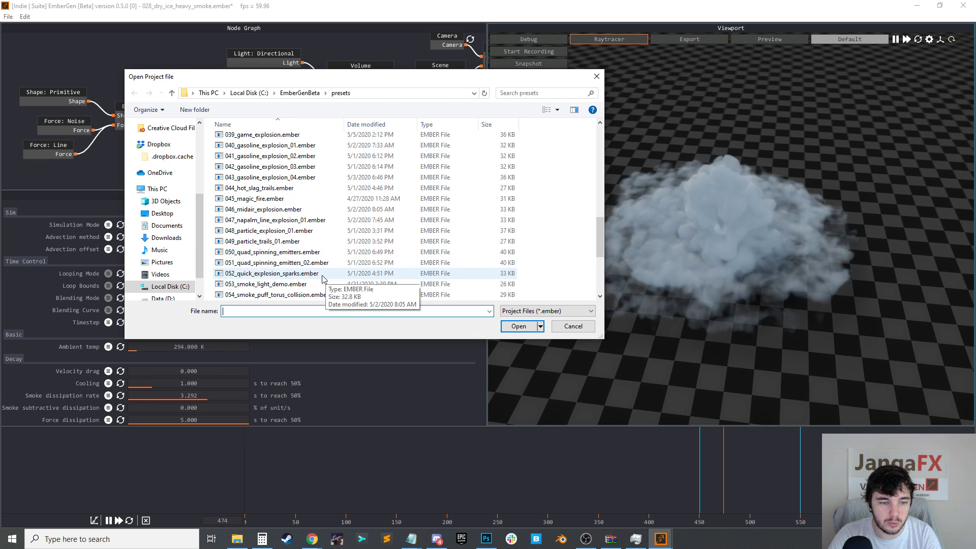
scroll(312, 263, down, 2)
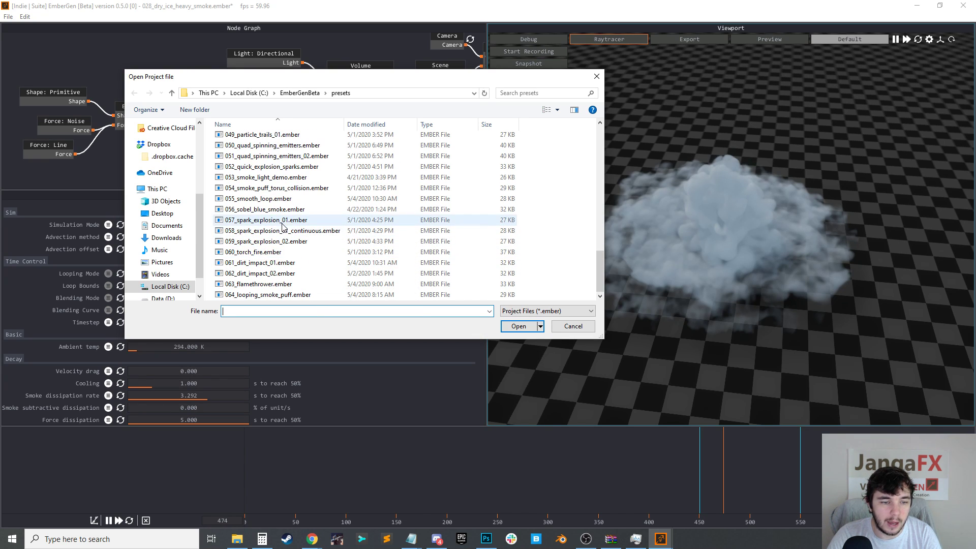
scroll(283, 227, up, 14)
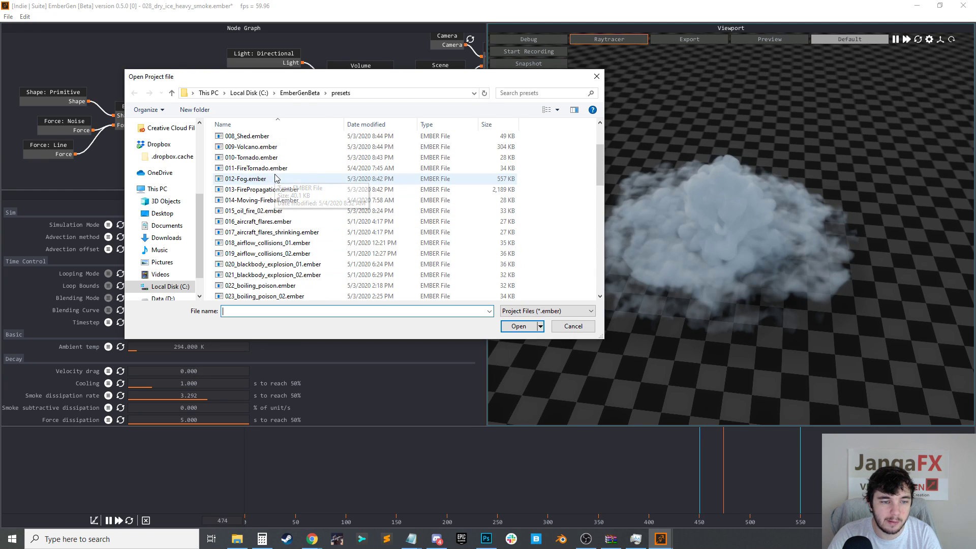
scroll(282, 224, down, 8)
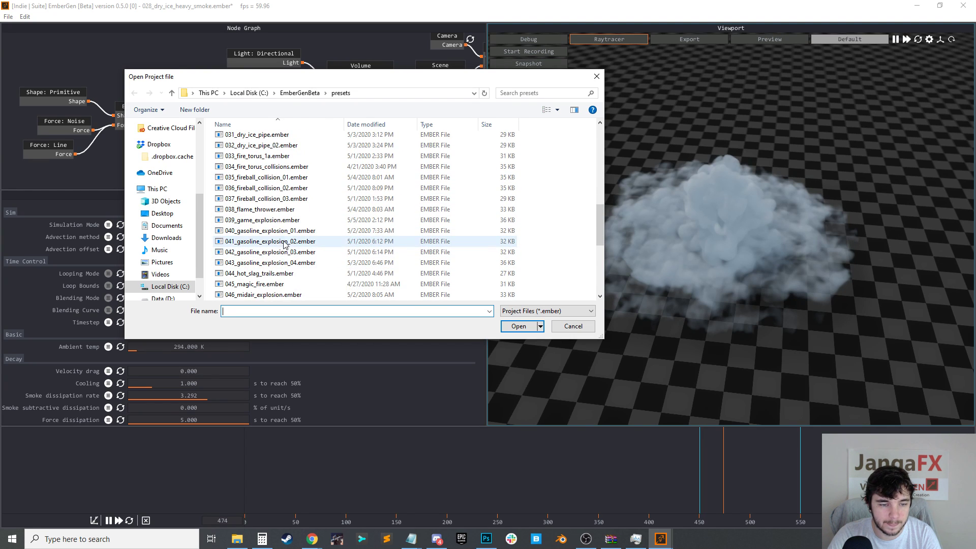
click(286, 241)
click(517, 326)
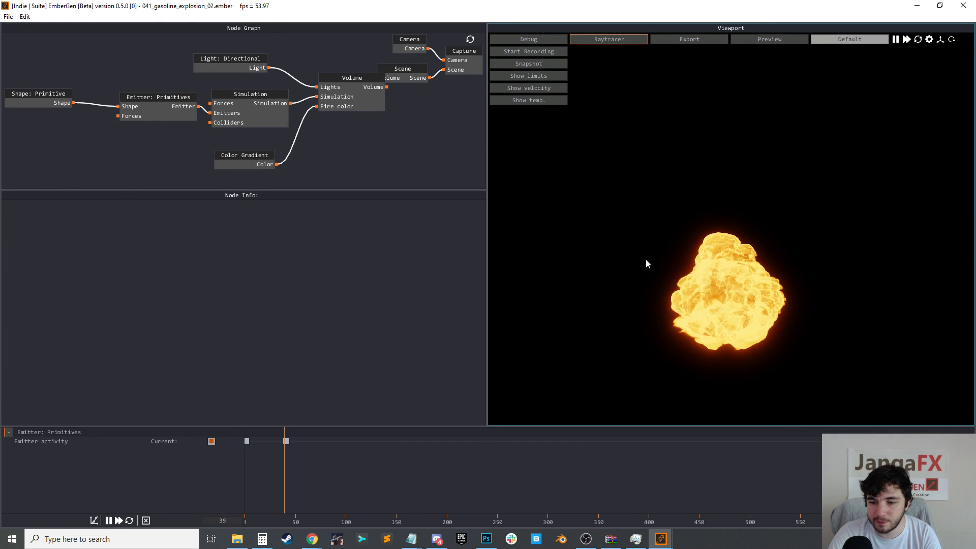
Set the looping mode of the gasoline explosion's Simulation node to Loop Simulation
click(246, 115)
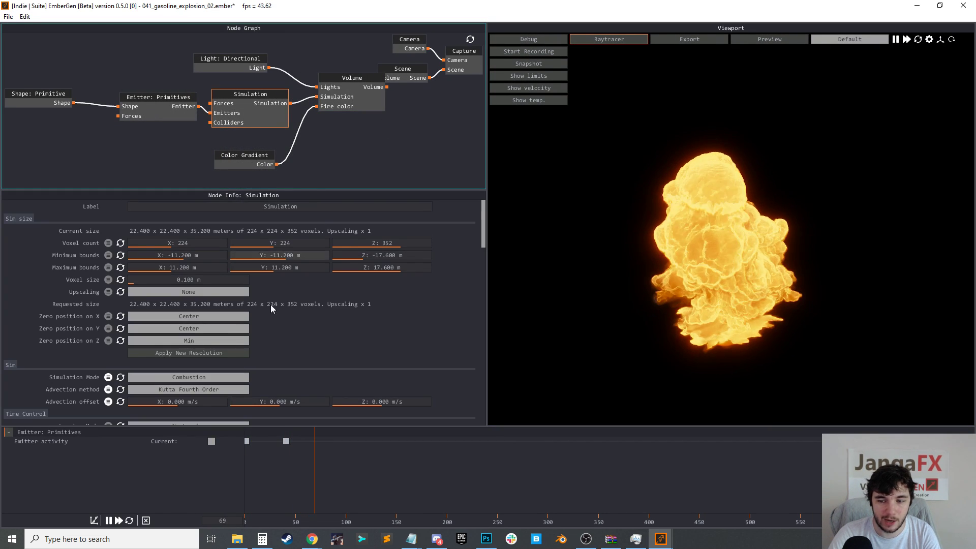
scroll(207, 347, down, 1)
click(199, 334)
click(203, 356)
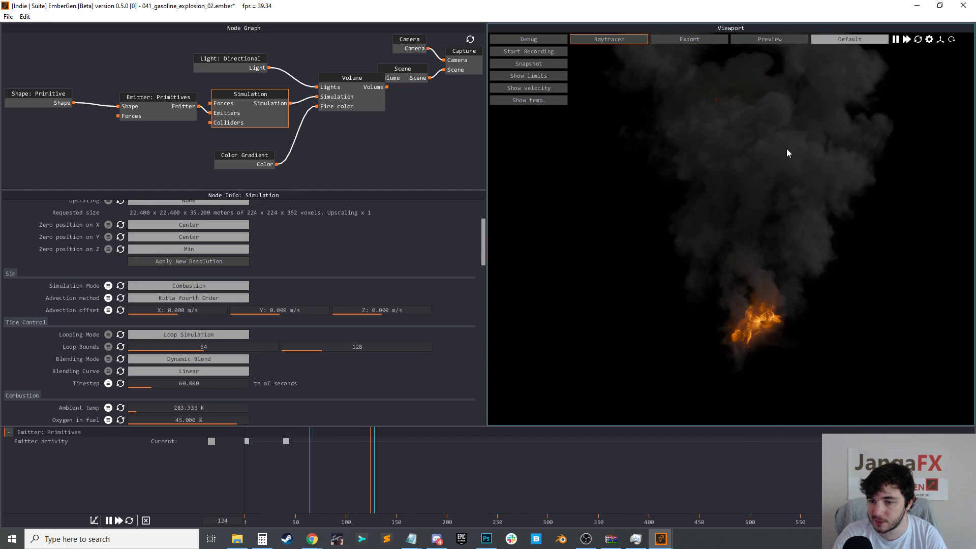
click(72, 74)
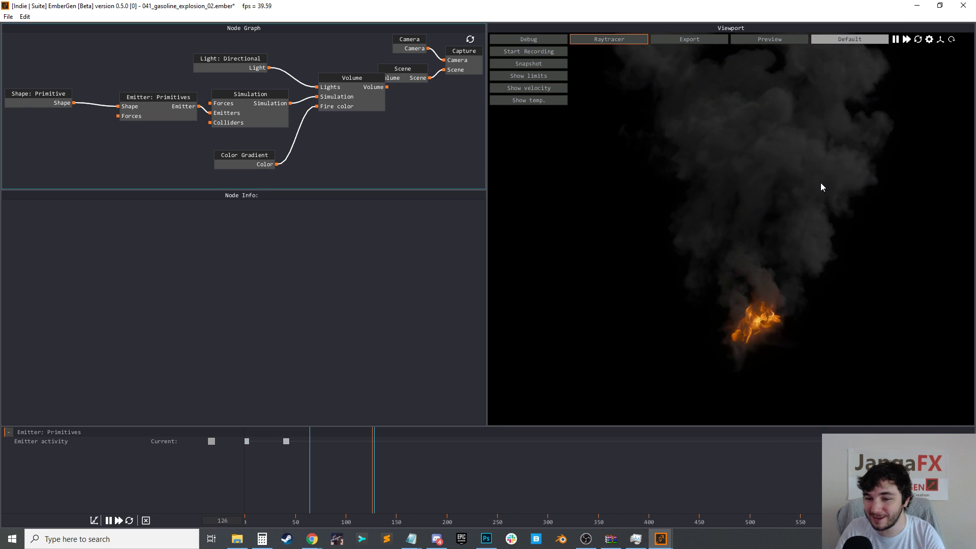
Open the preset project 064_looping_smoke_puff.ember, discarding the changes to the explosion, and inspect the smoke puff
click(8, 17)
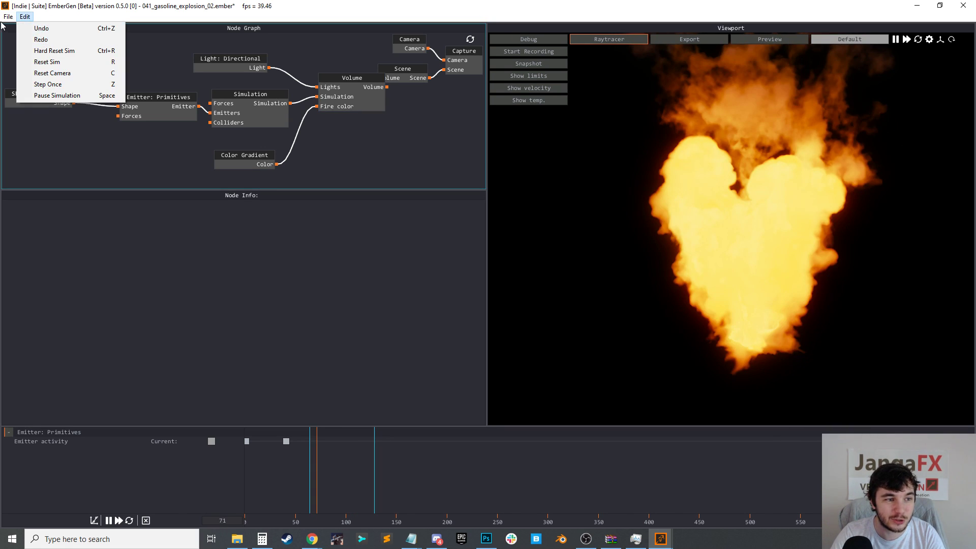
click(35, 40)
click(508, 304)
scroll(306, 284, down, 15)
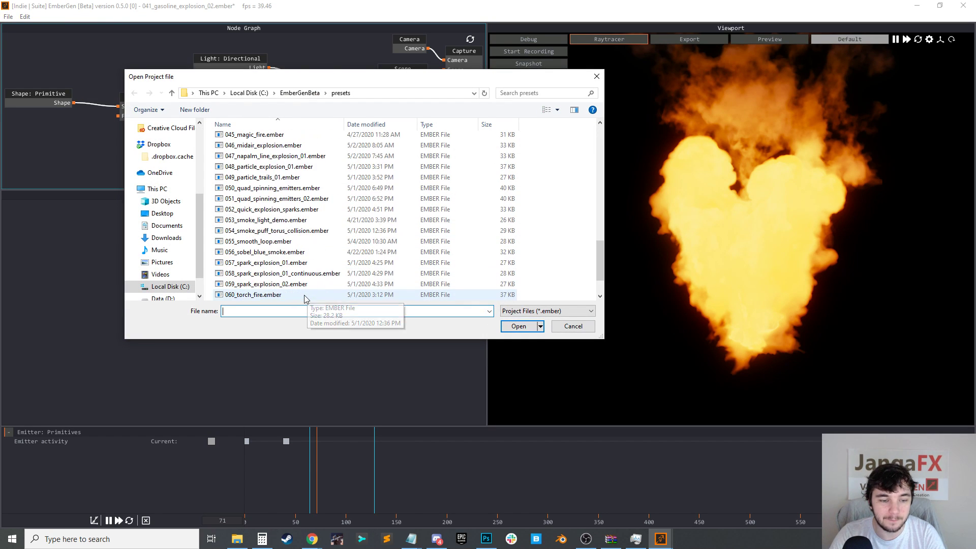
scroll(306, 298, down, 2)
click(301, 294)
click(515, 326)
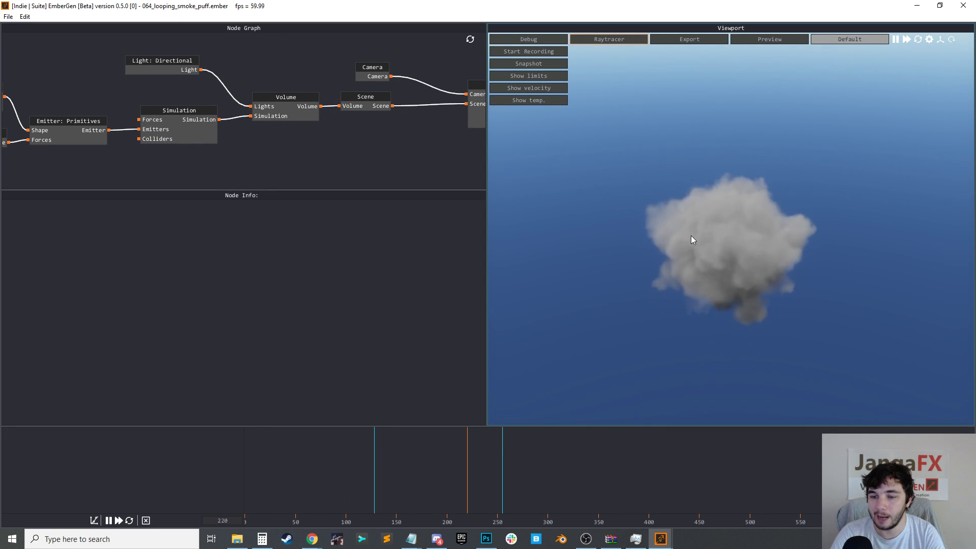
drag(723, 249, 749, 306)
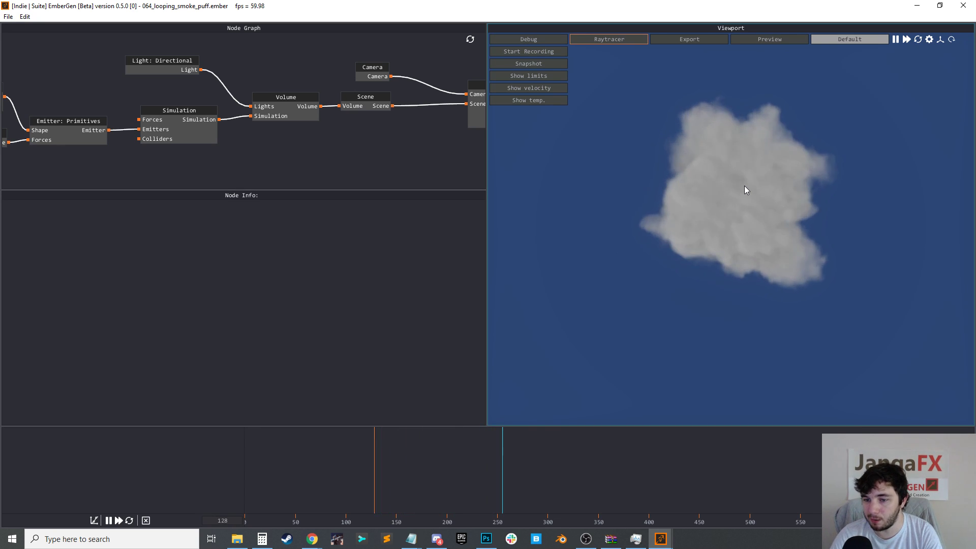
drag(752, 212, 753, 168)
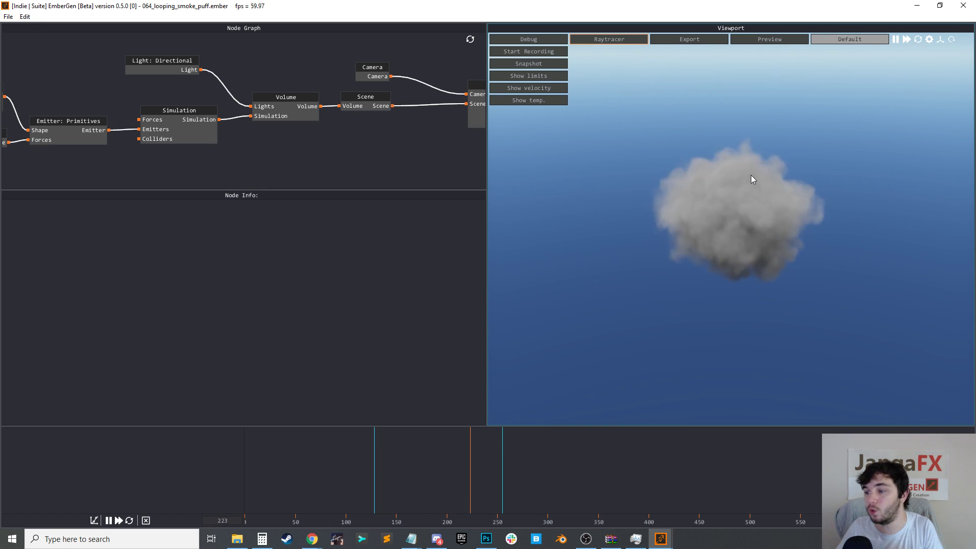
Open the preset project 031_dry_ice_pipe.ember and inspect the smoke flowing out of the pipe
click(8, 17)
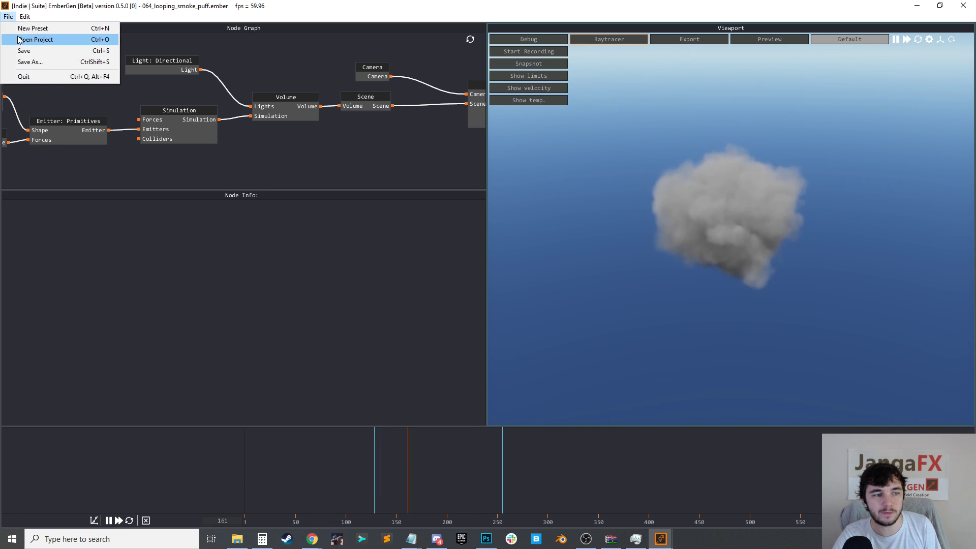
click(30, 37)
scroll(284, 223, down, 3)
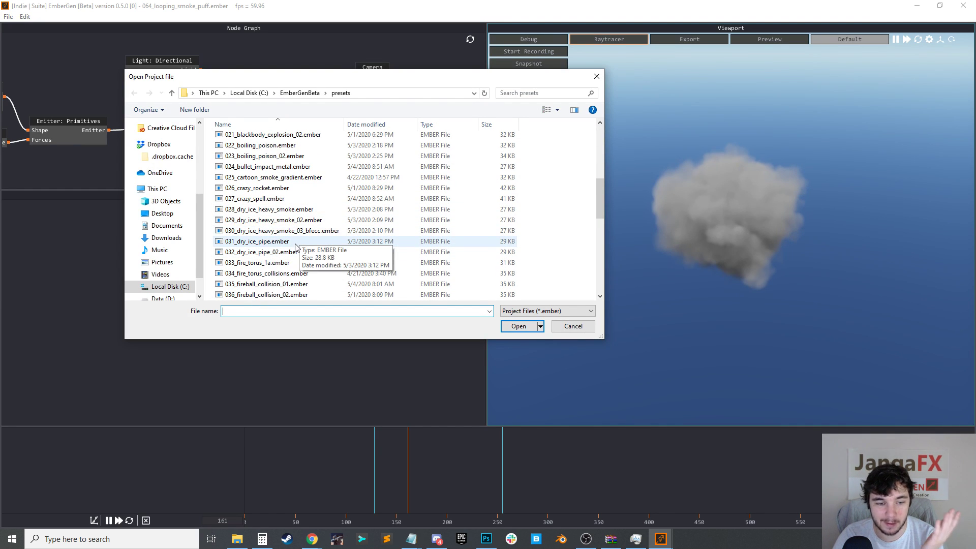
click(288, 242)
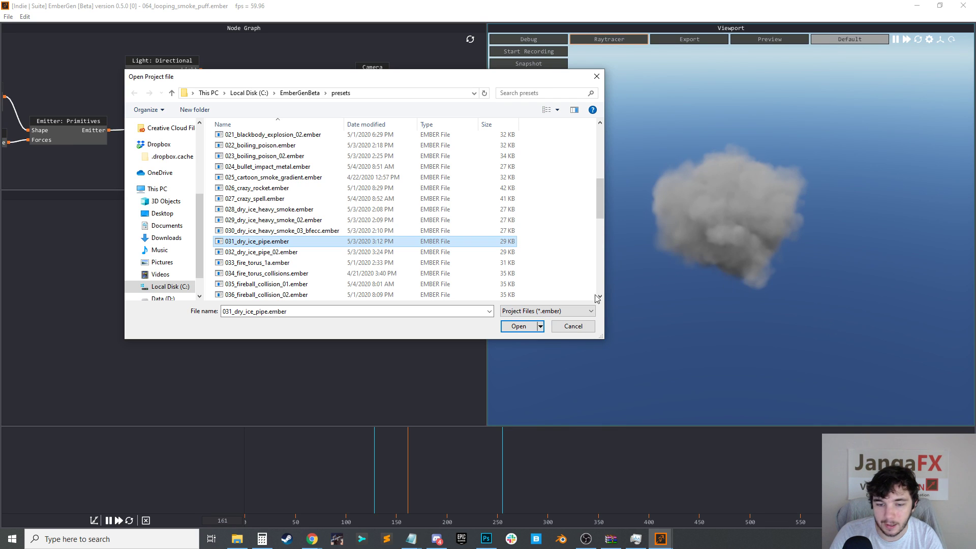
click(519, 326)
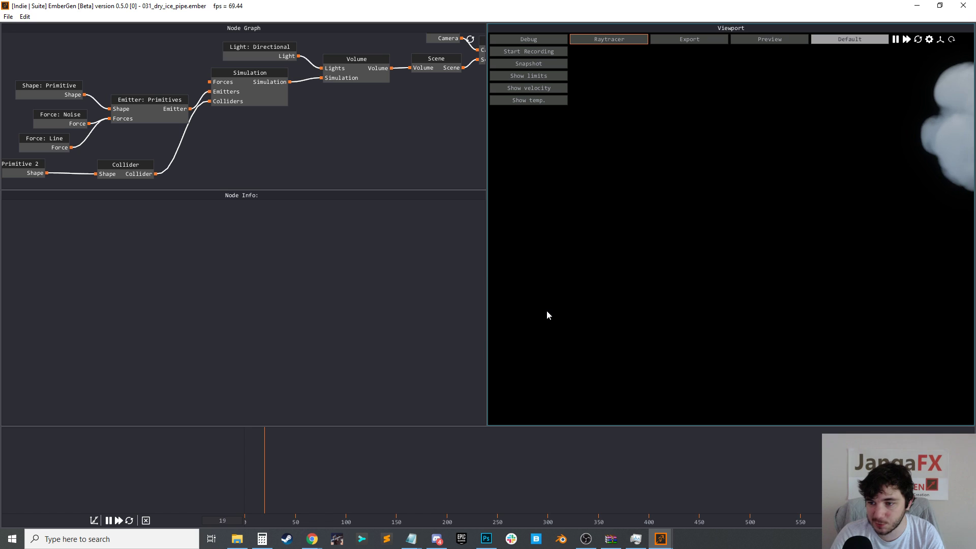
drag(766, 237, 682, 229)
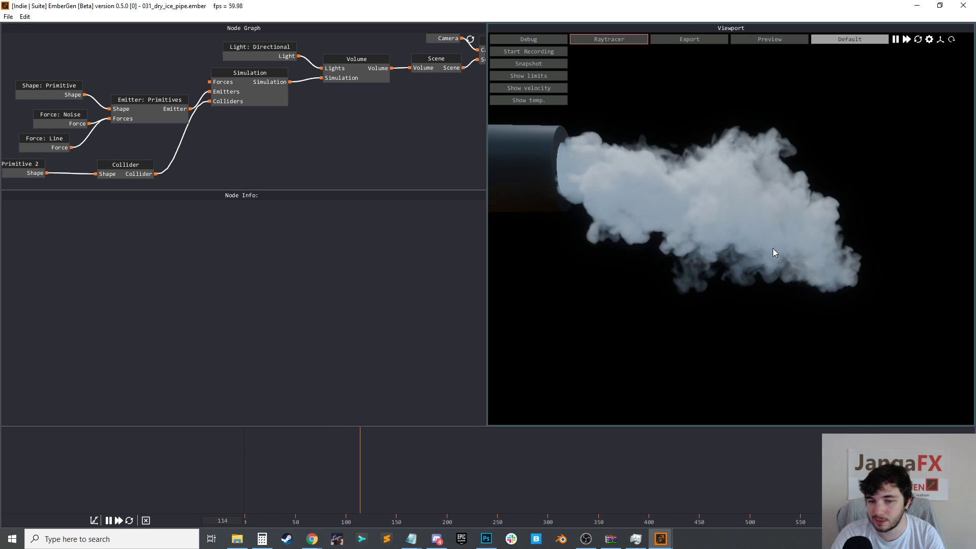
drag(825, 267, 759, 266)
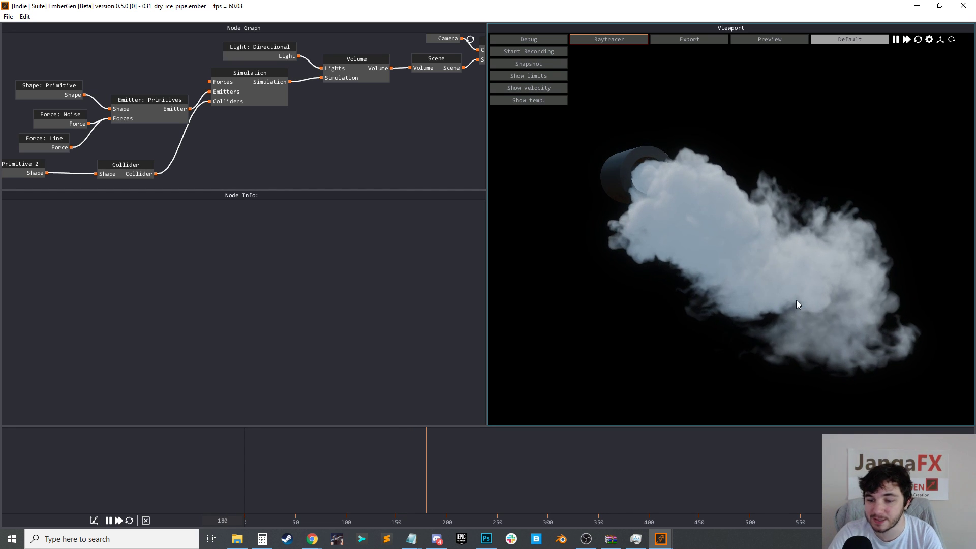
drag(743, 254, 812, 338)
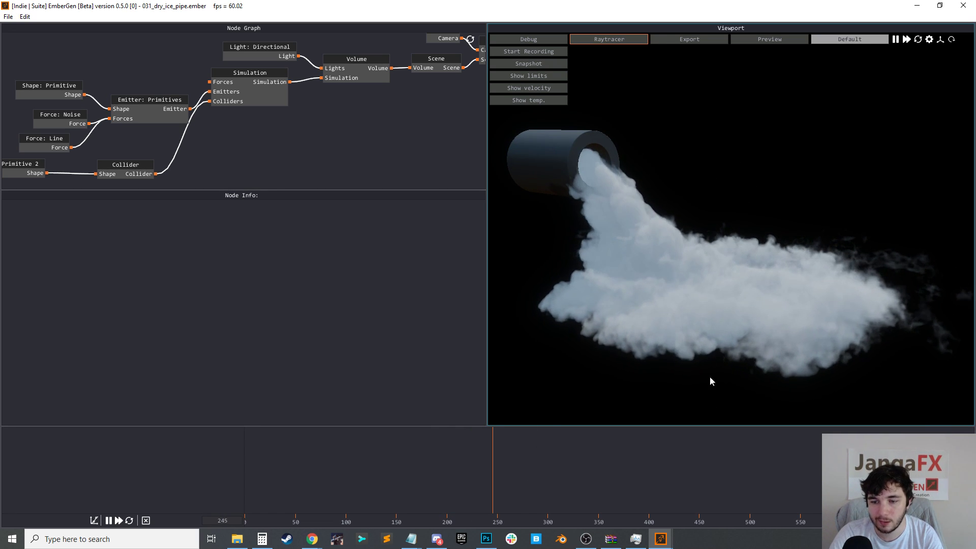
mouse_move(722, 355)
mouse_down()
mouse_move(697, 359)
mouse_move(727, 361)
mouse_up()
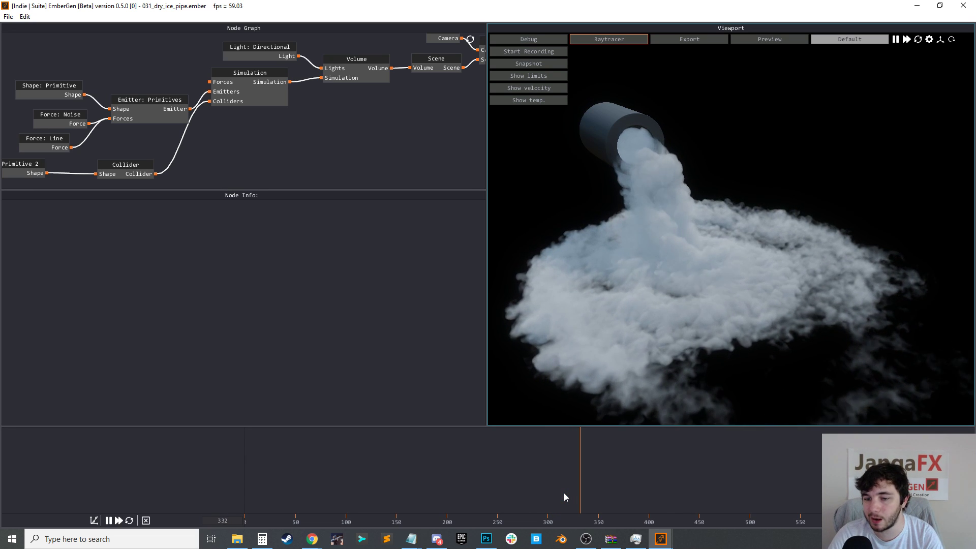
Set the looping mode of the dry ice pipe's Simulation node to Loop Simulation
click(259, 101)
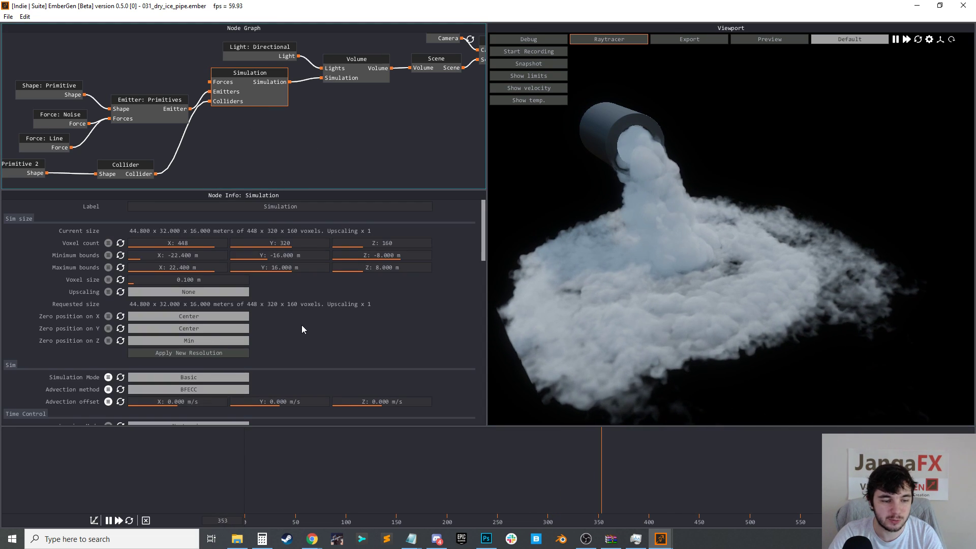
scroll(277, 356, down, 5)
click(188, 334)
click(188, 364)
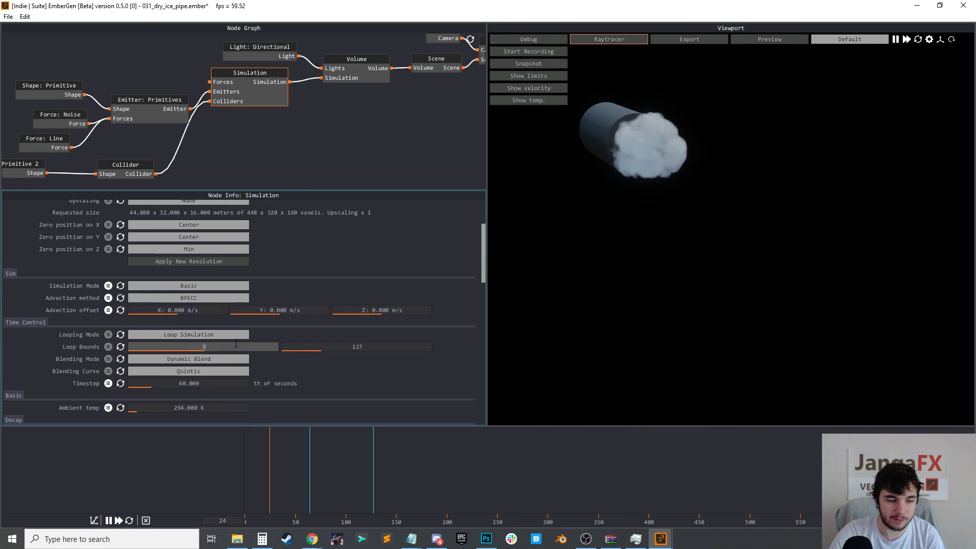
Set the dry ice pipe simulation's loop bounds to start at frame 300 and end at 400
click(362, 349)
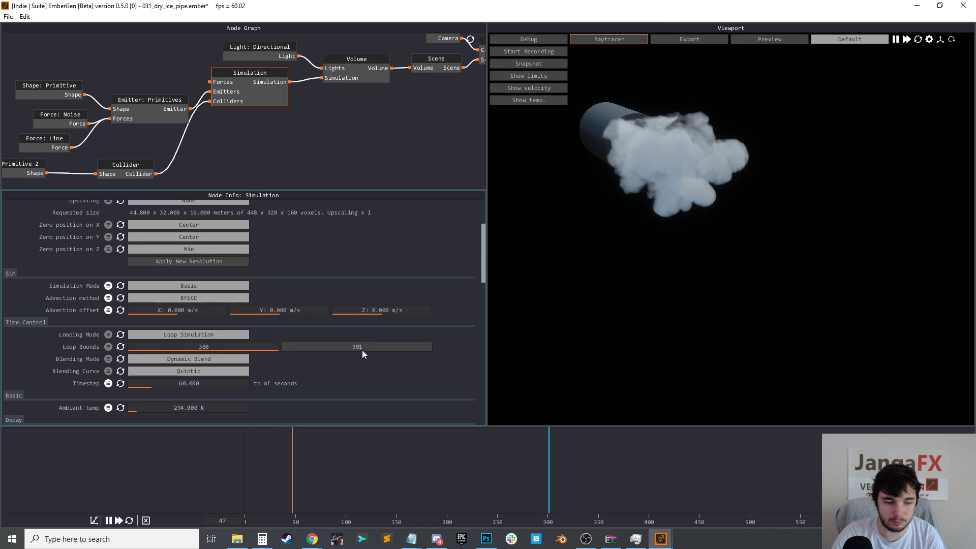
double_click(361, 349)
text(100)
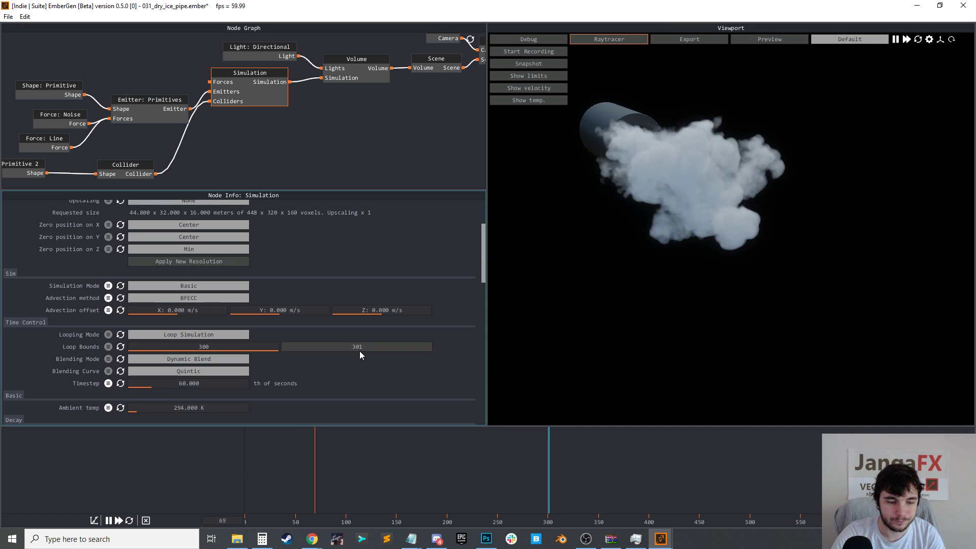
key(Return)
key(Return)
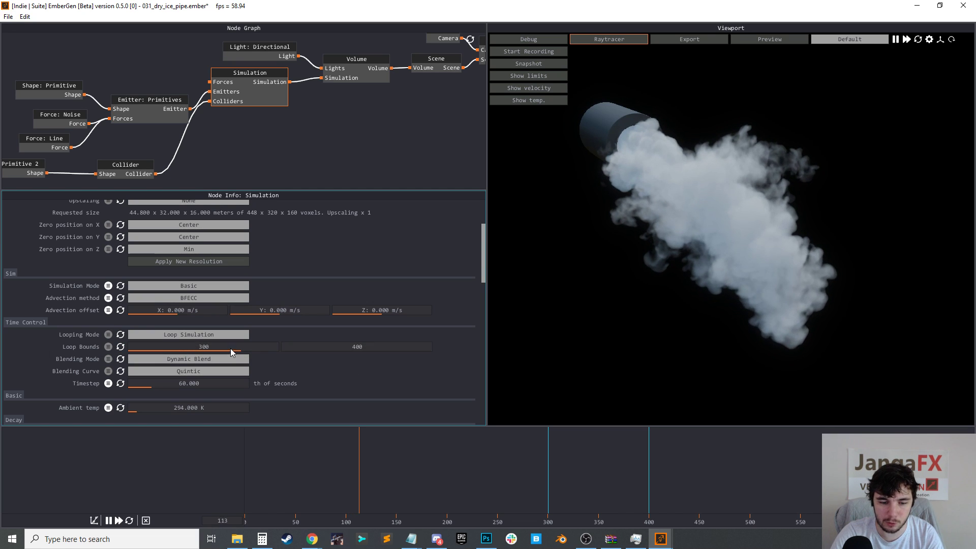
middle_drag(457, 84, 334, 115)
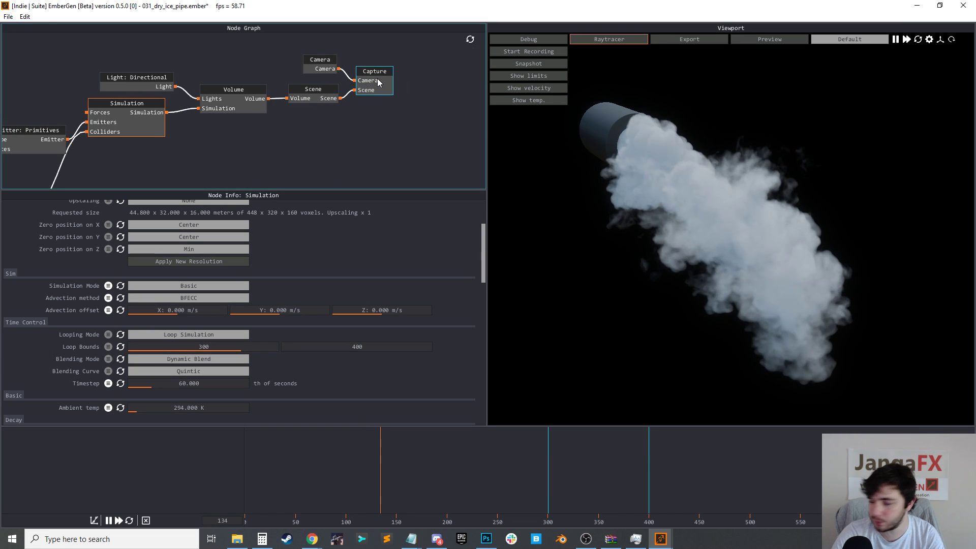
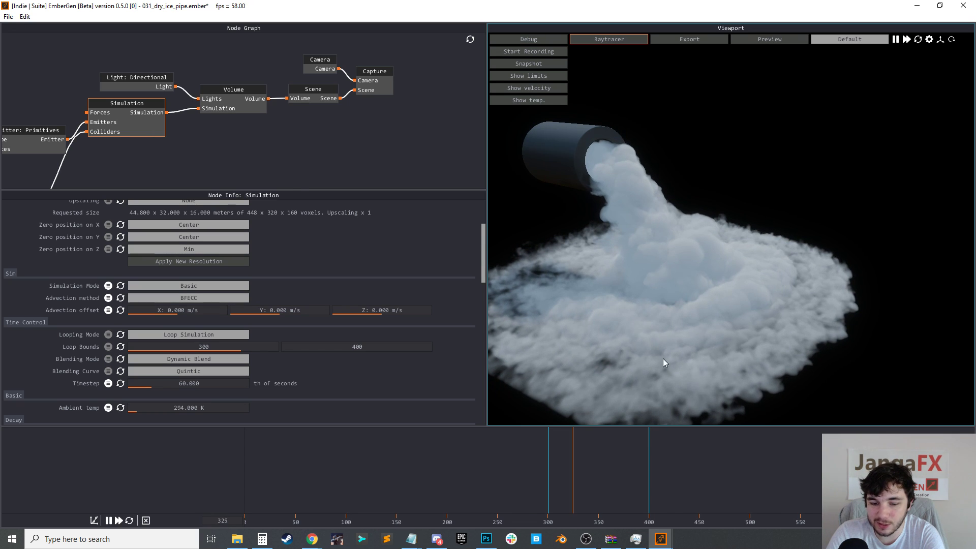
Inspect the looping dry ice smoke at the pipe mouth and on the ground from several angles and distances
drag(700, 320, 700, 324)
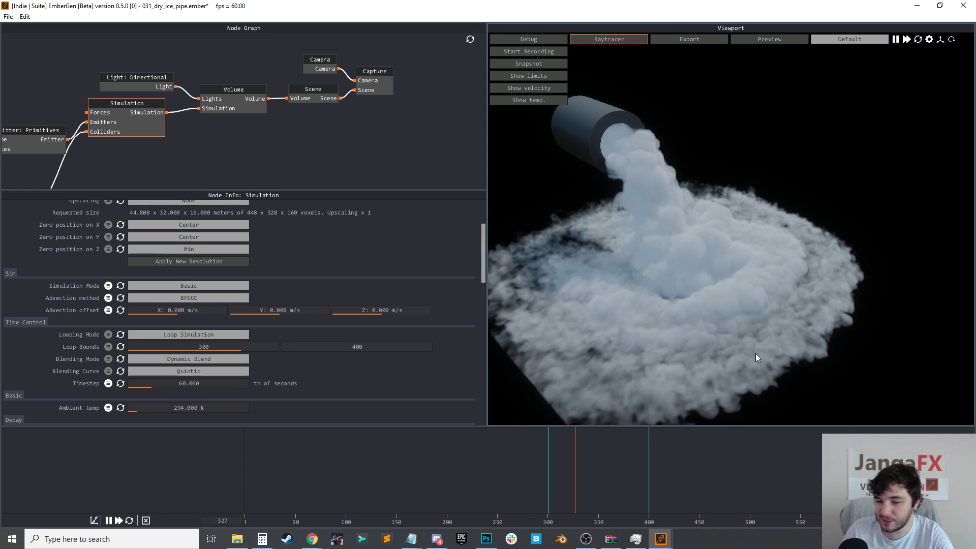
drag(728, 300, 754, 291)
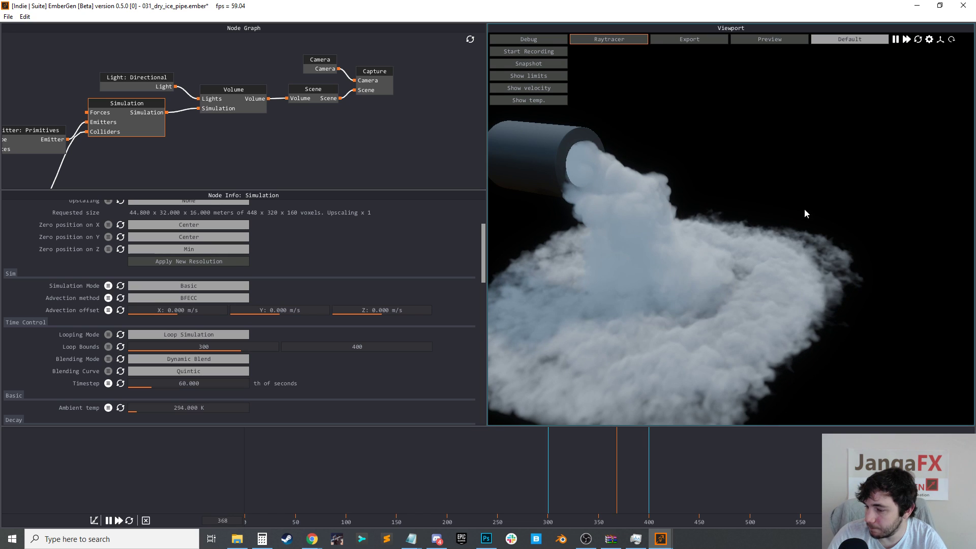
drag(691, 273, 718, 256)
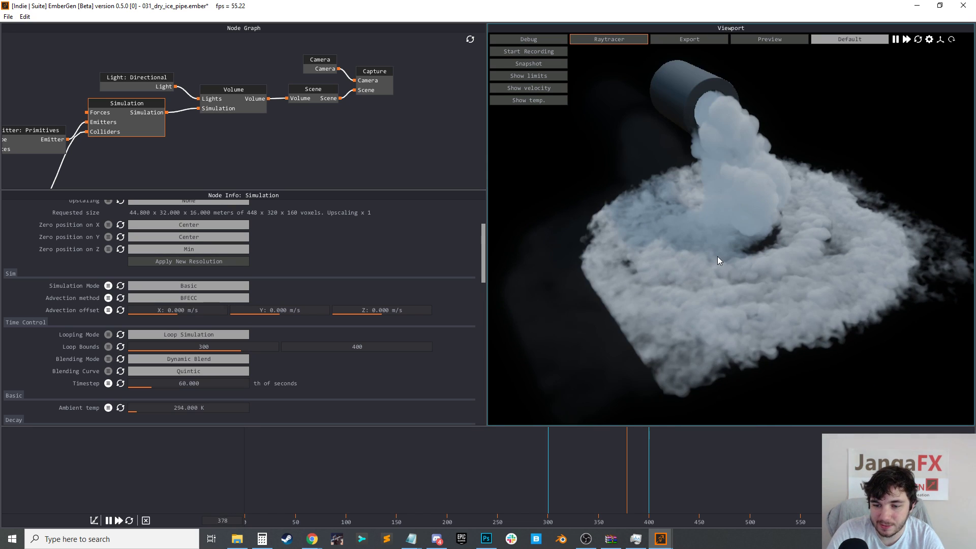
middle_drag(717, 256, 756, 241)
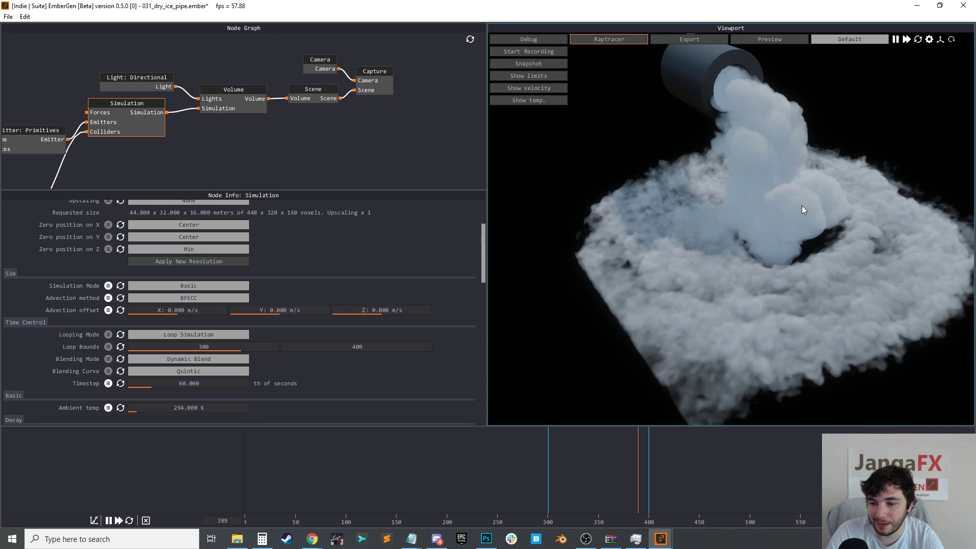
scroll(801, 205, up, 3)
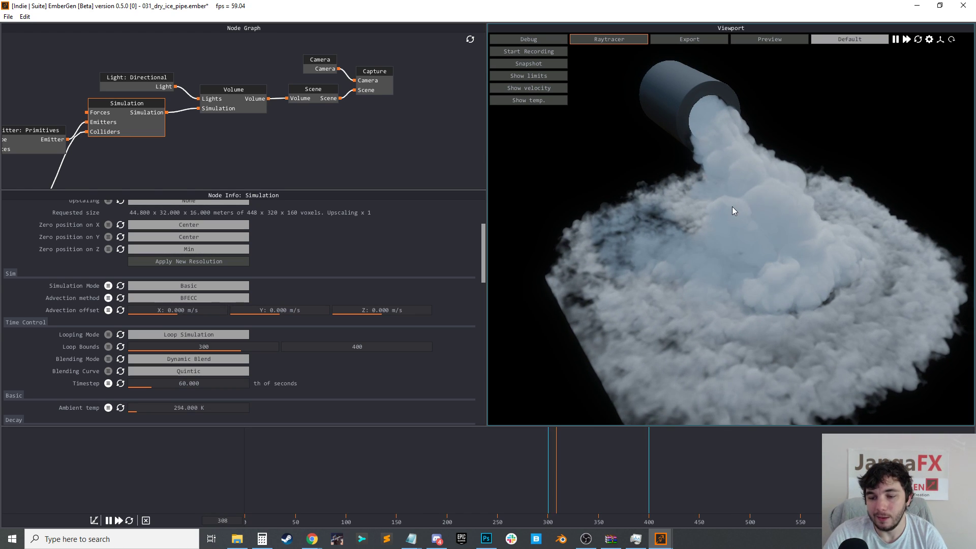
drag(742, 206, 758, 282)
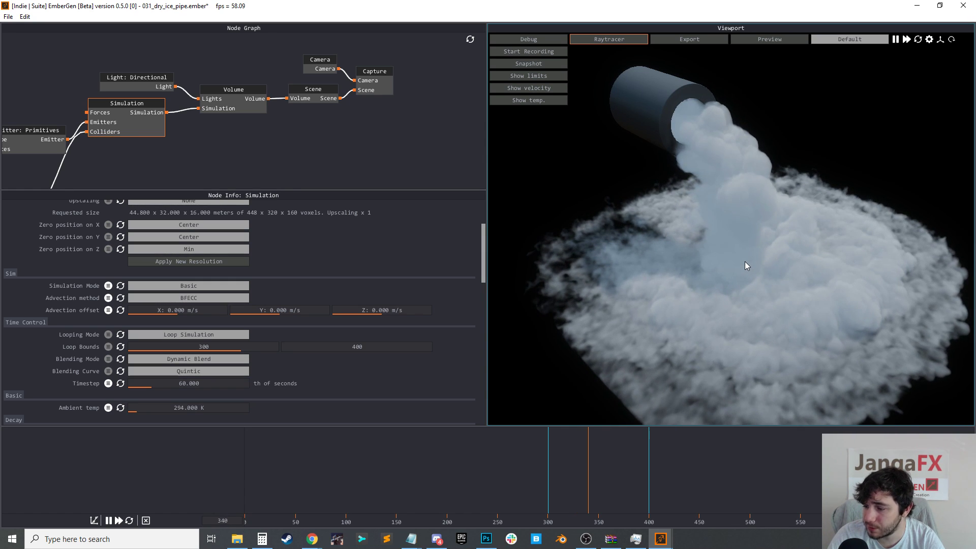
click(8, 16)
click(39, 42)
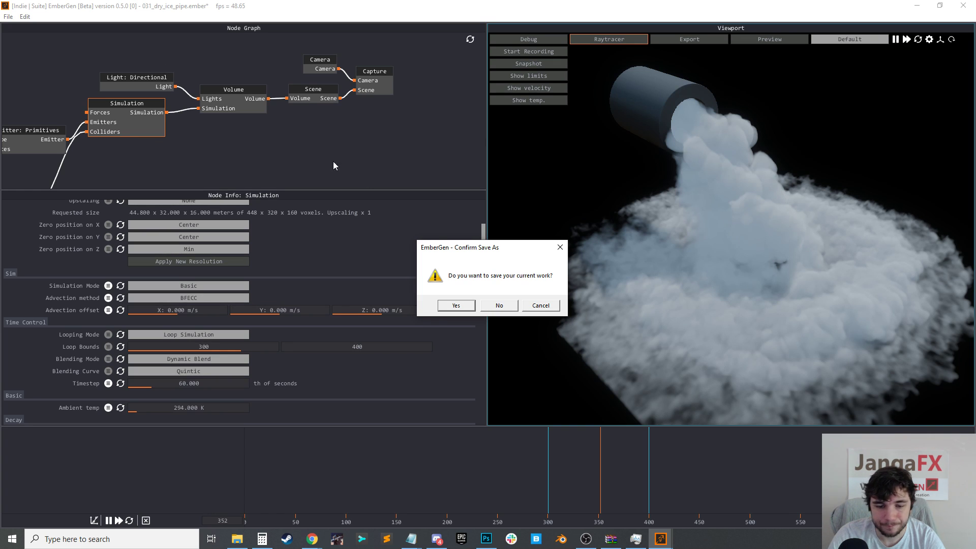
click(505, 304)
scroll(294, 173, down, 2)
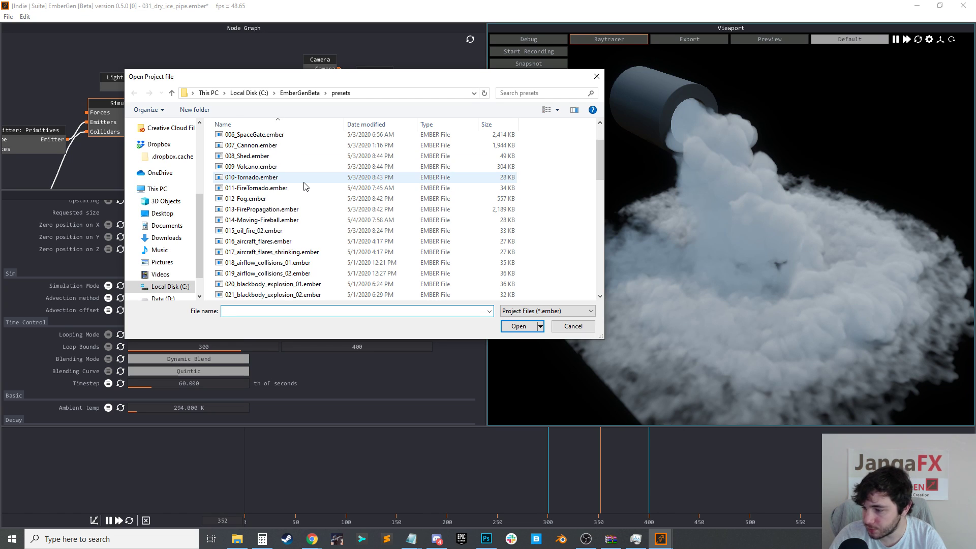
click(564, 326)
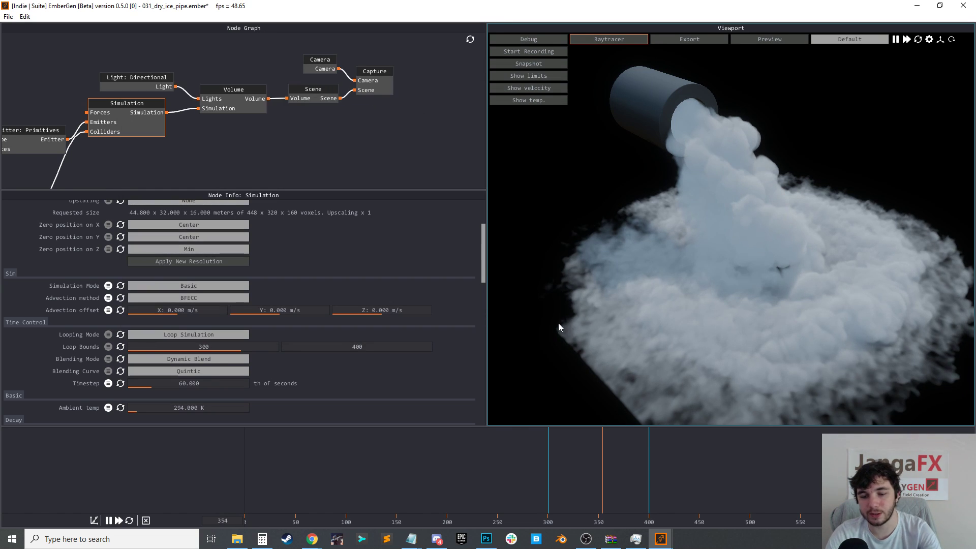
Open the preset project 055_smooth_loop.ember, discarding the changes to the dry ice pipe
click(8, 16)
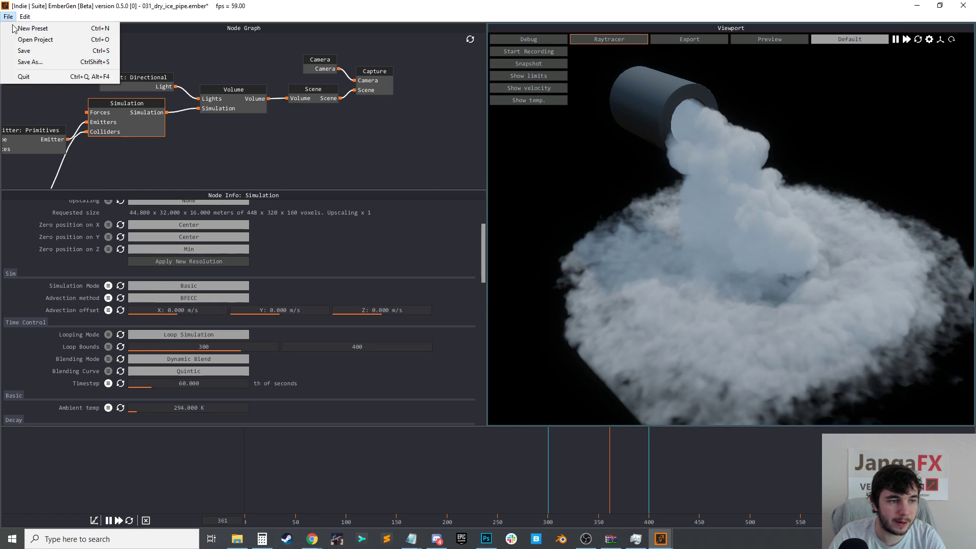
click(35, 39)
click(502, 305)
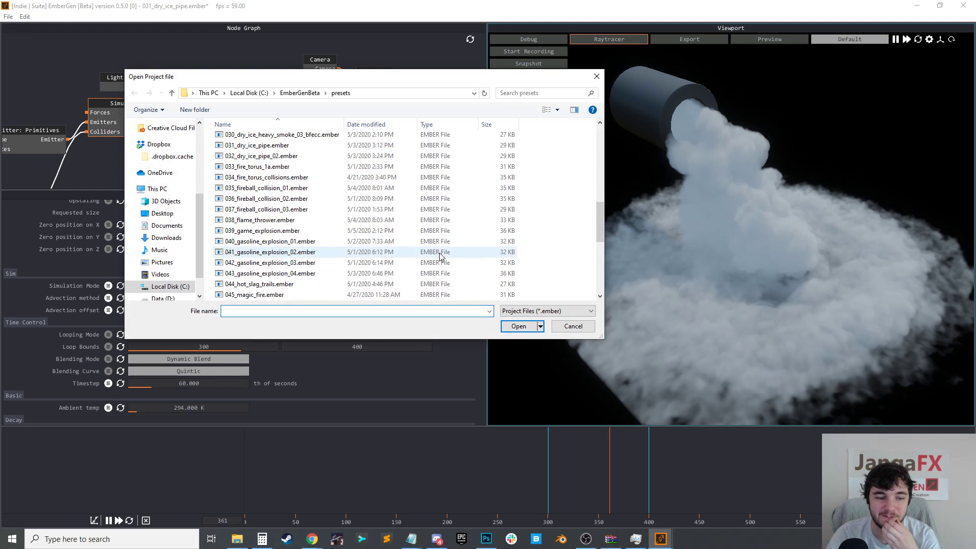
scroll(325, 274, down, 6)
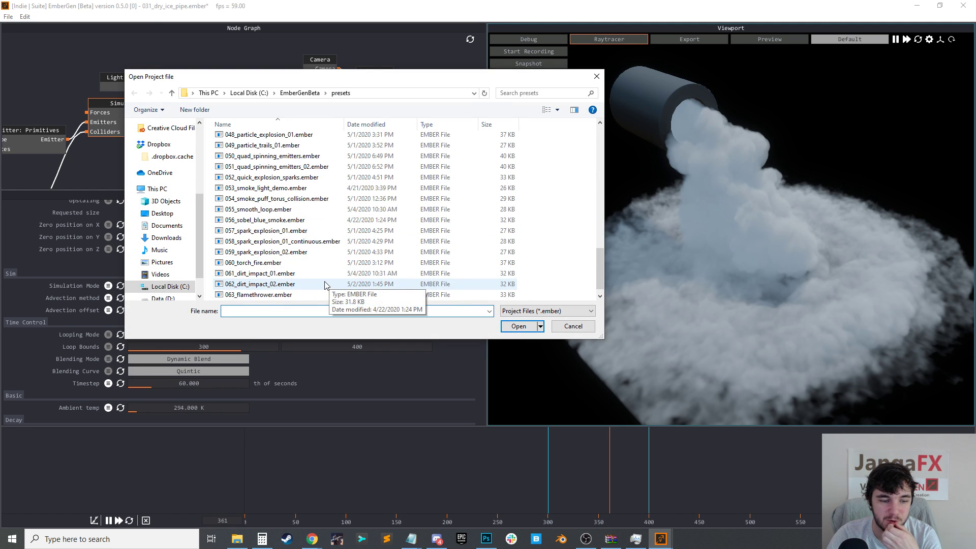
double_click(266, 209)
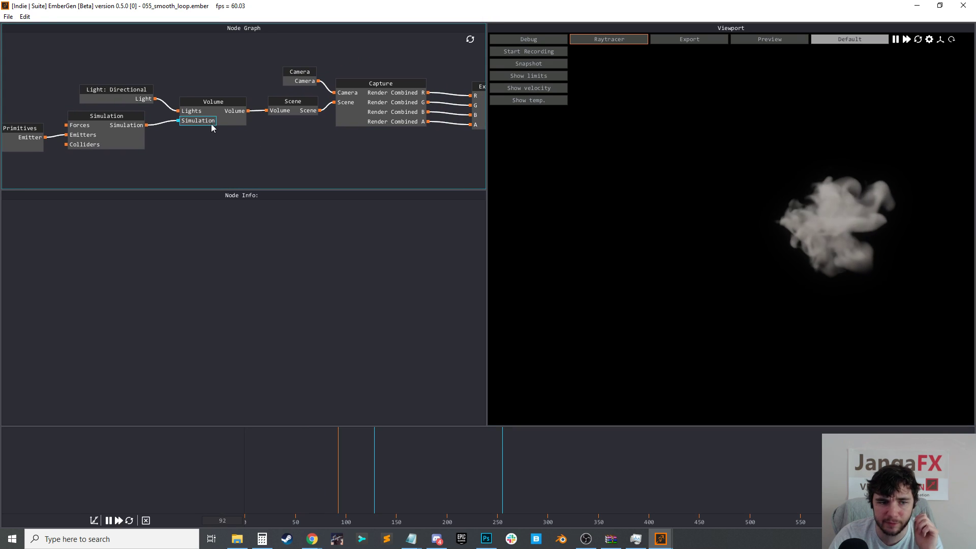
Set the end of the smooth loop simulation's loop bounds to frame 256
click(116, 151)
scroll(295, 333, down, 5)
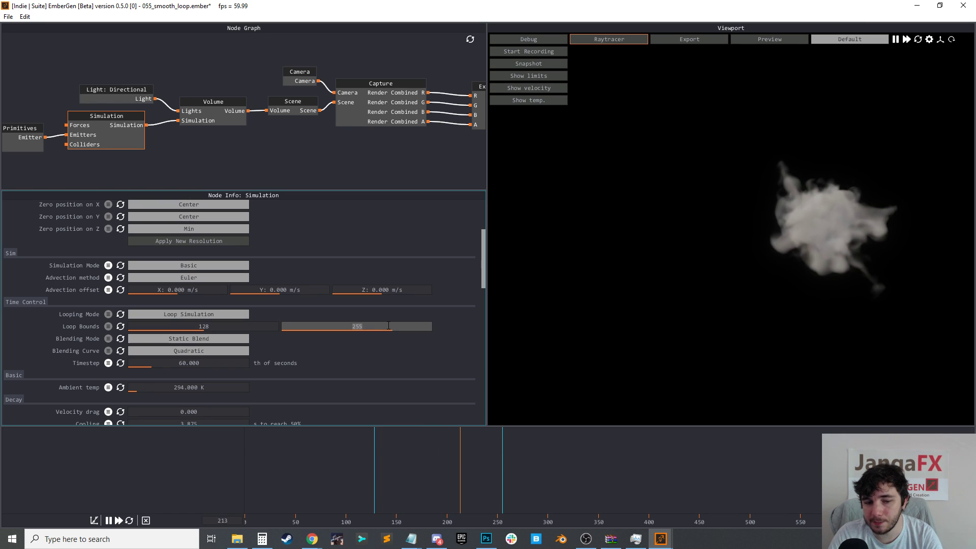
text(6)
key(Return)
Queue an export from the Export Image node and show the resulting flipbook in the viewport
middle_drag(342, 144, 250, 156)
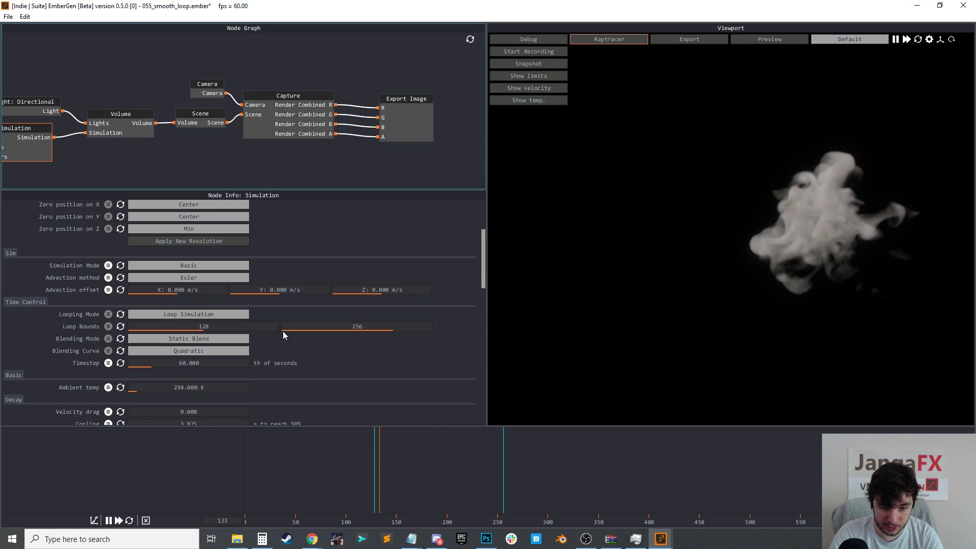
click(415, 119)
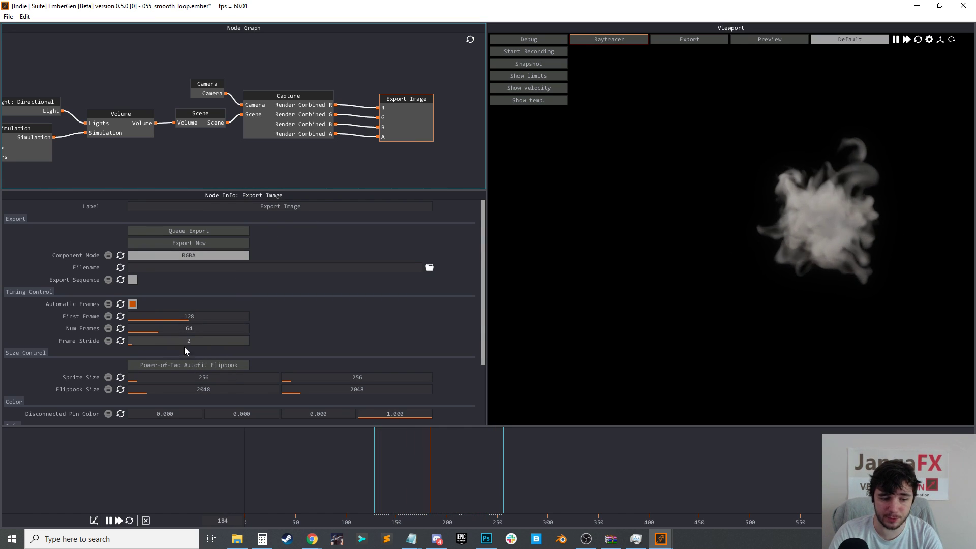
click(188, 230)
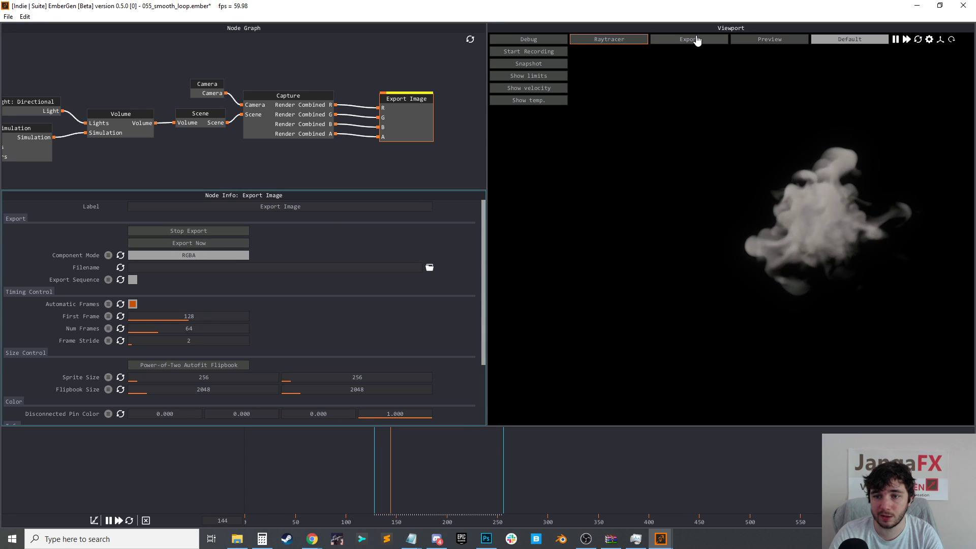
click(700, 40)
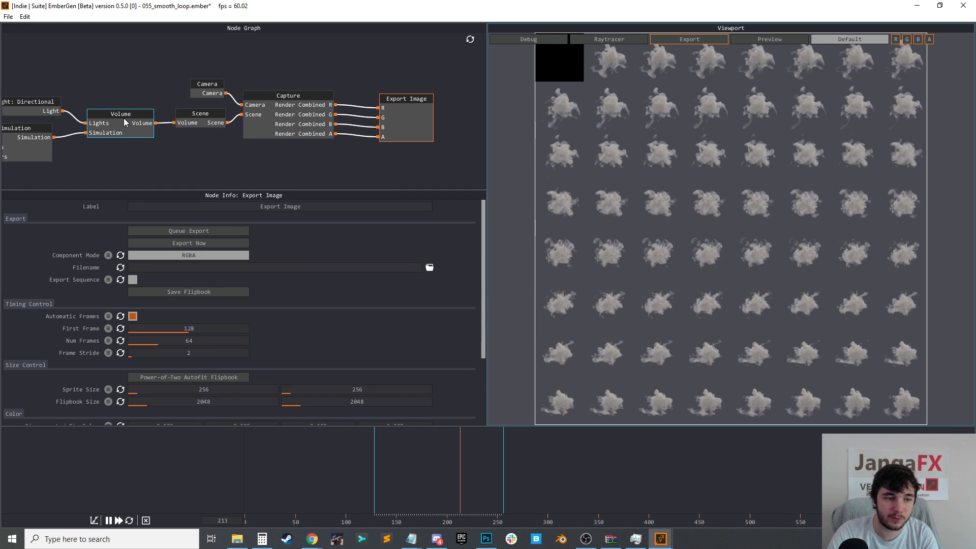
Set the end of the Simulation node's loop bounds to frame 255
middle_drag(145, 145, 149, 144)
middle_drag(40, 151, 121, 145)
click(120, 144)
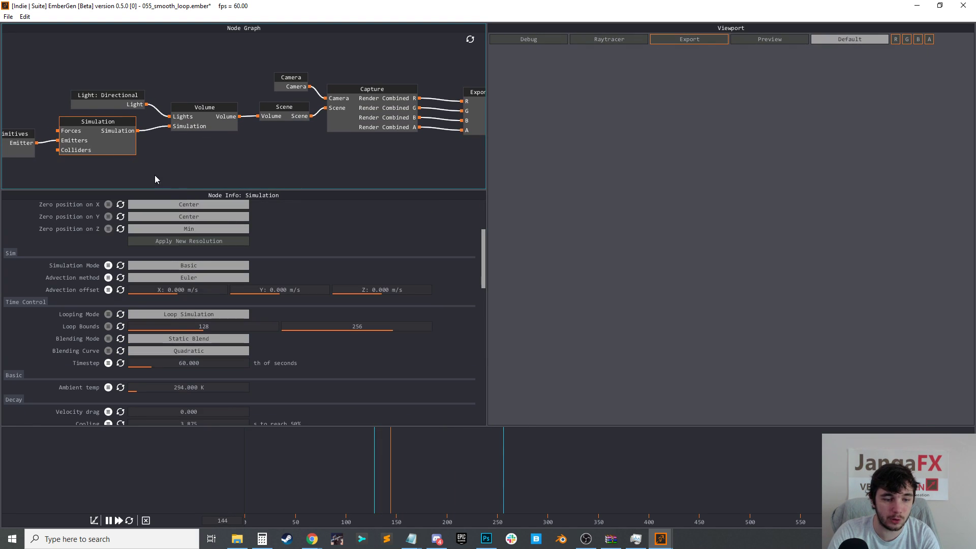
text(6)
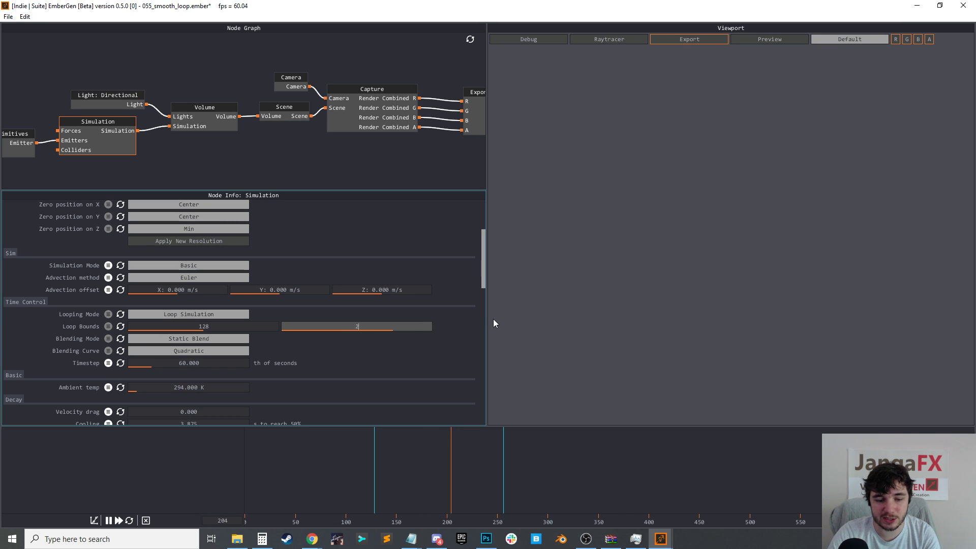
key(BackSpace)
key(BackSpace)
text(55)
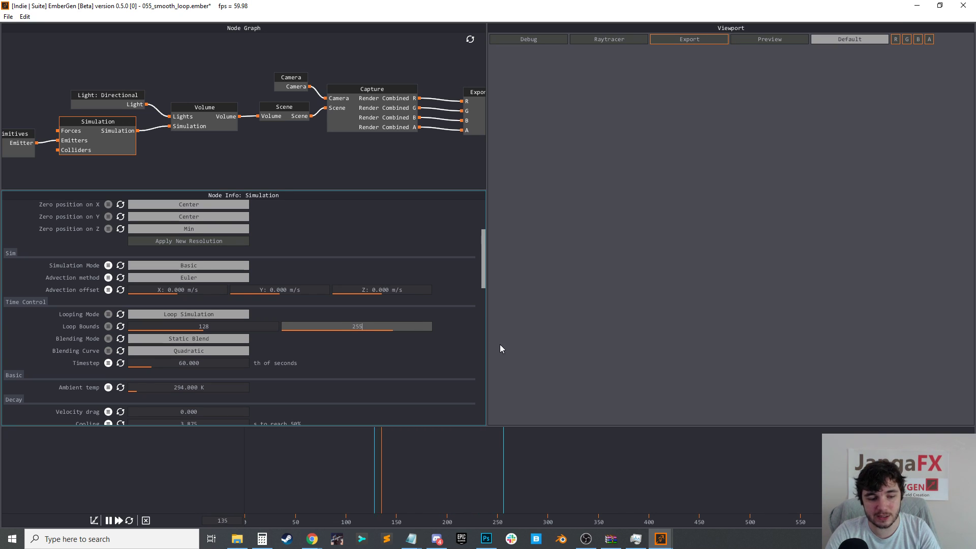
key(Return)
double_click(372, 326)
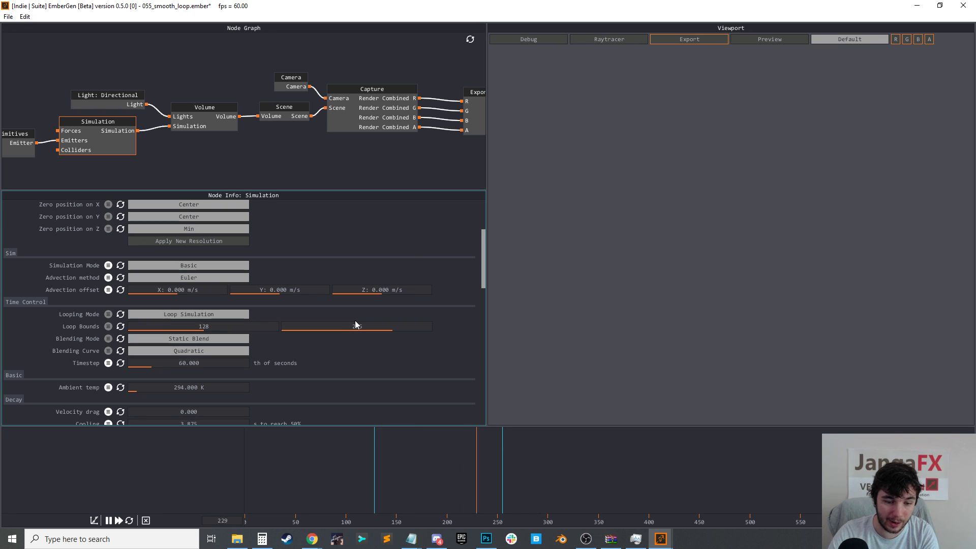
Export the flipbook again immediately from the Export Image node, and return to the Simulation node's settings
scroll(381, 233, up, 3)
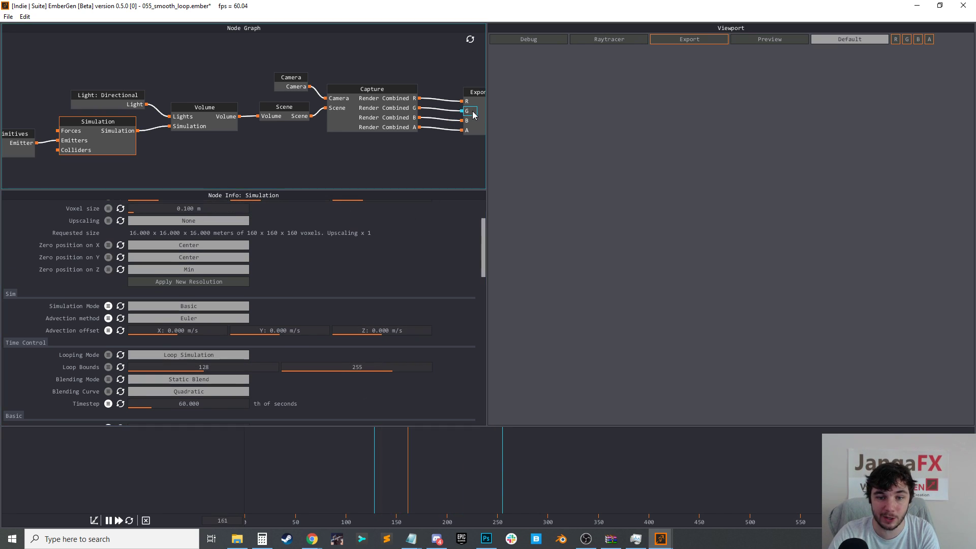
click(478, 117)
click(205, 244)
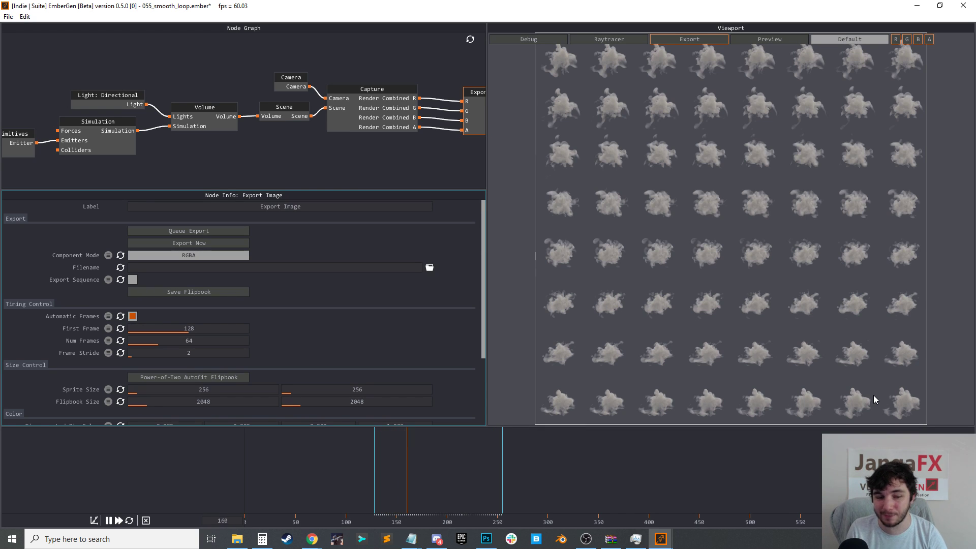
click(96, 147)
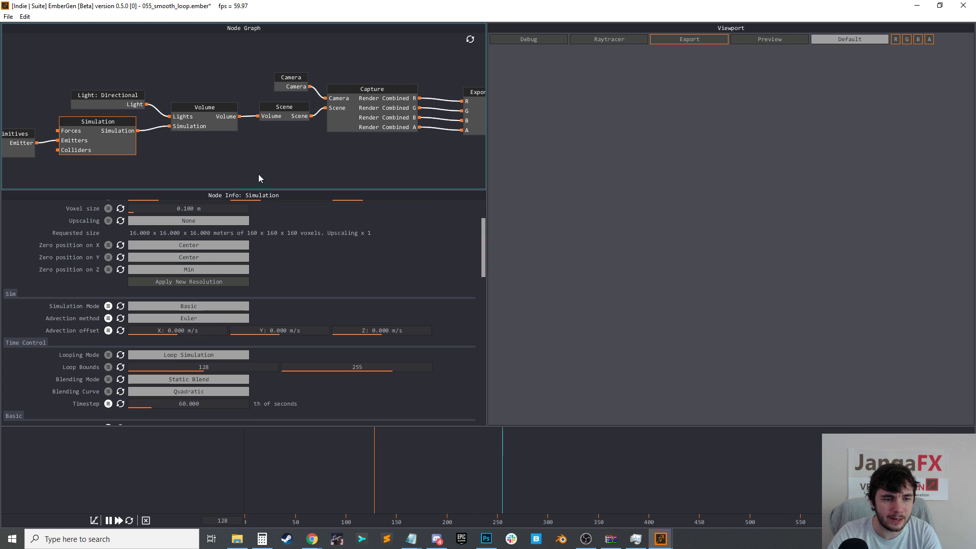
Open the preset project 005_Swamps.ember, discarding the changes to the smooth loop
click(8, 17)
click(38, 39)
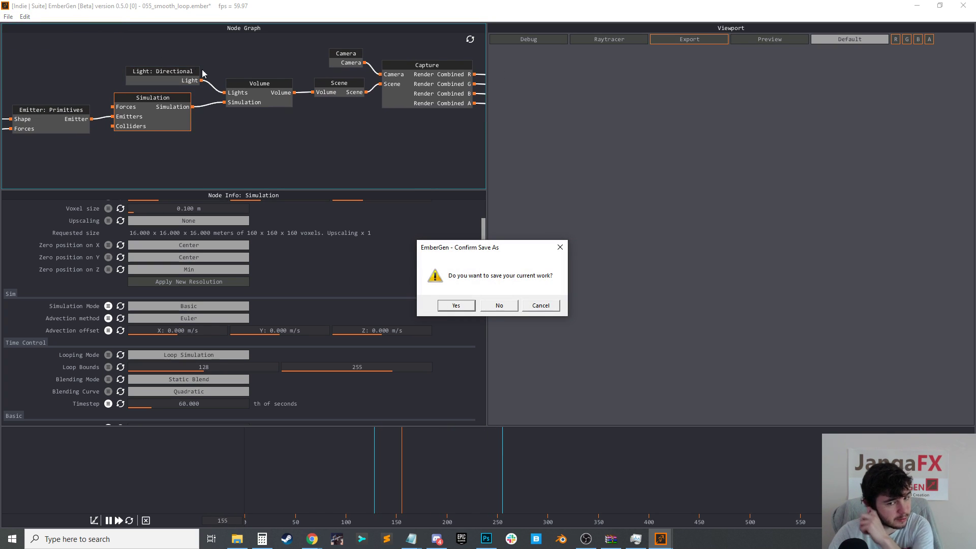
click(489, 305)
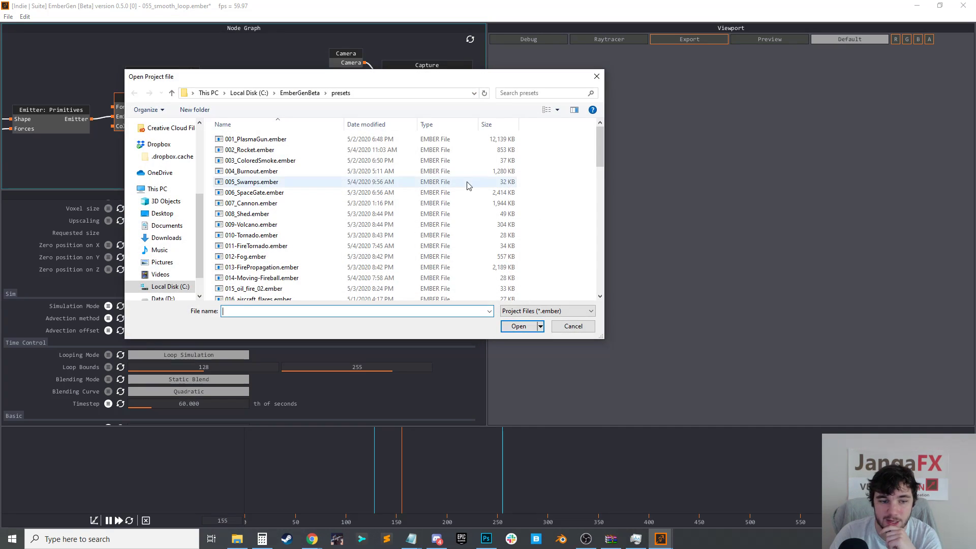
click(267, 183)
click(517, 326)
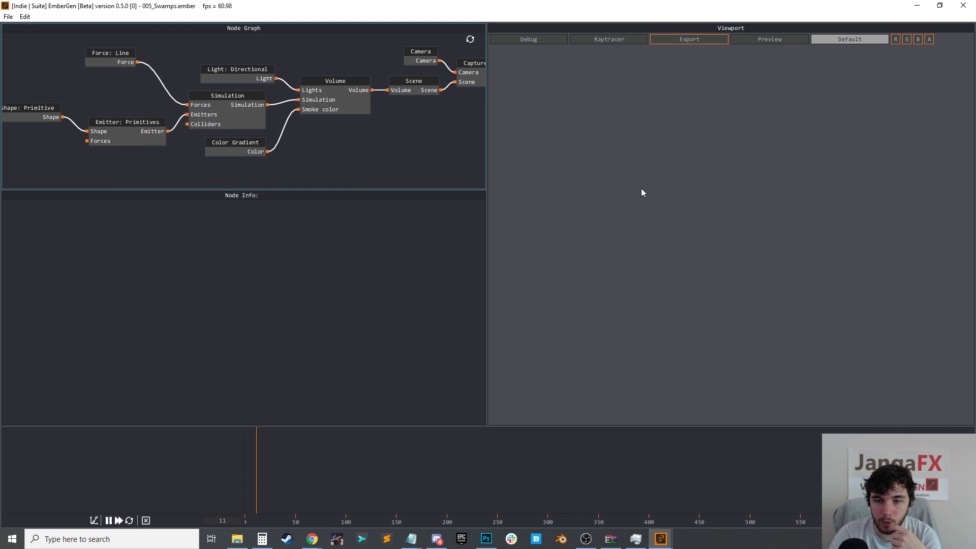
Show the swamp in the Raytracer view and examine its green smoke surface from several angles and distances
click(600, 41)
scroll(710, 300, down, 5)
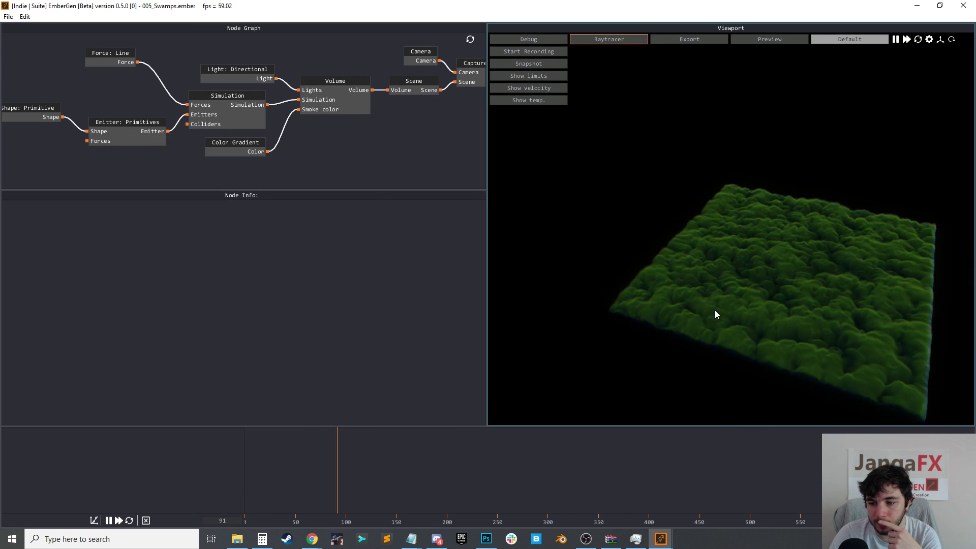
middle_drag(790, 290, 759, 302)
scroll(758, 304, up, 2)
mouse_move(728, 307)
mouse_down()
mouse_move(709, 304)
mouse_move(725, 300)
mouse_up()
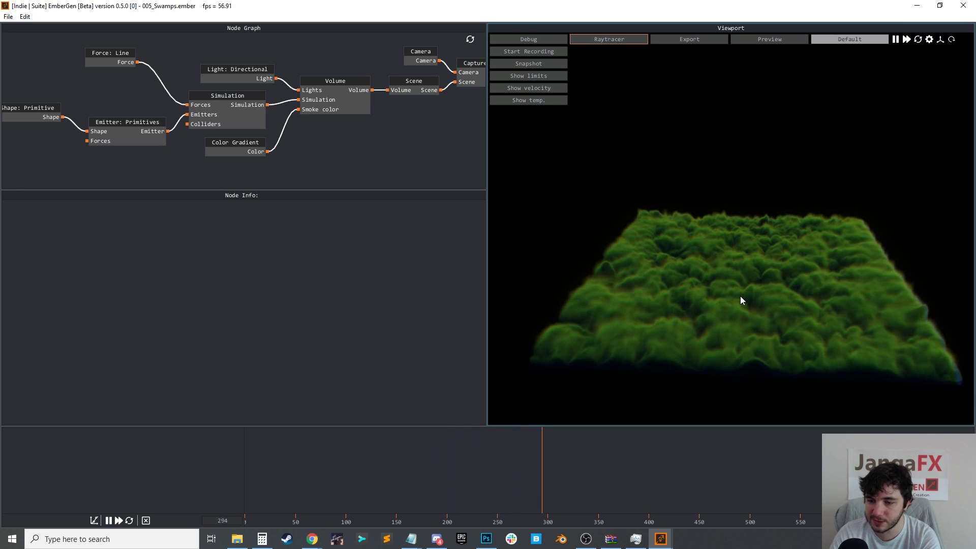
scroll(782, 294, up, 2)
drag(775, 310, 761, 346)
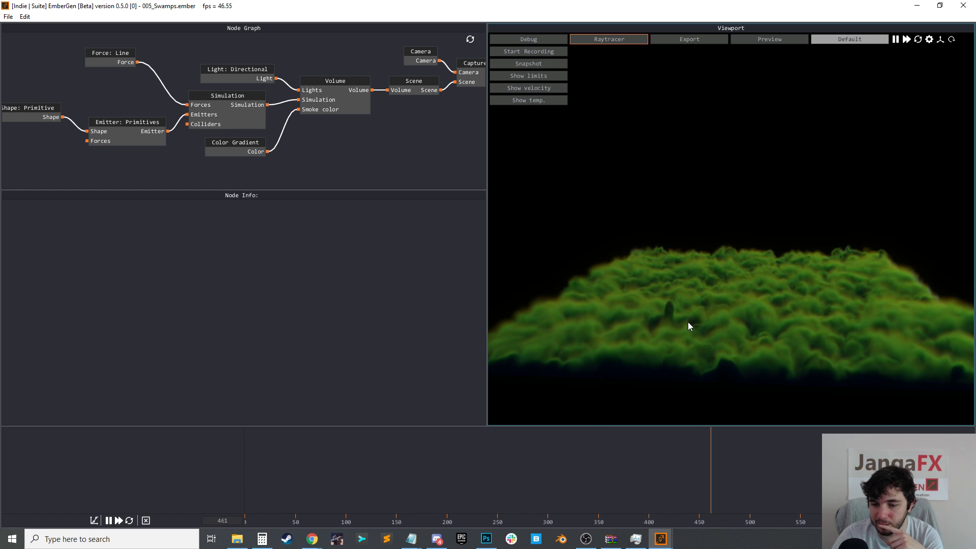
scroll(668, 320, up, 2)
drag(793, 332, 761, 245)
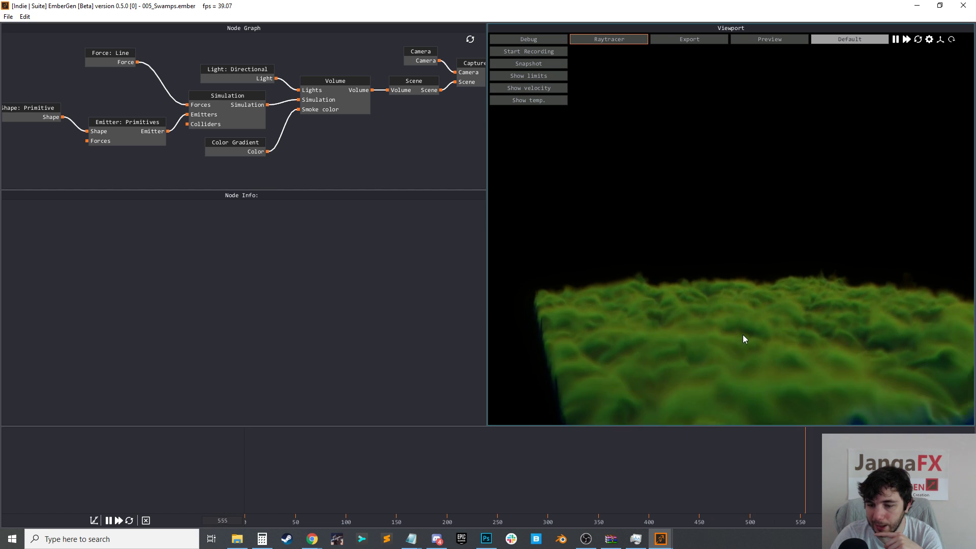
drag(734, 296, 646, 276)
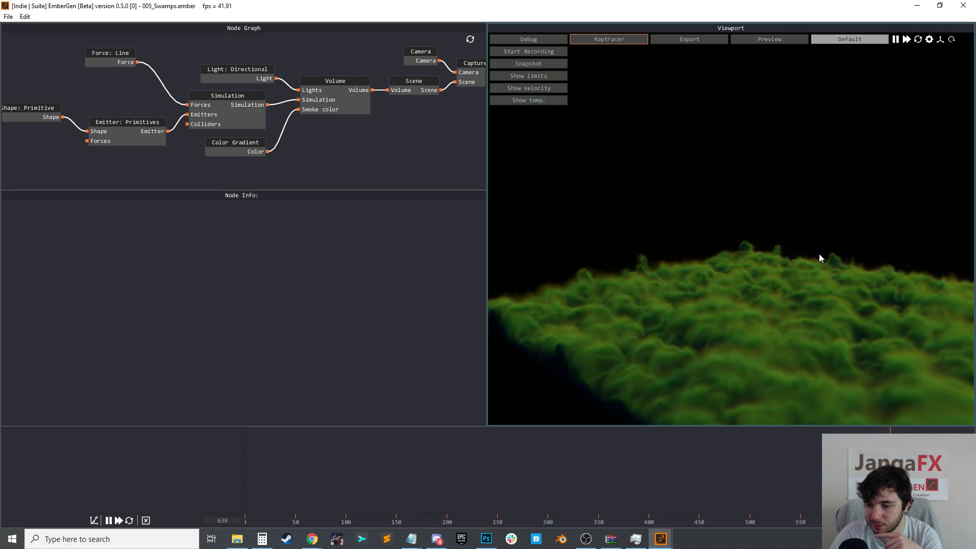
drag(804, 322, 831, 323)
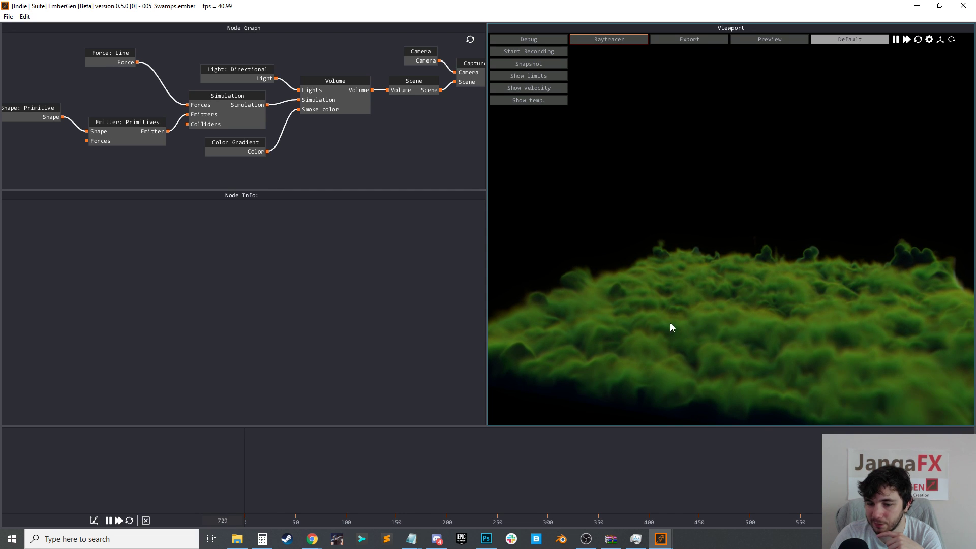
drag(868, 365, 899, 359)
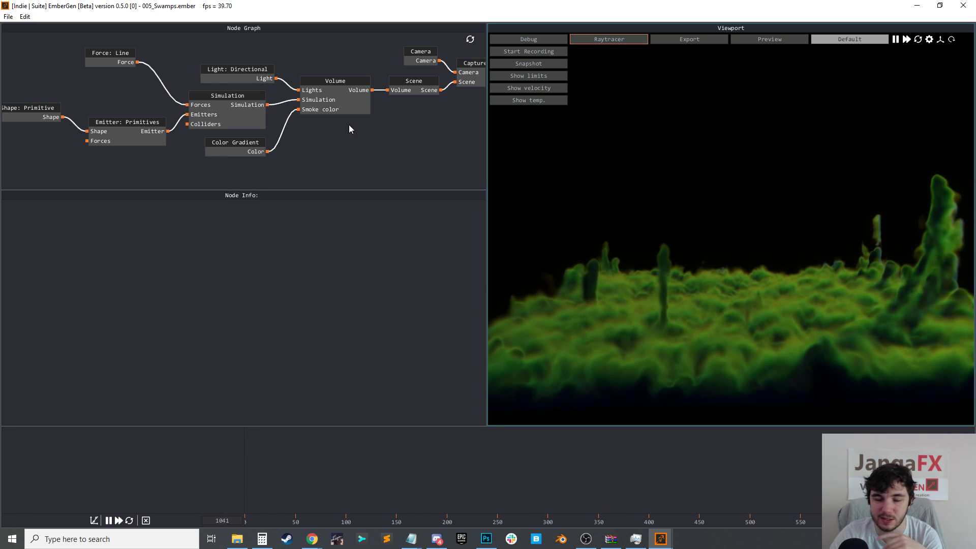
Open the preset project 007_Cannon.ember
click(25, 17)
mouse_move(8, 16)
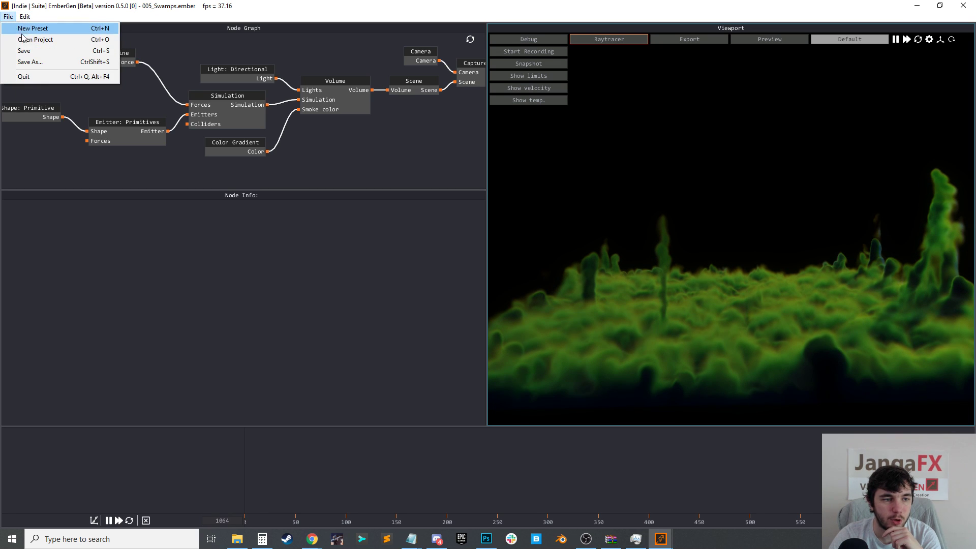
click(40, 28)
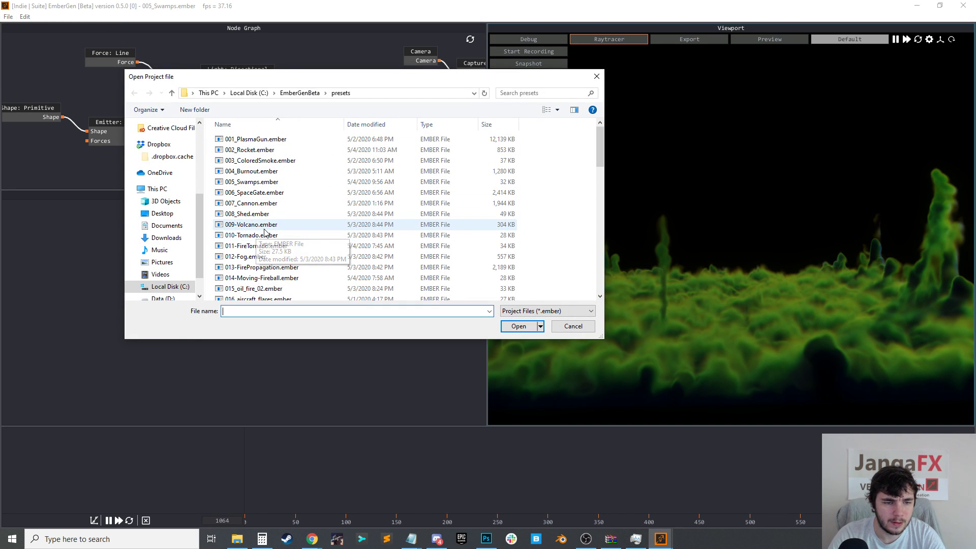
click(518, 326)
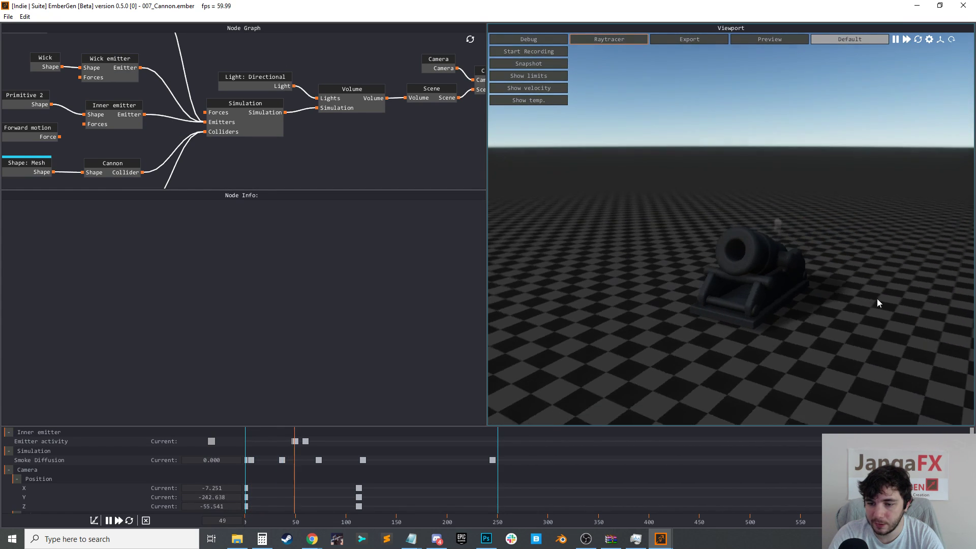
Set the additional pressure rate of the cannon's Inner emitter node to 0 %/s
middle_drag(117, 135, 153, 138)
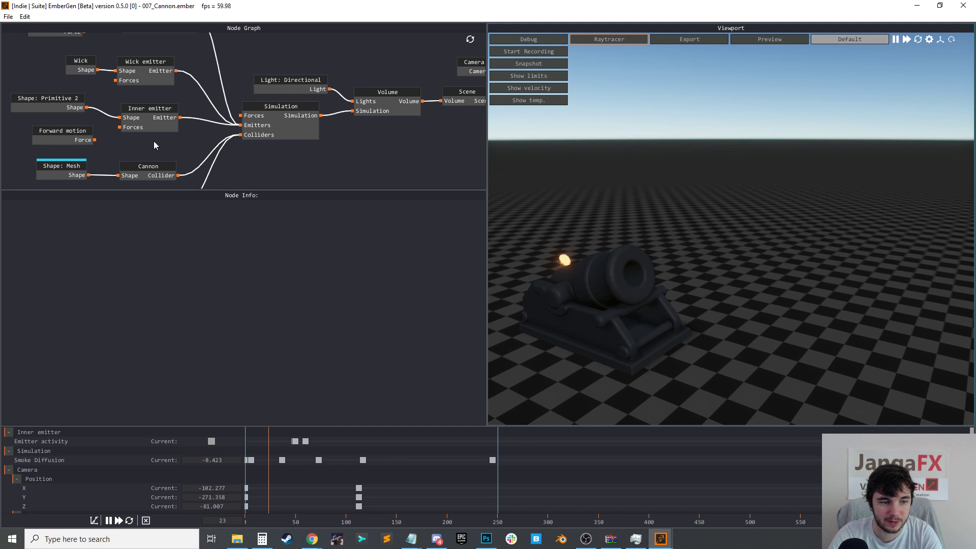
click(143, 112)
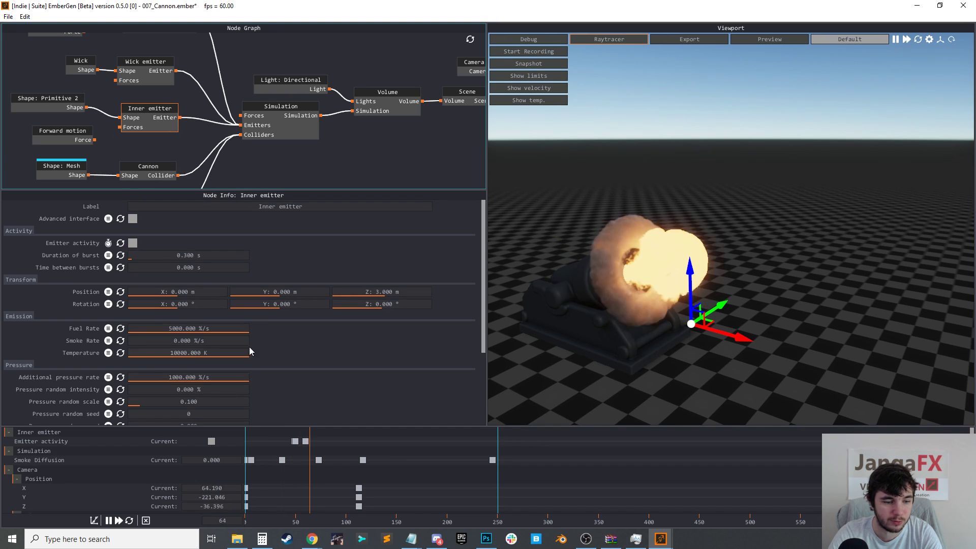
double_click(188, 378)
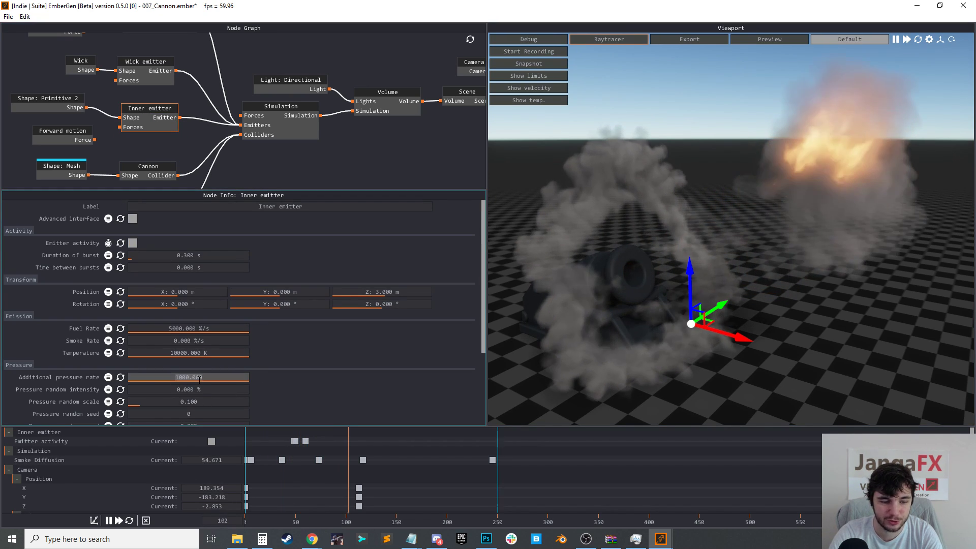
text(0)
key(Return)
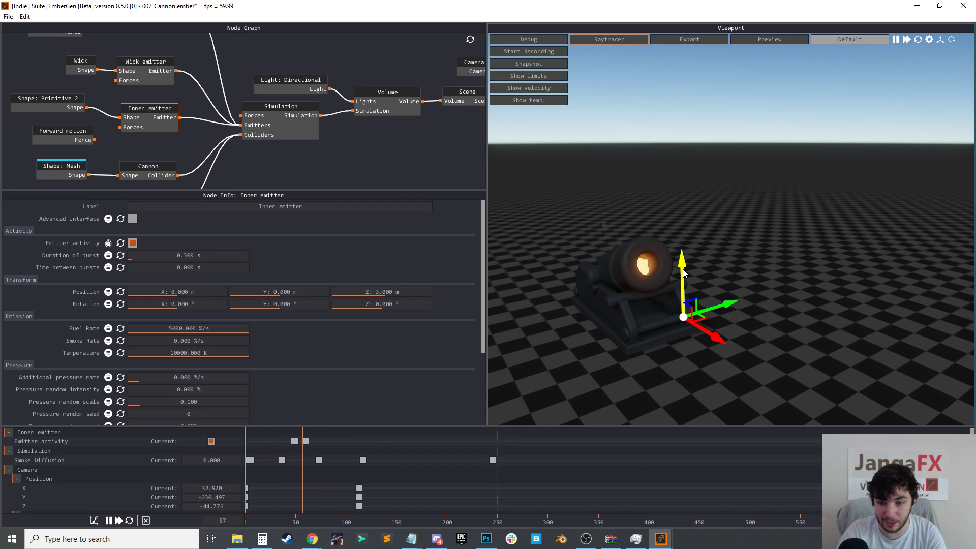
Set the Inner emitter's additional pressure rate to 1000 %/s and restart the simulation to watch the cannon fire
drag(202, 382, 486, 377)
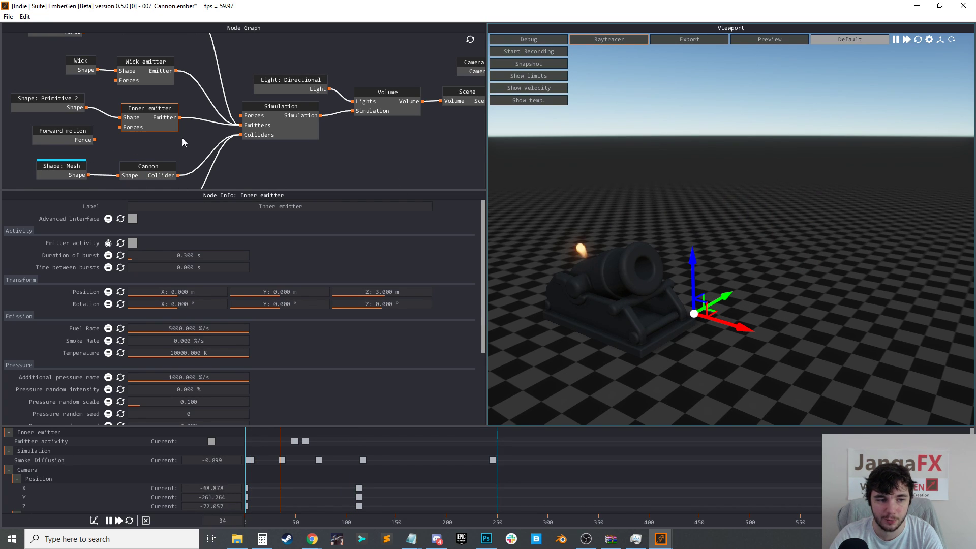
scroll(183, 142, up, 1)
key(r)
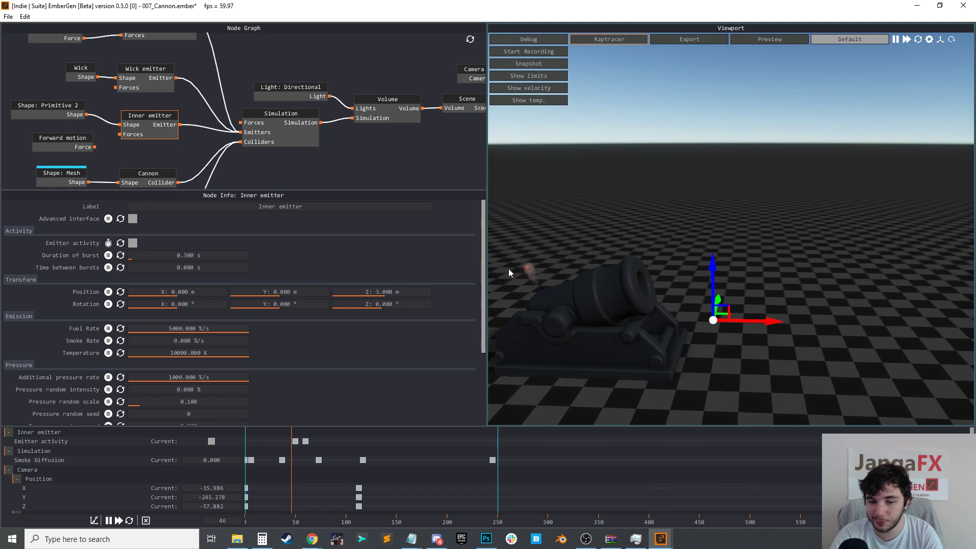
key(r)
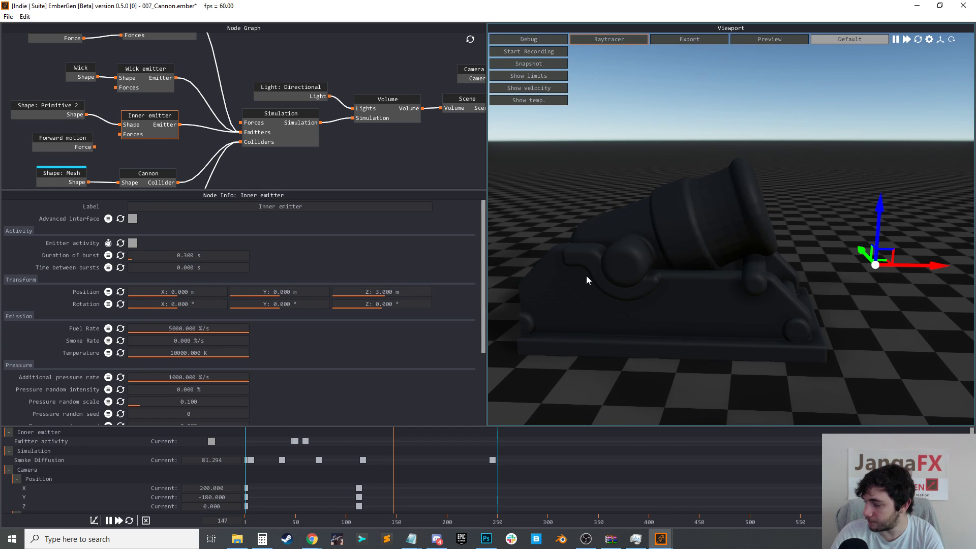
Open the preset project 008_Shed.ember, discarding the changes to the cannon
click(8, 17)
click(31, 36)
click(458, 304)
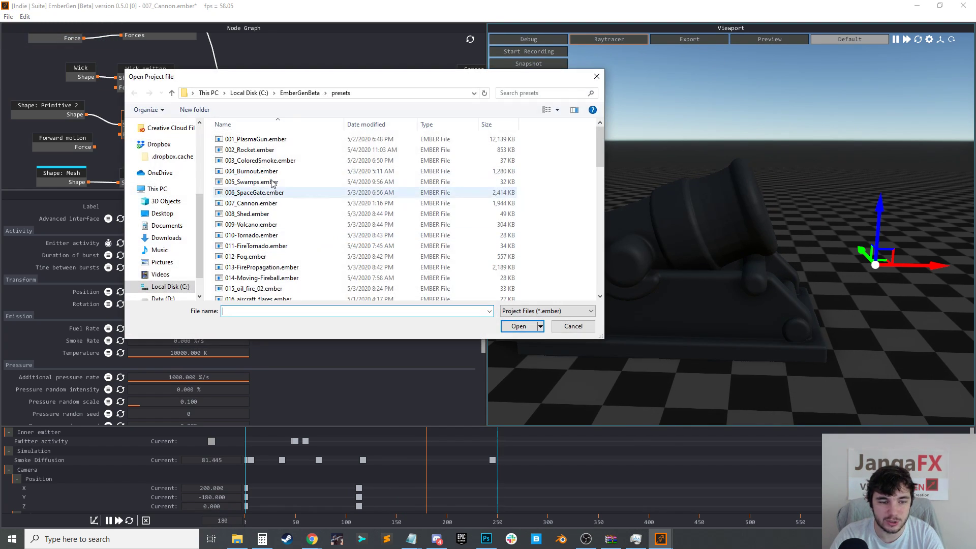
click(275, 215)
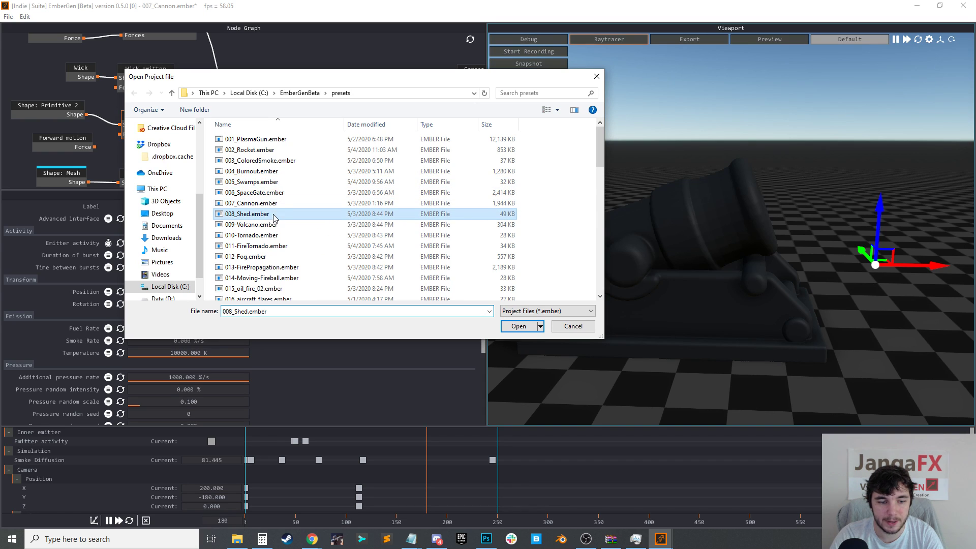
click(518, 327)
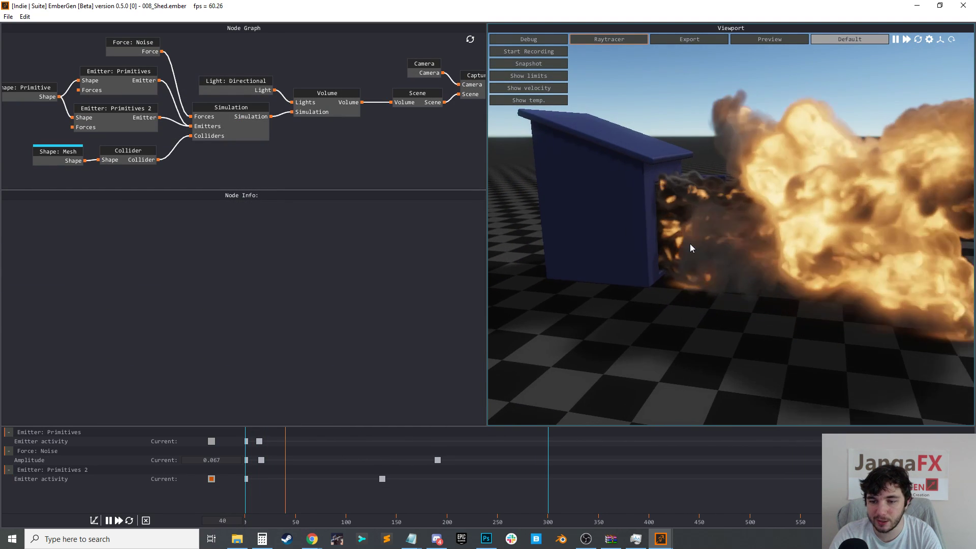
Replay the shed explosion several times, examining it from different angles and distances
key(r)
drag(736, 204, 676, 236)
key(r)
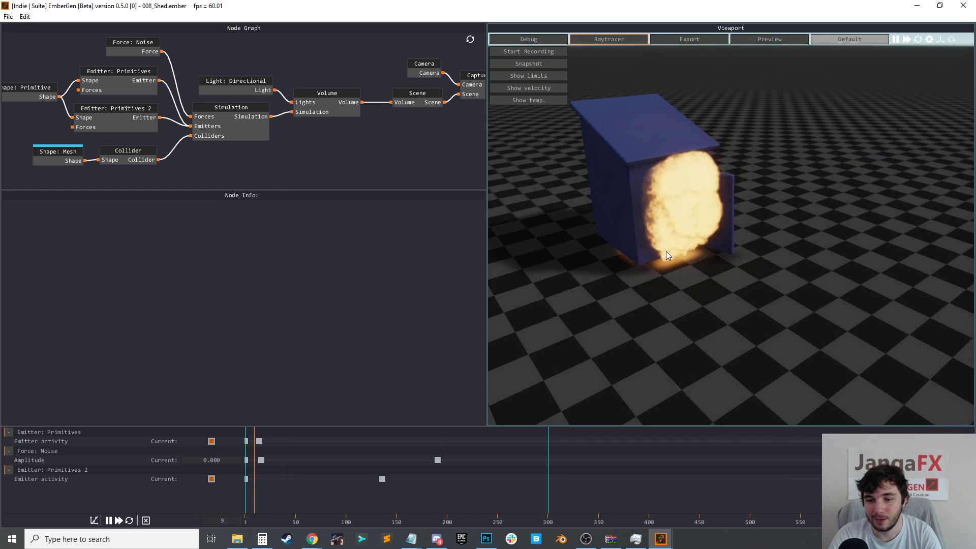
key(r)
drag(663, 206, 694, 208)
key(r)
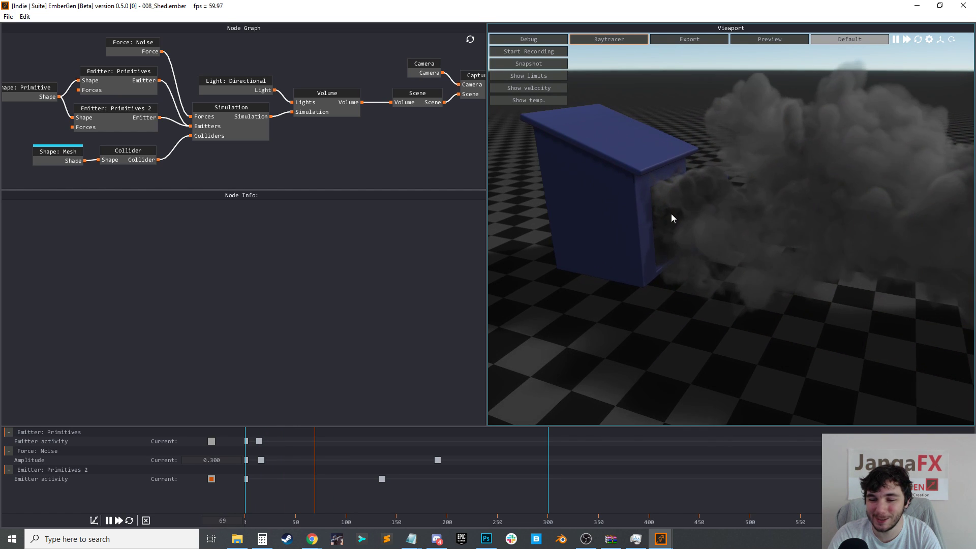
key(r)
mouse_move(673, 242)
mouse_down()
mouse_move(758, 246)
mouse_move(670, 249)
mouse_up()
scroll(670, 249, down, 5)
key(r)
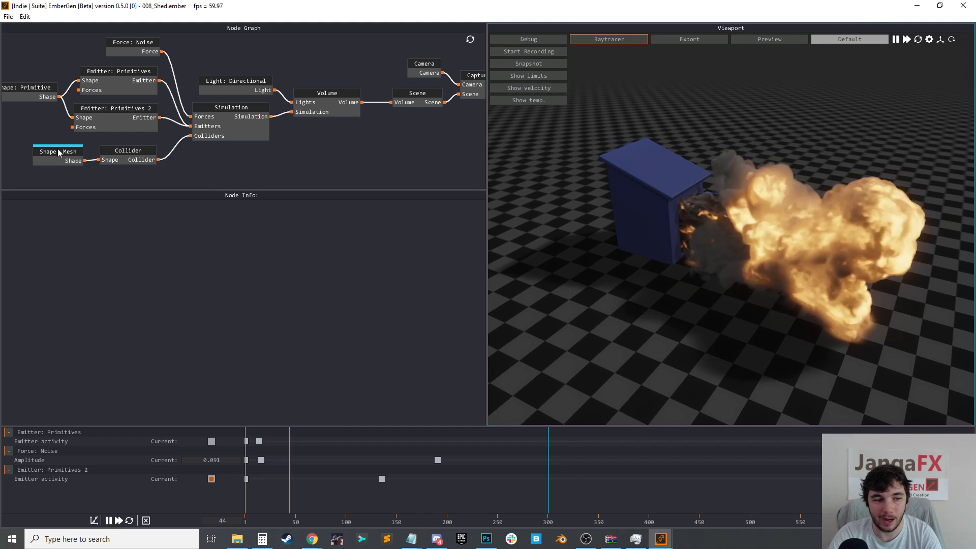
Inspect the settings of the Emitter: Primitives node and replay the shed explosion from closer up
click(125, 117)
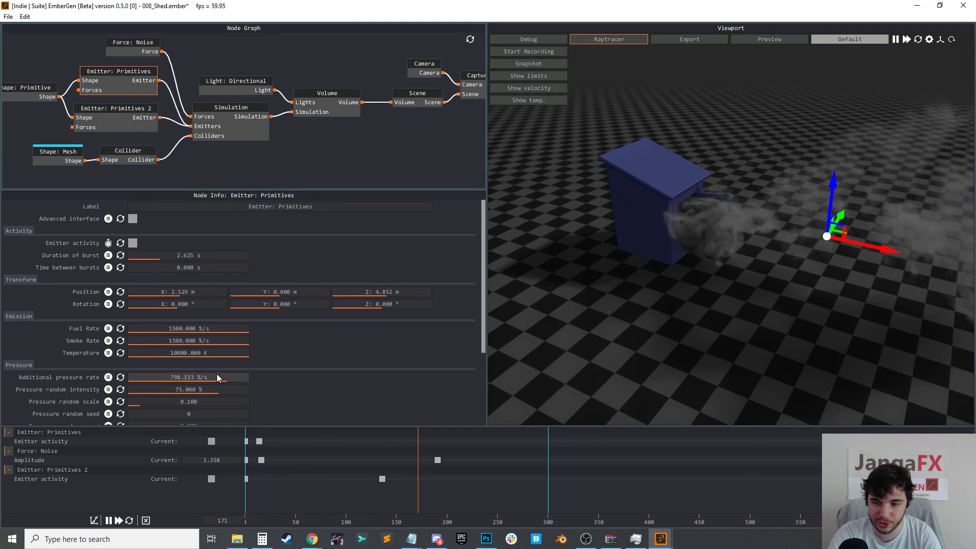
key(r)
scroll(694, 212, up, 3)
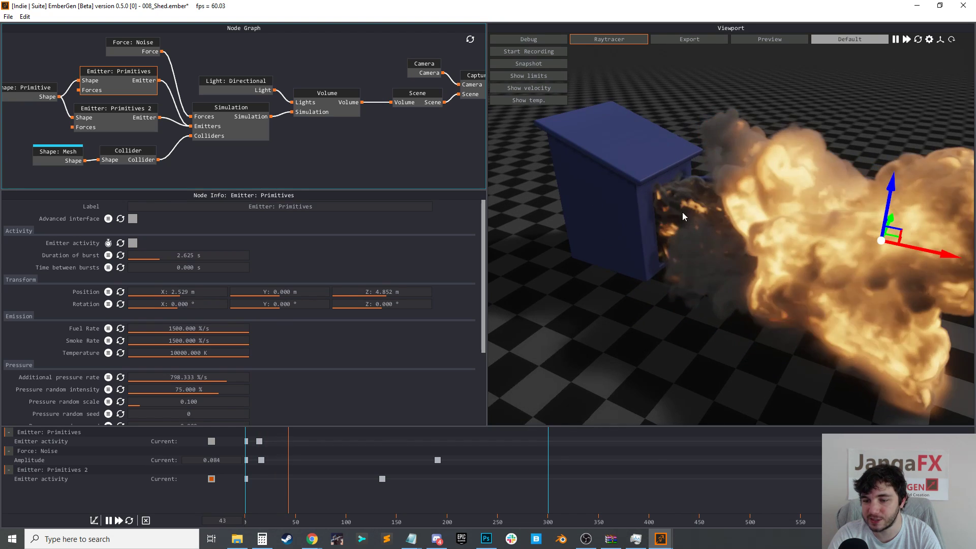
key(r)
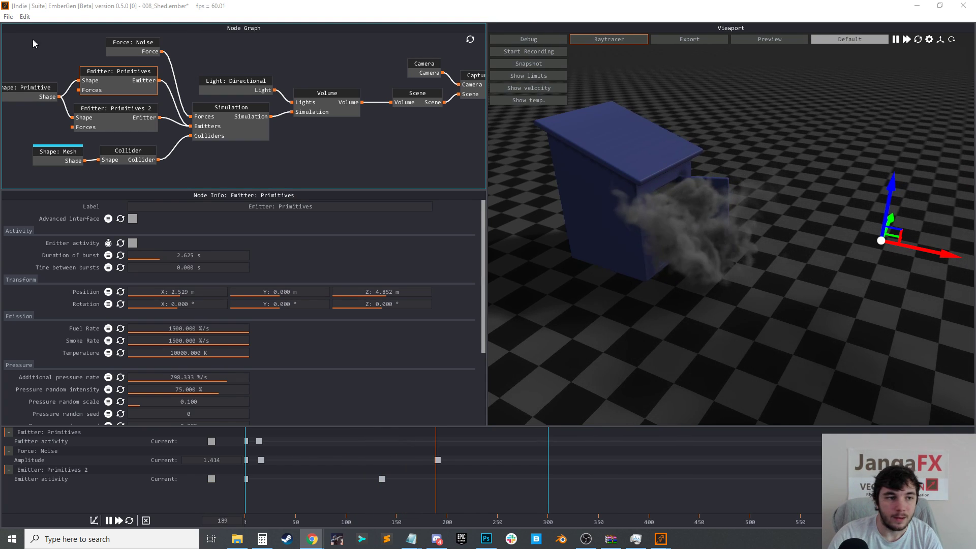
Open the preset project 010-Tornado.ember, discarding the changes to the shed
click(7, 17)
click(31, 40)
click(501, 307)
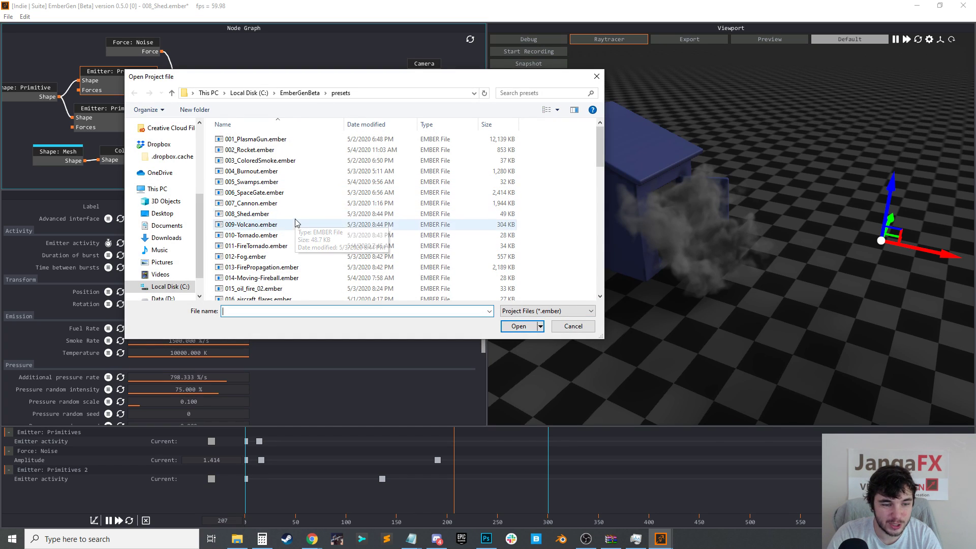
scroll(300, 219, down, 1)
click(282, 209)
click(515, 328)
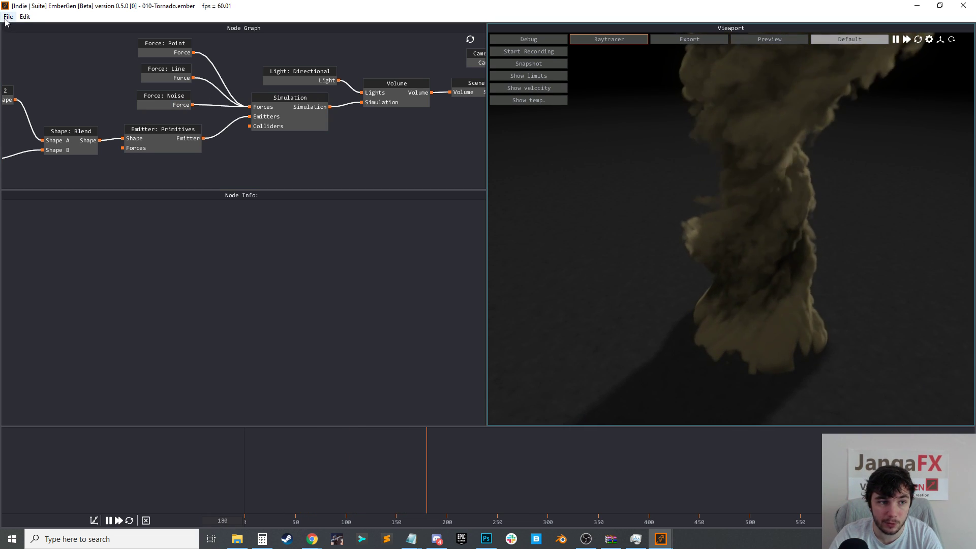
Open the preset project 013-FirePropagation.ember and watch the fire spread across the terrain
click(25, 17)
click(34, 40)
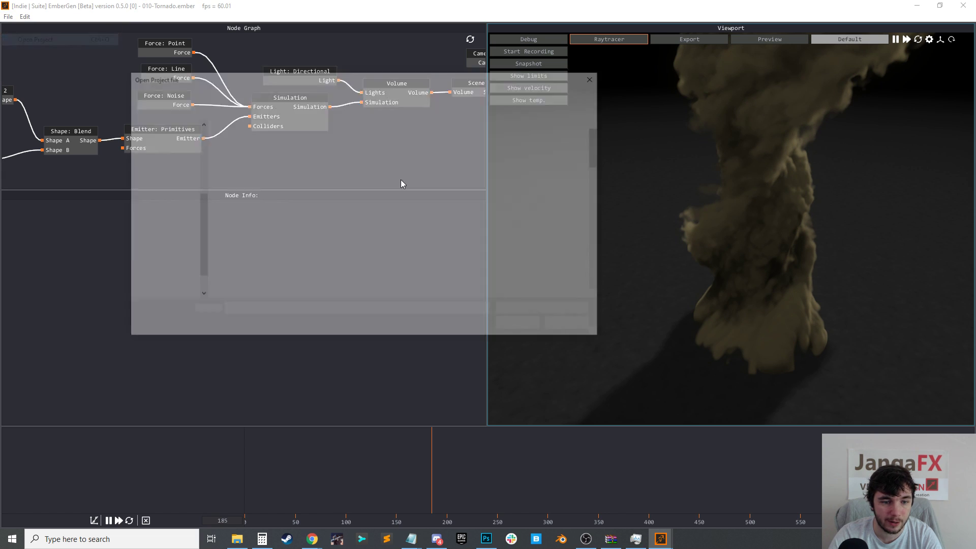
double_click(273, 211)
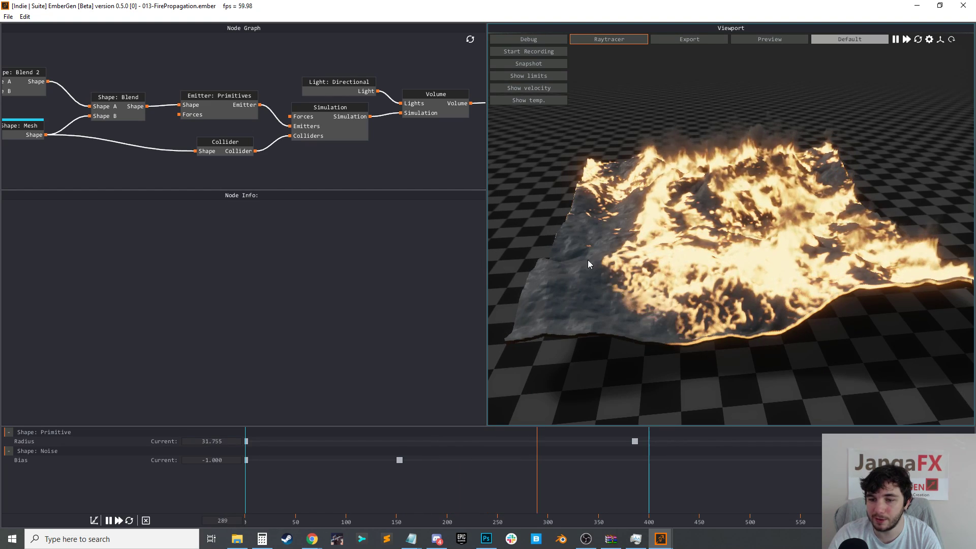
mouse_move(703, 241)
mouse_down()
mouse_move(697, 230)
mouse_move(703, 241)
mouse_up()
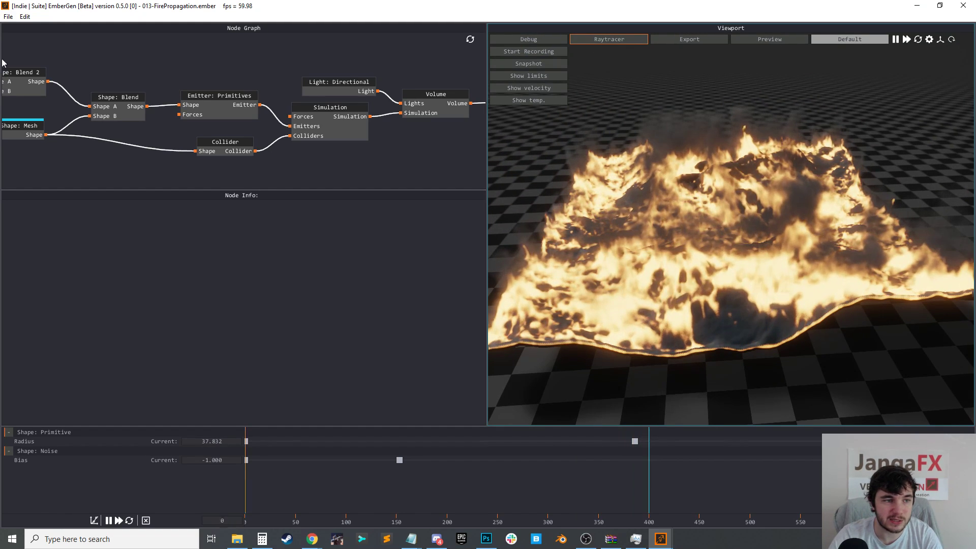
Open the preset project 012-Fog.ember and view the fog rolling over the terrain from several angles
click(8, 16)
click(237, 72)
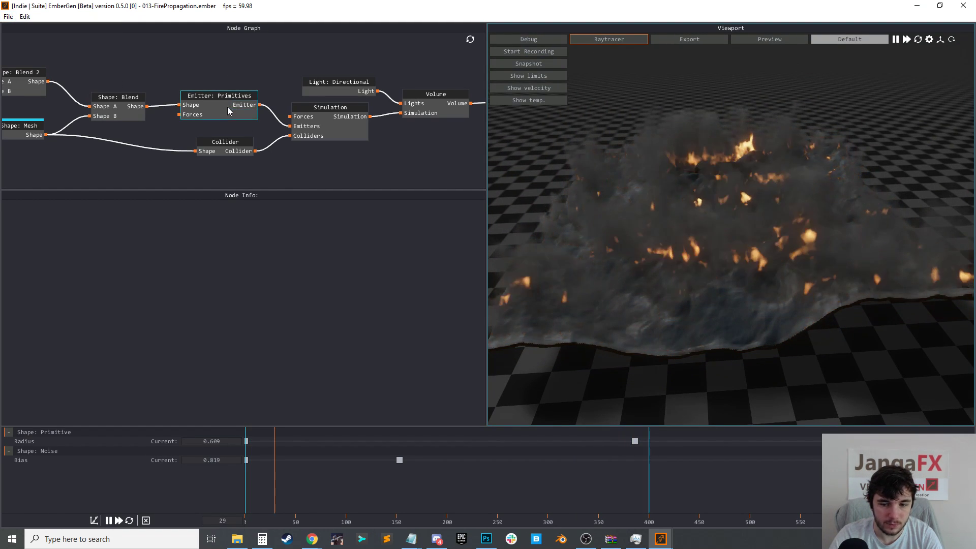
click(6, 16)
click(30, 40)
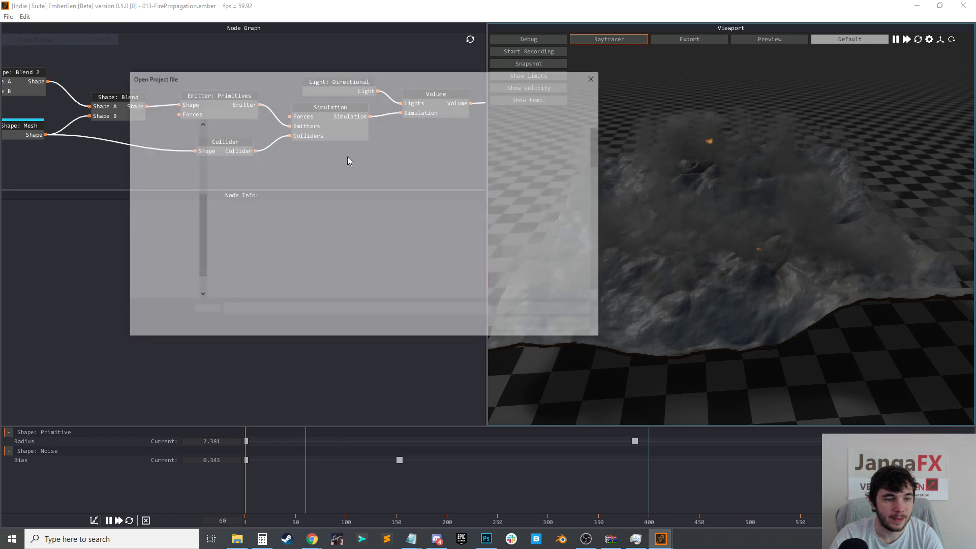
double_click(270, 198)
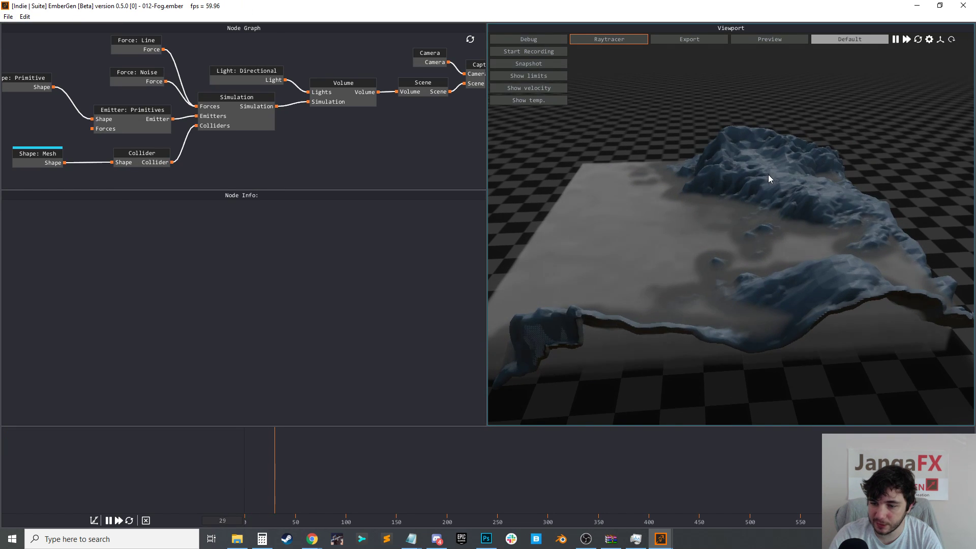
drag(726, 181, 789, 207)
scroll(717, 177, up, 3)
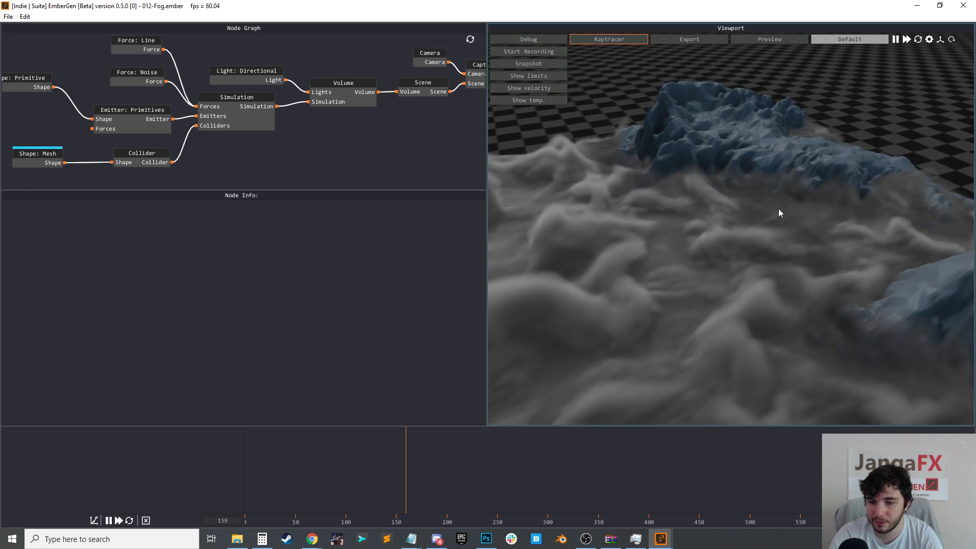
drag(762, 256, 679, 273)
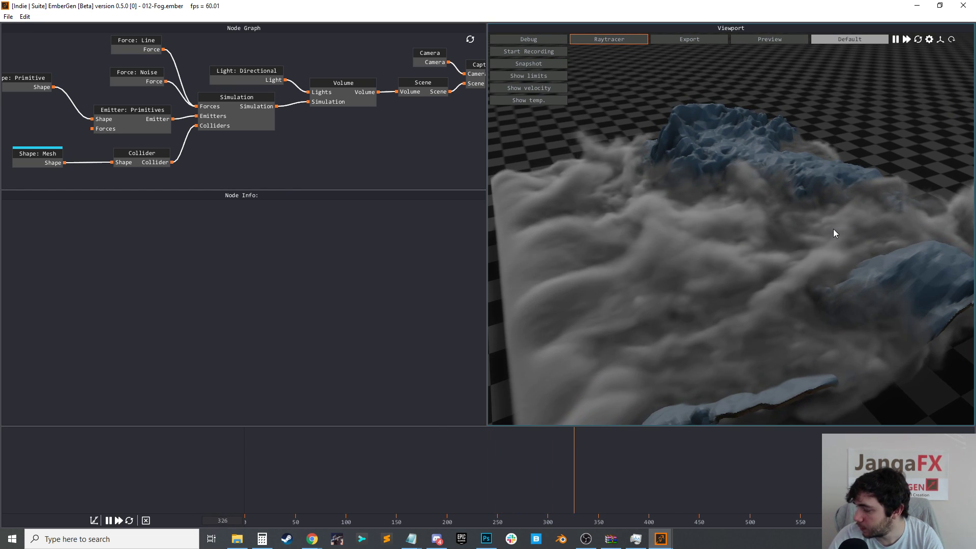
Set the Volume node's smoke density clamp to 3.750 % and view the thinner fog around the terrain
click(340, 90)
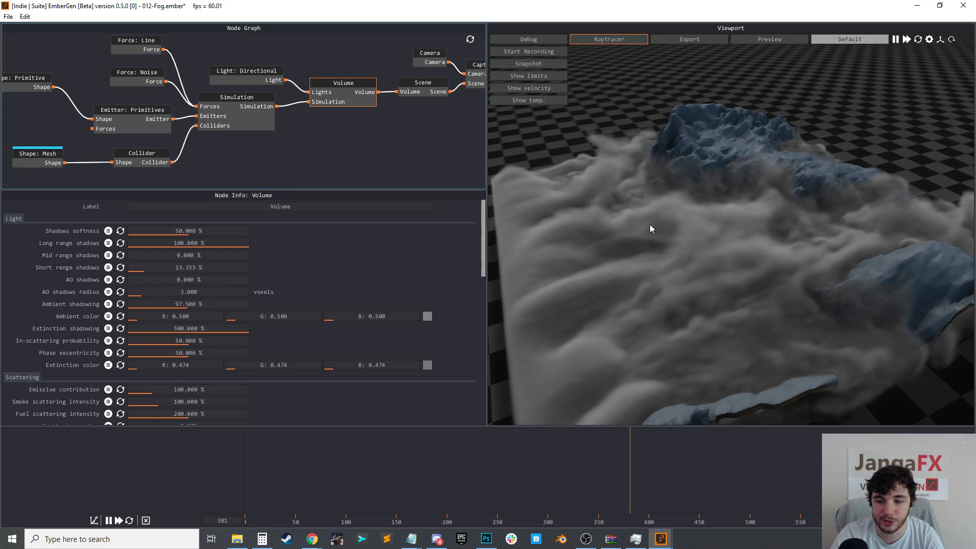
scroll(308, 312, down, 12)
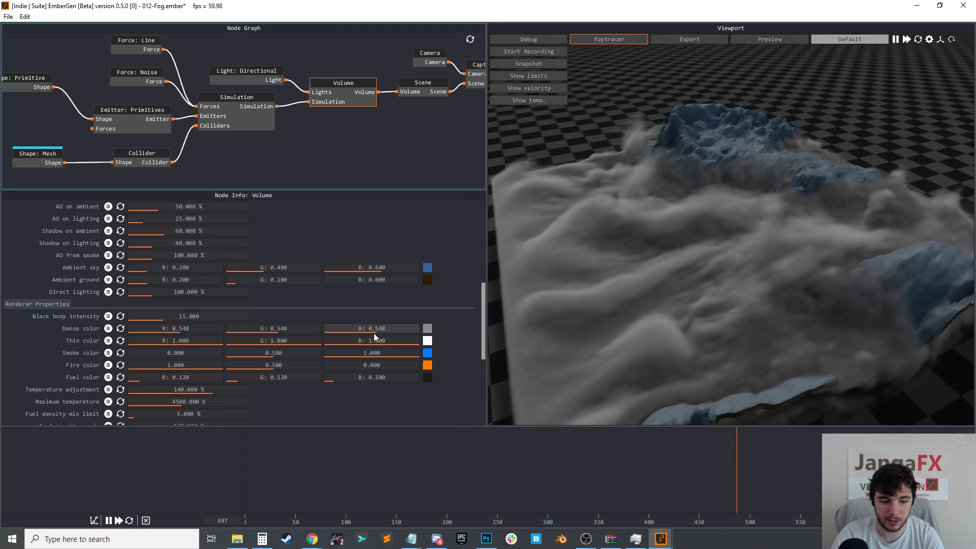
scroll(283, 377, down, 5)
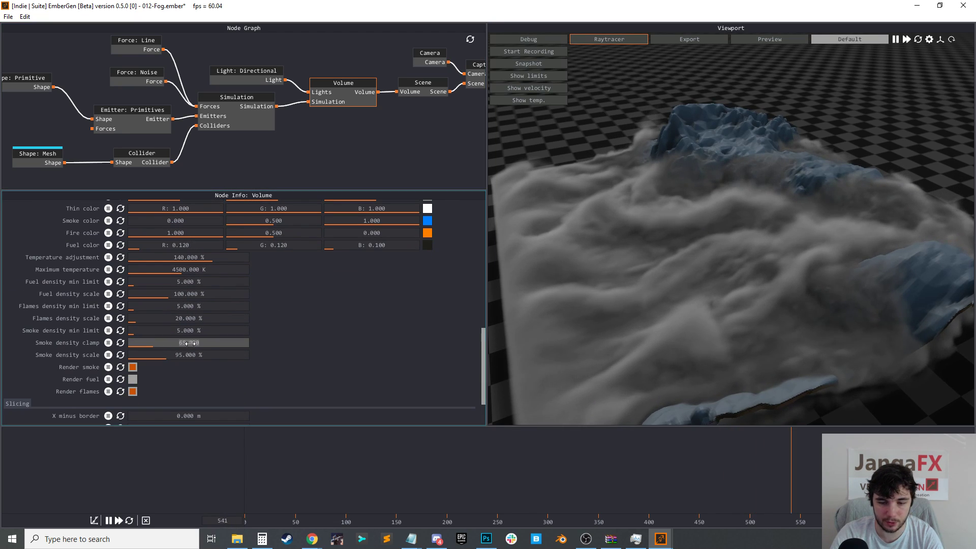
drag(172, 343, 169, 342)
drag(916, 274, 779, 219)
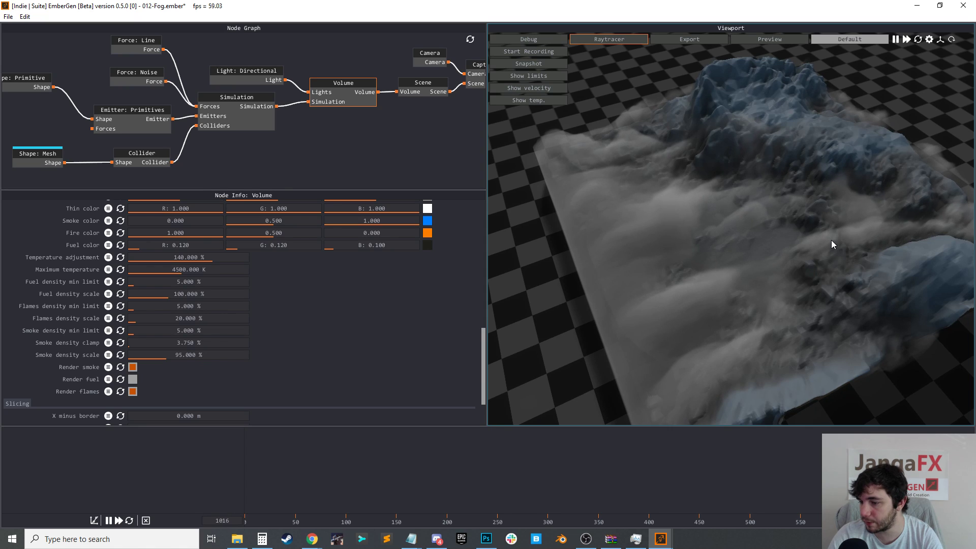
drag(837, 184, 687, 188)
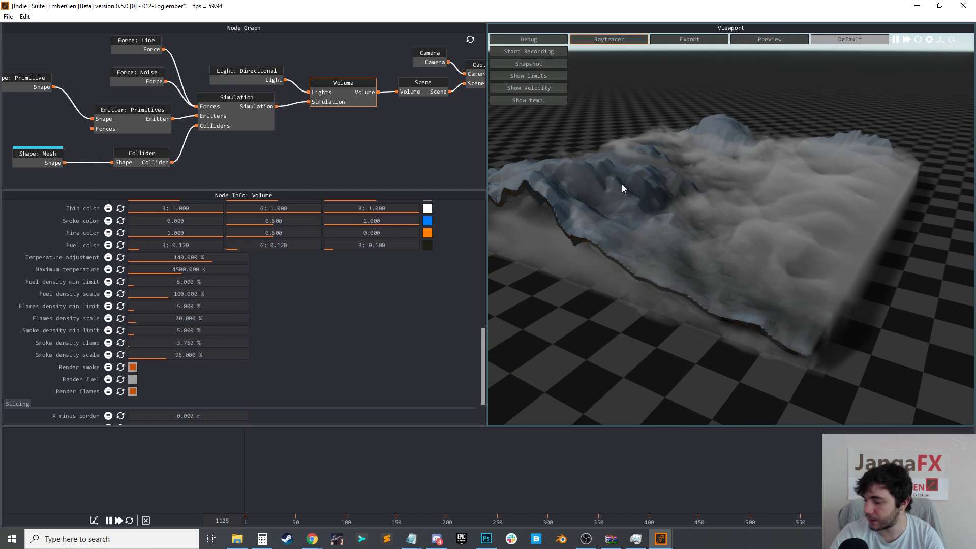
Open the preset project 015_oil_fire_02.ember, discarding the fog changes, and view the settings of its Color Gradient node
click(8, 17)
click(36, 40)
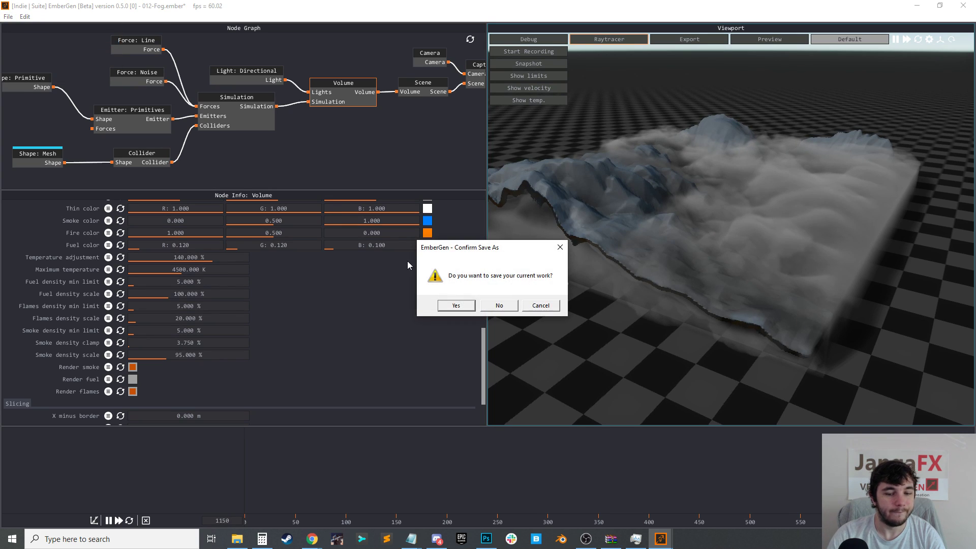
click(499, 305)
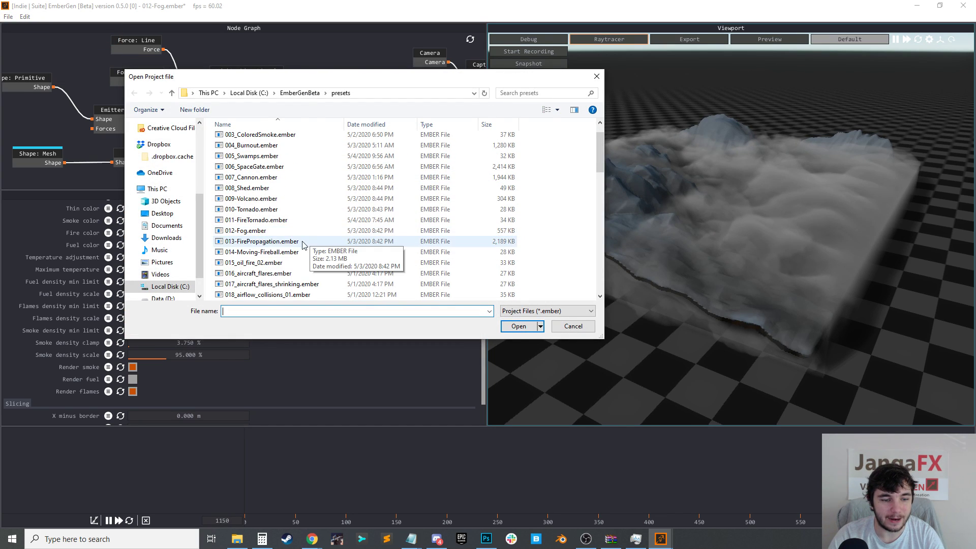
double_click(277, 264)
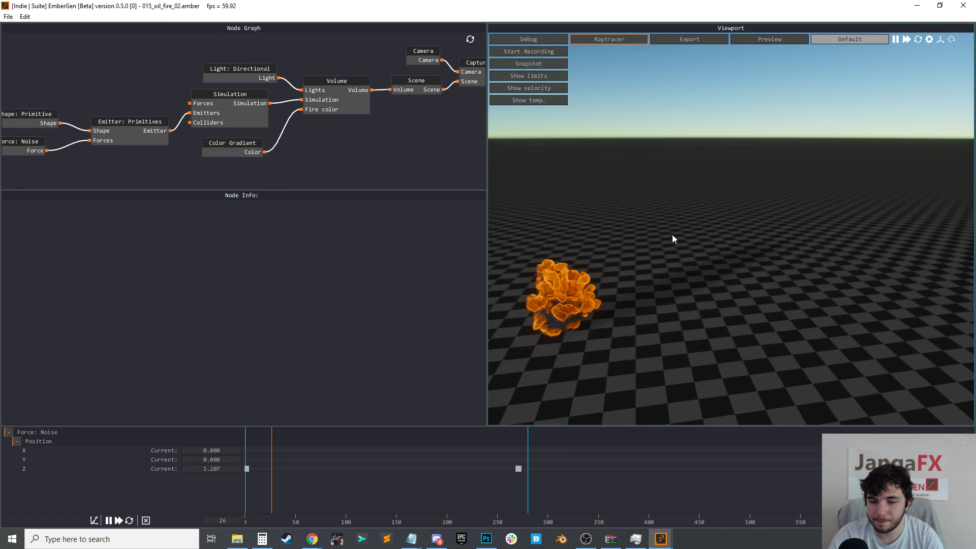
click(233, 151)
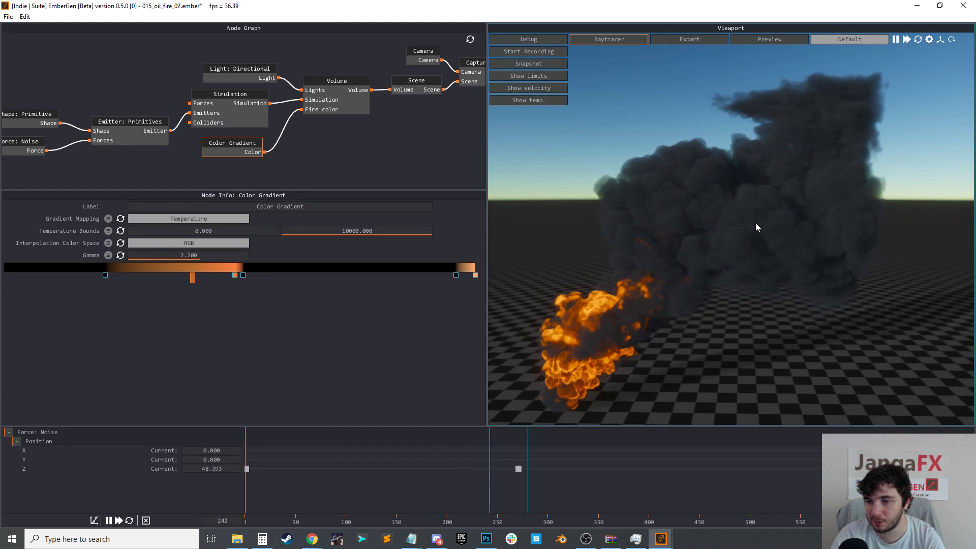
Set the Simulation node's voxel count to 448 in Y and 192 in Z and apply the new resolution
click(242, 124)
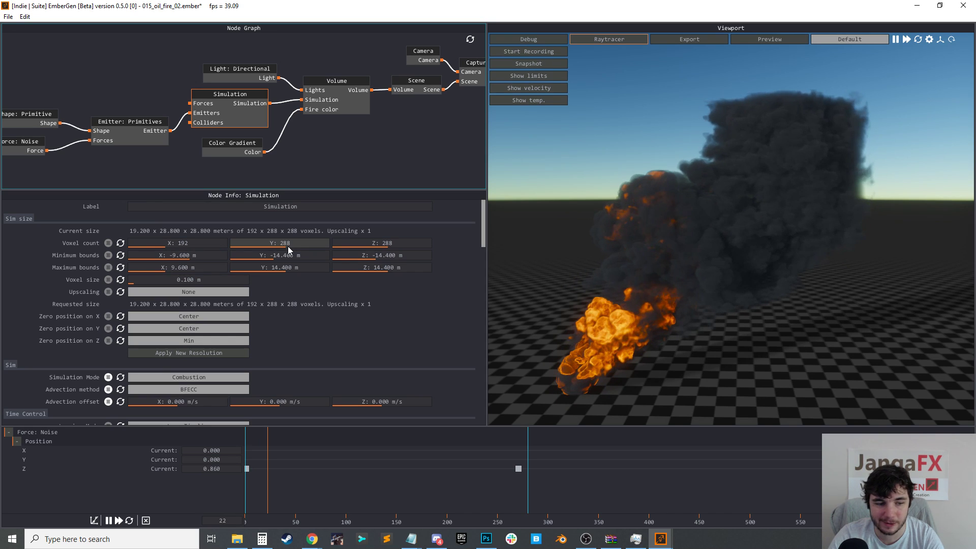
drag(289, 245, 314, 245)
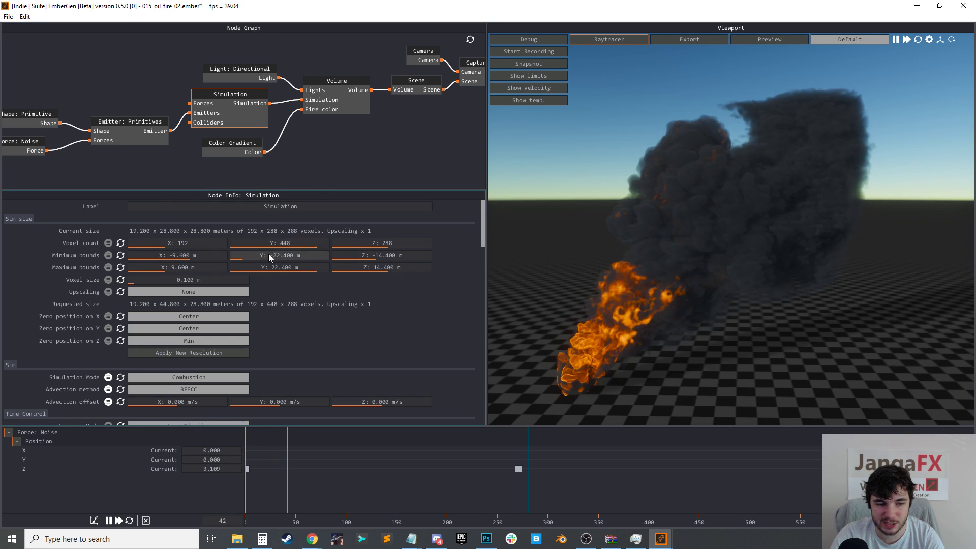
drag(407, 243, 388, 243)
click(225, 353)
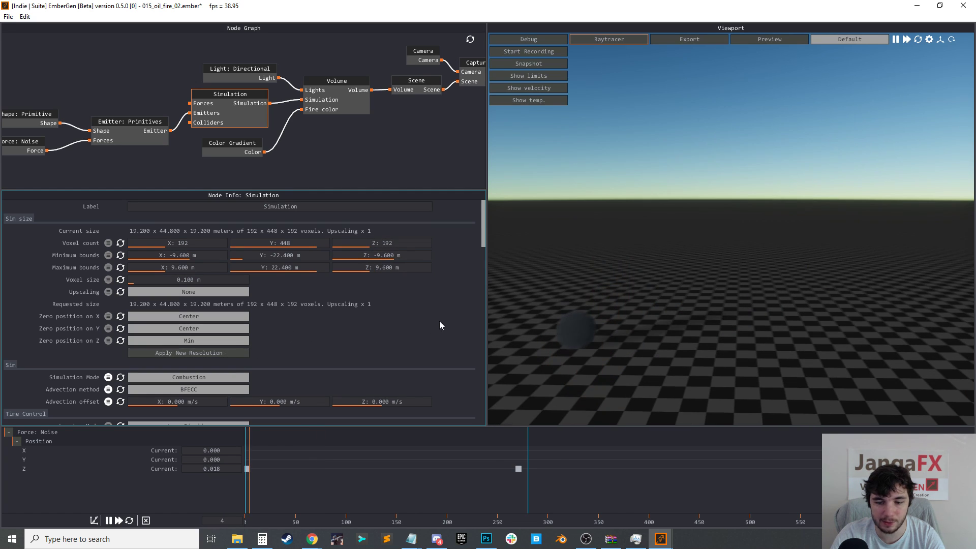
Move the emitter's sphere shape to about -21.04 m in Y, showing the simulation limits while positioning it and hiding them again
click(30, 114)
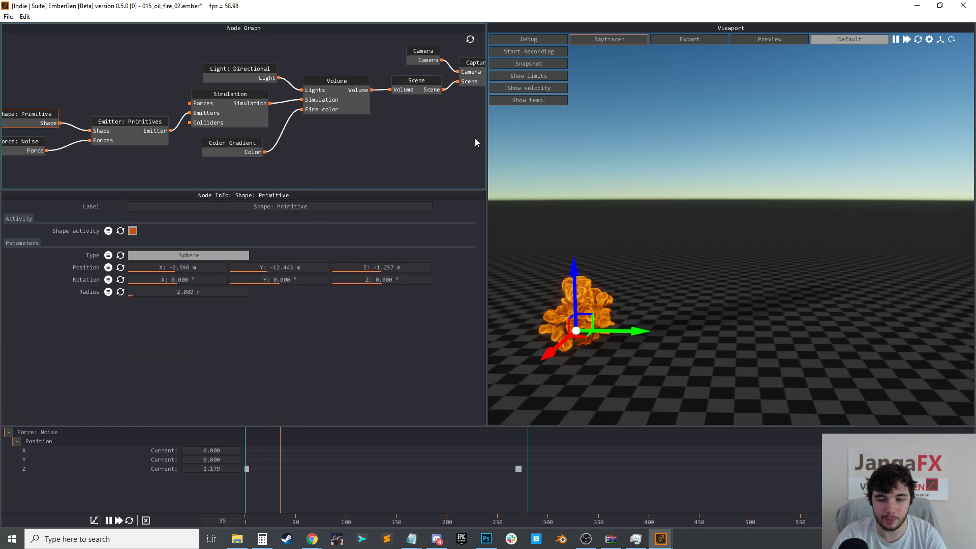
click(529, 76)
drag(633, 111, 784, 245)
drag(769, 301, 704, 309)
middle_drag(867, 279, 766, 268)
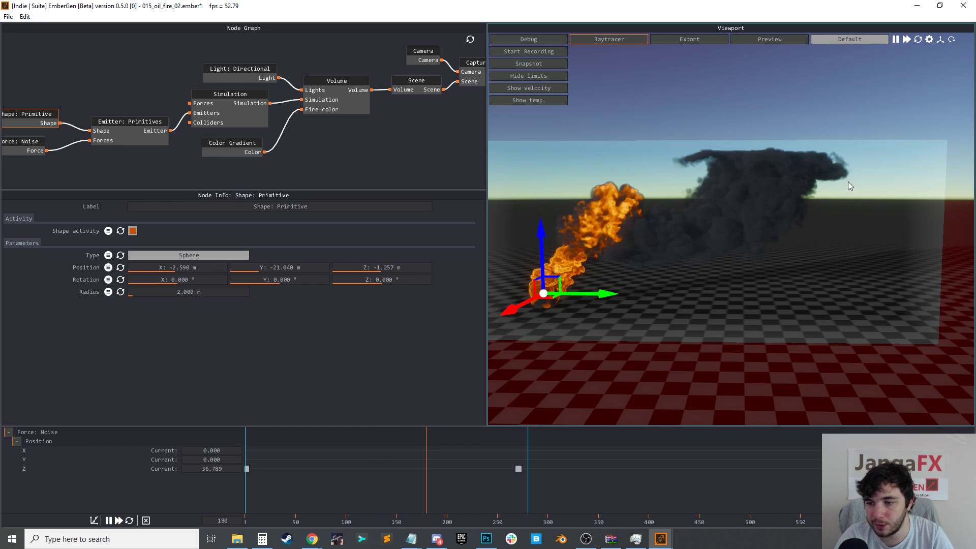
click(528, 77)
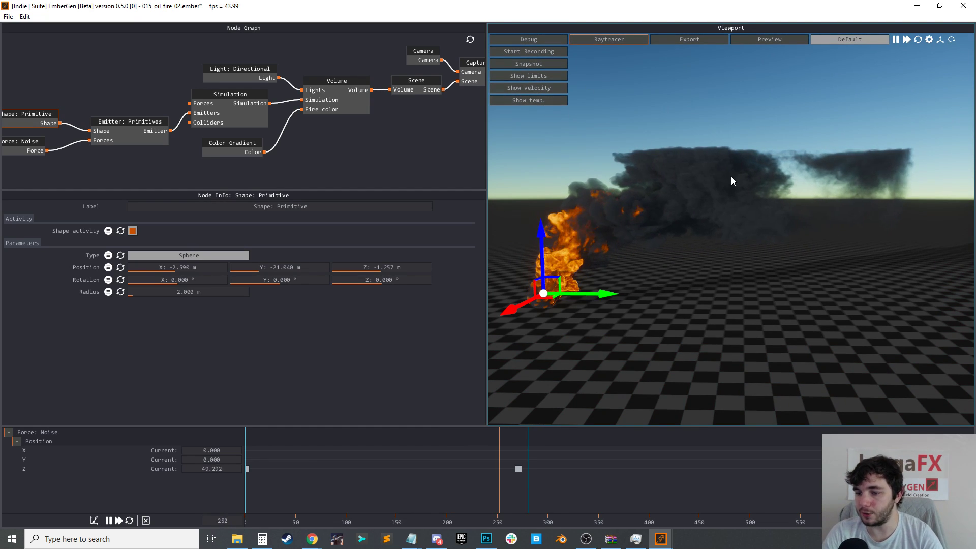
Recolor the bright orange stop of the fire color gradient to magenta, R 0.974, G 0.247, B 0.883
click(229, 144)
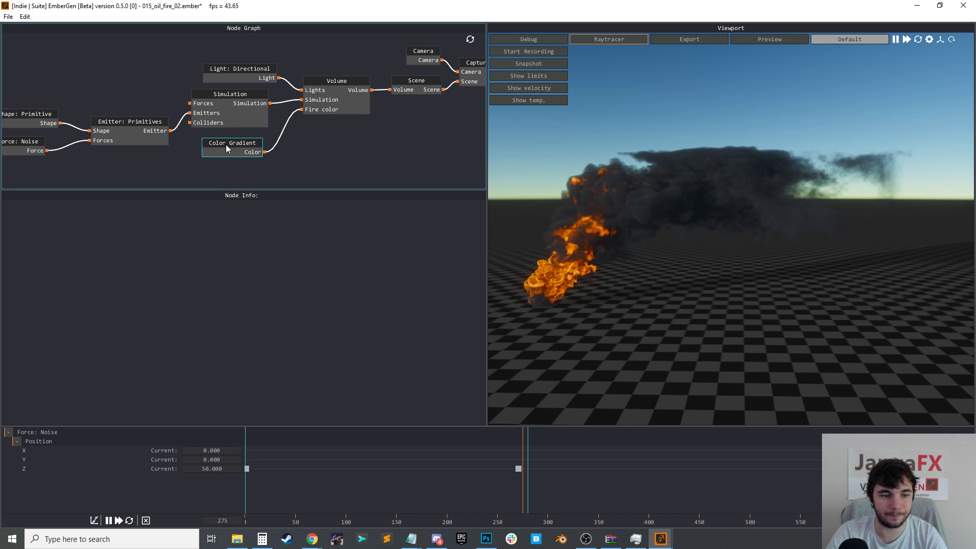
click(234, 275)
double_click(234, 275)
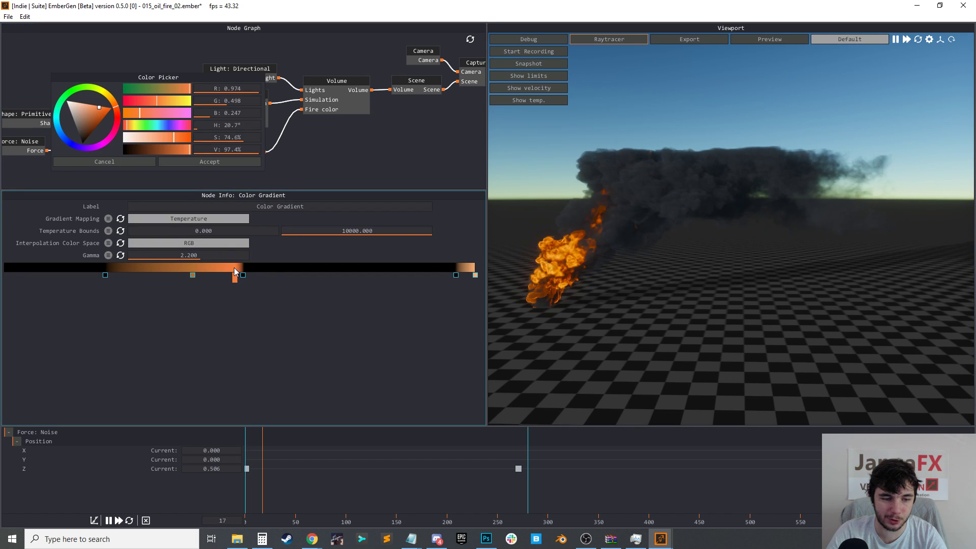
click(102, 144)
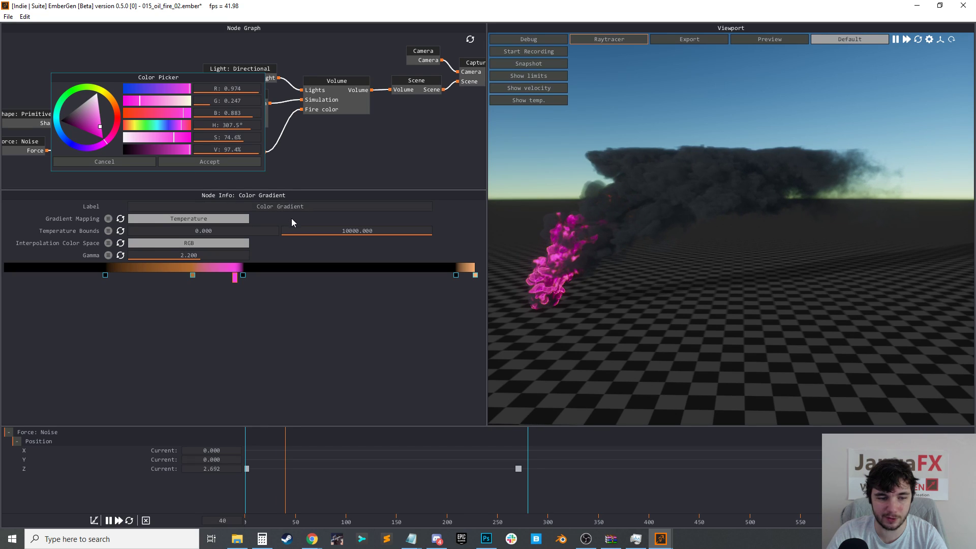
click(210, 162)
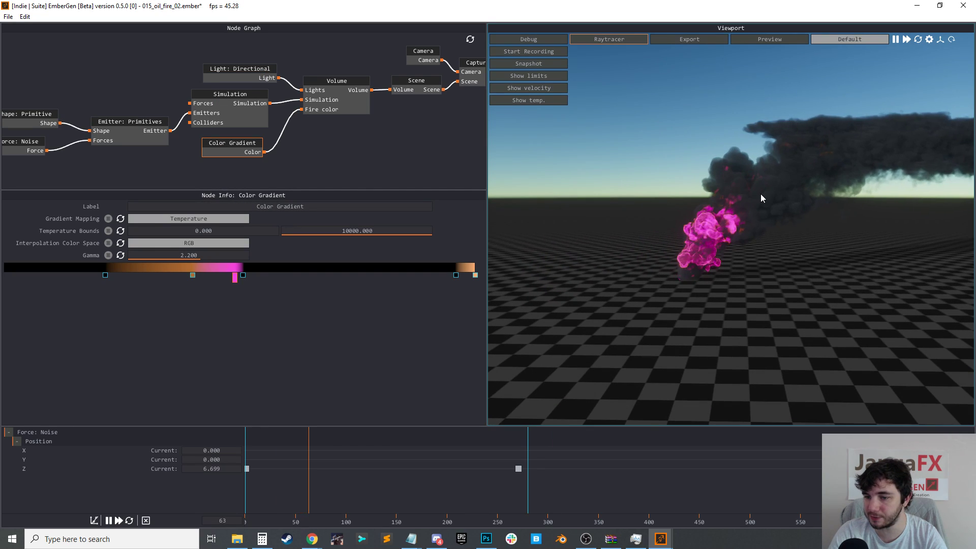
Set the directional light's intensity to 3.000 and view the brighter smoke and ground
click(244, 71)
drag(205, 243, 227, 235)
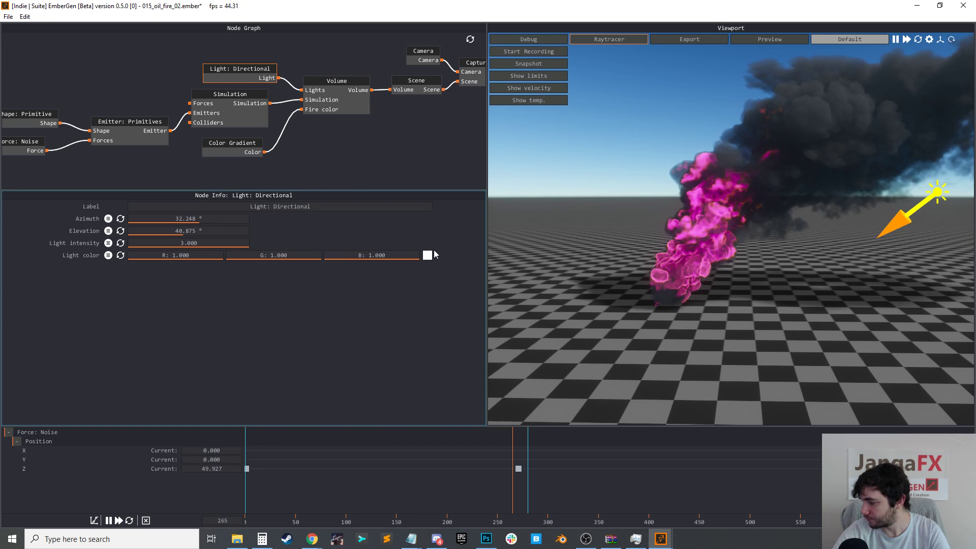
middle_drag(775, 206, 712, 256)
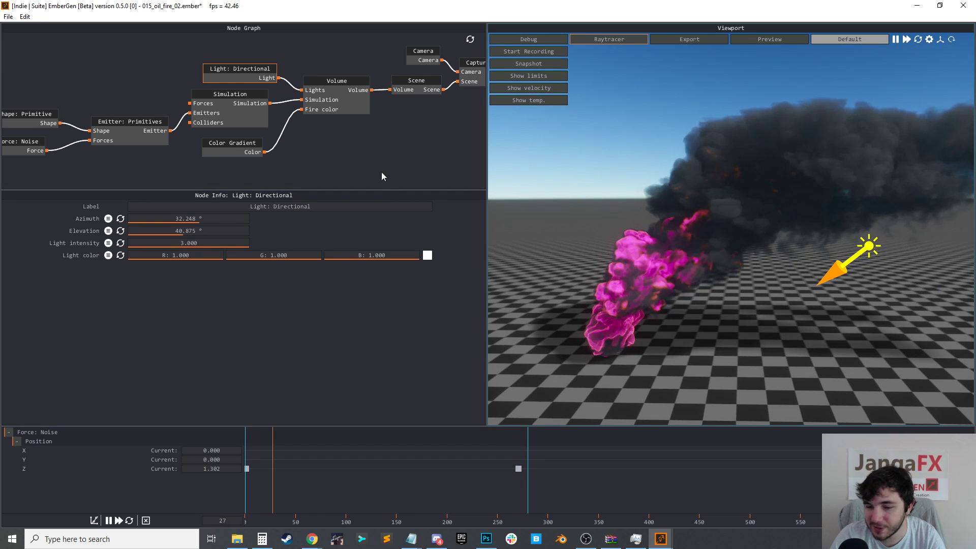
Open the preset project 016_aircraft_flares.ember, discarding the changes to the oil fire
click(8, 16)
click(20, 39)
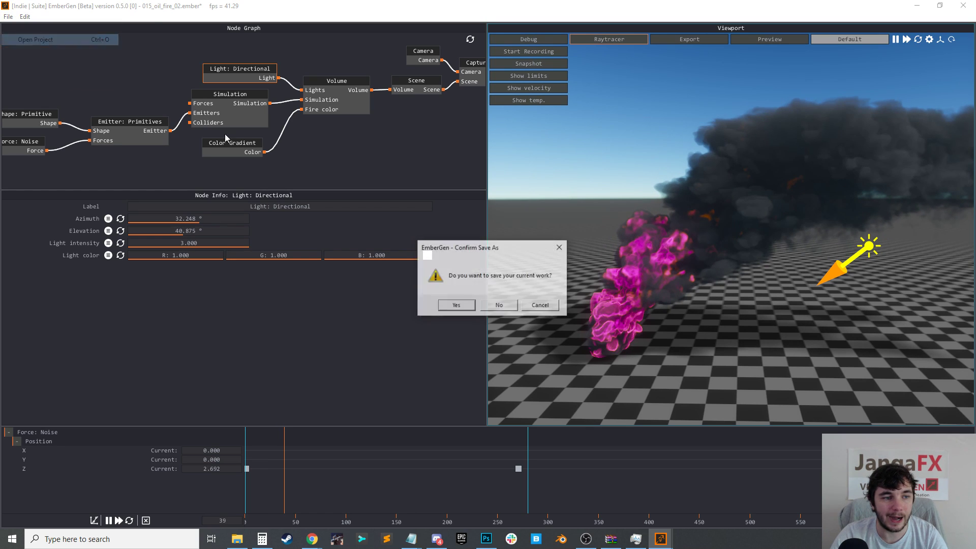
click(513, 306)
scroll(331, 231, down, 5)
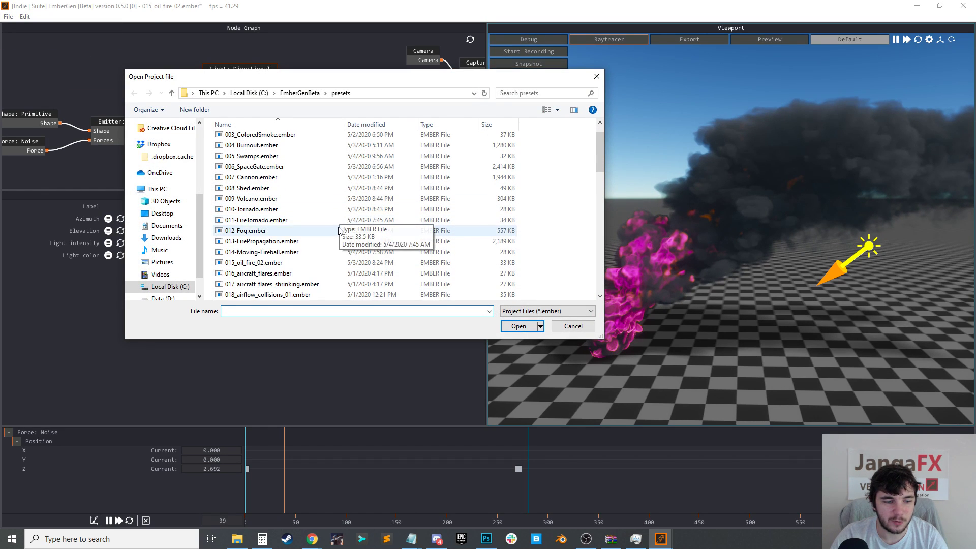
double_click(290, 220)
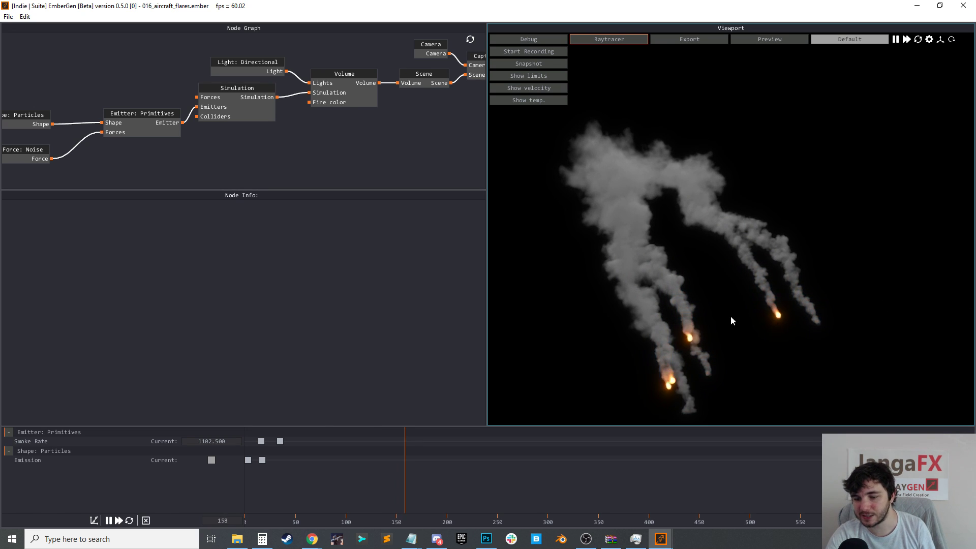
Set the Shape: Particles node's burst size and pool size to 64 and view the larger flare burst
middle_drag(123, 148, 211, 145)
click(121, 114)
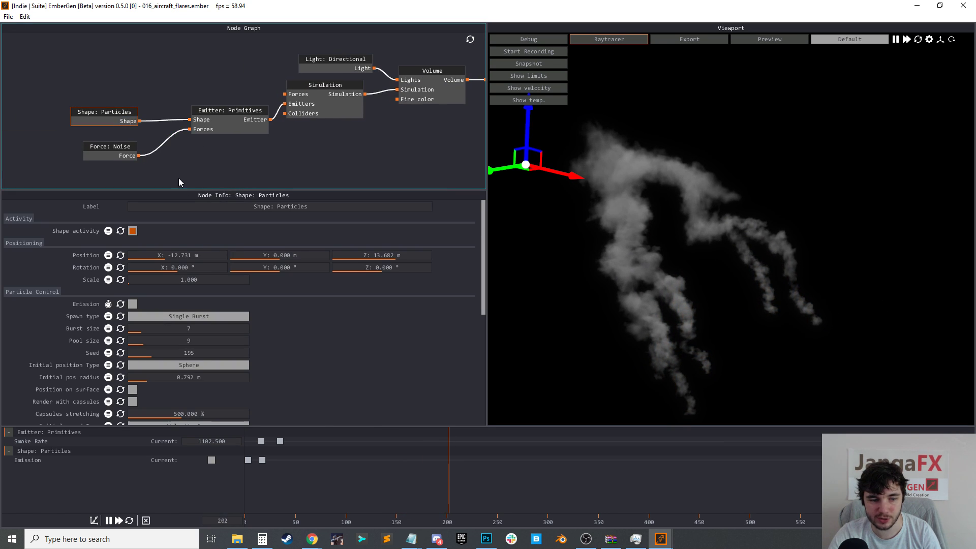
drag(176, 340, 240, 336)
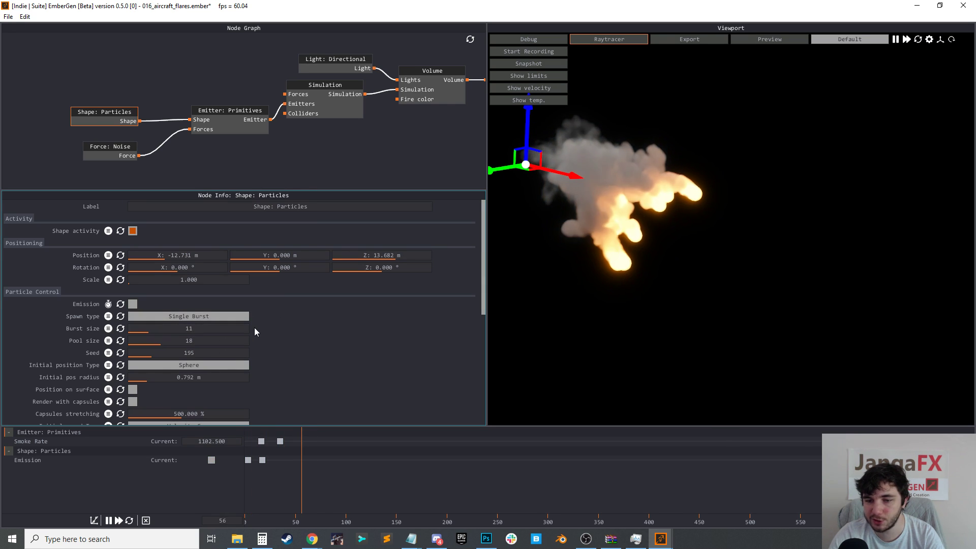
drag(204, 342, 523, 306)
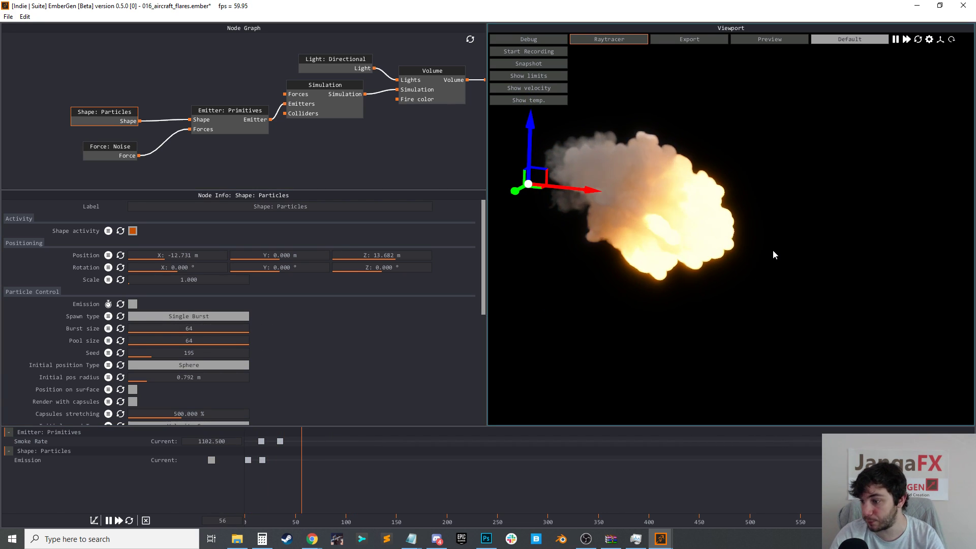
drag(742, 281, 721, 285)
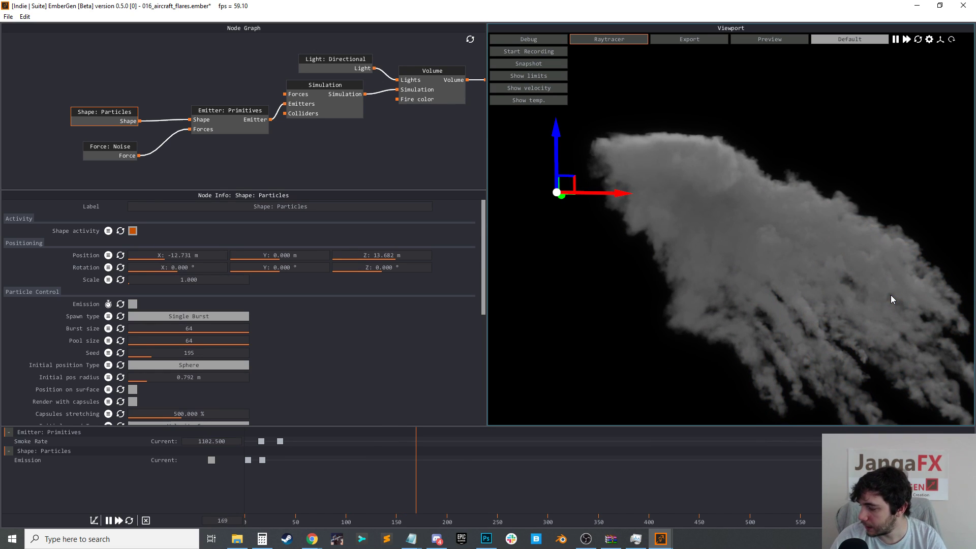
Check the Simulation node's settings and set the Volume node's emissive contribution to 500 %
middle_drag(365, 115, 286, 140)
click(265, 132)
middle_drag(365, 141, 309, 160)
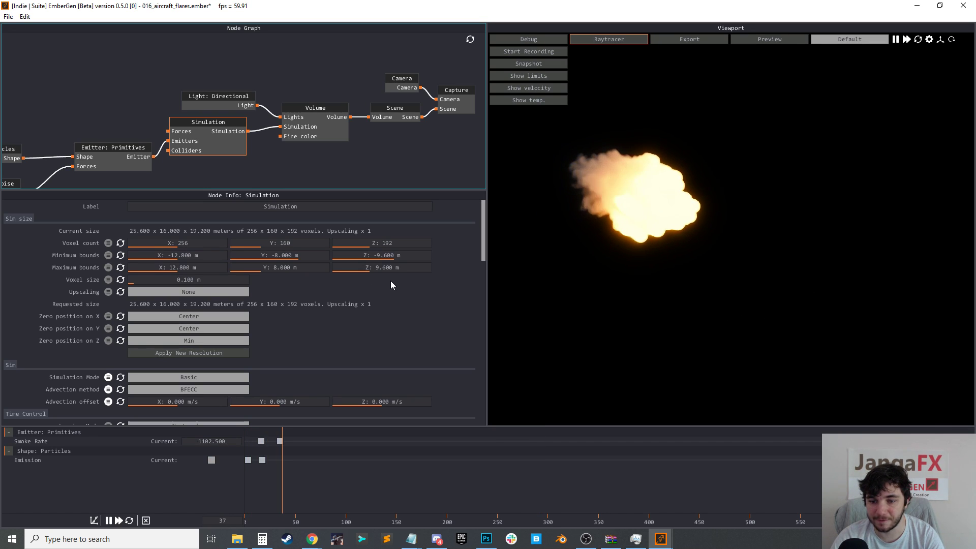
click(319, 122)
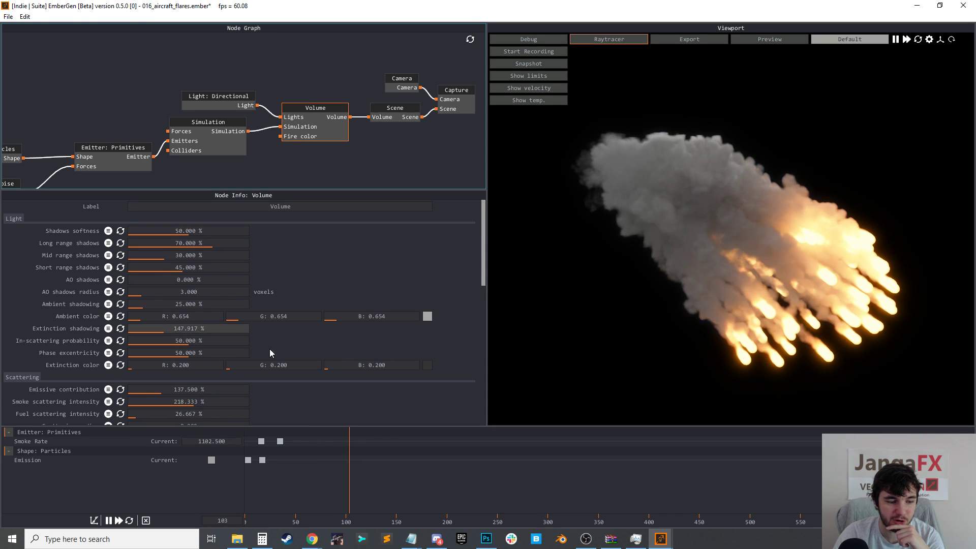
scroll(186, 375, down, 2)
drag(172, 350, 548, 224)
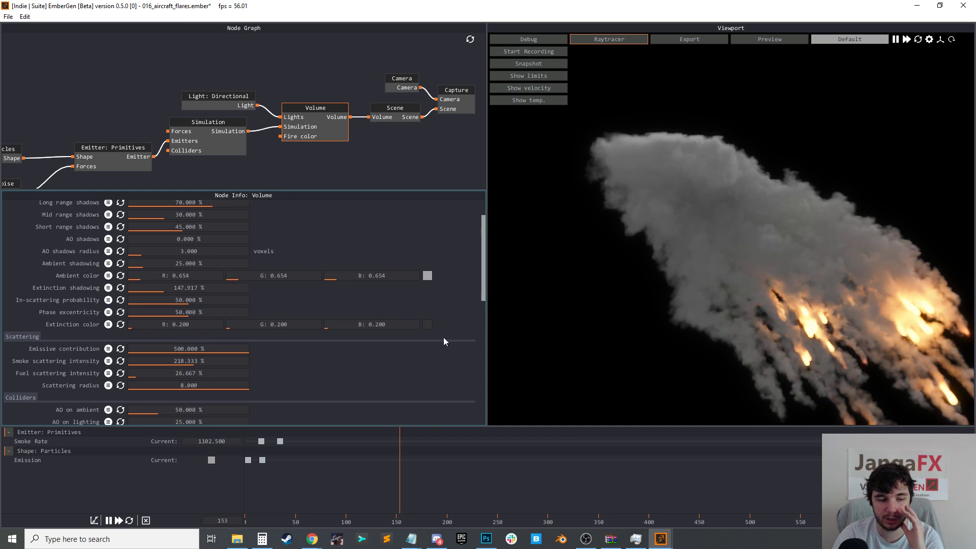
Pause the flares simulation and try different smoke/fire mix ratios on the Volume node, including 0.037
scroll(293, 340, down, 2)
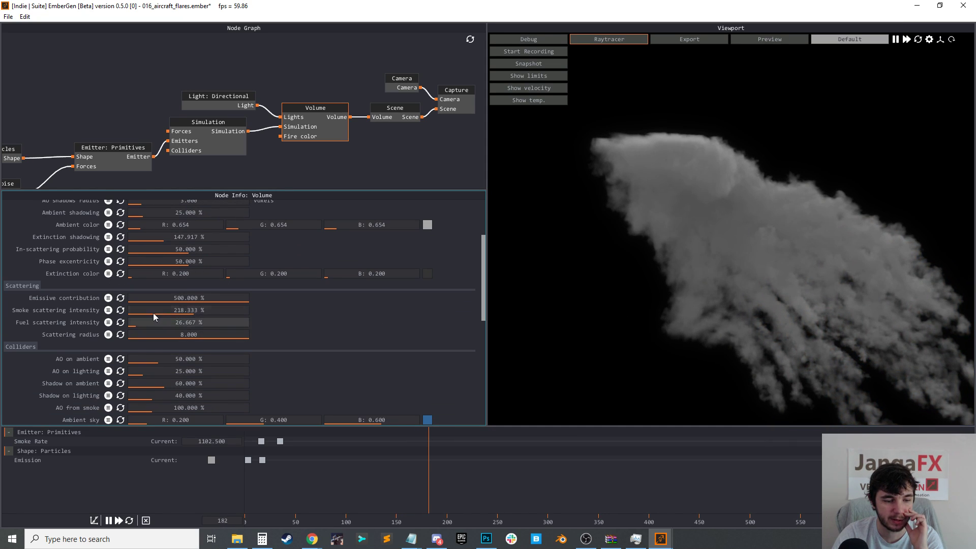
scroll(224, 359, down, 4)
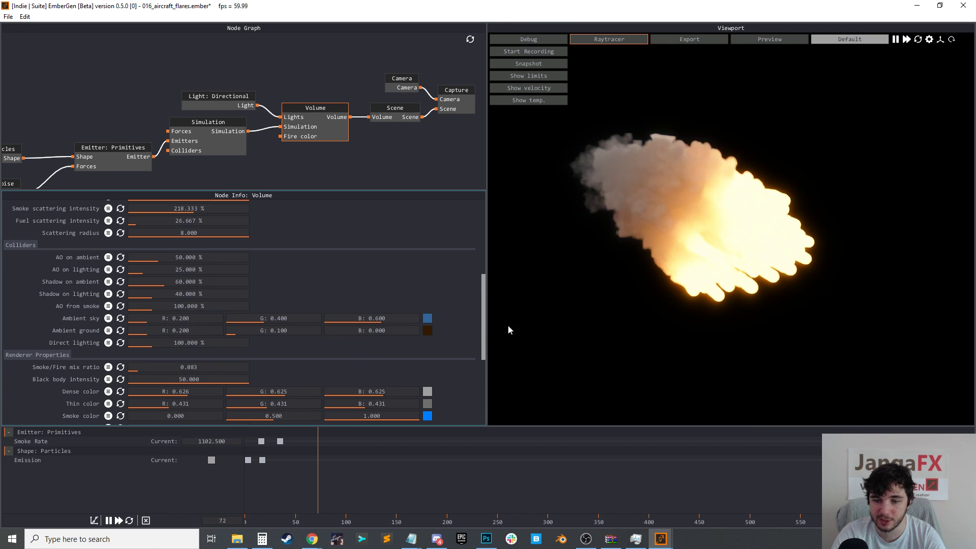
key(space)
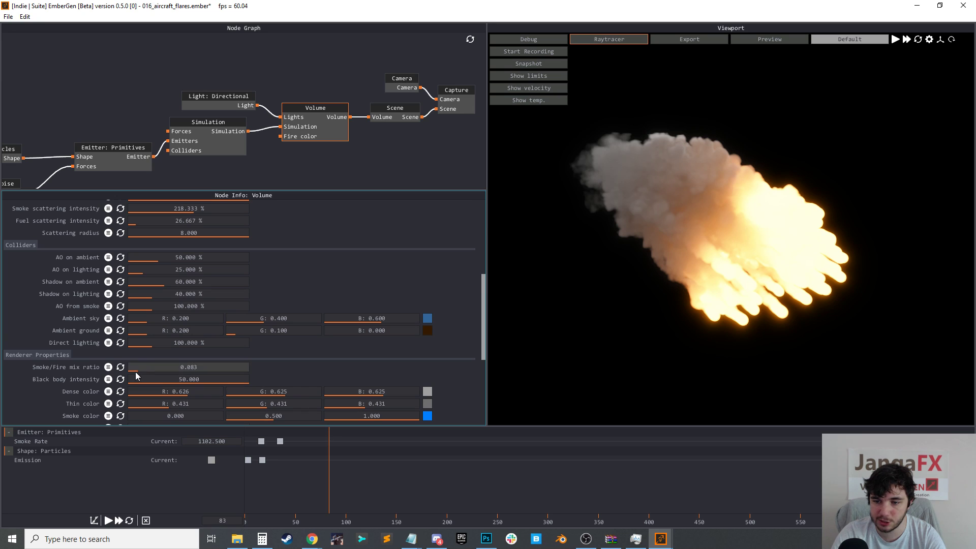
drag(186, 368, 327, 392)
scroll(337, 355, down, 5)
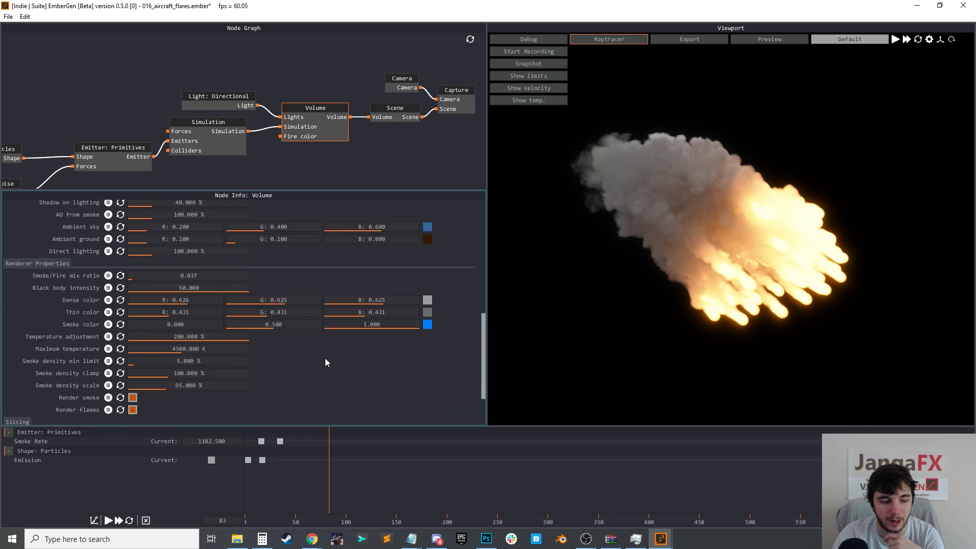
drag(213, 275, 318, 257)
Set the Scene node's contrast to -0.025 and brightness to -0.283 to darken the flares
click(393, 113)
drag(189, 292, 171, 306)
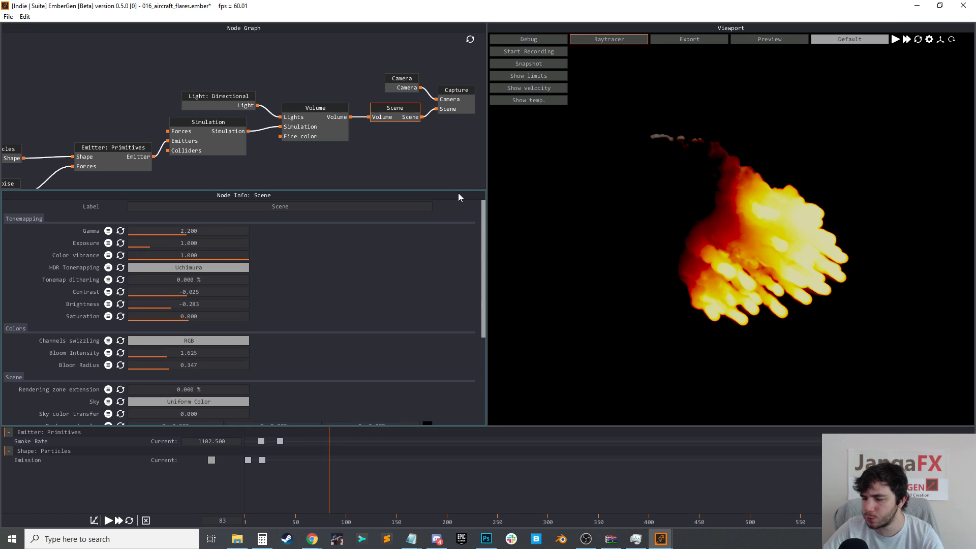
click(101, 48)
Create a new project, discarding the changes to the aircraft flares, and start its default simulation
click(8, 16)
click(26, 31)
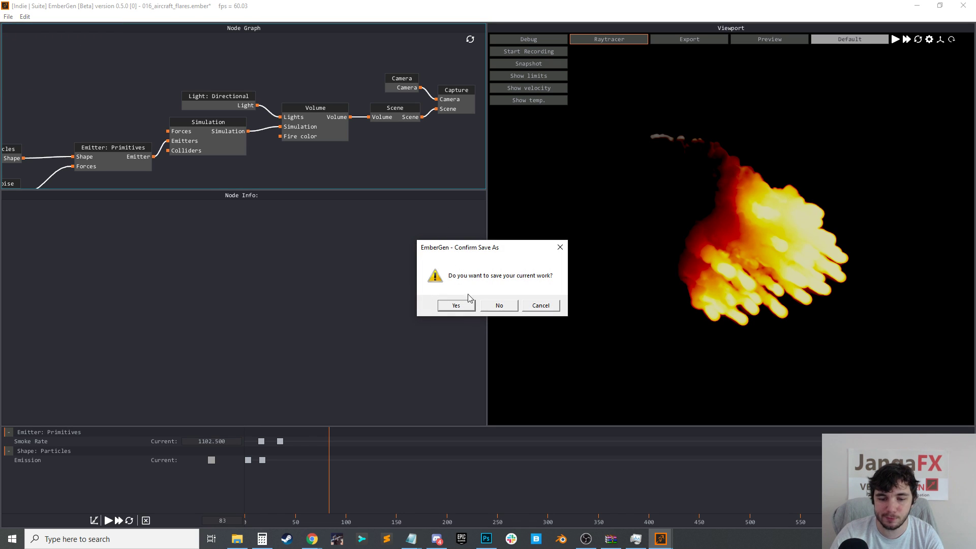
click(510, 307)
scroll(813, 275, down, 1)
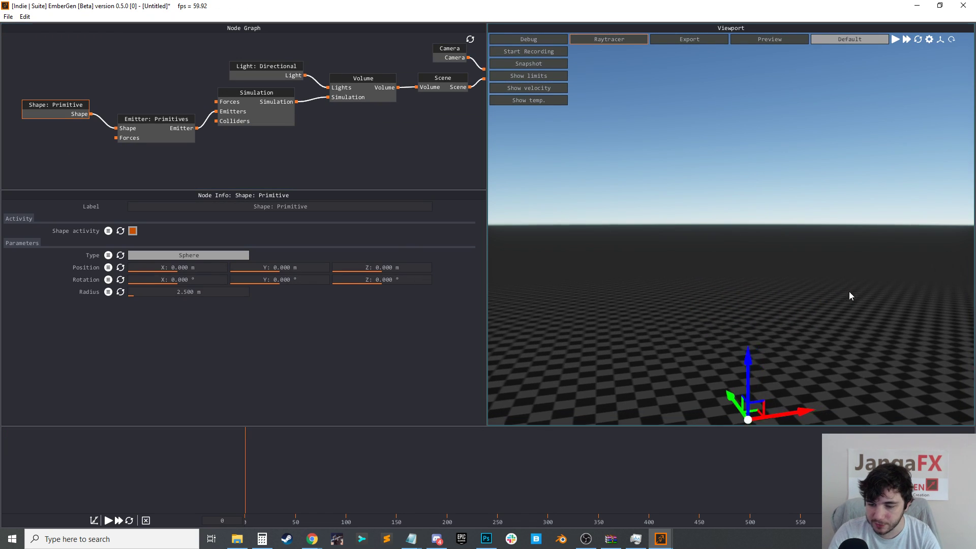
middle_drag(852, 294, 840, 279)
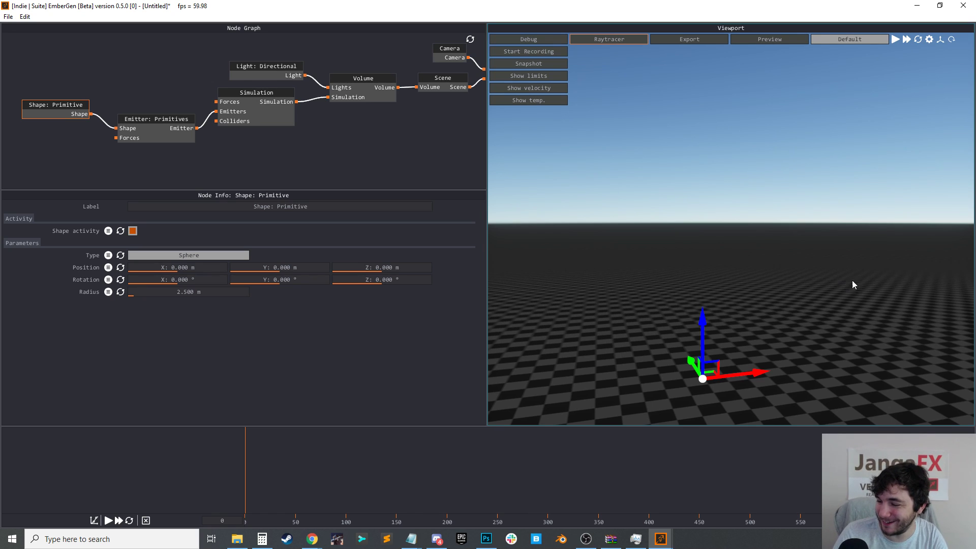
key(space)
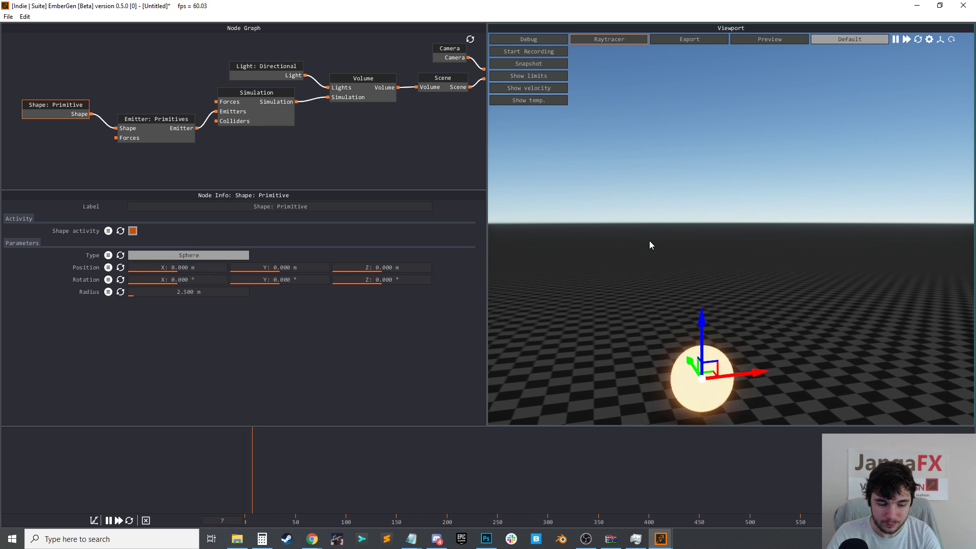
Delete the primitive shape node and connect a new particle shape node to the emitter's Shape input
key(r)
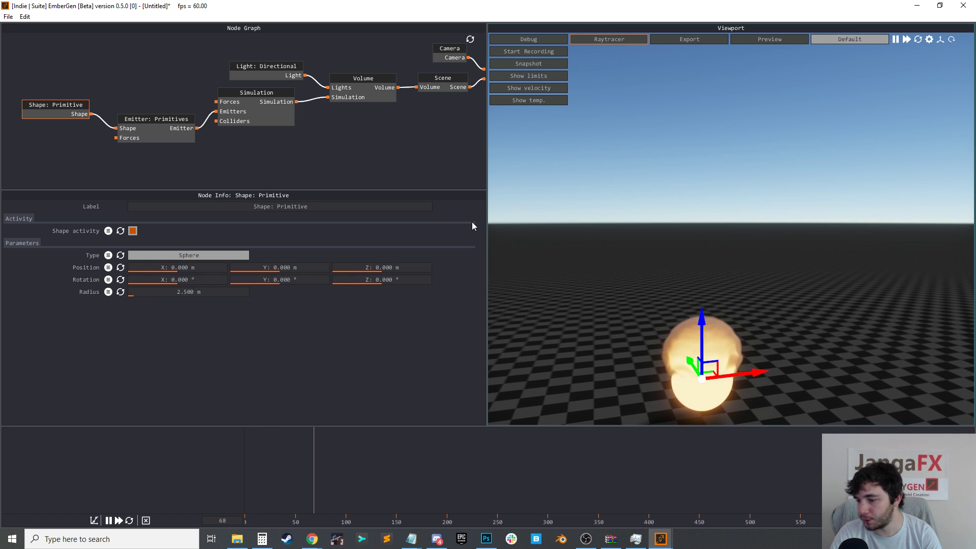
click(425, 151)
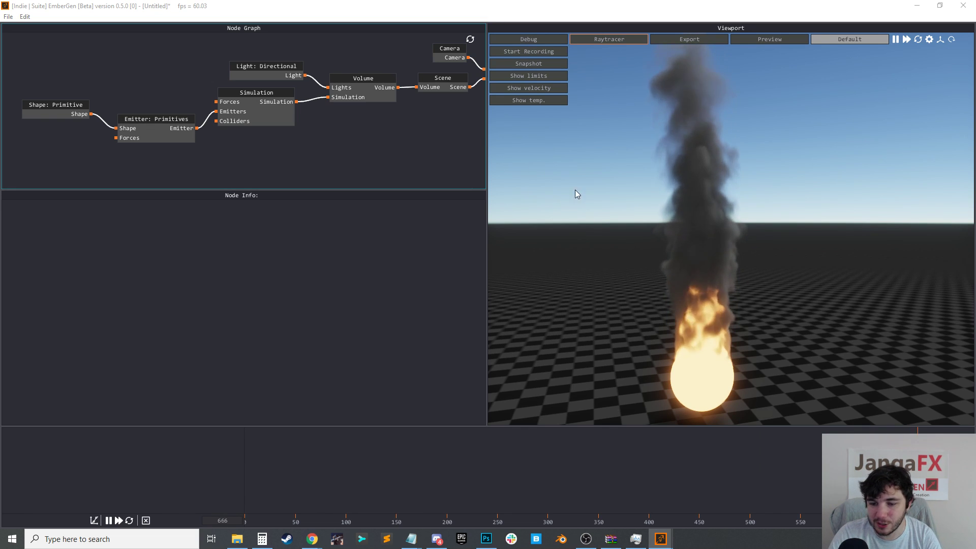
middle_drag(679, 240, 697, 240)
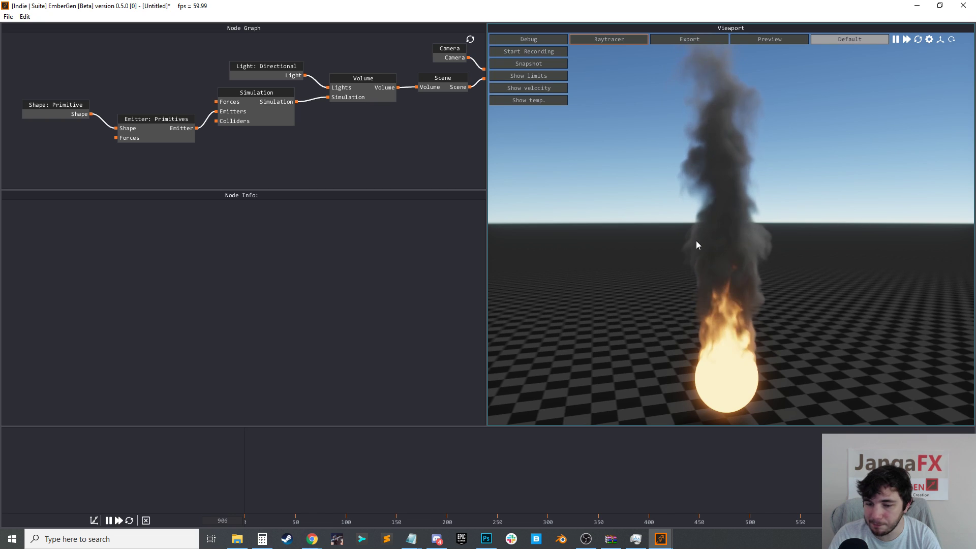
middle_drag(702, 241, 688, 270)
drag(145, 121, 139, 117)
click(164, 98)
click(38, 110)
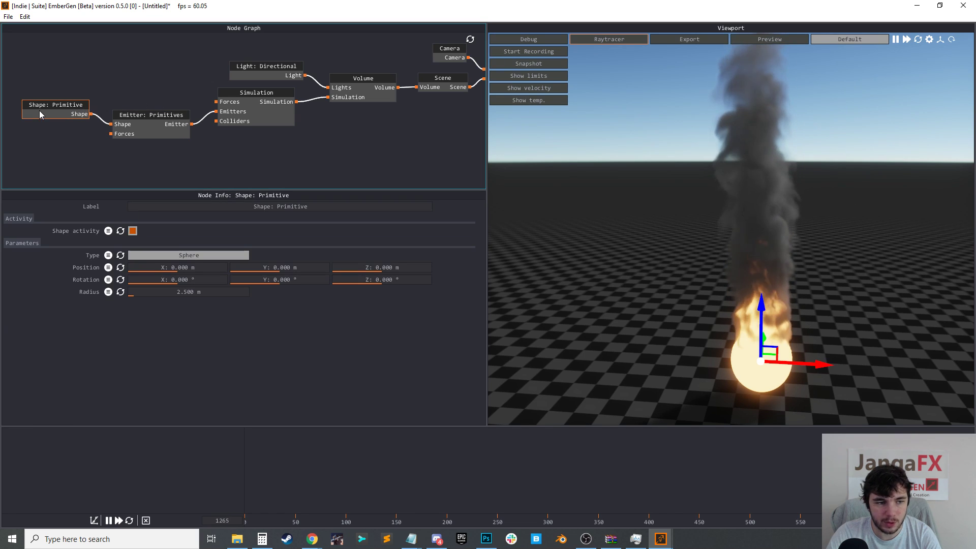
key(Delete)
drag(111, 124, 43, 135)
click(100, 155)
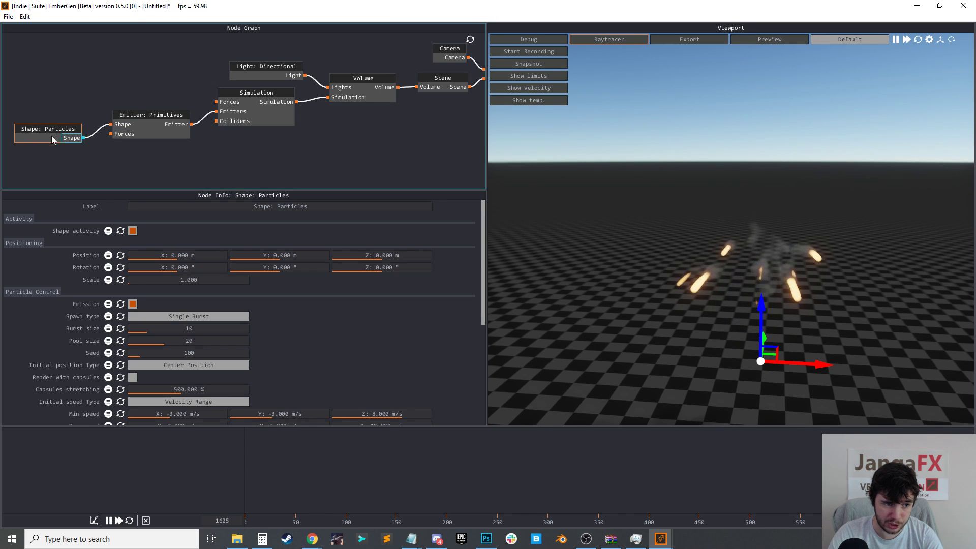
Change the Simulation node's simulation mode to Basic and replay the particle burst
middle_drag(768, 191, 846, 247)
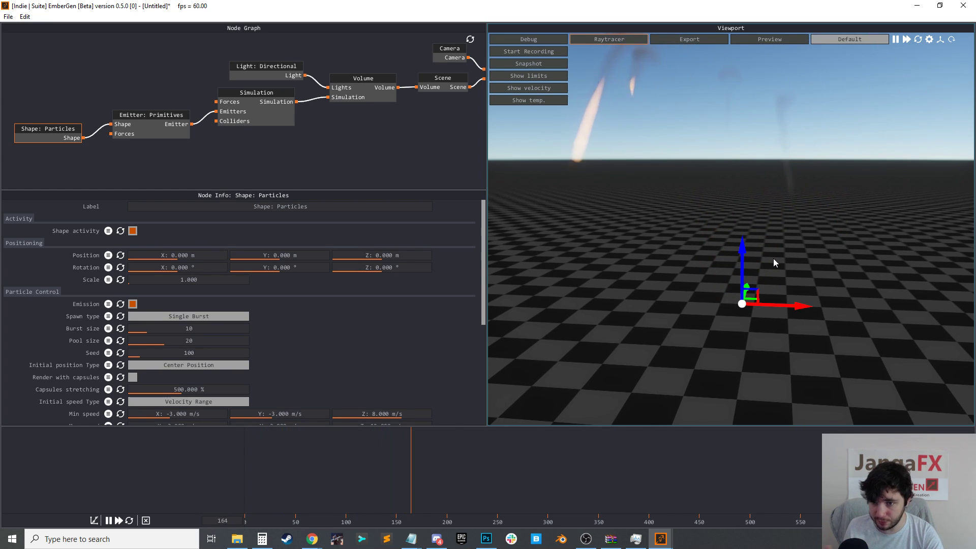
click(380, 119)
click(282, 121)
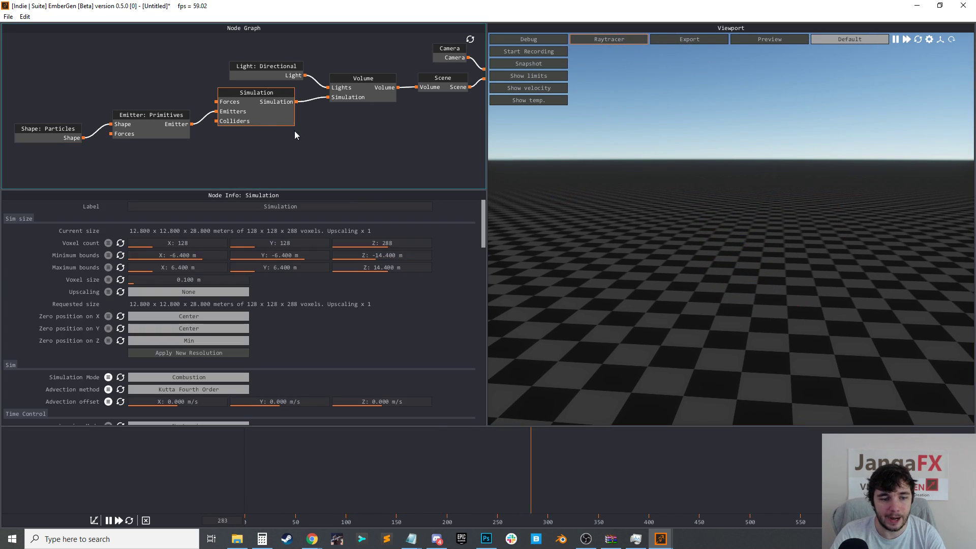
click(205, 379)
click(199, 389)
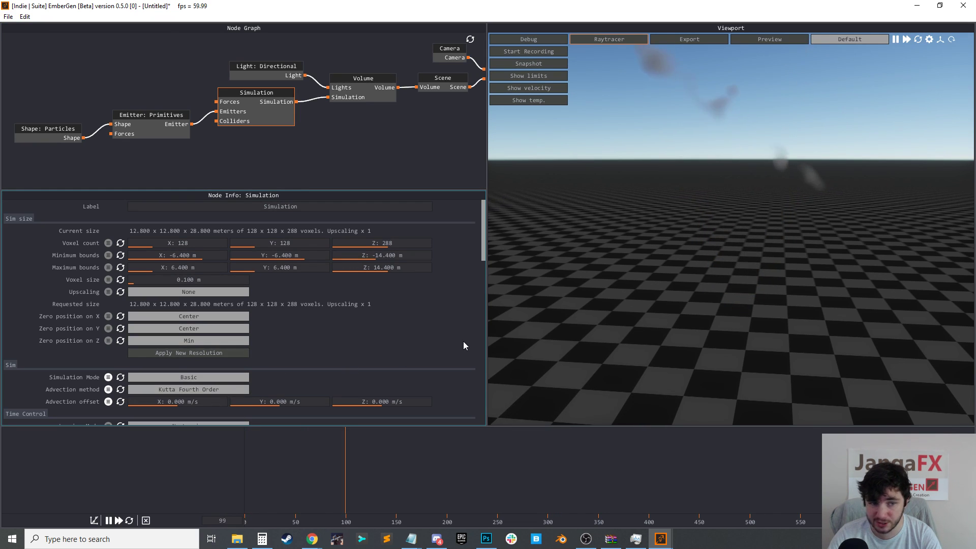
click(176, 120)
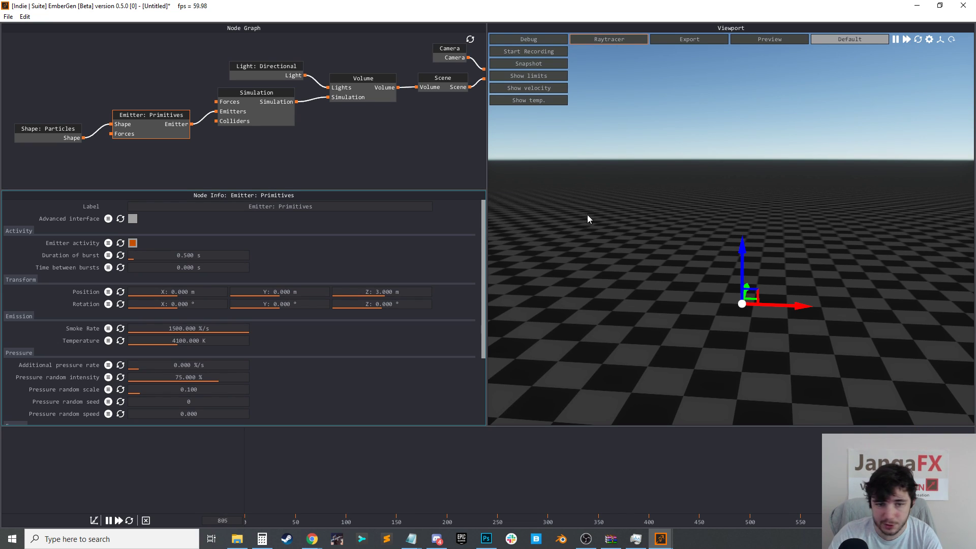
click(310, 136)
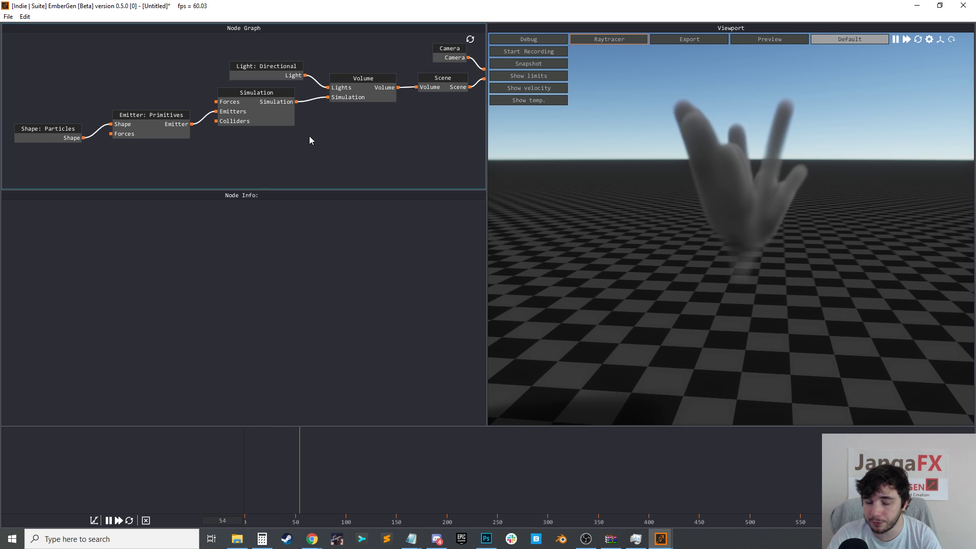
middle_drag(289, 141, 300, 152)
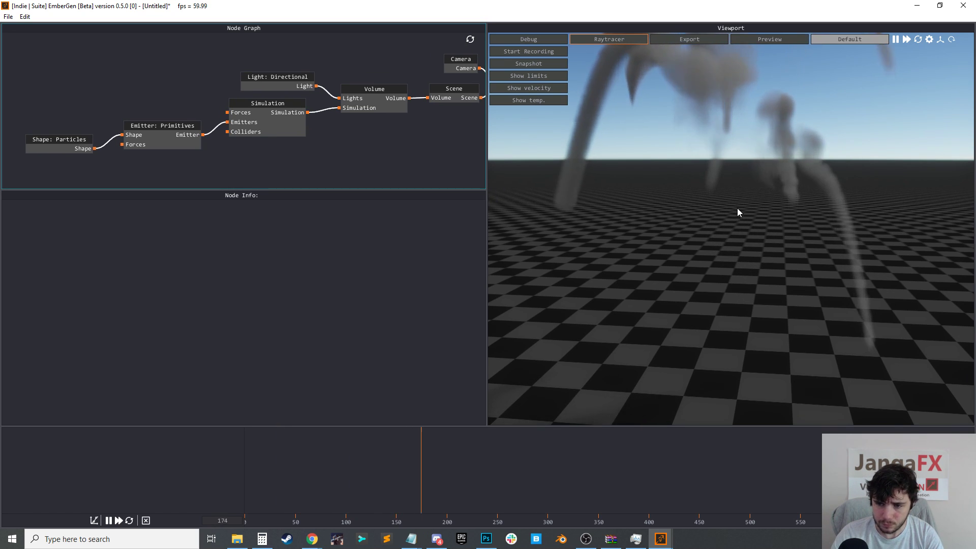
key(r)
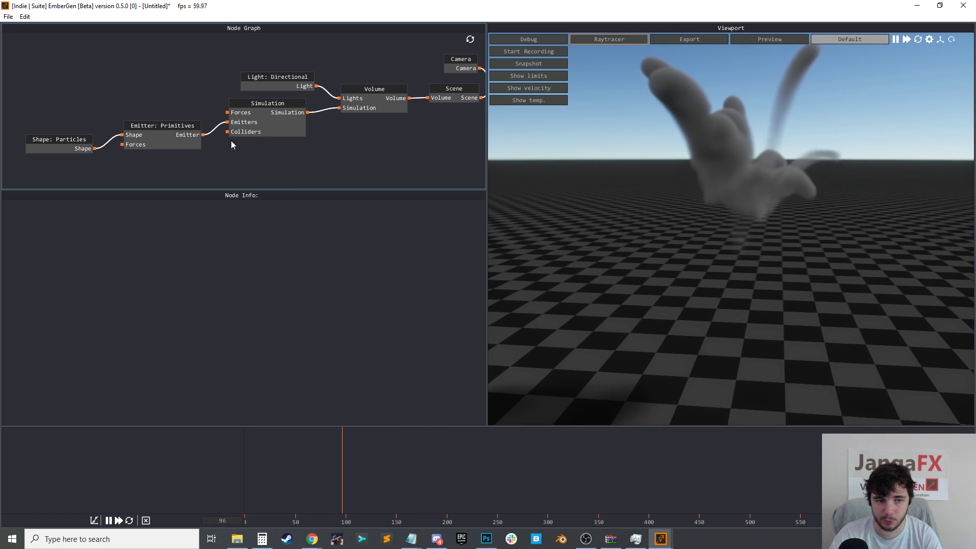
Set the particle shape's burst size to 16 and restart the simulation
click(160, 141)
click(44, 145)
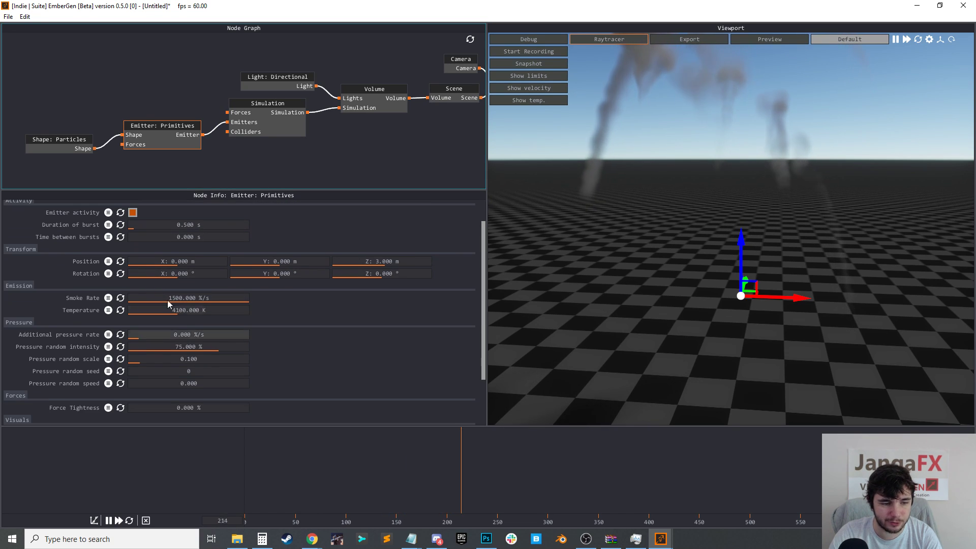
drag(195, 330, 193, 328)
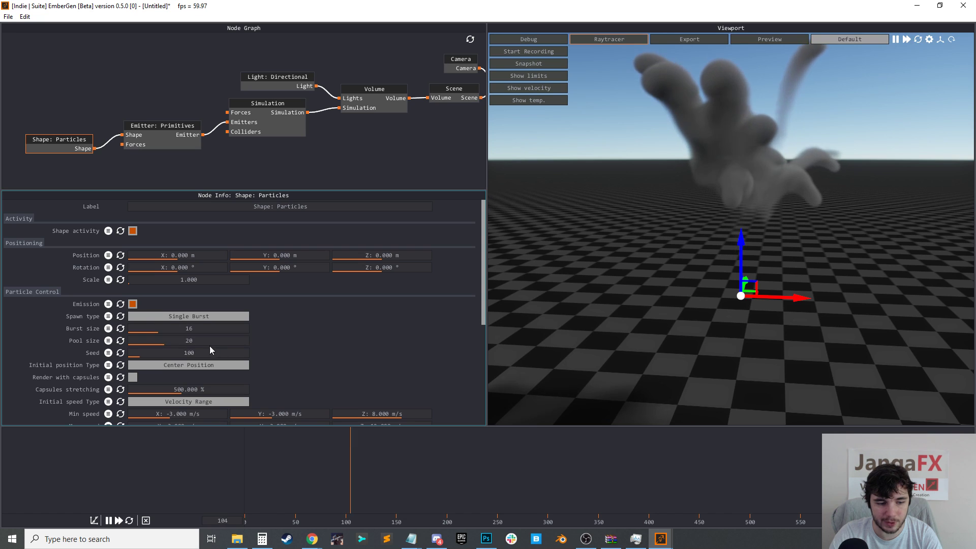
key(r)
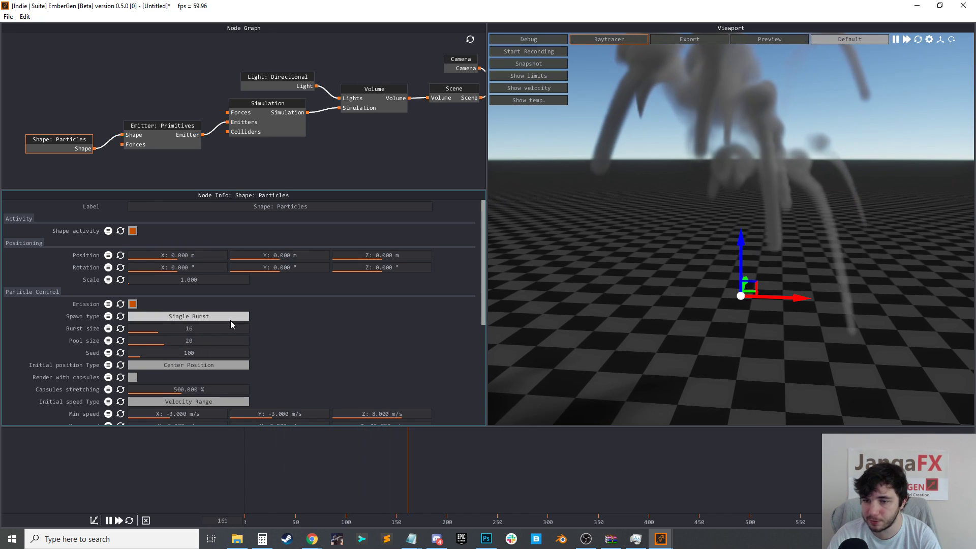
Change the particles' initial speed type to Velocity Cone
scroll(255, 317, down, 3)
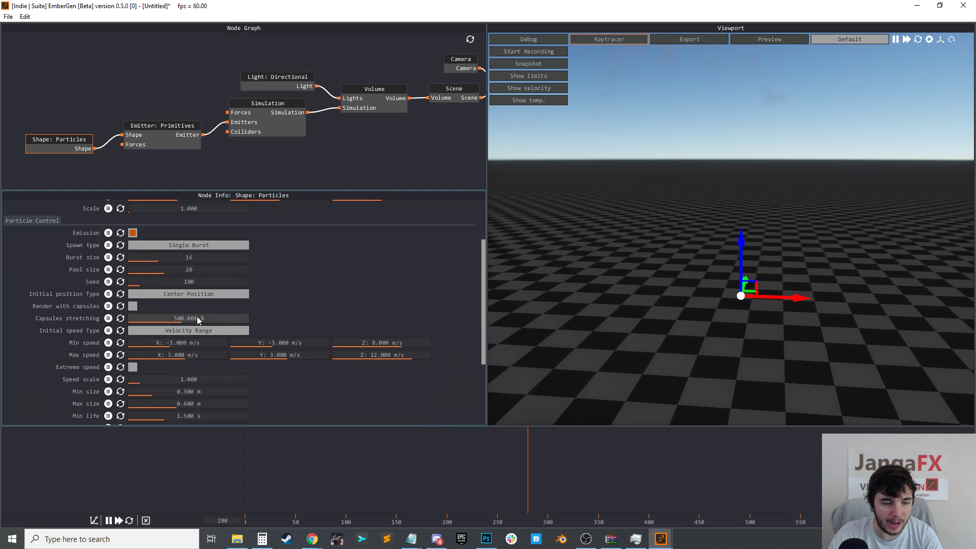
click(214, 331)
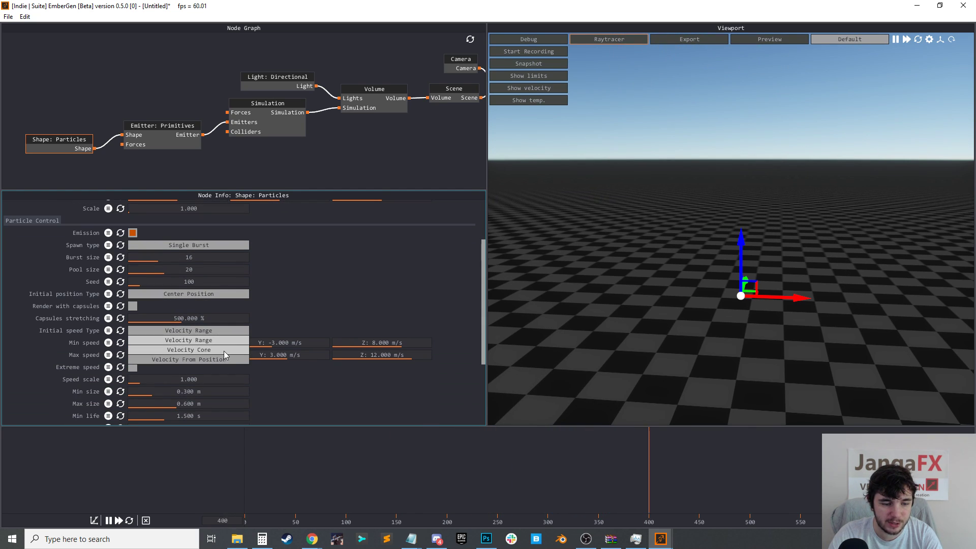
click(219, 350)
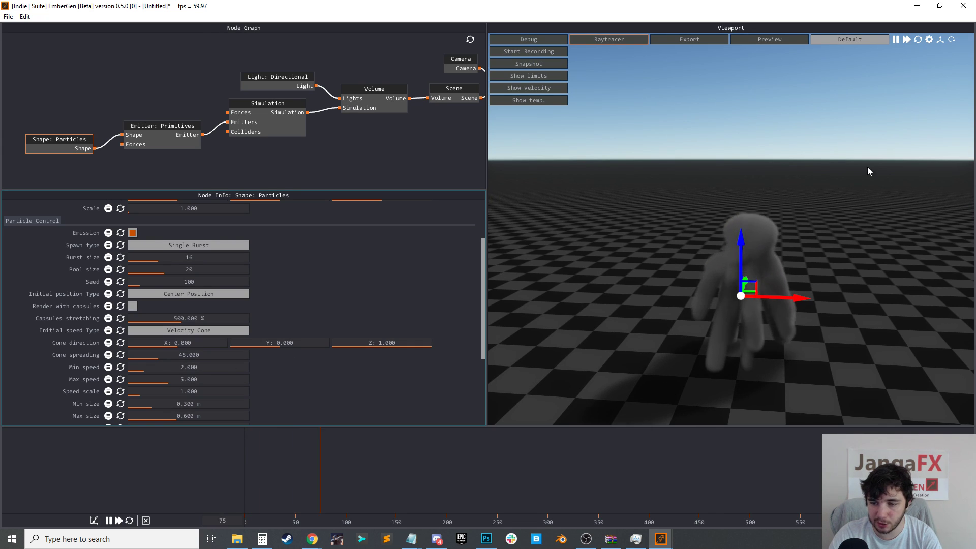
Set the particles' max speed to 65 and min speed to 35
double_click(215, 380)
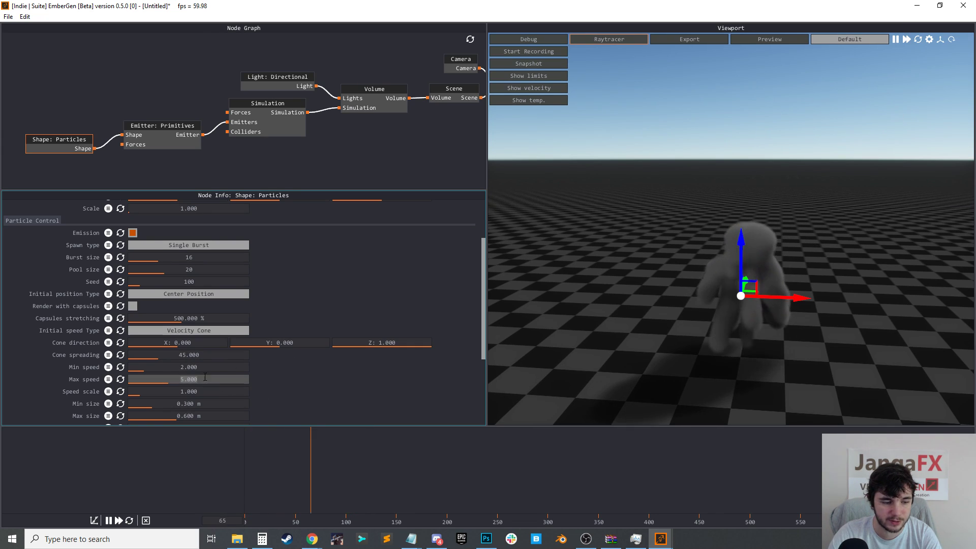
text(65)
key(Return)
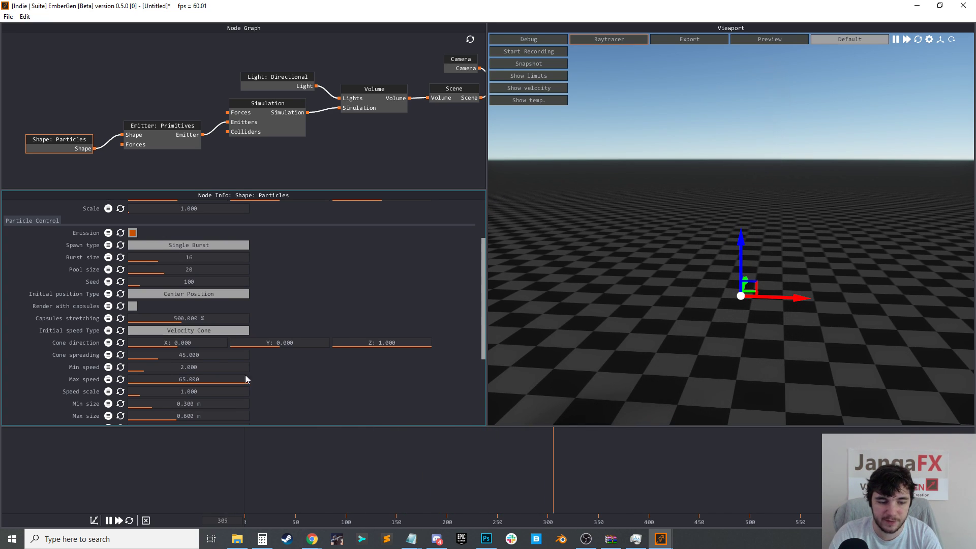
double_click(195, 366)
text(35)
key(Return)
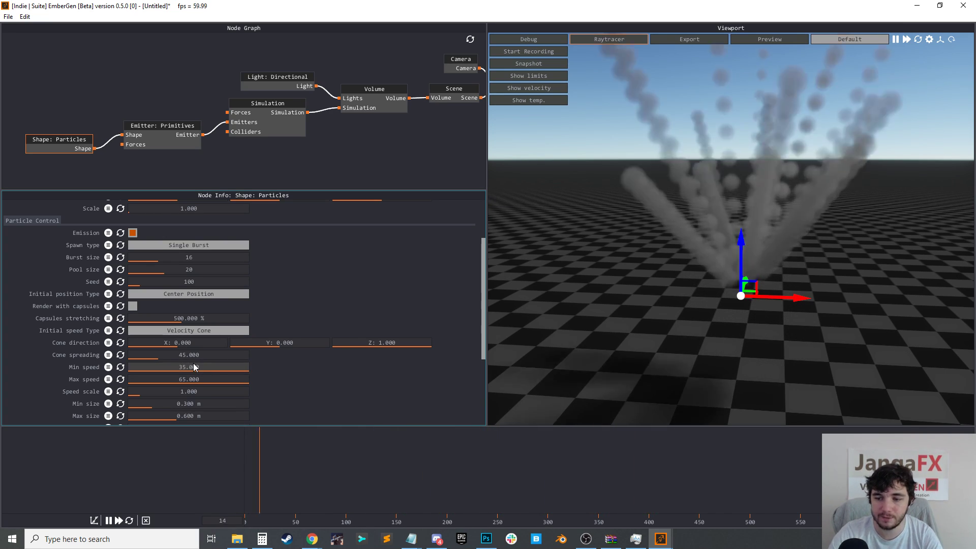
Replay the cone-shaped particle burst and examine its smoke trails from several view angles
middle_drag(780, 194, 780, 268)
drag(748, 300, 748, 357)
key(r)
middle_drag(828, 305, 824, 223)
drag(780, 306, 747, 287)
key(r)
key(r)
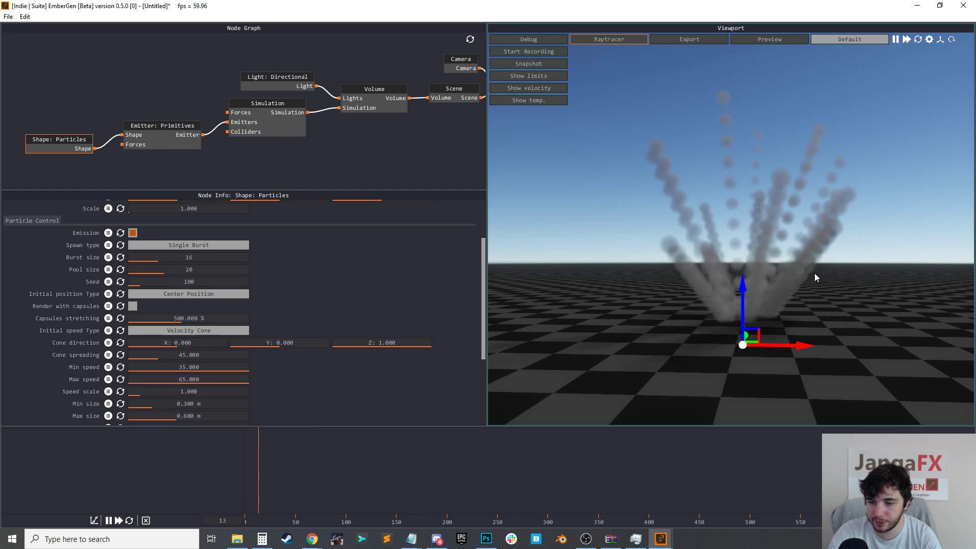
middle_drag(821, 267, 820, 258)
key(r)
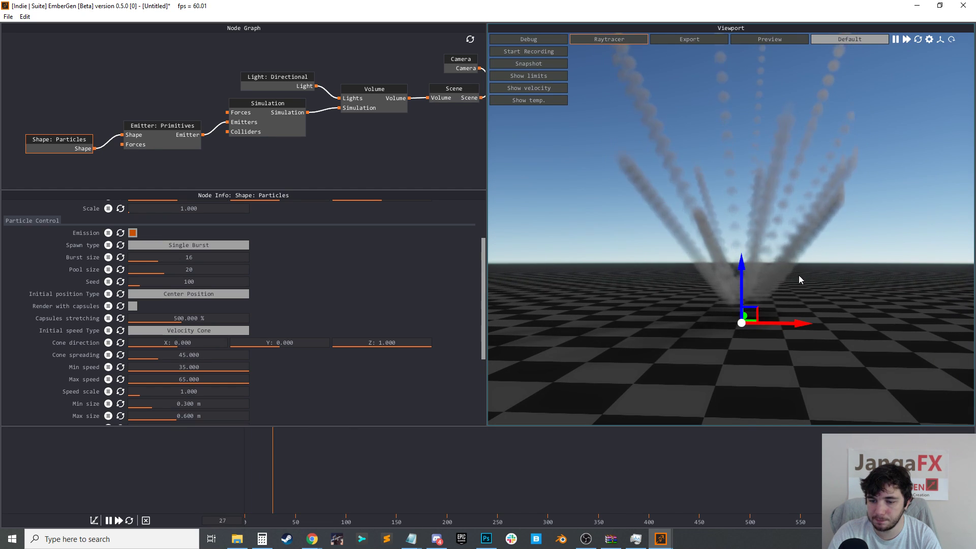
drag(798, 274, 795, 300)
key(r)
Change the particles' initial position type to Sphere and restart the simulation
click(205, 298)
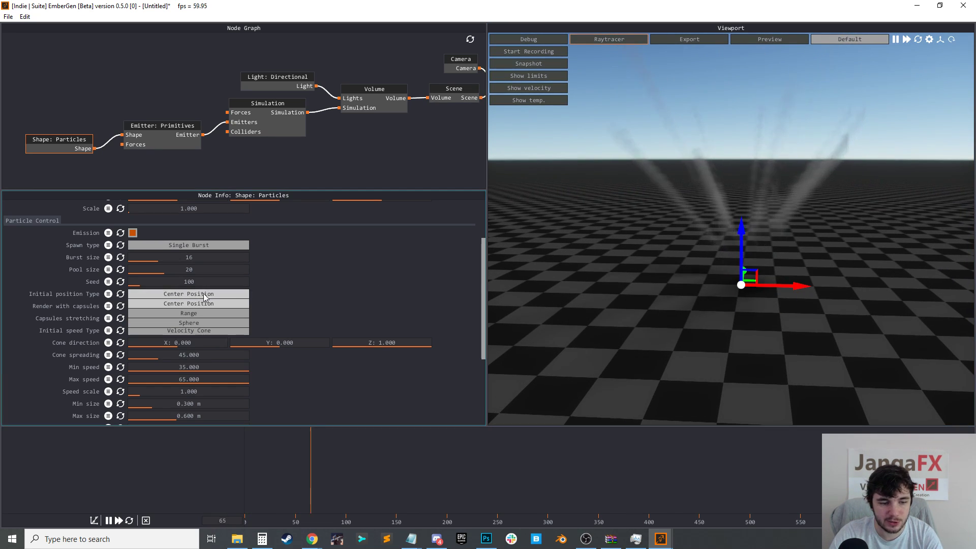
click(203, 322)
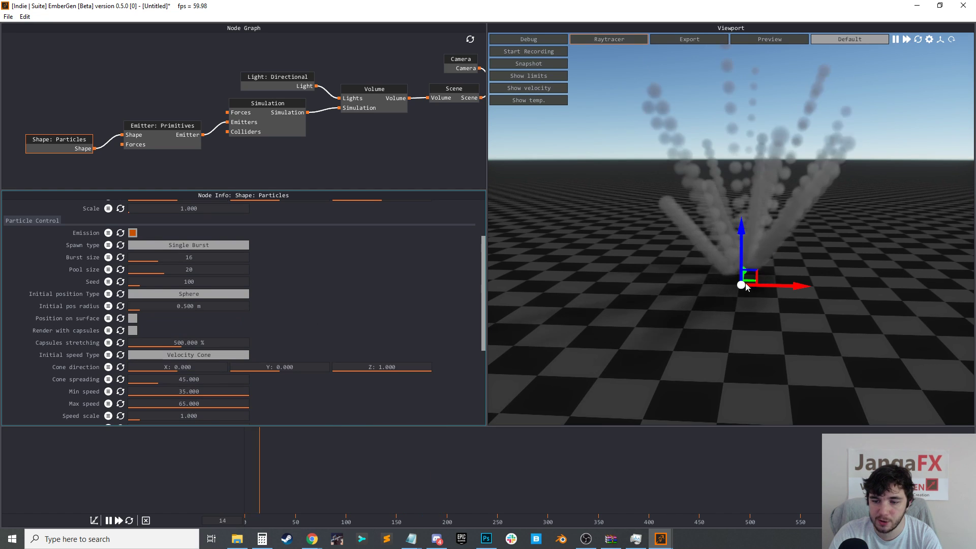
key(r)
drag(801, 267, 755, 228)
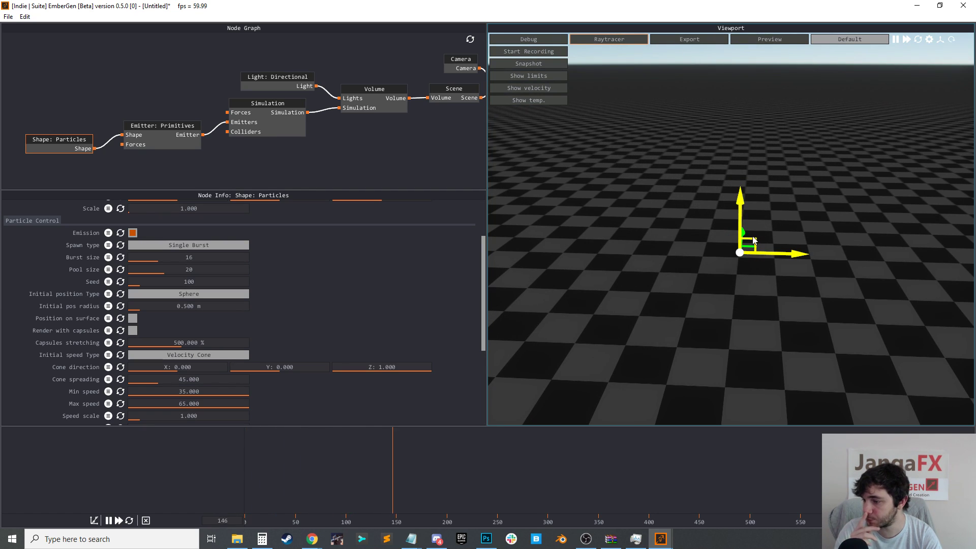
key(r)
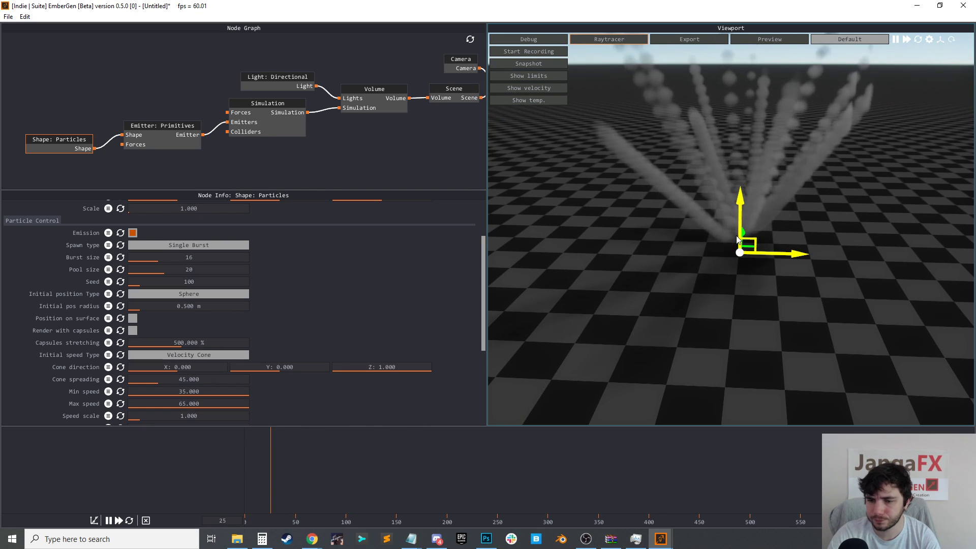
Replay the burst repeatedly to examine the gaps in the smoke trails, and pause the simulation
click(298, 173)
key(r)
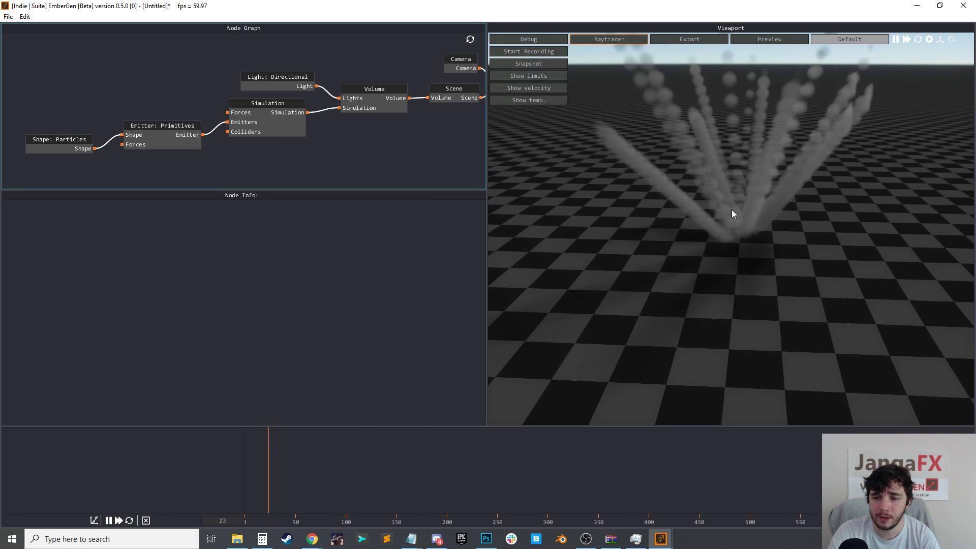
key(r)
key(r)
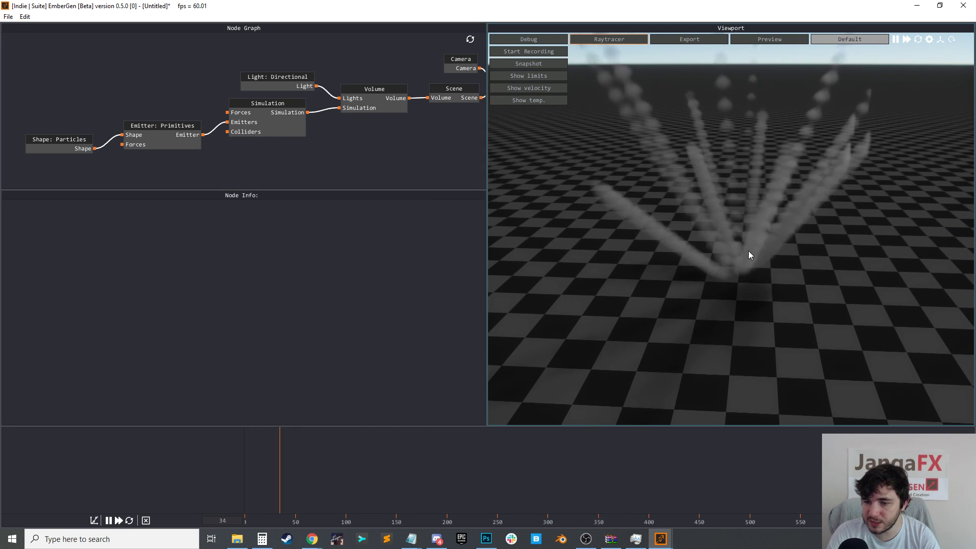
key(r)
key(r)
key(r)
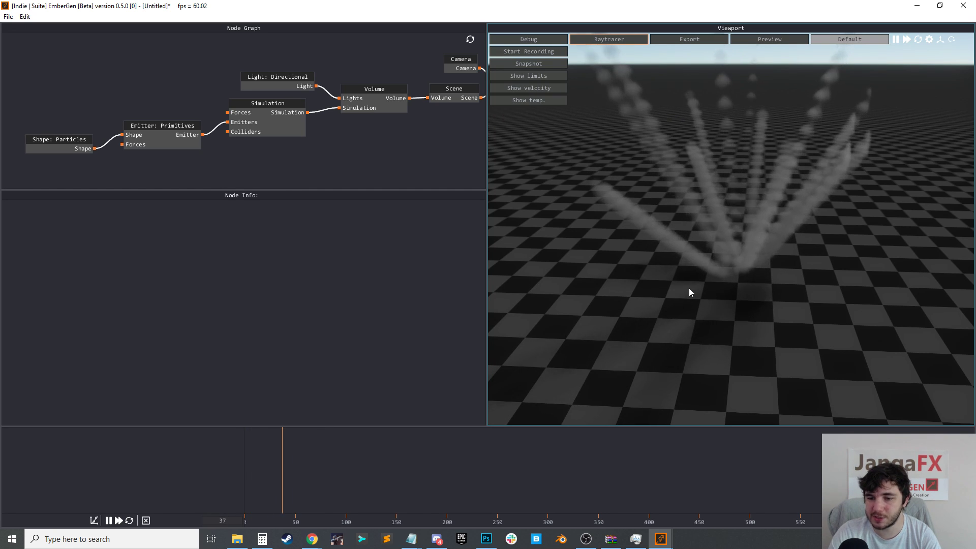
key(r)
key(r)
key(r)
key(space)
Enable rendering with capsules on the particle shape, then restart and resume the simulation
middle_drag(734, 109, 735, 195)
click(147, 133)
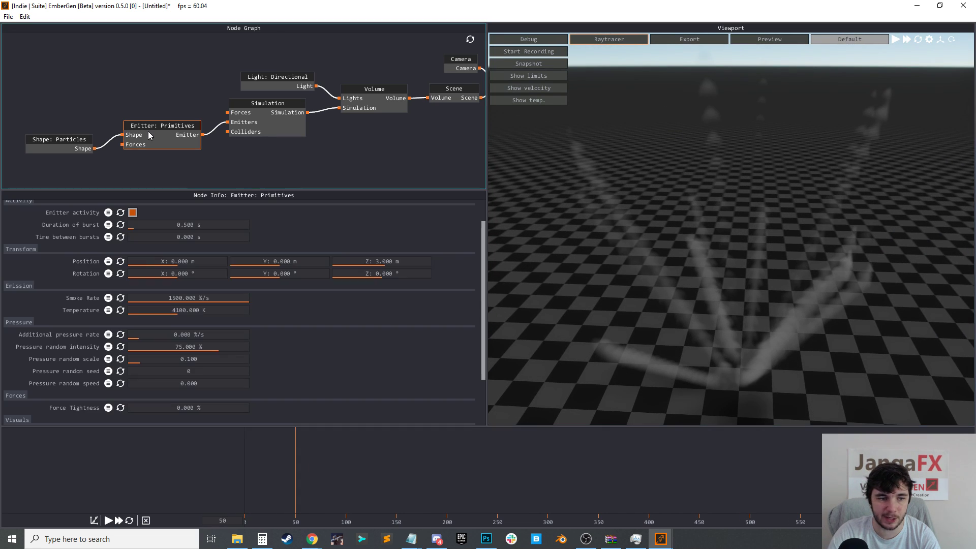
click(39, 145)
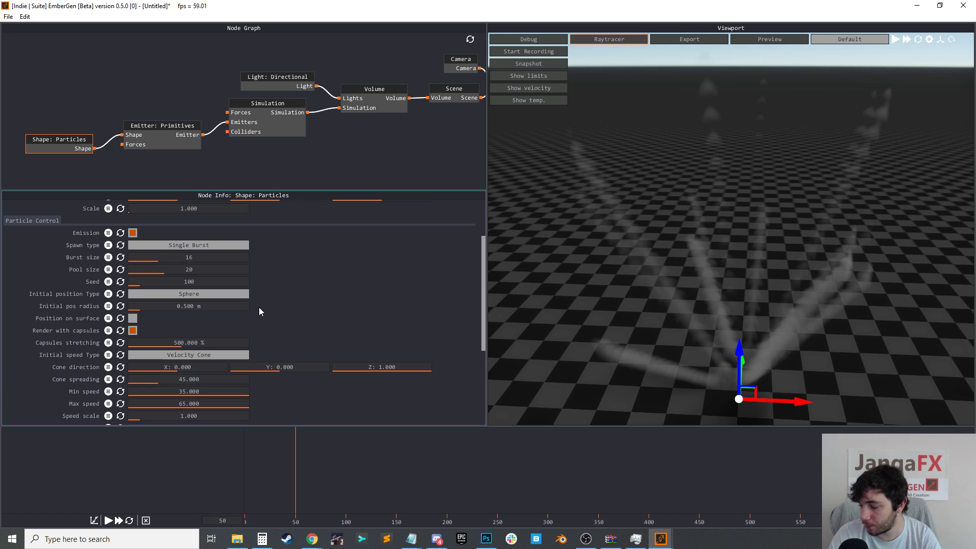
key(r)
key(space)
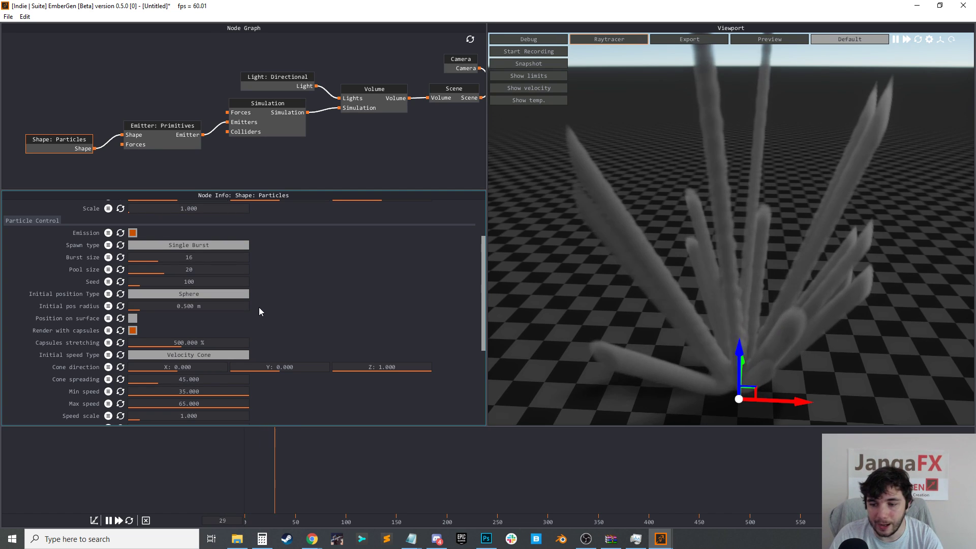
Replay the capsule-rendered burst and examine the continuous smoke trails from different angles and distances
key(r)
drag(747, 264, 740, 387)
key(r)
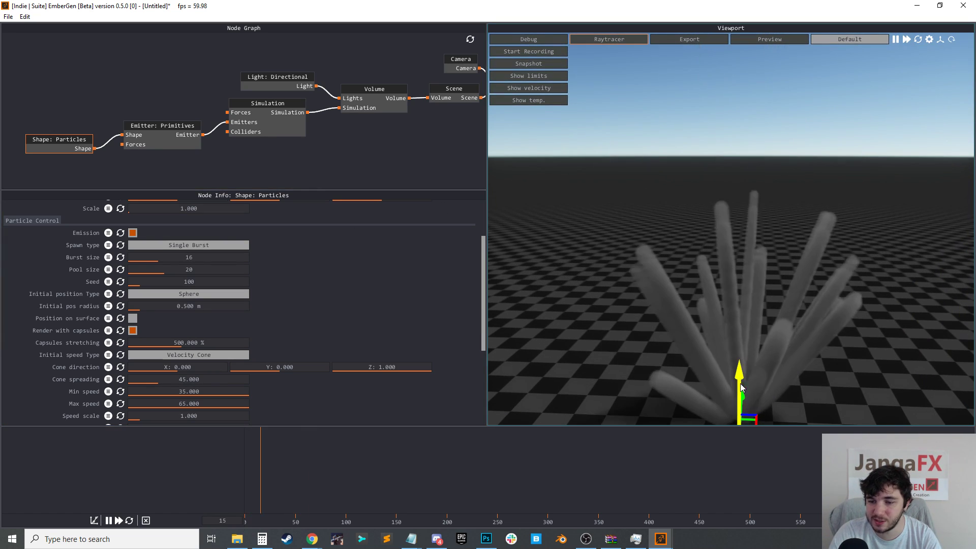
key(r)
scroll(767, 258, down, 3)
key(r)
drag(711, 266, 715, 303)
key(r)
key(r)
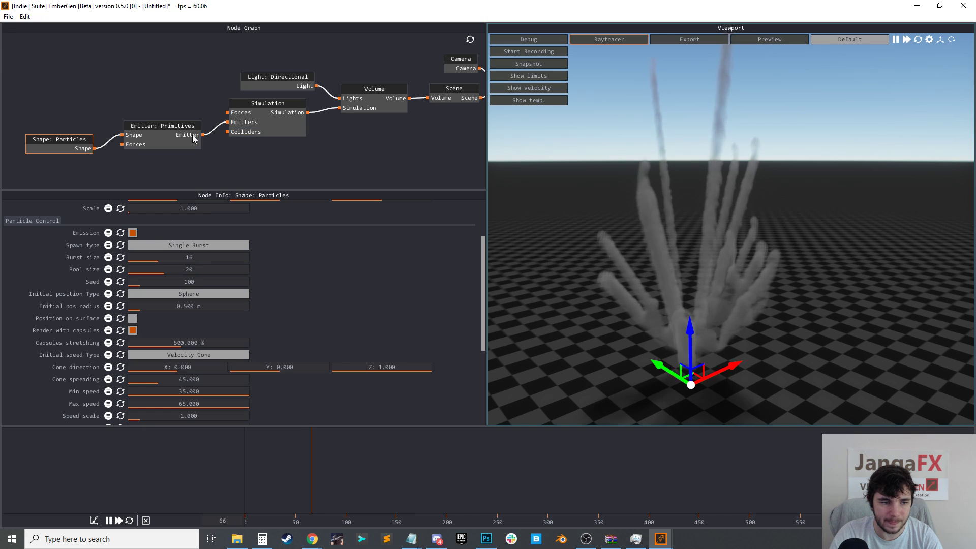
Show the emitter on Emitter: Primitives and turn off its emitter activity, then restart and pause the simulation mid-burst
click(168, 139)
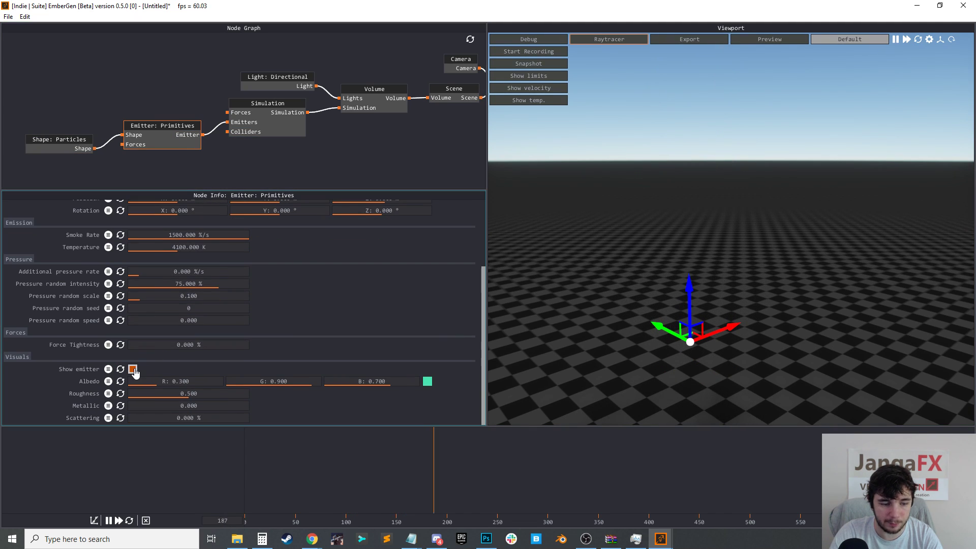
click(133, 369)
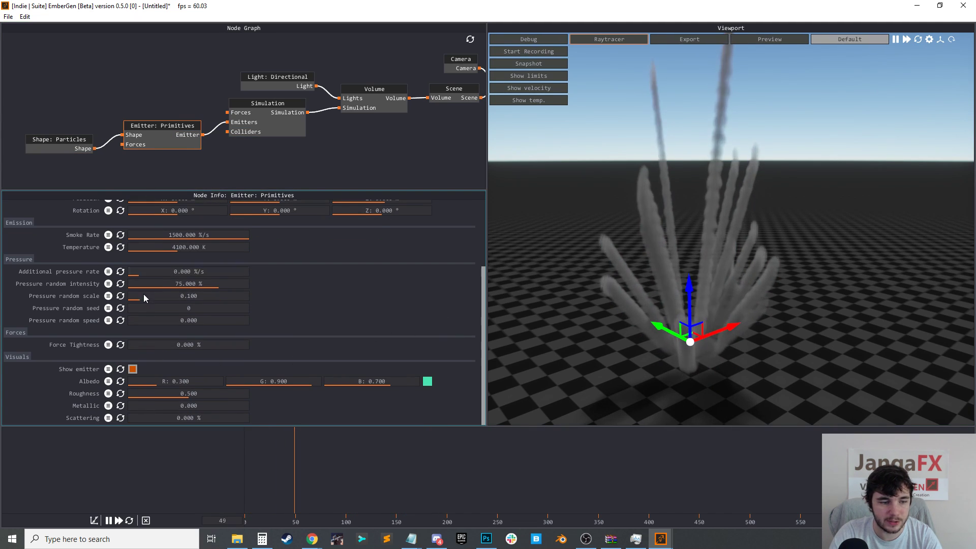
scroll(136, 278, up, 3)
click(133, 243)
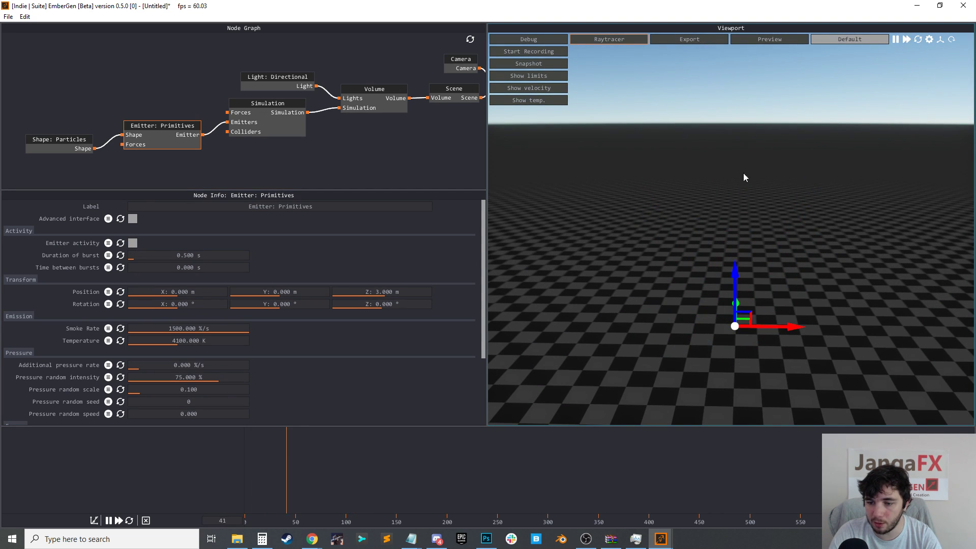
key(r)
key(space)
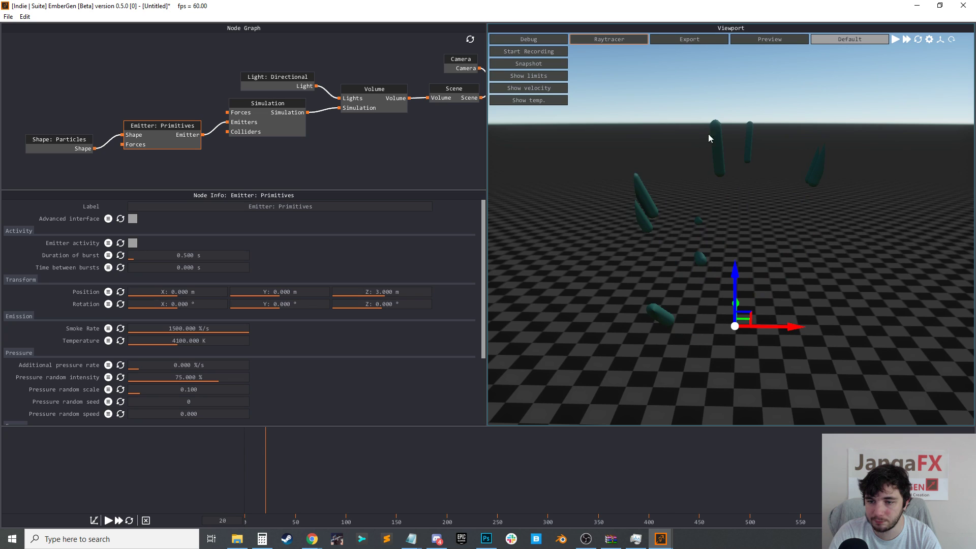
Set the particle shape's capsules stretching to 1000% and play the simulation to examine the longer capsules
click(49, 144)
drag(192, 346, 57, 333)
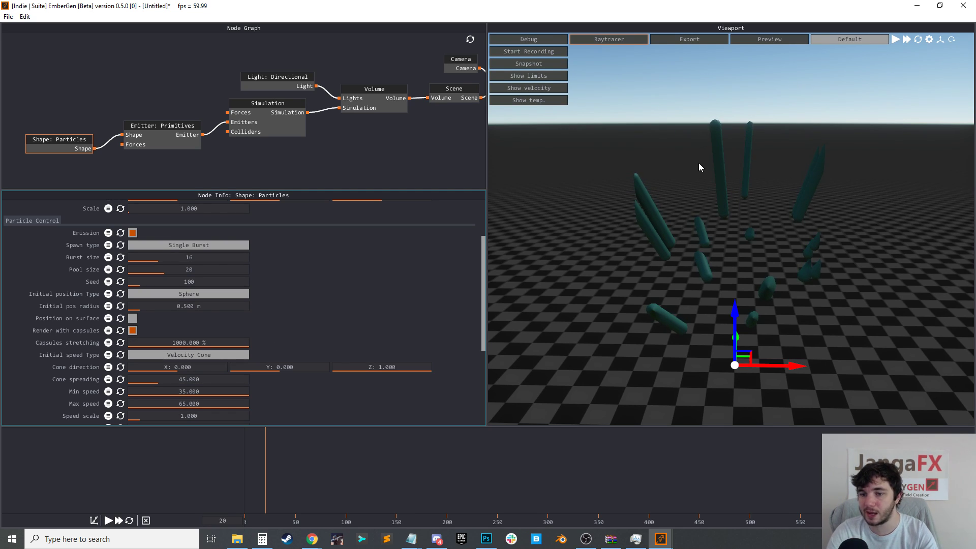
key(space)
key(space)
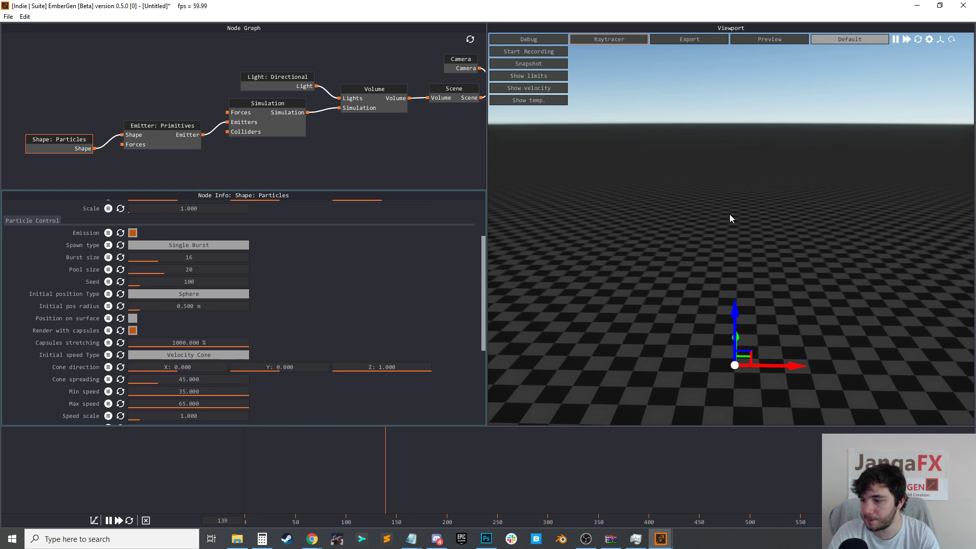
Turn emitter activity back on for Emitter: Primitives and let the simulation run
key(space)
click(147, 133)
click(134, 244)
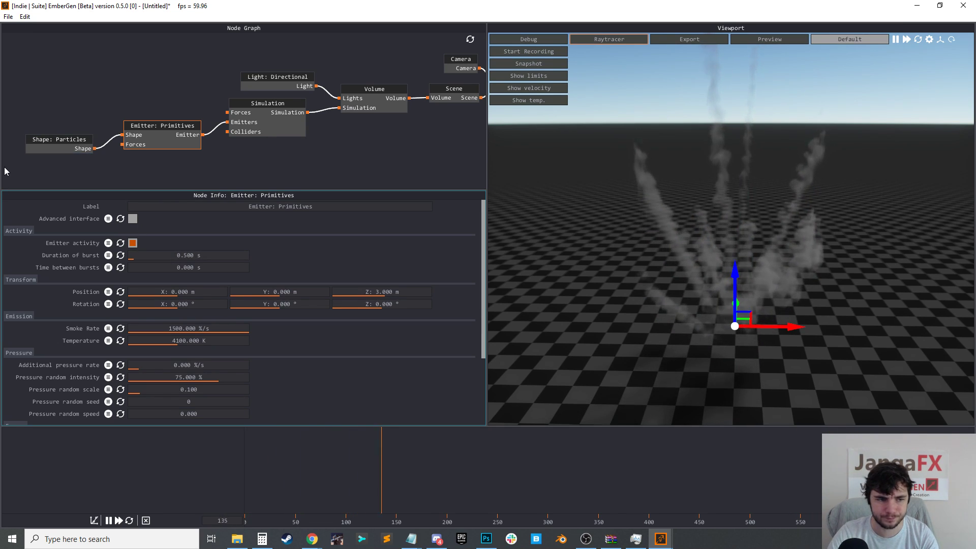
Disconnect the particle shape from the emitter, move it aside, and attach a Shape: Primitive node to the emitter's Shape input
click(106, 145)
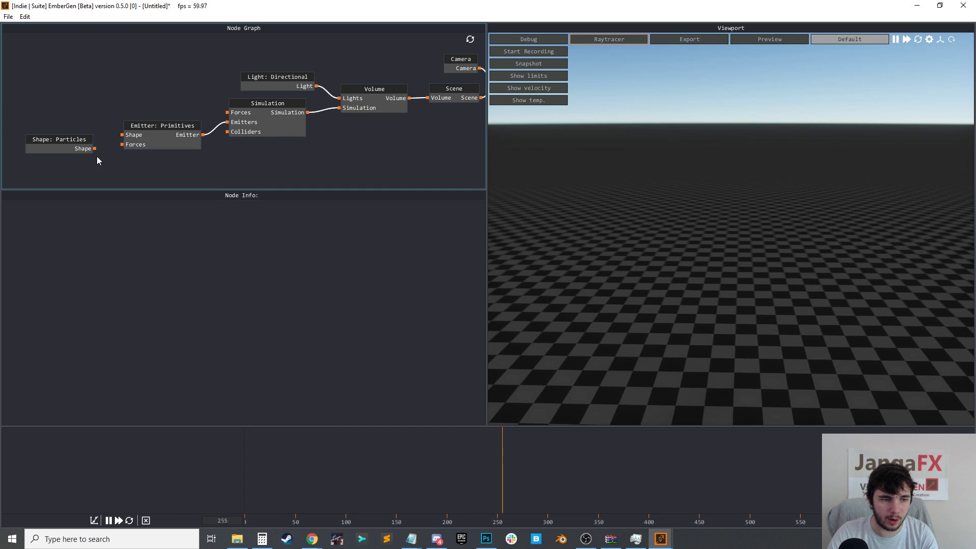
drag(65, 142, 61, 170)
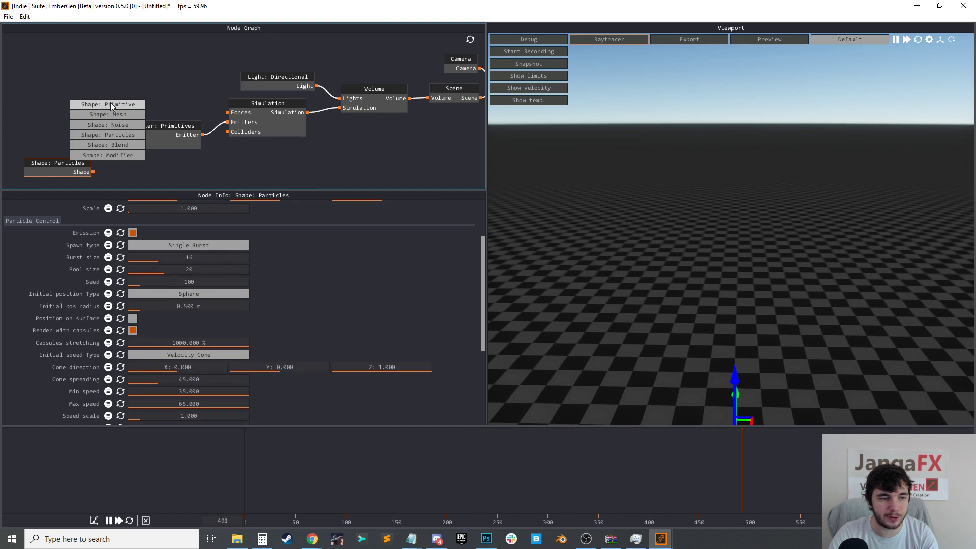
click(111, 102)
drag(32, 99, 55, 106)
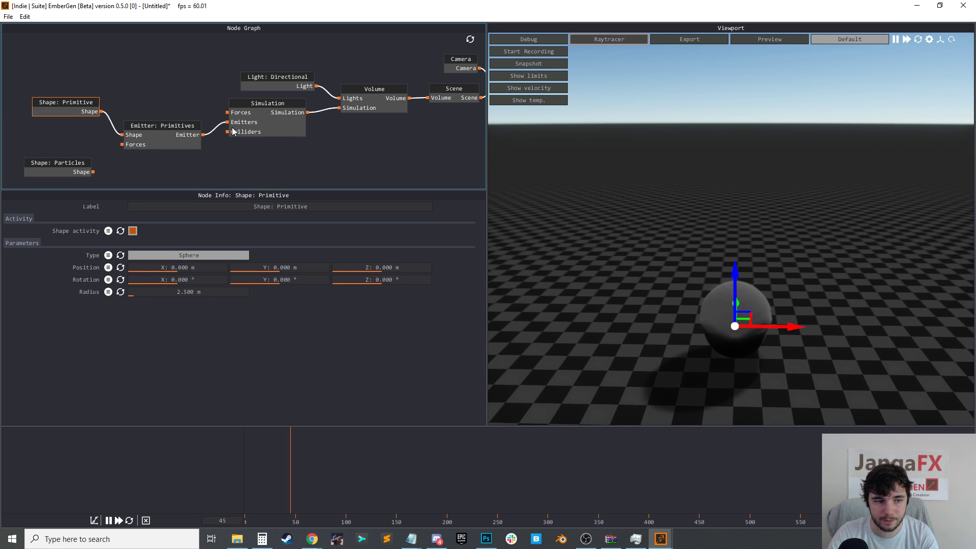
Set the emitter activity to timeline override and add an On key at about frame 5
click(158, 139)
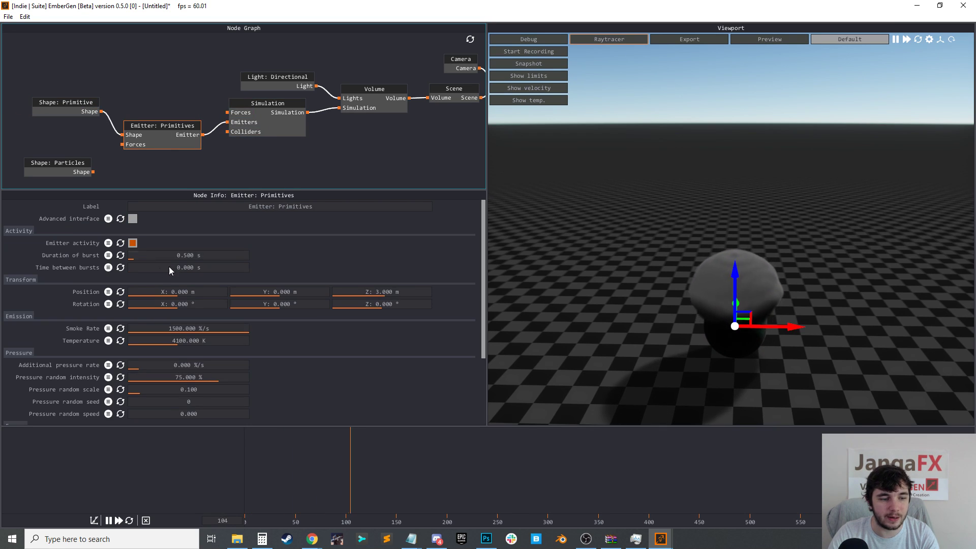
click(108, 244)
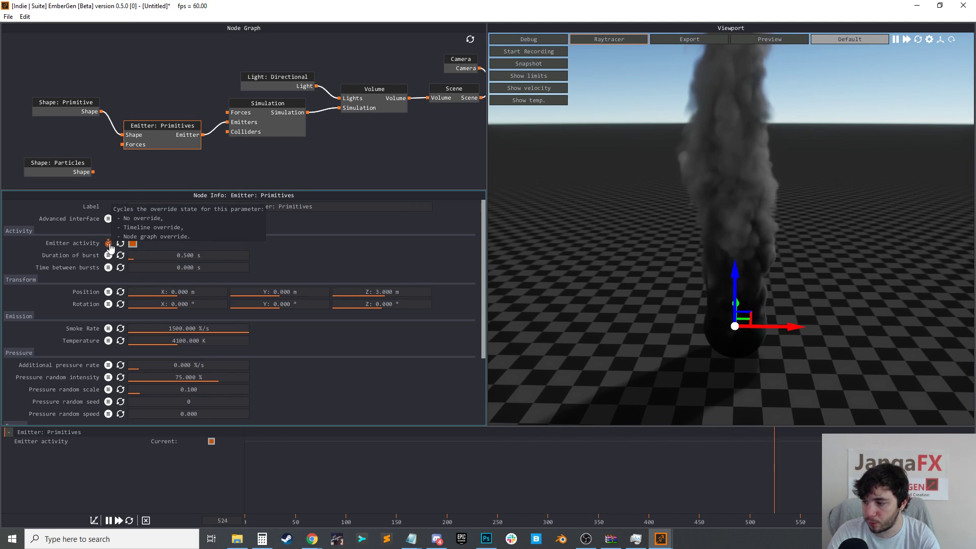
double_click(255, 441)
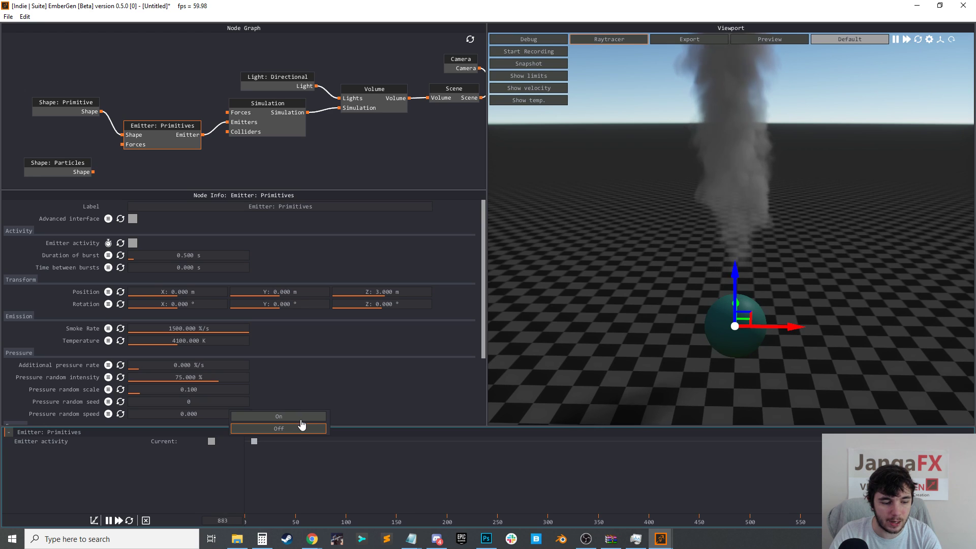
click(278, 416)
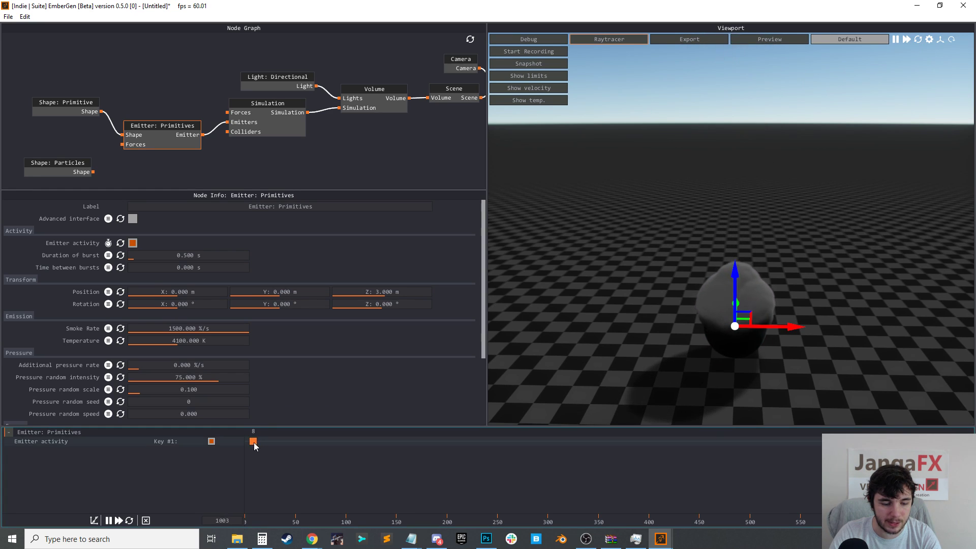
drag(255, 445, 250, 443)
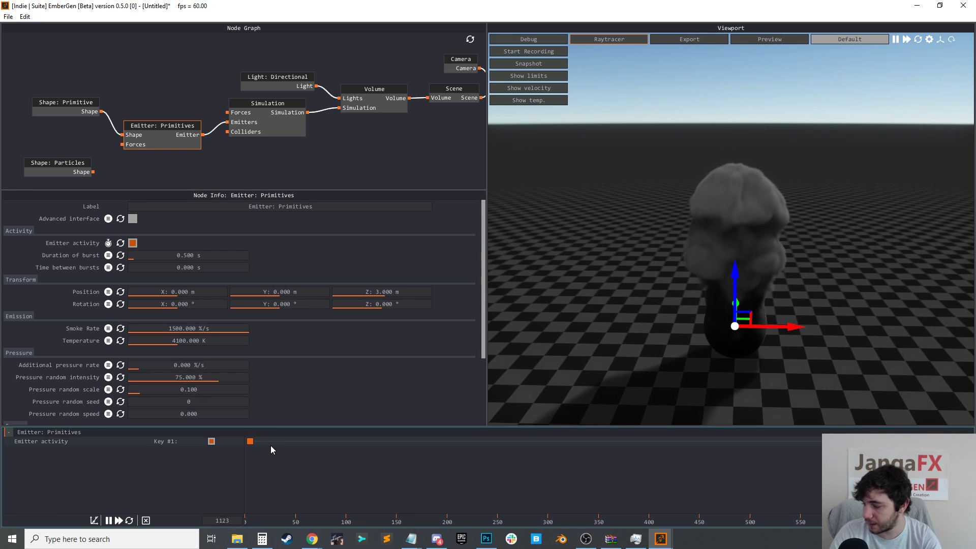
Add an Off key shortly after the On key on the emitter activity track and replay the short smoke burst
right_click(250, 443)
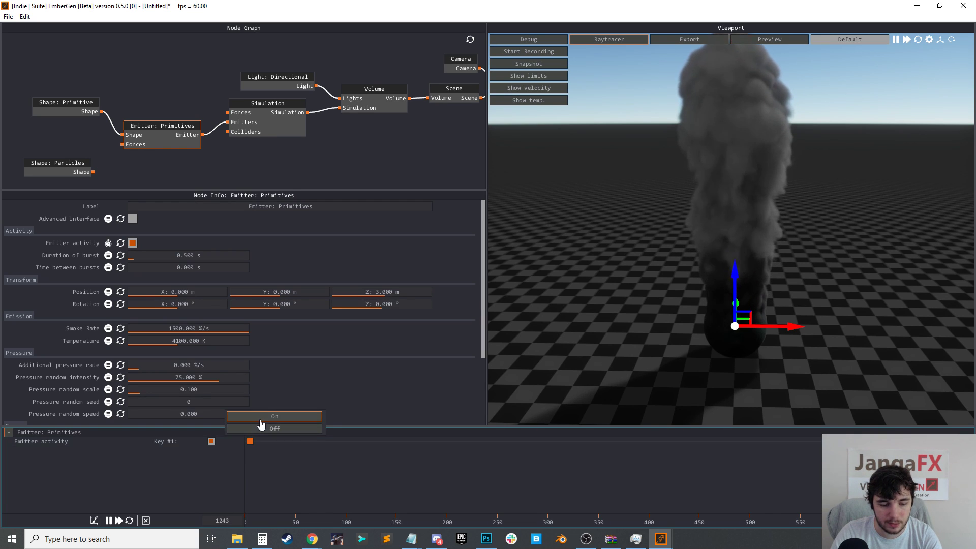
click(390, 480)
right_click(264, 442)
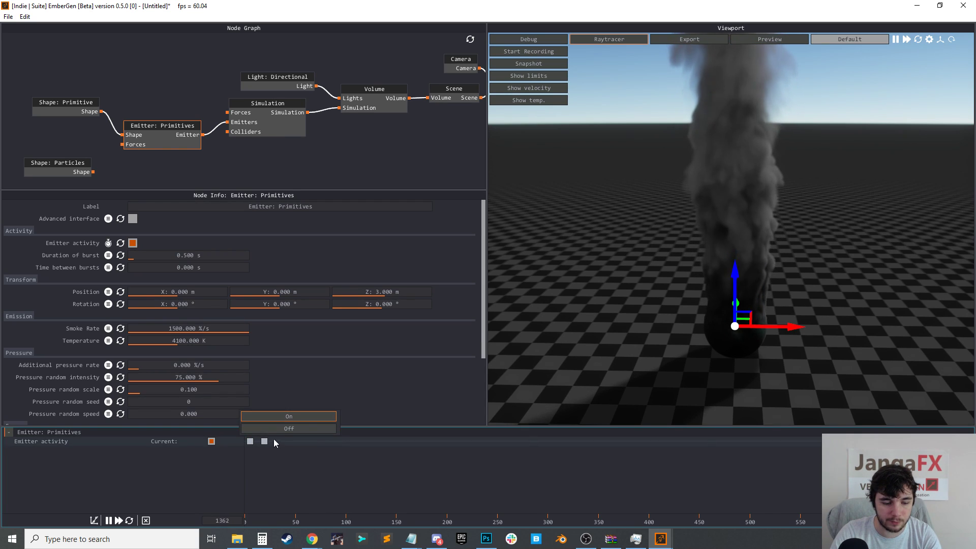
click(282, 462)
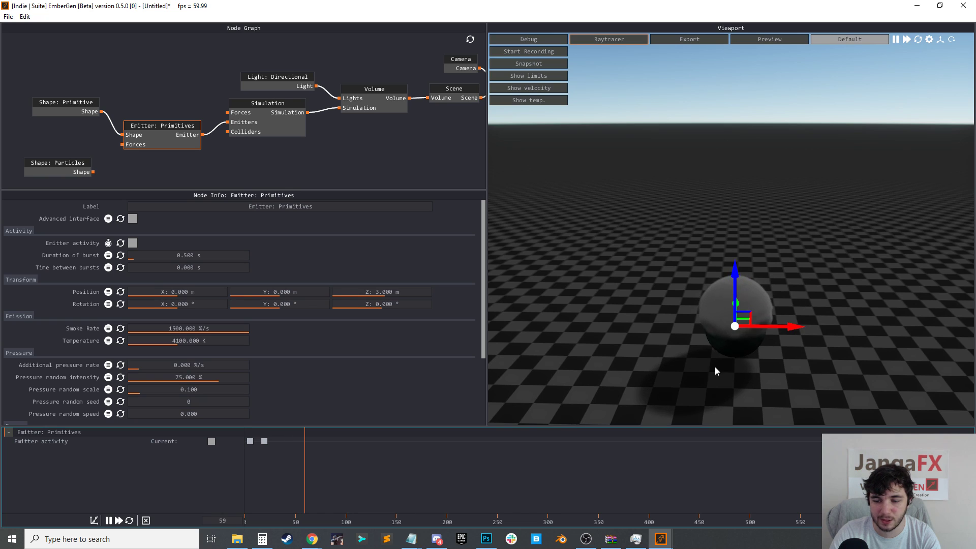
scroll(813, 379, up, 1)
drag(816, 379, 824, 353)
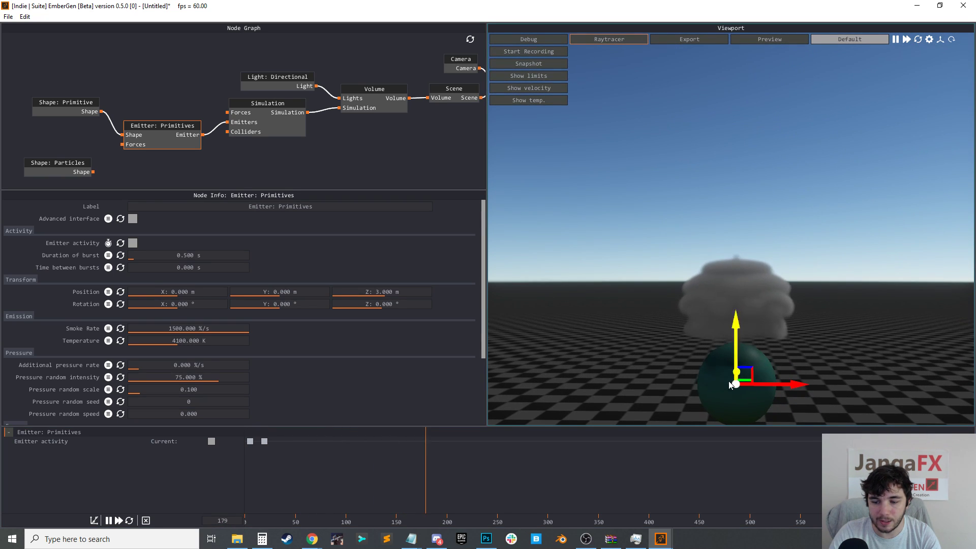
key(r)
middle_drag(817, 354, 817, 323)
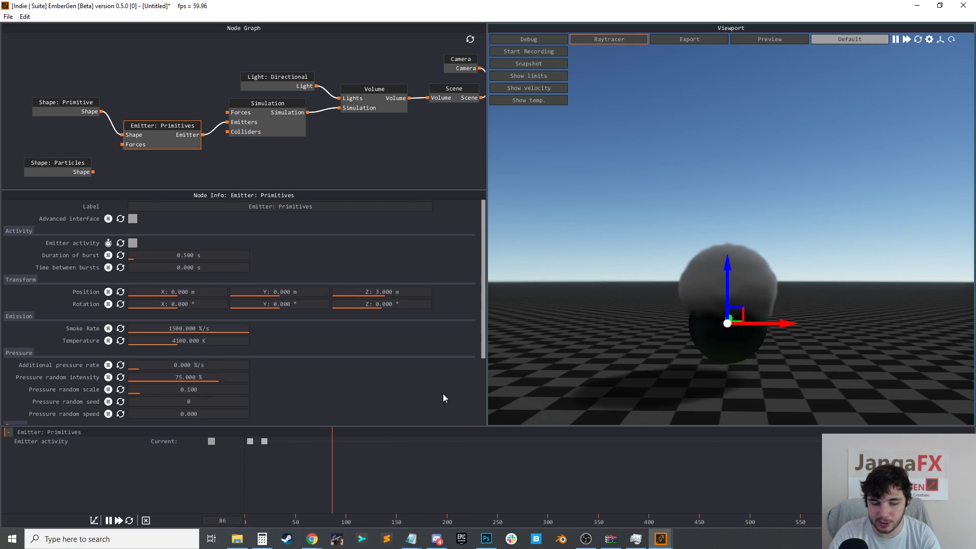
Move the emitter activity's On key to the timeline start and the Off key to frame 5, then restart the simulation
click(249, 441)
drag(244, 444, 259, 444)
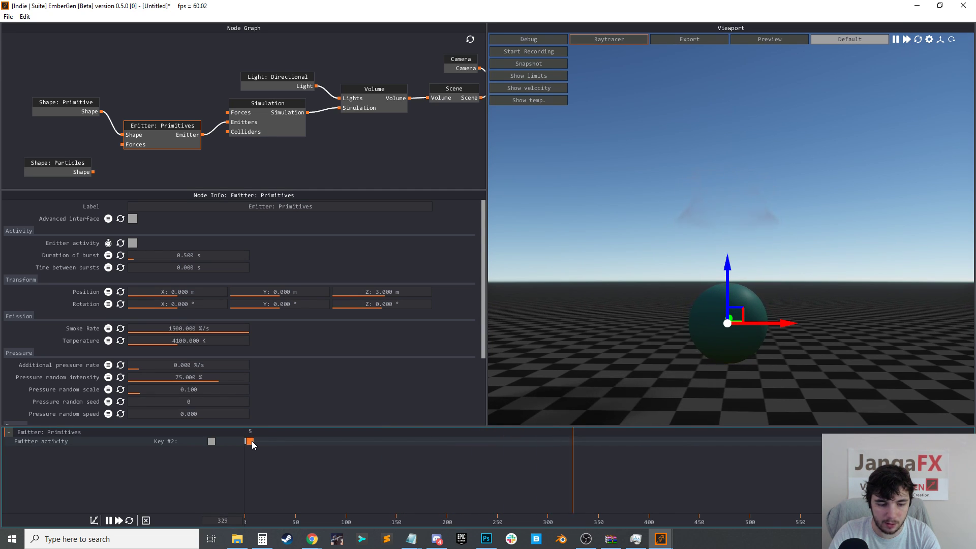
key(r)
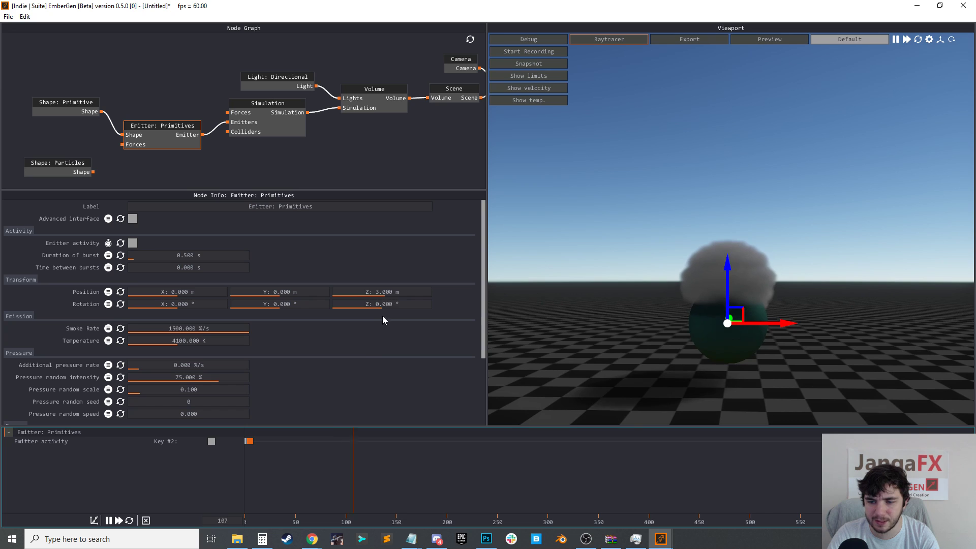
click(440, 166)
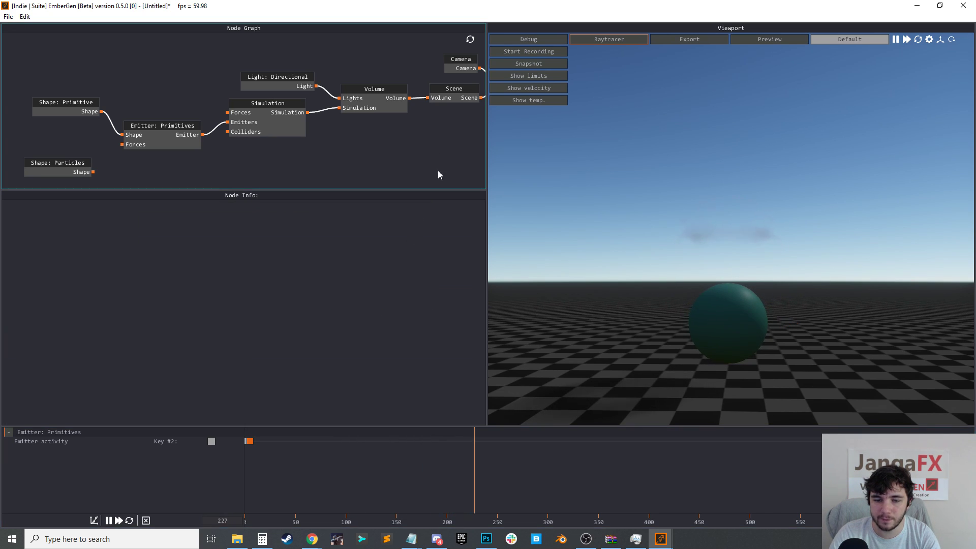
Hide the emitter in the visual settings of Emitter: Primitives and replay the burst
click(151, 135)
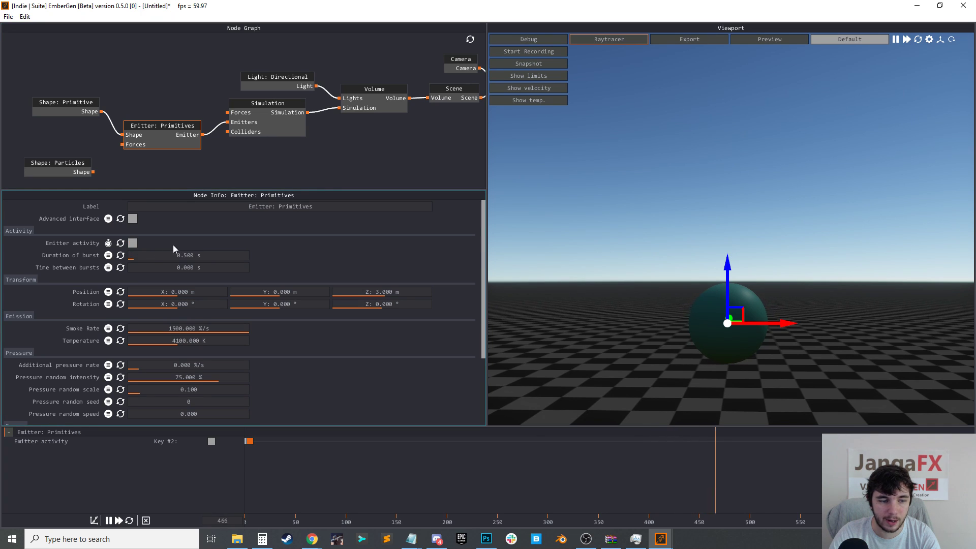
scroll(176, 244, down, 4)
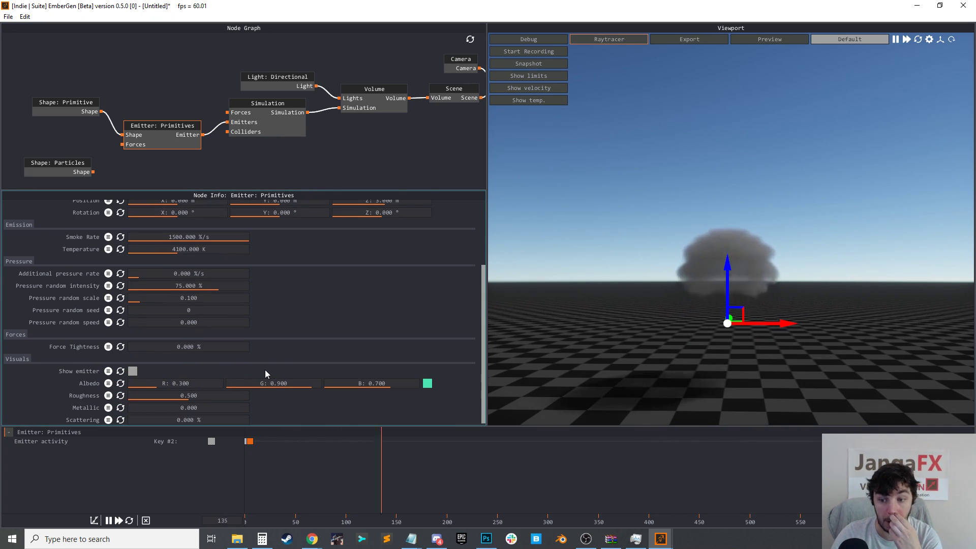
drag(594, 303, 607, 317)
key(r)
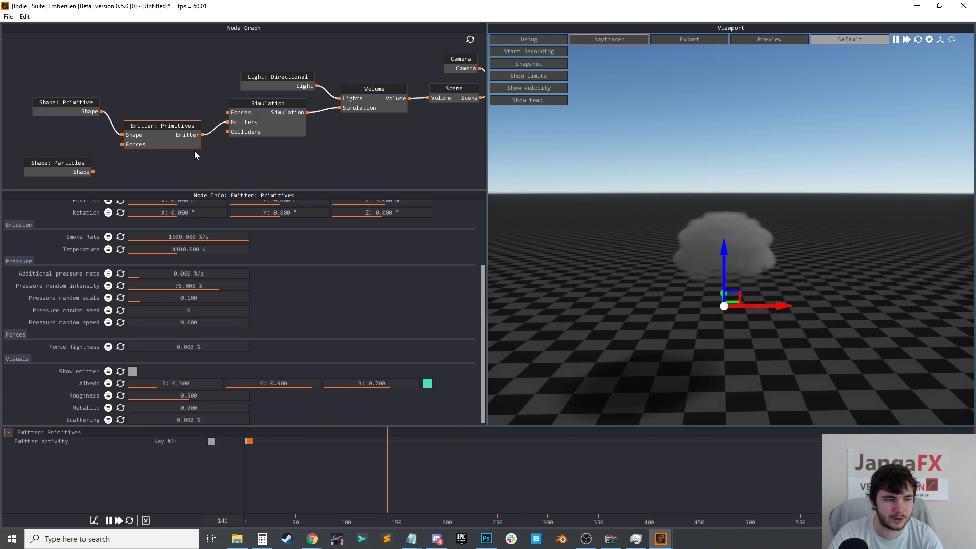
Attach a Force: Noise node to the emitter's Forces input and replay the burst from several angles
middle_drag(181, 154, 270, 130)
drag(212, 121, 162, 116)
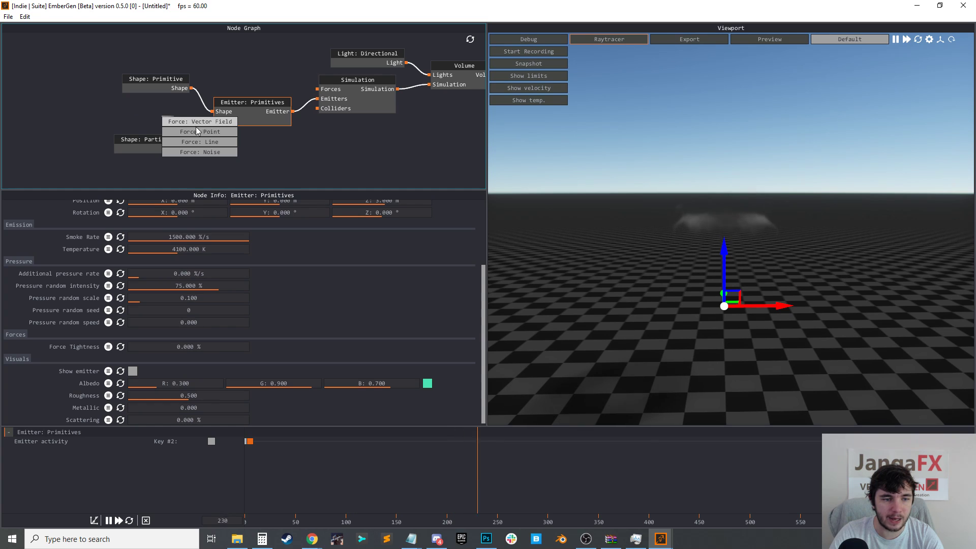
click(197, 152)
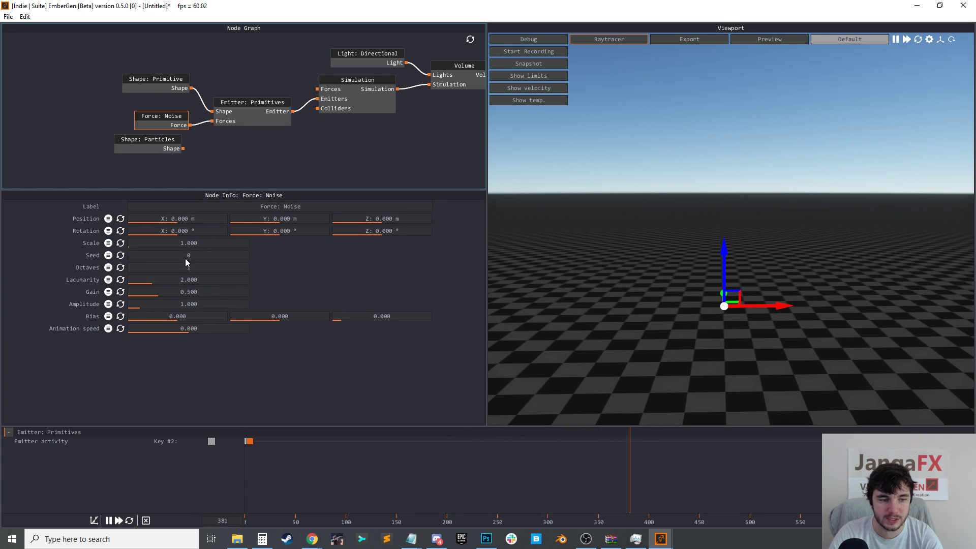
key(r)
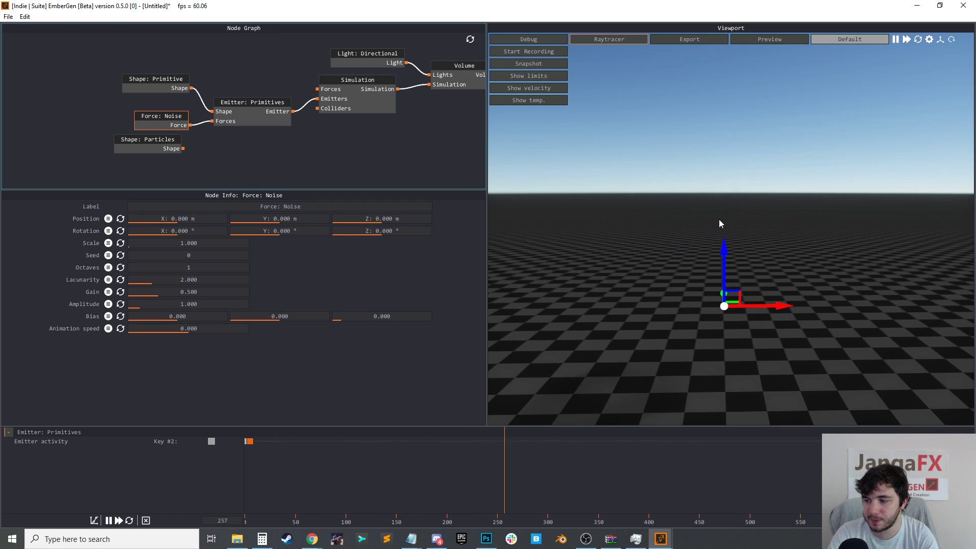
drag(719, 218, 754, 243)
key(r)
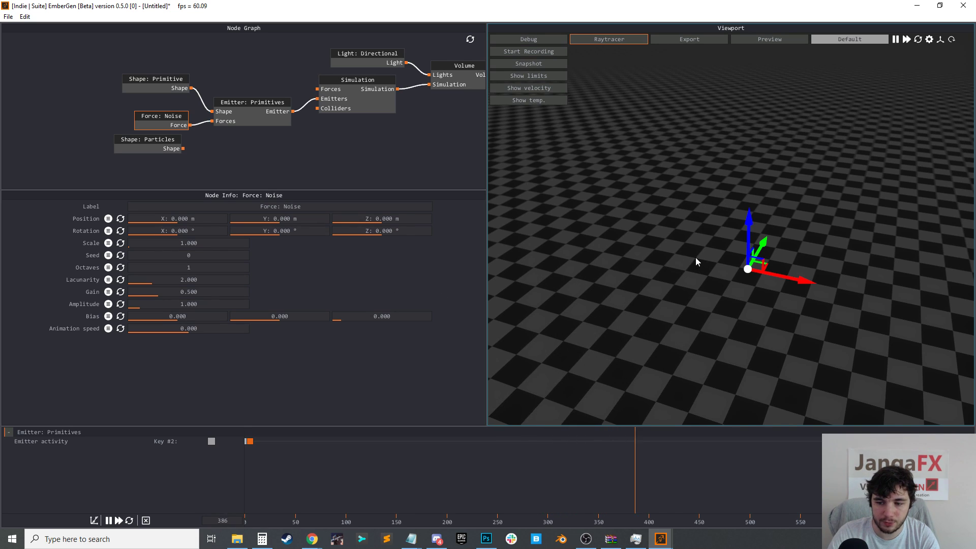
Set the noise force's amplitude to 50
double_click(174, 305)
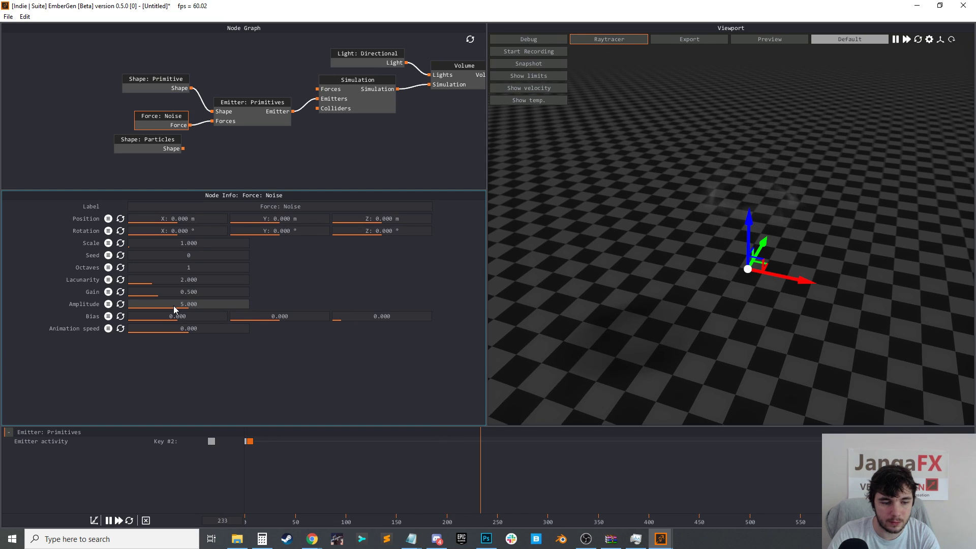
double_click(174, 305)
text(50)
key(Return)
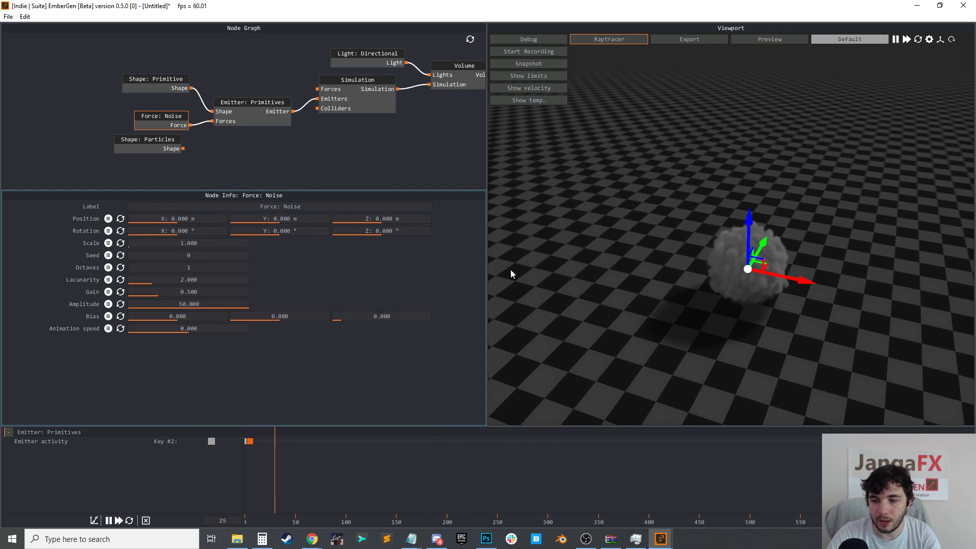
Set the noise force's scale to 6.833 and examine the dispersing smoke from different angles
drag(712, 306, 774, 332)
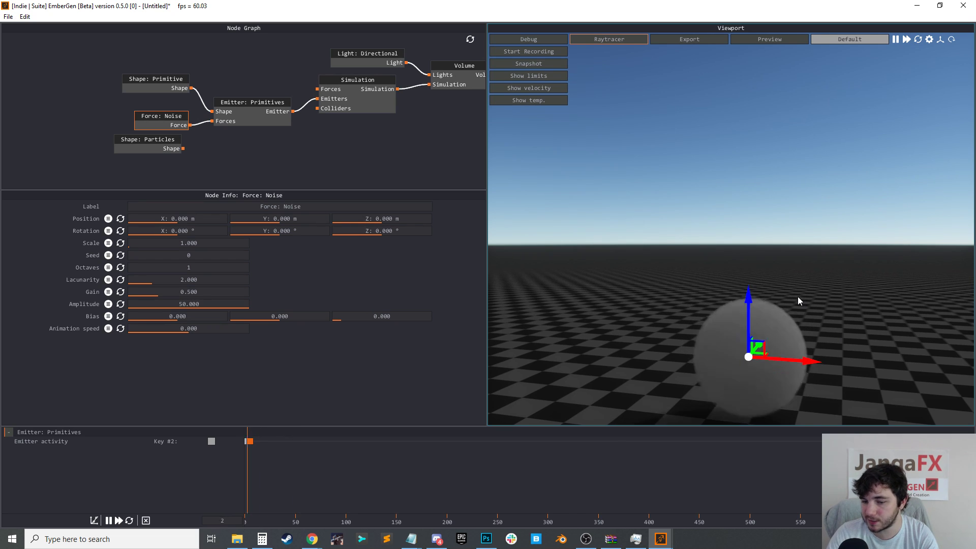
drag(150, 243, 142, 244)
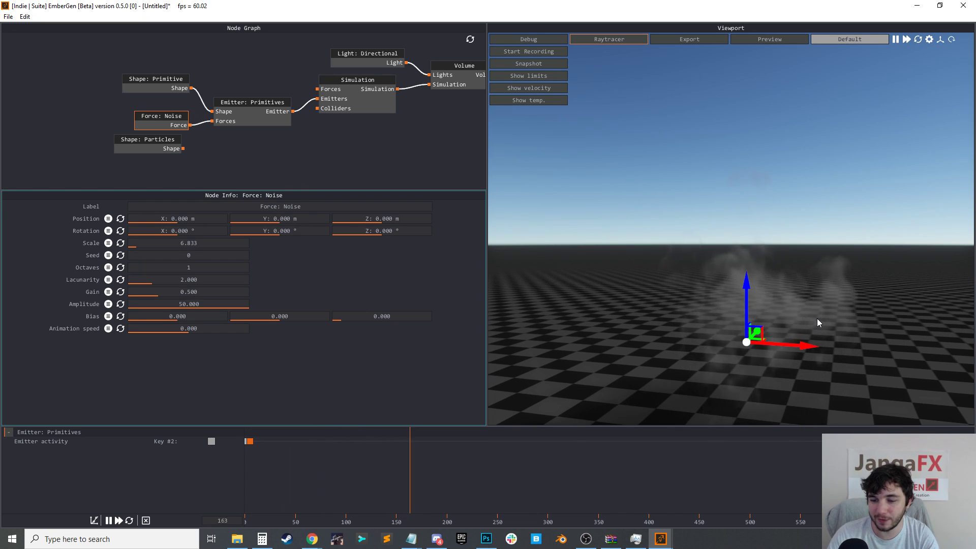
drag(801, 312, 743, 264)
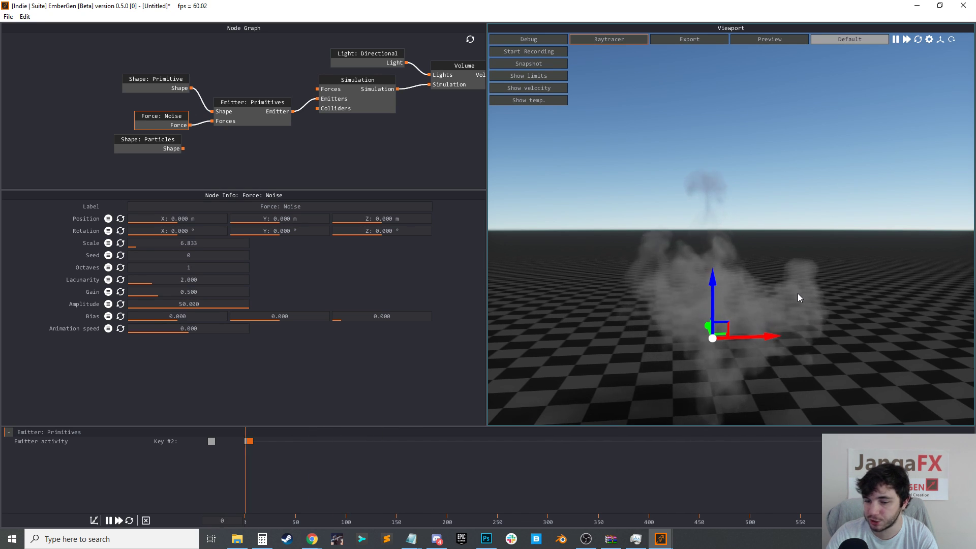
Add a Collider node to the simulation's Colliders input, feed it with Shape: Particles, and watch the capsules push through the smoke
click(374, 133)
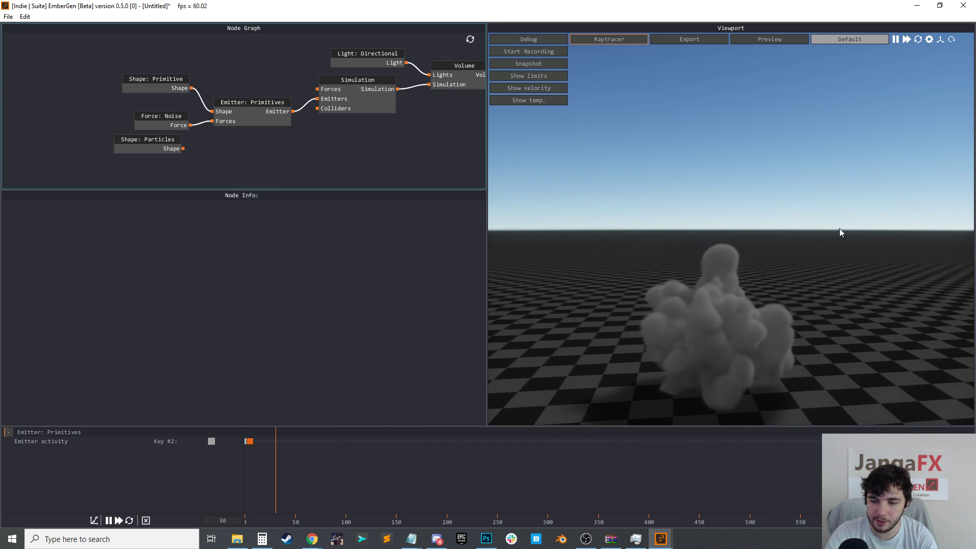
drag(163, 139, 156, 150)
drag(317, 108, 265, 150)
click(278, 156)
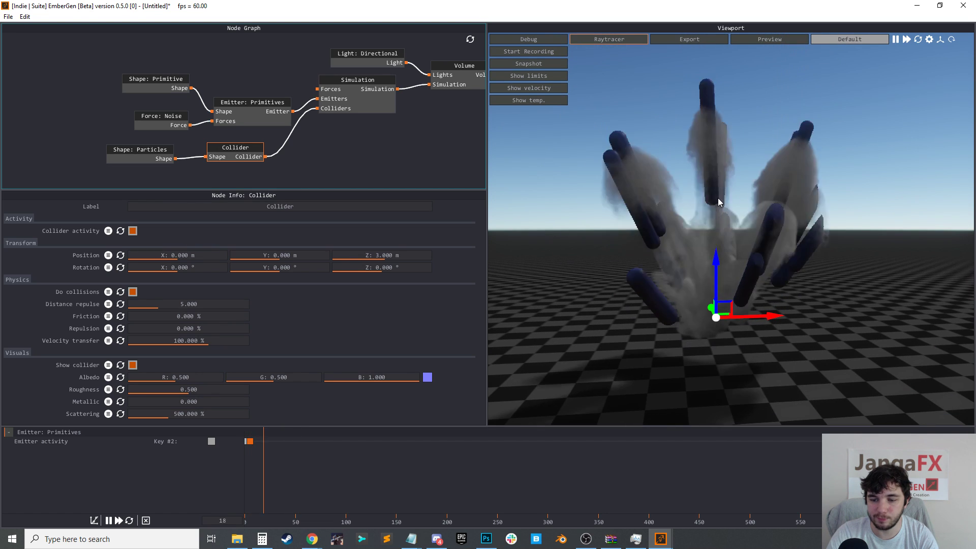
drag(725, 141, 794, 234)
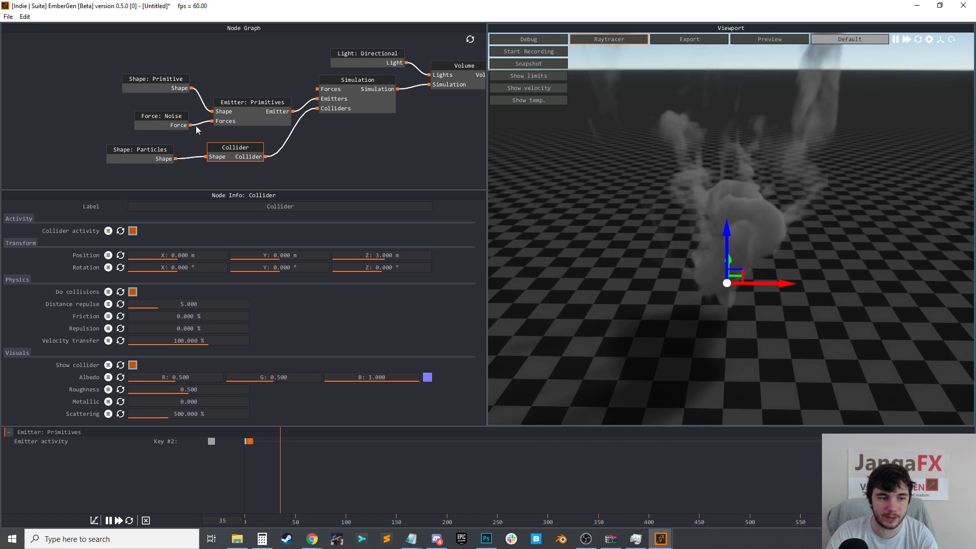
Set the min size of Shape: Particles to 0.150 m and the max size to 0.331 m, and replay the burst
click(123, 155)
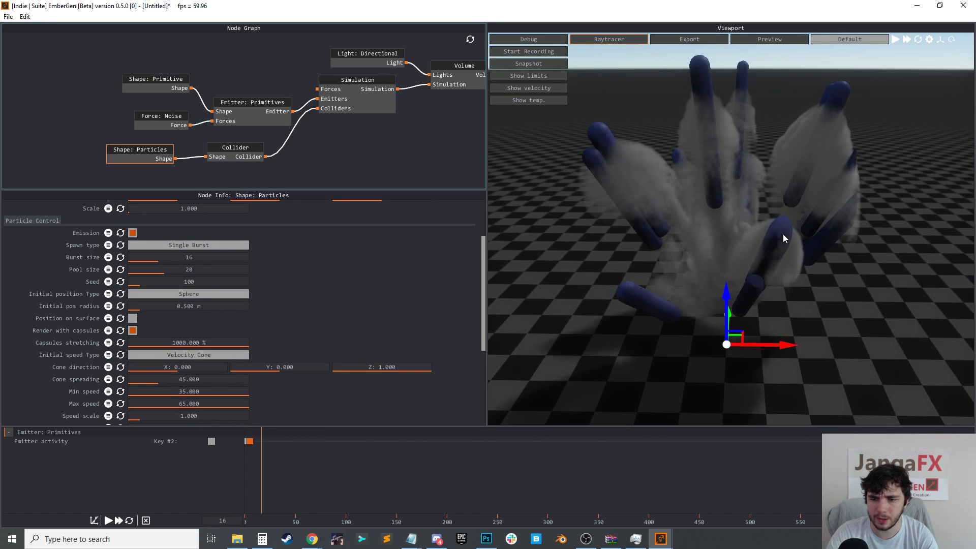
drag(783, 235, 726, 192)
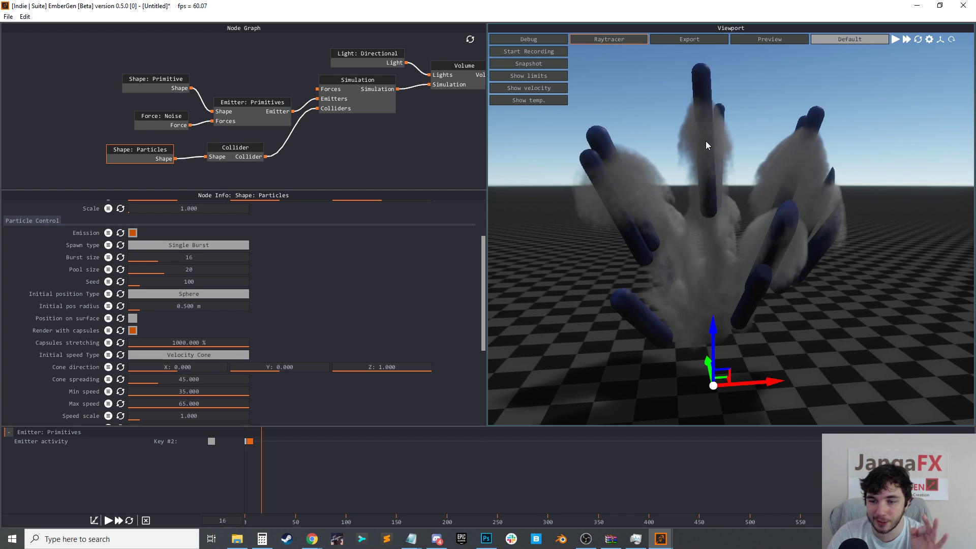
scroll(277, 349, down, 3)
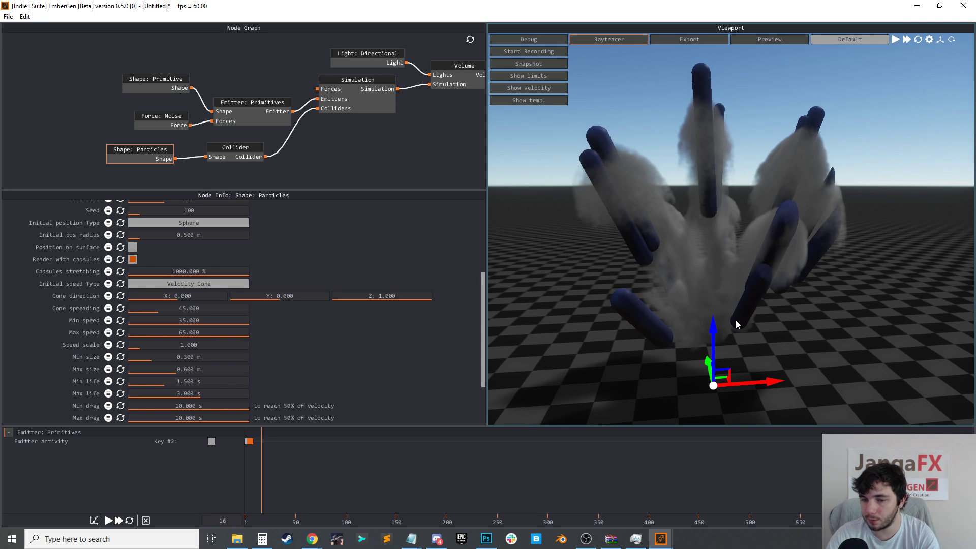
scroll(279, 359, down, 3)
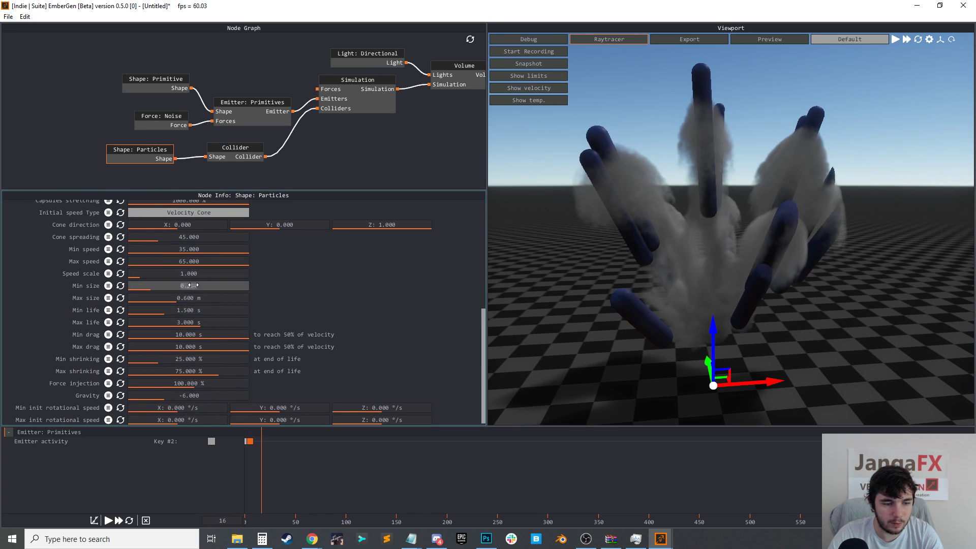
drag(190, 299, 179, 302)
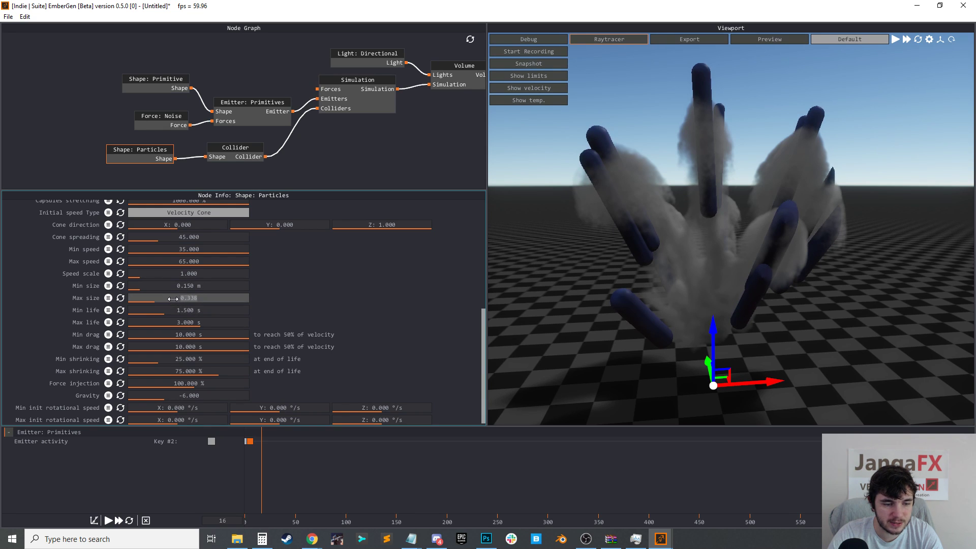
key(r)
key(r)
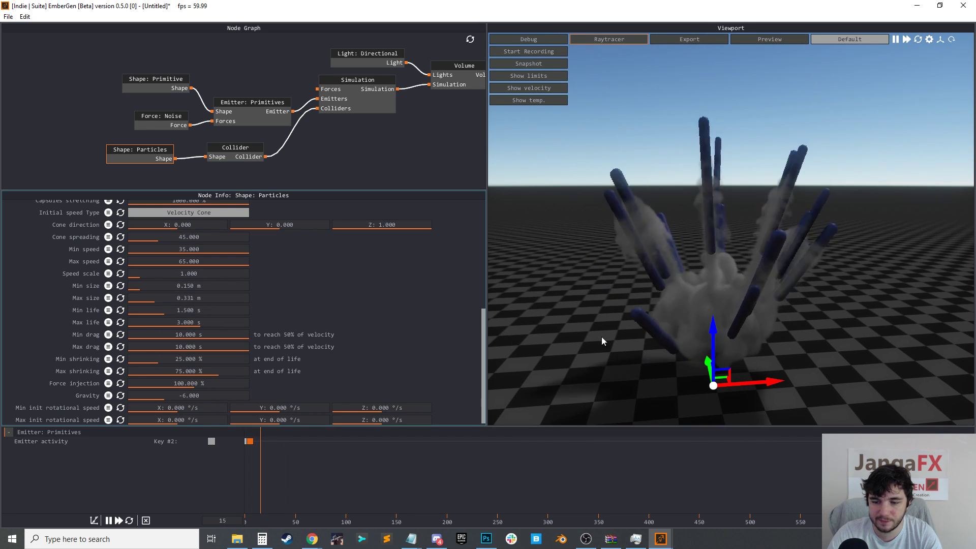
Reduce the capsules stretching of Shape: Particles to 280 % while replaying the burst
scroll(227, 261, up, 2)
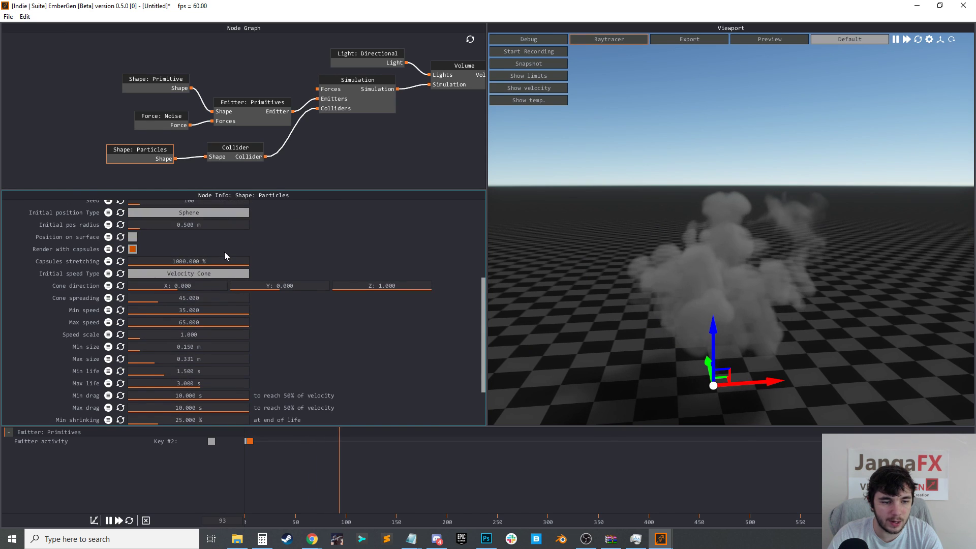
drag(237, 264, 153, 263)
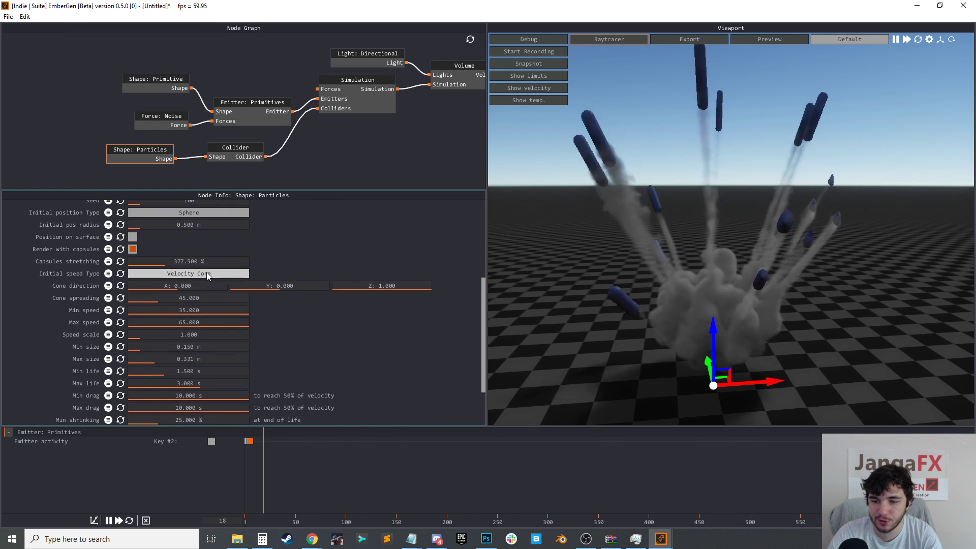
key(r)
key(r)
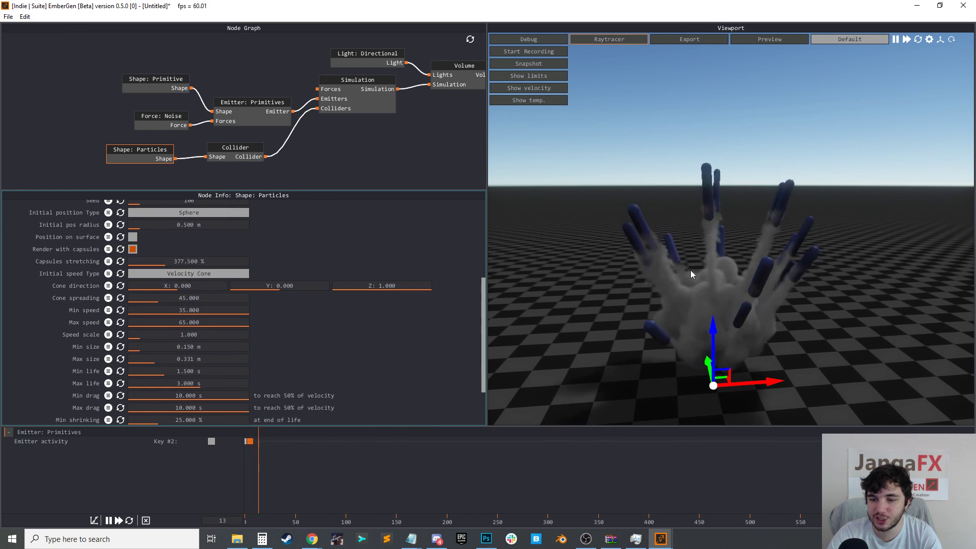
drag(186, 264, 172, 265)
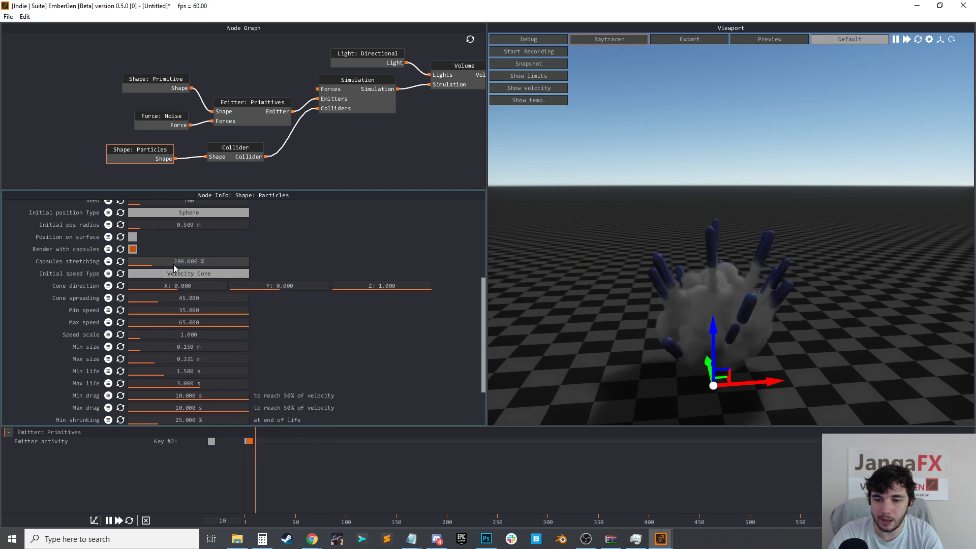
Hide the collider in its visual settings and view the smoke burst from another angle
click(257, 155)
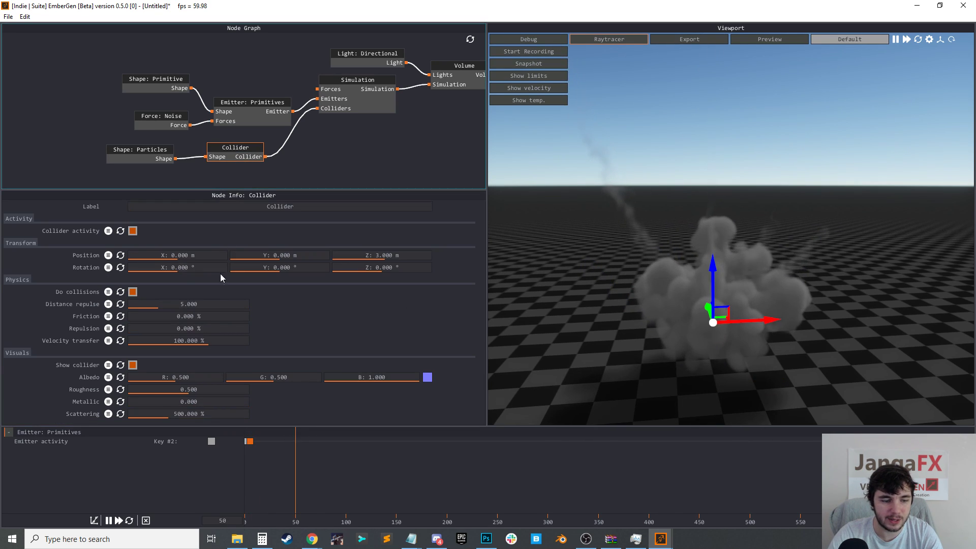
click(132, 365)
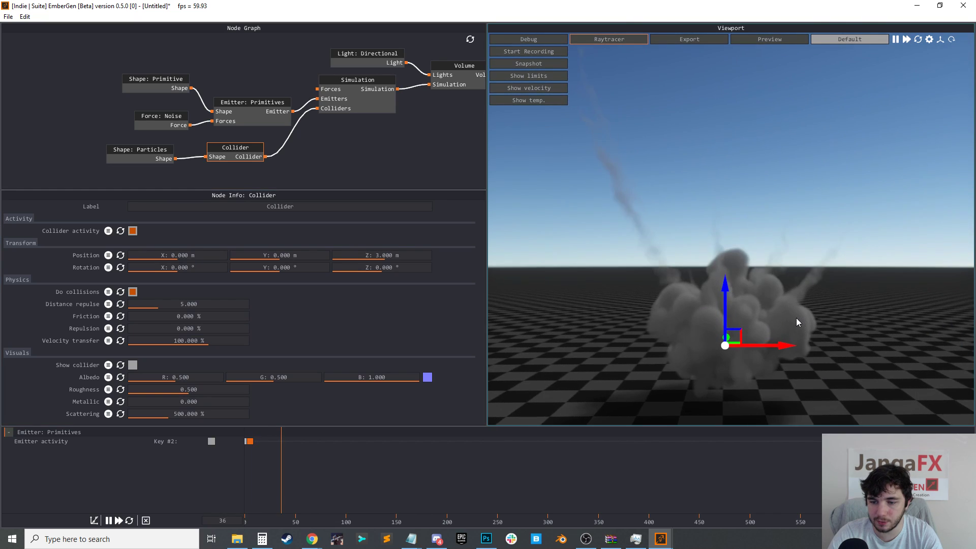
drag(773, 279, 775, 297)
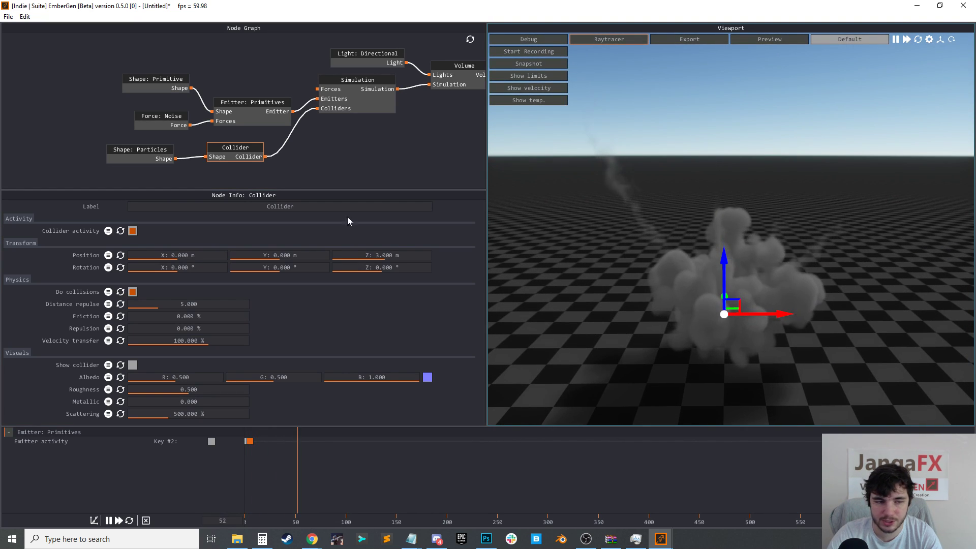
Set the sphere radius of Shape: Primitive to 1.5 m and replay the smaller burst
click(156, 82)
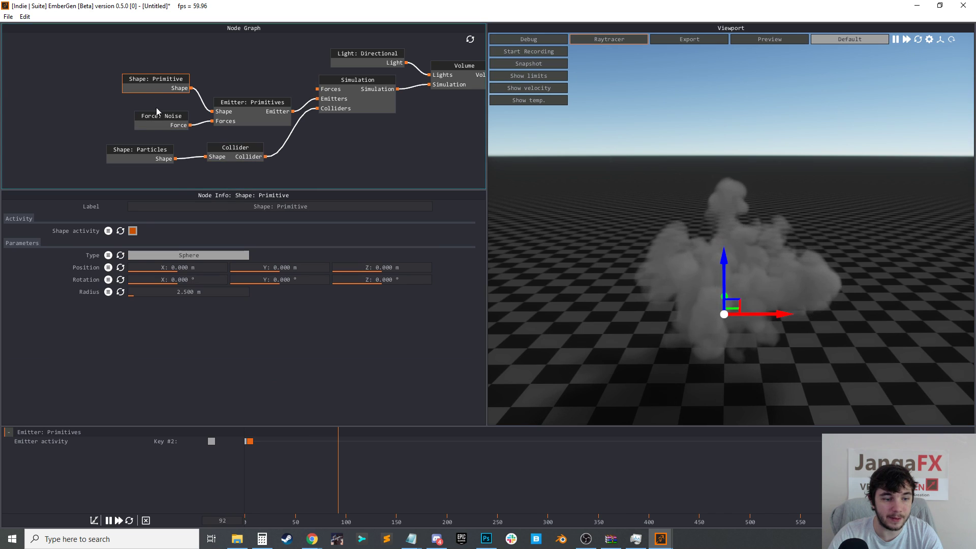
double_click(165, 292)
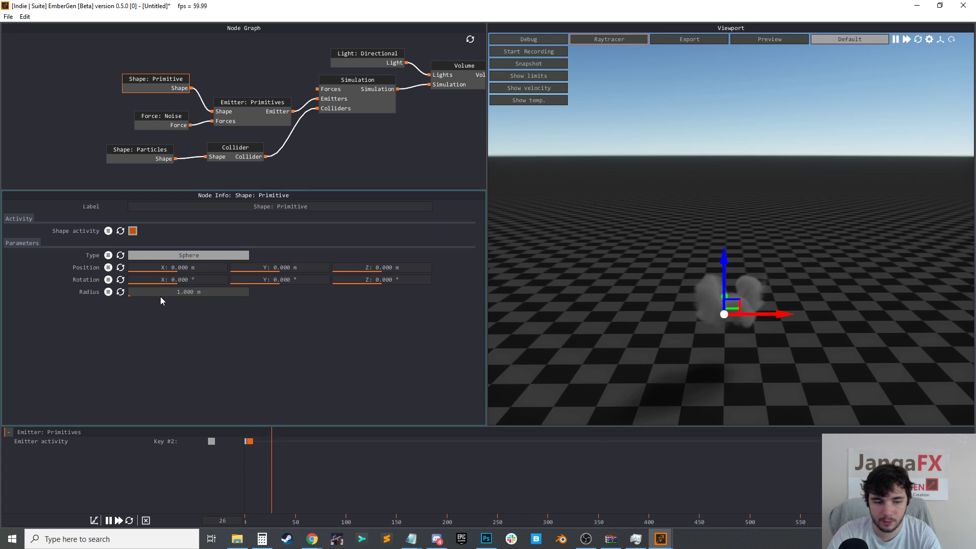
double_click(159, 294)
text(1.)
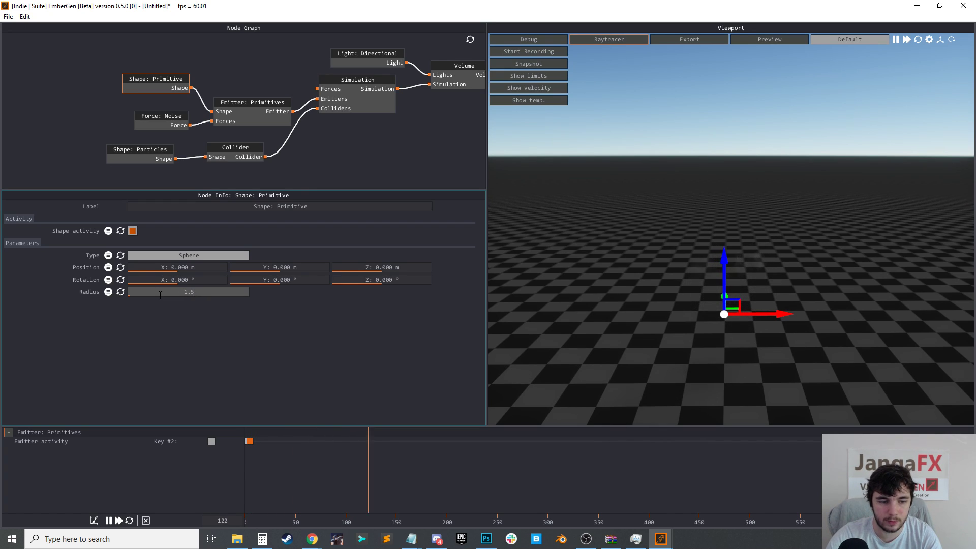
text(5)
key(Return)
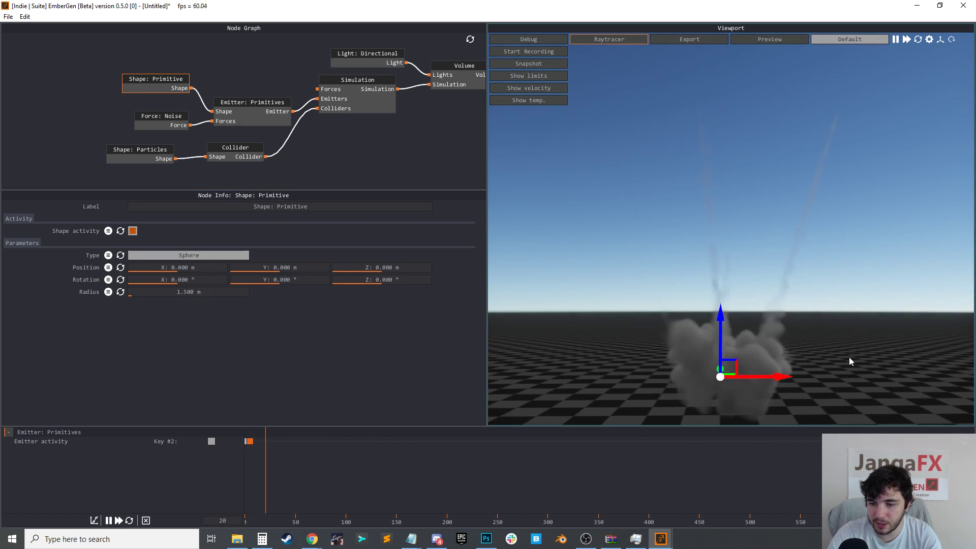
drag(849, 357, 832, 257)
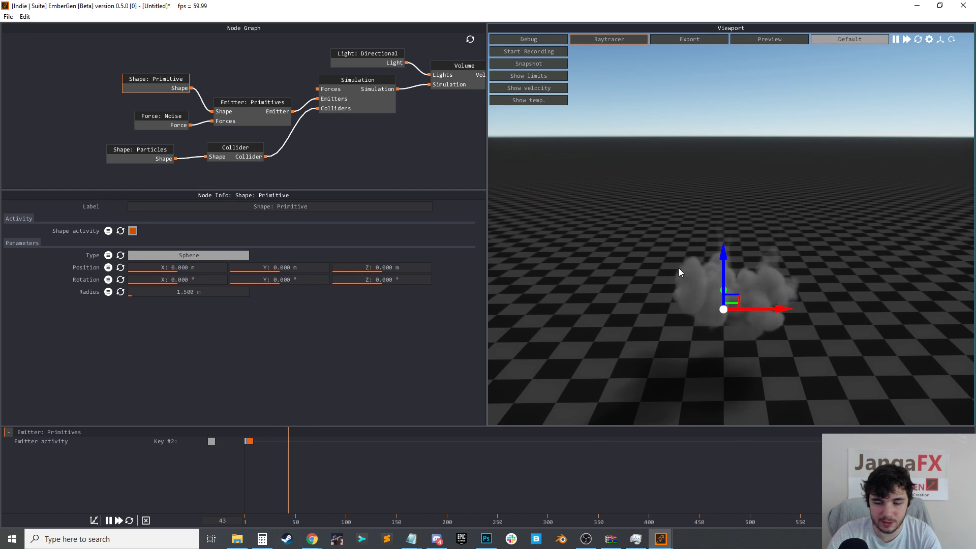
Show the collider again in its visual settings and inspect the capsules' paths around the smoke
click(213, 156)
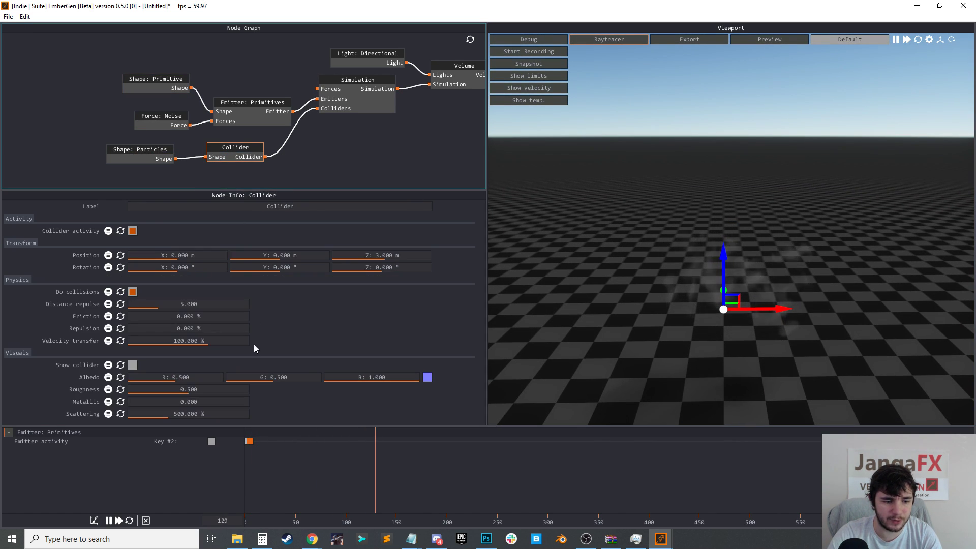
click(132, 365)
drag(731, 365, 829, 275)
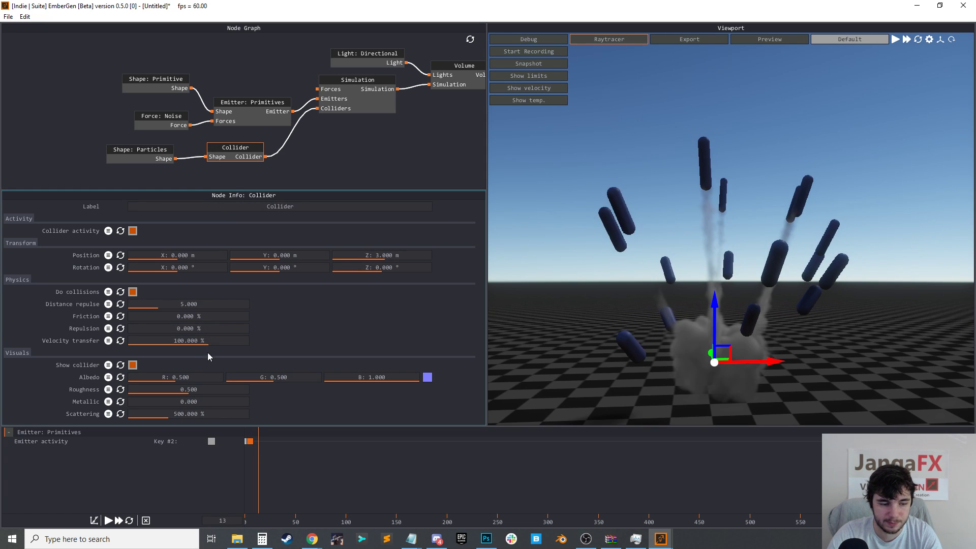
Set the cone spreading of Shape: Particles to 16.5, resume playback and replay the narrower burst
click(133, 152)
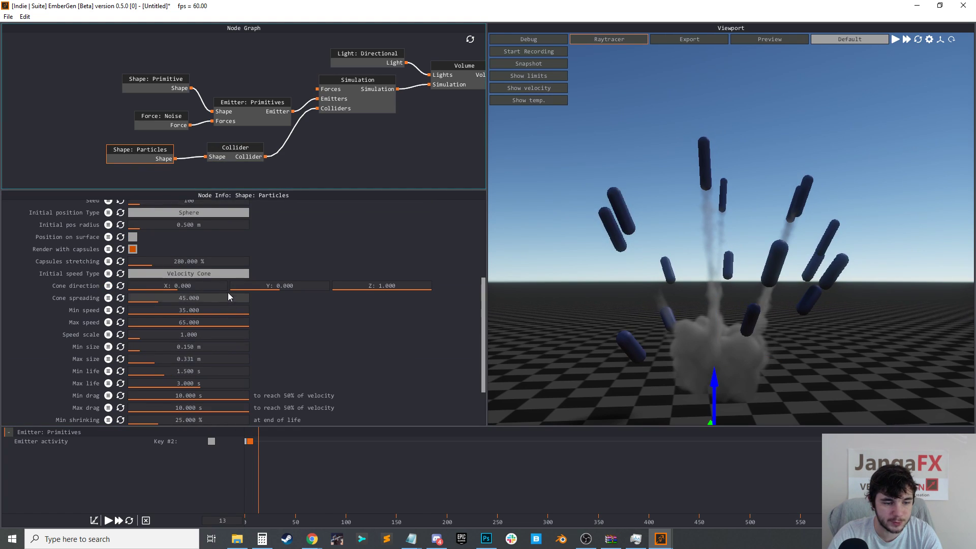
drag(222, 297, 212, 296)
key(space)
drag(806, 294, 767, 322)
key(r)
key(r)
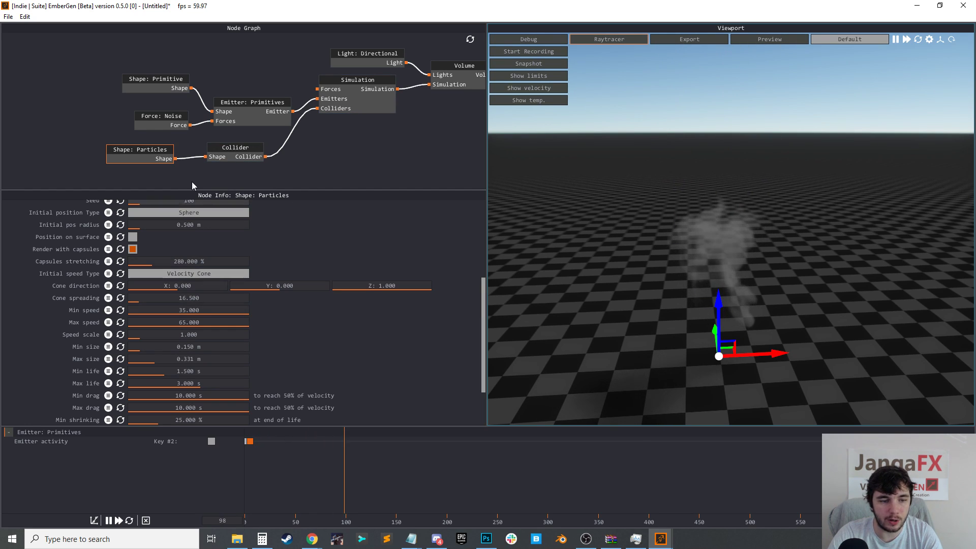
Hide the collider from view and restart the burst for a closer look at the smoke
click(234, 150)
click(131, 366)
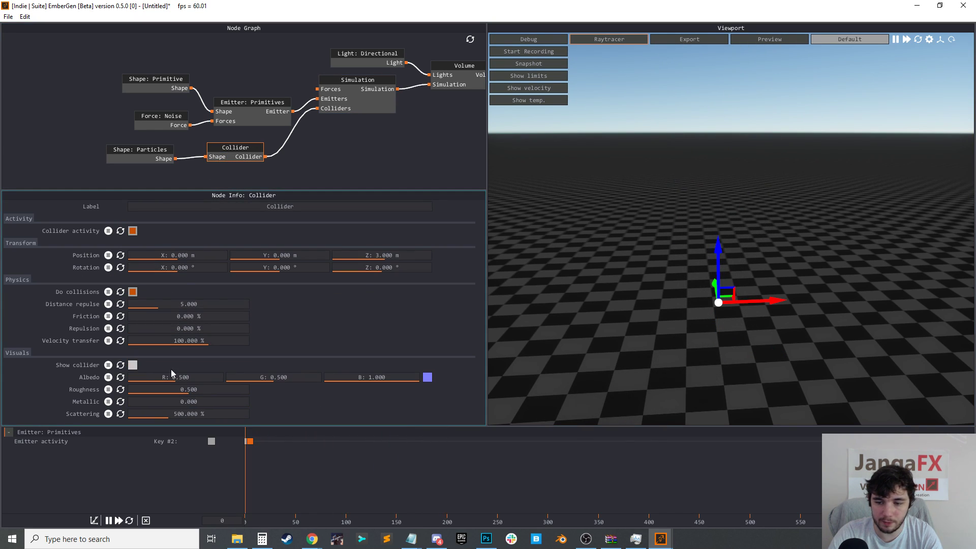
key(r)
scroll(664, 243, up, 1)
drag(737, 279, 808, 249)
Replay and pause the burst several times to examine how the smoke trails rise behind the hidden particles
key(r)
key(r)
key(space)
middle_drag(770, 146, 769, 205)
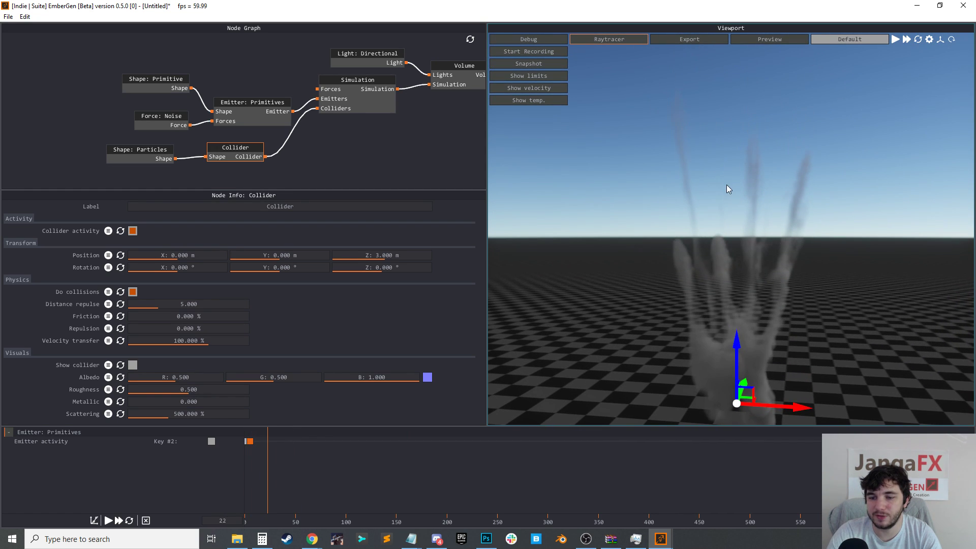
key(space)
middle_drag(762, 165, 761, 218)
key(r)
key(r)
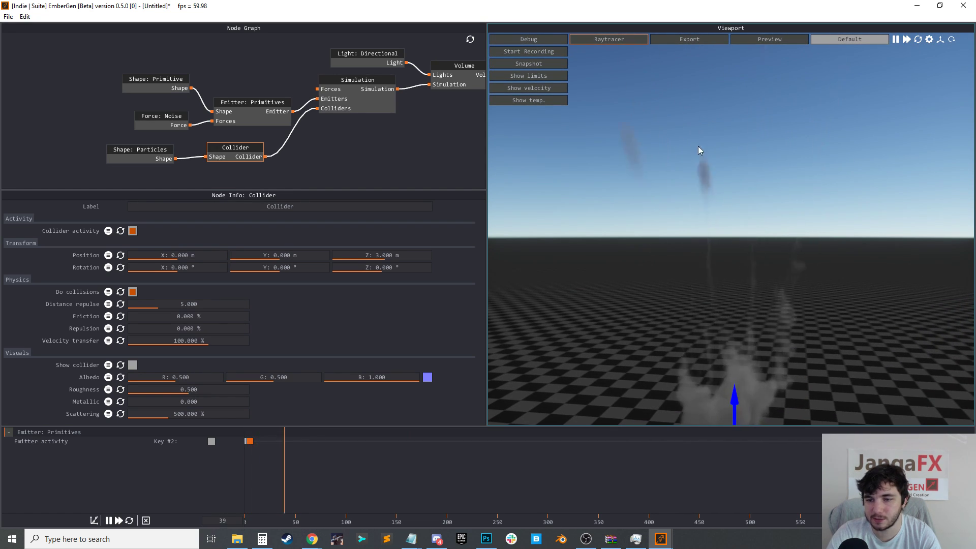
key(r)
key(space)
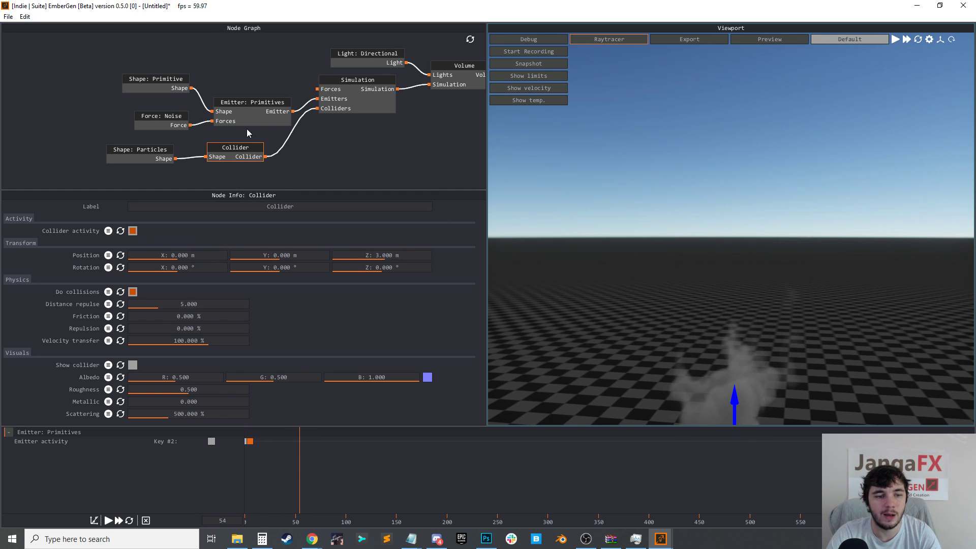
Lower the collider's velocity transfer to 12.5 % and resume playback to view the burst
drag(215, 342, 201, 340)
key(space)
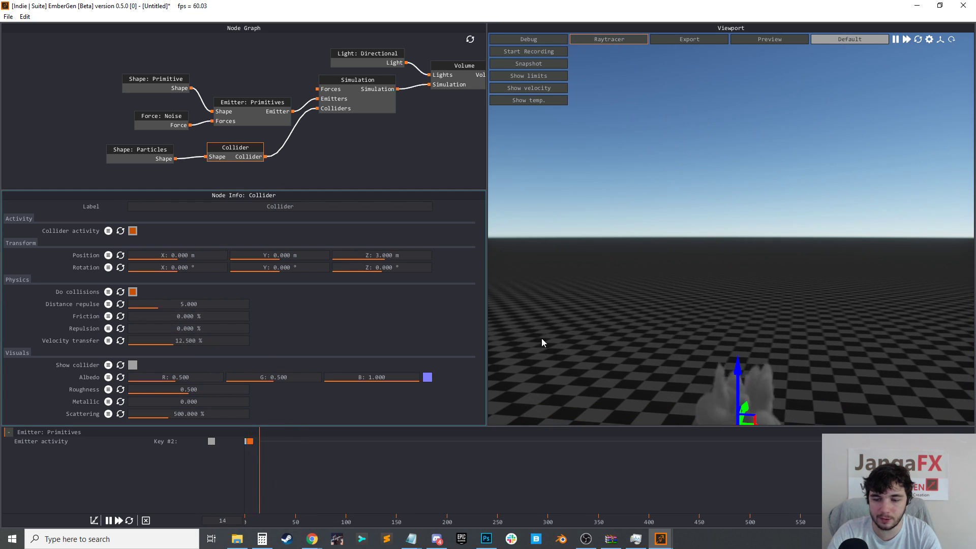
middle_drag(808, 386, 800, 318)
middle_drag(859, 295, 864, 262)
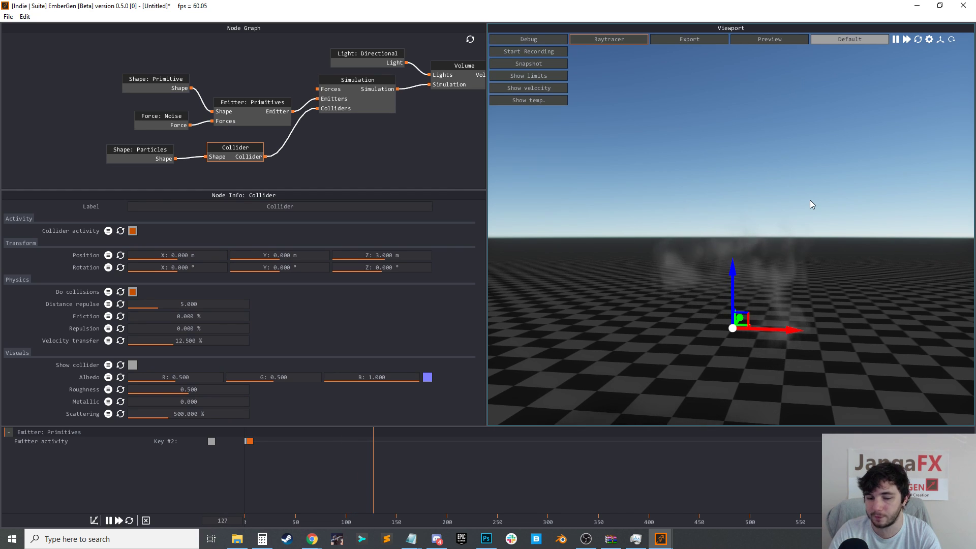
Set the collider's velocity transfer to 25 % and examine the replayed burst from different angles
double_click(200, 341)
text(25)
key(Return)
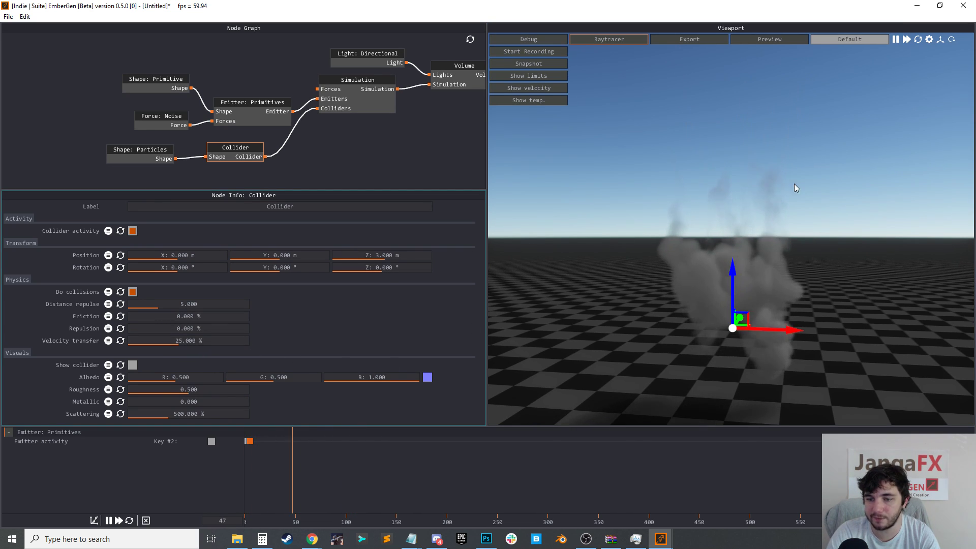
scroll(798, 215, up, 2)
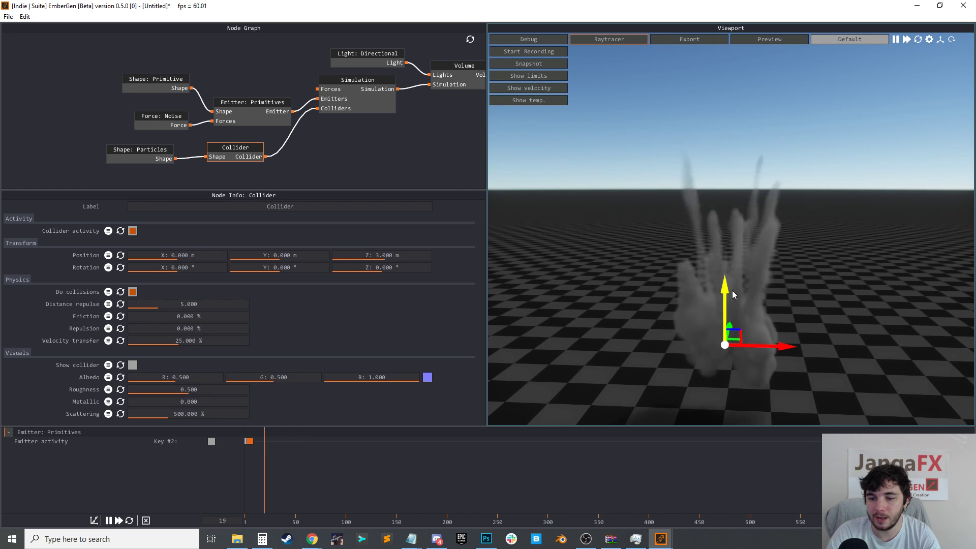
drag(806, 260, 810, 290)
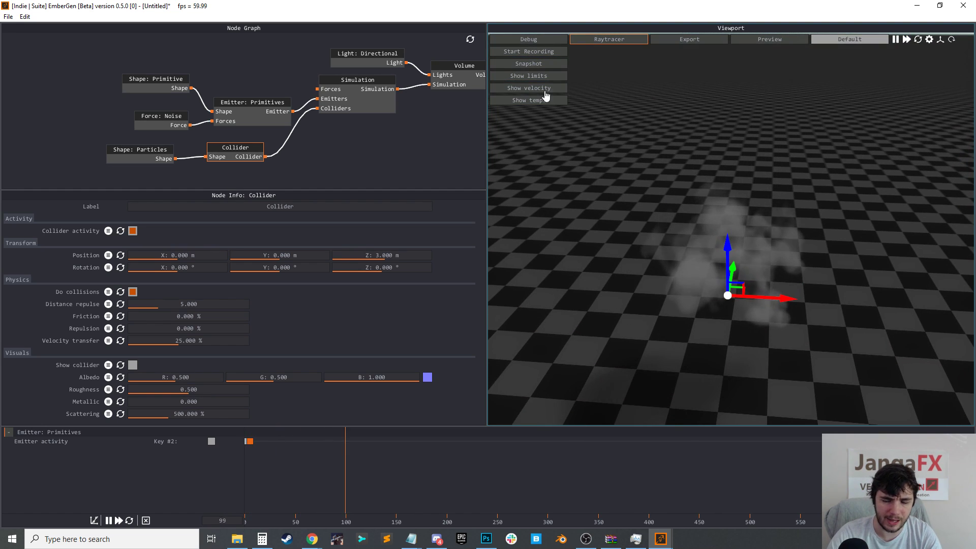
Raise the simulation's smoke dissipation rate to 5 s to reach 50% and replay the burst
click(367, 104)
scroll(228, 333, down, 5)
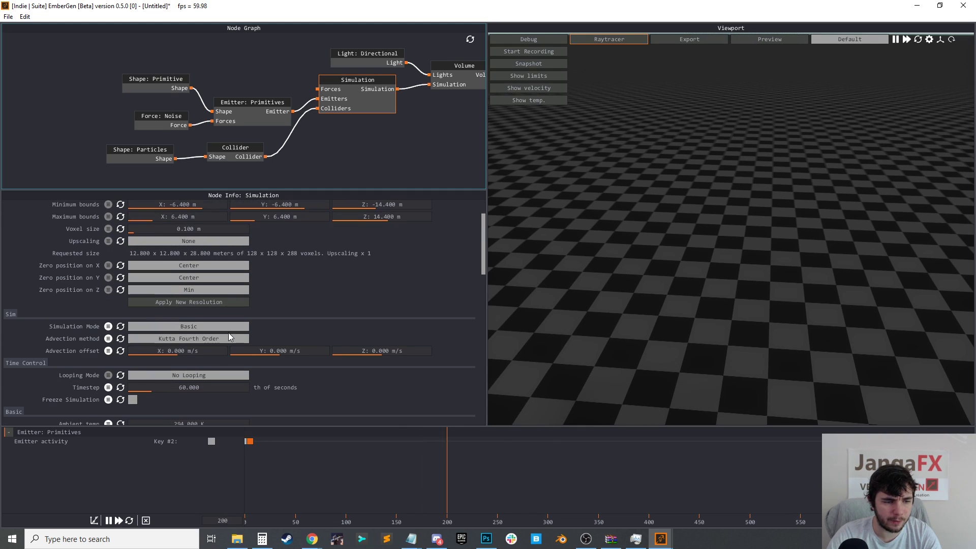
scroll(195, 340, down, 5)
drag(214, 320, 407, 333)
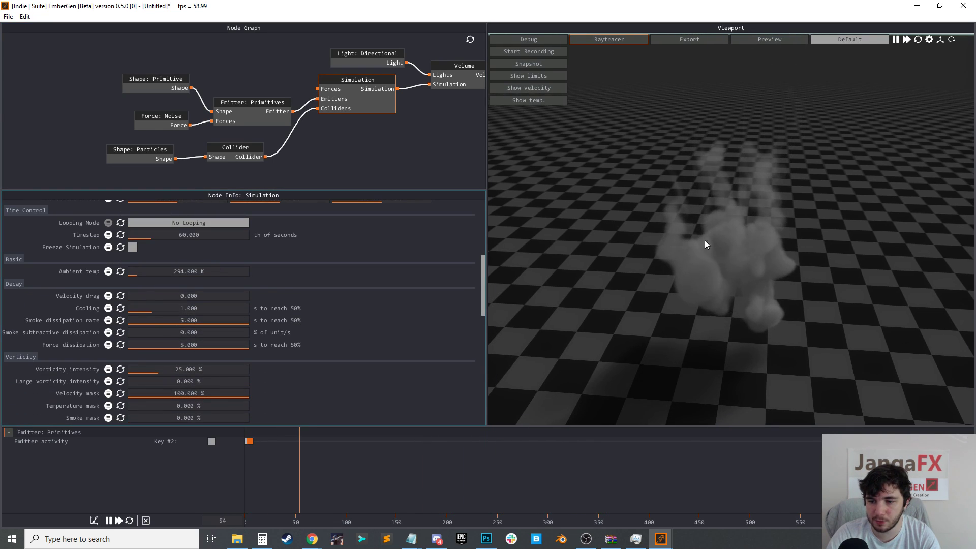
drag(748, 291, 763, 209)
key(r)
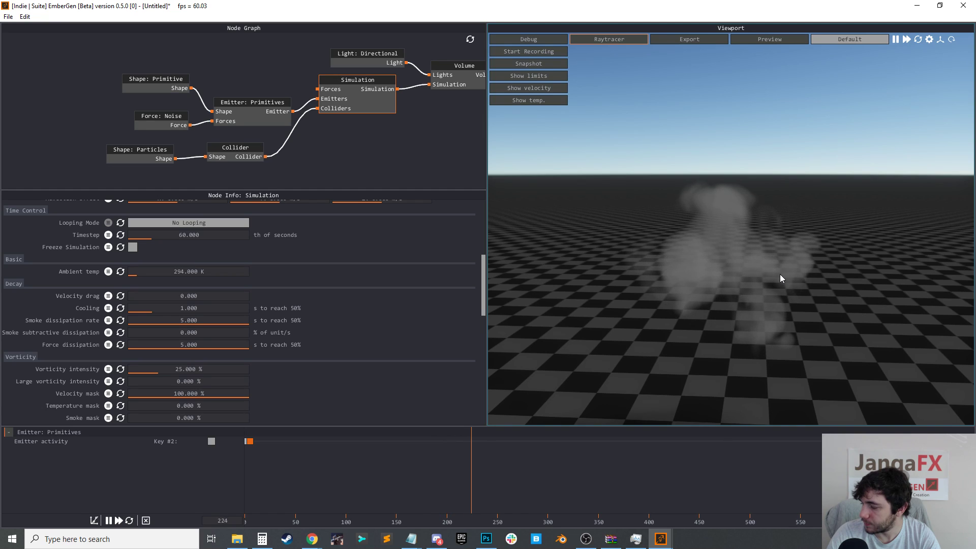
Replay the burst several times and examine the slower-fading smoke trails from different angles
drag(717, 252, 655, 269)
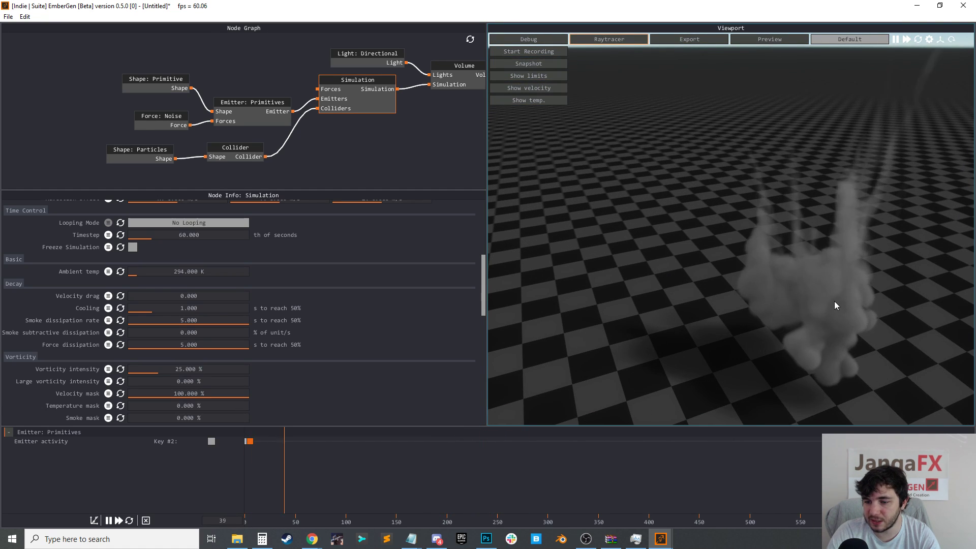
key(r)
drag(780, 330, 770, 329)
key(r)
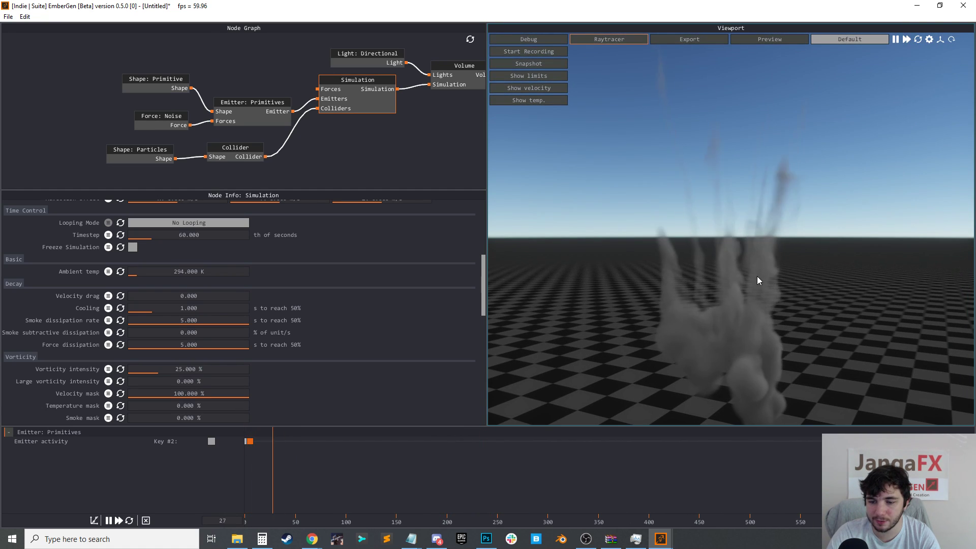
middle_drag(758, 273, 755, 321)
drag(724, 353, 574, 319)
key(r)
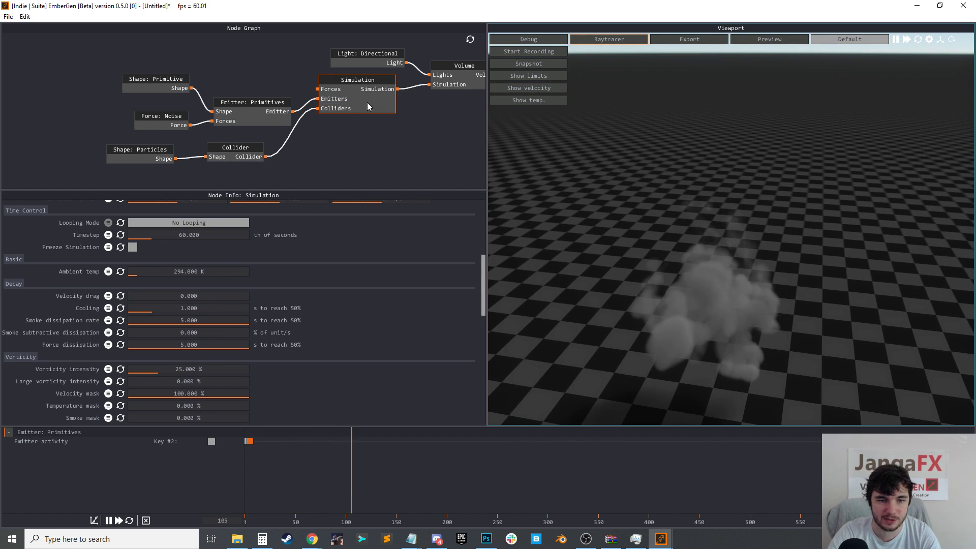
Switch the simulation's advection method to BFECC and replay the burst to check the smoke detail
scroll(198, 265, up, 5)
click(199, 268)
click(200, 393)
key(r)
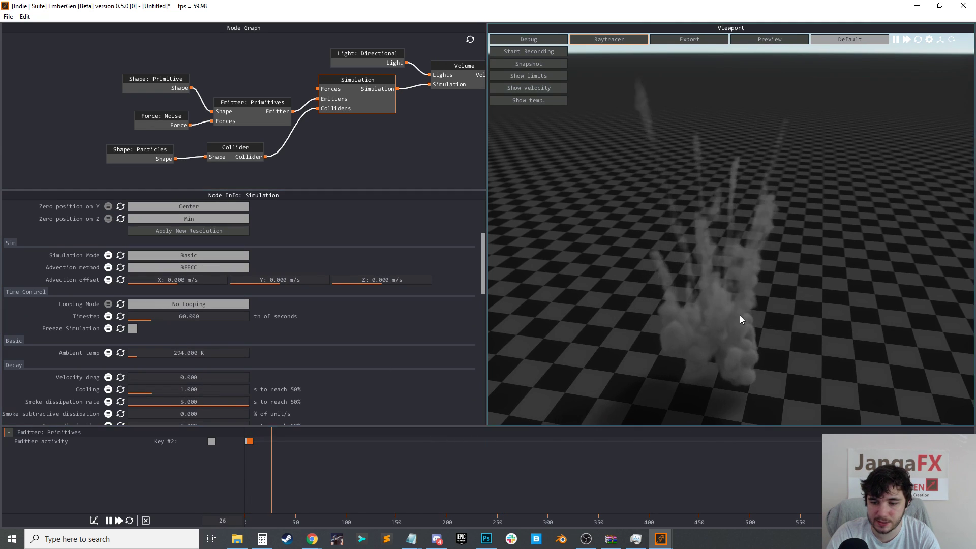
drag(739, 318, 740, 301)
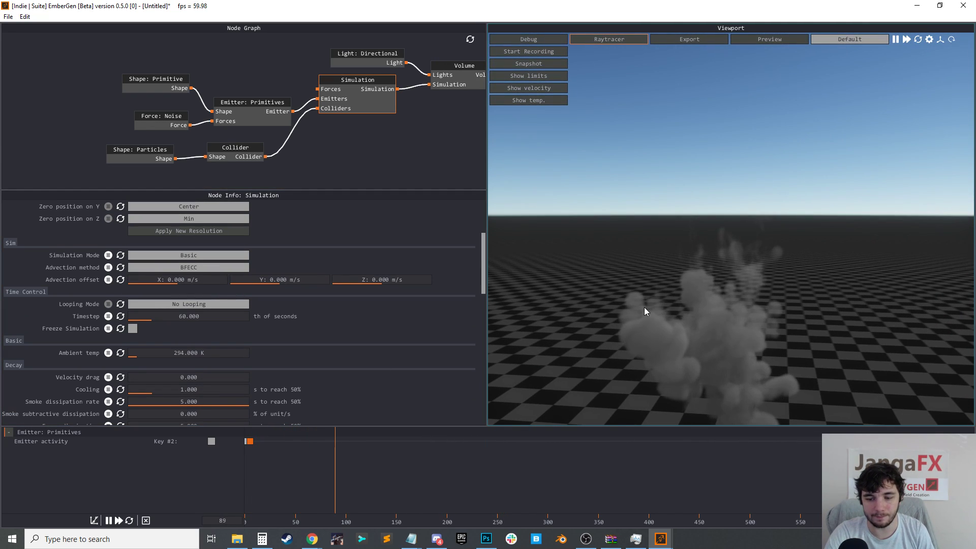
Shift the emitter's second activity key slightly earlier, set its smoke rate to 500 %/s, and replay the burst
drag(251, 443, 250, 444)
key(r)
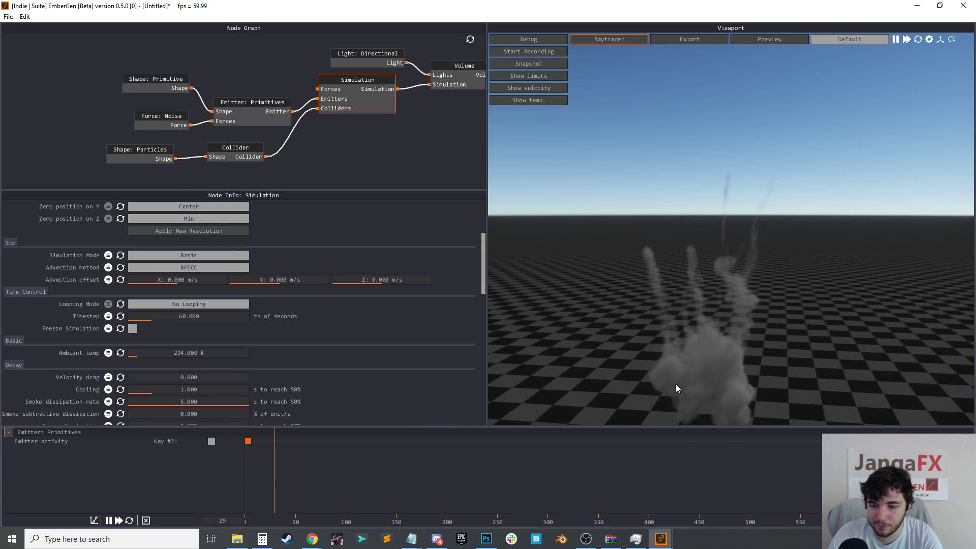
click(239, 114)
drag(213, 237, 146, 244)
key(r)
middle_drag(768, 362, 756, 301)
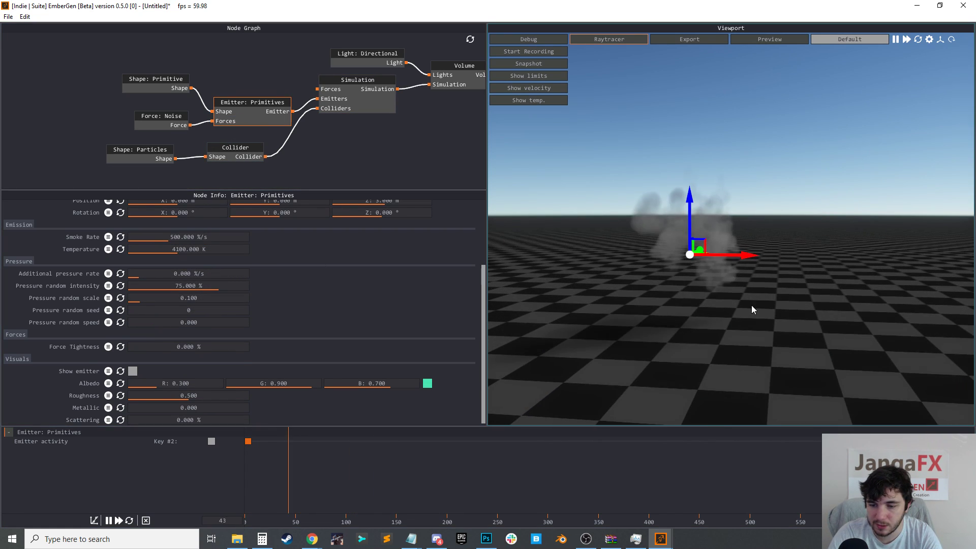
key(r)
scroll(667, 247, up, 1)
scroll(667, 246, up, 3)
key(r)
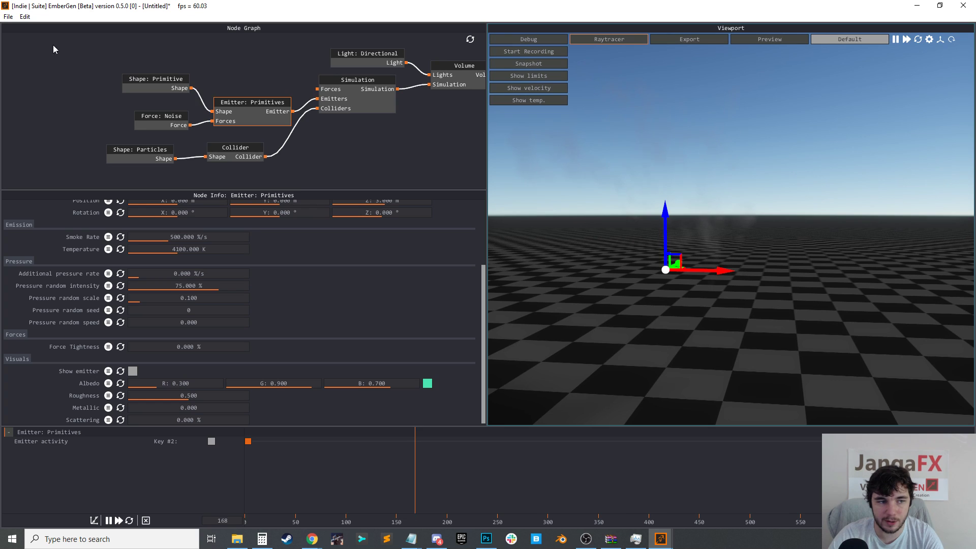
Open the preset 024_bullet_impact_metal.ember without saving the current work
click(6, 18)
click(31, 39)
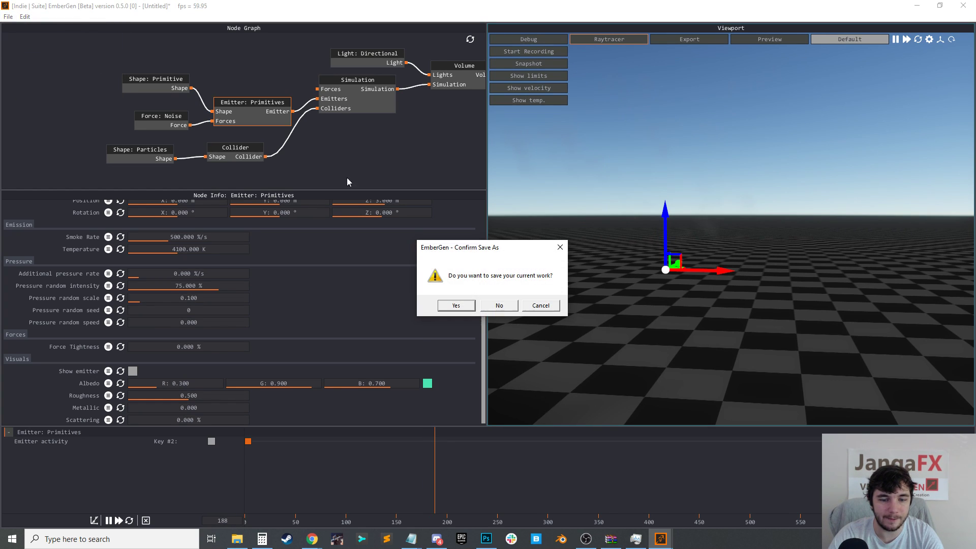
click(497, 305)
scroll(284, 248, down, 8)
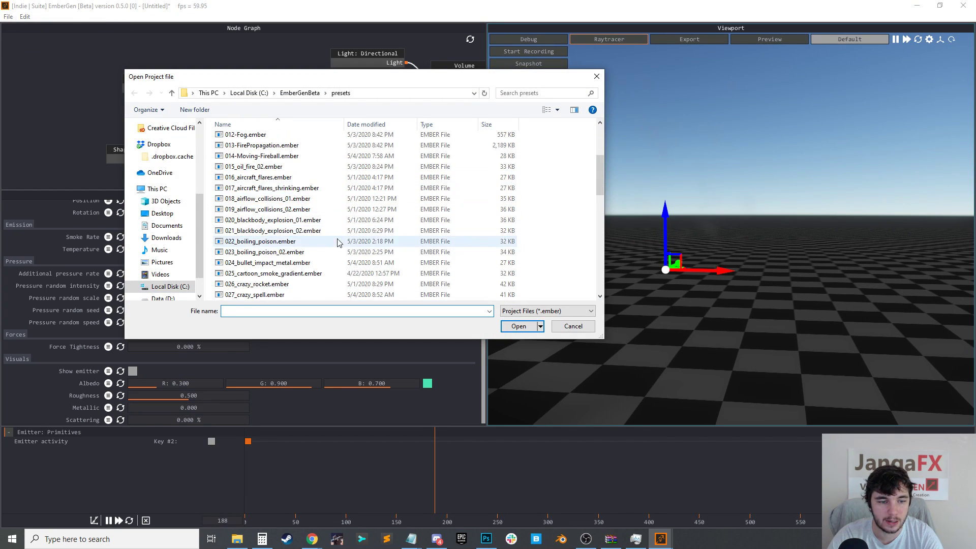
scroll(287, 254, down, 7)
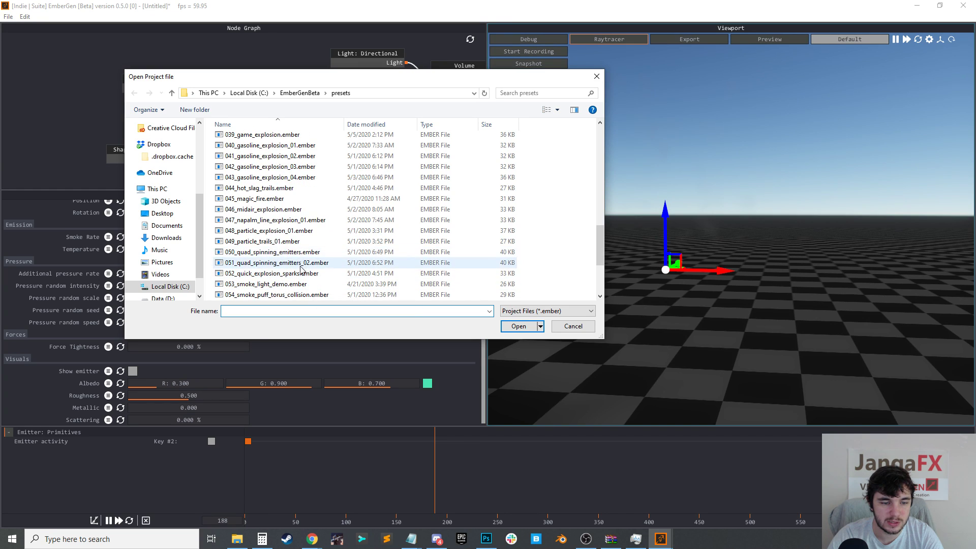
scroll(301, 275, down, 1)
scroll(293, 259, up, 15)
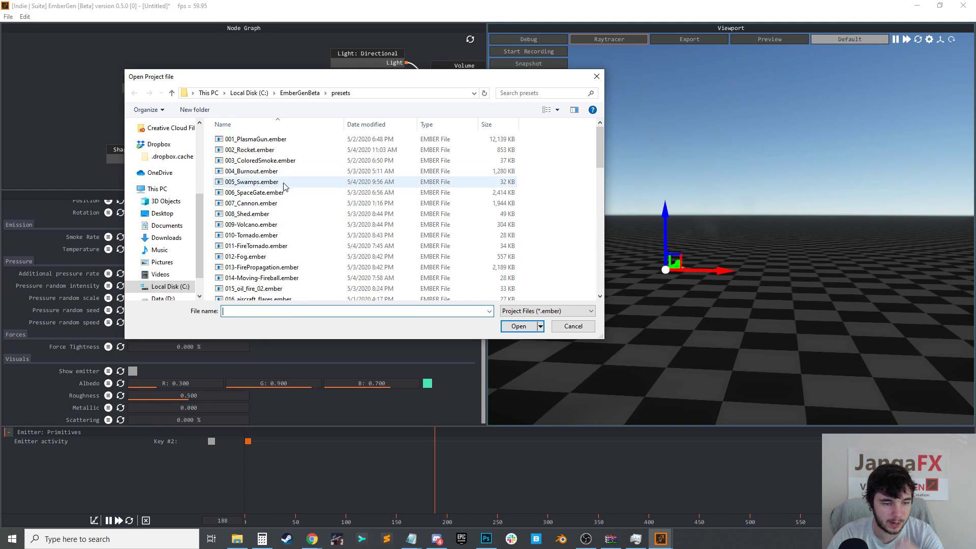
scroll(287, 208, down, 4)
click(300, 262)
click(516, 327)
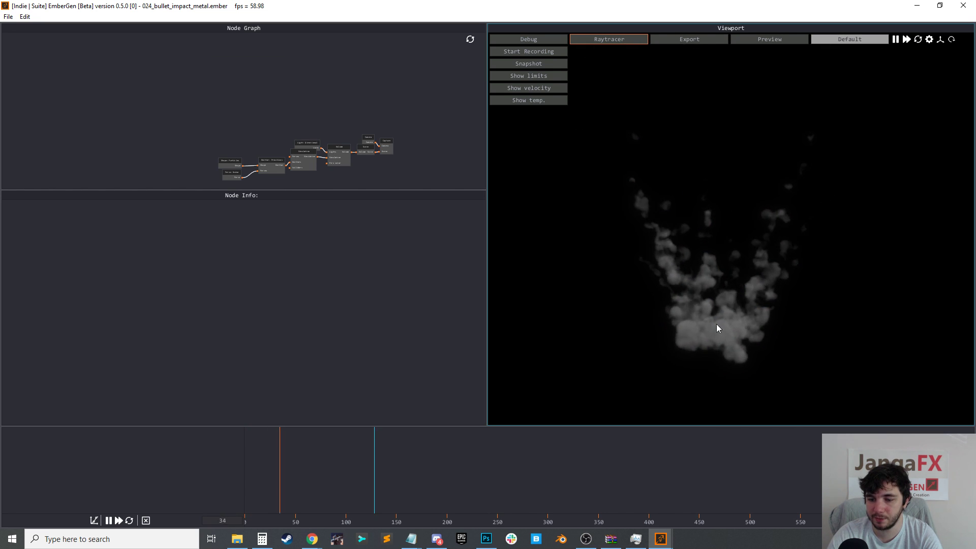
Pause the bullet impact while its sparks are visible and examine the particle shape's speed, size, life and capsule settings
key(space)
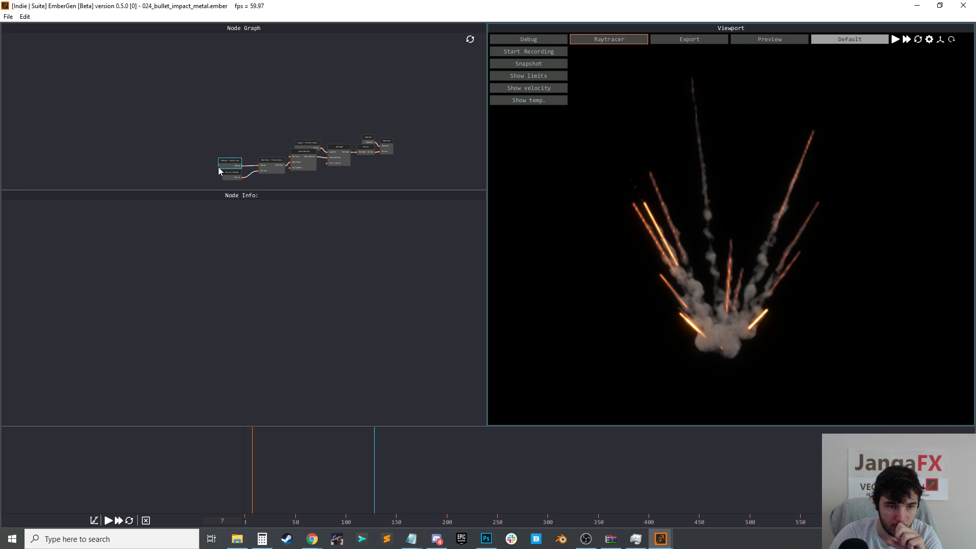
scroll(219, 168, up, 5)
click(237, 149)
scroll(245, 373, down, 2)
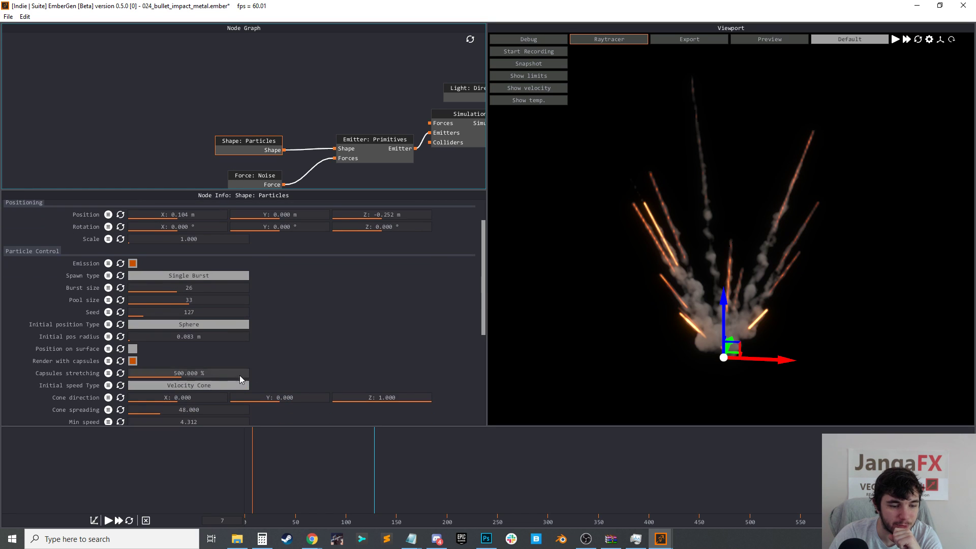
scroll(237, 376, down, 2)
scroll(275, 352, down, 3)
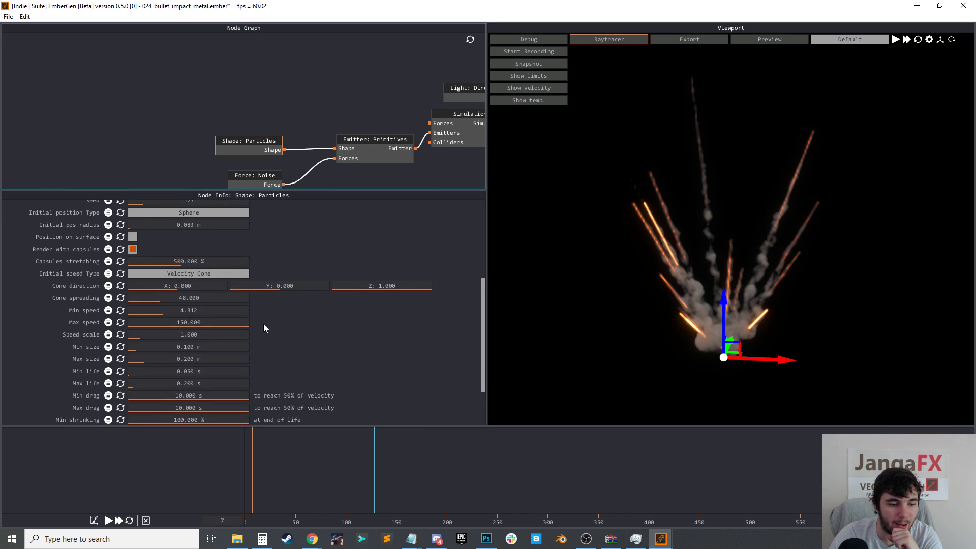
scroll(264, 318, up, 3)
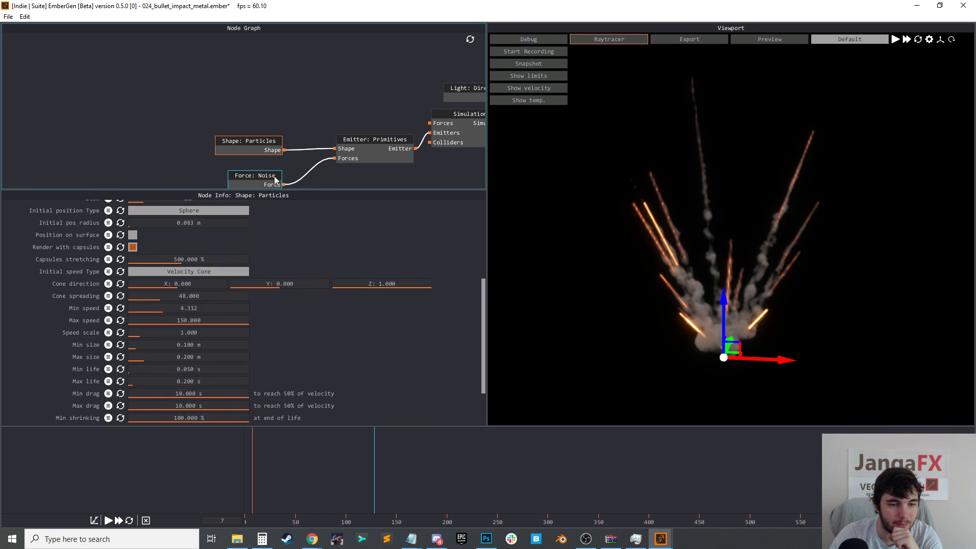
middle_drag(319, 179, 330, 132)
scroll(215, 326, up, 1)
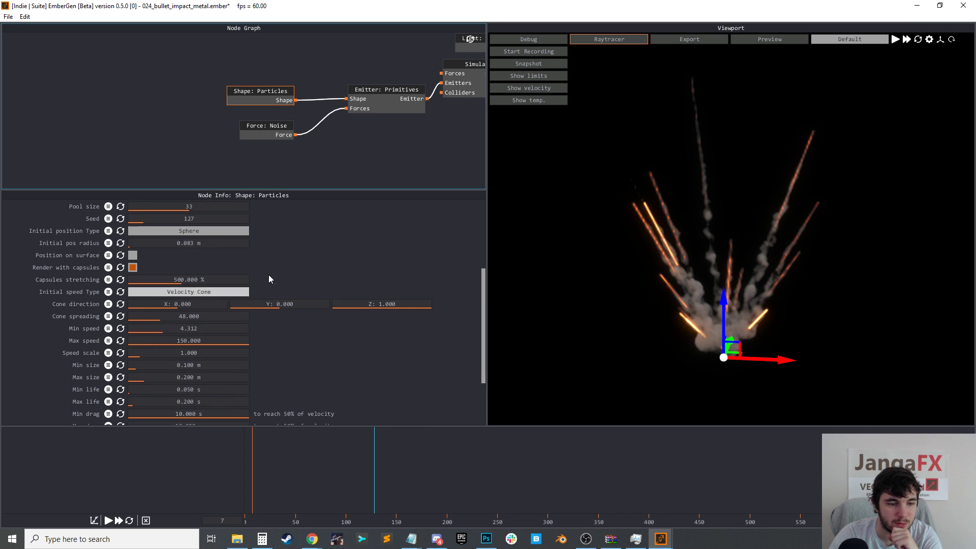
Show the emitter in the bullet impact scene and set its albedo to pure white
click(382, 106)
scroll(219, 347, down, 3)
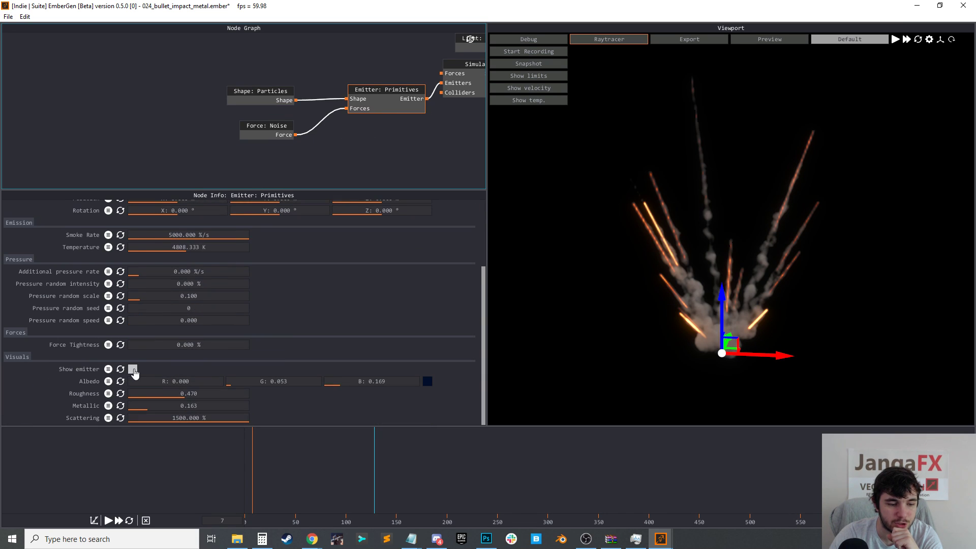
scroll(660, 201, up, 5)
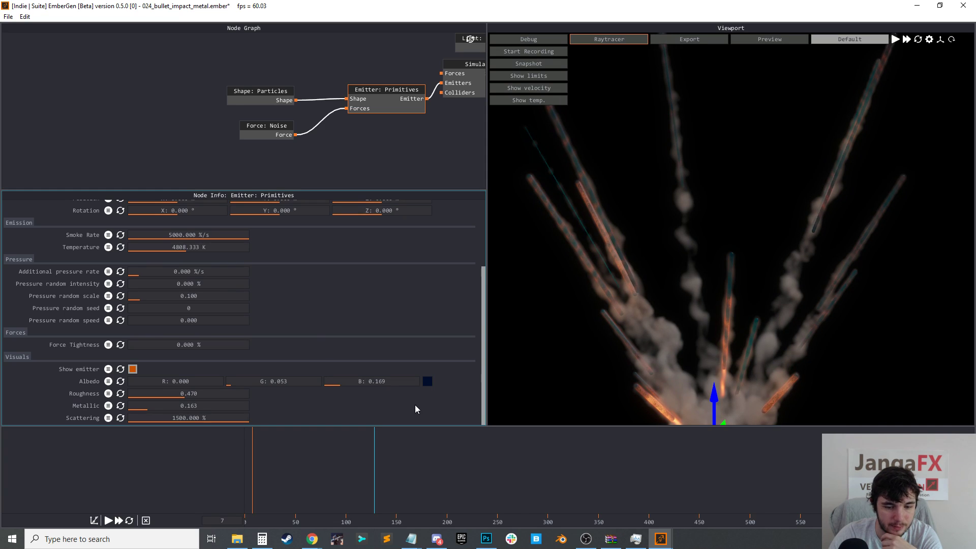
click(427, 381)
click(110, 125)
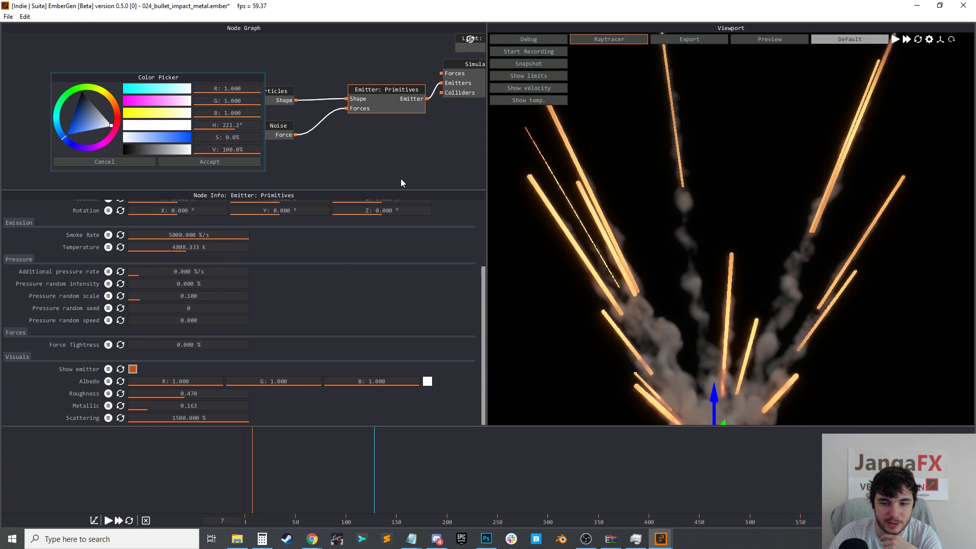
click(224, 162)
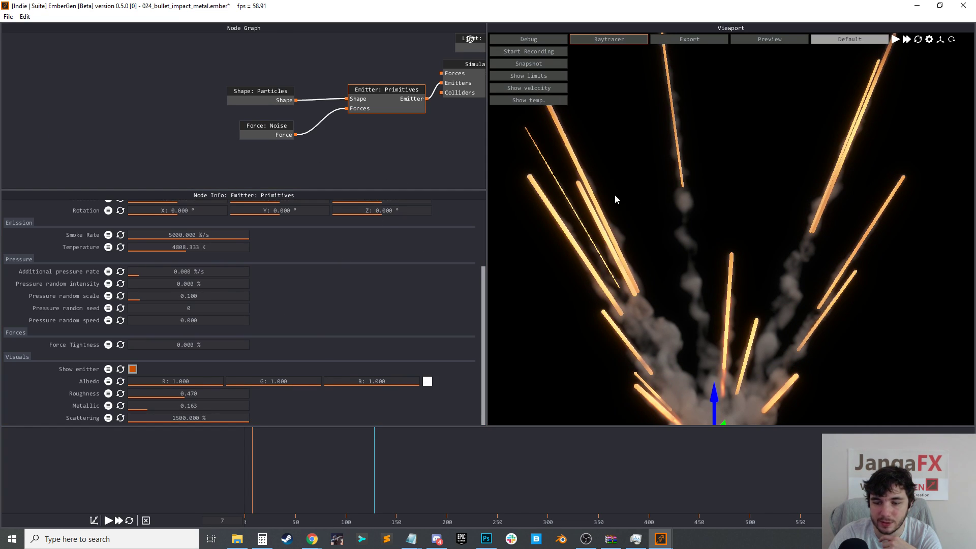
Turn off the emitter's activity to isolate its capsules, and look through the simulation and volume settings
scroll(163, 246, up, 3)
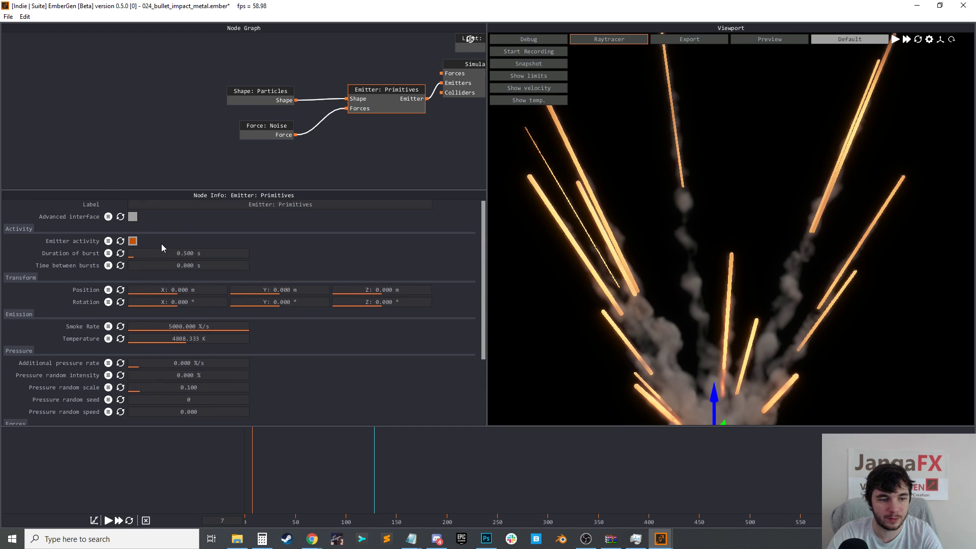
click(133, 241)
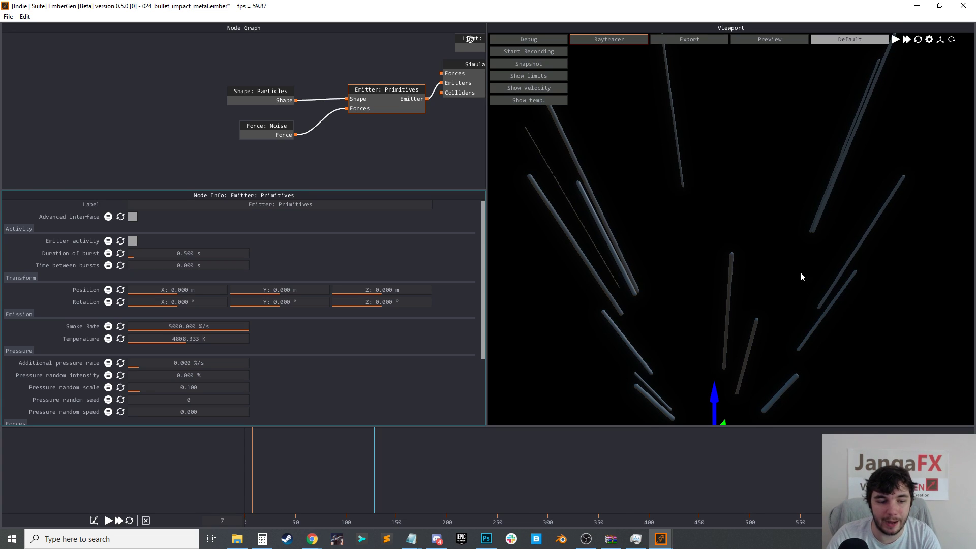
middle_drag(385, 144, 275, 144)
middle_drag(391, 116, 334, 142)
click(328, 107)
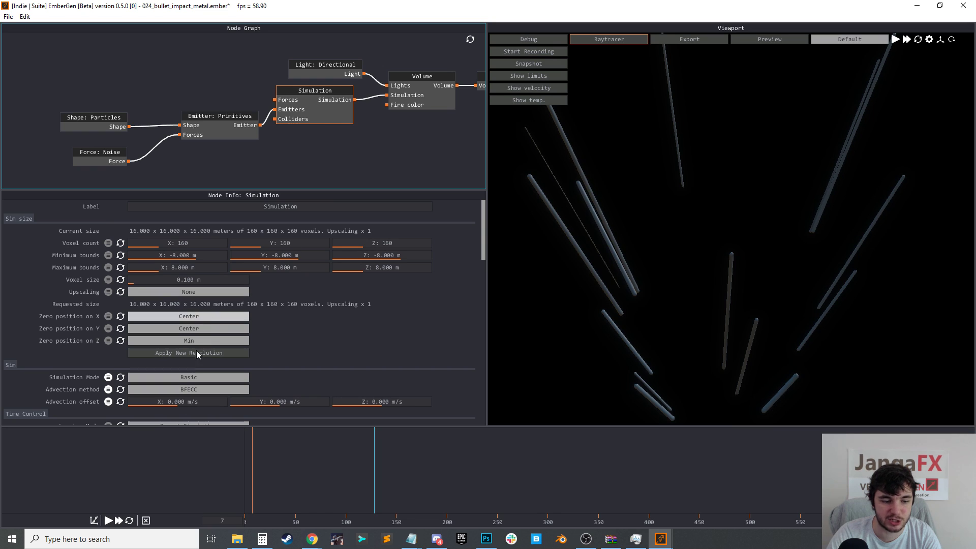
click(434, 96)
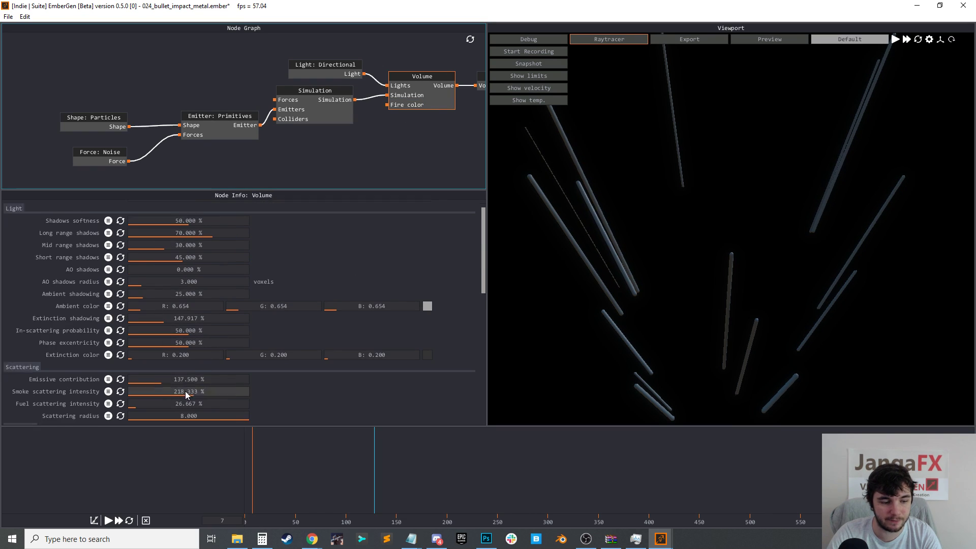
scroll(168, 382, down, 6)
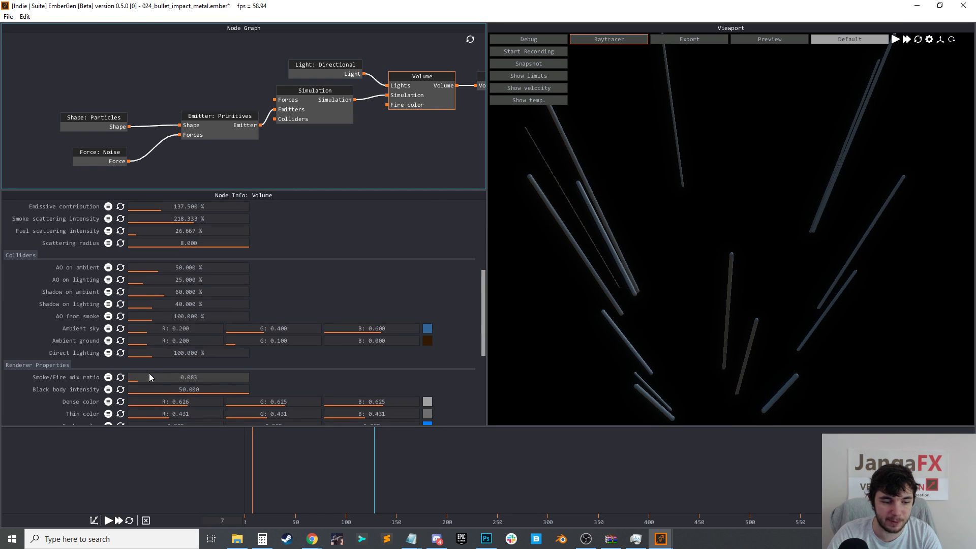
Open the preset 062_dirt_impact_02.ember without saving the bullet impact changes, and frame its burst
click(8, 17)
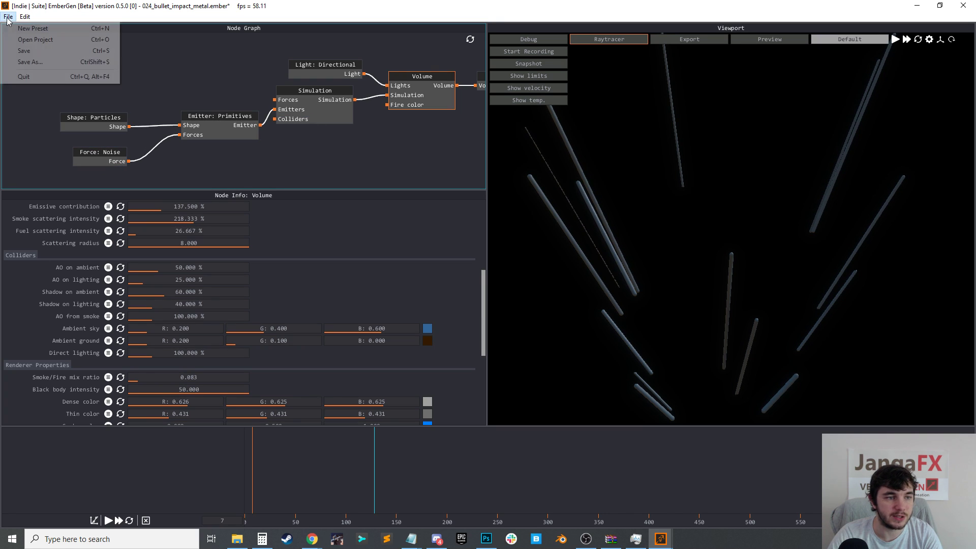
click(27, 41)
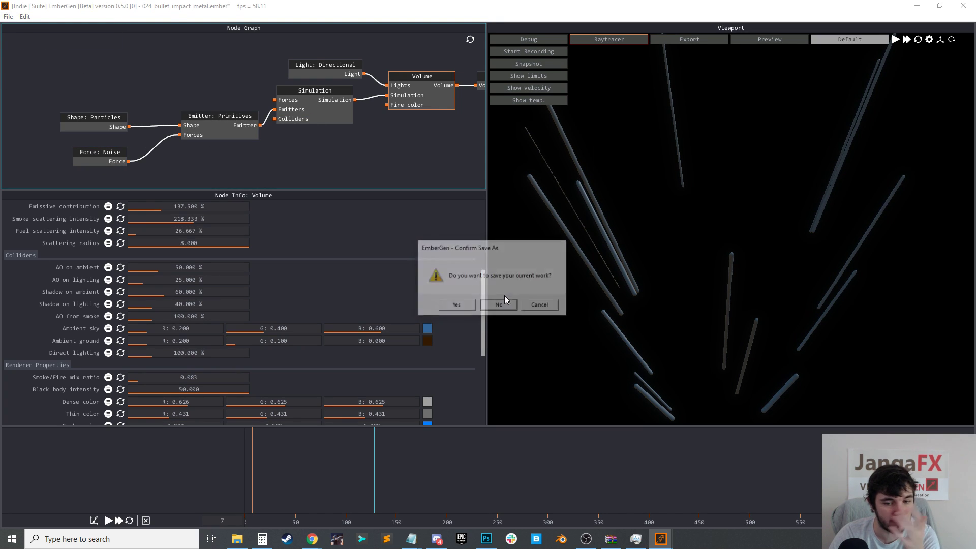
click(501, 305)
scroll(305, 261, down, 10)
scroll(305, 261, down, 3)
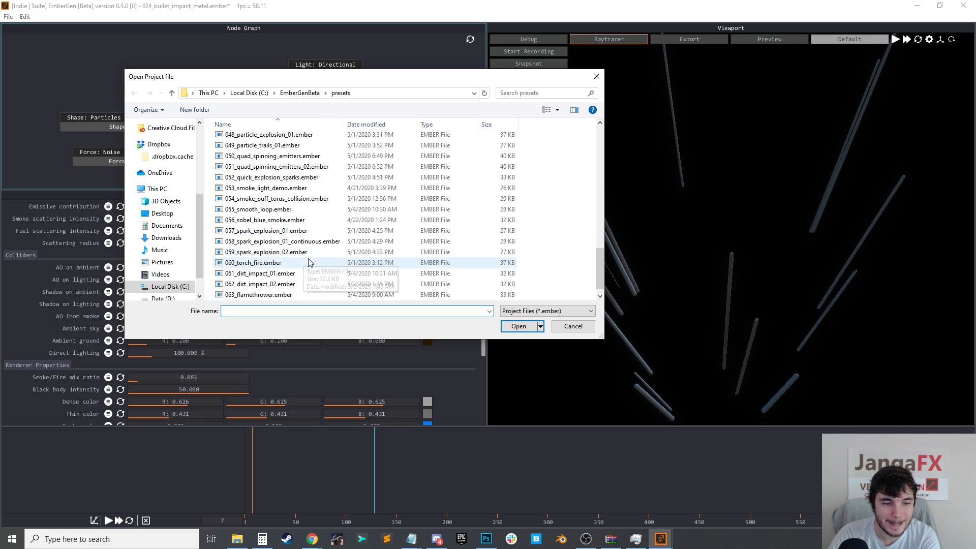
click(291, 275)
double_click(291, 275)
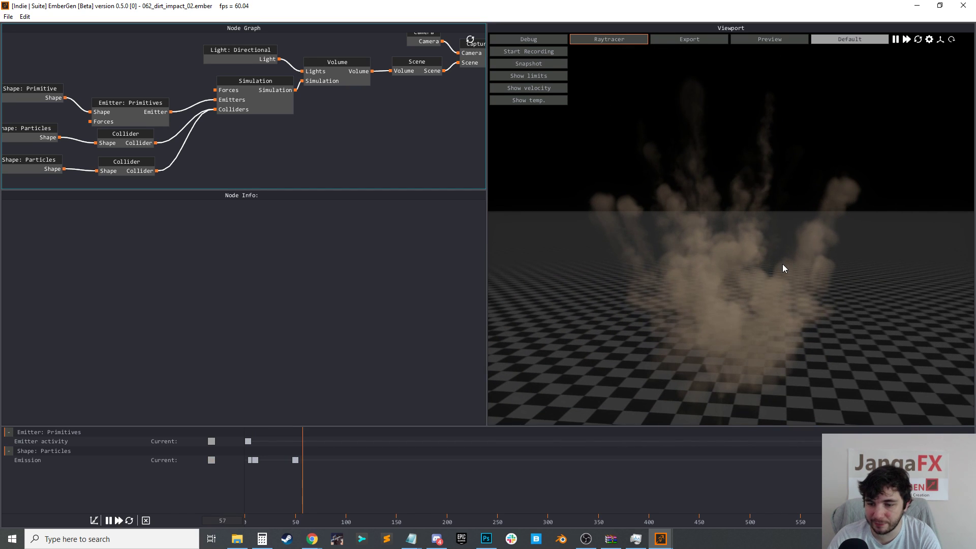
middle_drag(756, 314, 751, 256)
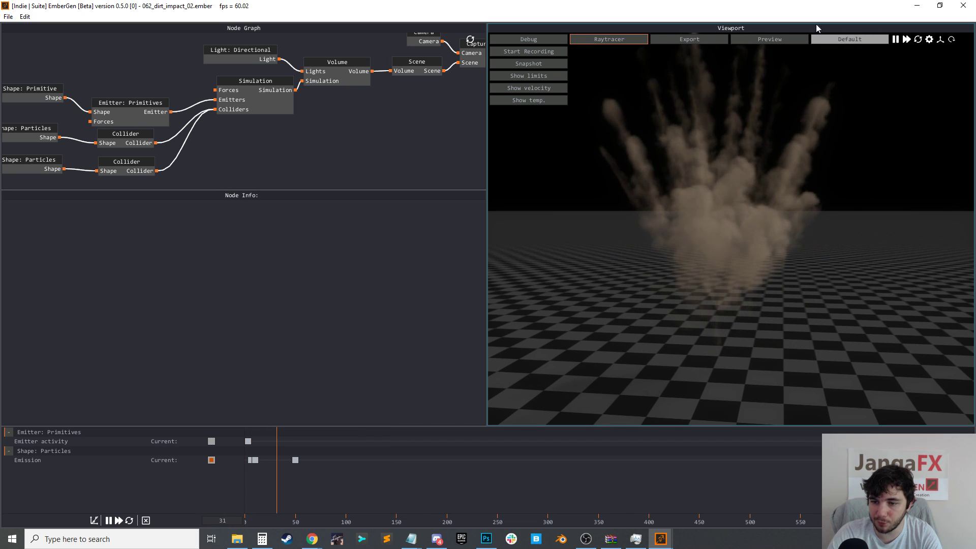
Show the collider fed by the upper particle shape in the dirt impact scene and watch the burst replay from a raised angle
key(r)
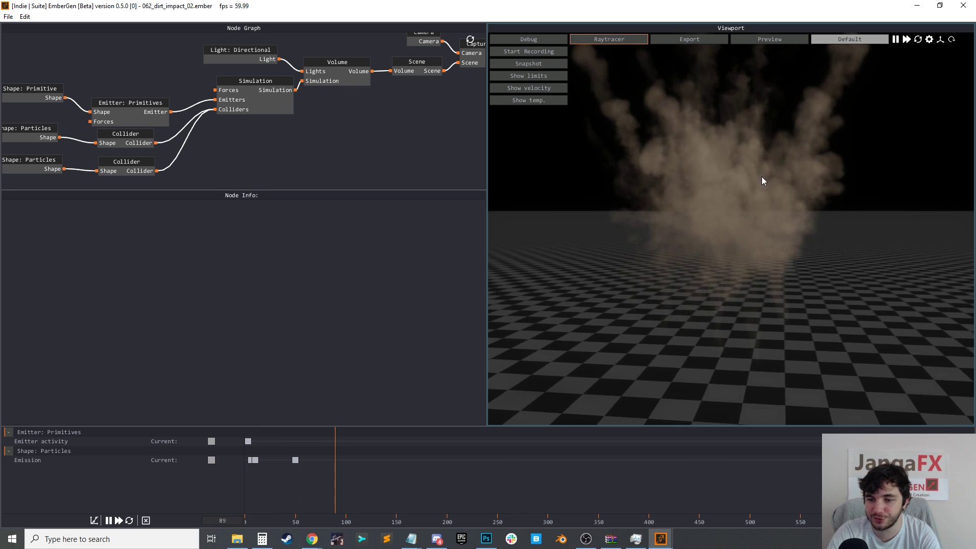
drag(761, 176, 772, 215)
drag(722, 232, 319, 191)
middle_drag(210, 170, 248, 154)
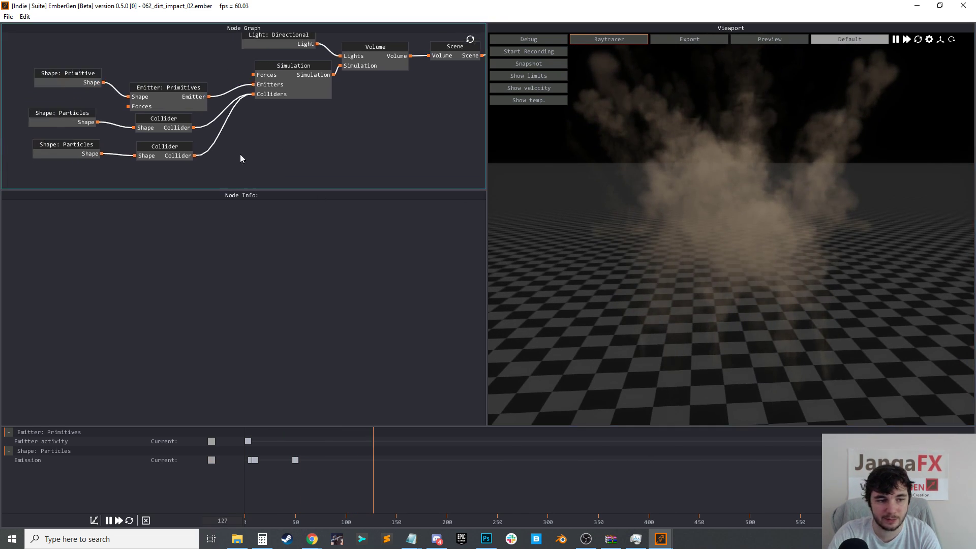
click(44, 152)
click(164, 148)
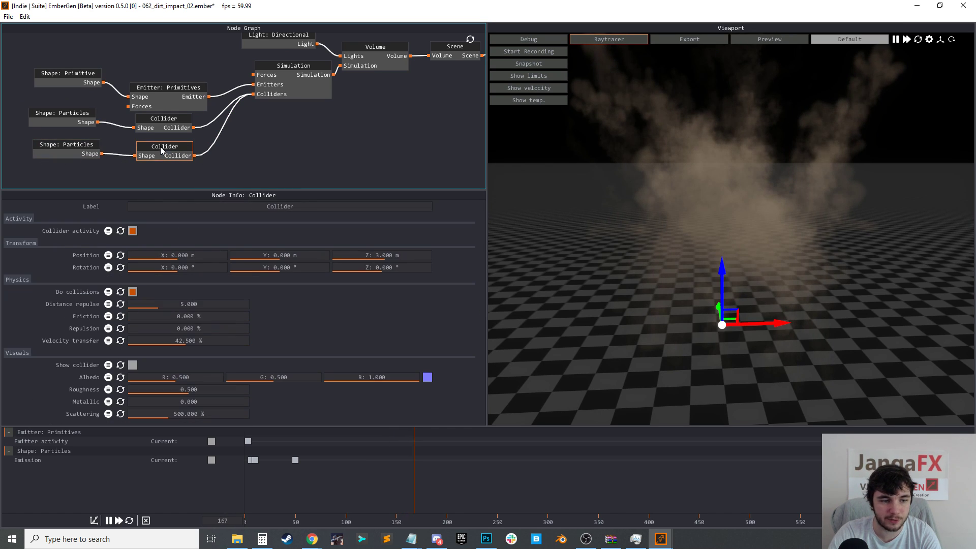
click(164, 120)
click(133, 365)
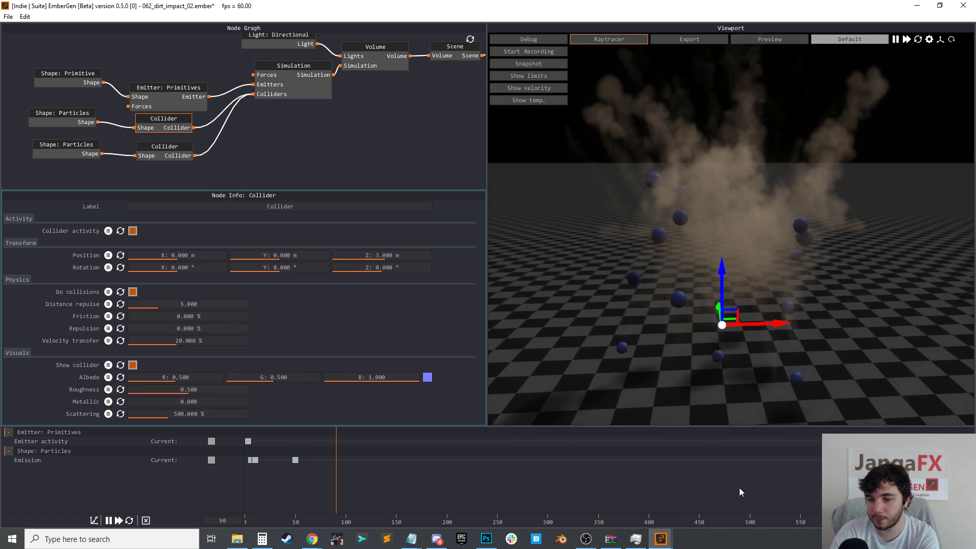
middle_drag(834, 296, 832, 288)
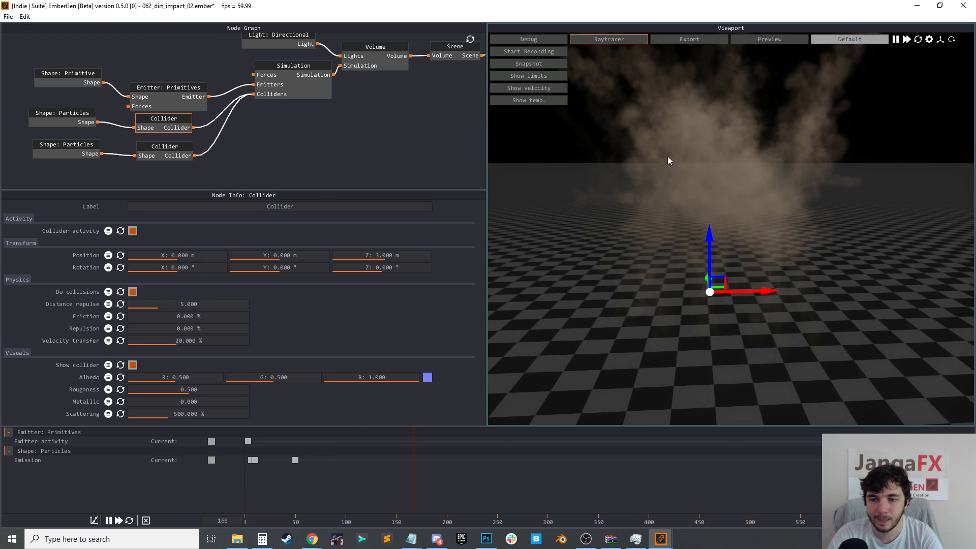
Raise the simulation's buoyancy to 250 and replay the dirt burst
click(304, 90)
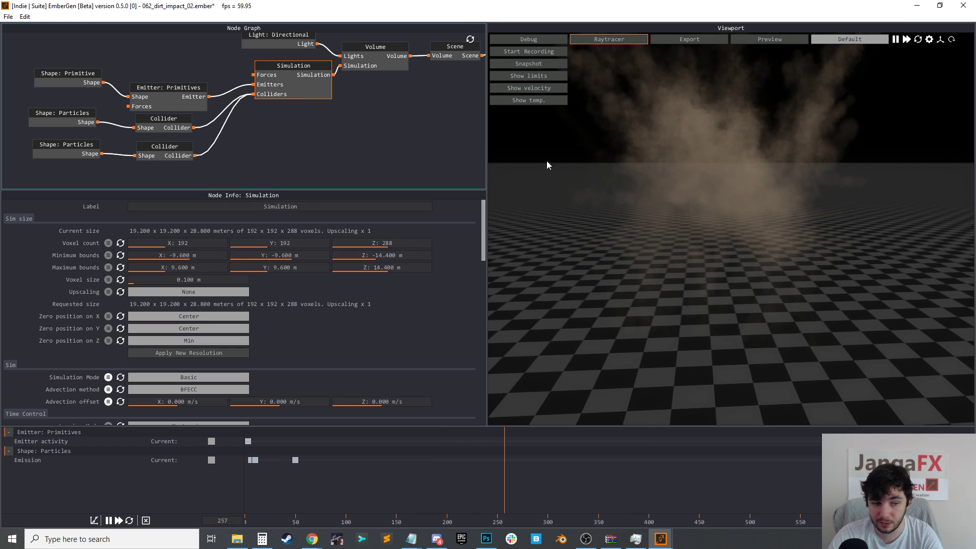
scroll(301, 377, down, 10)
scroll(239, 372, down, 5)
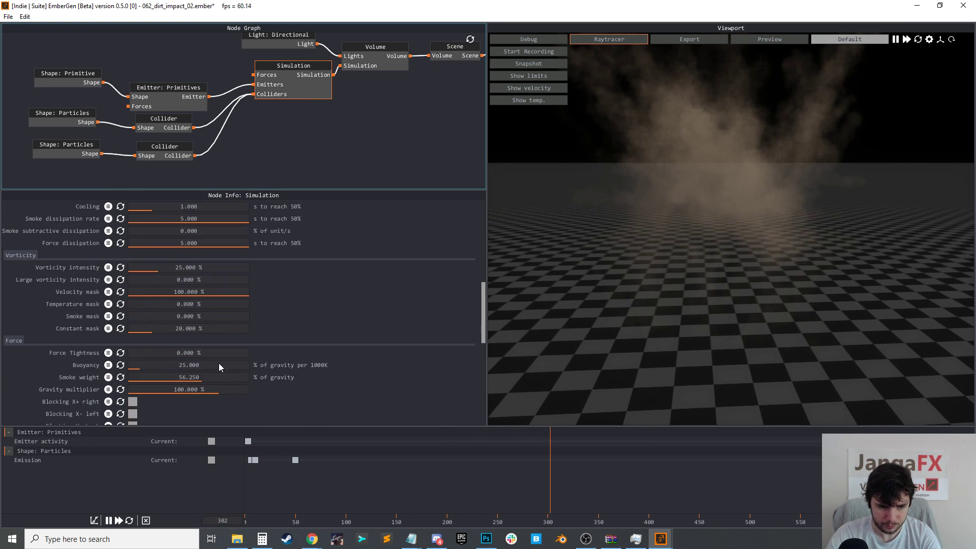
drag(195, 365, 336, 365)
key(r)
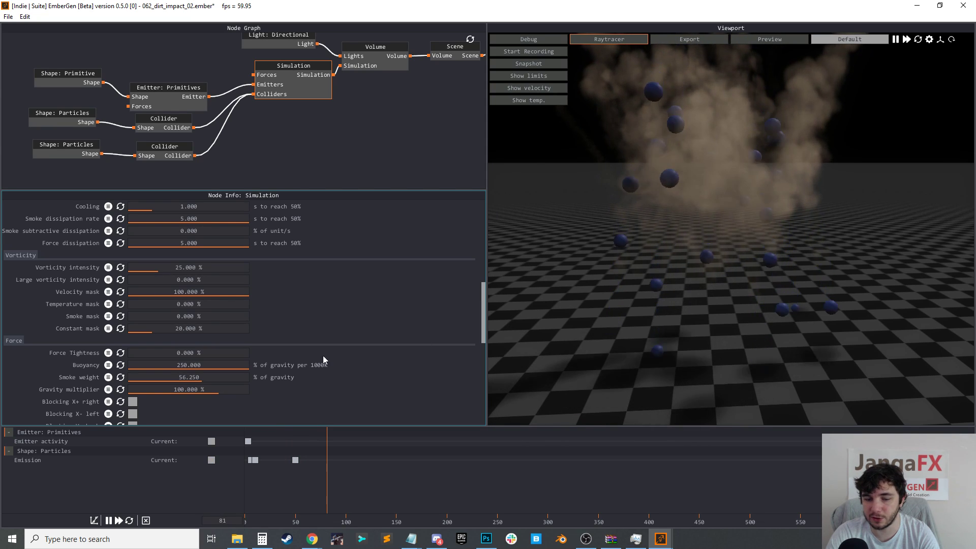
Set the simulation's buoyancy to 2500 and restart the burst to see the effect
double_click(206, 365)
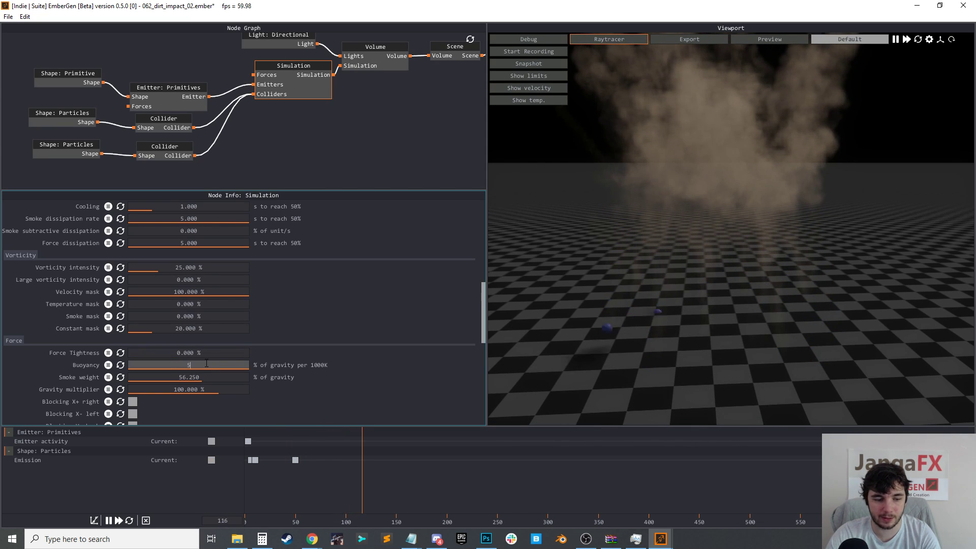
text(2500)
key(Return)
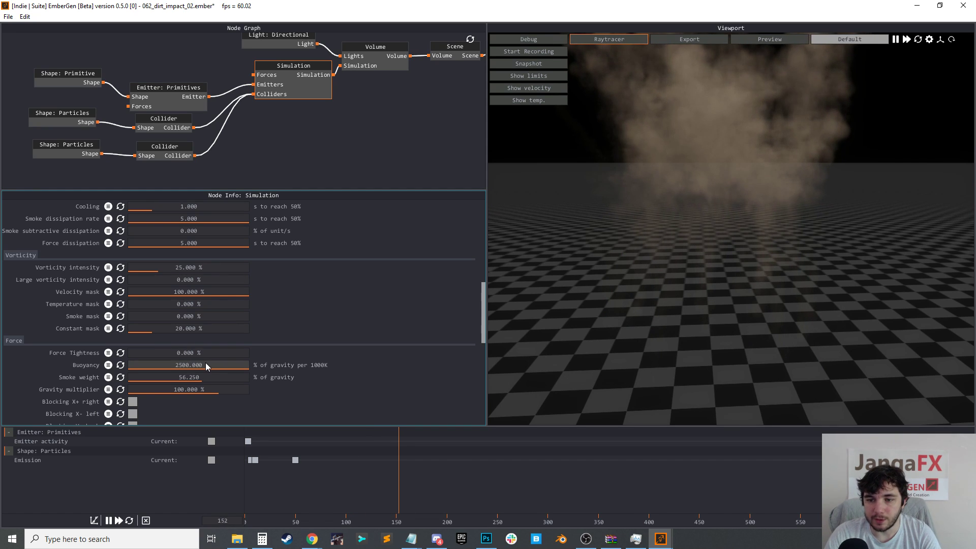
key(r)
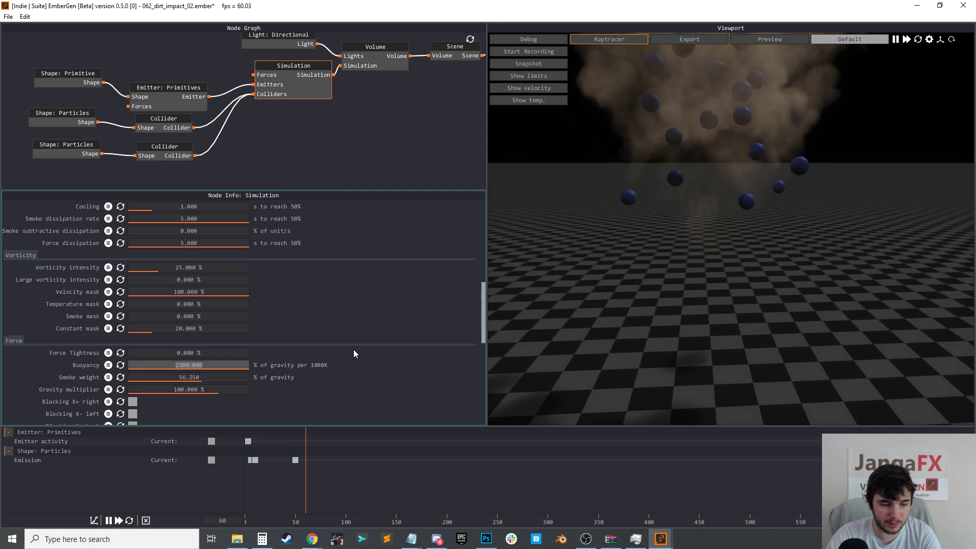
Set the simulation's buoyancy to 25 and its smoke weight to 15000
text(25)
key(Return)
double_click(210, 376)
text(15000.000)
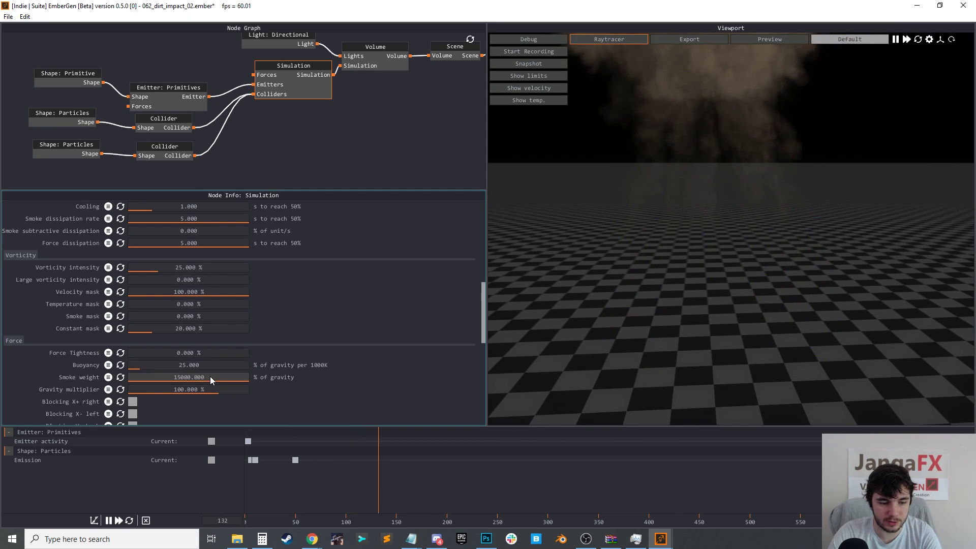
Set the simulation's smoke weight to 1500 and view the burst from a low angle
double_click(211, 378)
text(1500)
key(Return)
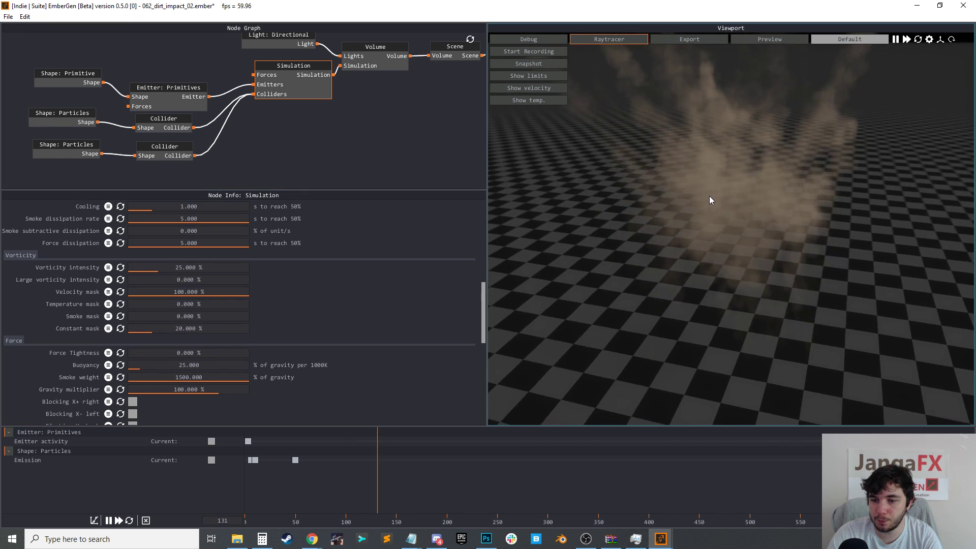
drag(734, 161, 742, 202)
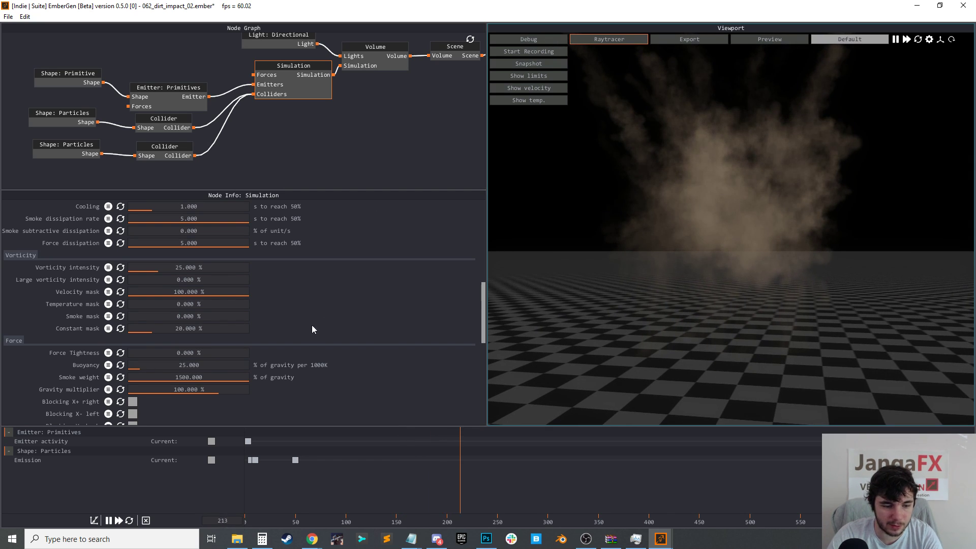
Lower the simulation's vorticity intensity to 8.75 % and look at the dirt burst
scroll(234, 346, down, 5)
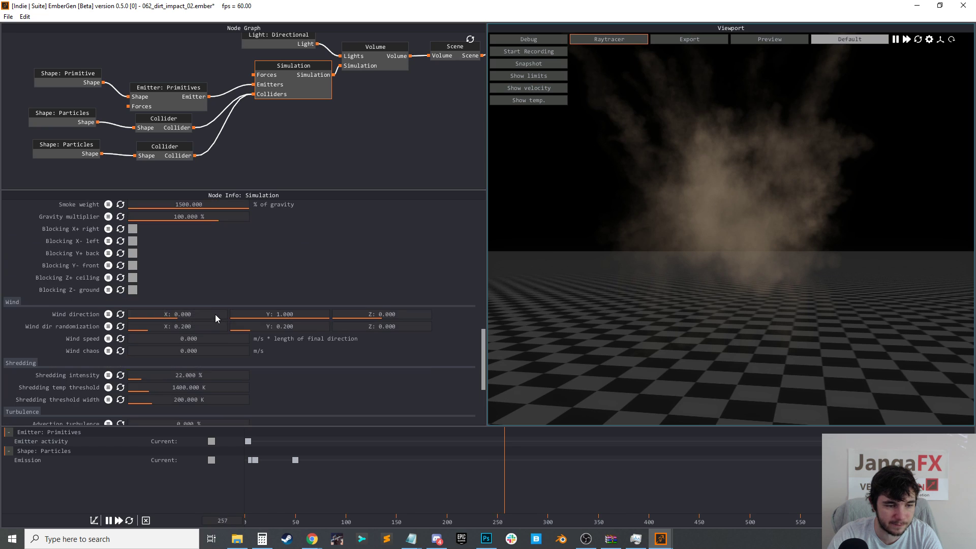
scroll(221, 325, up, 8)
scroll(232, 318, up, 3)
scroll(267, 237, down, 2)
scroll(257, 319, down, 3)
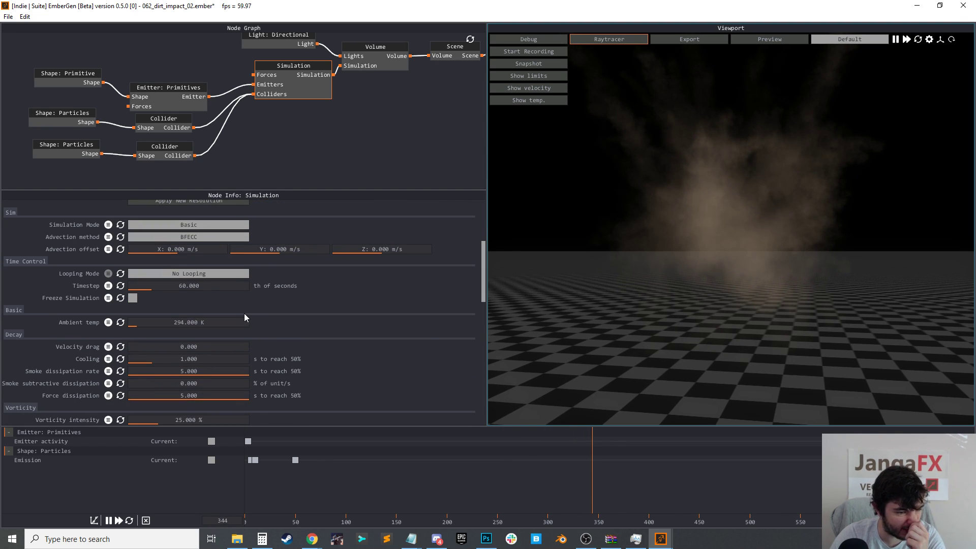
scroll(234, 320, down, 2)
drag(211, 383, 189, 383)
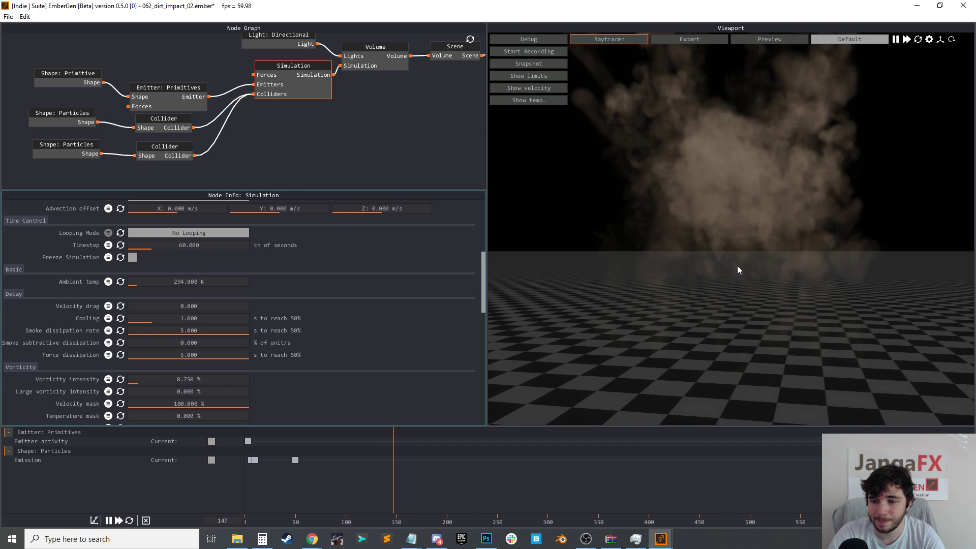
drag(748, 202, 715, 200)
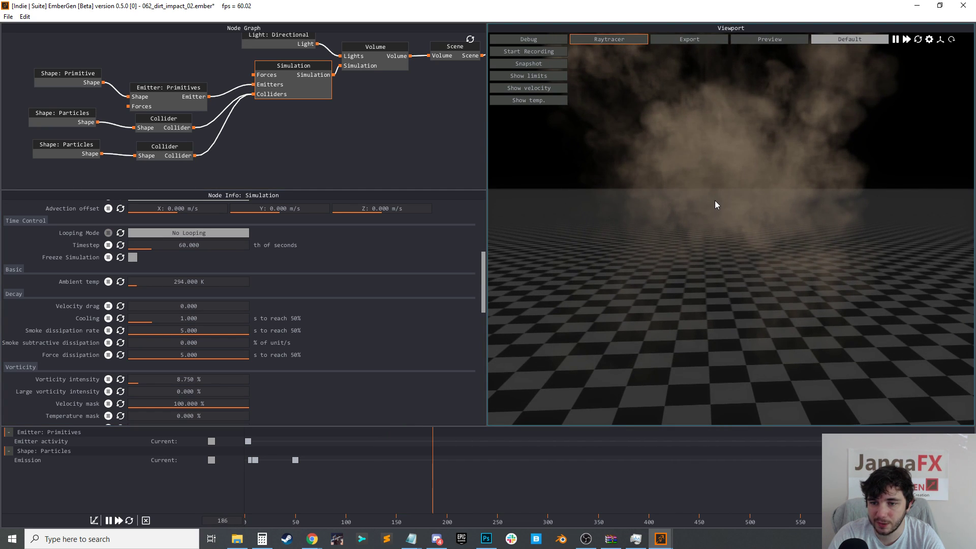
Set the simulation's smoke weight to 15000 and watch the burst from several angles
scroll(228, 366, down, 5)
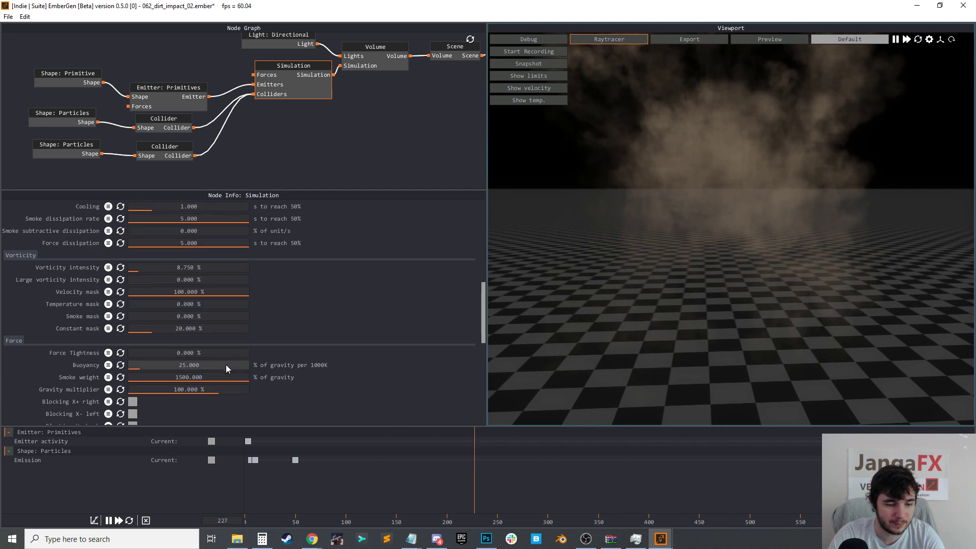
double_click(213, 375)
text(15000)
key(Return)
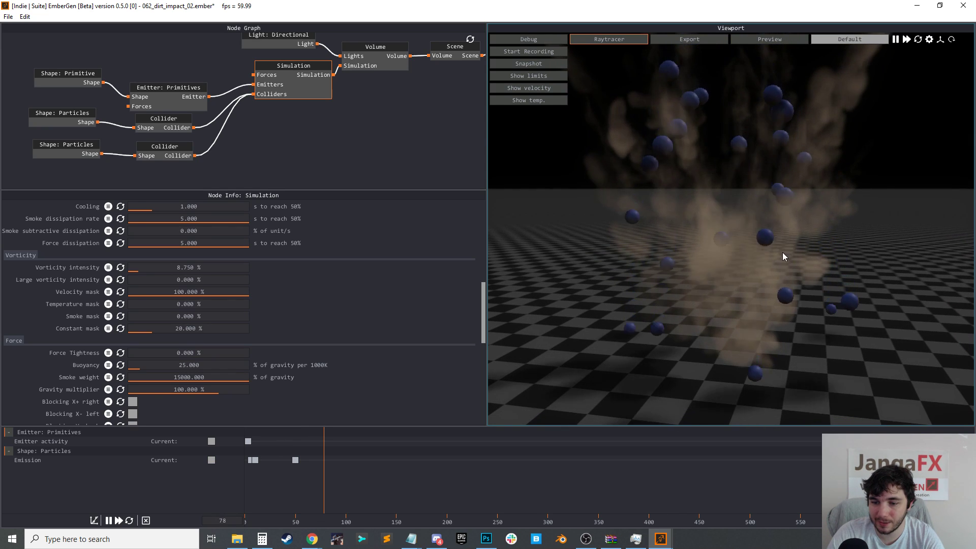
drag(781, 253, 795, 245)
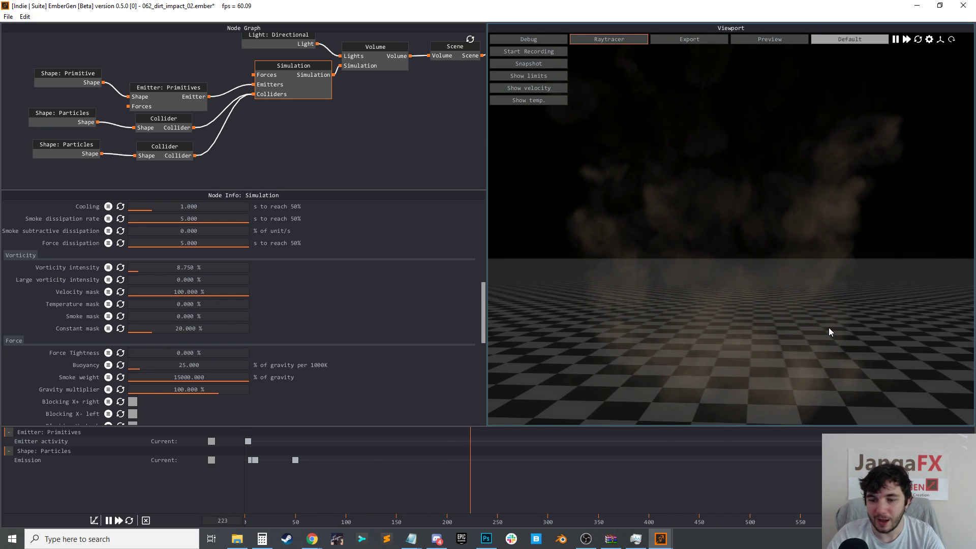
drag(780, 324, 741, 328)
Open the preset 026_crazy_rocket.ember without saving the dirt impact changes
click(9, 16)
click(30, 39)
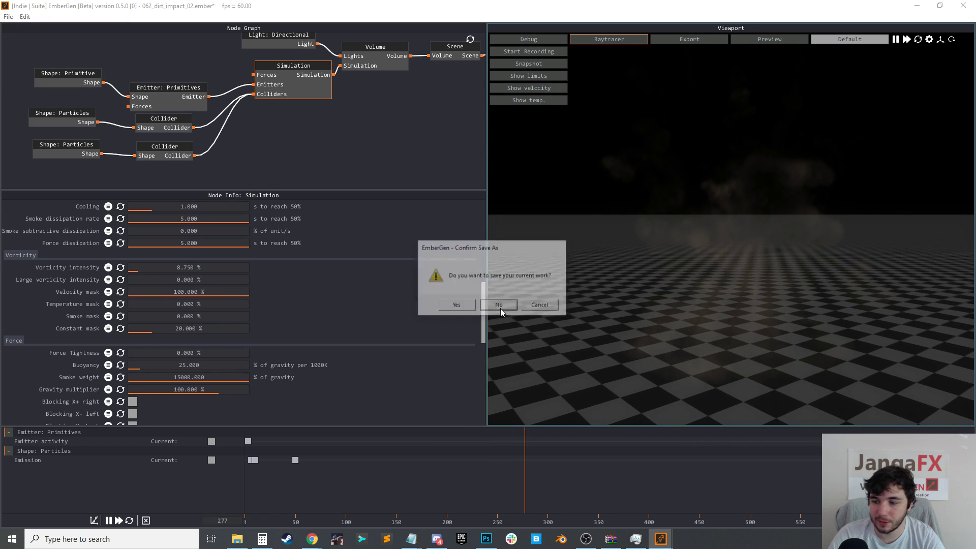
click(498, 305)
scroll(287, 240, down, 5)
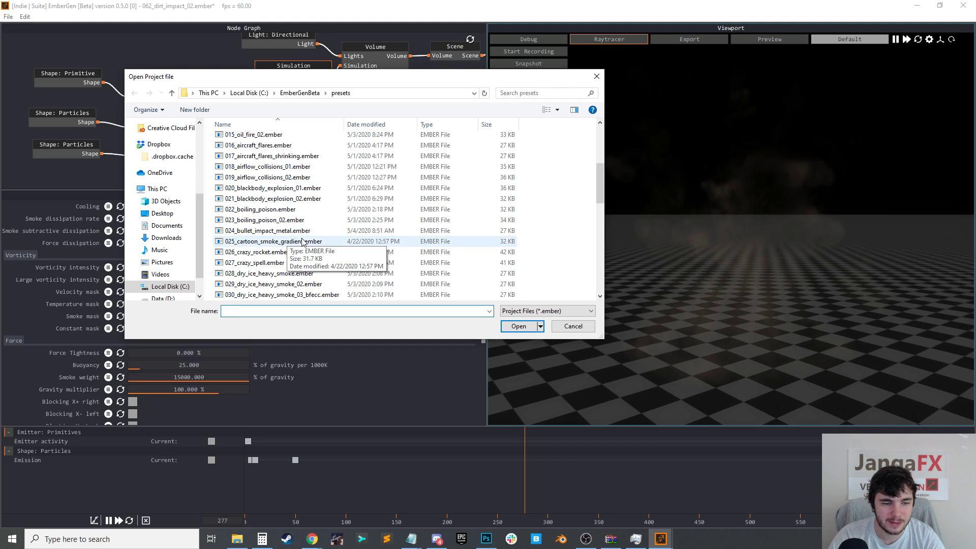
double_click(257, 252)
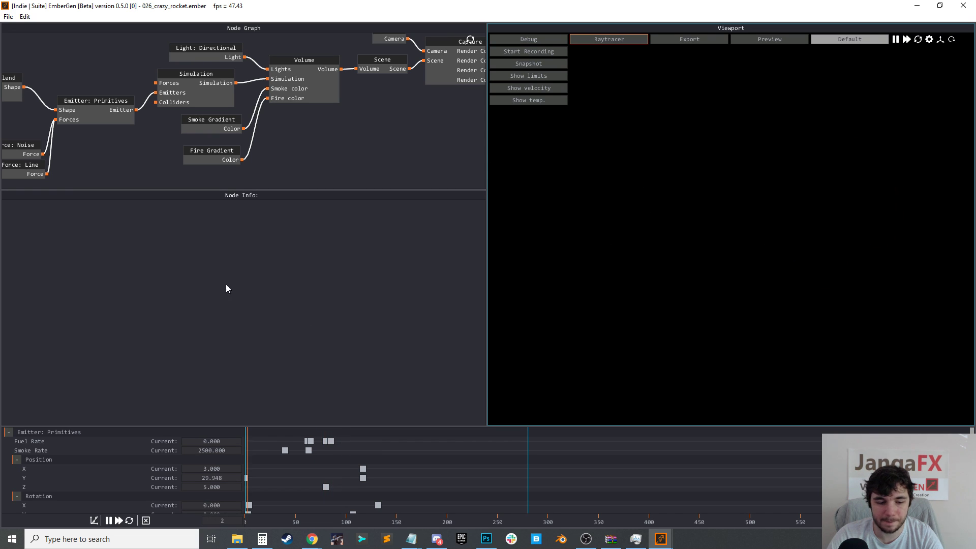
Show the primitives emitter in the crazy rocket scene and let the simulation play on
click(77, 117)
scroll(84, 395, down, 5)
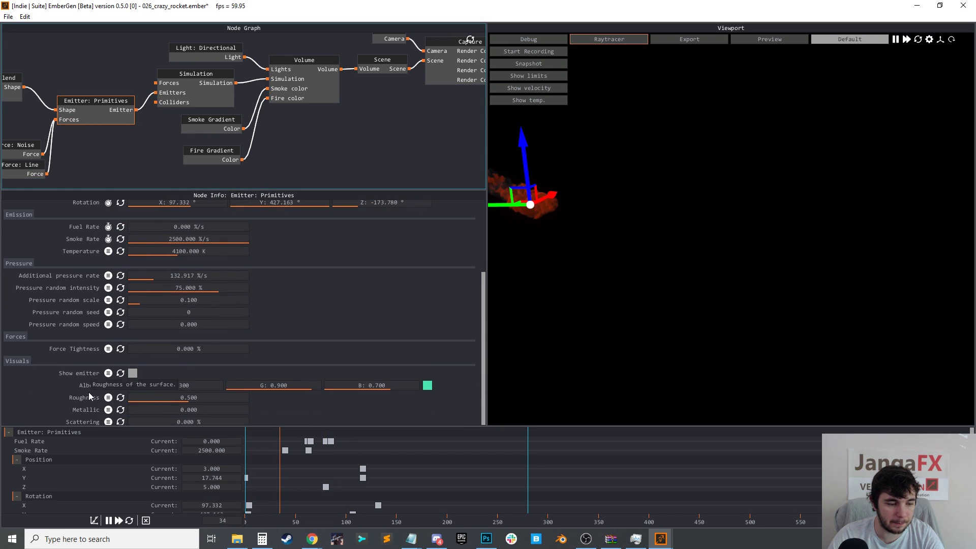
click(132, 369)
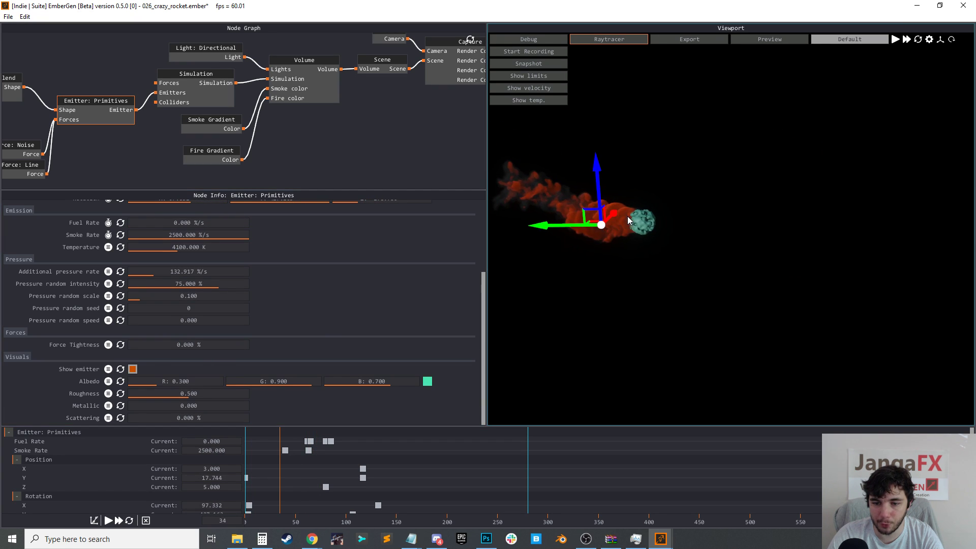
key(space)
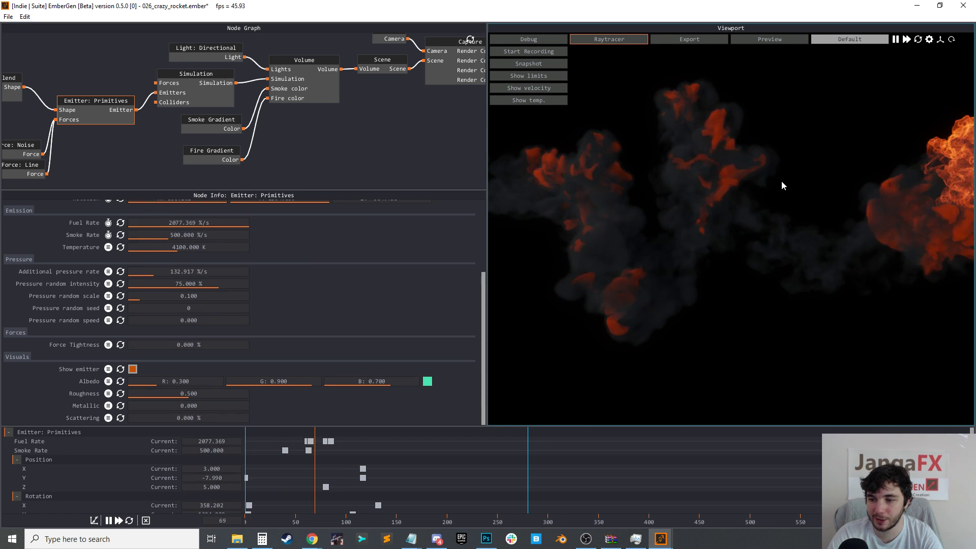
Compare the rocket's fire gradient and smoke gradient settings while replaying its flight
click(203, 158)
click(834, 225)
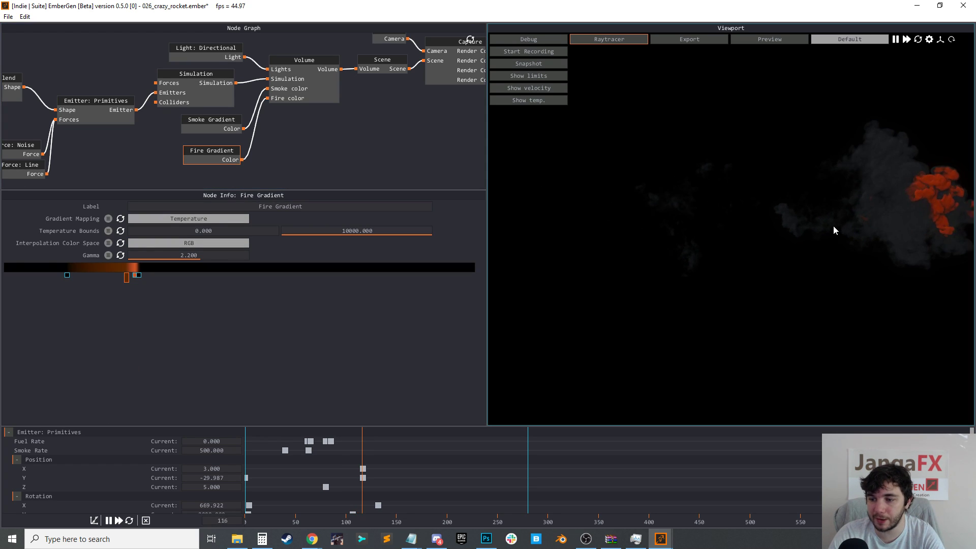
key(r)
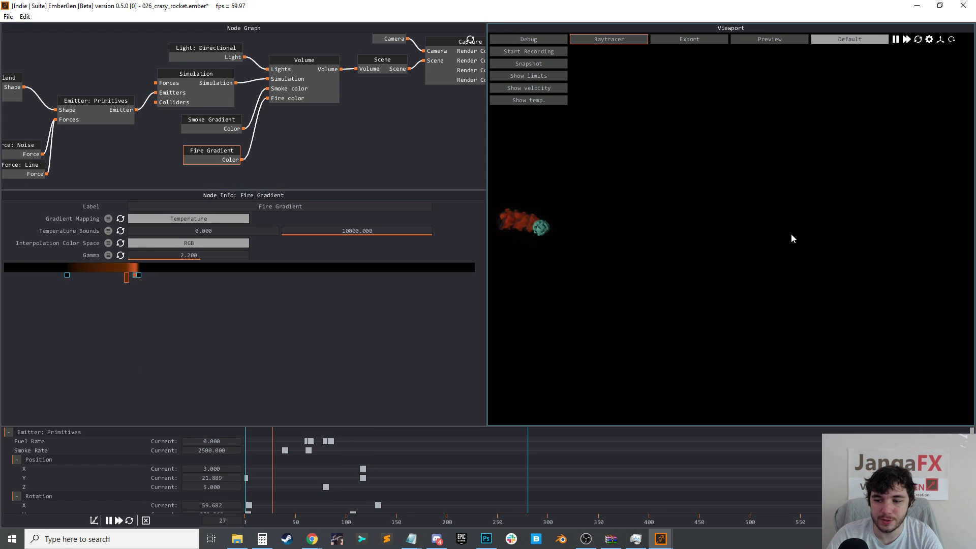
click(211, 131)
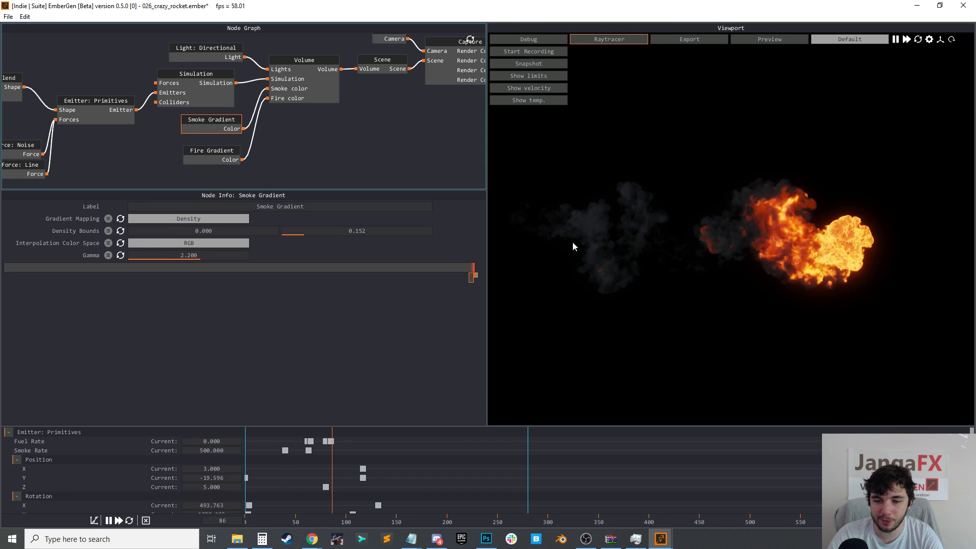
click(199, 156)
key(r)
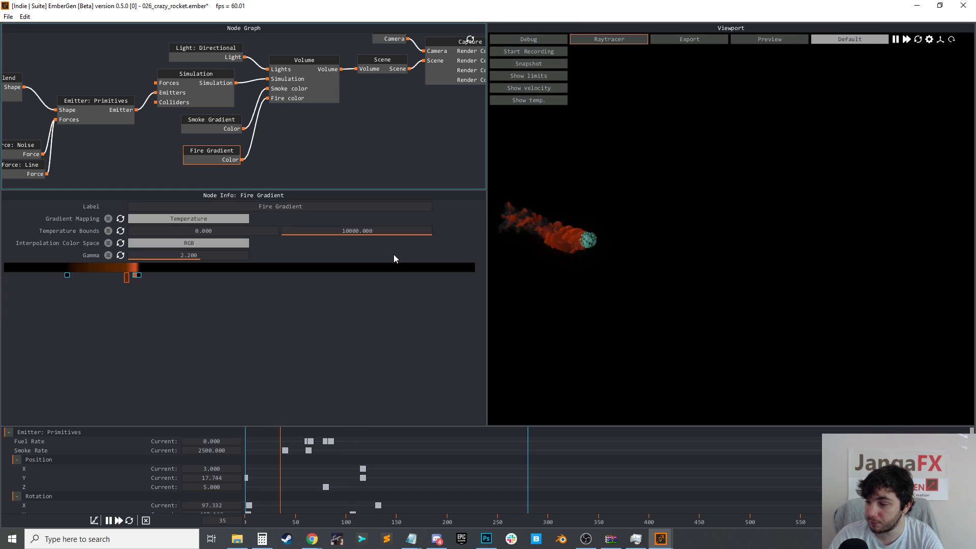
Open the preset 035_fireball_collision_01.ember without saving the crazy rocket changes, and replay its simulation from the start
click(9, 16)
click(22, 40)
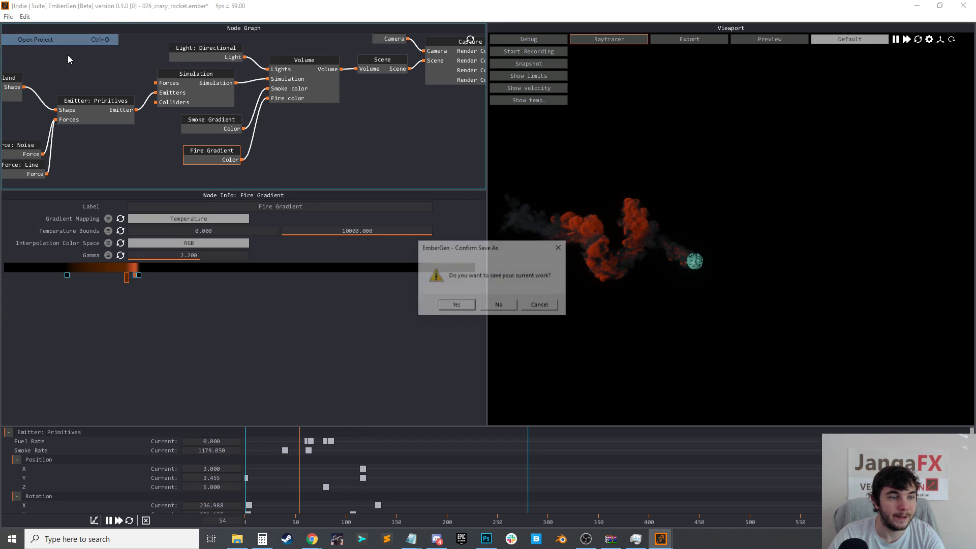
click(492, 304)
scroll(325, 219, down, 8)
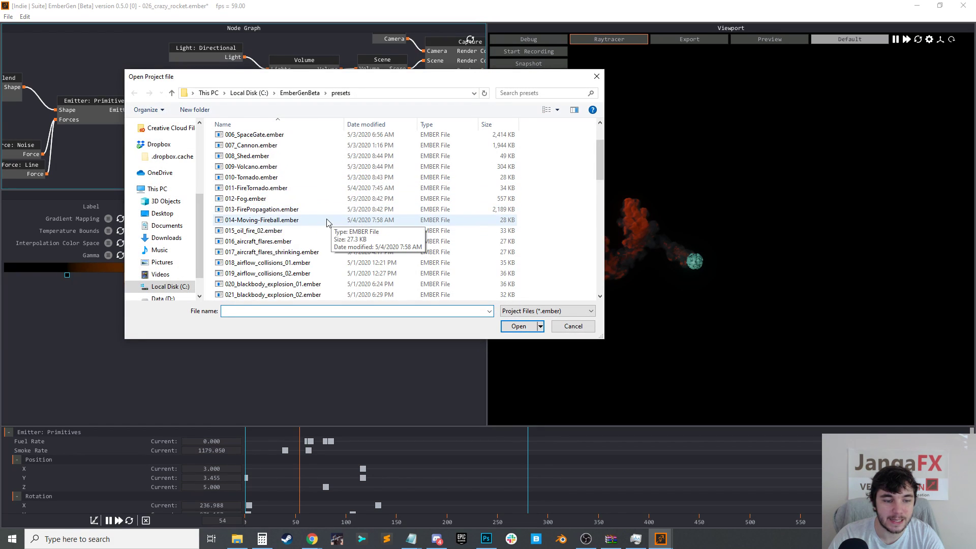
scroll(319, 237, down, 2)
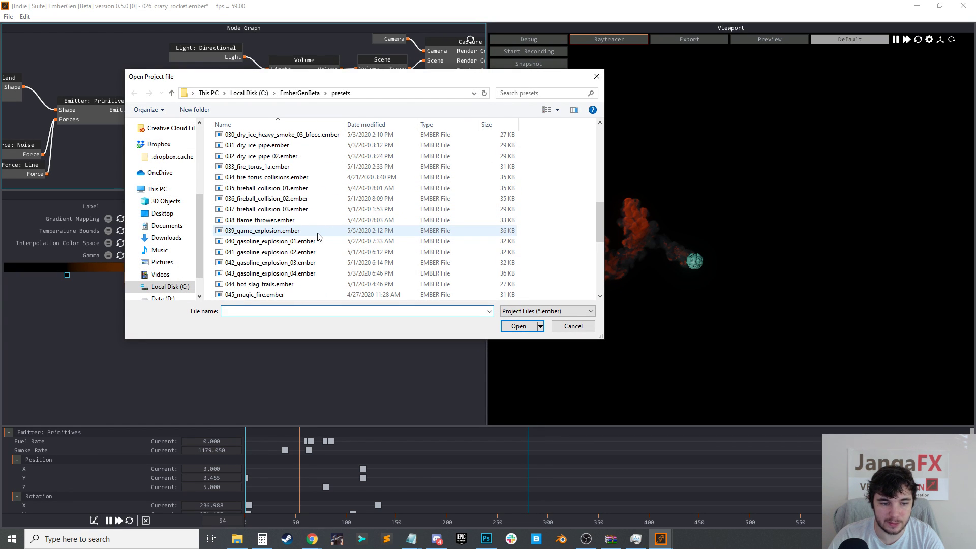
click(292, 190)
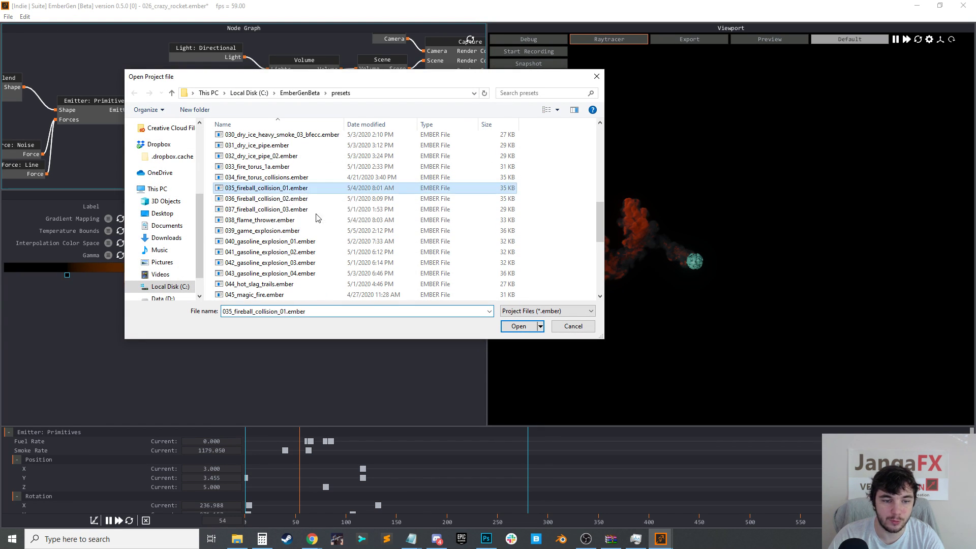
click(517, 327)
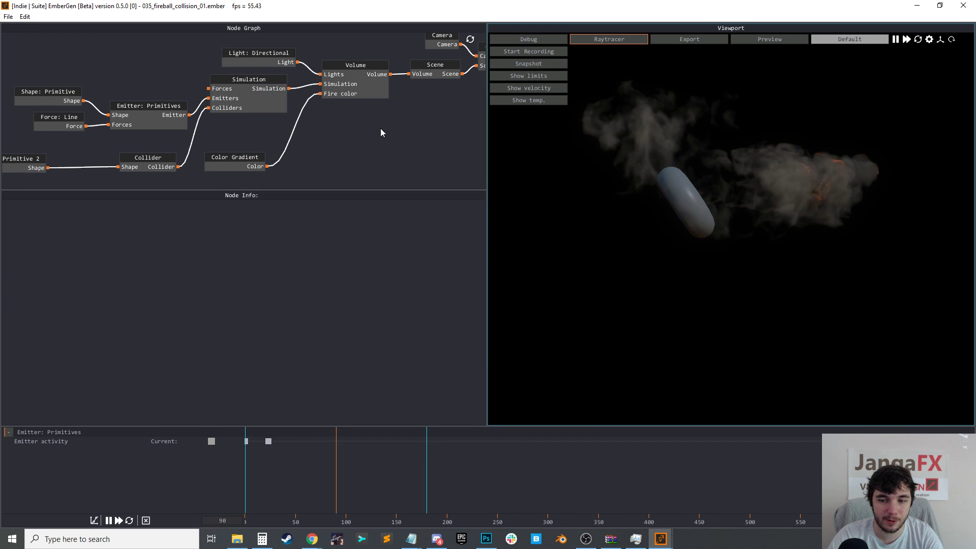
key(r)
Open the preset 047_napalm_line_explosion_01.ember and watch the explosion from another angle
click(9, 16)
click(31, 39)
scroll(311, 247, down, 8)
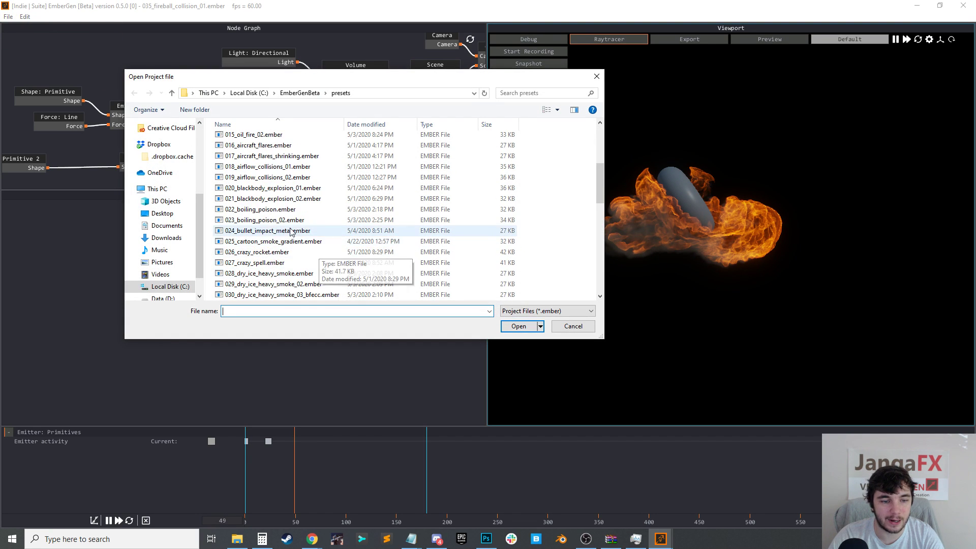
scroll(311, 247, down, 3)
click(284, 284)
click(518, 327)
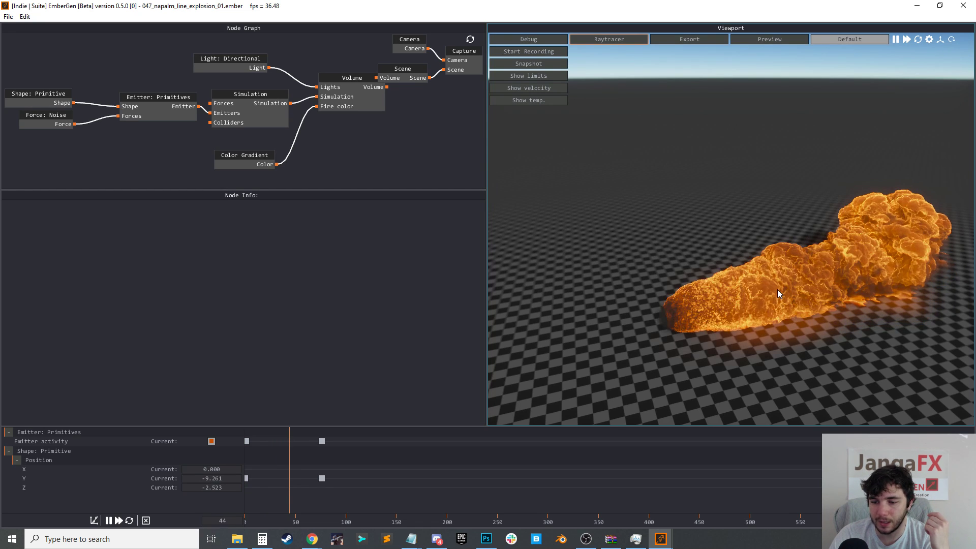
drag(722, 301, 754, 275)
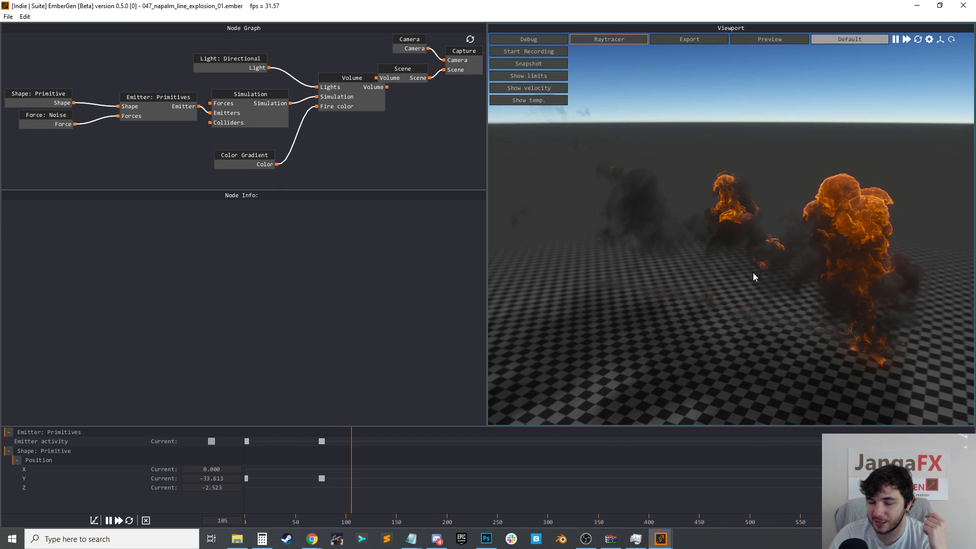
Open the preset 057_spark_explosion_01.ember and watch the burst play out
click(8, 16)
click(41, 41)
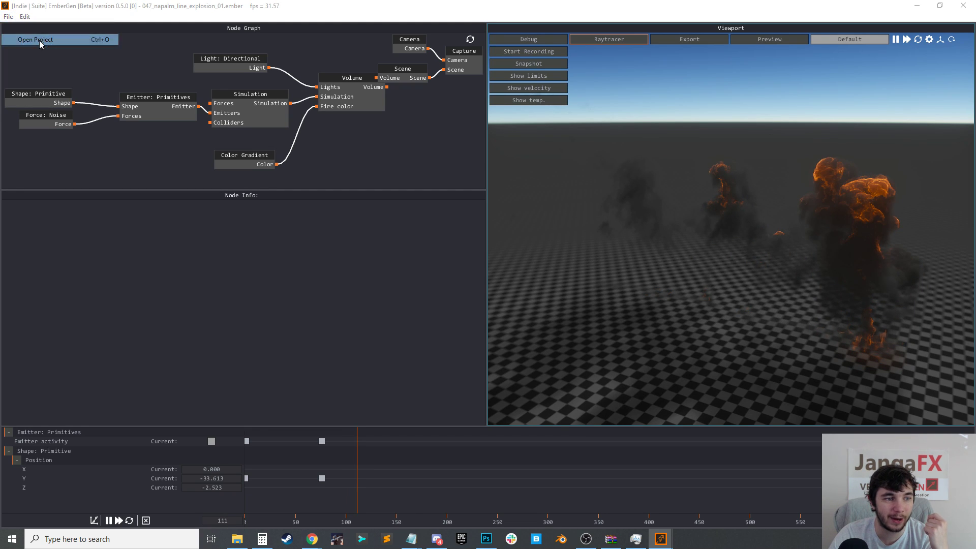
scroll(325, 254, down, 15)
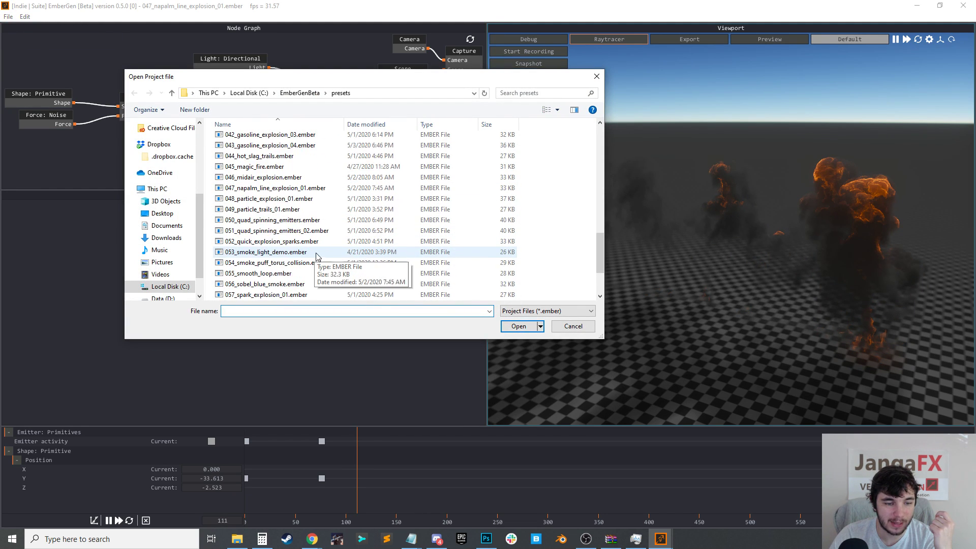
scroll(318, 269, down, 2)
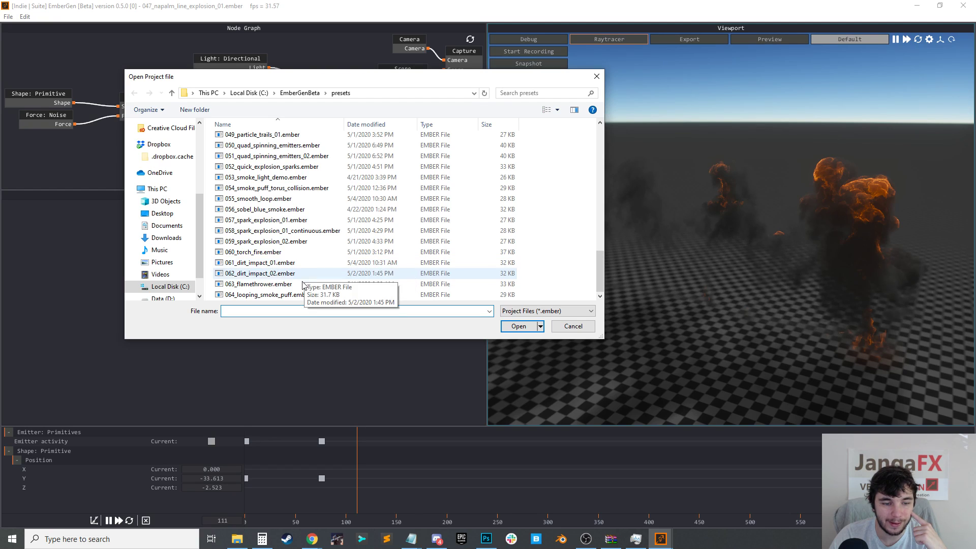
click(302, 285)
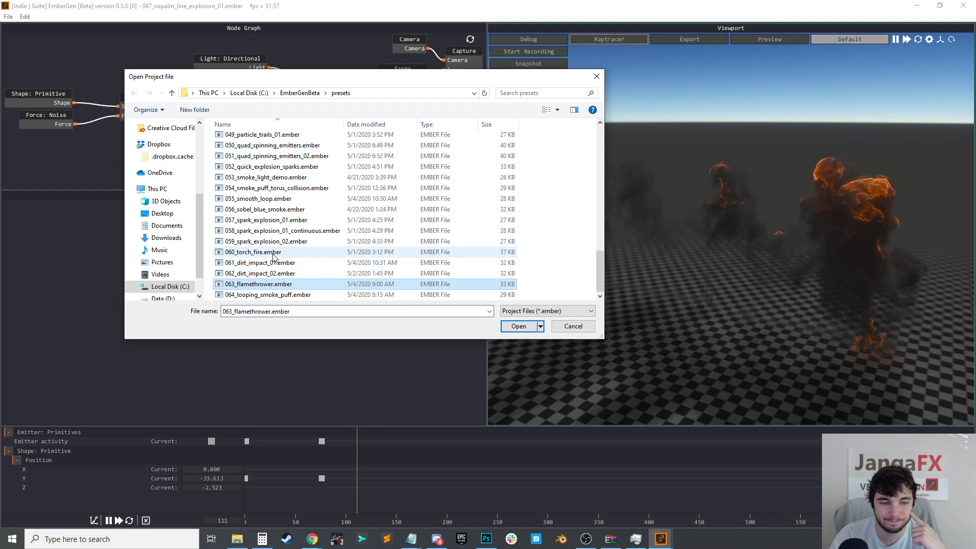
click(275, 220)
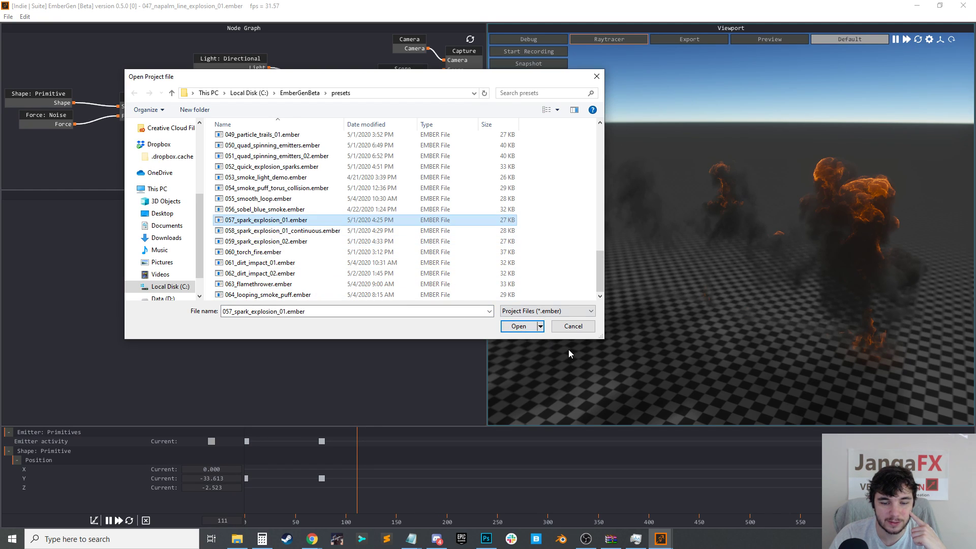
click(522, 327)
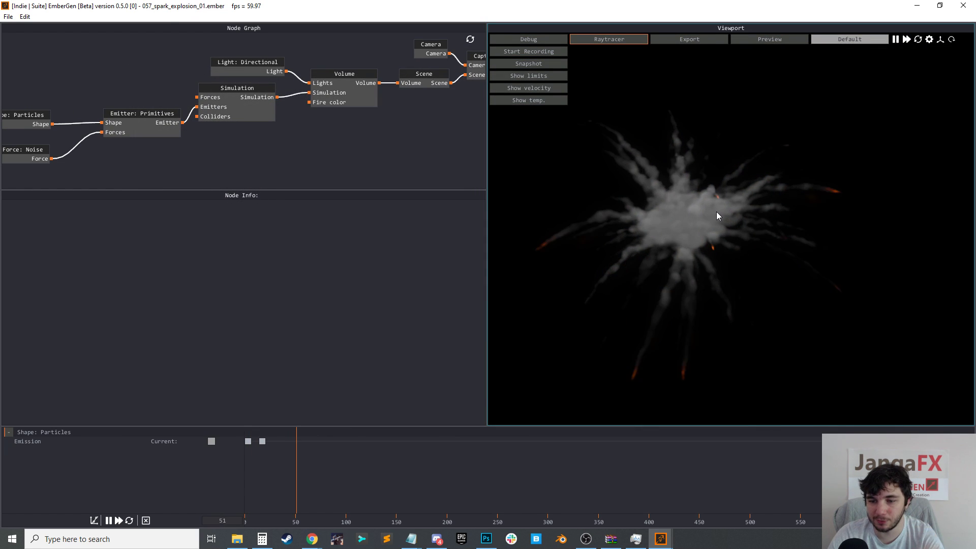
middle_drag(725, 212, 808, 205)
Set the Scene node's channels swizzling to GBR
middle_drag(368, 134, 267, 162)
click(321, 97)
scroll(213, 285, down, 2)
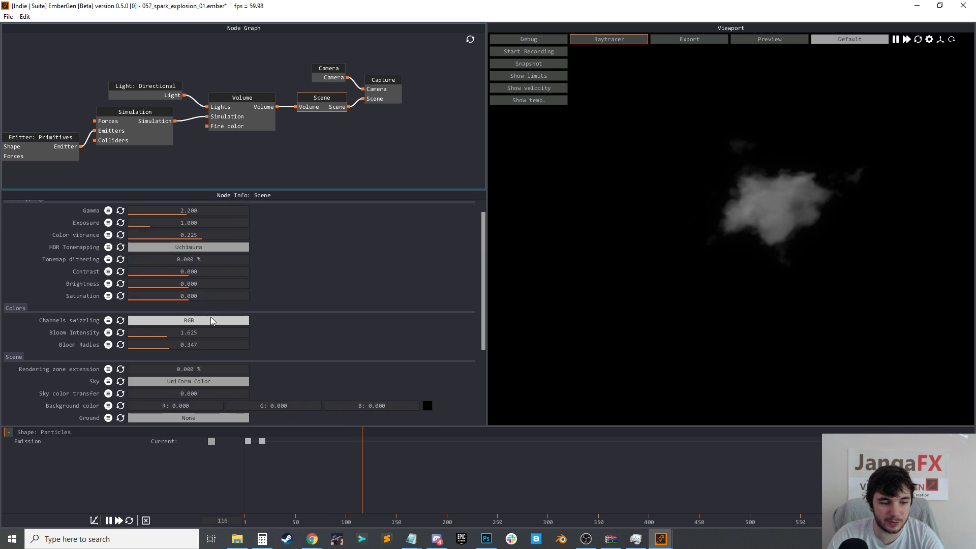
click(189, 321)
click(189, 359)
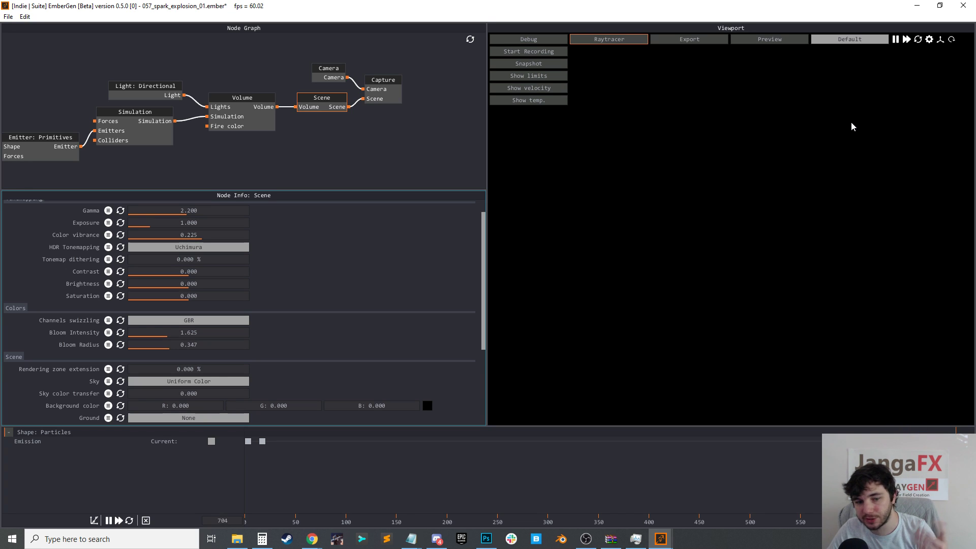
Show the particle shape's settings in the spark explosion scene and replay the recoloured burst
click(347, 135)
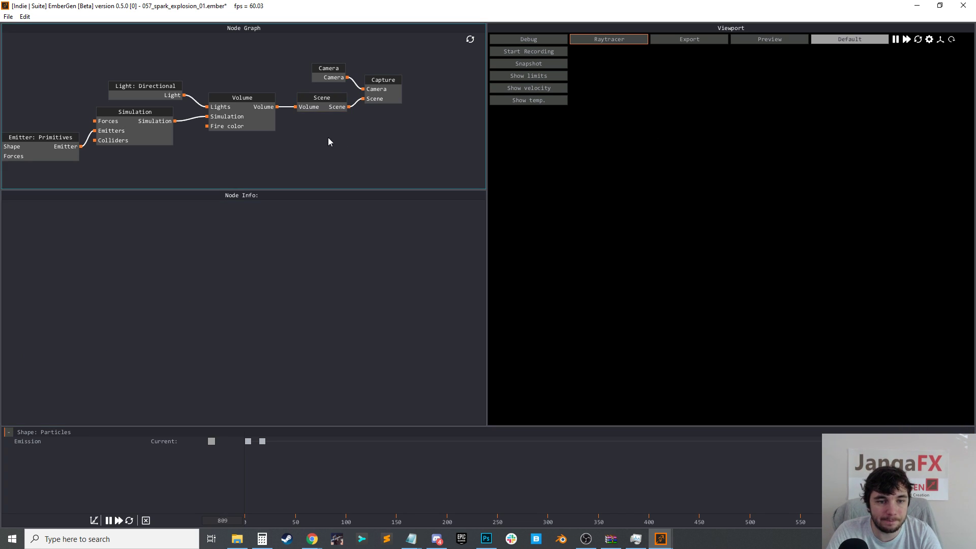
middle_drag(292, 143, 361, 142)
middle_drag(128, 103, 191, 87)
drag(34, 123, 64, 123)
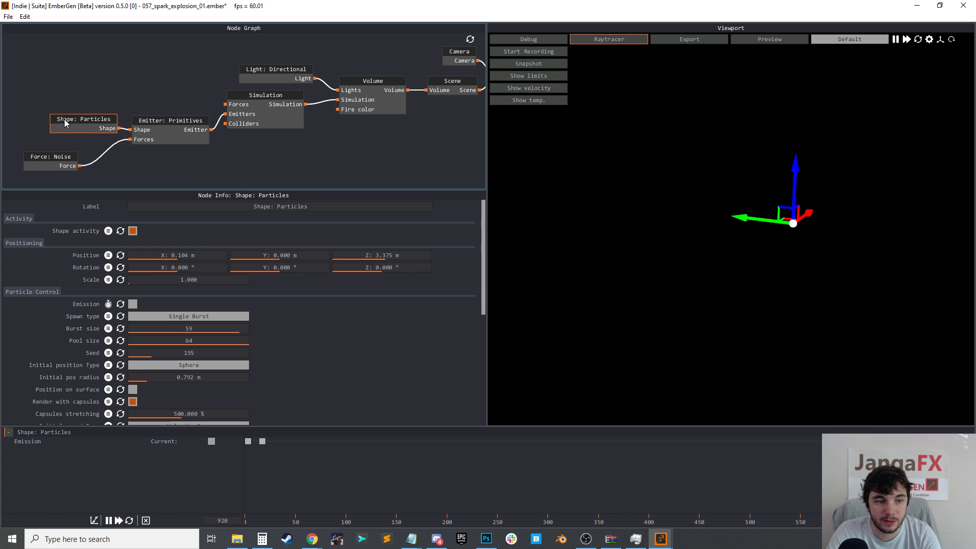
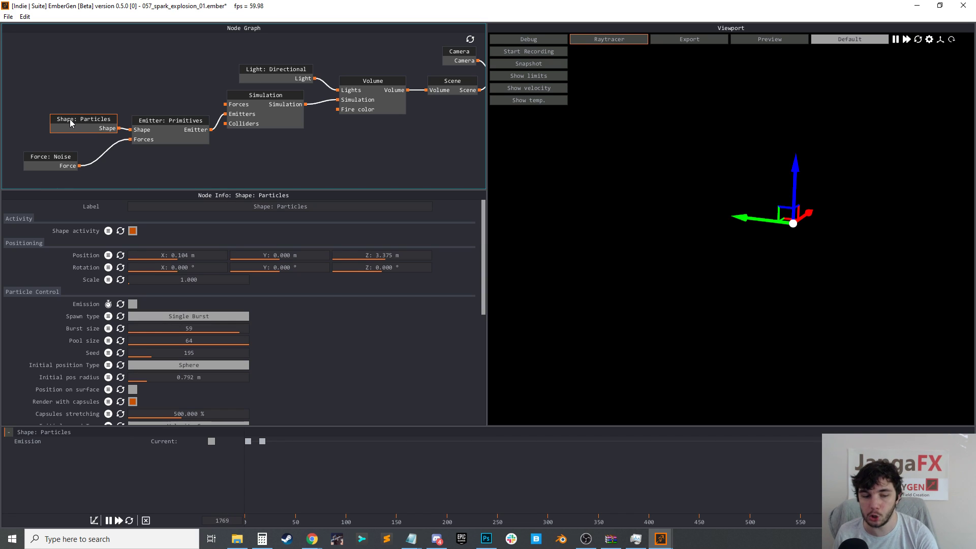
click(686, 269)
key(r)
Browse the preset list and open 059_spark_explosion_02.ember without saving the first spark explosion's changes
click(8, 16)
click(29, 38)
click(493, 306)
scroll(407, 224, down, 15)
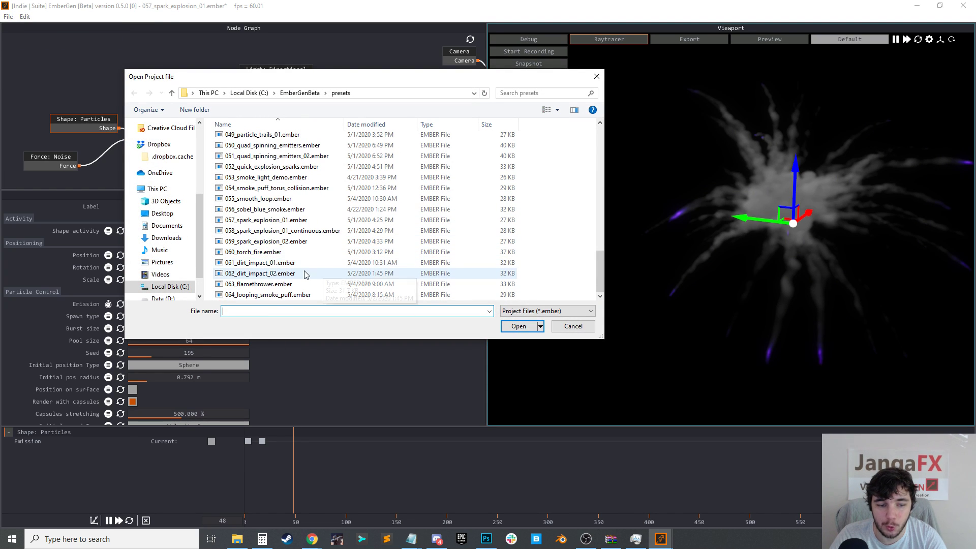
scroll(314, 227, down, 1)
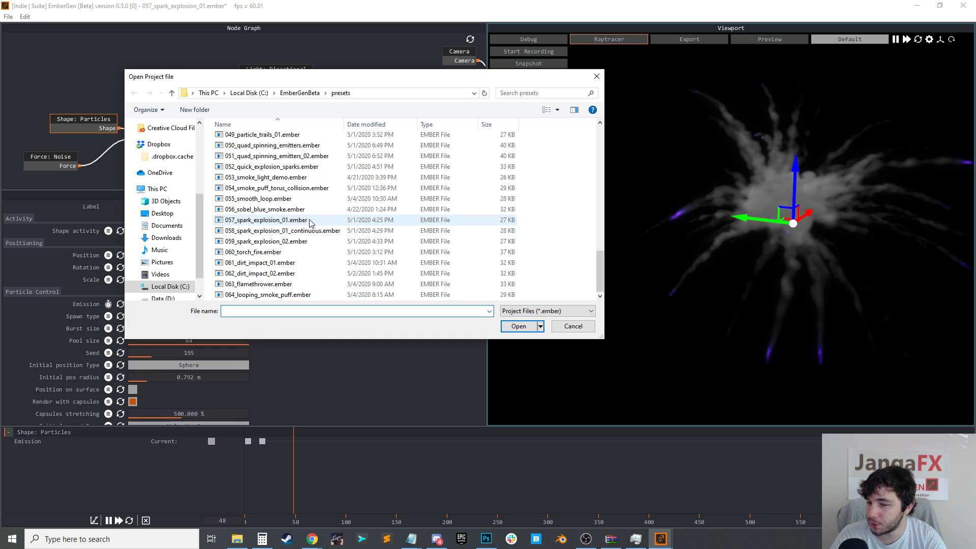
scroll(300, 221, up, 3)
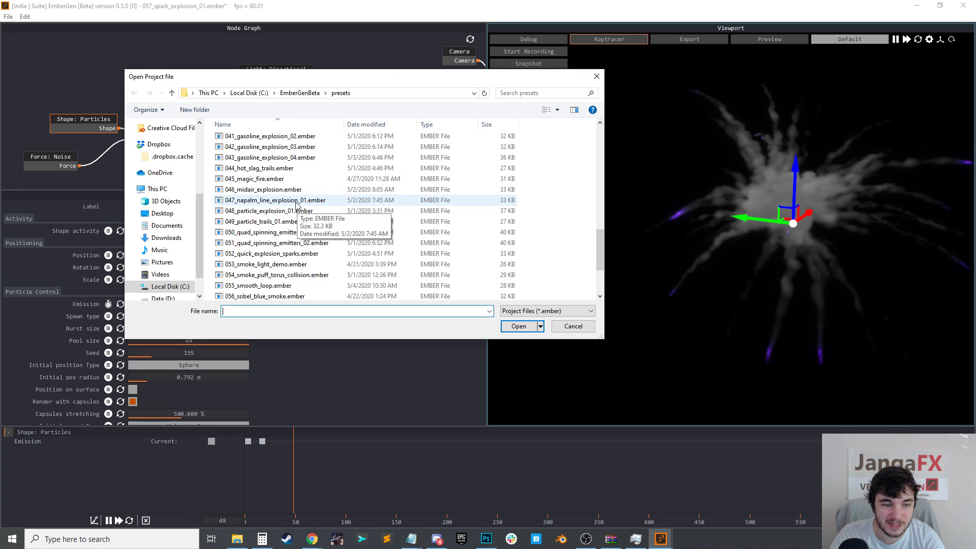
scroll(286, 192, up, 2)
scroll(282, 186, up, 2)
scroll(283, 186, up, 1)
scroll(284, 182, up, 3)
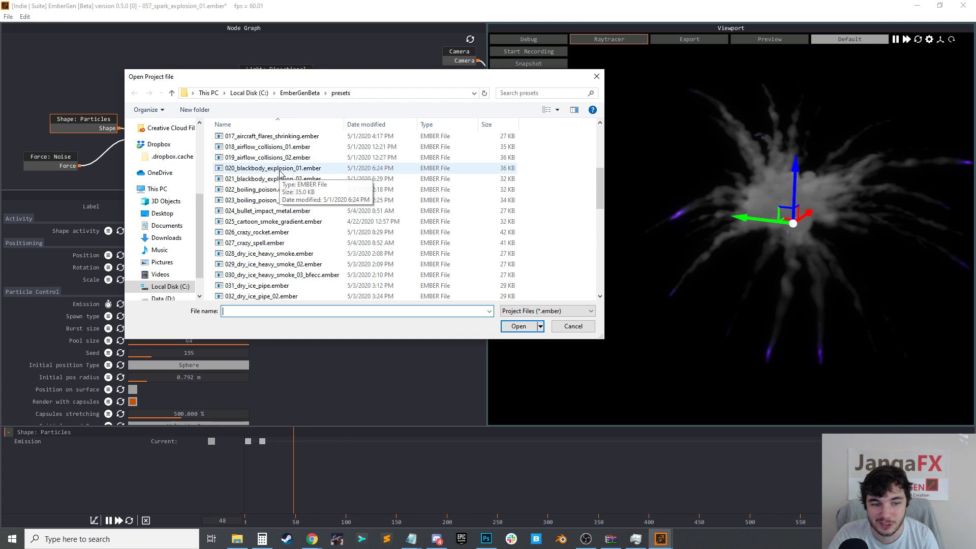
click(275, 157)
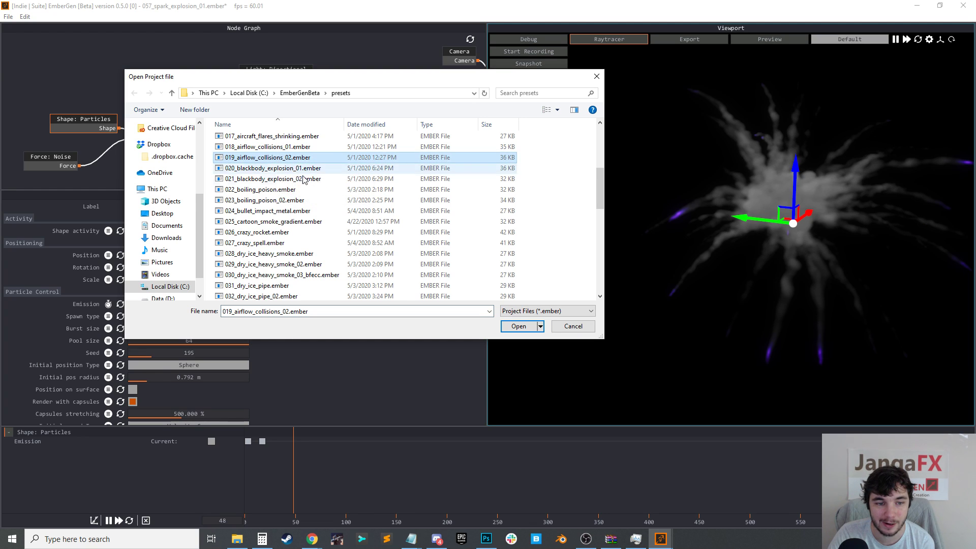
scroll(313, 256, down, 4)
scroll(313, 257, down, 7)
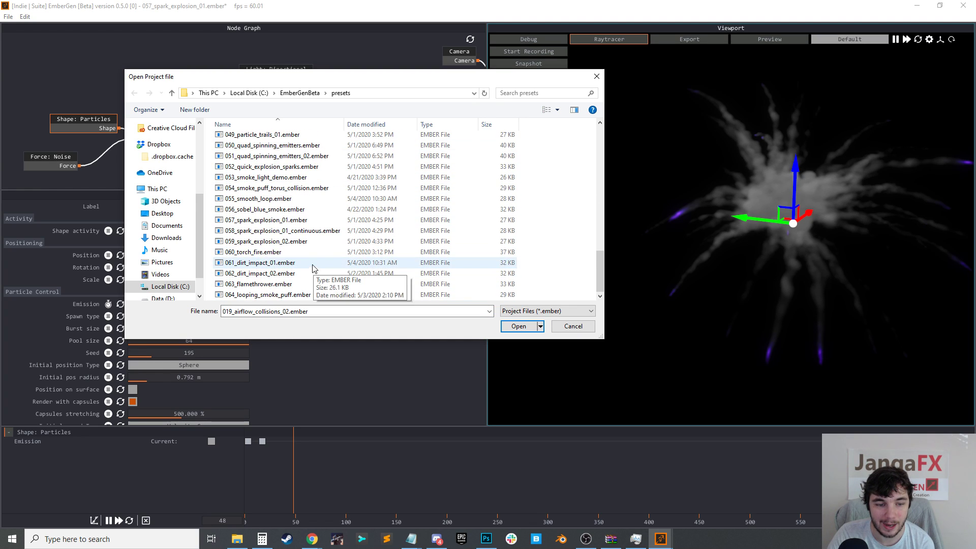
click(312, 241)
click(518, 326)
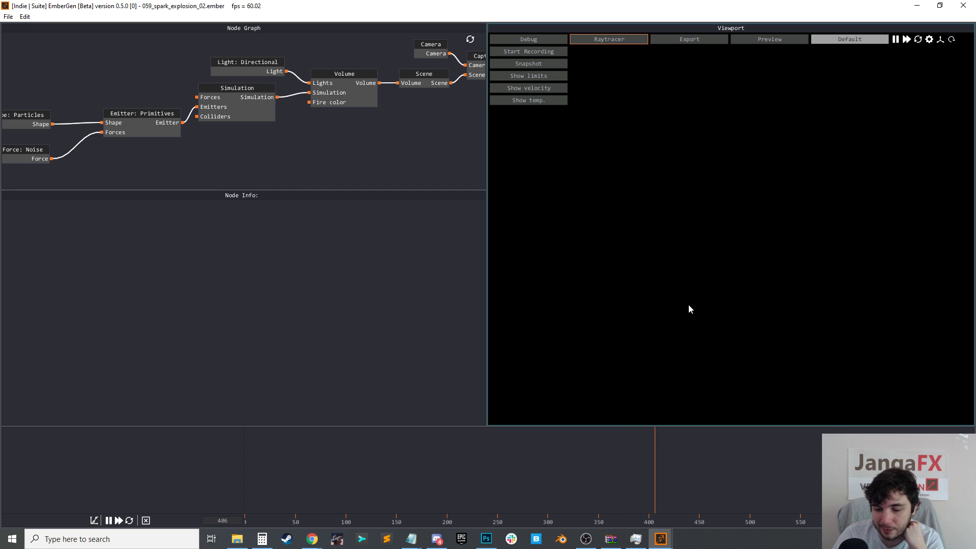
Replay the second spark explosion several times, with the whole upward burst framed in the viewport
key(r)
key(r)
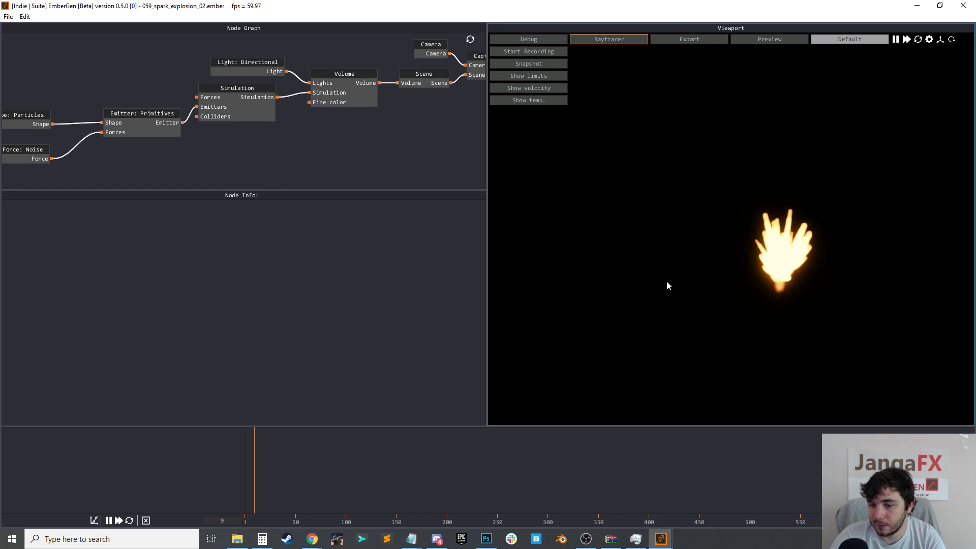
middle_drag(785, 178, 760, 260)
scroll(763, 269, down, 1)
key(r)
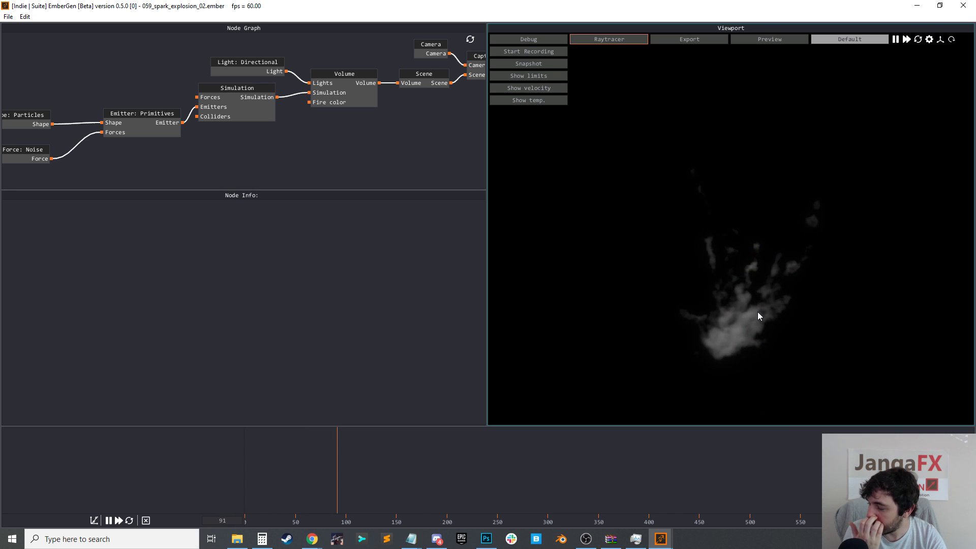
key(r)
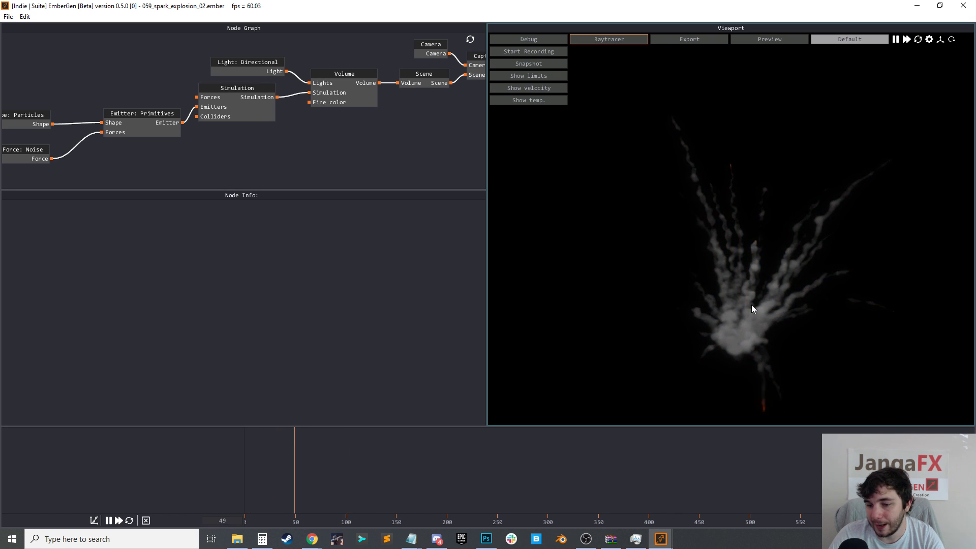